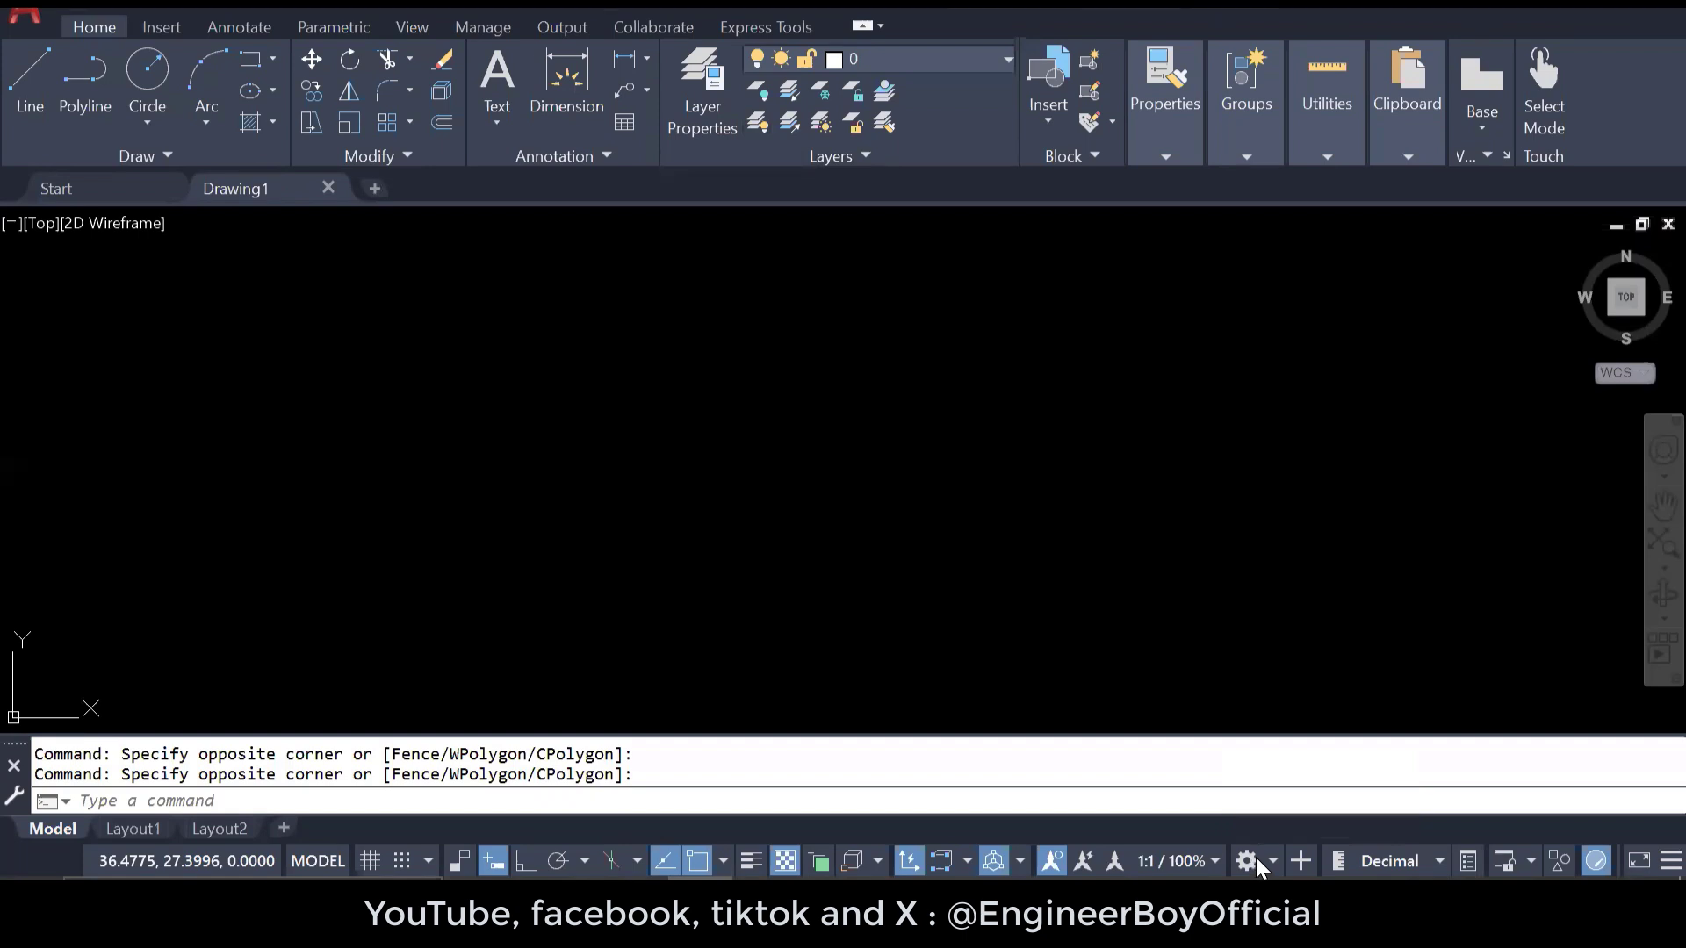
pyautogui.click(1269, 863)
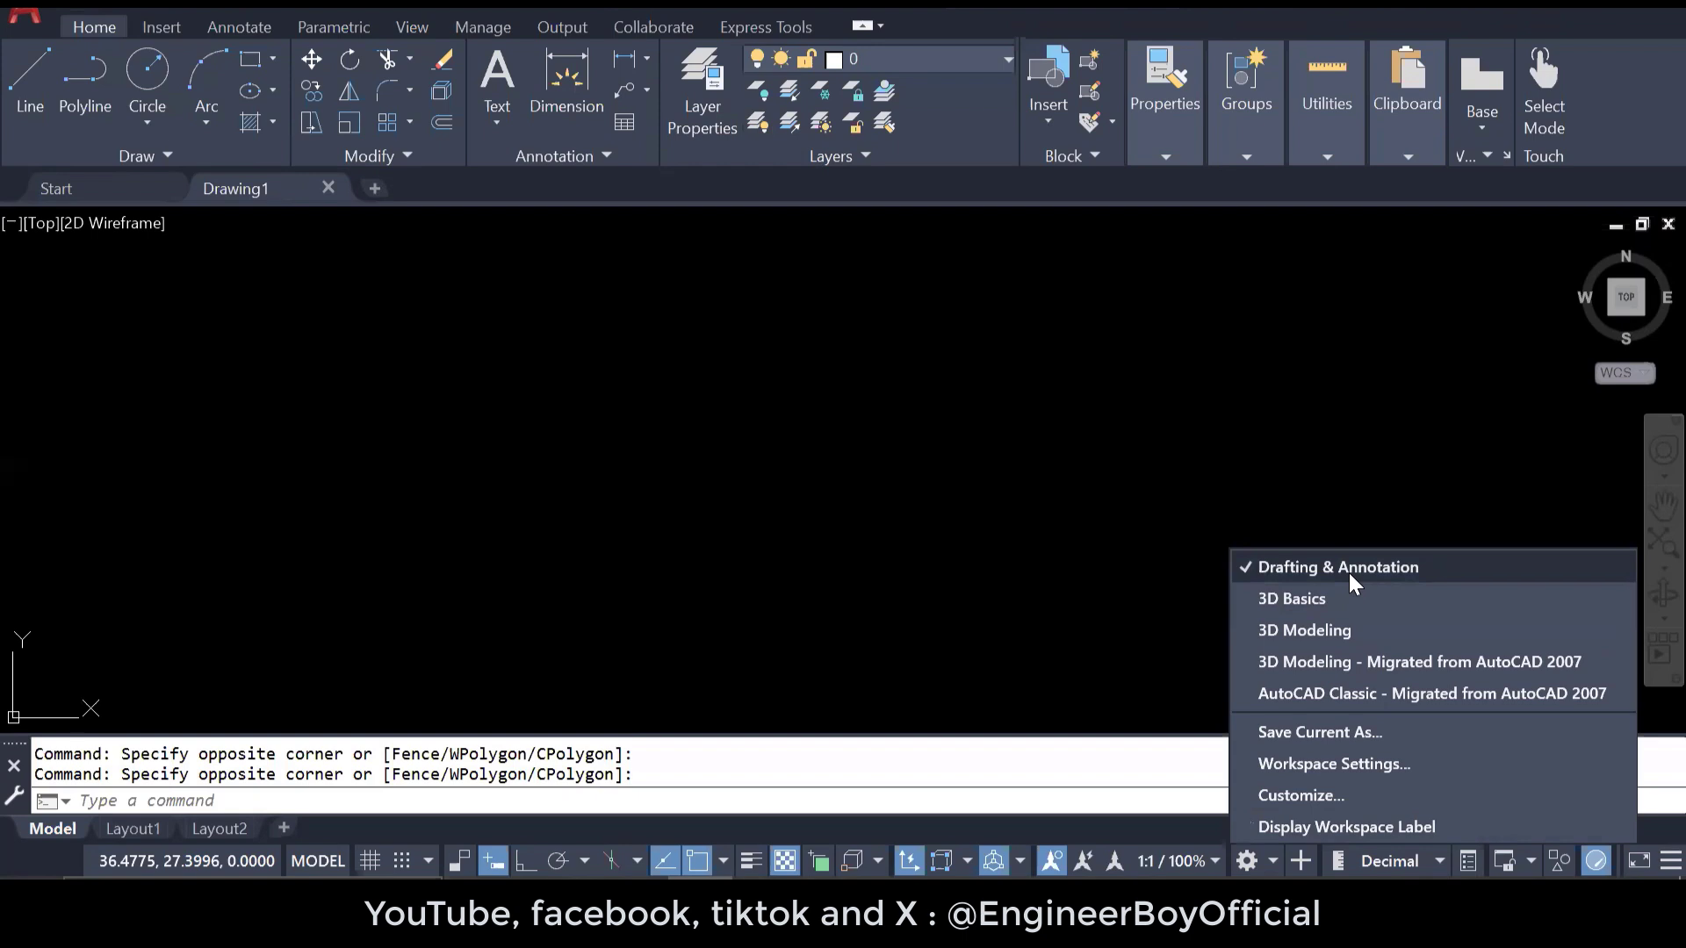
pyautogui.click(1045, 455)
pyautogui.click(999, 470)
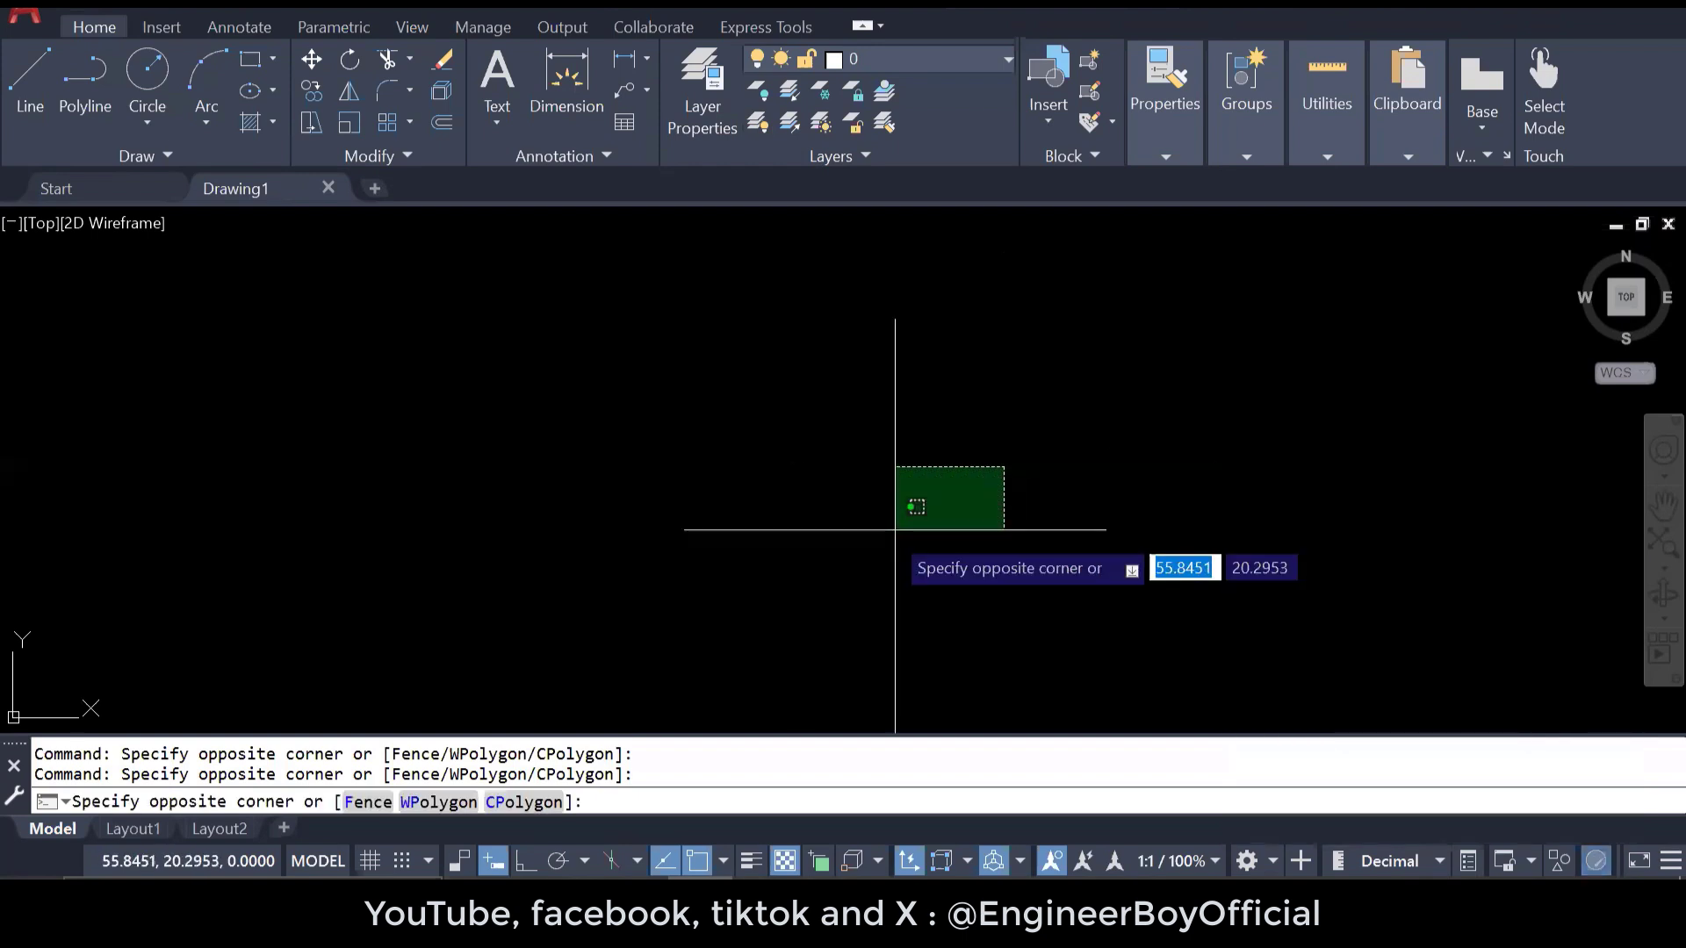
pyautogui.click(862, 544)
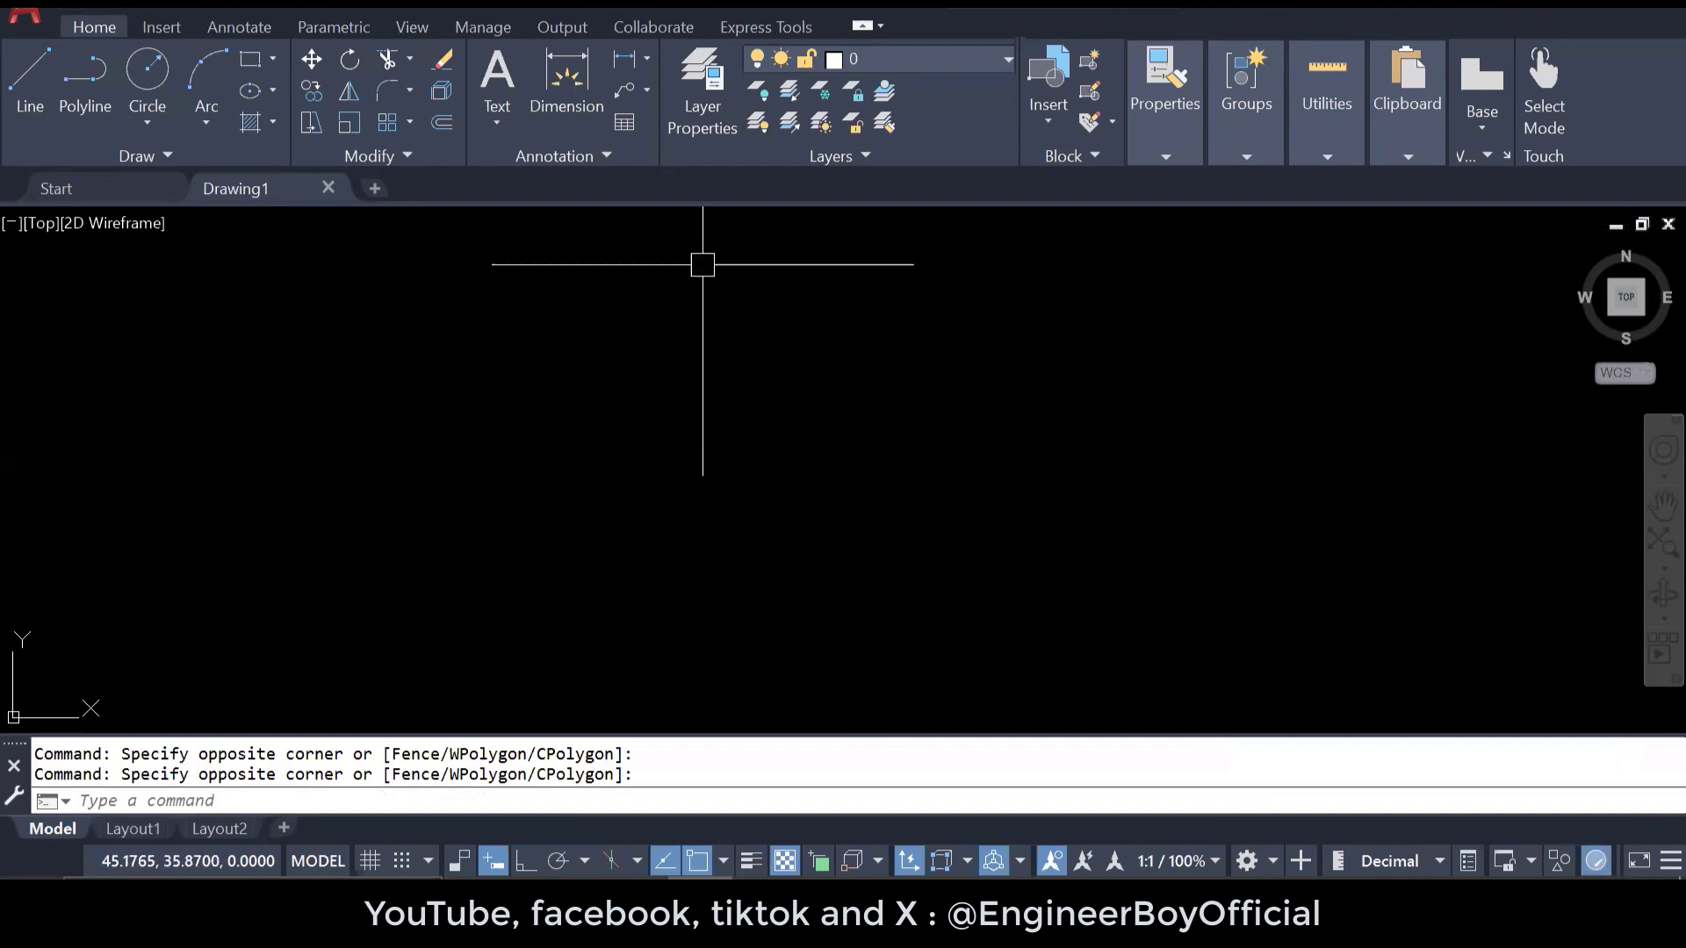
# - Look through the Insert, Annotate, Parametric, View, Manage, Output and Collaborate tools of the Drafting & Annotation workspace
pyautogui.click(165, 32)
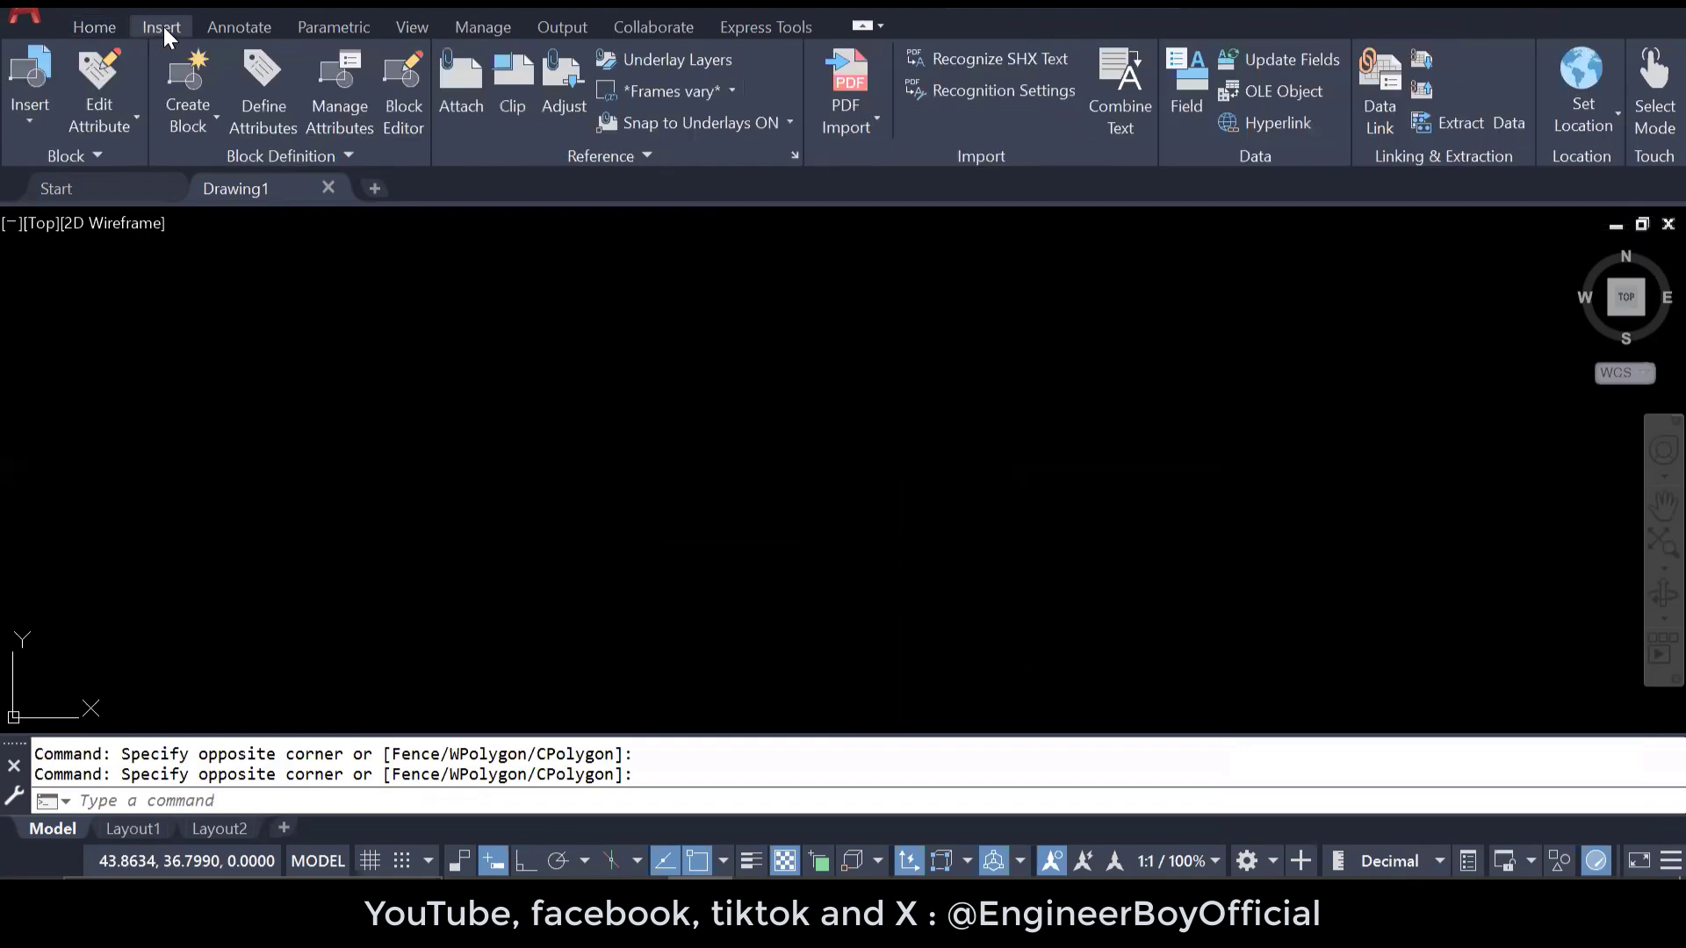
pyautogui.click(241, 29)
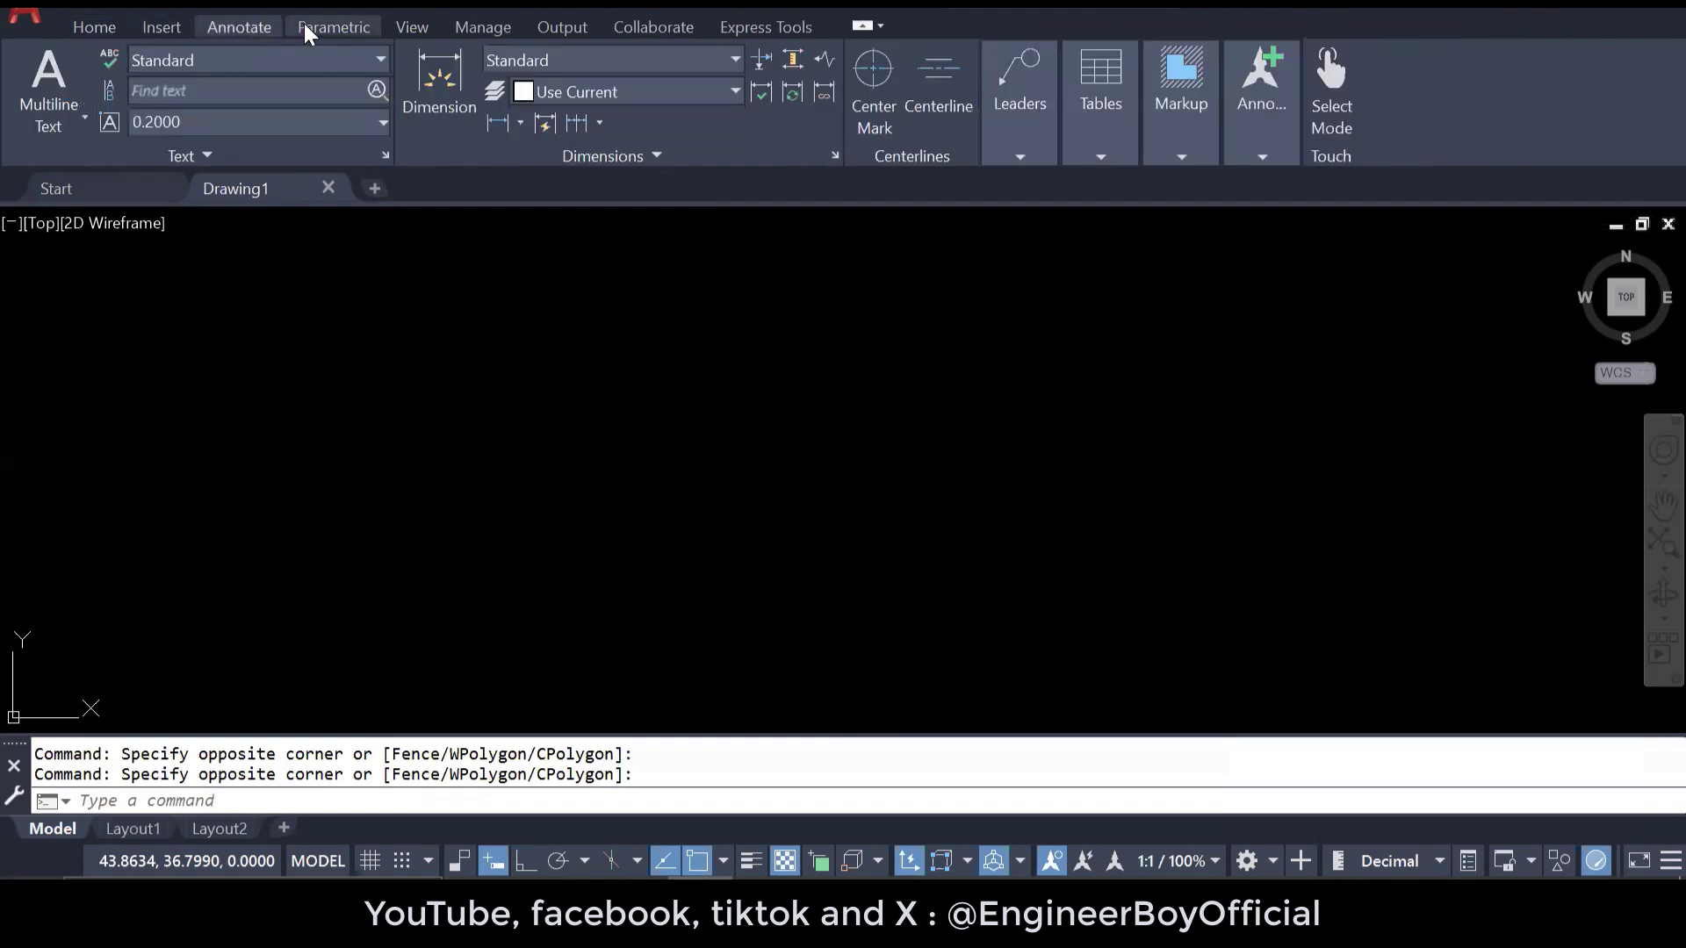
pyautogui.click(332, 27)
pyautogui.click(409, 26)
pyautogui.click(483, 25)
pyautogui.click(562, 26)
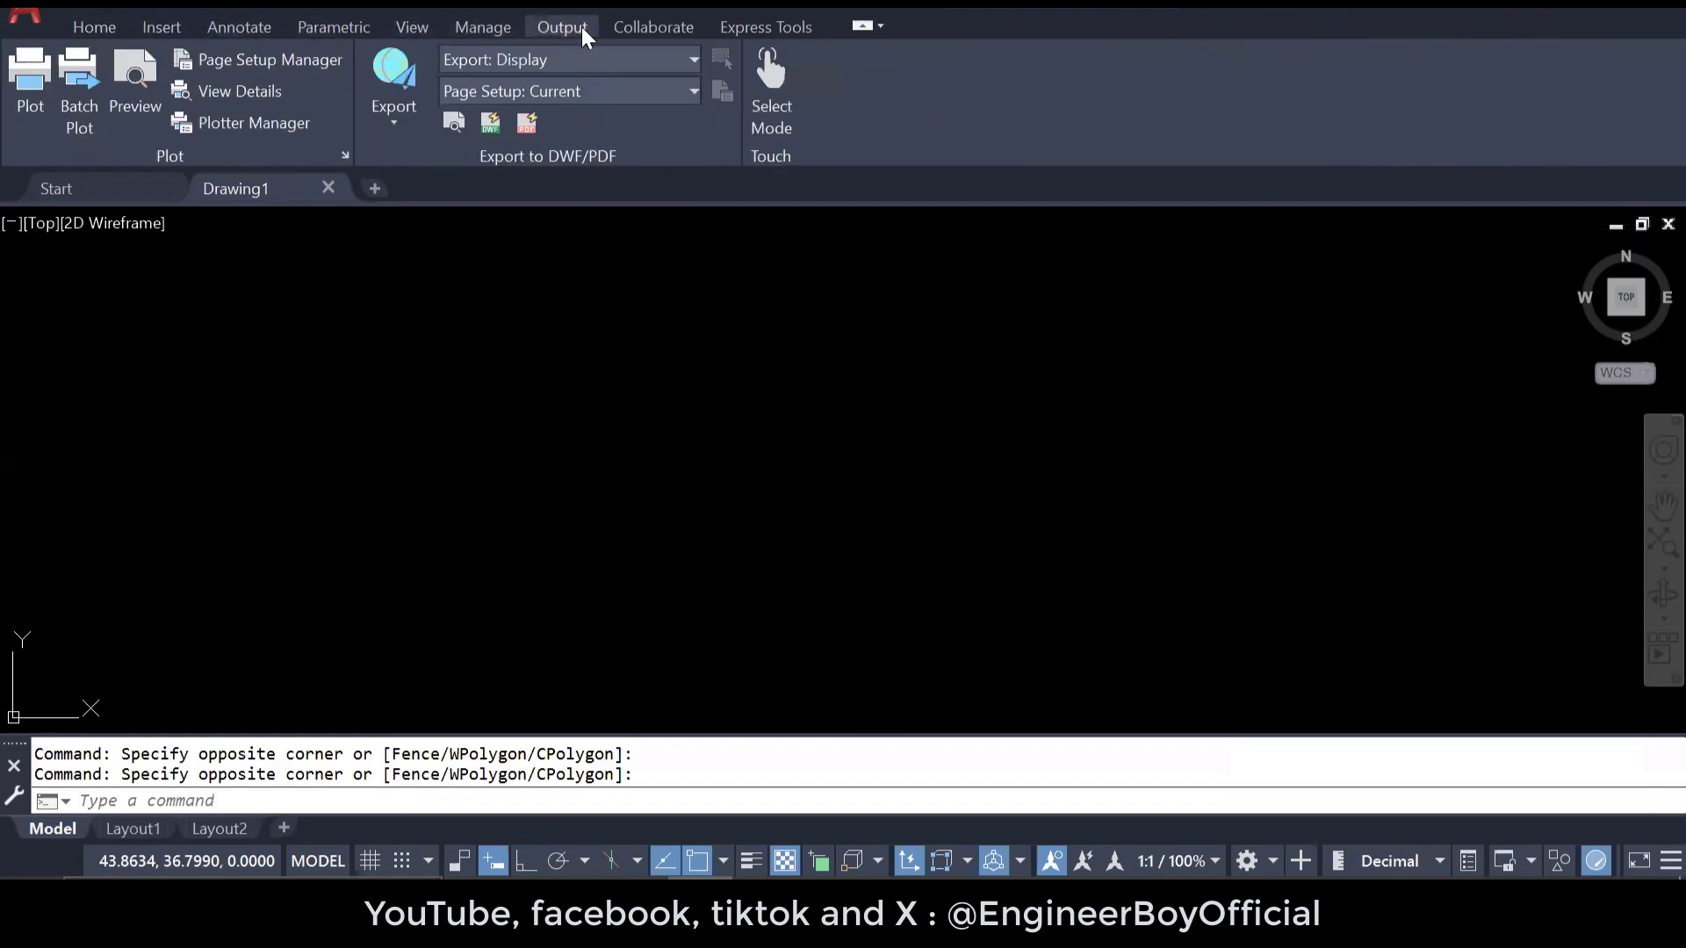
pyautogui.click(676, 26)
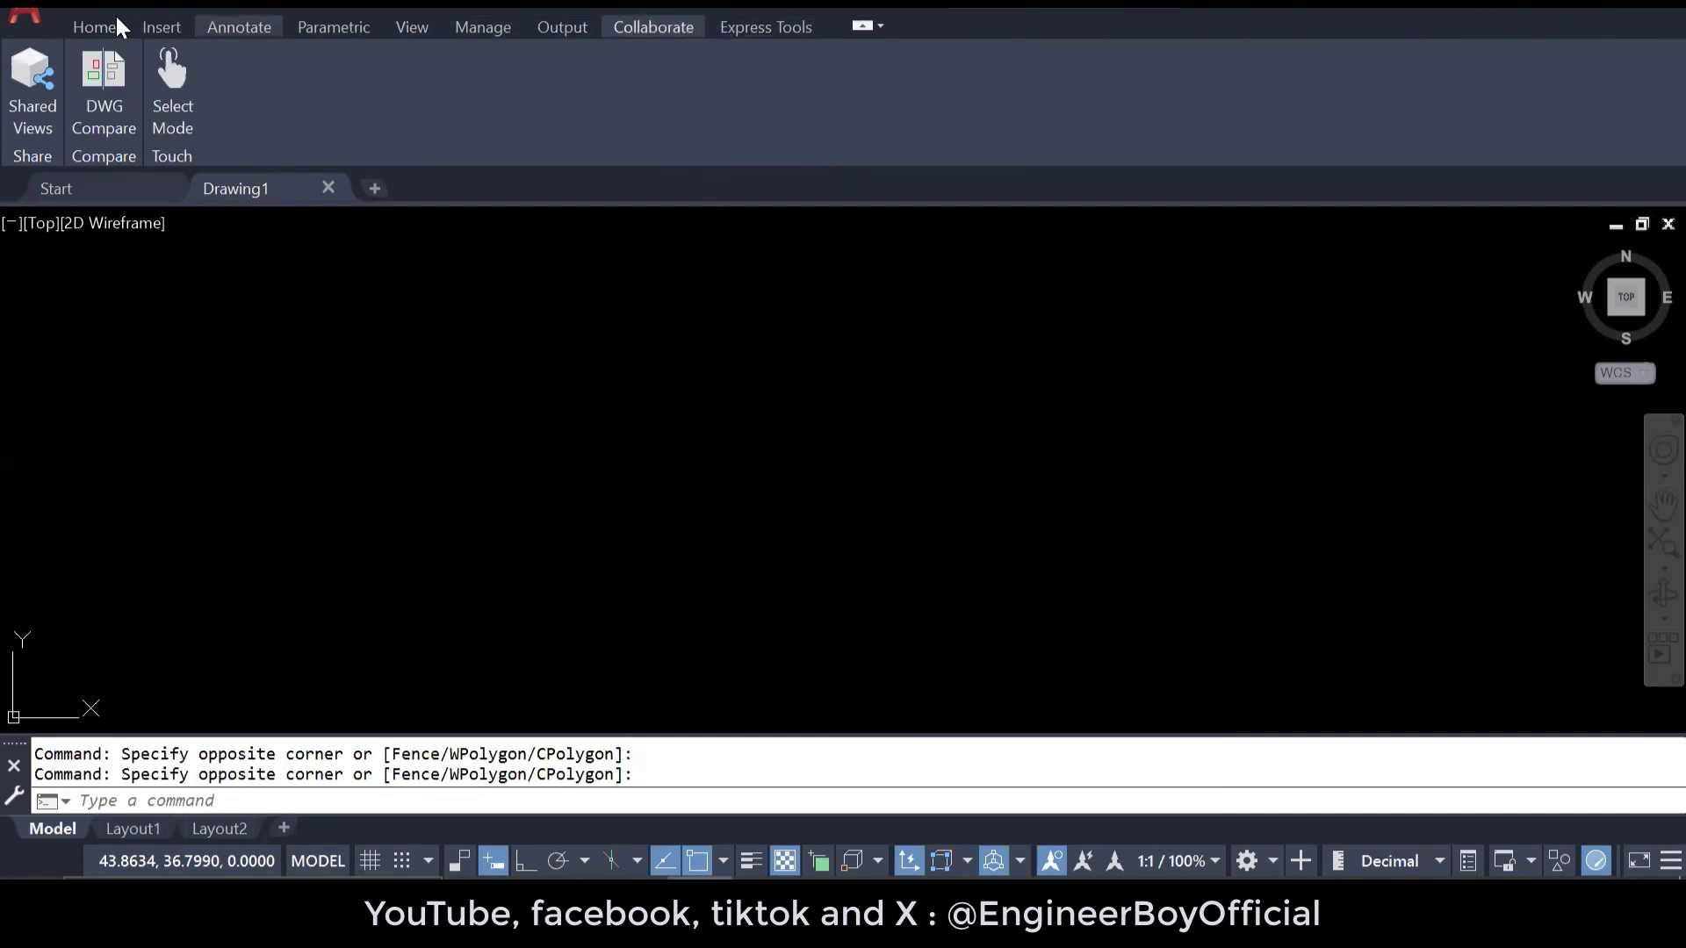
pyautogui.click(92, 27)
pyautogui.click(968, 455)
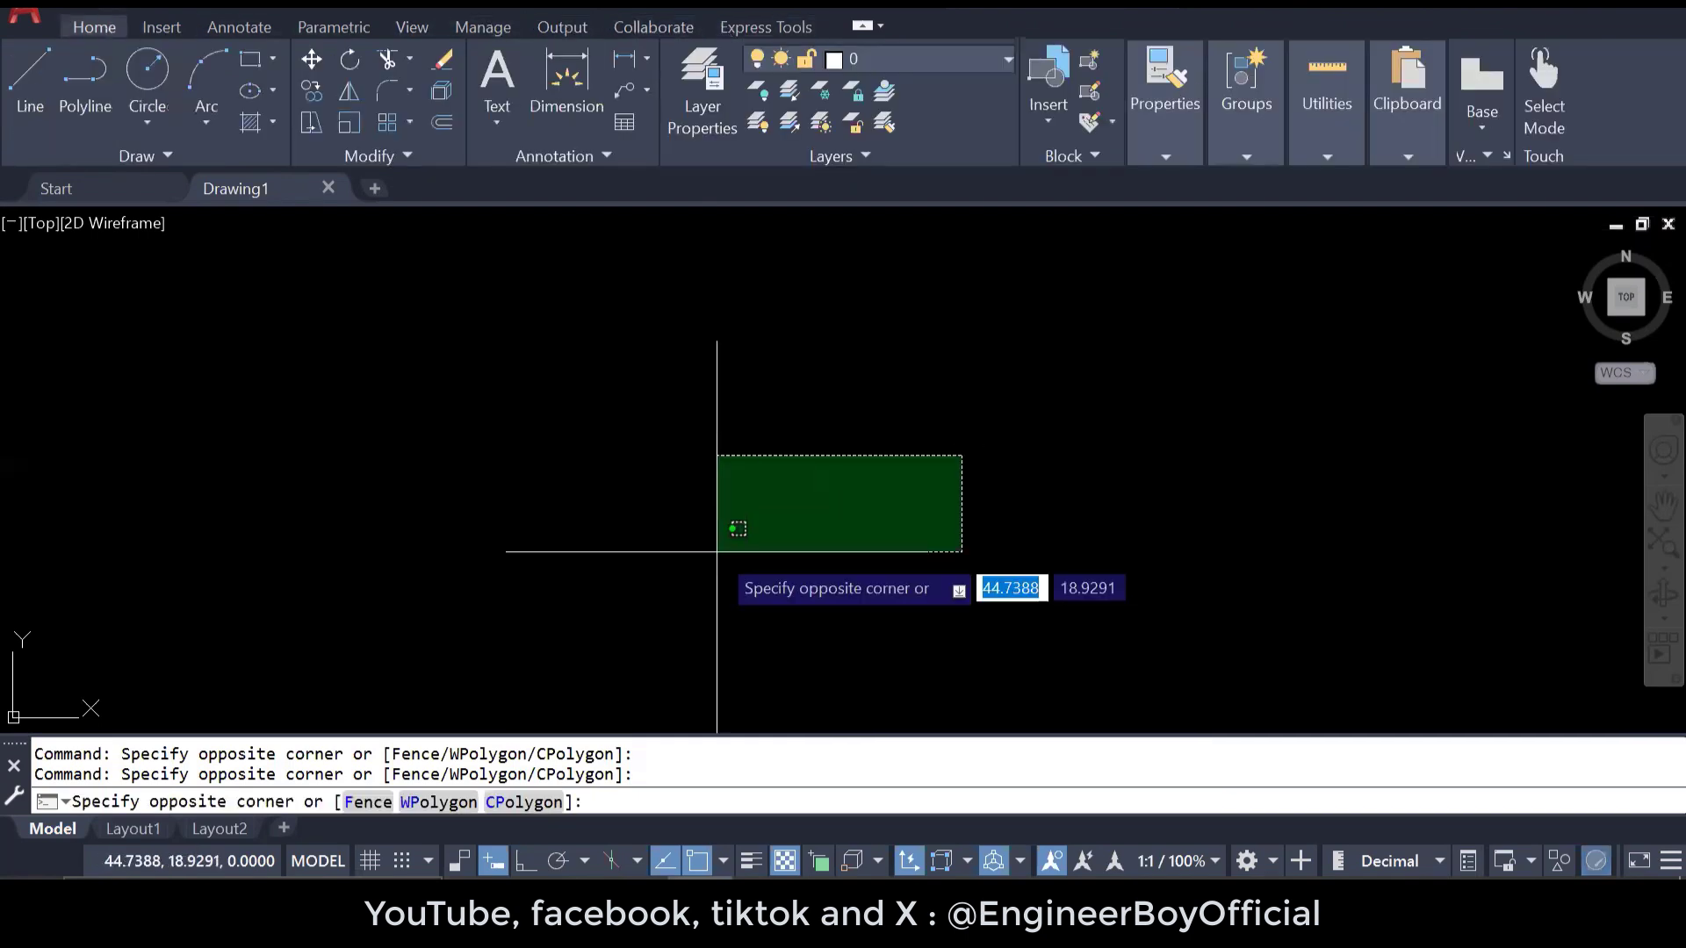
pyautogui.click(734, 568)
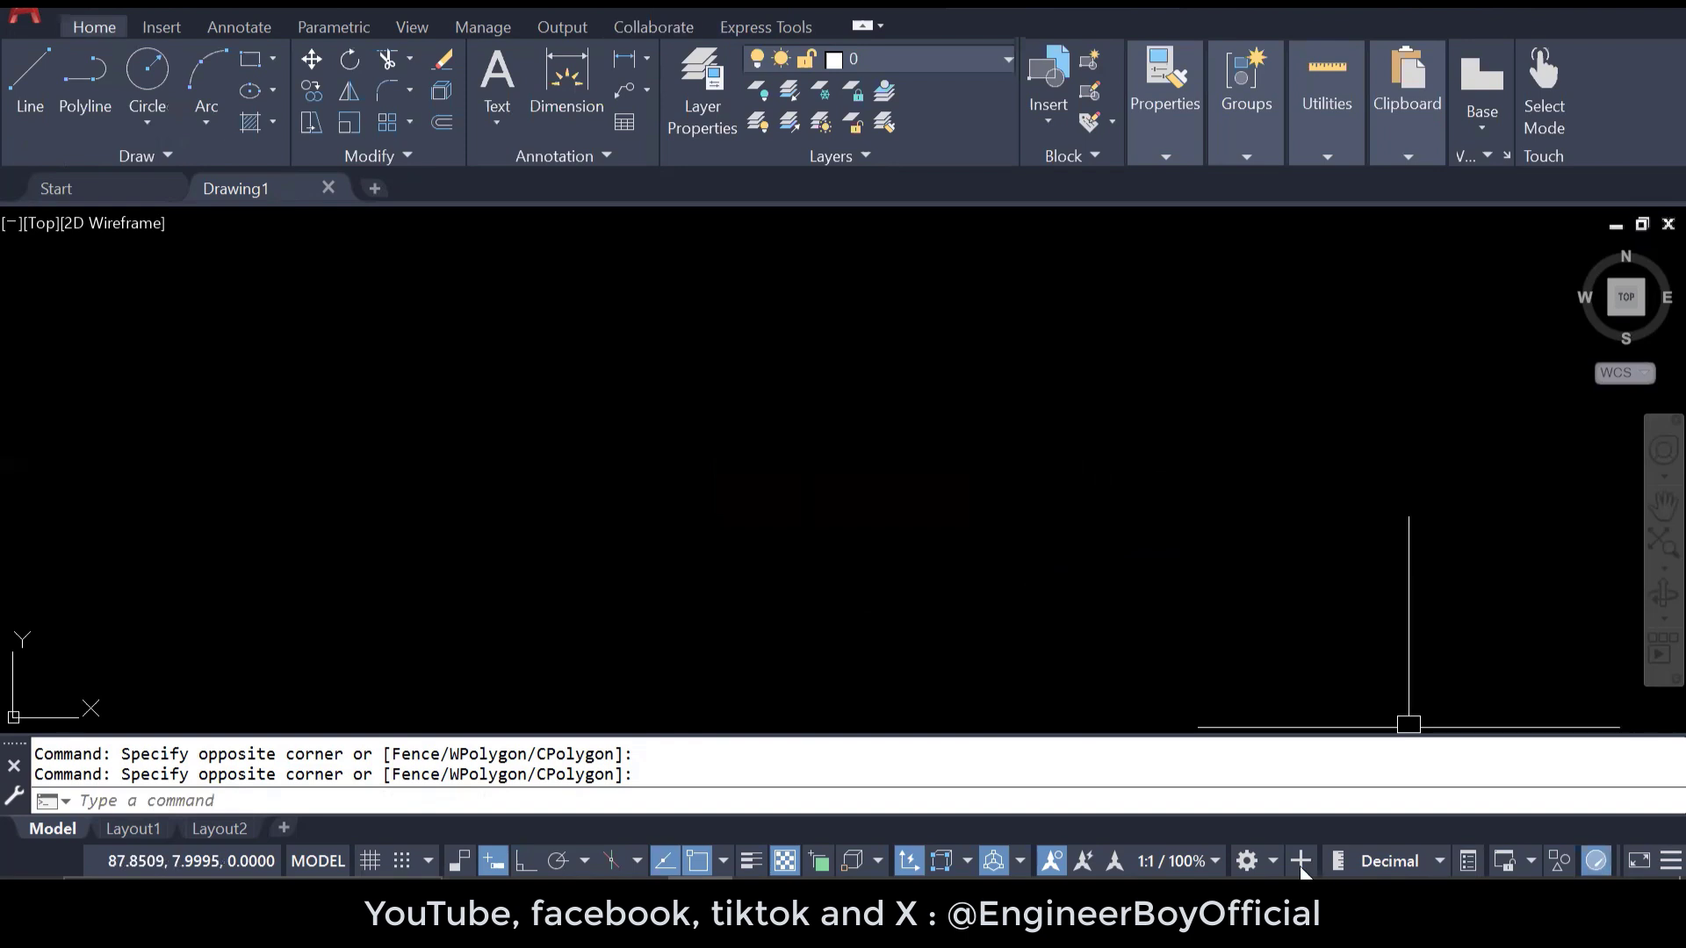
# - Switch the workspace from Drafting & Annotation to 3D Modeling
pyautogui.click(1270, 864)
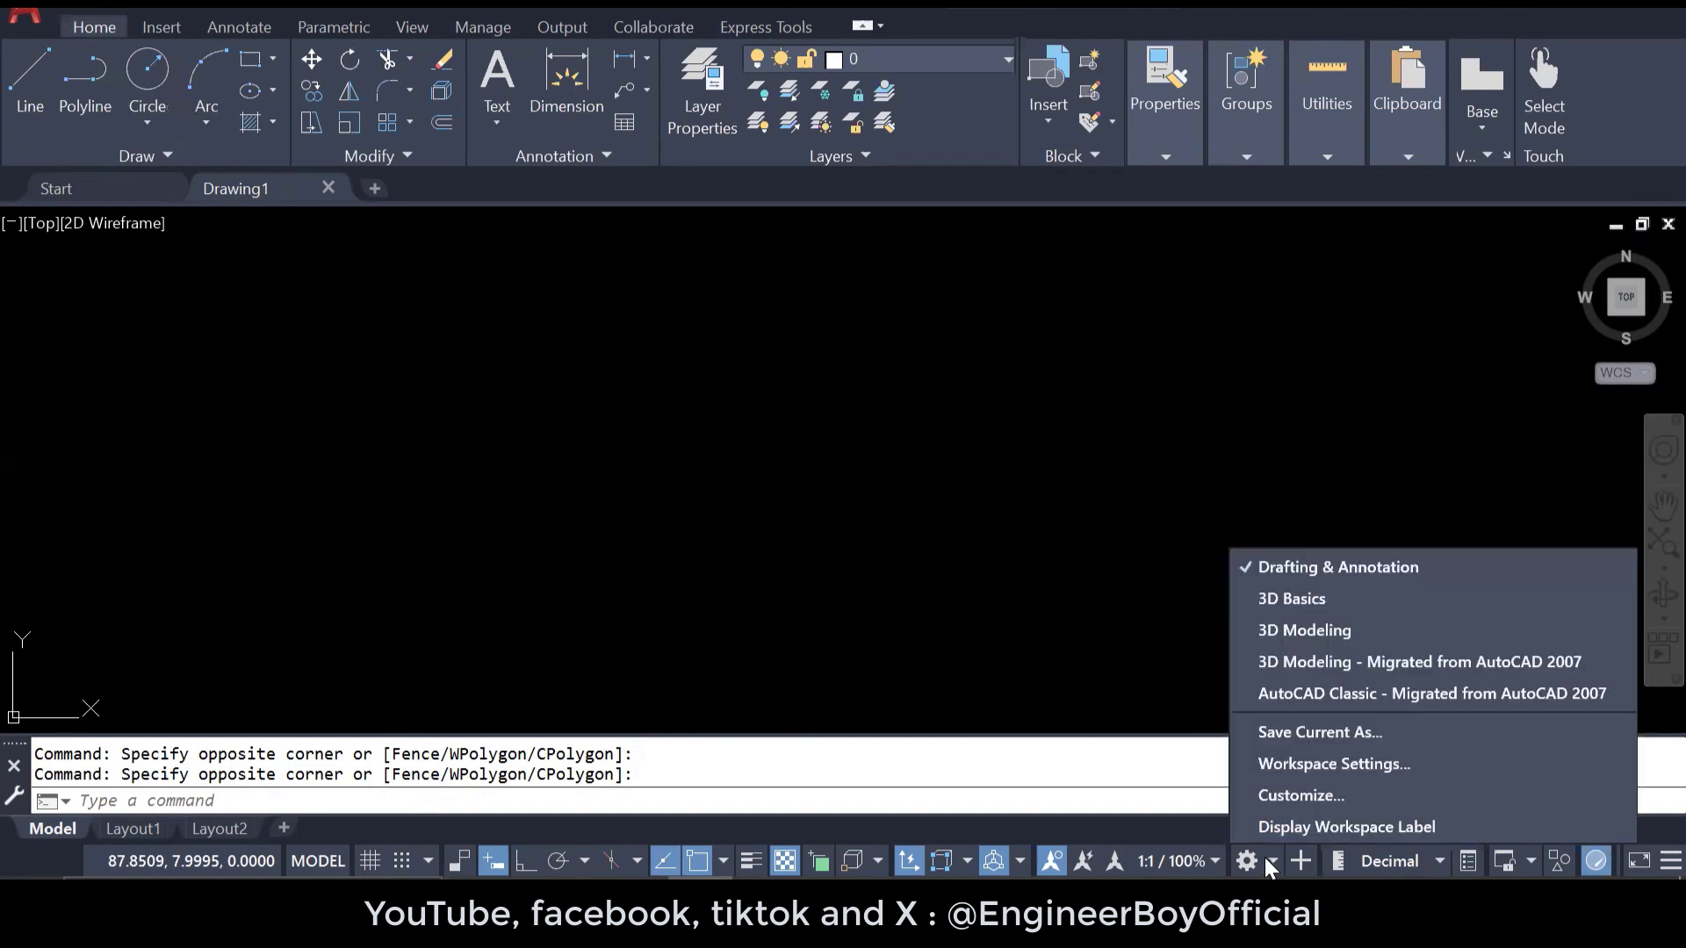
pyautogui.click(1270, 864)
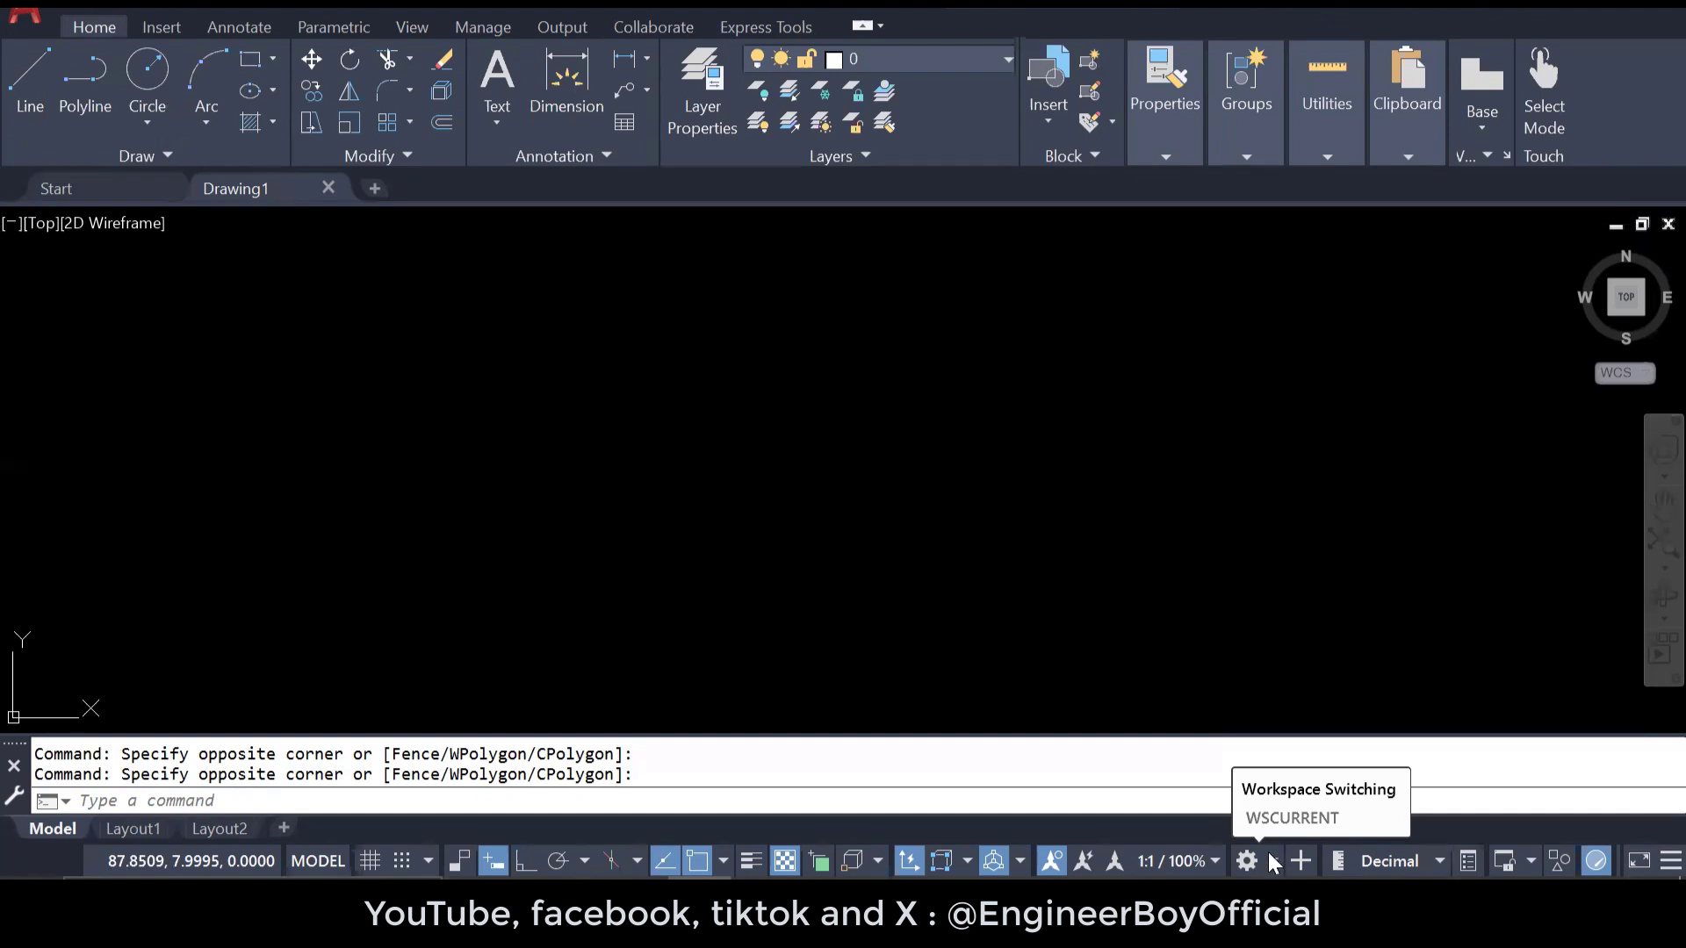
pyautogui.click(1271, 862)
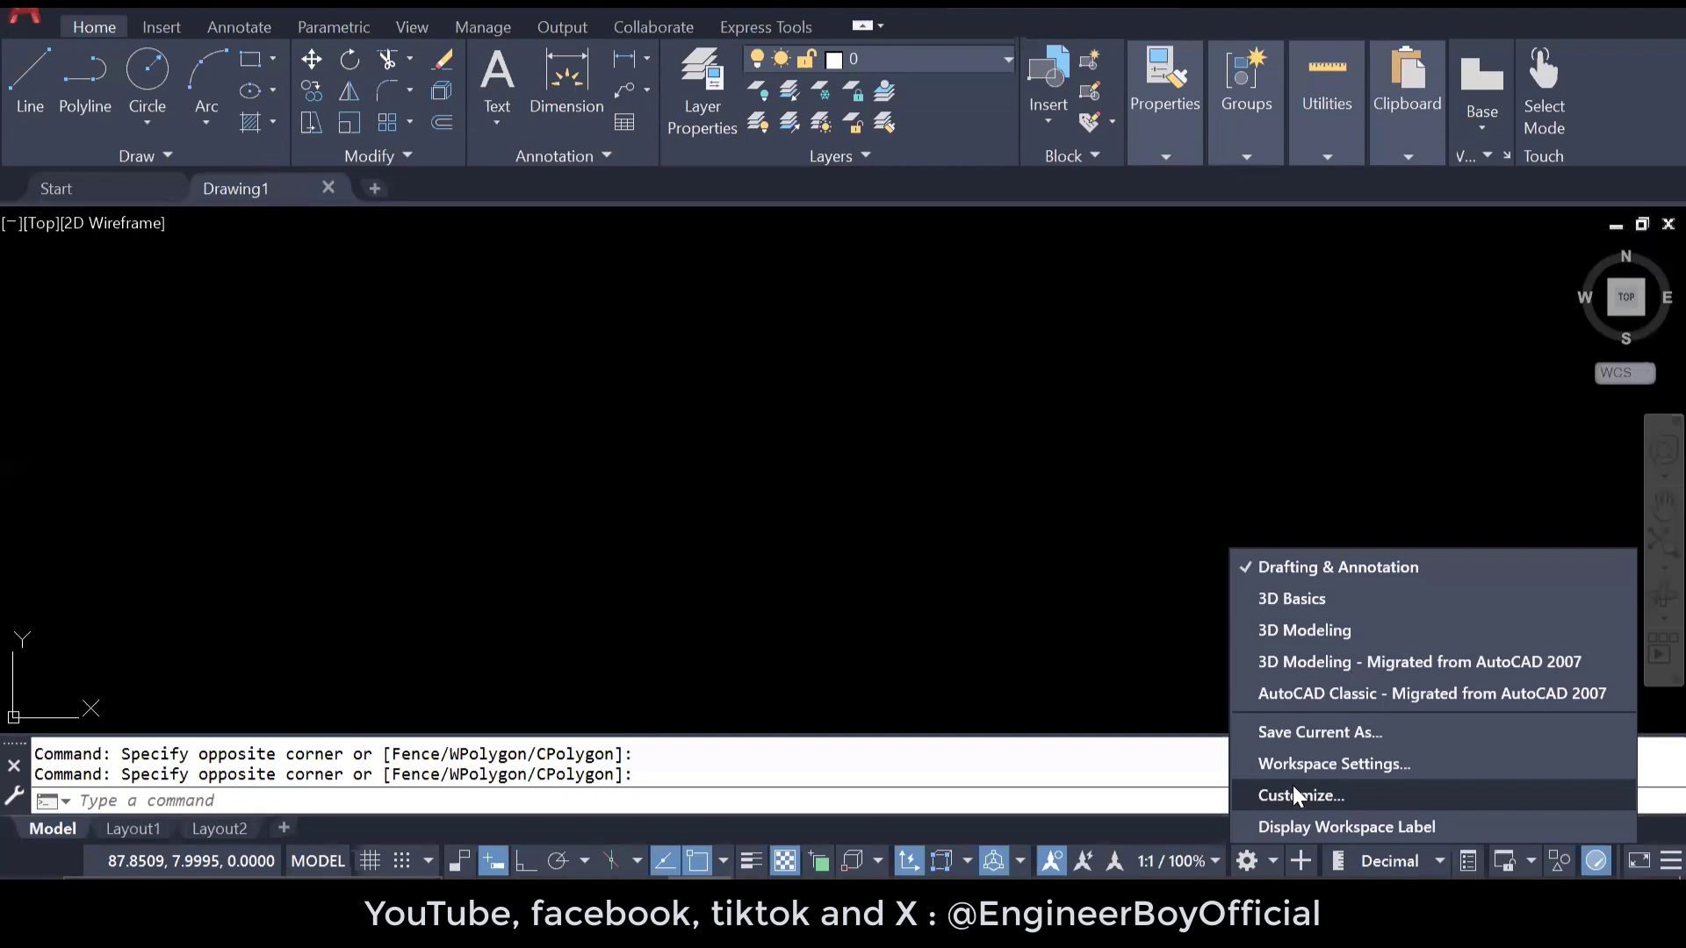
pyautogui.click(1319, 632)
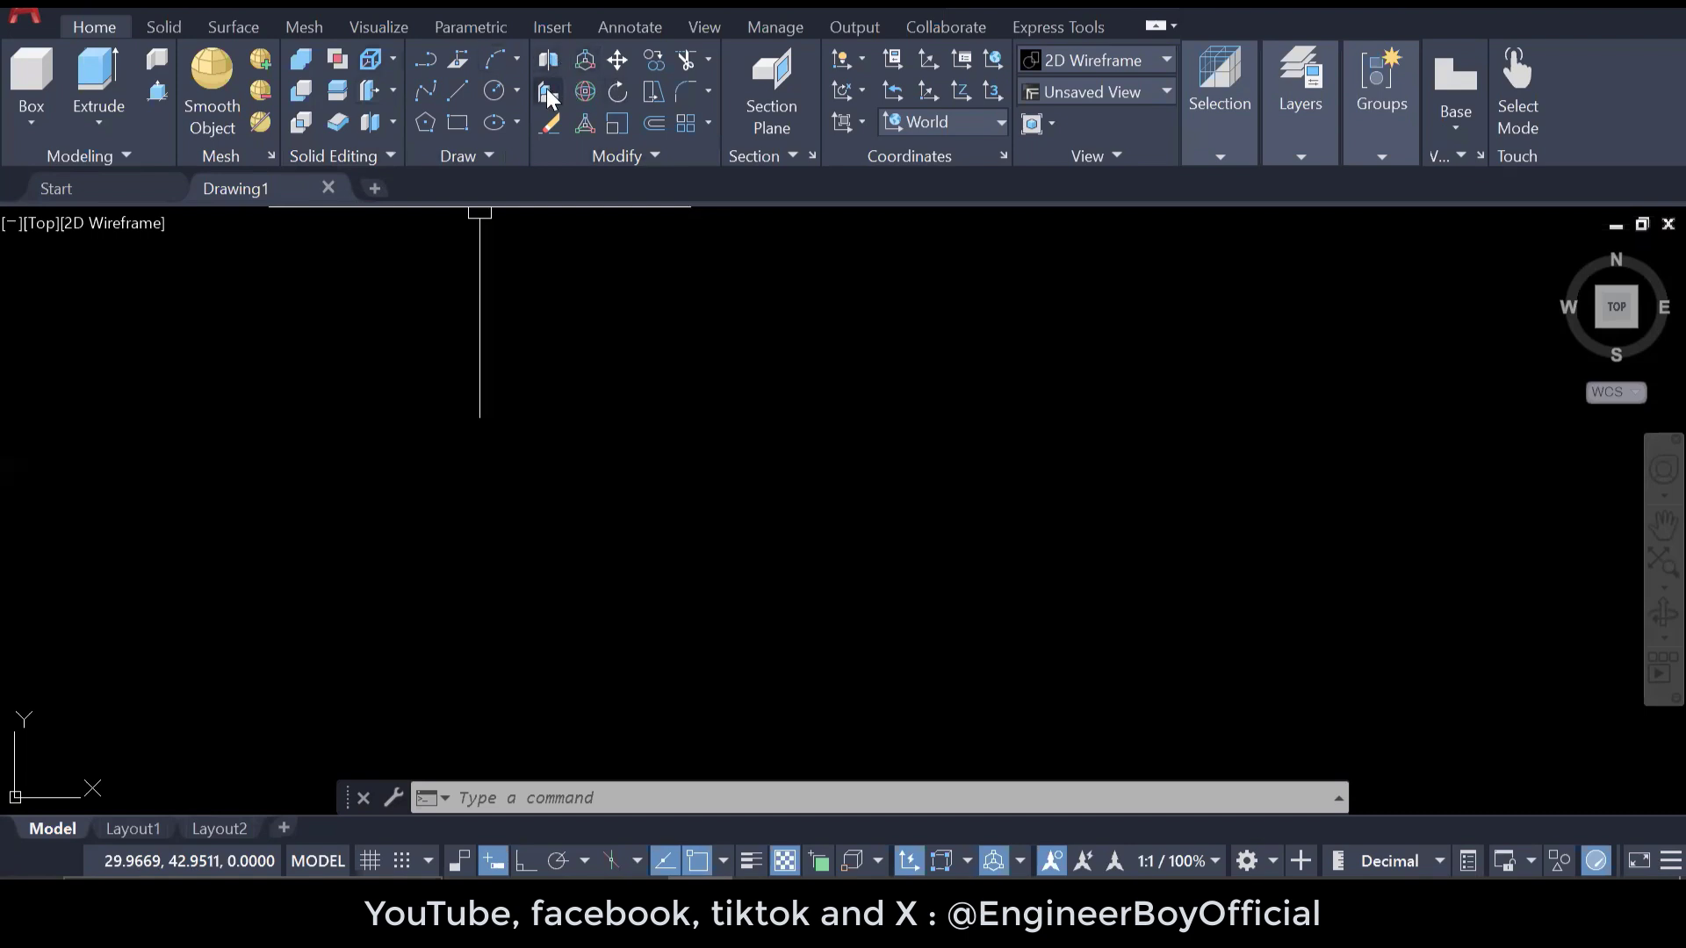
# - Examine the 3D modelling tools, including the solid primitives from Box to Torus, Extrude and Presspull
pyautogui.click(730, 369)
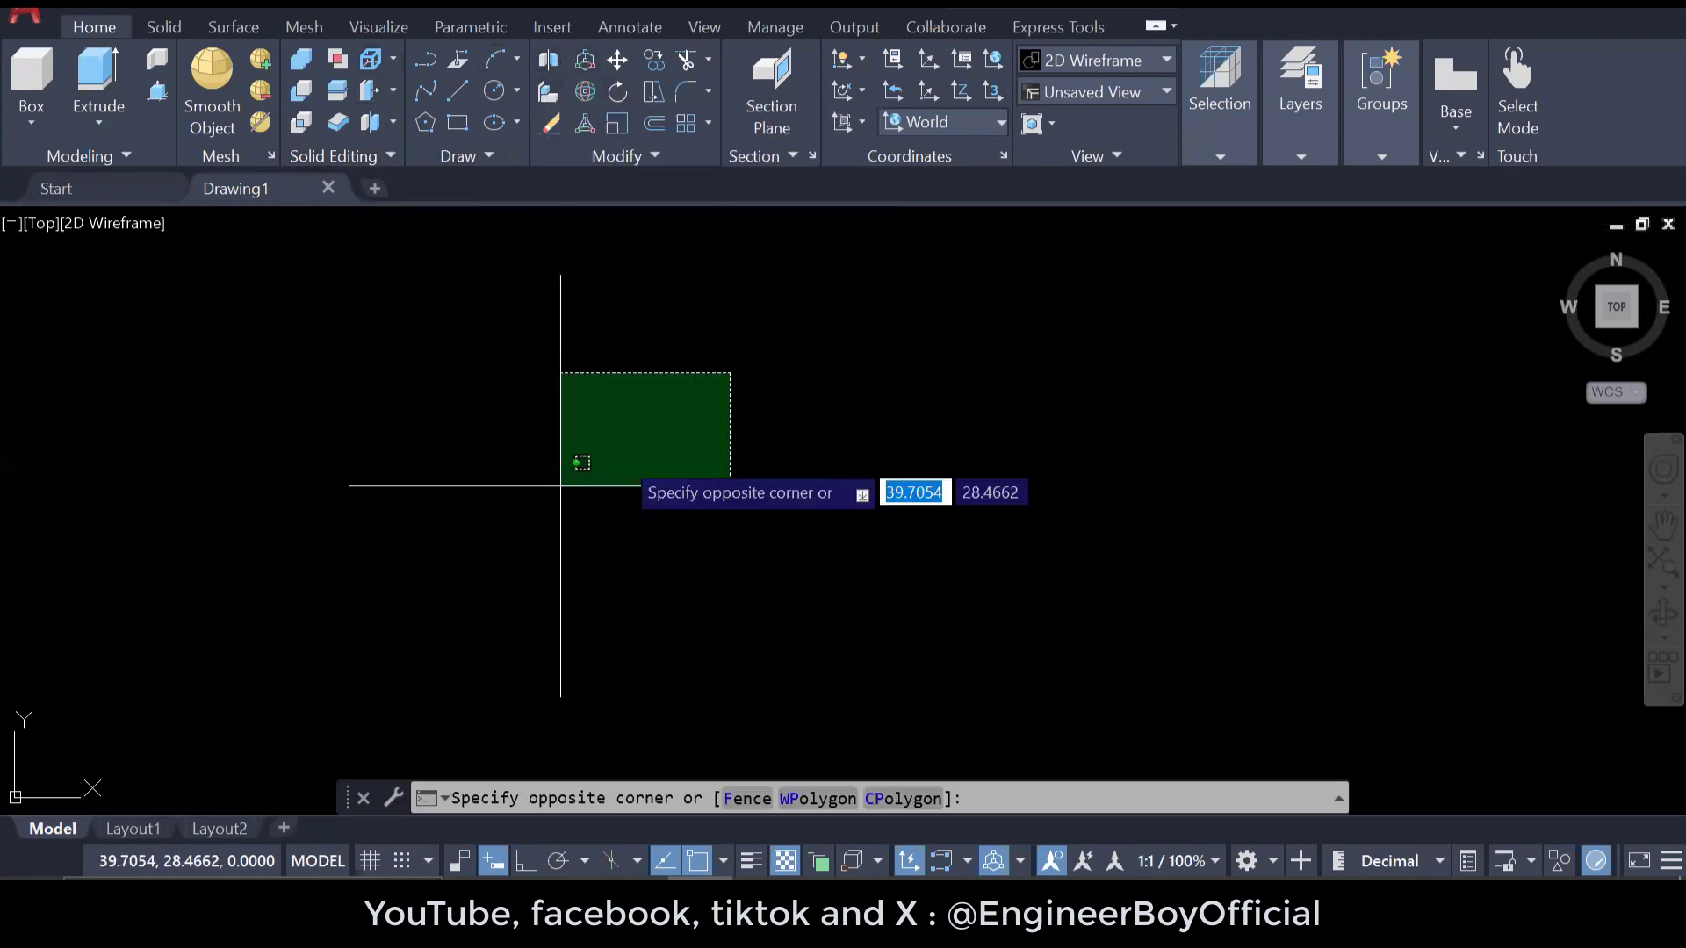
pyautogui.click(552, 484)
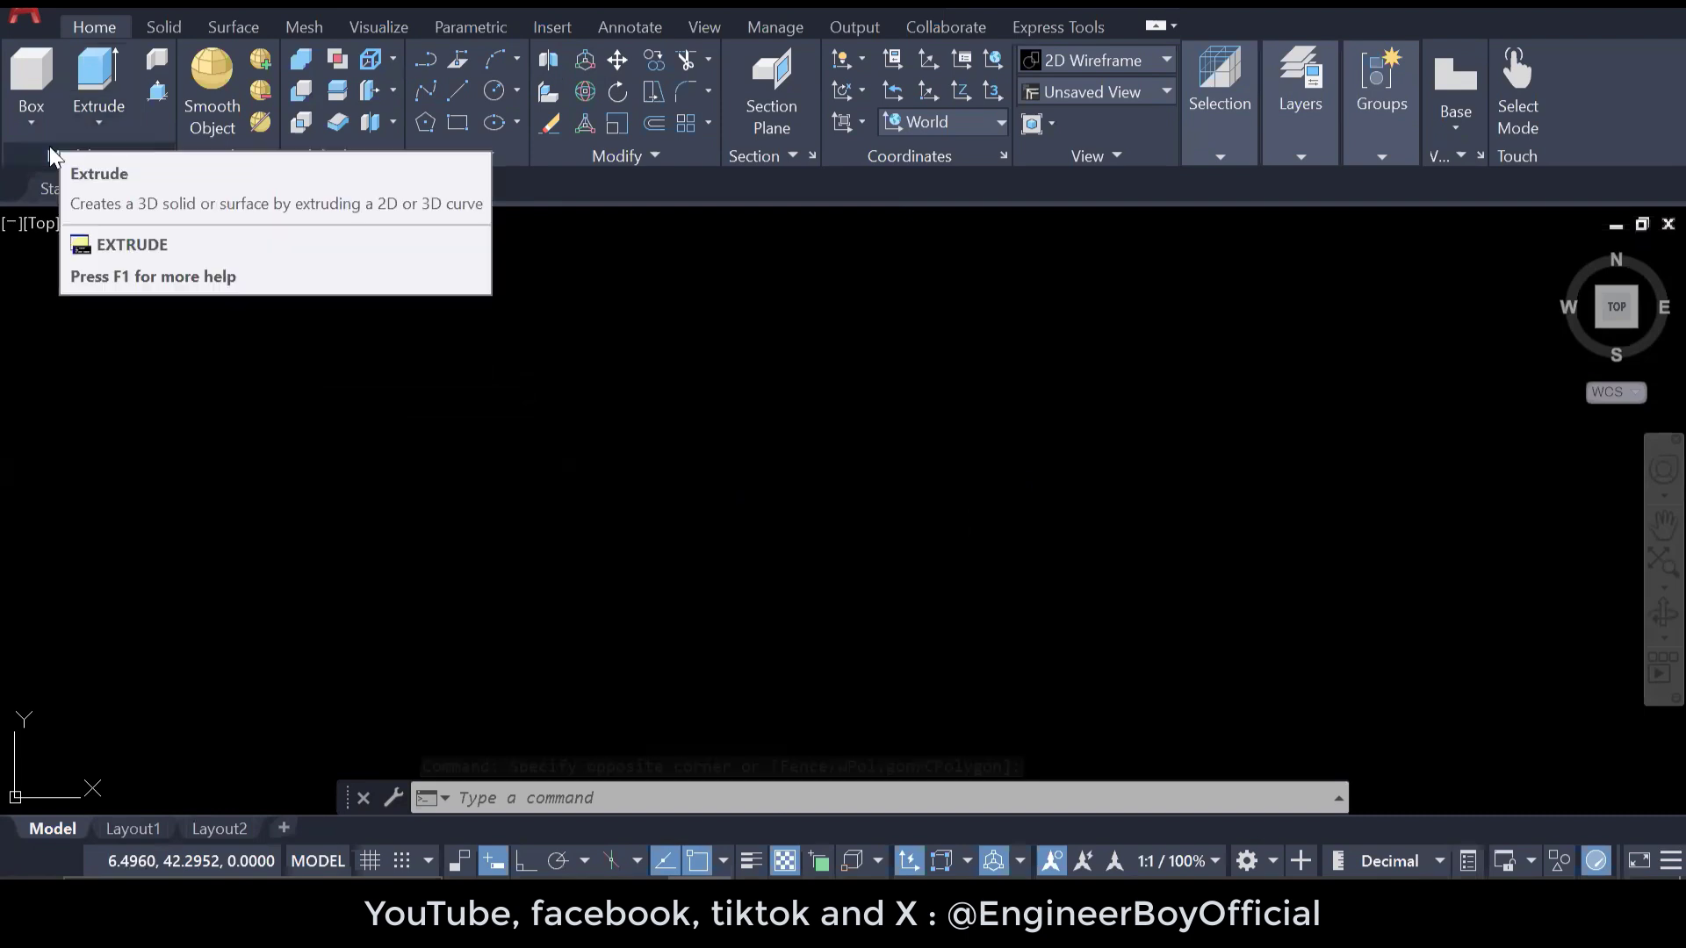
pyautogui.click(32, 125)
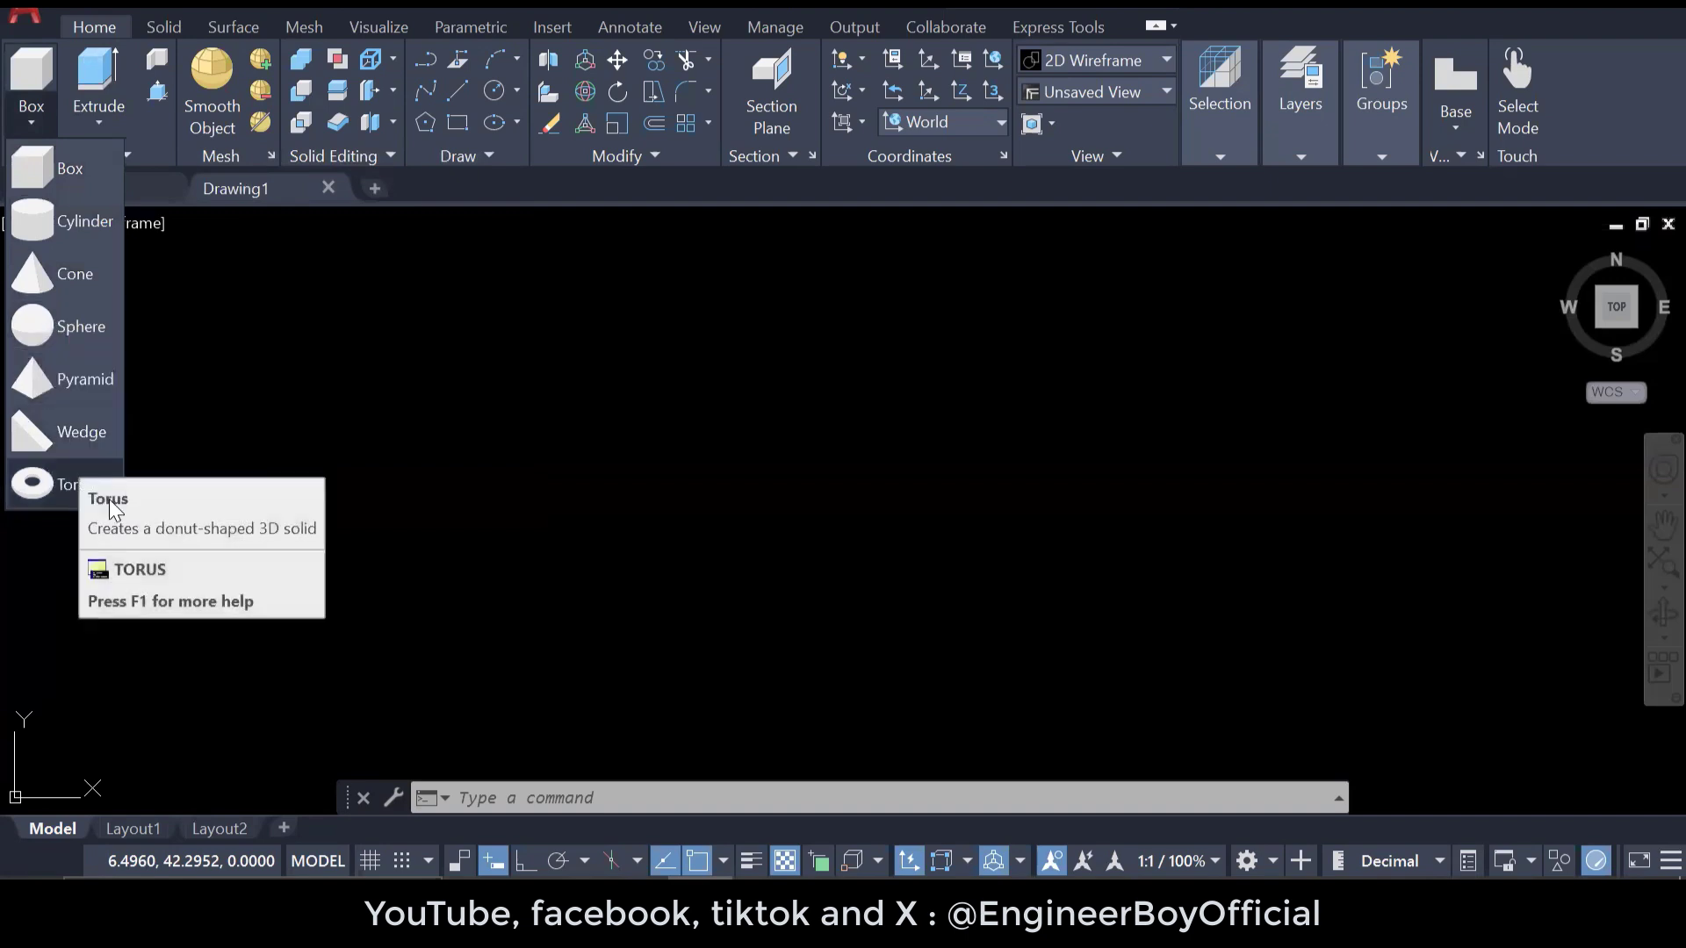
pyautogui.click(248, 395)
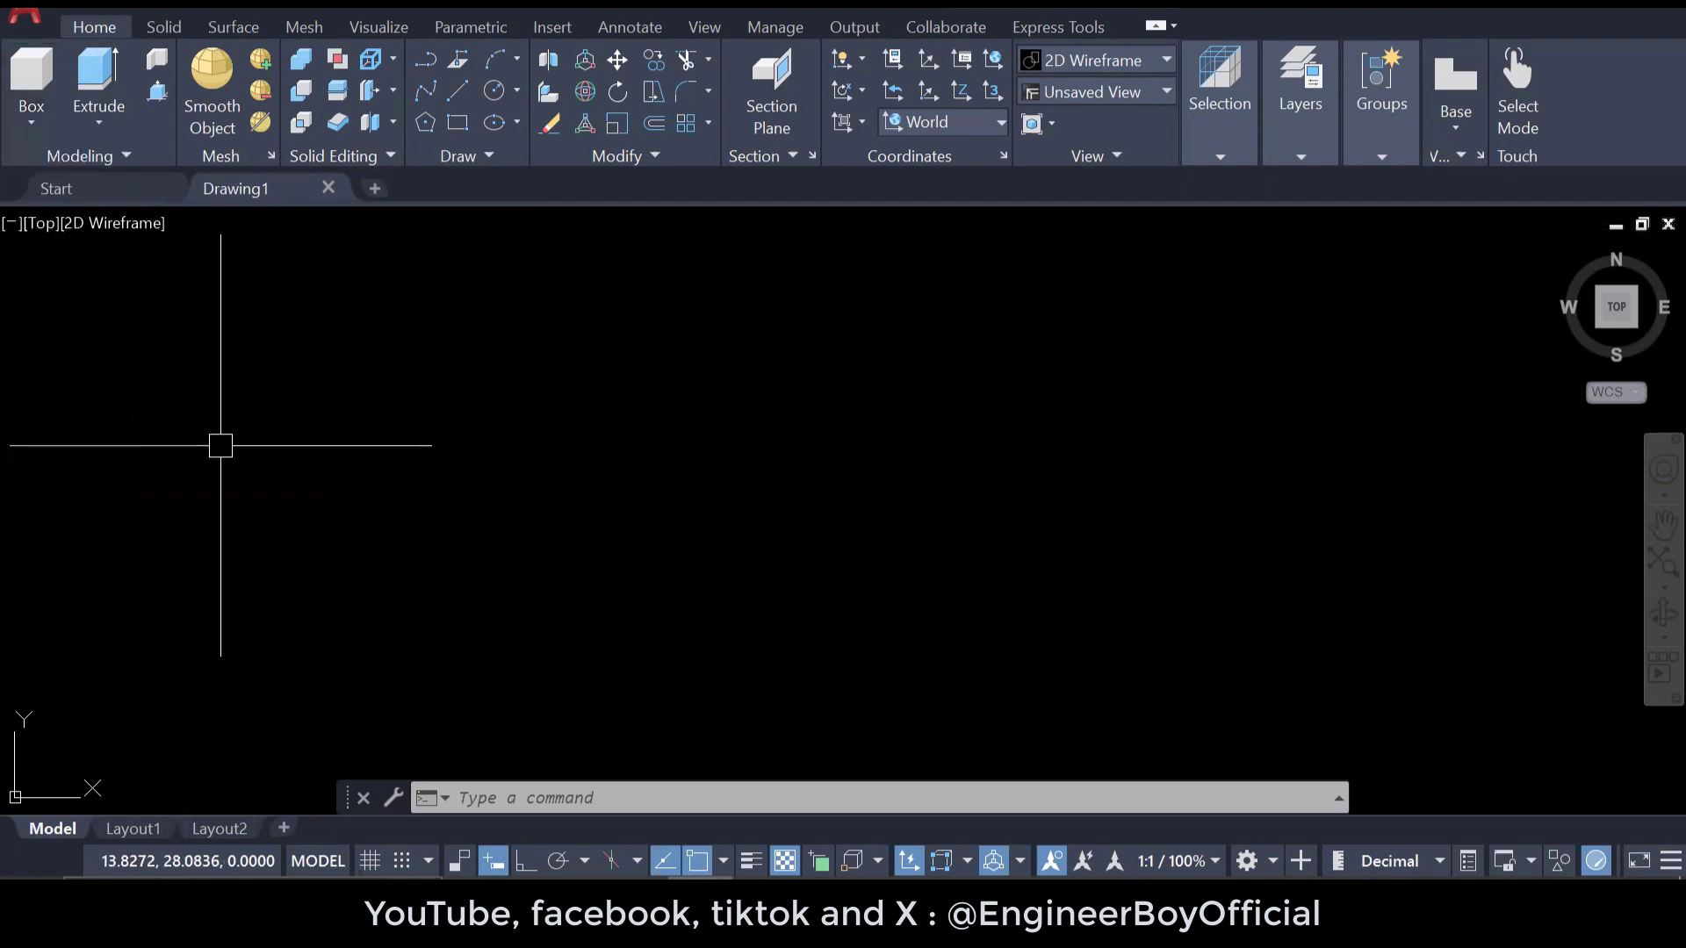
pyautogui.click(220, 445)
pyautogui.click(121, 531)
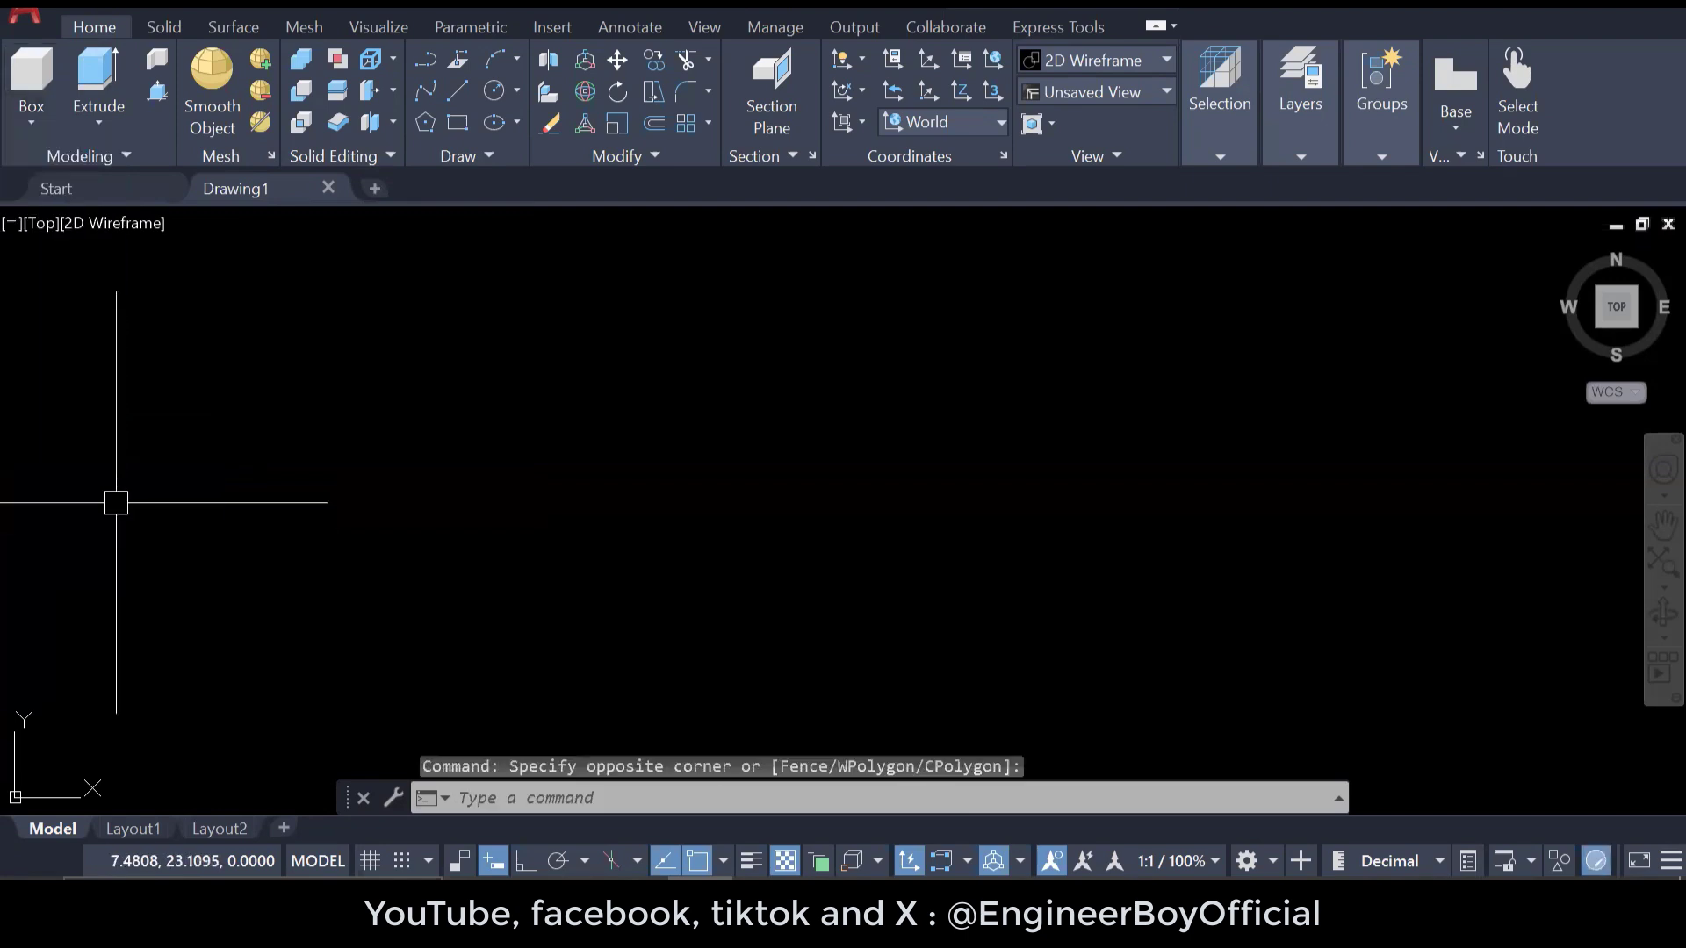
pyautogui.click(115, 130)
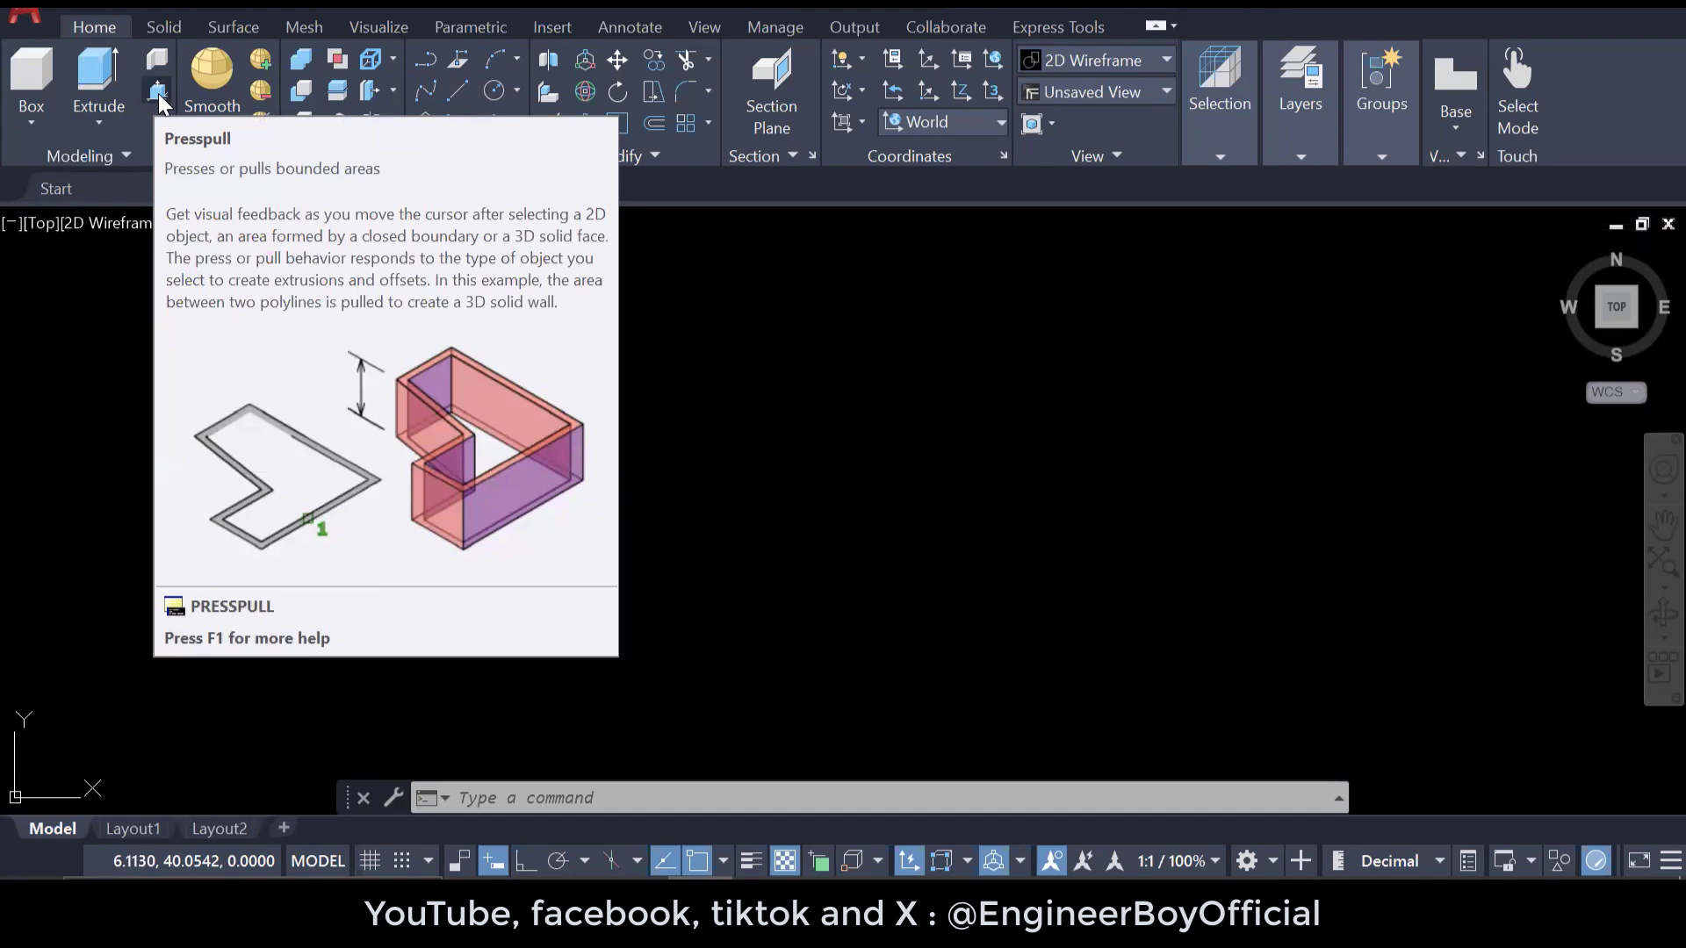
pyautogui.click(719, 471)
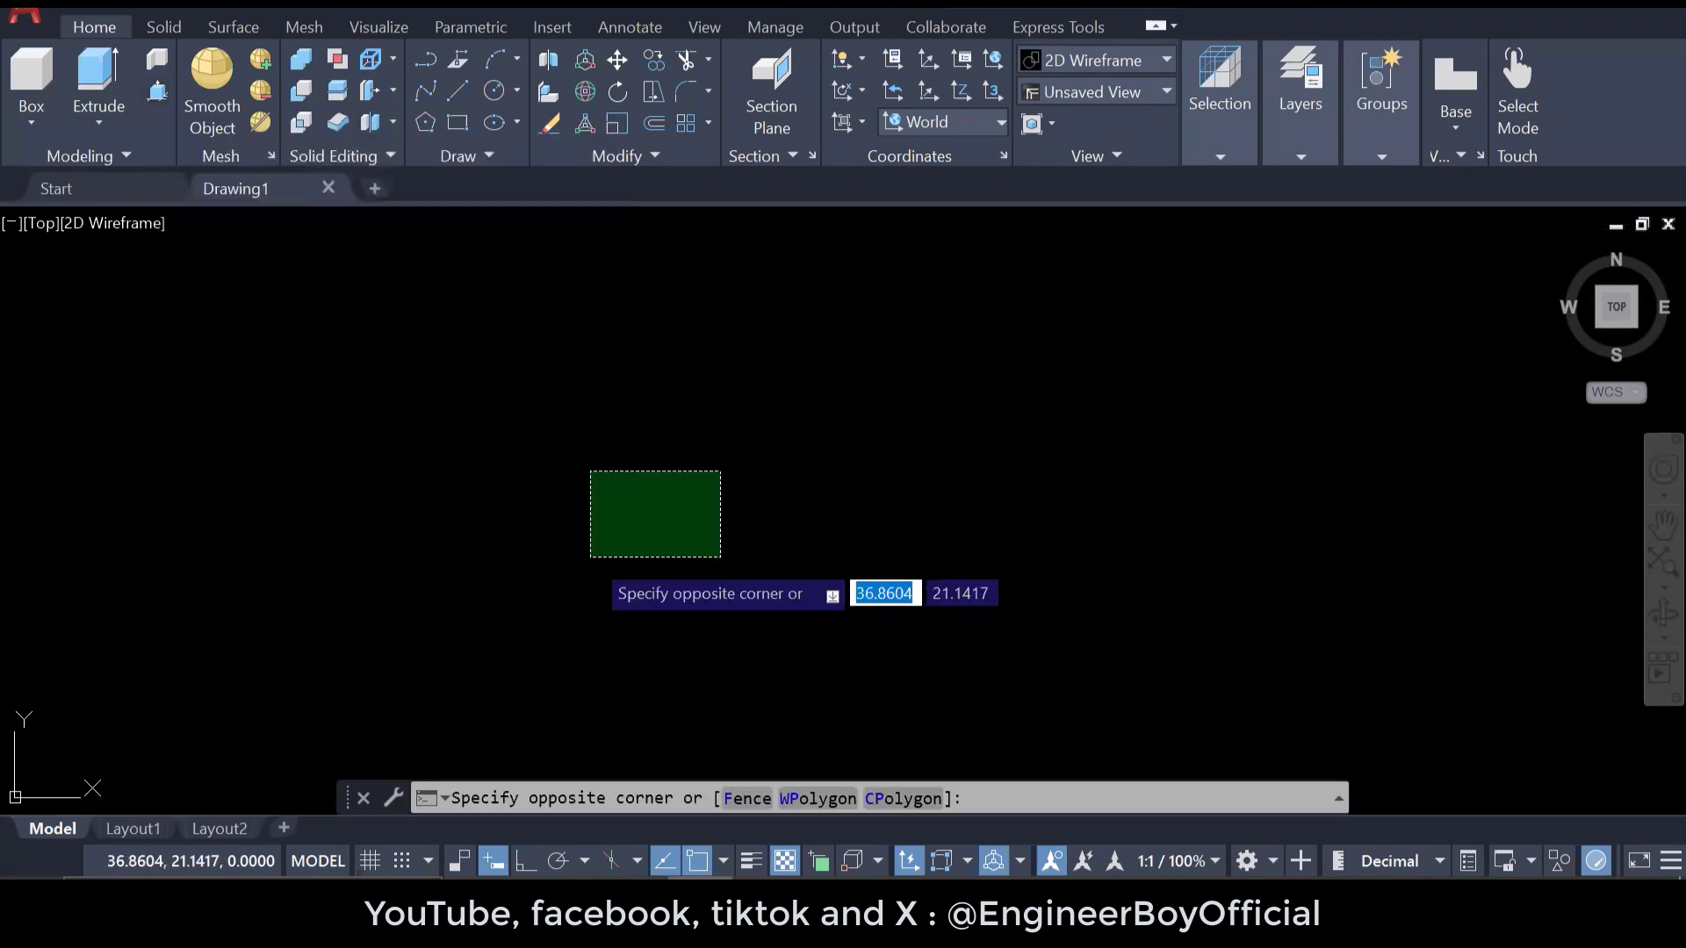
pyautogui.click(587, 552)
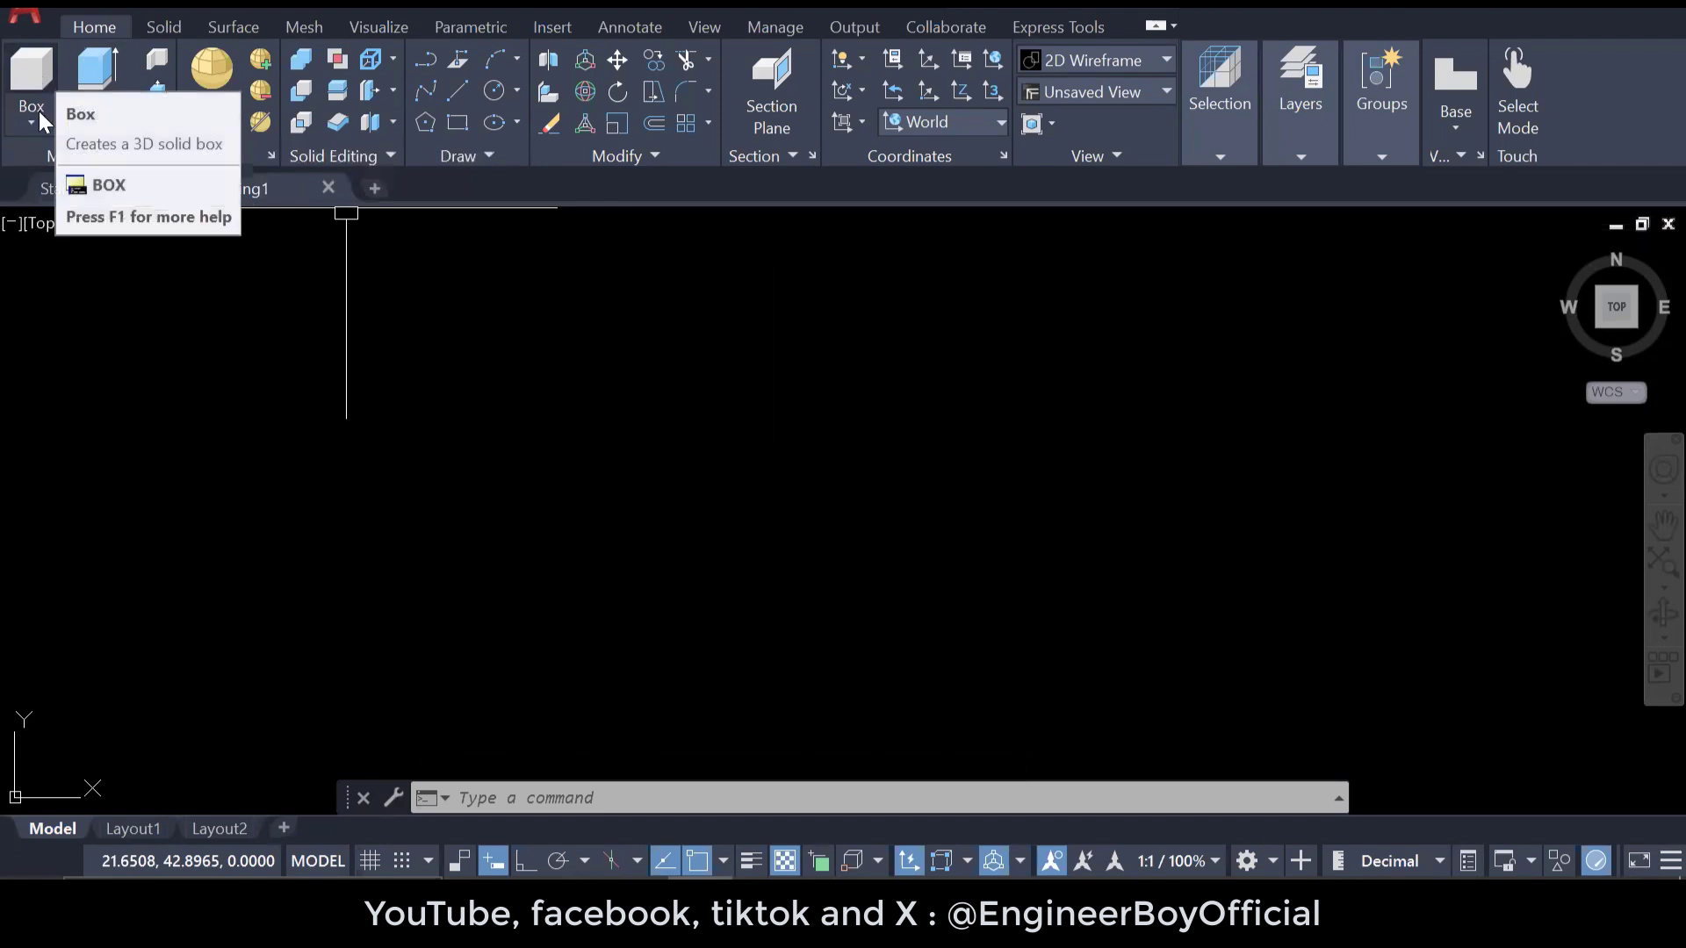
pyautogui.click(651, 451)
pyautogui.click(430, 586)
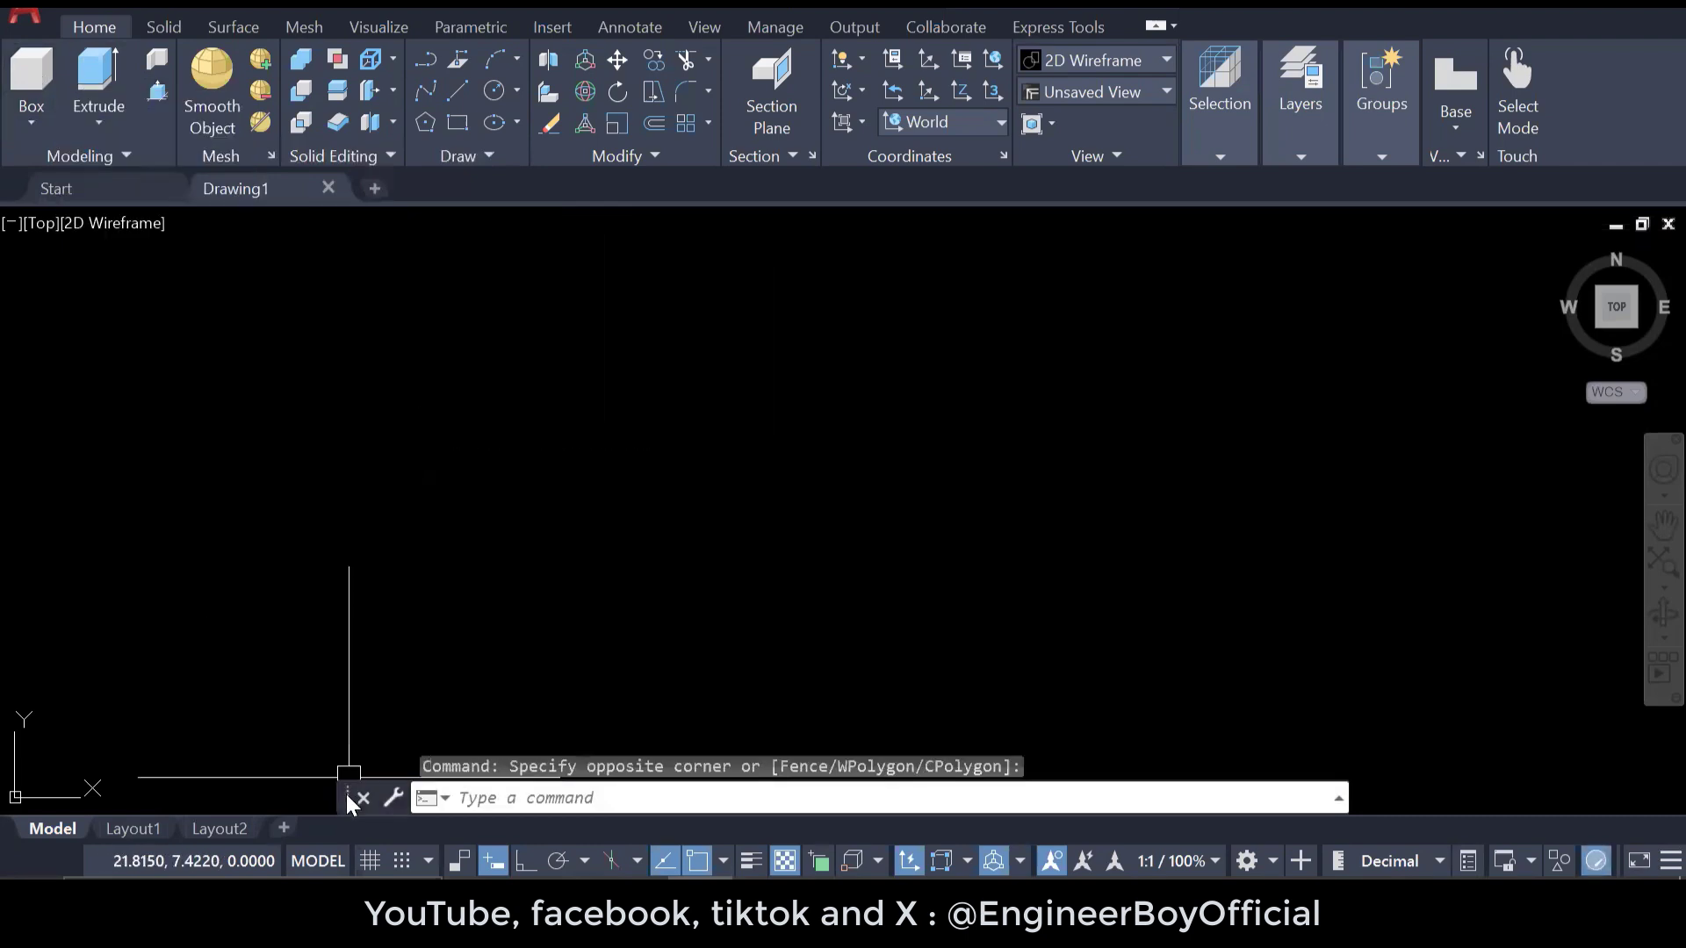
# - Dock the floating command line beneath the drawing area
pyautogui.moveTo(349, 801); pyautogui.dragTo(97, 865)
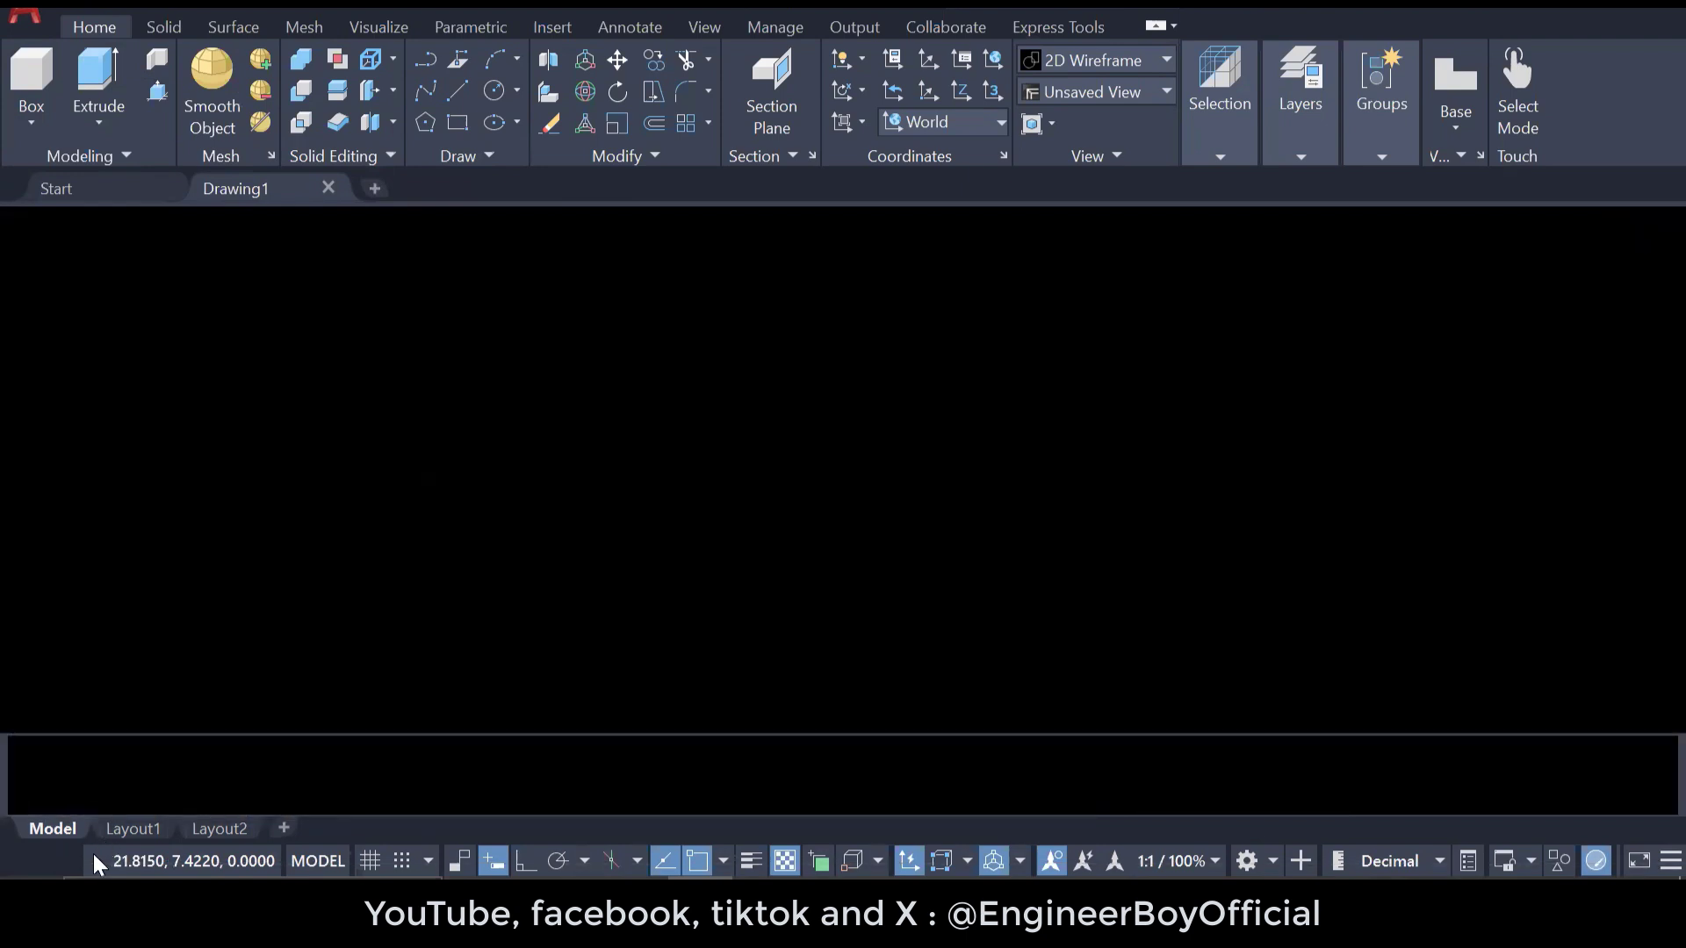
pyautogui.click(1009, 260)
pyautogui.click(609, 531)
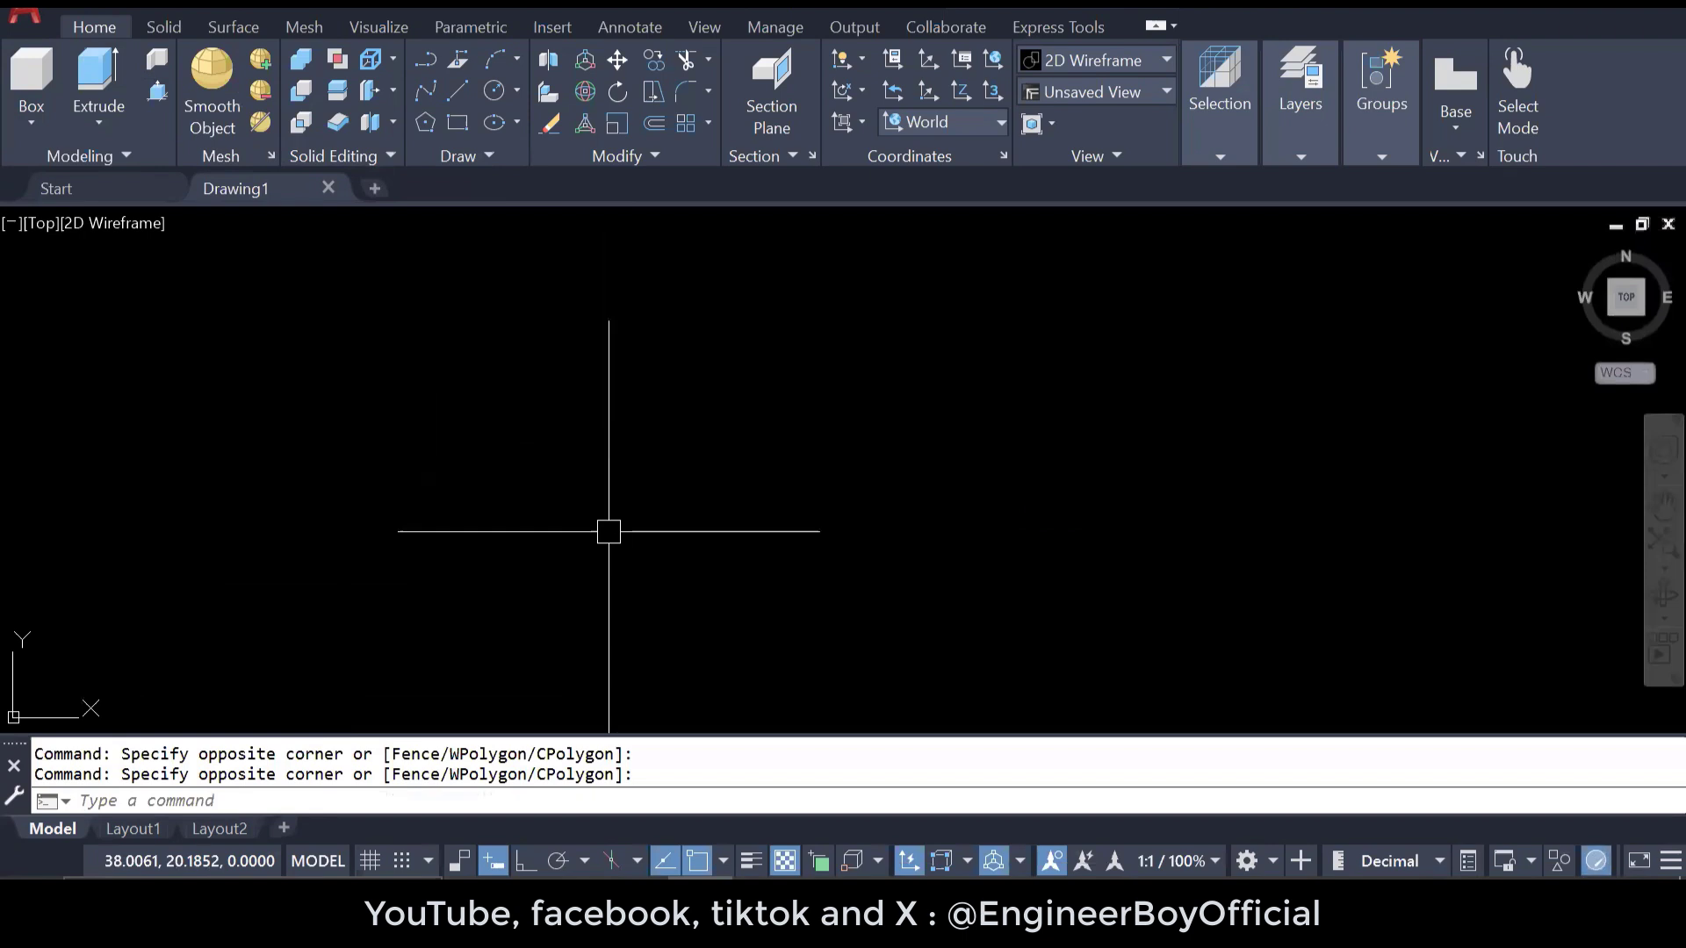
# - Draw a solid box with the BOX command in the middle of the drawing, picking its base corners and height freehand
pyautogui.write('BOX')
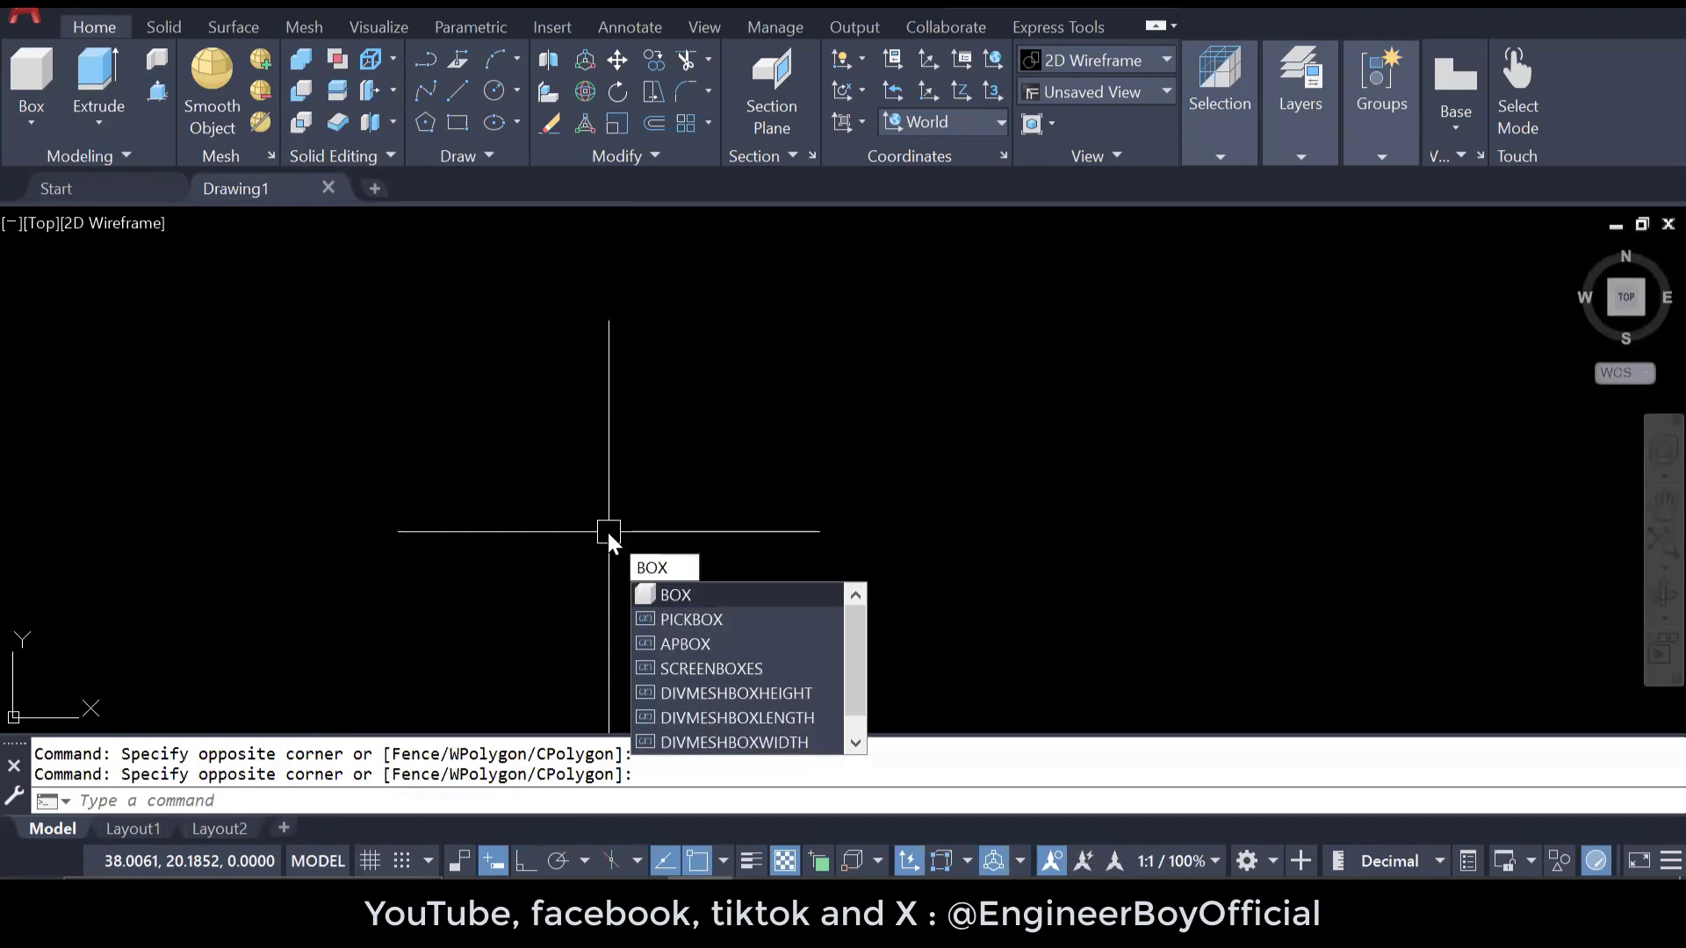
pyautogui.press('Return')
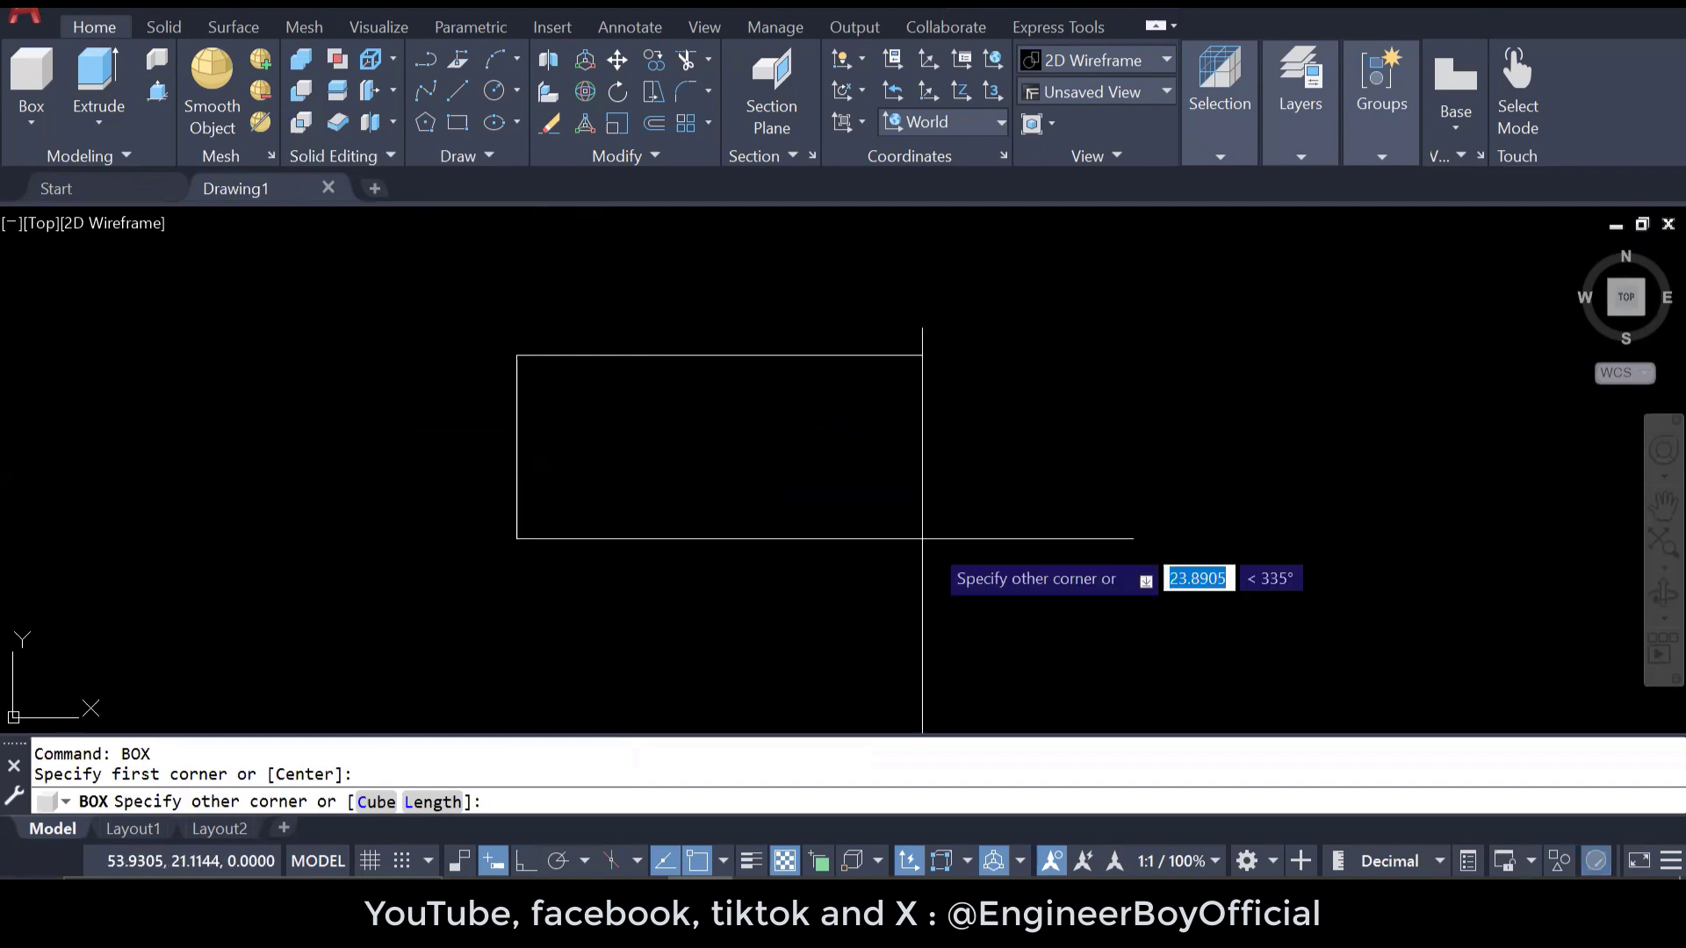
pyautogui.click(1058, 607)
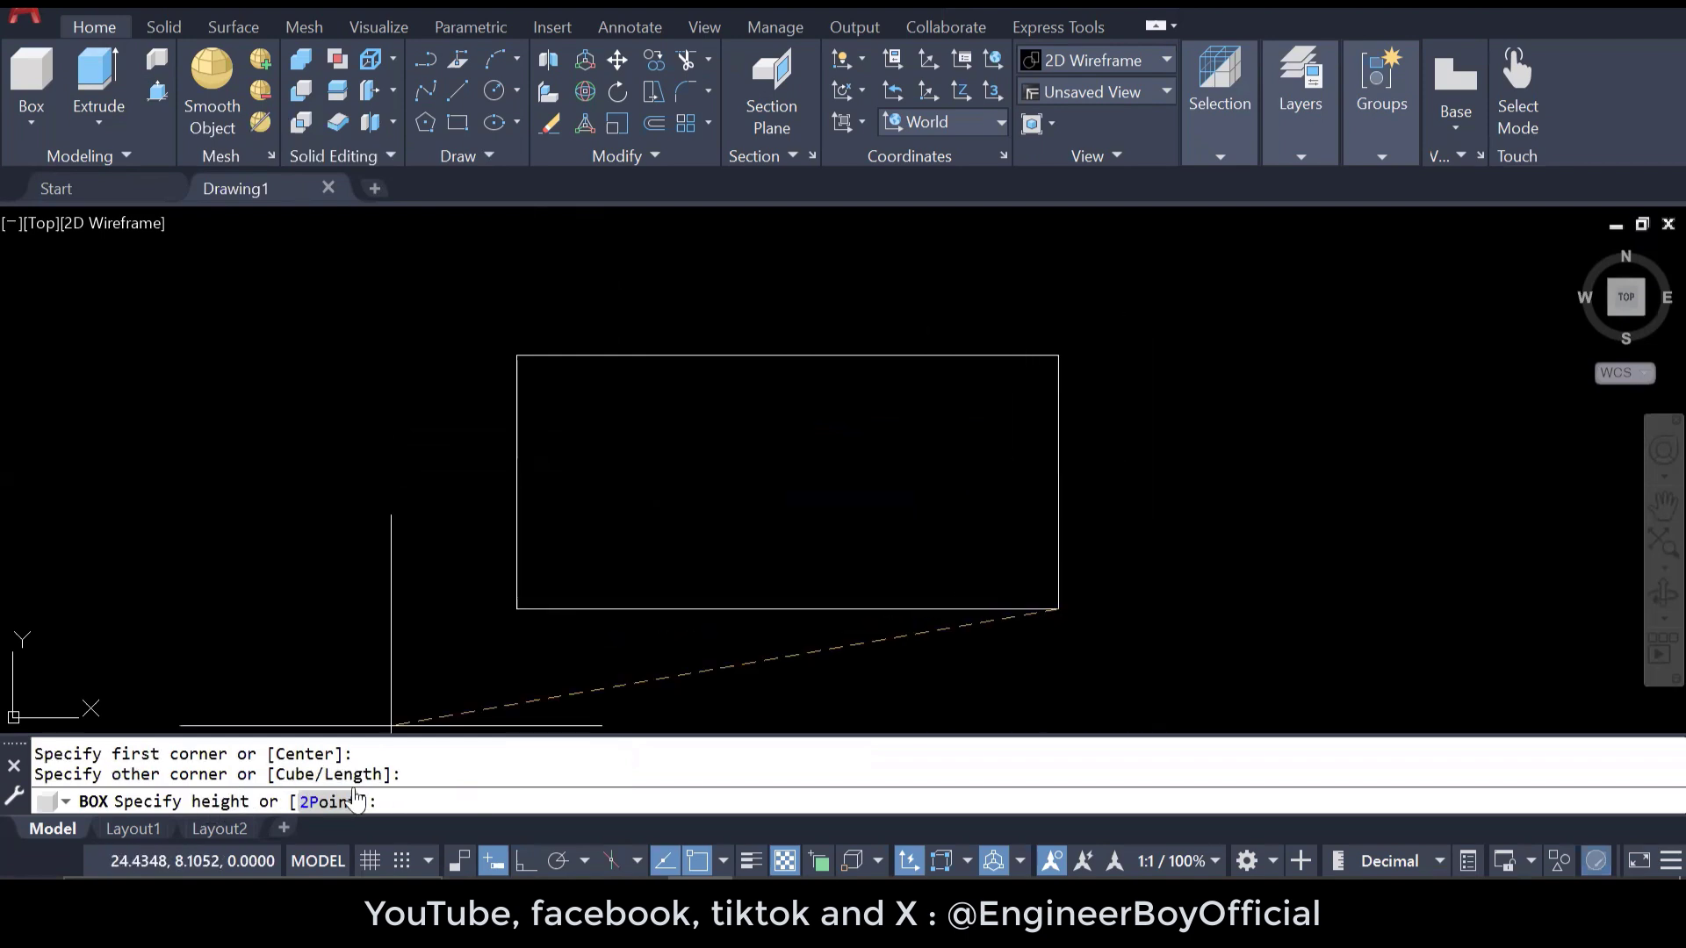
pyautogui.click(1135, 393)
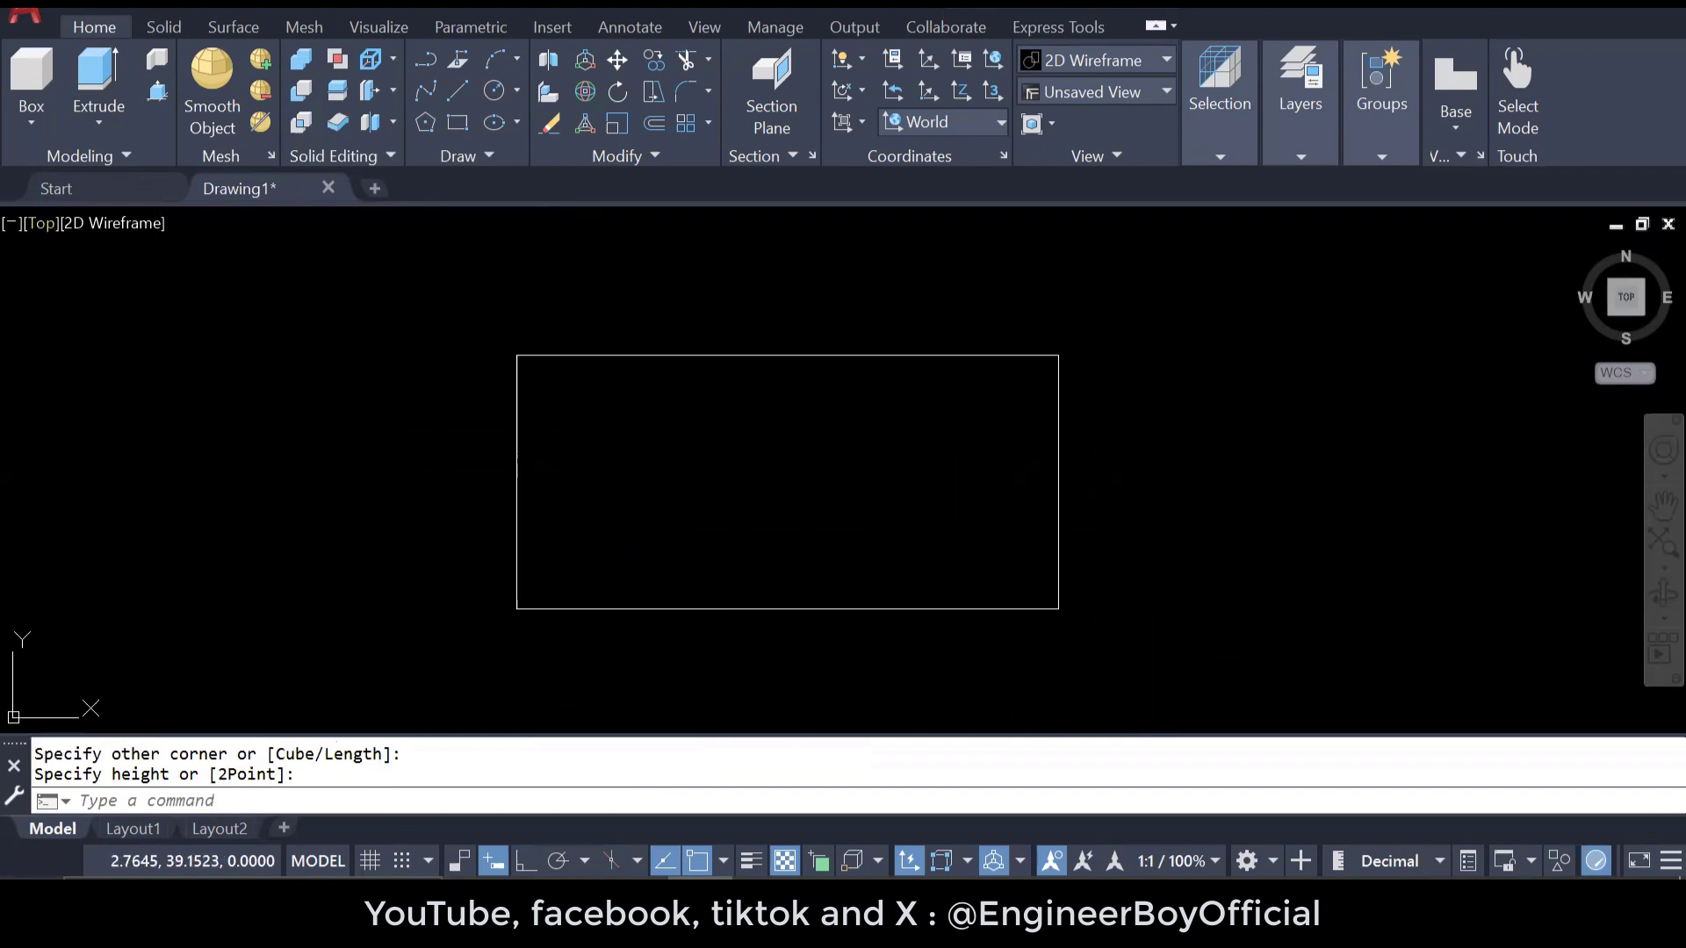
# - Change the model view of the box from Top to SW Isometric
pyautogui.click(41, 223)
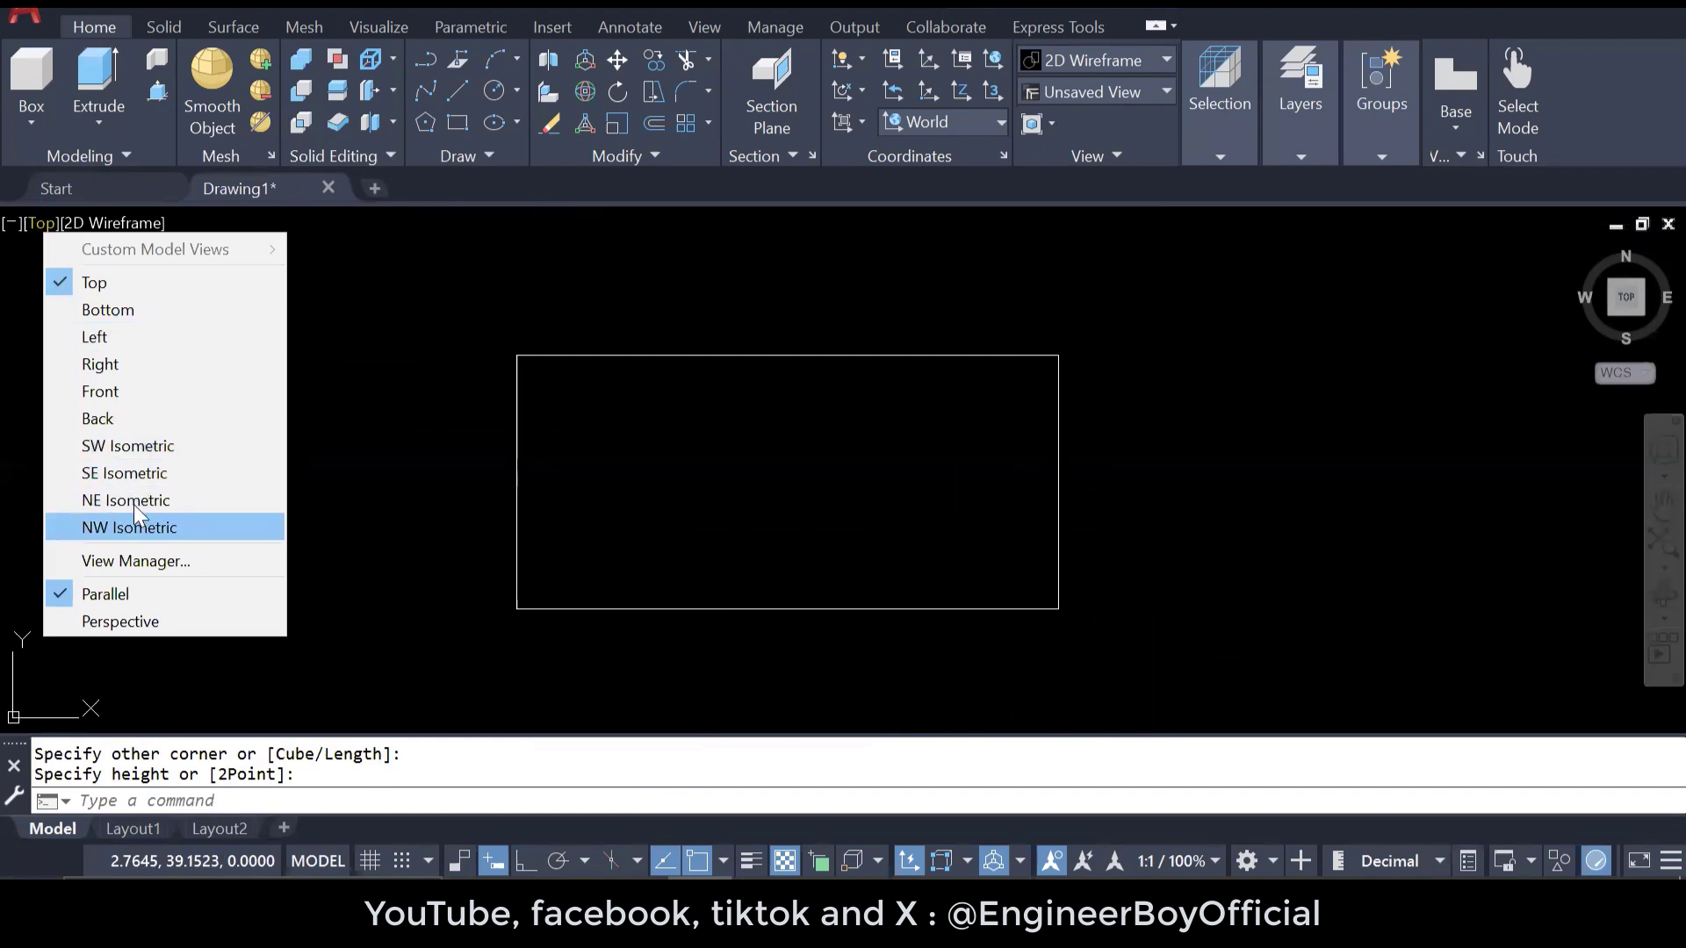
pyautogui.click(134, 445)
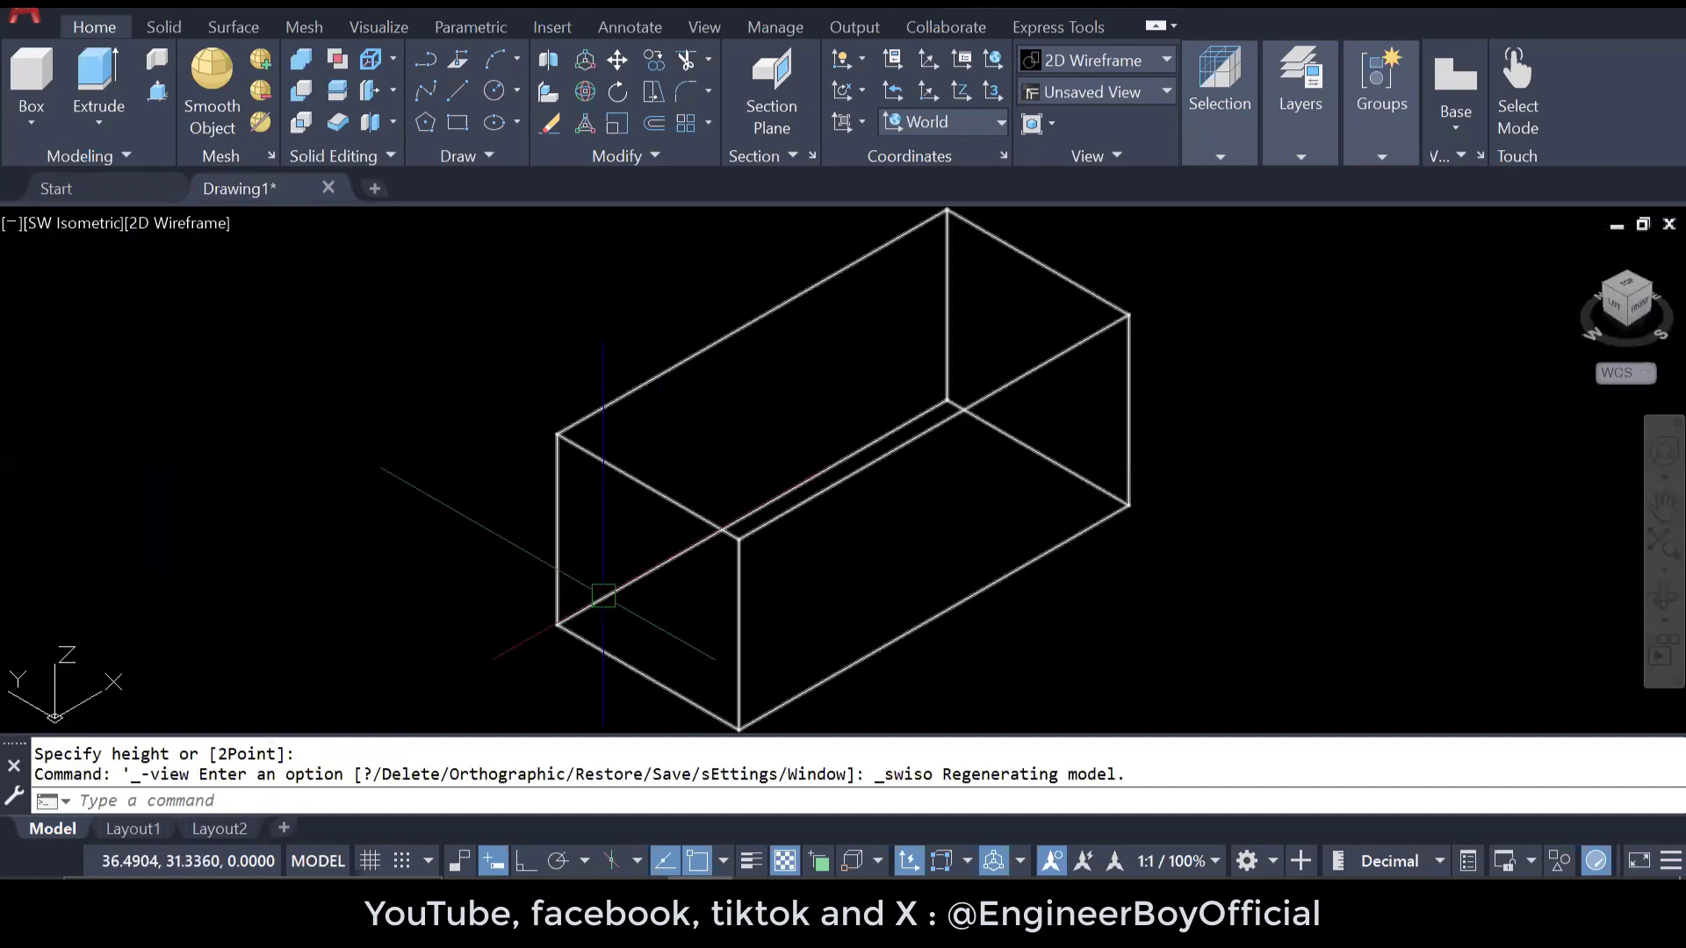
pyautogui.scroll(5, 638, 589)
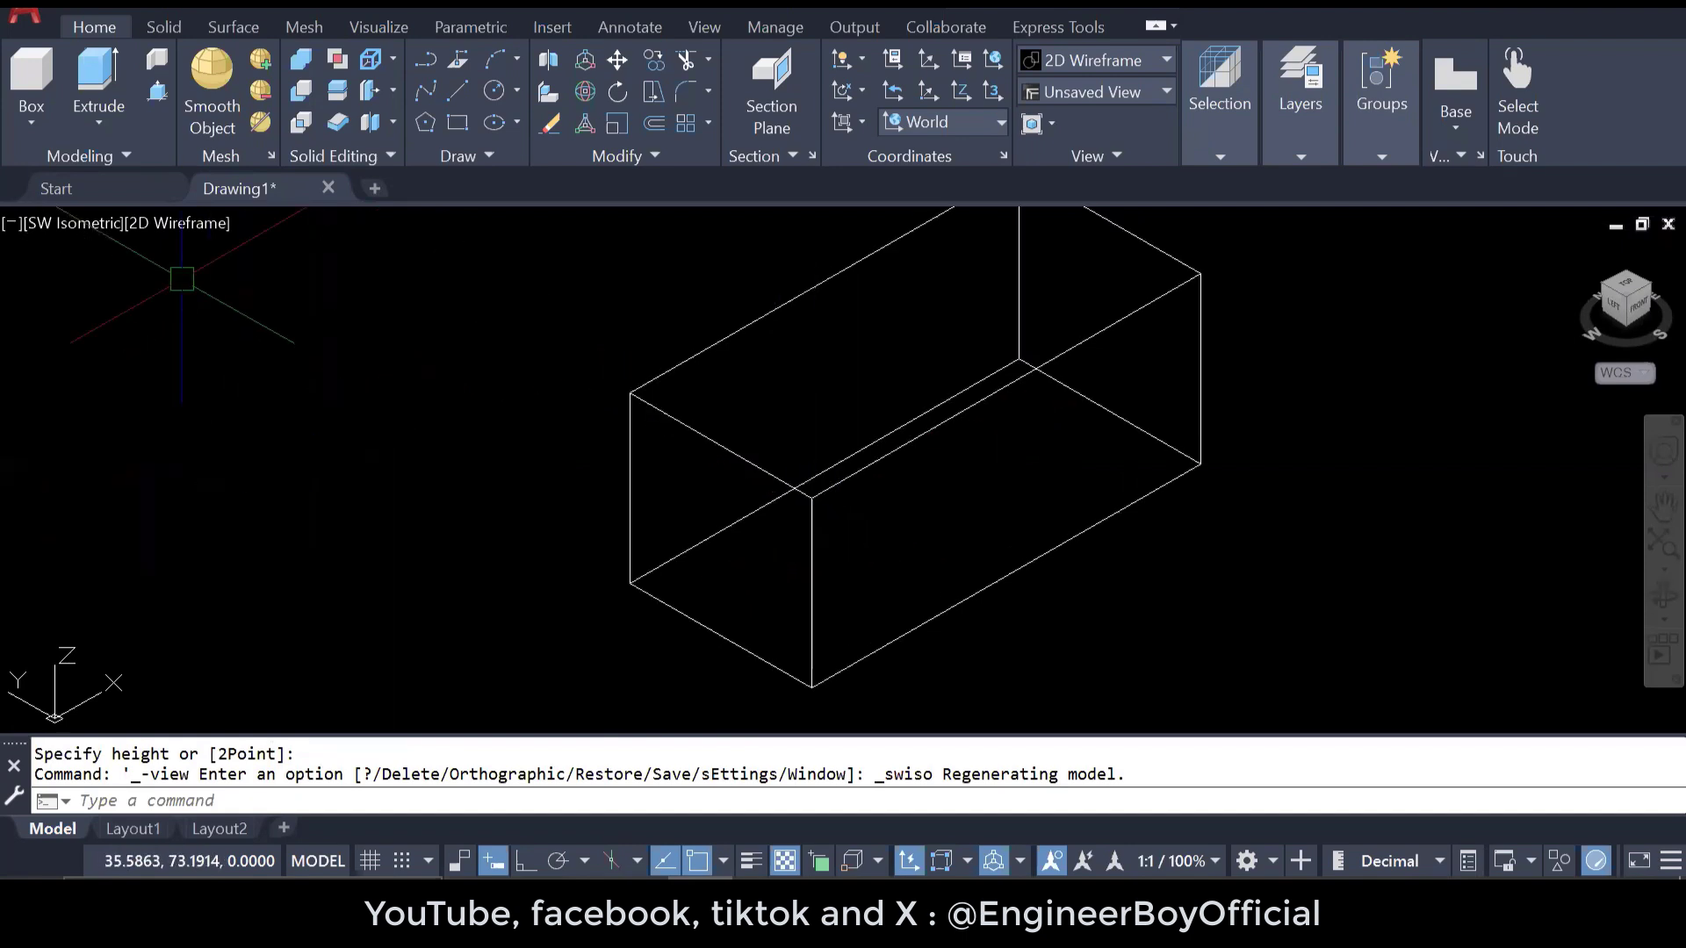
# - Show the box in the Conceptual visual style and switch it to Hidden
pyautogui.click(180, 223)
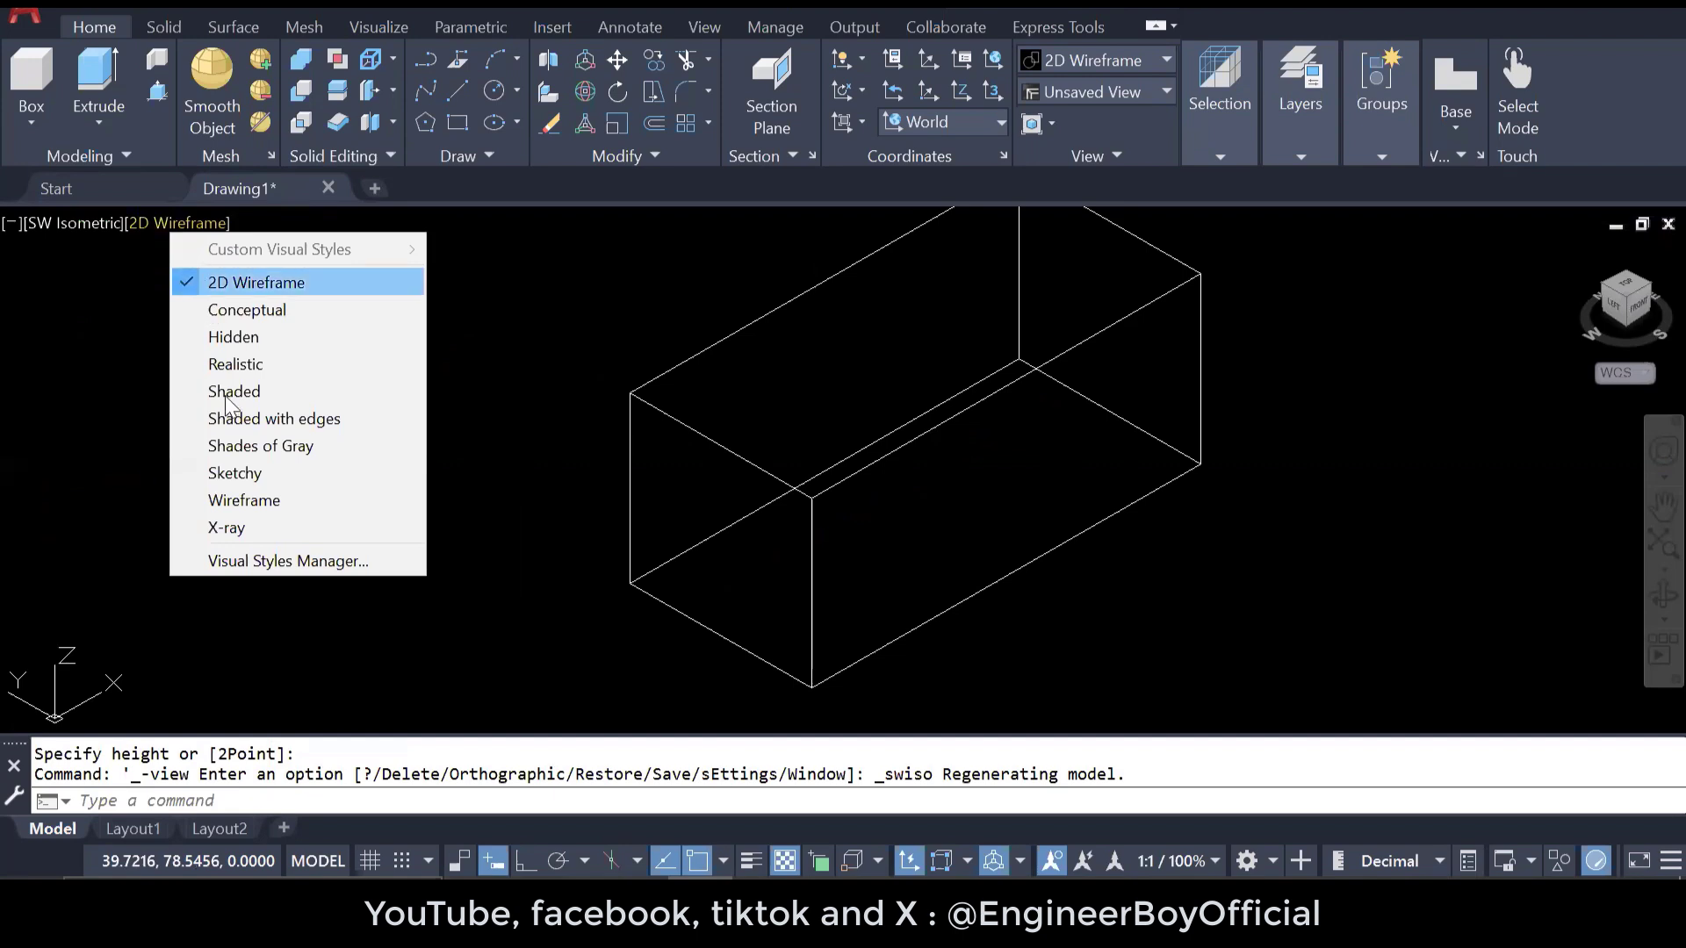
pyautogui.click(255, 316)
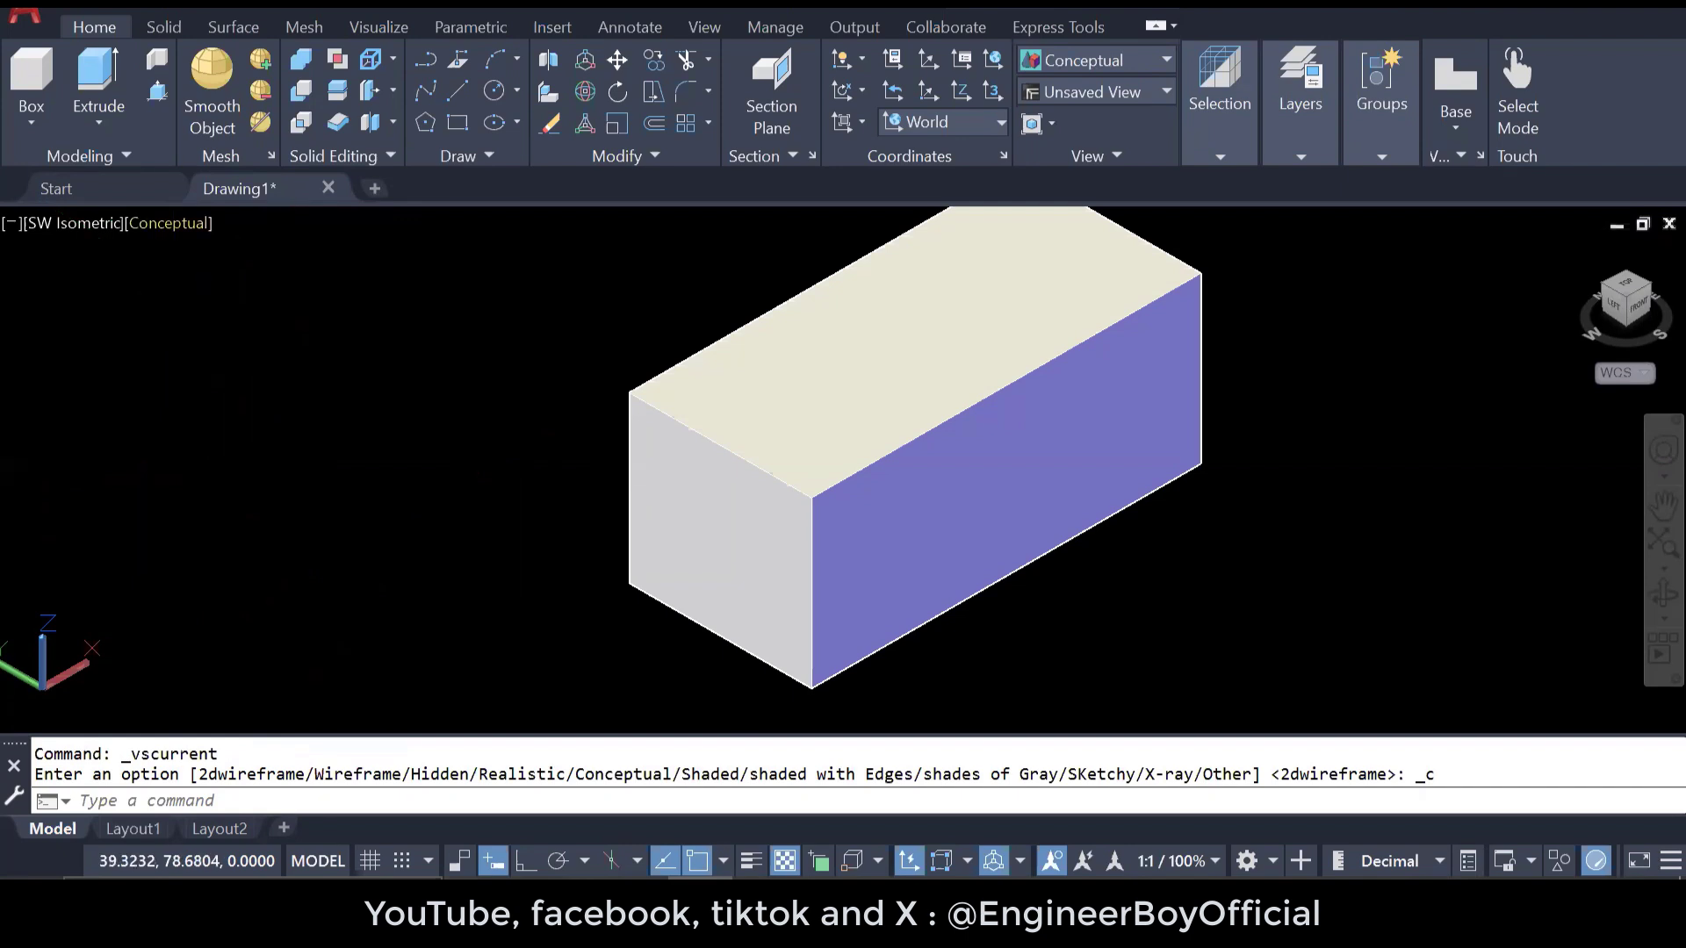
pyautogui.click(170, 223)
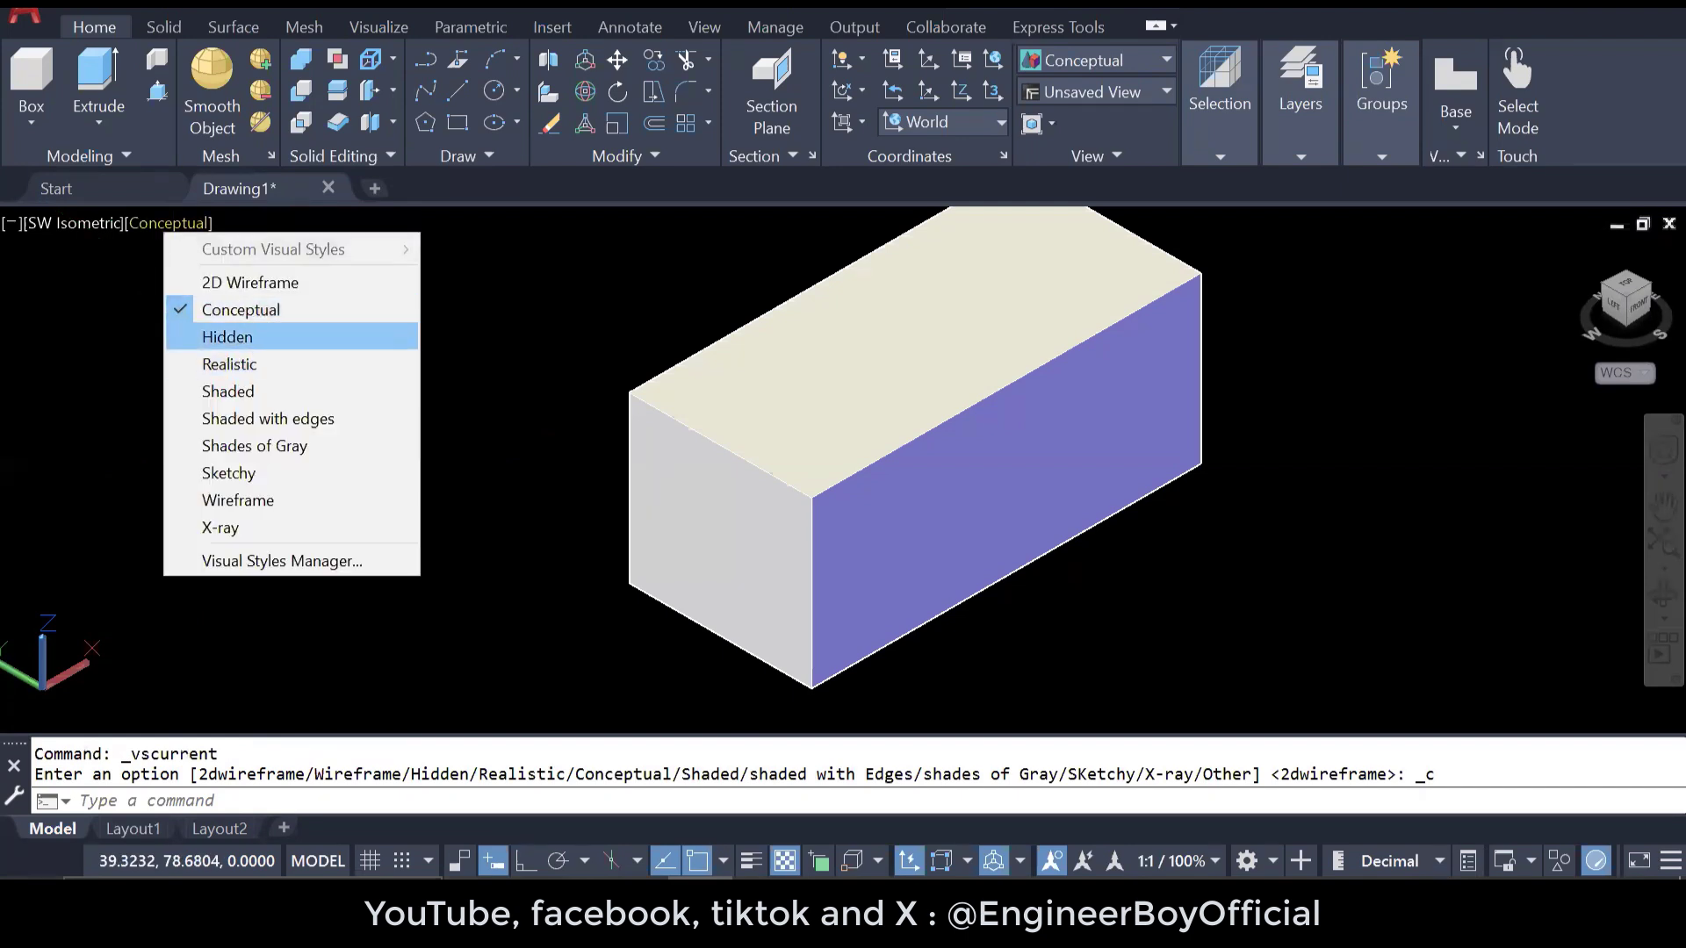
pyautogui.click(227, 336)
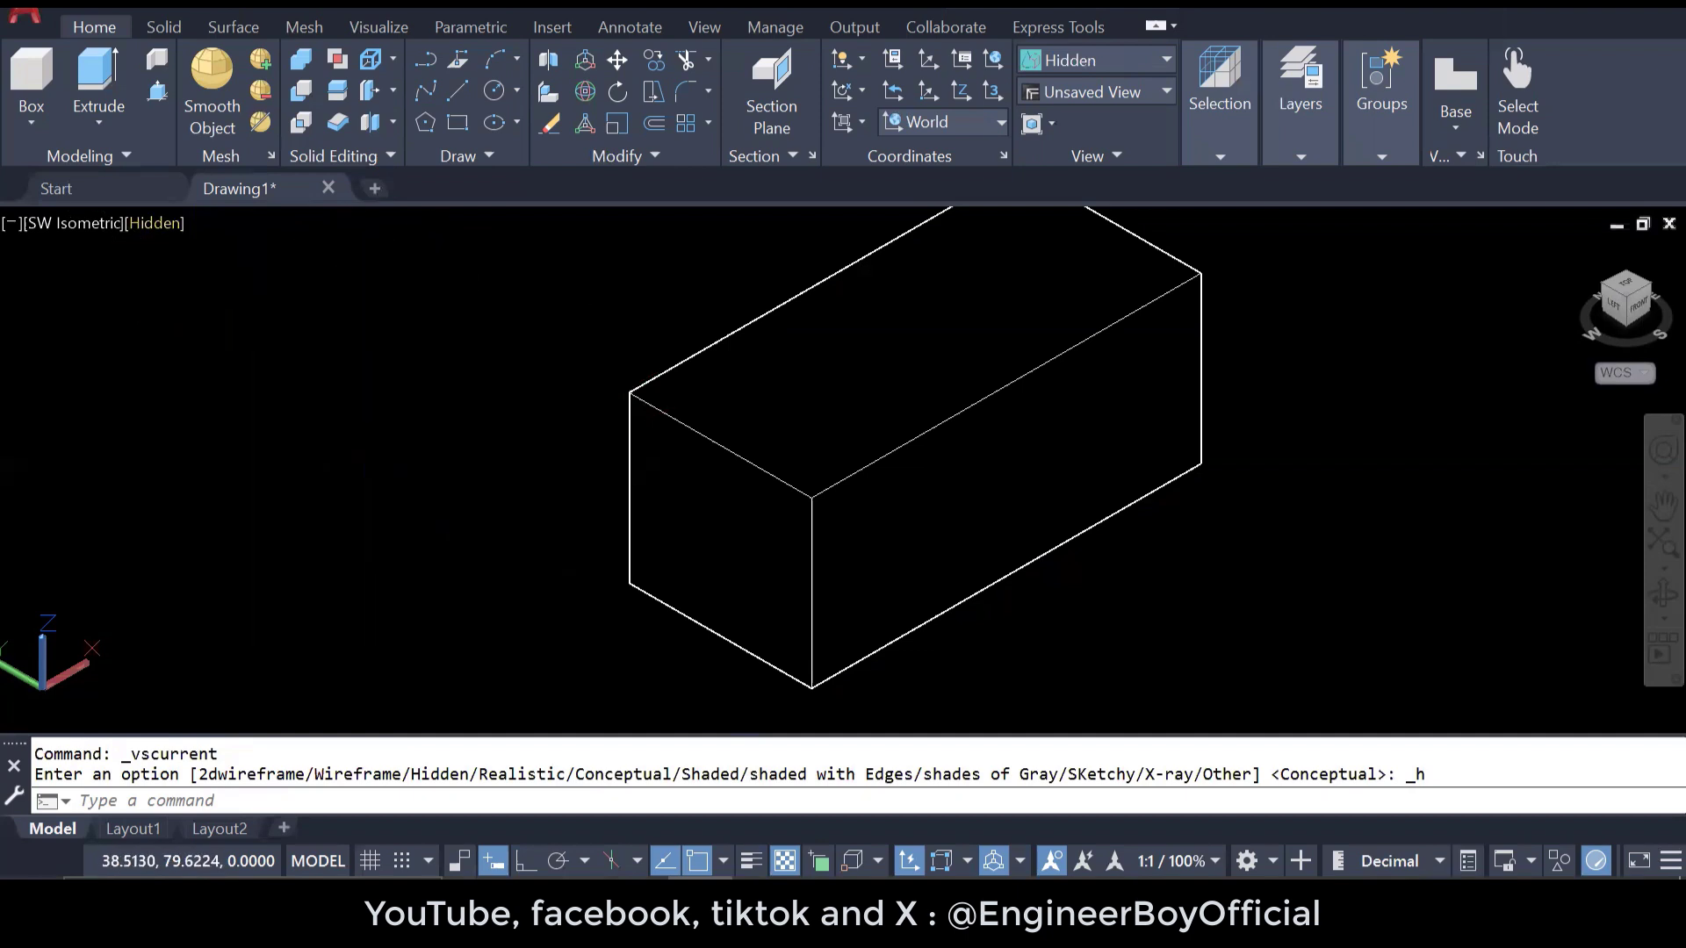
# - Show the box in the Shaded visual style and switch it back to Conceptual
pyautogui.click(155, 223)
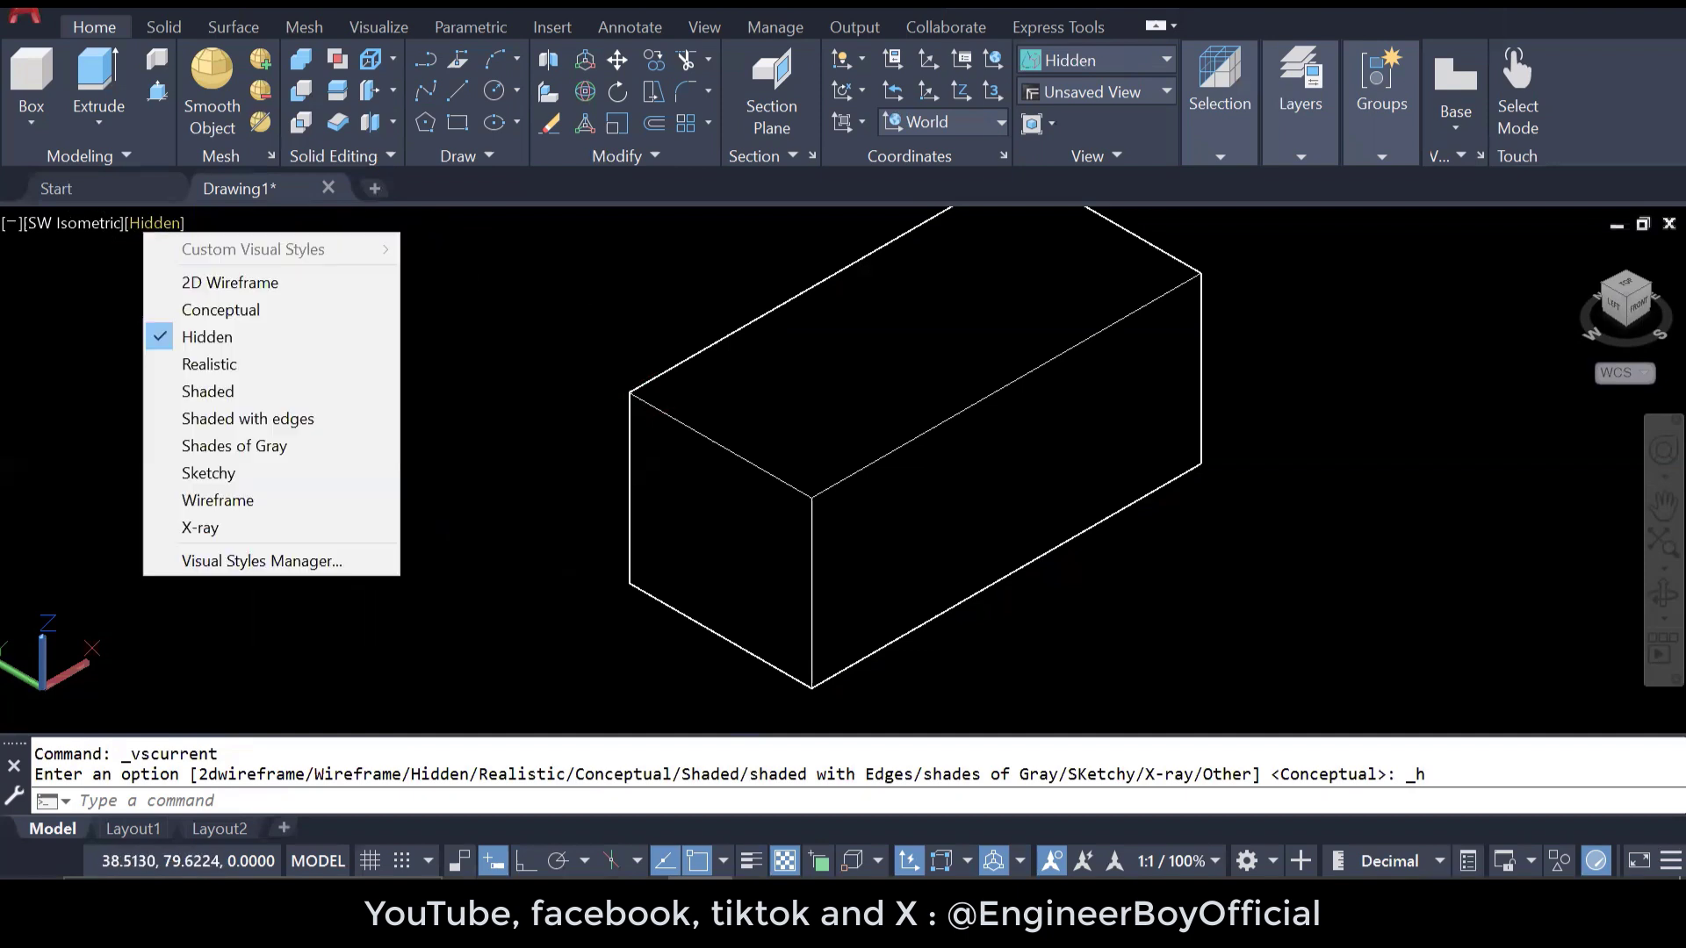
pyautogui.click(232, 390)
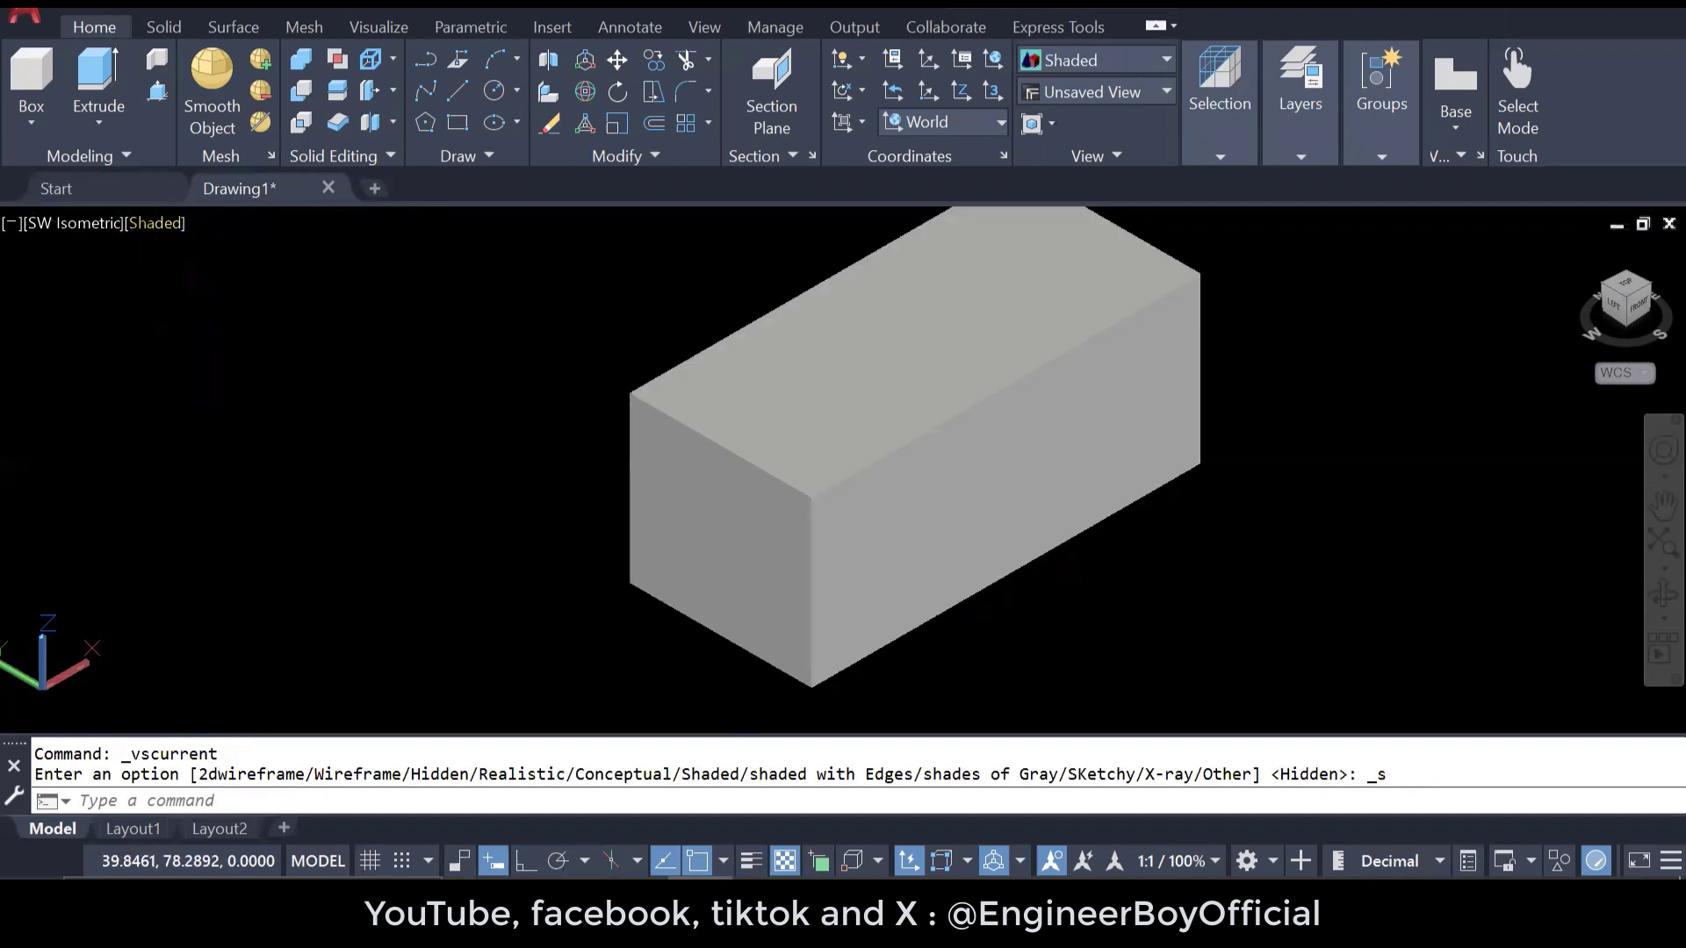
pyautogui.click(154, 223)
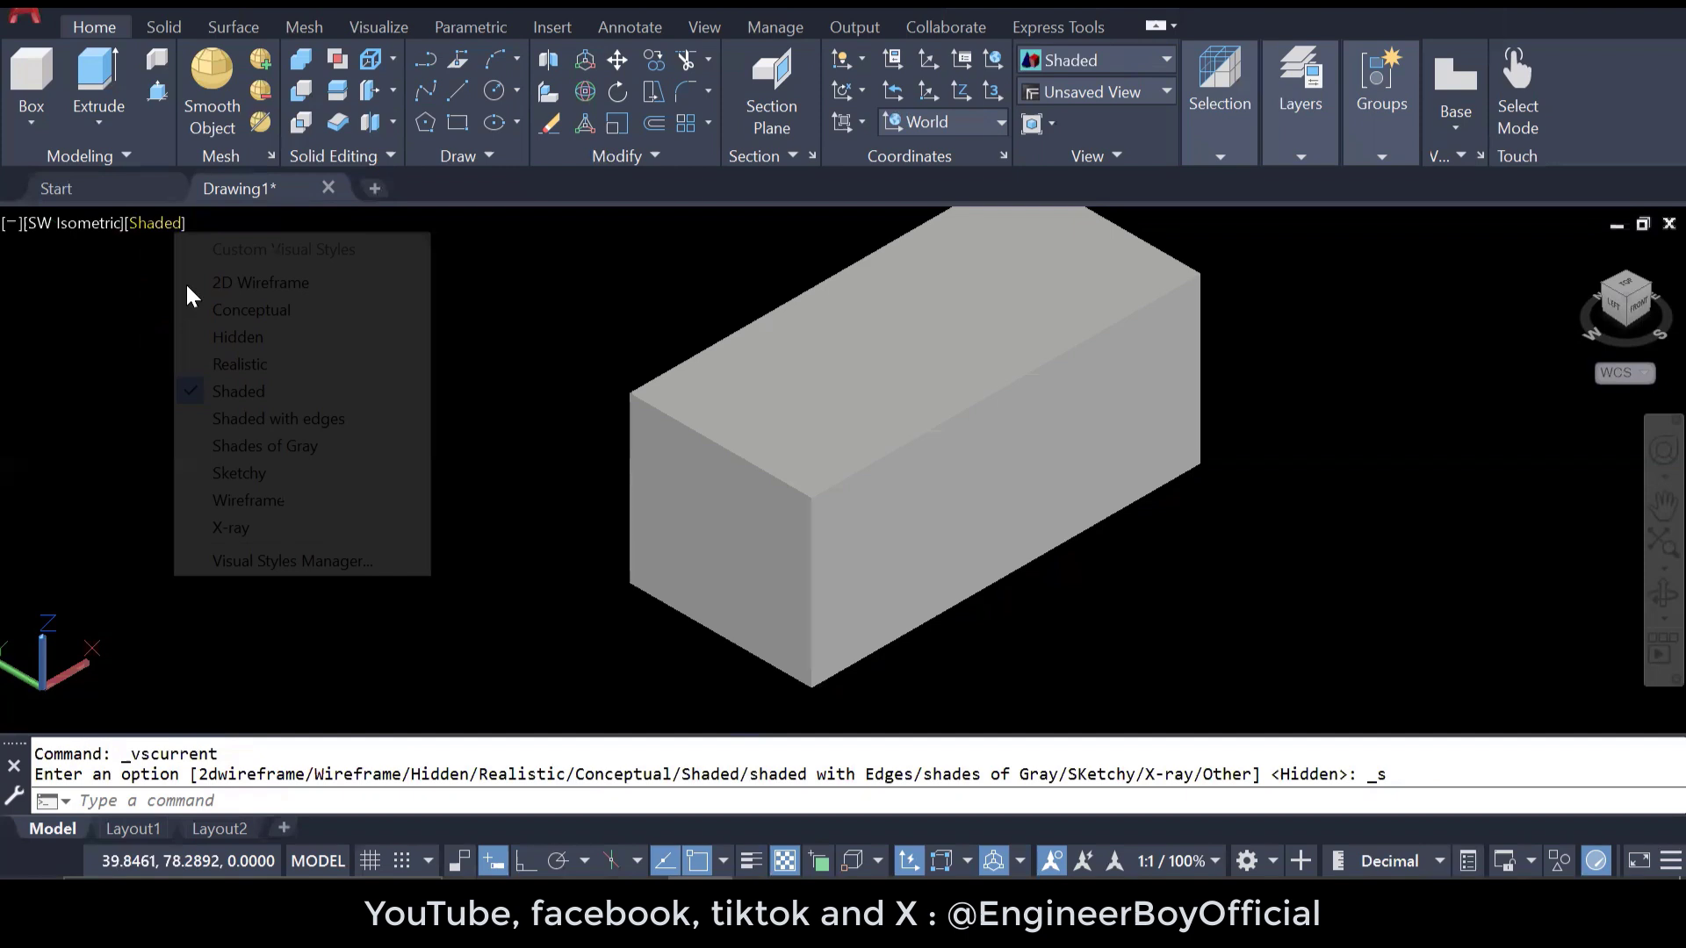
pyautogui.click(253, 309)
pyautogui.scroll(-4, 167, 491)
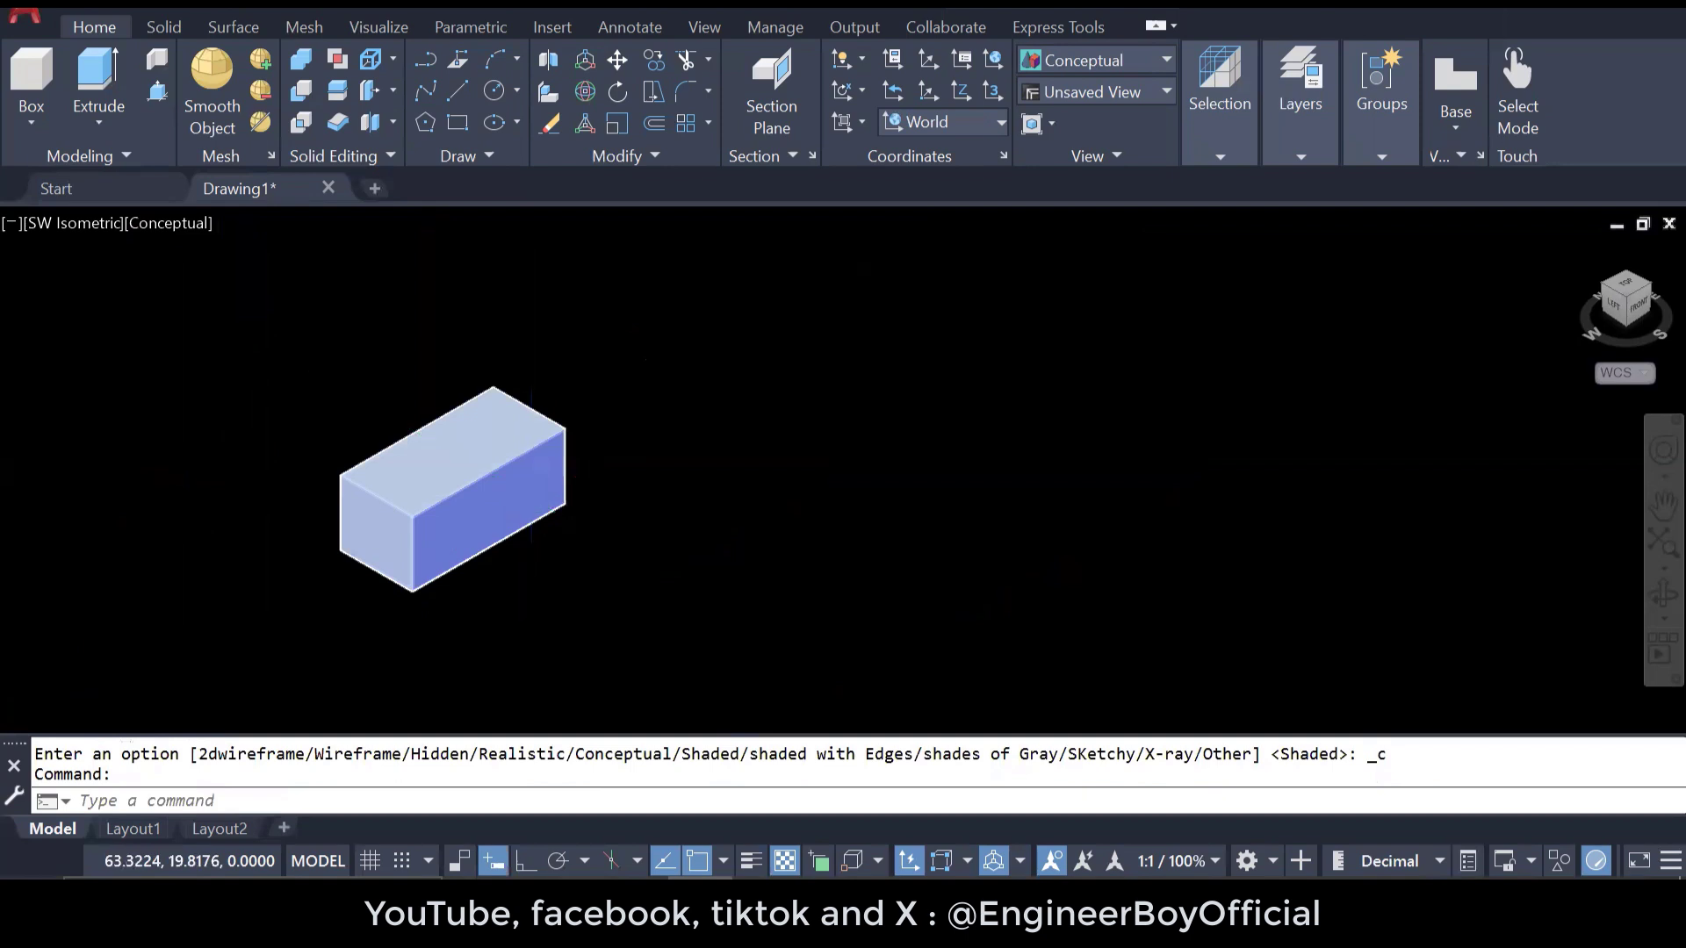
pyautogui.scroll(2, 531, 498)
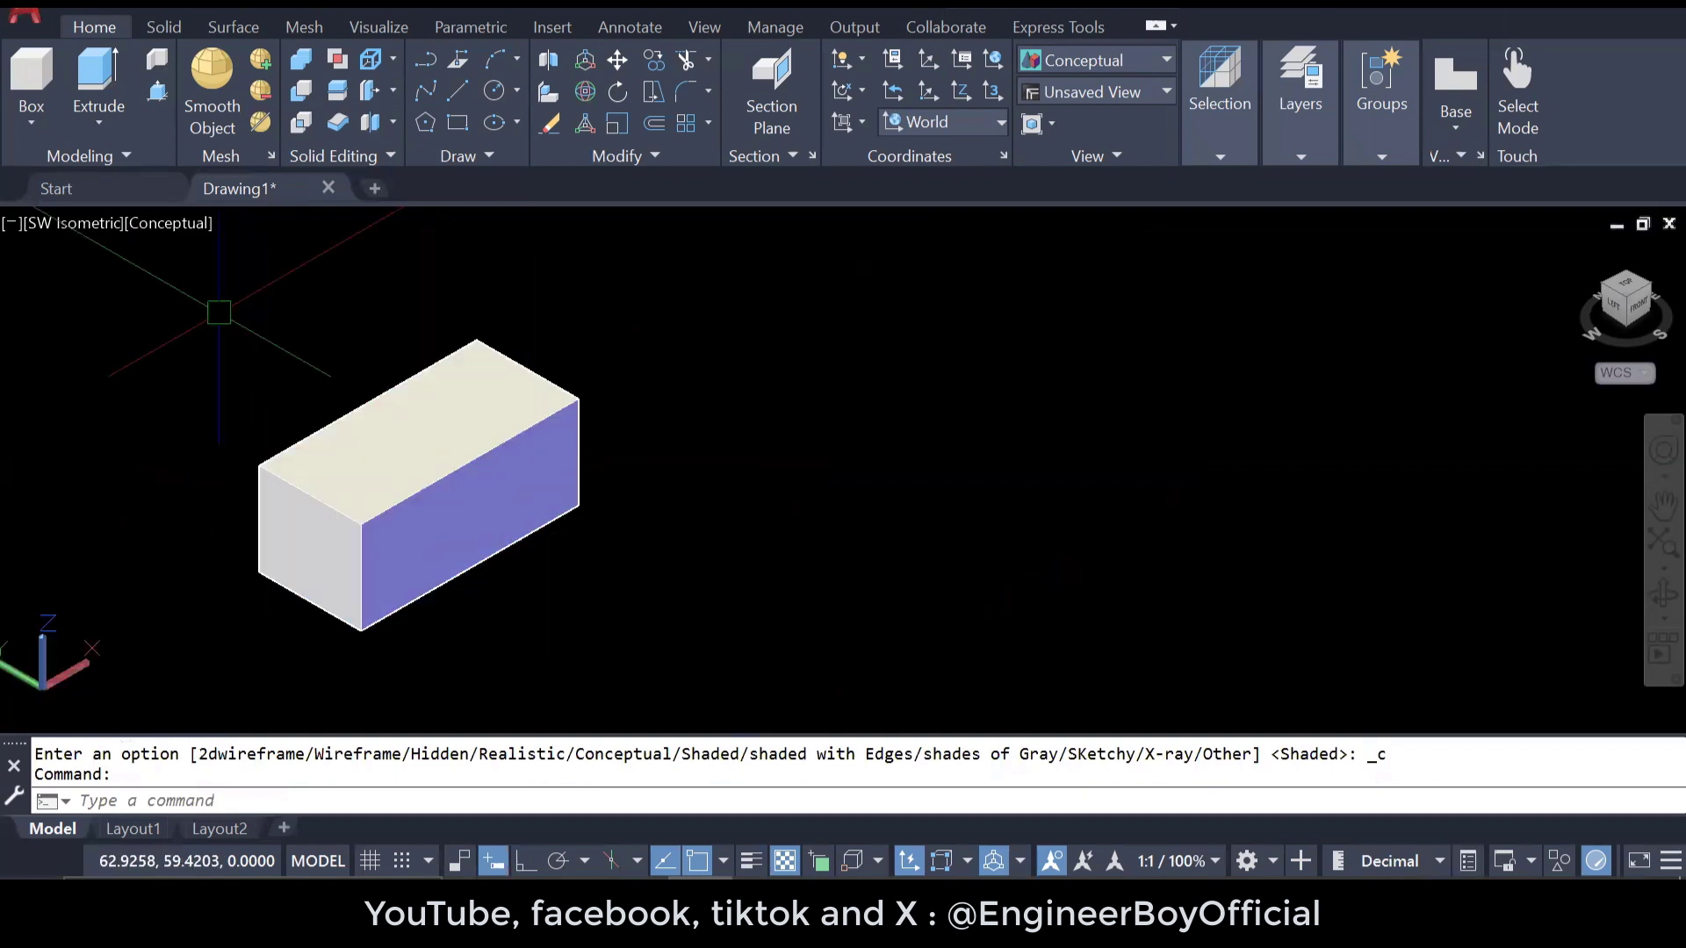
pyautogui.click(75, 223)
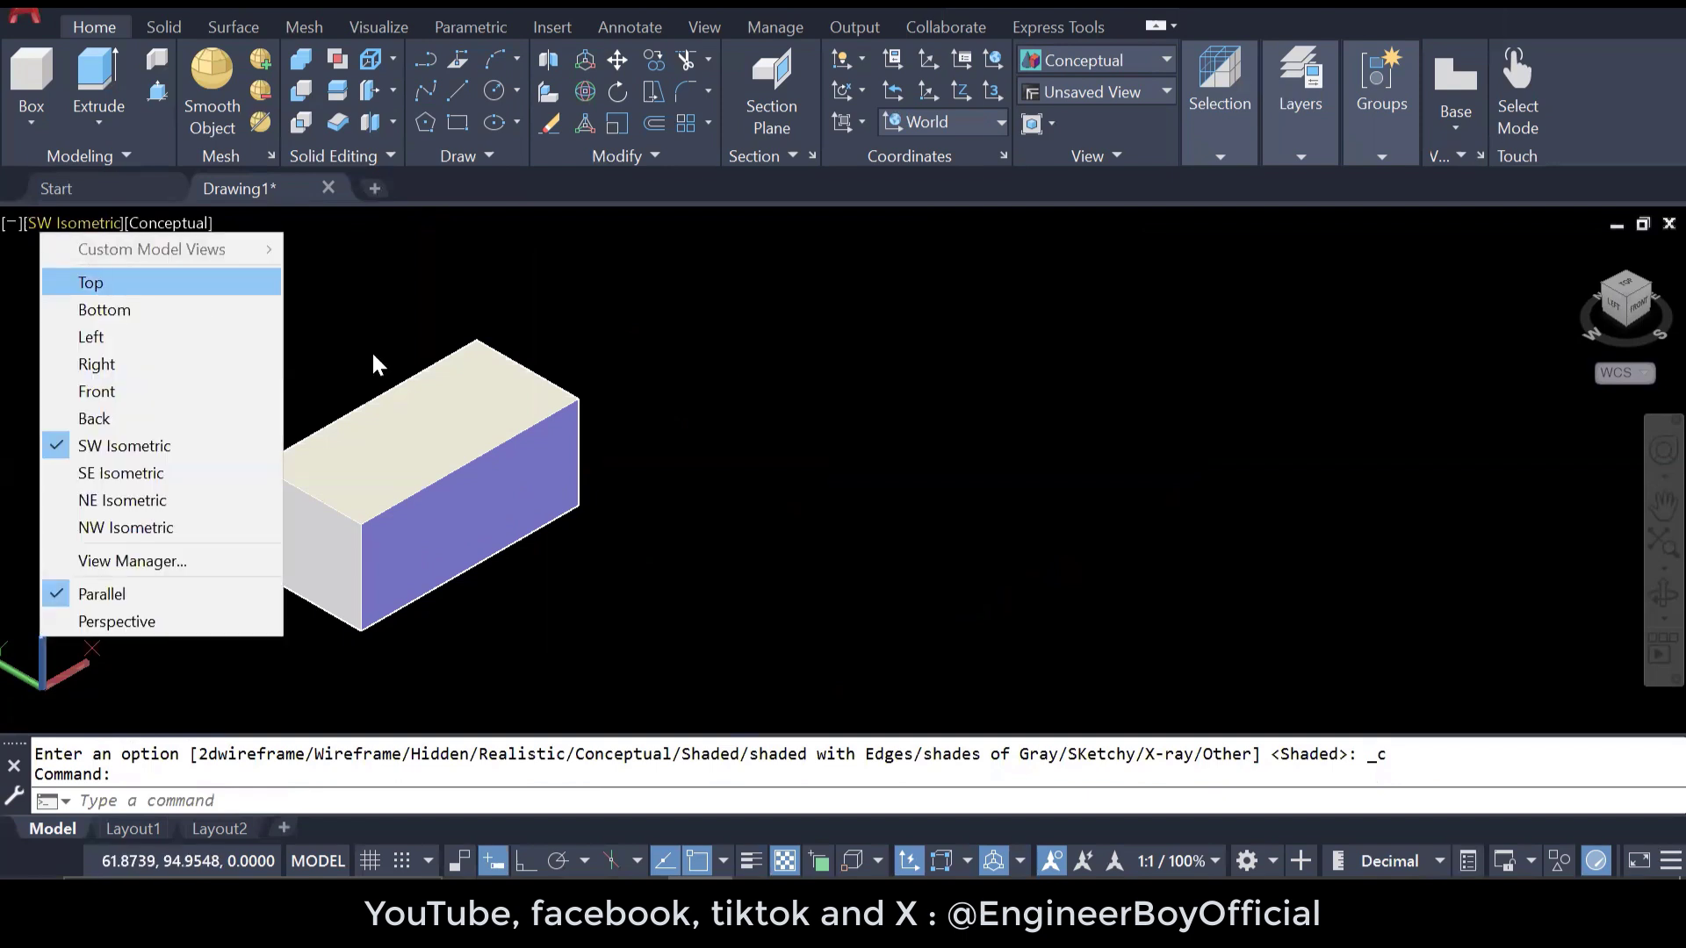
pyautogui.click(804, 456)
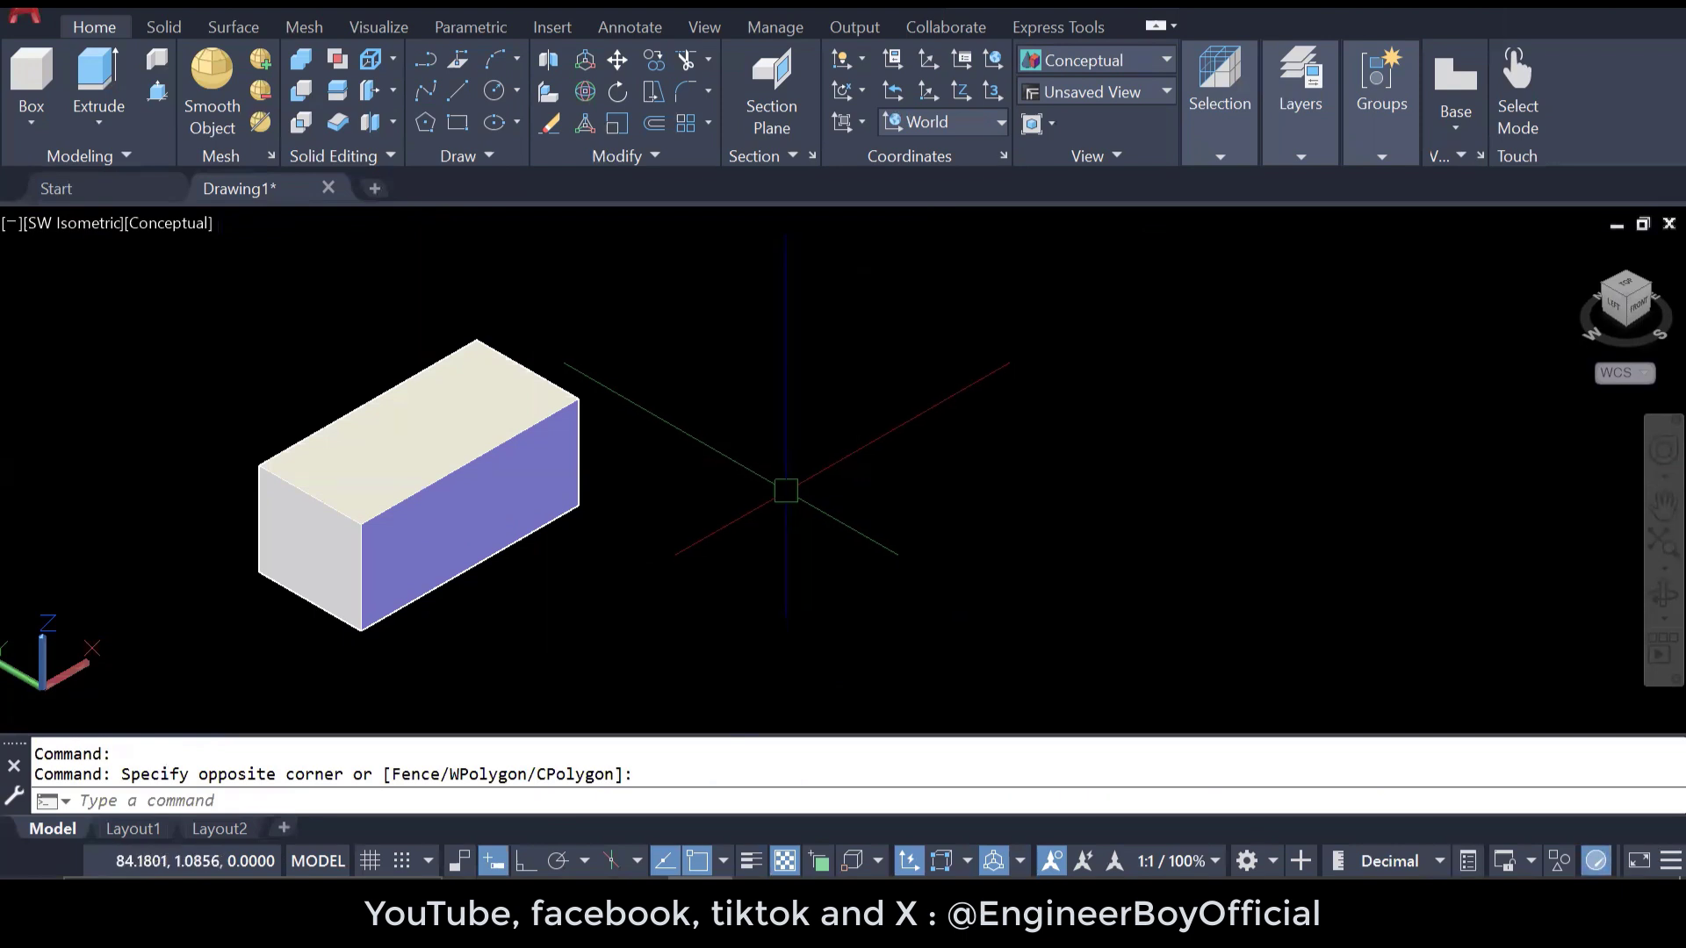
# - Draw a cube with 10-unit sides beside the existing box, using the BOX command's Cube option with Ortho turned on
pyautogui.write('b')
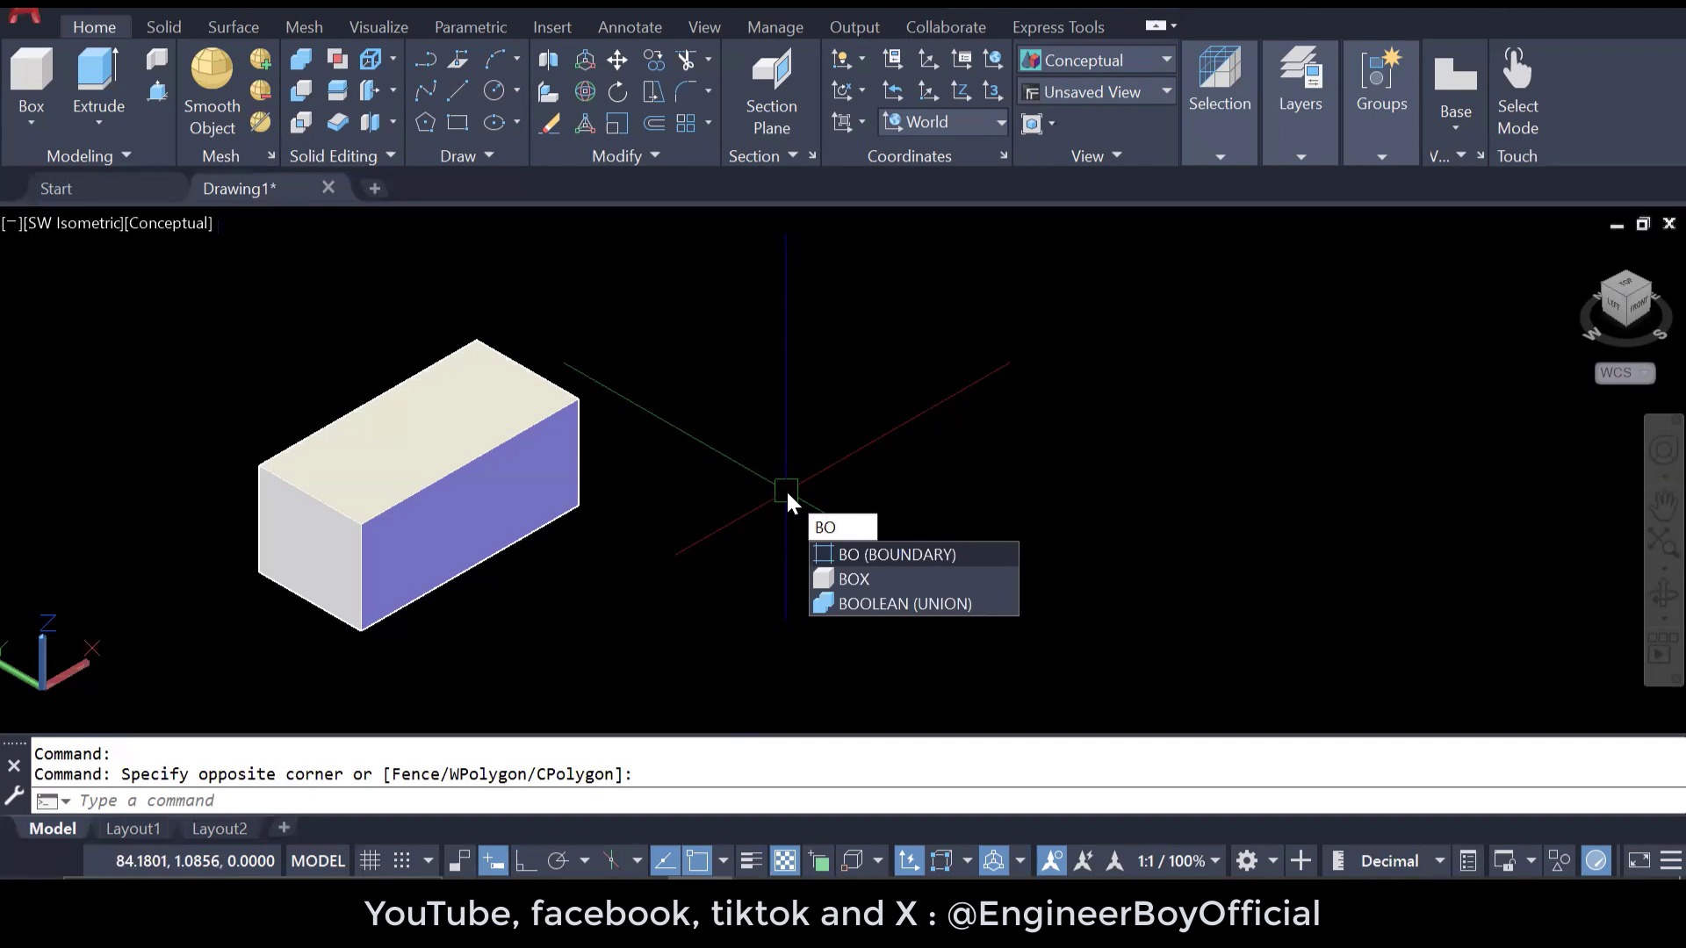
pyautogui.write('ox')
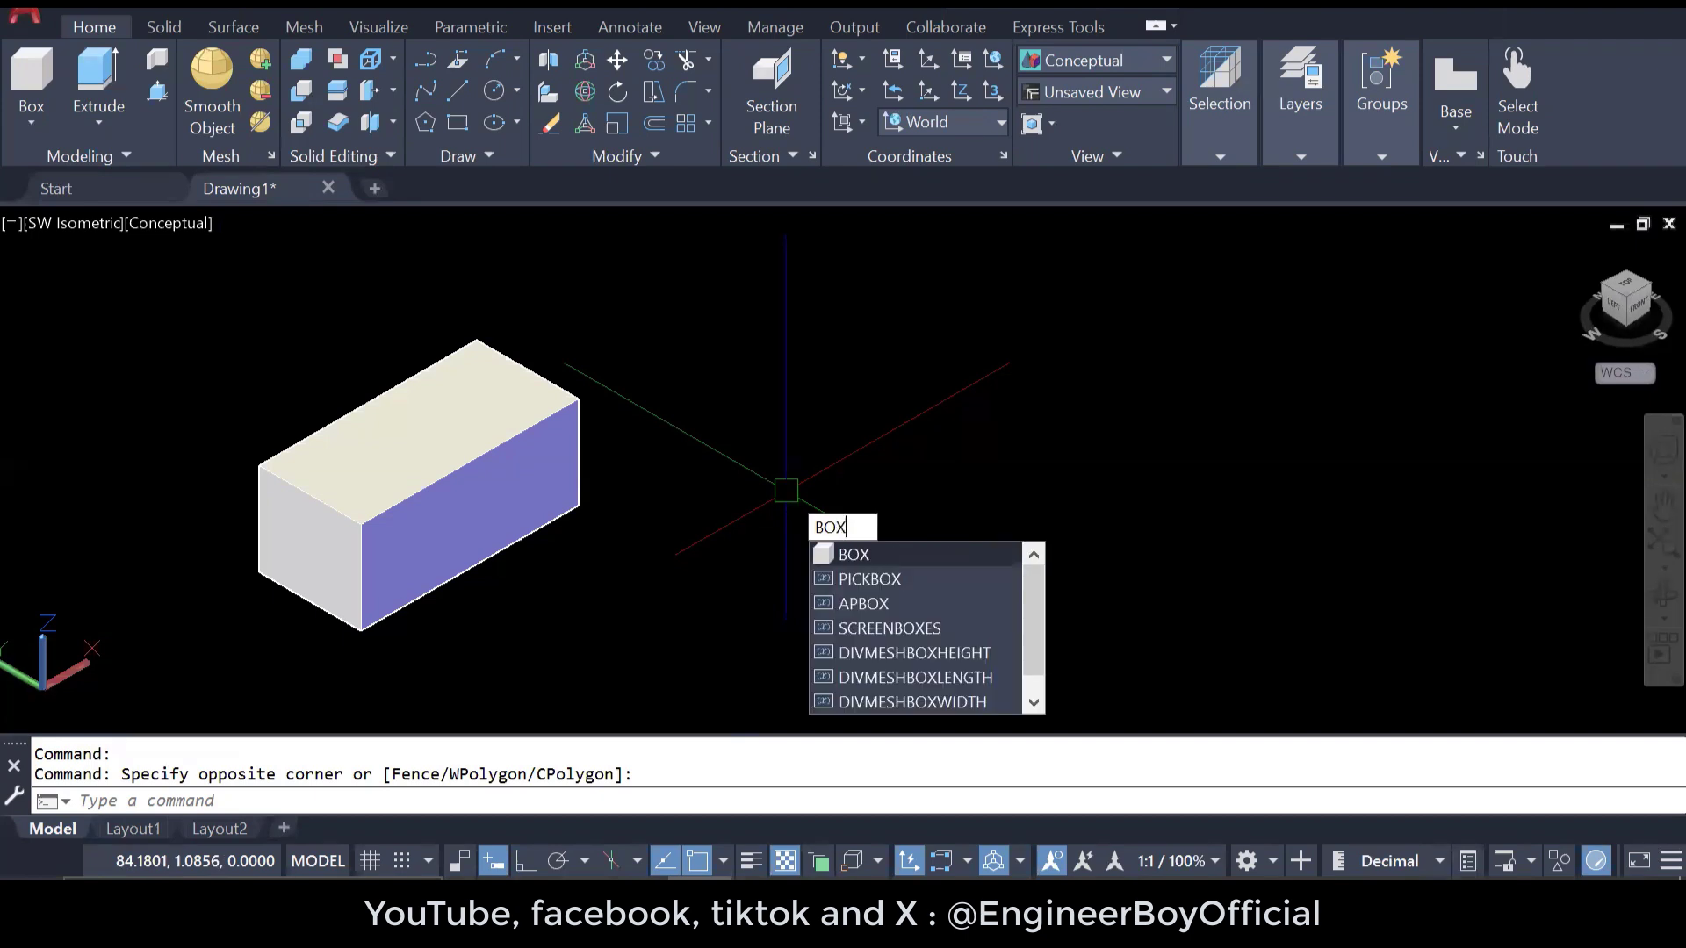
pyautogui.press('Return')
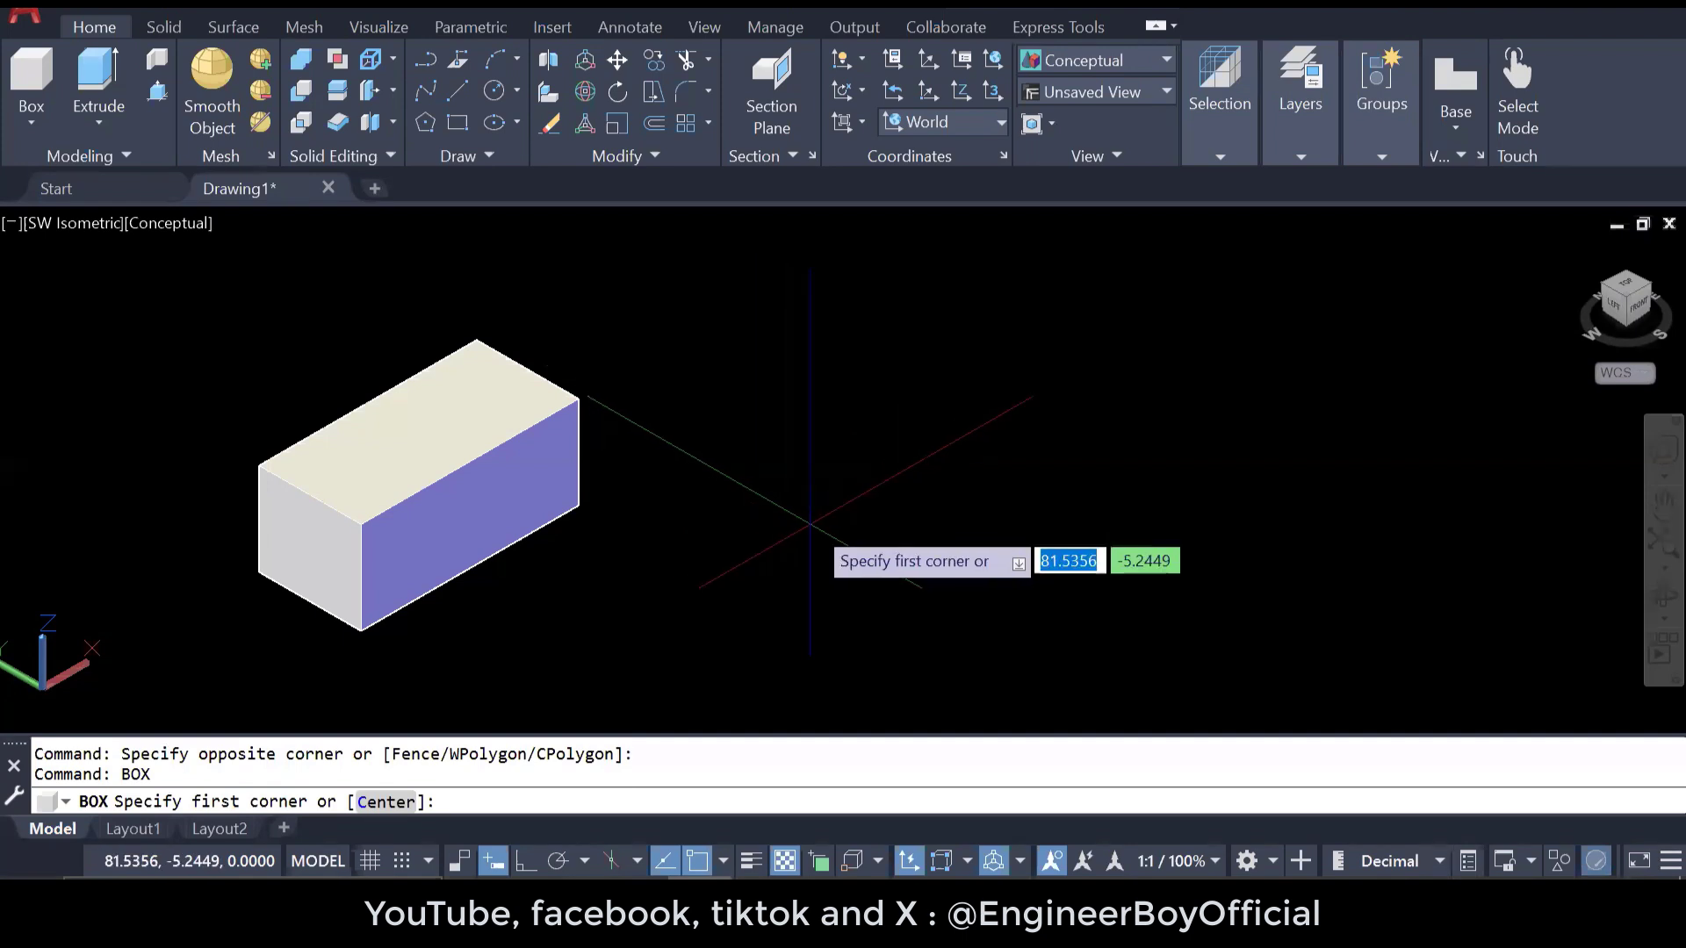
pyautogui.click(813, 524)
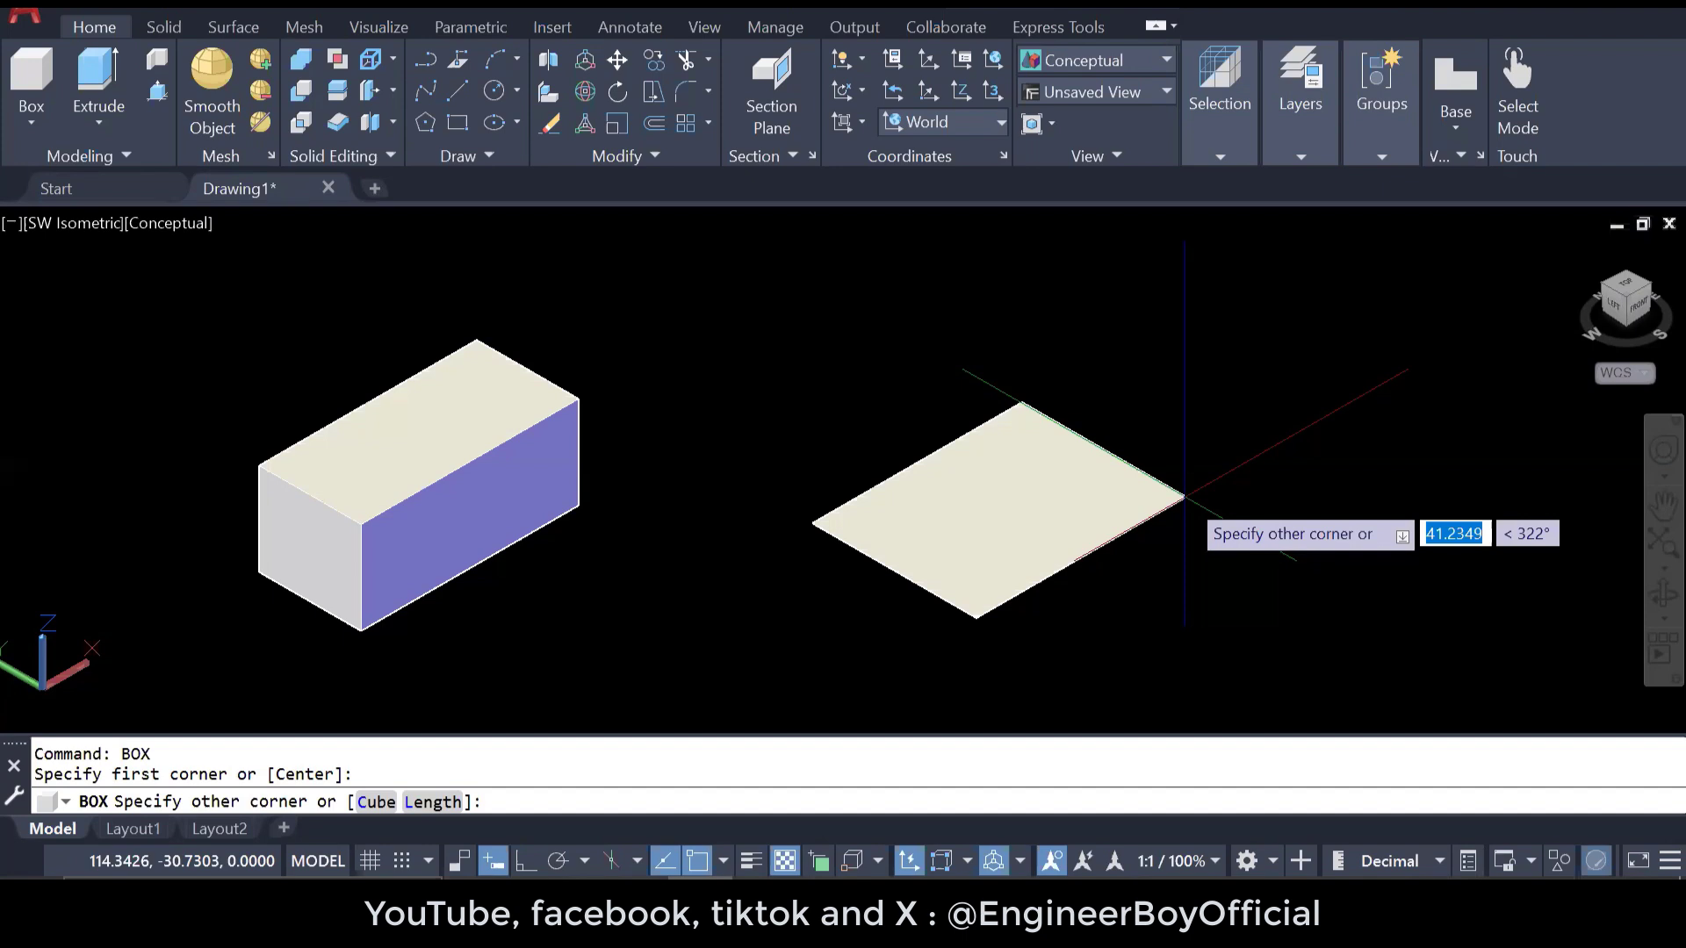
pyautogui.write('c')
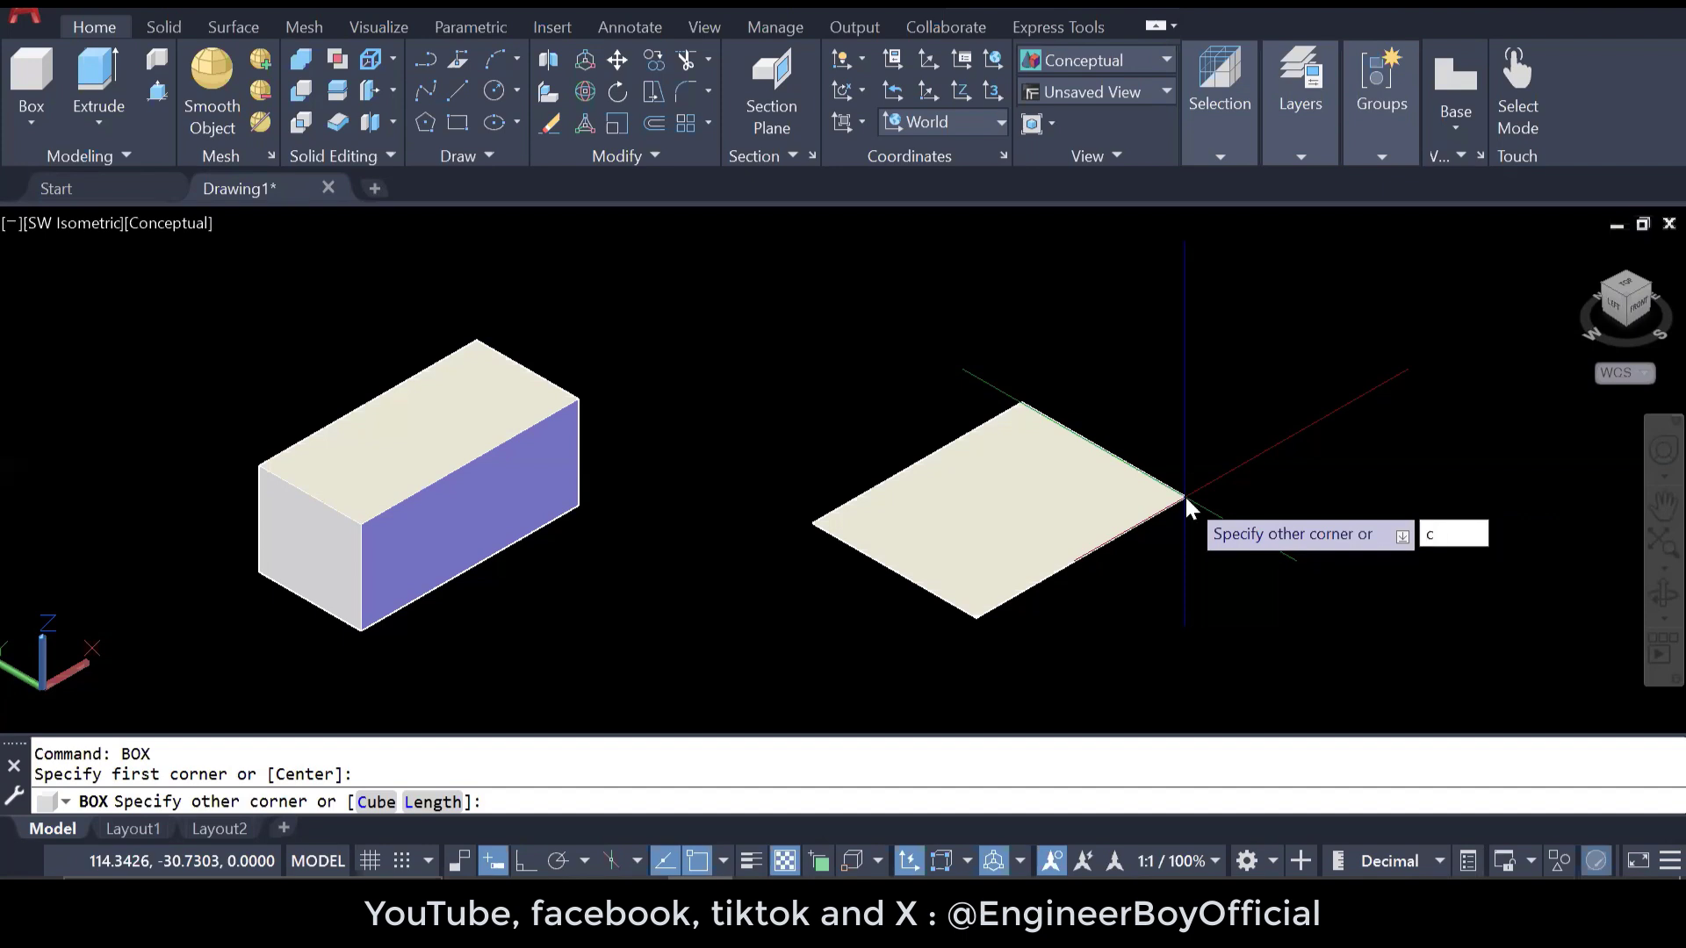
pyautogui.press('Return')
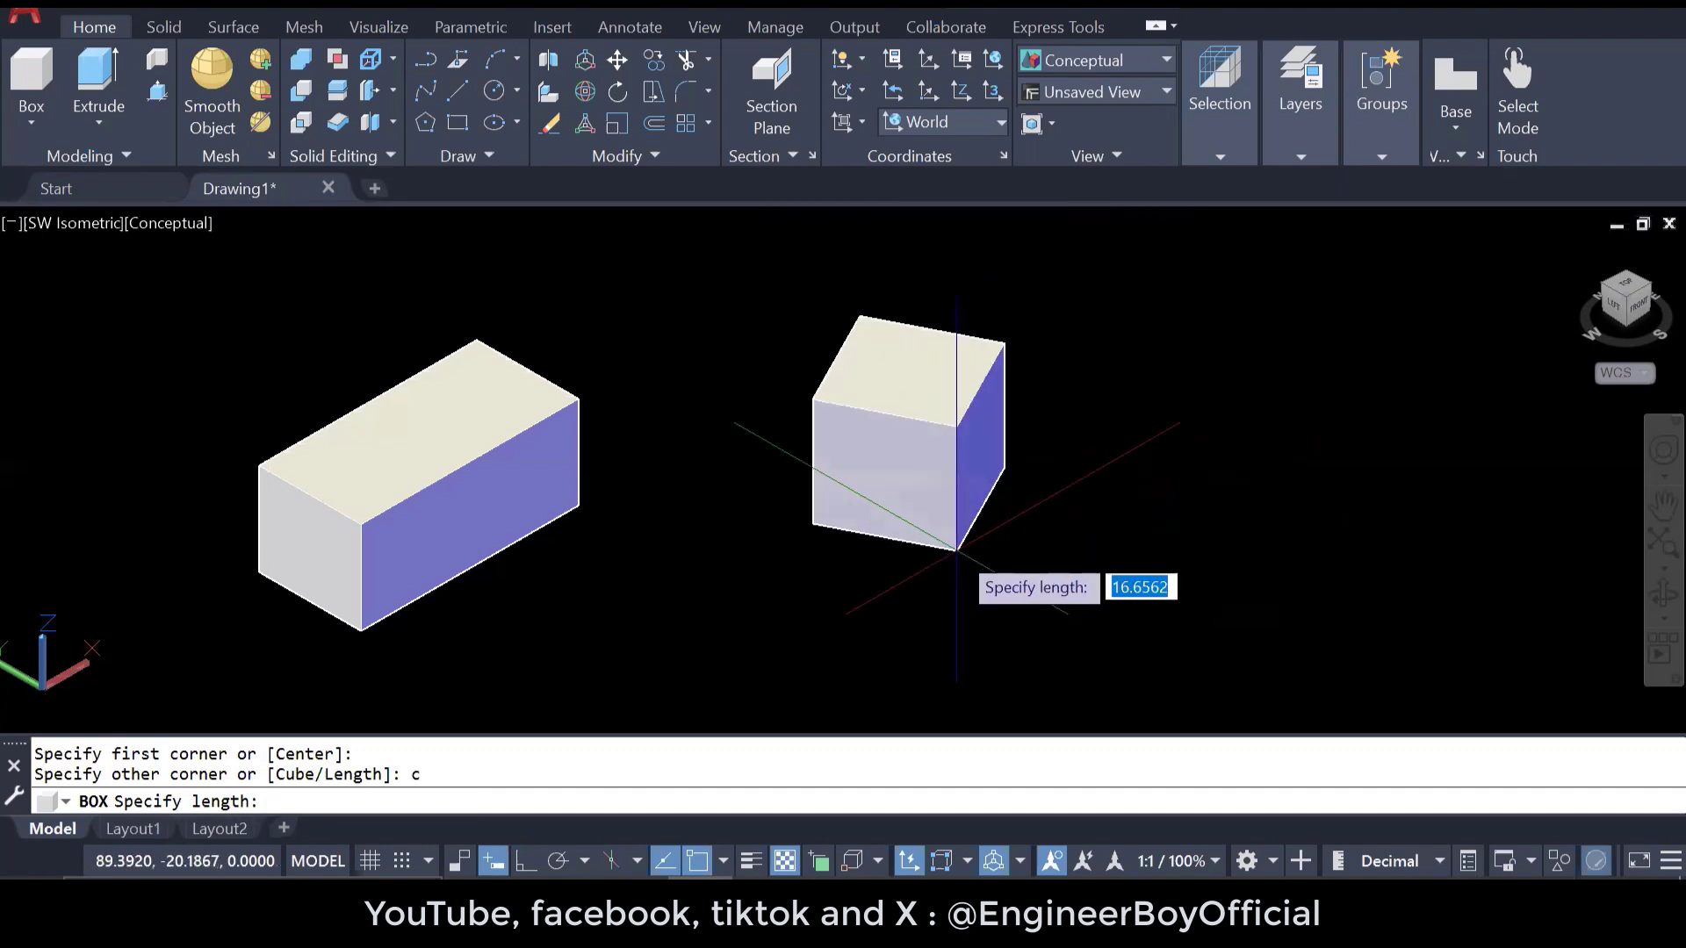
pyautogui.click(524, 861)
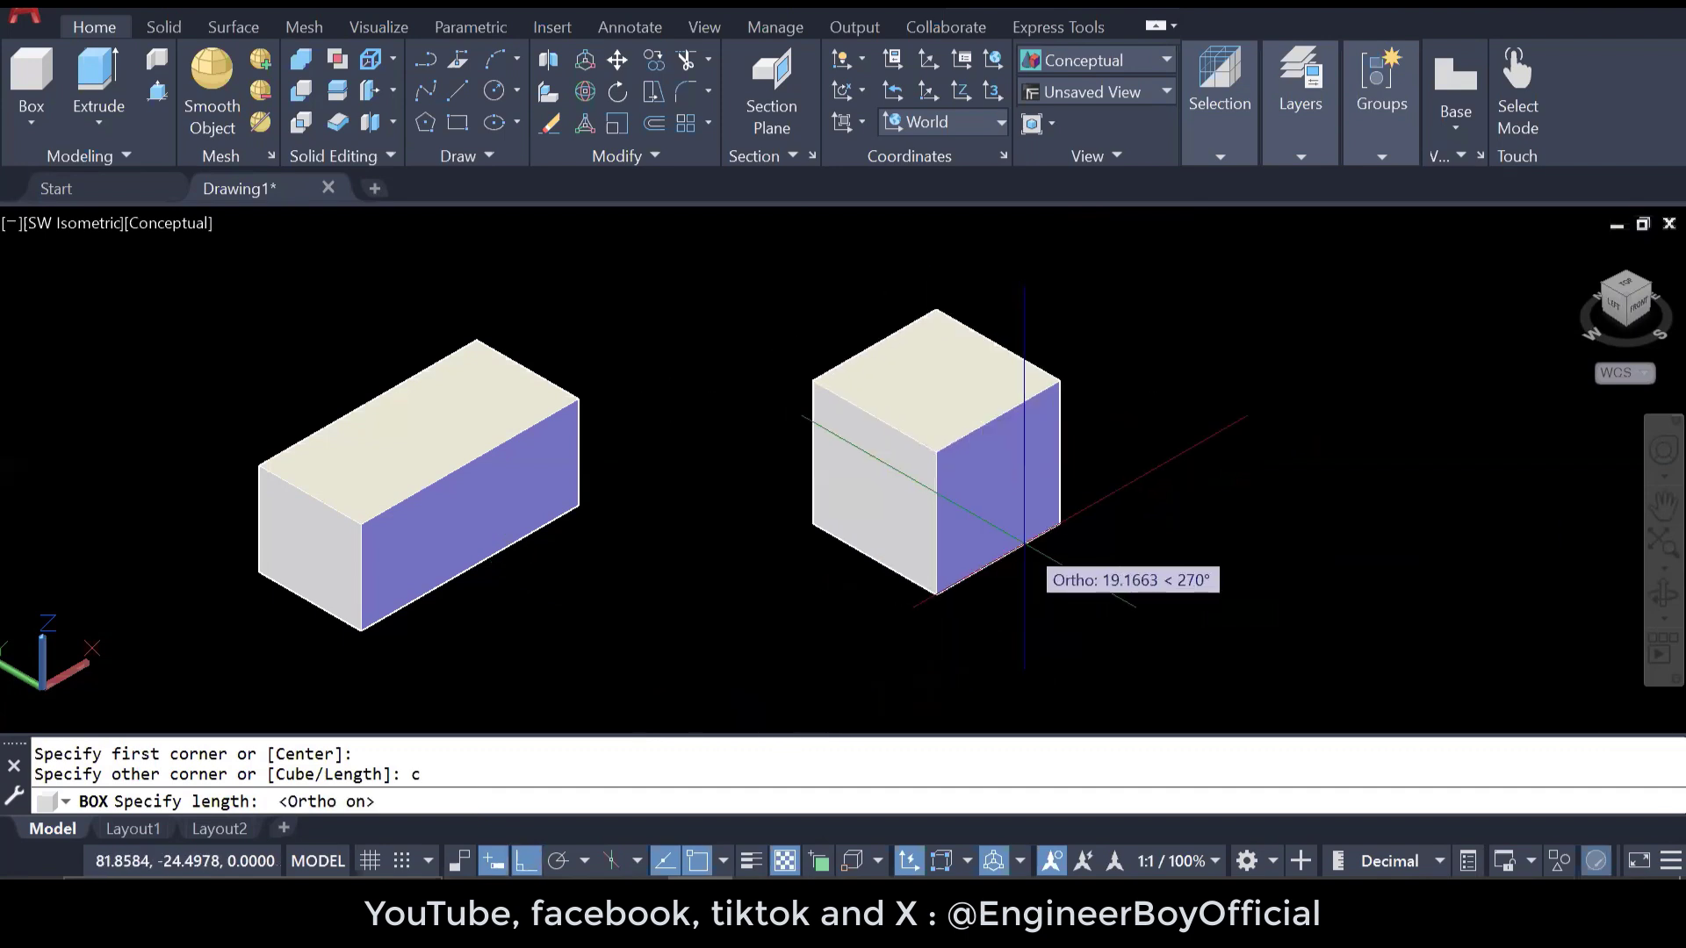
pyautogui.write('10')
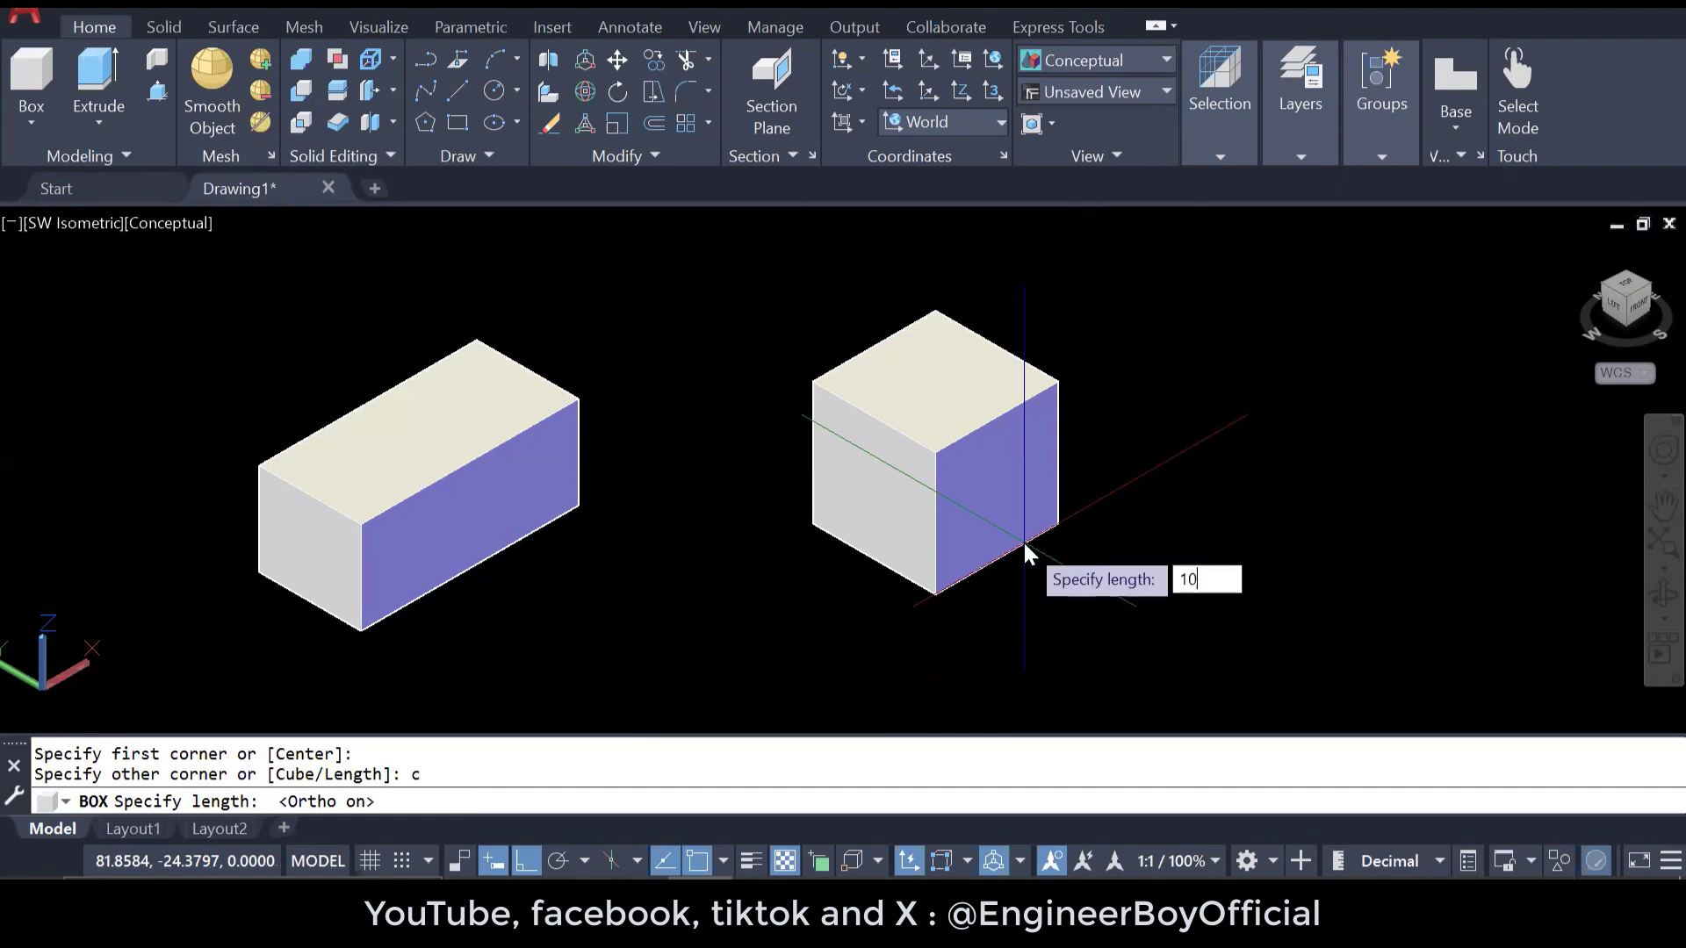
pyautogui.press('Return')
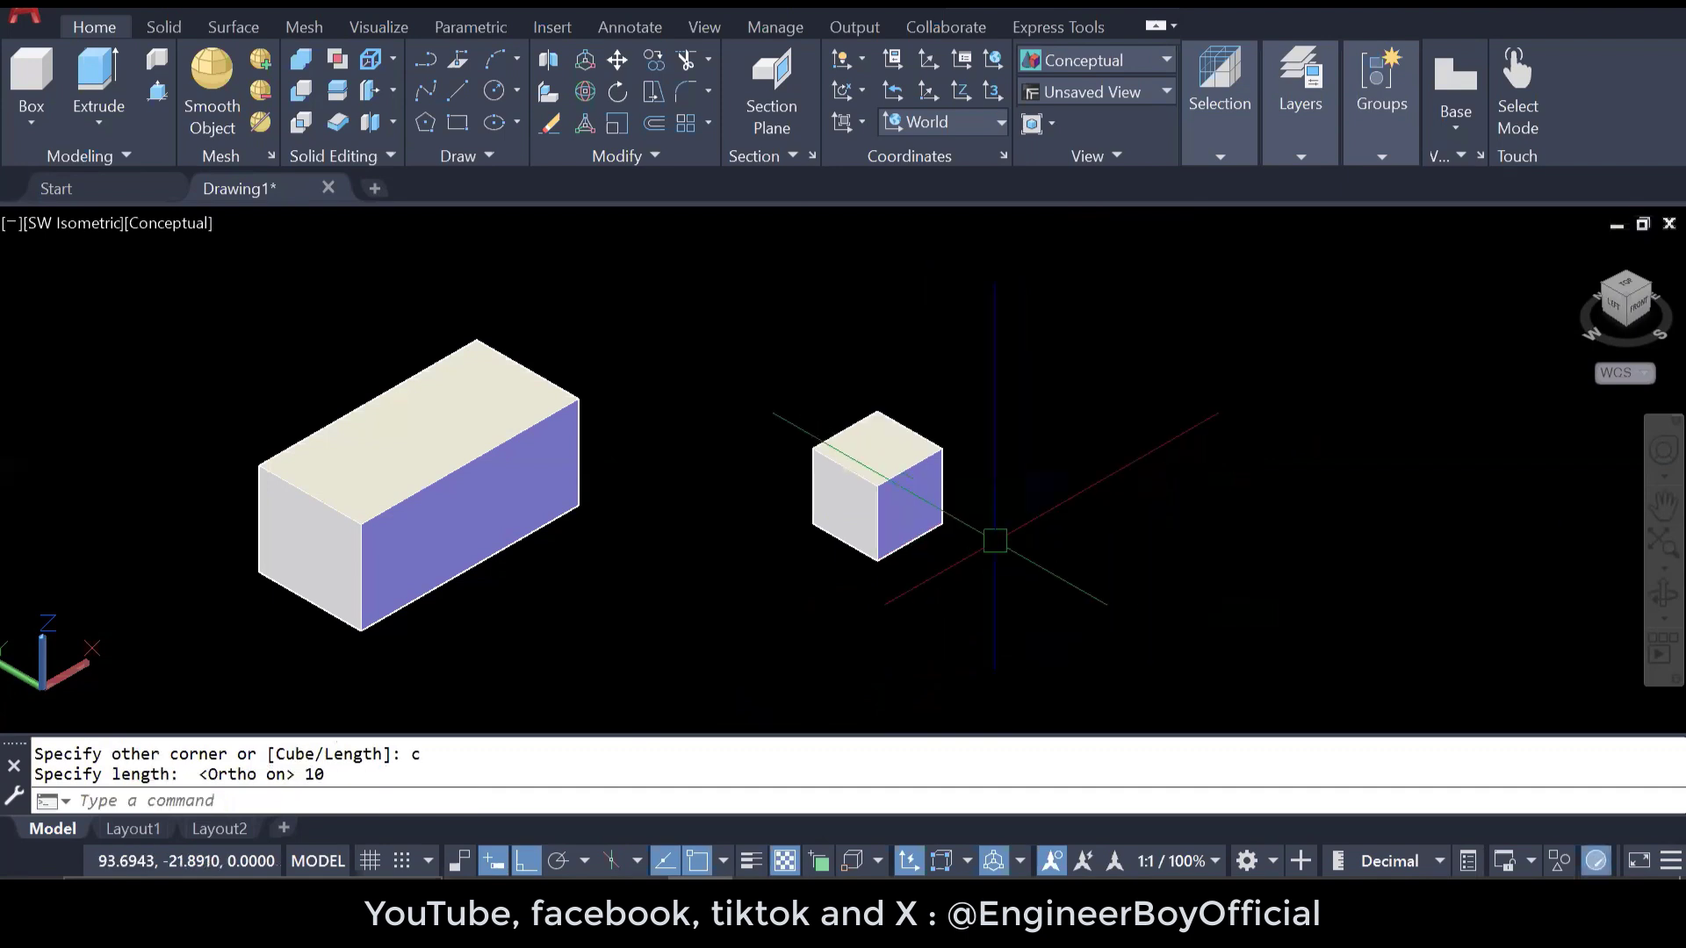
# - Draw a box beyond the cube with the Length option, setting length 20, width 5 and height 10
pyautogui.scroll(2, 975, 531)
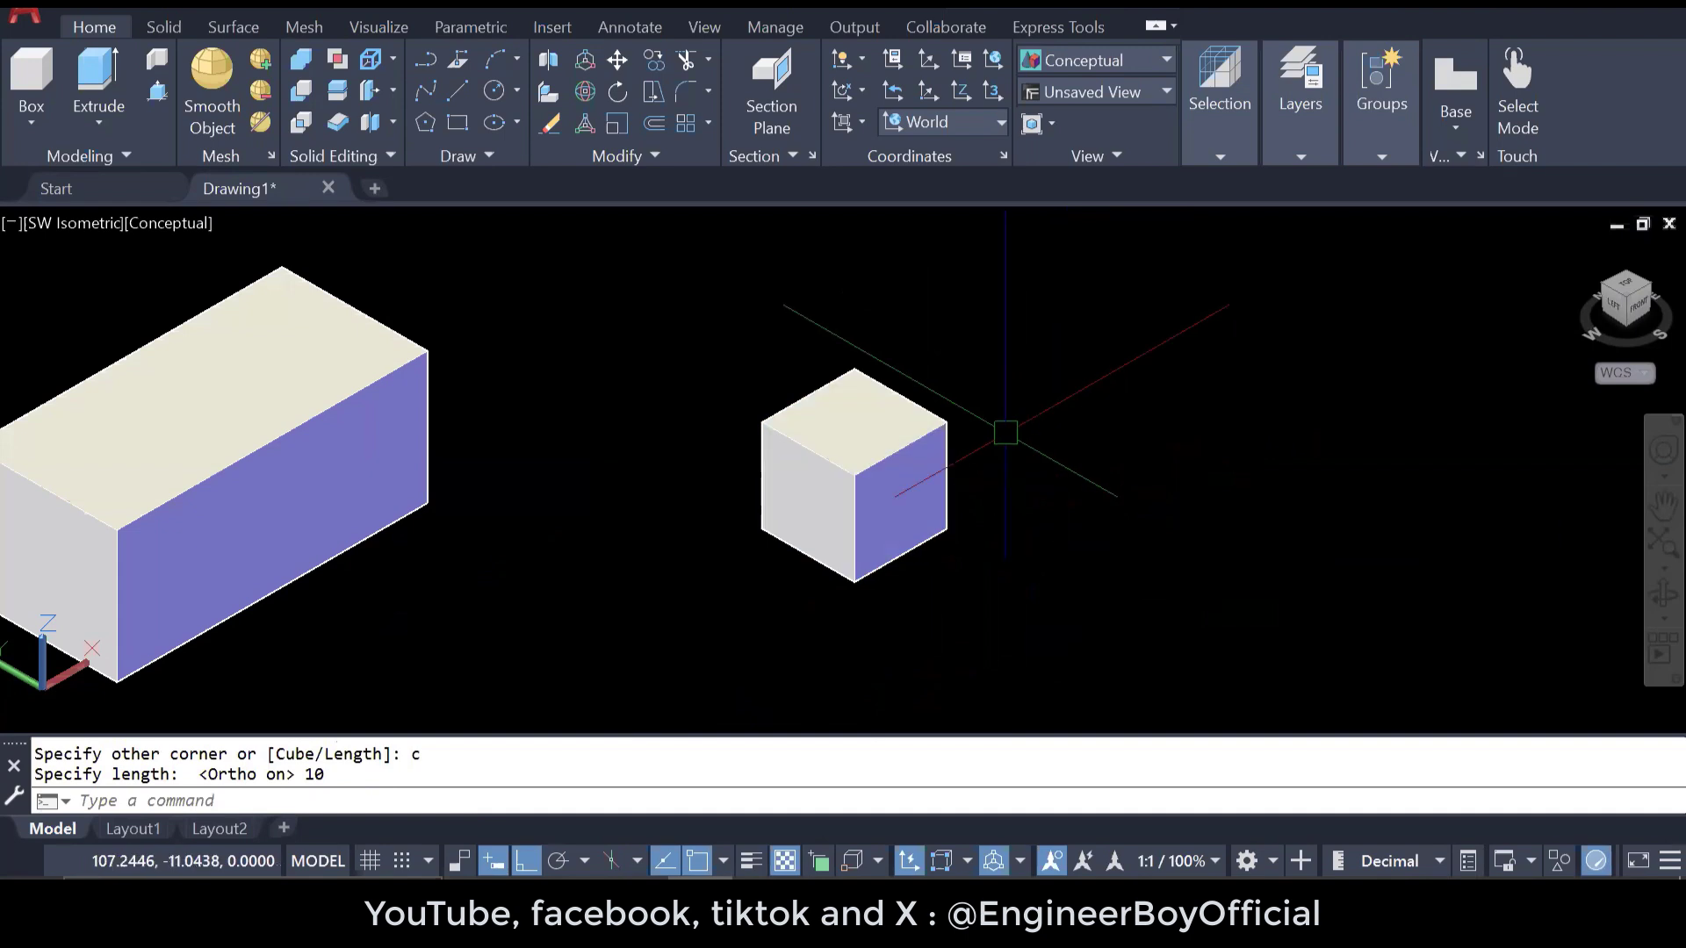
pyautogui.moveTo(998, 429); pyautogui.dragTo(892, 430, button='middle')
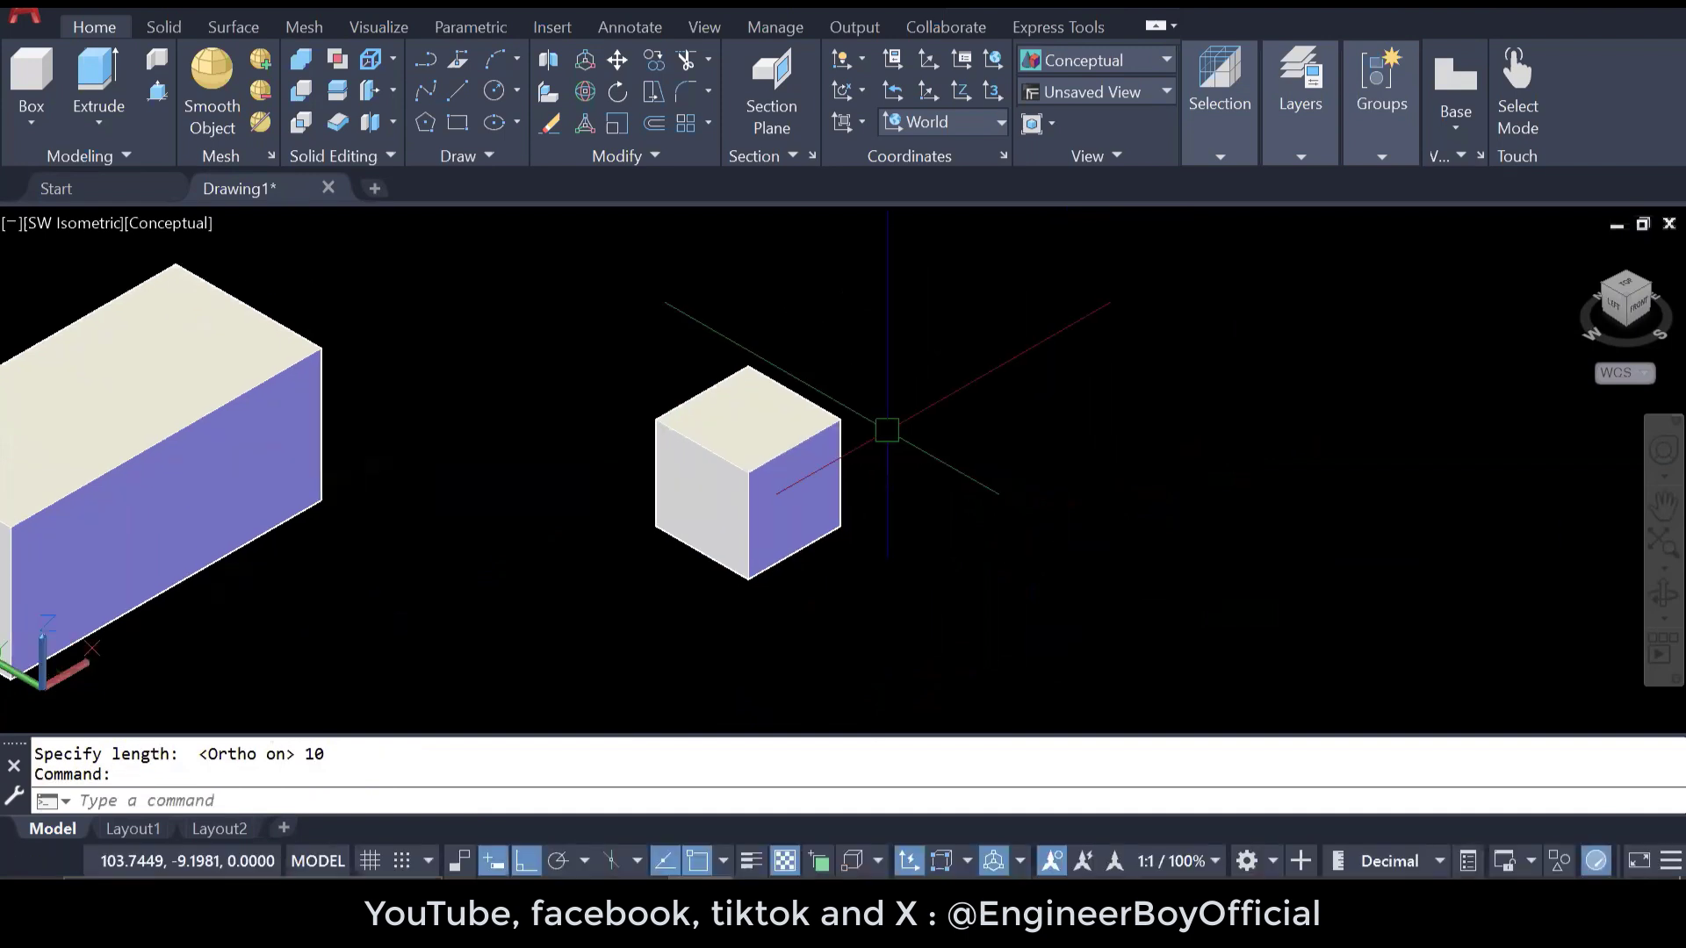
pyautogui.click(30, 75)
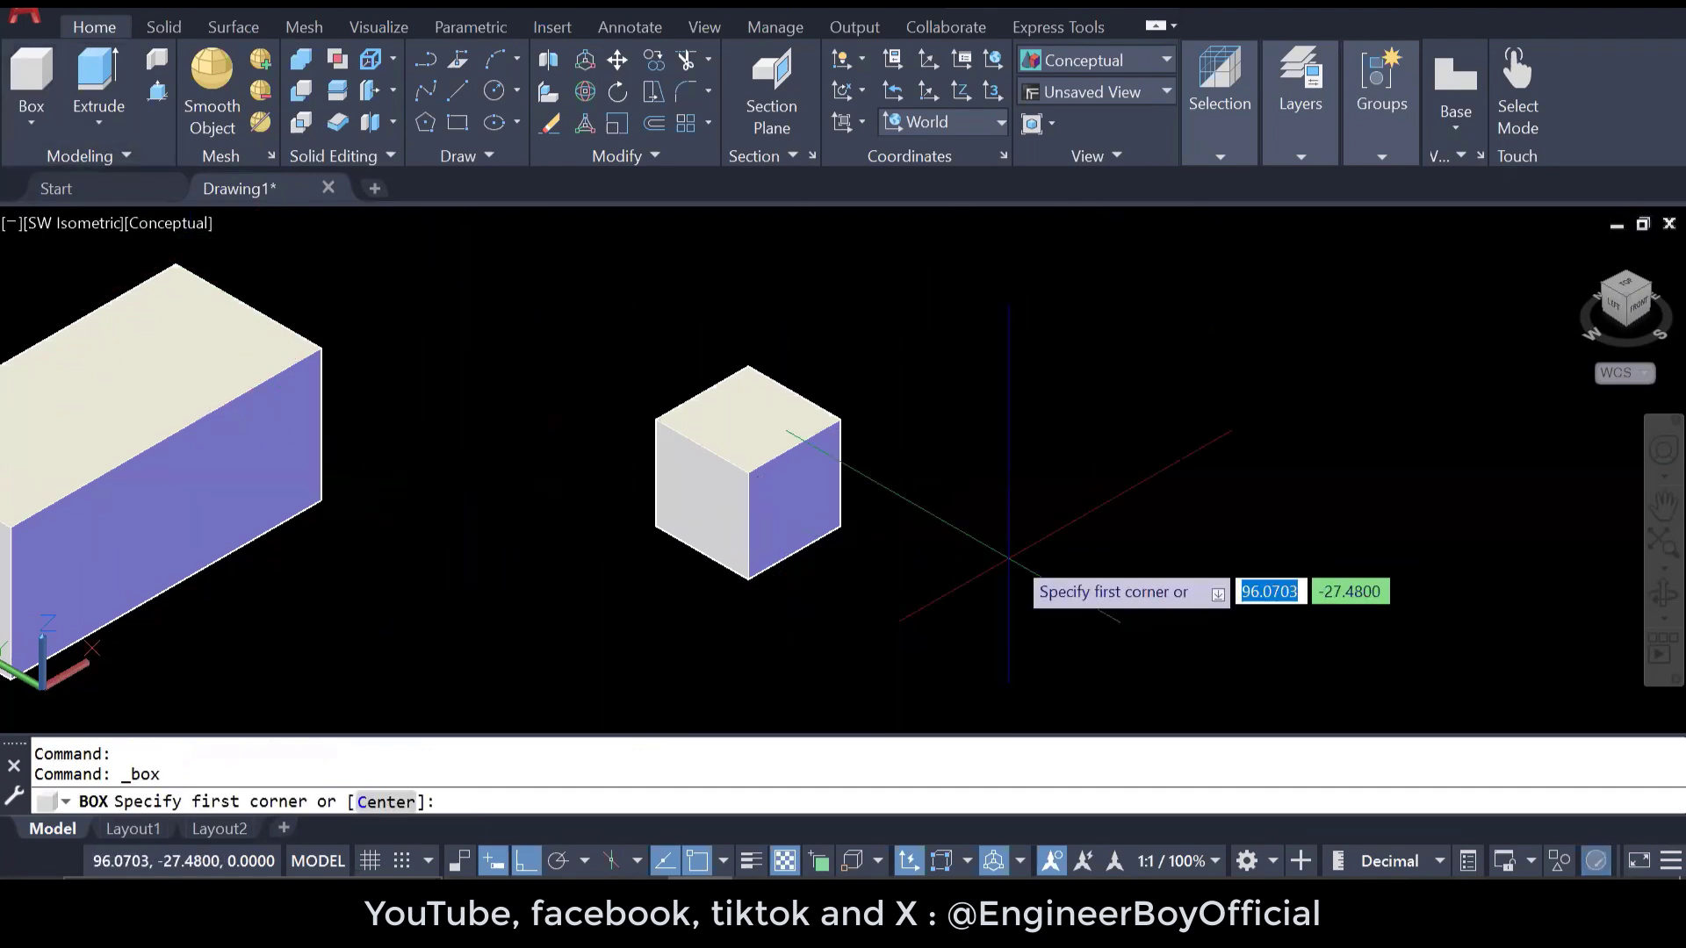
pyautogui.click(1019, 552)
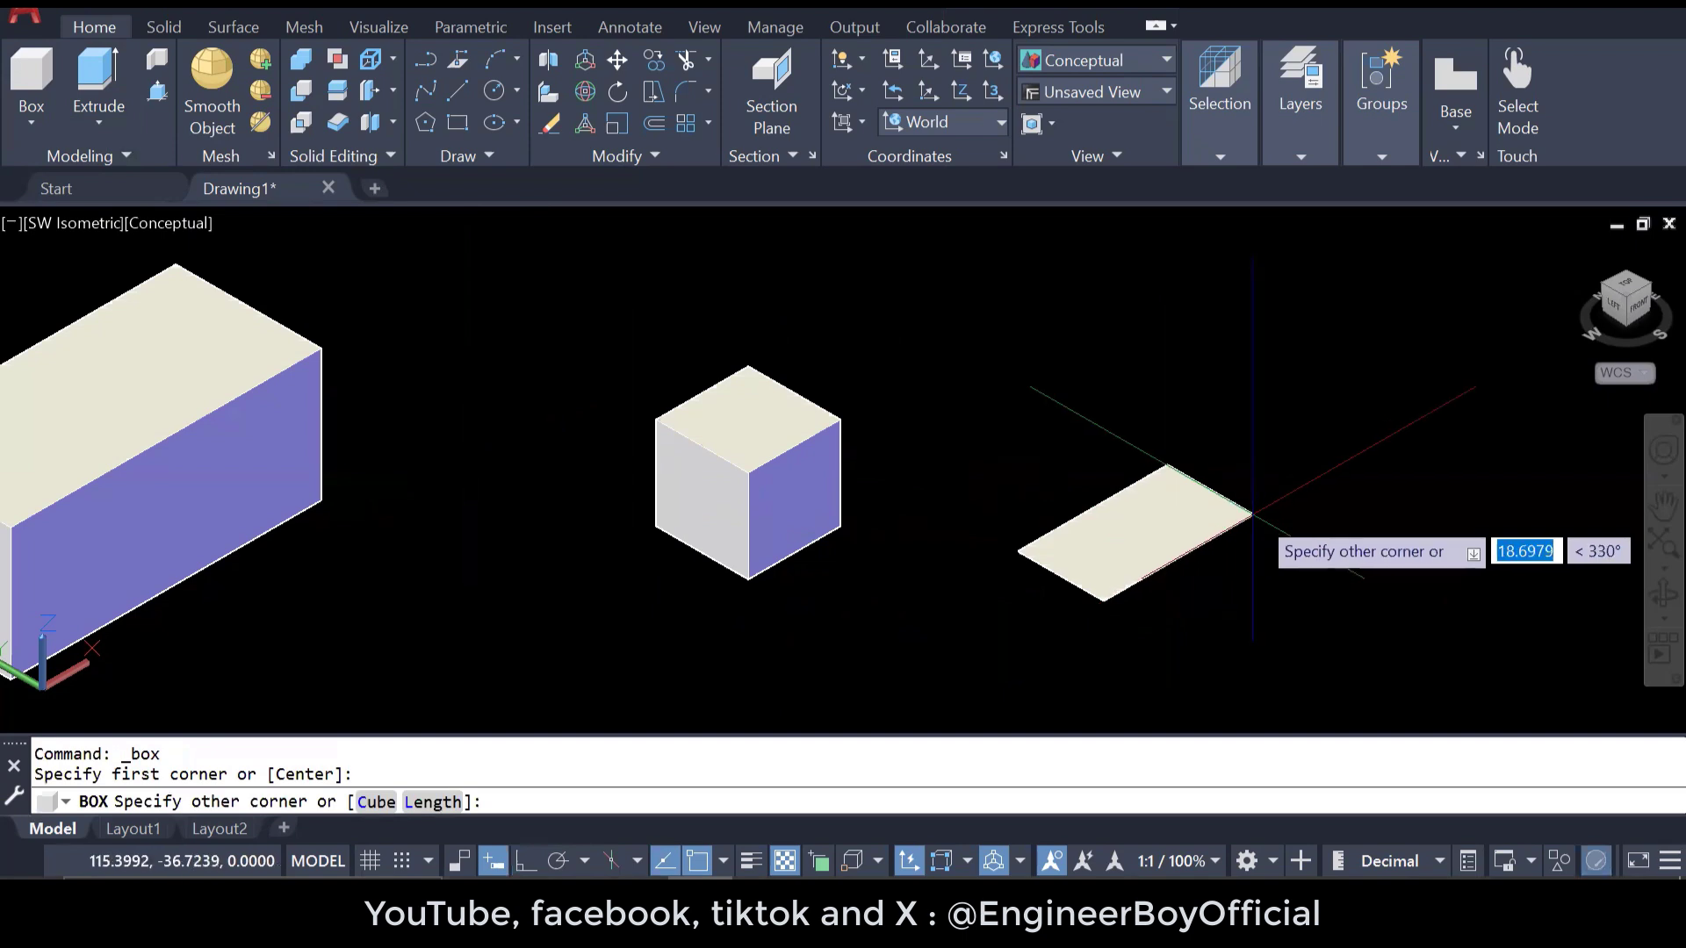
pyautogui.write('l')
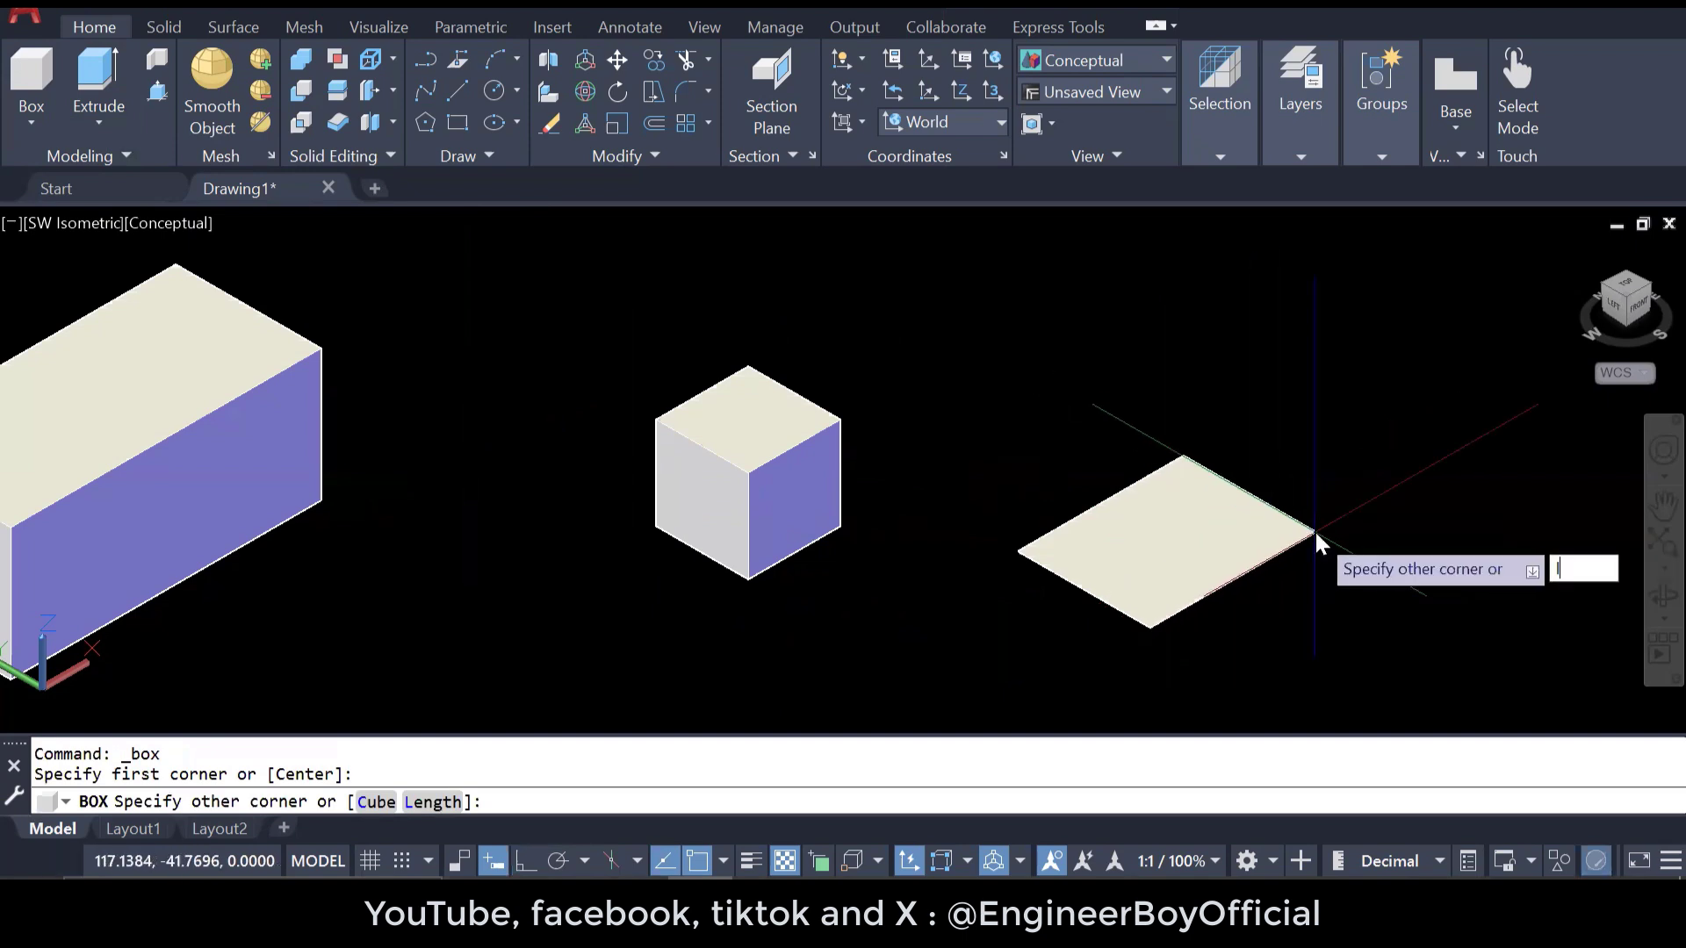
pyautogui.press('Return')
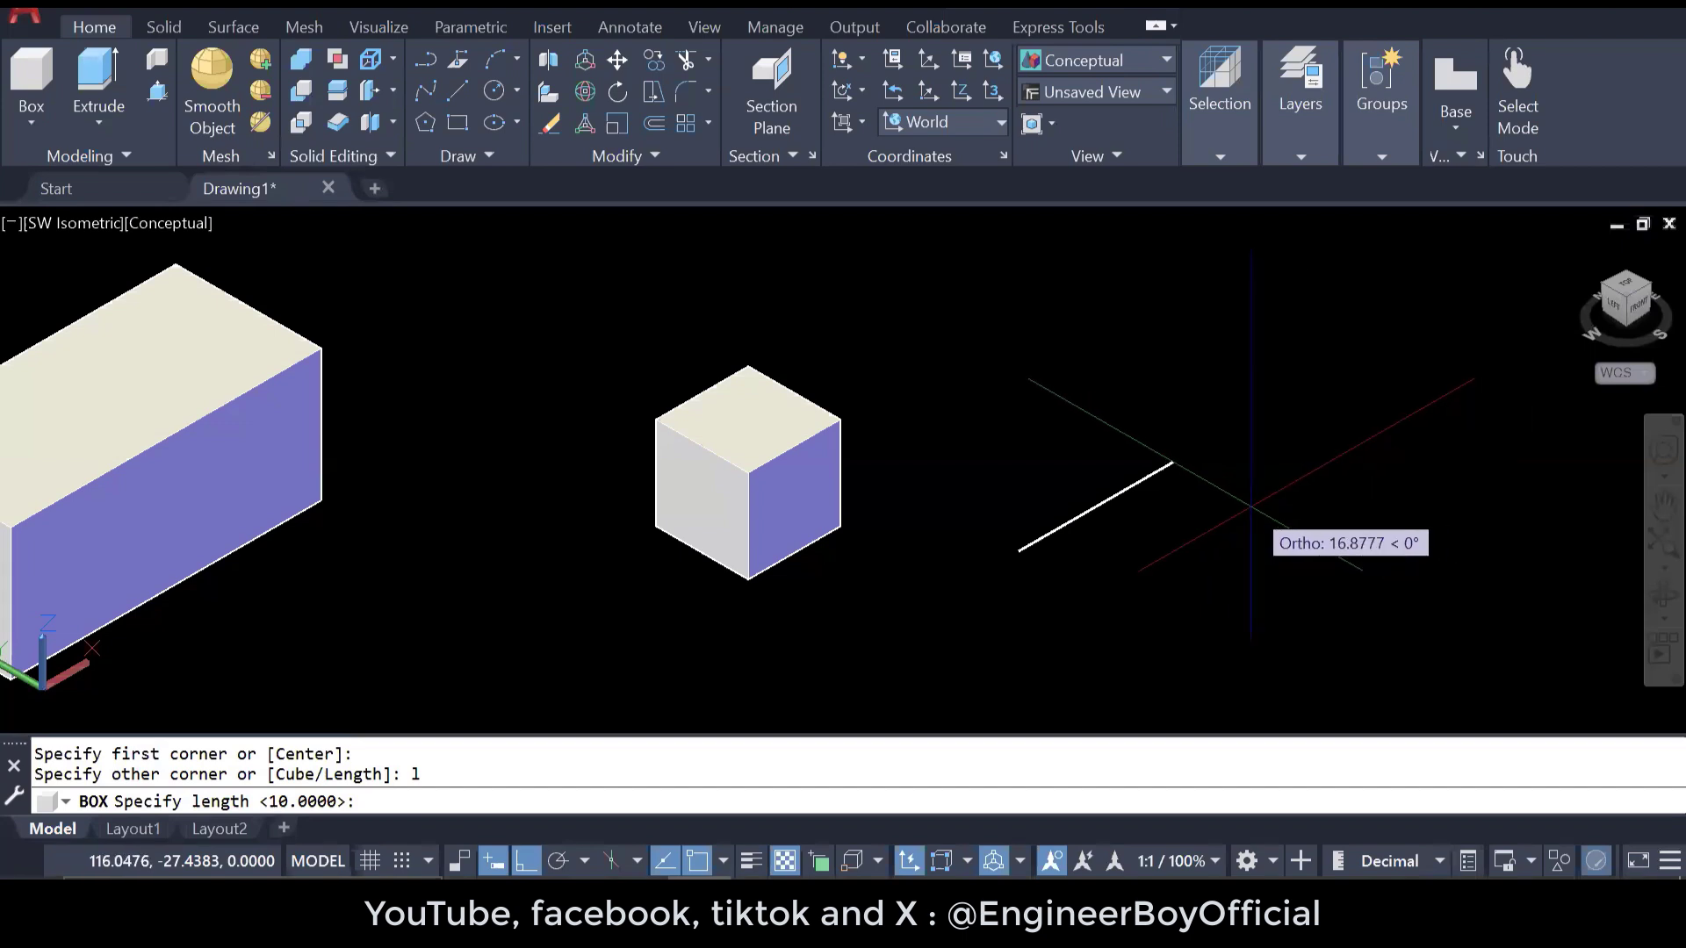
pyautogui.write('20')
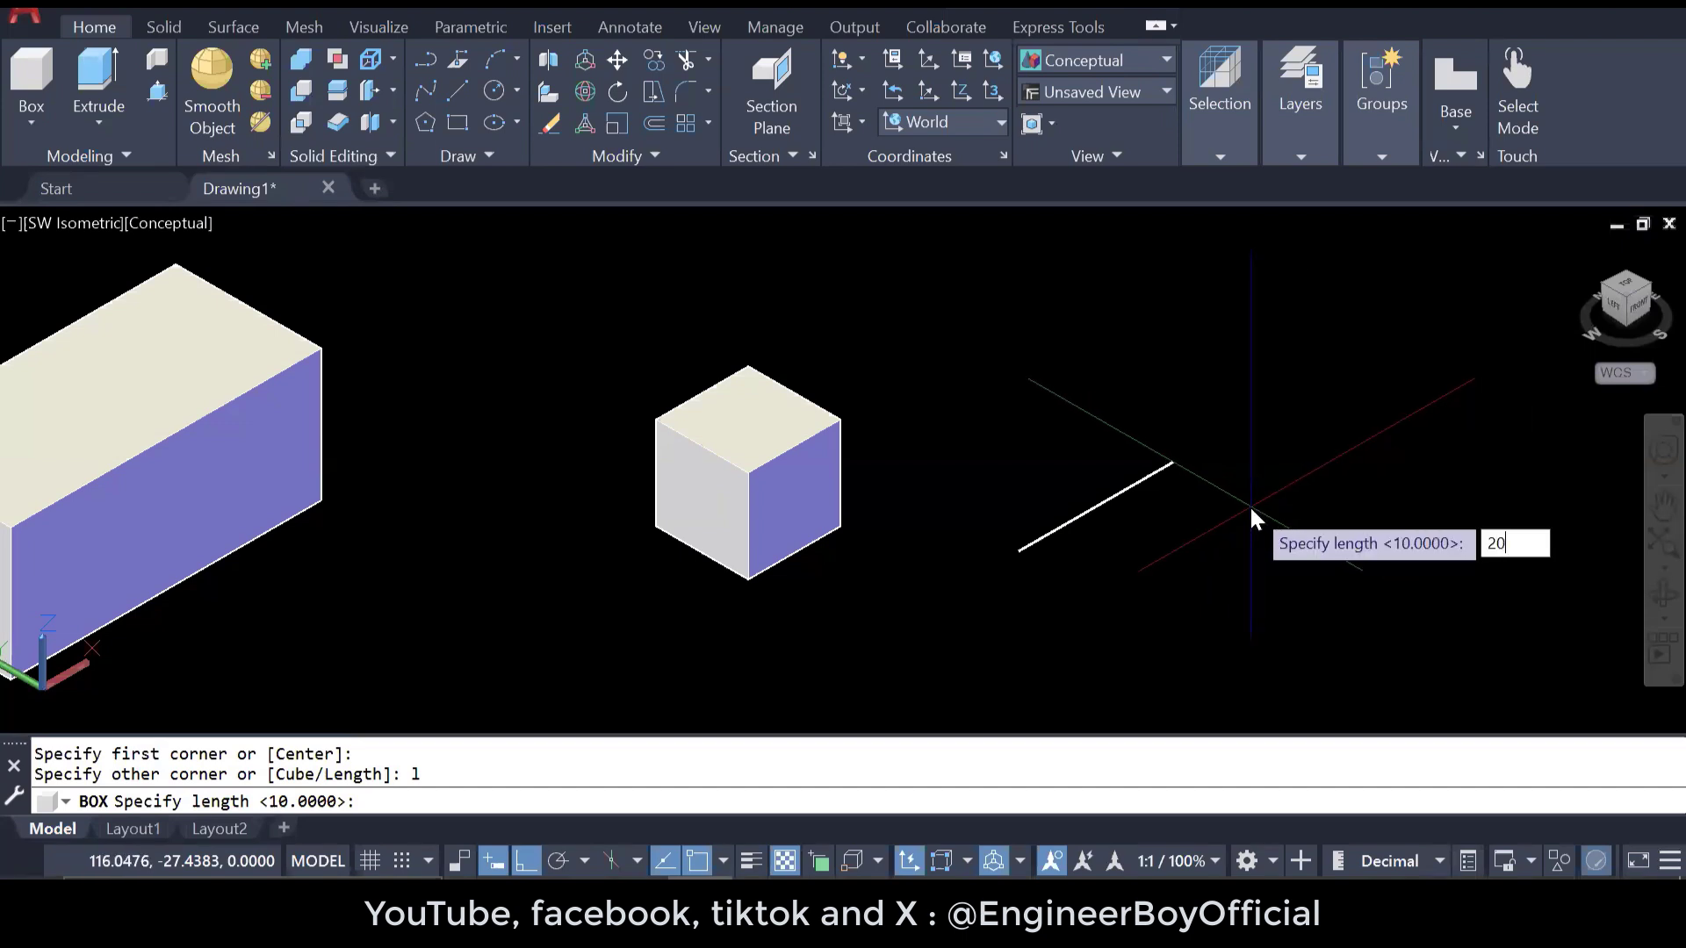
pyautogui.press('Return')
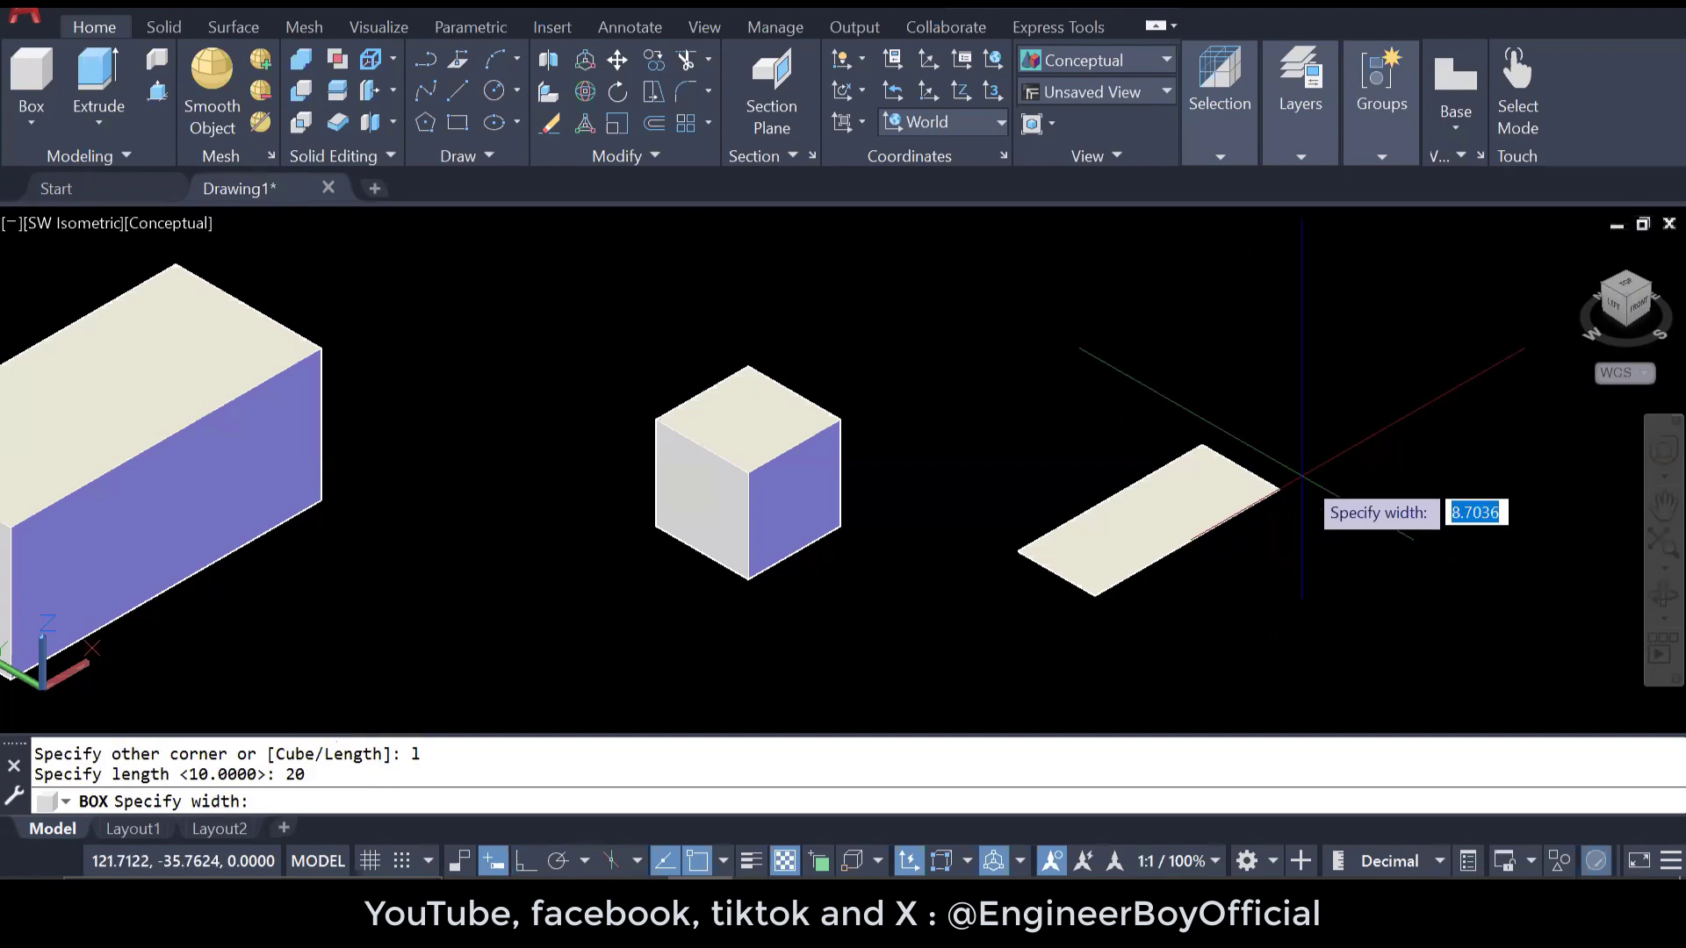
pyautogui.write('5')
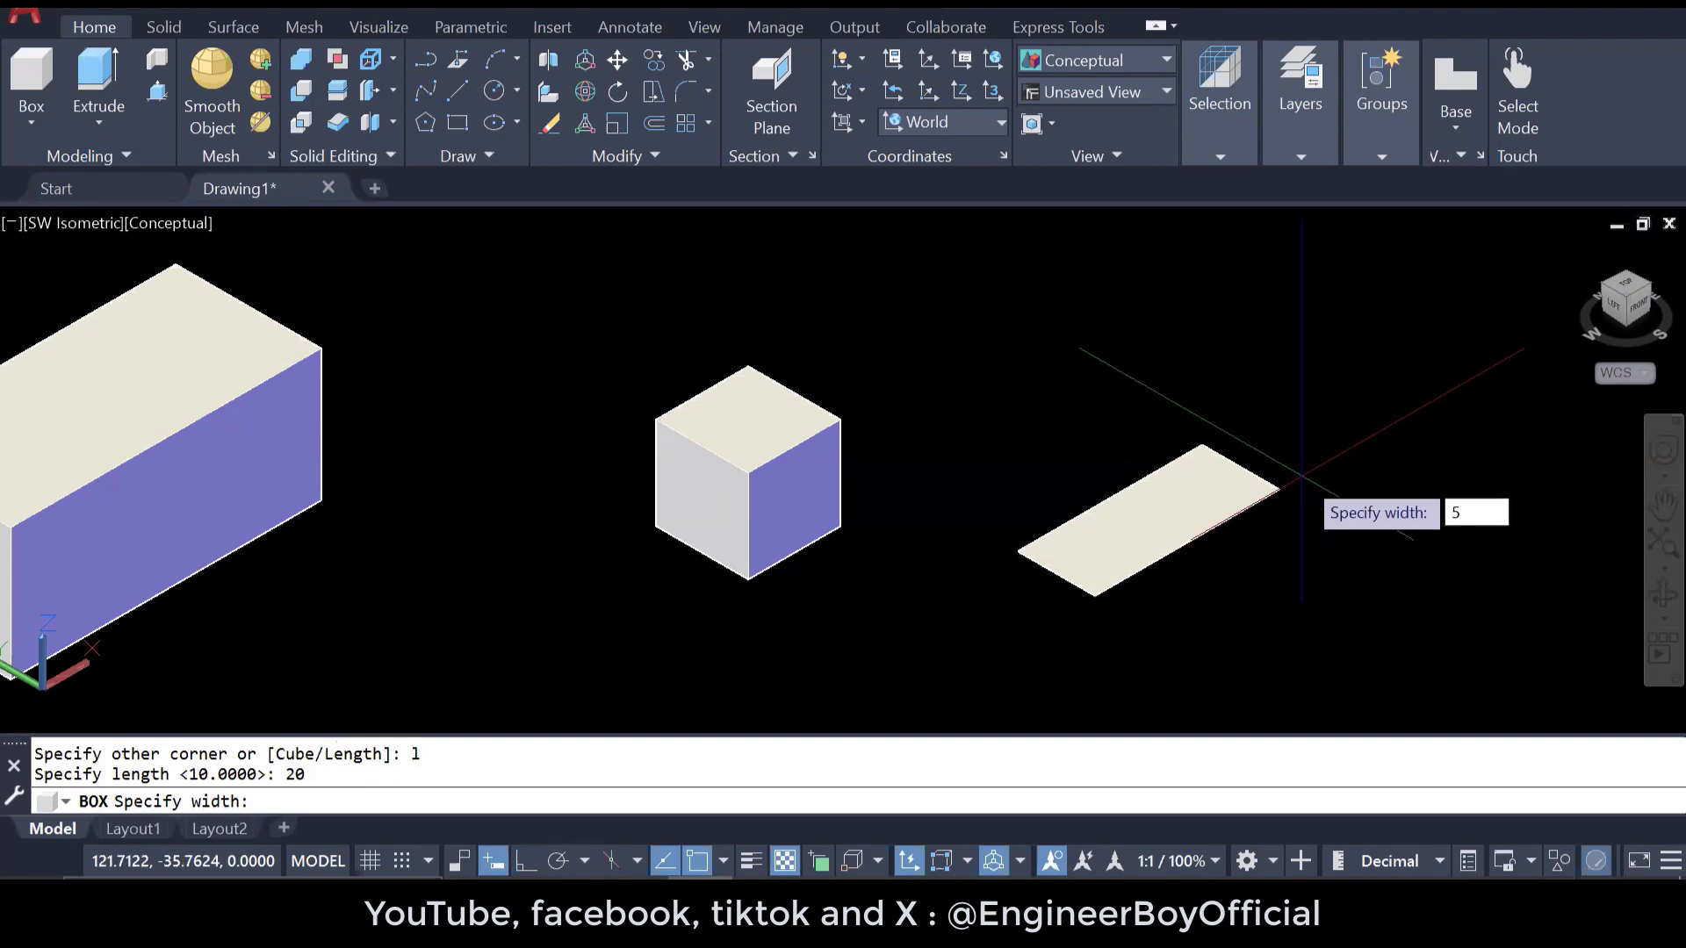
pyautogui.press('Return')
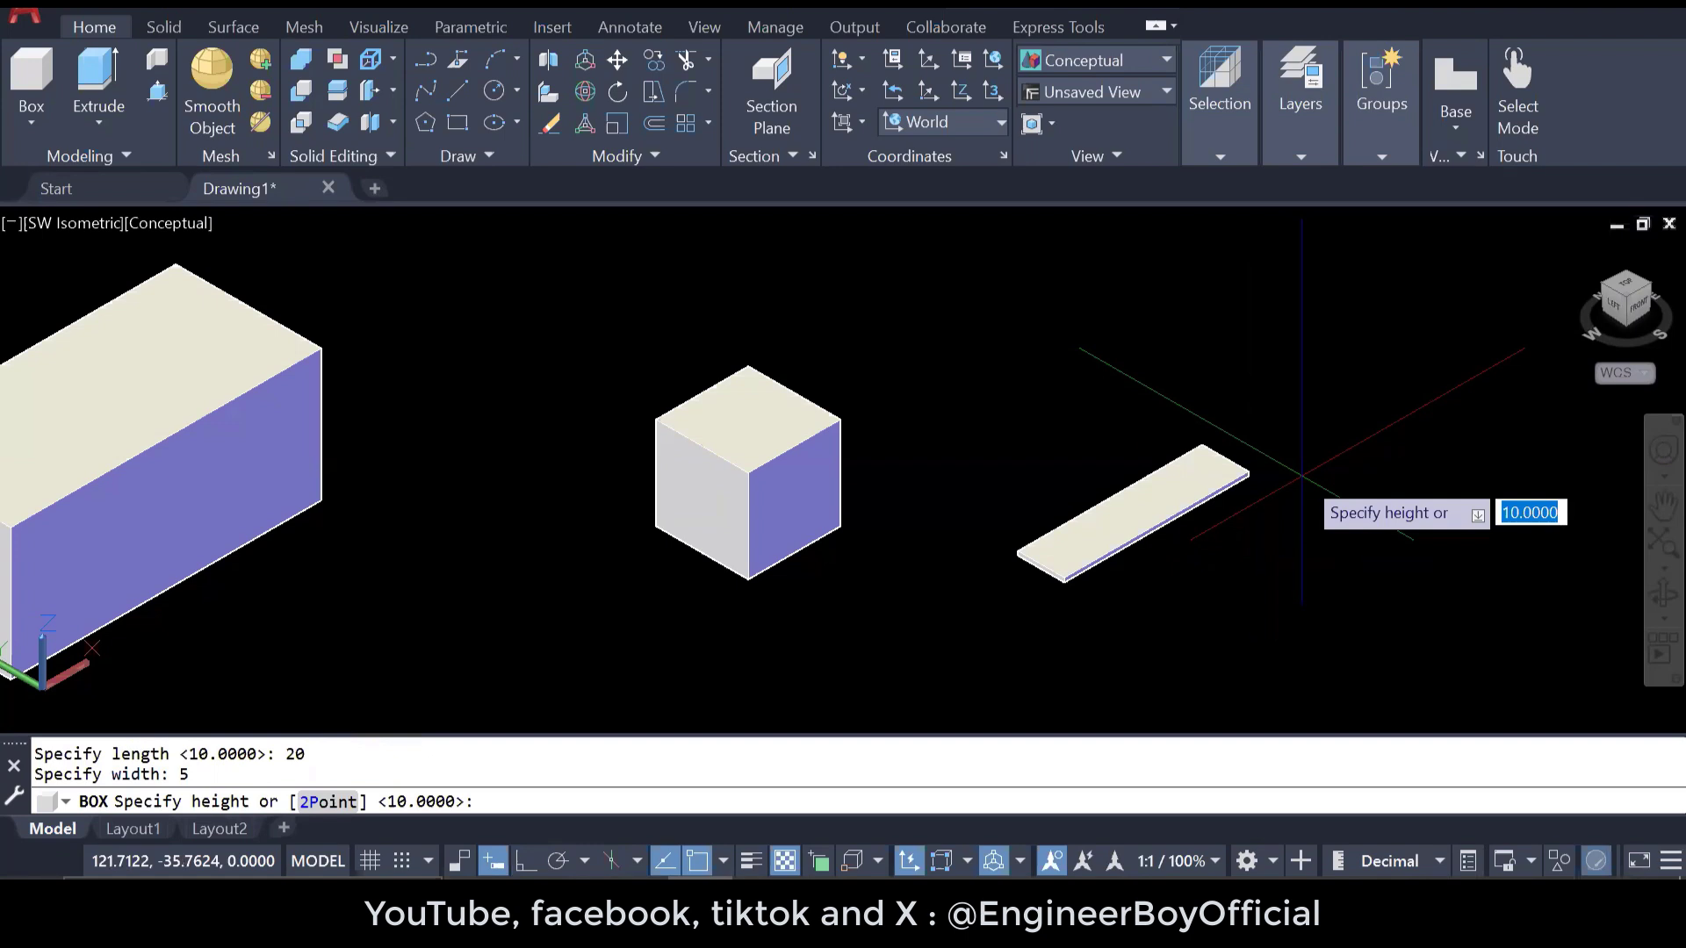
pyautogui.press('Return')
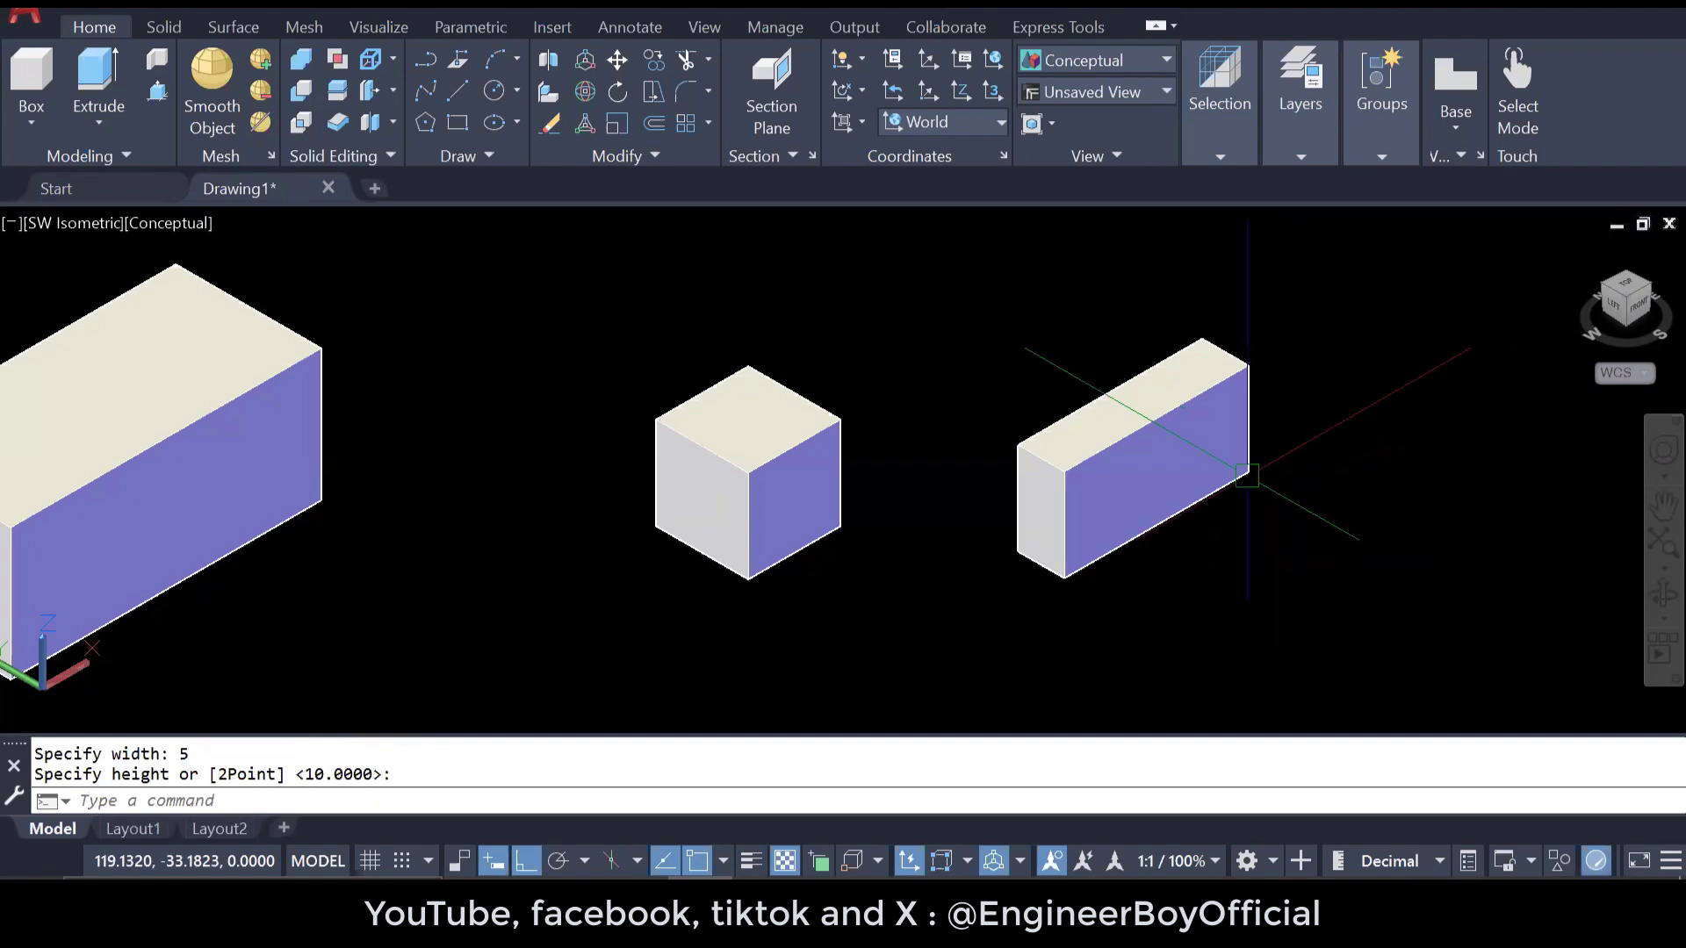
# - Draw a large flat box beyond the other solids from its center point, picking the corner freehand and setting the height to 5
pyautogui.scroll(-2, 1070, 517)
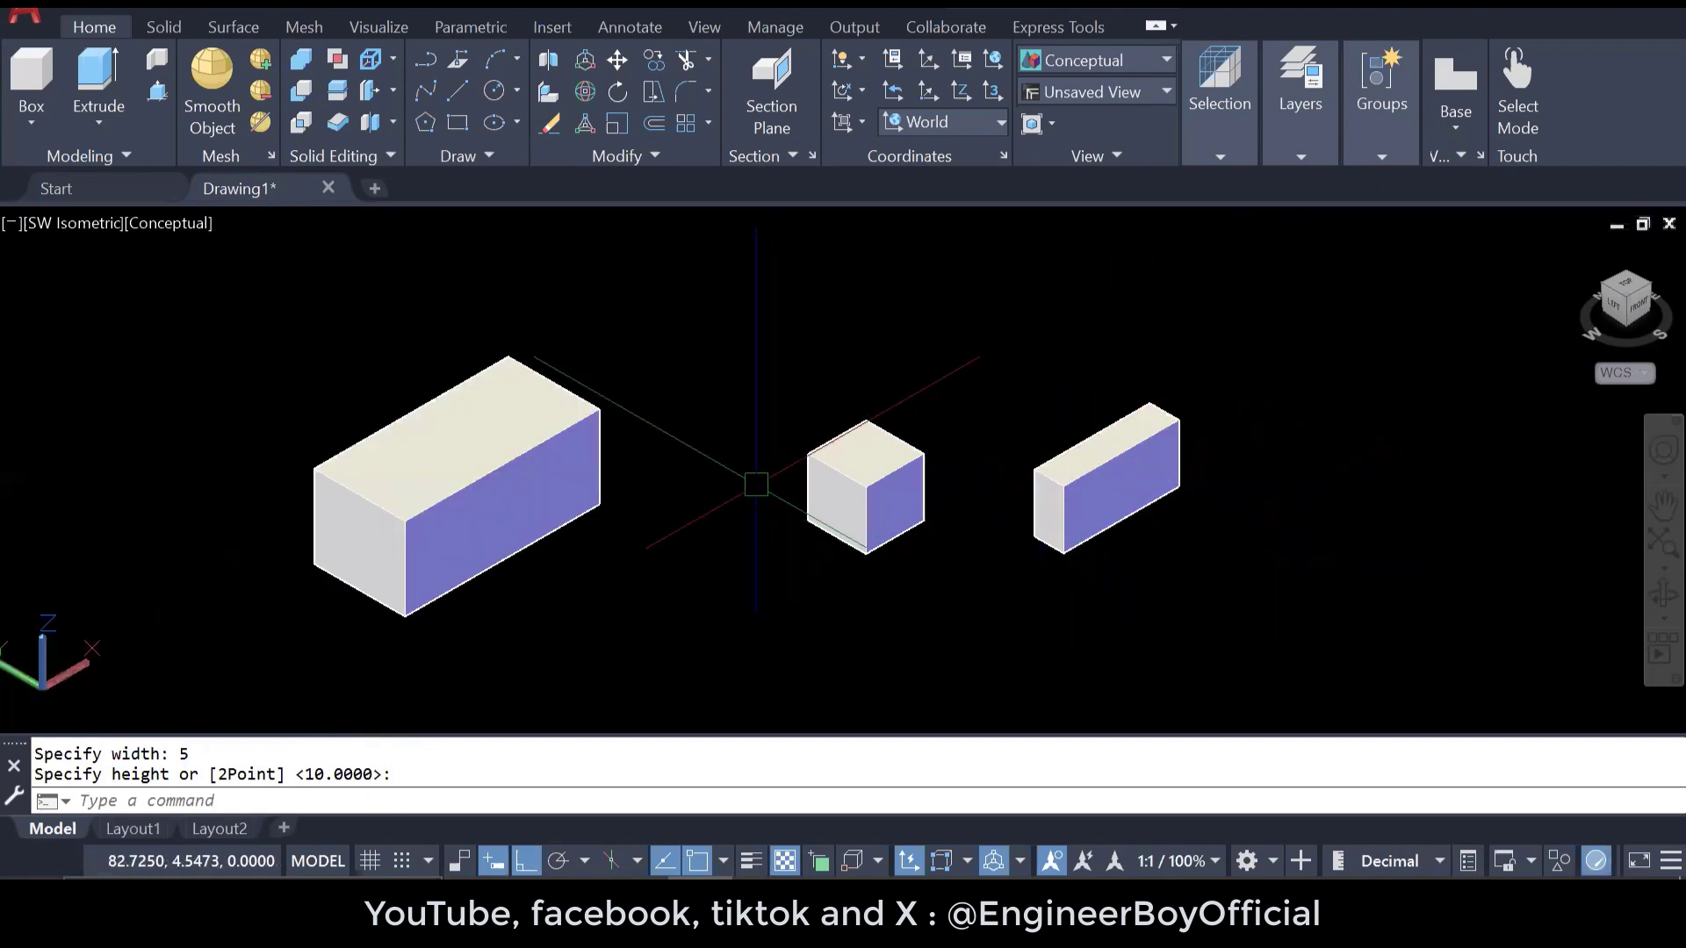
pyautogui.scroll(-4, 667, 478)
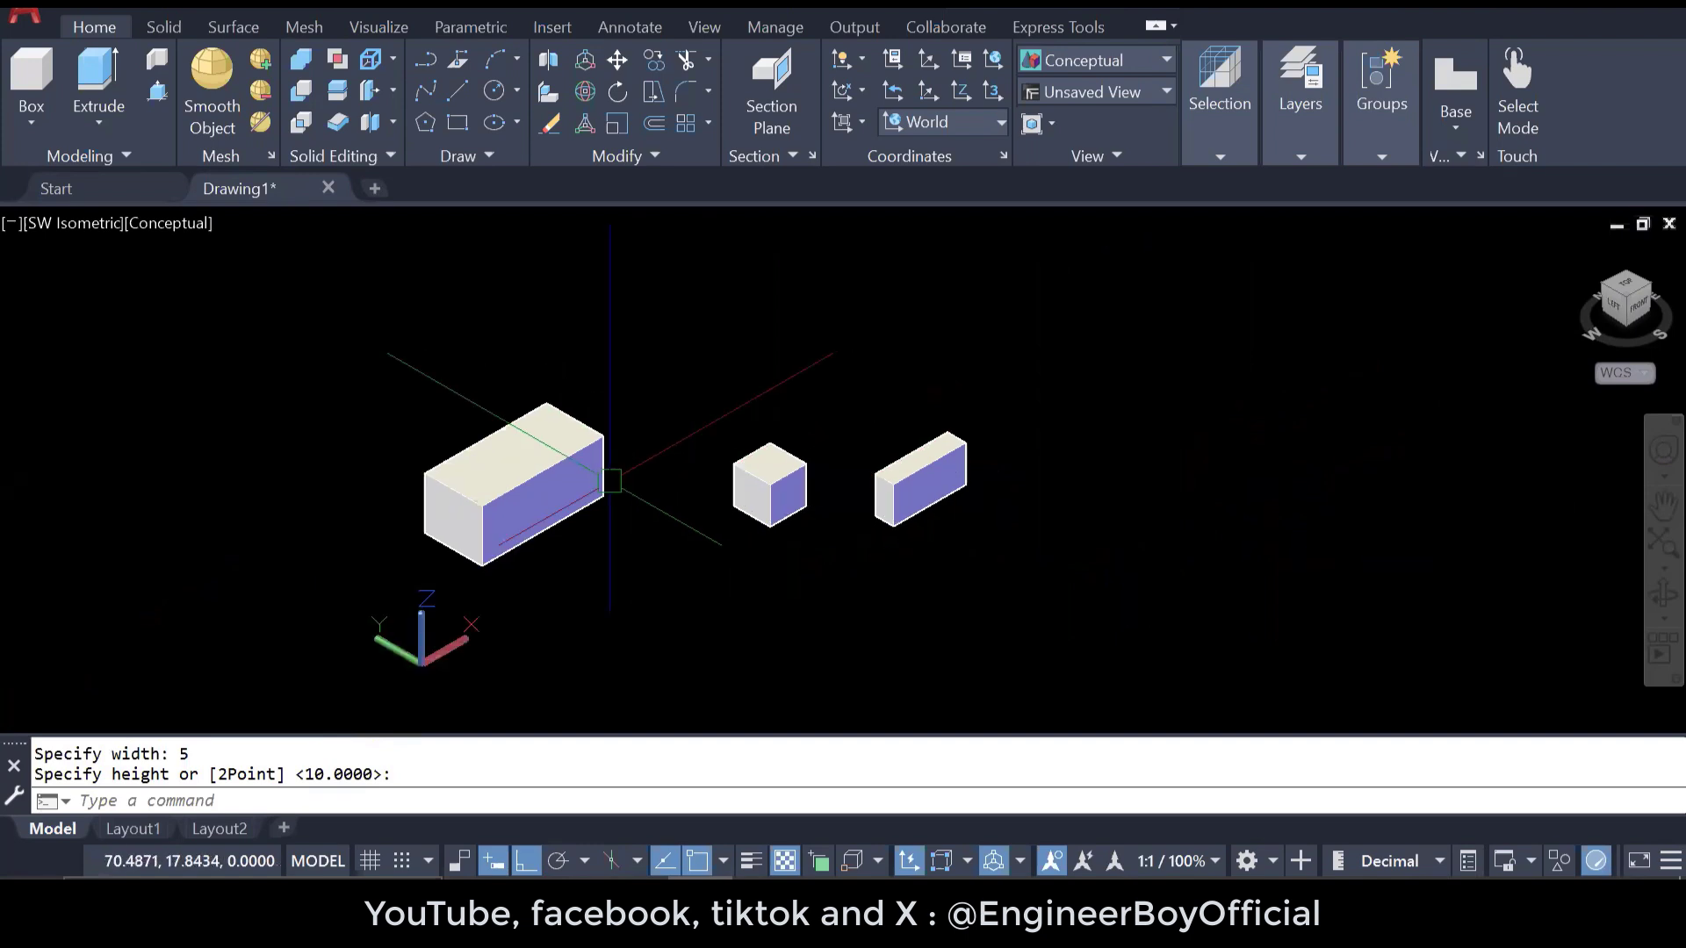
pyautogui.click(31, 73)
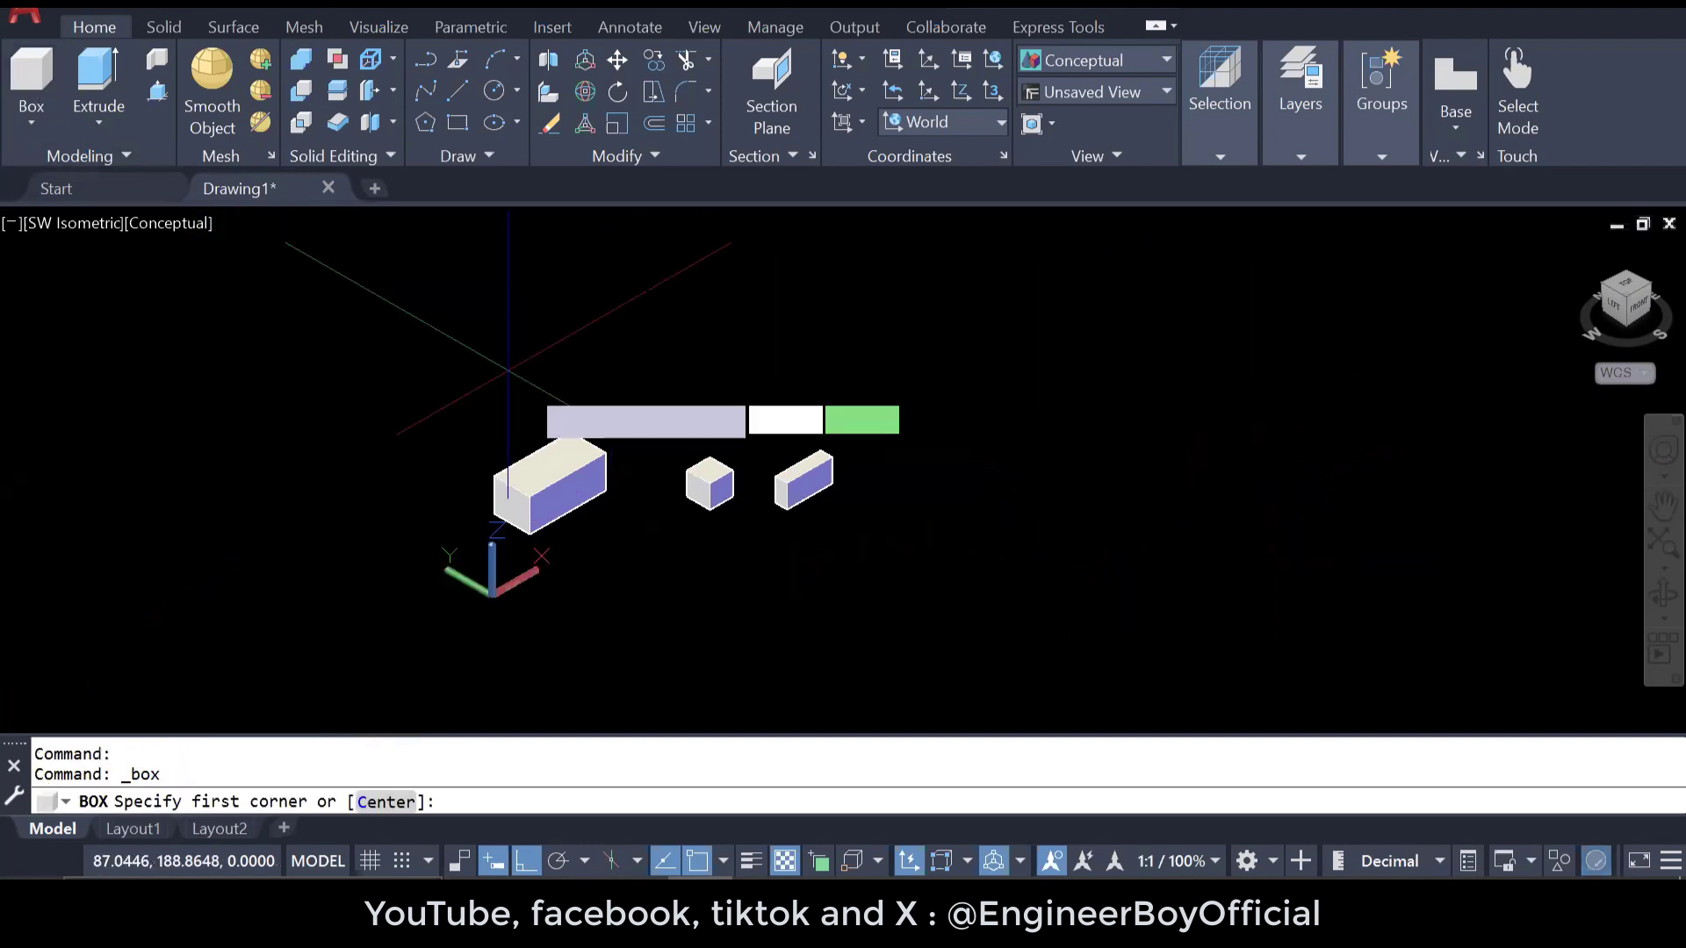
pyautogui.click(401, 801)
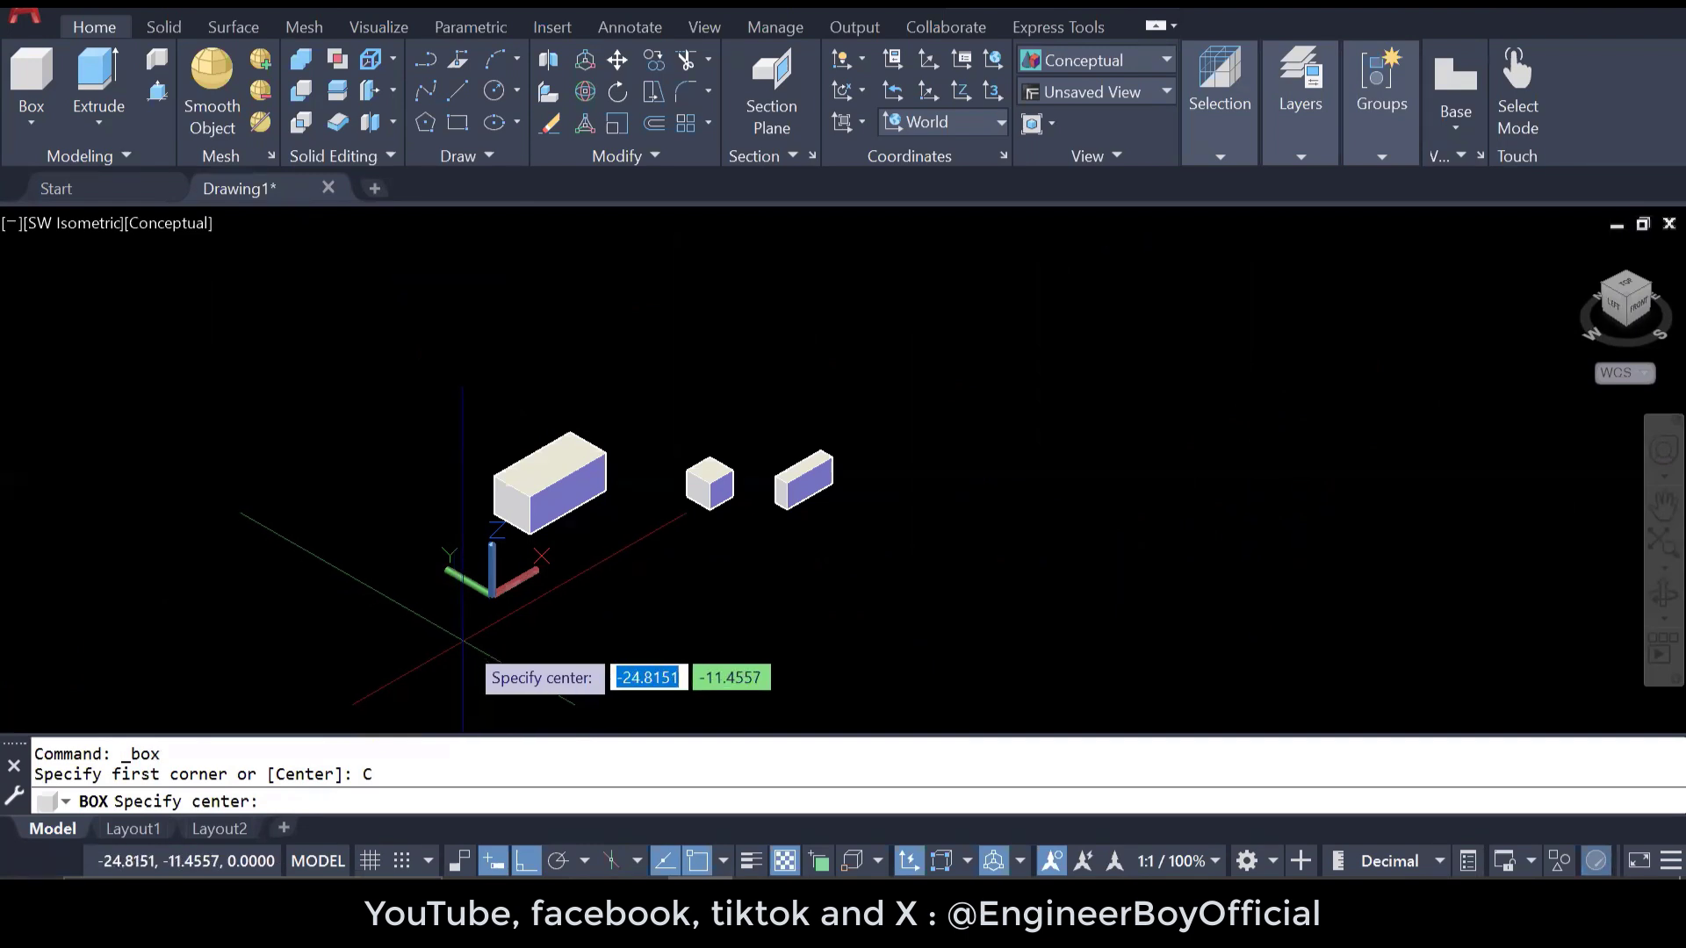
pyautogui.click(1097, 490)
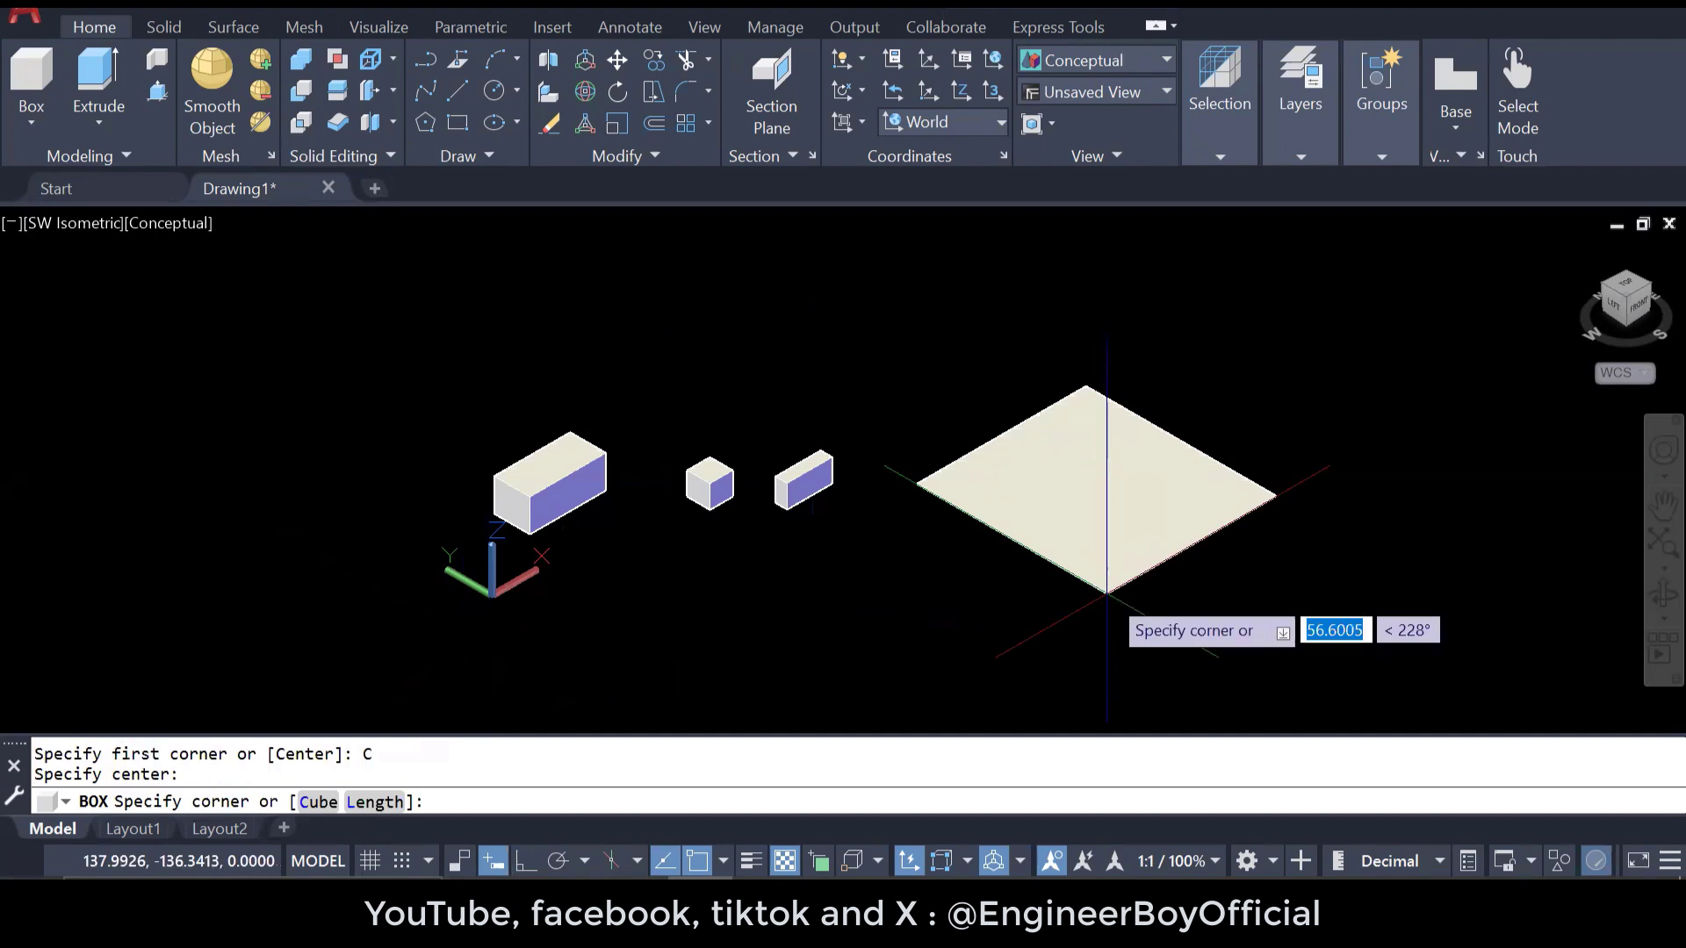
pyautogui.click(1111, 587)
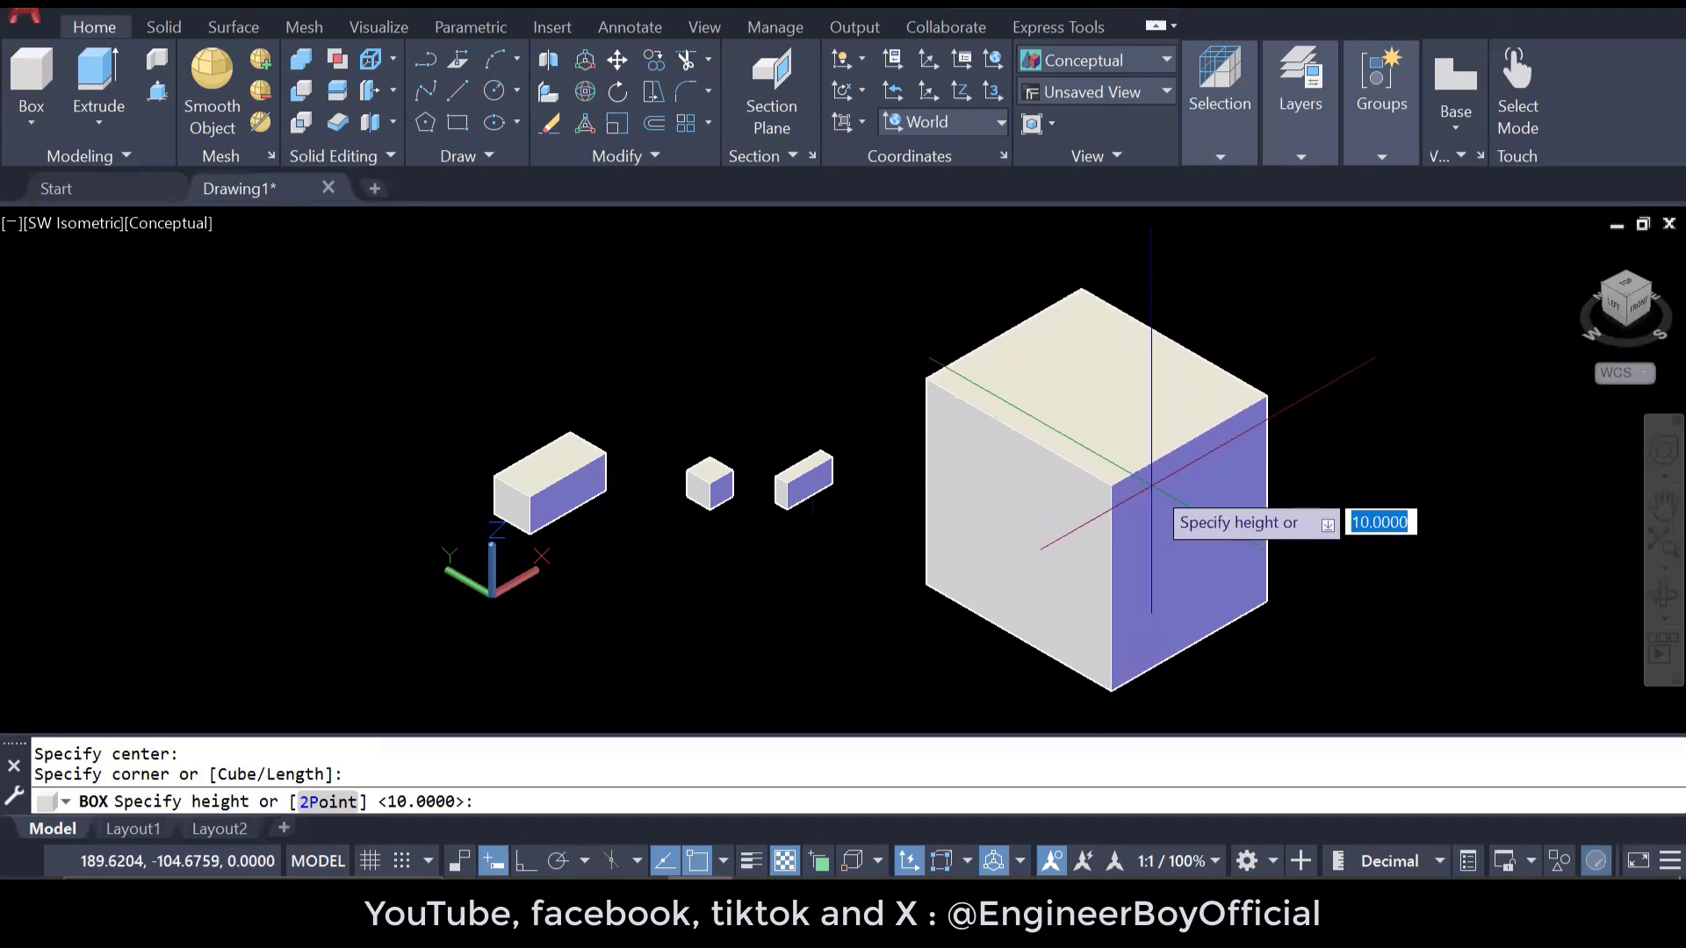
pyautogui.press('Return')
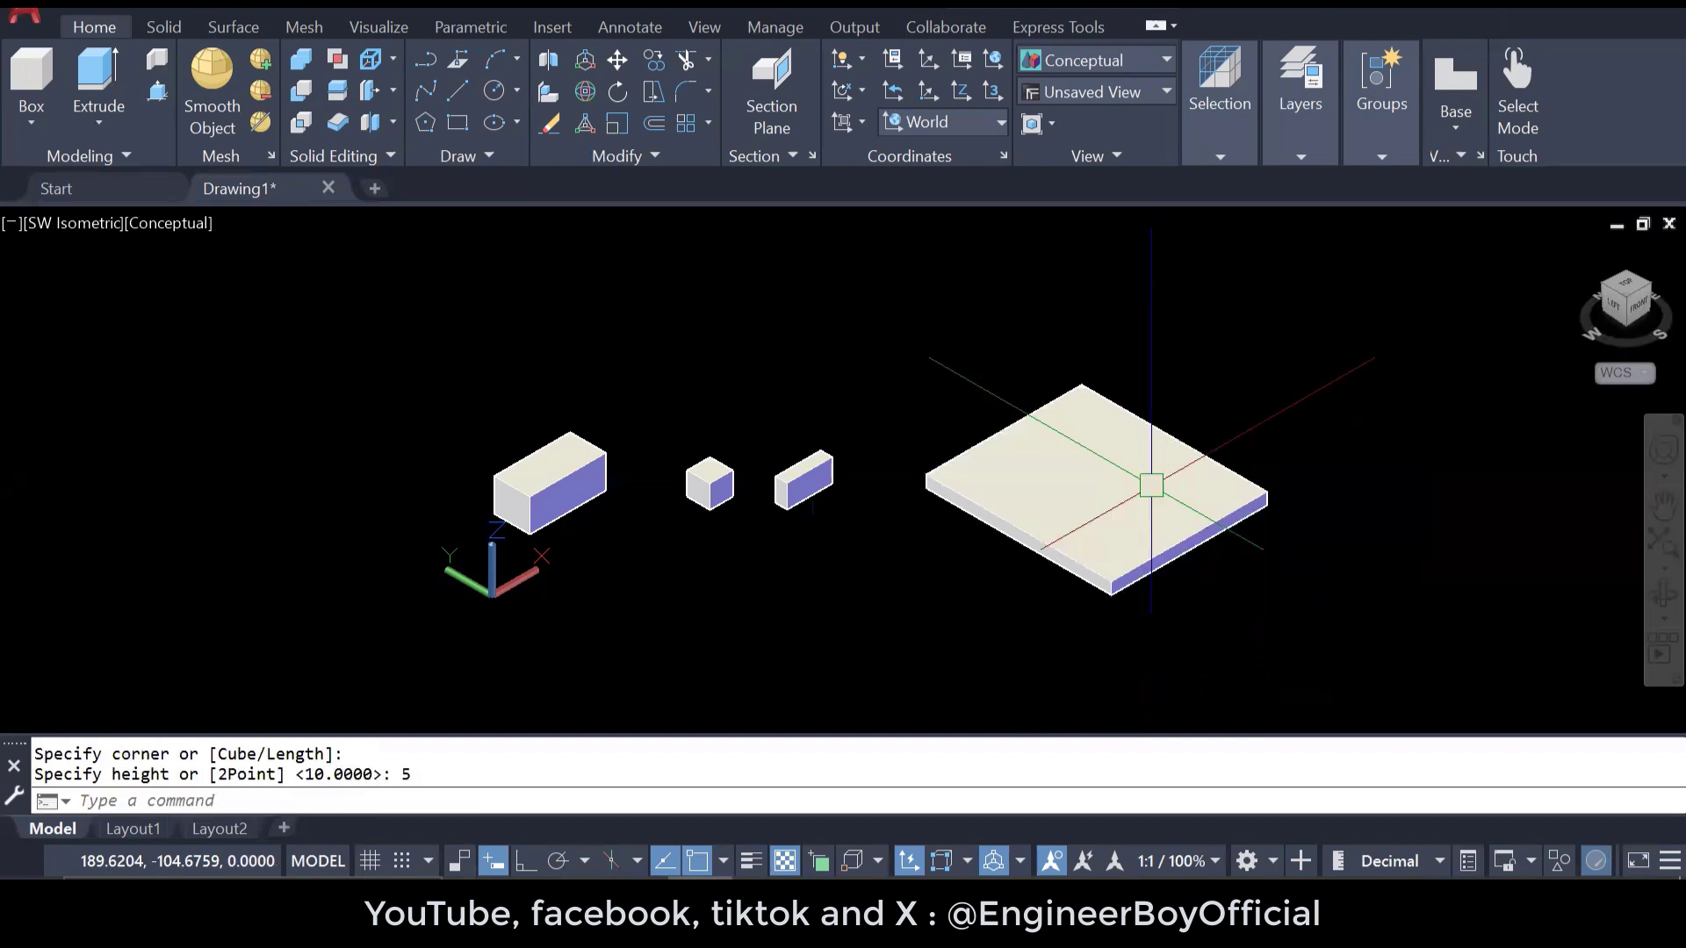
pyautogui.scroll(2, 1277, 606)
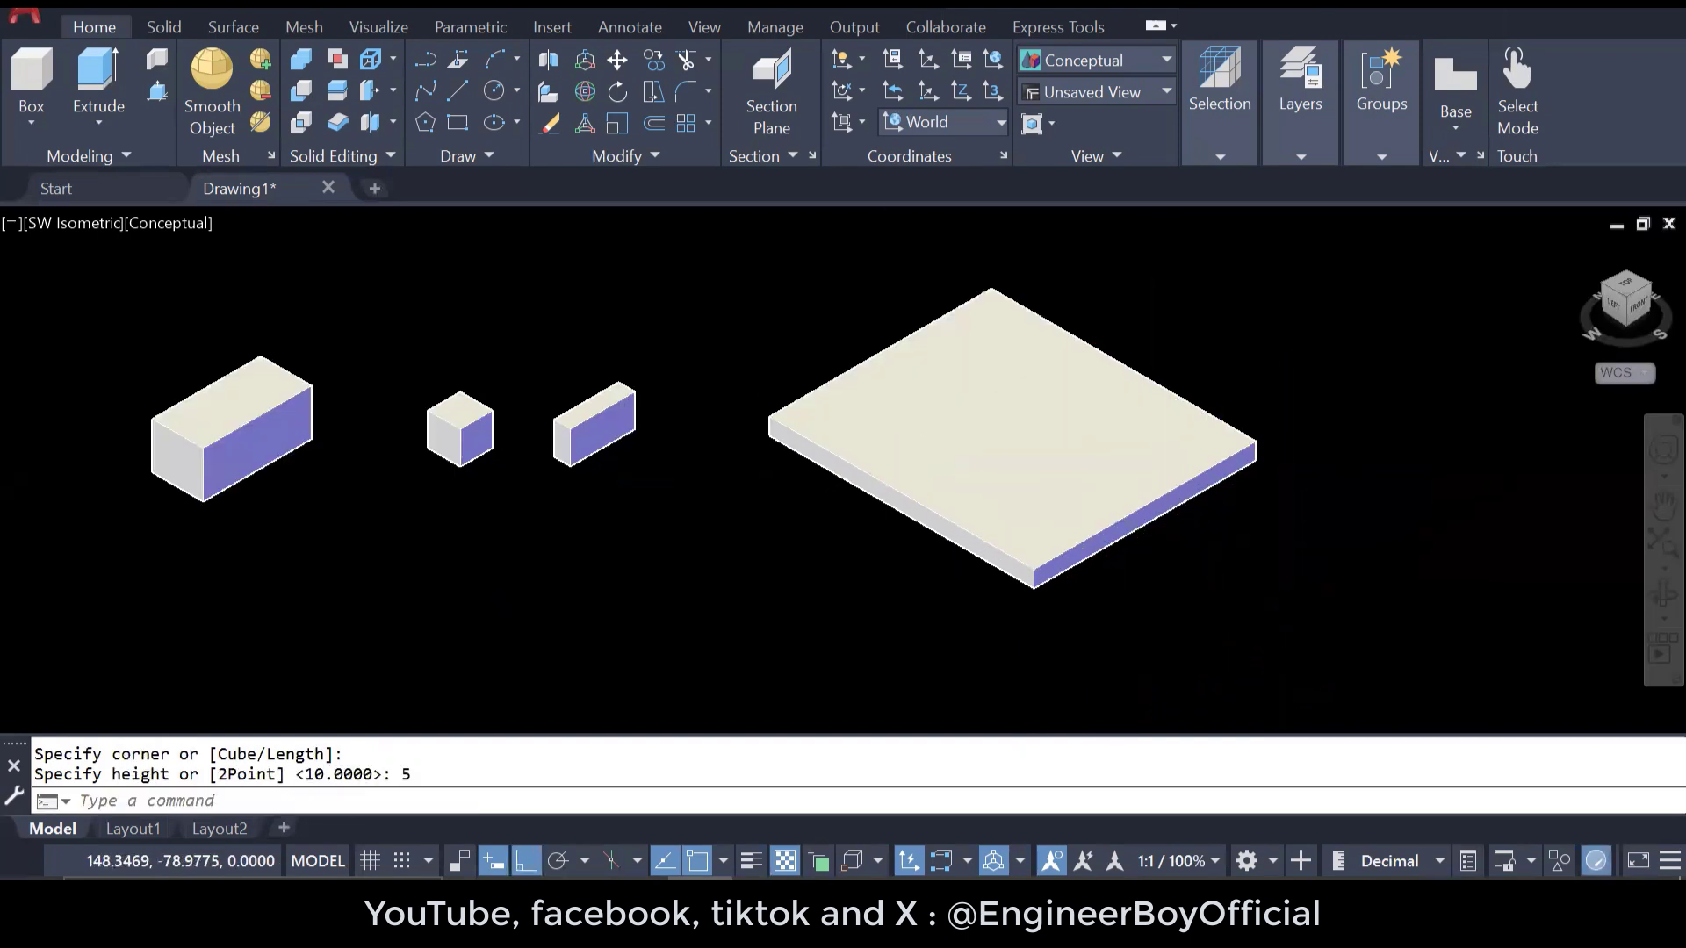
# - Delete all four solids from the drawing
pyautogui.scroll(-2, 1230, 604)
pyautogui.click(1183, 603)
pyautogui.click(407, 365)
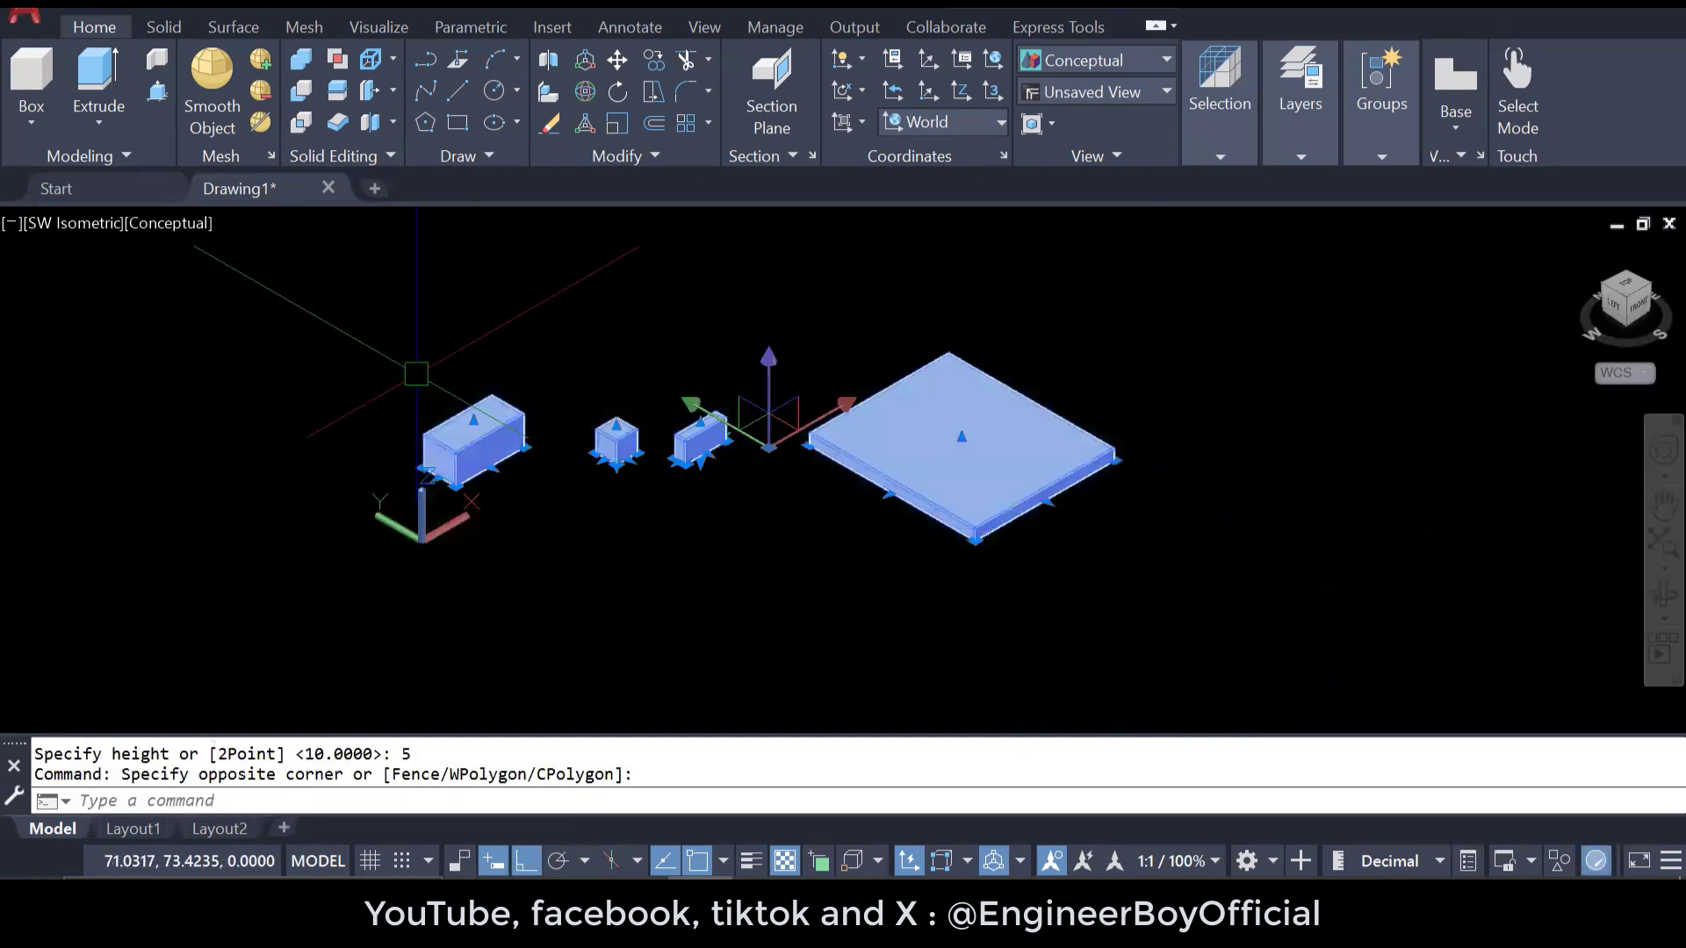
pyautogui.press('Delete')
pyautogui.press('Escape')
pyautogui.press('Escape')
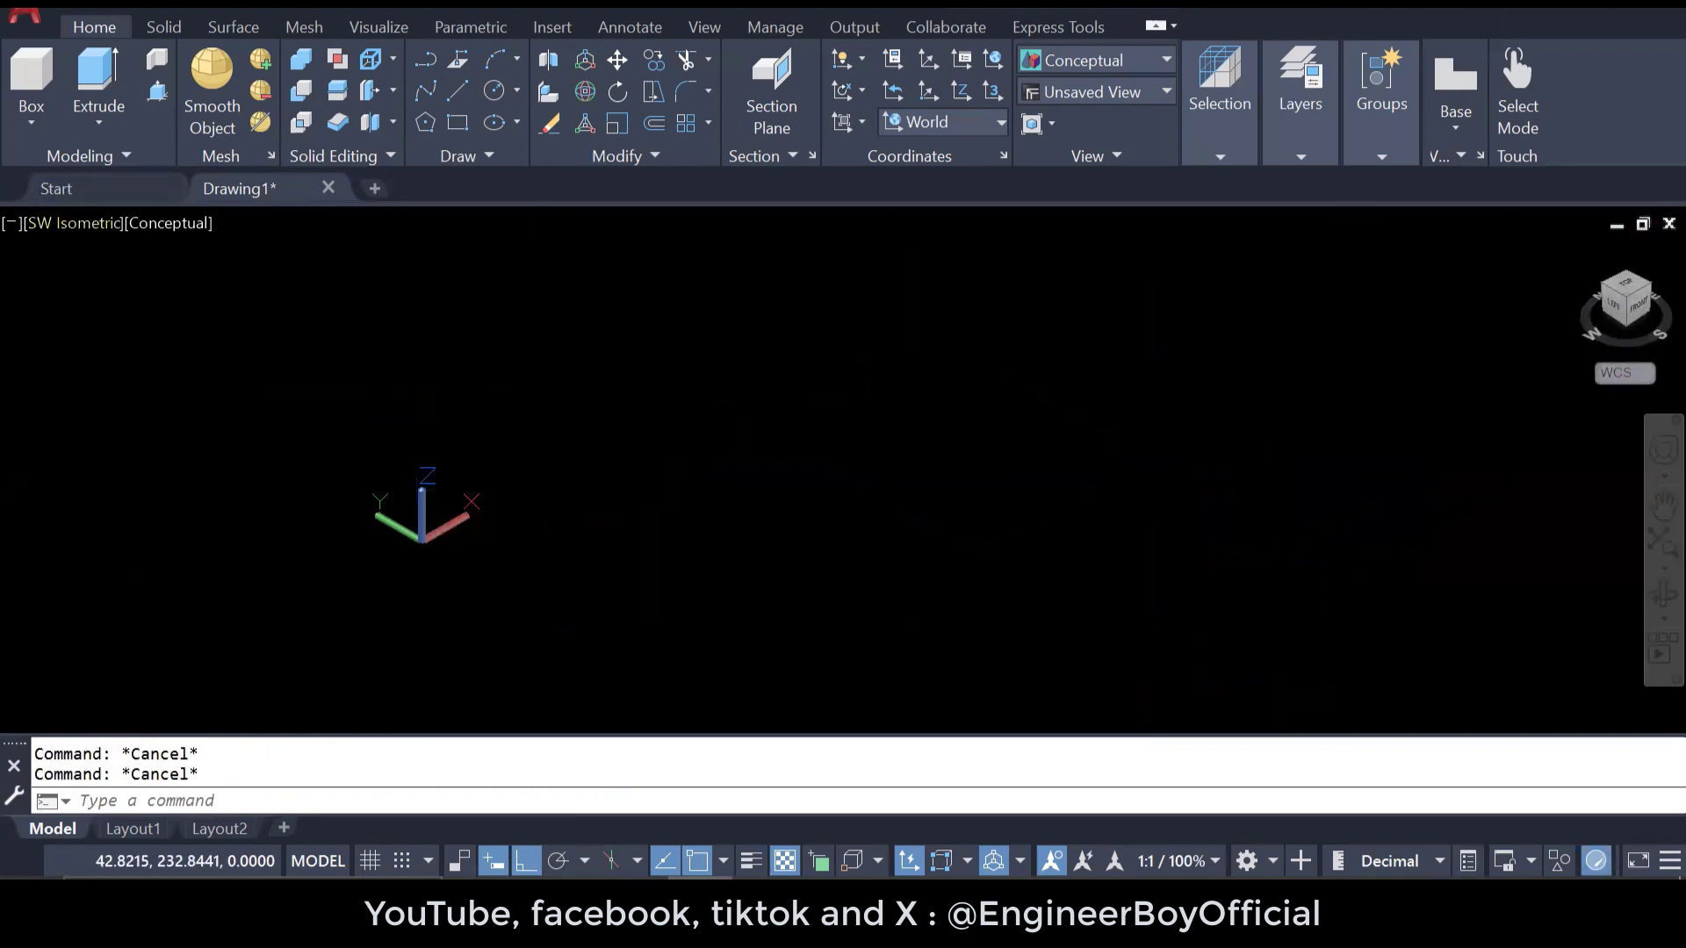
# - Set the viewport to the Top view with the 2D Wireframe visual style
pyautogui.click(75, 223)
pyautogui.click(99, 276)
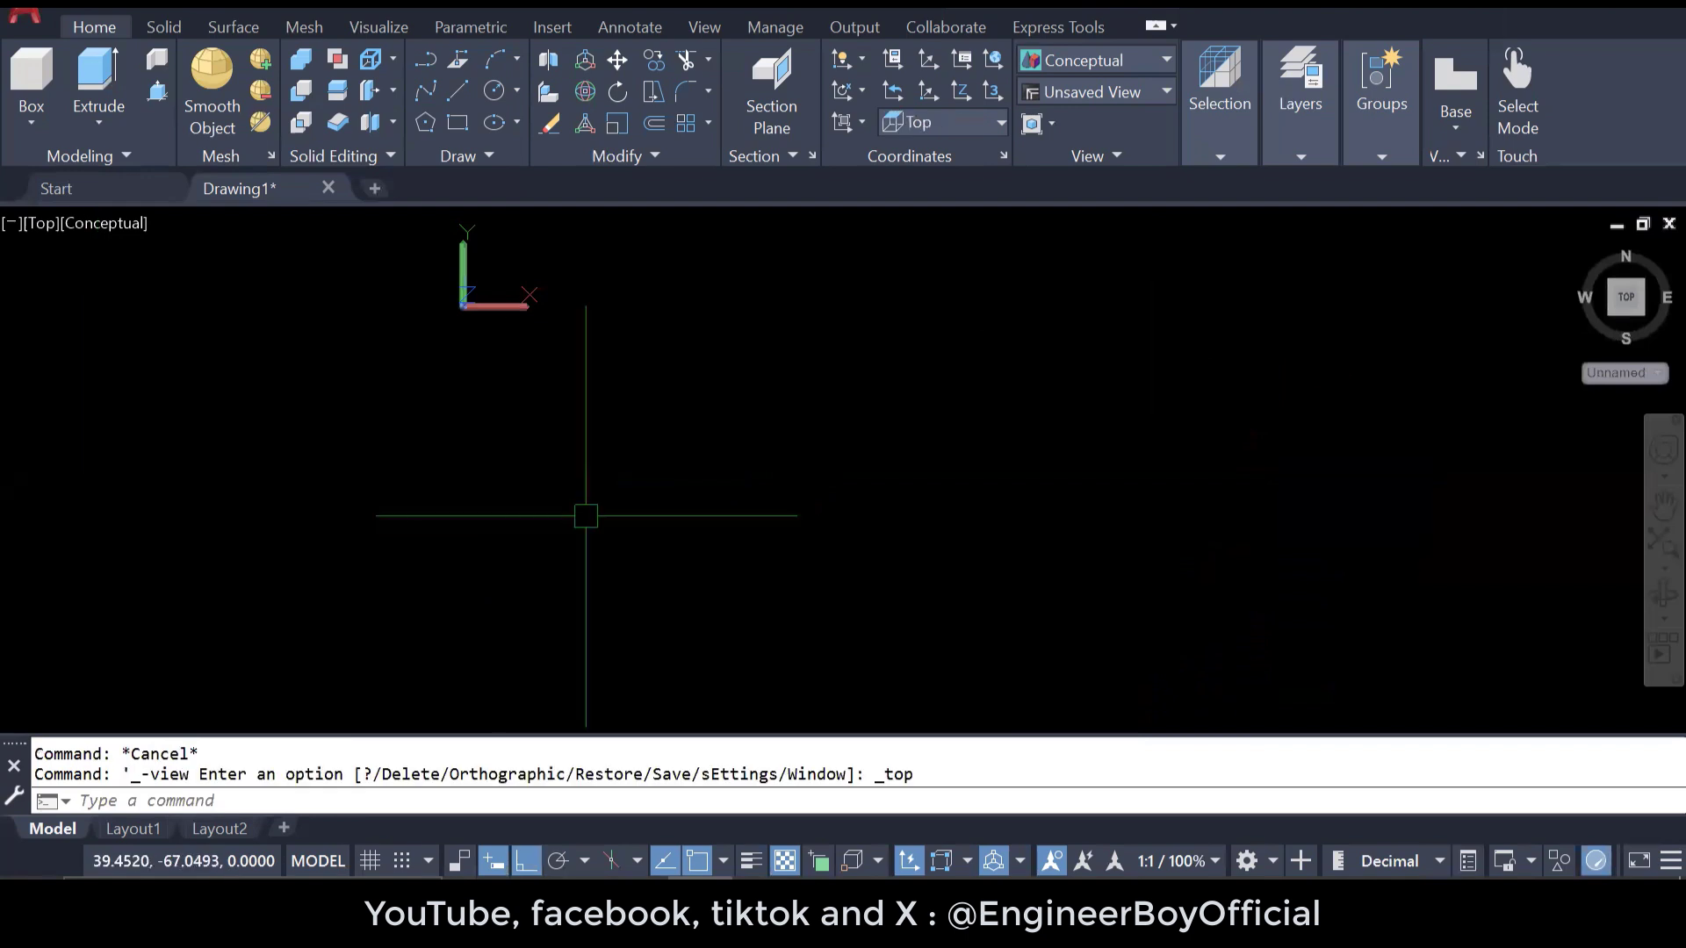
pyautogui.scroll(-4, 586, 515)
pyautogui.moveTo(586, 517); pyautogui.dragTo(456, 508, button='middle')
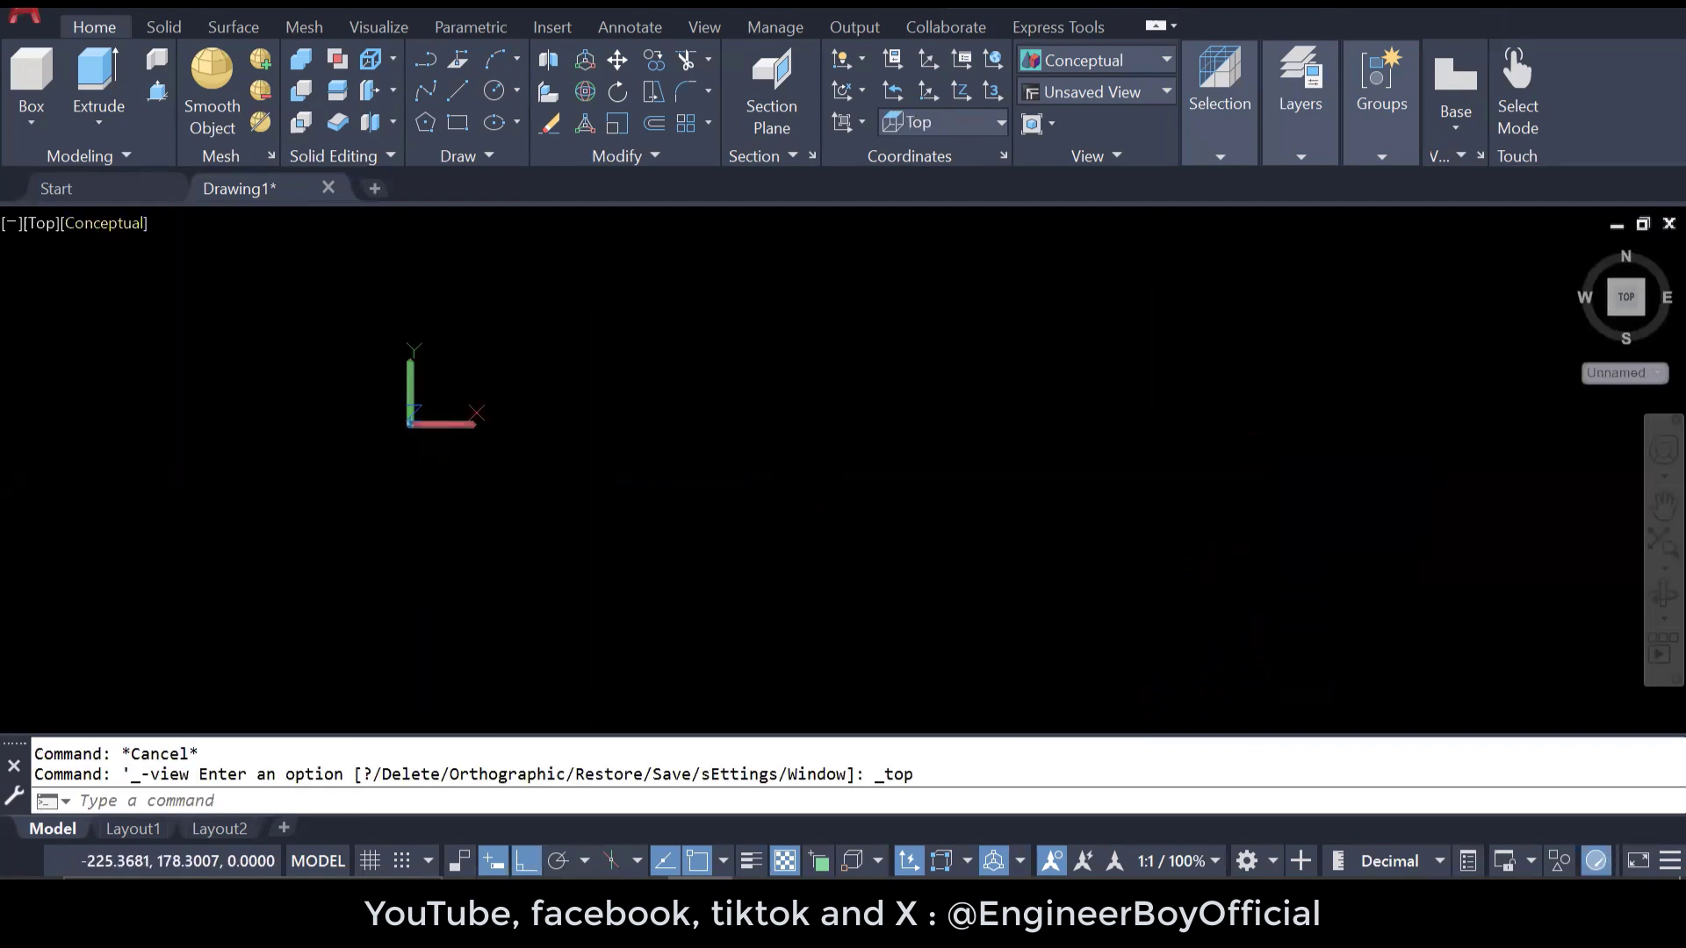
pyautogui.click(123, 223)
pyautogui.click(226, 281)
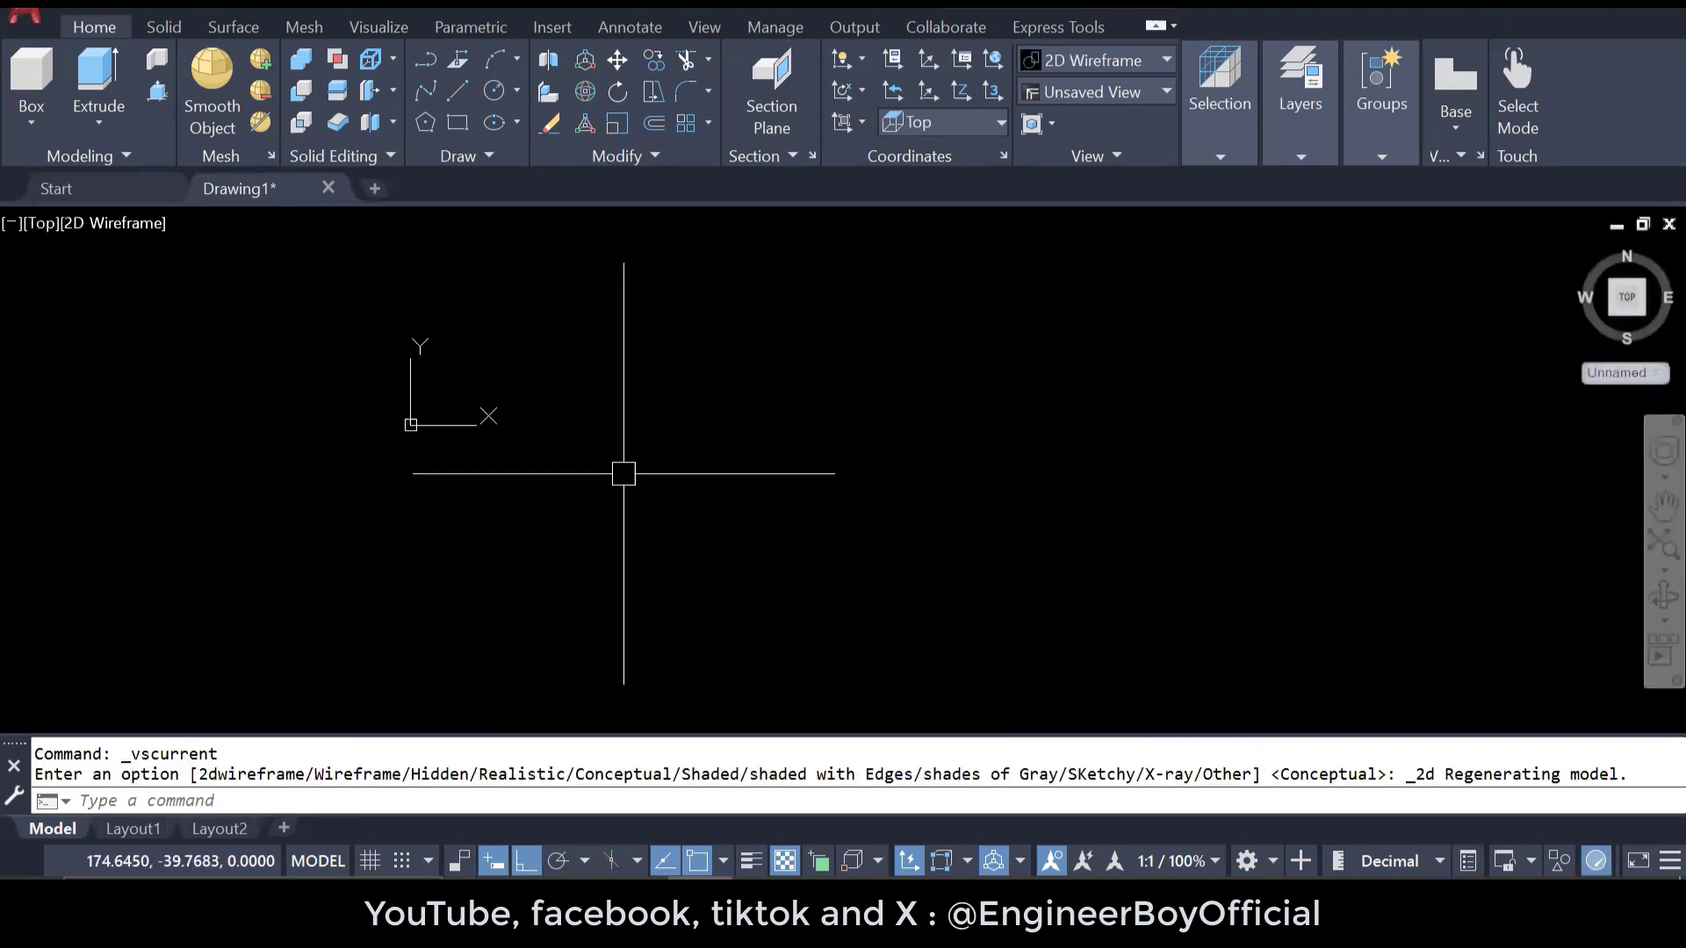
# - Draw a 12 by 12 unit square using the RECTANG command's Dimensions option
pyautogui.press('Return')
pyautogui.click(689, 366)
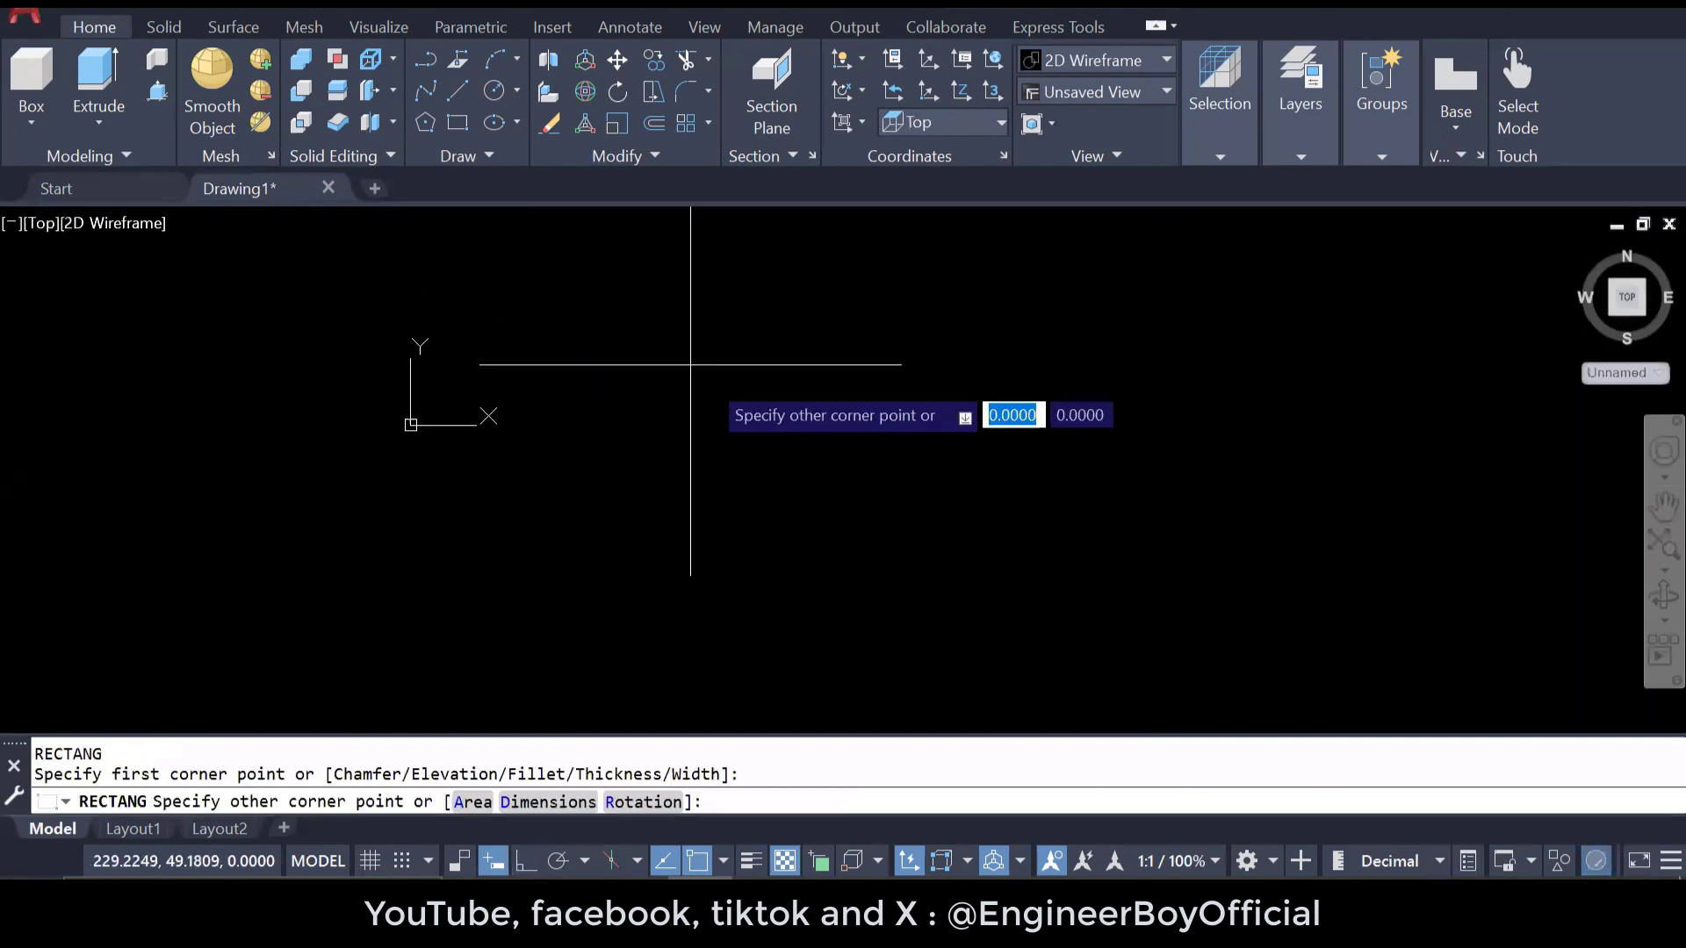
pyautogui.write('d')
pyautogui.press('Return')
pyautogui.write('12')
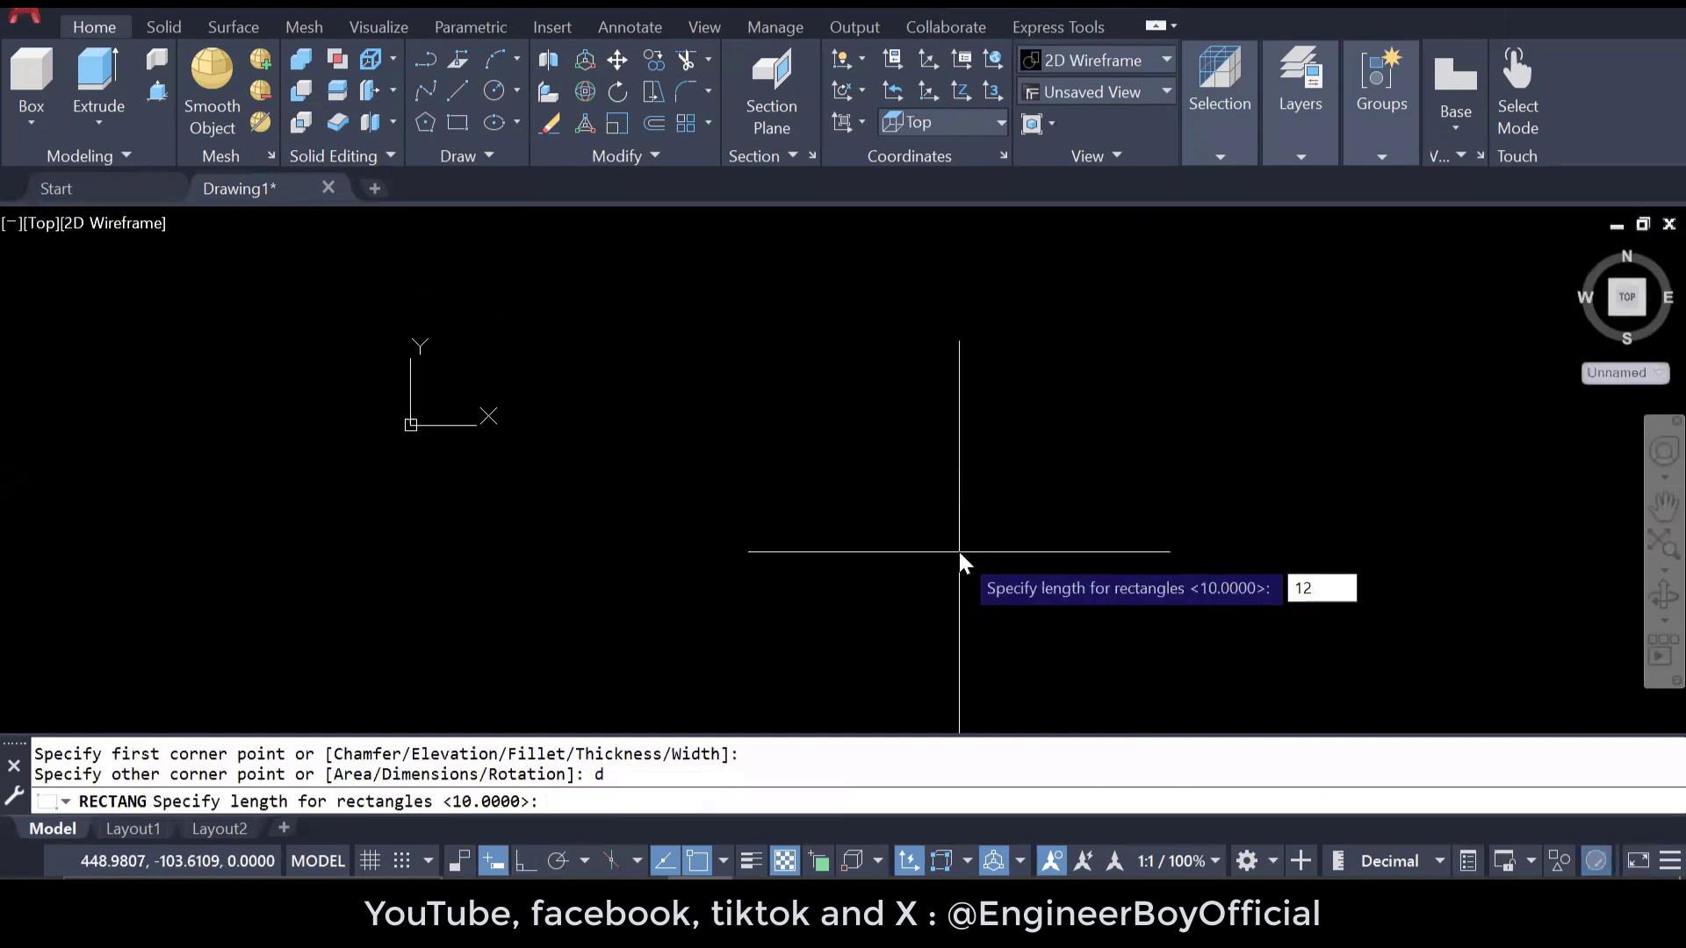
pyautogui.press('Return')
pyautogui.write('12')
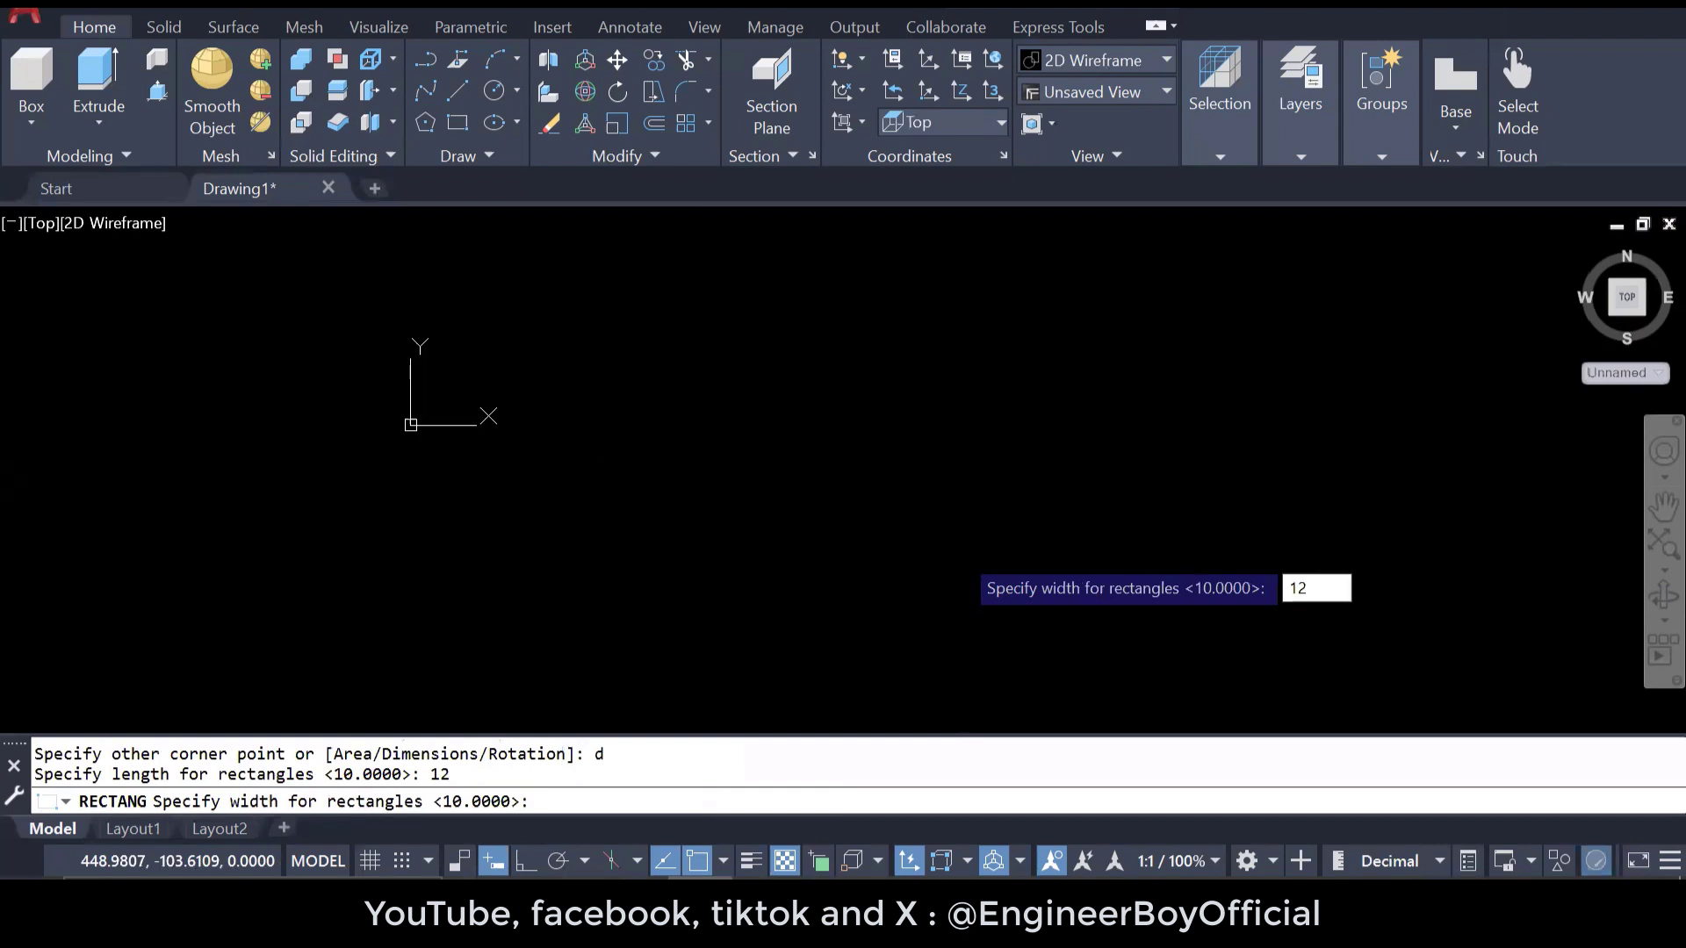
pyautogui.press('Return')
pyautogui.press('Escape')
pyautogui.press('Escape')
pyautogui.scroll(3, 688, 364)
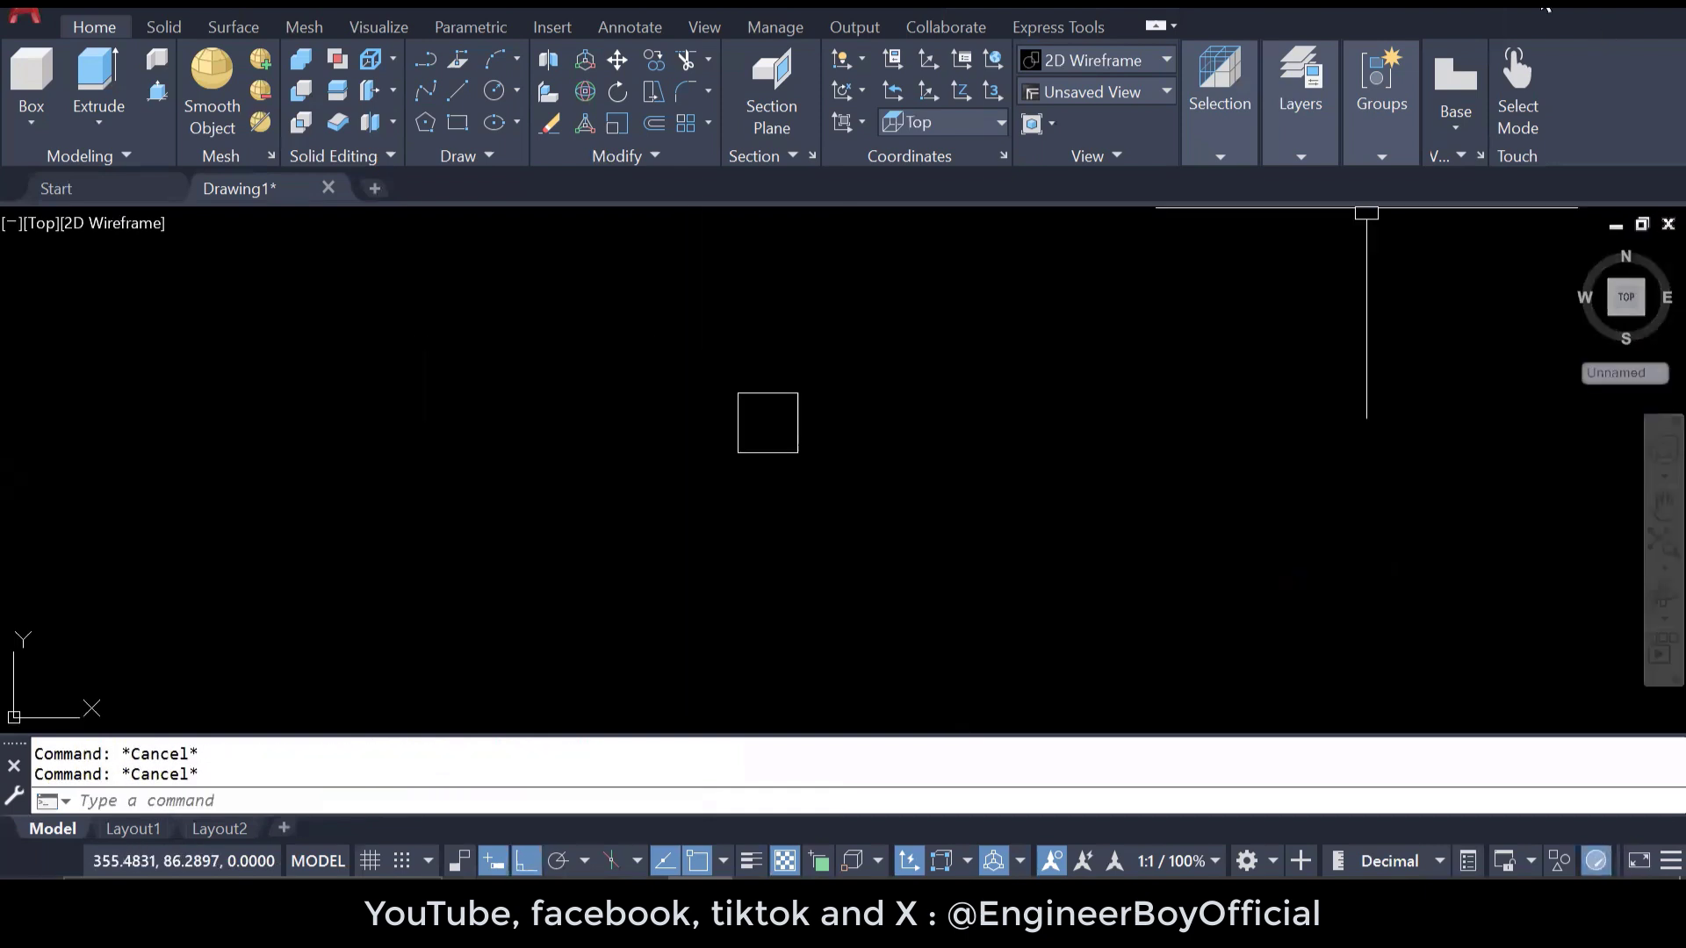
pyautogui.click(1576, 9)
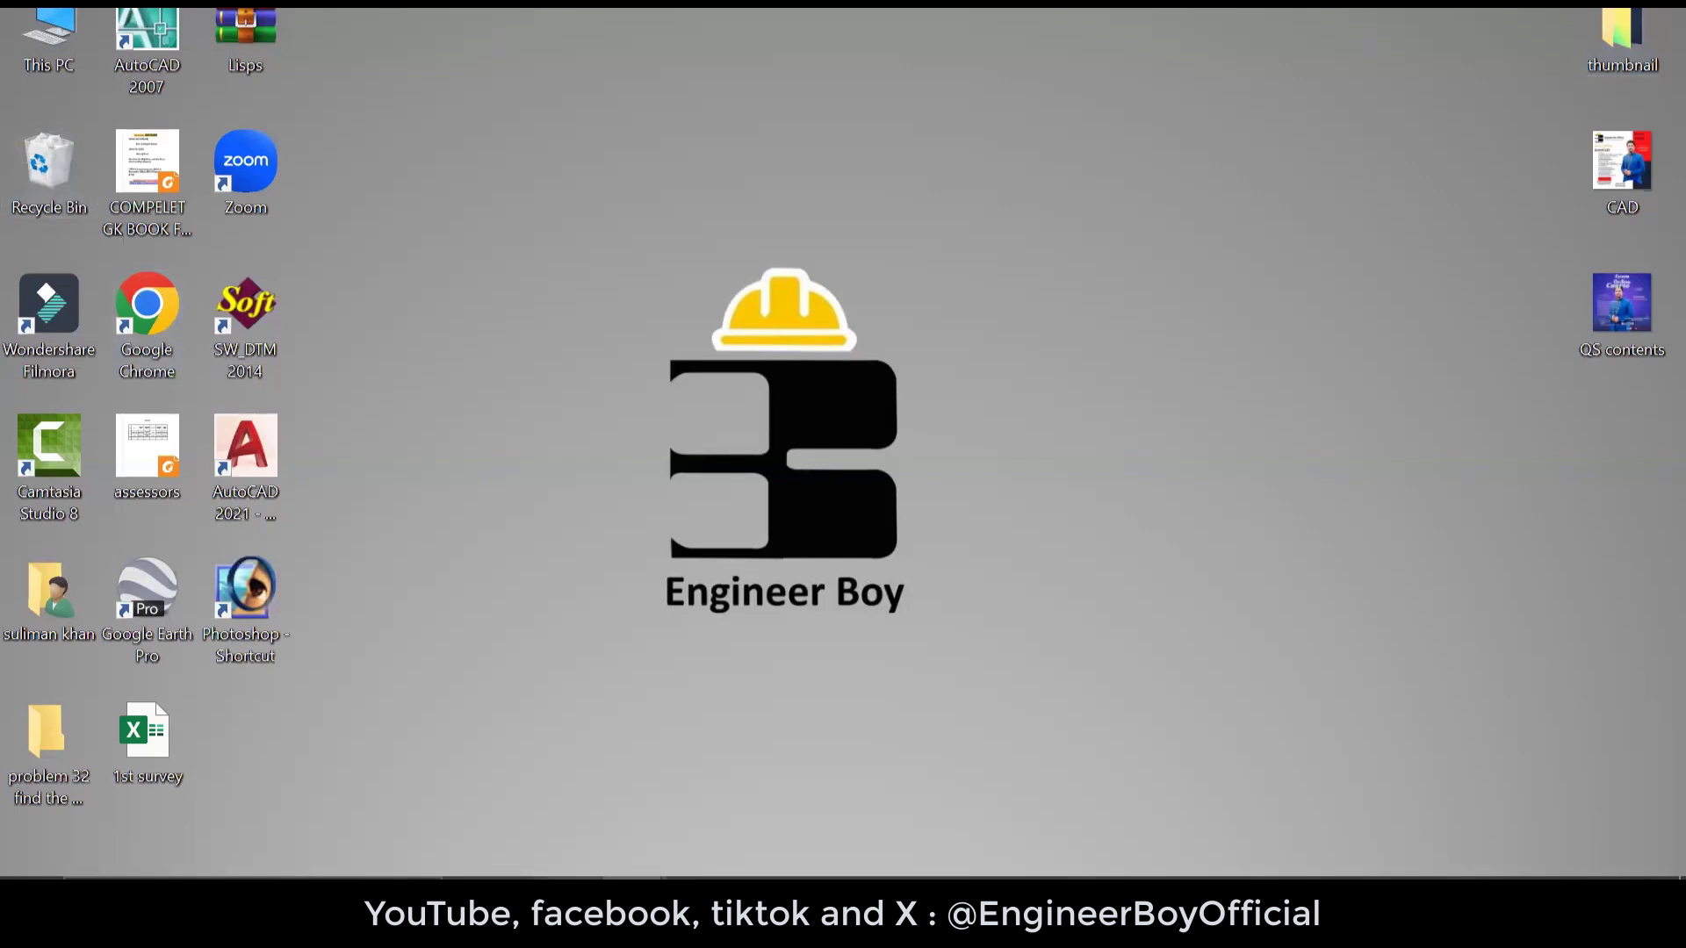
pyautogui.click(692, 894)
# - Offset the square outward by a freehand distance of about 0.8 units to form the room's wall thickness
pyautogui.scroll(4, 744, 430)
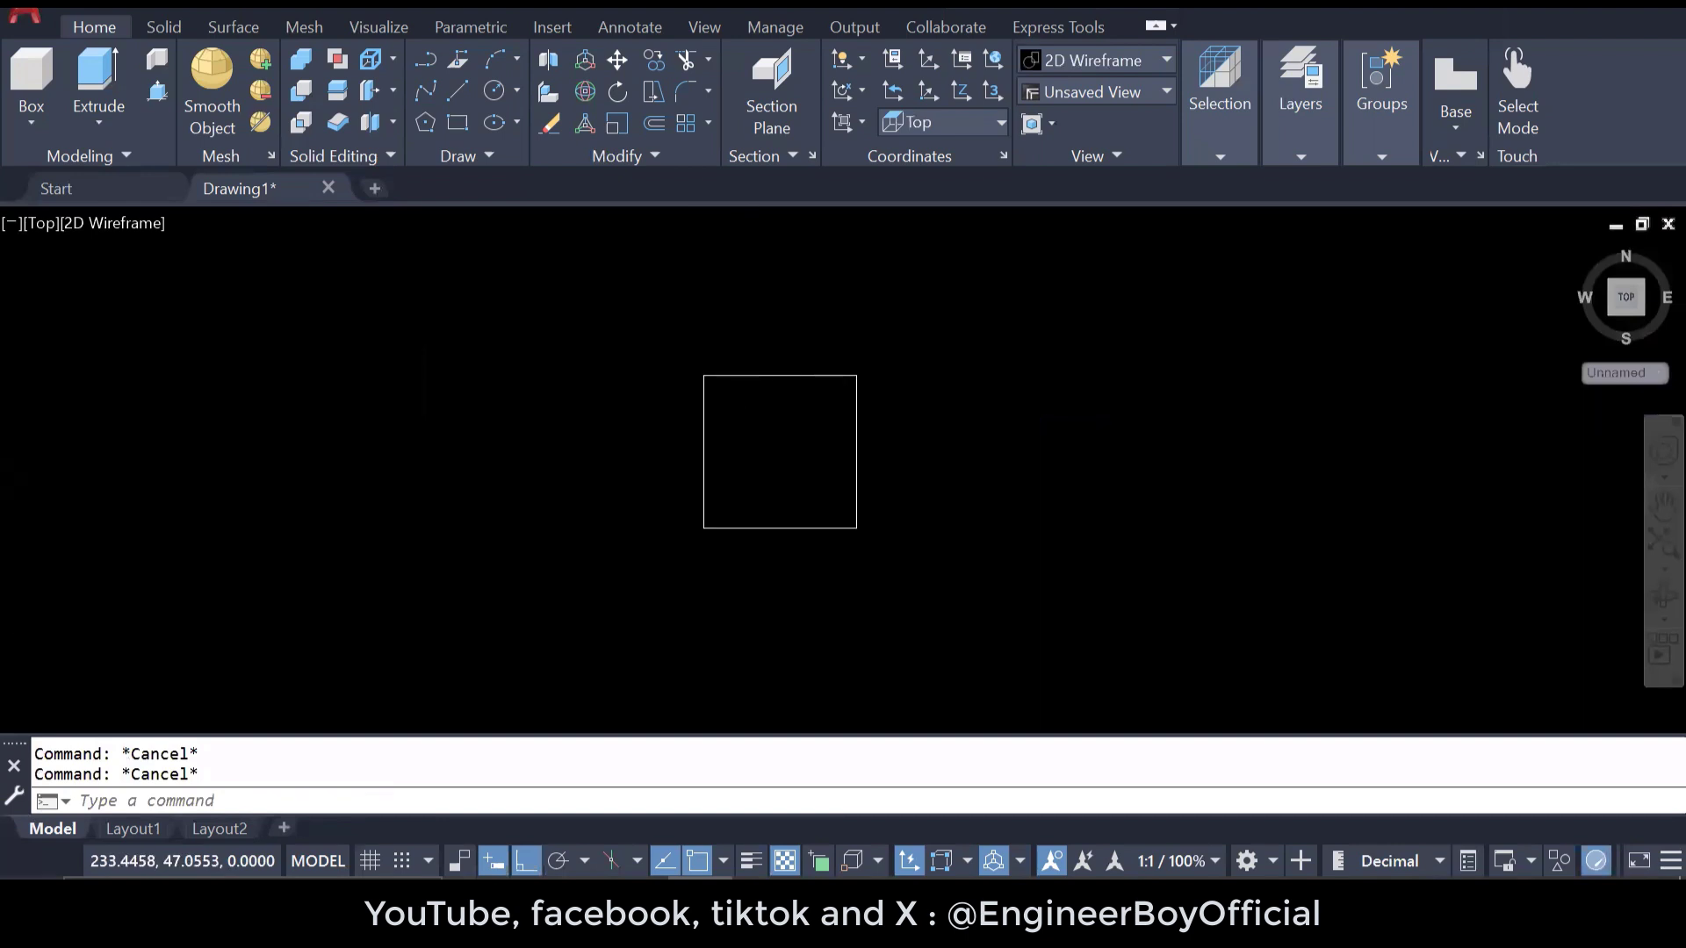
pyautogui.write('o')
pyautogui.press('Return')
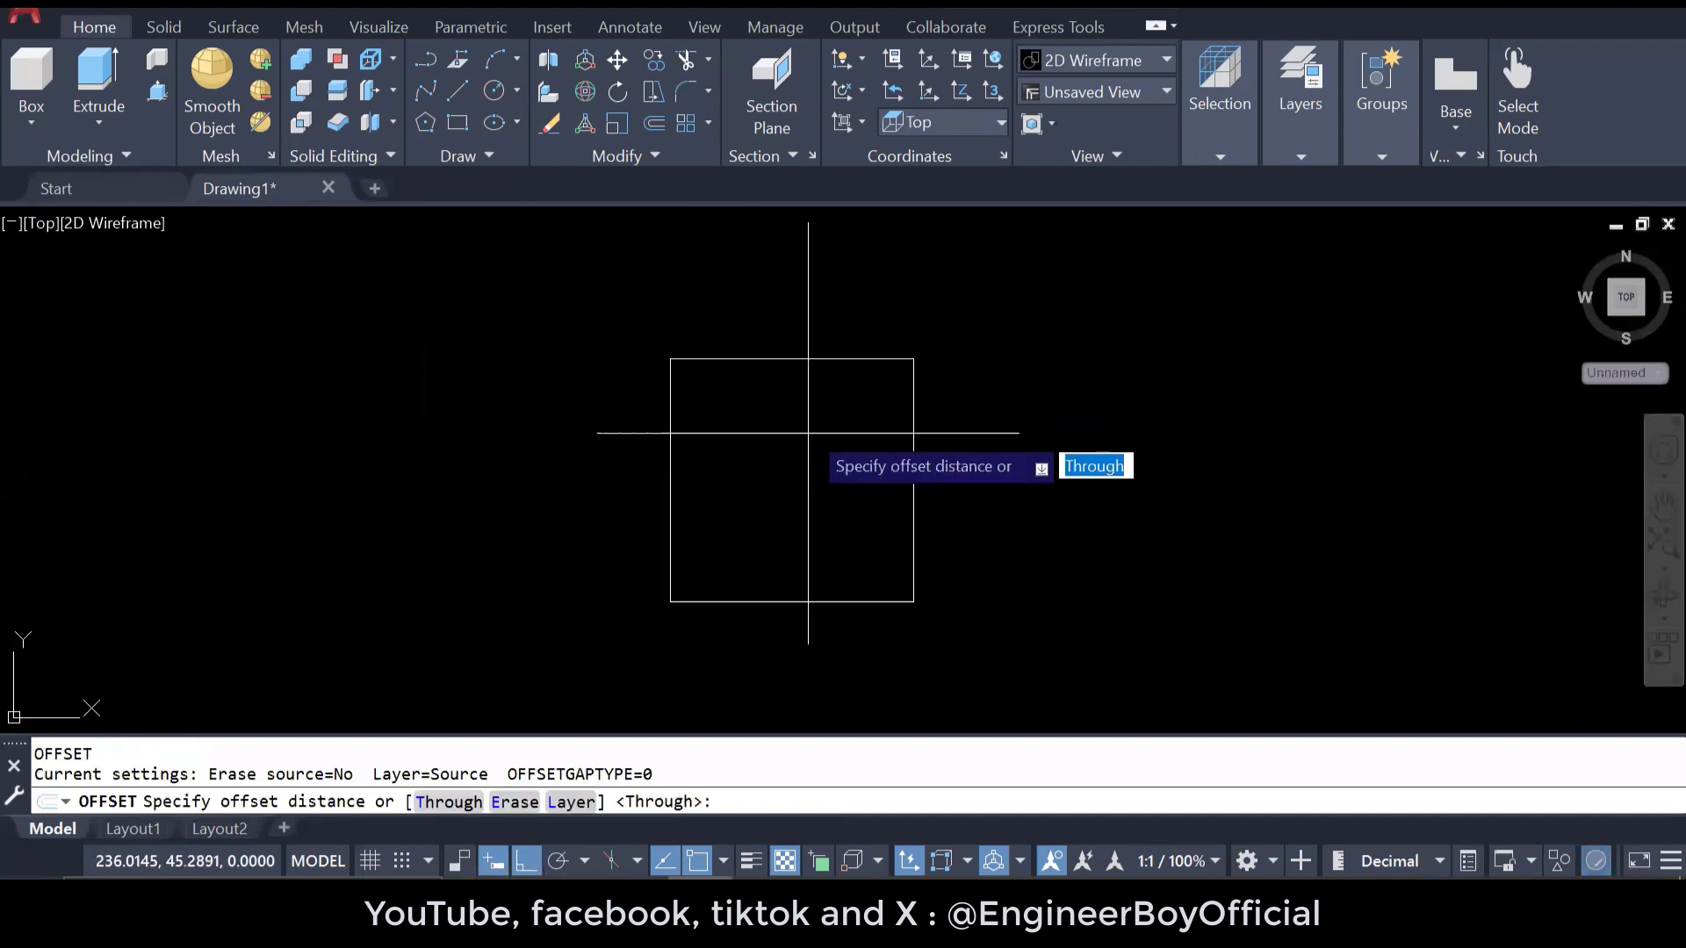
pyautogui.click(914, 407)
pyautogui.scroll(4, 927, 406)
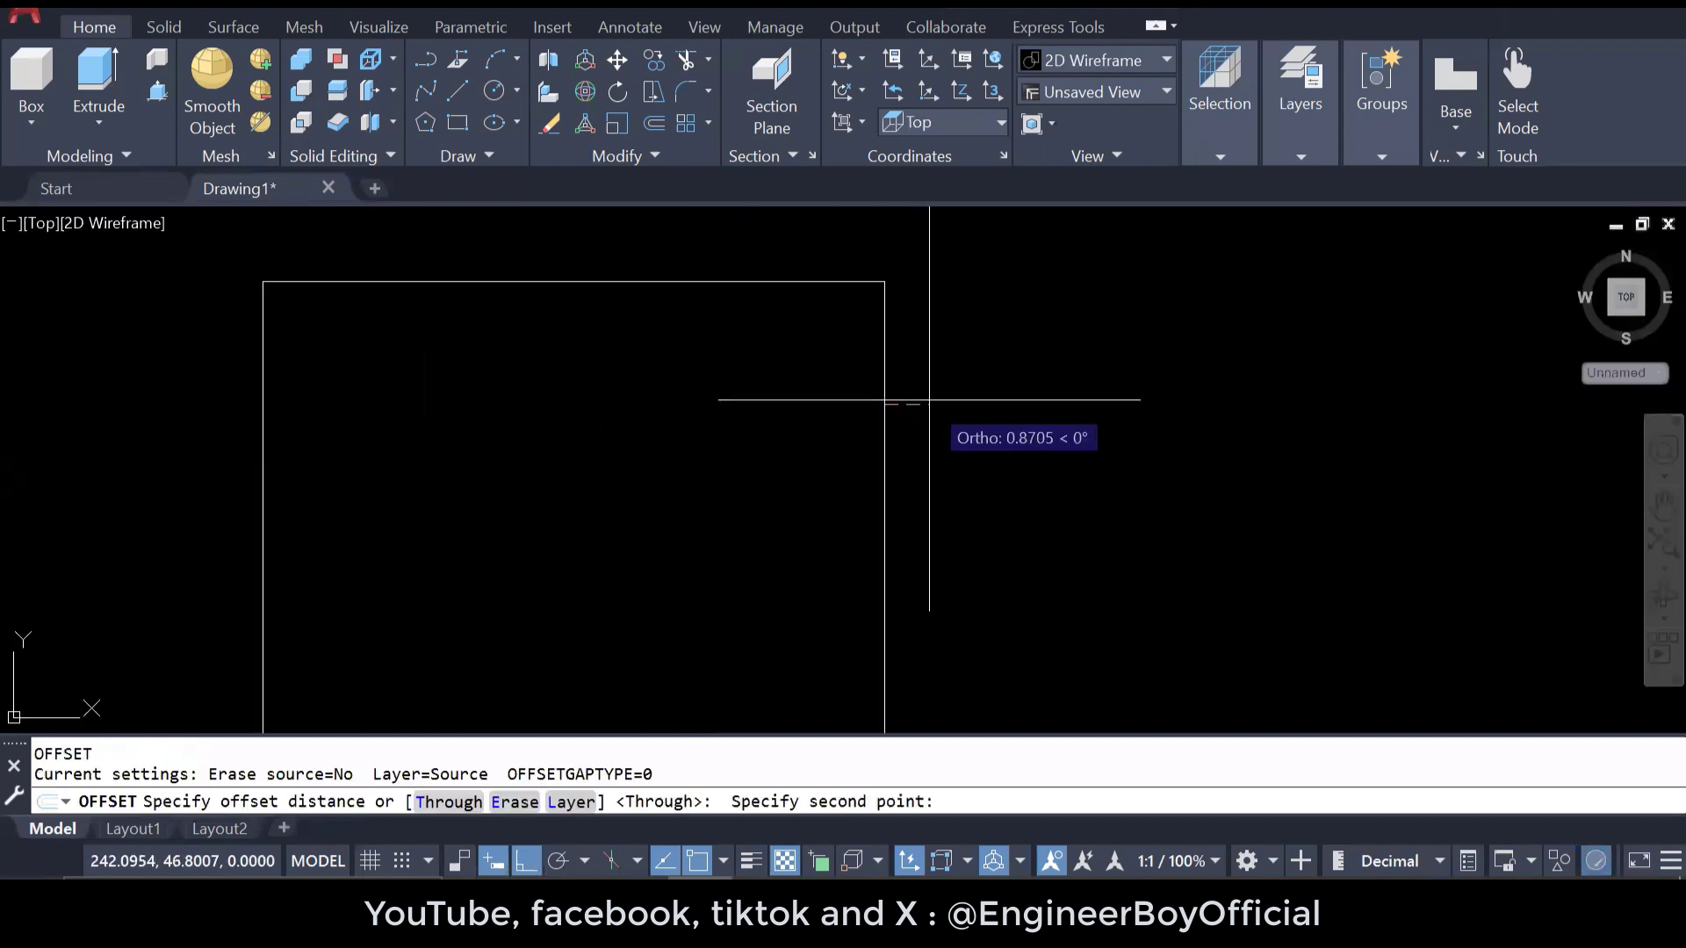
pyautogui.click(899, 414)
pyautogui.click(891, 416)
pyautogui.click(892, 416)
pyautogui.scroll(-2, 829, 387)
pyautogui.press('Escape')
pyautogui.press('Escape')
pyautogui.press('Escape')
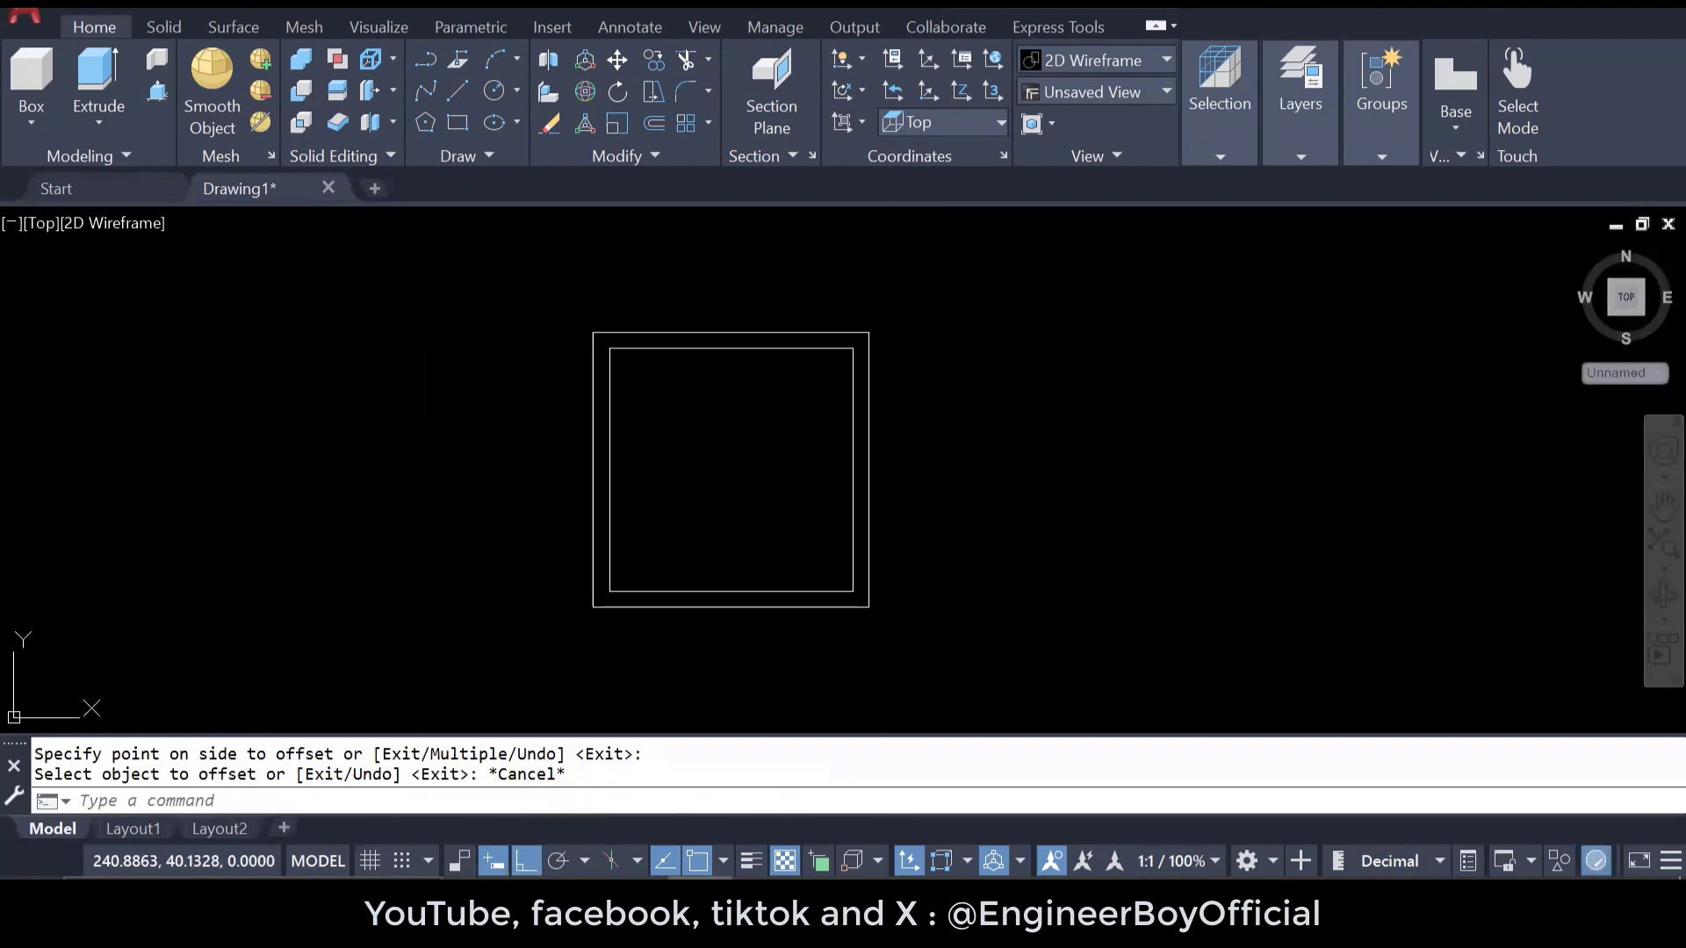
# - Draw two short lines across the lower wall near its right corner to mark the sides of an opening
pyautogui.scroll(3, 800, 625)
pyautogui.write('l')
pyautogui.press('Return')
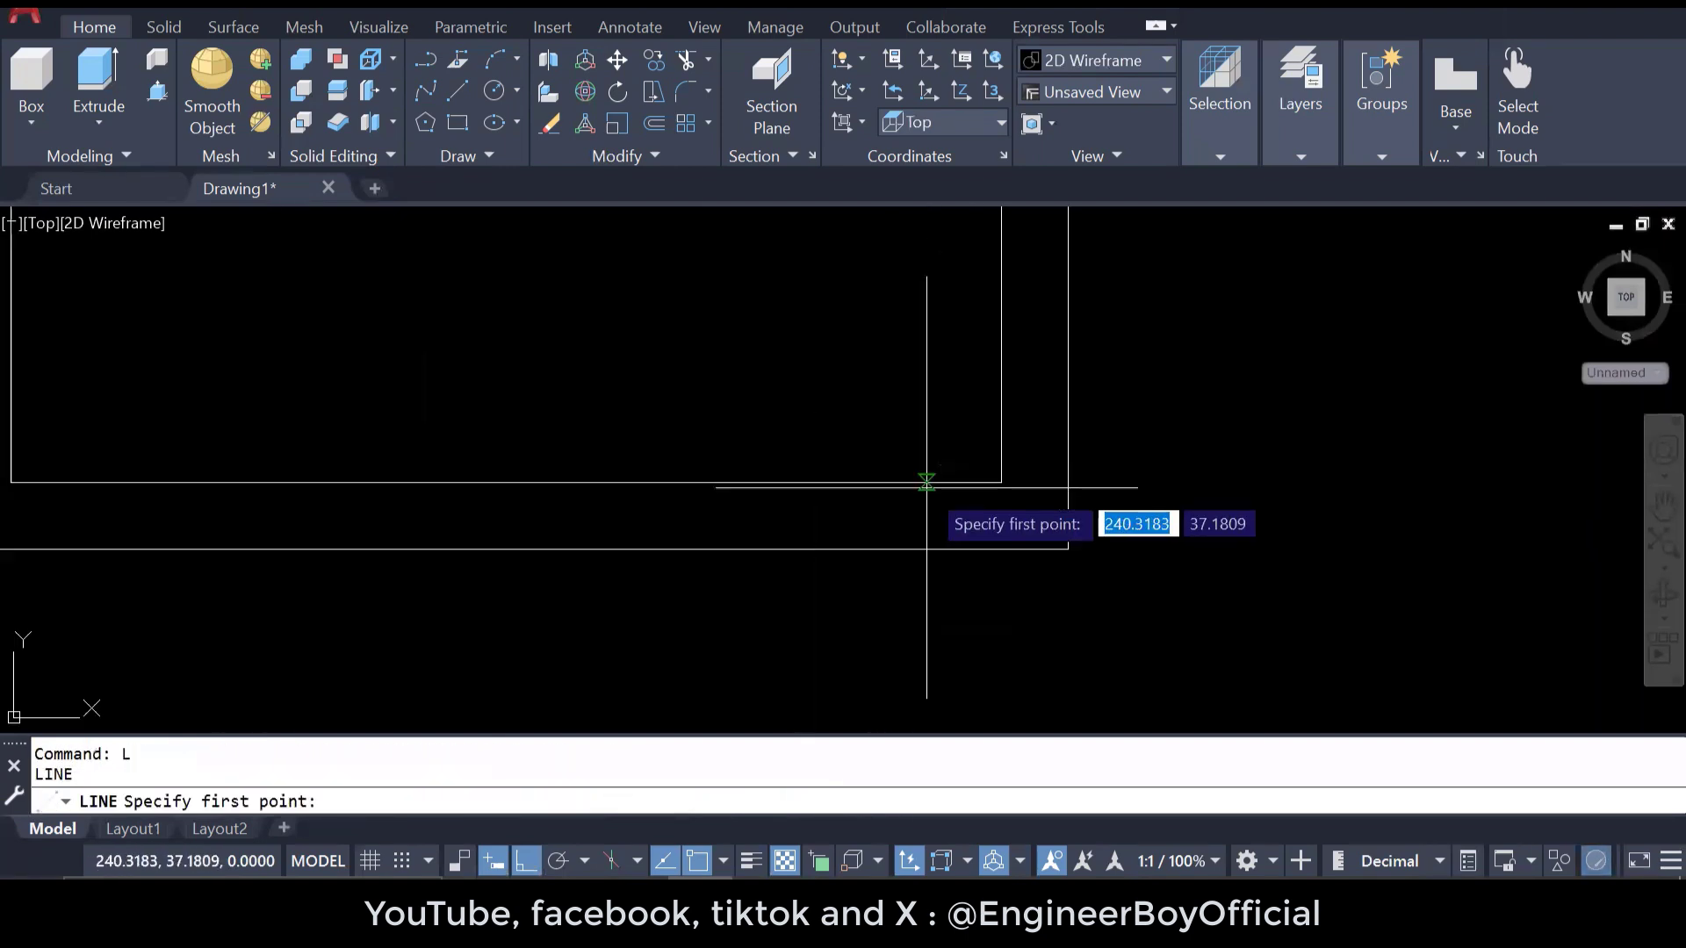
pyautogui.click(964, 483)
pyautogui.click(963, 546)
pyautogui.press('Return')
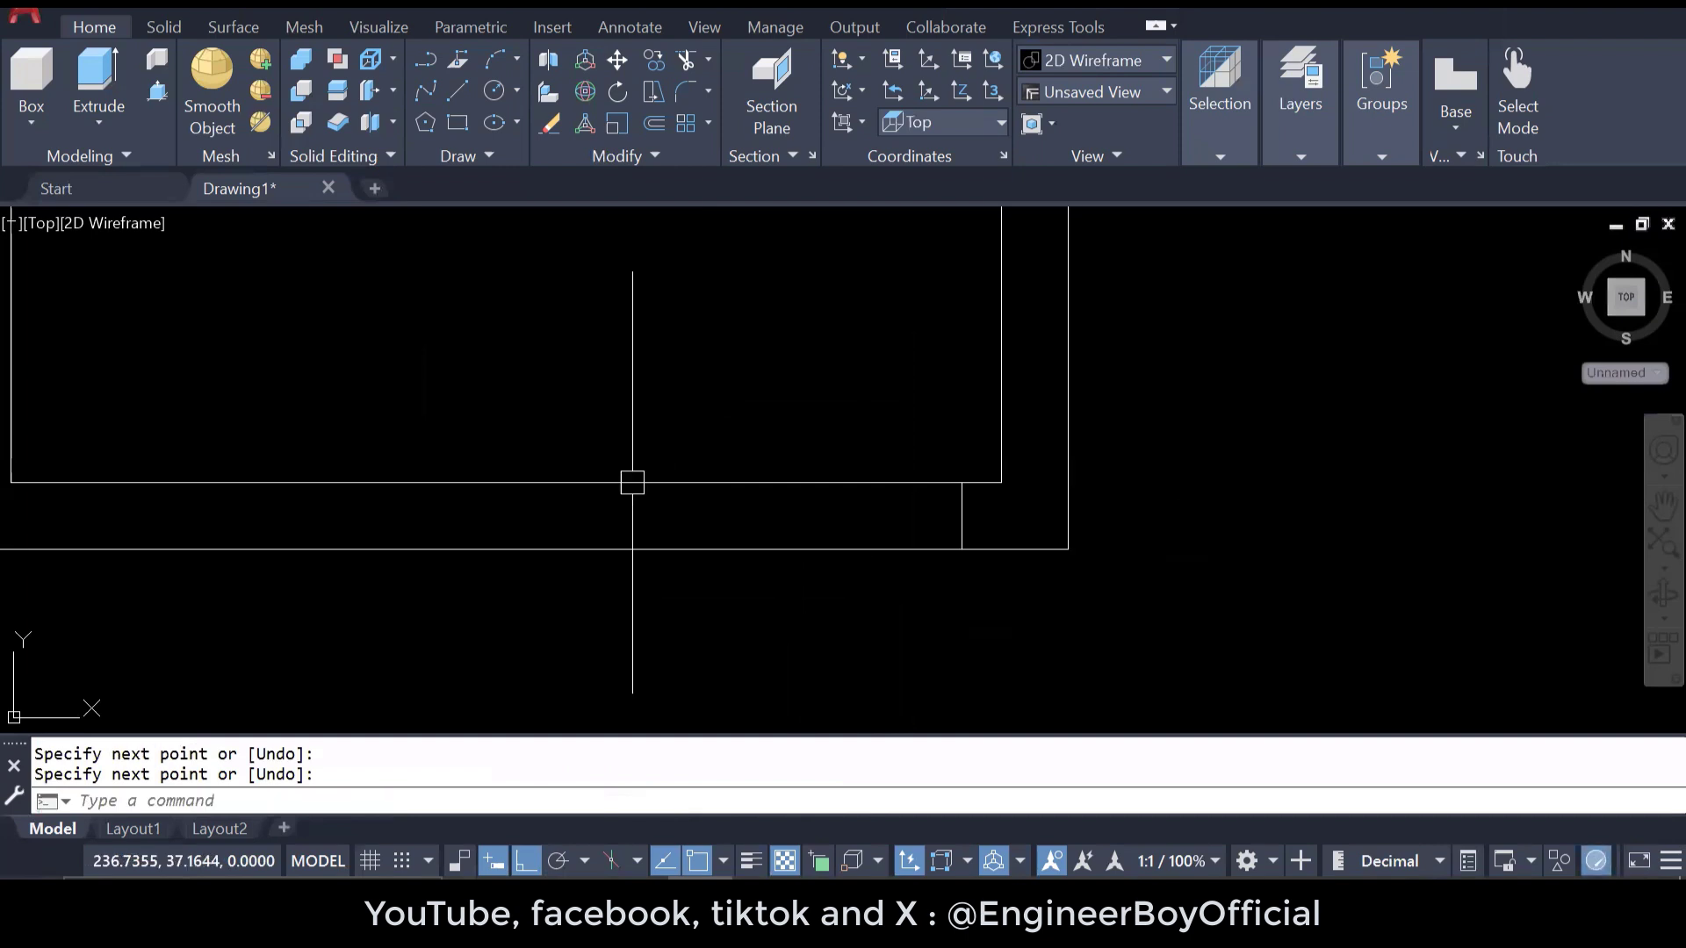
pyautogui.press('Return')
pyautogui.click(689, 482)
pyautogui.click(692, 551)
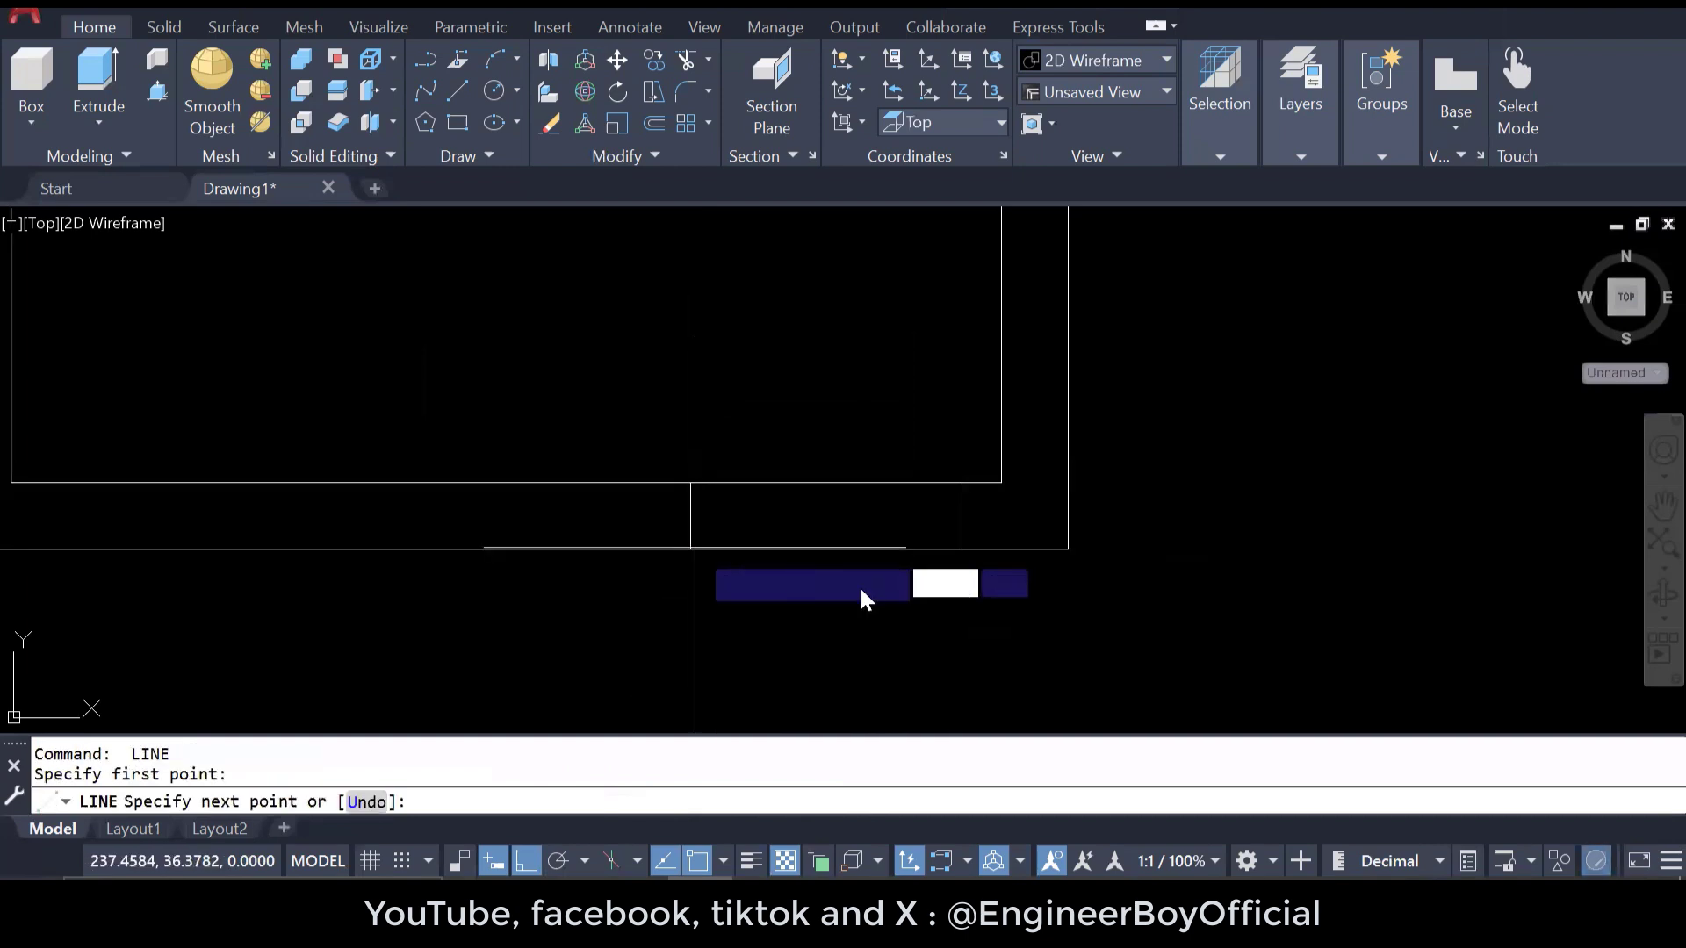
pyautogui.press('Return')
# - Draw two more lines across the lower wall to mark a wider second opening toward its left end
pyautogui.scroll(-2, 865, 591)
pyautogui.press('Return')
pyautogui.click(686, 522)
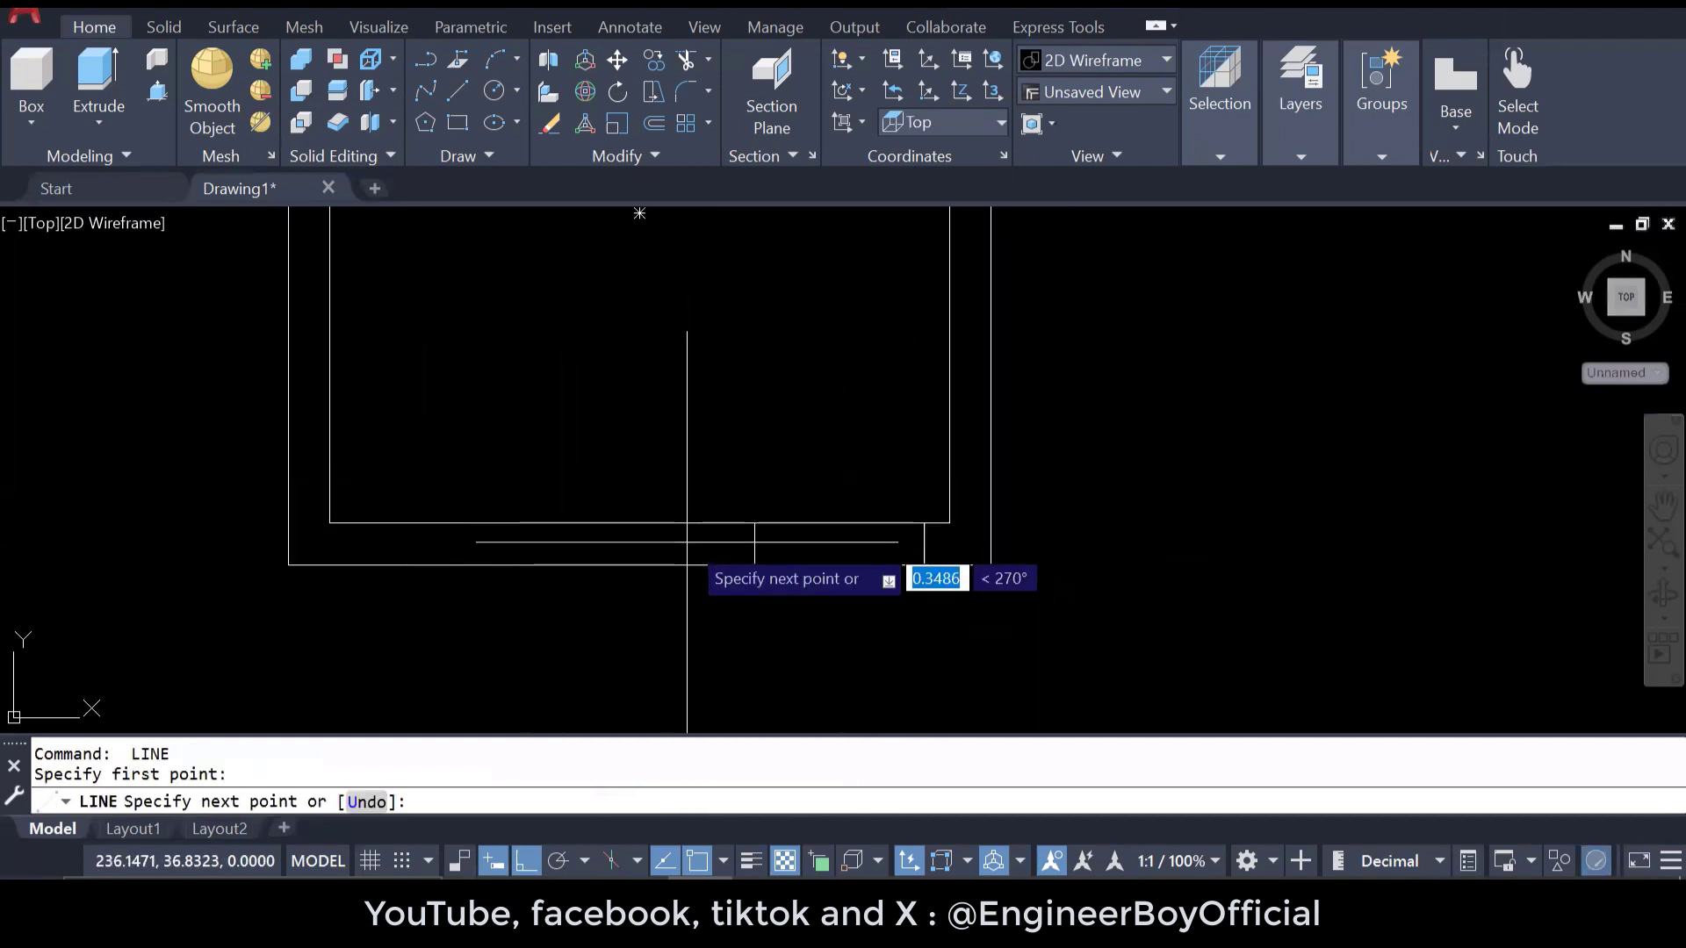
pyautogui.click(687, 564)
pyautogui.press('Return')
pyautogui.press('Return')
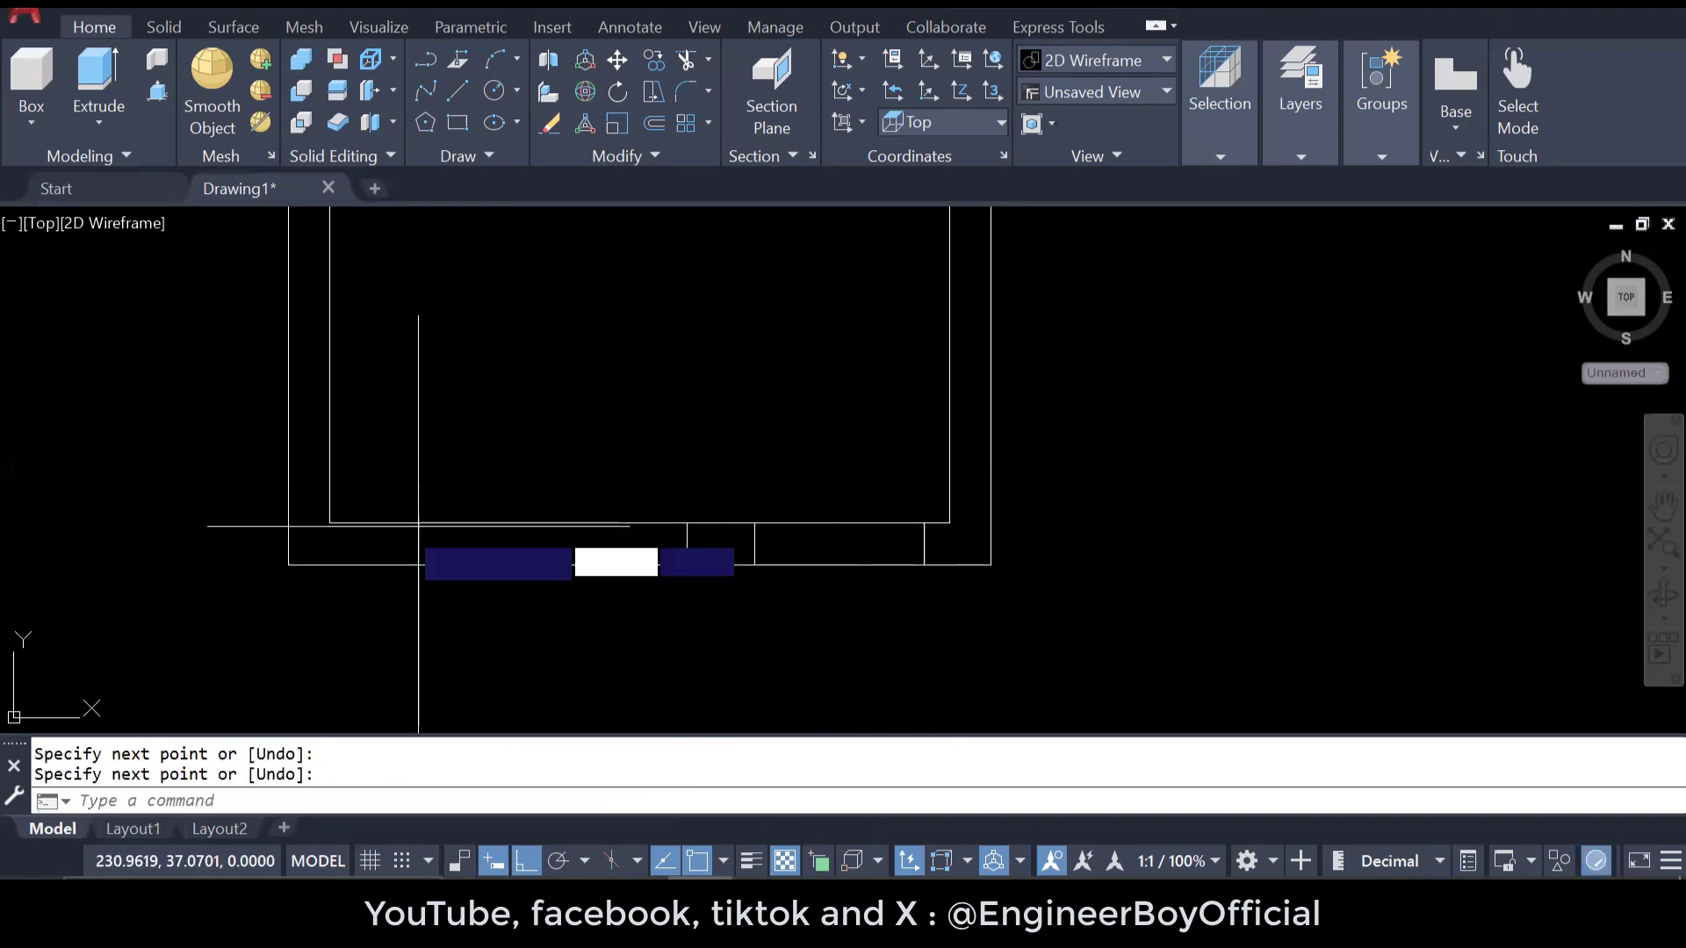
pyautogui.click(394, 522)
pyautogui.press('Escape')
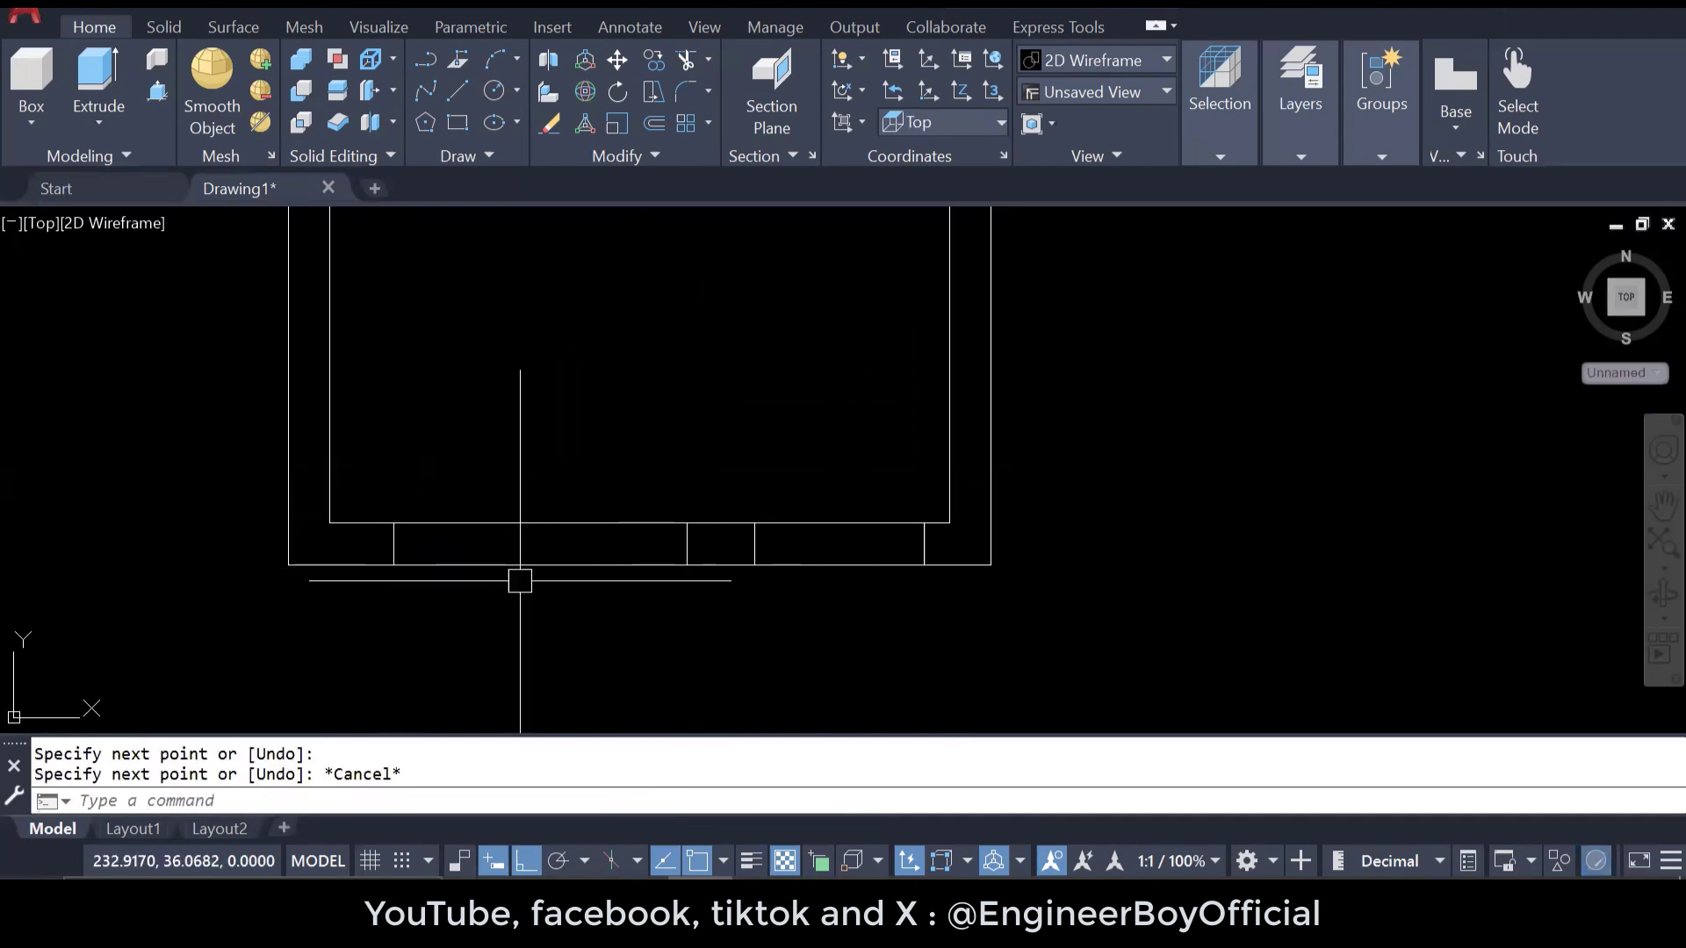
pyautogui.press('Escape')
pyautogui.press('Escape')
# - Draw two lines across the left wall near its middle to mark the sides of a third opening
pyautogui.scroll(-3, 587, 632)
pyautogui.press('Return')
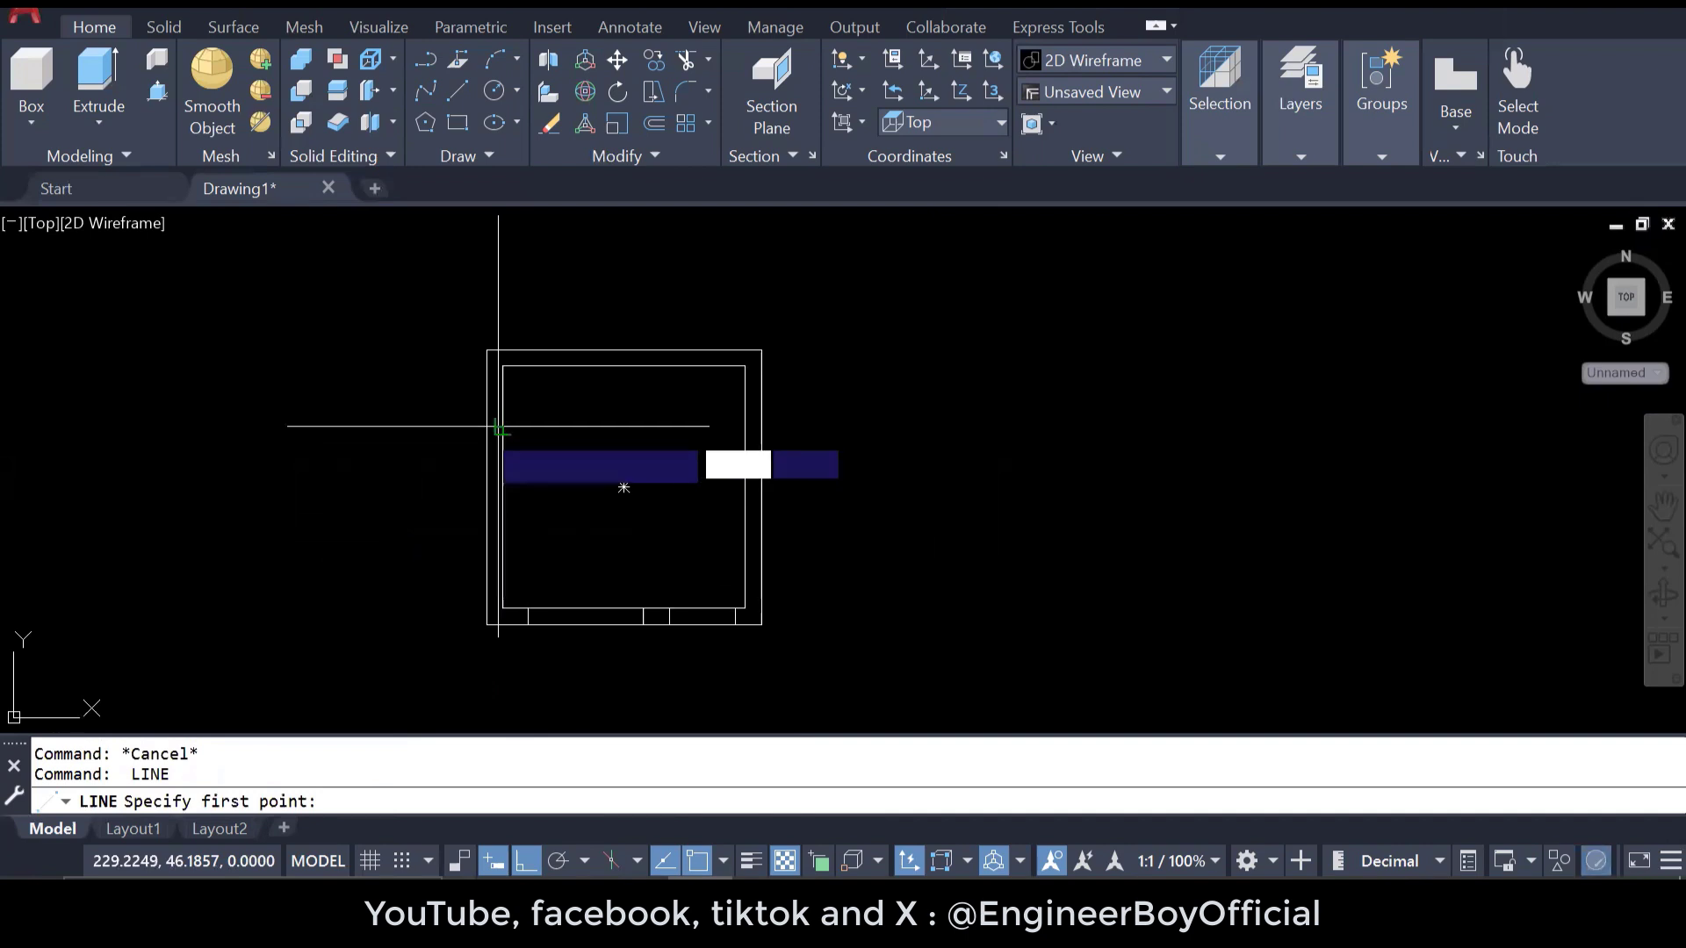
pyautogui.click(502, 430)
pyautogui.press('Escape')
pyautogui.scroll(2, 478, 428)
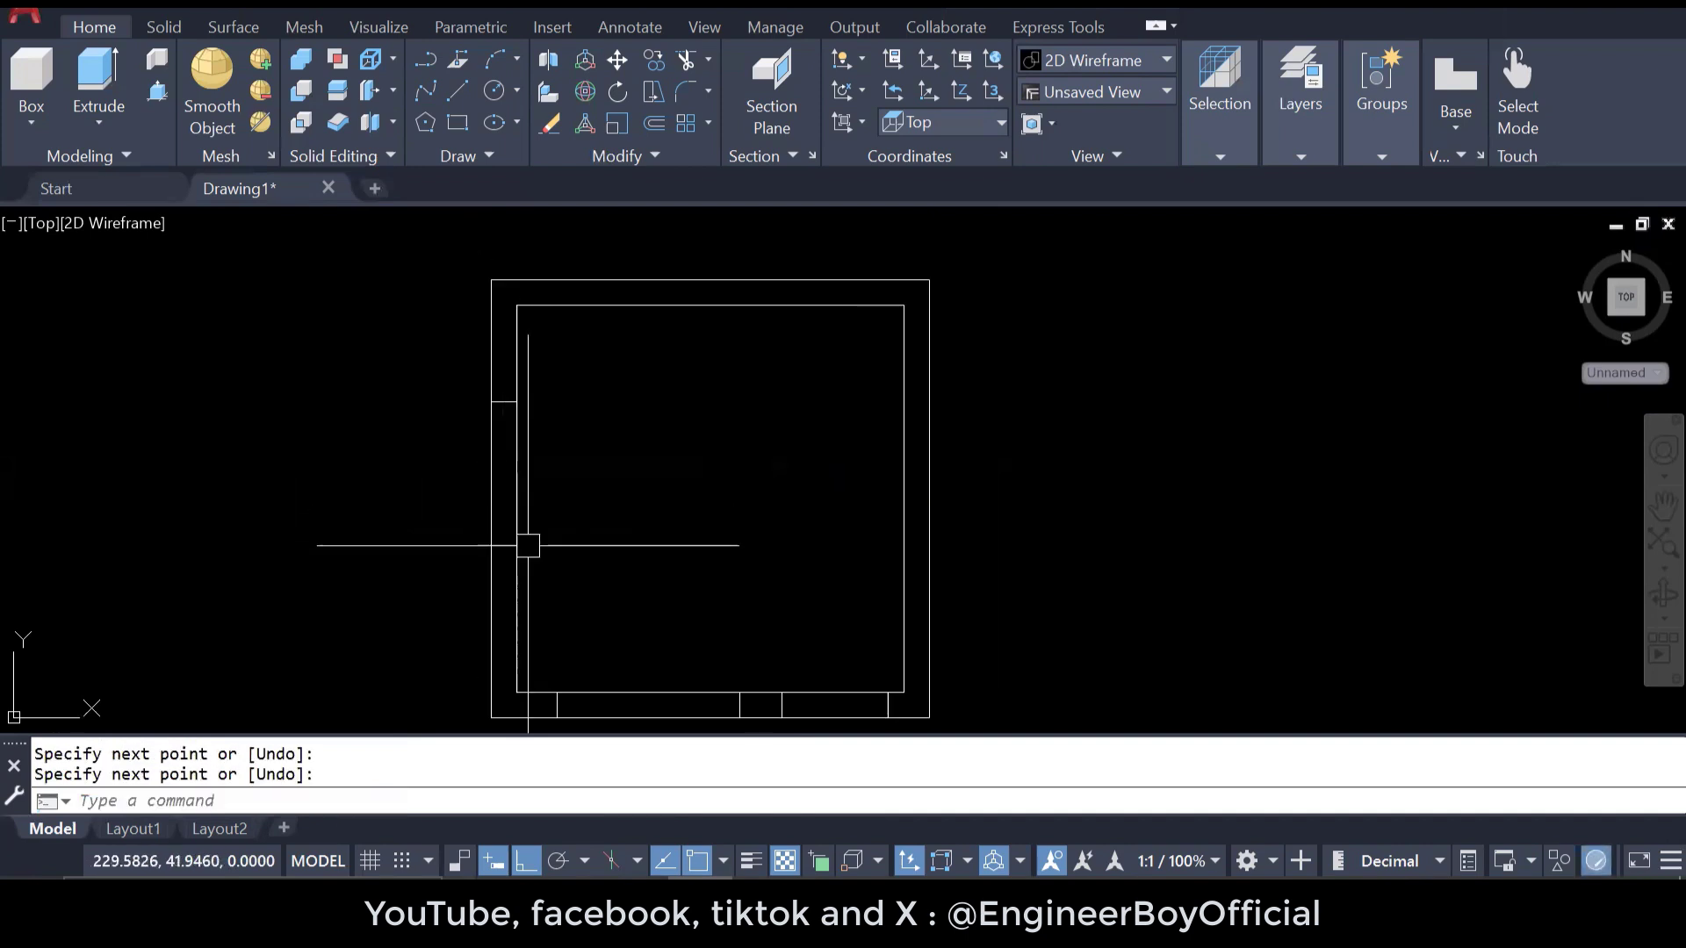
pyautogui.press('Return')
pyautogui.click(519, 571)
pyautogui.press('Escape')
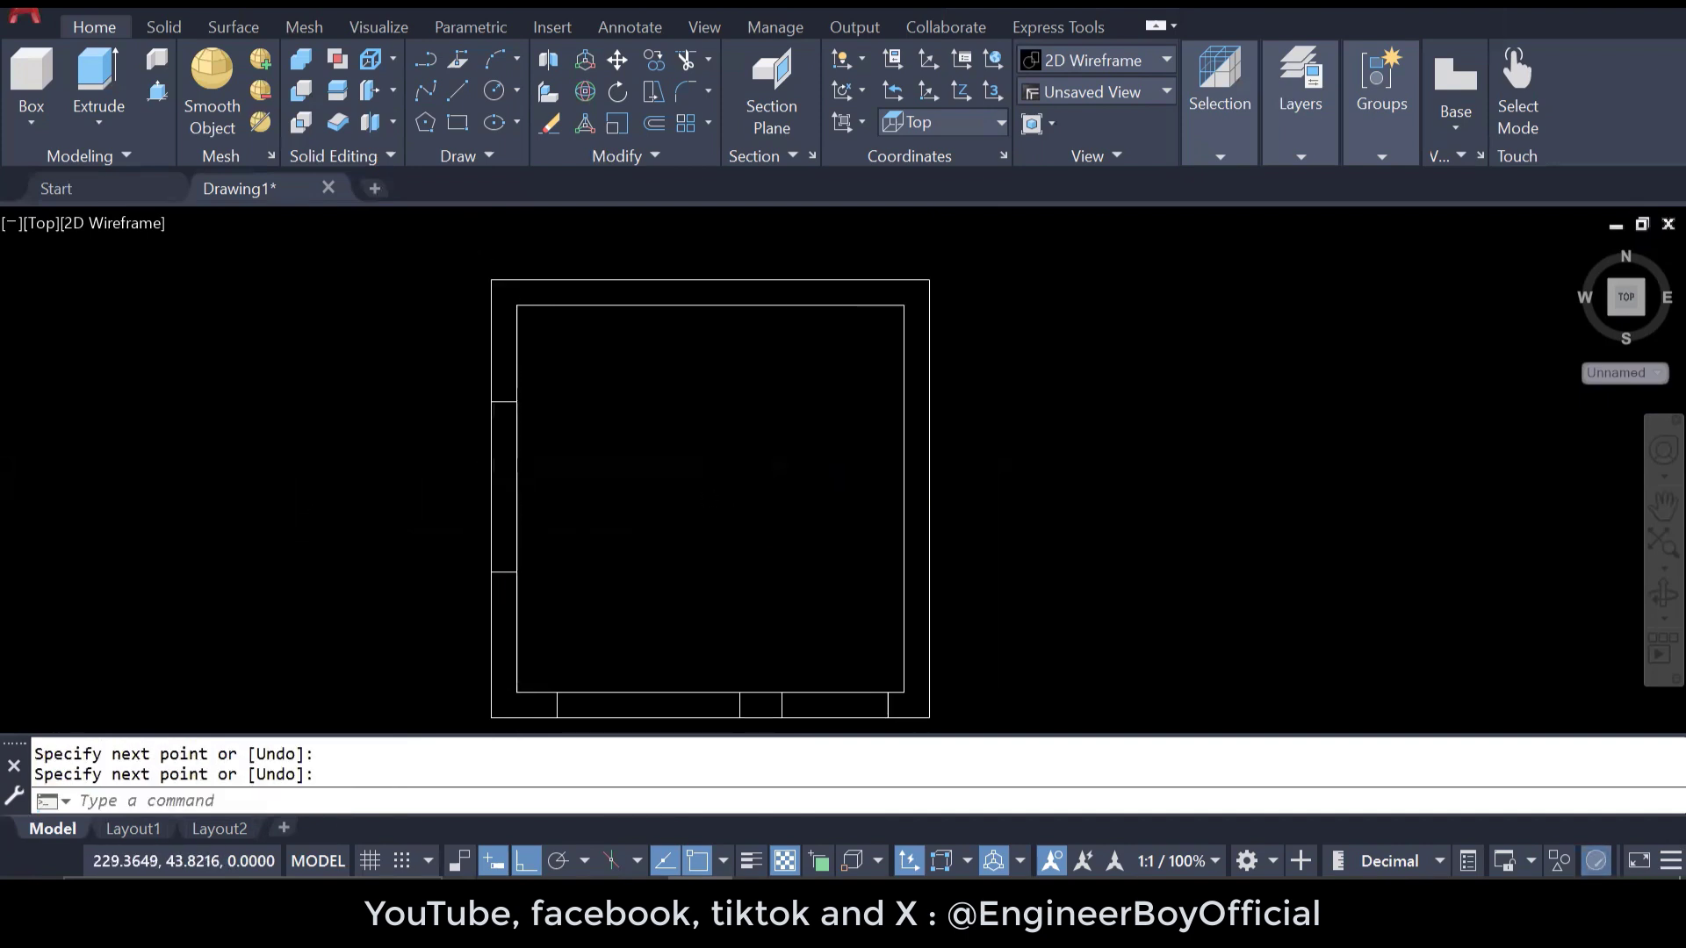
pyautogui.press('Escape')
pyautogui.press('Escape')
# - Trim the inner and outer lines of the lower wall between the marked sides to cut its two openings
pyautogui.scroll(-1, 689, 613)
pyautogui.scroll(3, 727, 631)
pyautogui.write('tr')
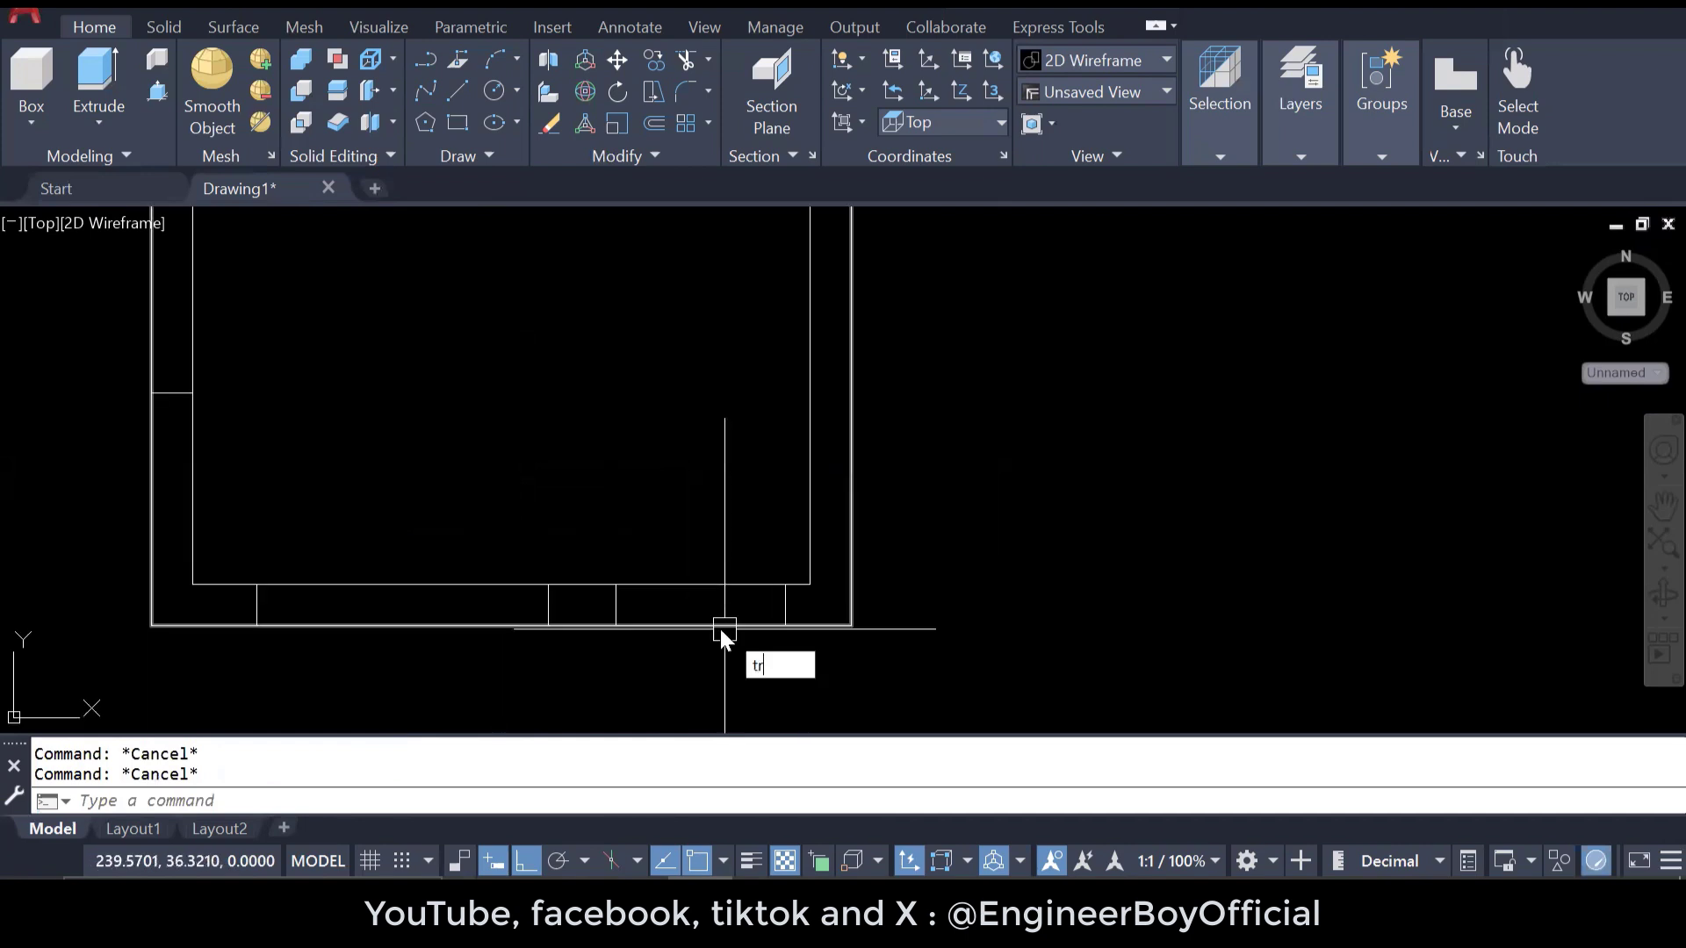
pyautogui.press('Return')
pyautogui.click(714, 657)
pyautogui.click(691, 552)
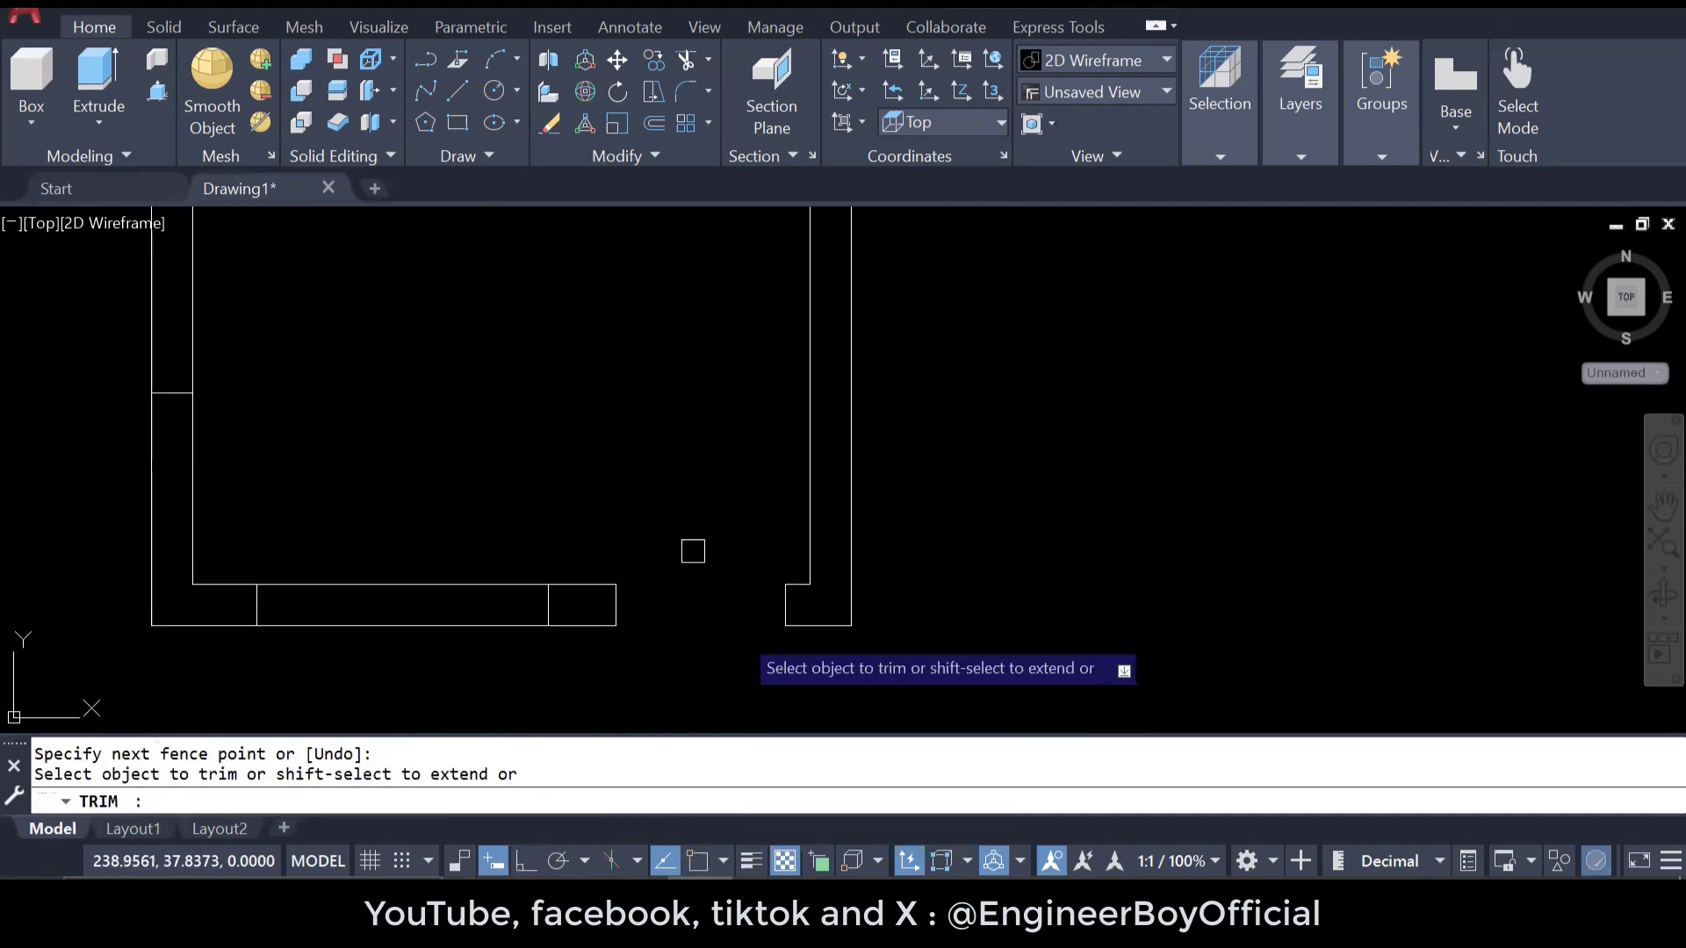
pyautogui.click(471, 654)
pyautogui.click(425, 552)
pyautogui.click(428, 552)
# - Trim both lines of the left wall between its marked sides to cut the third opening
pyautogui.scroll(-3, 557, 624)
pyautogui.scroll(2, 475, 547)
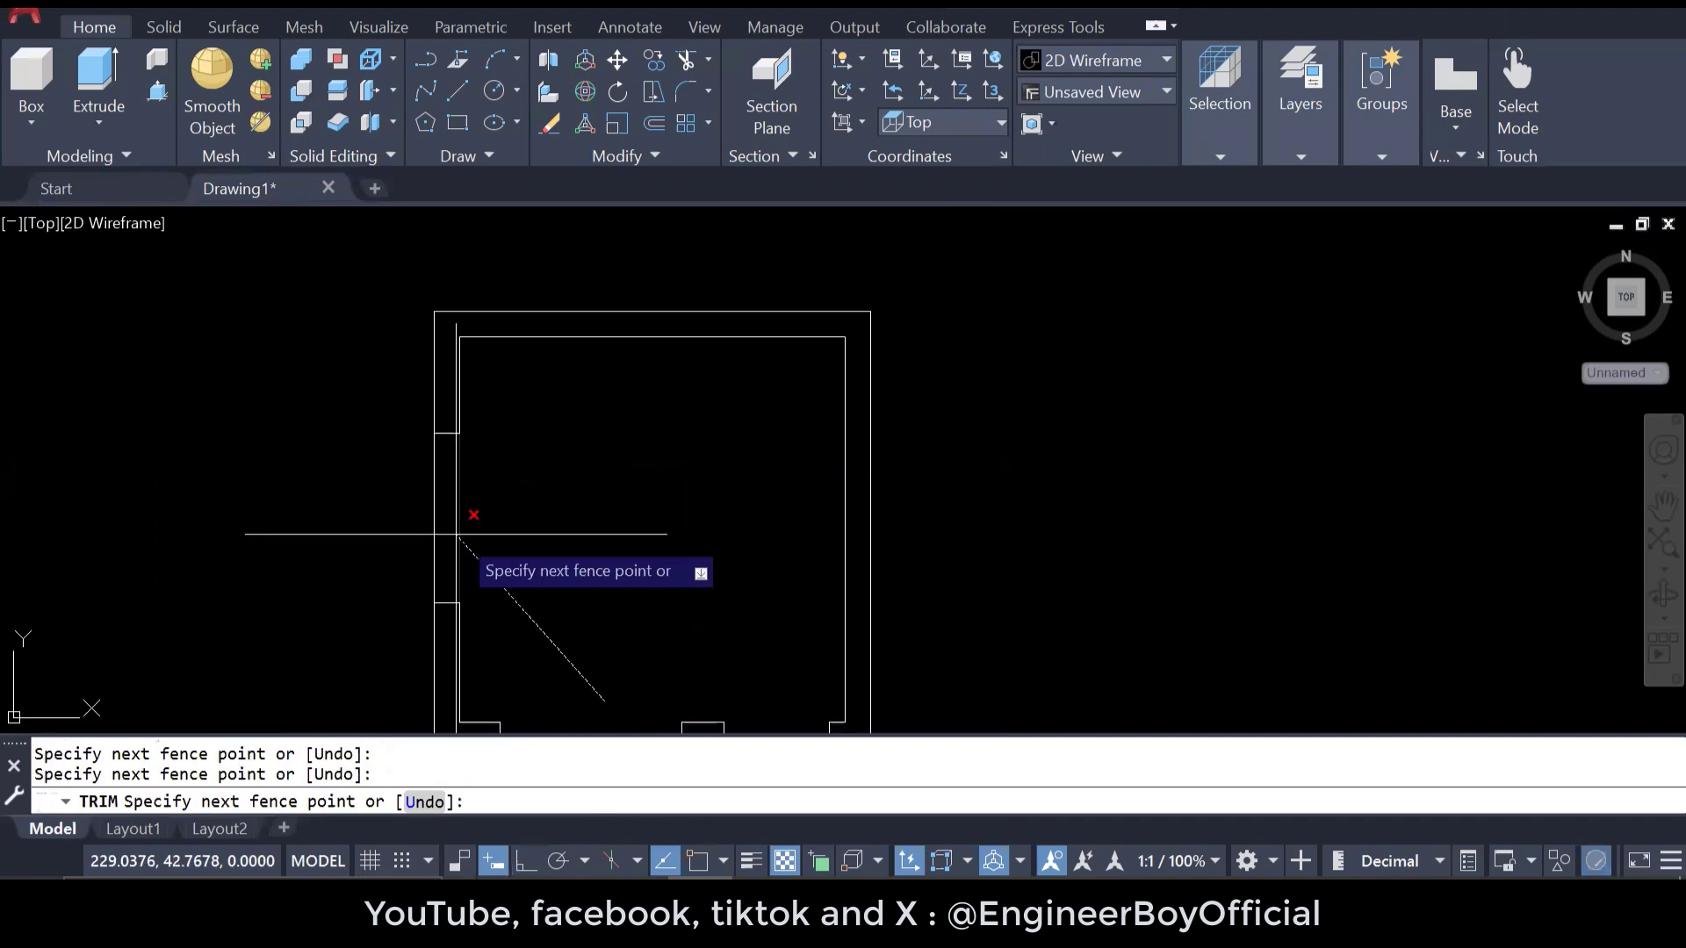
pyautogui.click(527, 546)
pyautogui.click(518, 516)
pyautogui.press('Return')
pyautogui.press('Escape')
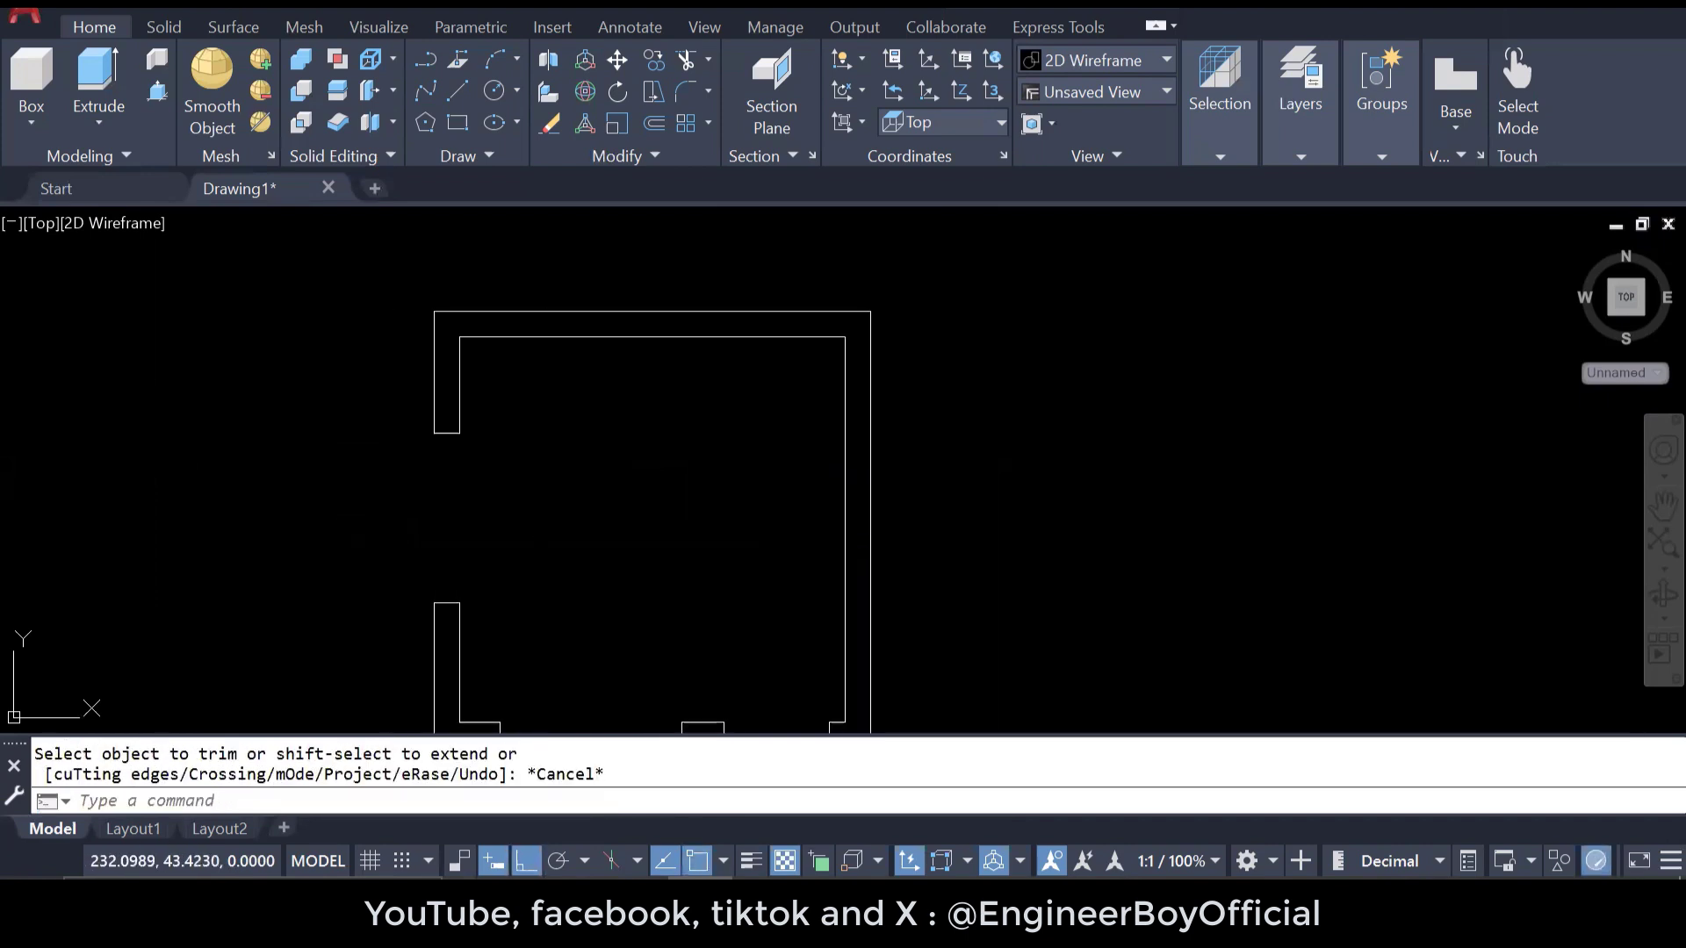
pyautogui.press('Escape')
pyautogui.press('Escape')
# - Create closed boundary polylines from all three wall segments with the BOUNDARY command by picking inside each one
pyautogui.scroll(-2, 569, 520)
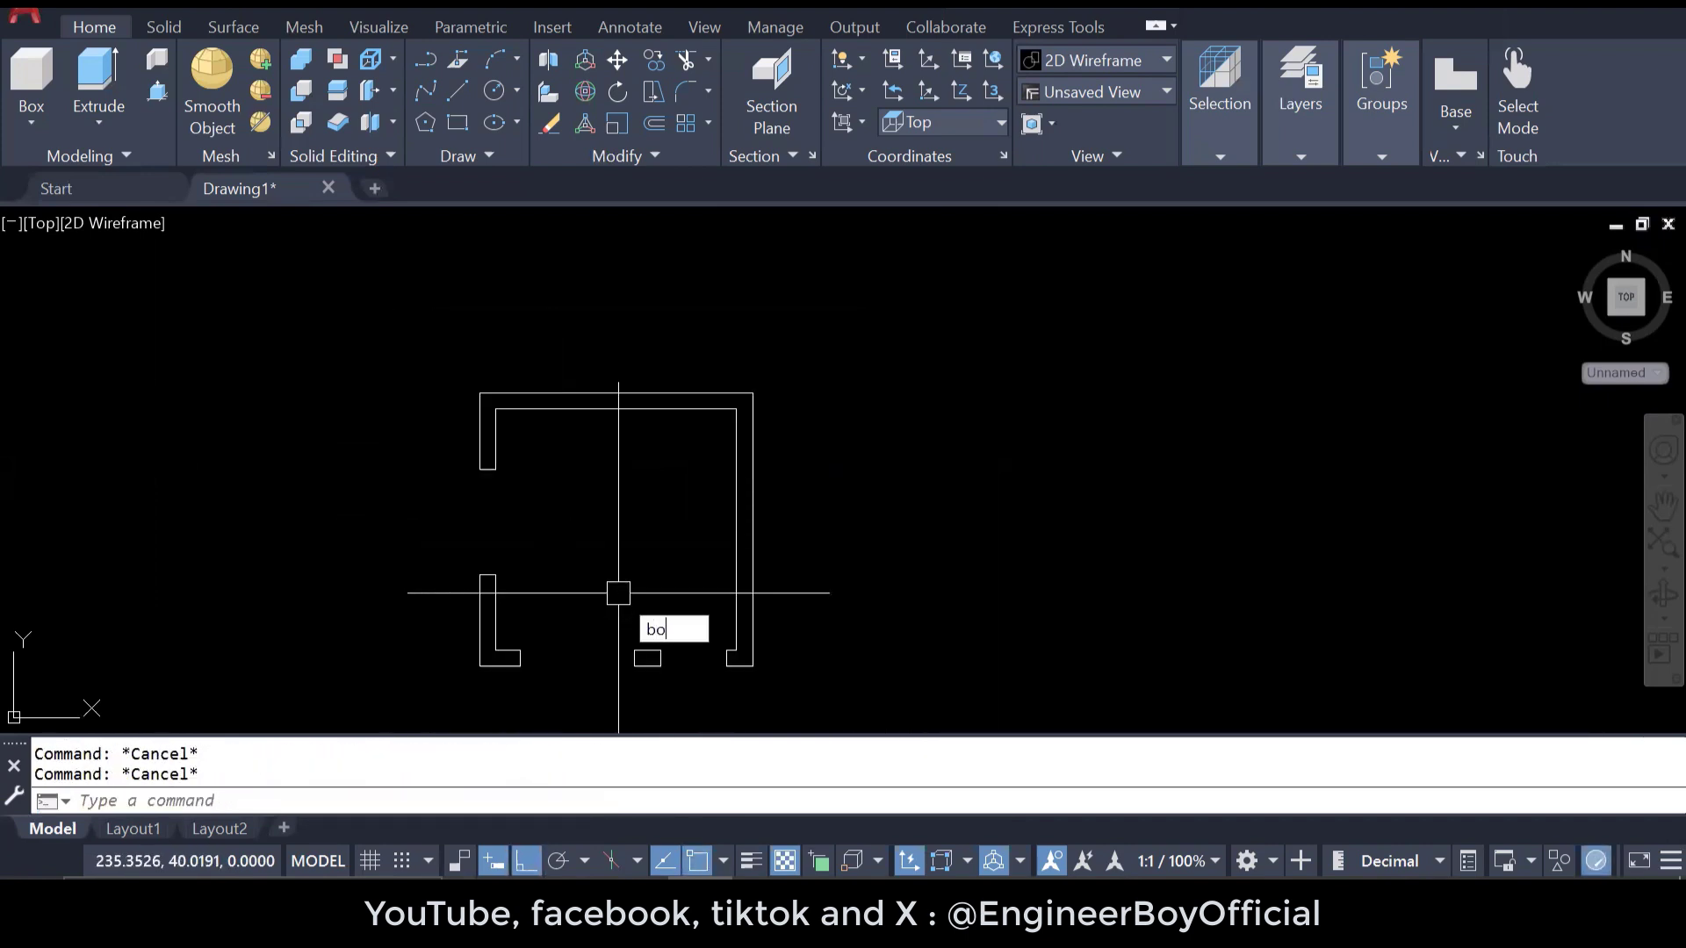
pyautogui.write('BO')
pyautogui.press('Return')
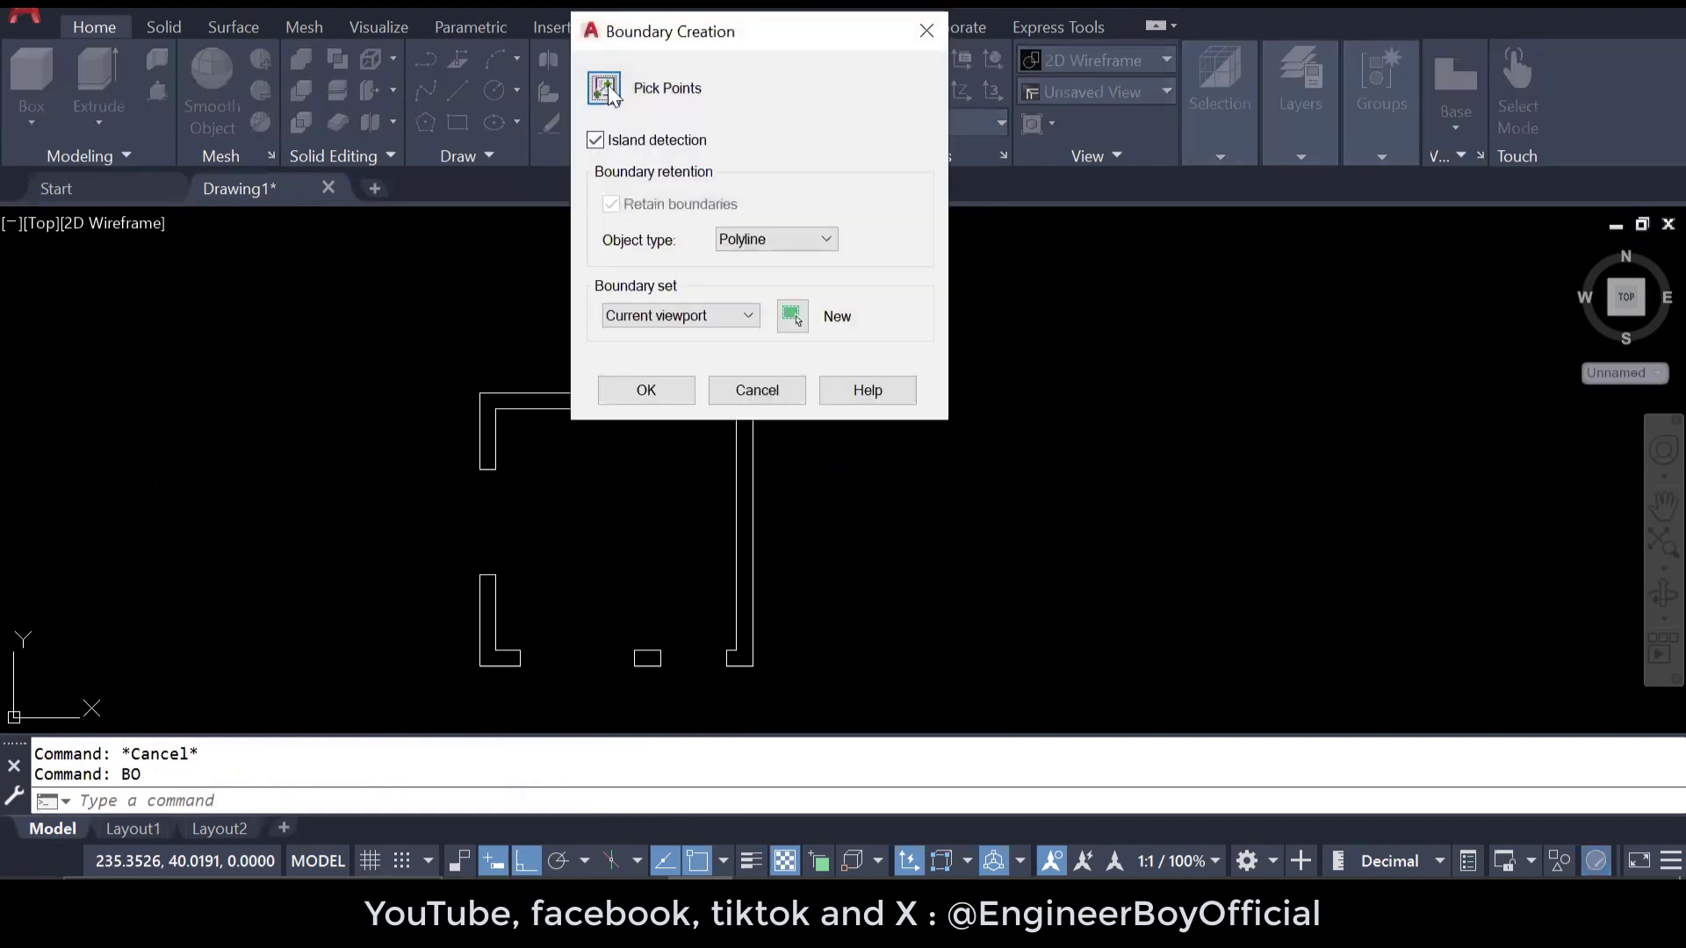
pyautogui.click(604, 88)
pyautogui.click(505, 597)
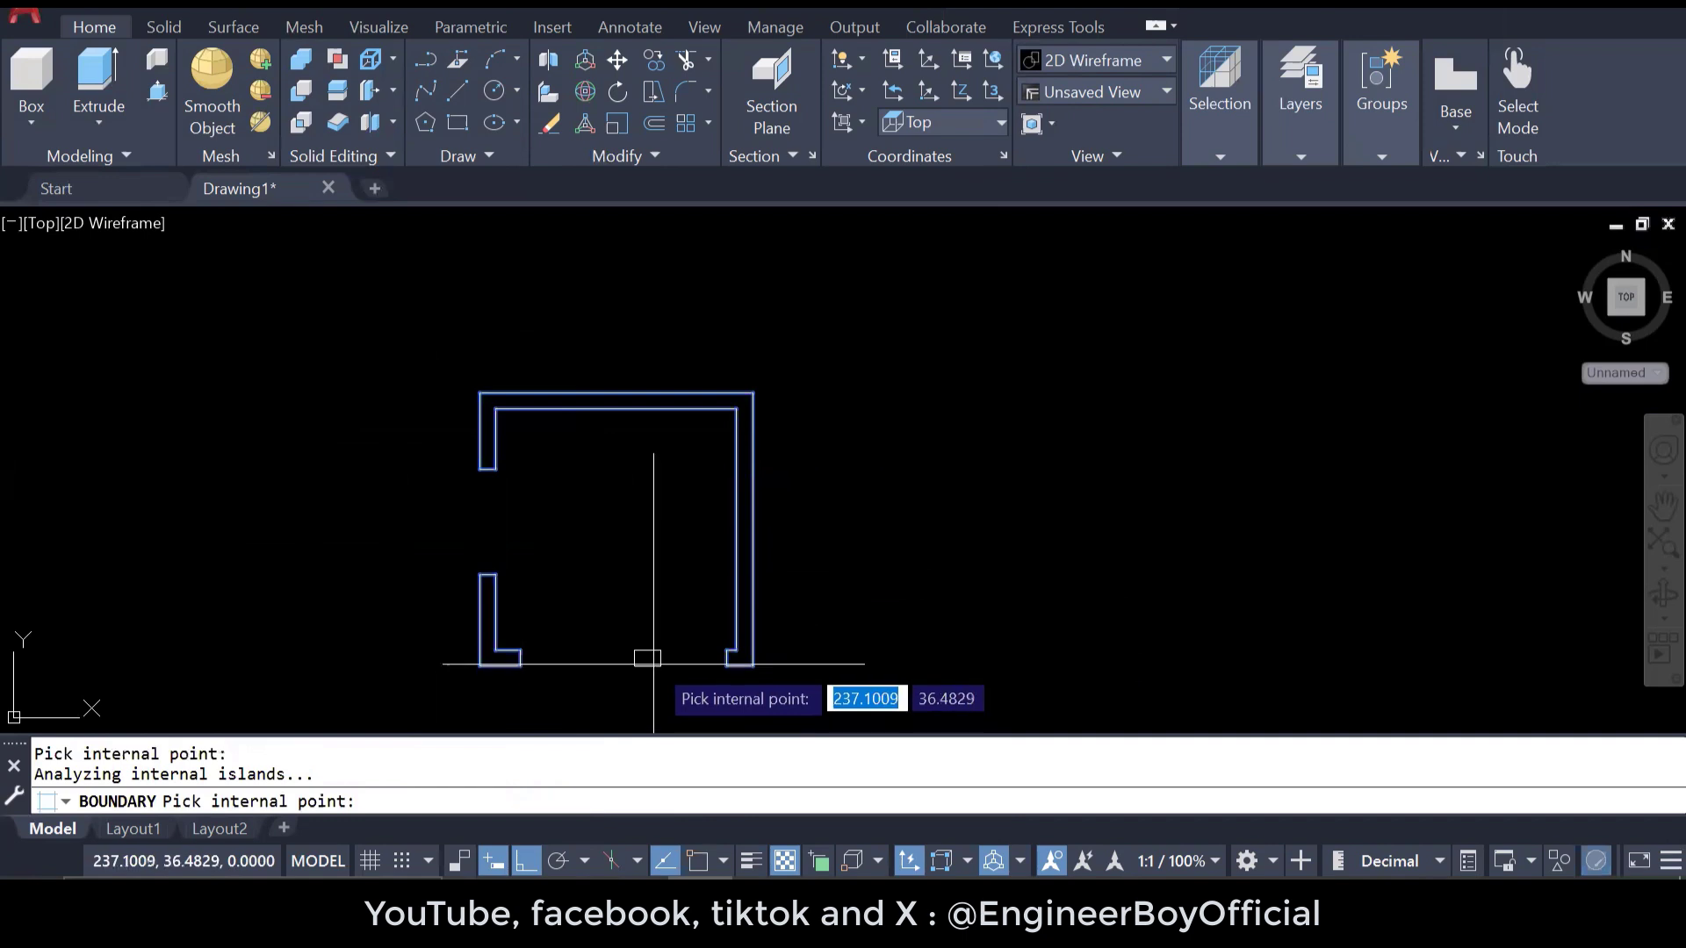
pyautogui.press('Return')
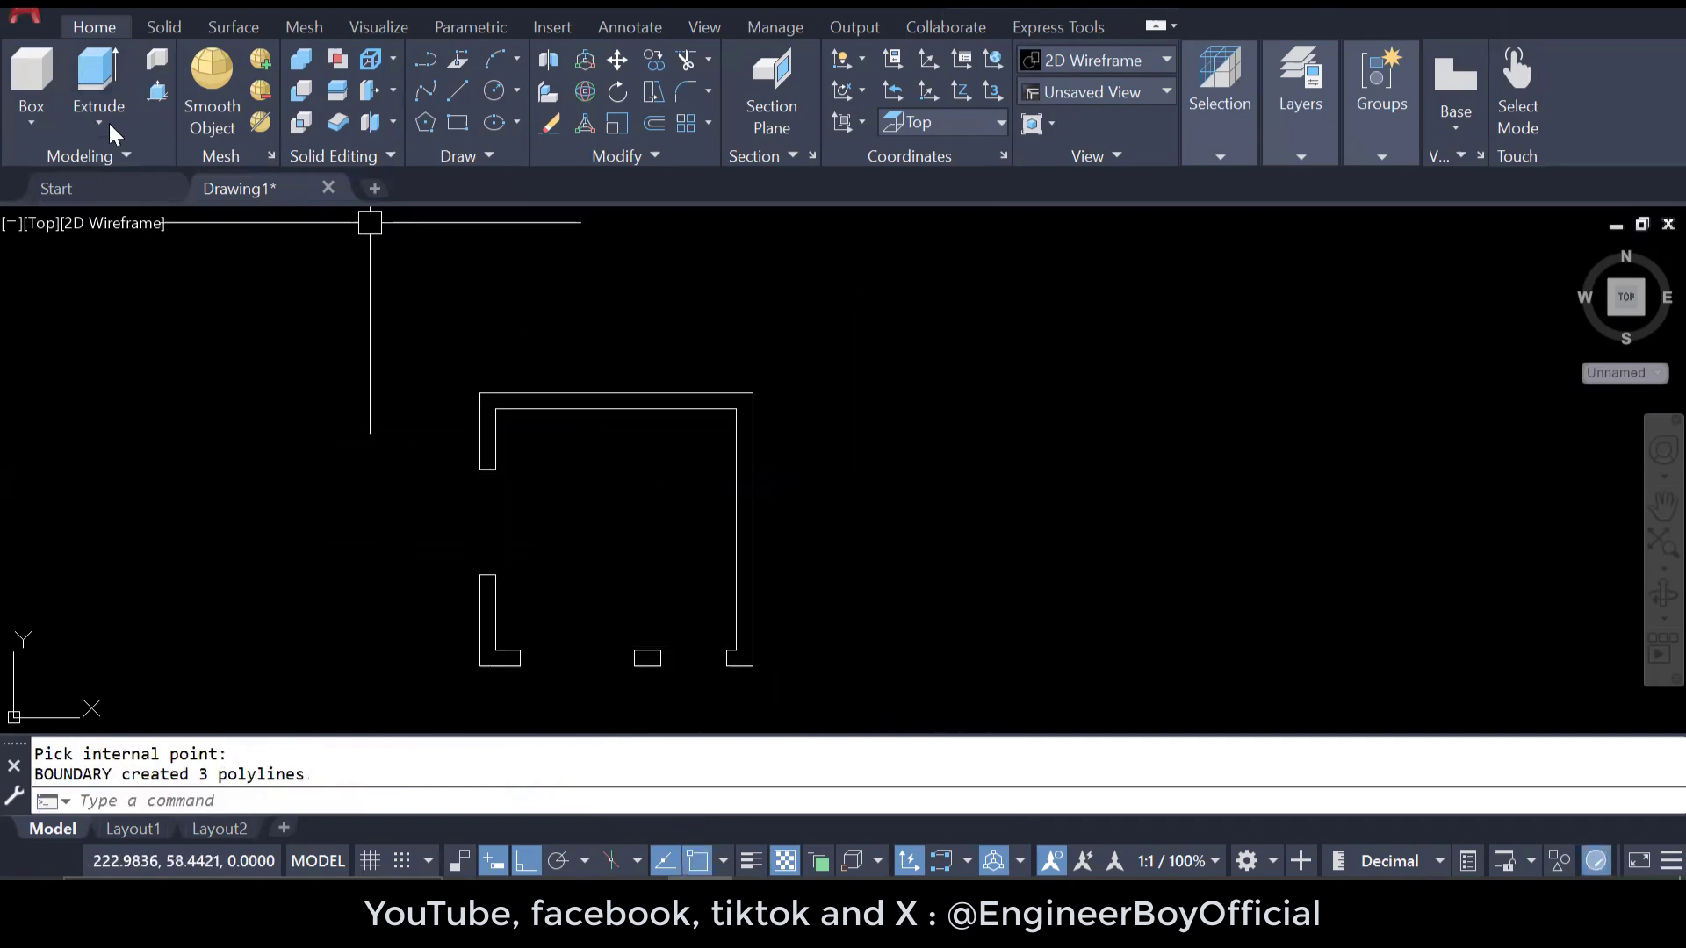
# - Switch the viewport from the top view to the SW Isometric view
pyautogui.click(40, 223)
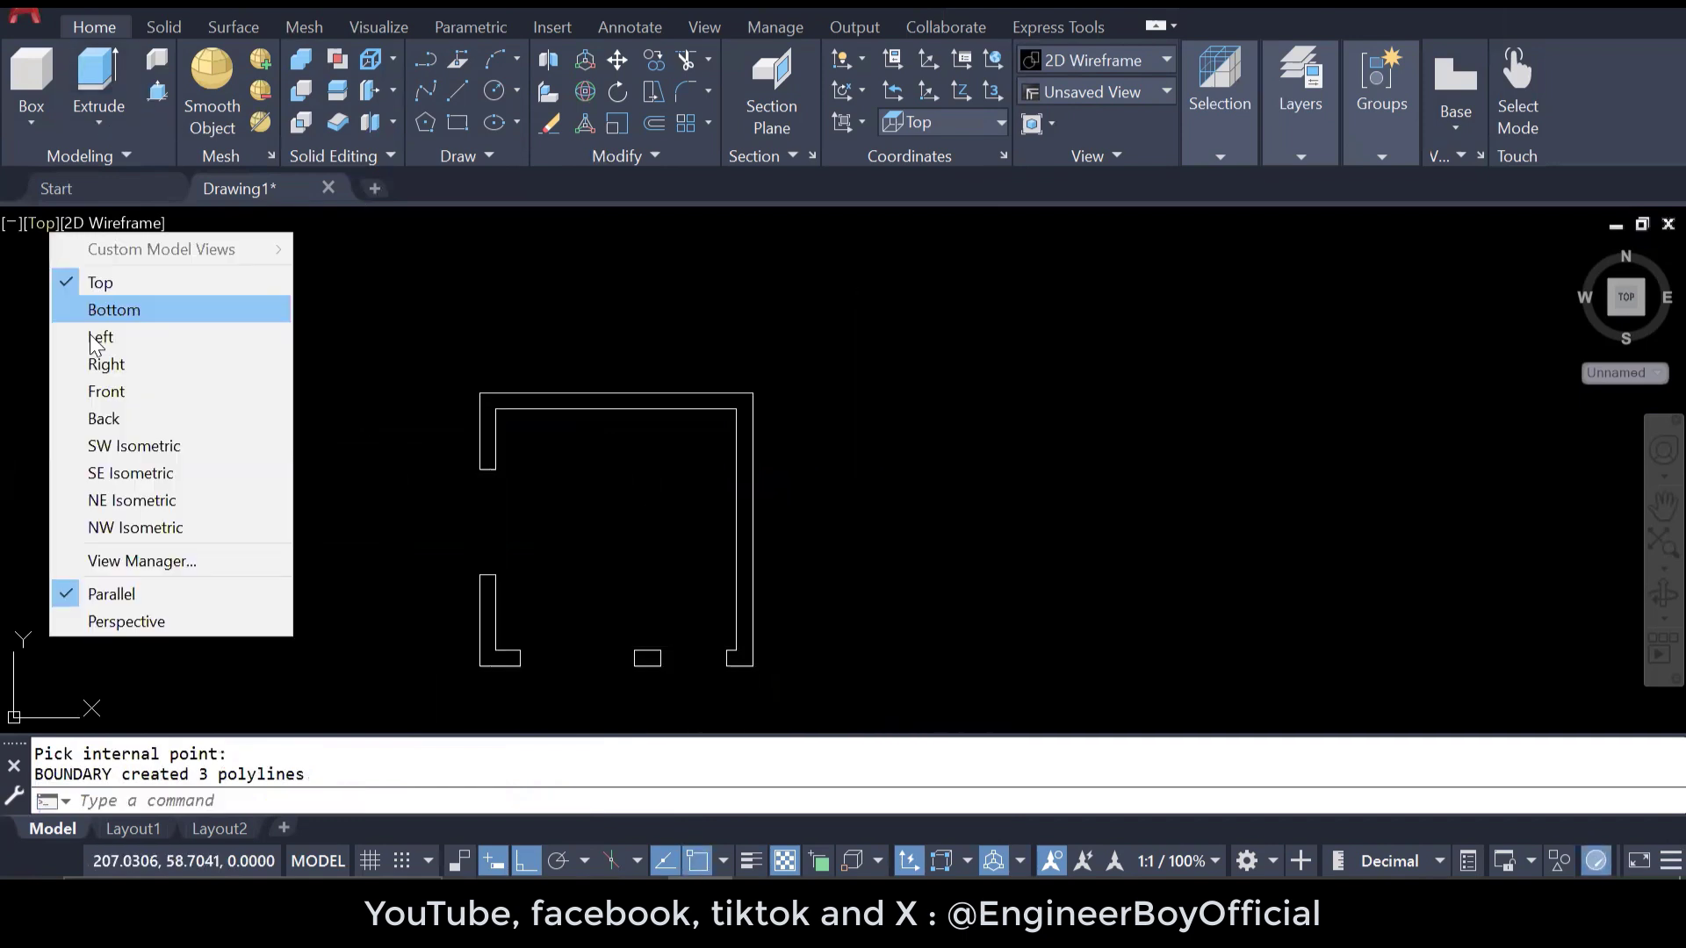
pyautogui.click(112, 442)
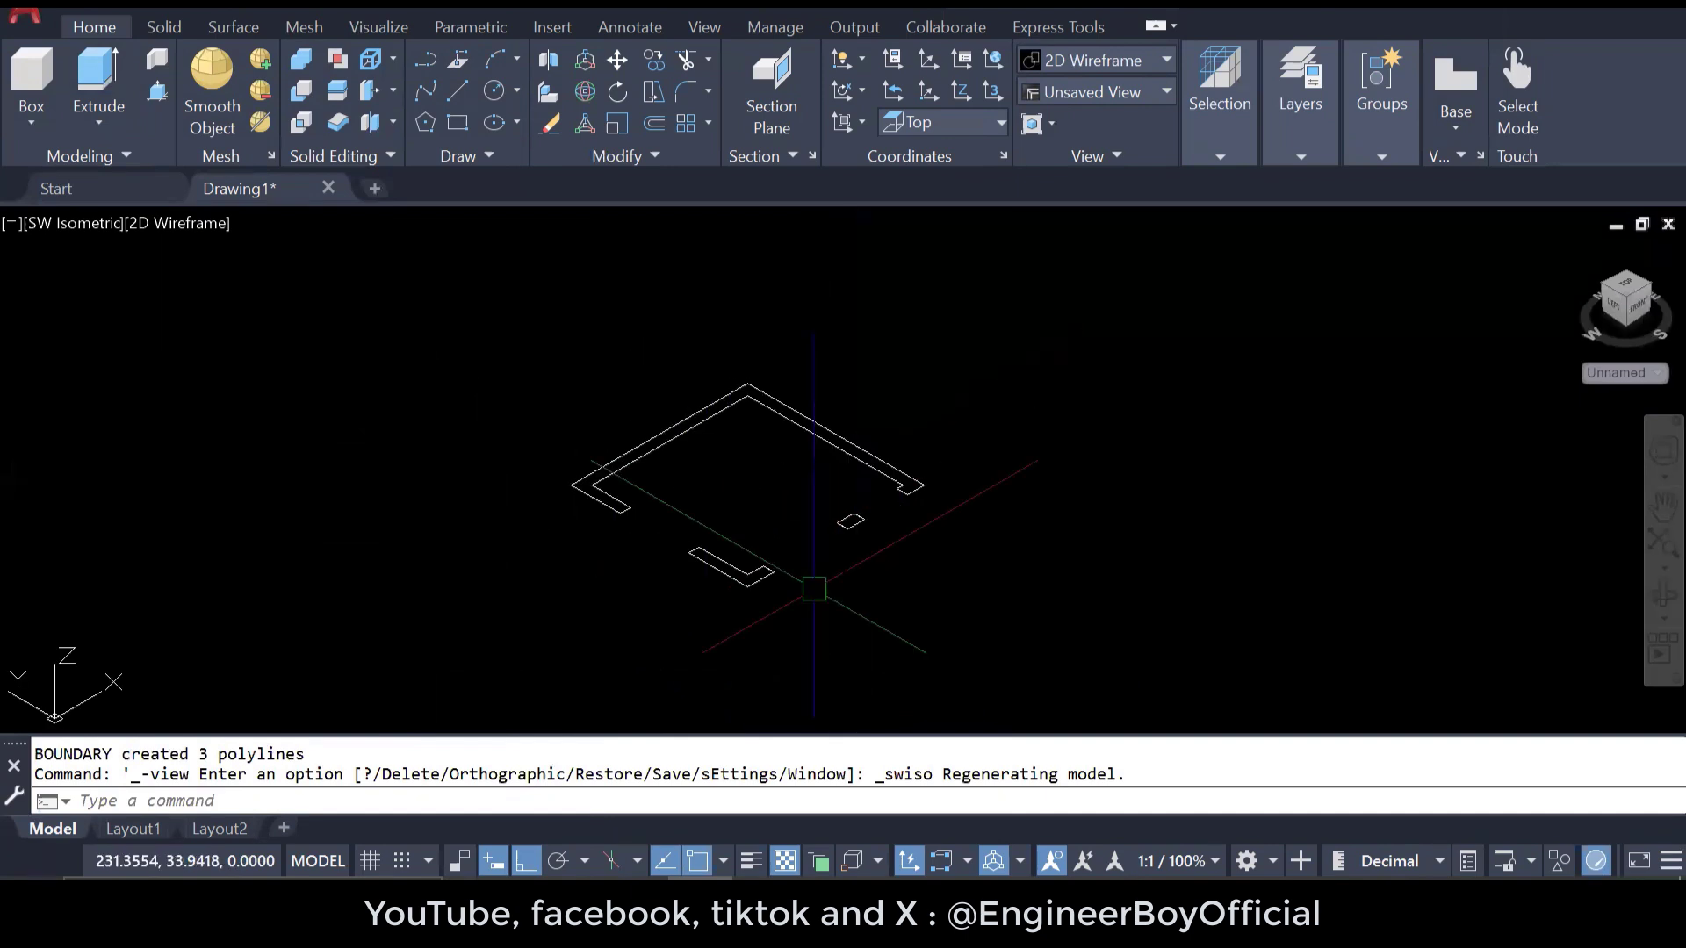
pyautogui.scroll(-3, 814, 588)
pyautogui.scroll(3, 801, 580)
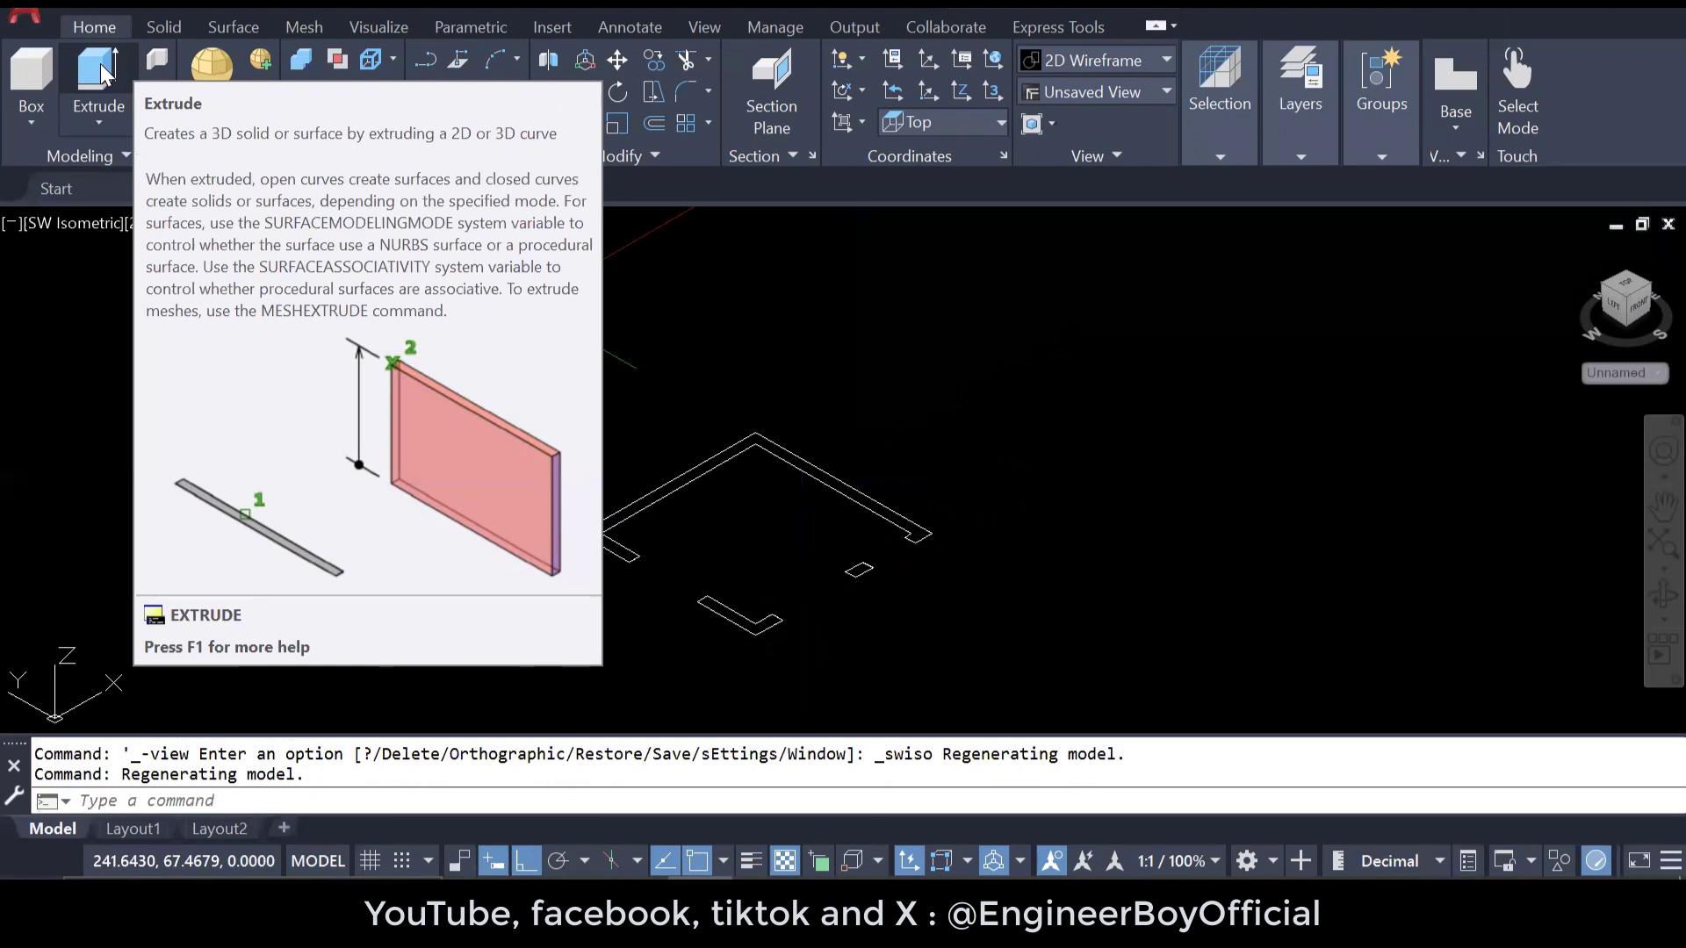
# - Extrude all three closed wall boundaries to a height of 11
pyautogui.click(99, 72)
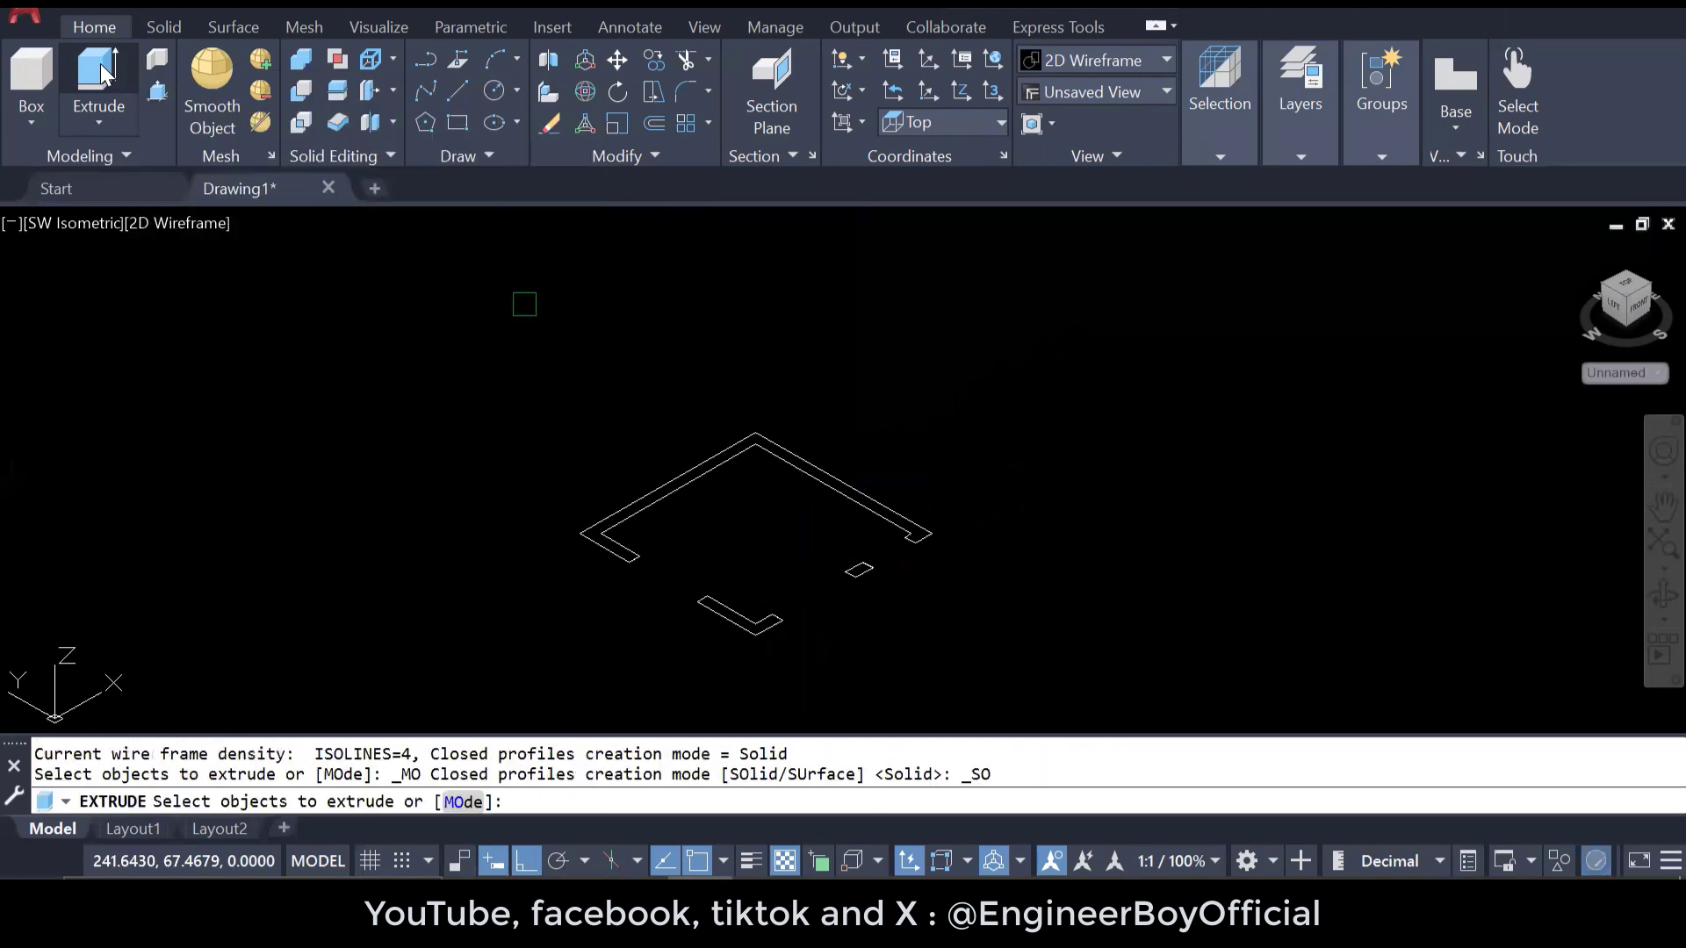
pyautogui.click(716, 477)
pyautogui.click(729, 615)
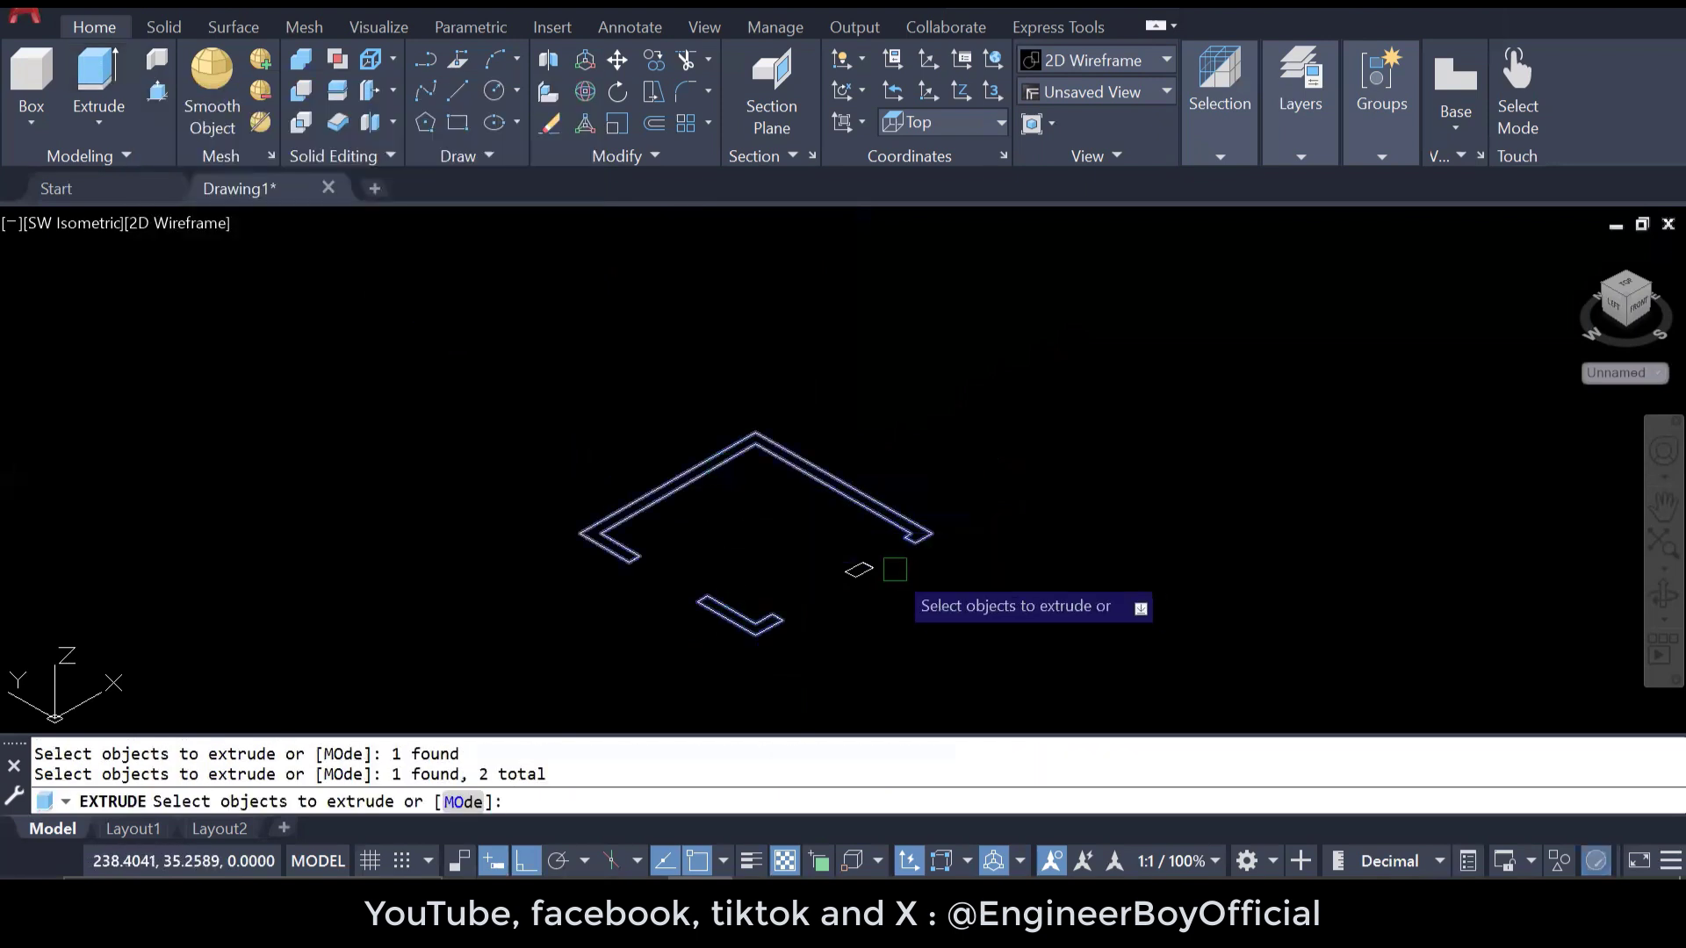
pyautogui.click(861, 570)
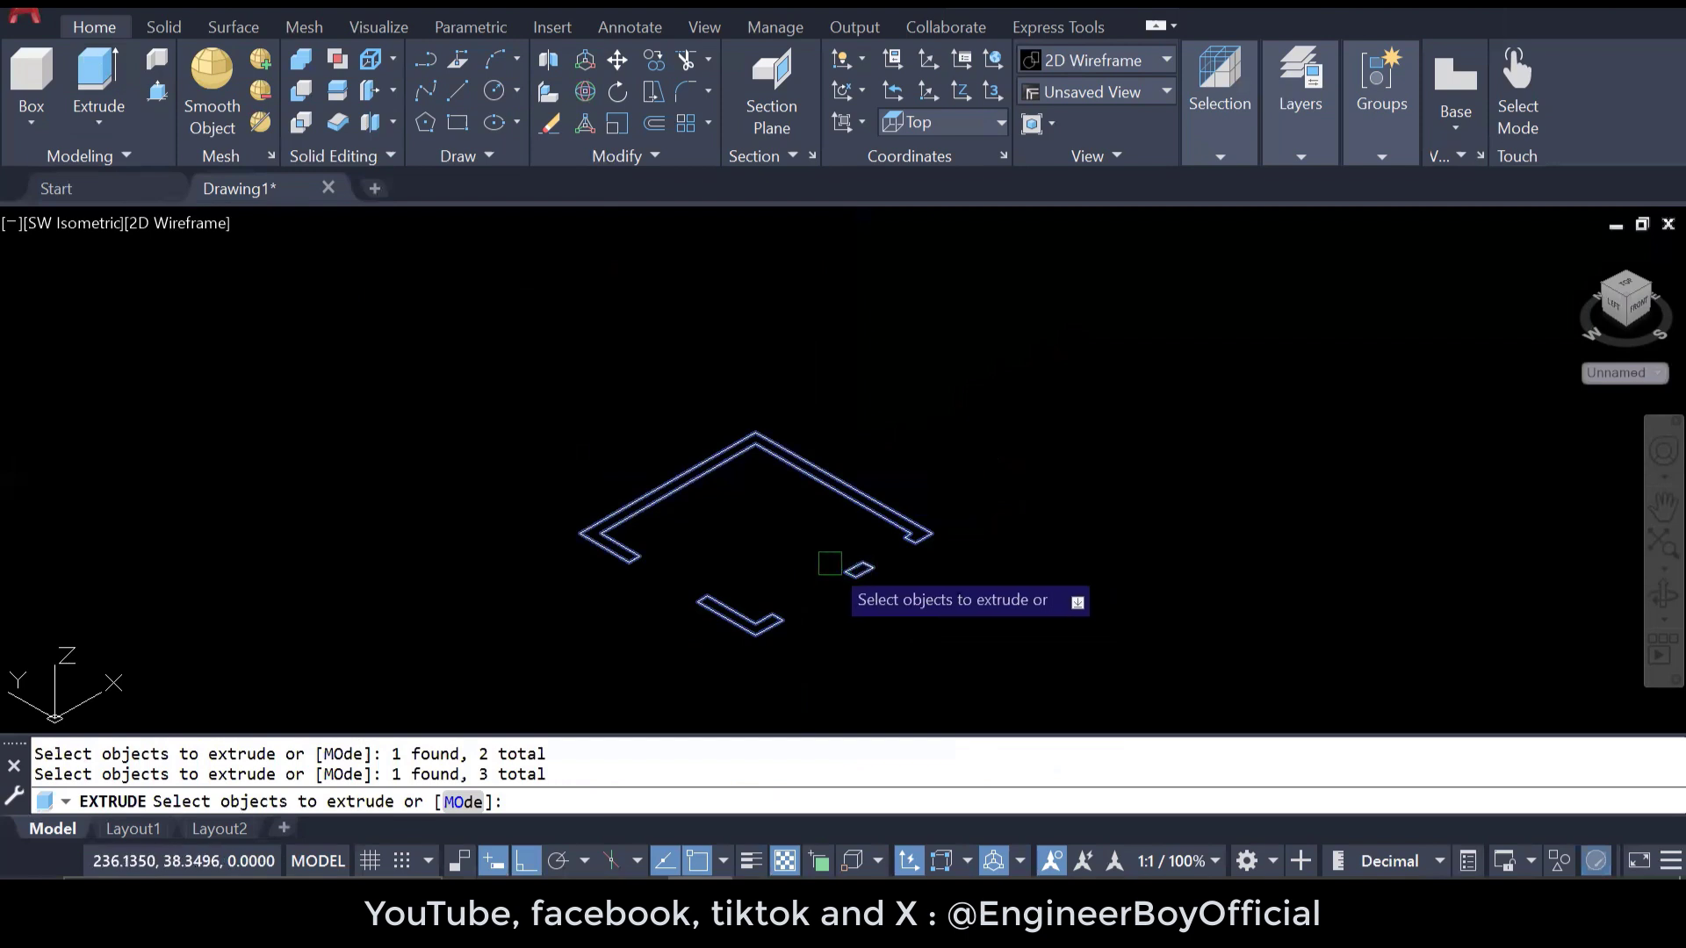
pyautogui.press('Return')
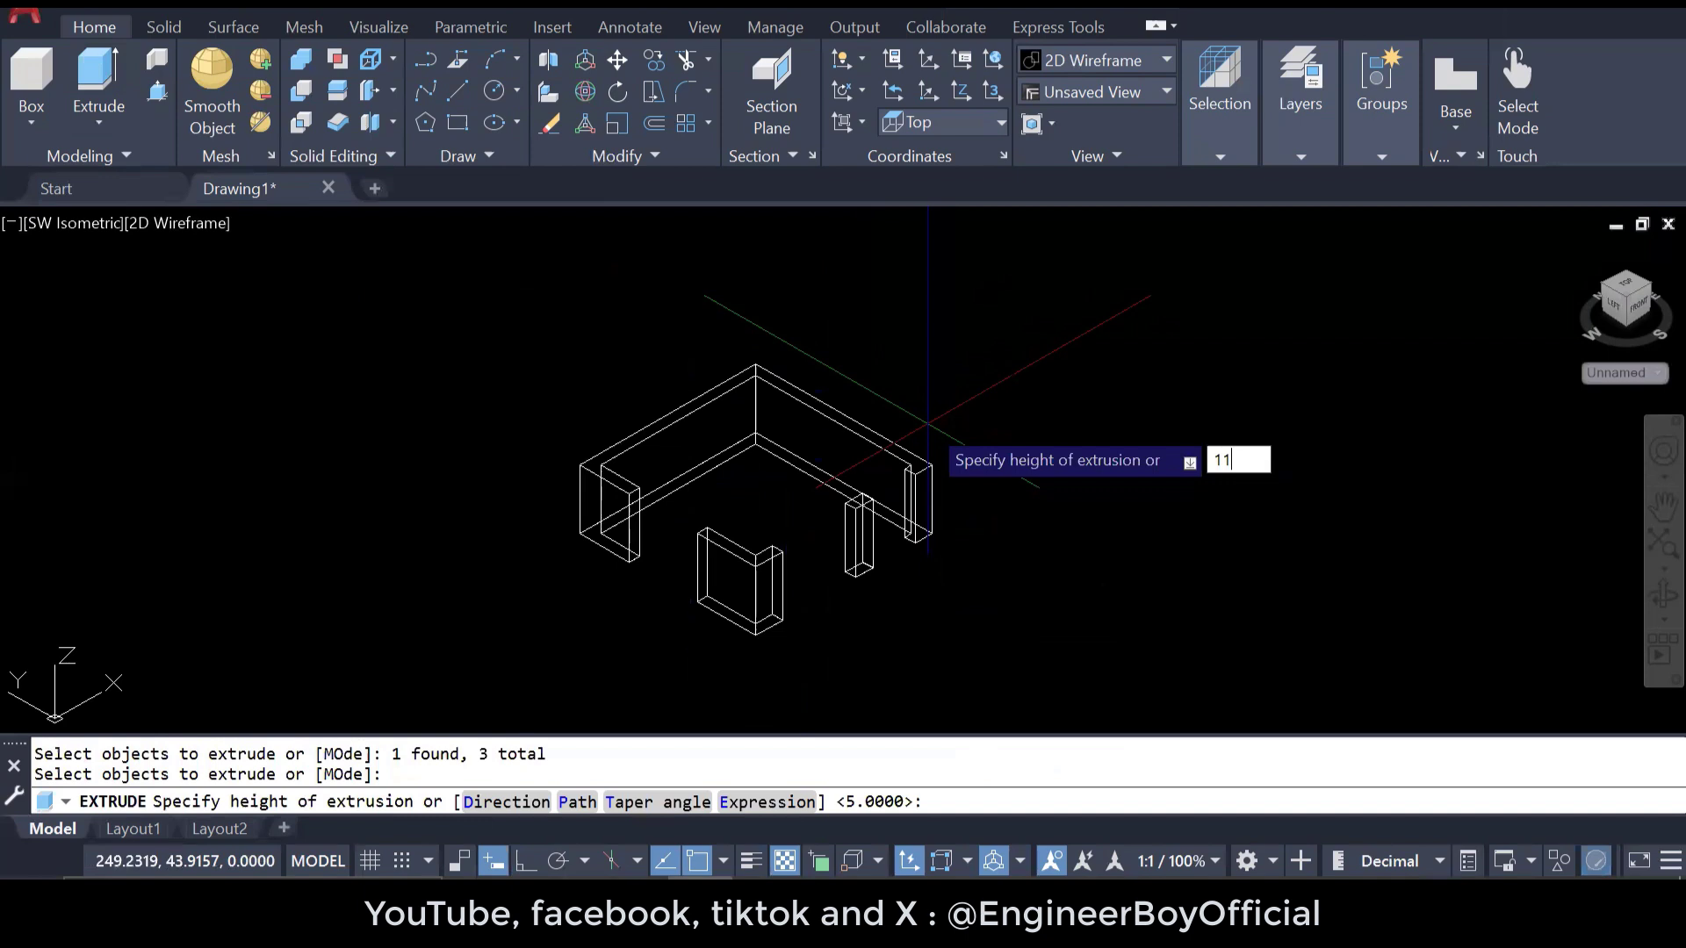
pyautogui.press('Return')
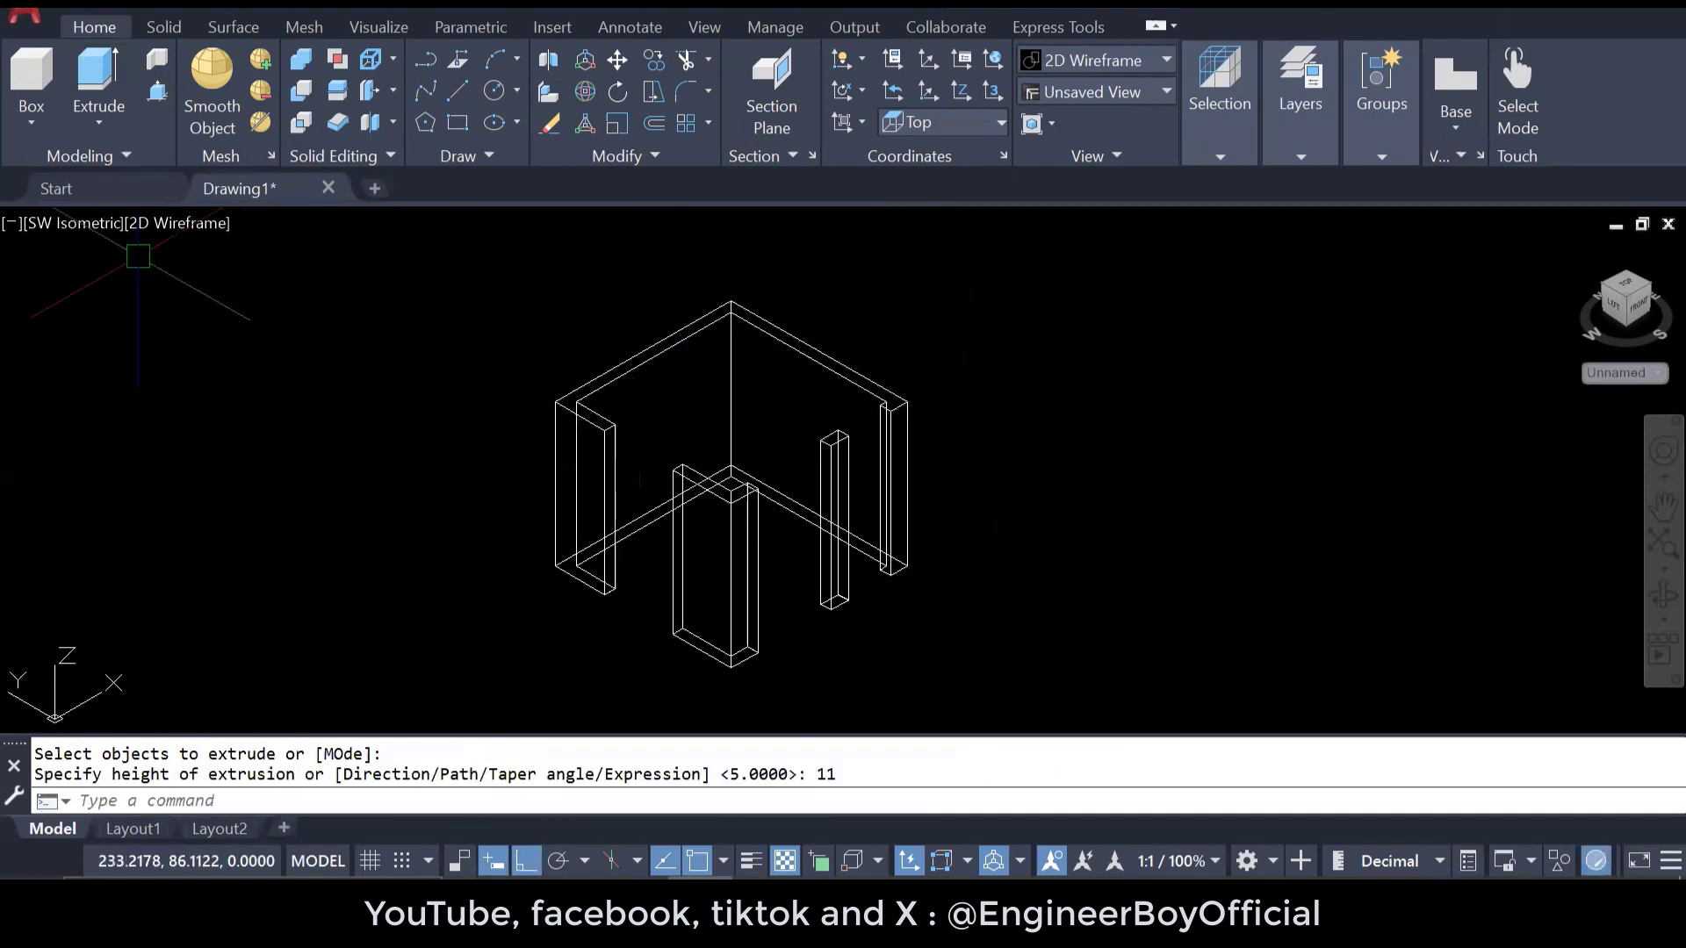
# - Change the viewport's visual style to Conceptual to shade the extruded walls
pyautogui.click(88, 223)
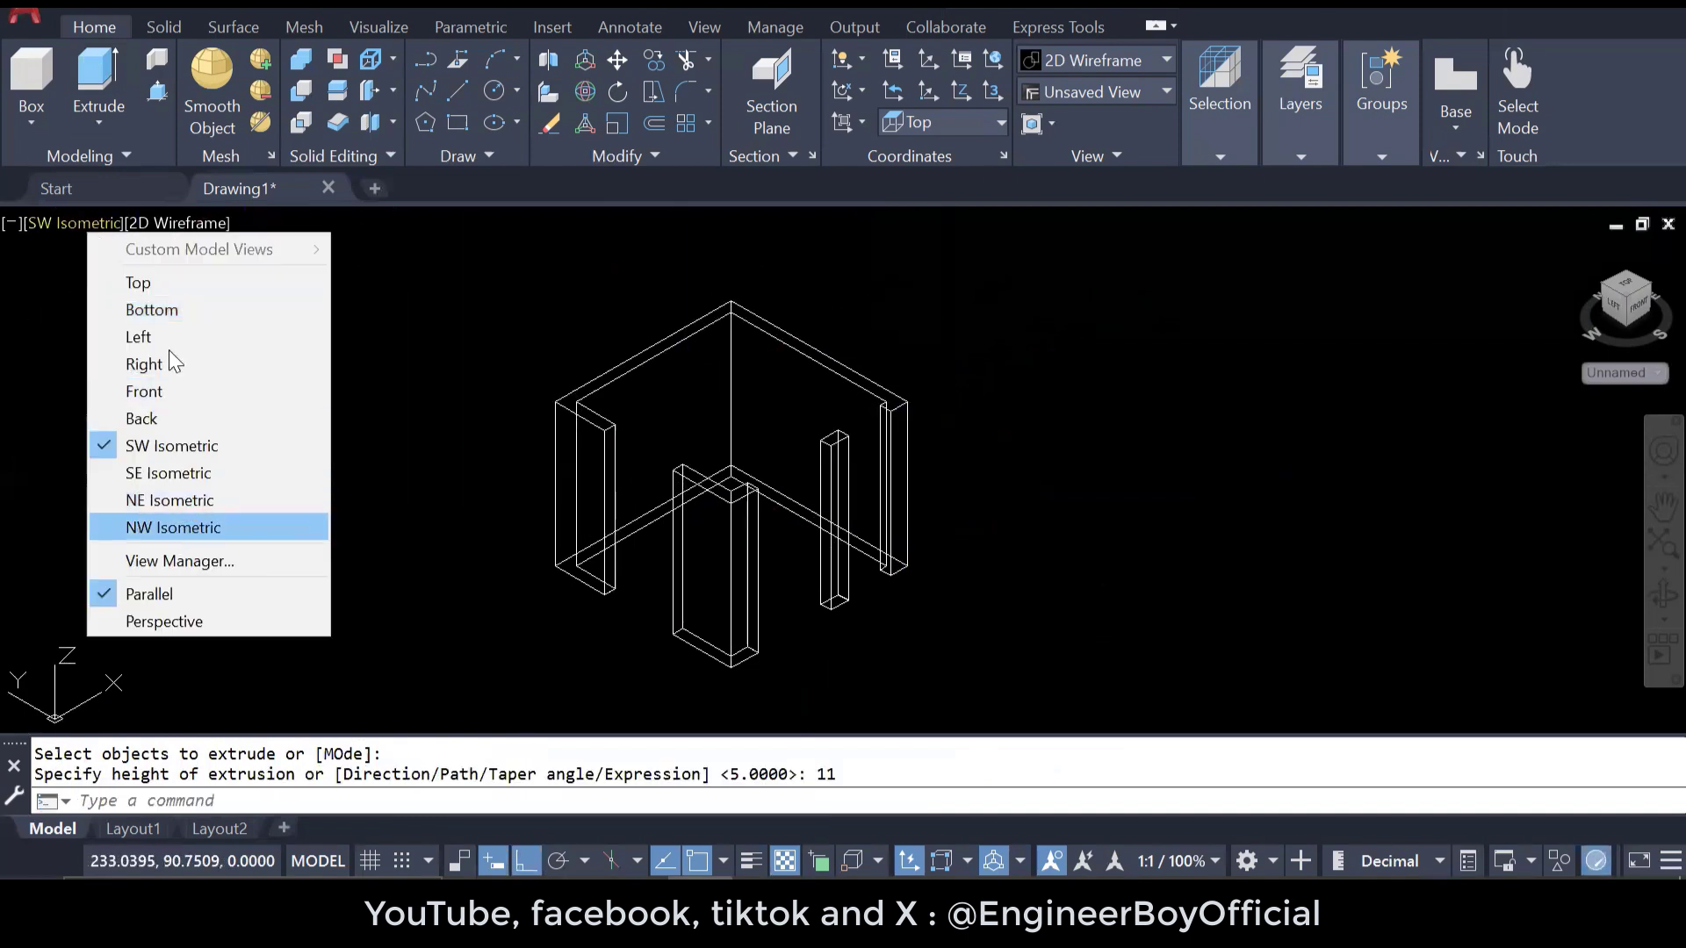
pyautogui.click(176, 230)
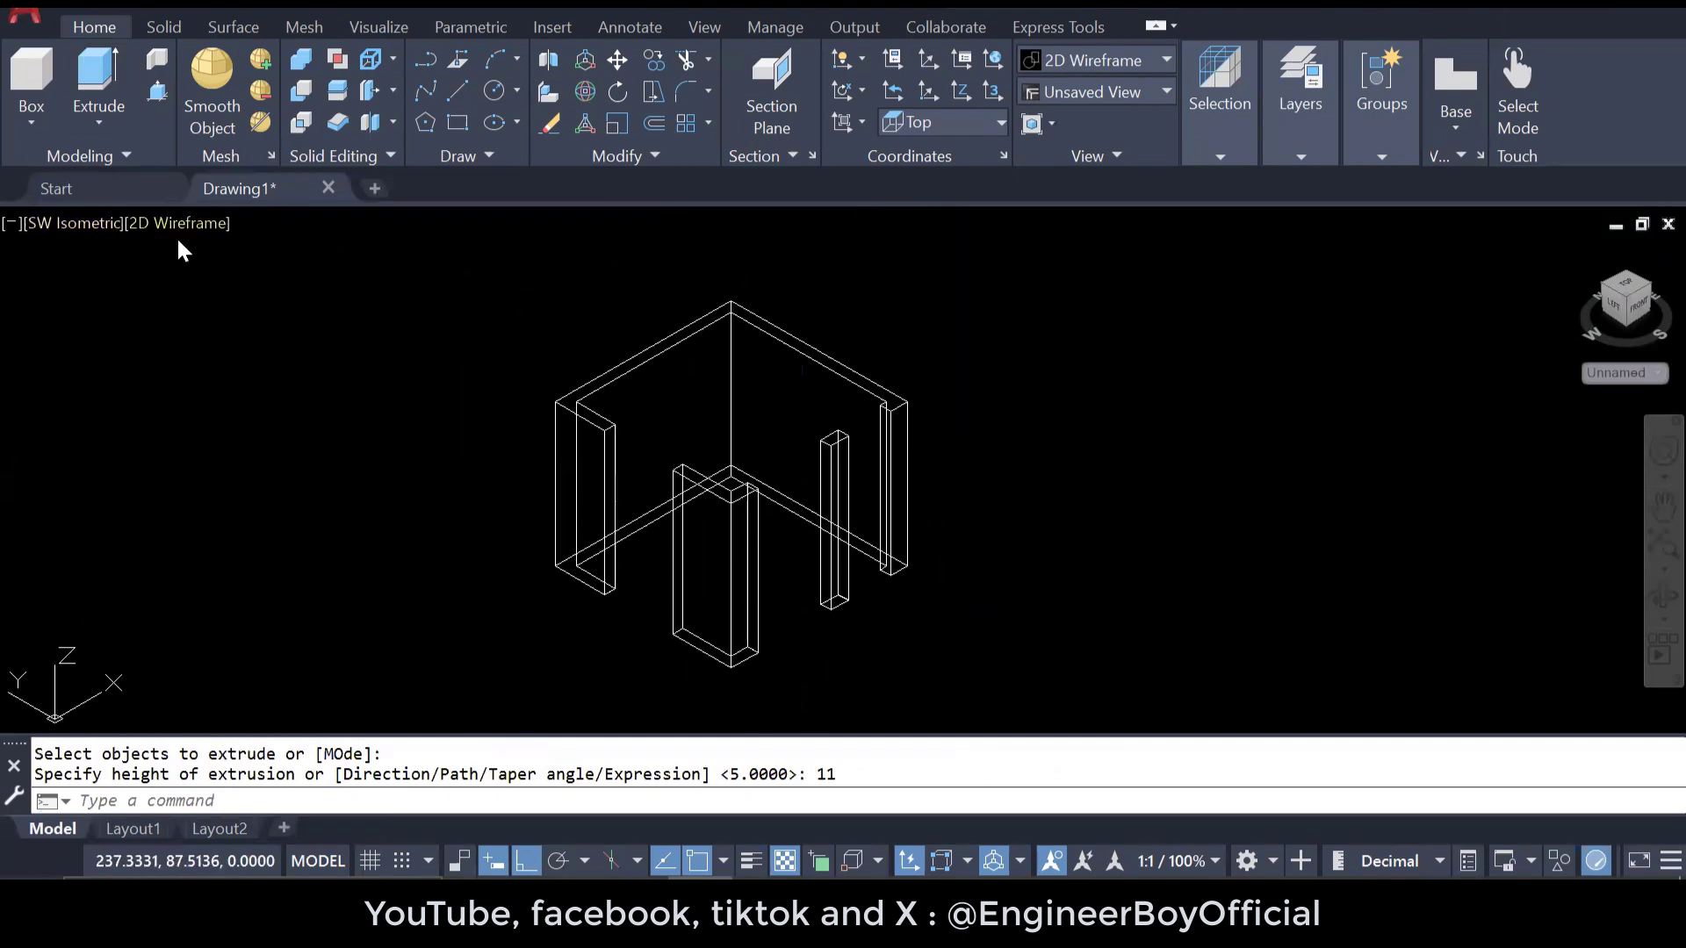
pyautogui.click(177, 230)
pyautogui.click(253, 311)
pyautogui.press('Escape')
pyautogui.press('Escape')
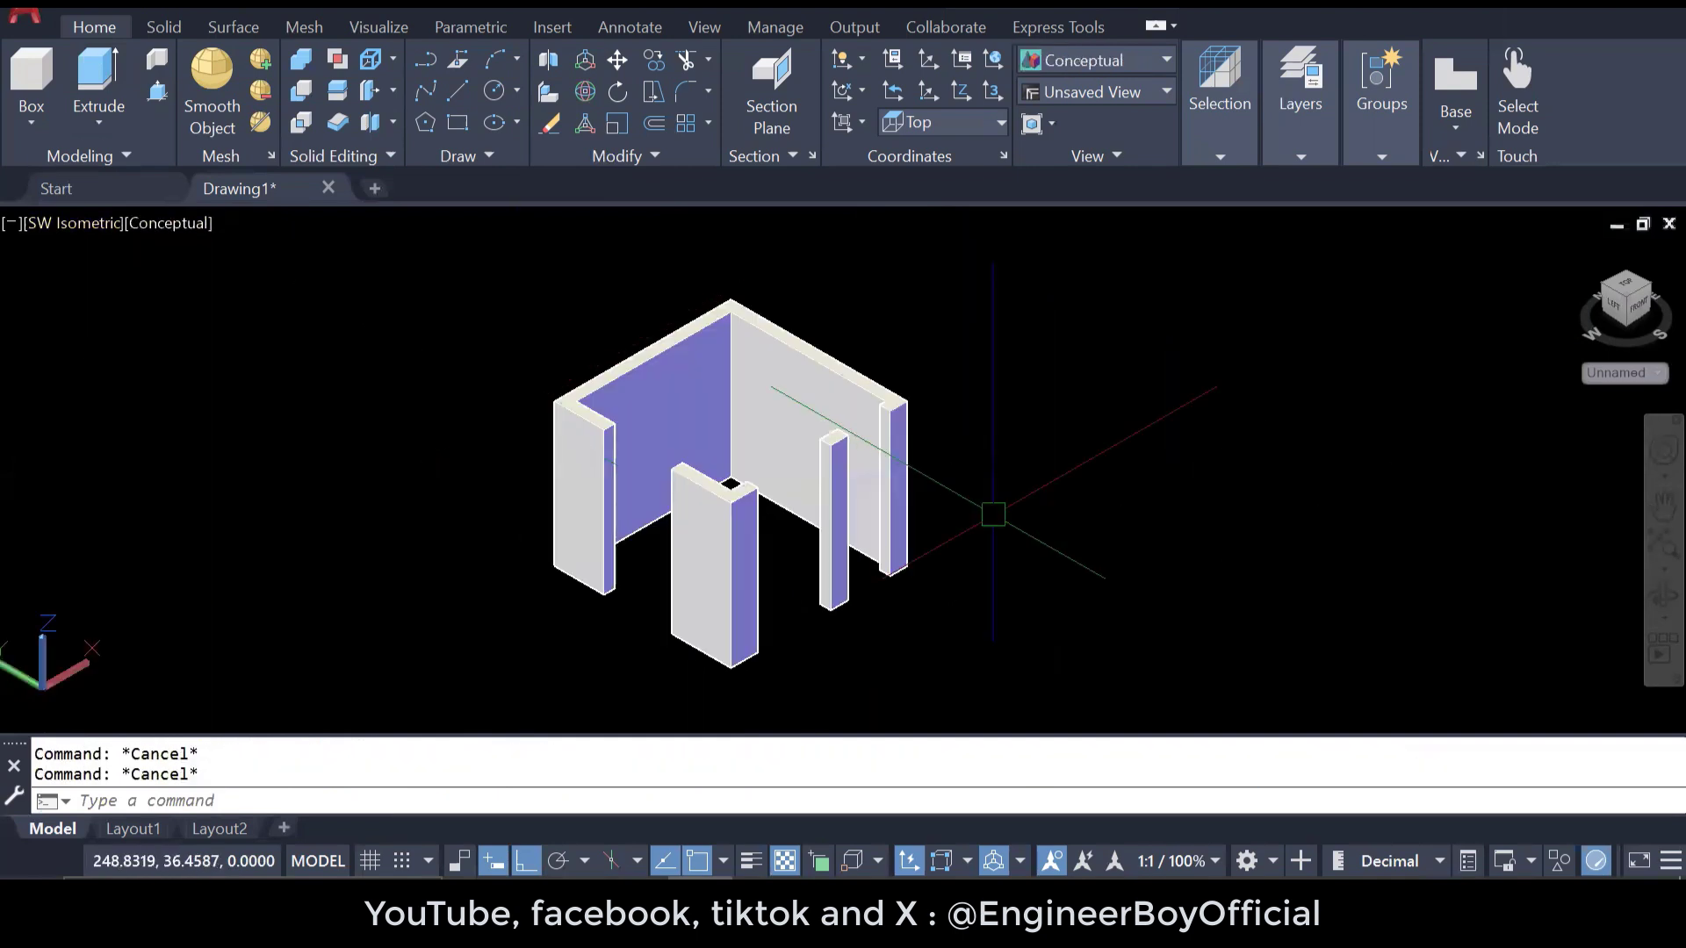
# - Add a box 2 units high as a window sill across the base of the front wall's opening between the corner wall and pillar
pyautogui.scroll(3, 843, 422)
pyautogui.moveTo(775, 639); pyautogui.dragTo(772, 568, button='middle')
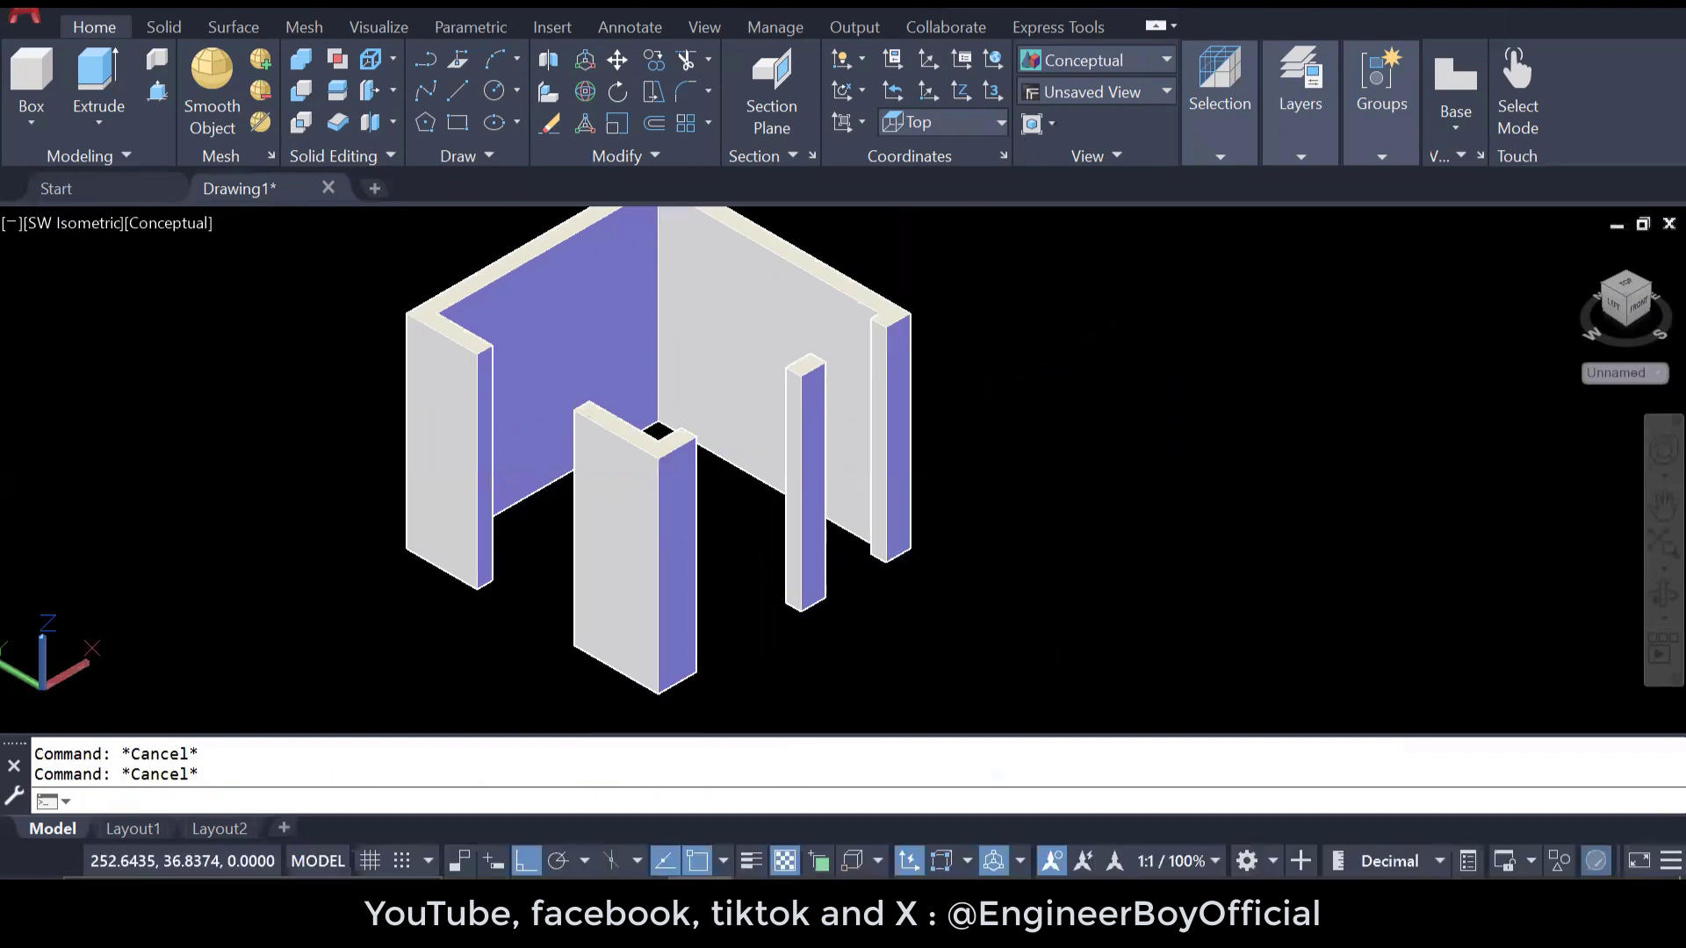
pyautogui.press('Escape')
pyautogui.scroll(2, 788, 683)
pyautogui.moveTo(789, 683); pyautogui.dragTo(777, 633, button='middle')
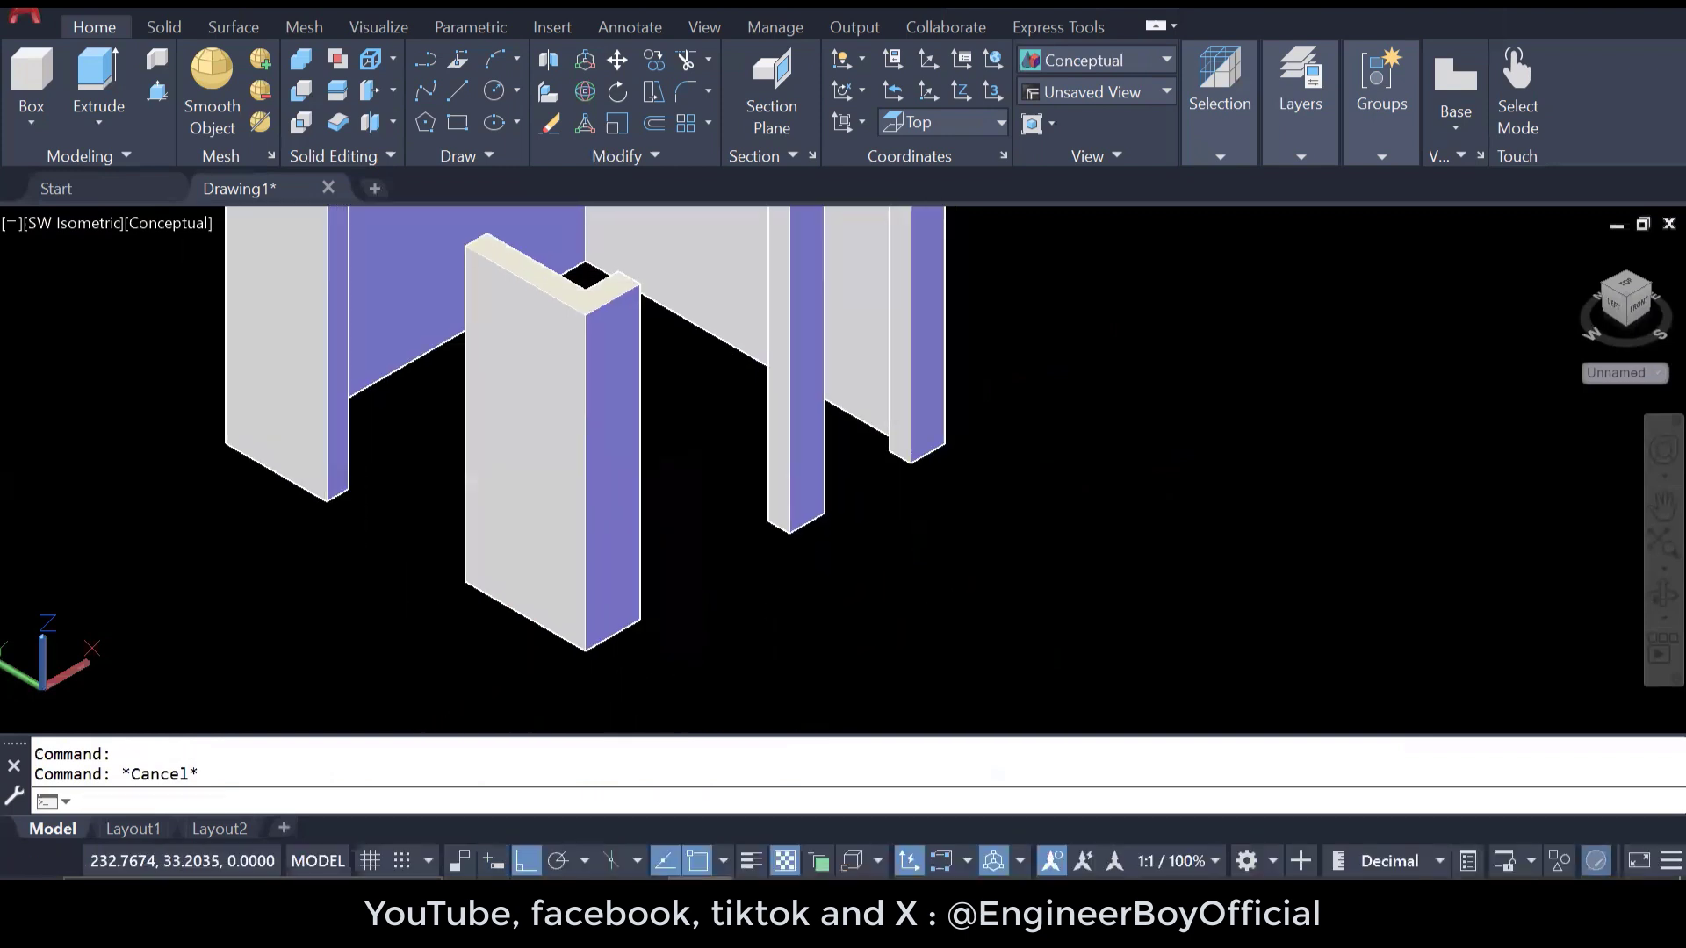
pyautogui.scroll(2, 726, 647)
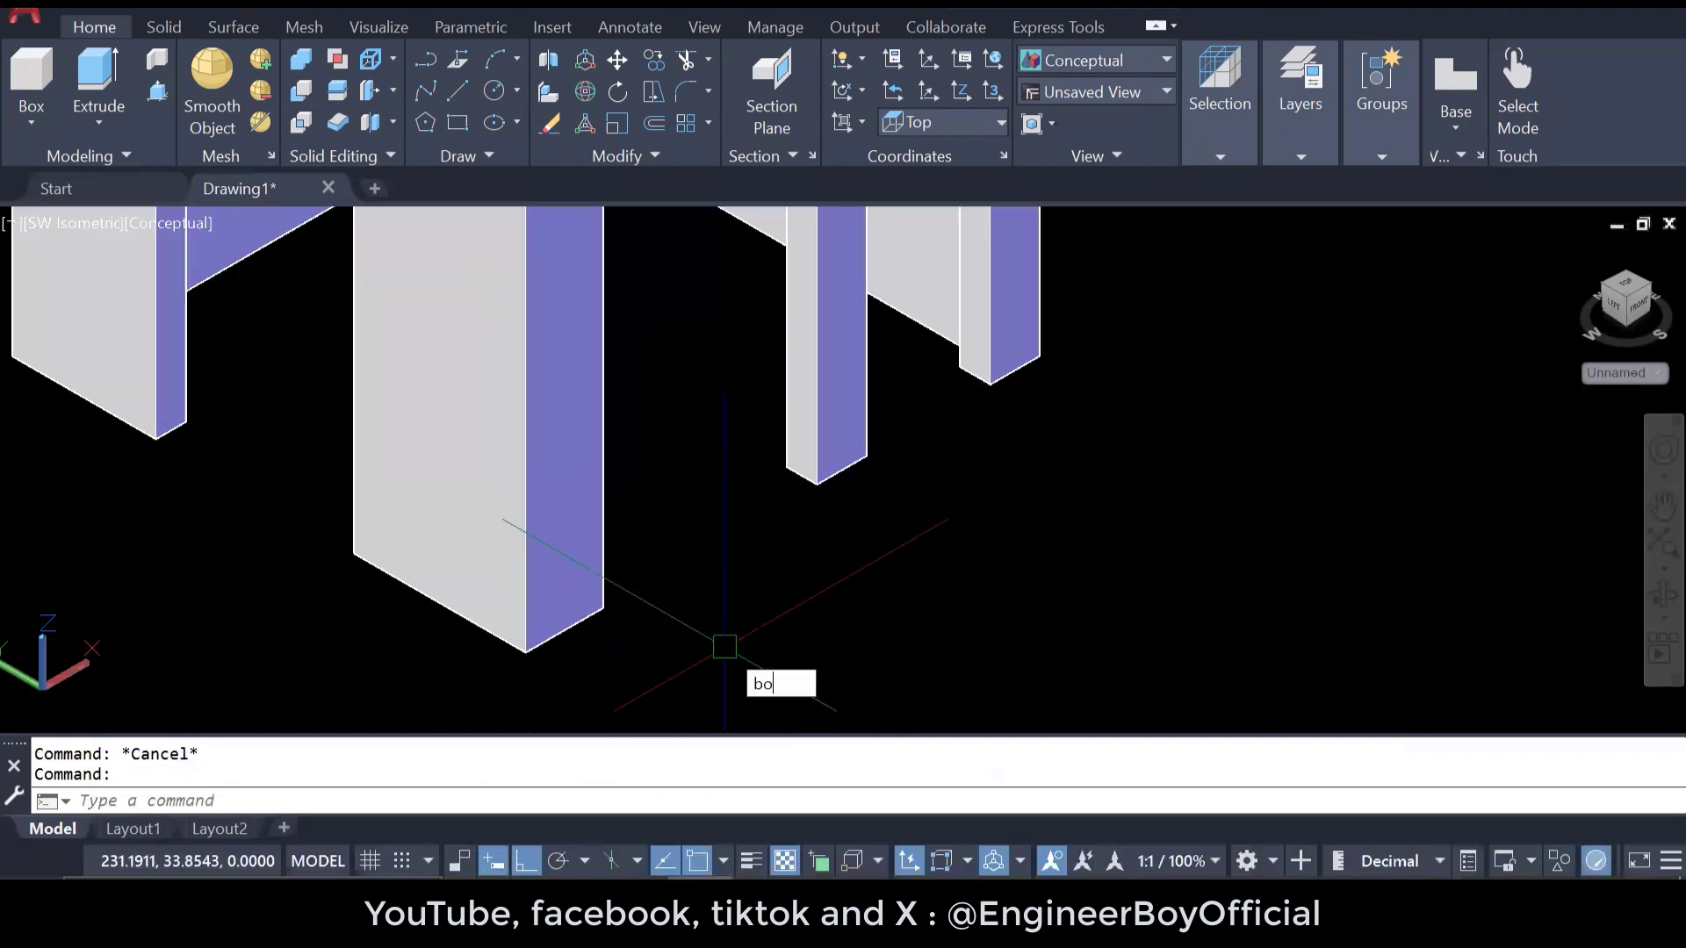
pyautogui.write('x')
pyautogui.press('Return')
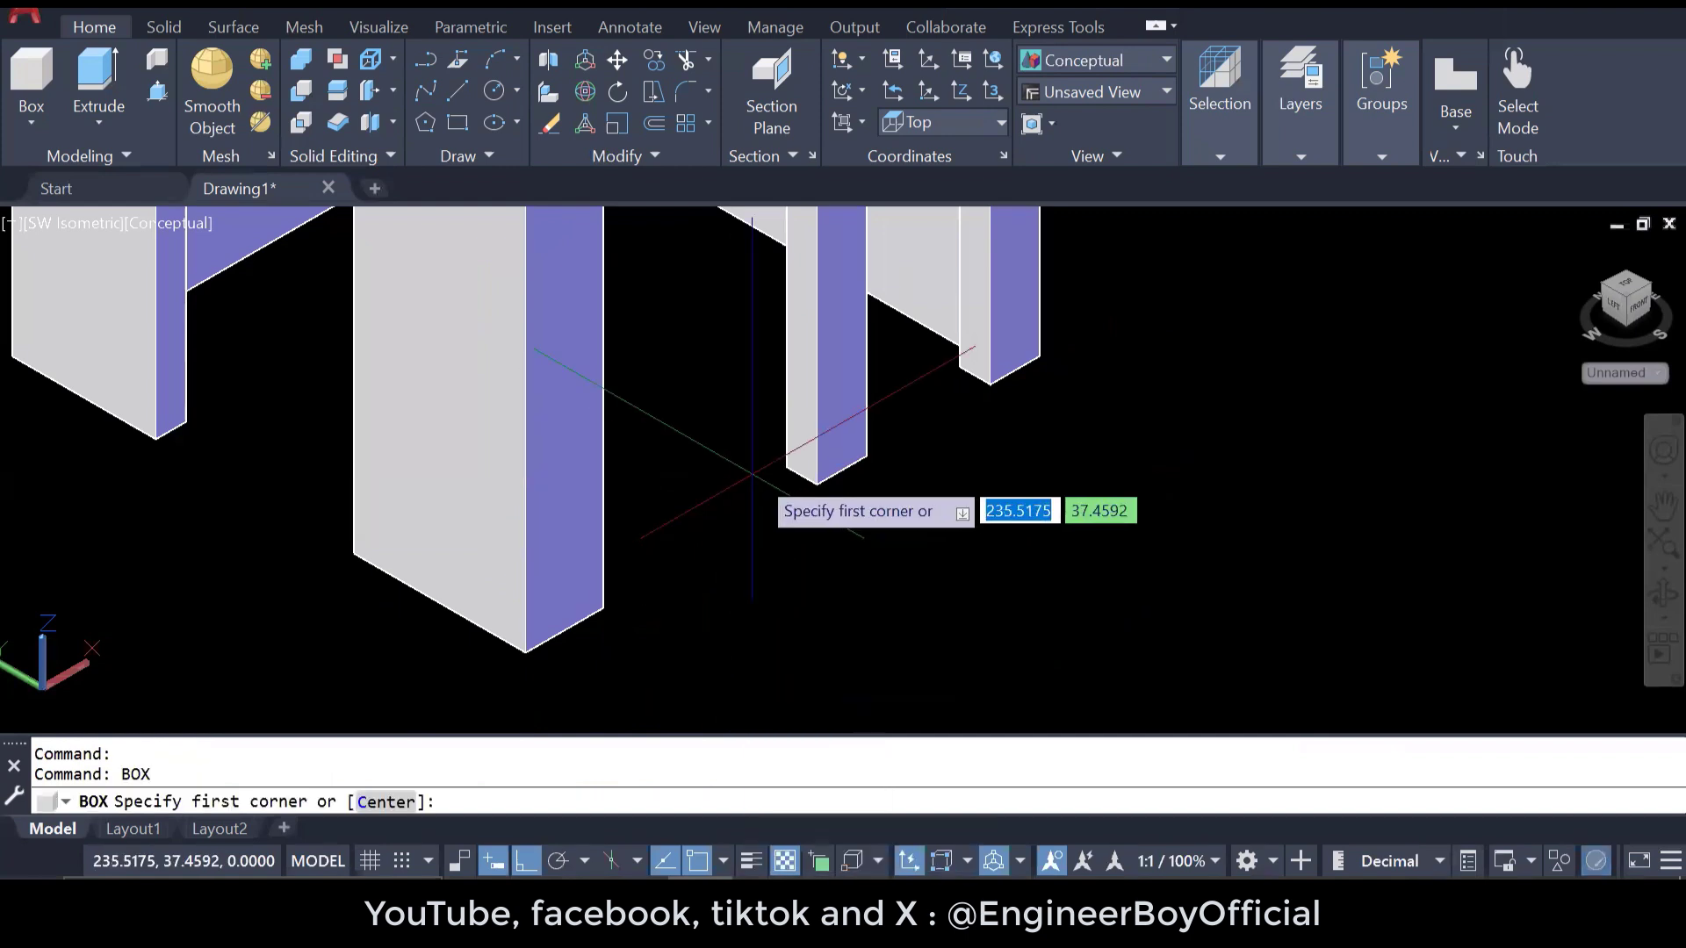
pyautogui.click(787, 468)
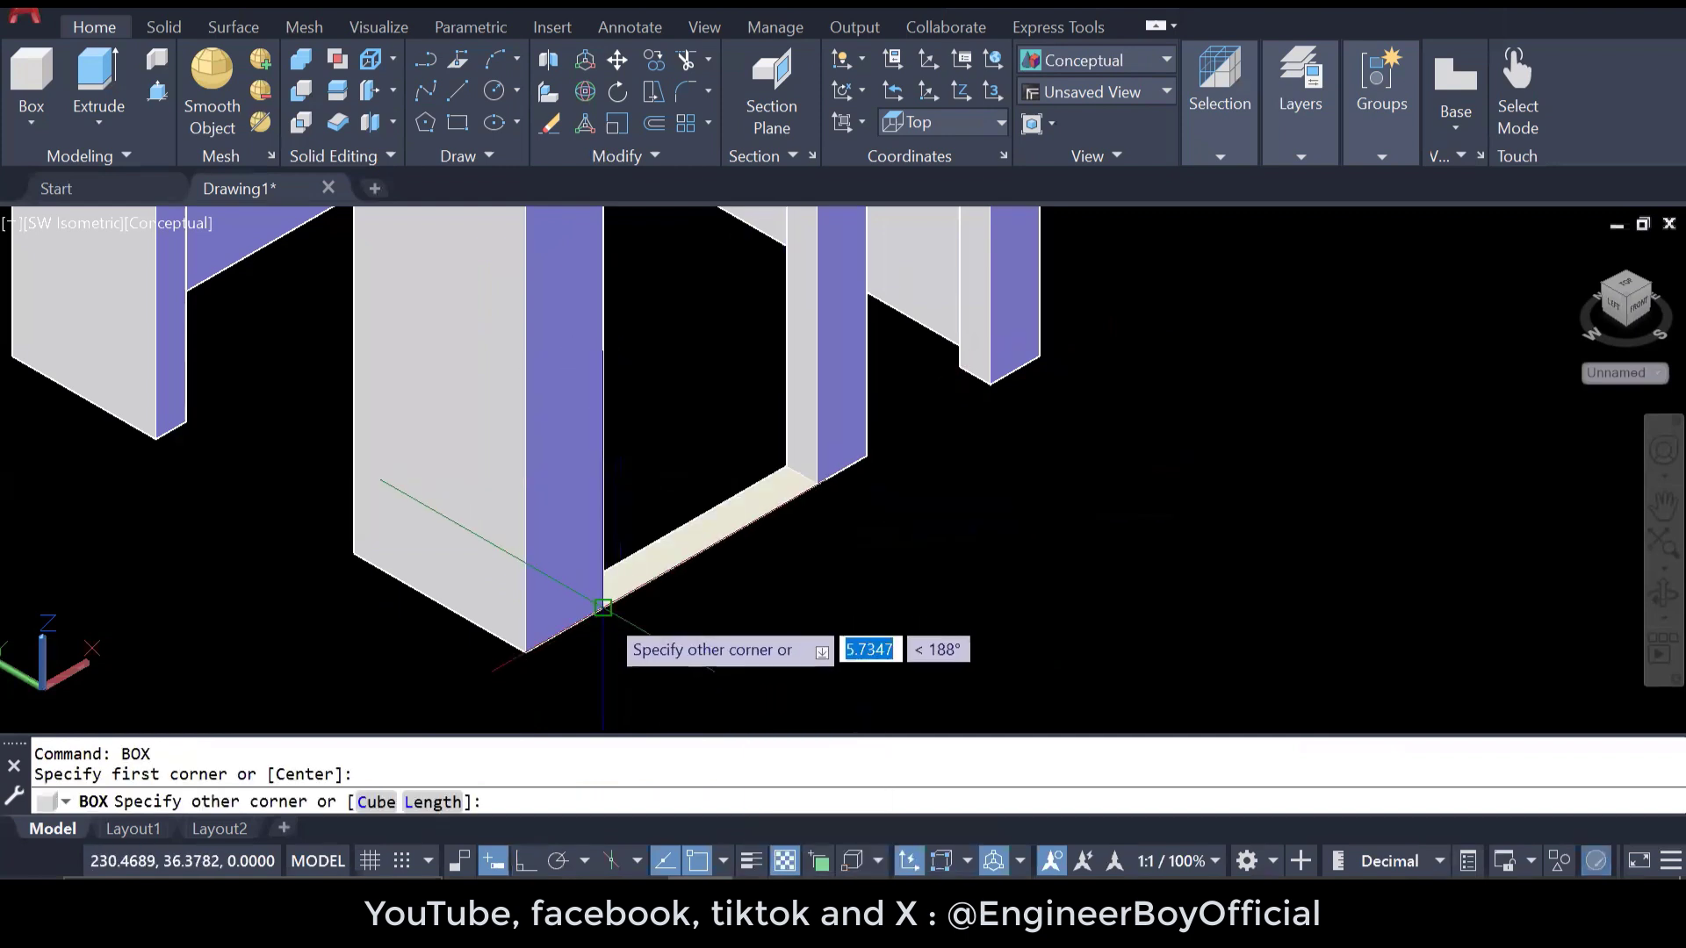
pyautogui.click(602, 607)
pyautogui.write('2')
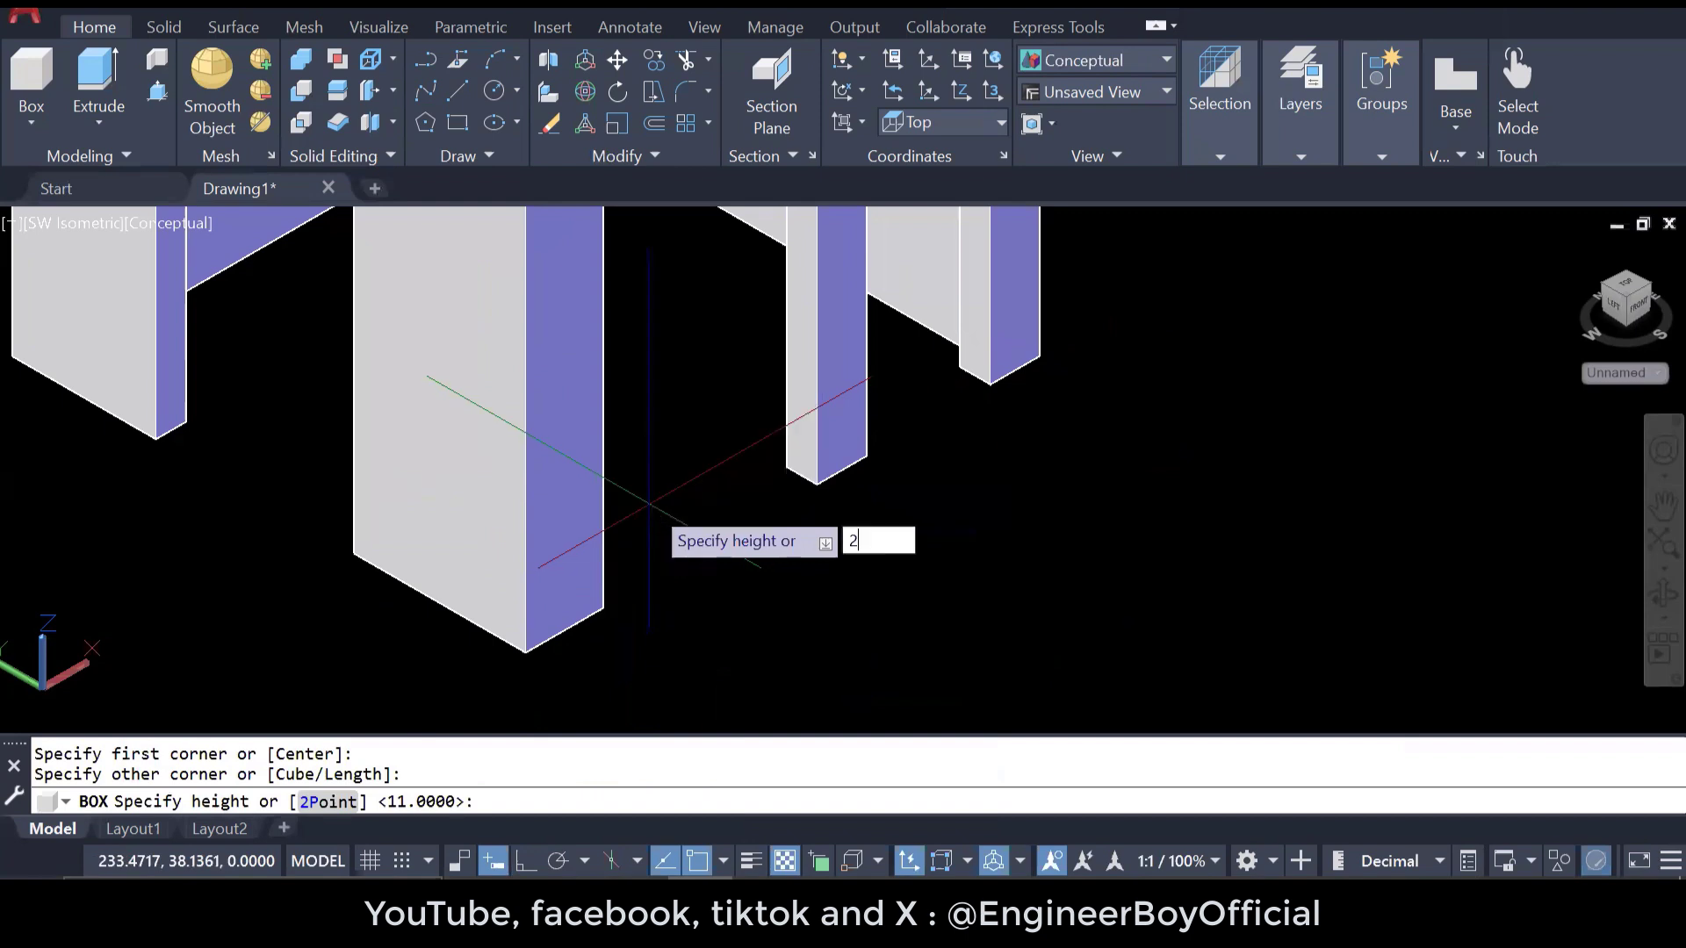
pyautogui.press('Return')
# - Add a lintel box with height -3 along the top of the front wall, spanning both openings
pyautogui.scroll(-4, 729, 636)
pyautogui.scroll(3, 808, 366)
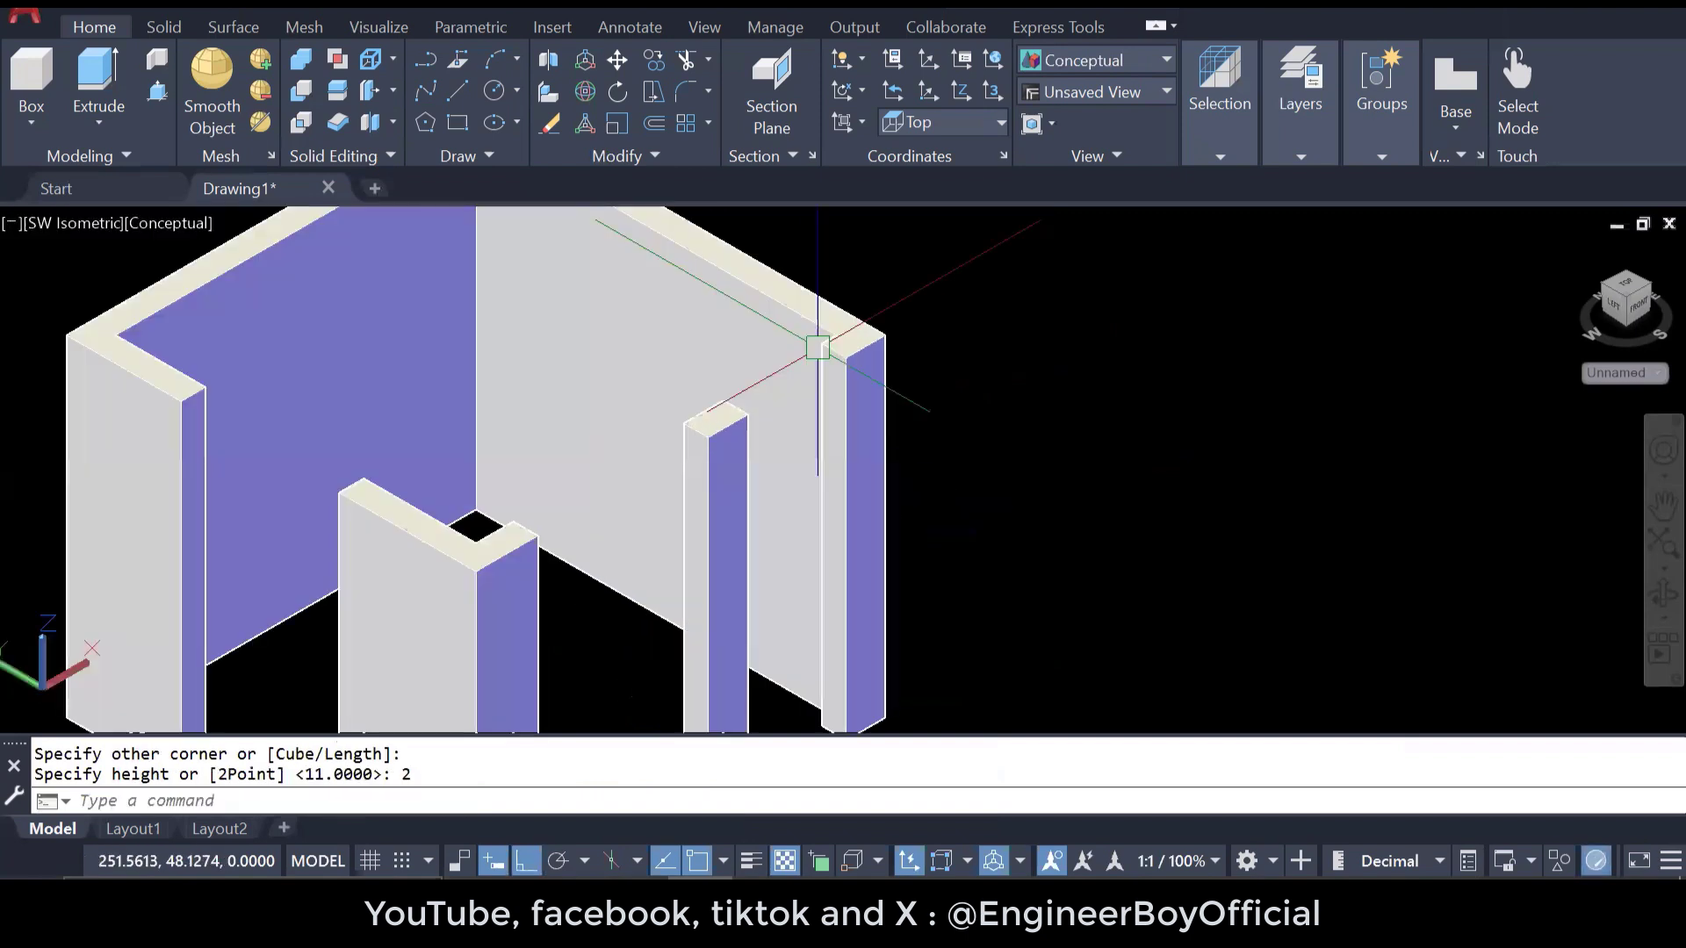
pyautogui.press('Return')
pyautogui.click(822, 343)
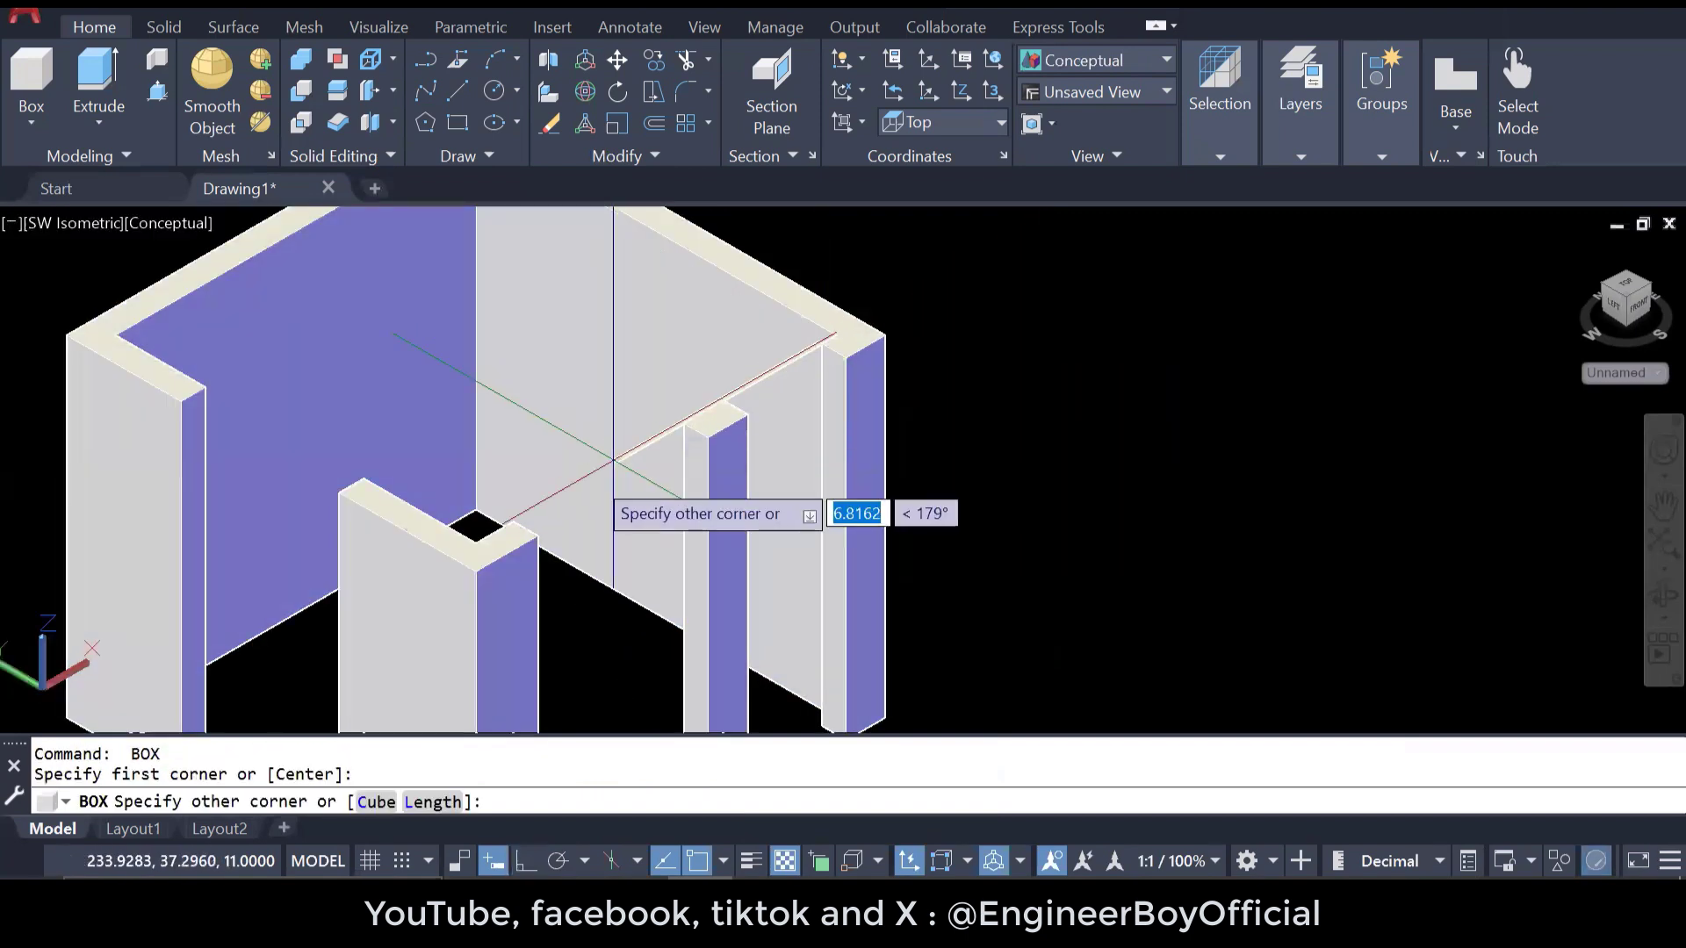
pyautogui.click(537, 537)
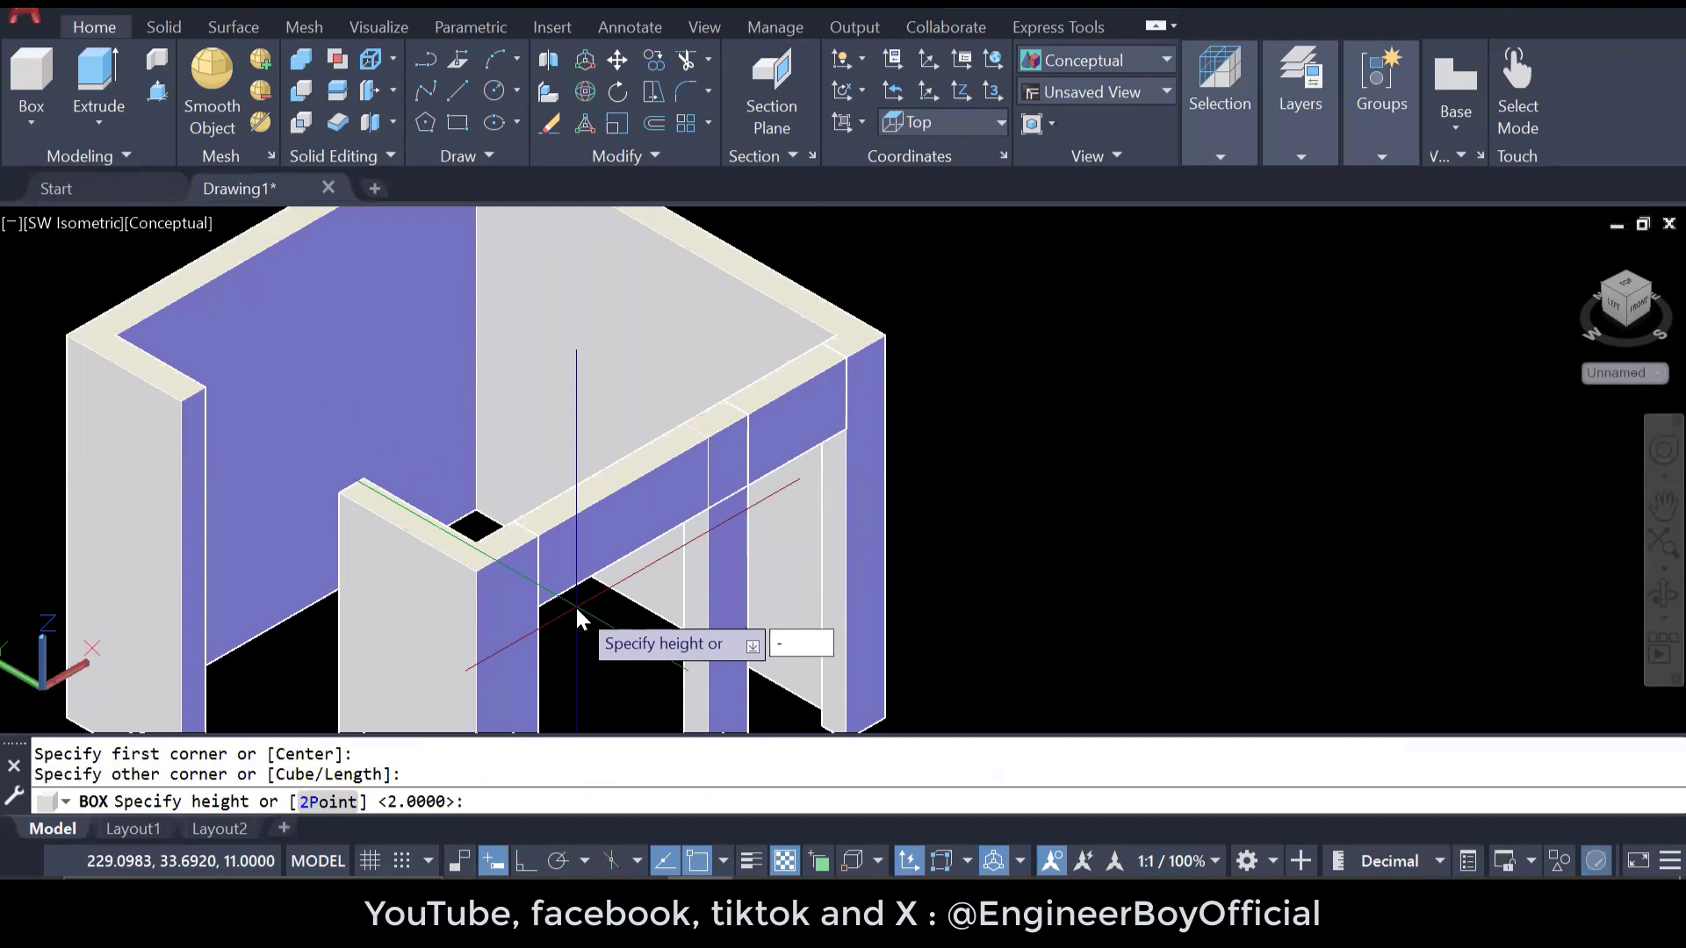
pyautogui.write('-3')
pyautogui.press('Return')
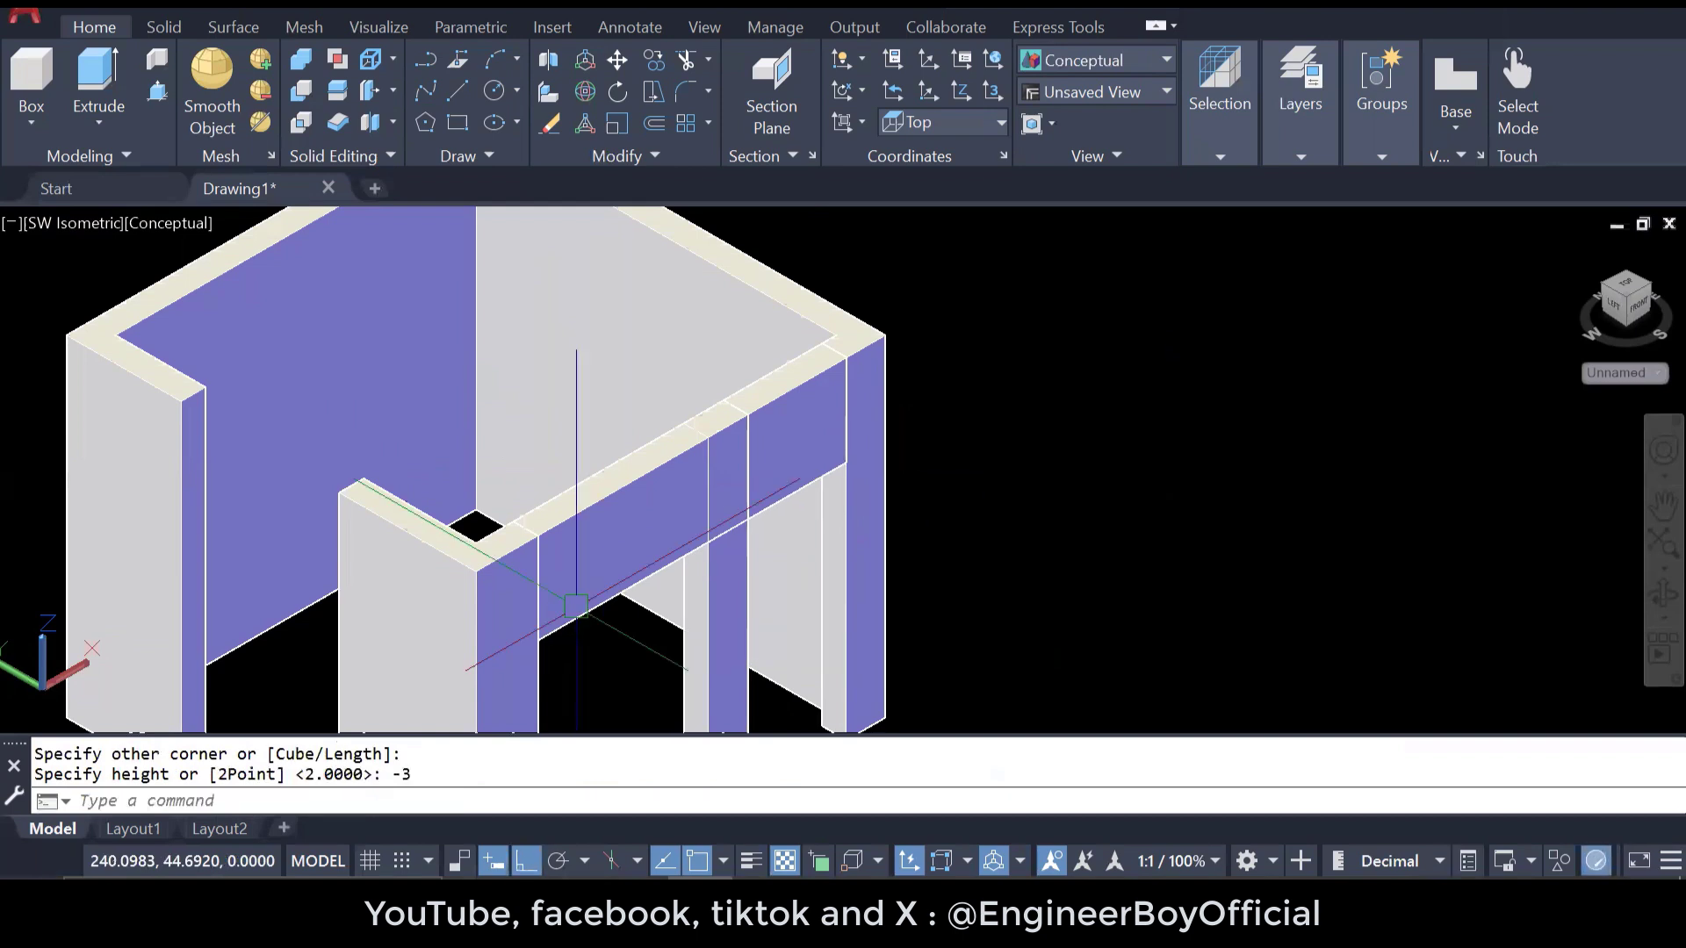
# - Add a sill box across the base of the left wall's opening, picking the front sill's top corner to match its height
pyautogui.scroll(-3, 576, 606)
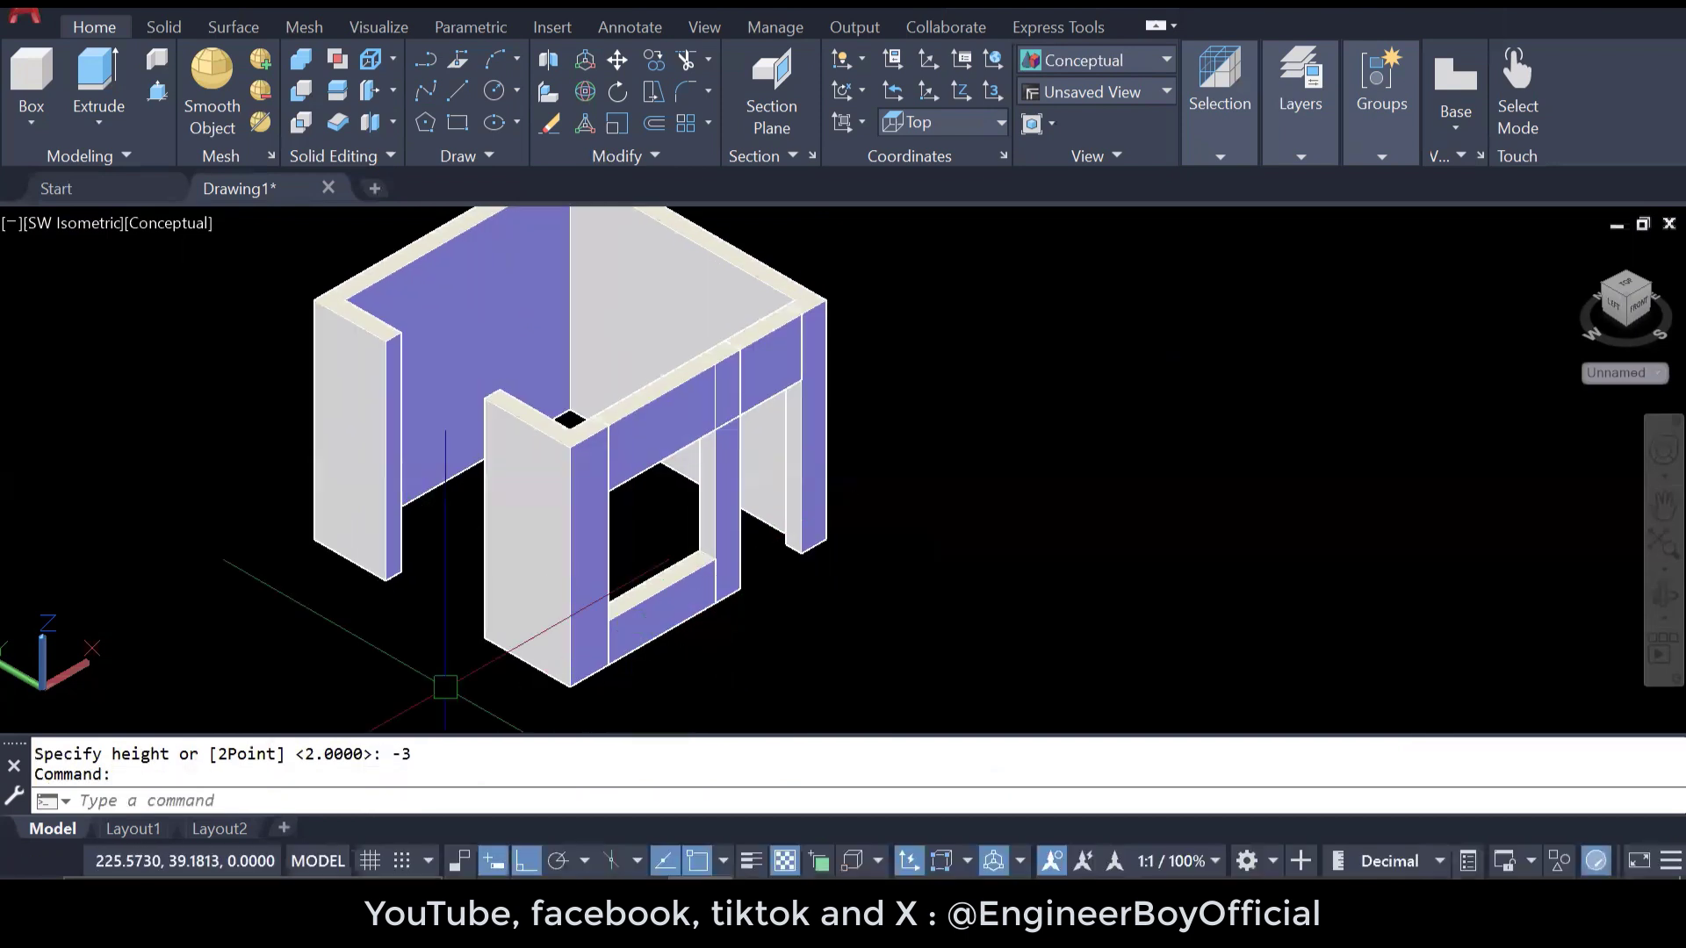
pyautogui.scroll(3, 445, 688)
pyautogui.write('box')
pyautogui.press('Return')
pyautogui.click(516, 592)
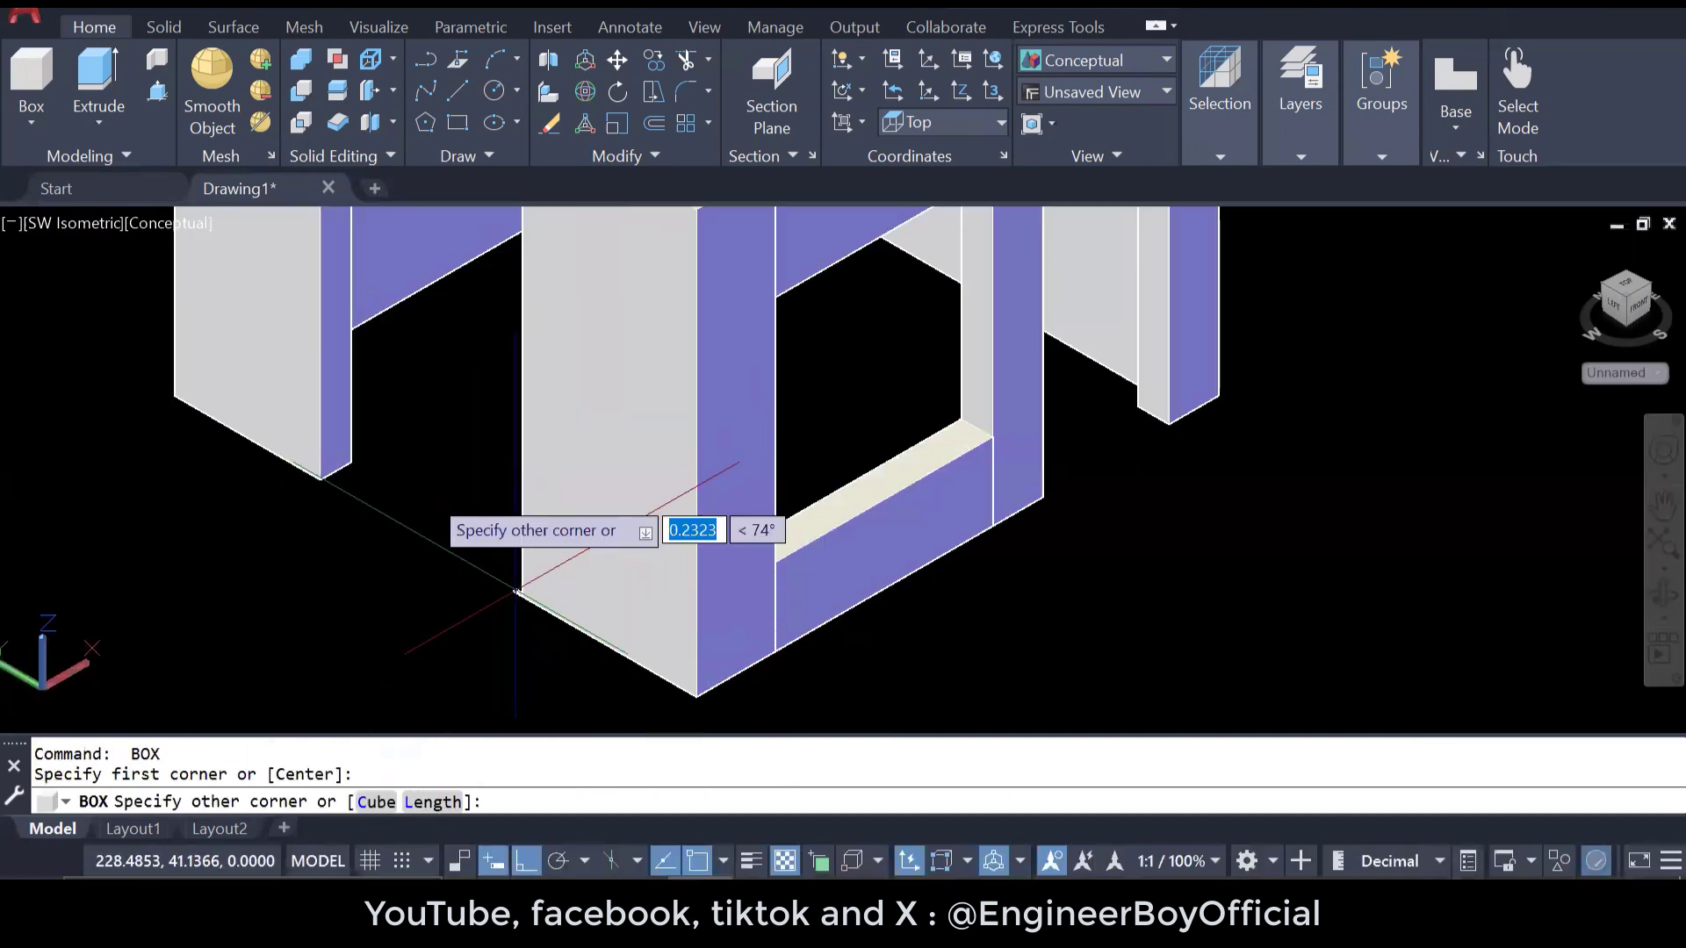
pyautogui.press('F8')
pyautogui.click(352, 465)
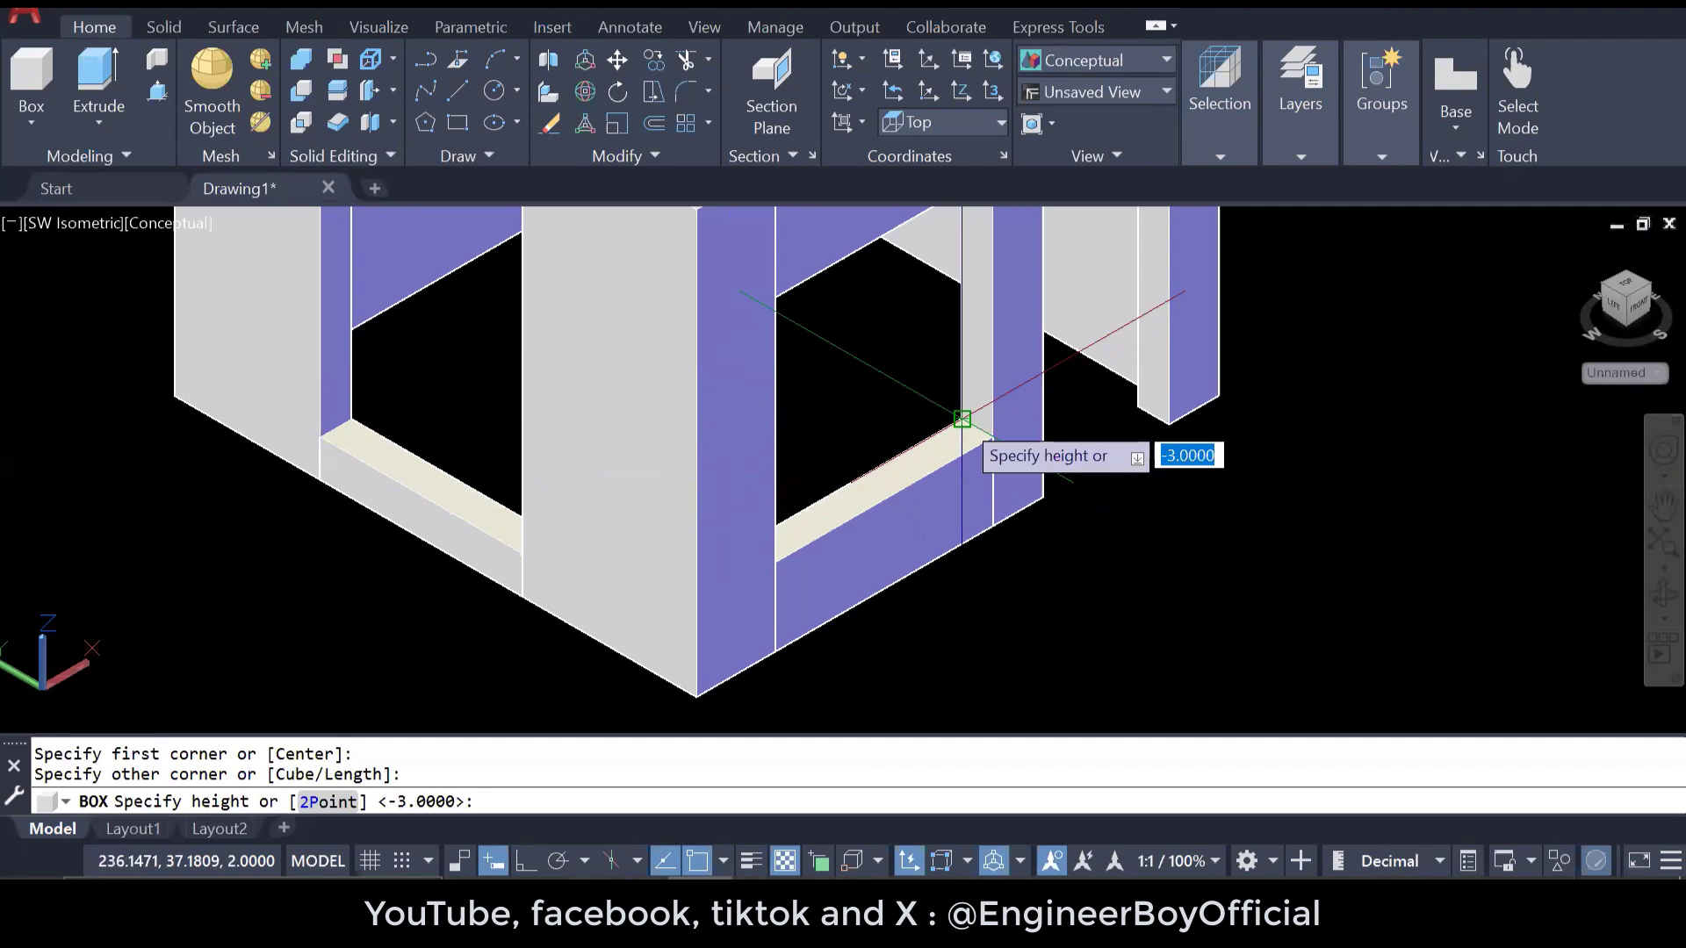
pyautogui.click(962, 419)
pyautogui.scroll(-3, 412, 515)
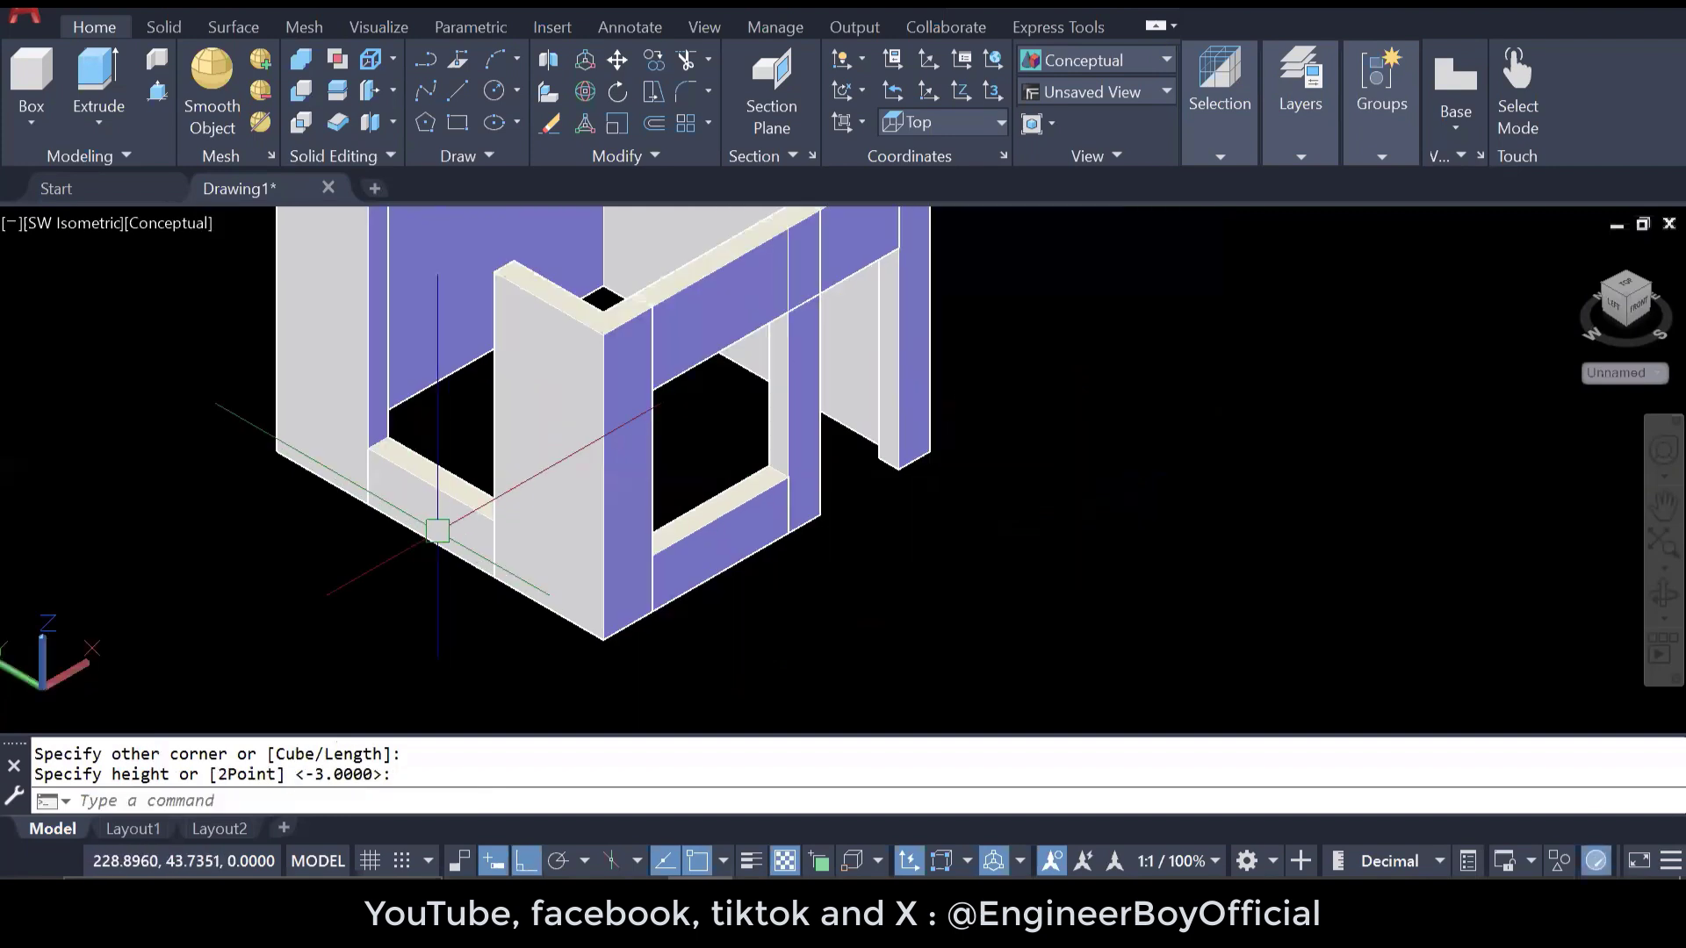
pyautogui.keyDown('shift'); pyautogui.moveTo(386, 292); pyautogui.dragTo(321, 417, button='middle'); pyautogui.keyUp('shift')
pyautogui.press('Return')
pyautogui.click(313, 394)
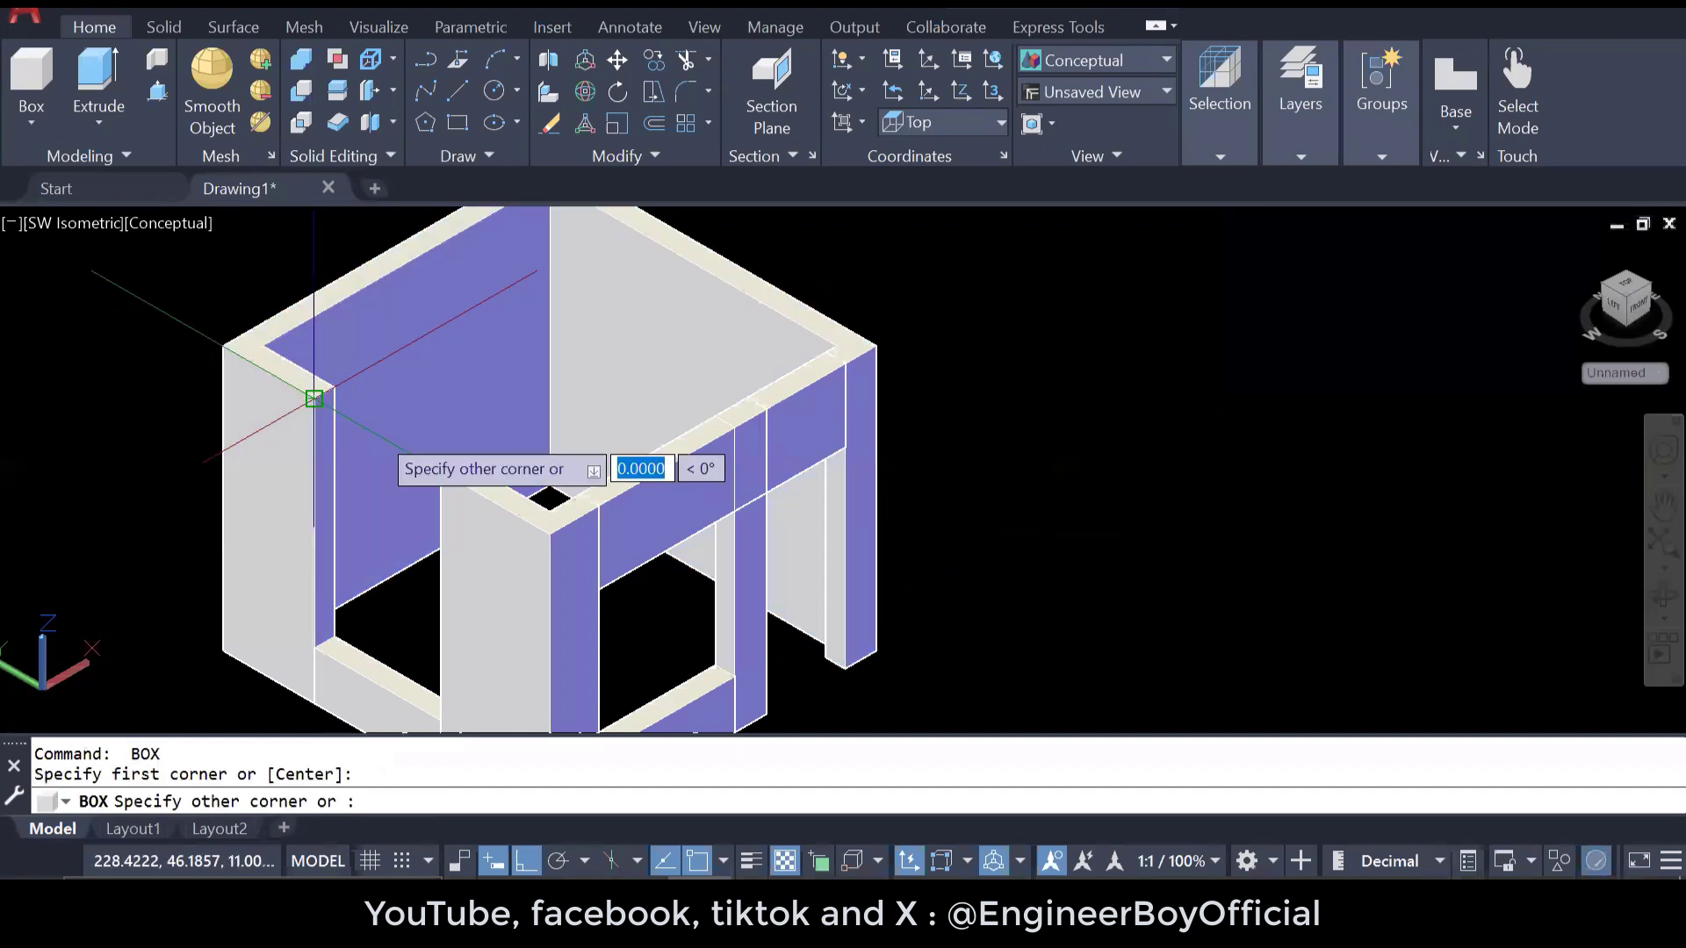
pyautogui.press('Escape')
# - Add a lintel box with height -3 across the top of the left wall's opening
pyautogui.press('Return')
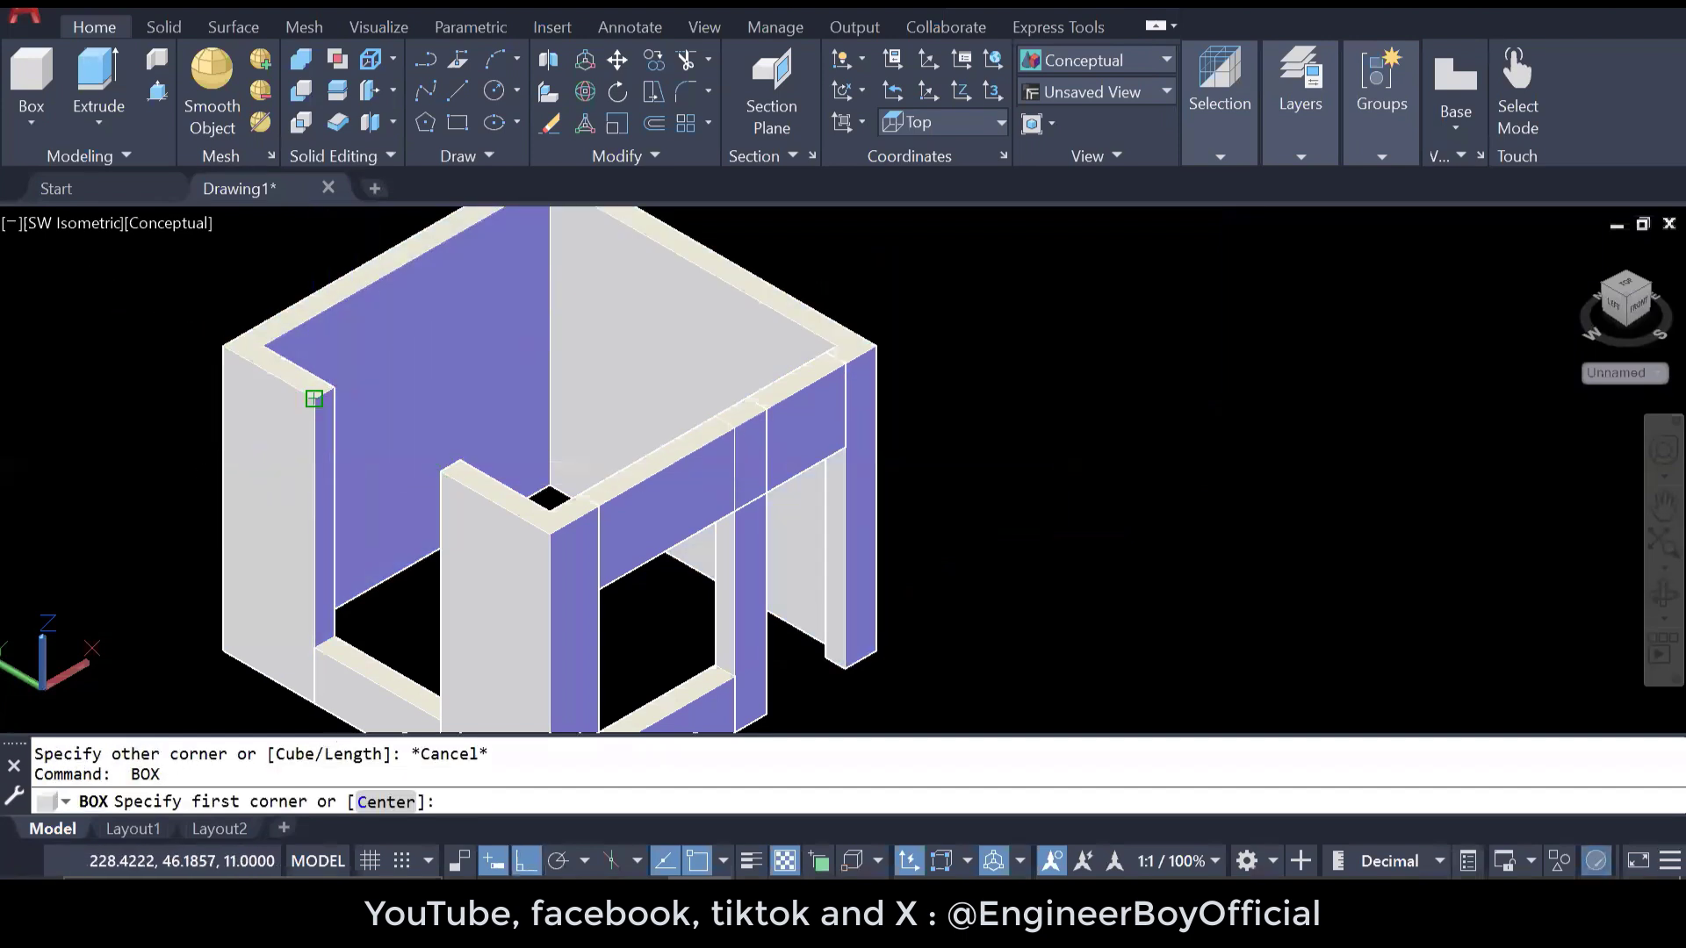
pyautogui.click(313, 392)
pyautogui.scroll(3, 440, 451)
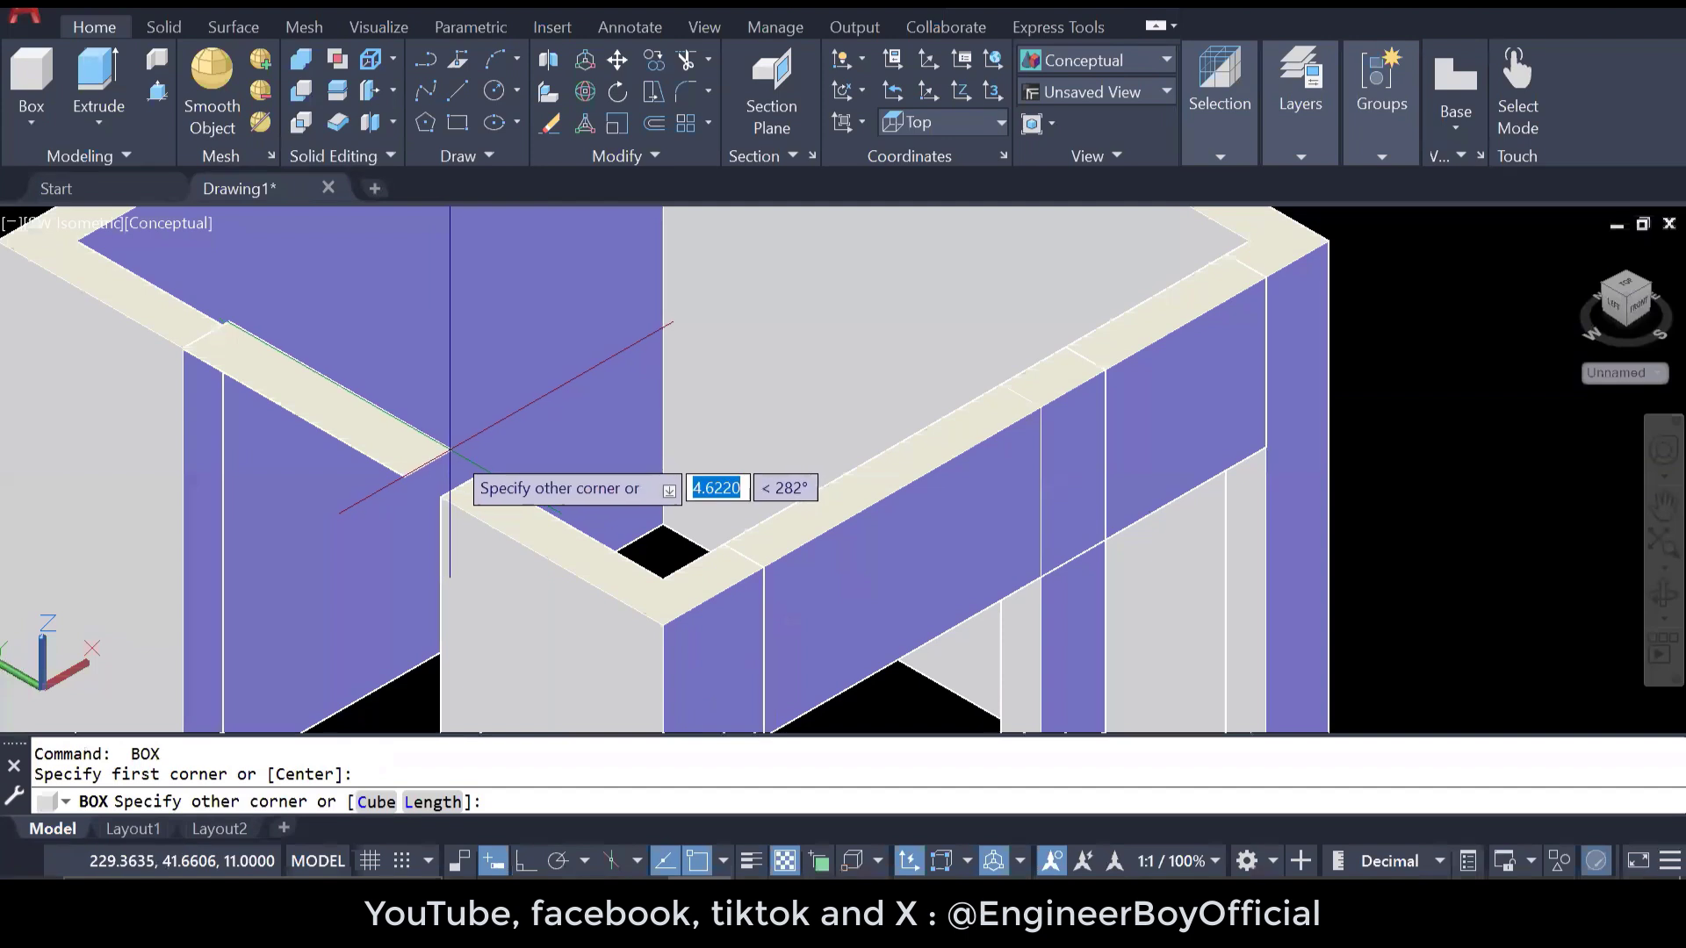
pyautogui.click(479, 475)
pyautogui.scroll(-3, 479, 475)
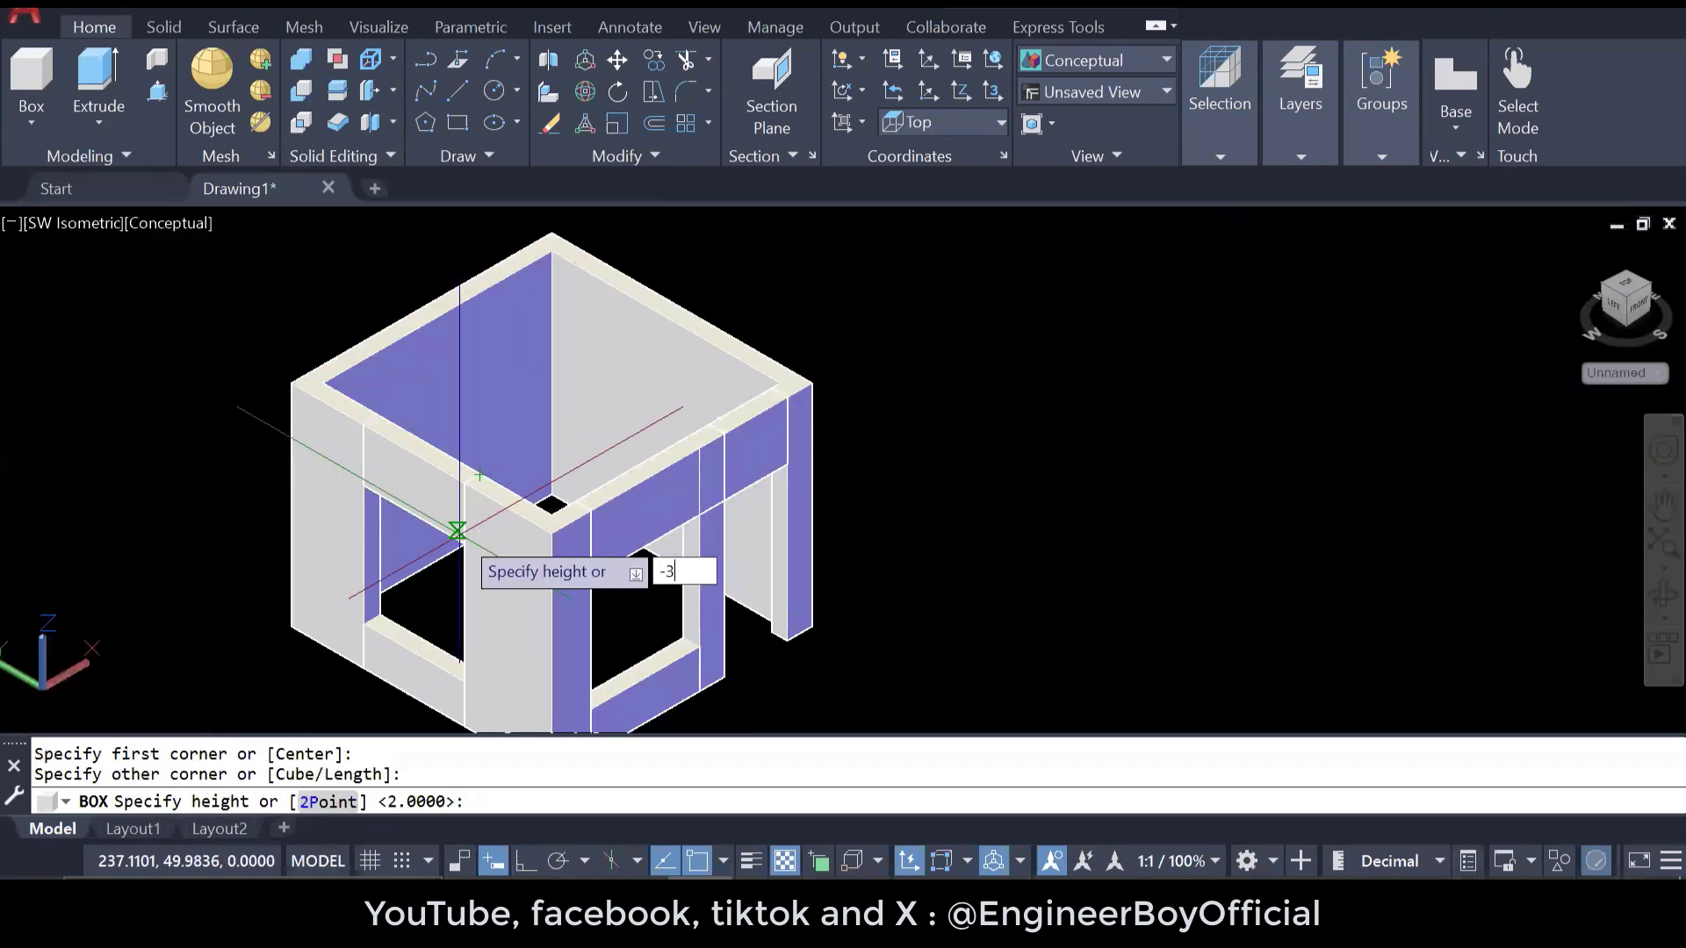
pyautogui.press('Return')
# - Cover the whole room with a roof slab box 0.5 units high, placed between opposite outer corners of the wall tops
pyautogui.scroll(-3, 577, 598)
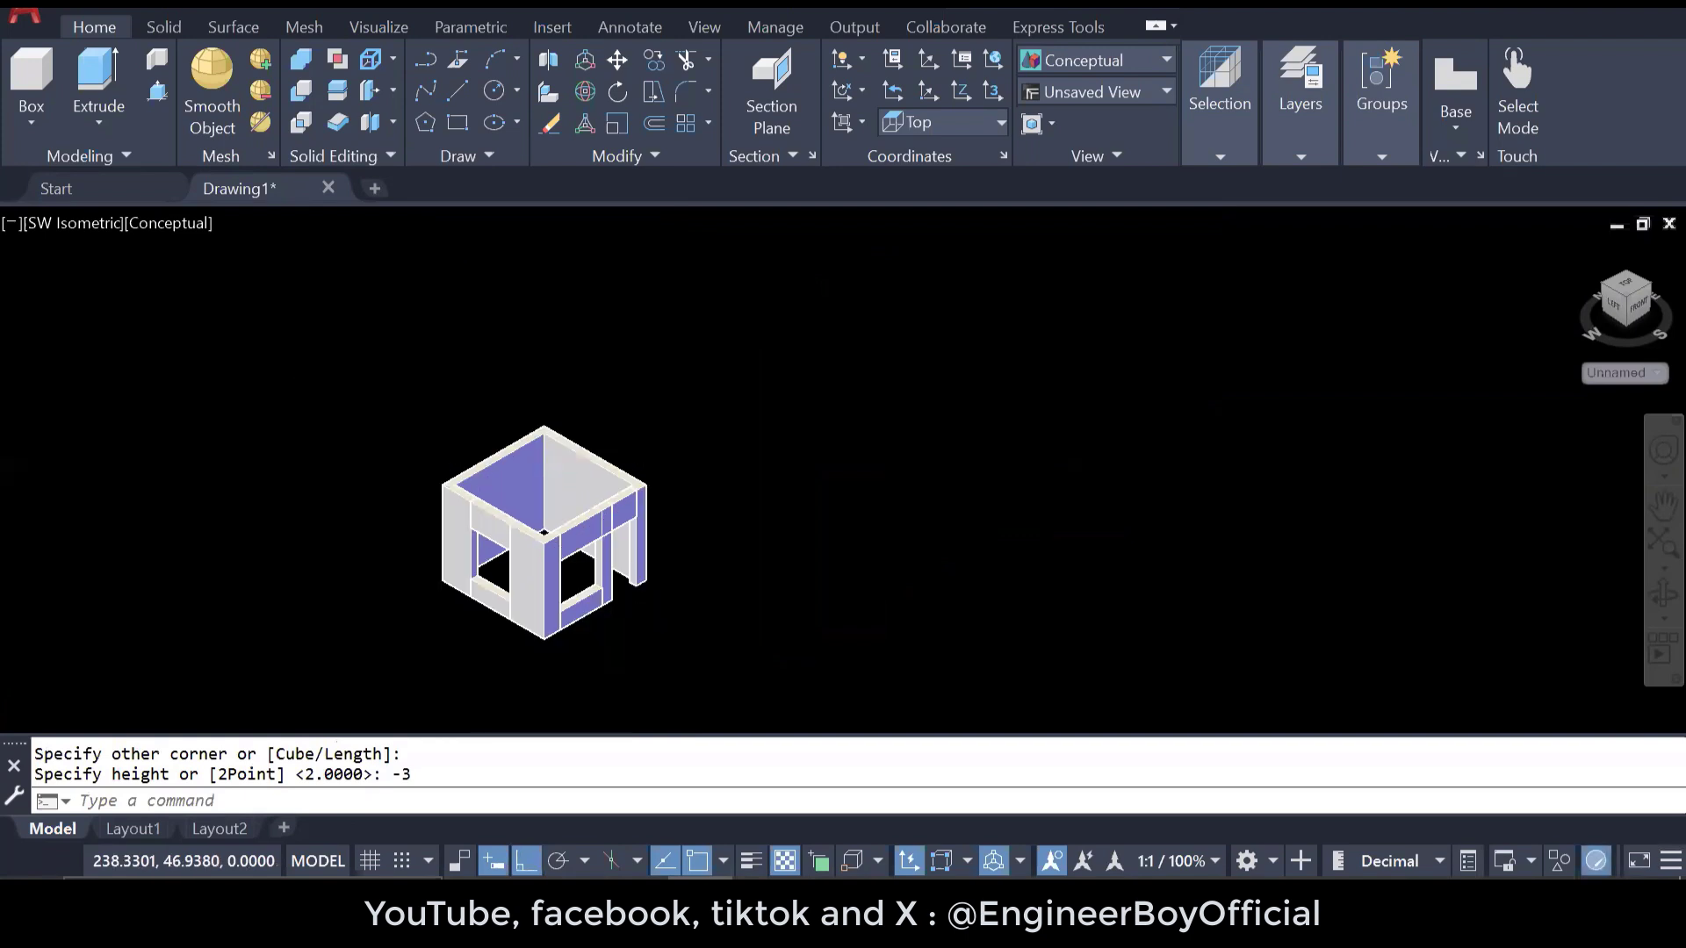
pyautogui.moveTo(577, 599); pyautogui.dragTo(559, 518, button='middle')
pyautogui.scroll(2, 558, 516)
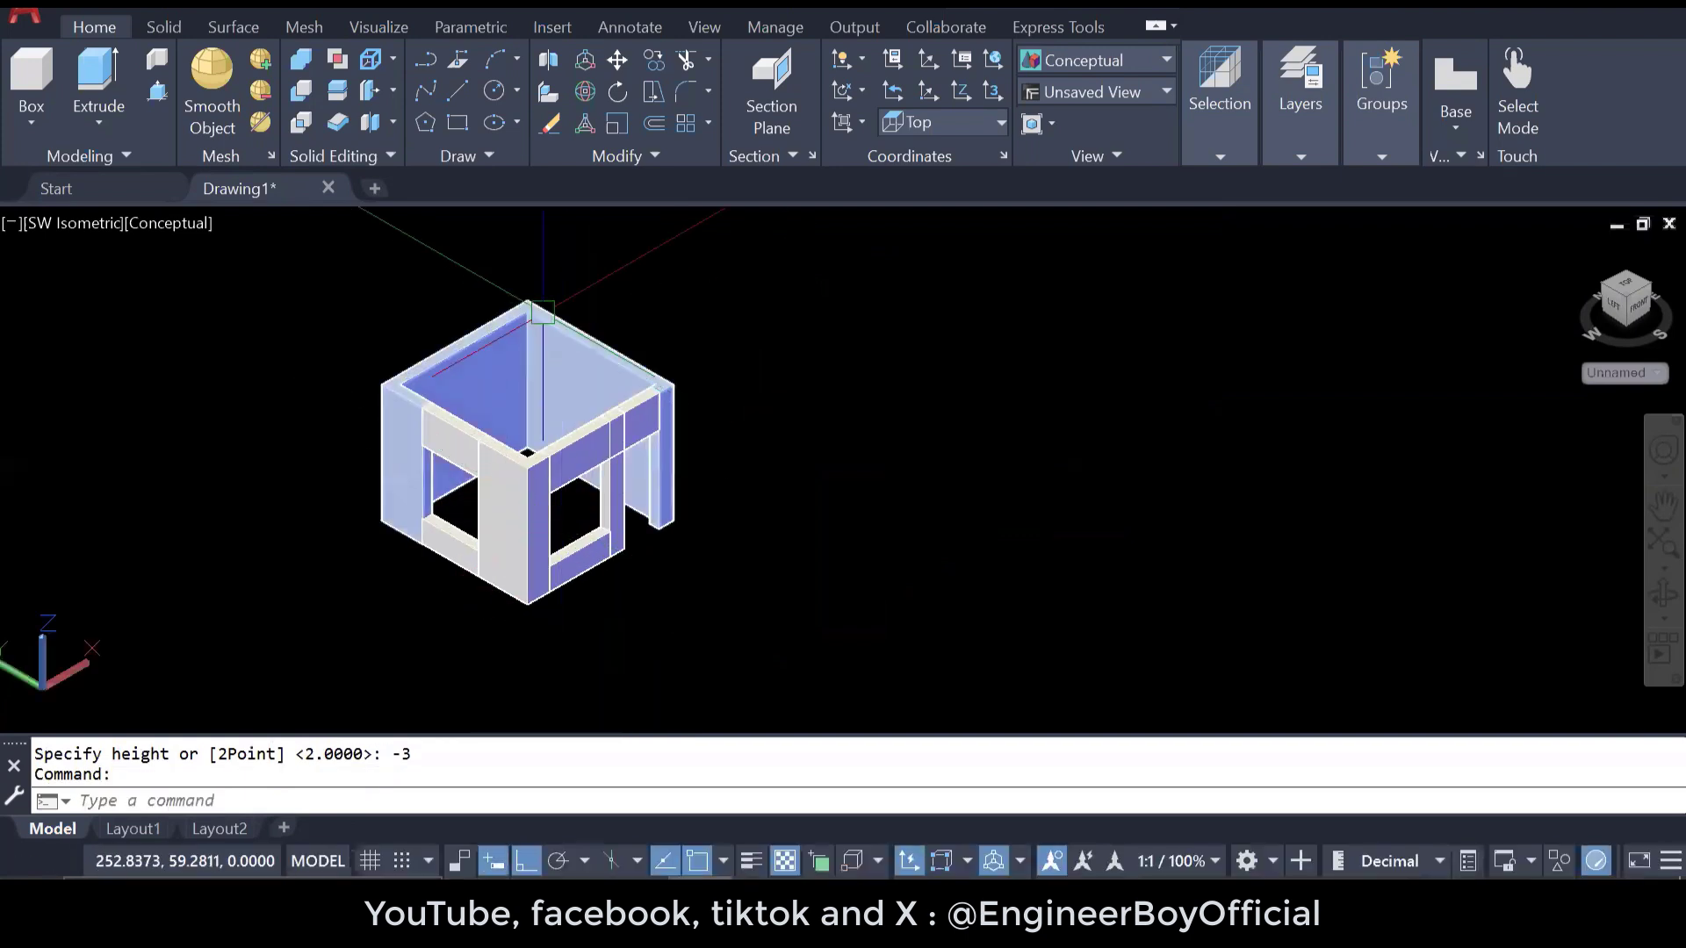
pyautogui.press('Return')
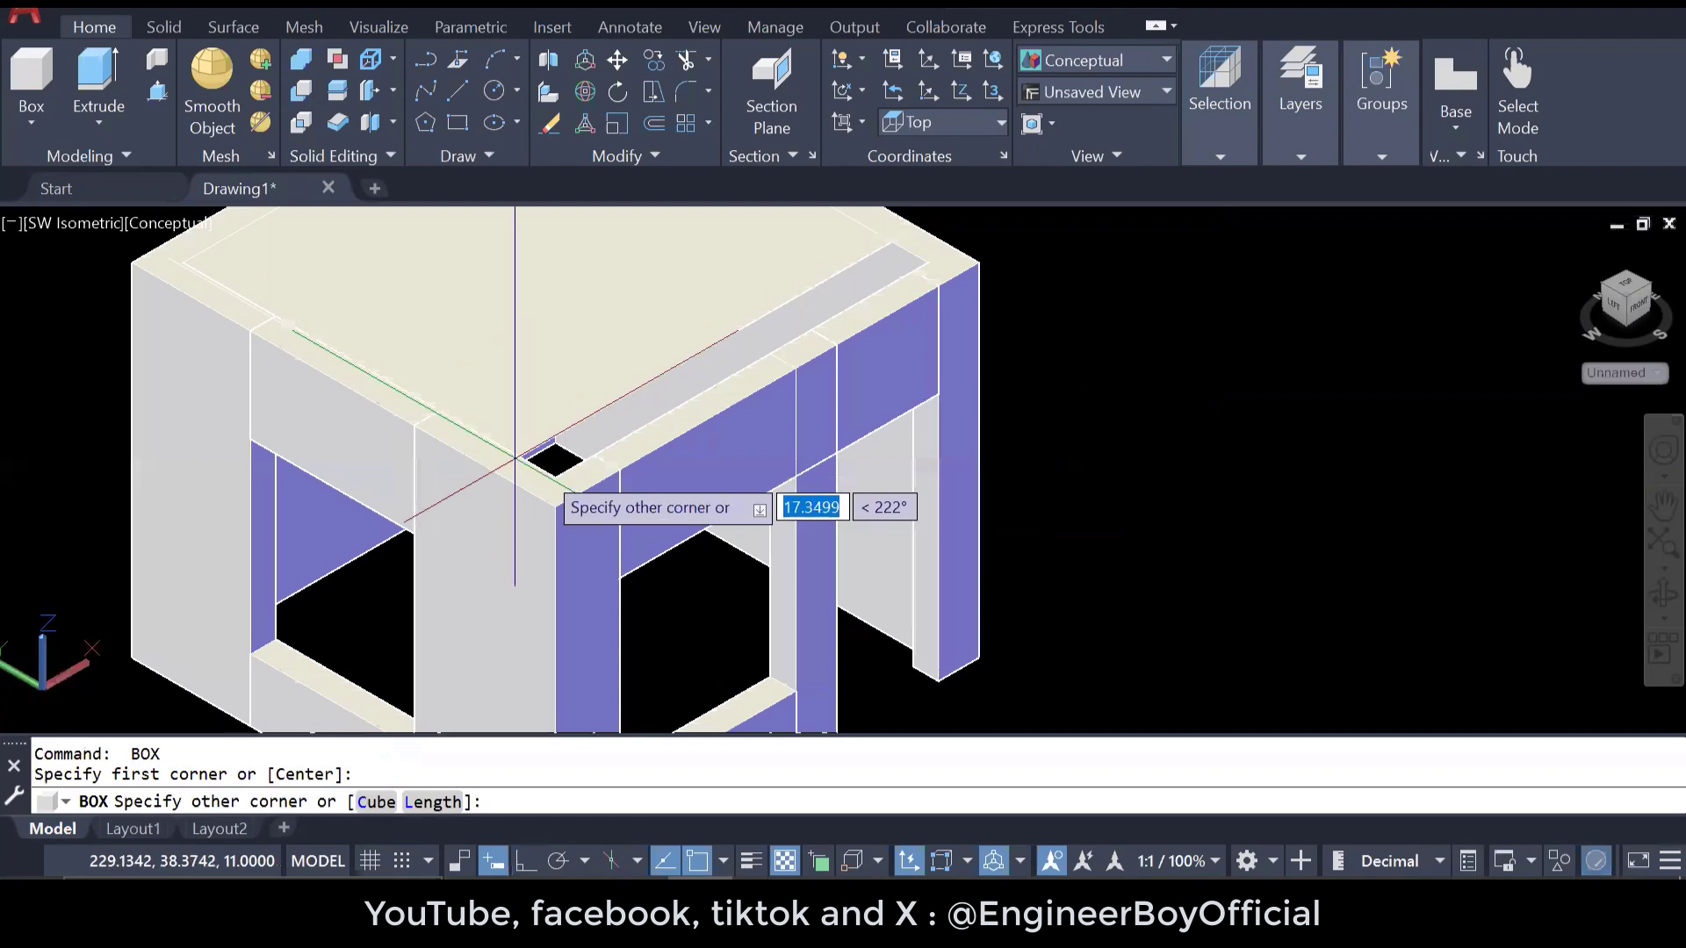
pyautogui.click(555, 505)
pyautogui.scroll(-4, 555, 506)
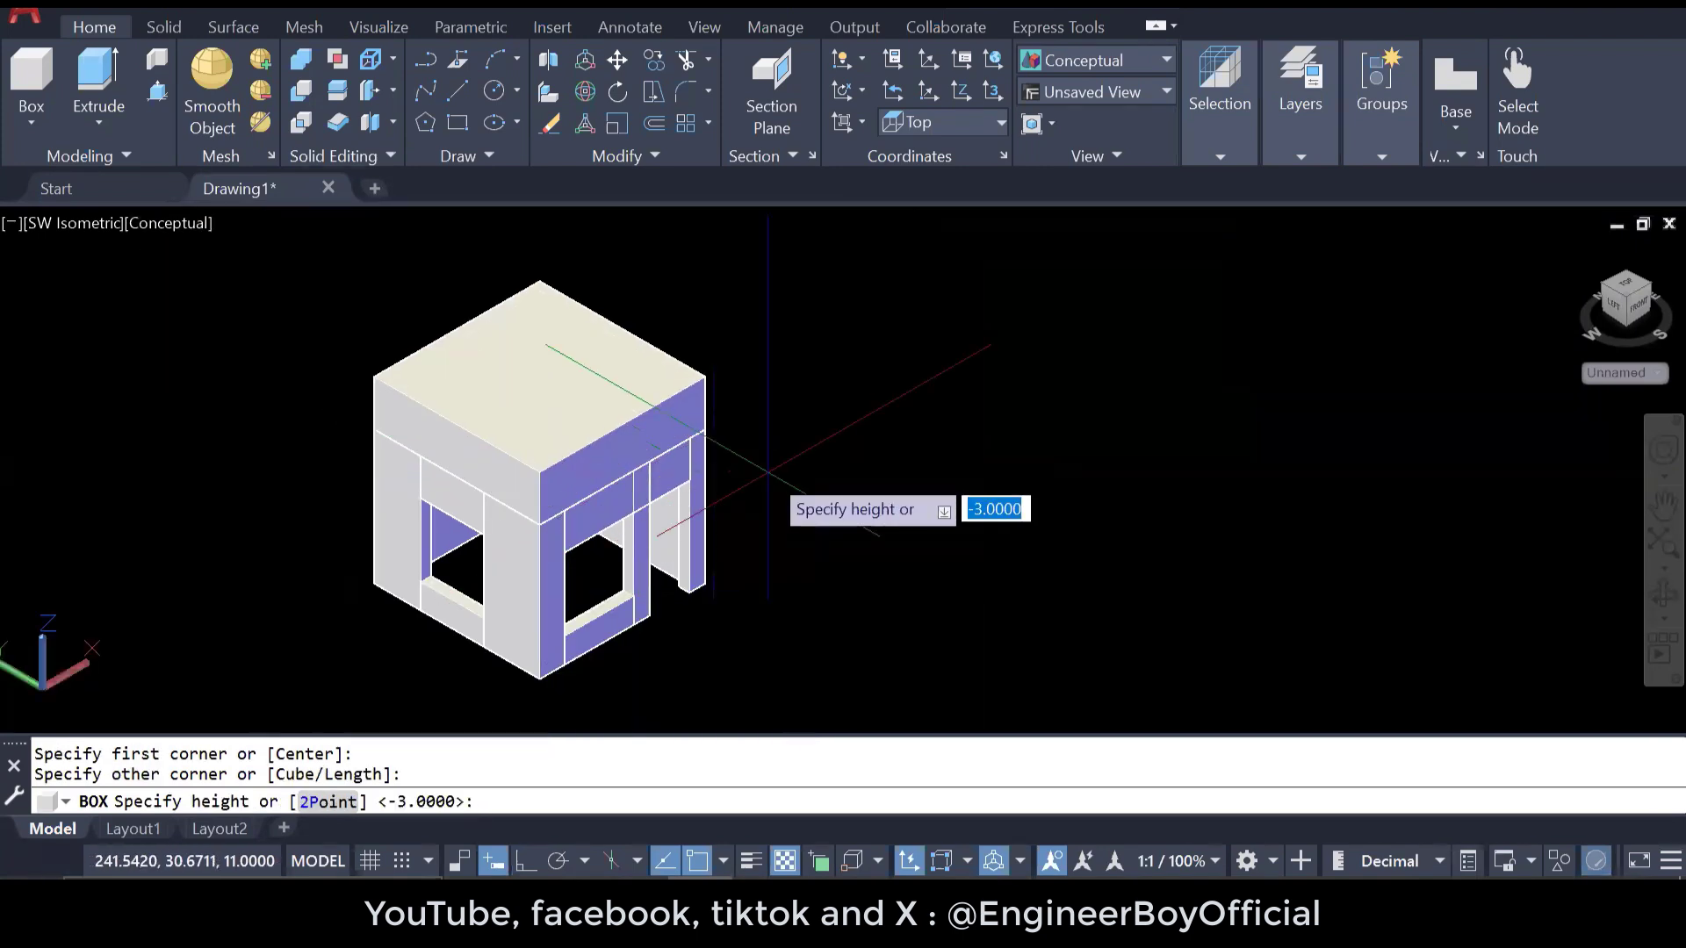
pyautogui.write('0.5')
pyautogui.press('Return')
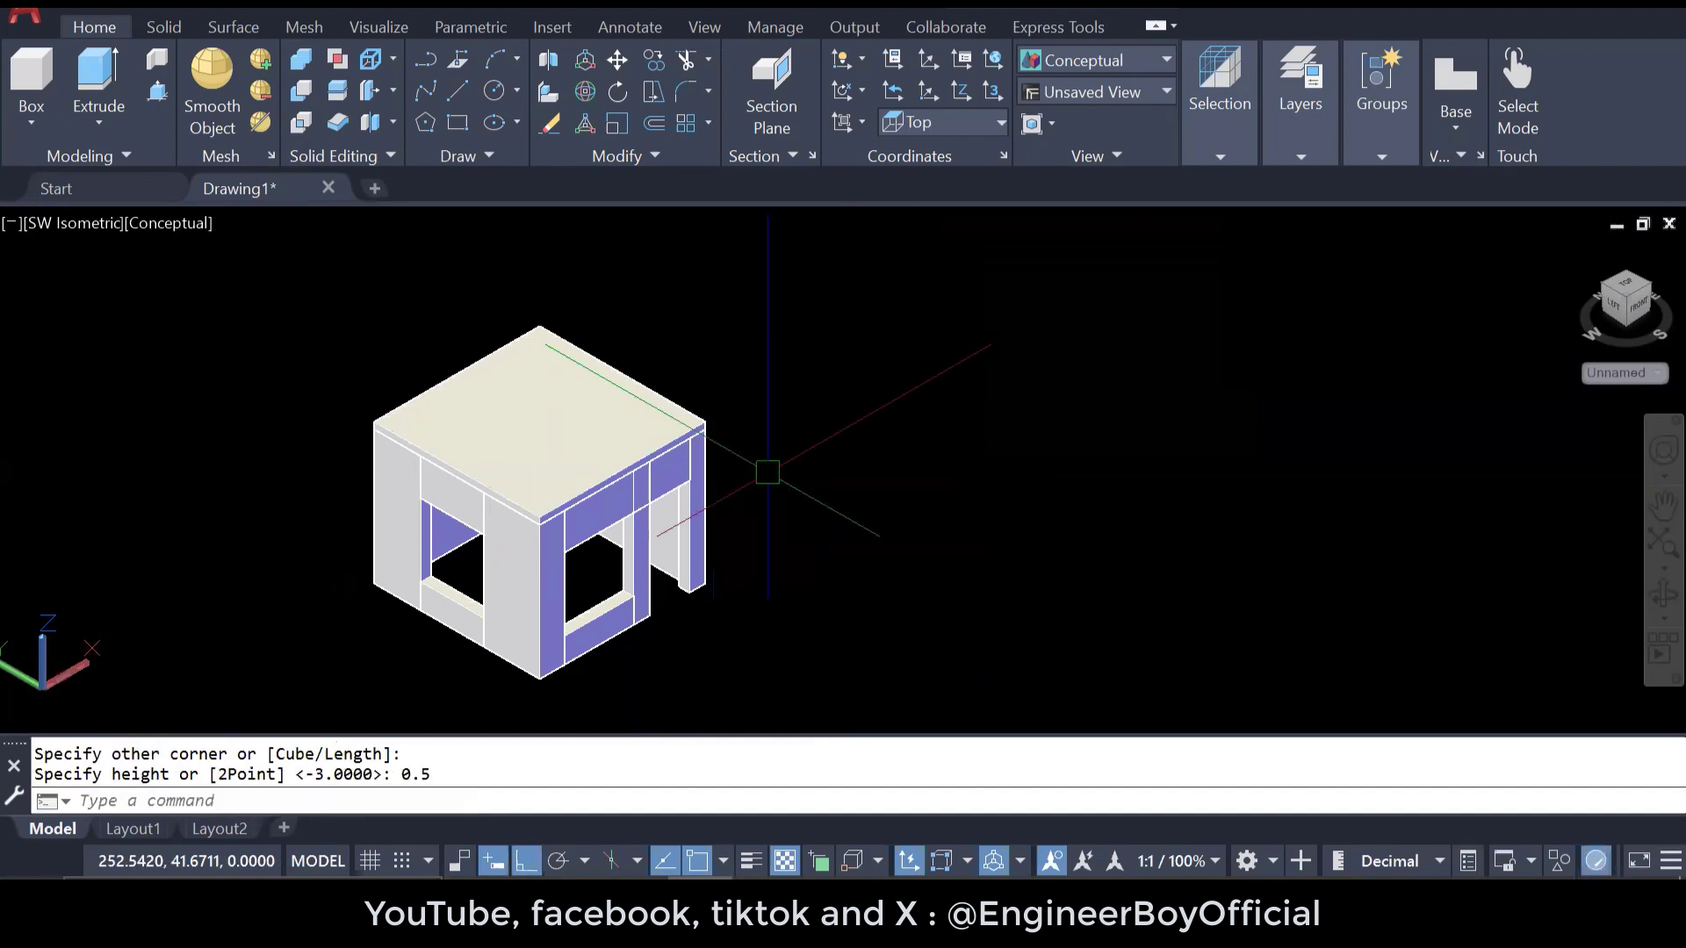
pyautogui.press('Escape')
pyautogui.press('Escape')
pyautogui.moveTo(724, 477); pyautogui.dragTo(705, 426, button='middle')
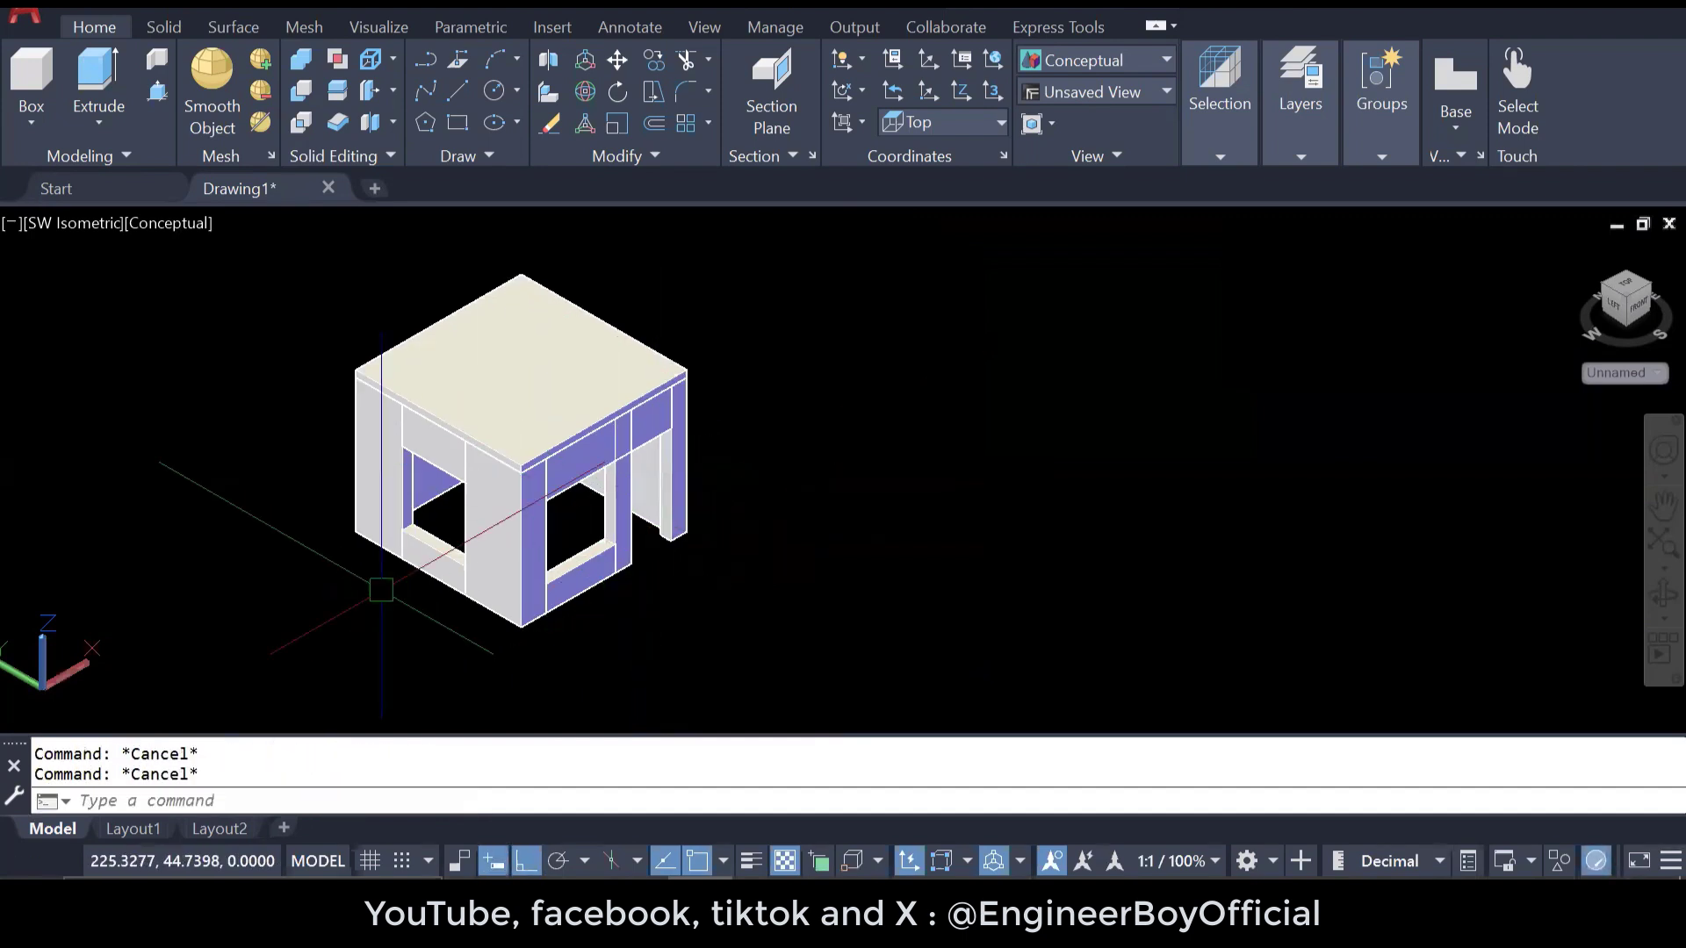
# - Unite the room's walls, sills, lintels and roof slab into a single solid with Union
pyautogui.write('UNi')
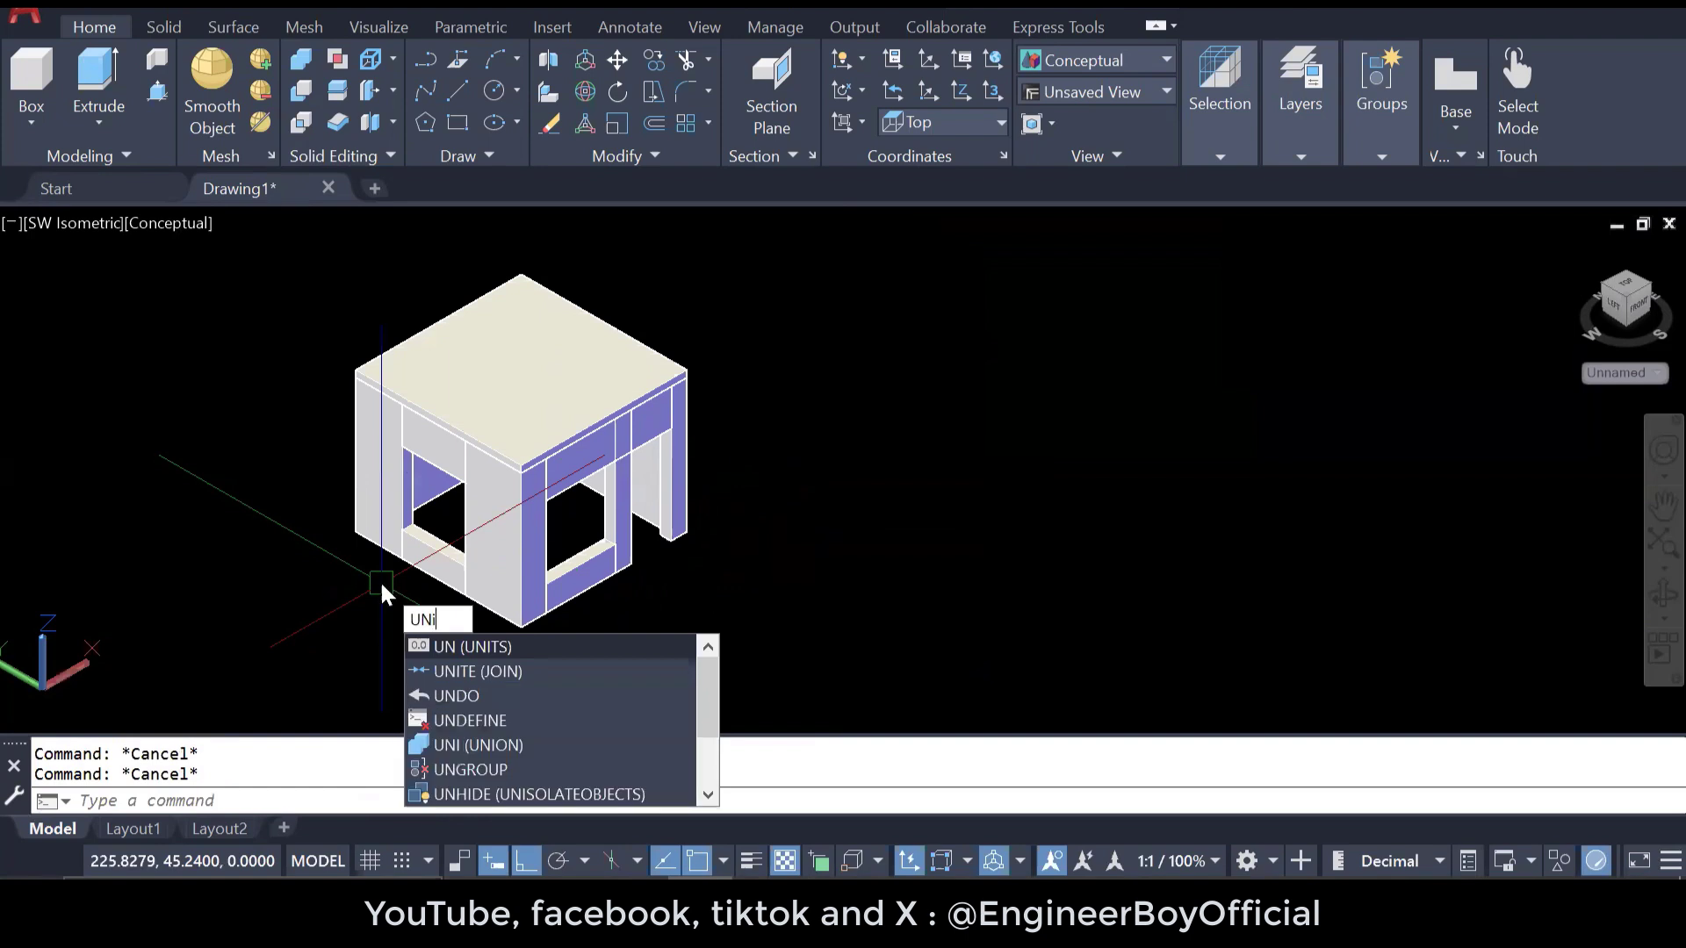
pyautogui.press('Return')
pyautogui.click(719, 650)
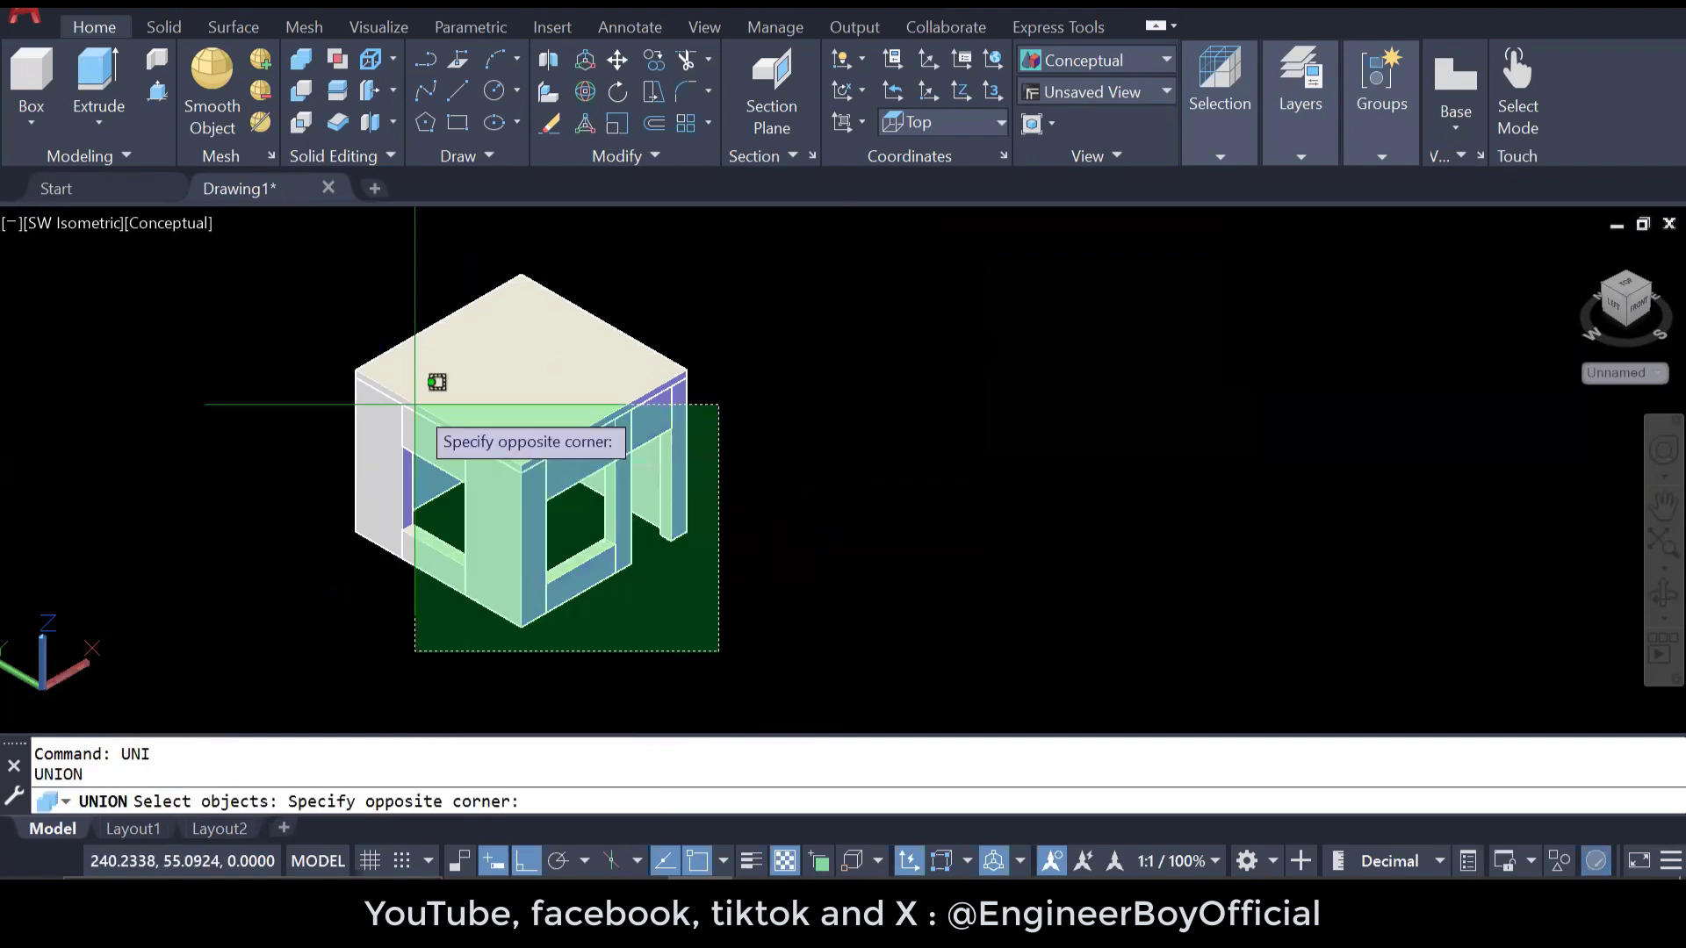
pyautogui.click(415, 405)
pyautogui.press('Escape')
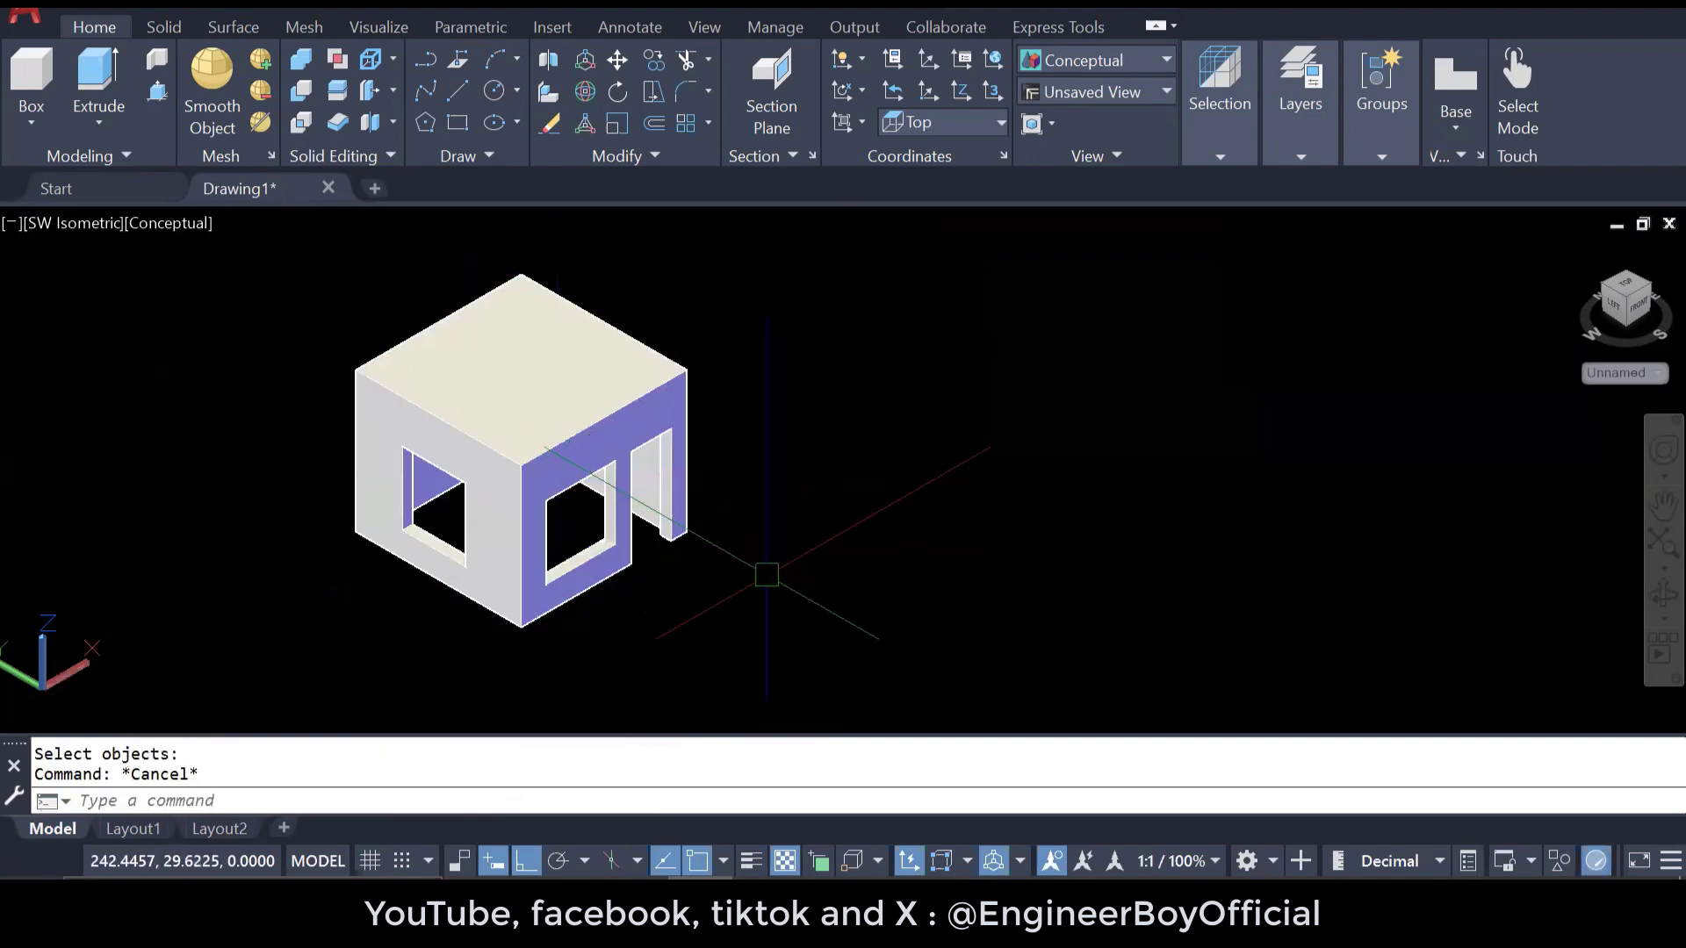
pyautogui.press('Escape')
pyautogui.scroll(3, 465, 539)
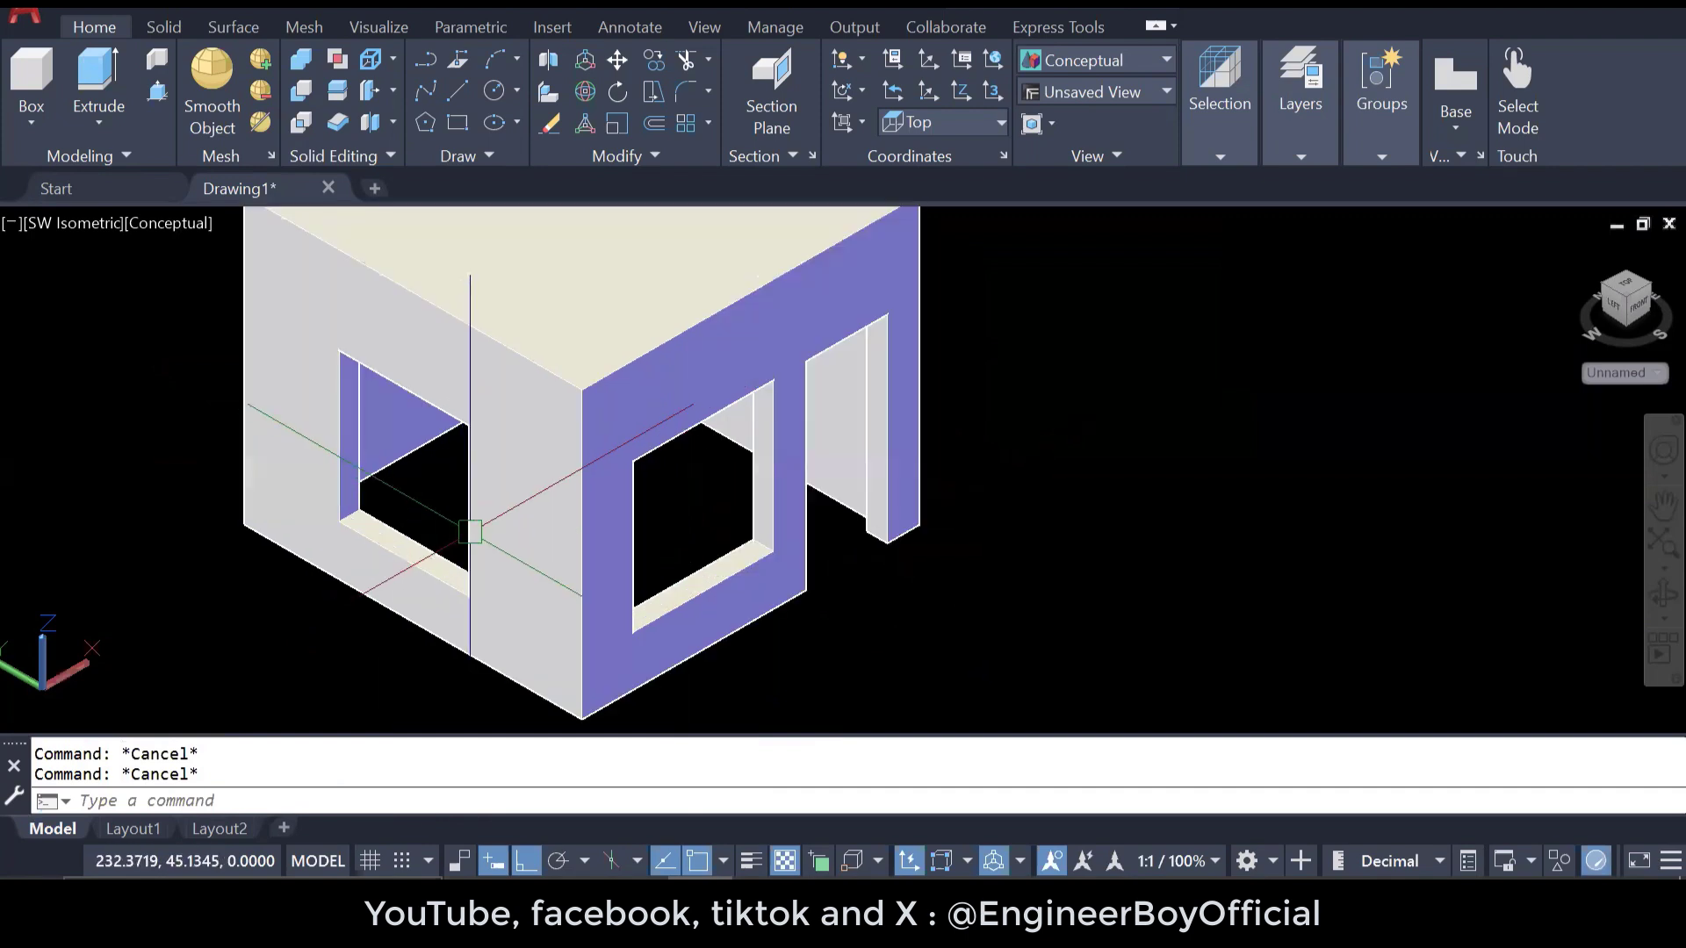
pyautogui.click(562, 544)
pyautogui.press('Escape')
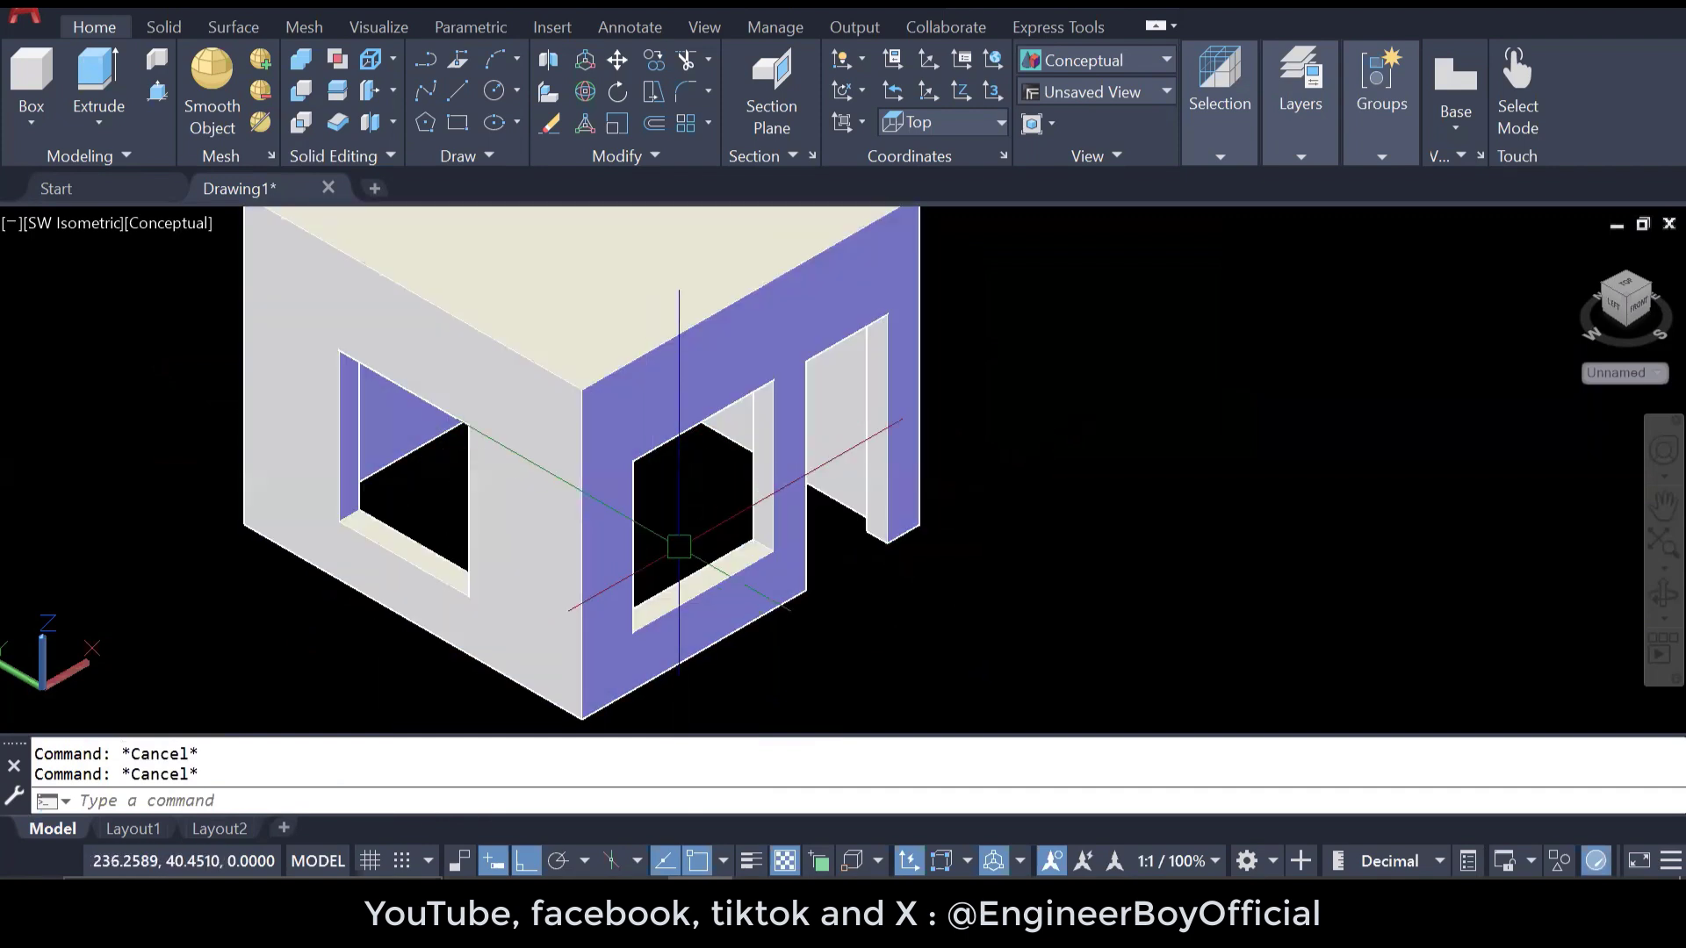
pyautogui.scroll(-4, 802, 584)
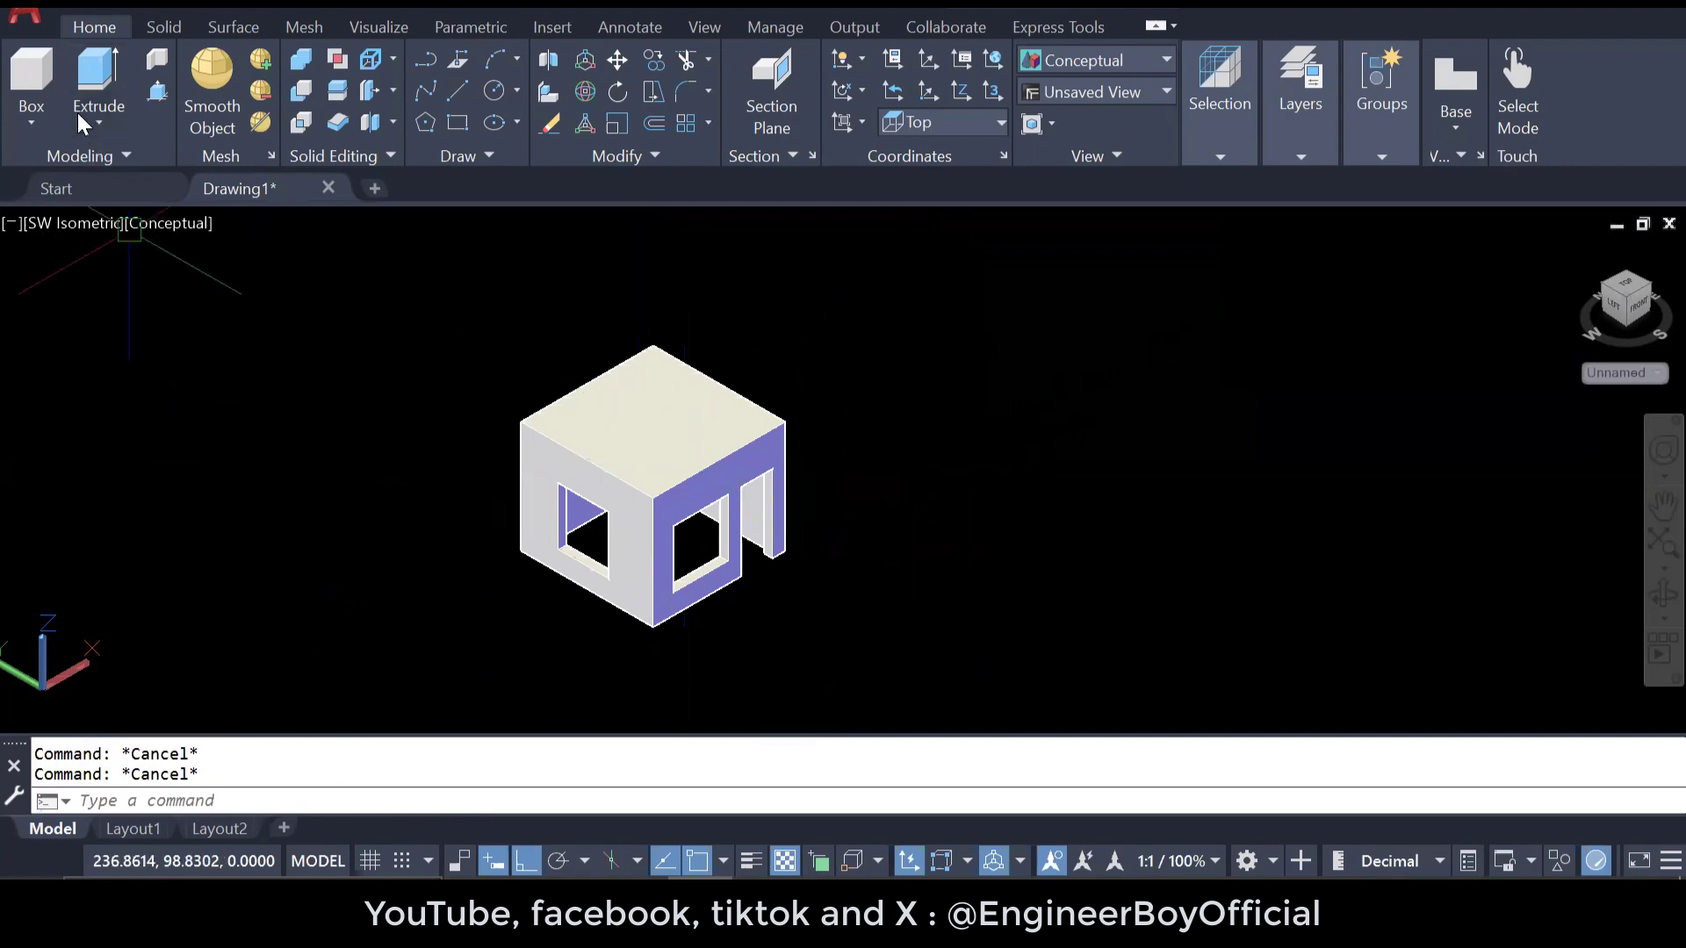
pyautogui.click(90, 222)
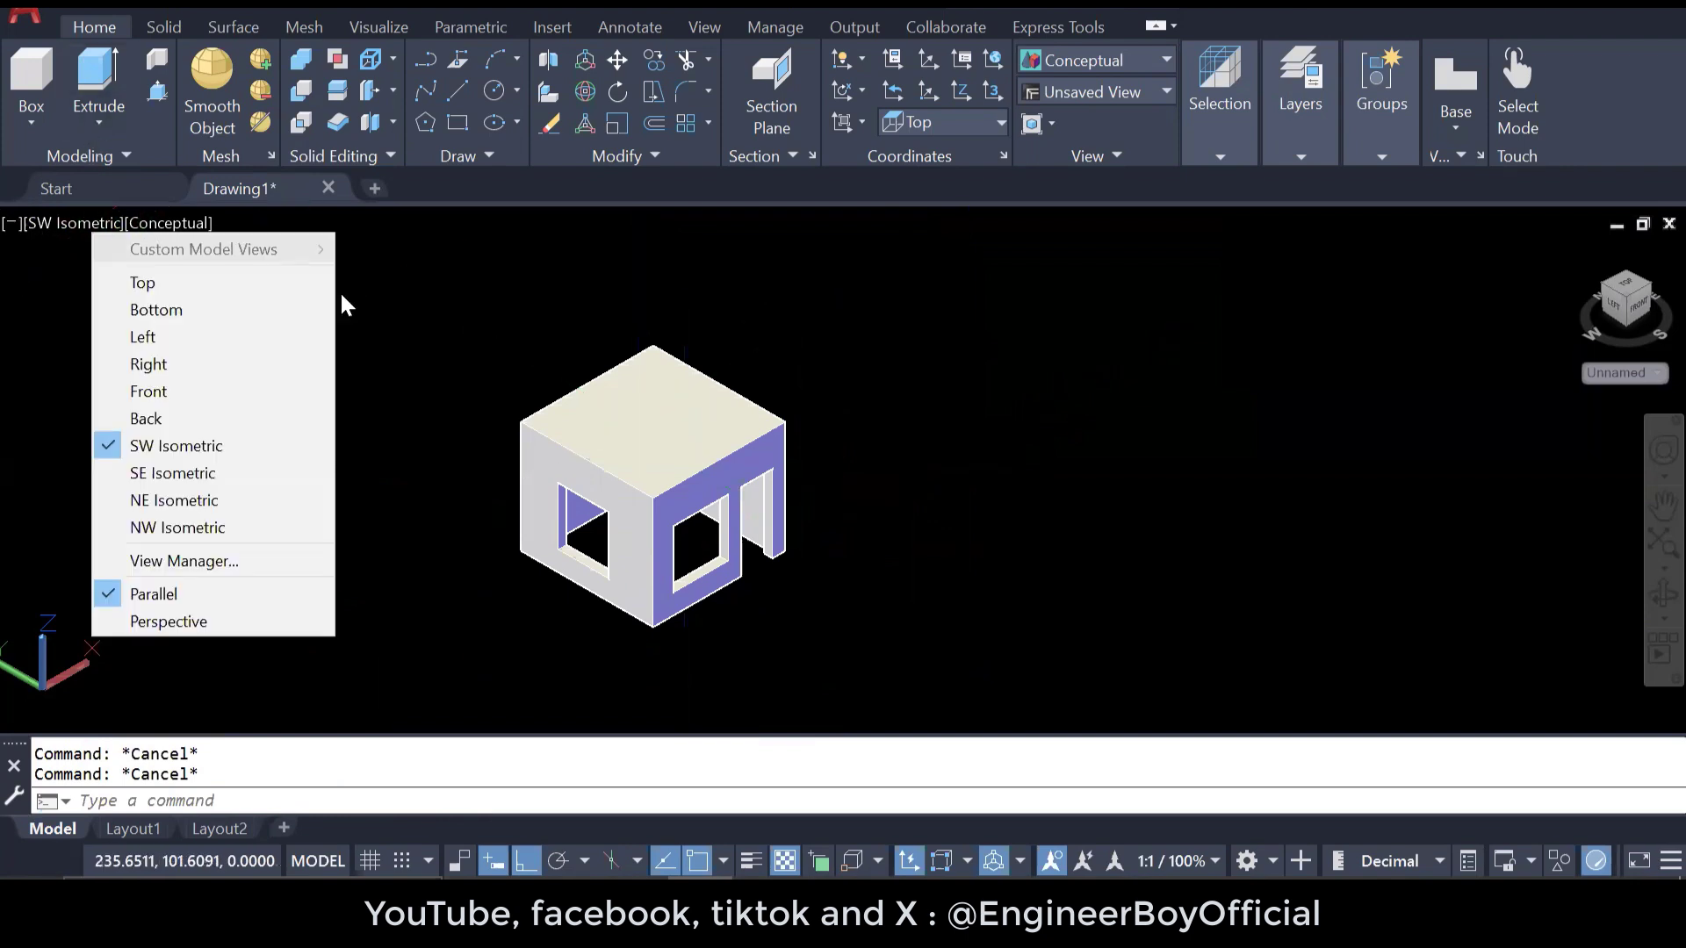
pyautogui.scroll(-3, 246, 483)
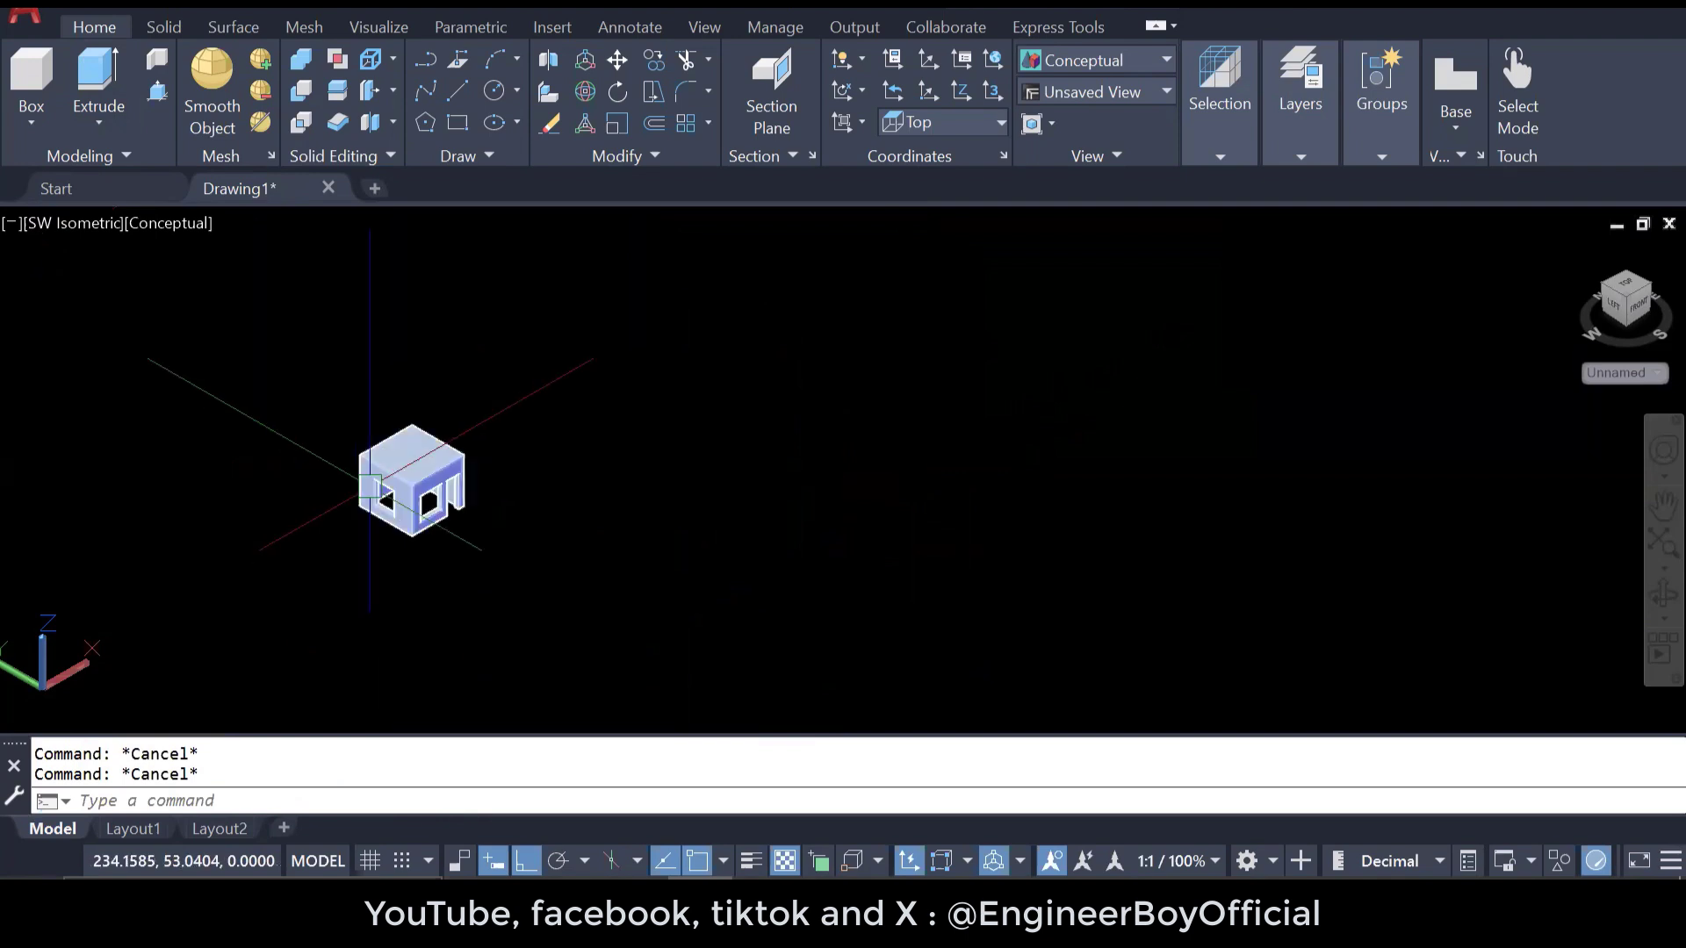
pyautogui.scroll(2, 351, 492)
# - Create a solid cylinder with base radius 4 and height 20 in the empty space beside the room
pyautogui.click(35, 124)
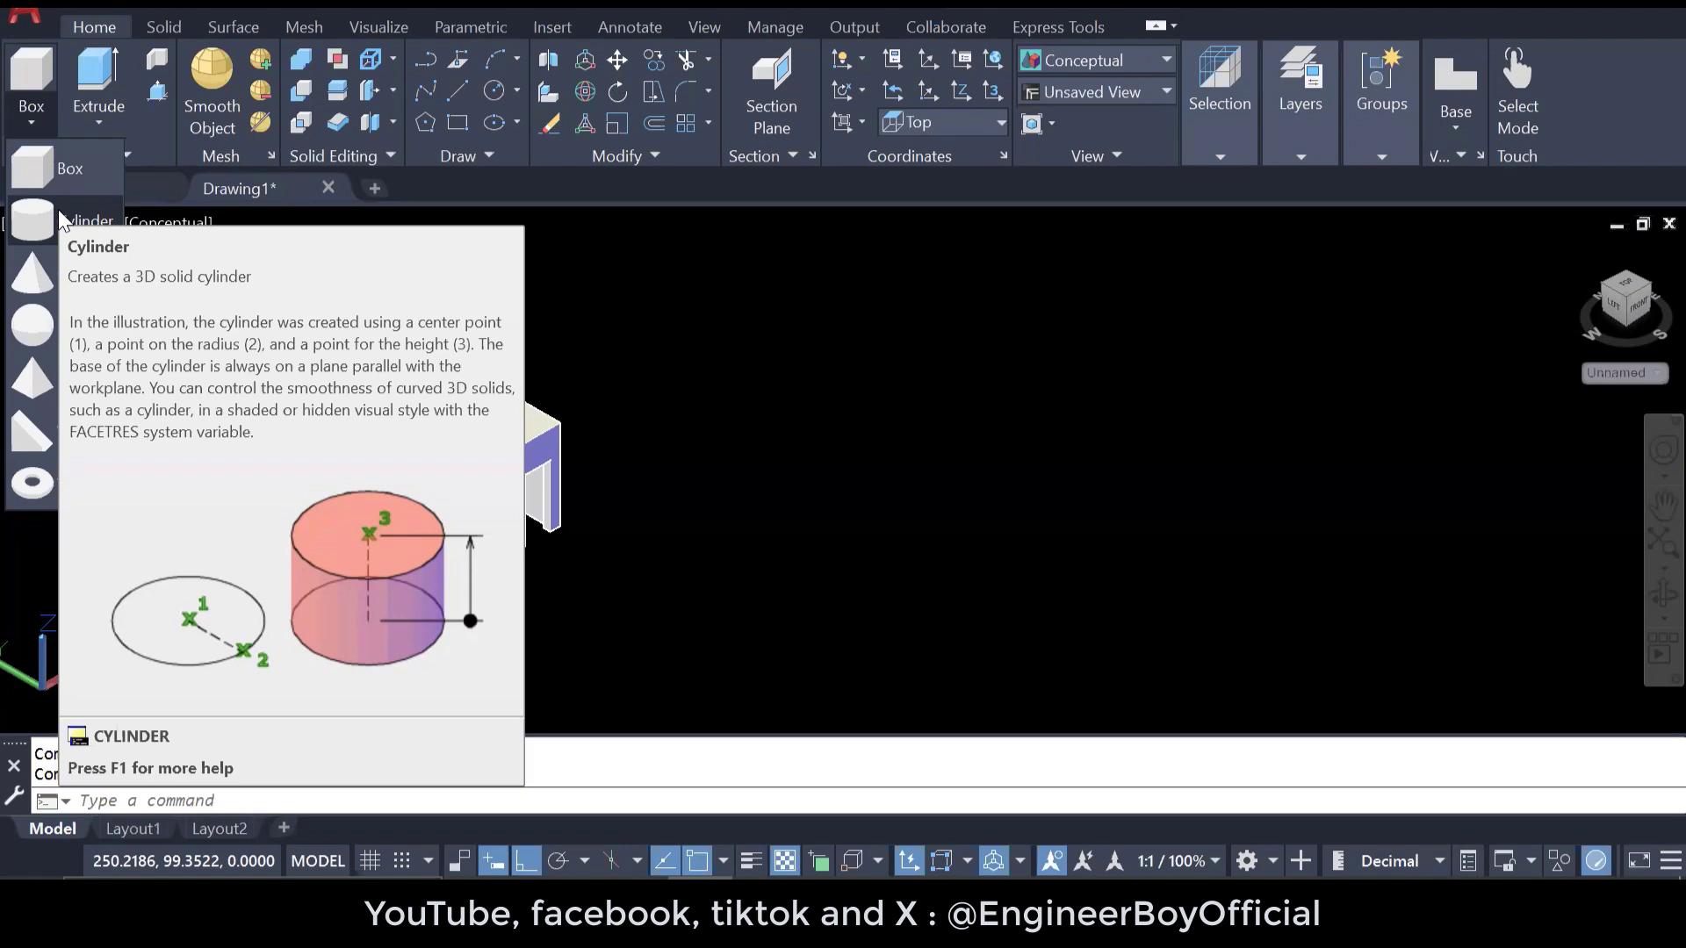
pyautogui.click(60, 219)
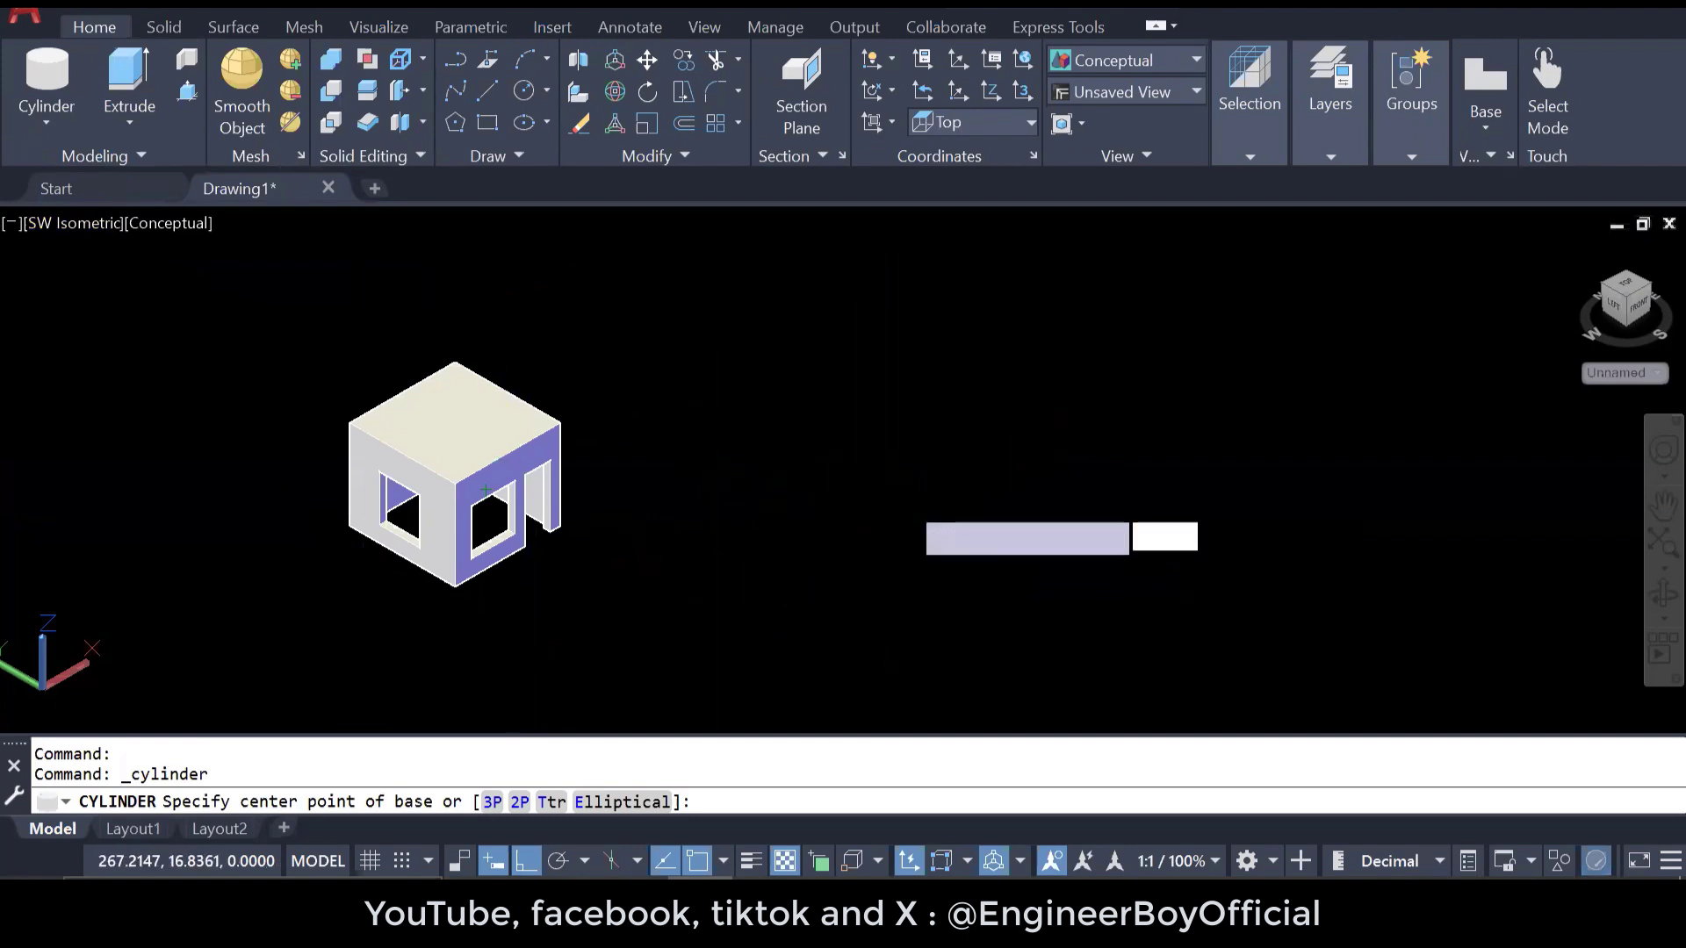
pyautogui.click(905, 501)
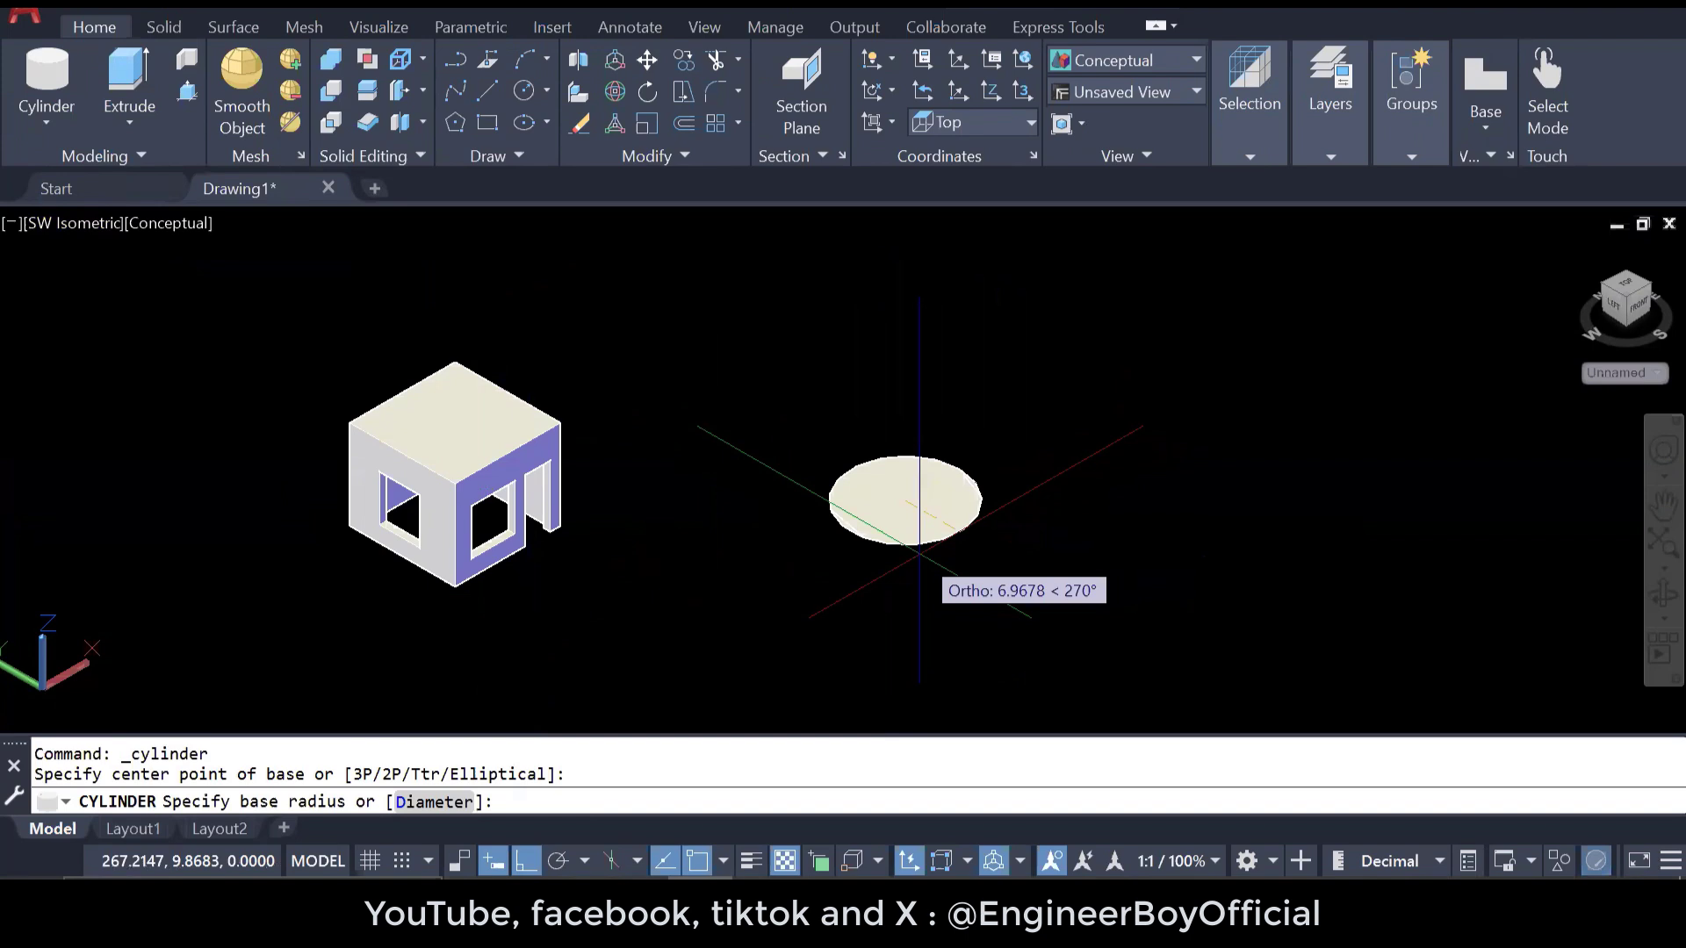
pyautogui.write('4')
pyautogui.press('Return')
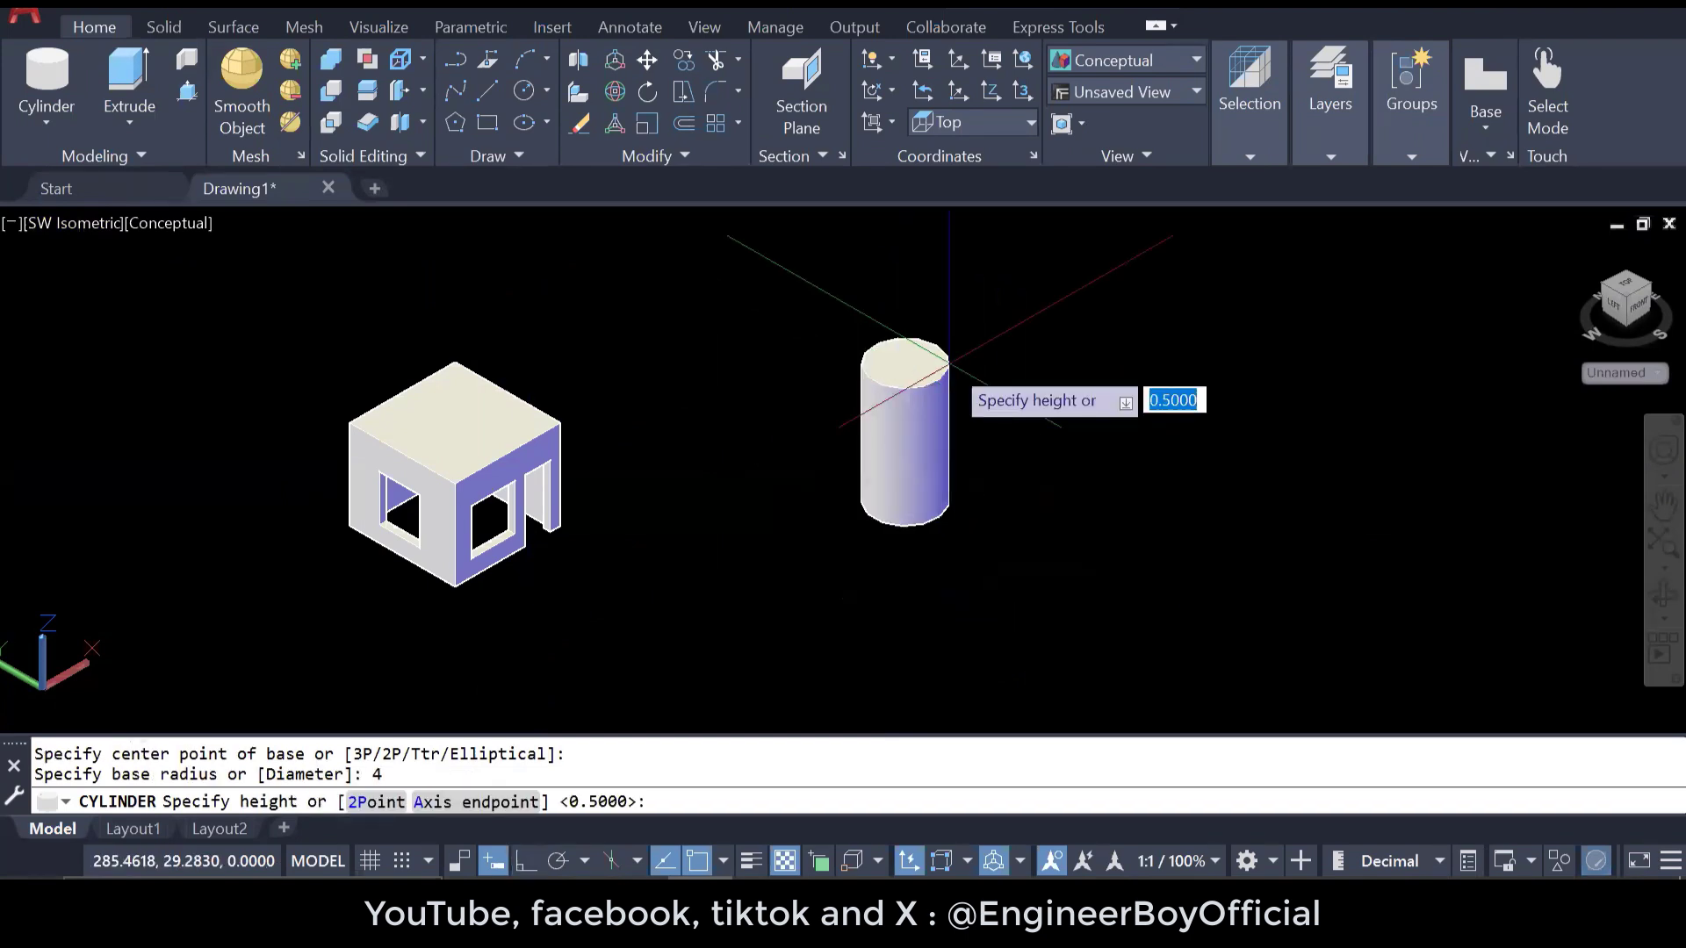
pyautogui.write('2')
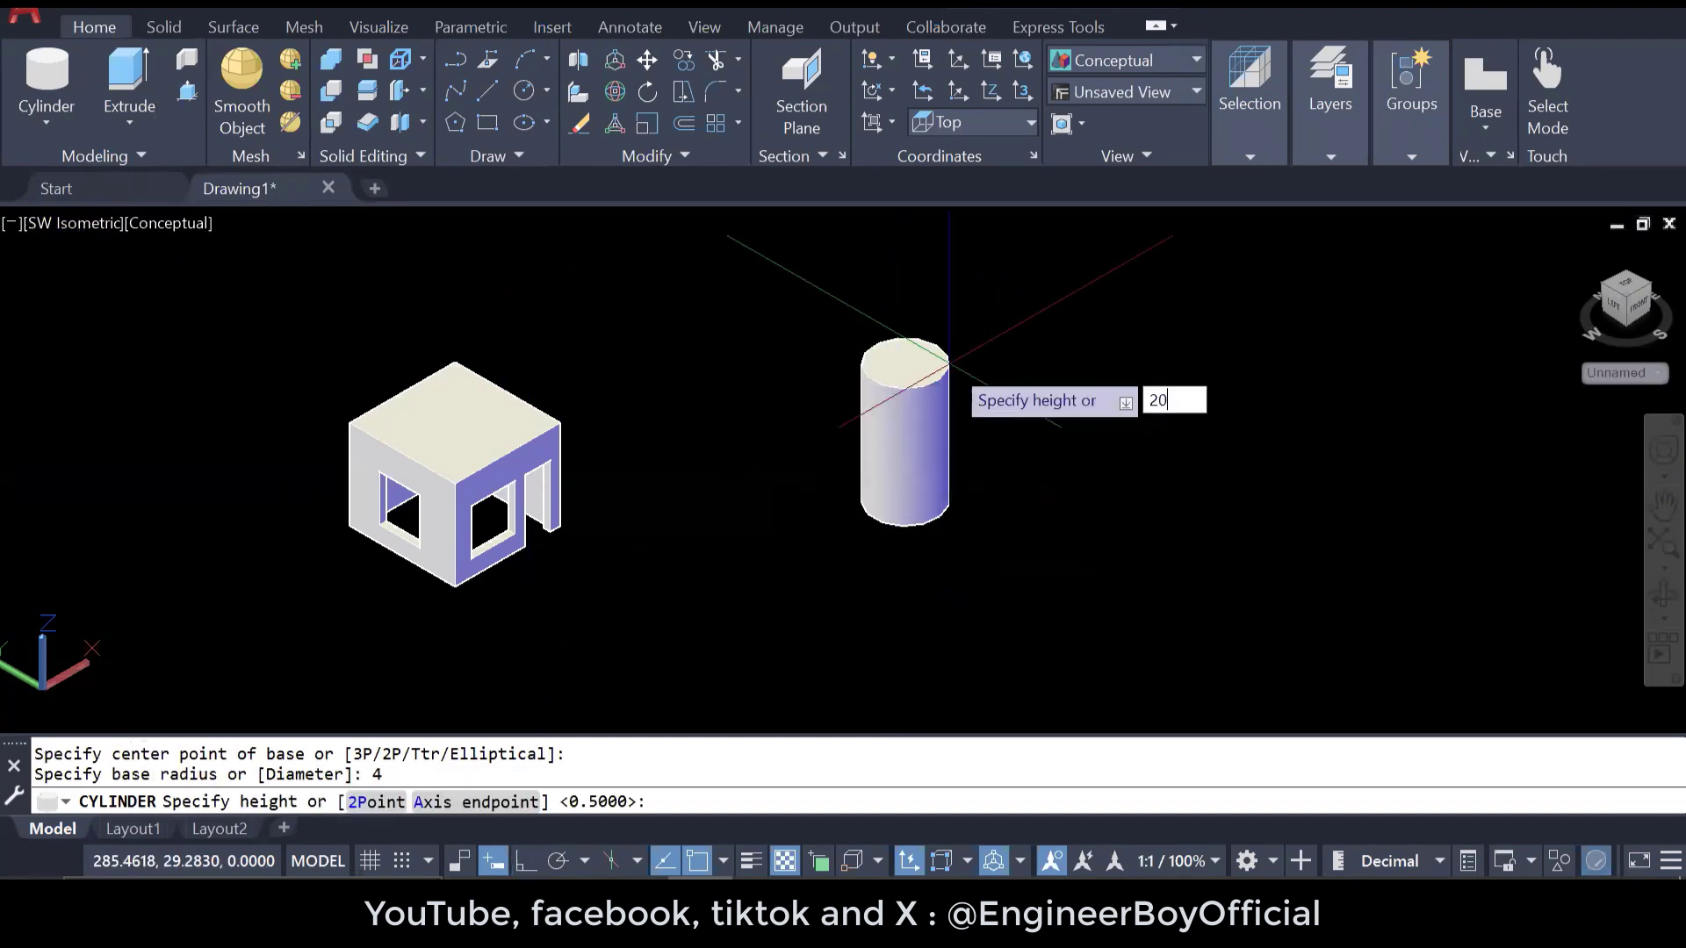
pyautogui.write('0')
pyautogui.press('Return')
pyautogui.scroll(-3, 876, 565)
pyautogui.scroll(3, 971, 470)
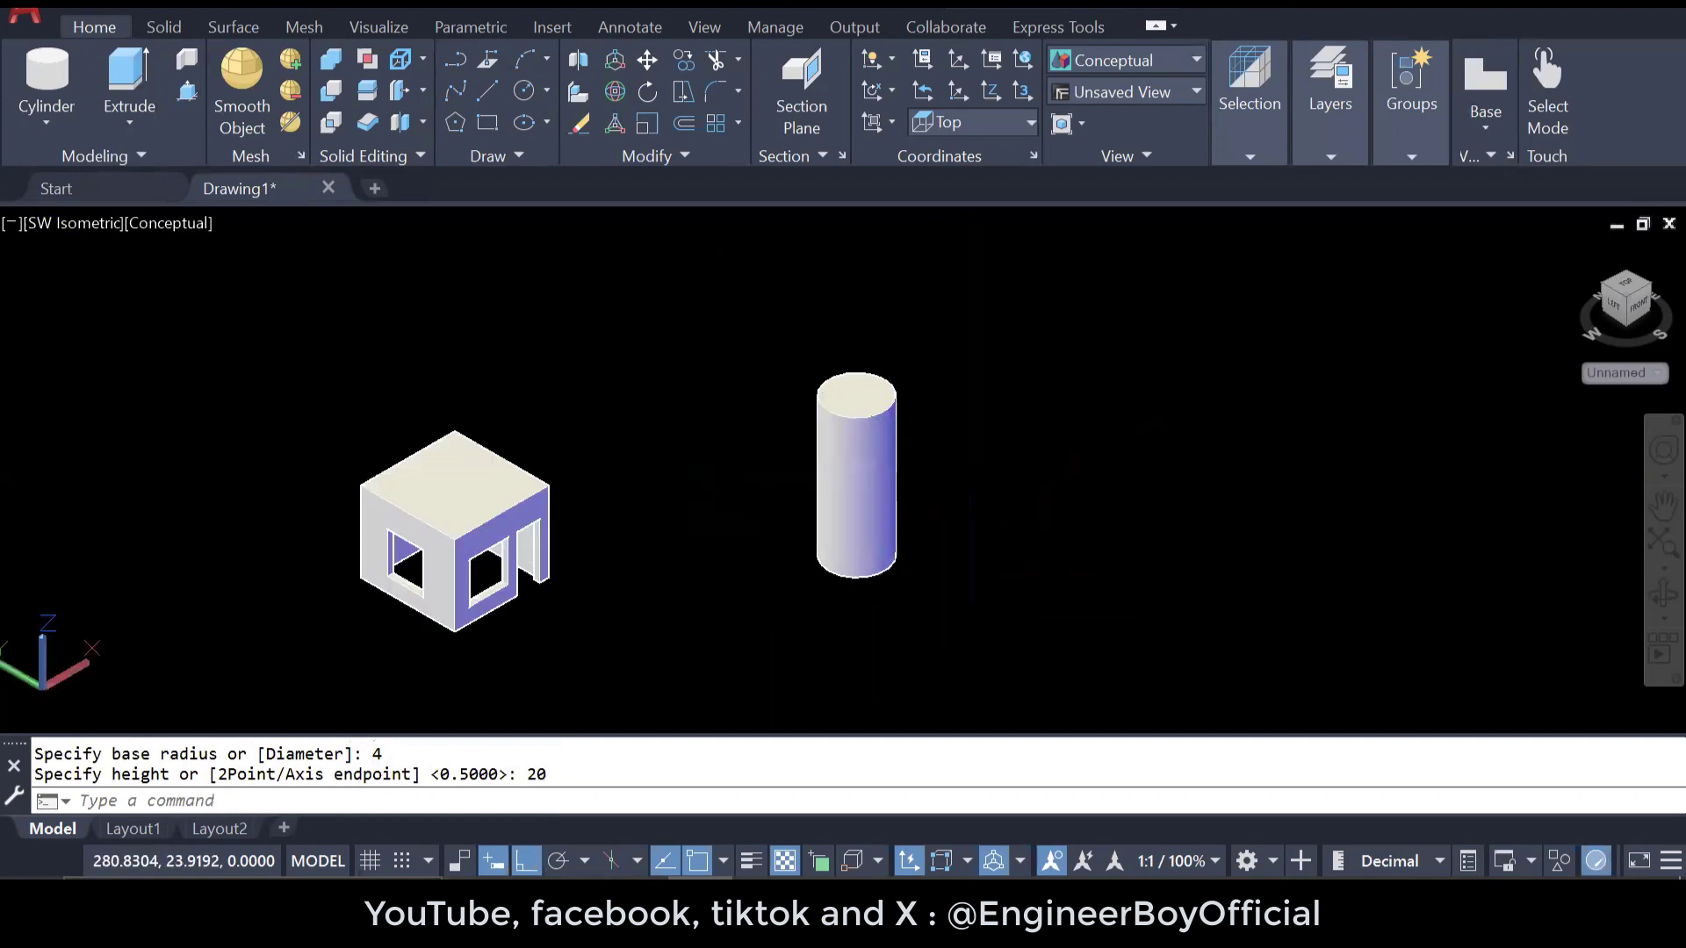
# - Create a second cylinder beside the first one, defining its base by a diameter of 3 and giving it a height of 50
pyautogui.moveTo(970, 470); pyautogui.dragTo(735, 447, button='middle')
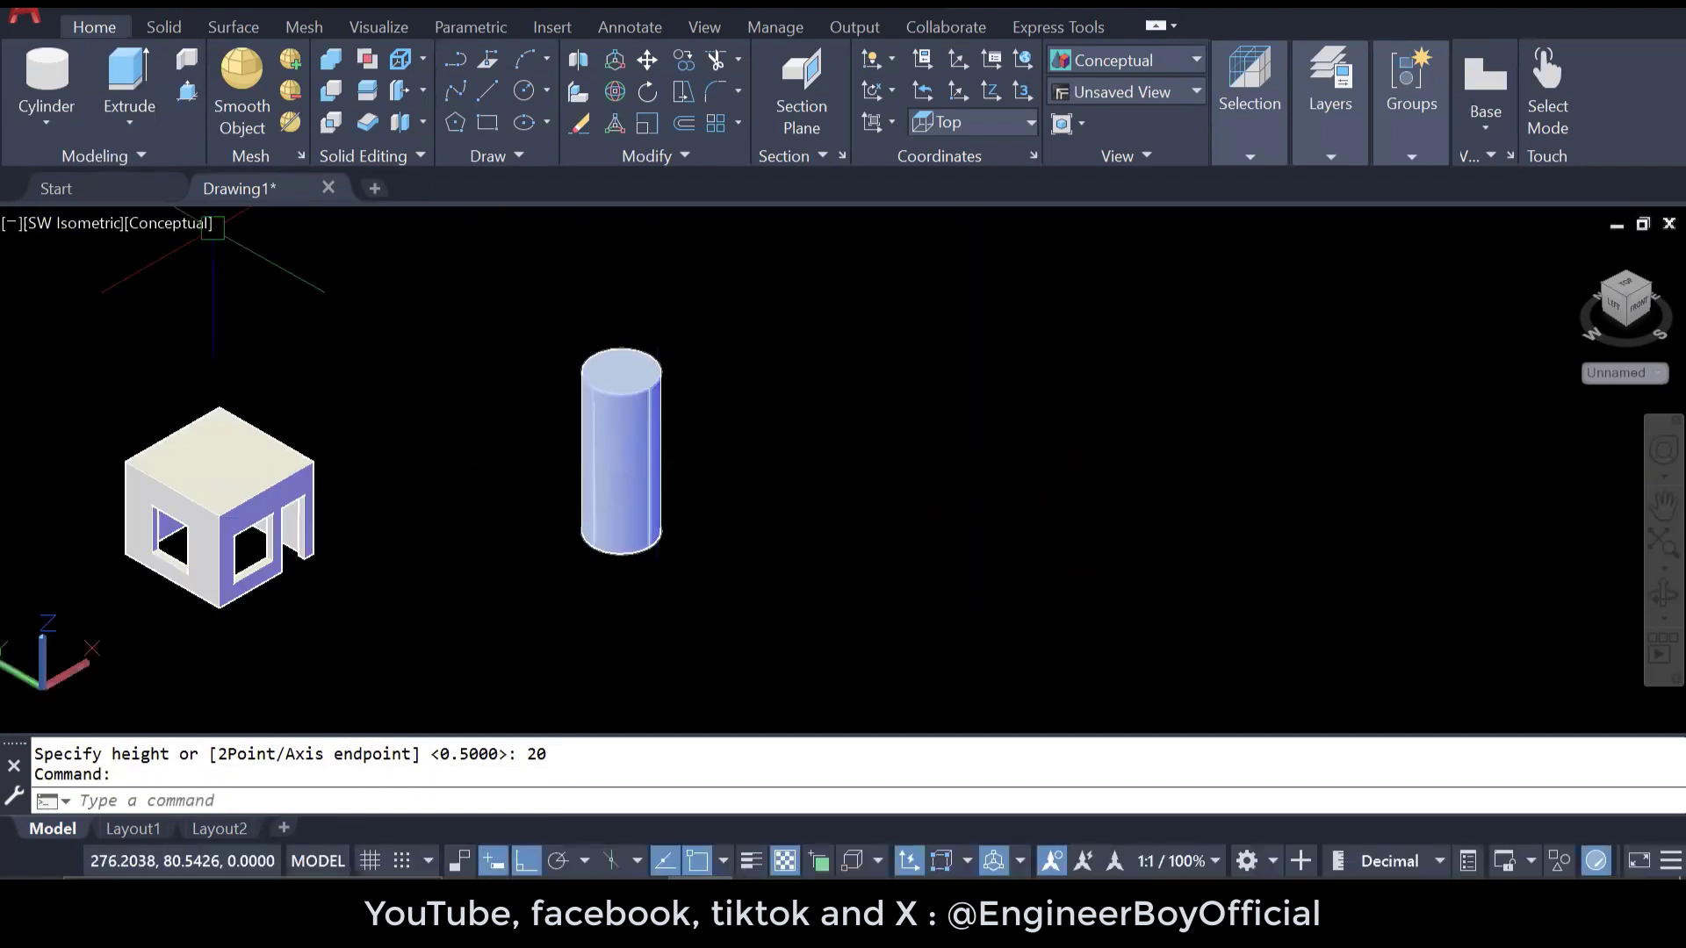
pyautogui.click(44, 79)
pyautogui.click(847, 521)
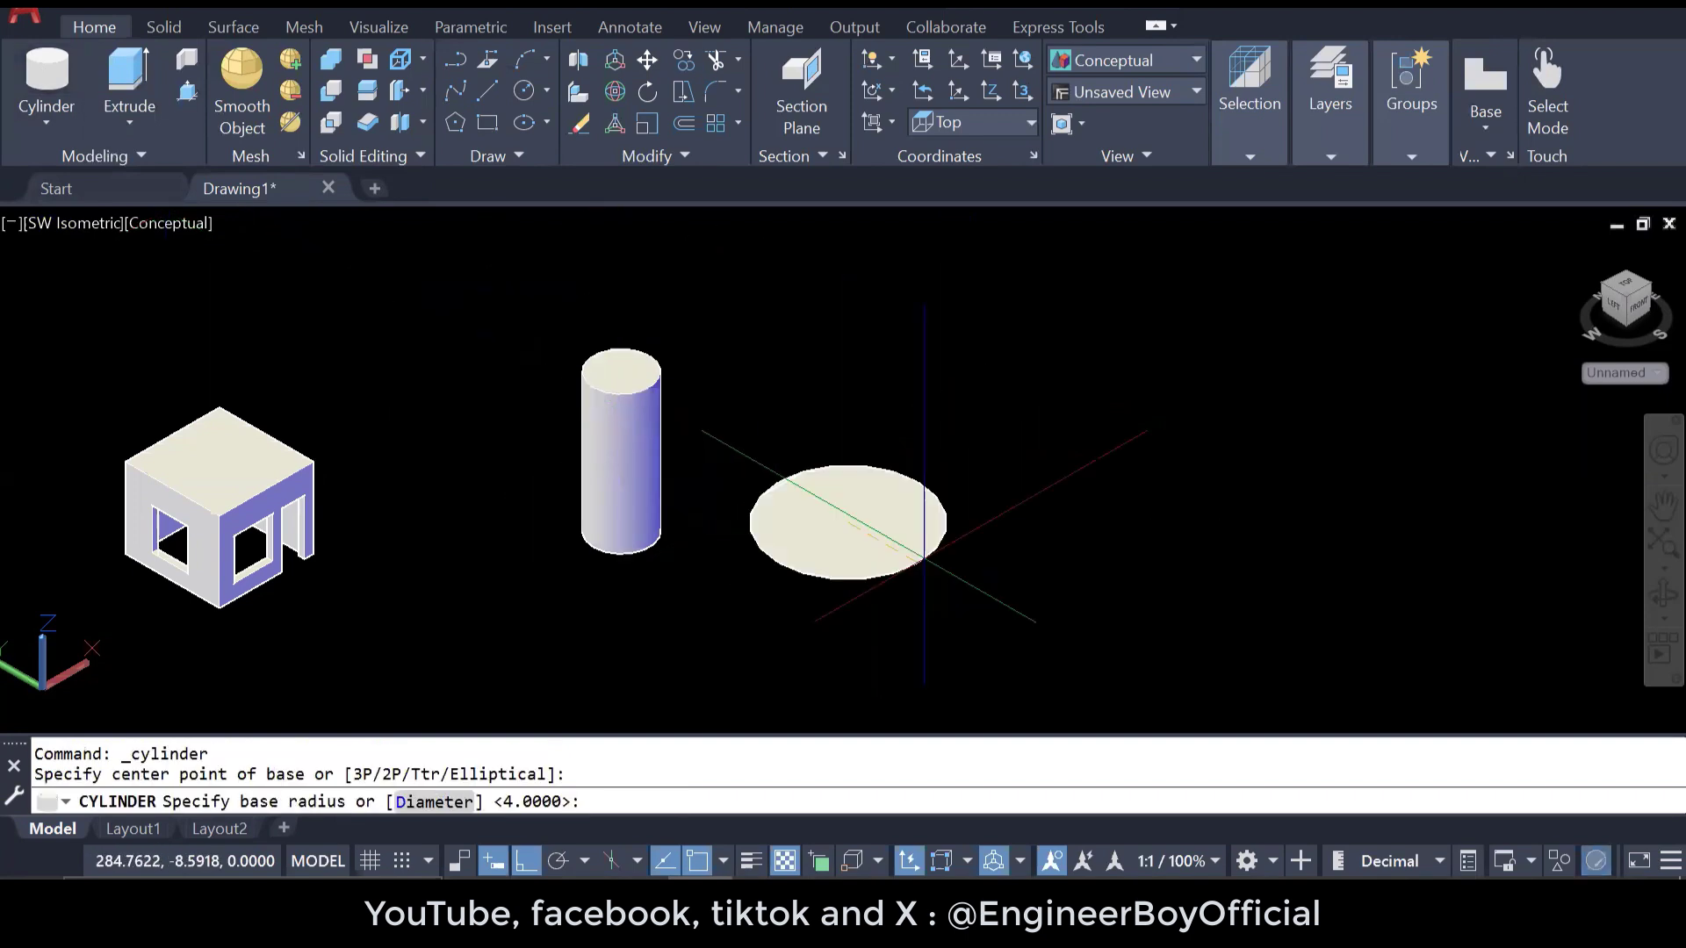
pyautogui.write('d')
pyautogui.press('Return')
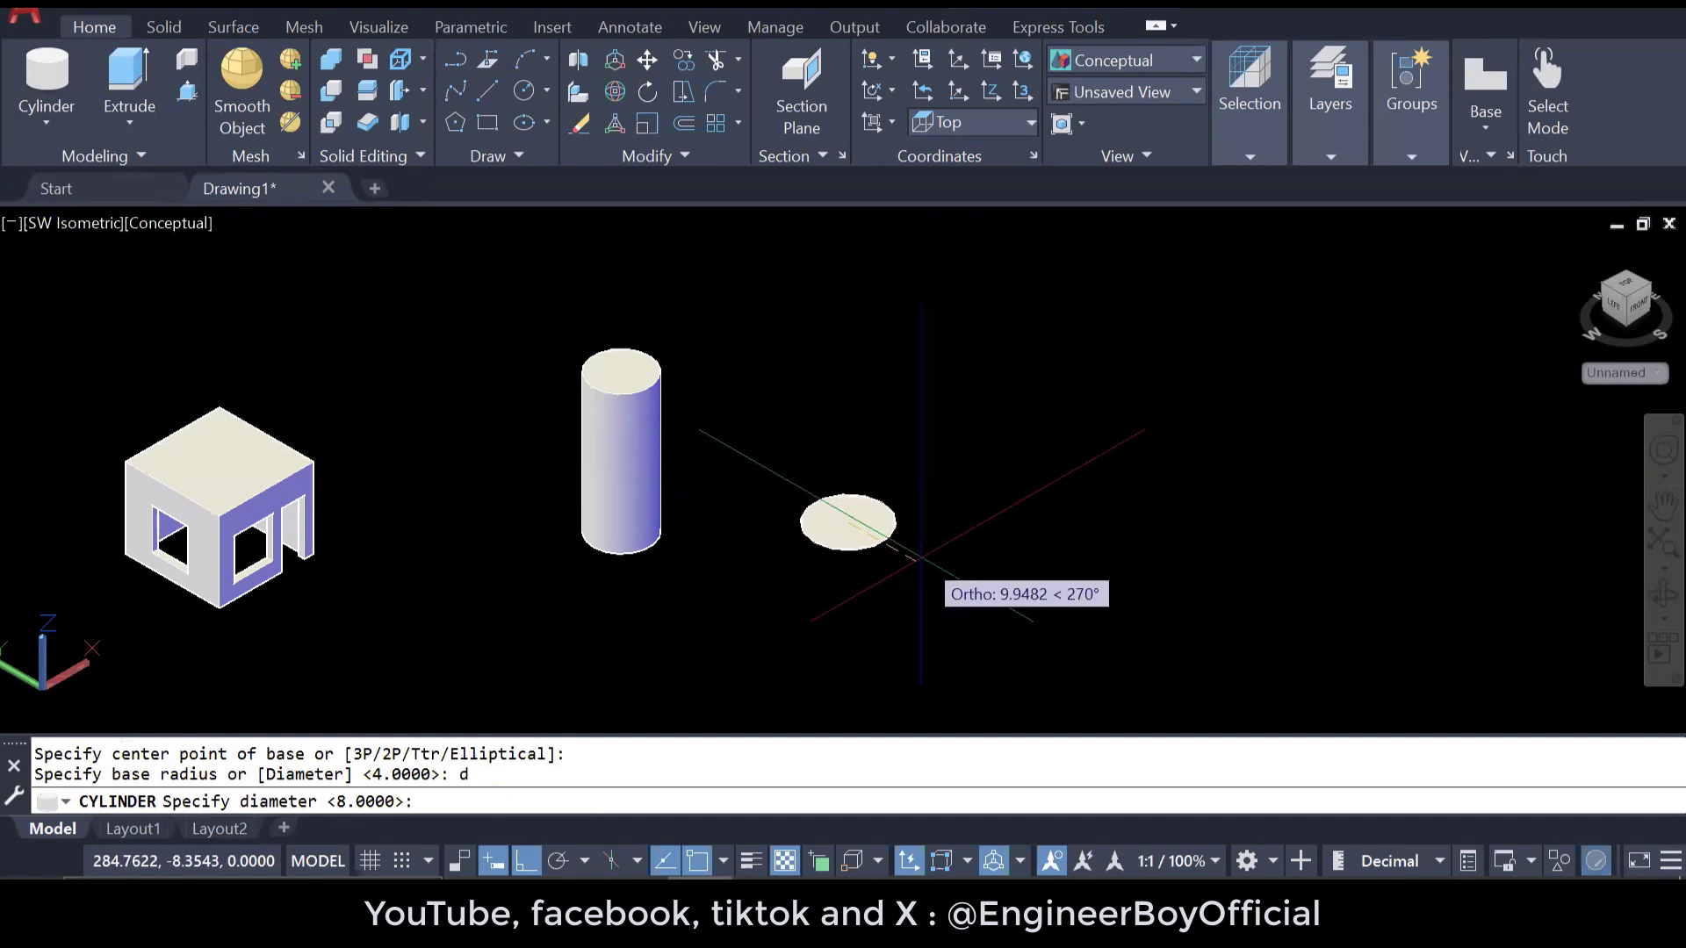
pyautogui.write('3')
pyautogui.press('Return')
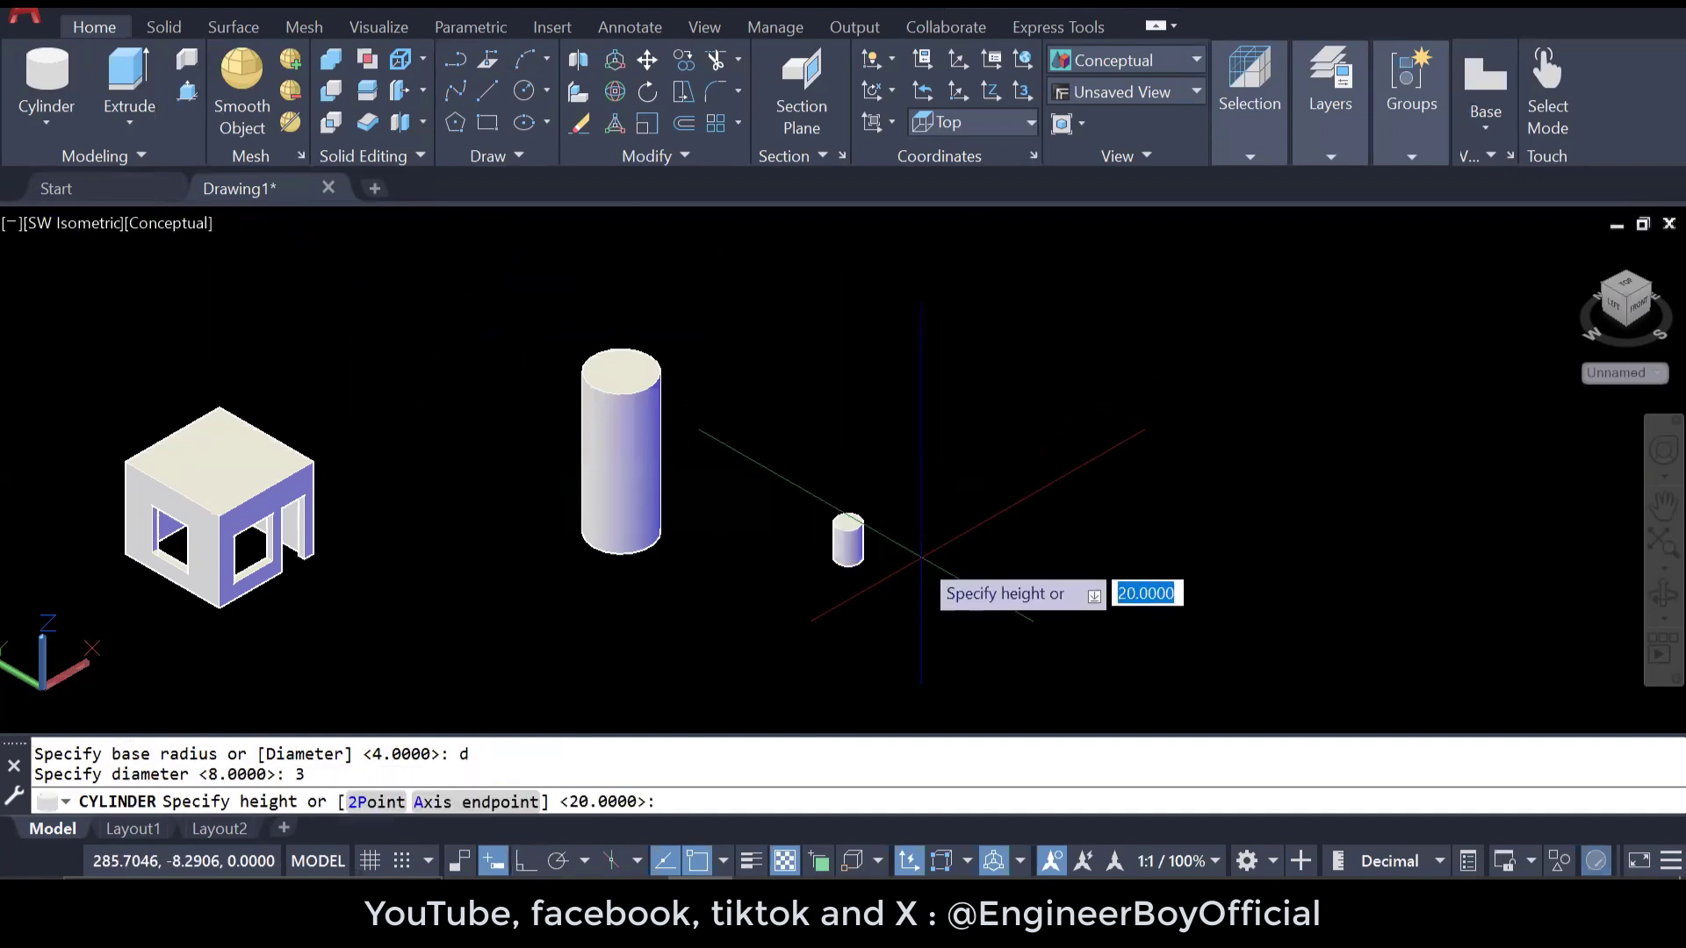
pyautogui.write('50')
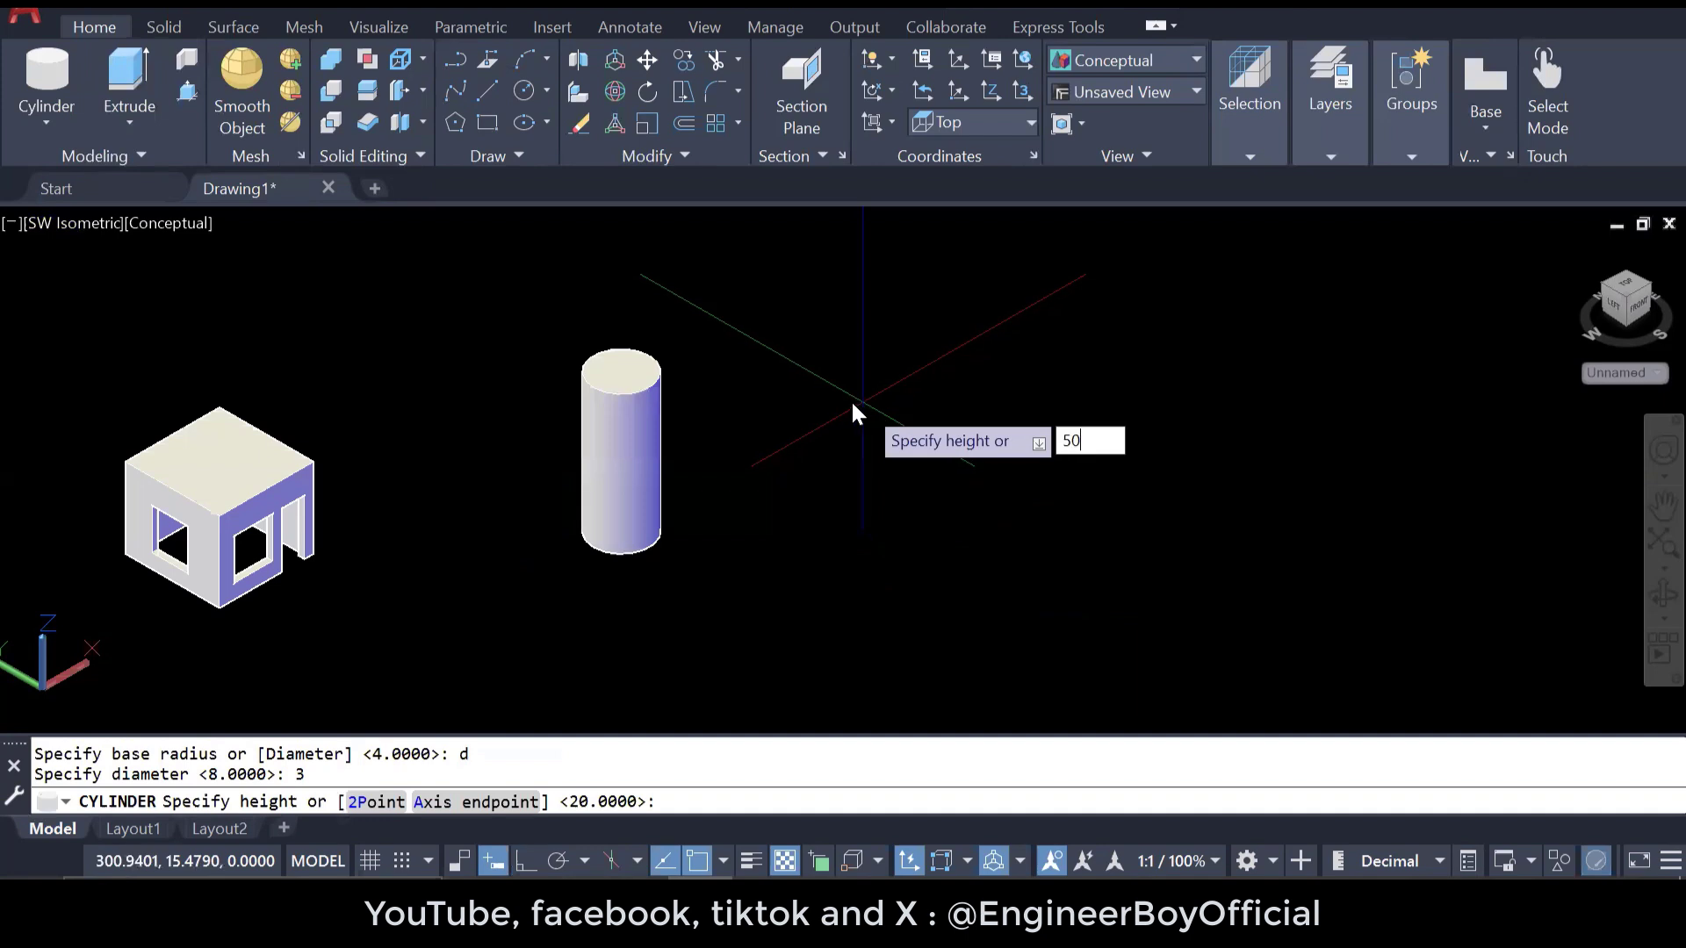
pyautogui.press('Return')
pyautogui.scroll(-2, 787, 404)
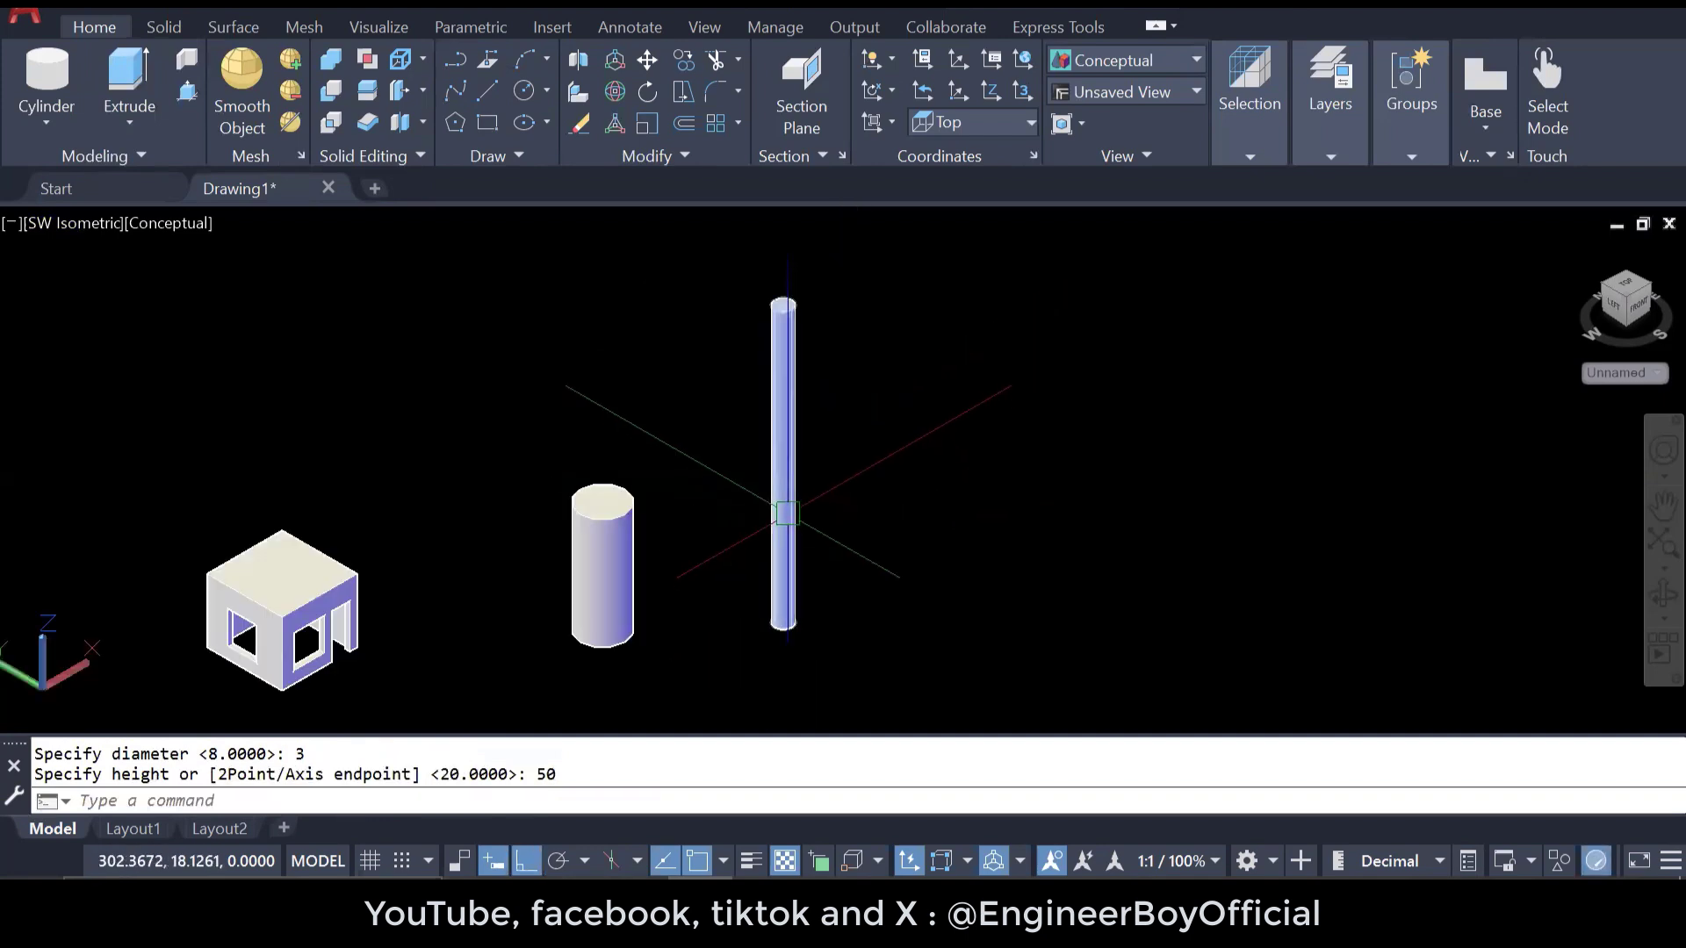
# - Create a tall elliptical cylinder beyond the thin cylinder, picking both first-axis endpoints, a second-axis endpoint about 7 units from the centre, and the height freehand
pyautogui.moveTo(785, 518); pyautogui.dragTo(736, 521, button='middle')
pyautogui.scroll(-1, 131, 387)
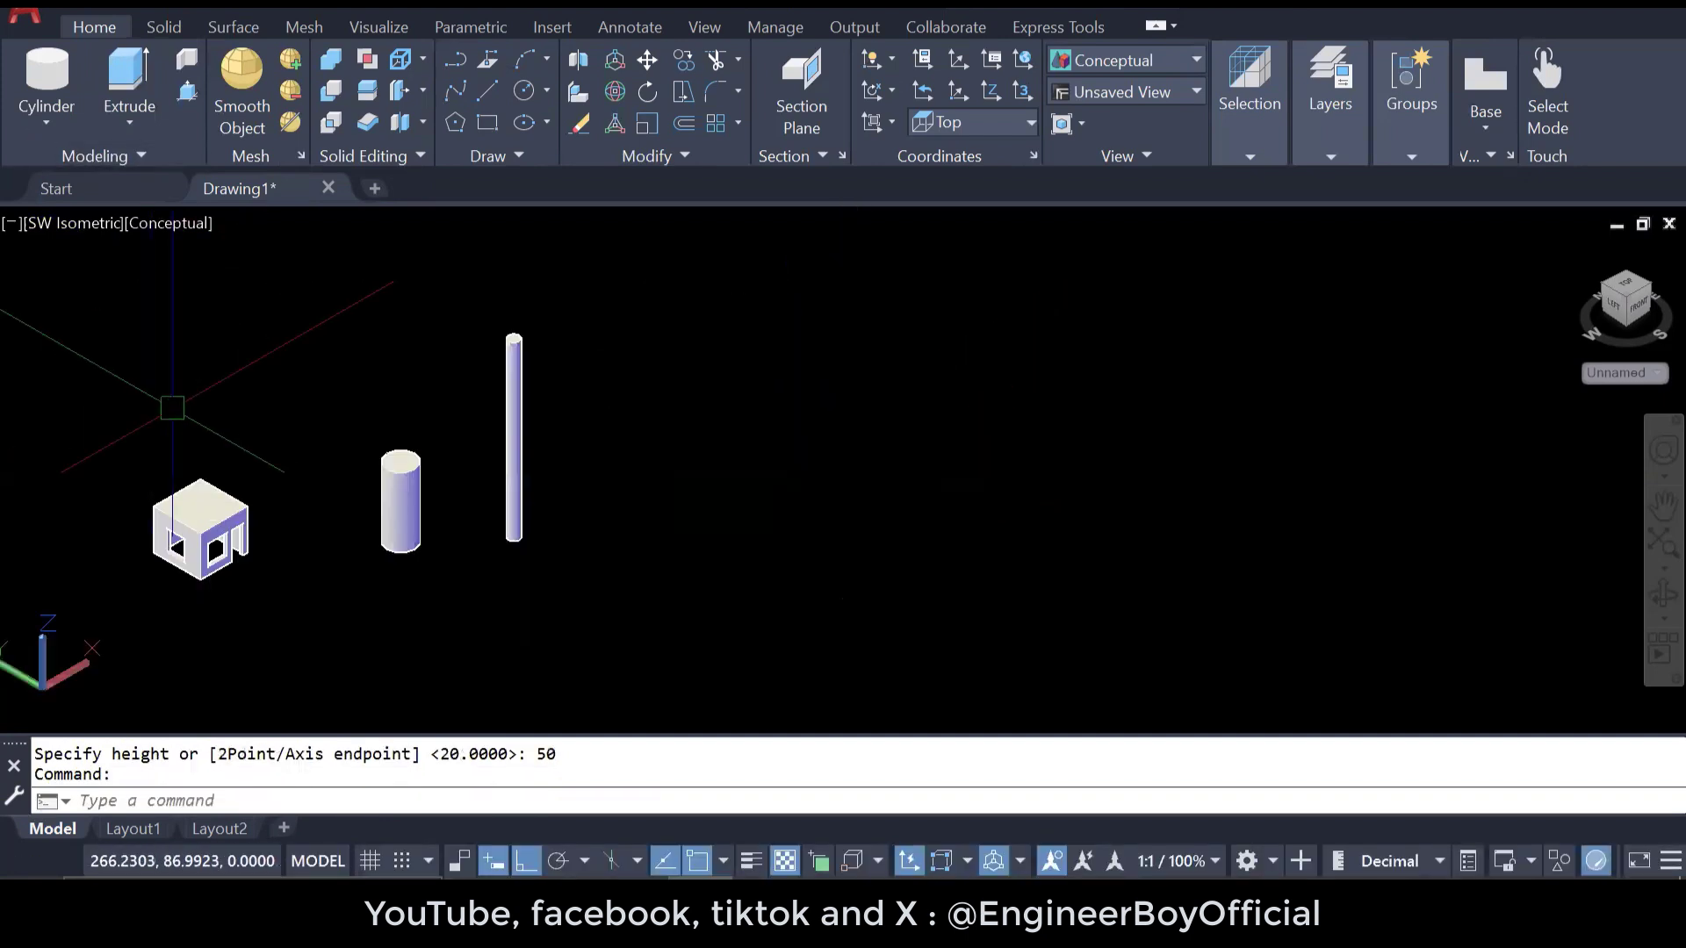
pyautogui.moveTo(645, 475); pyautogui.dragTo(621, 494, button='middle')
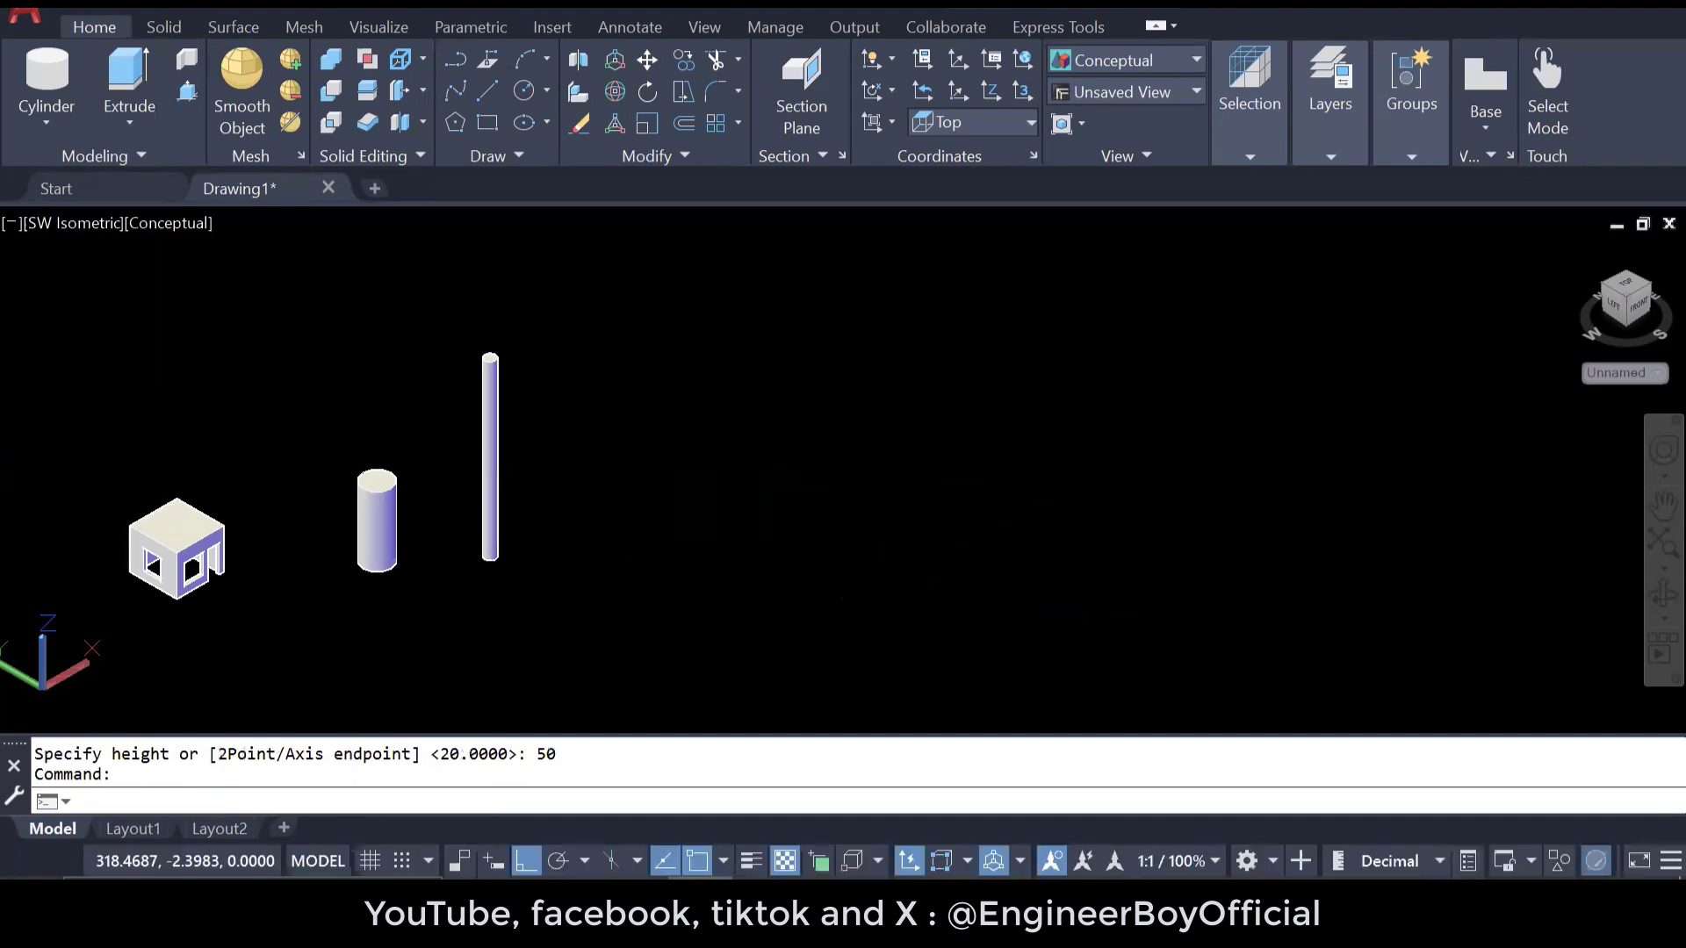
pyautogui.click(46, 79)
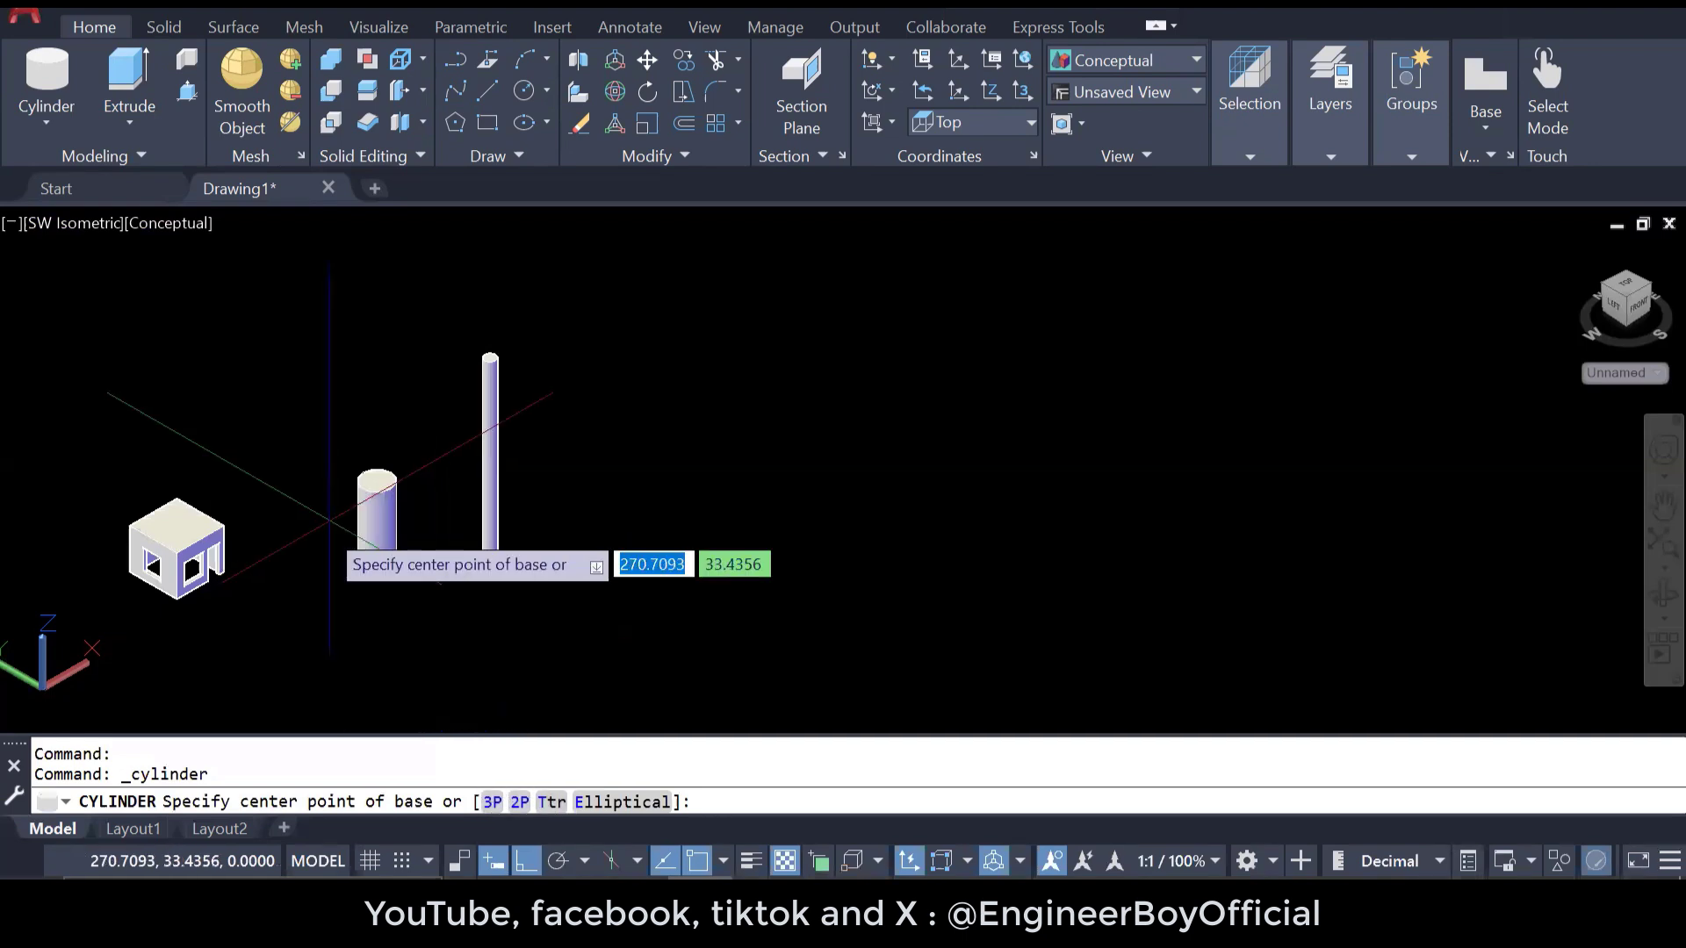
pyautogui.scroll(3, 311, 572)
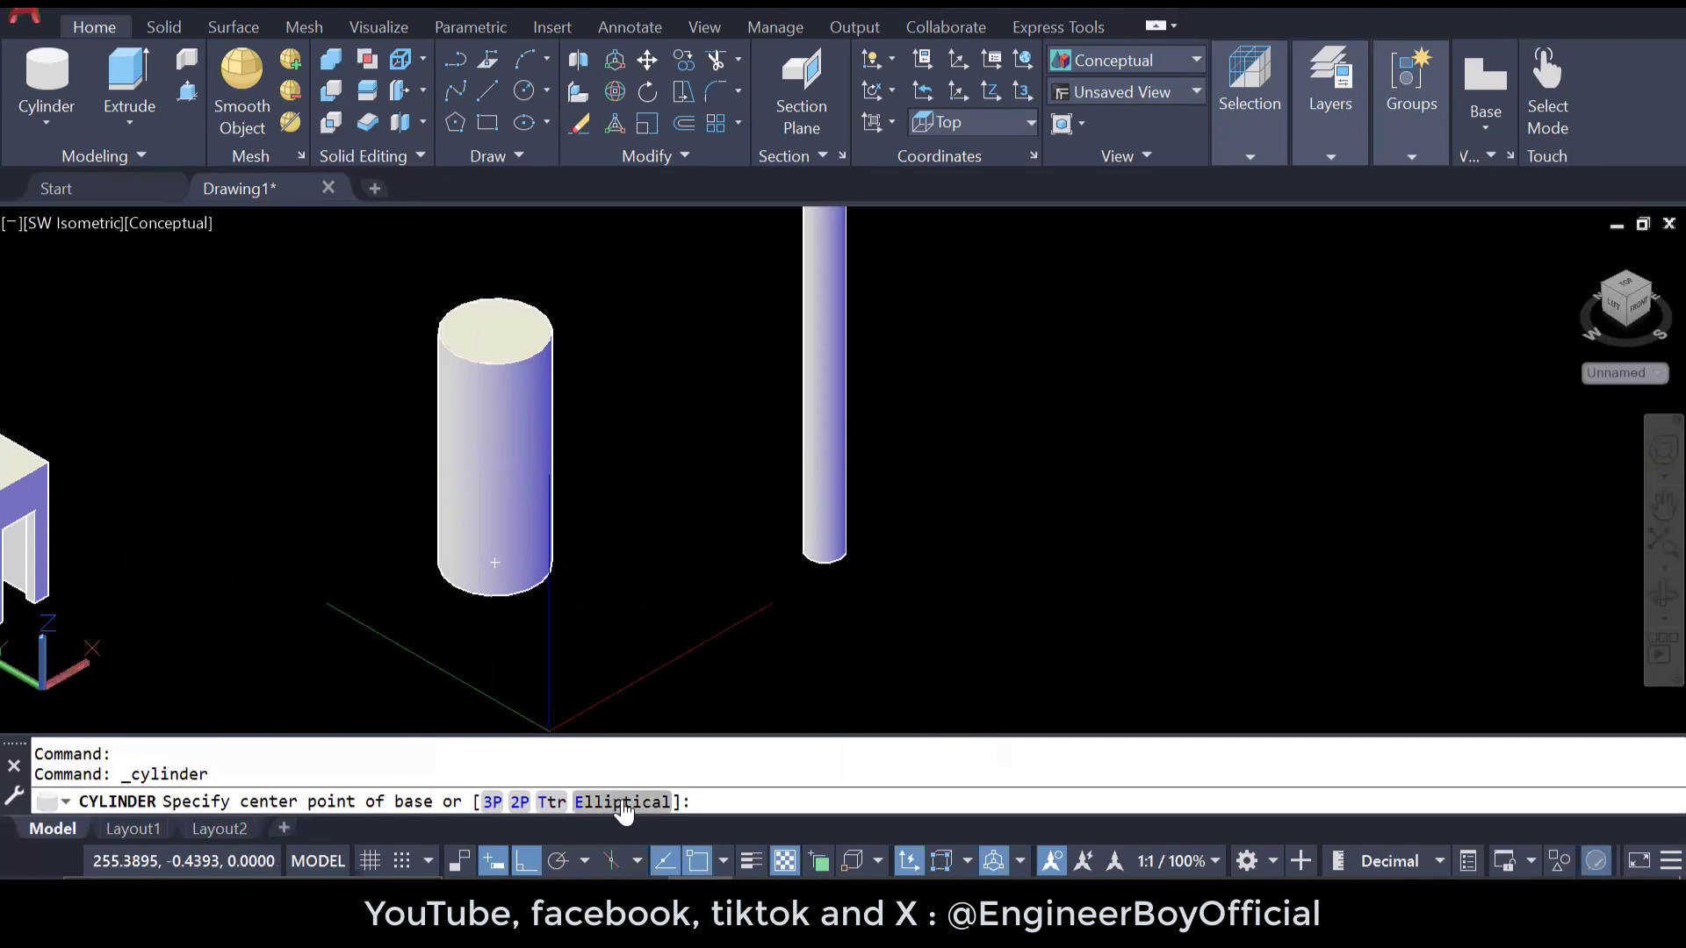
pyautogui.click(624, 802)
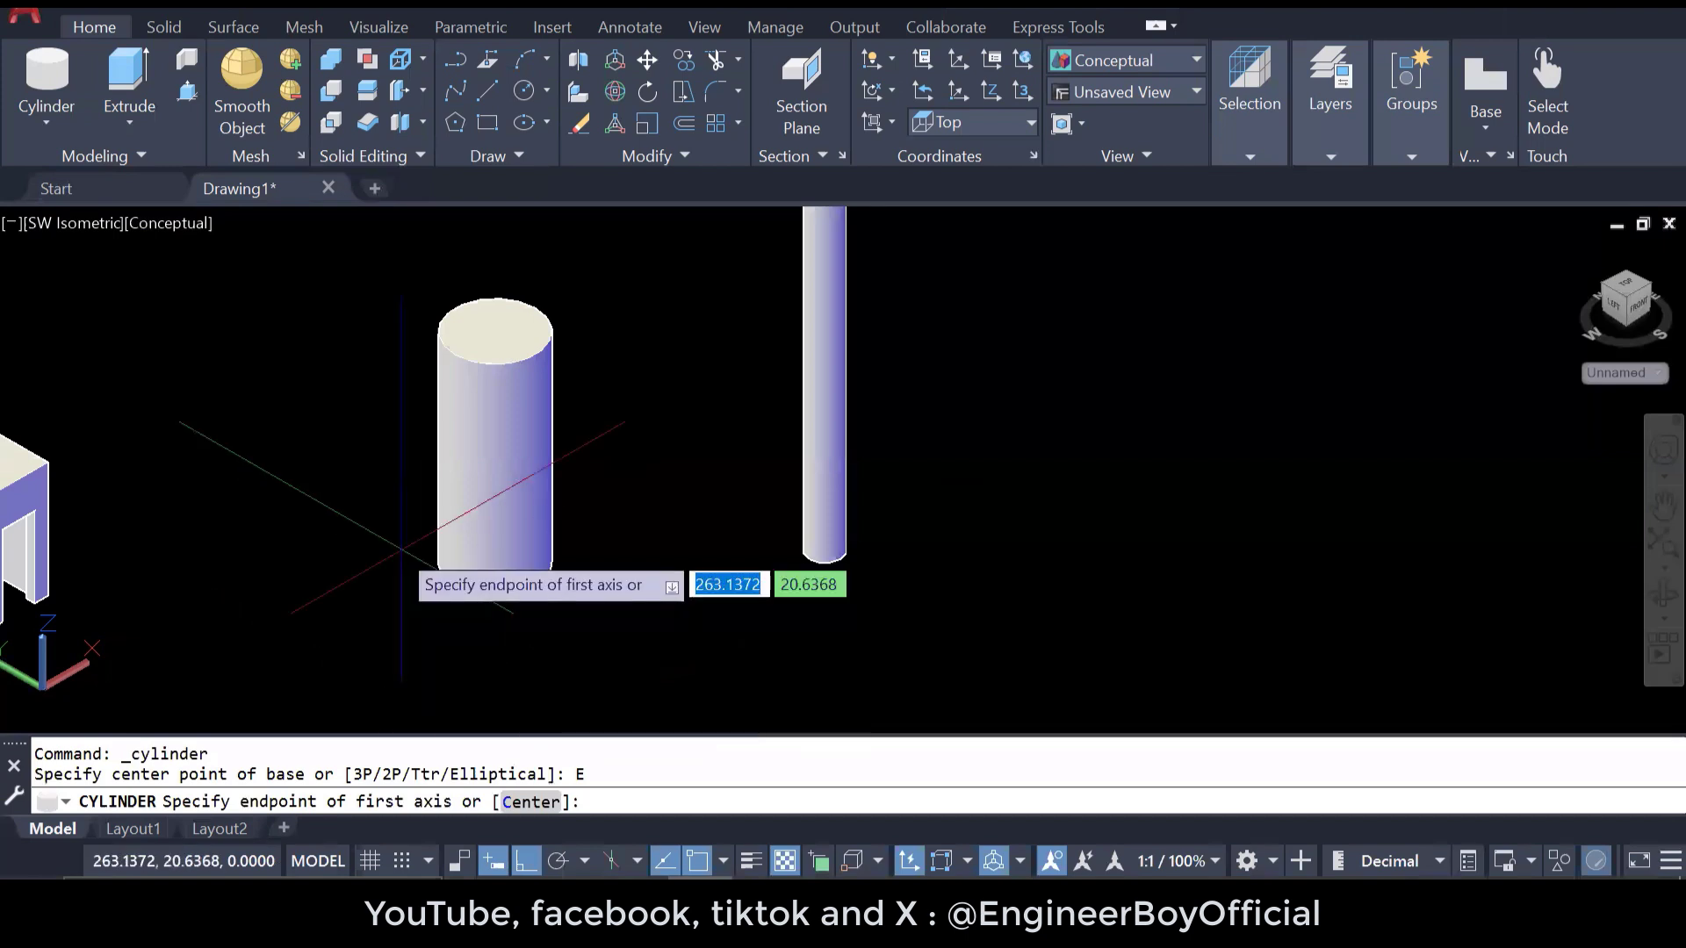
pyautogui.scroll(-2, 378, 558)
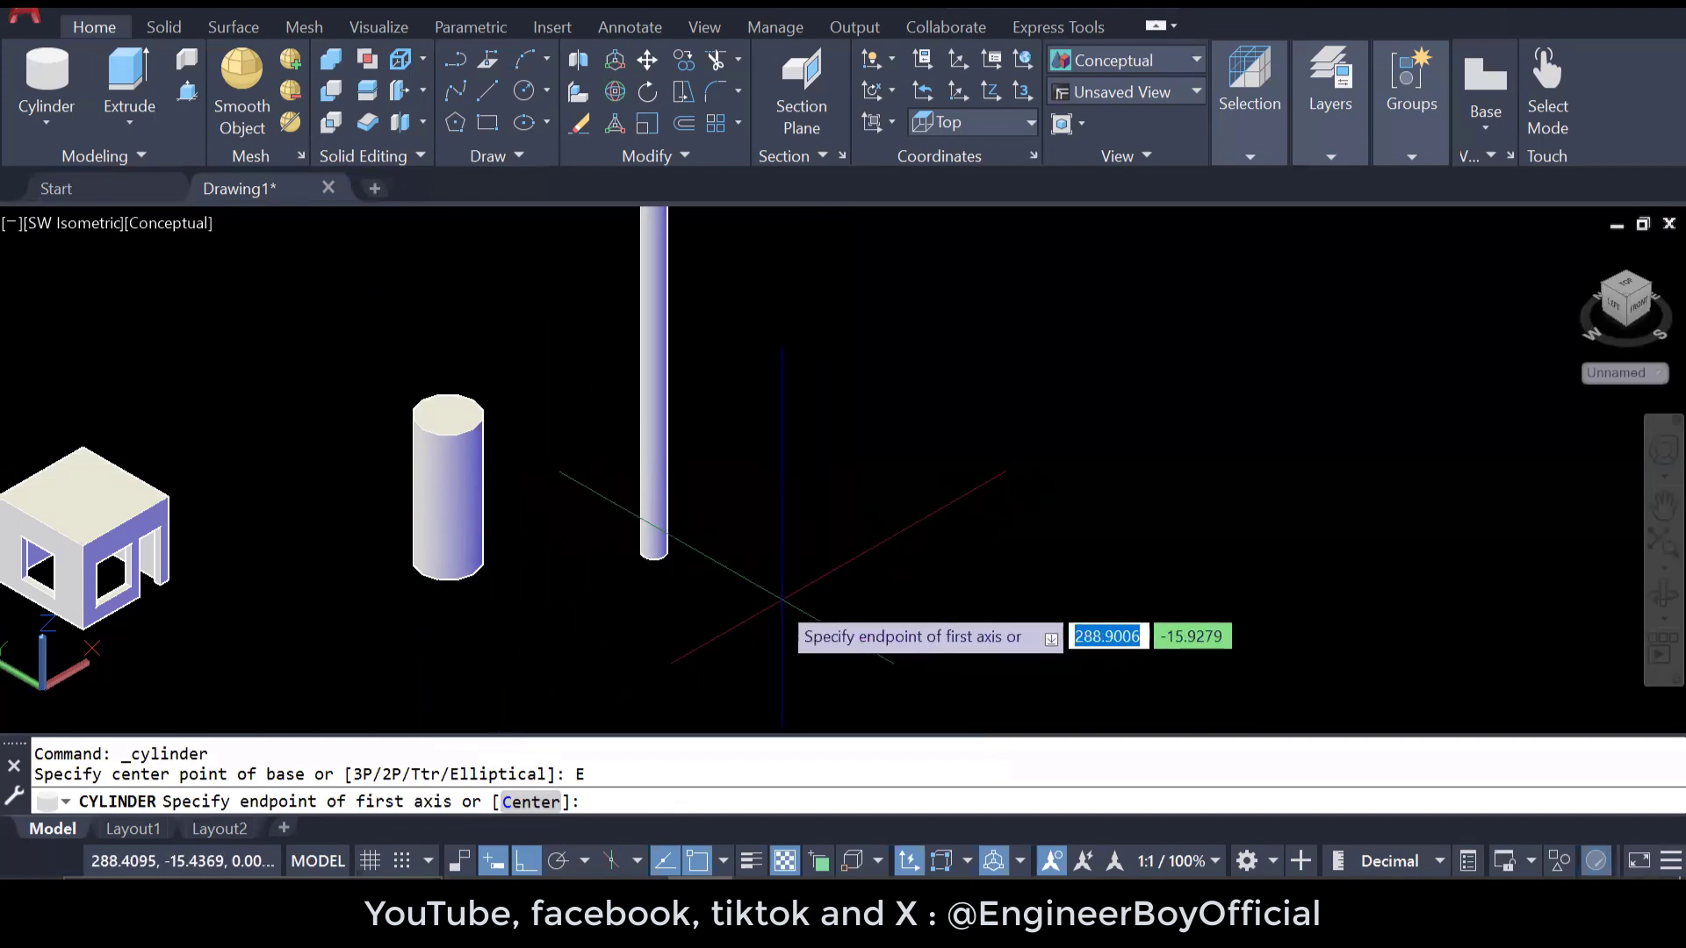
pyautogui.click(756, 590)
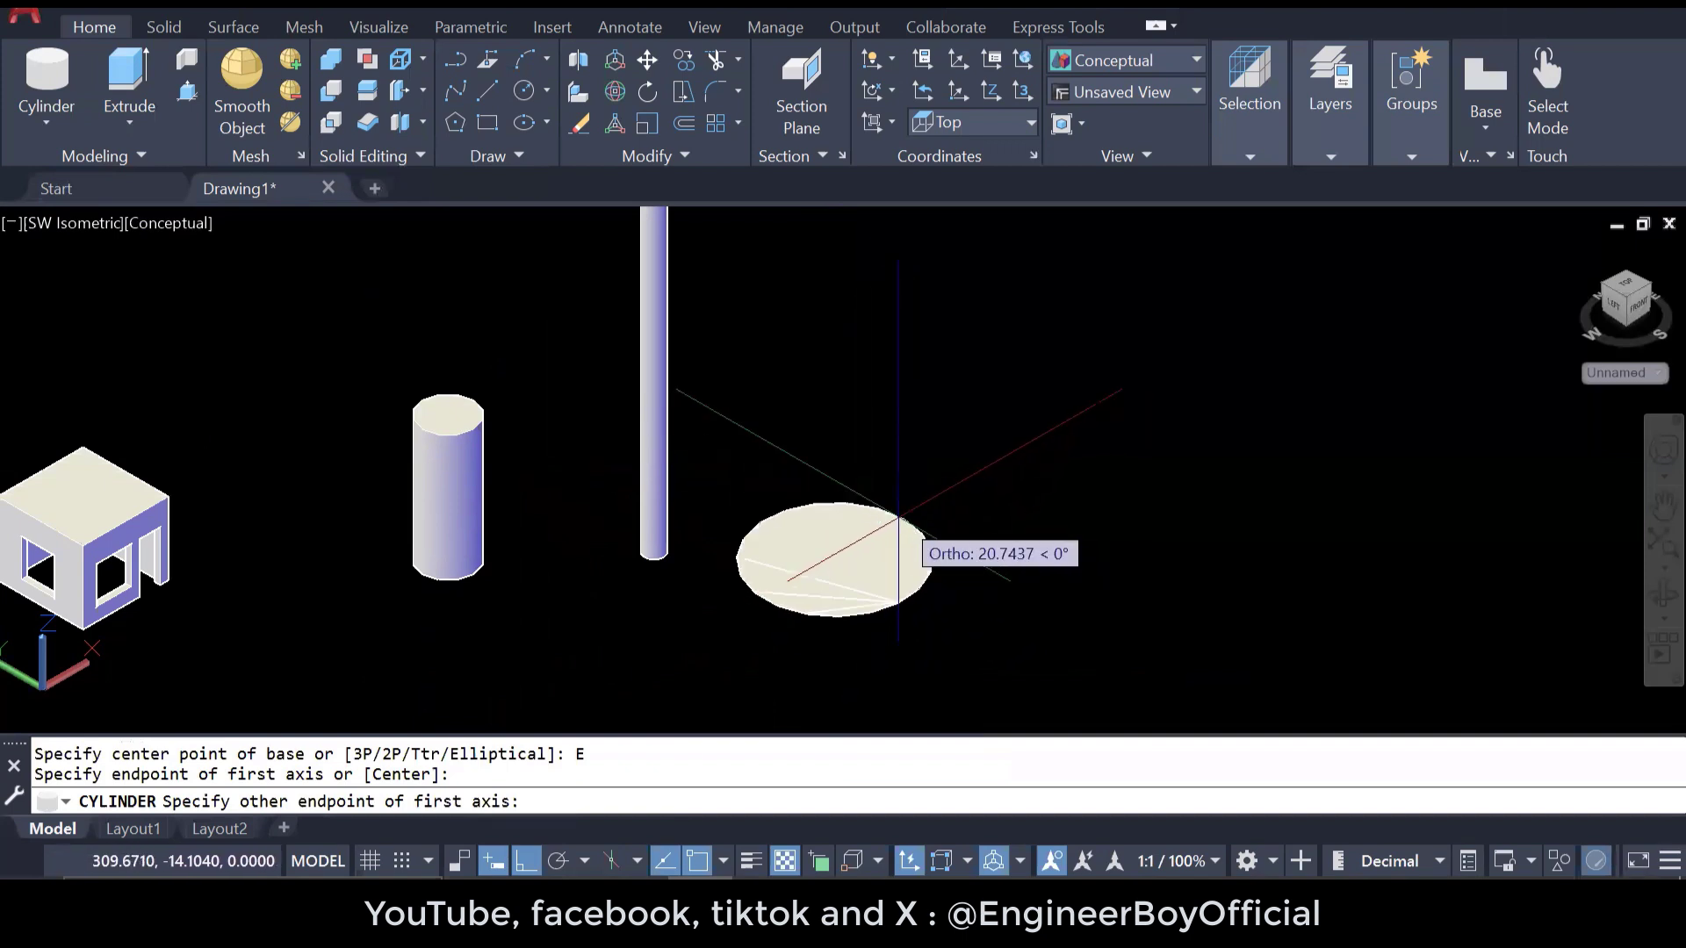
pyautogui.click(984, 488)
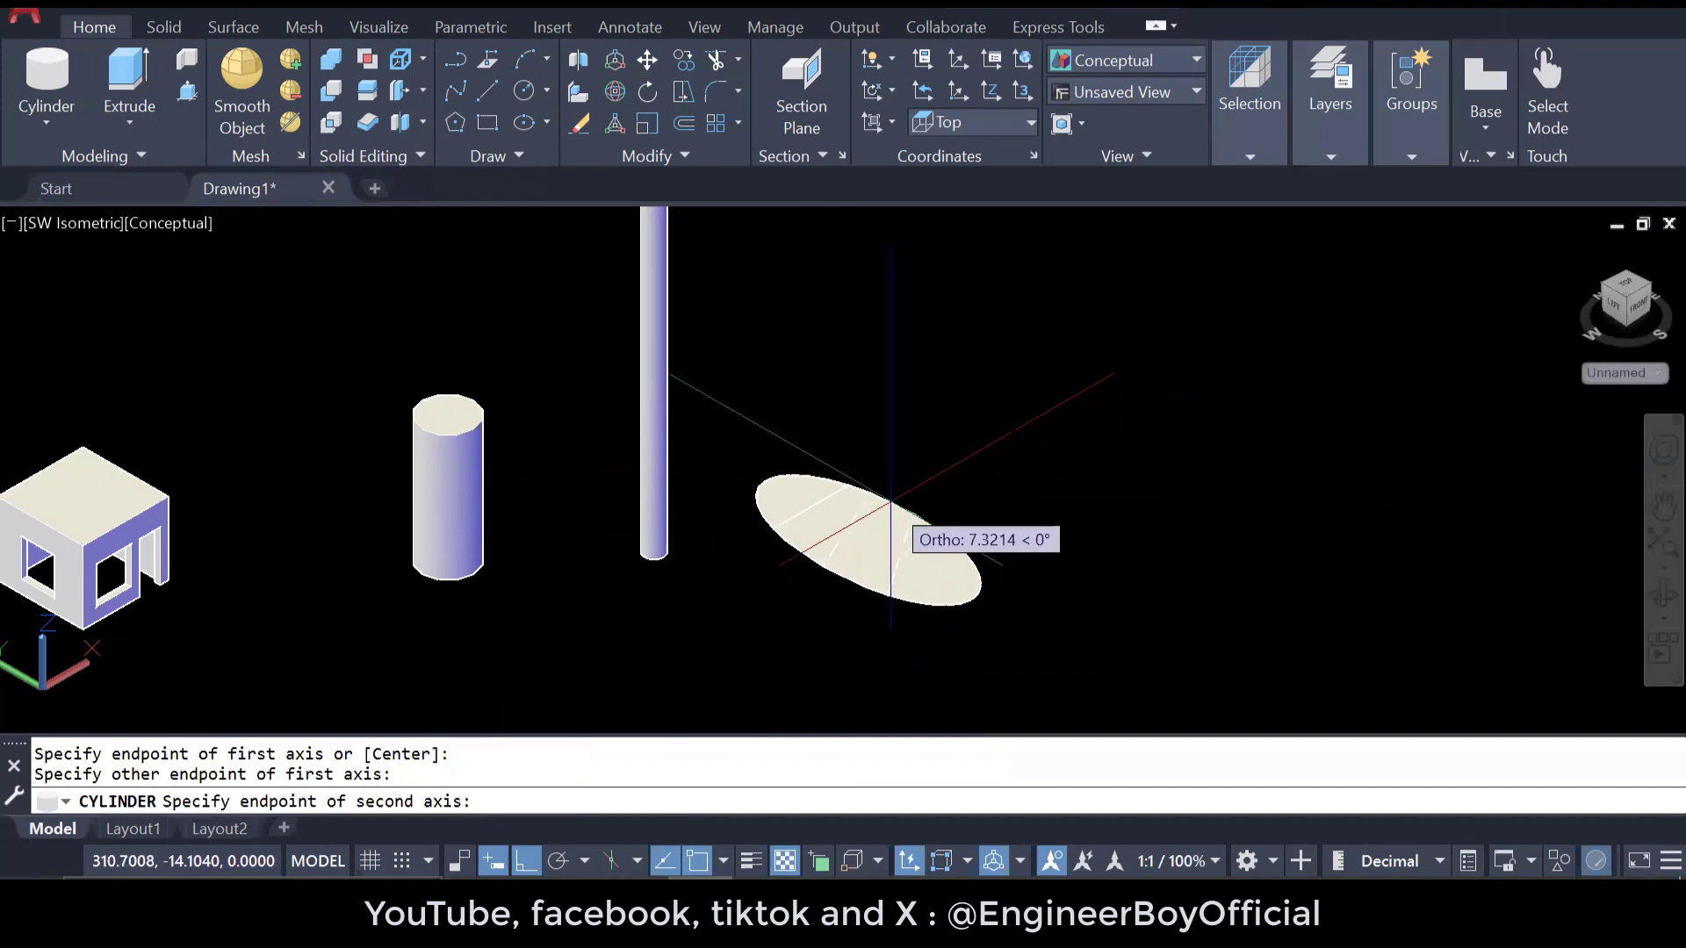
pyautogui.click(884, 505)
pyautogui.scroll(-4, 887, 492)
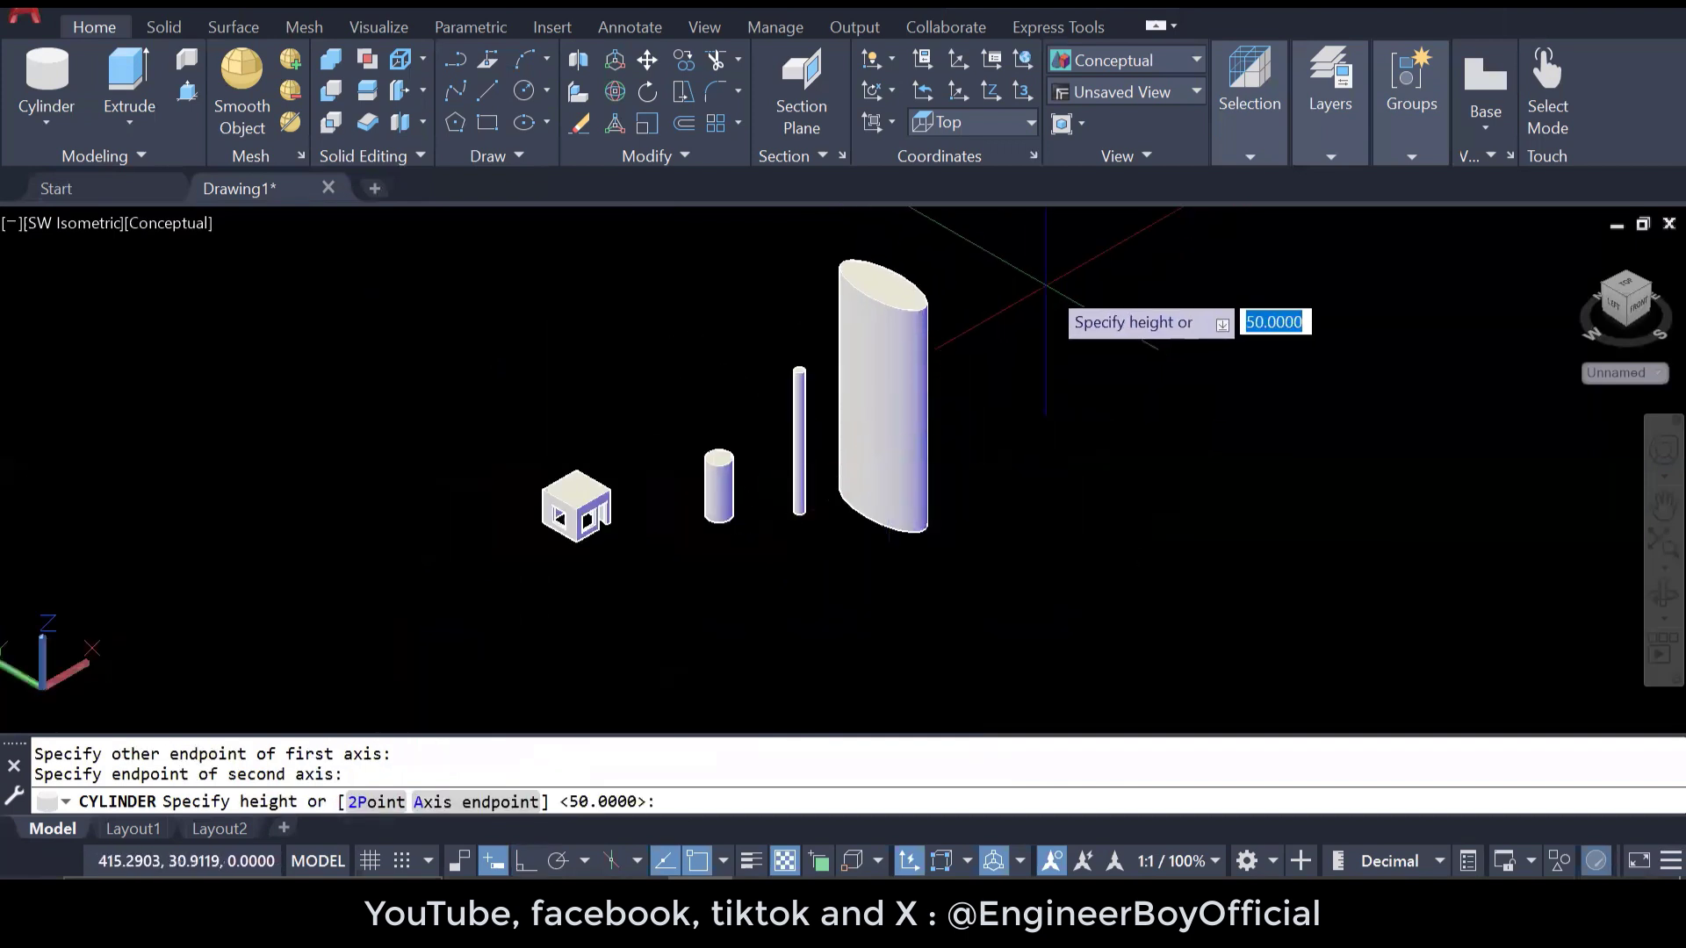
pyautogui.click(1045, 285)
pyautogui.scroll(4, 586, 426)
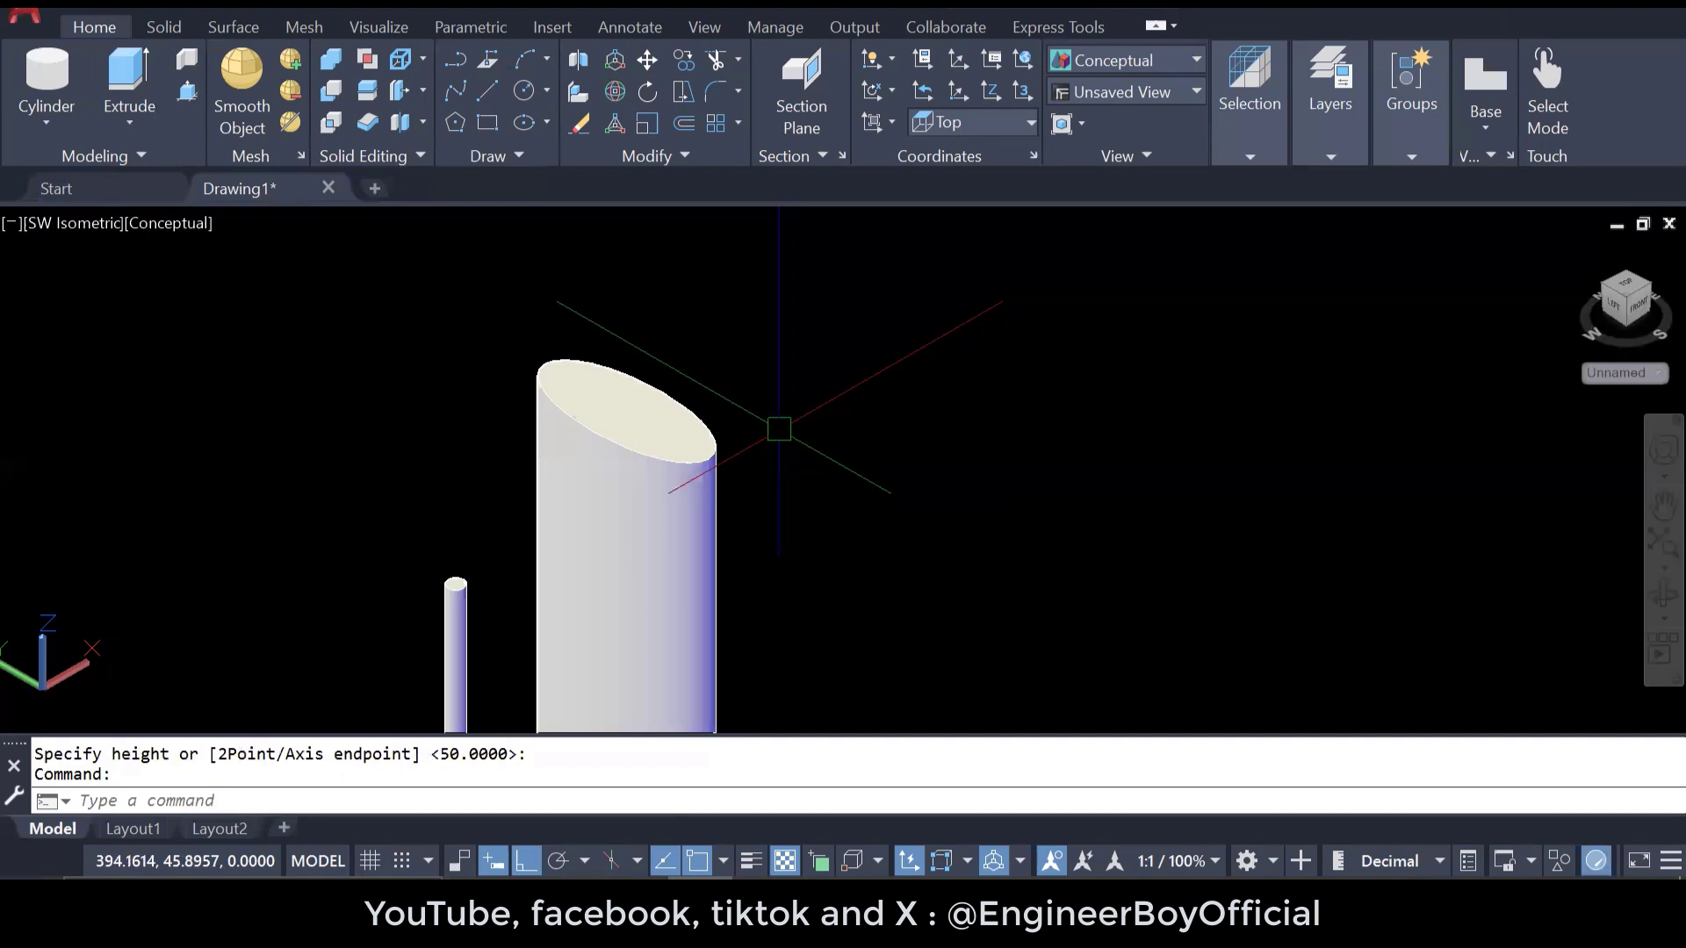
pyautogui.scroll(-5, 539, 370)
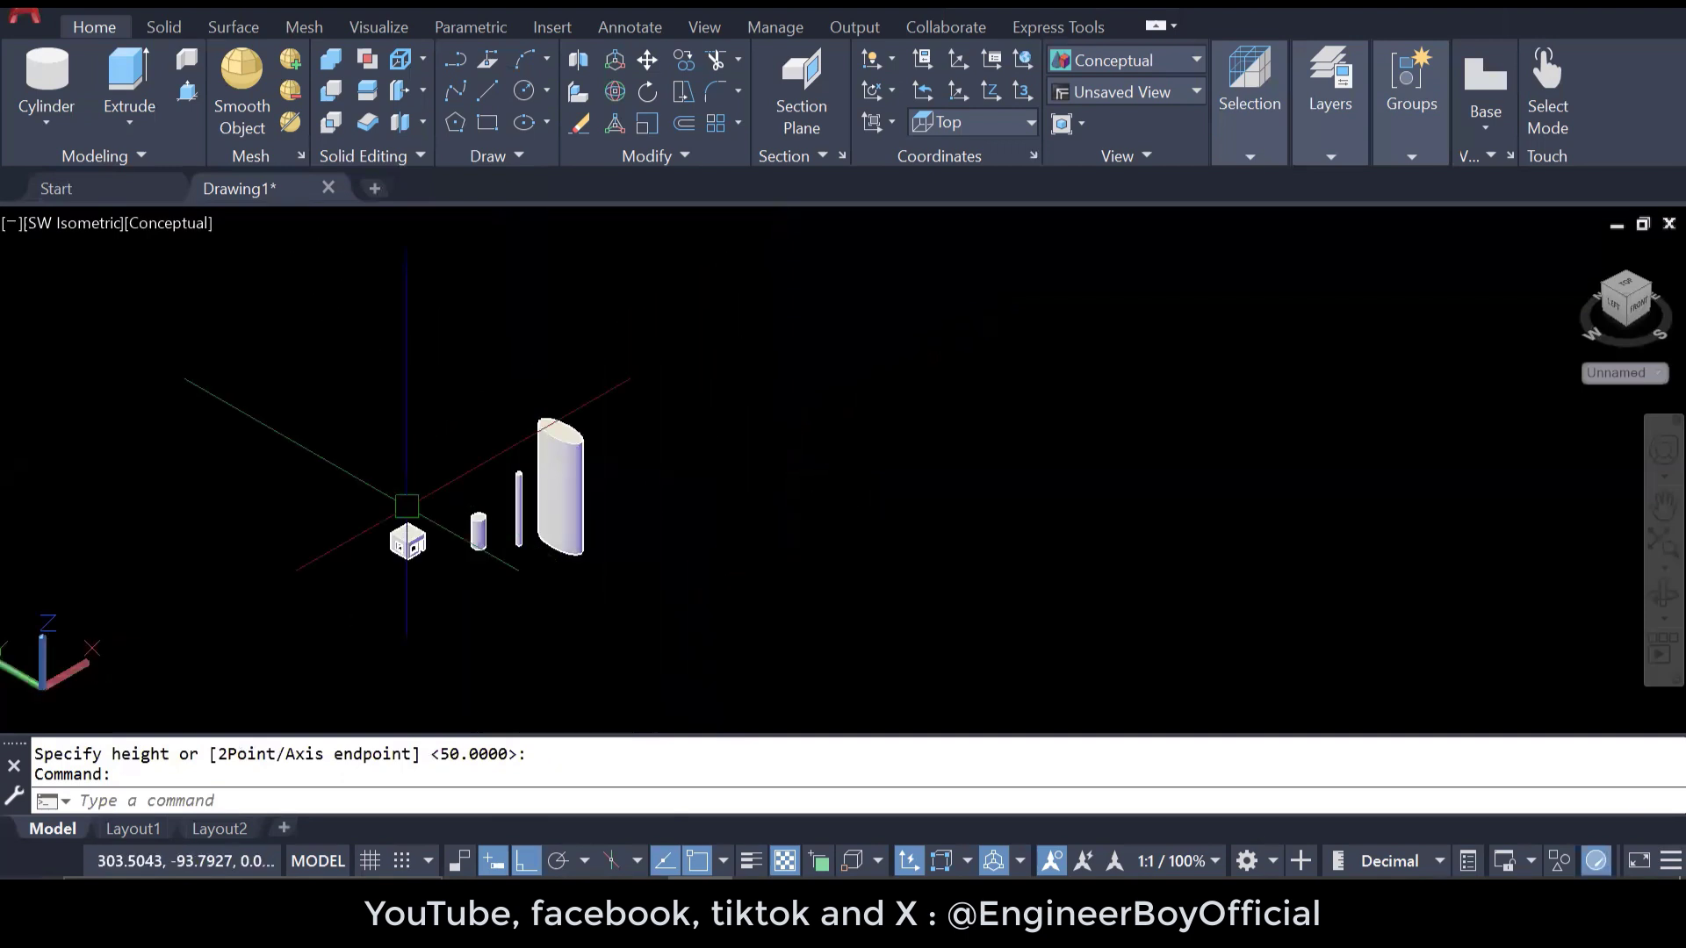
pyautogui.scroll(5, 602, 489)
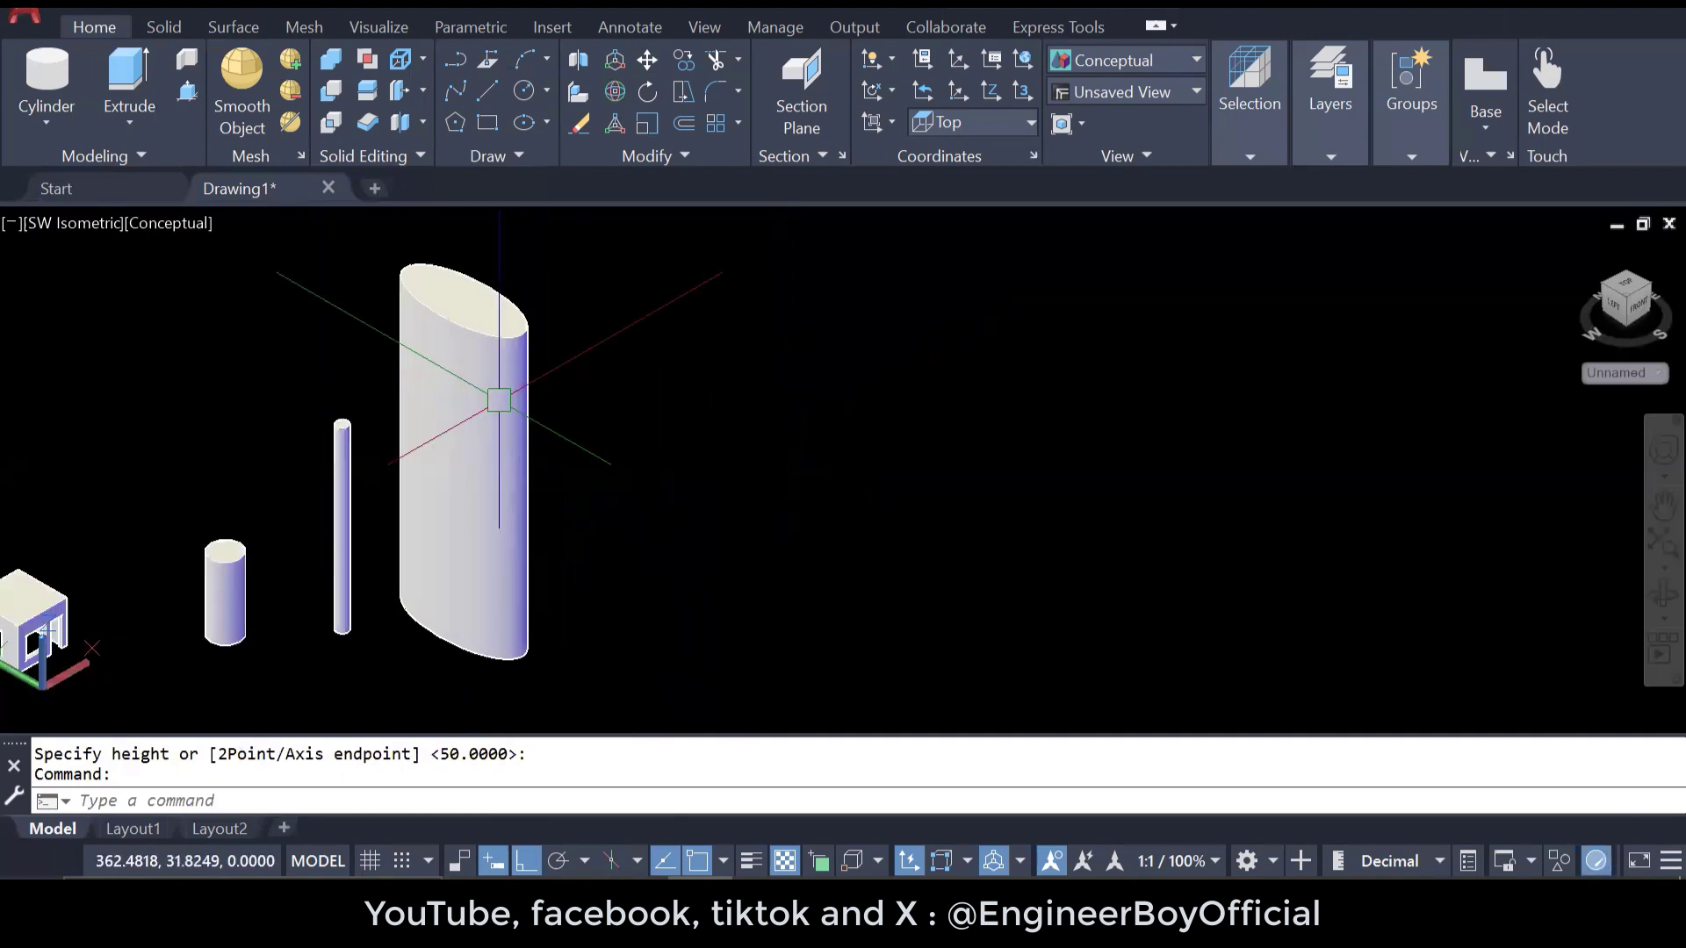
# - Create a solid cone beyond the elliptical cylinder, picking a base radius of about 16.4 and setting the height freehand
pyautogui.click(47, 119)
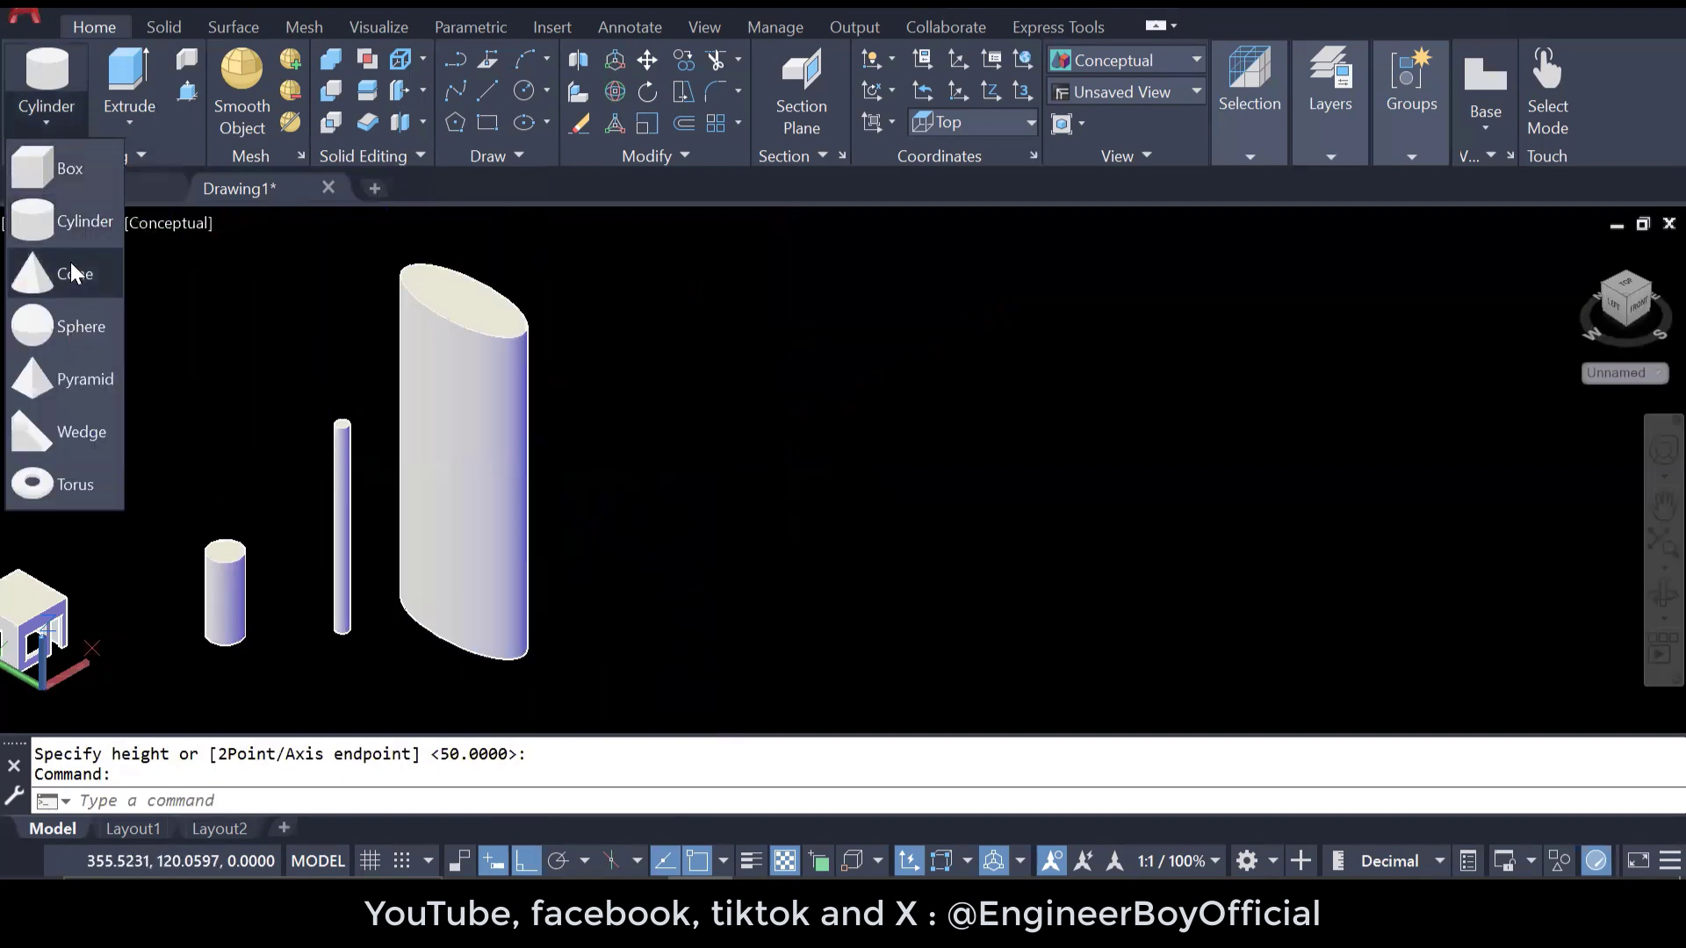
pyautogui.click(74, 273)
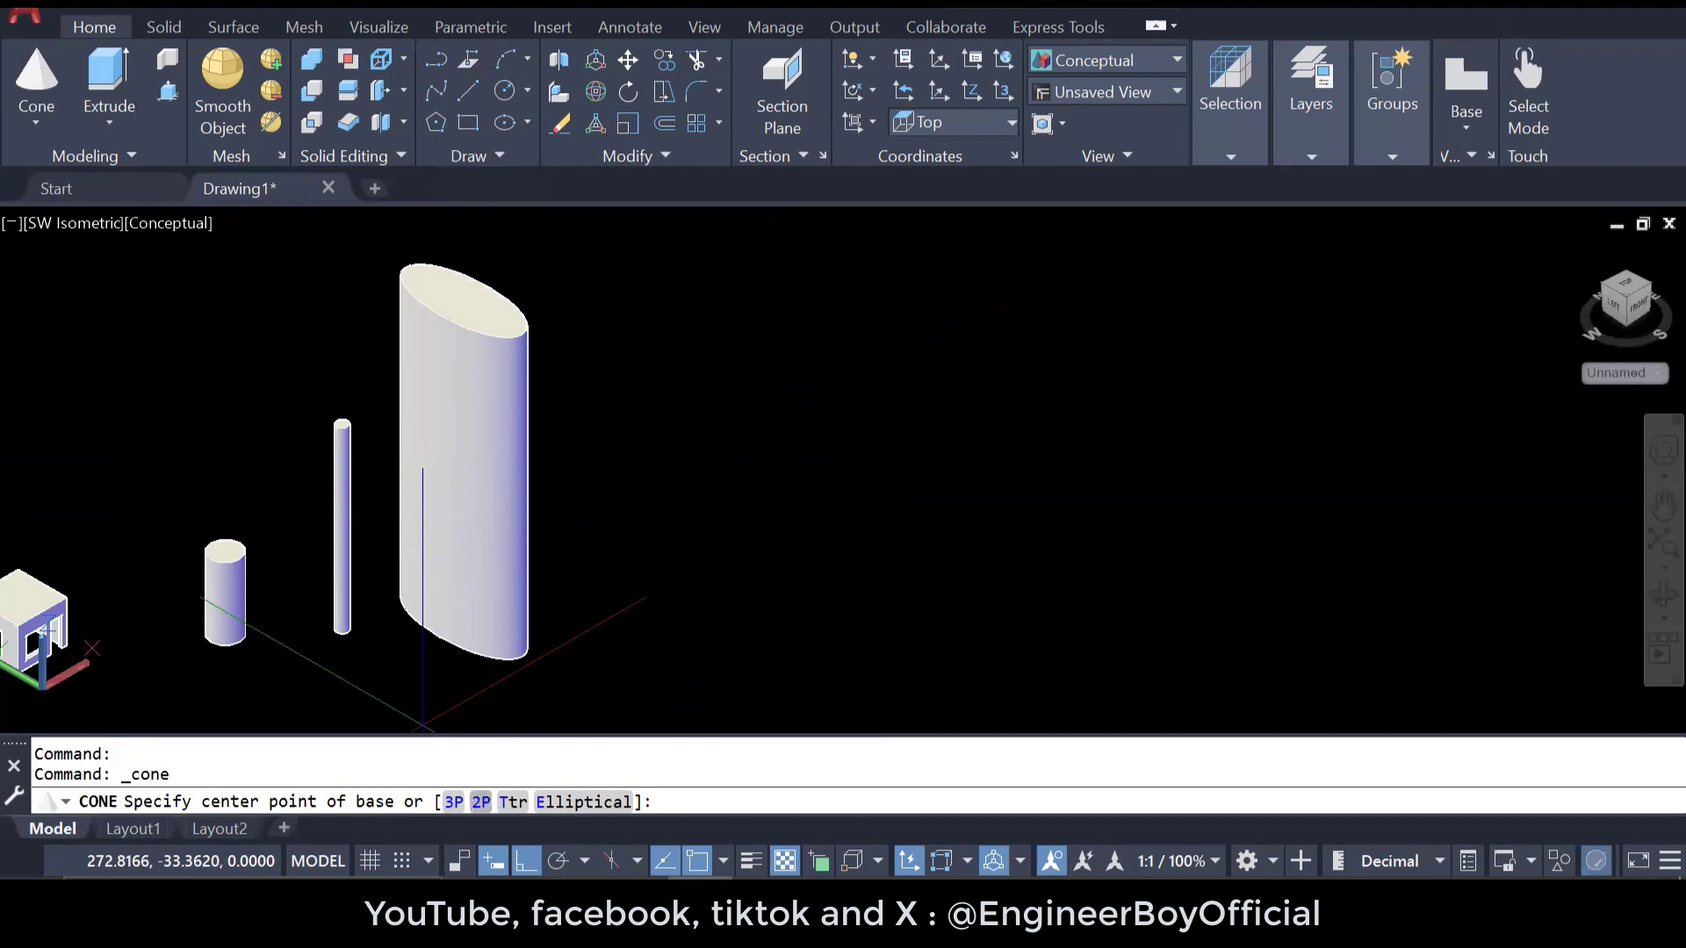
pyautogui.click(764, 523)
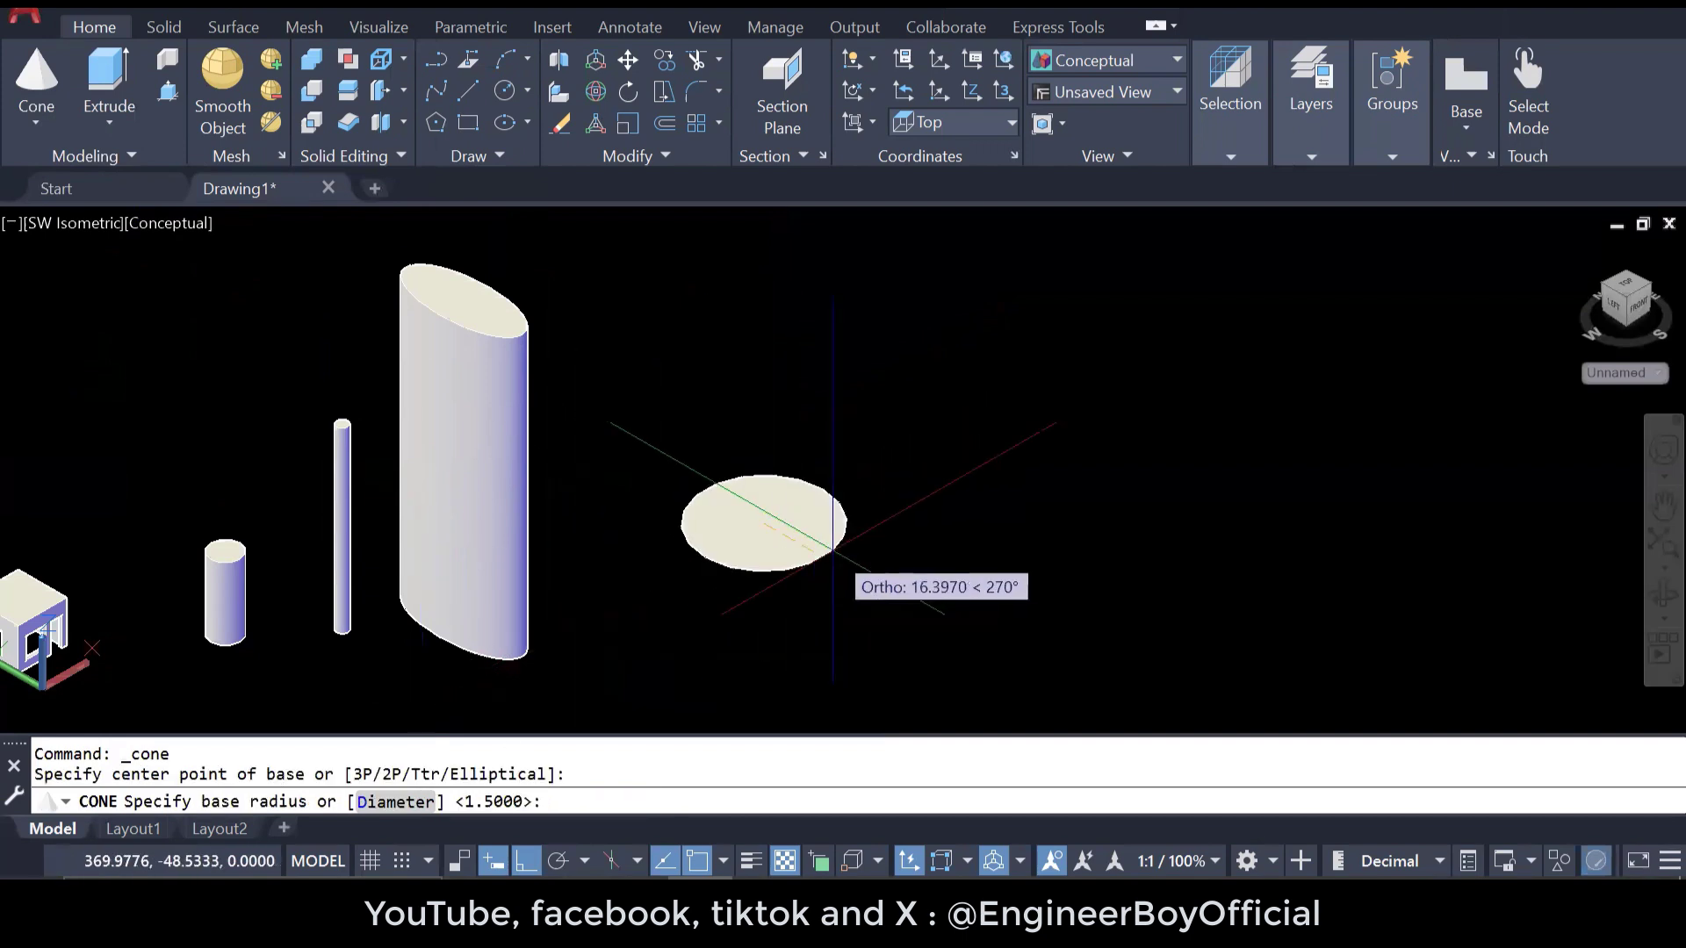
pyautogui.click(832, 550)
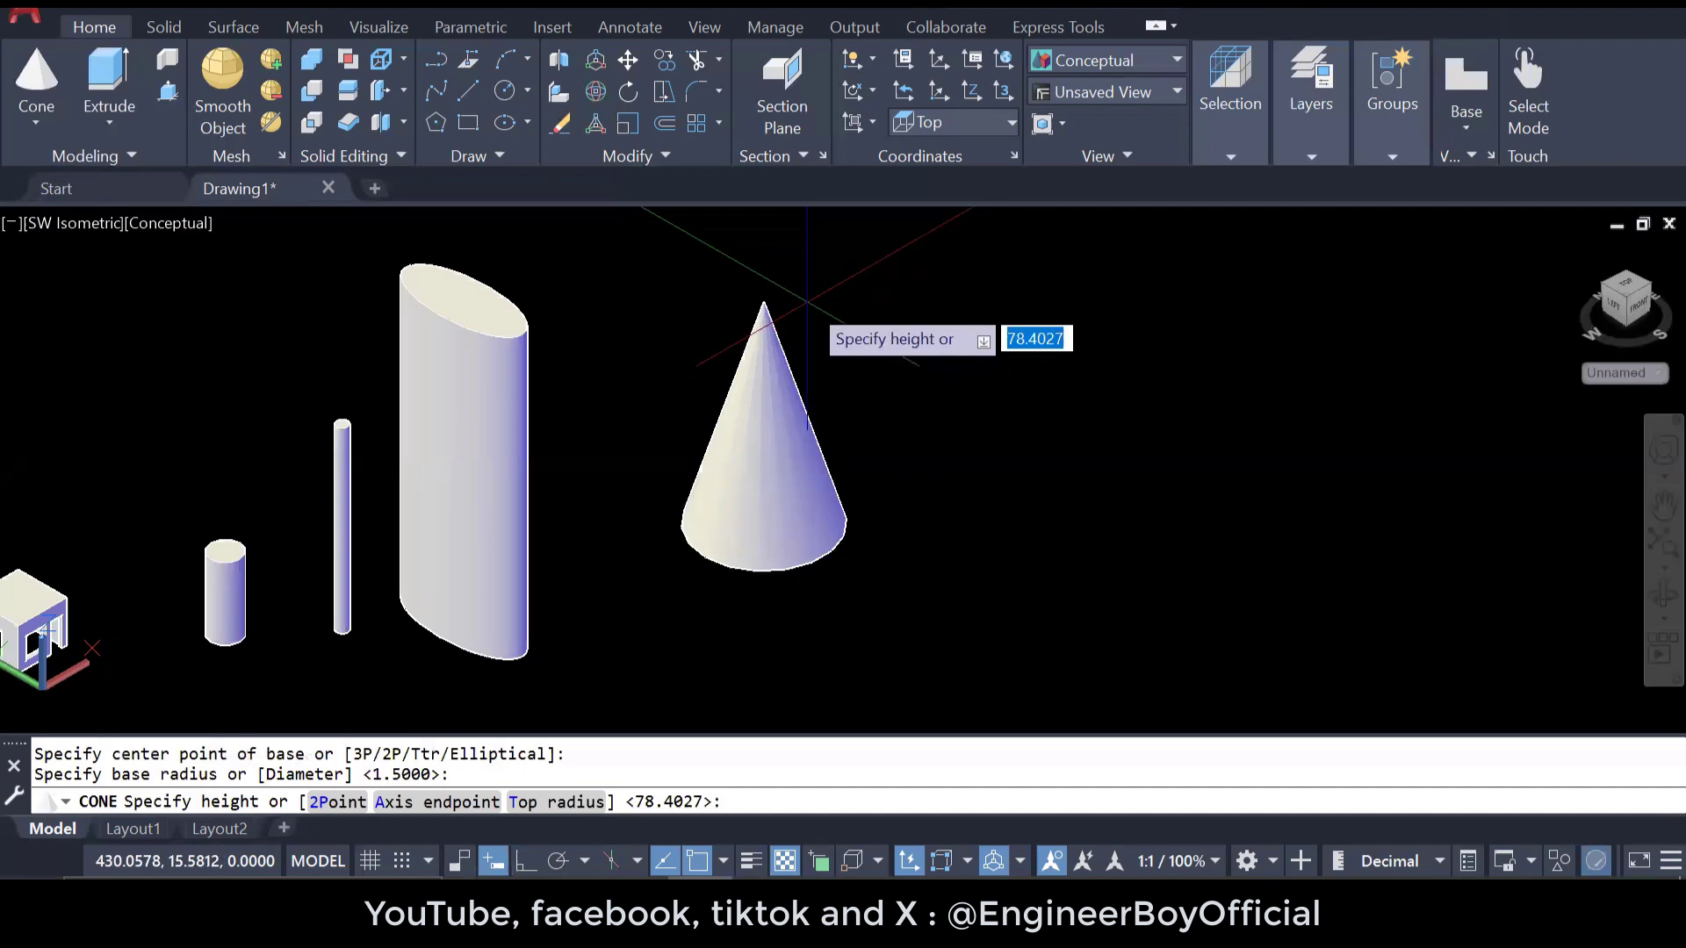
pyautogui.click(806, 300)
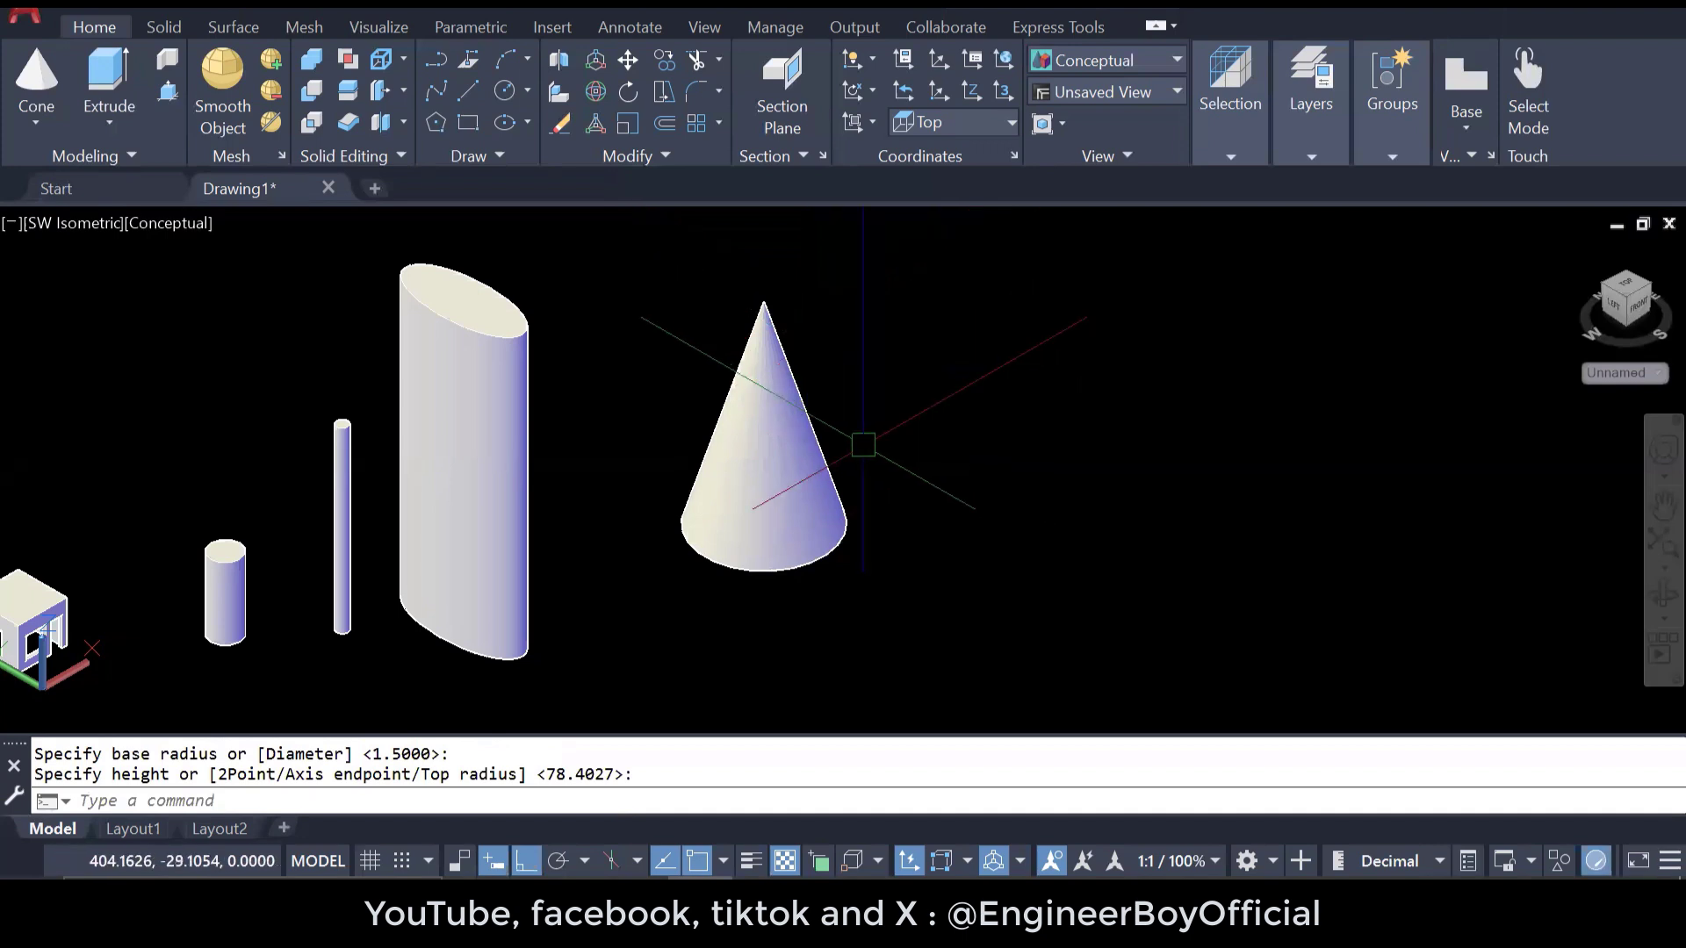
pyautogui.moveTo(863, 446); pyautogui.dragTo(615, 493, button='middle')
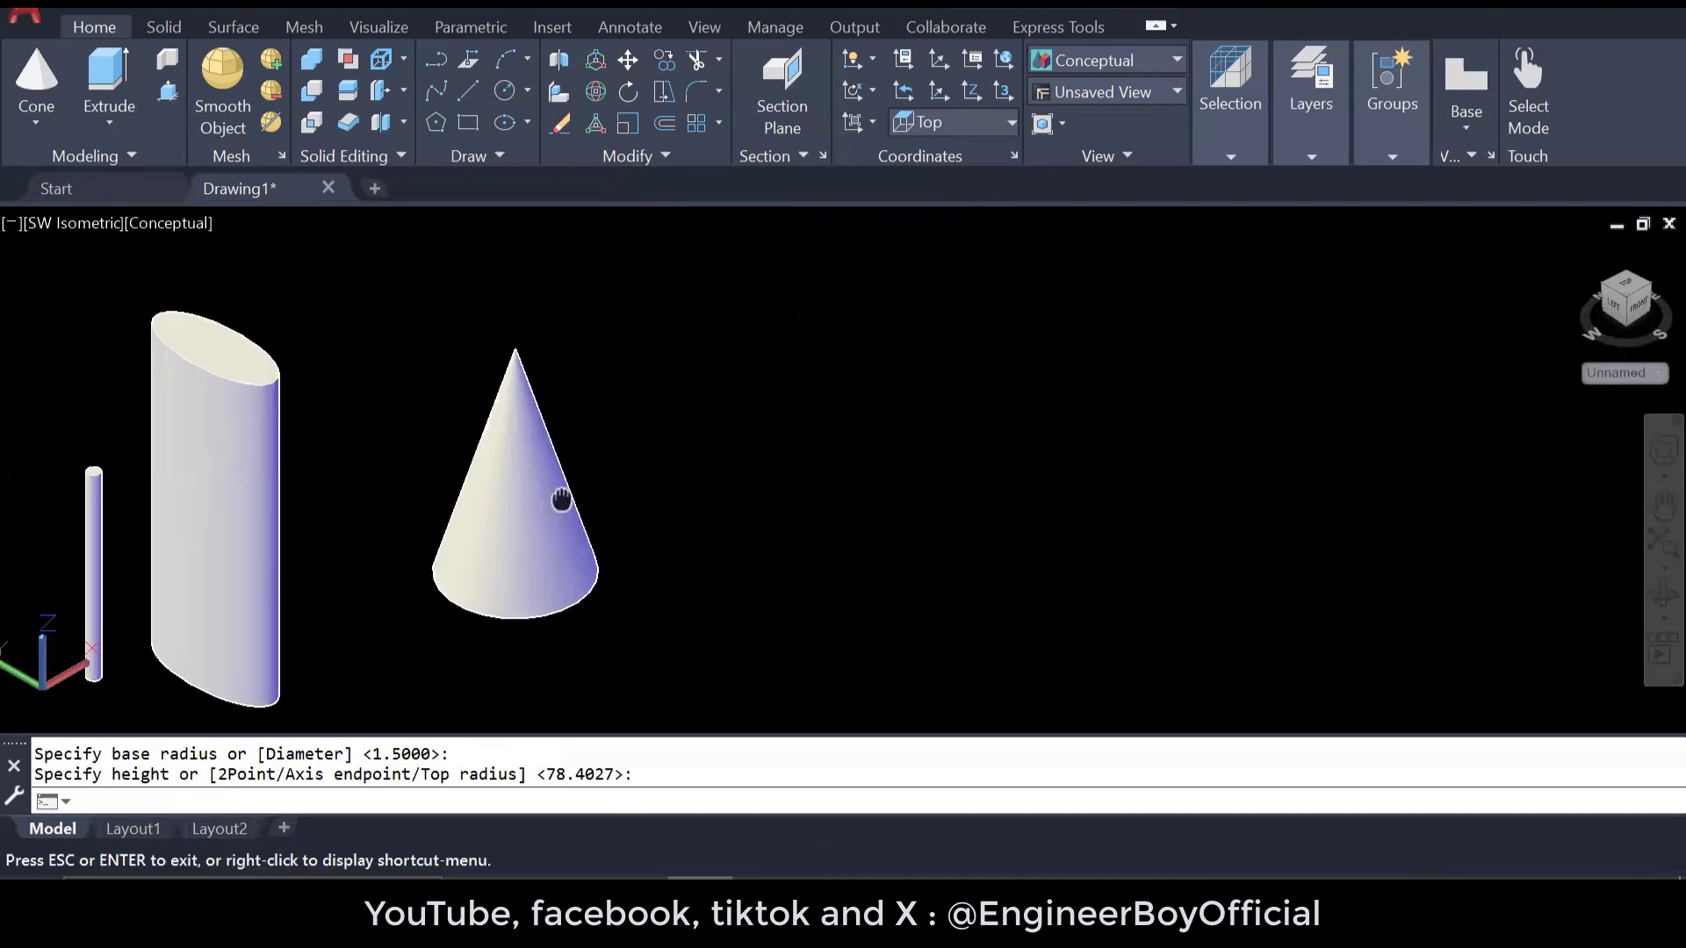
# - Create a truncated cone in empty space with base radius 10, top radius 3 and height 20
pyautogui.click(35, 74)
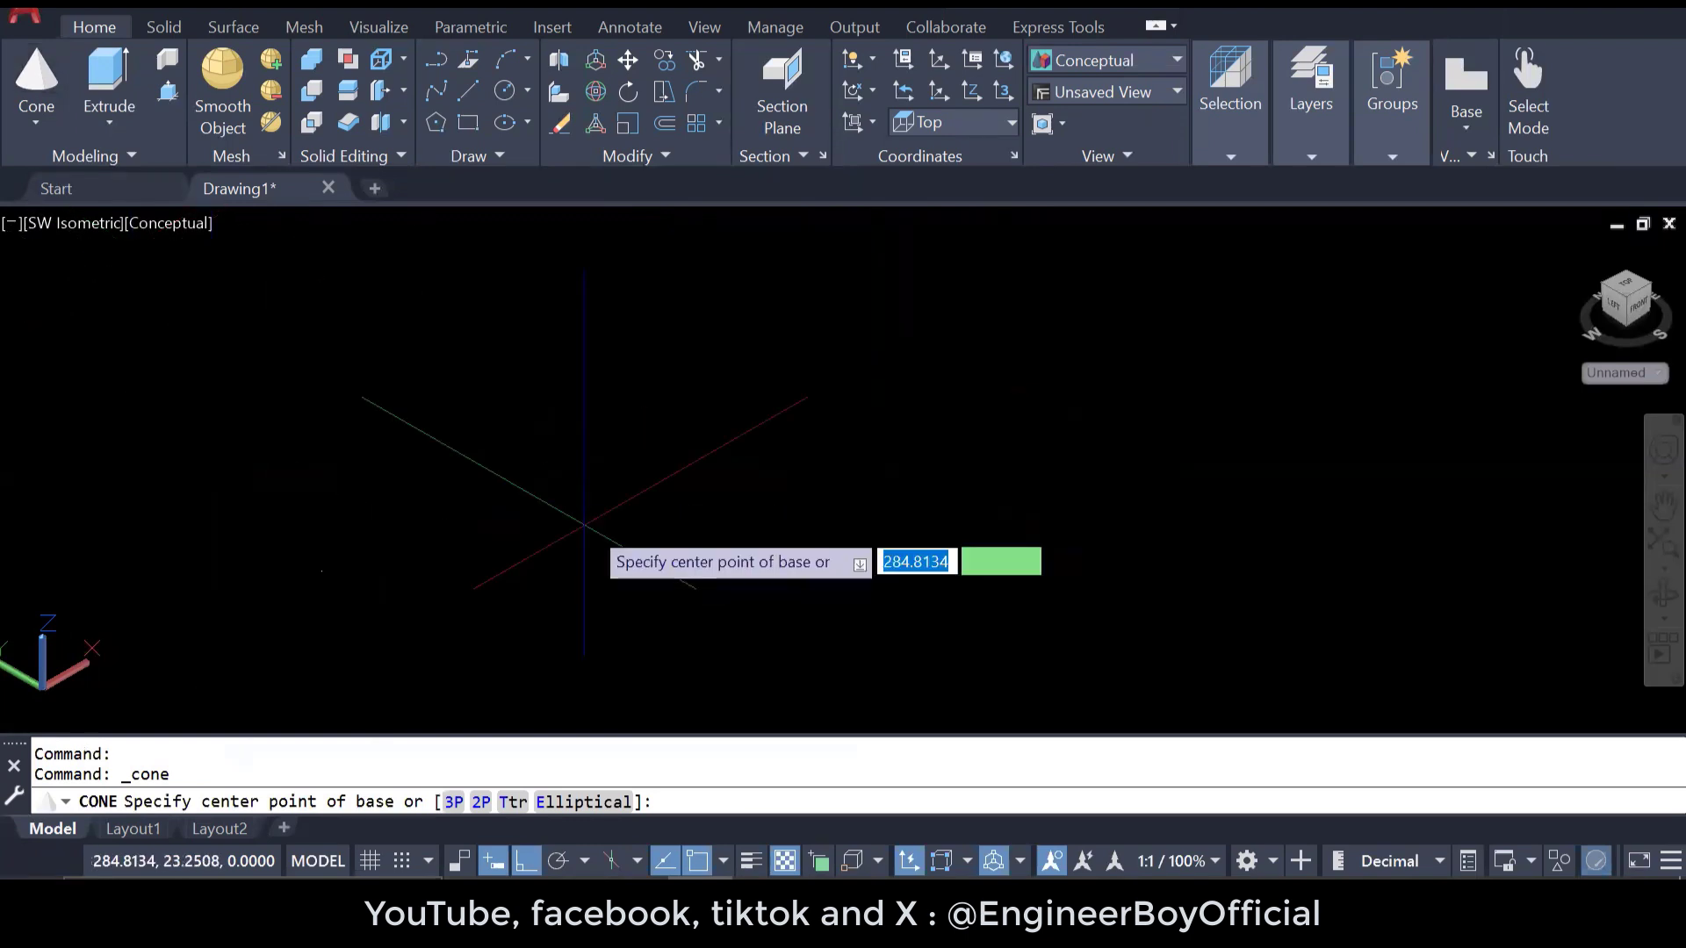
pyautogui.click(752, 531)
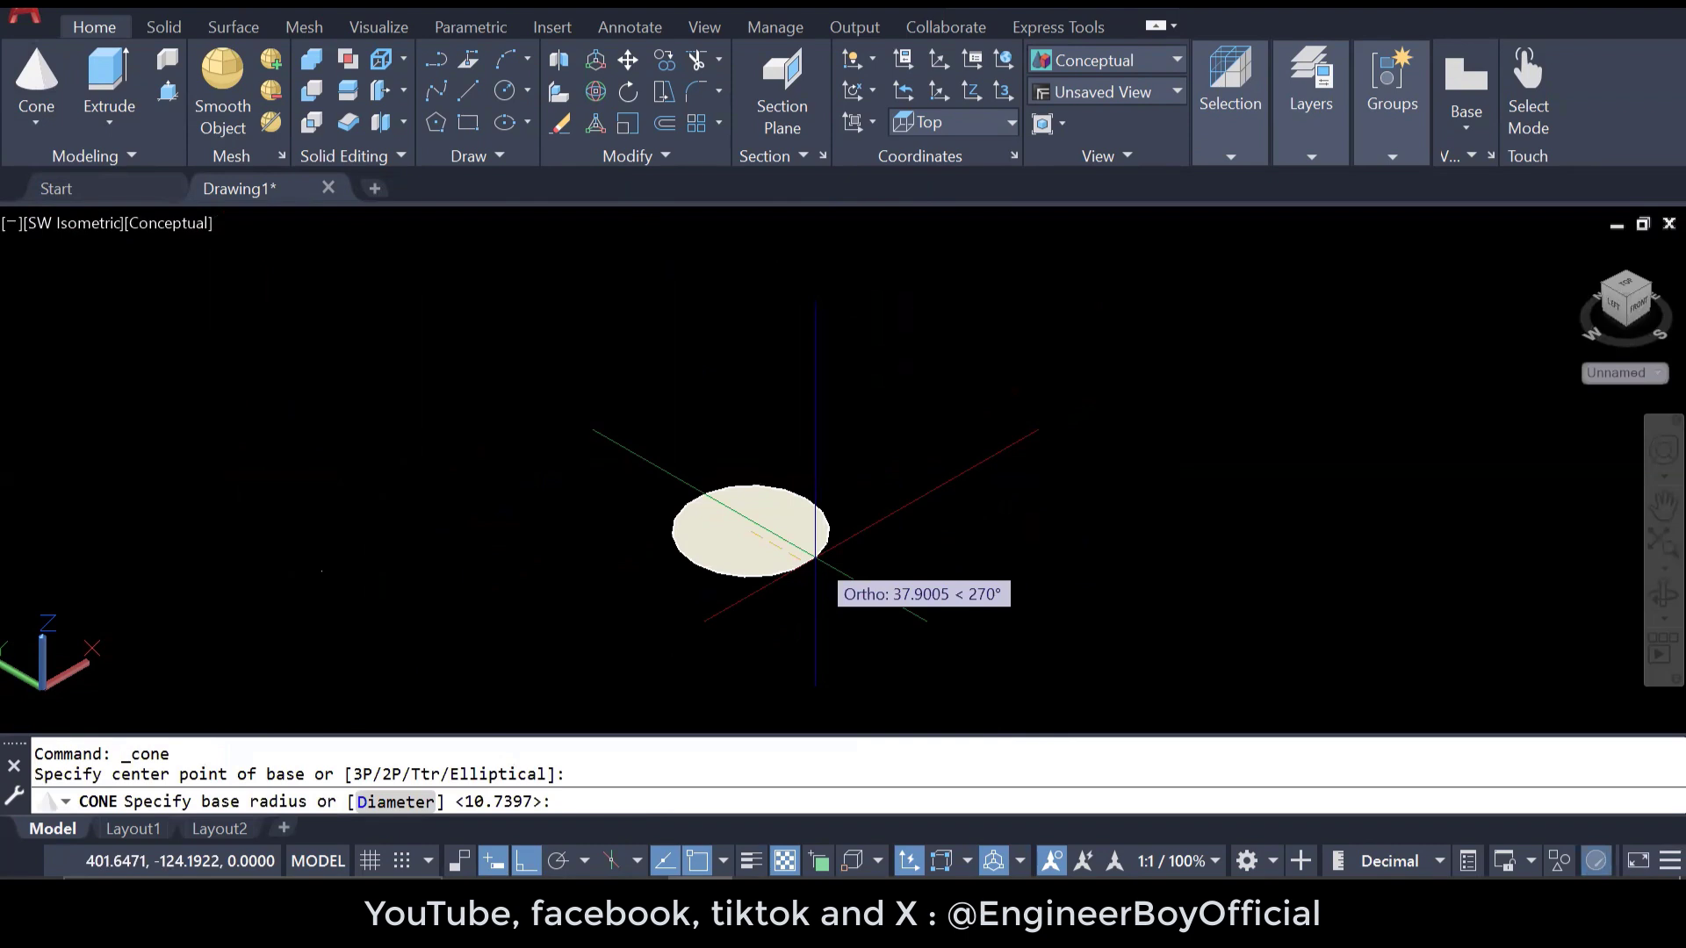
pyautogui.write('10')
pyautogui.press('Return')
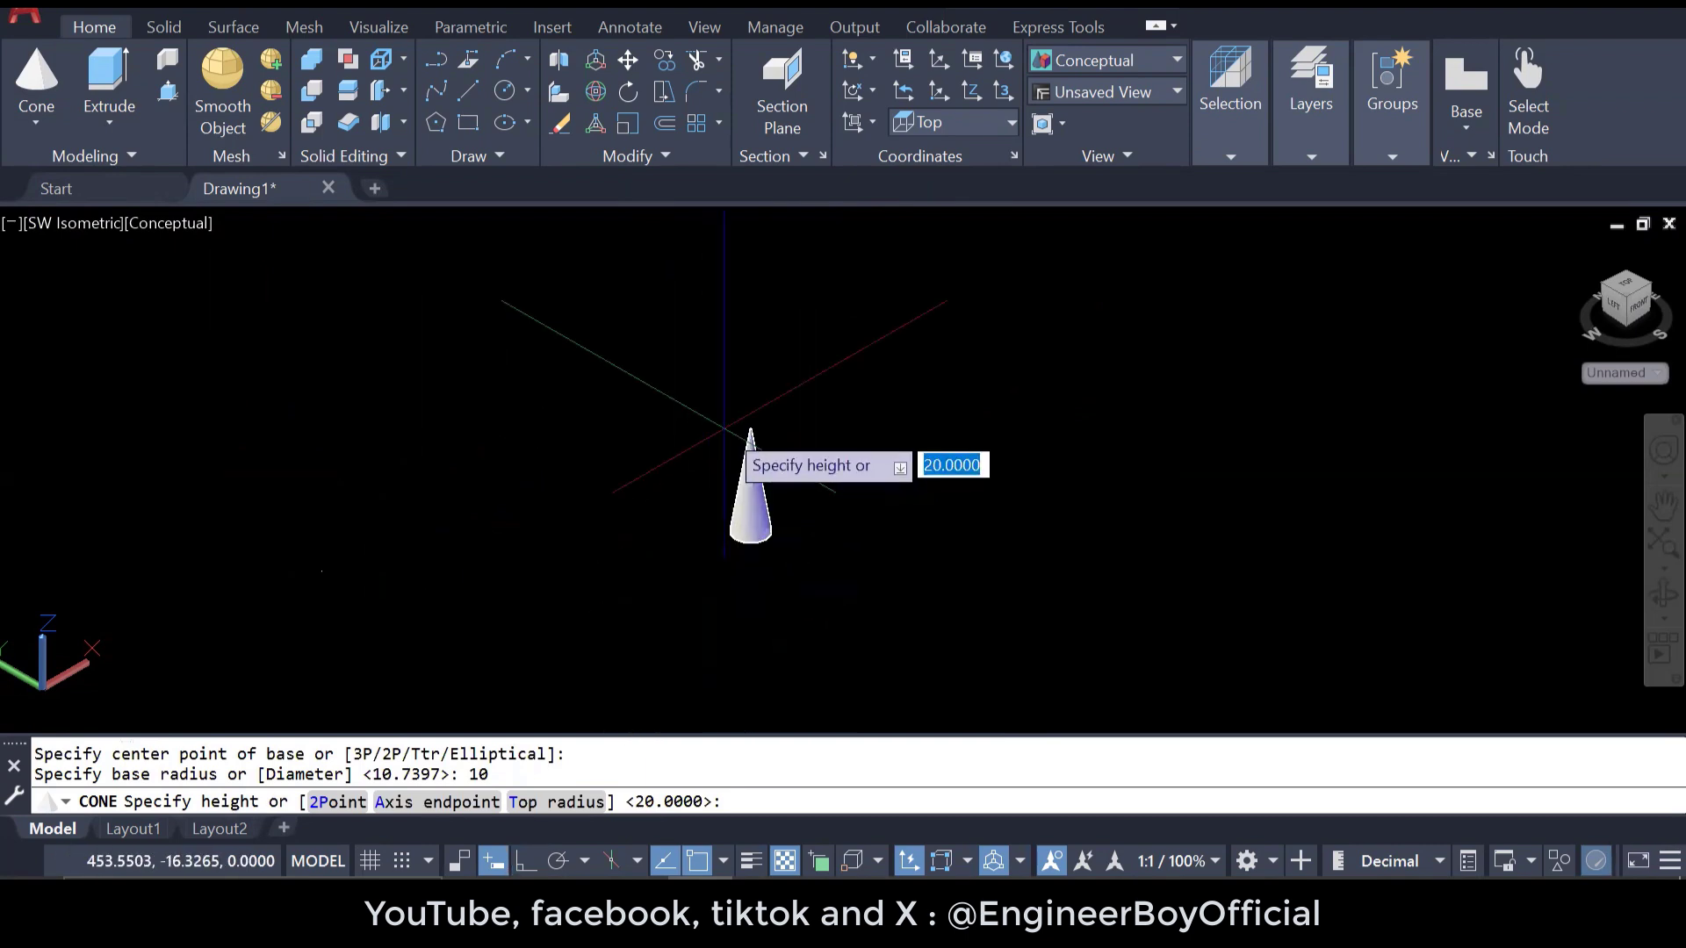
pyautogui.write('t')
pyautogui.press('Return')
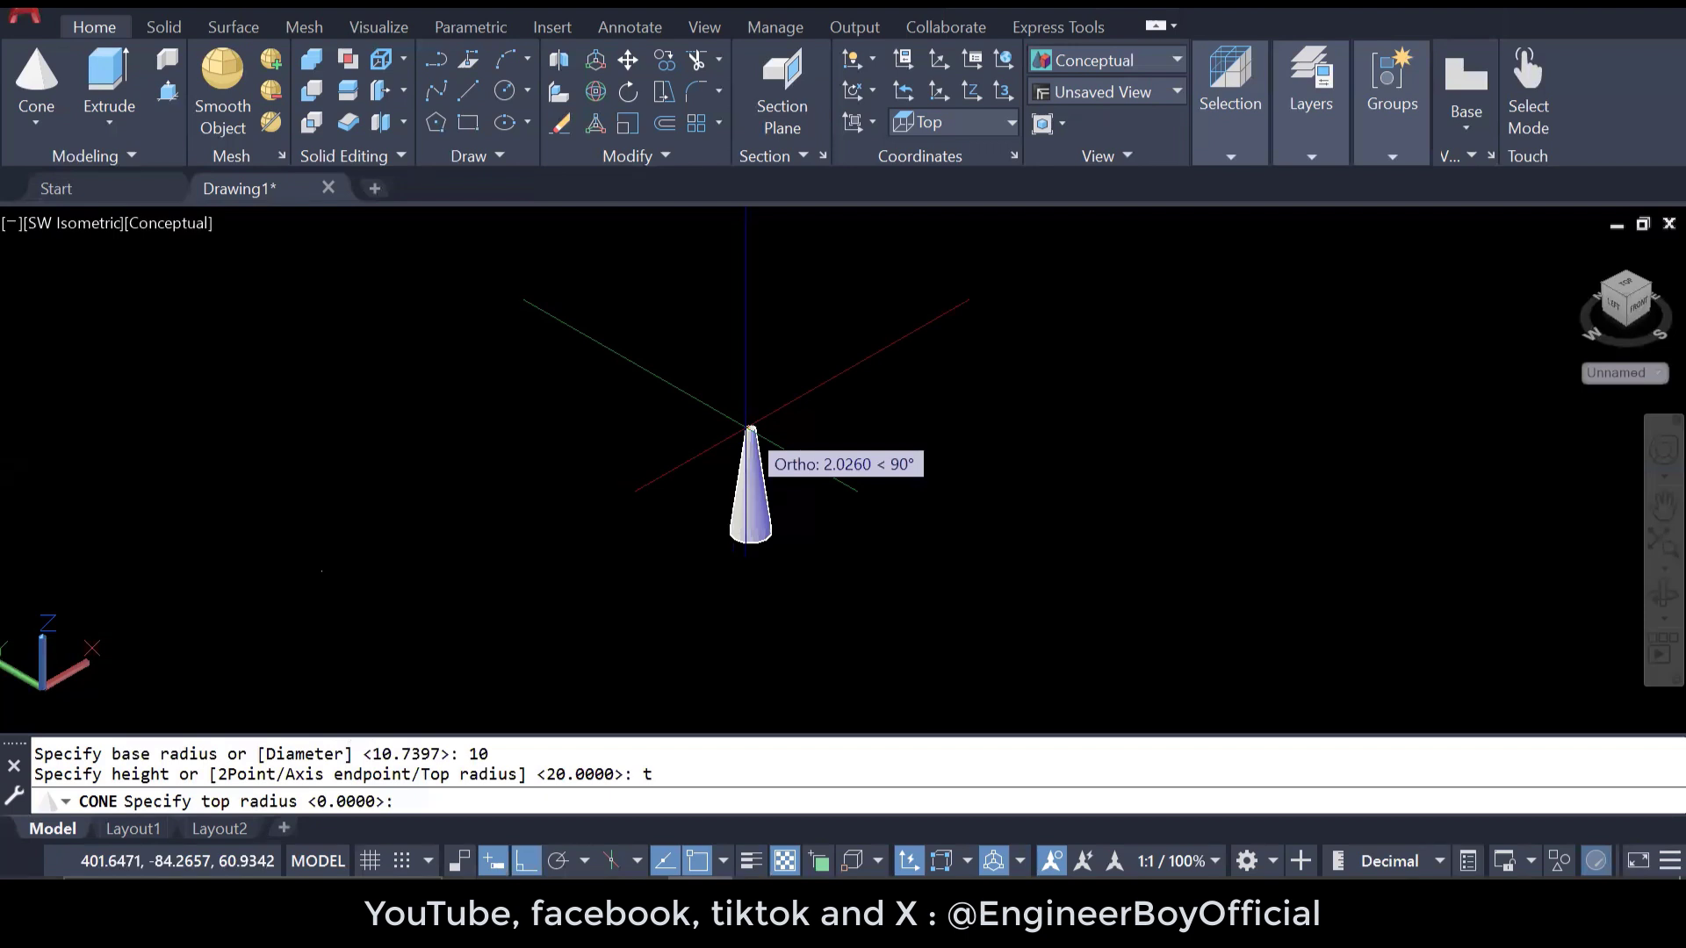
pyautogui.write('3')
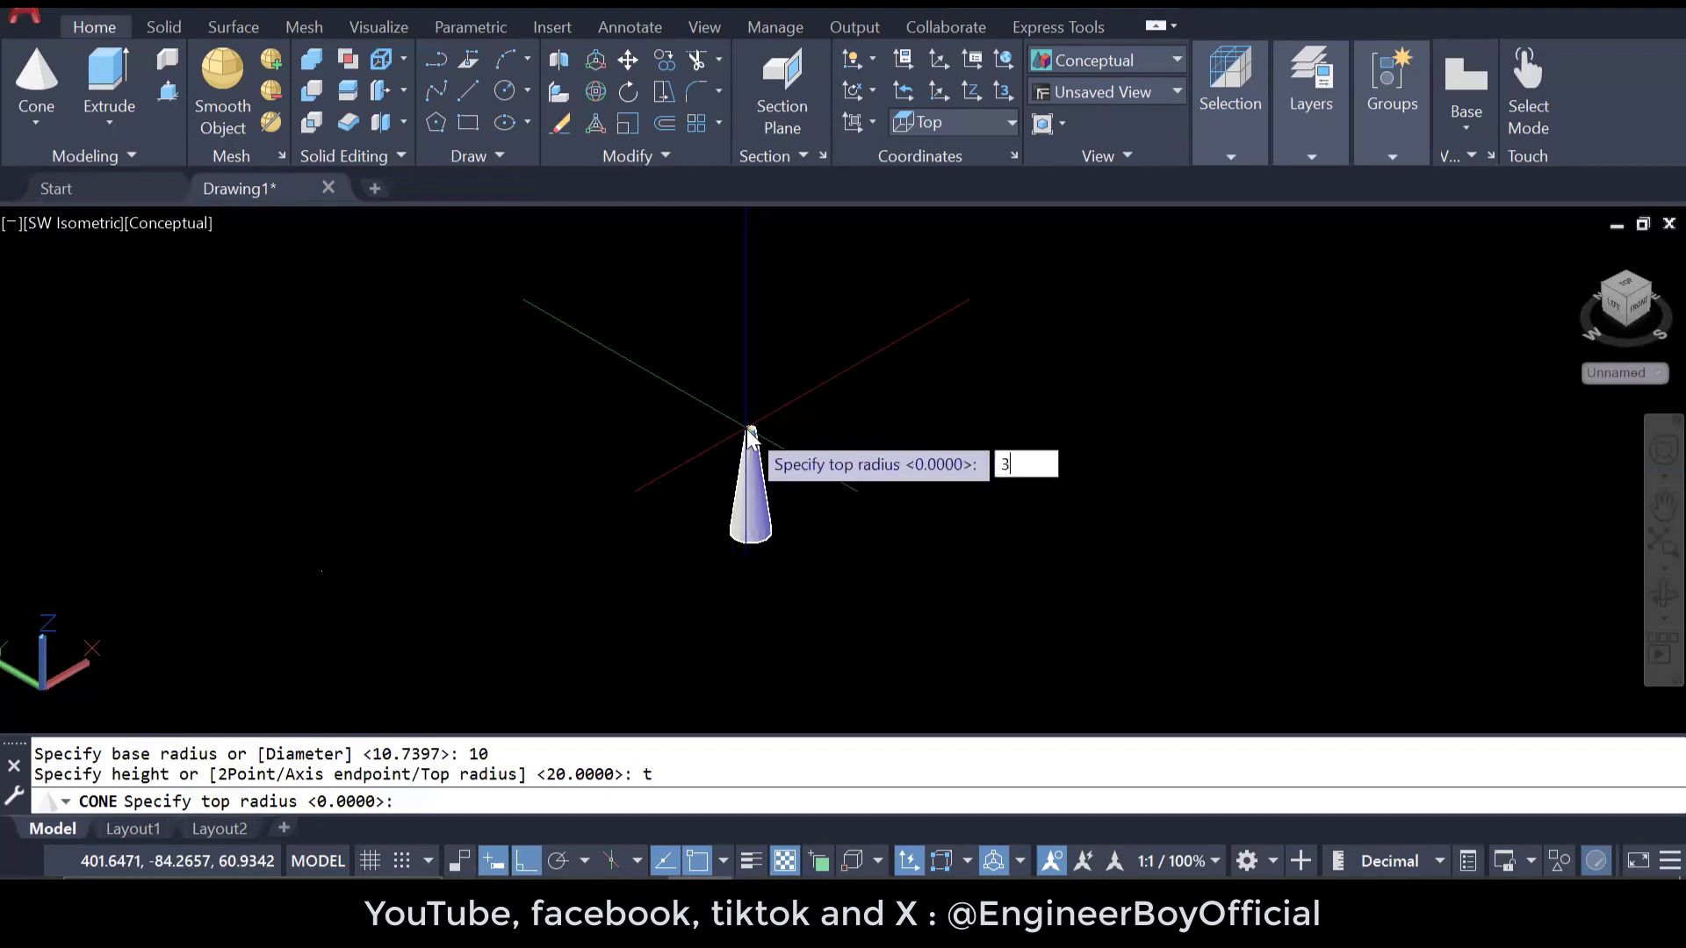
pyautogui.press('Return')
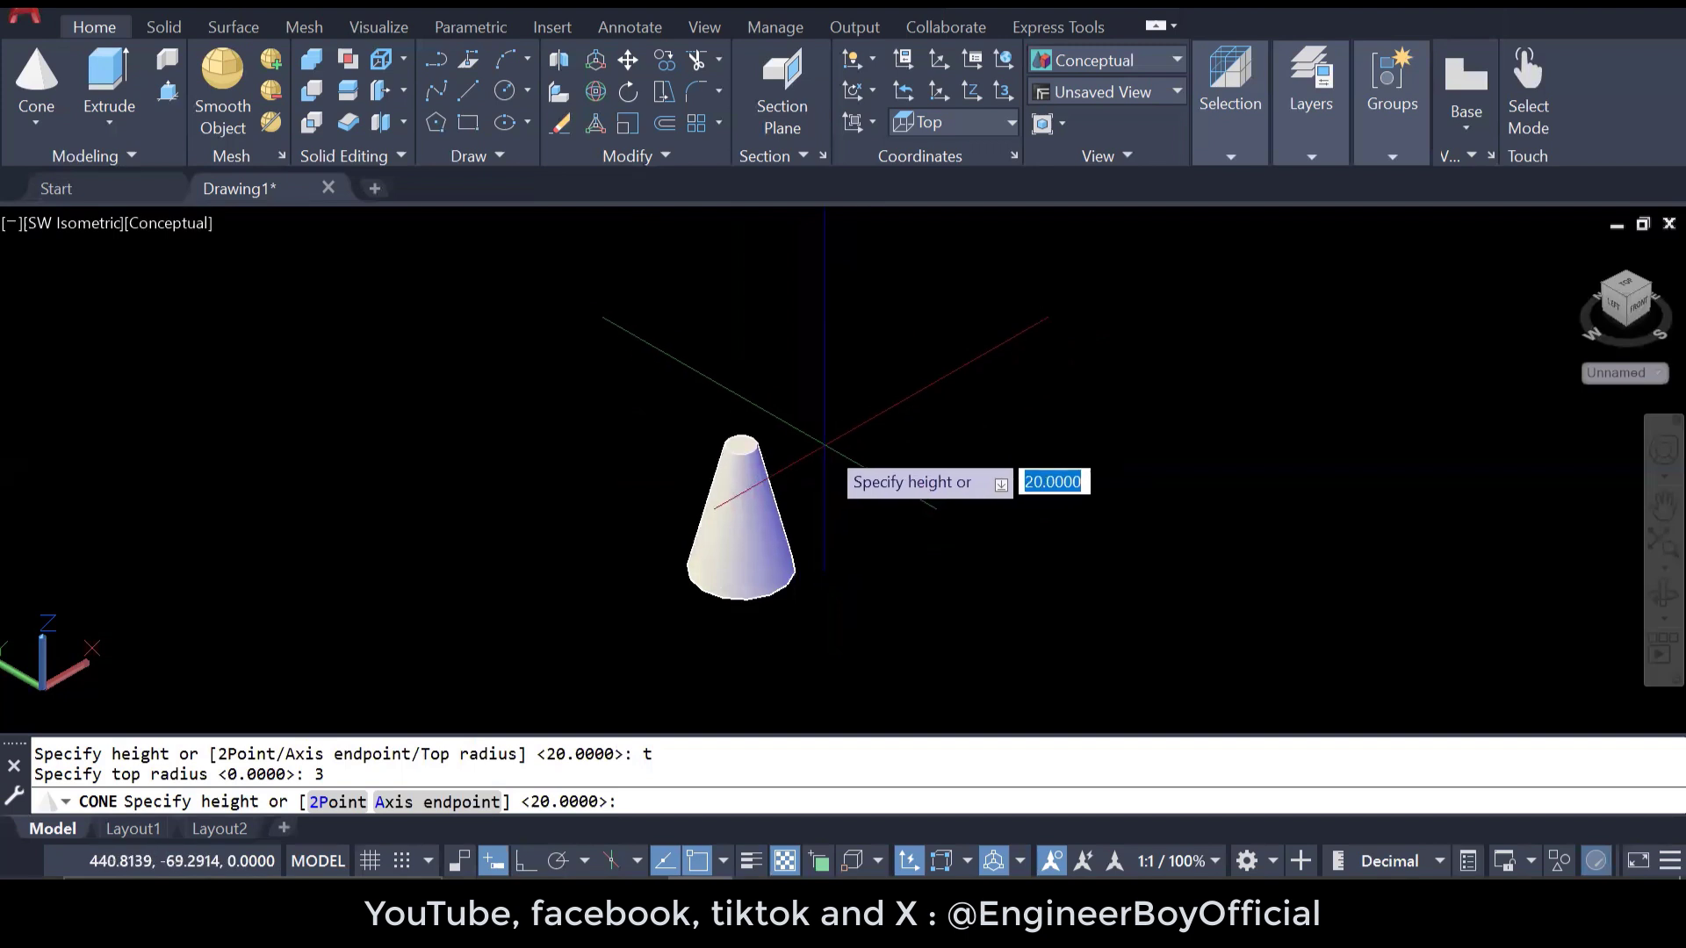
pyautogui.press('Return')
pyautogui.scroll(3, 755, 597)
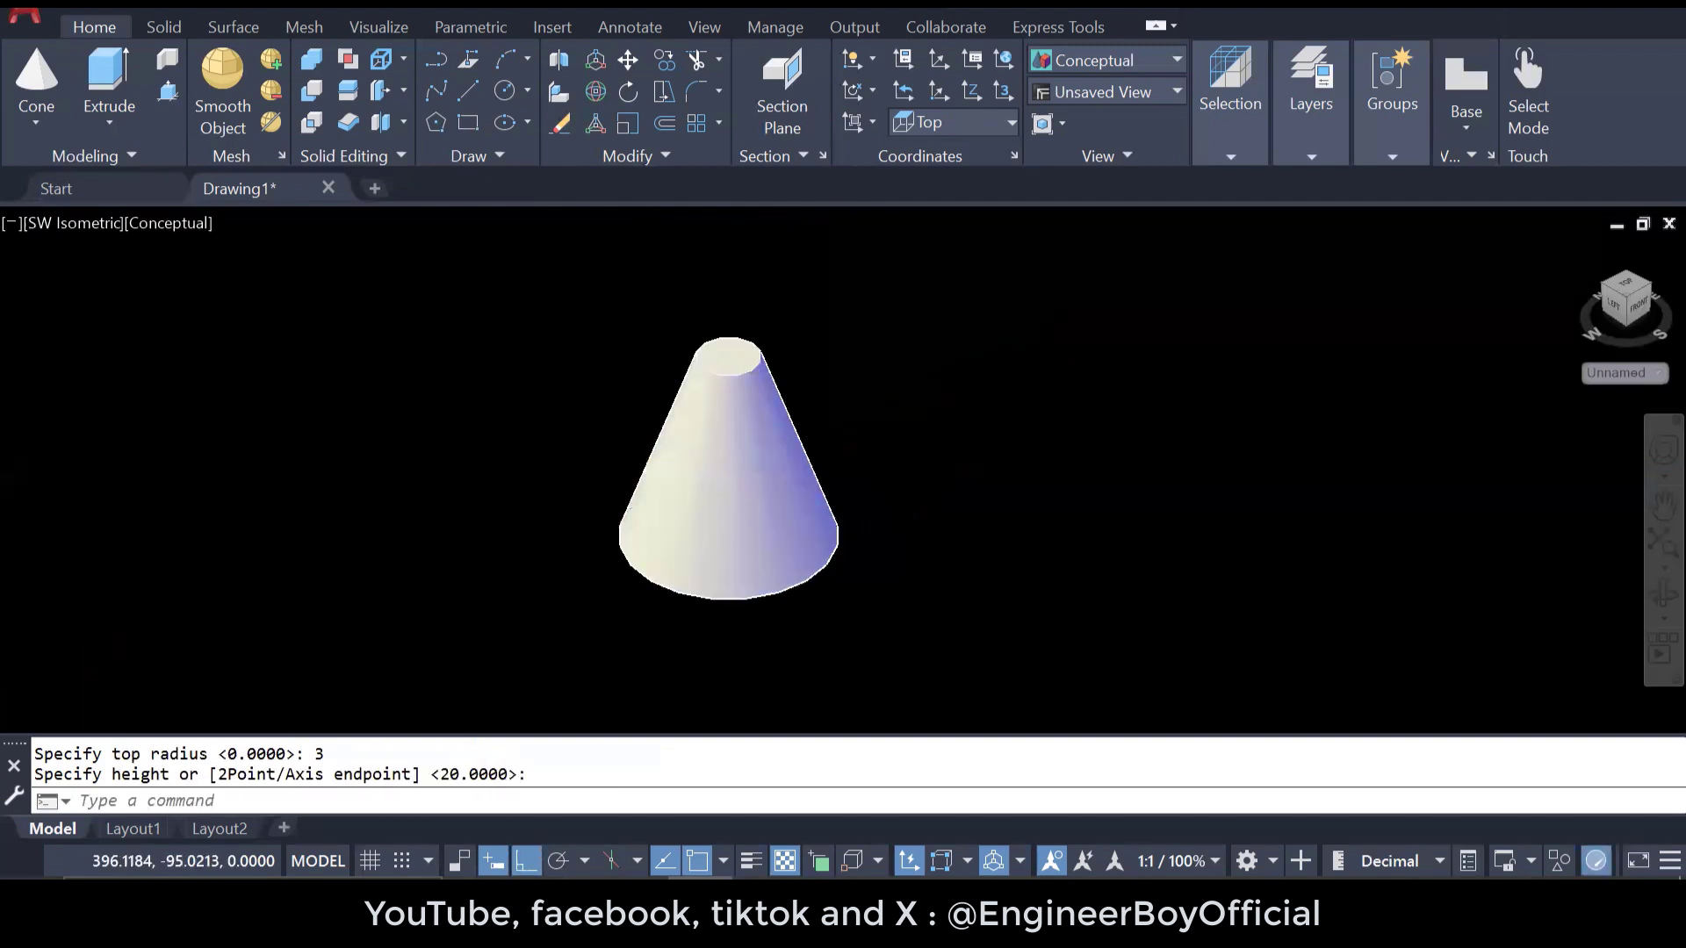
pyautogui.moveTo(778, 580); pyautogui.dragTo(759, 612, button='middle')
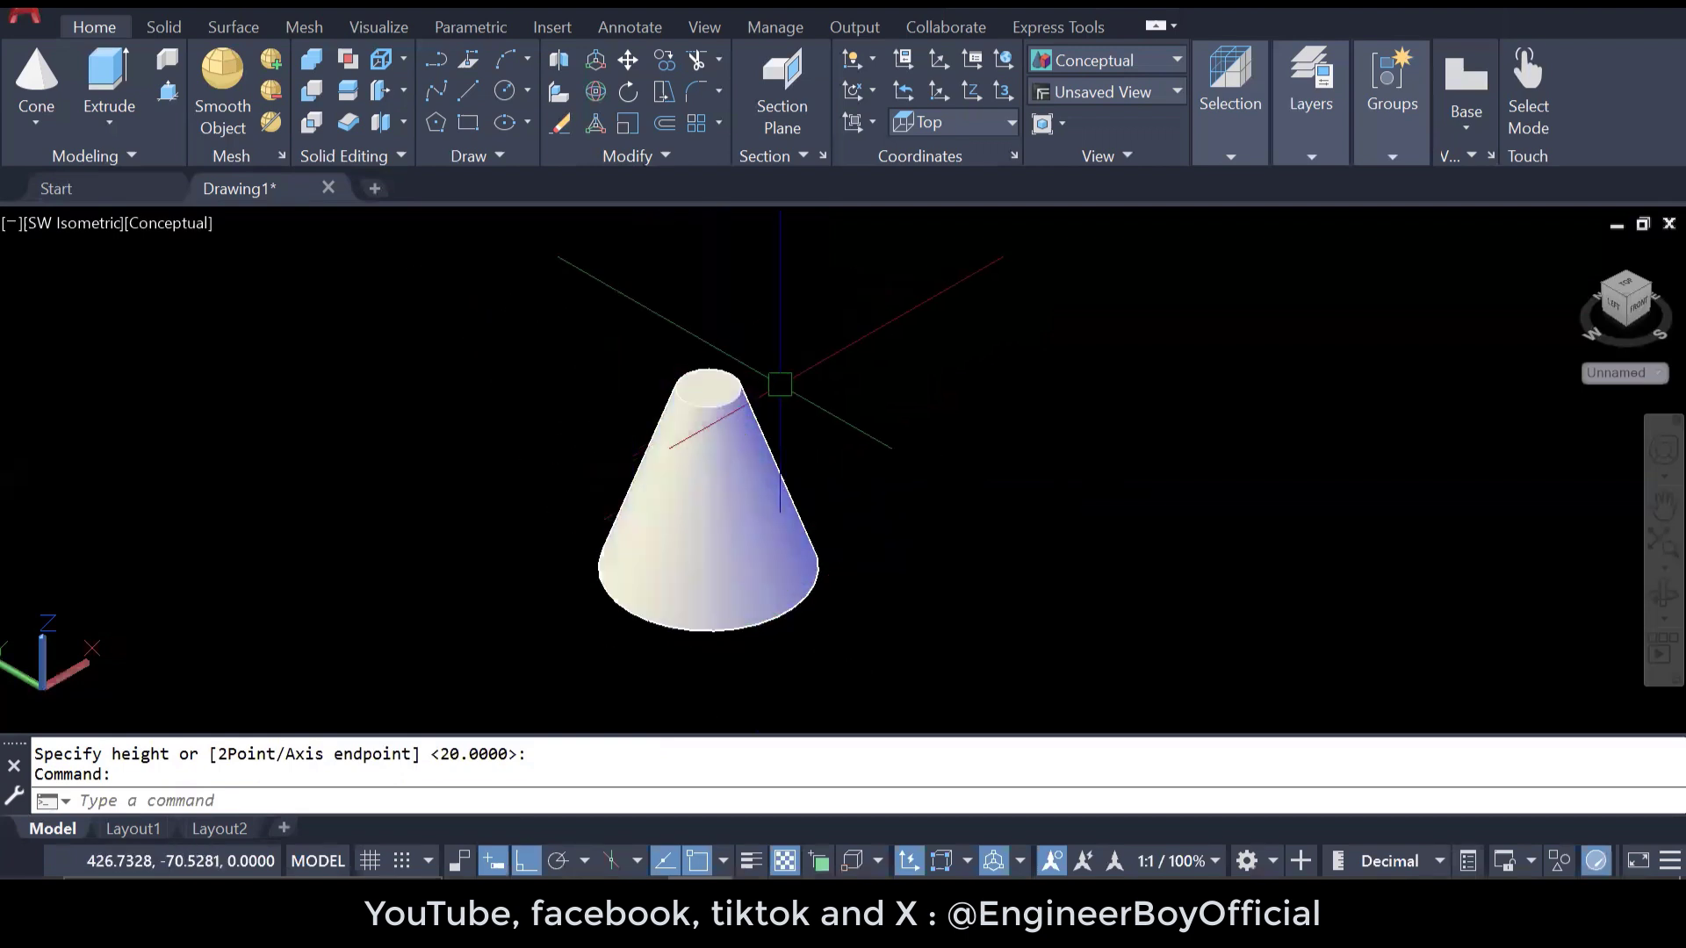
# - Create a second truncated cone beside the first, widening upward with base radius 10, top radius 20 and height 20
pyautogui.scroll(-2, 614, 457)
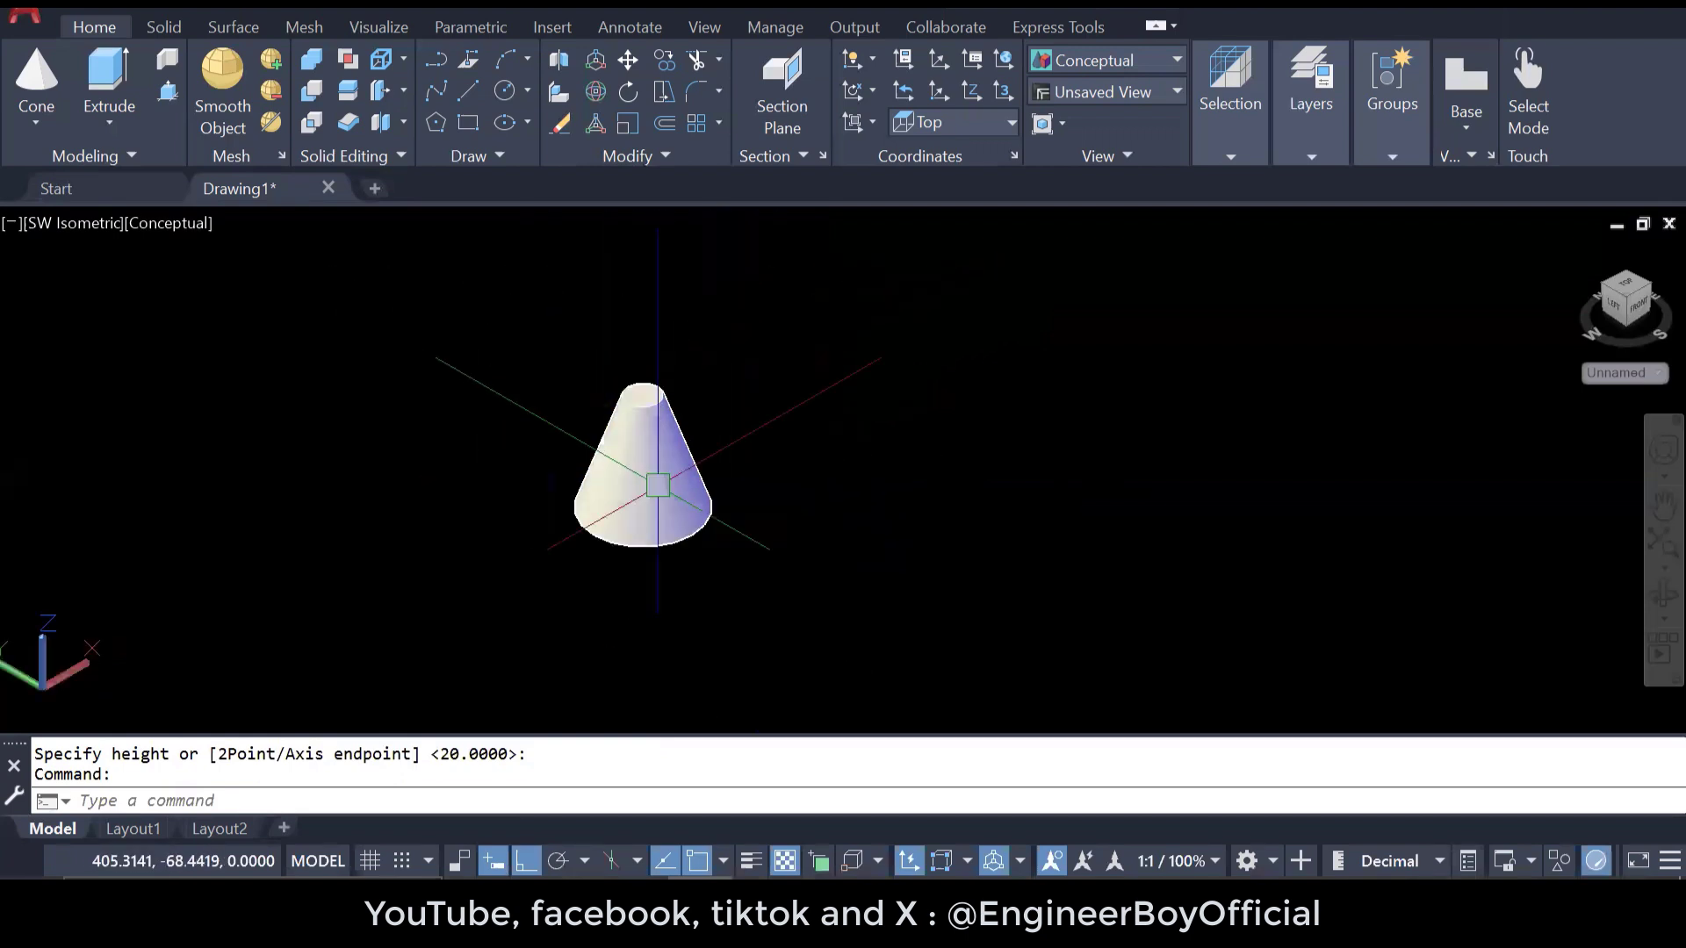
pyautogui.moveTo(720, 528); pyautogui.dragTo(478, 545, button='middle')
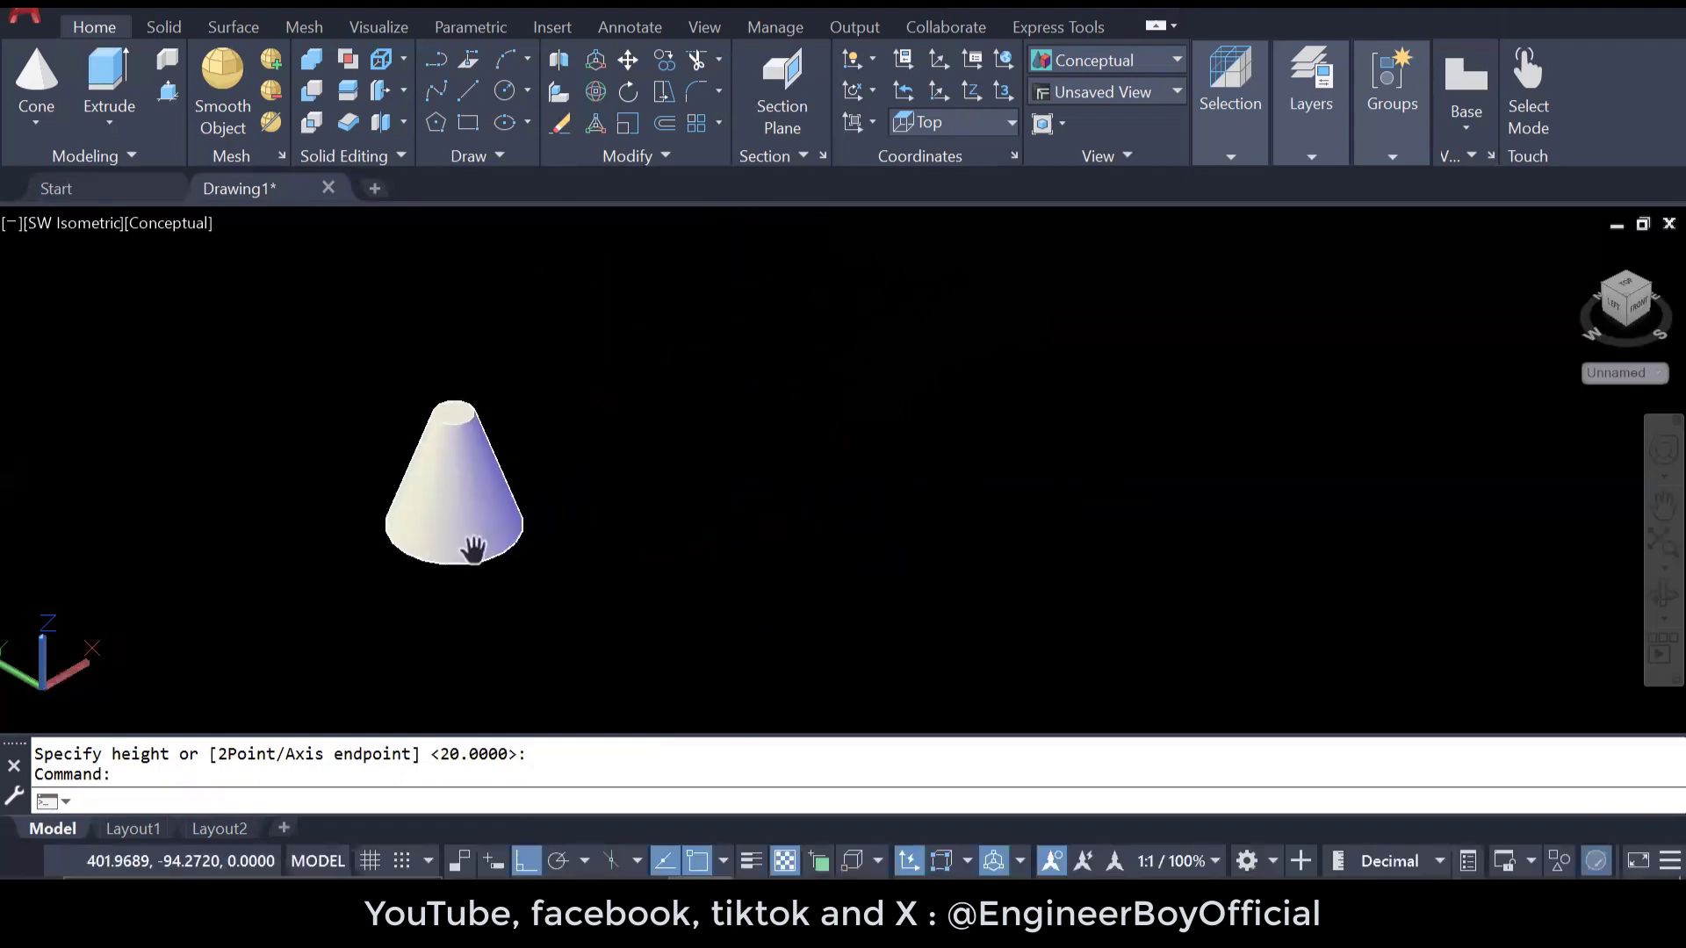
pyautogui.click(36, 75)
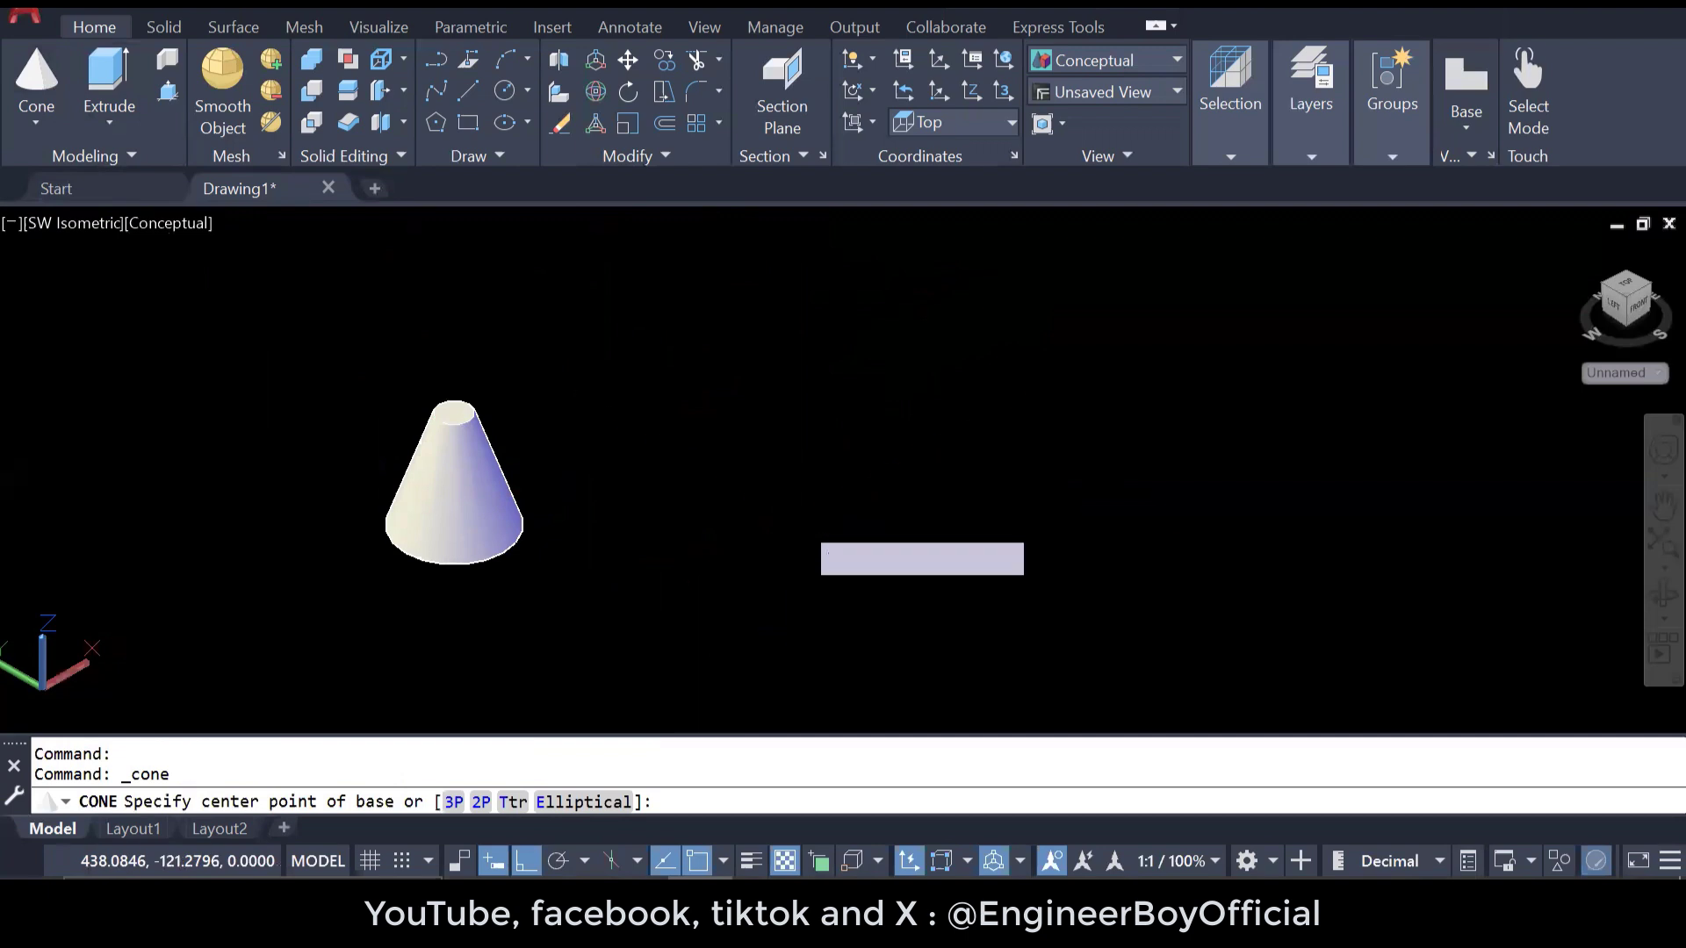
pyautogui.click(799, 520)
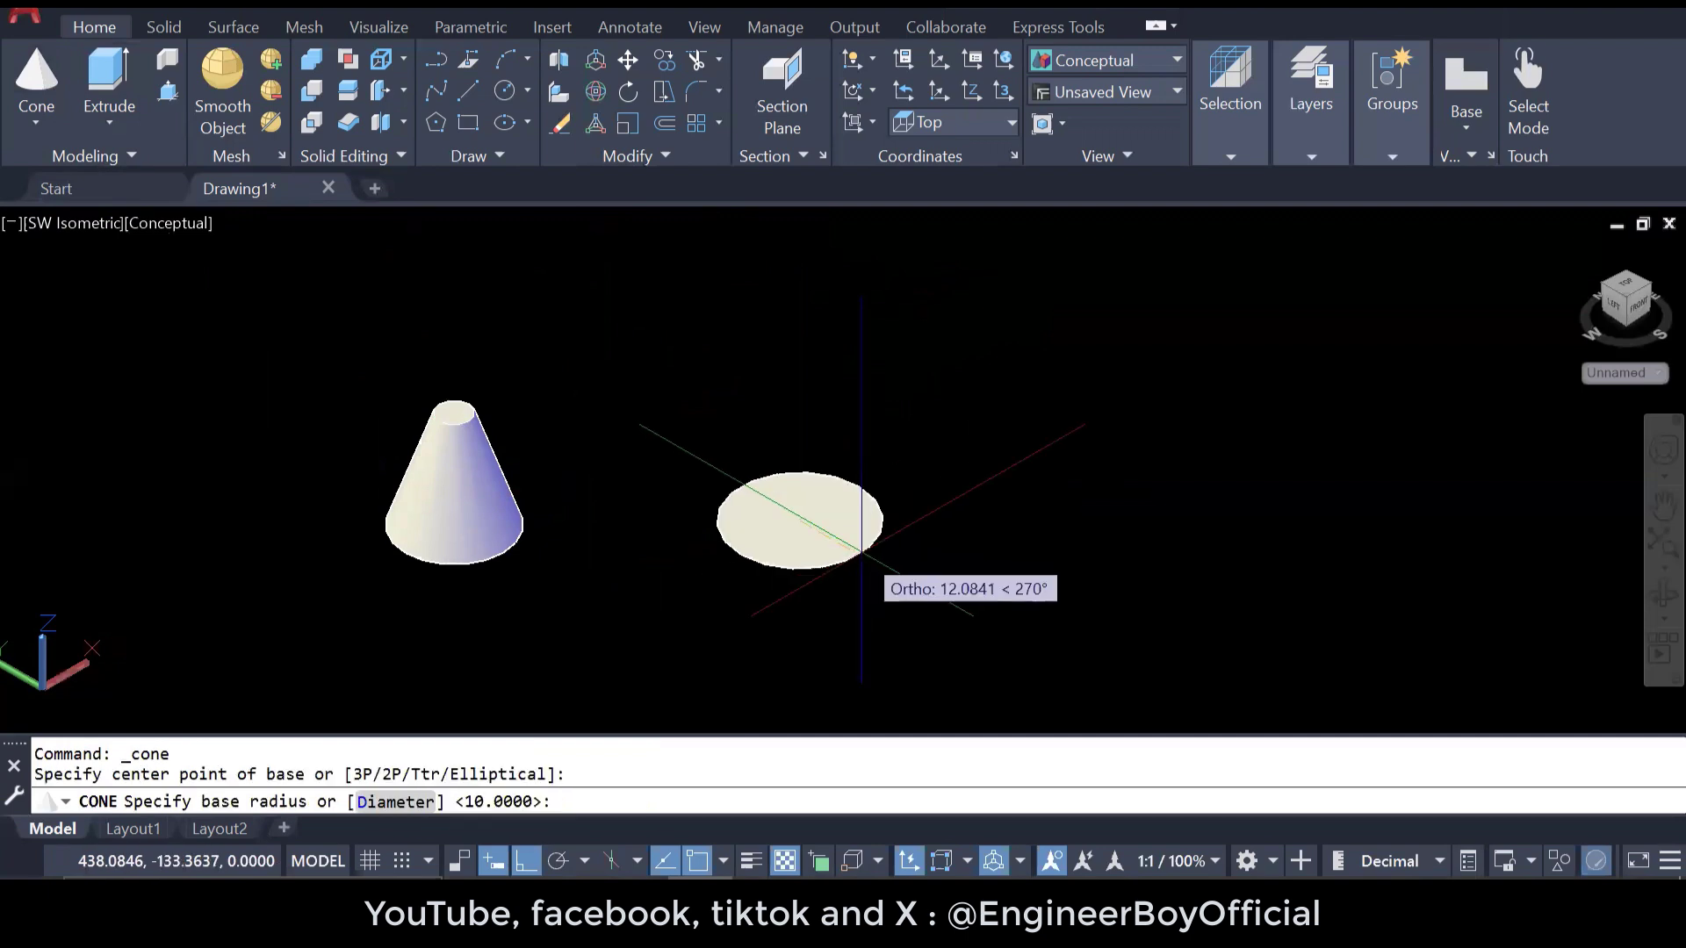
pyautogui.press('Return')
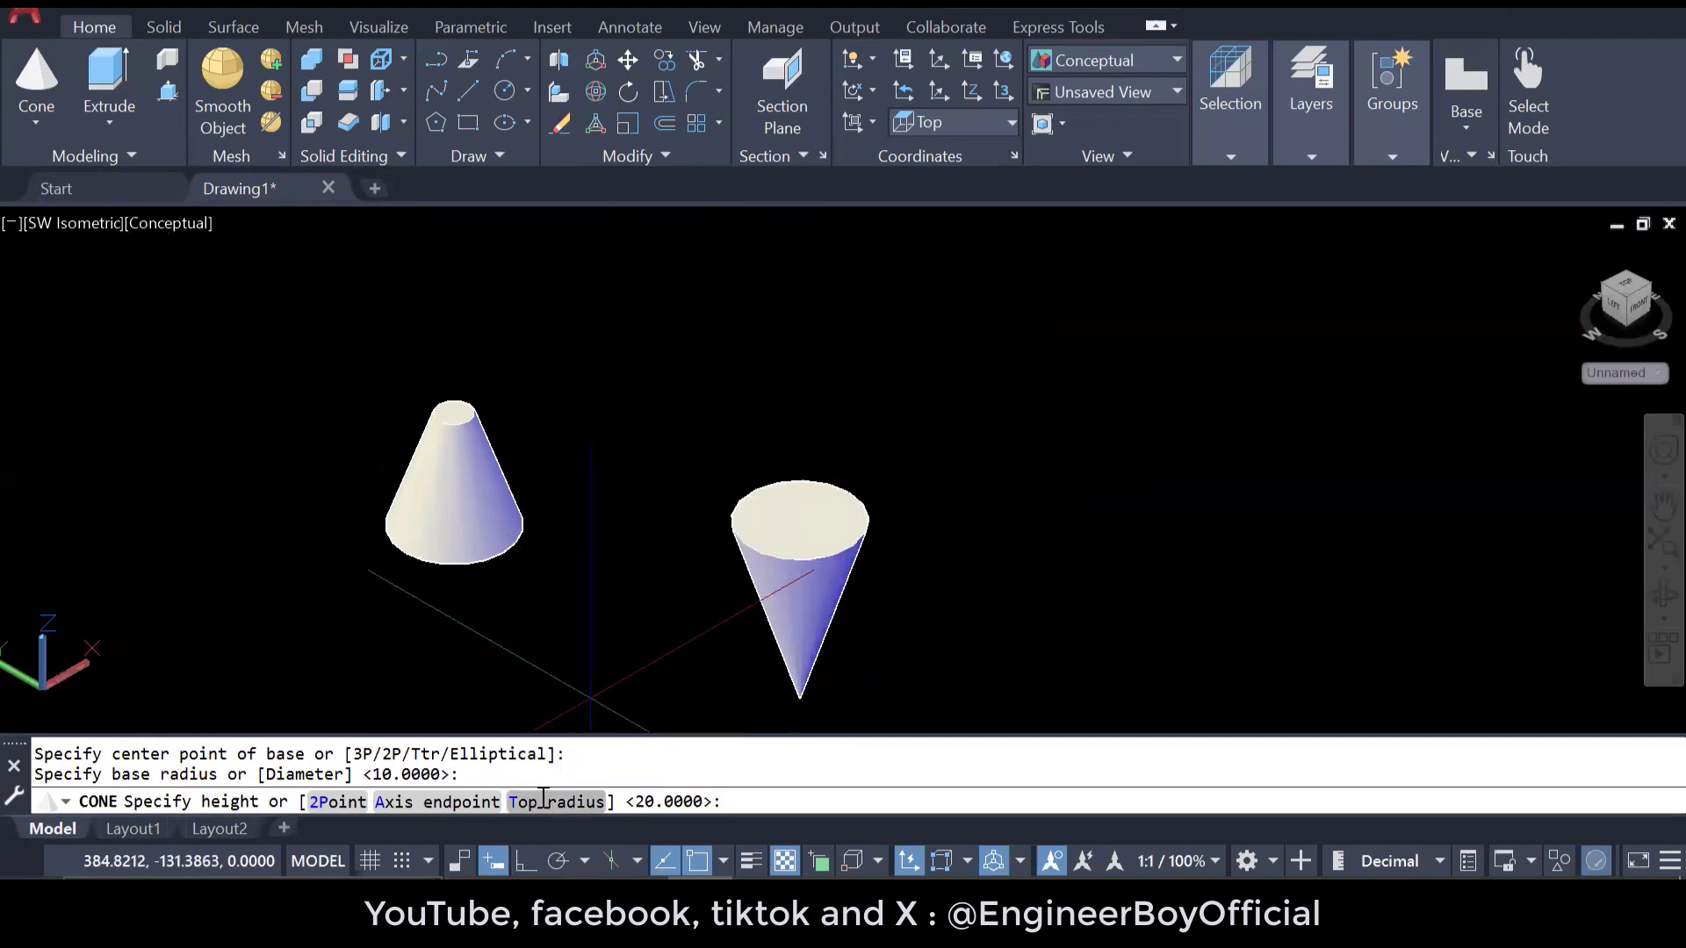
pyautogui.click(553, 800)
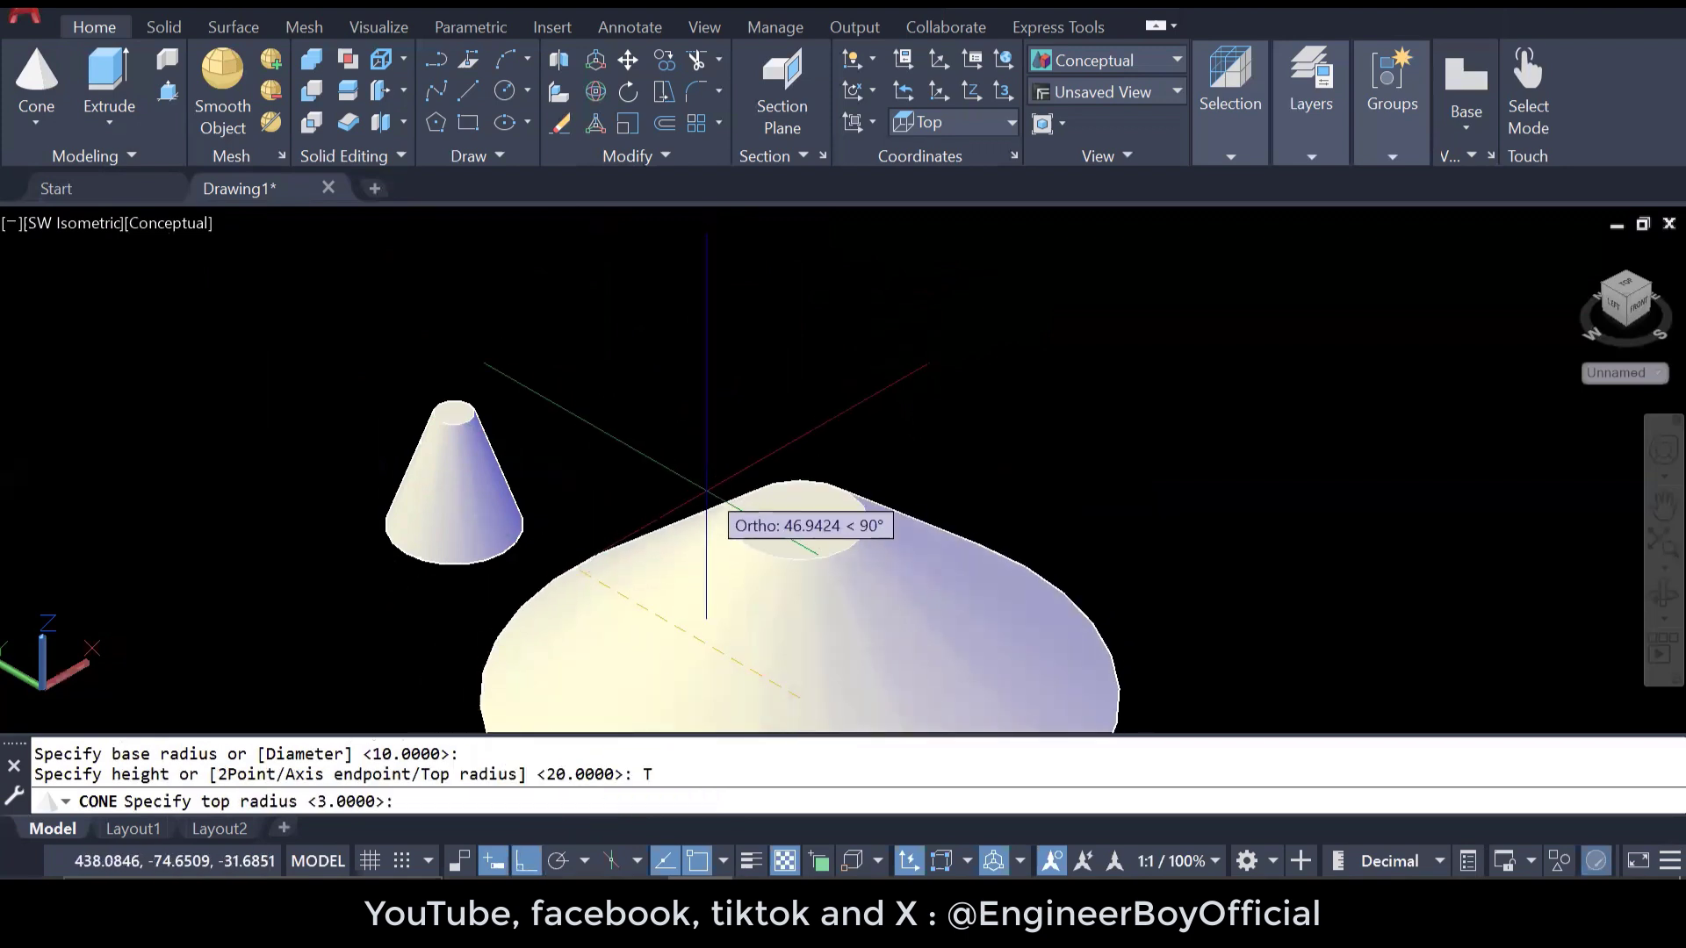
pyautogui.write('2')
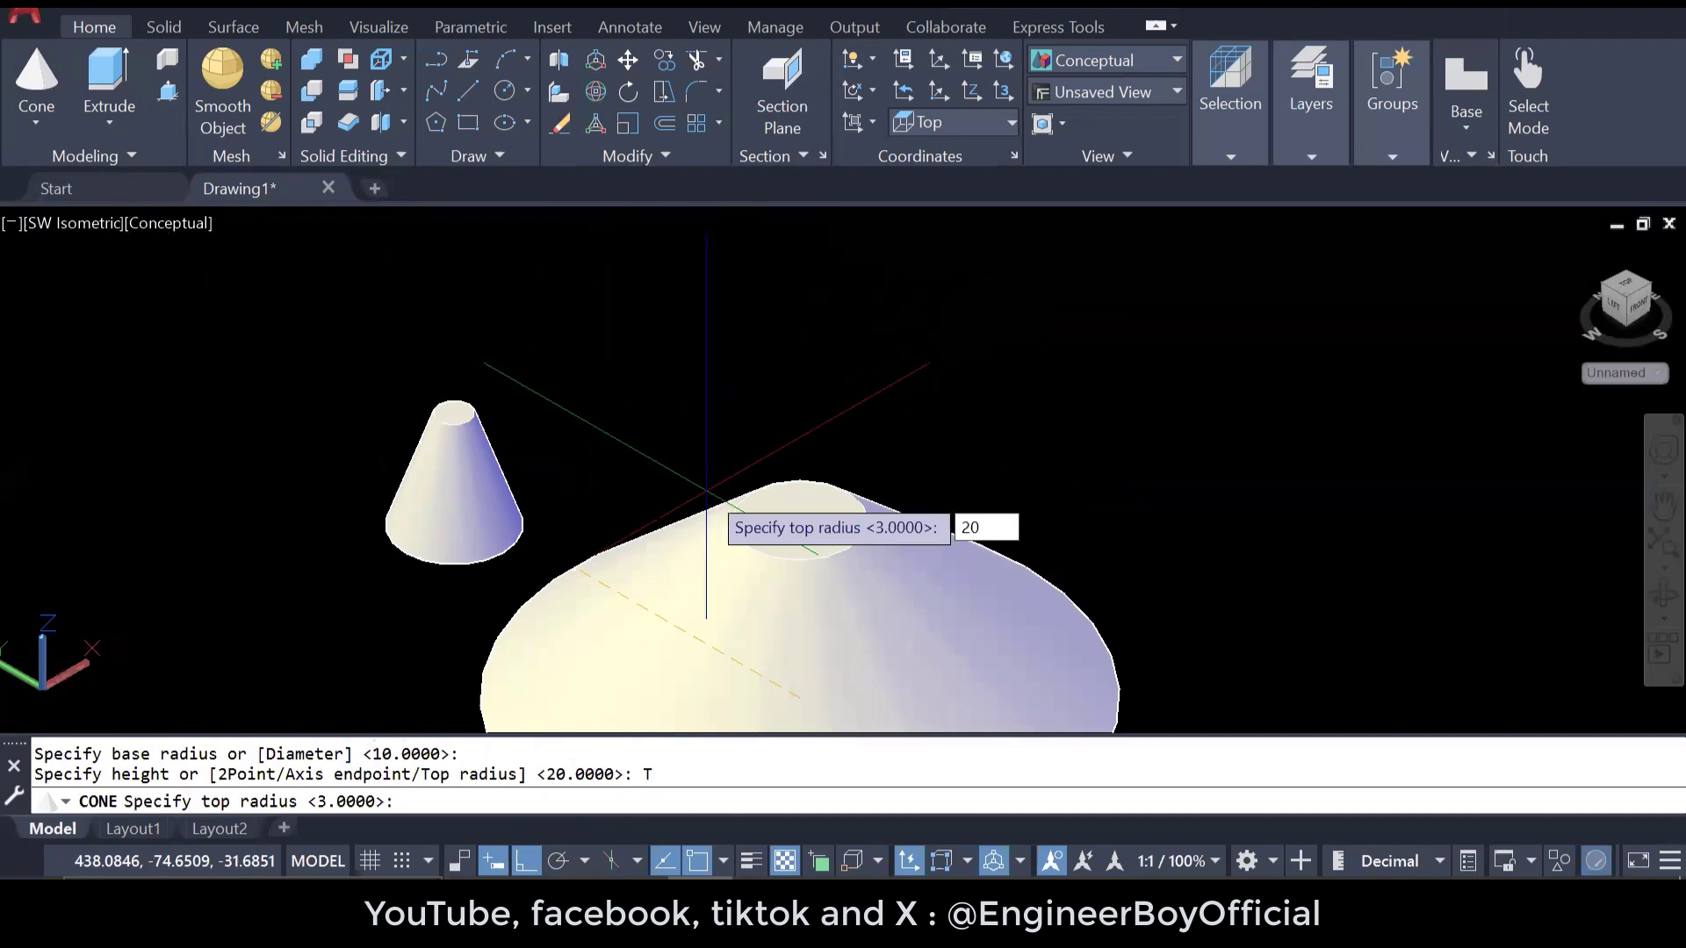
pyautogui.write('0')
pyautogui.press('Return')
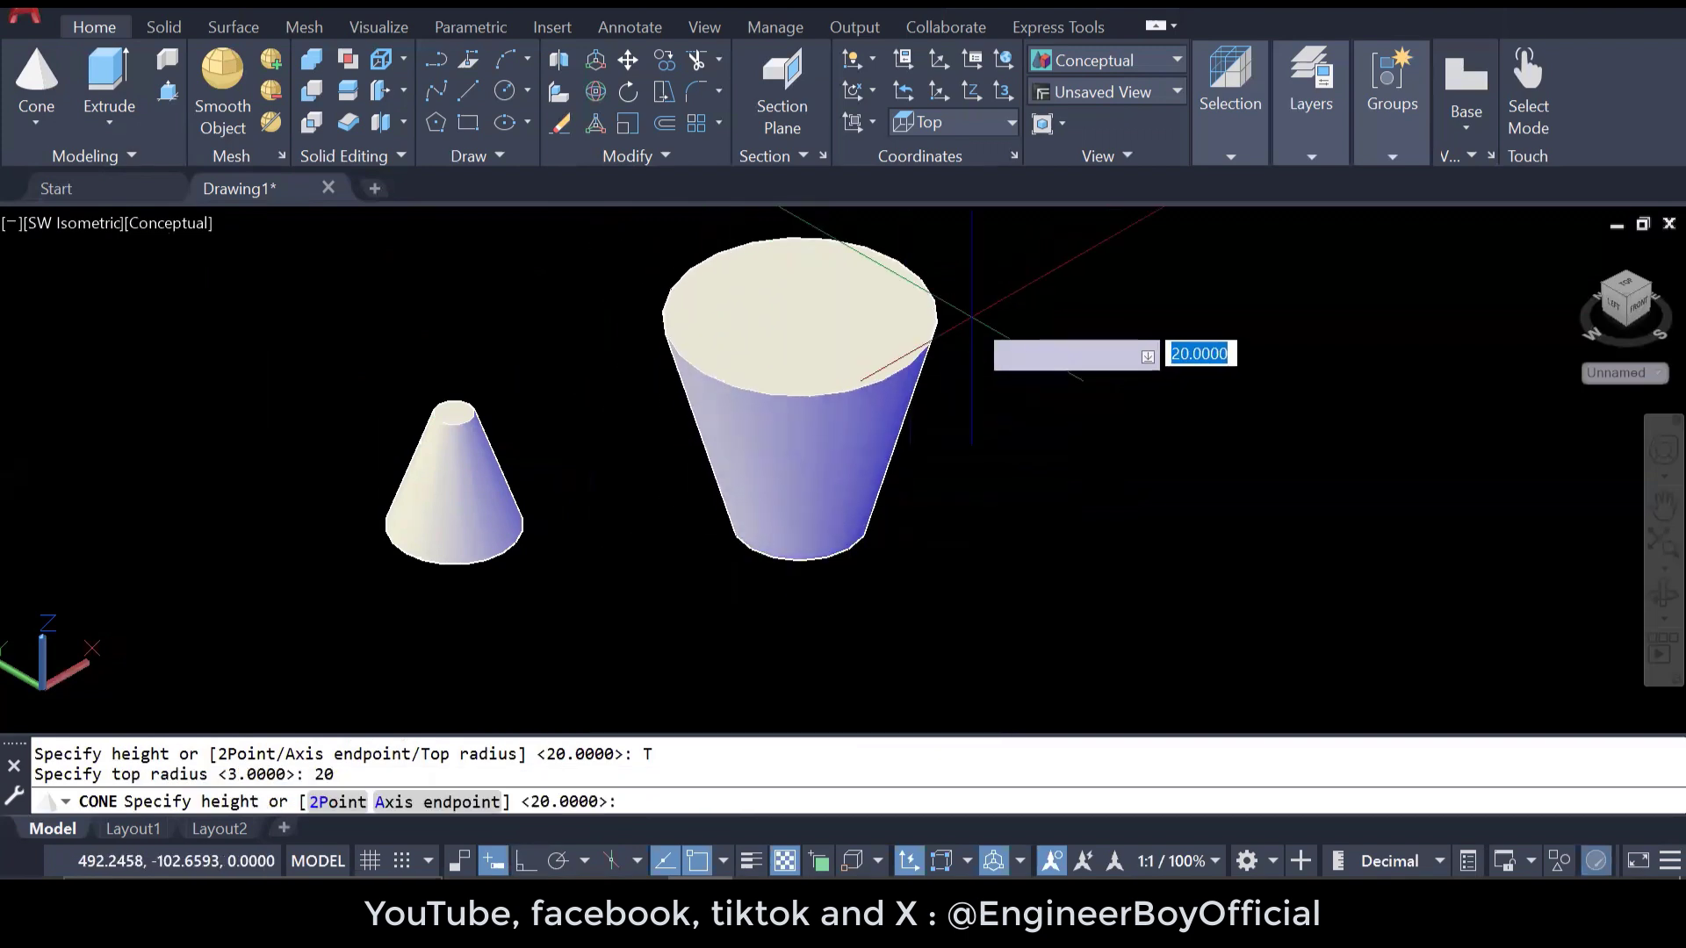
pyautogui.press('Return')
pyautogui.scroll(-3, 650, 614)
pyautogui.scroll(1, 684, 539)
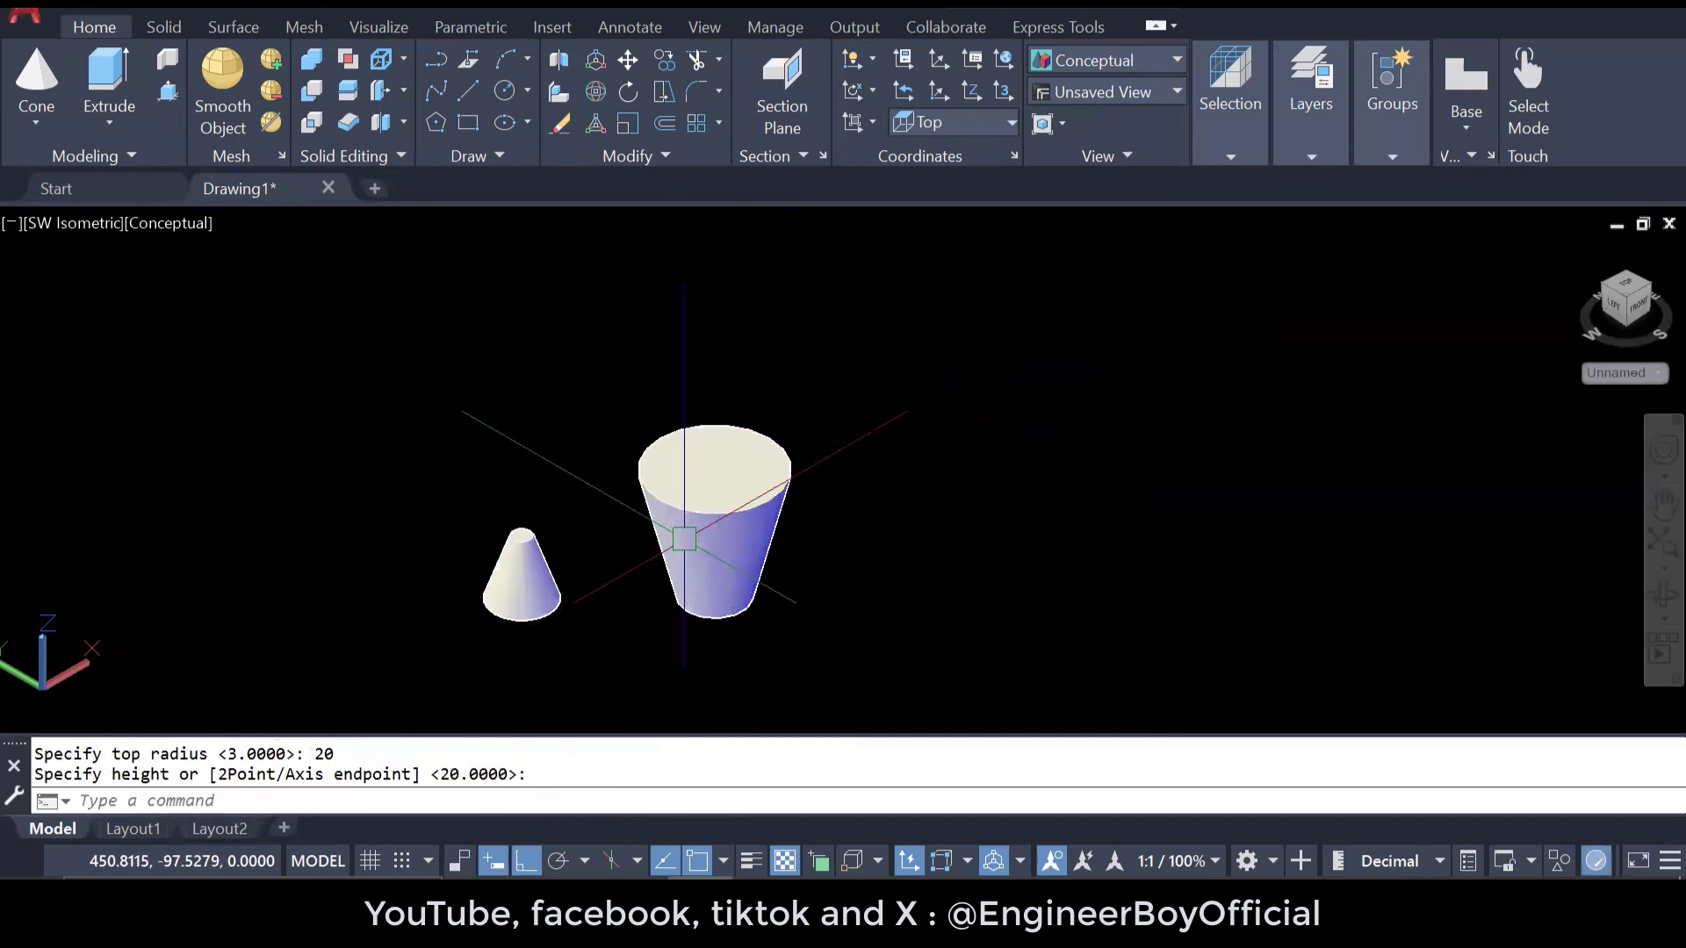
# - Inspect both truncated cones with 3D Orbit and restore the SW Isometric view
pyautogui.press('Escape')
pyautogui.press('Escape')
pyautogui.write('3do')
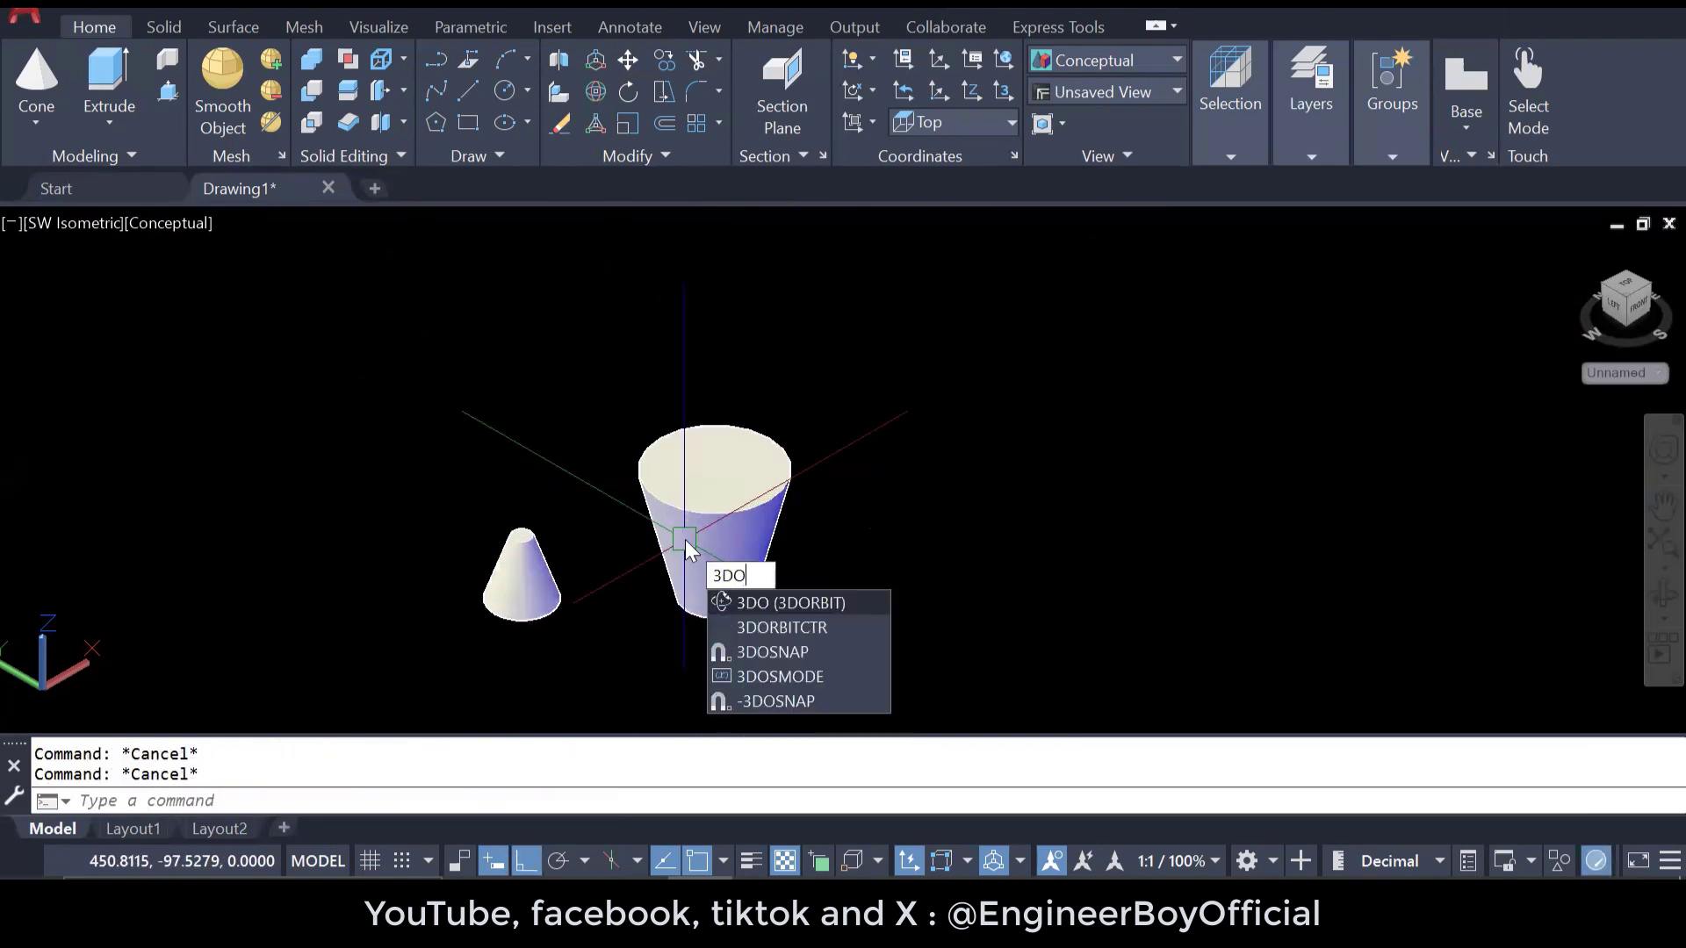
pyautogui.press('Return')
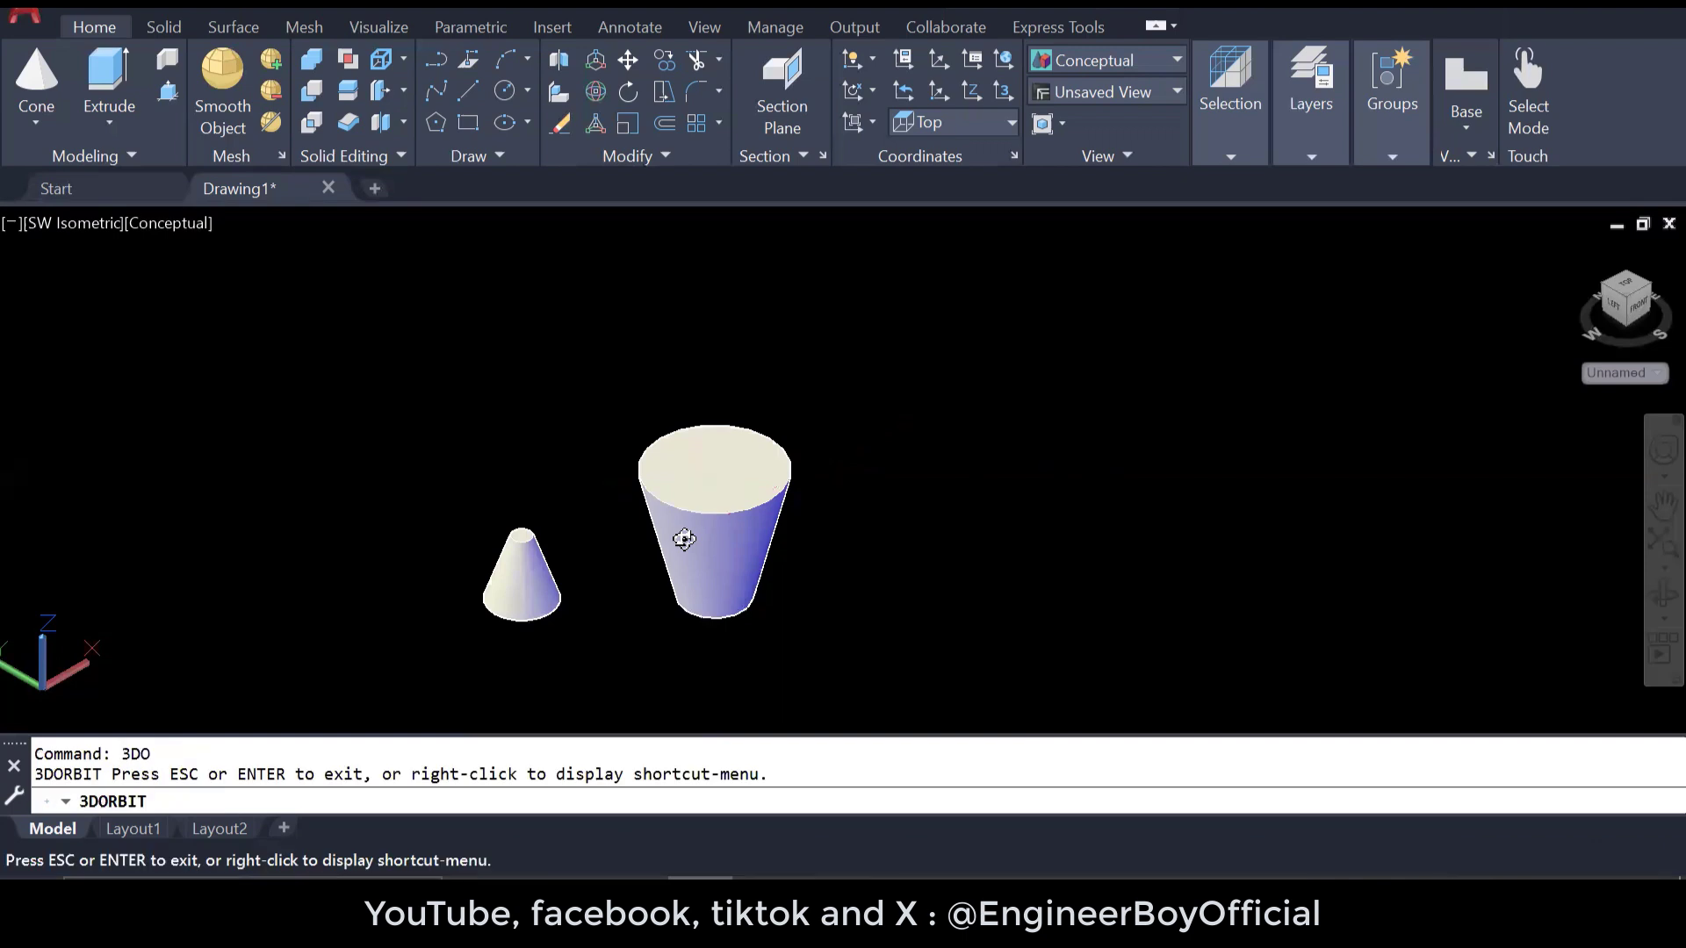
pyautogui.moveTo(683, 540)
pyautogui.mouseDown()
pyautogui.moveTo(659, 403)
pyautogui.moveTo(503, 351)
pyautogui.moveTo(436, 365)
pyautogui.moveTo(620, 334)
pyautogui.moveTo(644, 594)
pyautogui.moveTo(828, 527)
pyautogui.moveTo(798, 462)
pyautogui.moveTo(806, 392)
pyautogui.moveTo(745, 420)
pyautogui.moveTo(702, 492)
pyautogui.moveTo(610, 553)
pyautogui.moveTo(646, 526)
pyautogui.moveTo(684, 553)
pyautogui.moveTo(696, 520)
pyautogui.mouseUp()
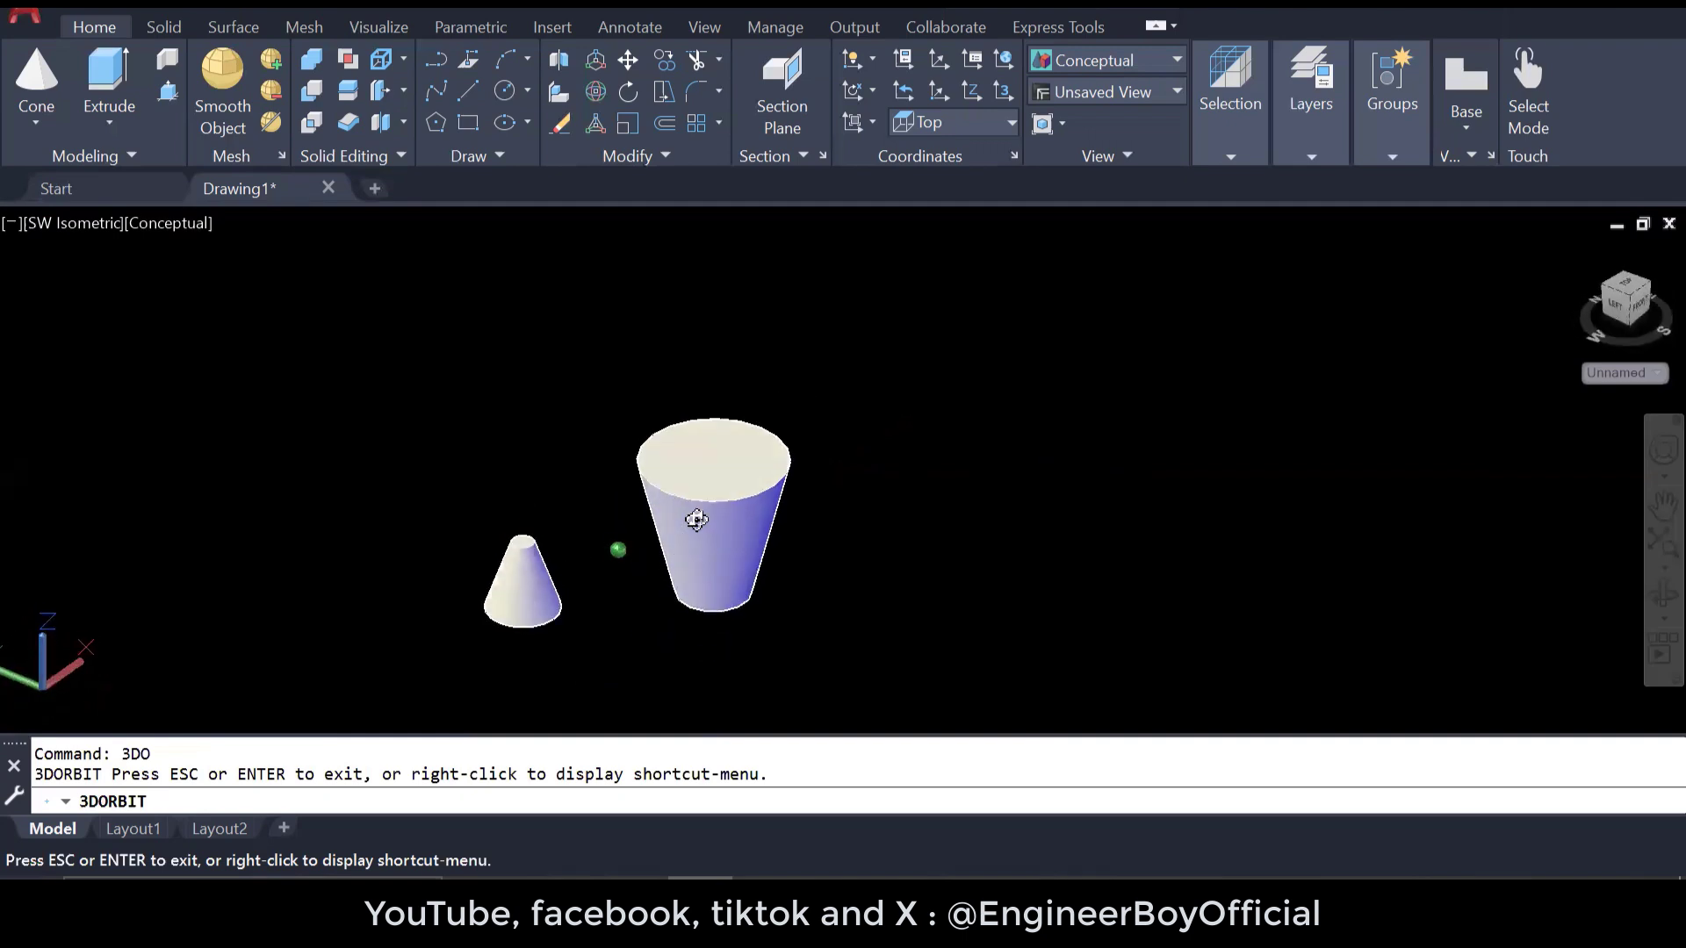
pyautogui.press('Escape')
pyautogui.press('Escape')
pyautogui.press('Escape')
pyautogui.click(83, 227)
pyautogui.click(156, 448)
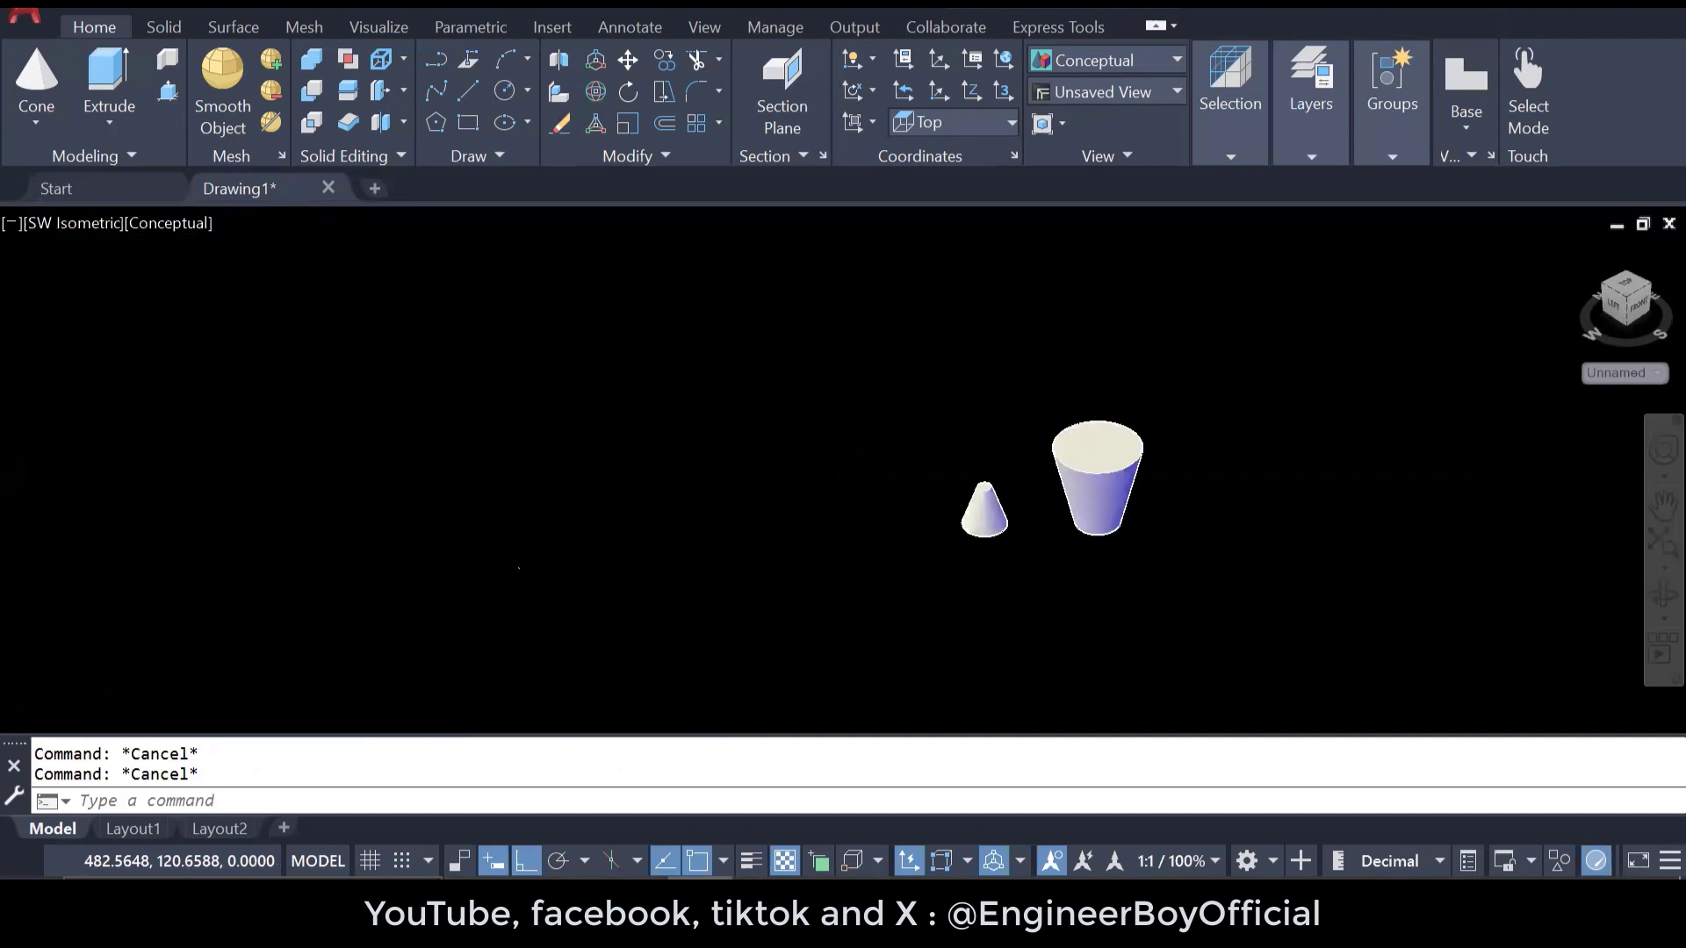
# - Erase both truncated cones and the tiny object beside them using one crossing selection
pyautogui.click(918, 617)
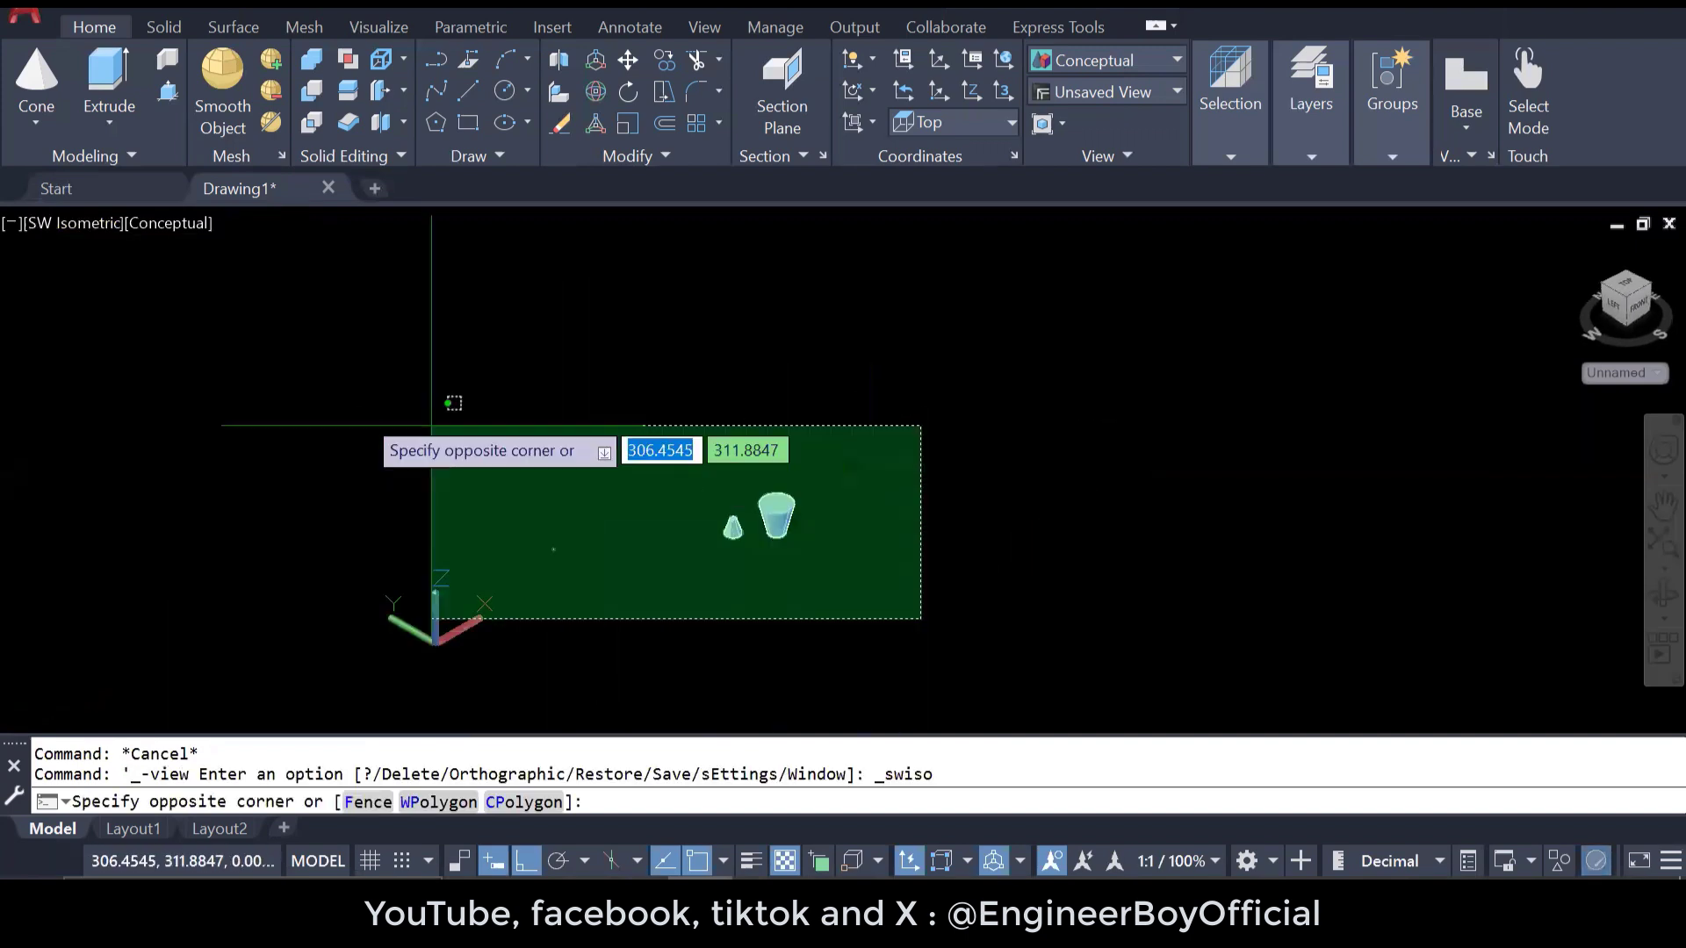
pyautogui.click(369, 413)
pyautogui.write('e')
pyautogui.press('Return')
pyautogui.scroll(3, 595, 439)
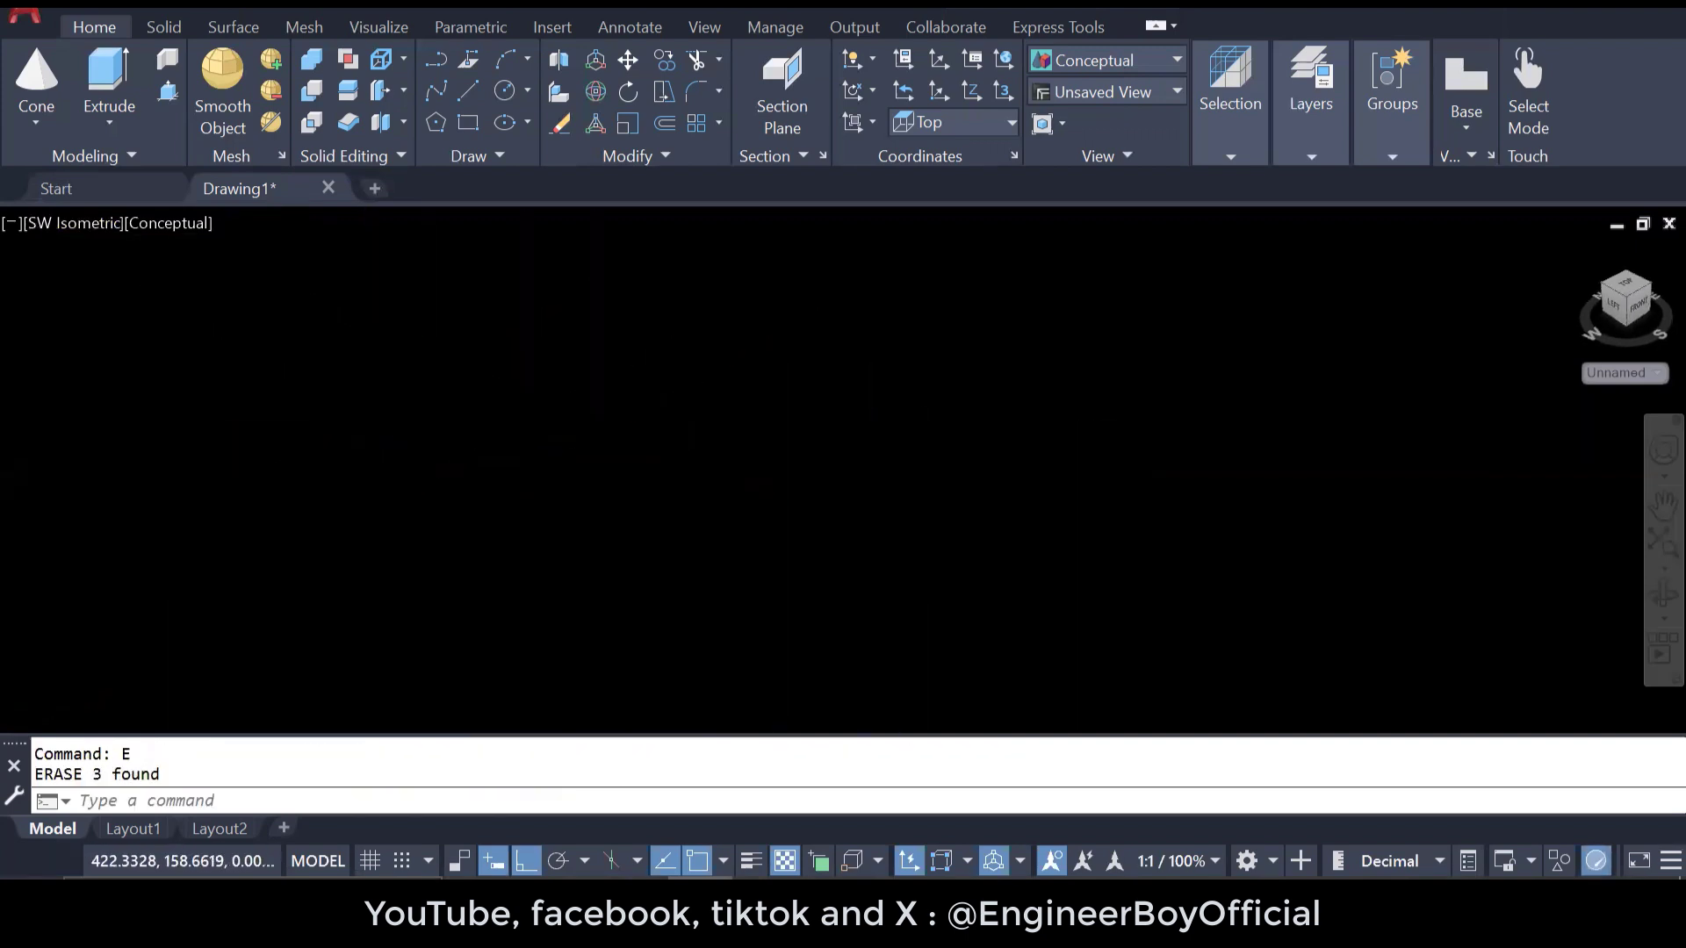
# - Create a solid sphere with radius 3 in the cleared space
pyautogui.click(51, 137)
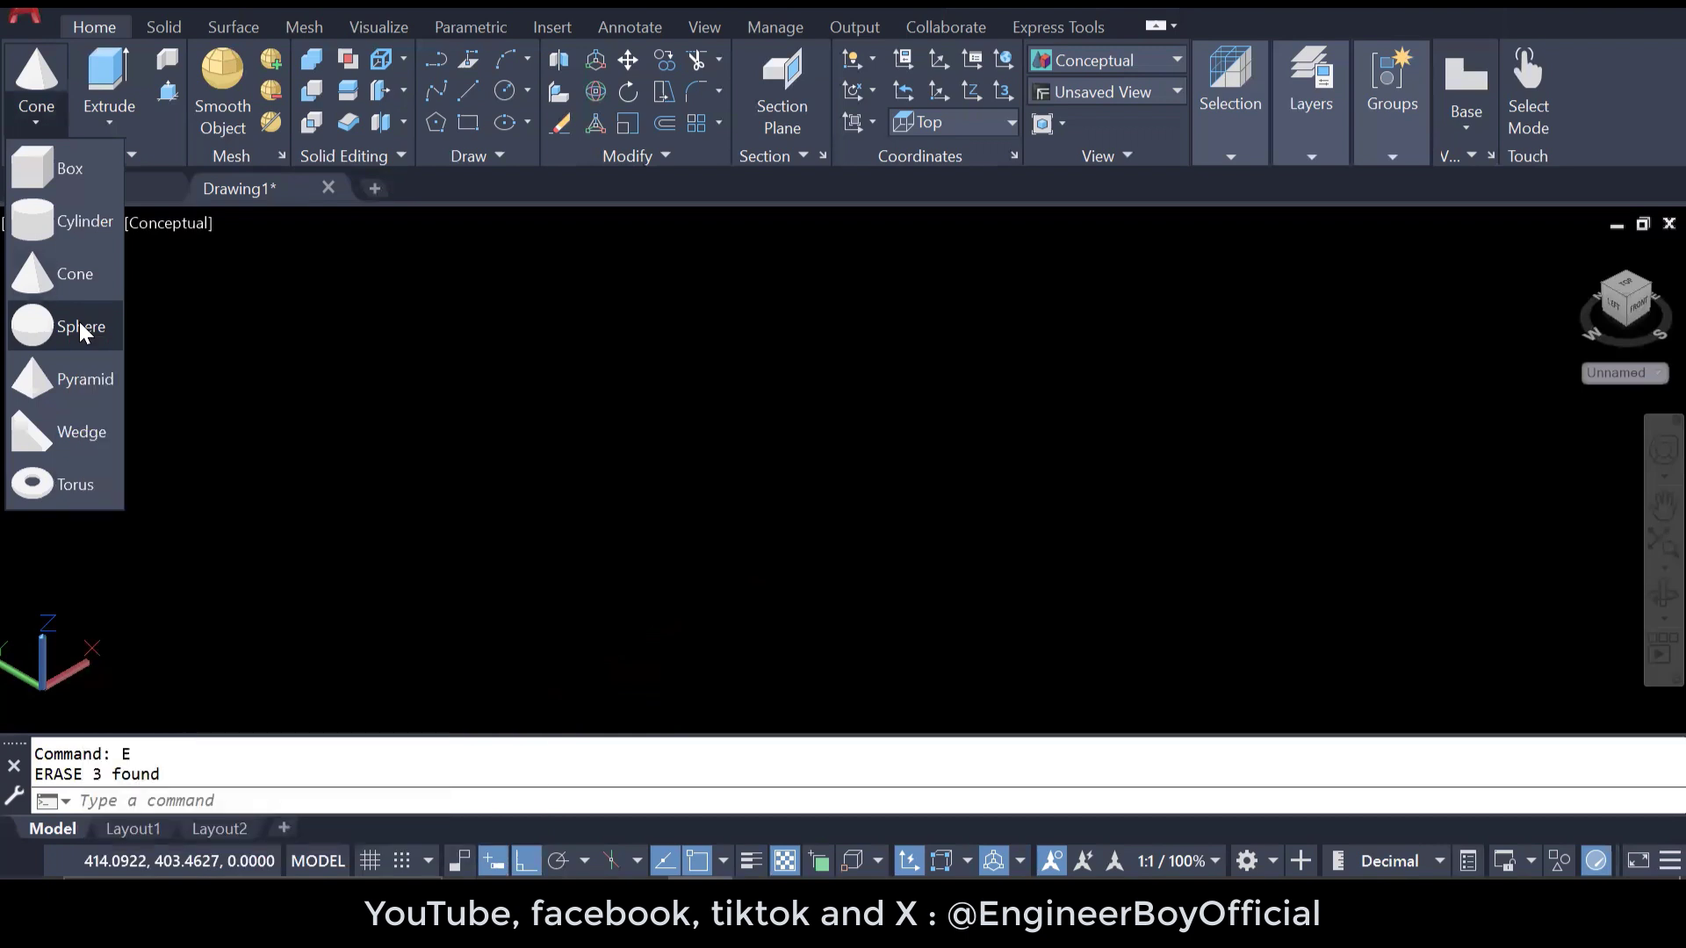
pyautogui.click(80, 328)
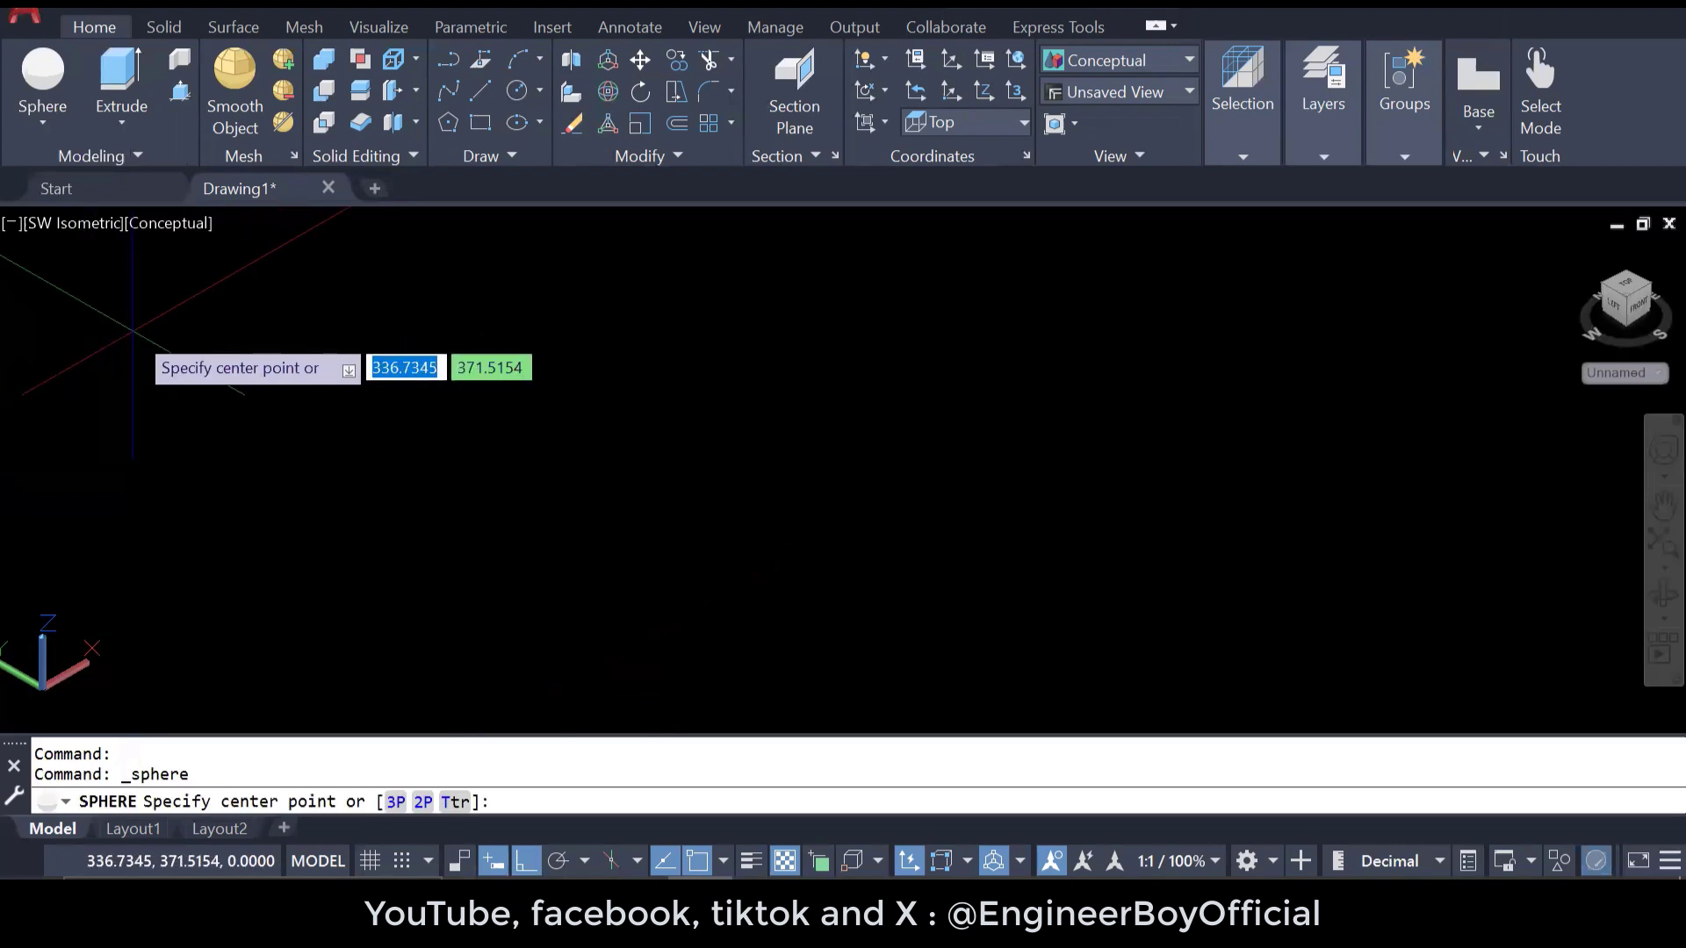
pyautogui.click(525, 426)
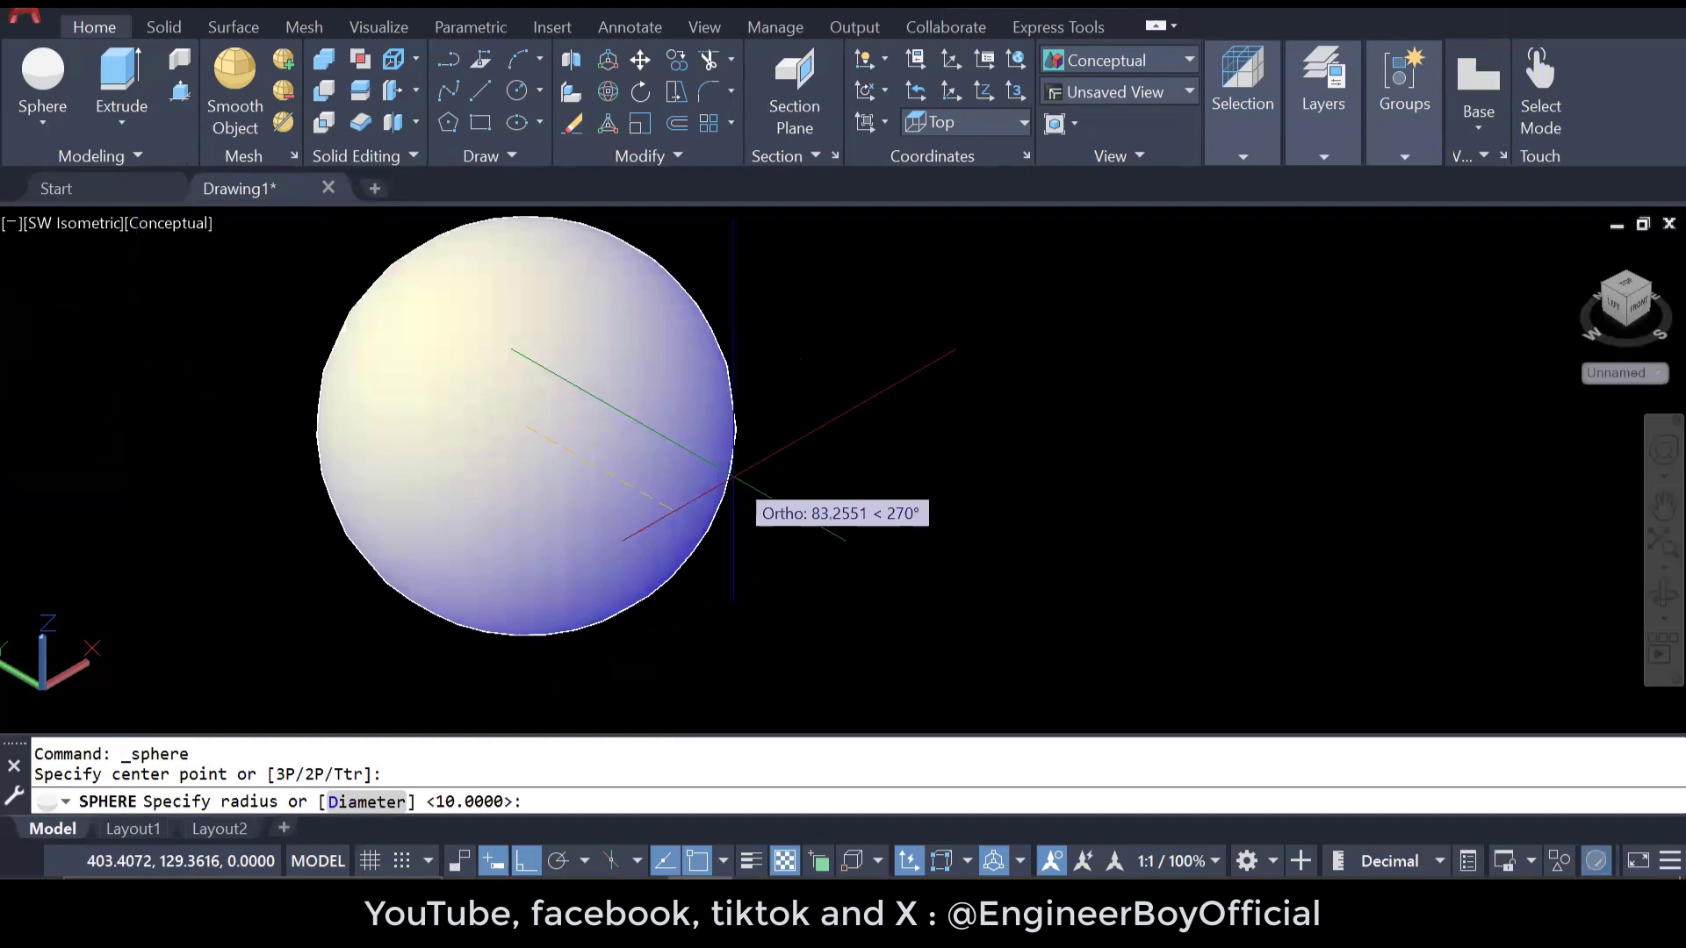
pyautogui.write('3')
pyautogui.press('Return')
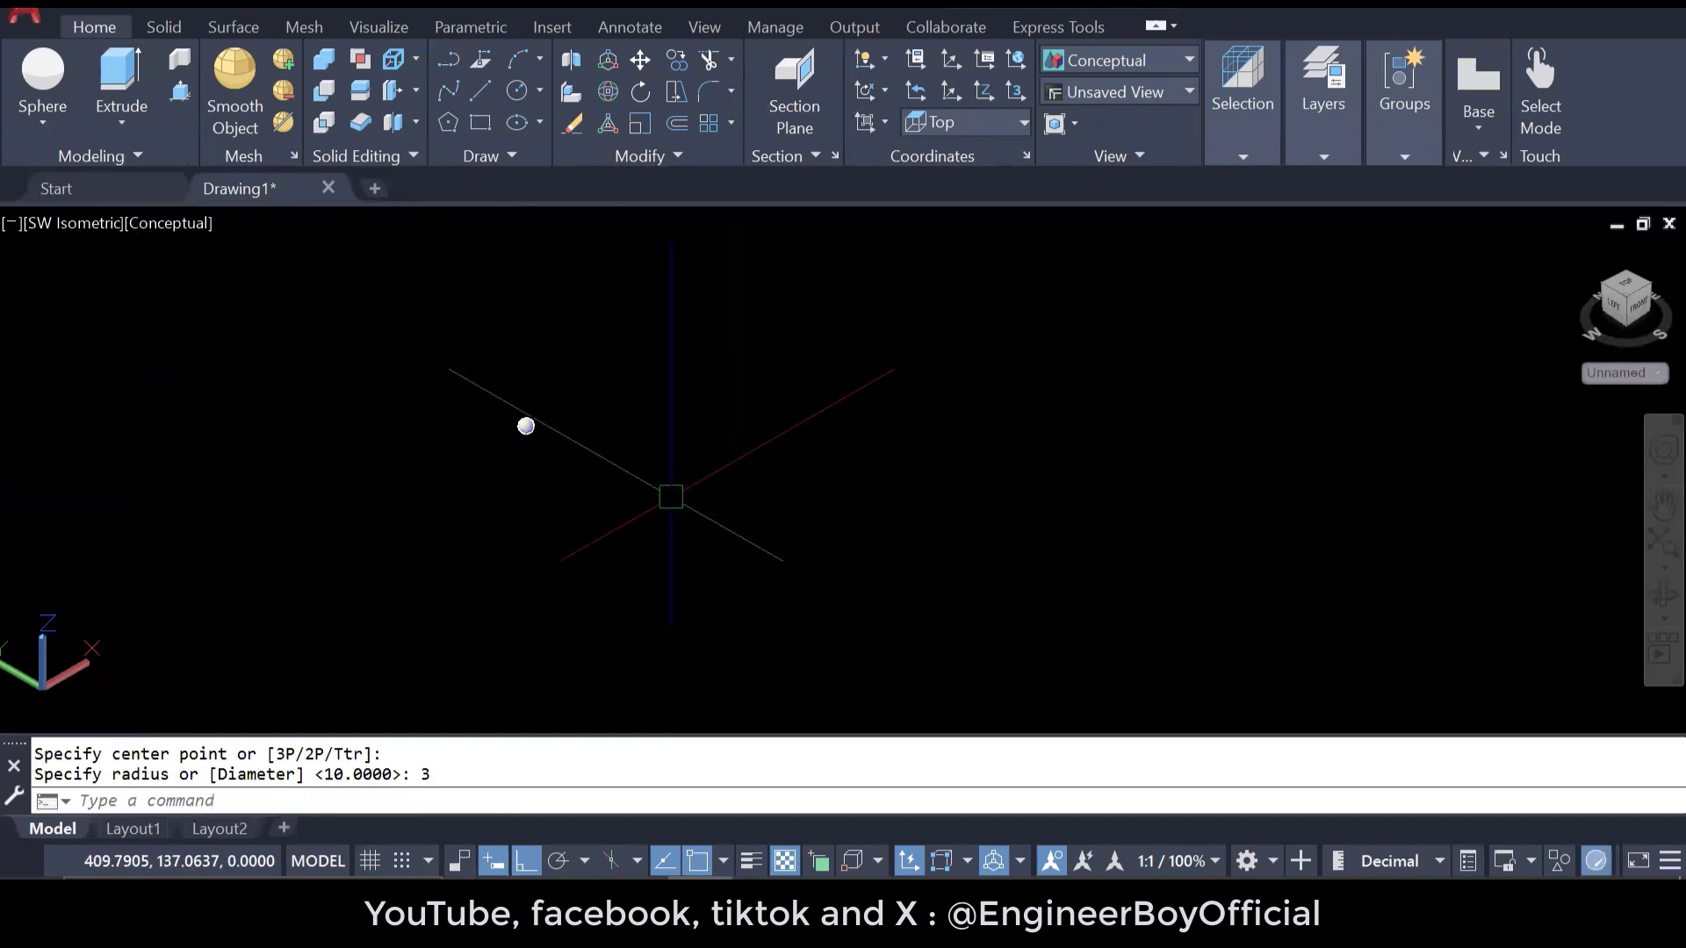
pyautogui.scroll(10, 525, 426)
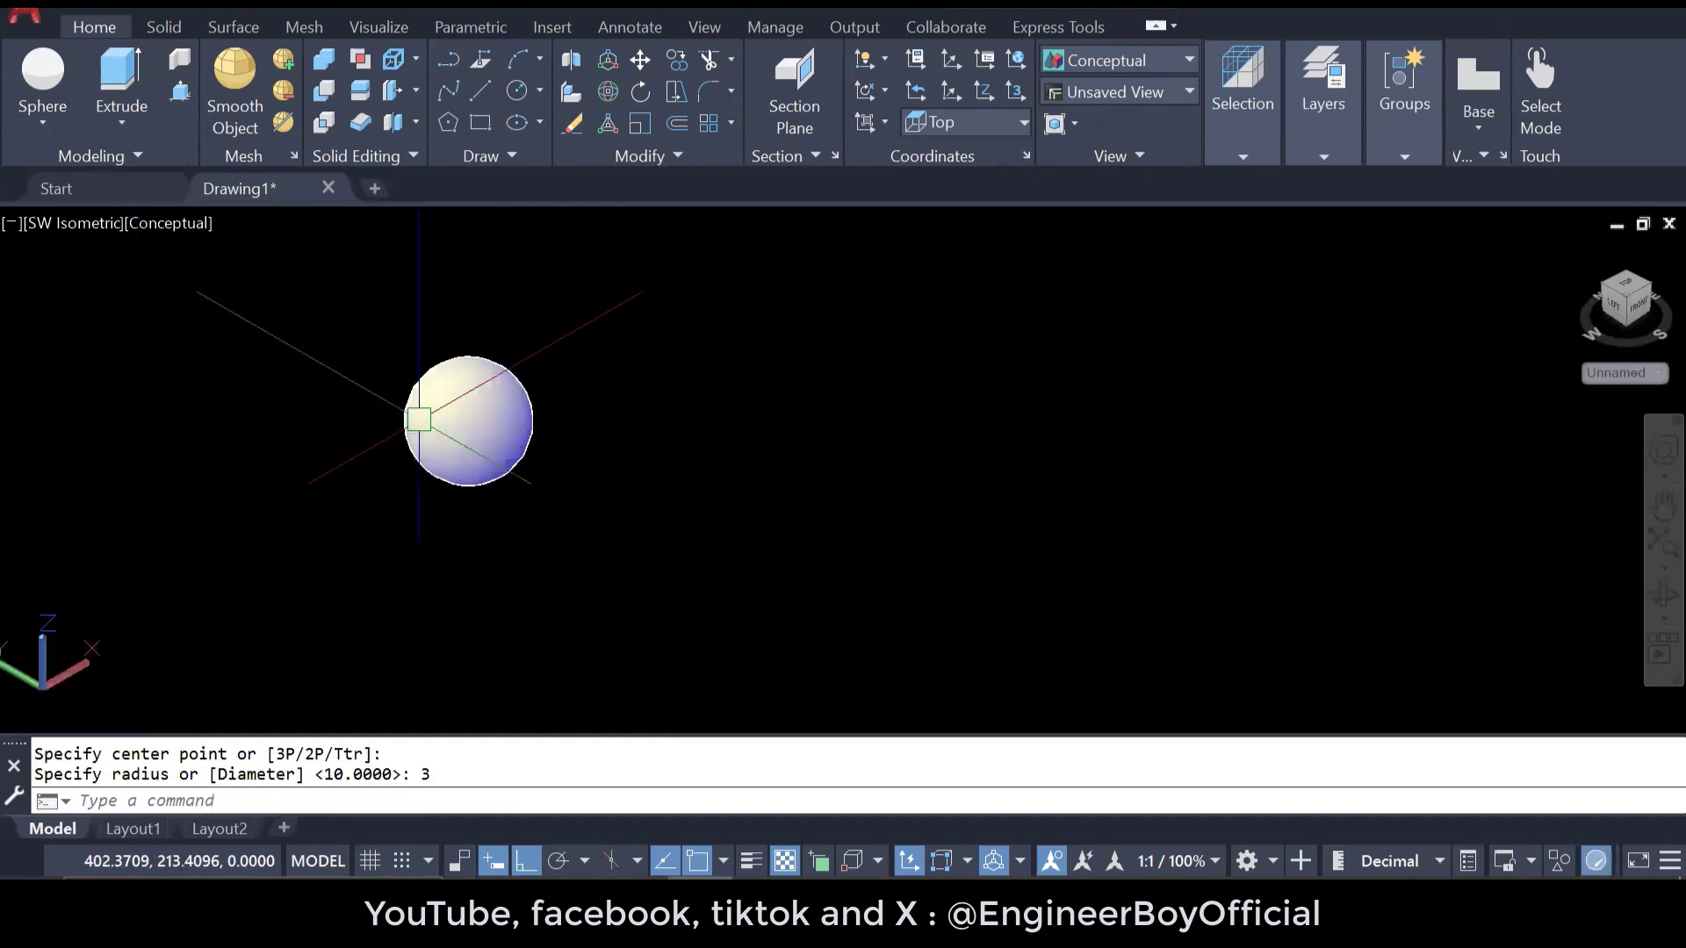
pyautogui.moveTo(891, 535); pyautogui.dragTo(979, 632, button='middle')
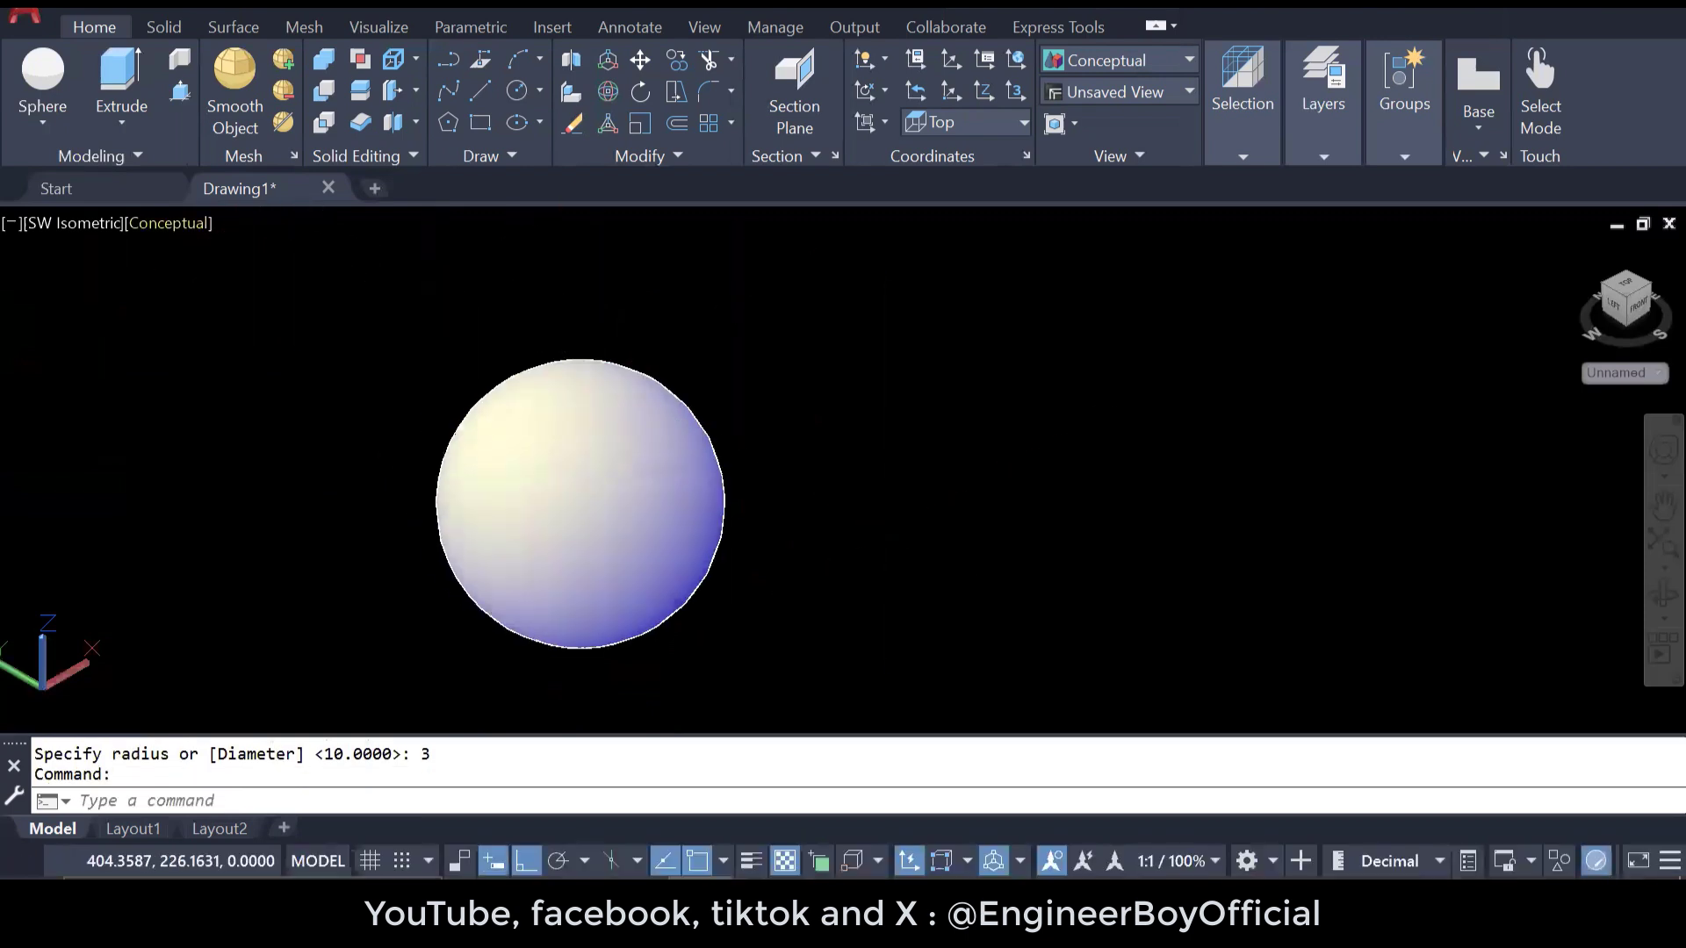
# - Display the sphere in the Hidden visual style and switch it to Shaded with edges
pyautogui.click(167, 223)
pyautogui.click(222, 336)
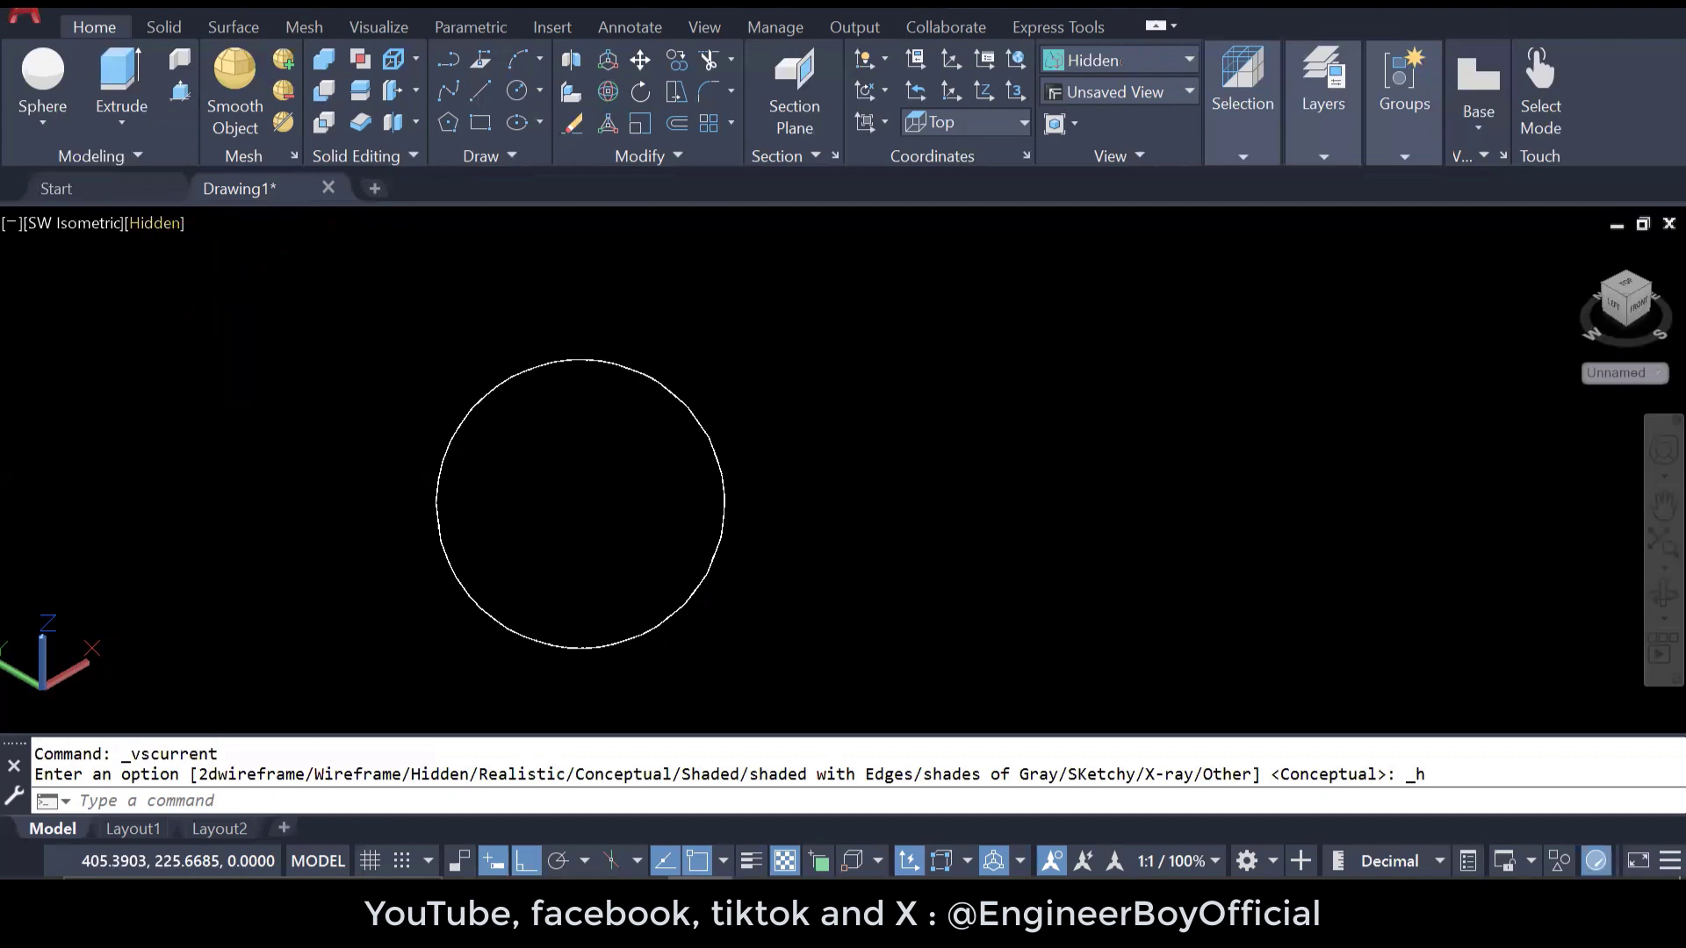
pyautogui.click(154, 223)
pyautogui.click(241, 416)
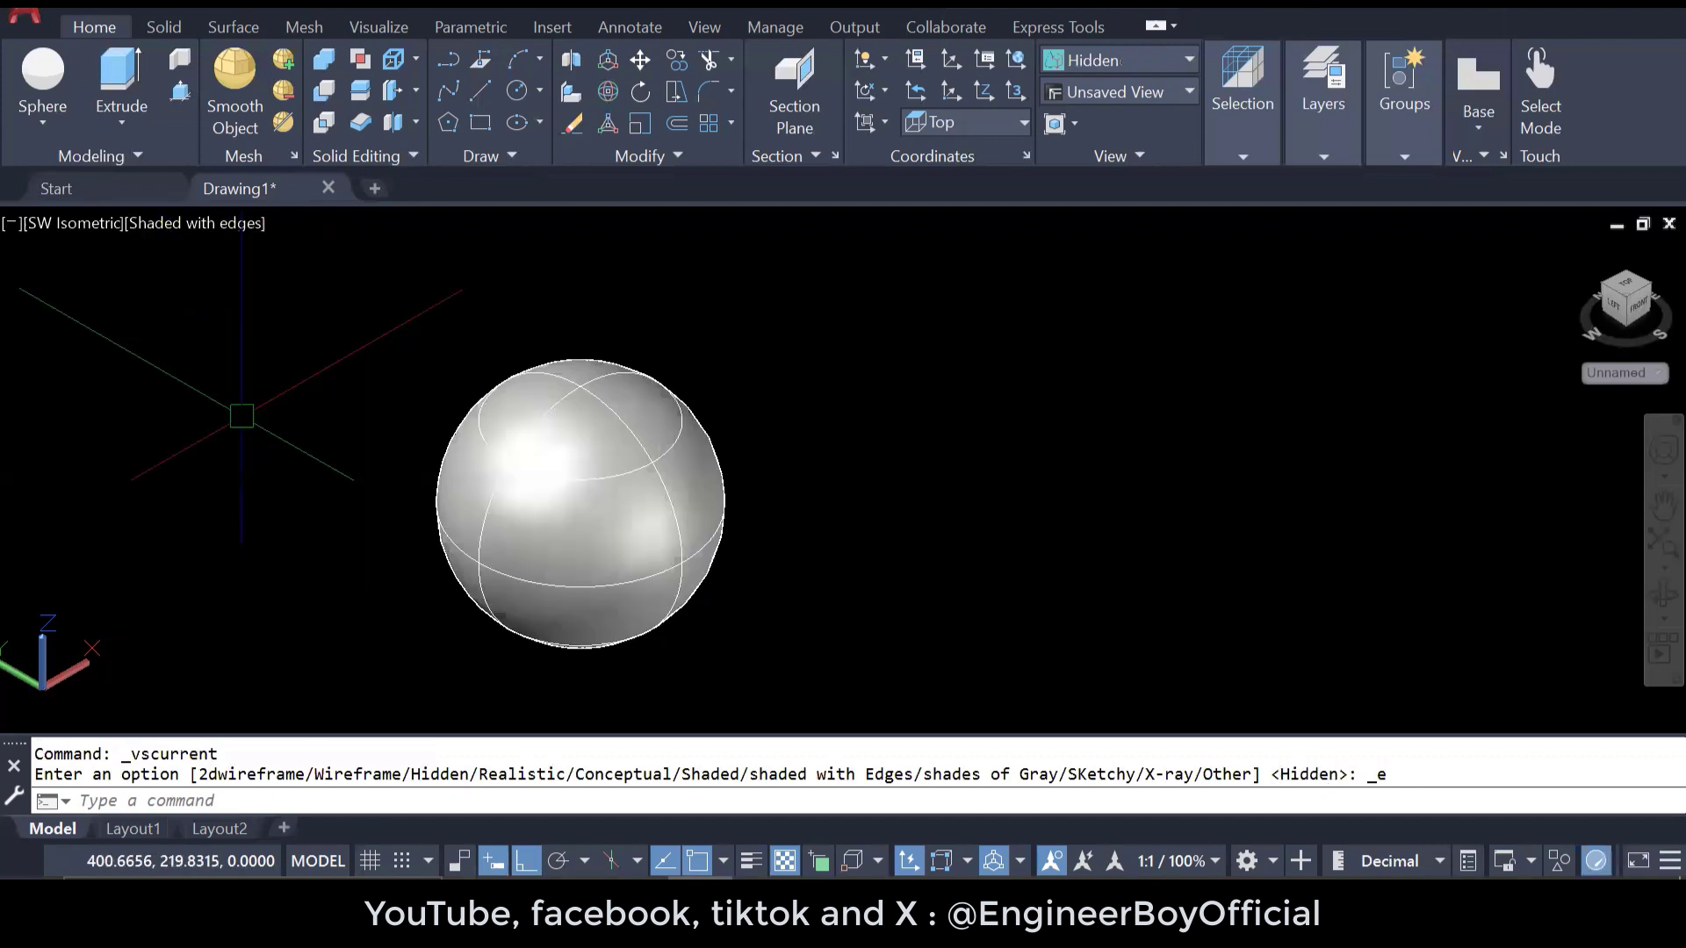
# - Inspect the shaded sphere from a slightly rotated angle with 3D Orbit
pyautogui.write('3d')
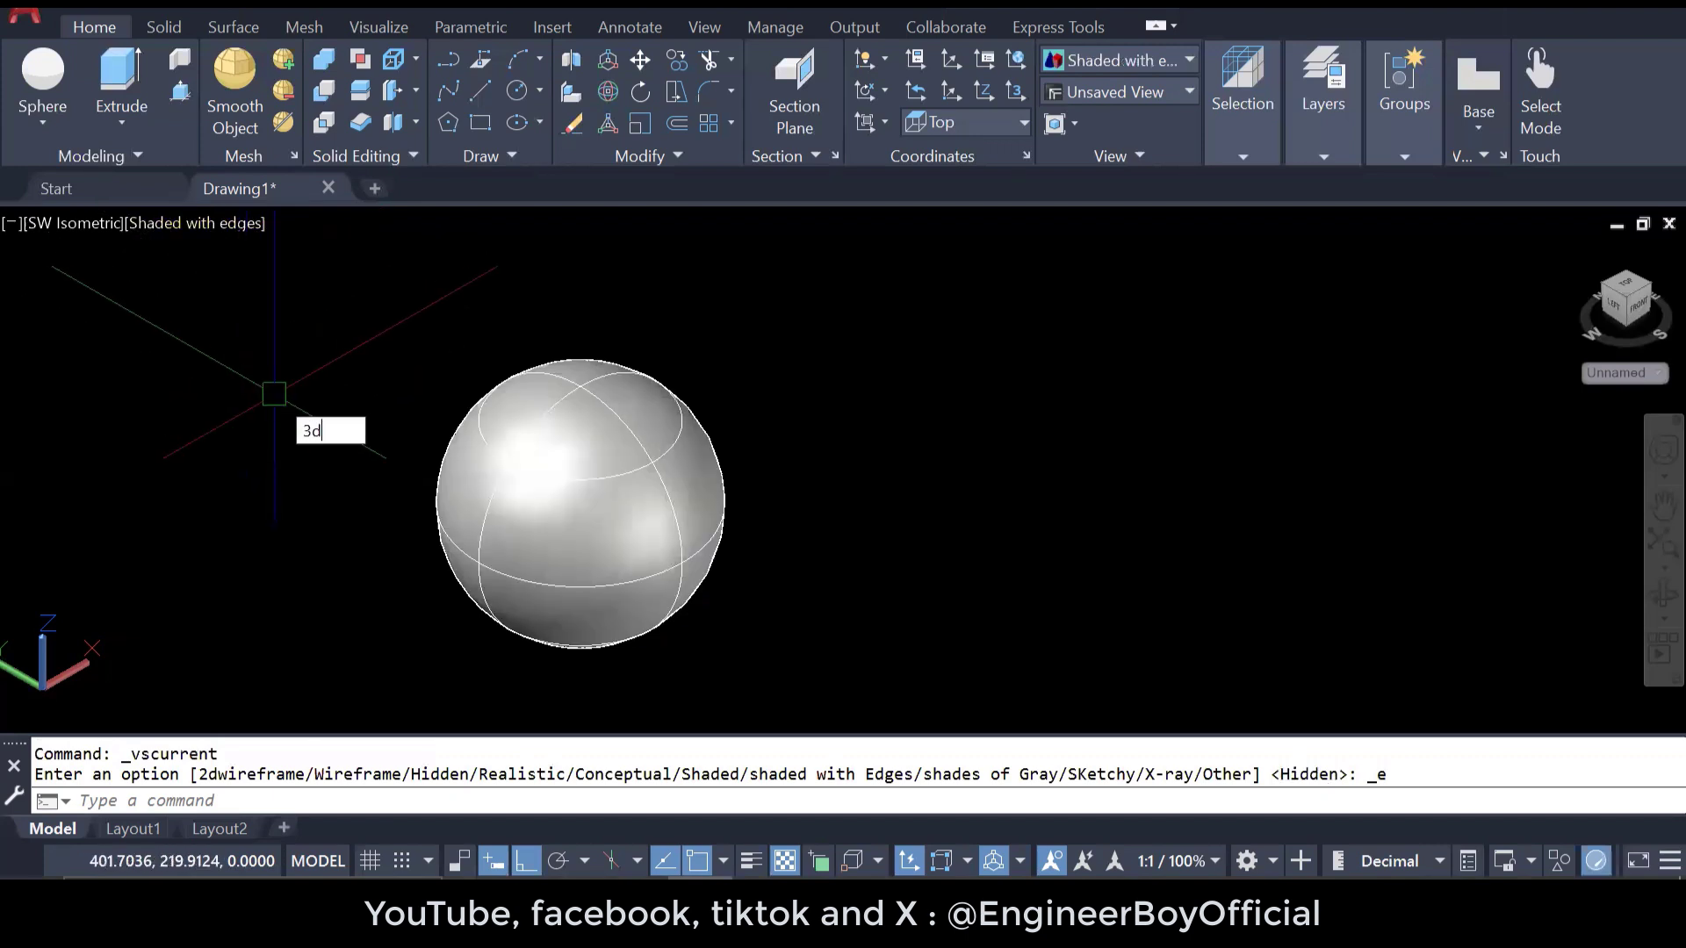
pyautogui.write('o')
pyautogui.press('Return')
pyautogui.moveTo(377, 366); pyautogui.dragTo(413, 406)
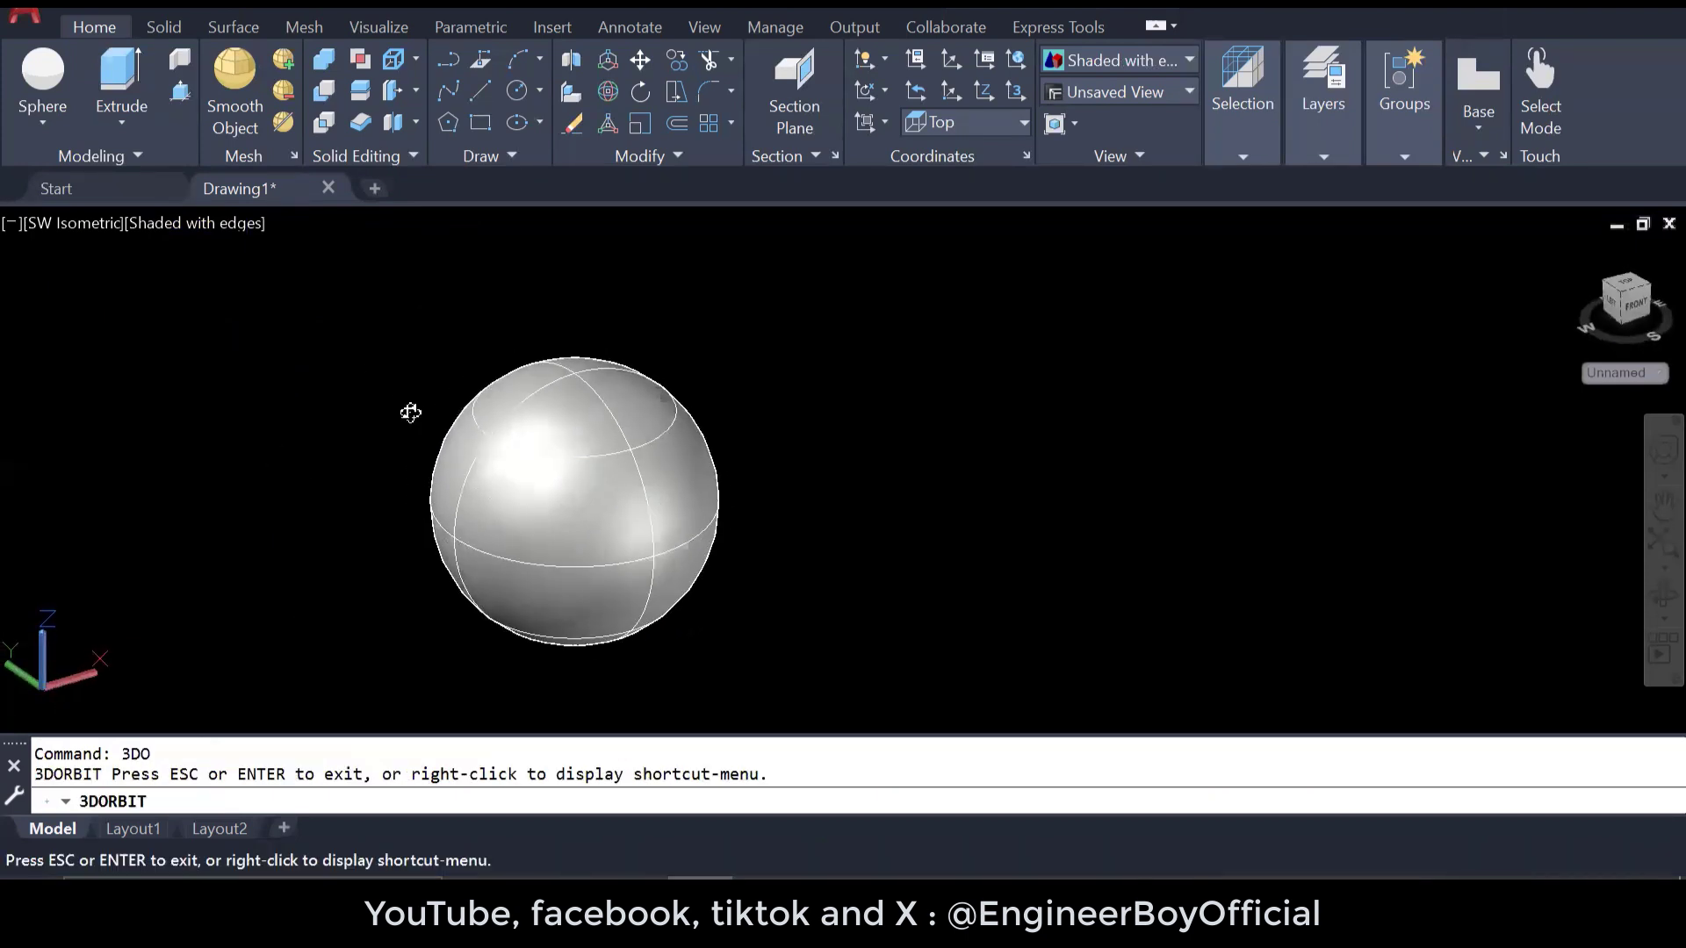
pyautogui.press('Escape')
pyautogui.press('Escape')
pyautogui.press('Escape')
# - Erase the sphere using a crossing selection
pyautogui.scroll(-4, 392, 432)
pyautogui.click(587, 553)
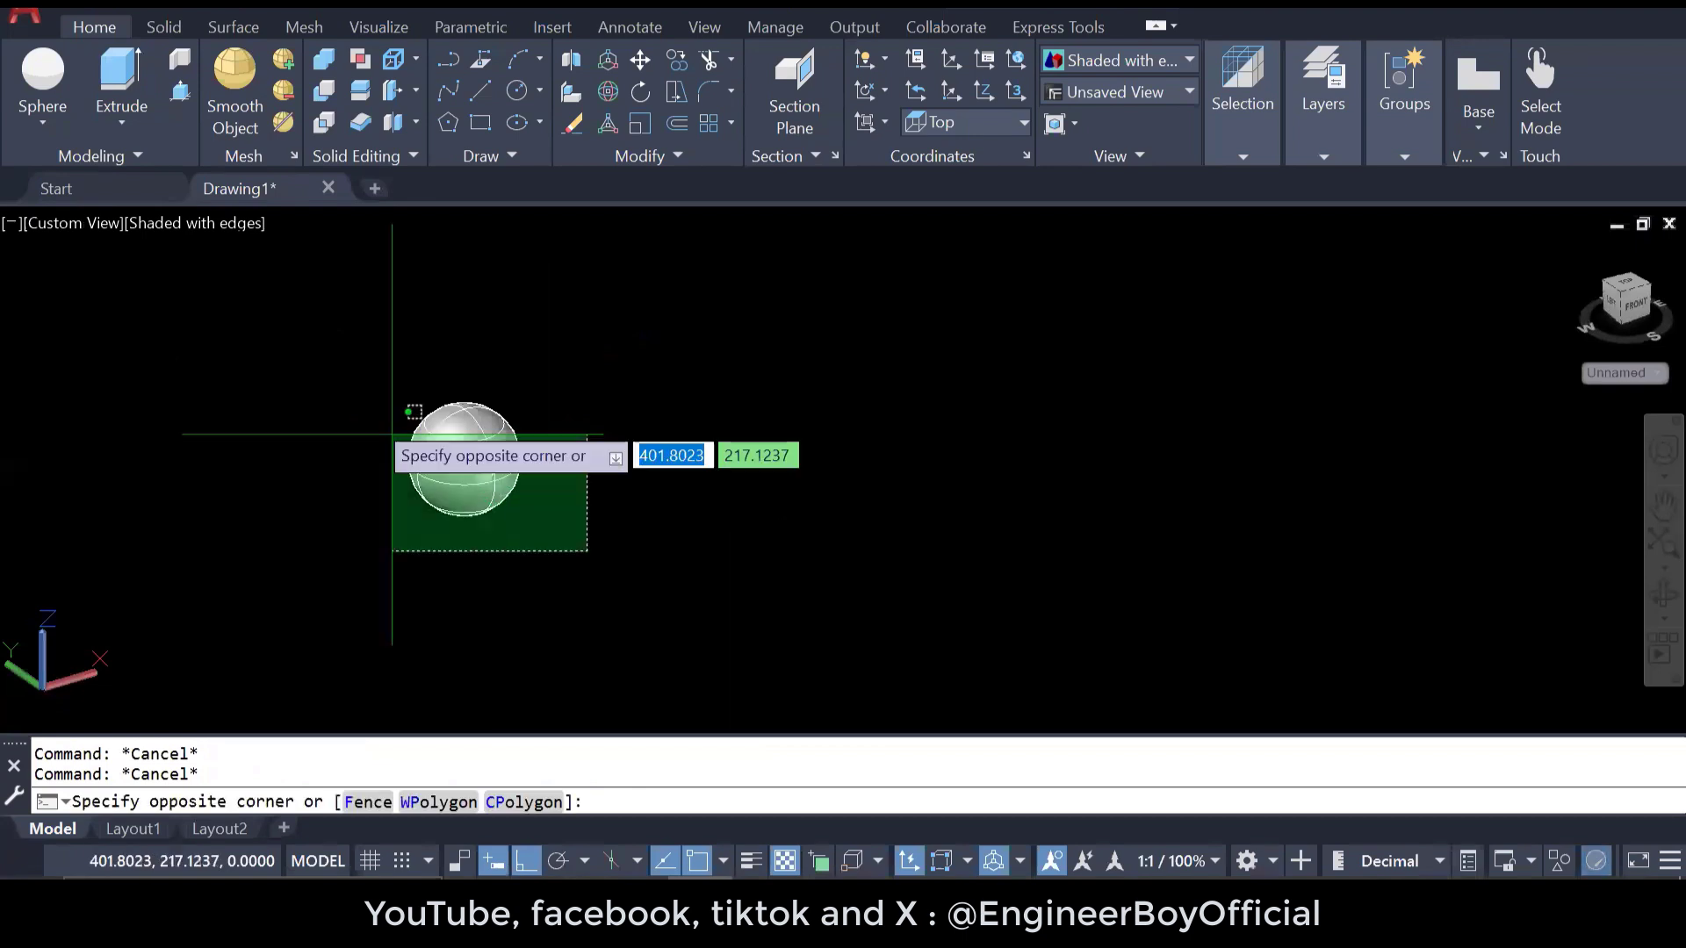
pyautogui.click(344, 377)
pyautogui.write('E')
pyautogui.press('Return')
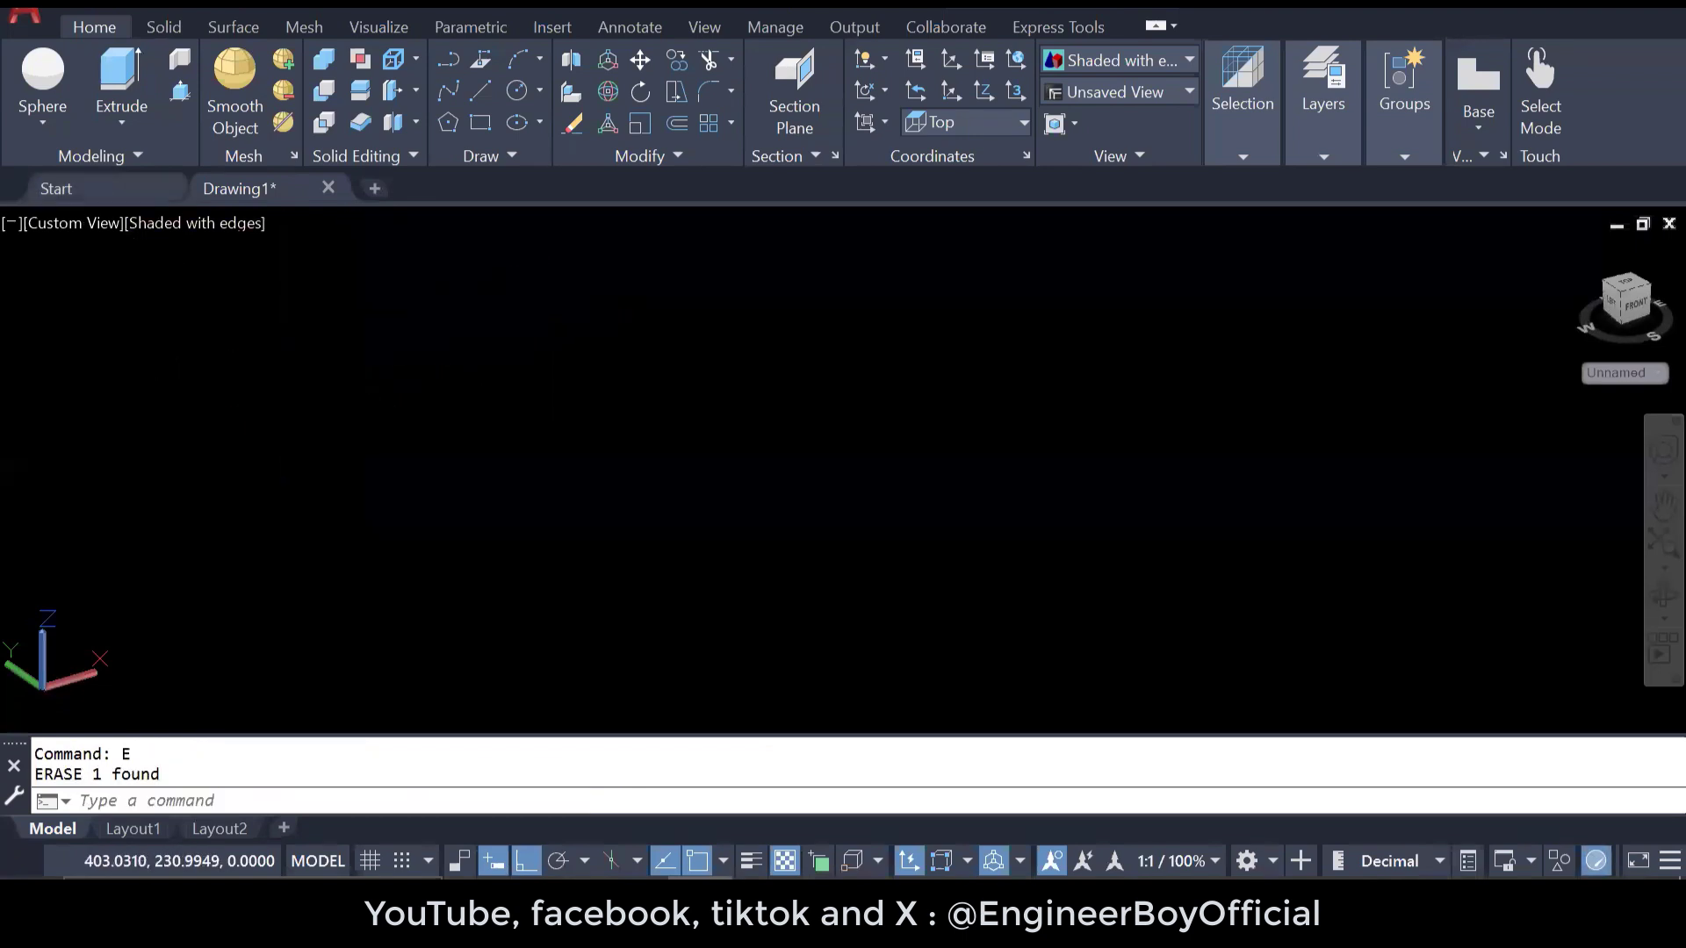
pyautogui.click(48, 118)
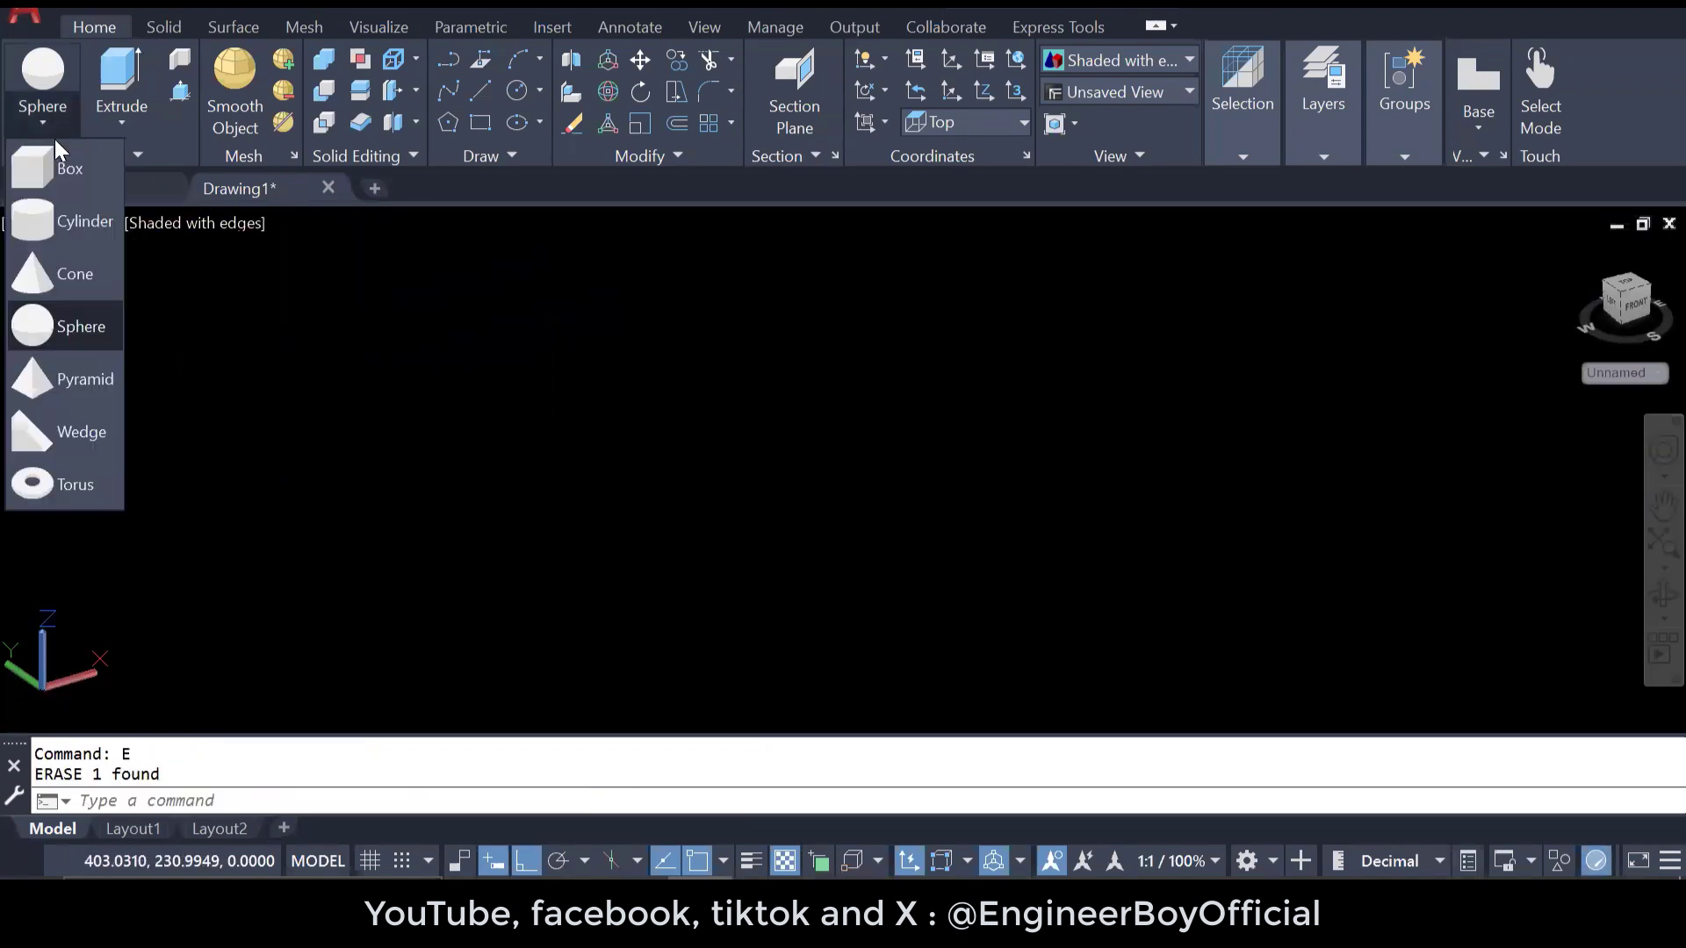
pyautogui.click(66, 379)
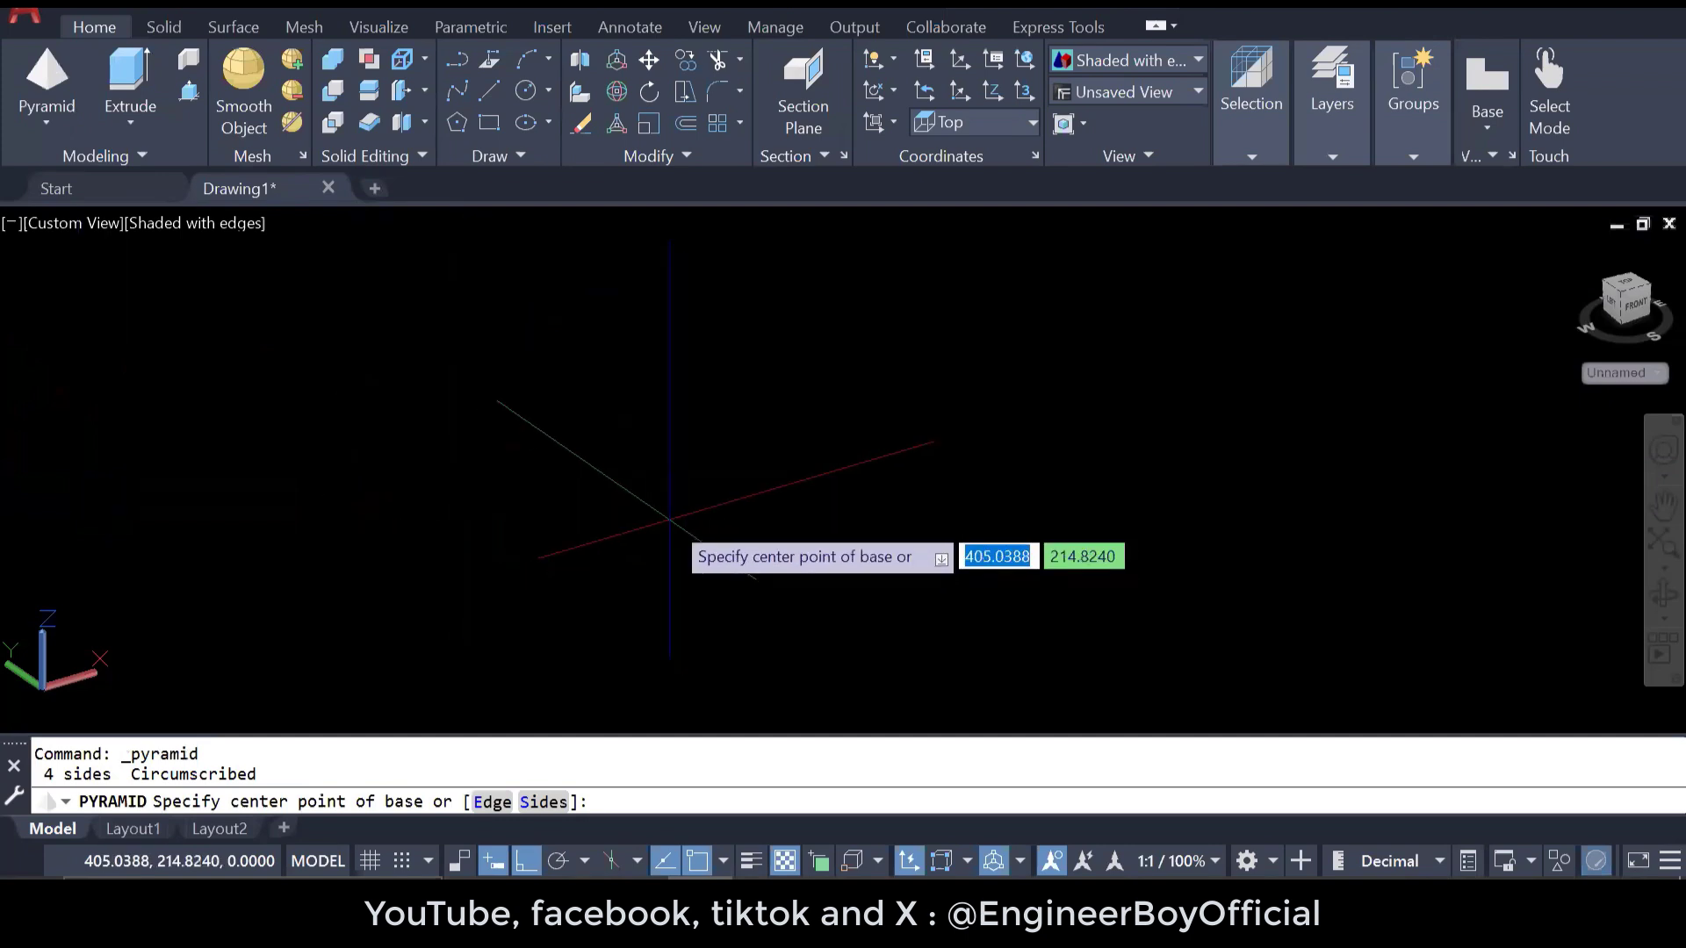
pyautogui.click(670, 519)
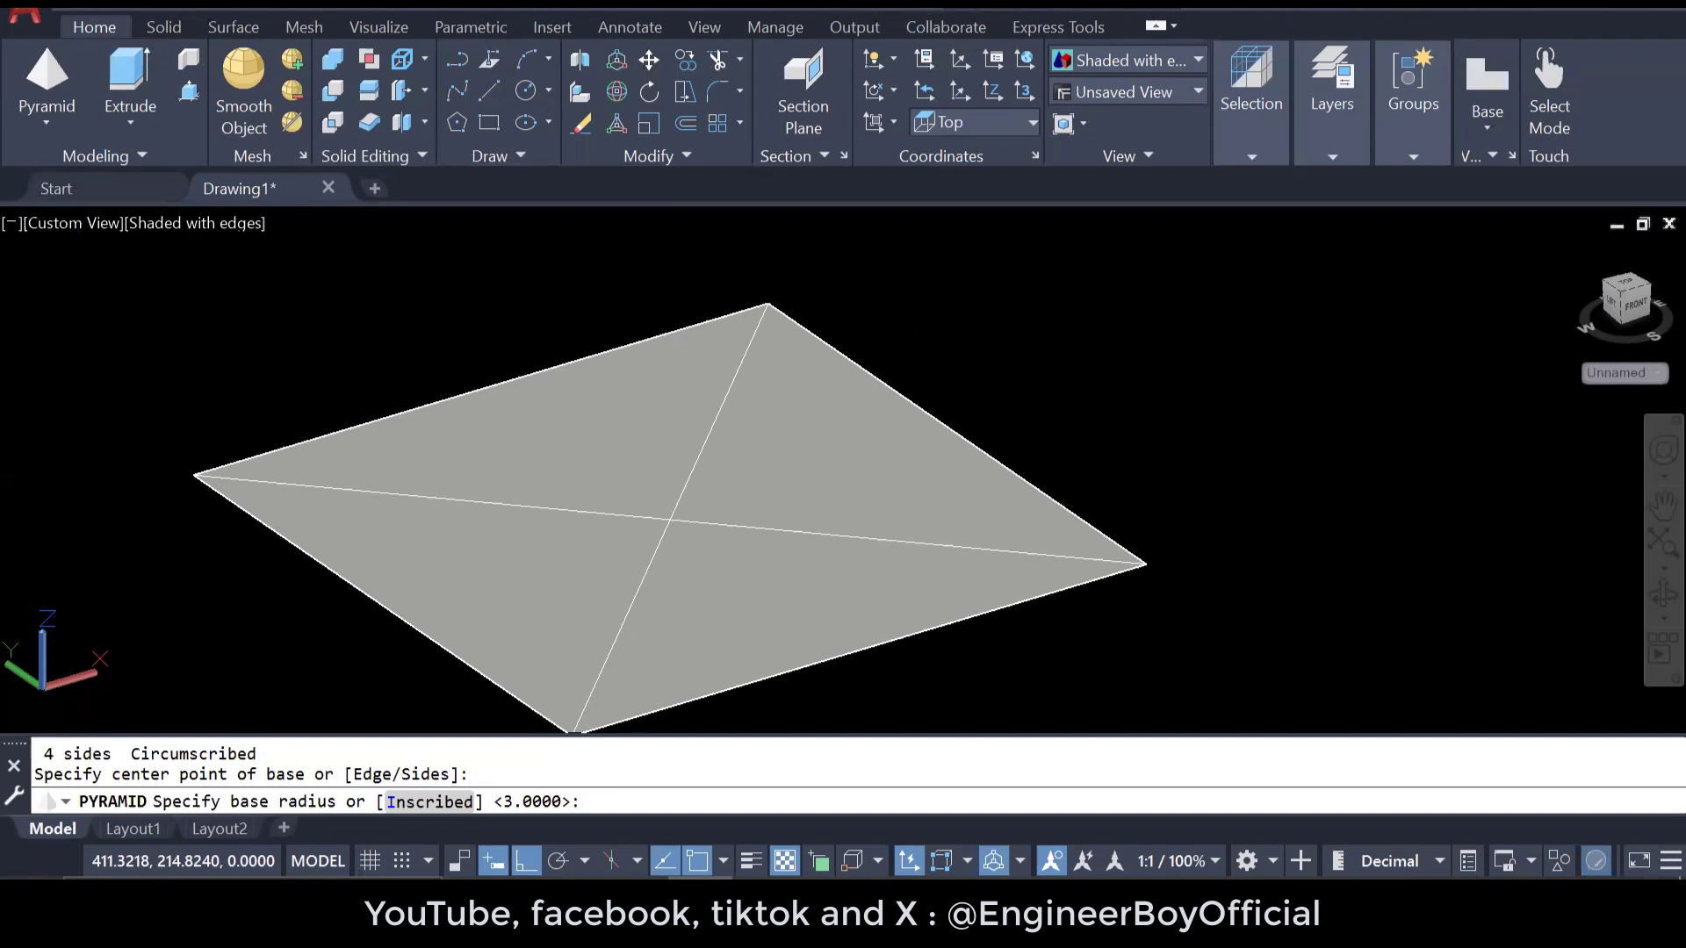
pyautogui.press('Escape')
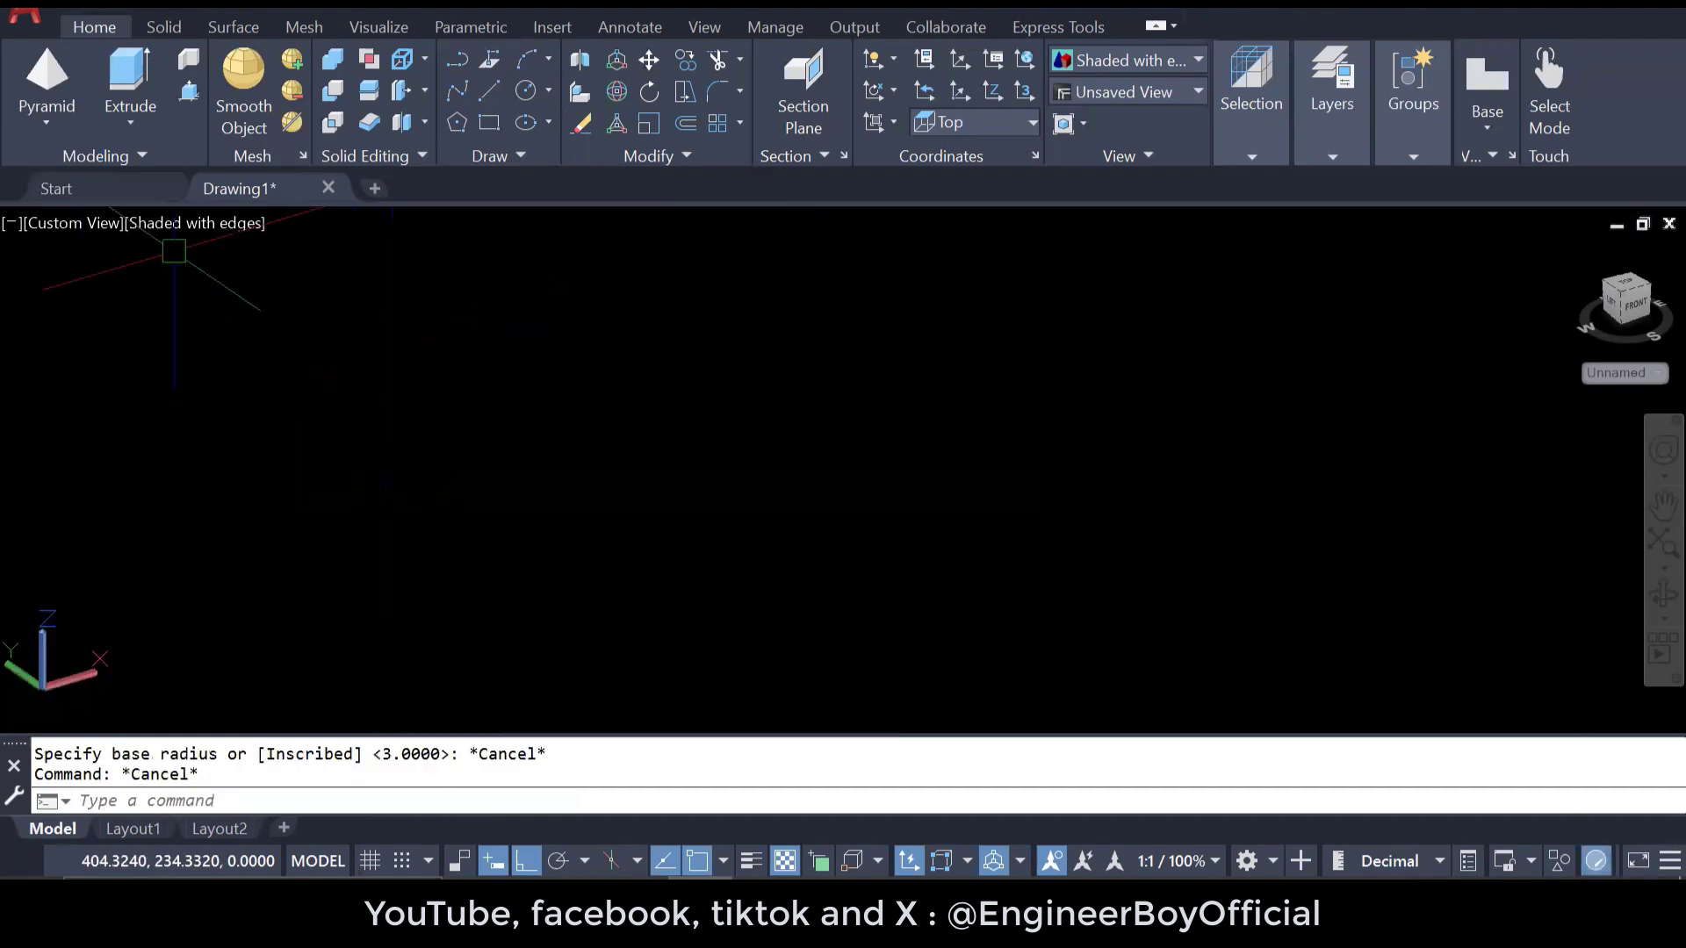
# - Set the viewport to the Top view with the 2D Wireframe visual style
pyautogui.click(87, 223)
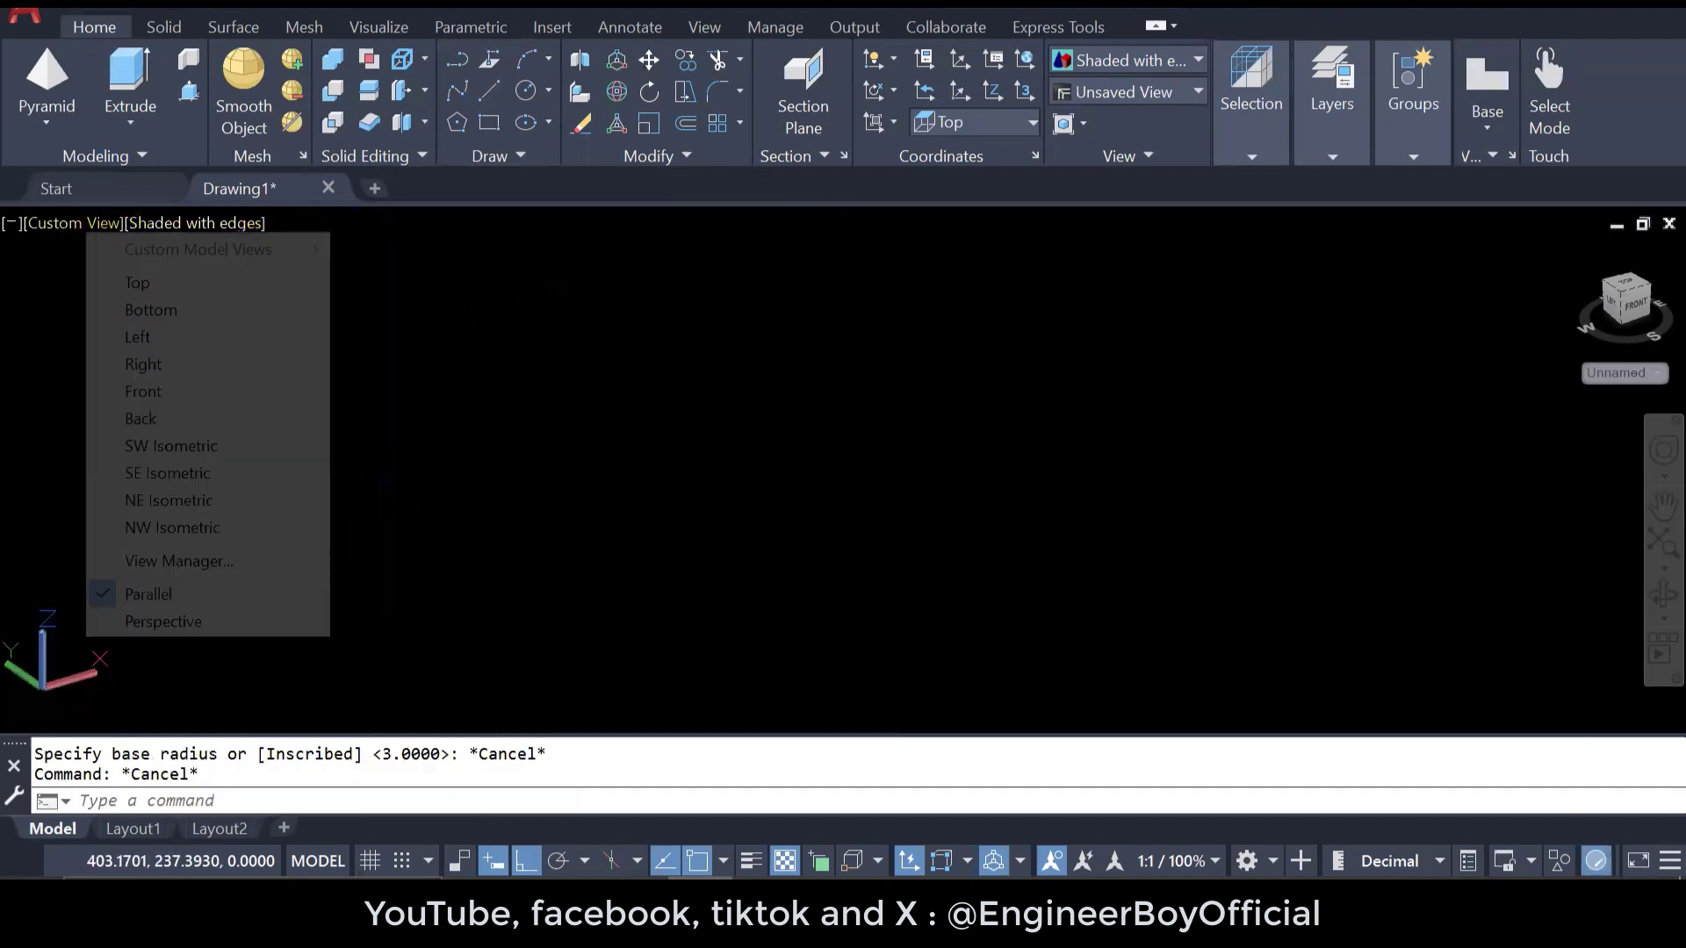
pyautogui.click(138, 283)
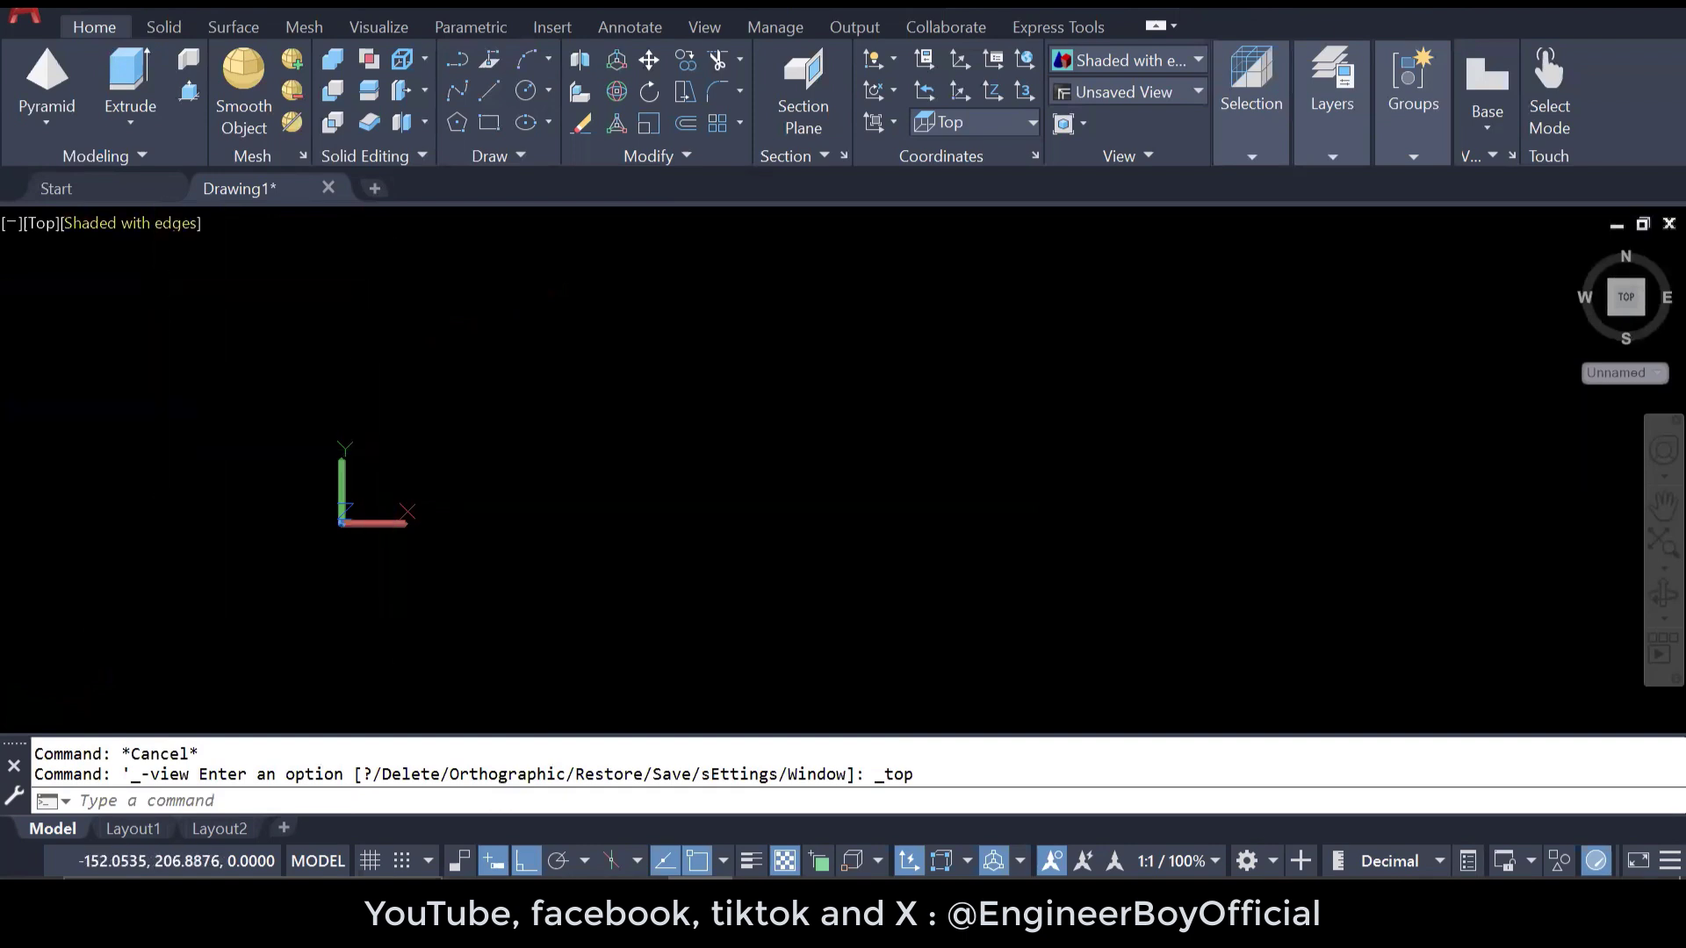
pyautogui.click(132, 223)
pyautogui.click(190, 285)
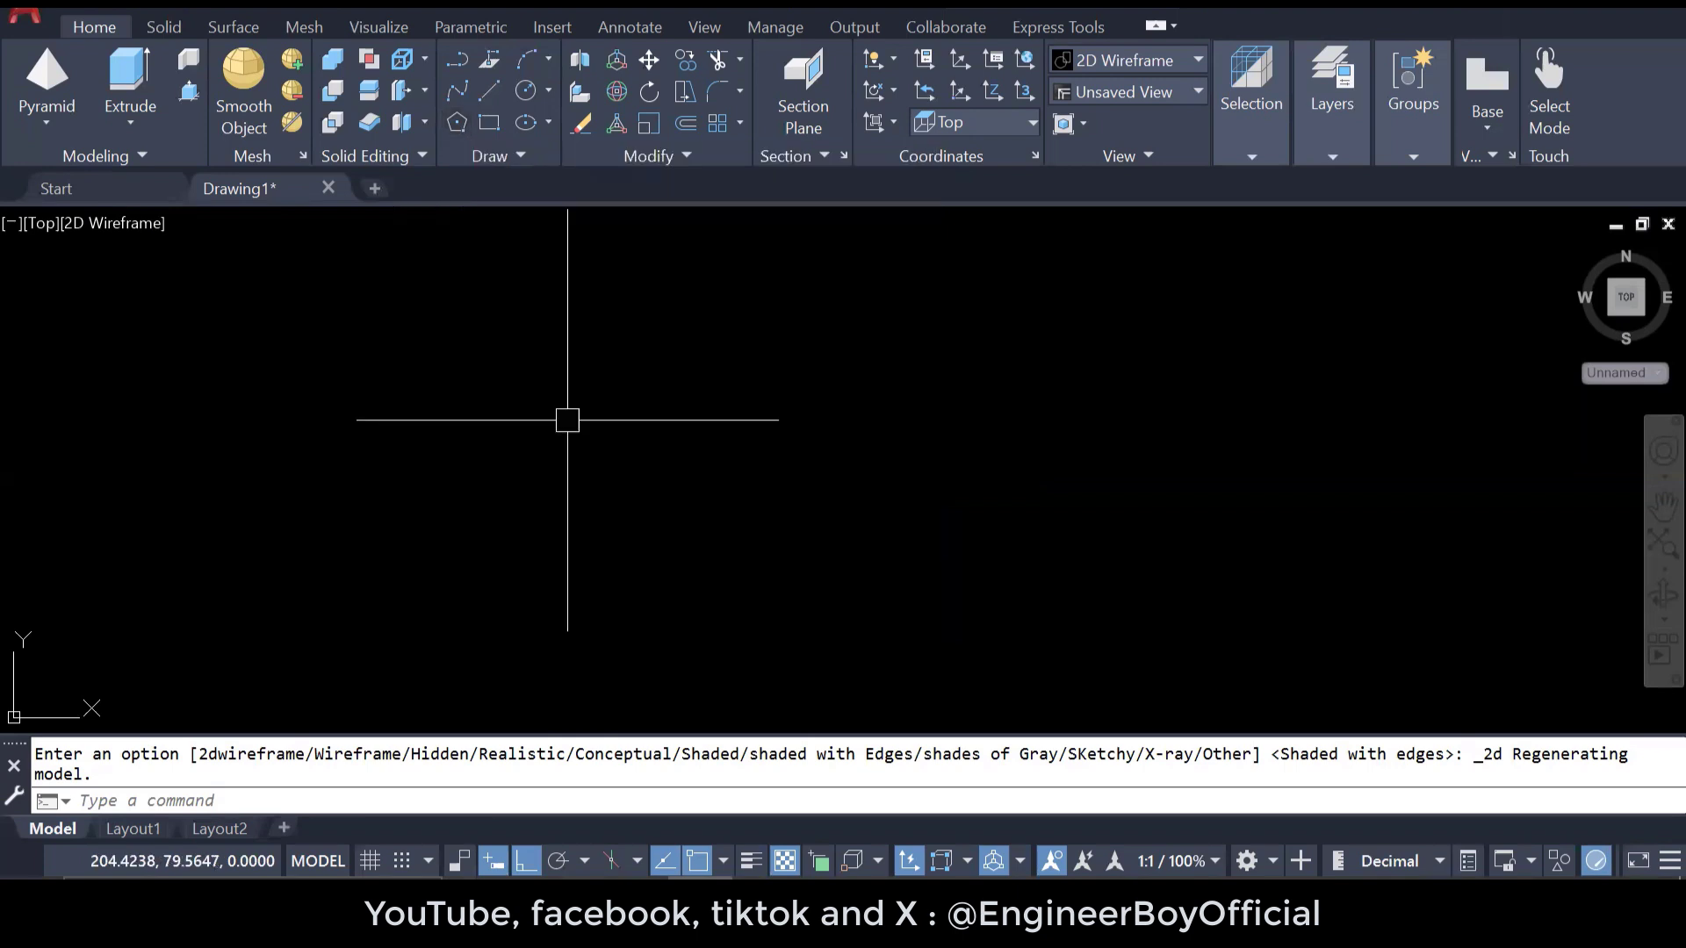
# - Create a six-sided circumscribed pyramid with base radius 20, accepting the default height of 40.4690
pyautogui.click(48, 78)
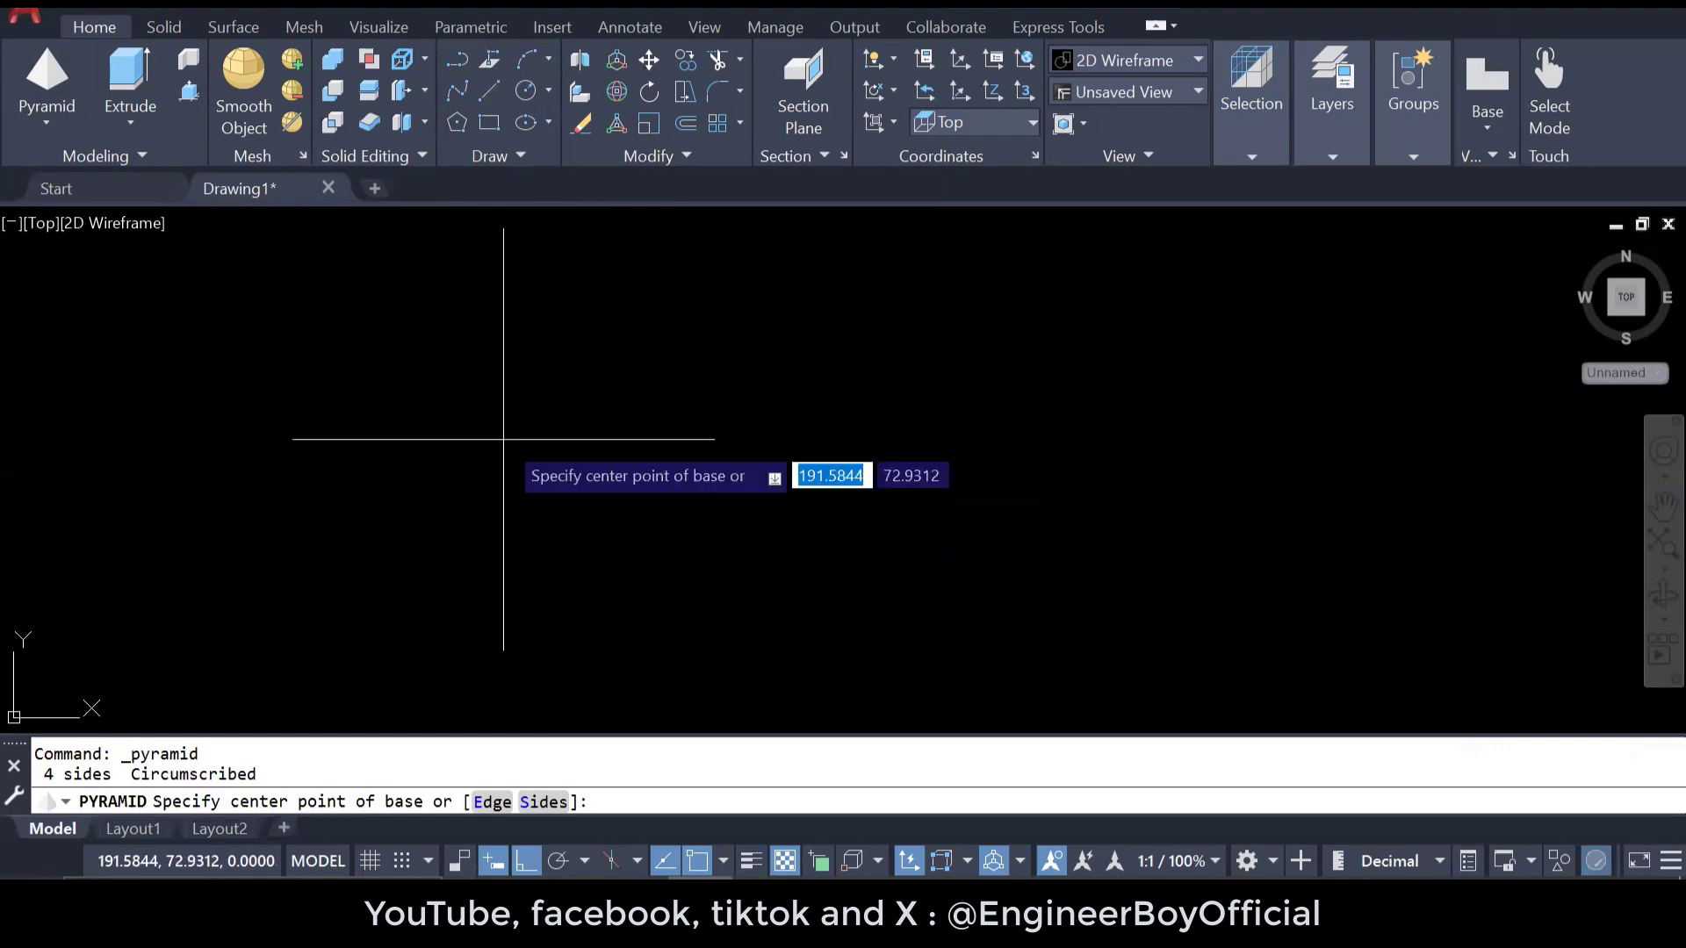
pyautogui.click(544, 803)
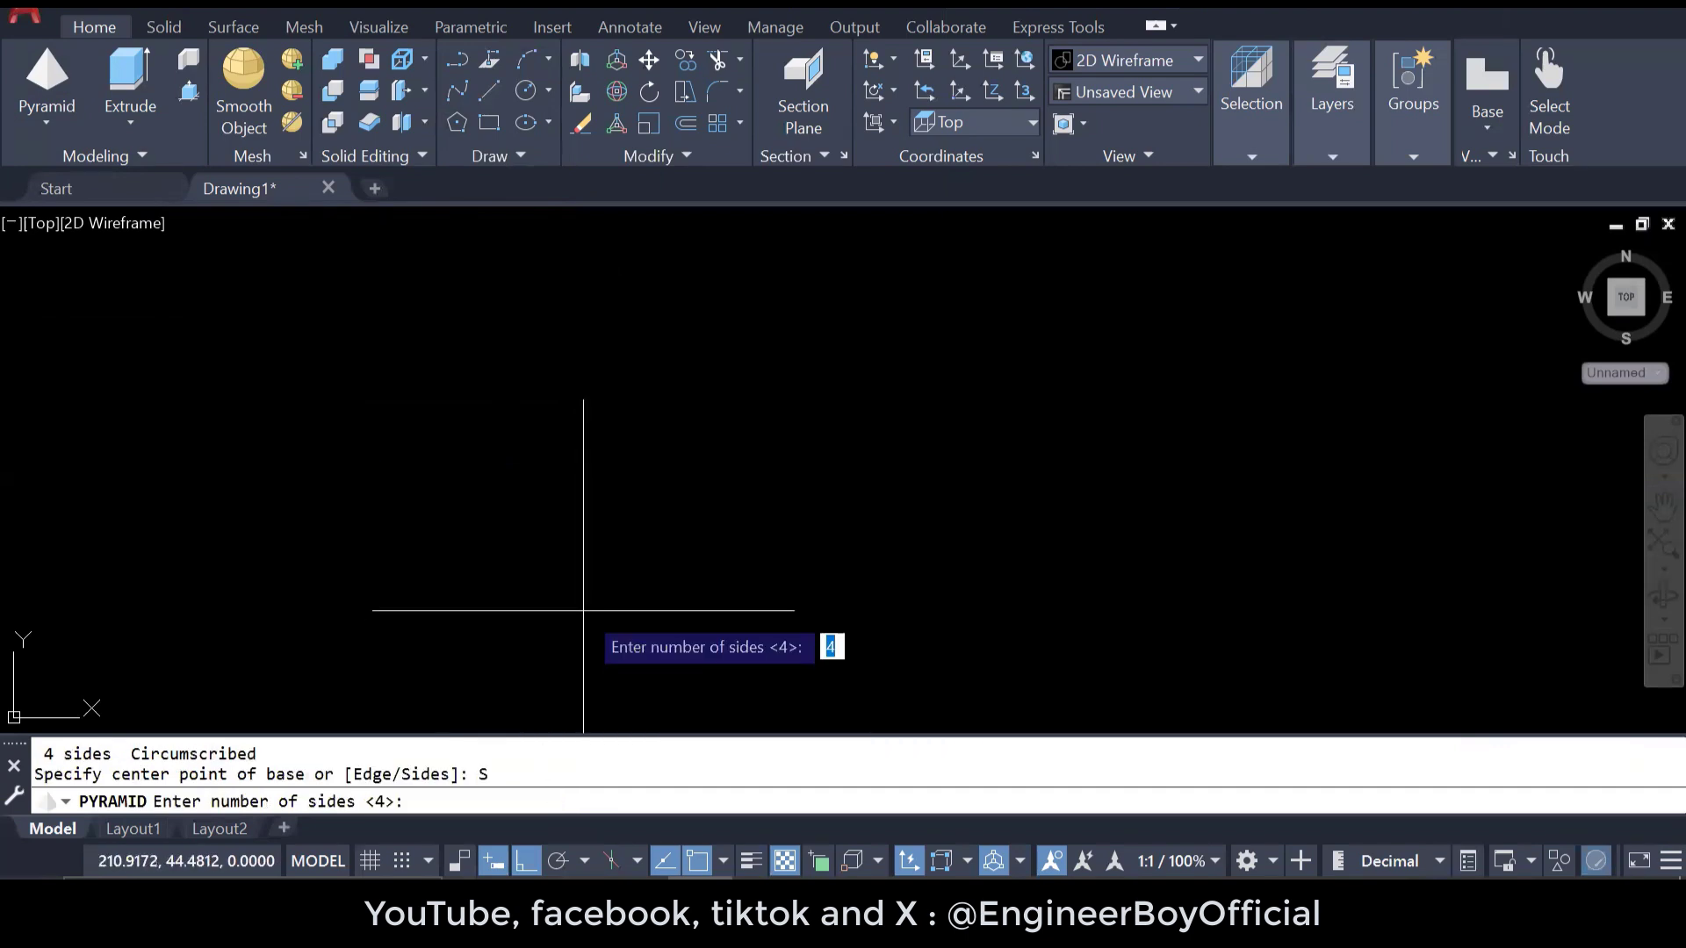
pyautogui.write('6')
pyautogui.press('Return')
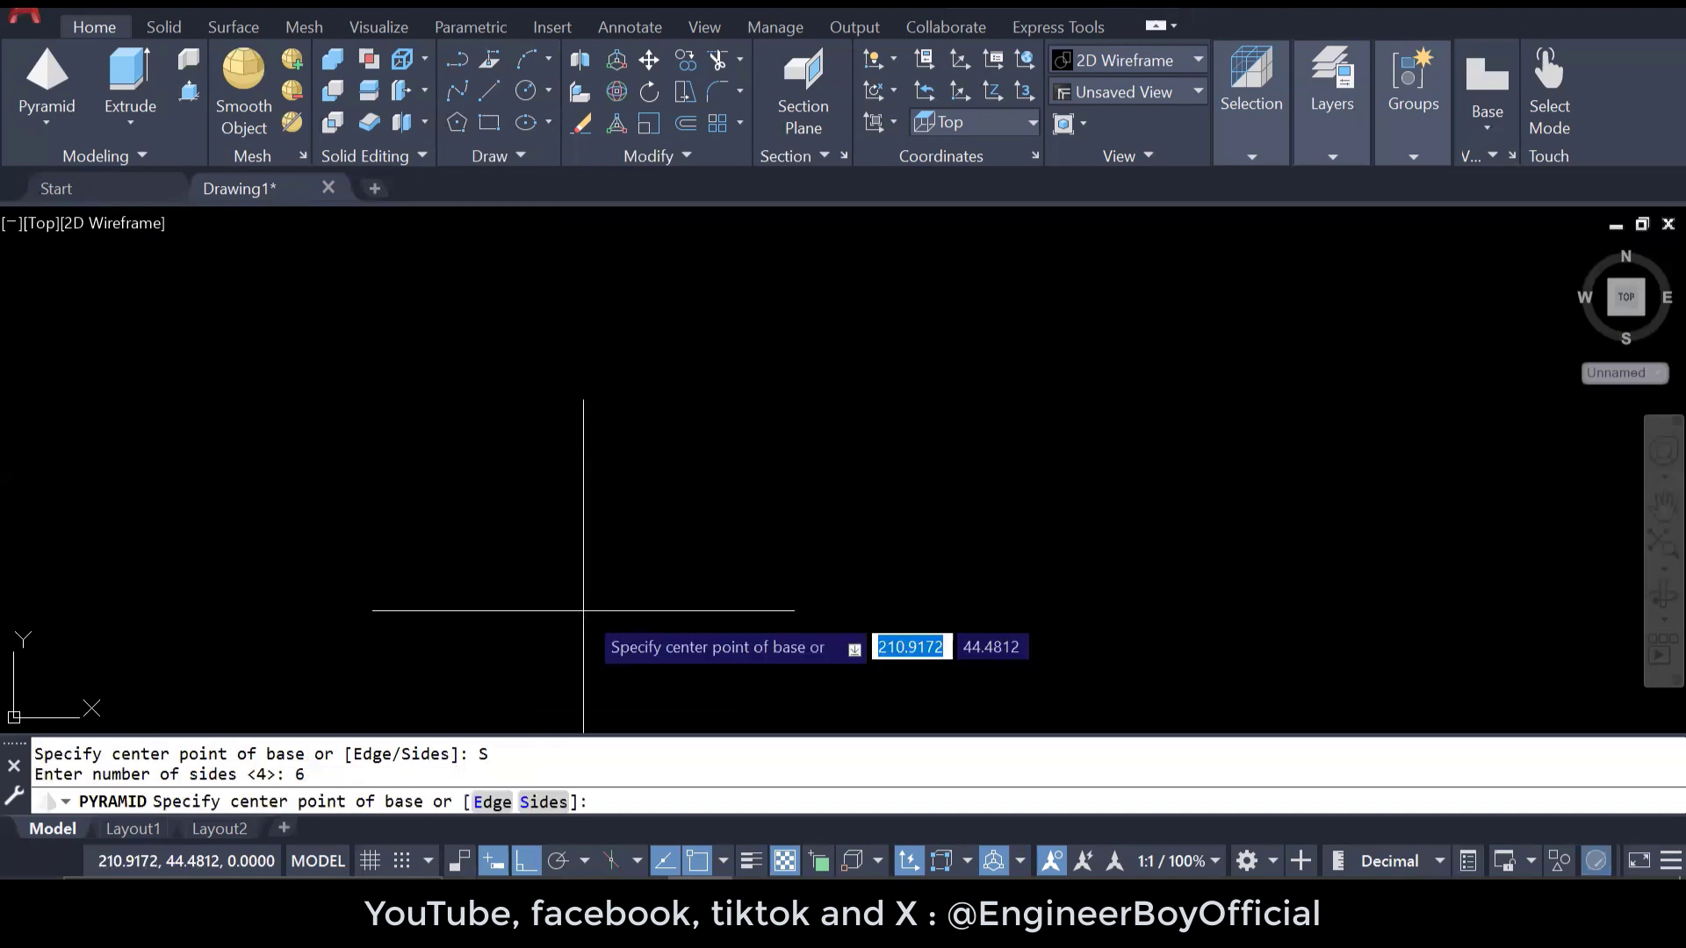
pyautogui.click(633, 483)
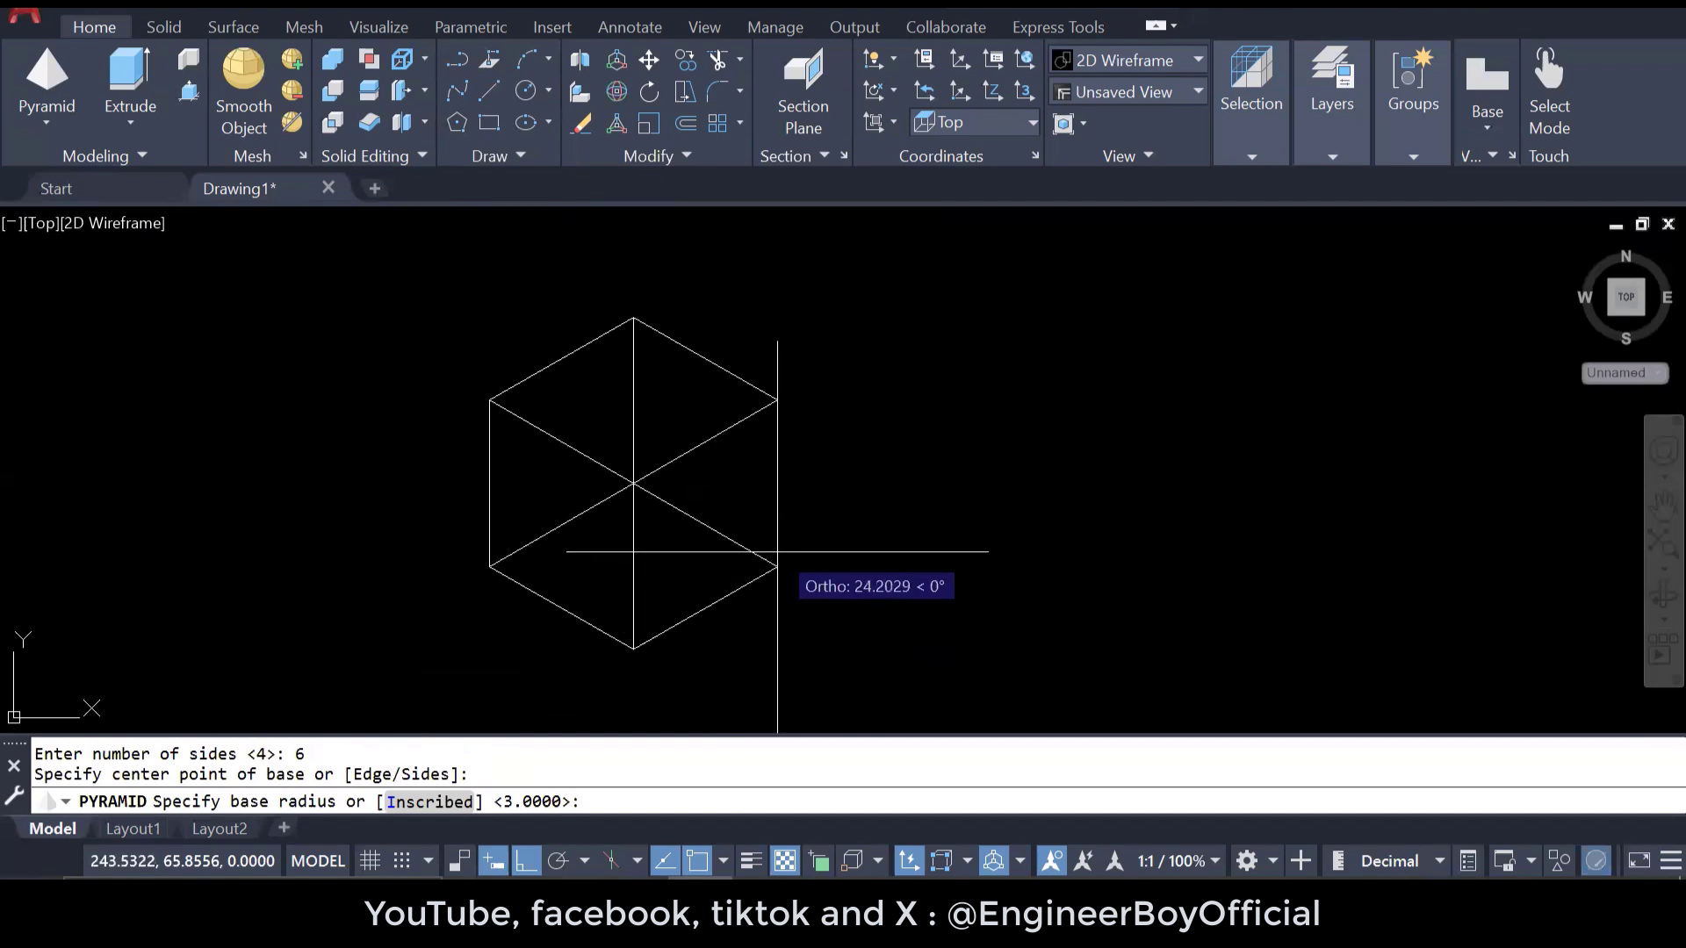
pyautogui.write('20')
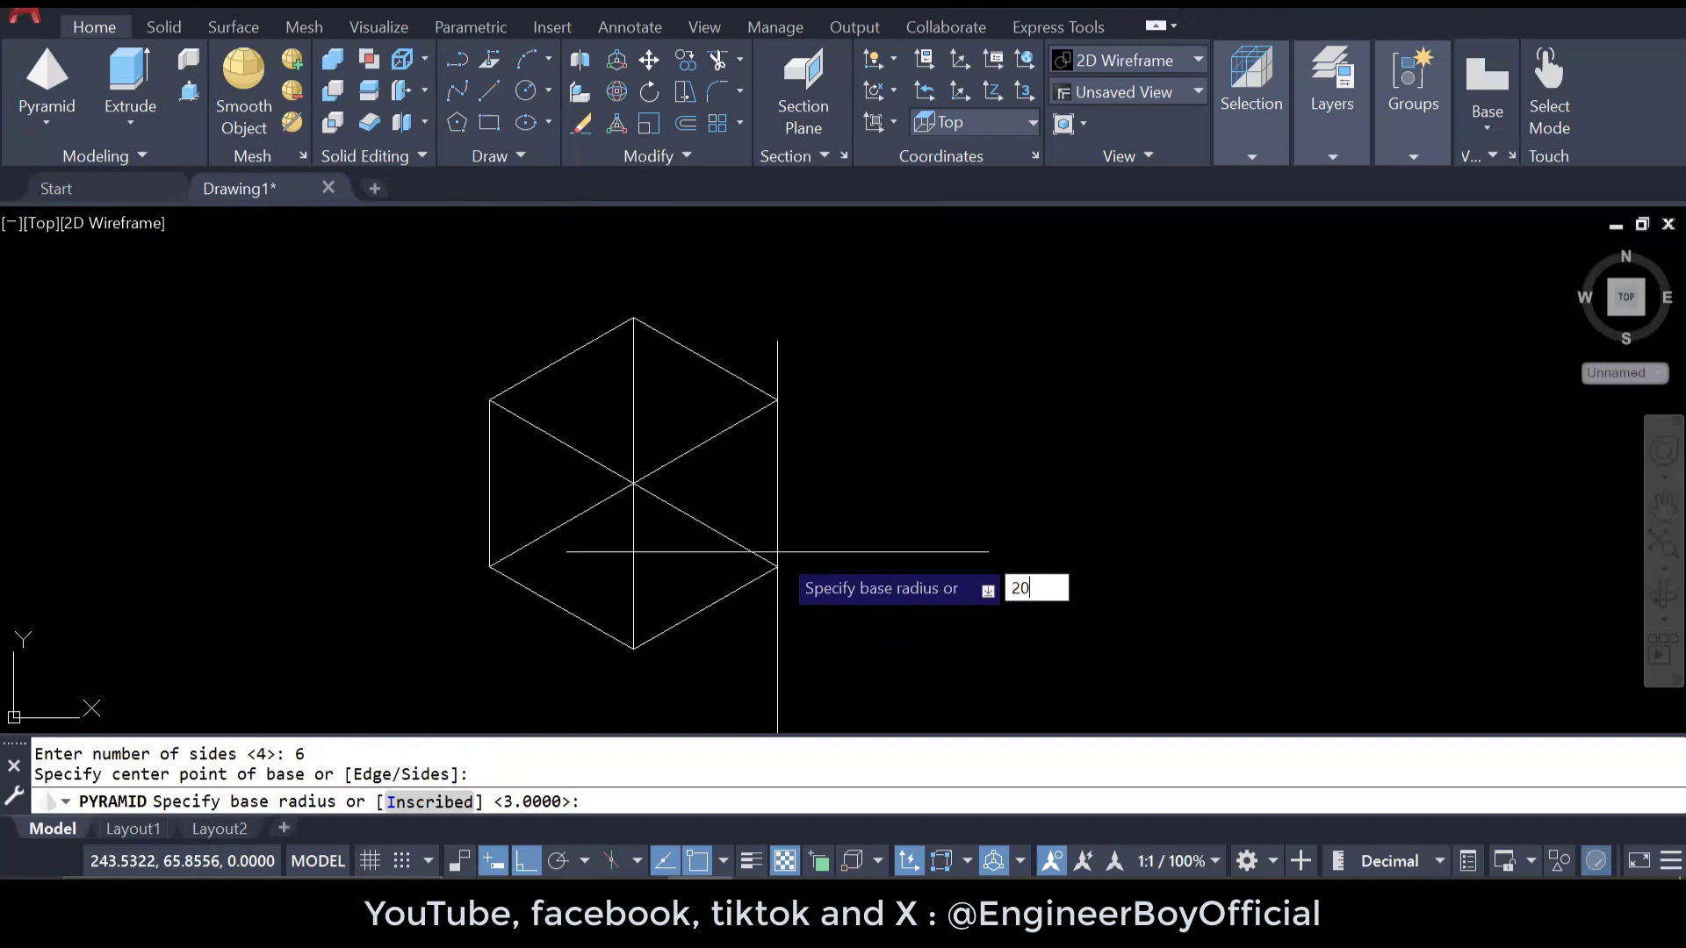
pyautogui.press('Return')
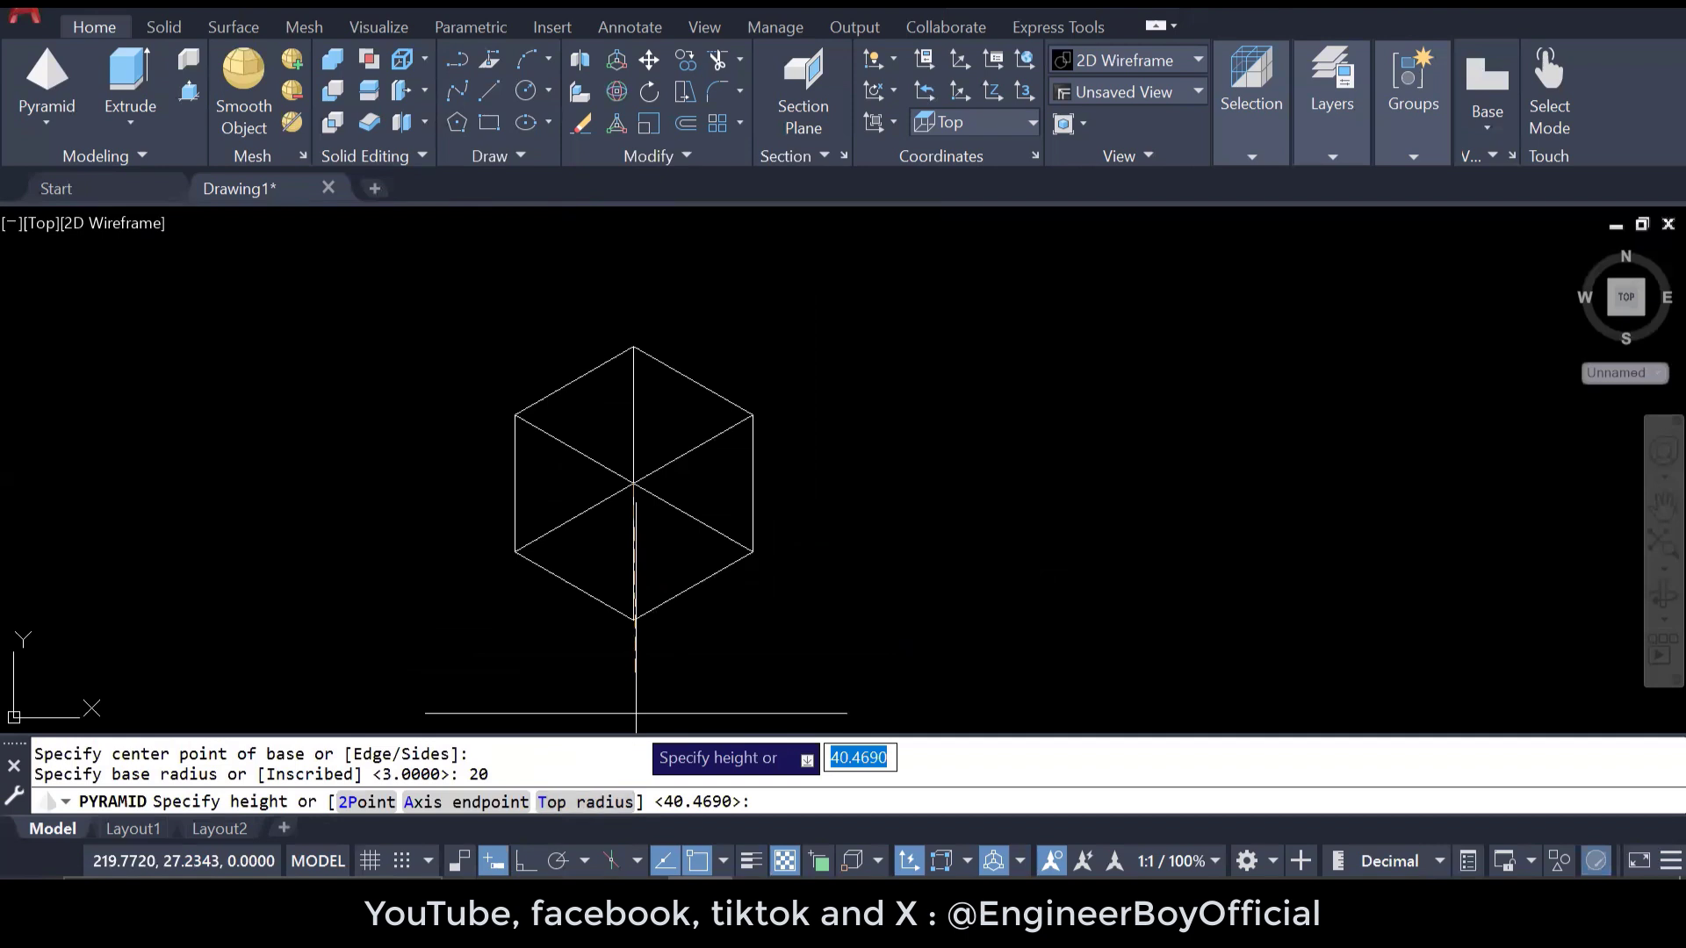
pyautogui.press('Return')
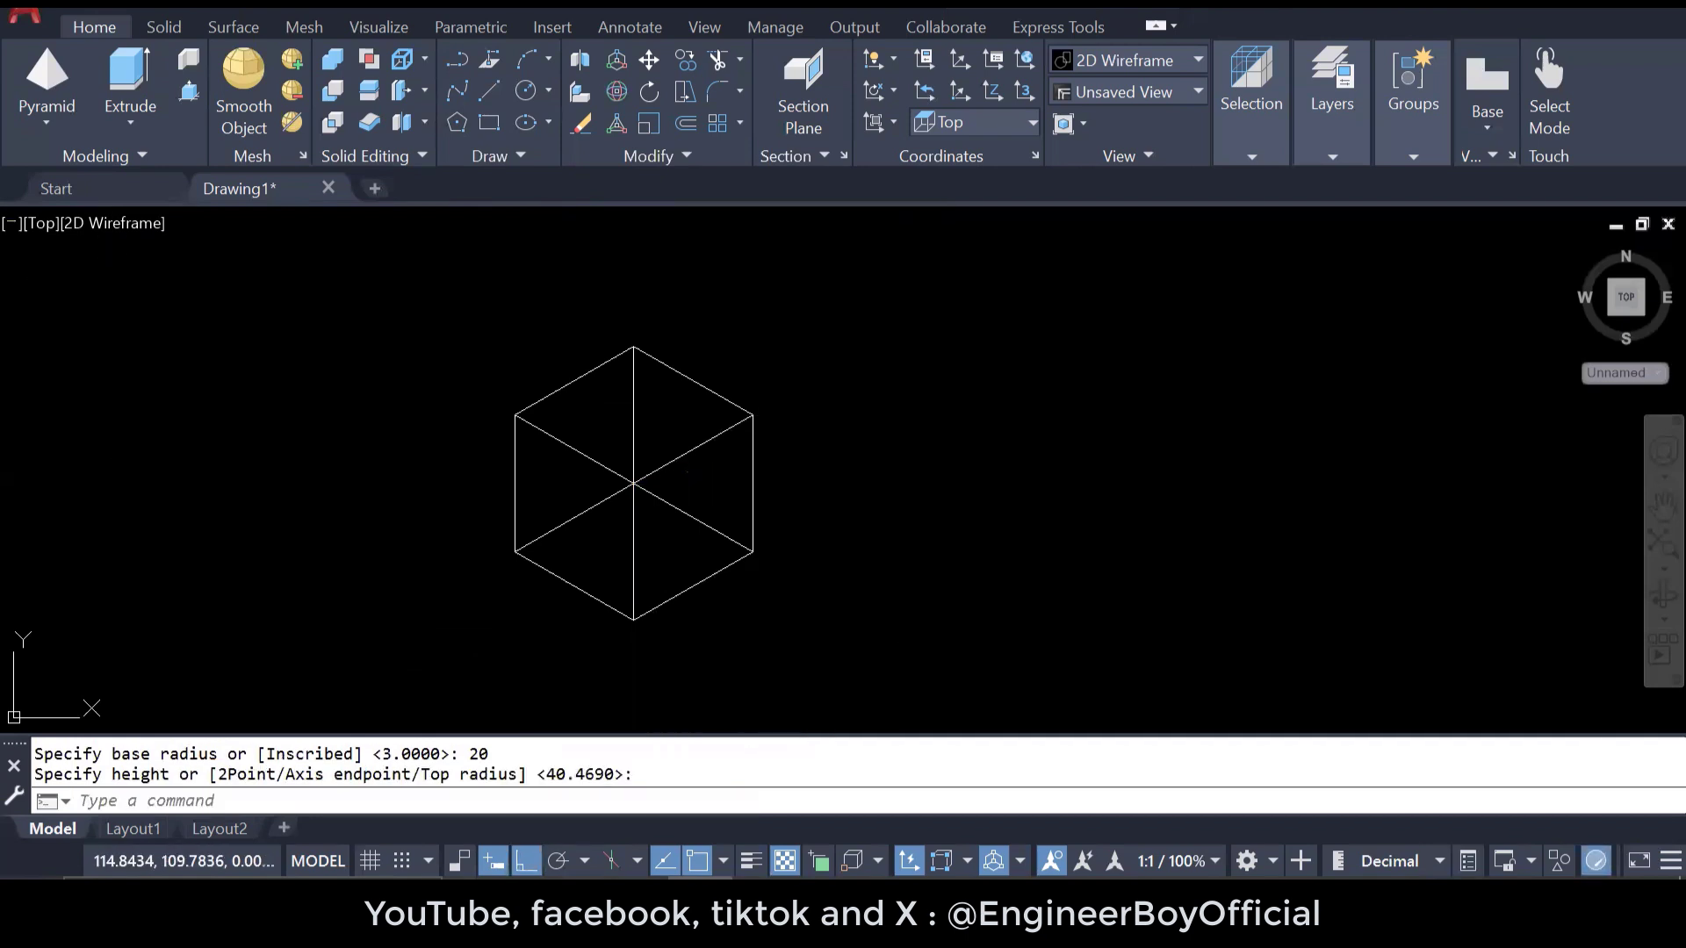
# - Show the hexagonal pyramid in SW Isometric view with the Conceptual visual style
pyautogui.click(40, 223)
pyautogui.click(119, 447)
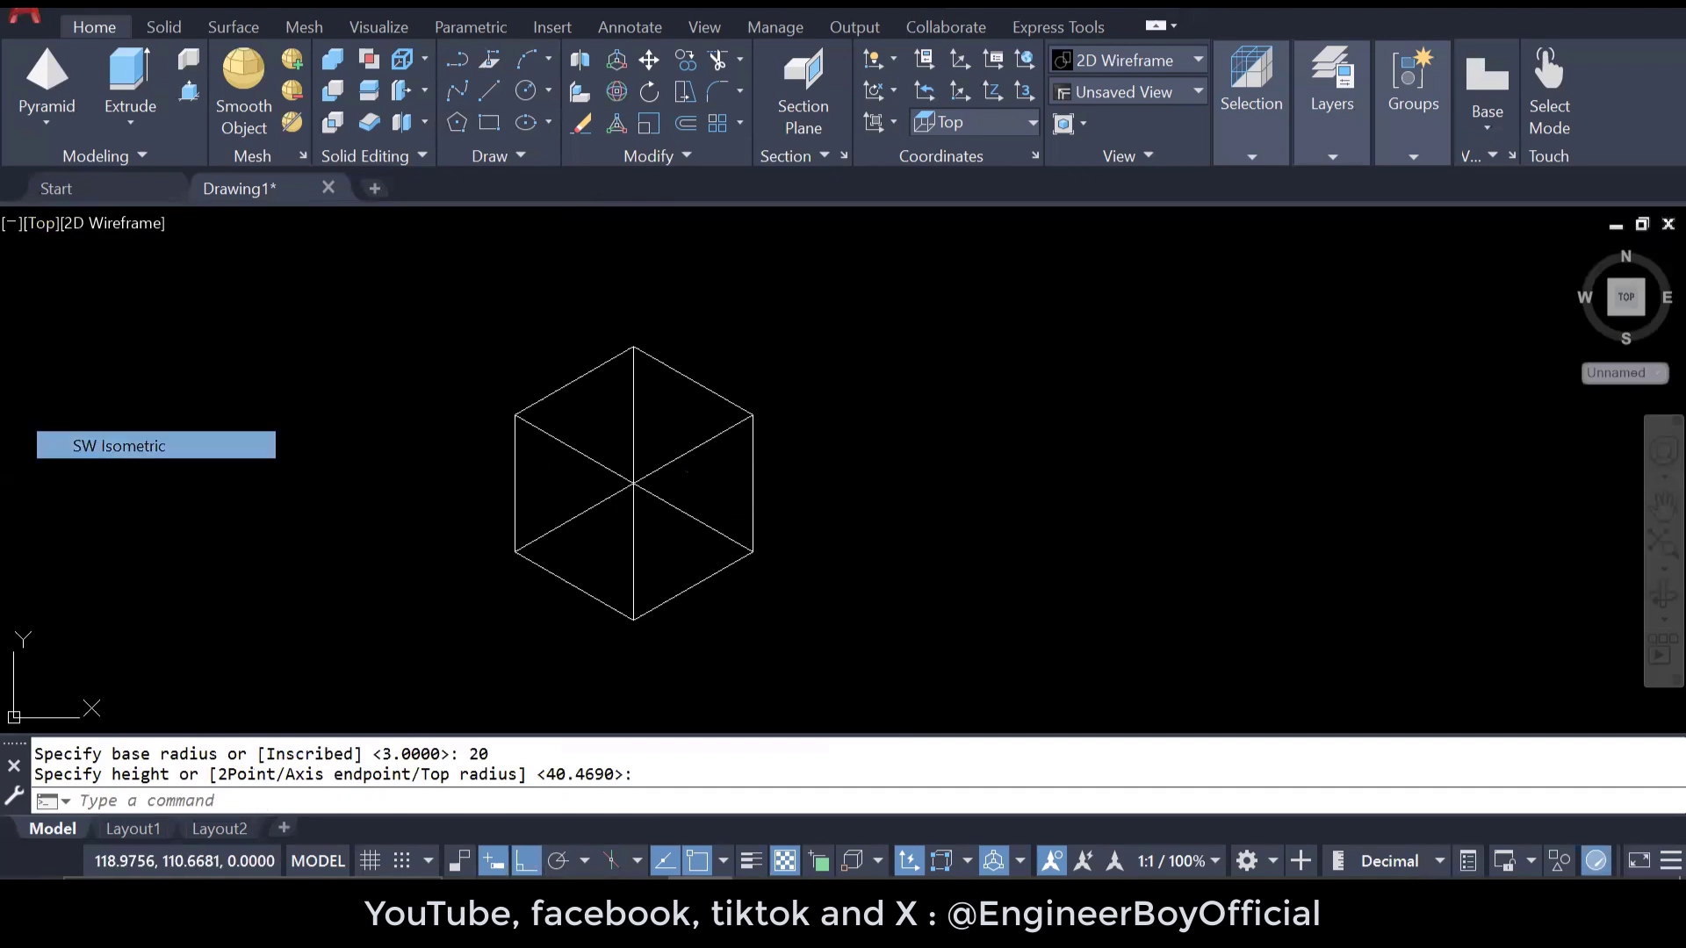
pyautogui.moveTo(493, 478); pyautogui.dragTo(282, 428, button='middle')
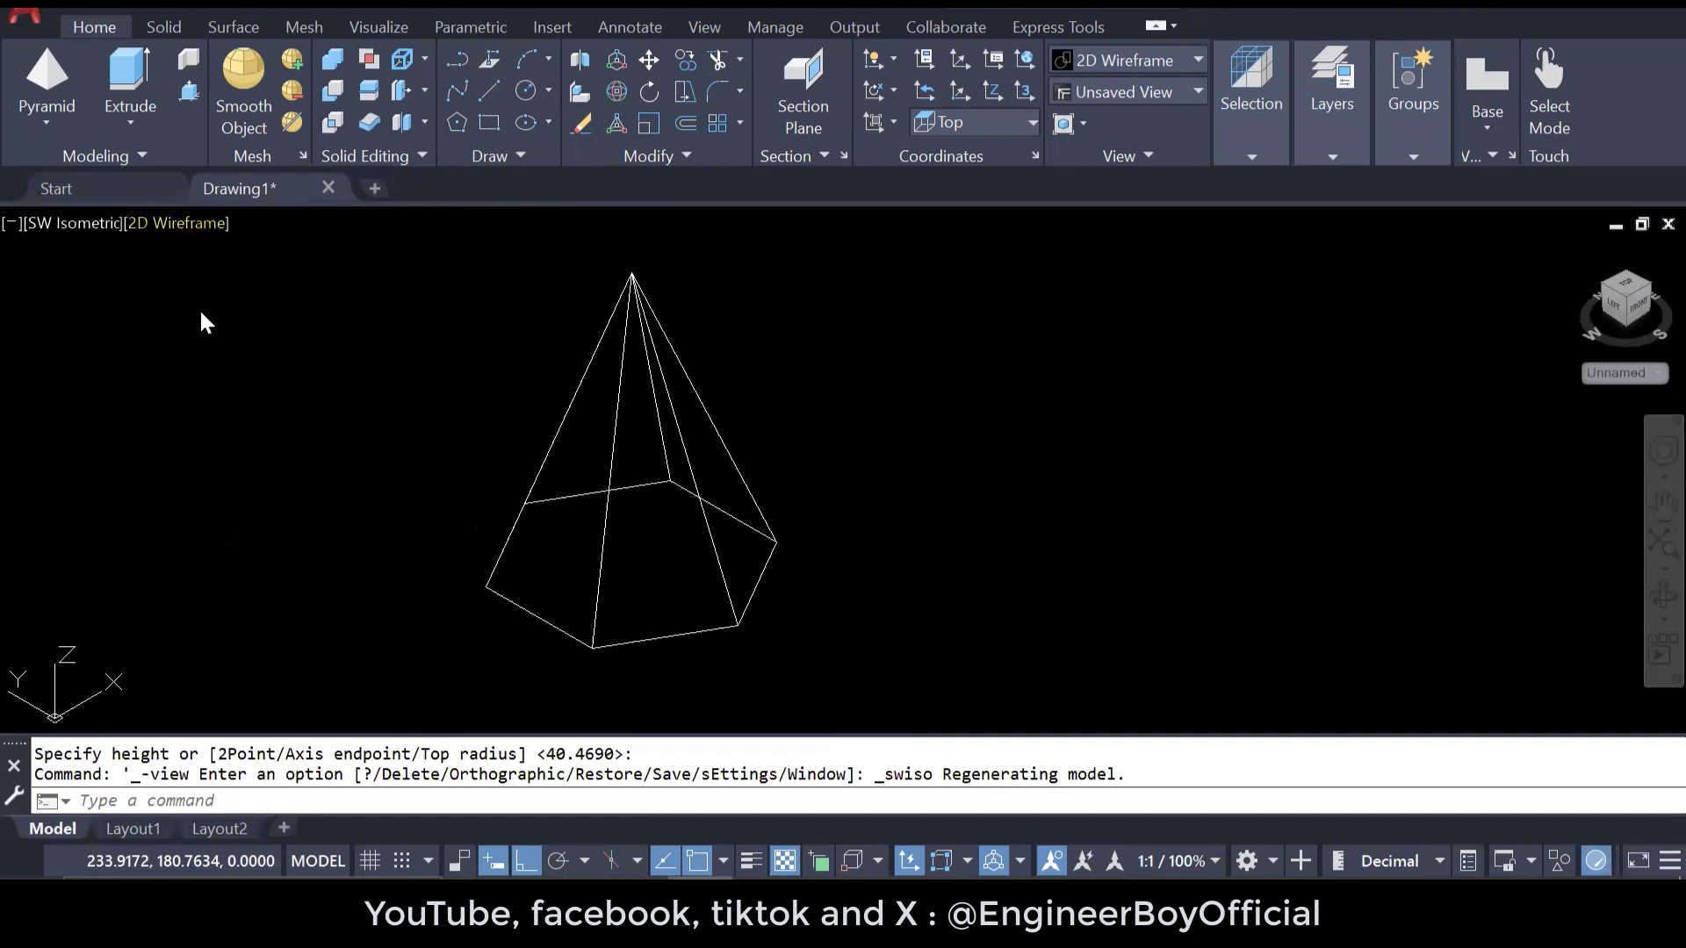
pyautogui.click(176, 223)
pyautogui.click(255, 307)
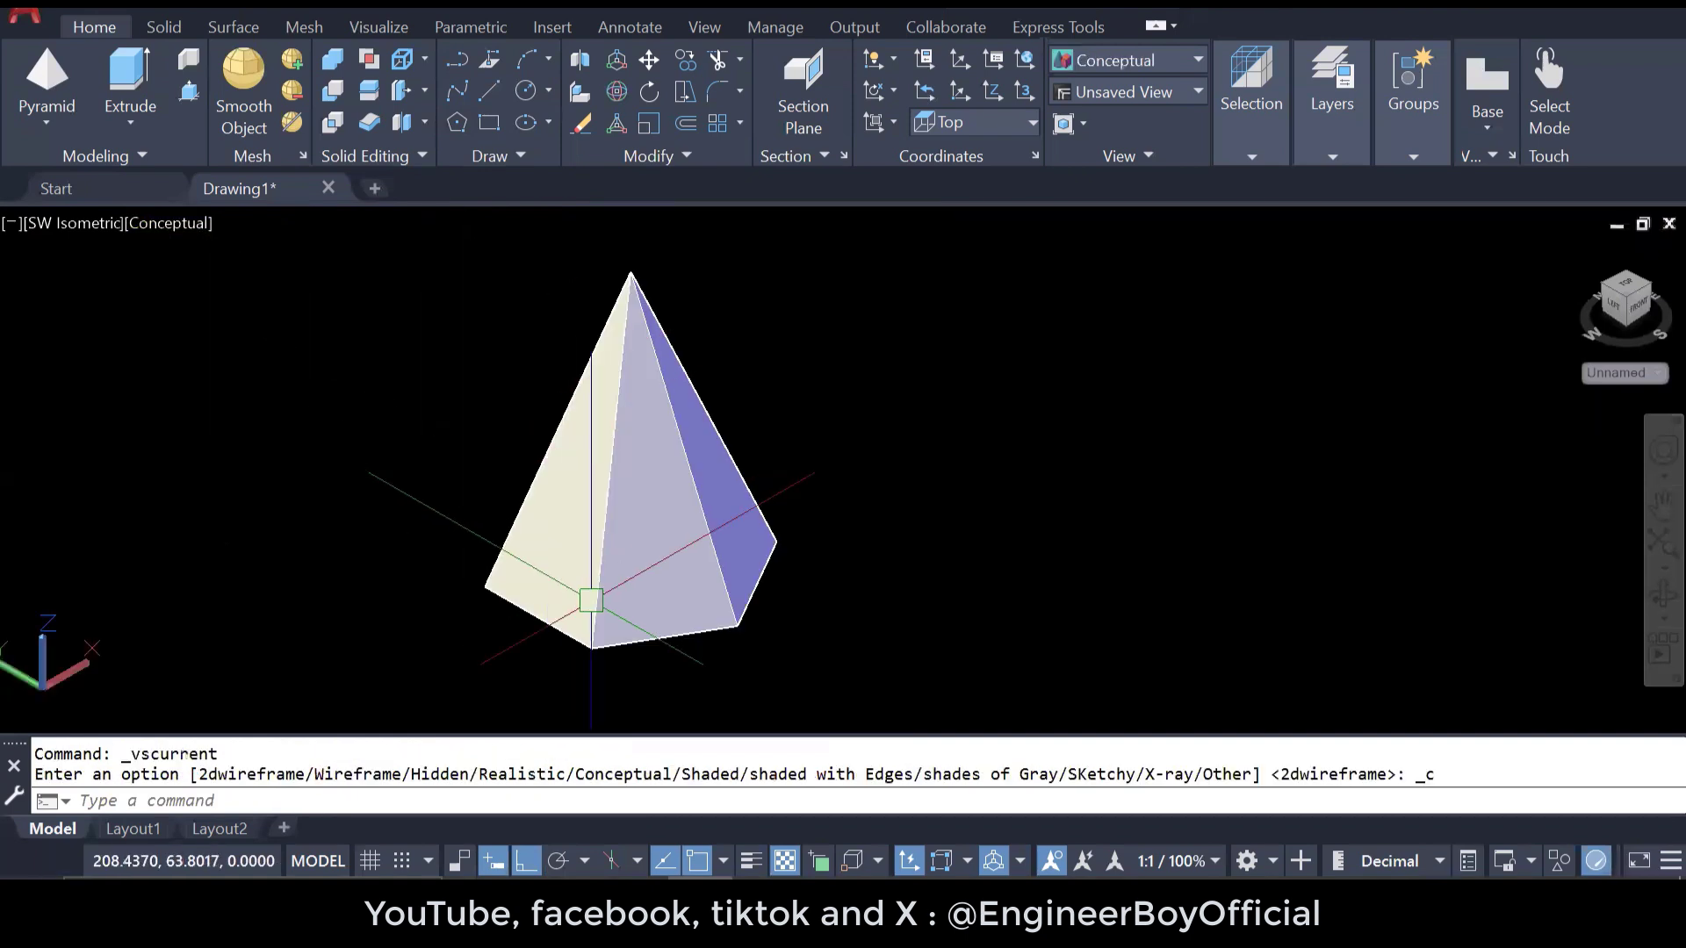
# - Inspect the hexagonal pyramid from another side with 3D Orbit
pyautogui.write('3DO')
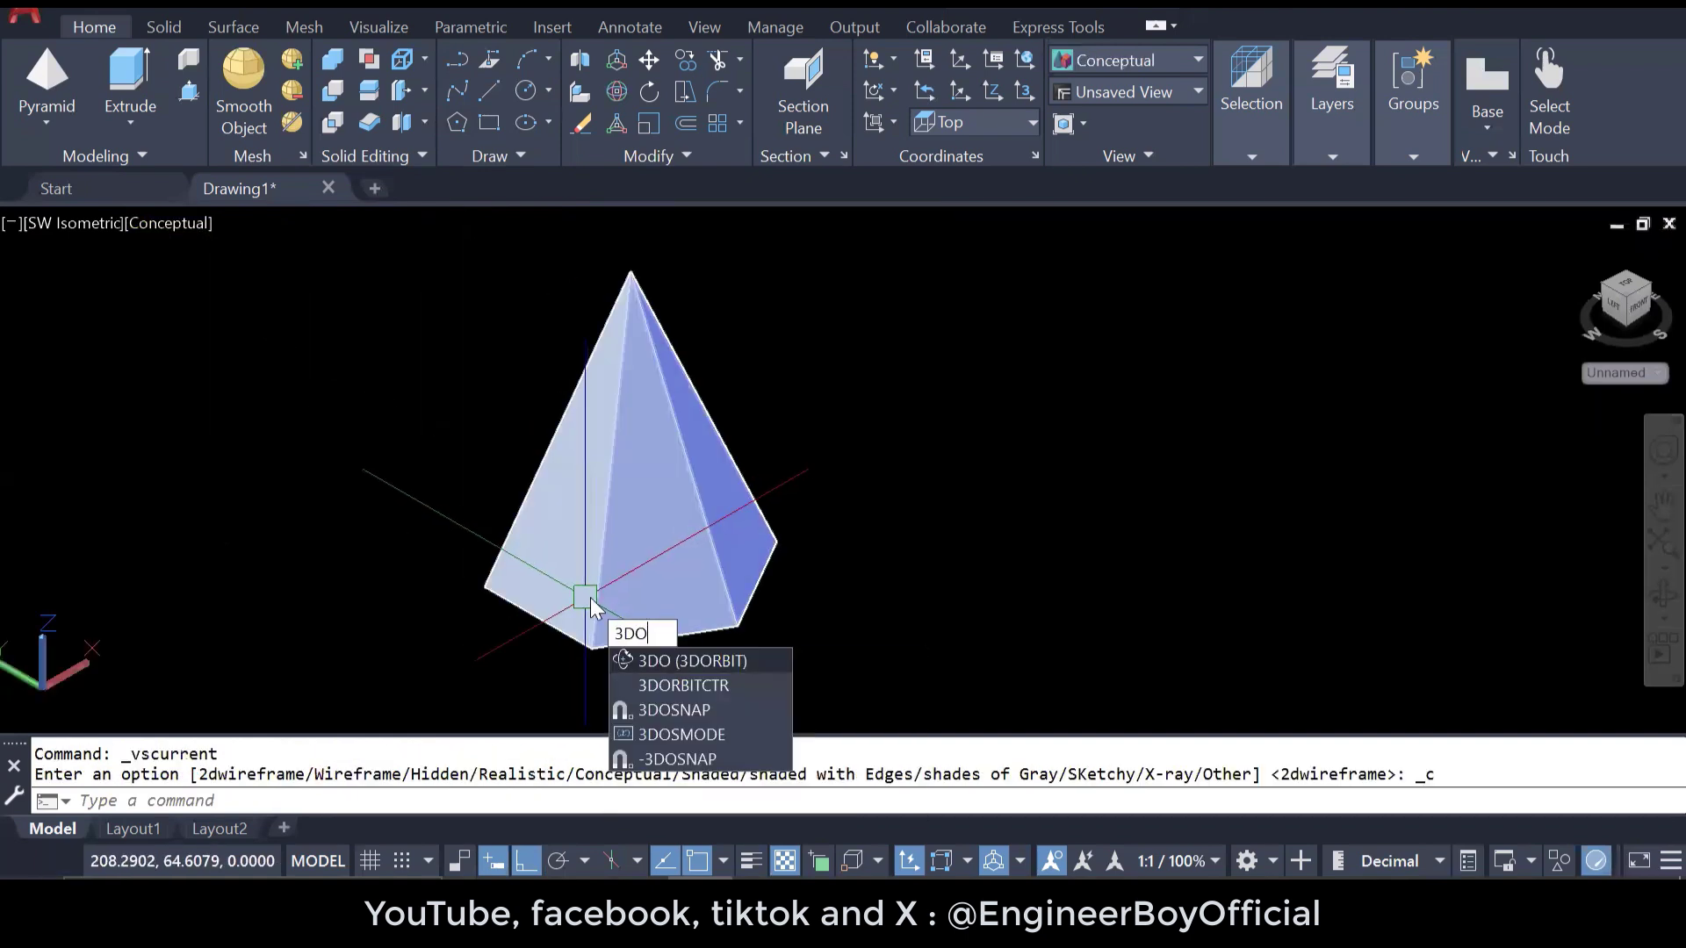
pyautogui.press('Return')
pyautogui.moveTo(662, 466); pyautogui.dragTo(475, 453)
pyautogui.press('Escape')
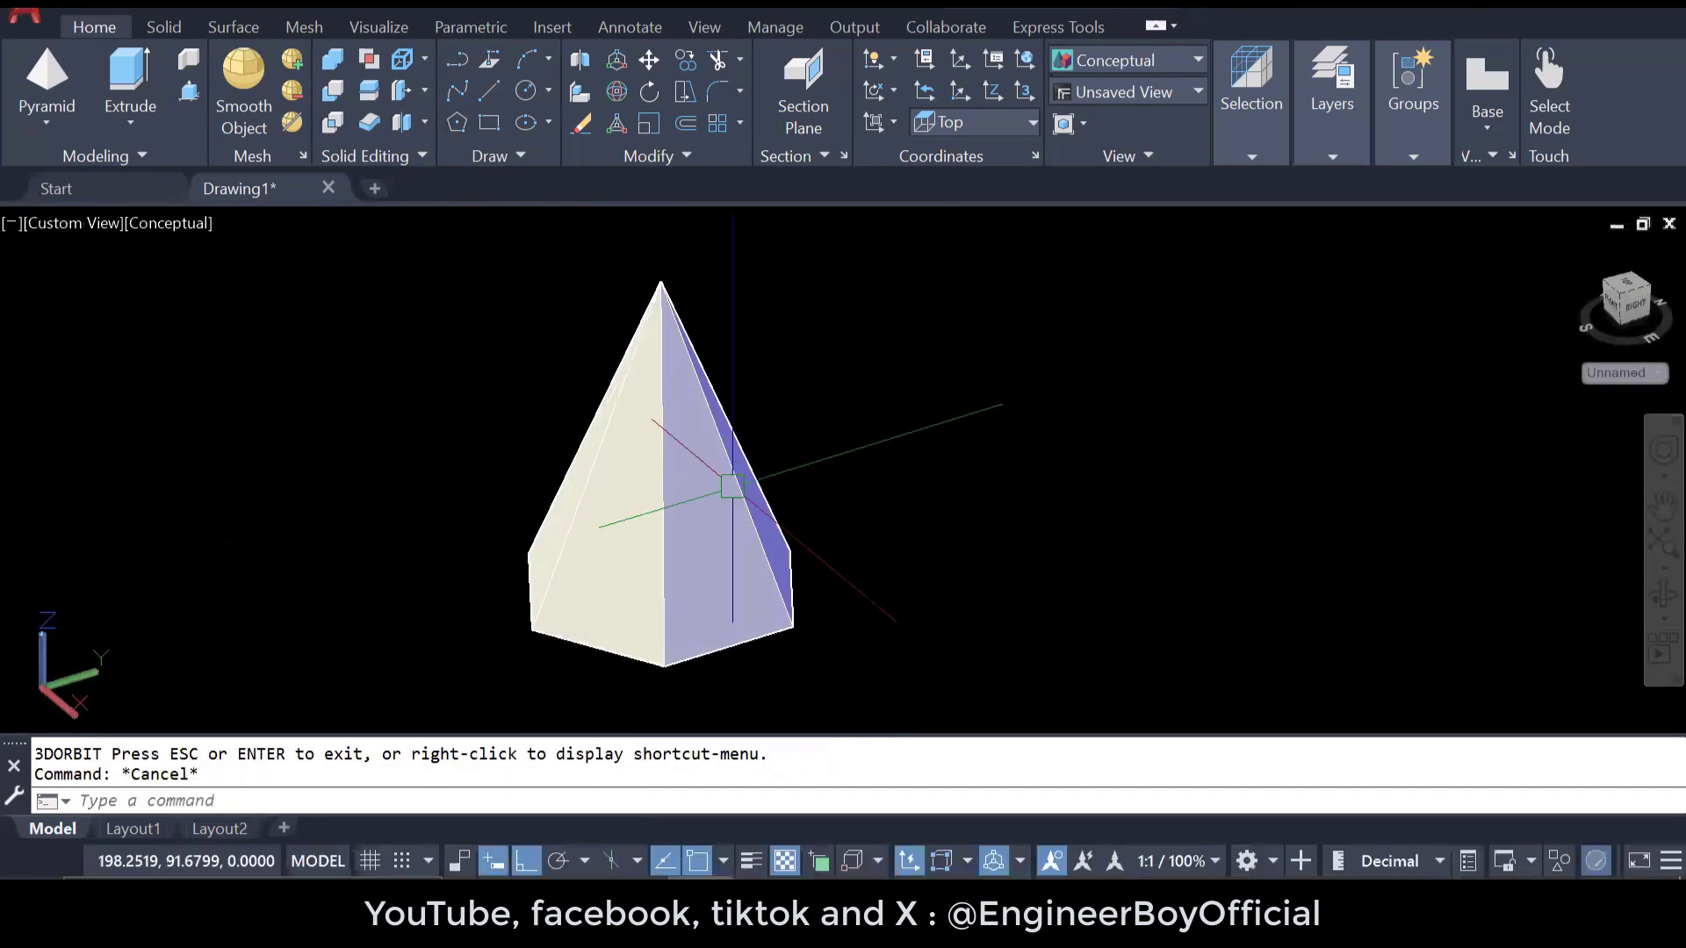
pyautogui.moveTo(732, 487); pyautogui.dragTo(613, 463, button='middle')
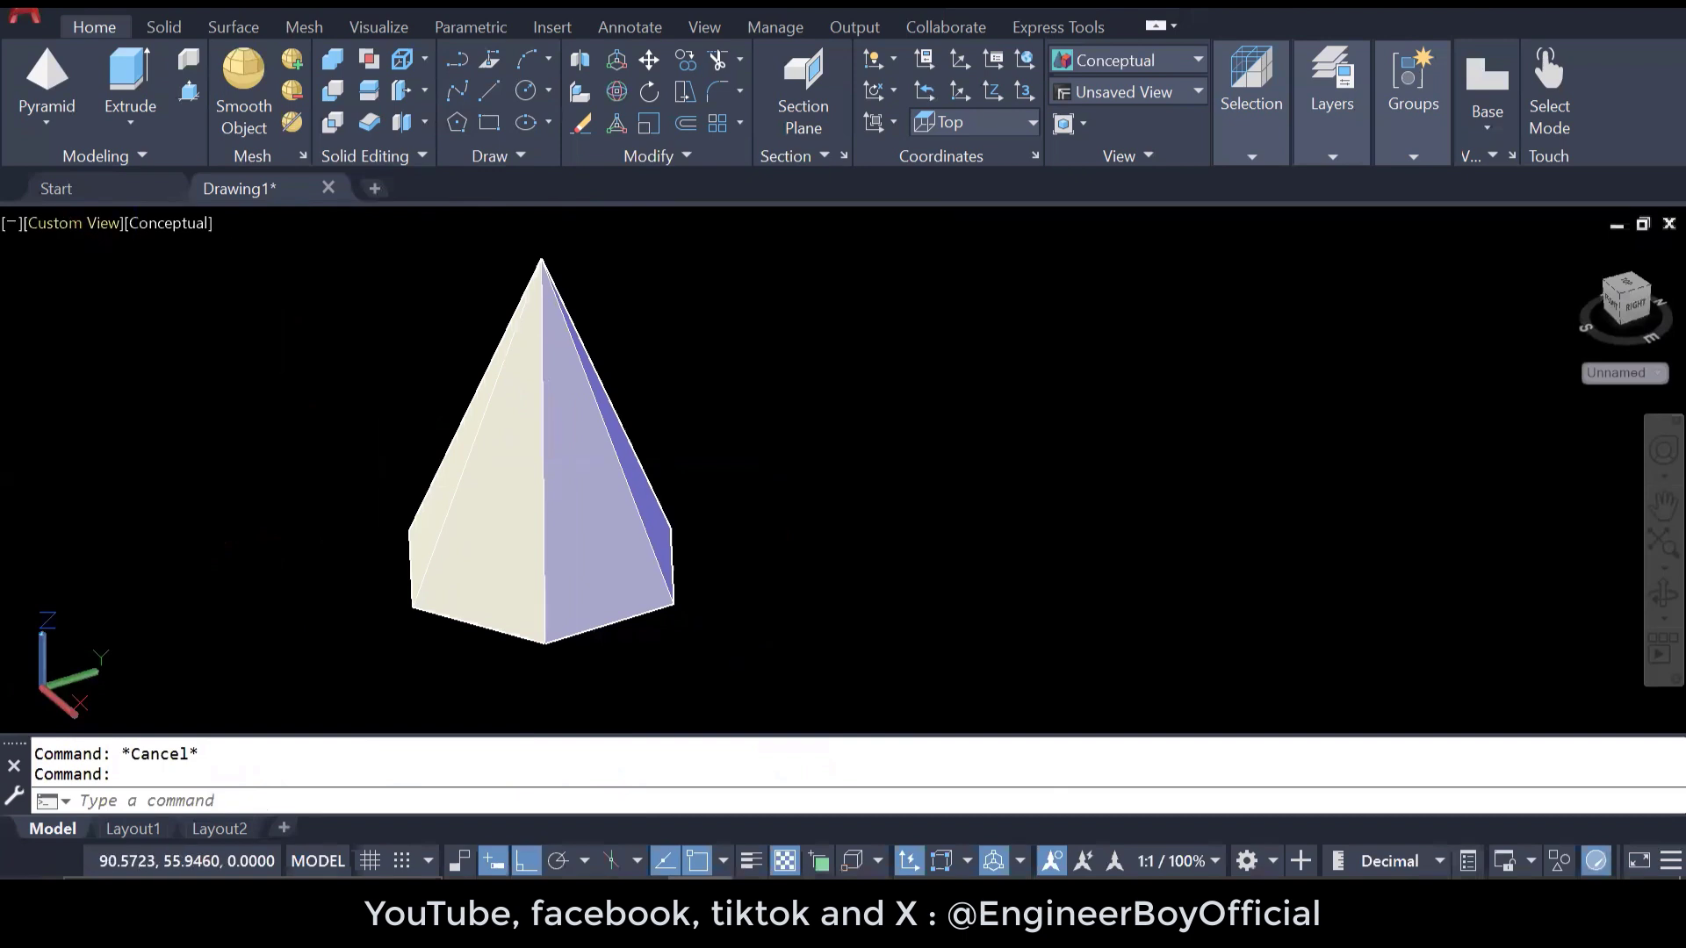
# - Start a second pyramid and set its number of sides to 5
pyautogui.click(49, 72)
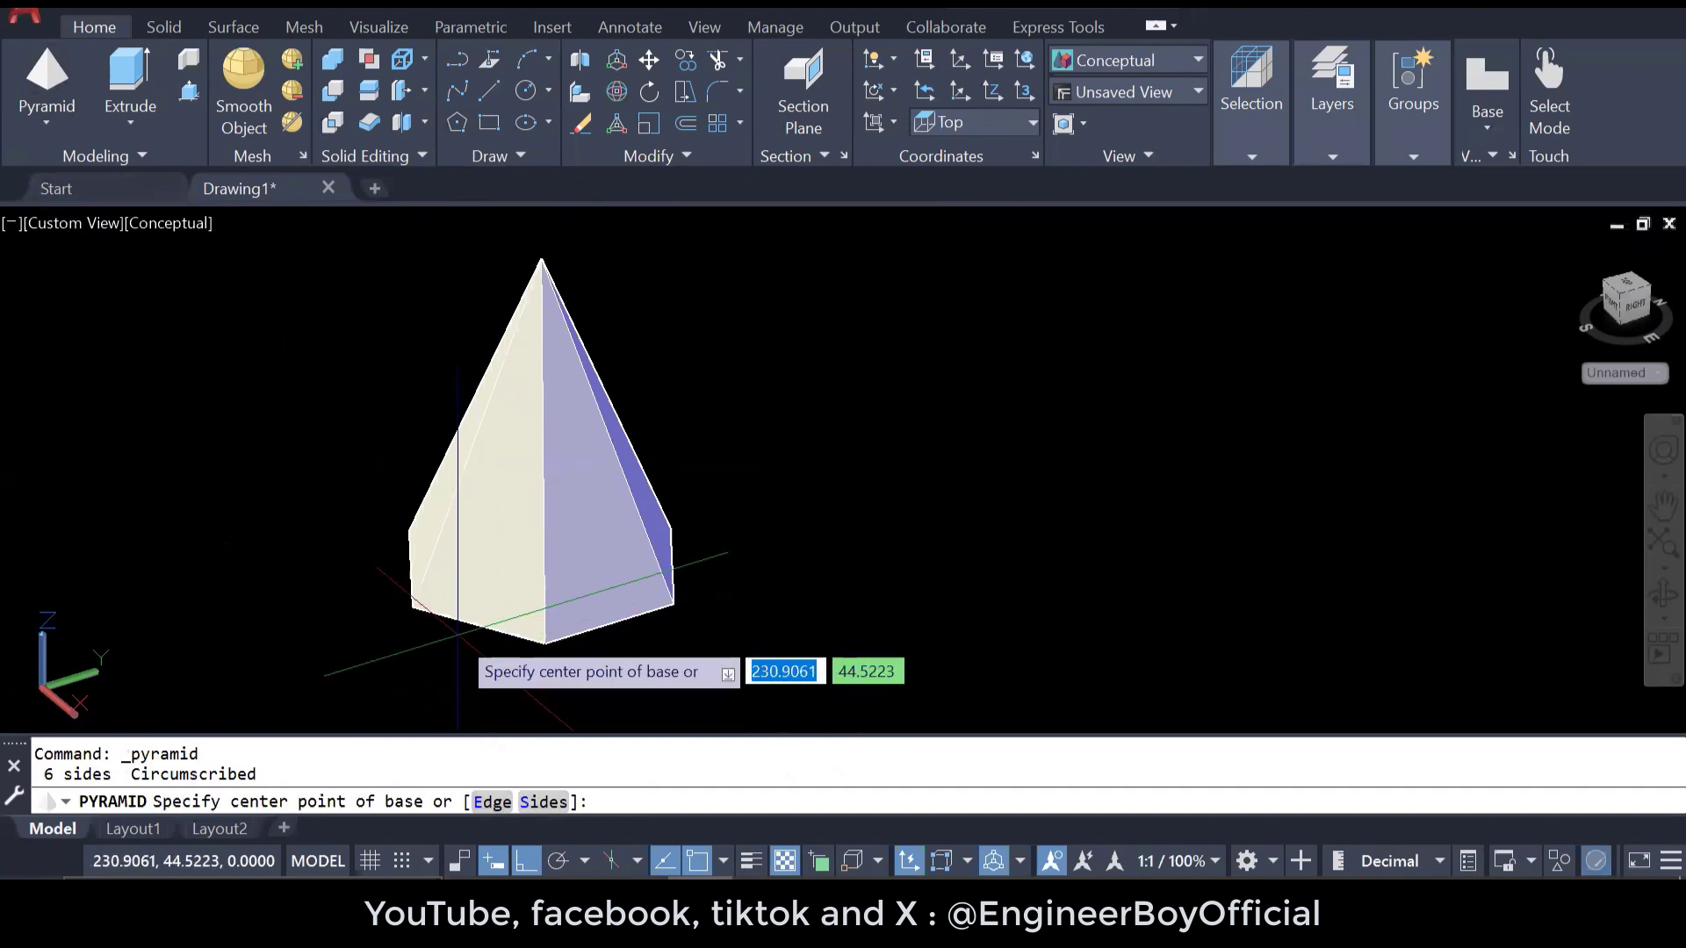
pyautogui.scroll(3, 441, 660)
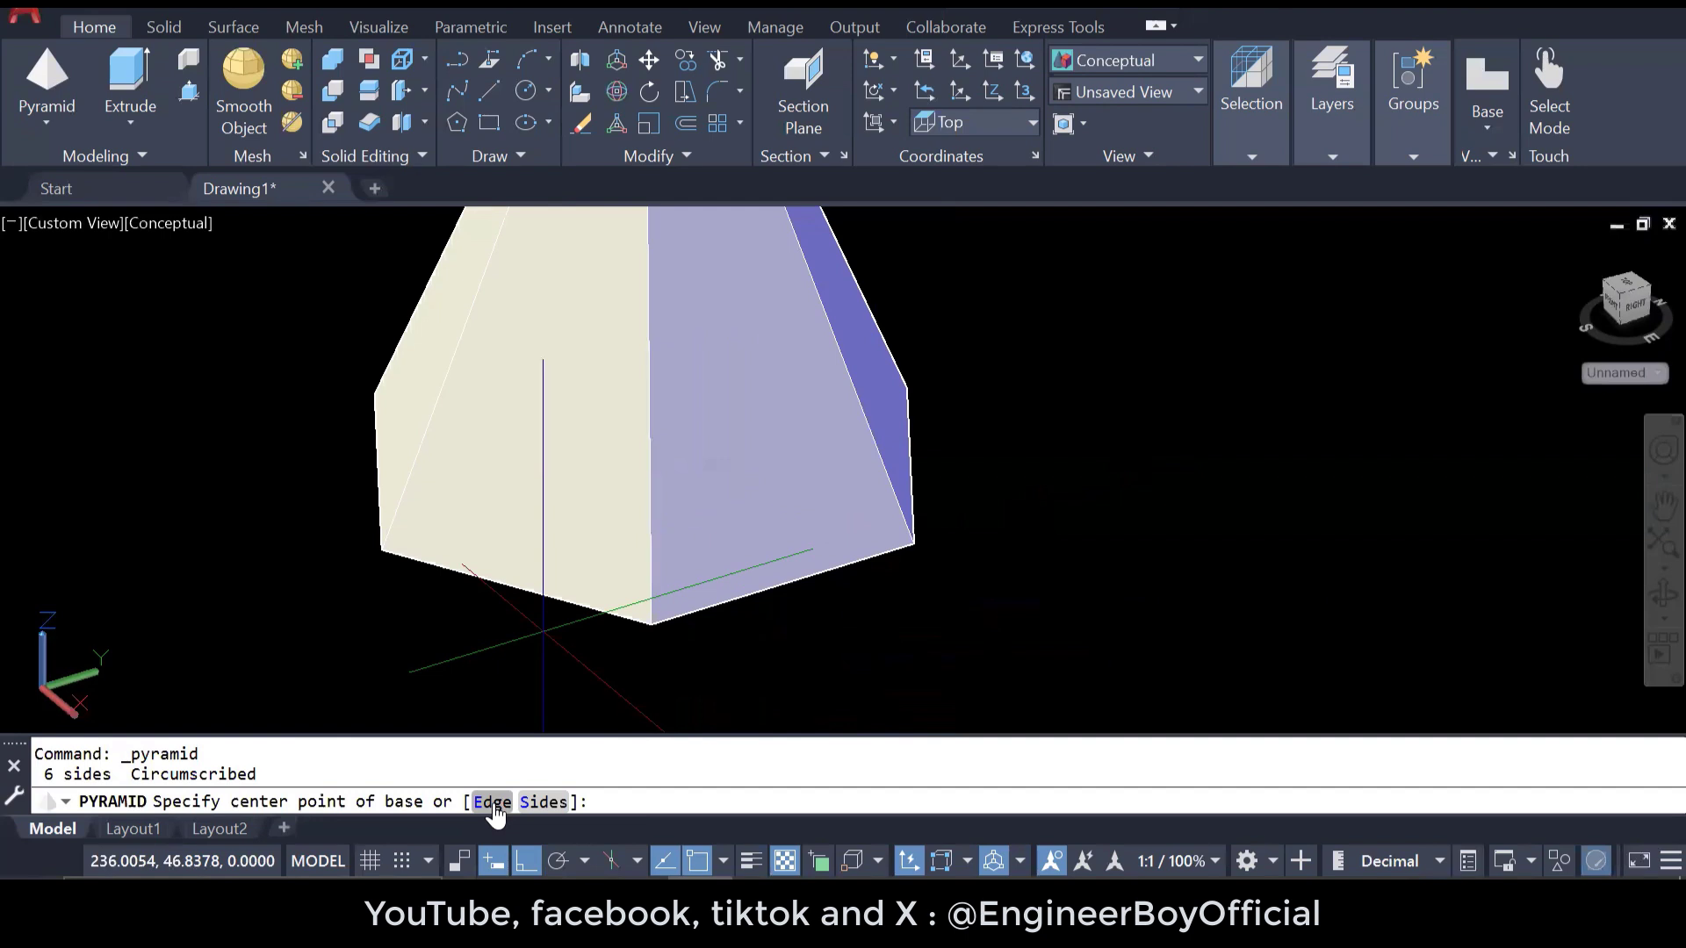
pyautogui.click(547, 812)
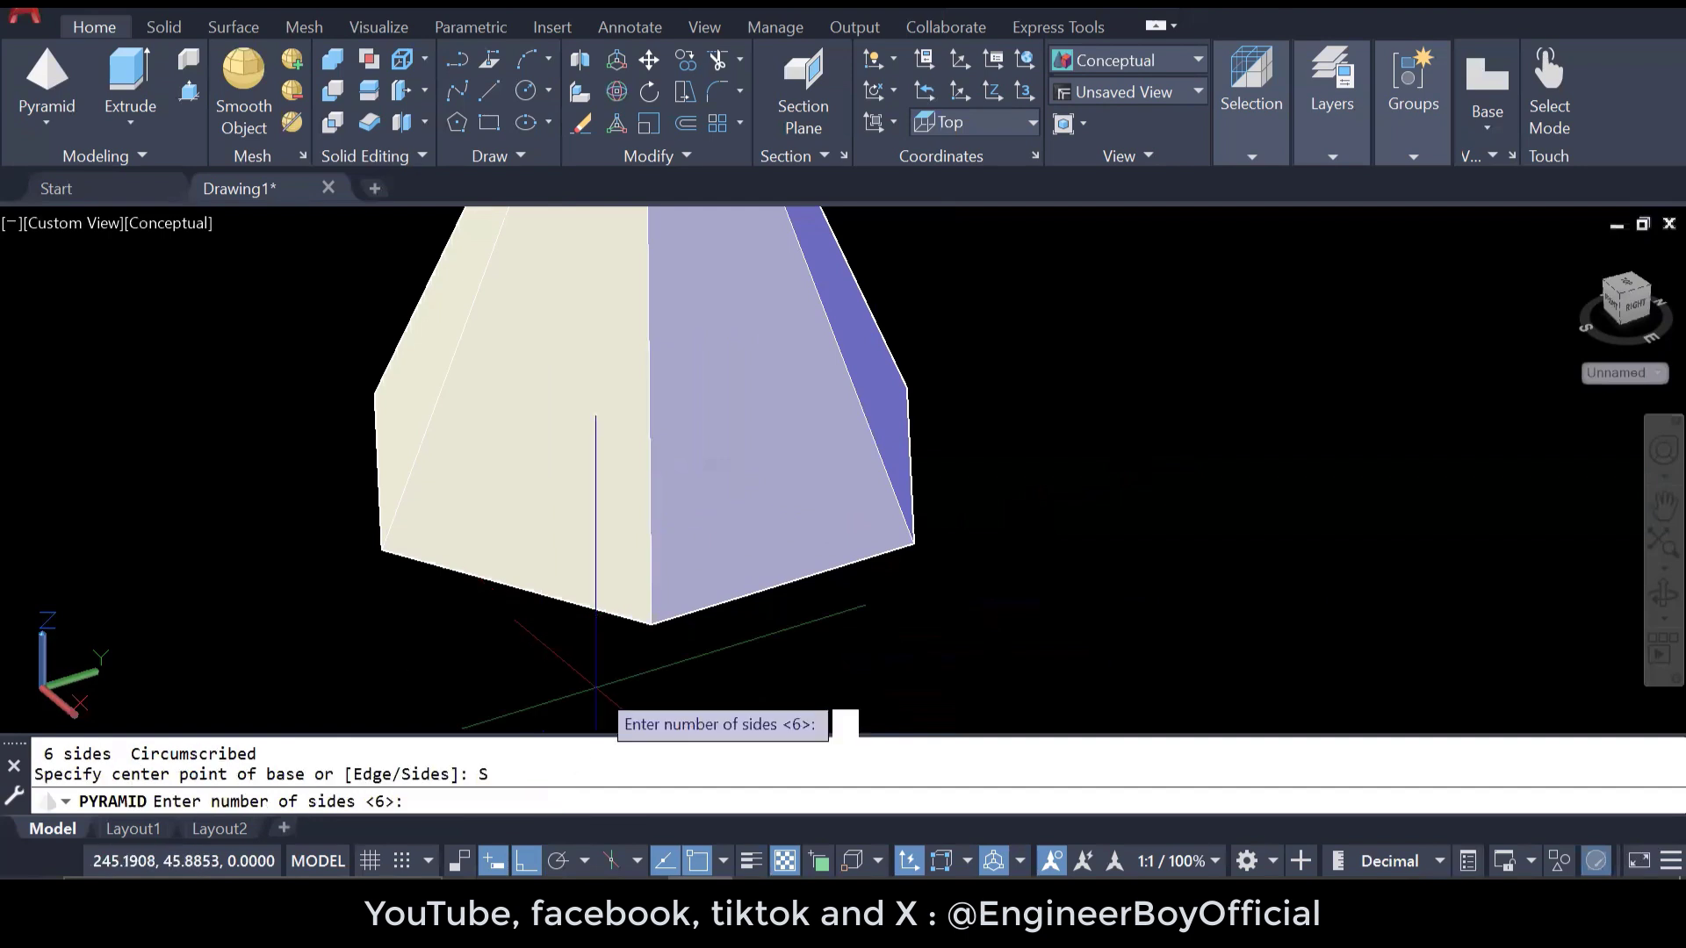
pyautogui.write('5')
pyautogui.press('Return')
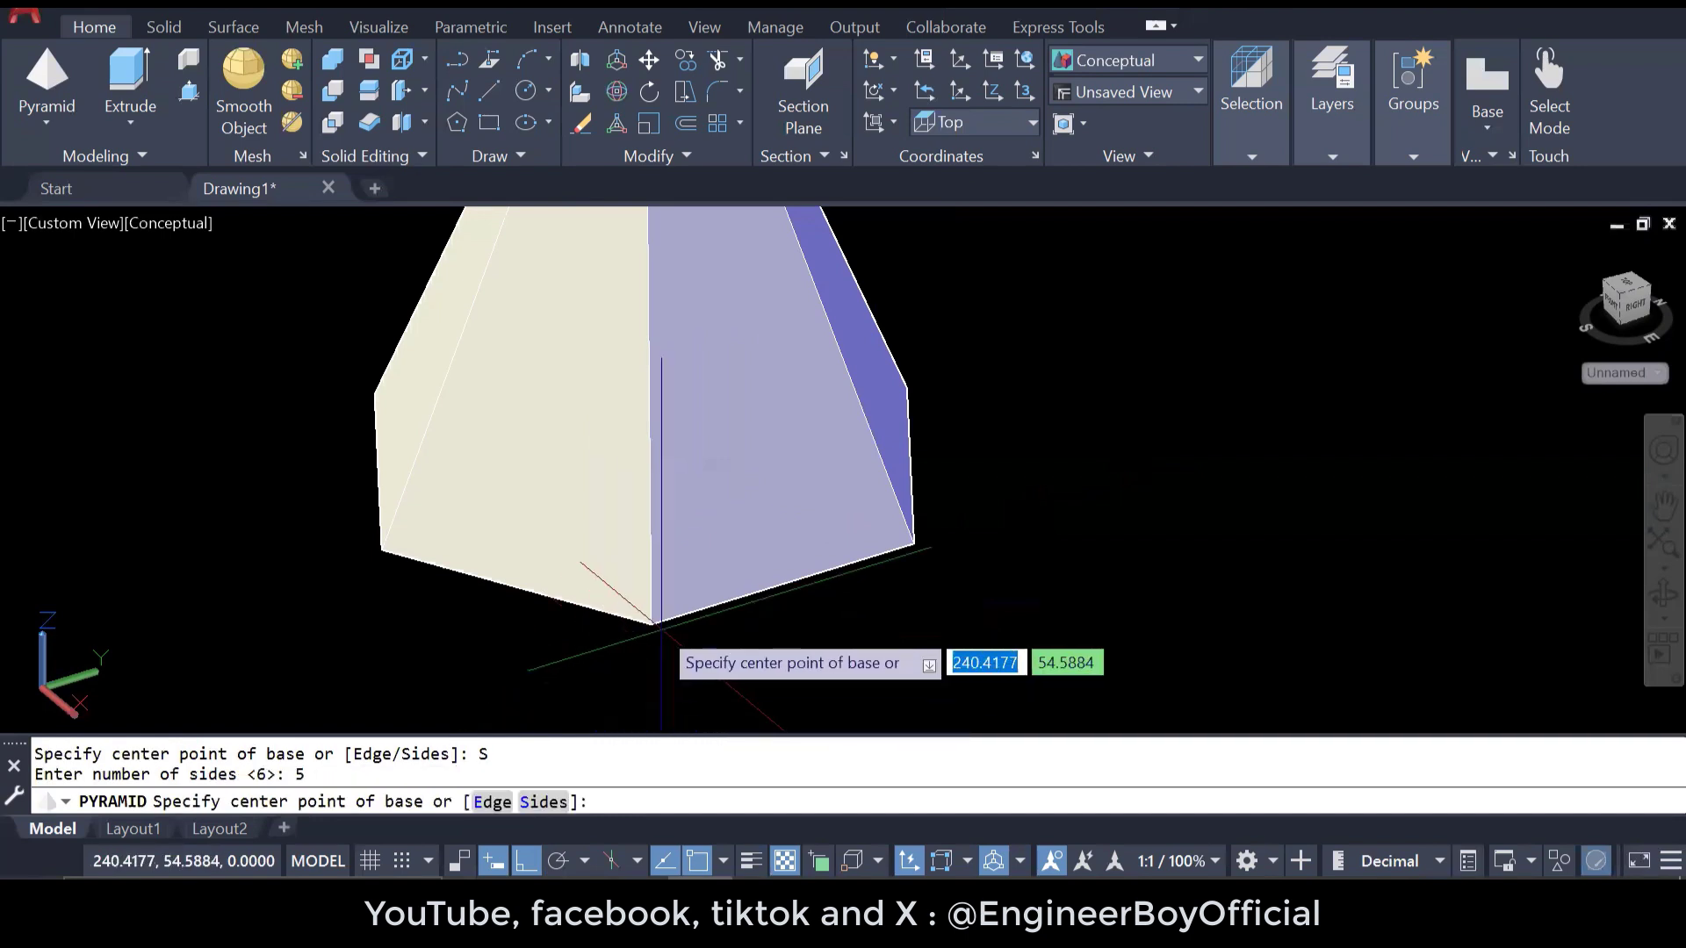
# - Define the five-sided pyramid's base by its edge, beside the hexagonal pyramid, with an edge length of 10
pyautogui.scroll(-3, 527, 606)
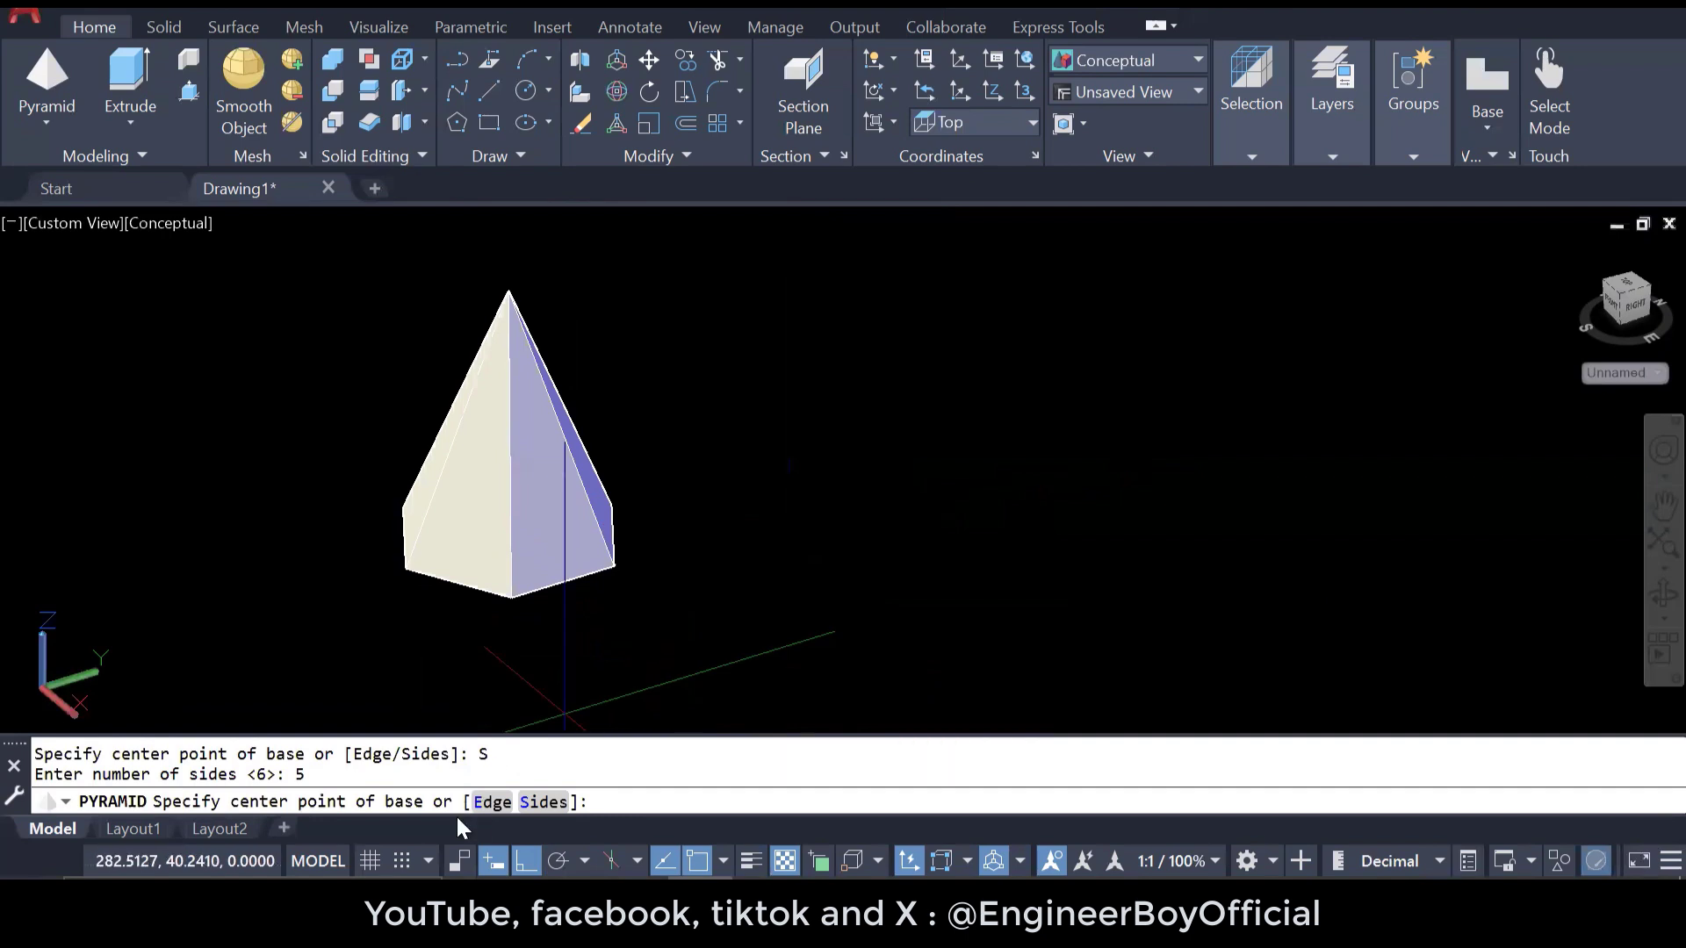
pyautogui.click(492, 803)
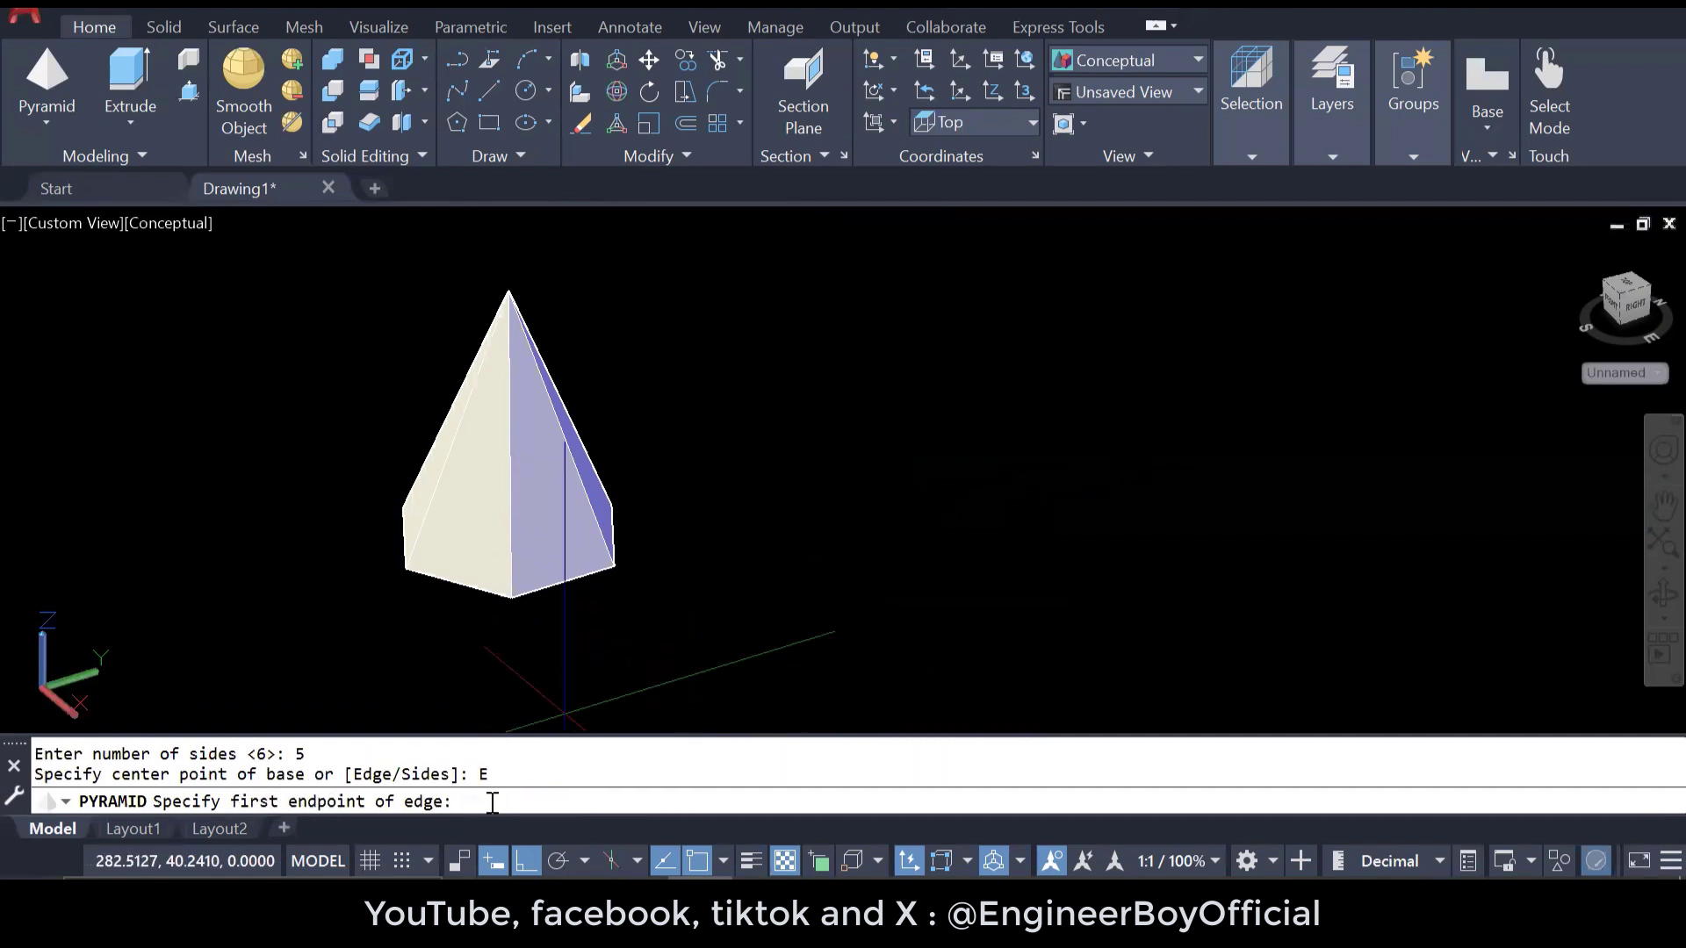
pyautogui.click(749, 591)
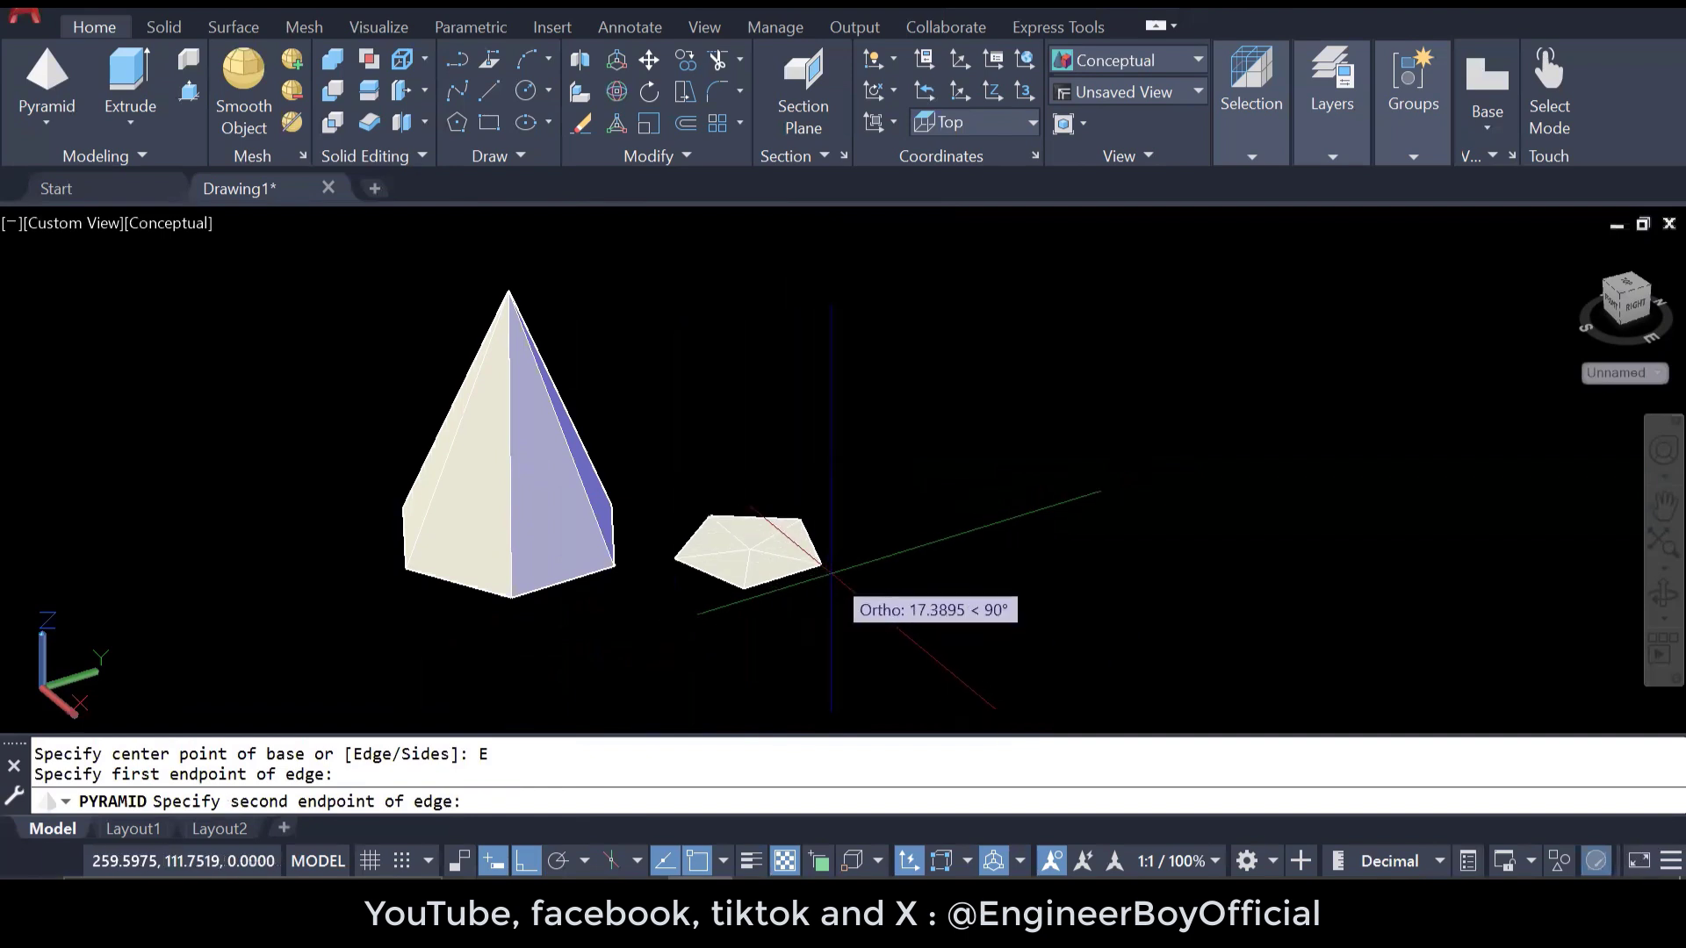
pyautogui.write('10')
pyautogui.press('Return')
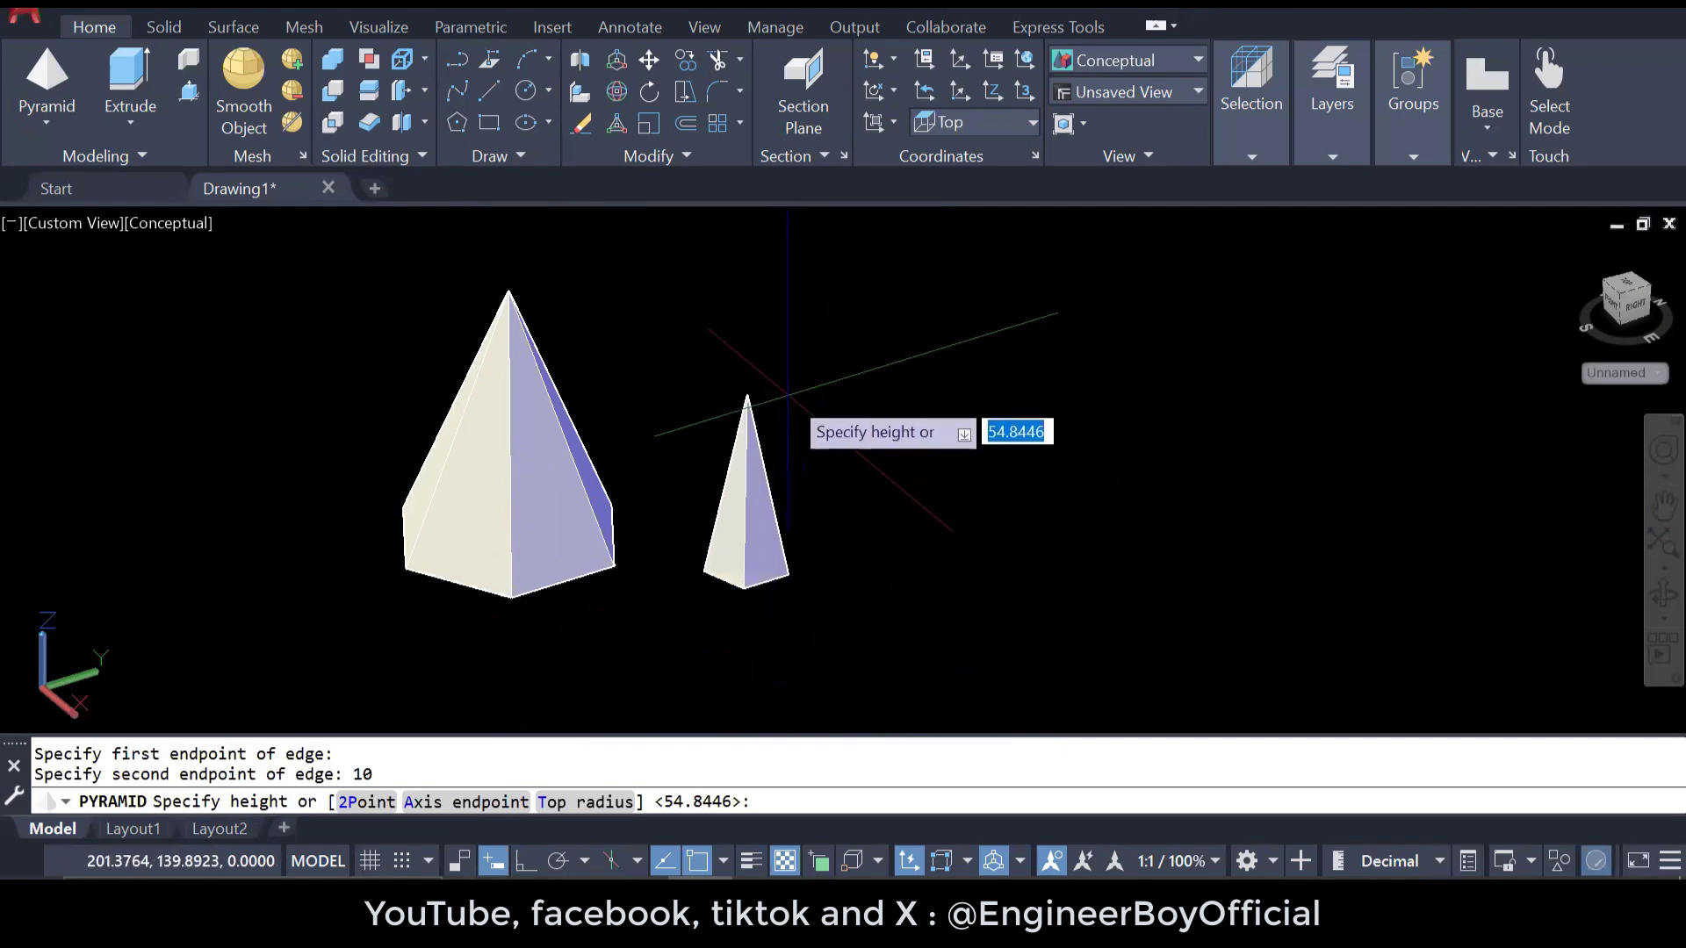
# - Truncate the pentagonal pyramid with a top radius of 2 and give it a height of 30
pyautogui.write('t')
pyautogui.press('Return')
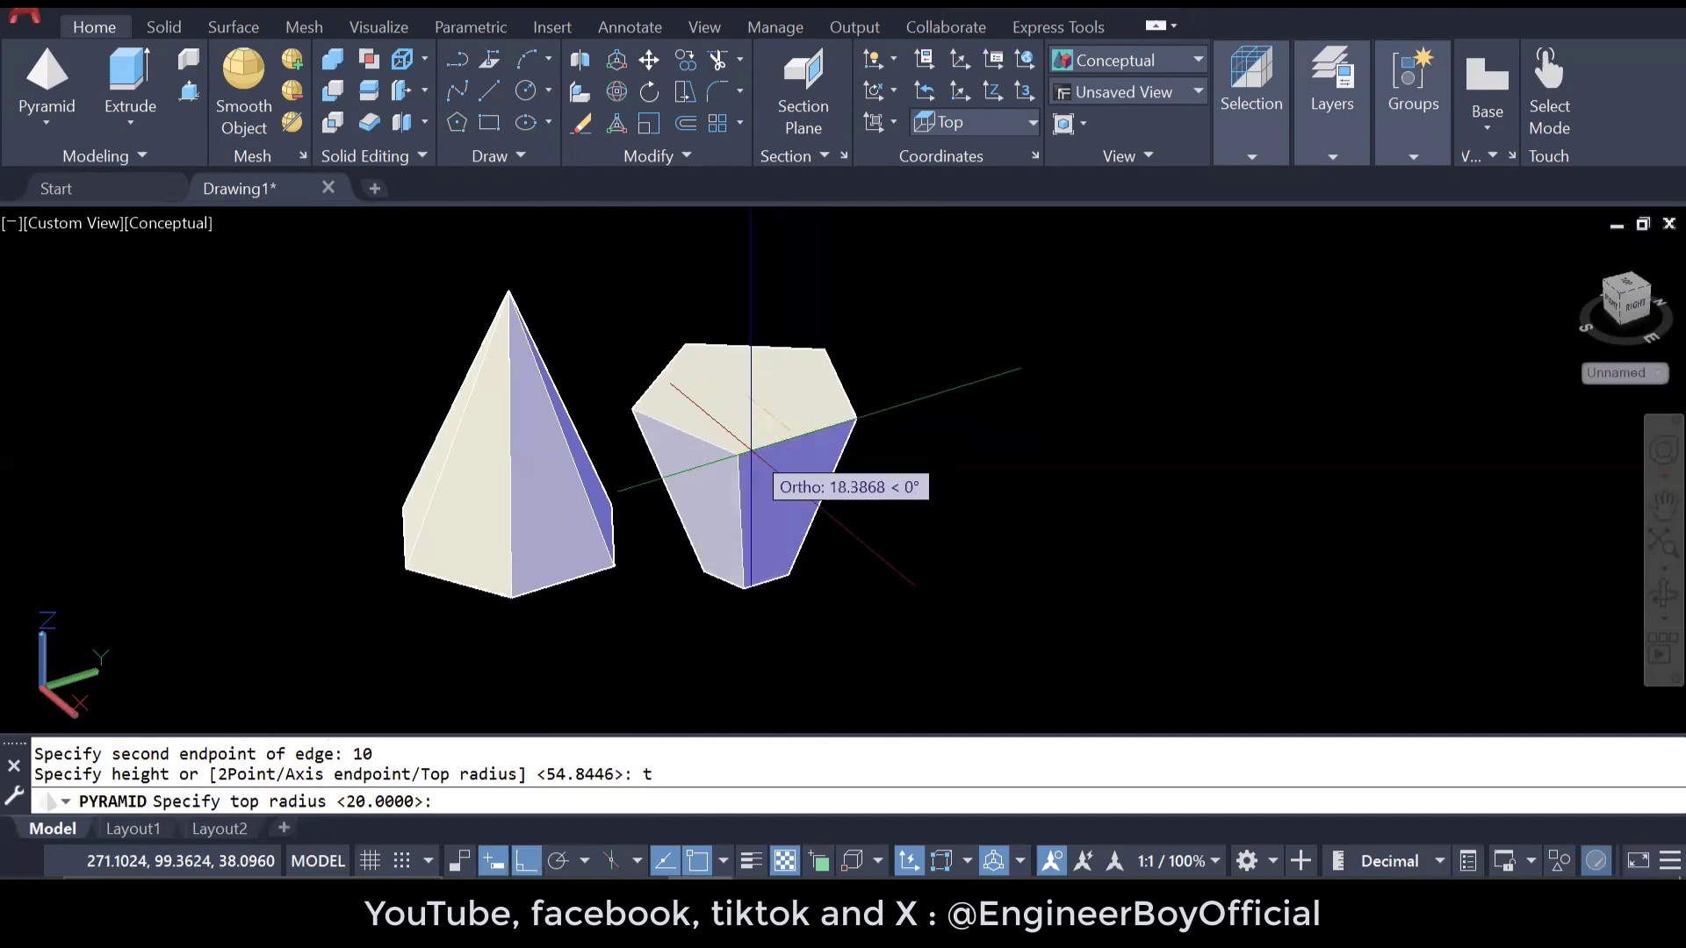
pyautogui.scroll(1, 734, 405)
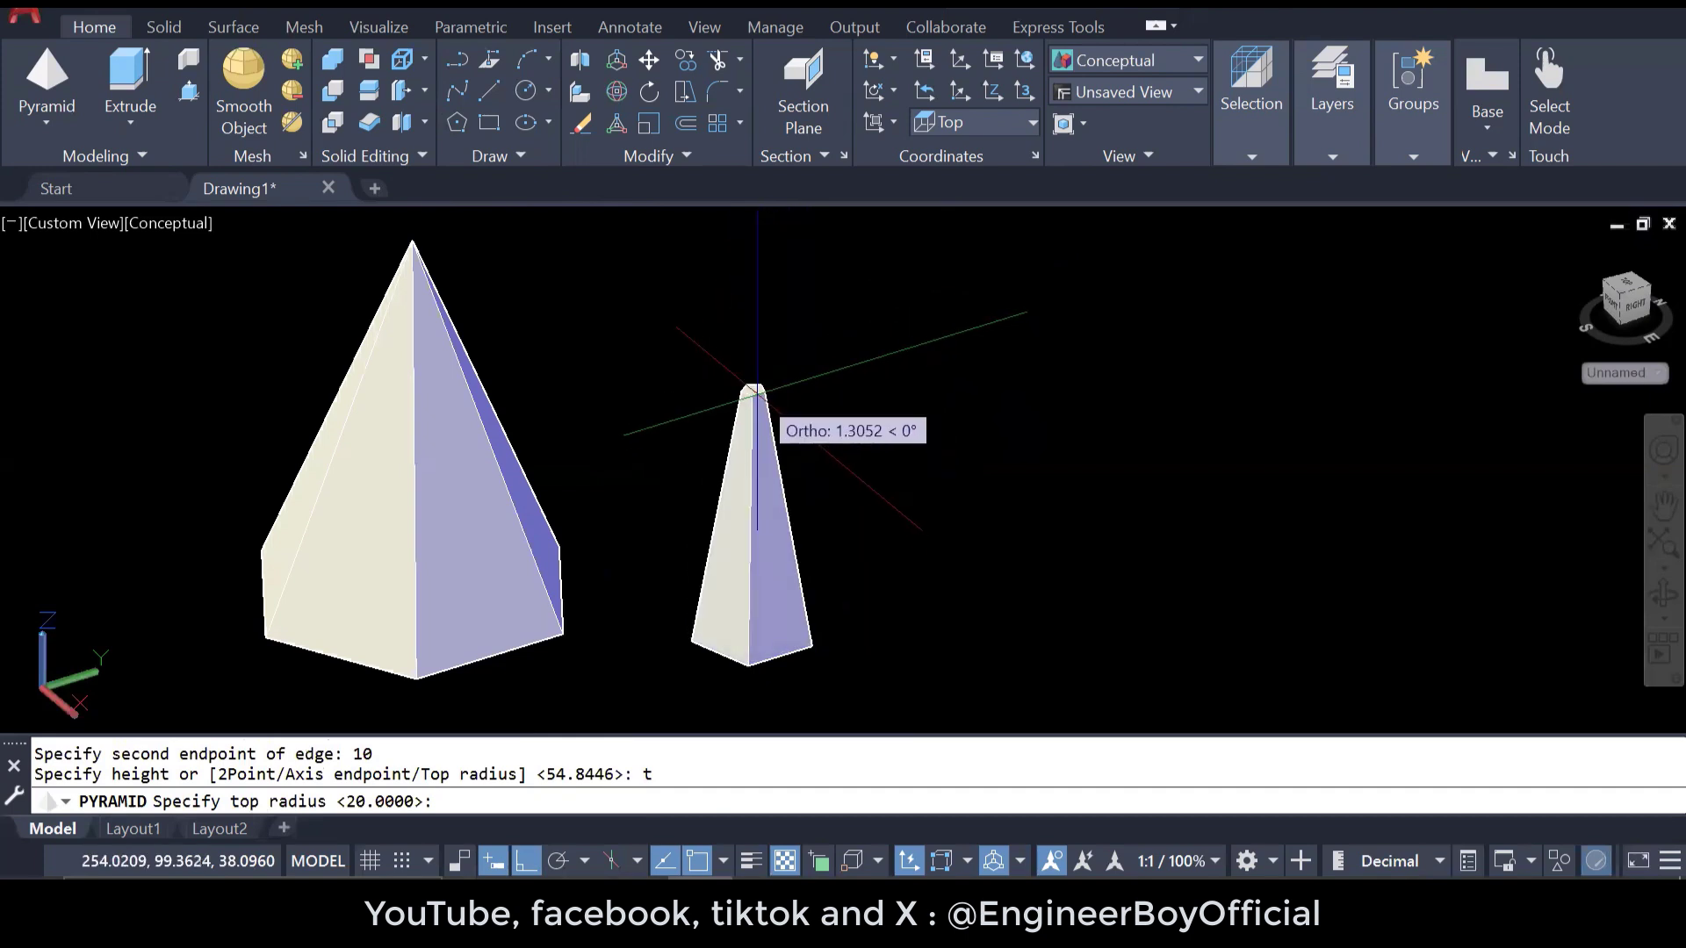
pyautogui.write('2')
pyautogui.press('Return')
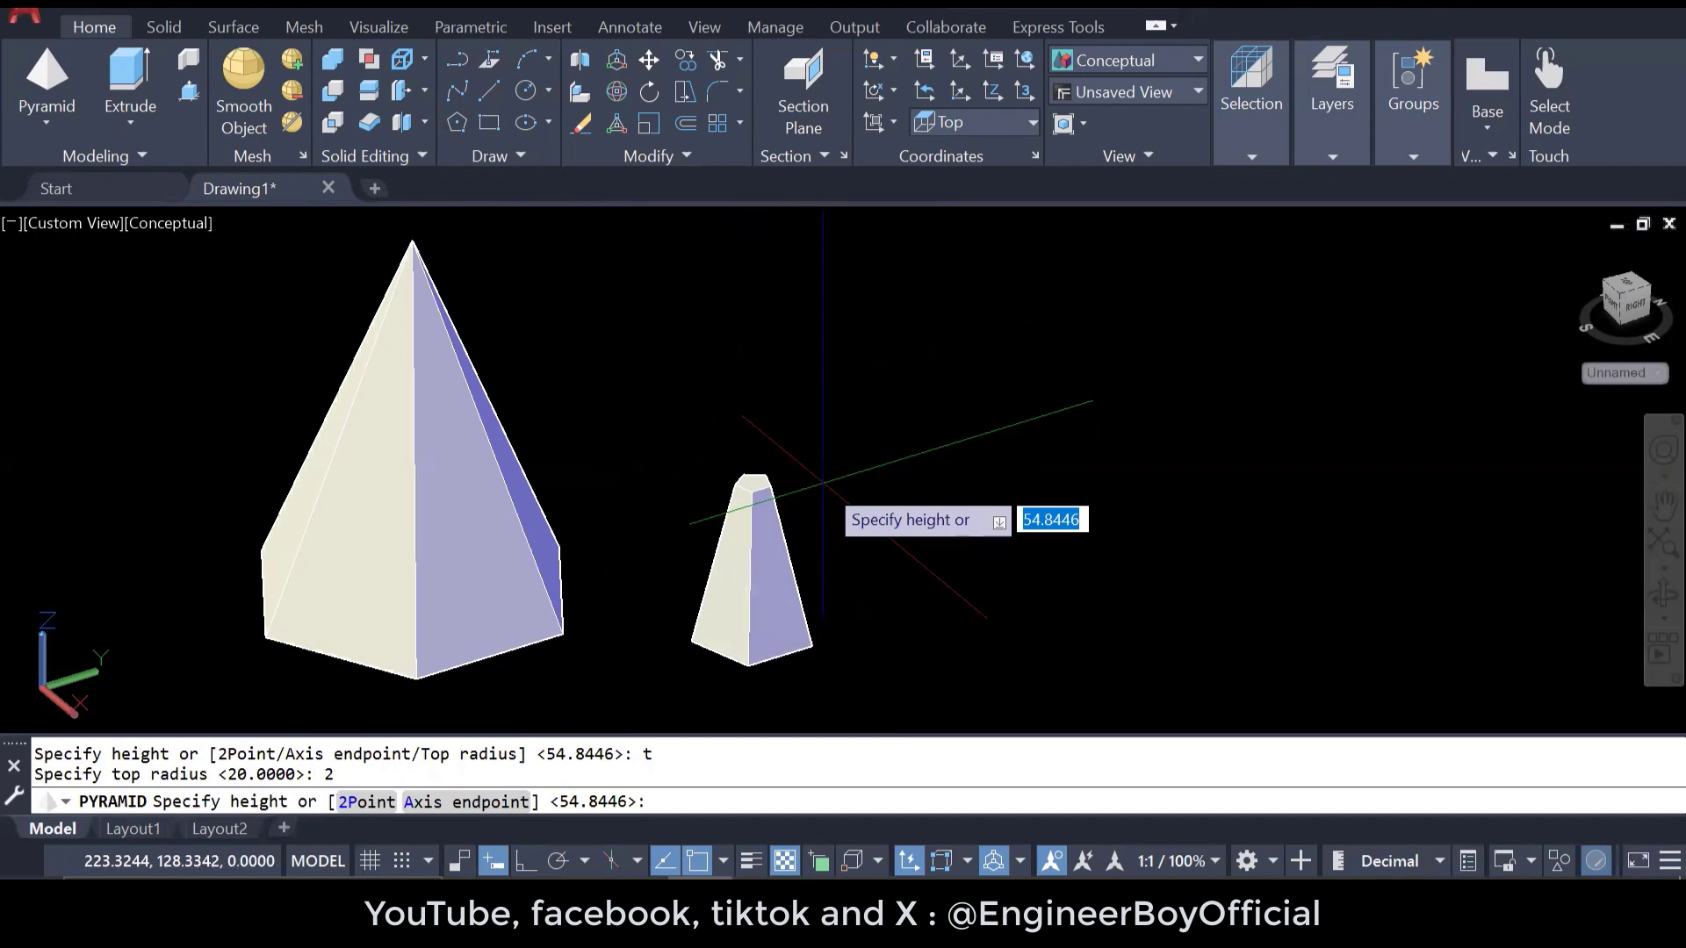
pyautogui.write('30')
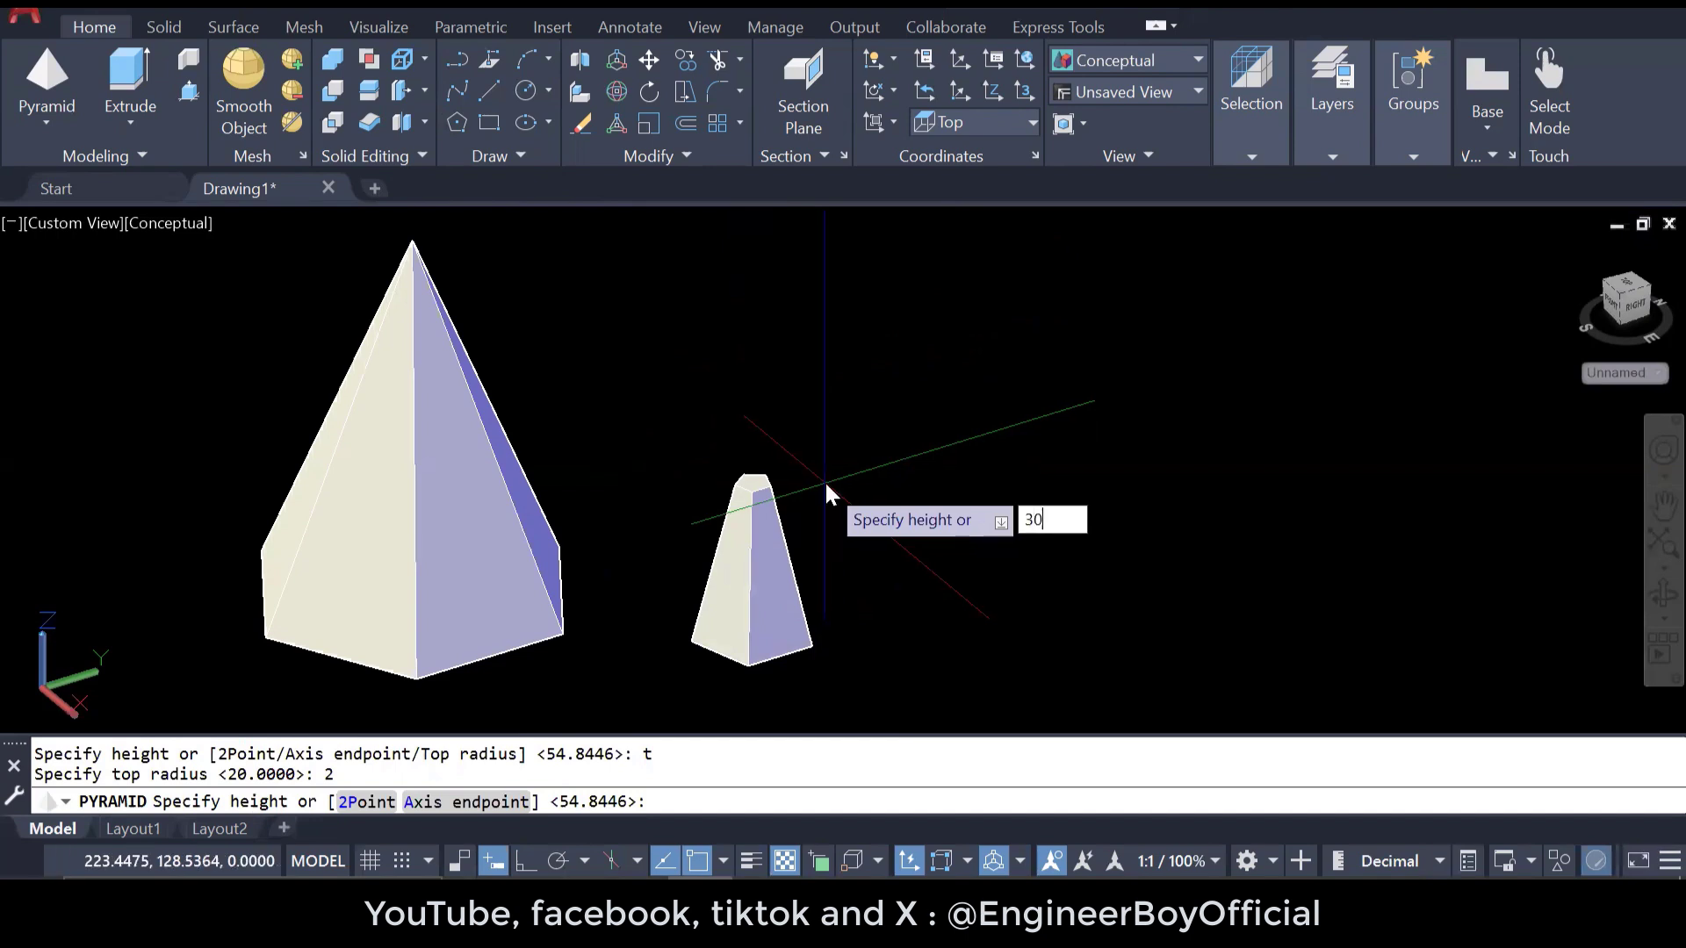
pyautogui.press('Return')
pyautogui.scroll(3, 761, 618)
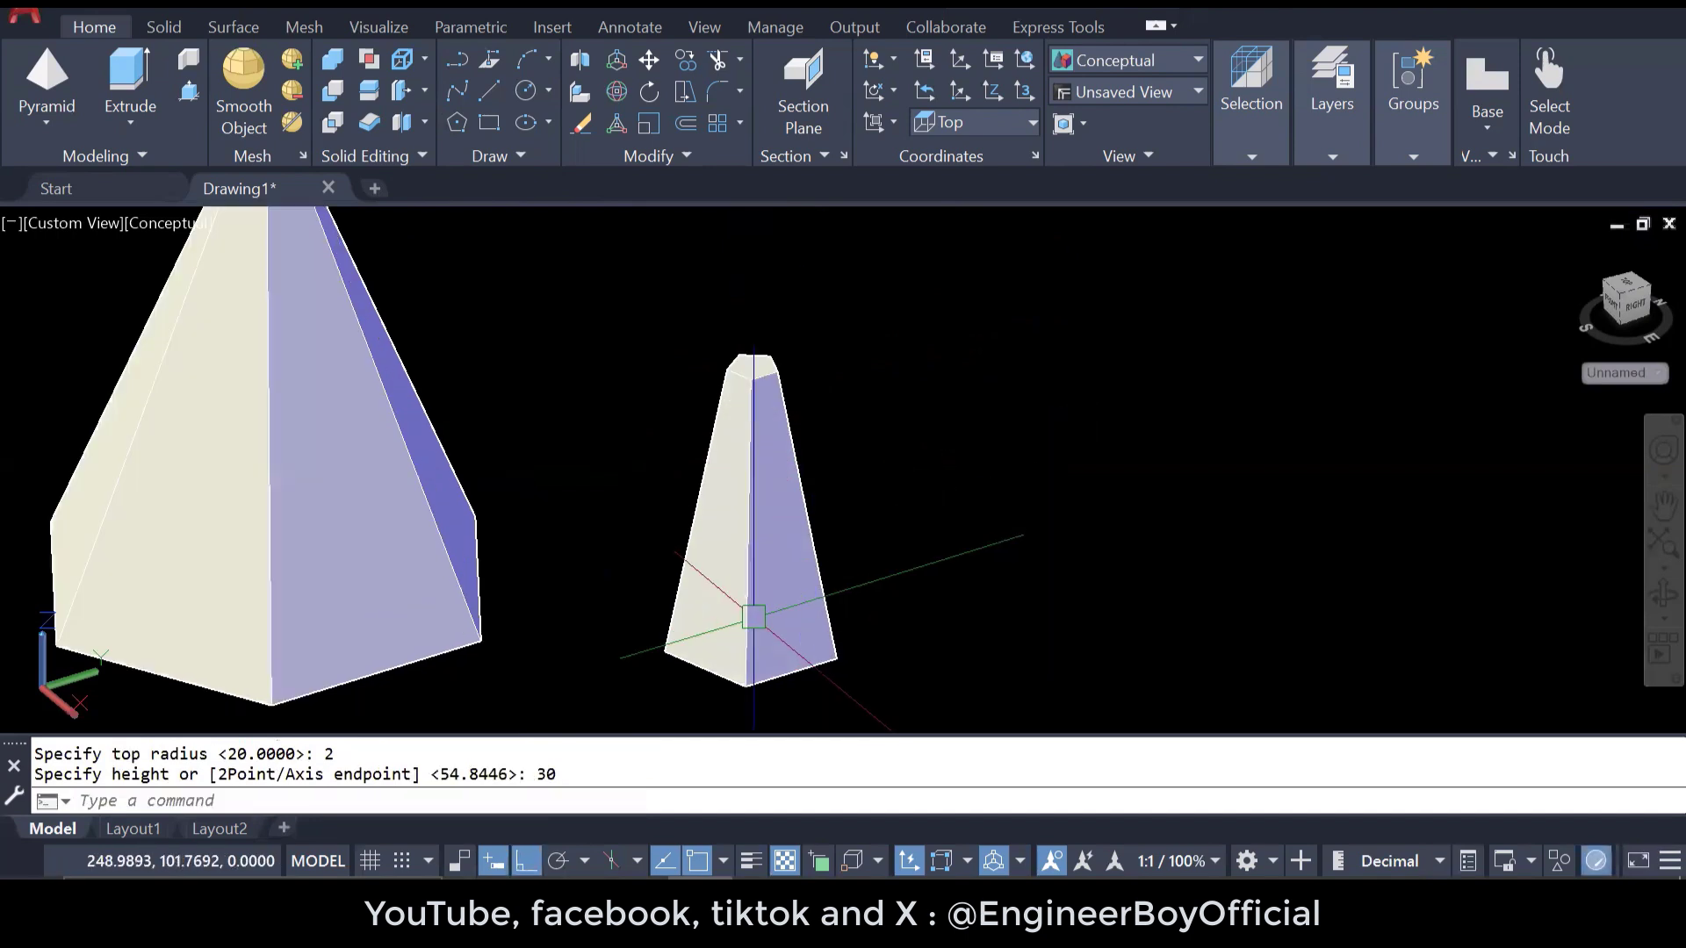
# - Inspect the truncated pentagonal pyramid from a slightly different angle with 3D Orbit
pyautogui.press('Escape')
pyautogui.press('Escape')
pyautogui.write('3d')
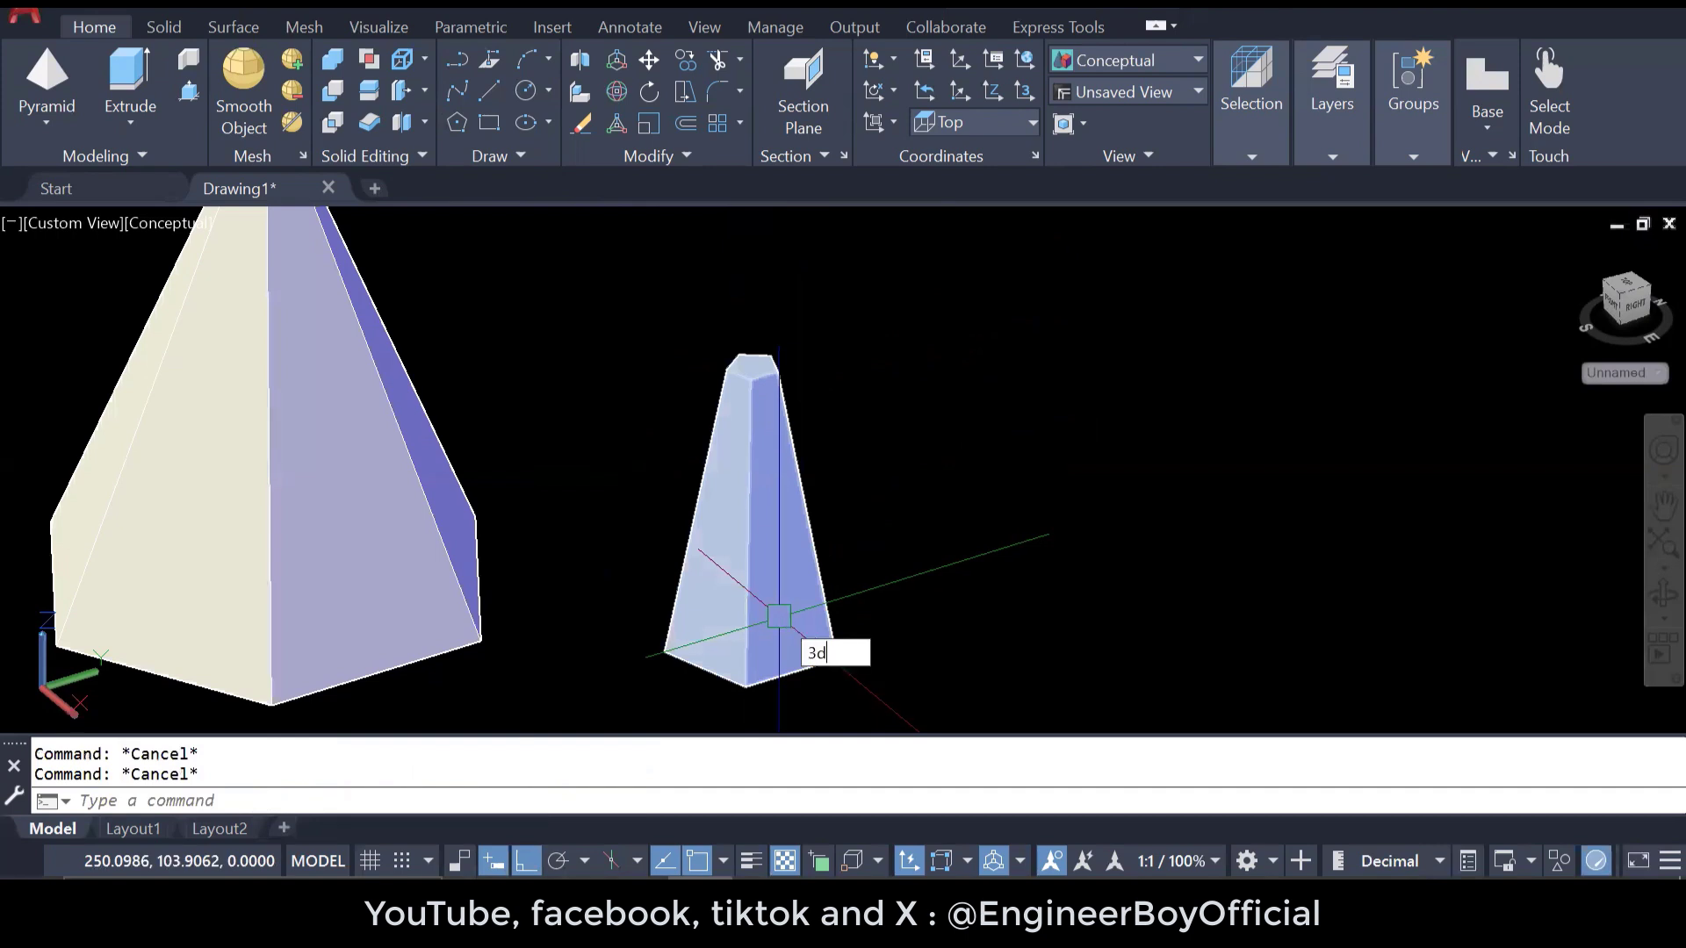
pyautogui.write('o')
pyautogui.press('Return')
pyautogui.moveTo(789, 460); pyautogui.dragTo(766, 475)
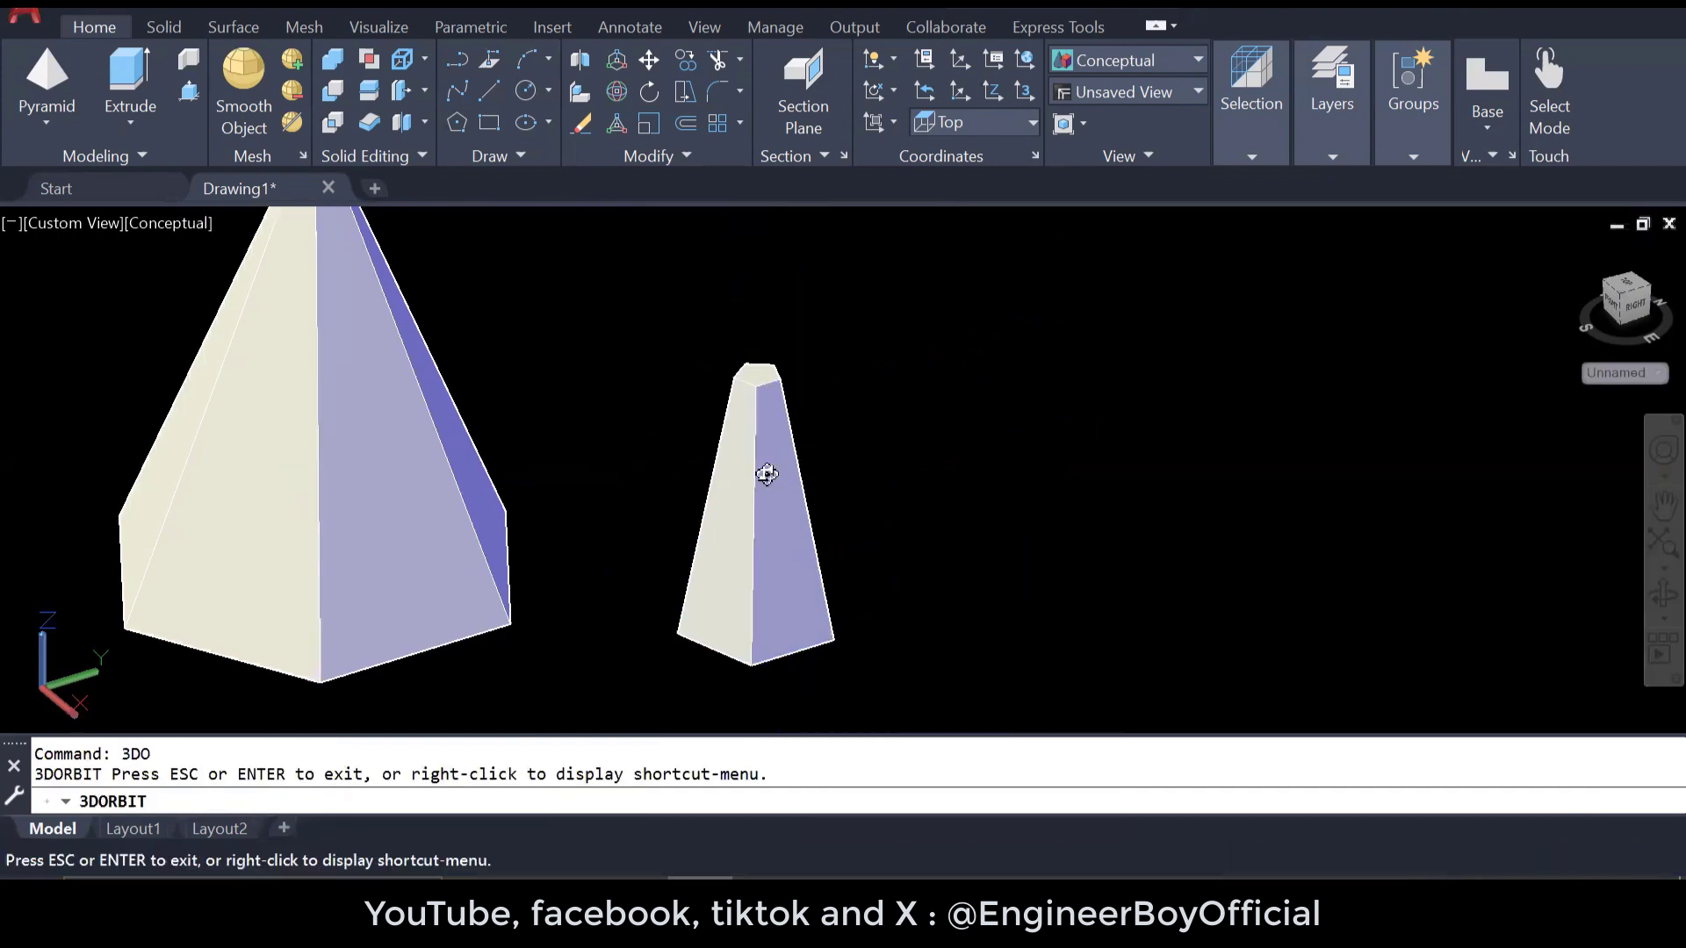
pyautogui.moveTo(696, 545); pyautogui.dragTo(780, 459)
pyautogui.press('Escape')
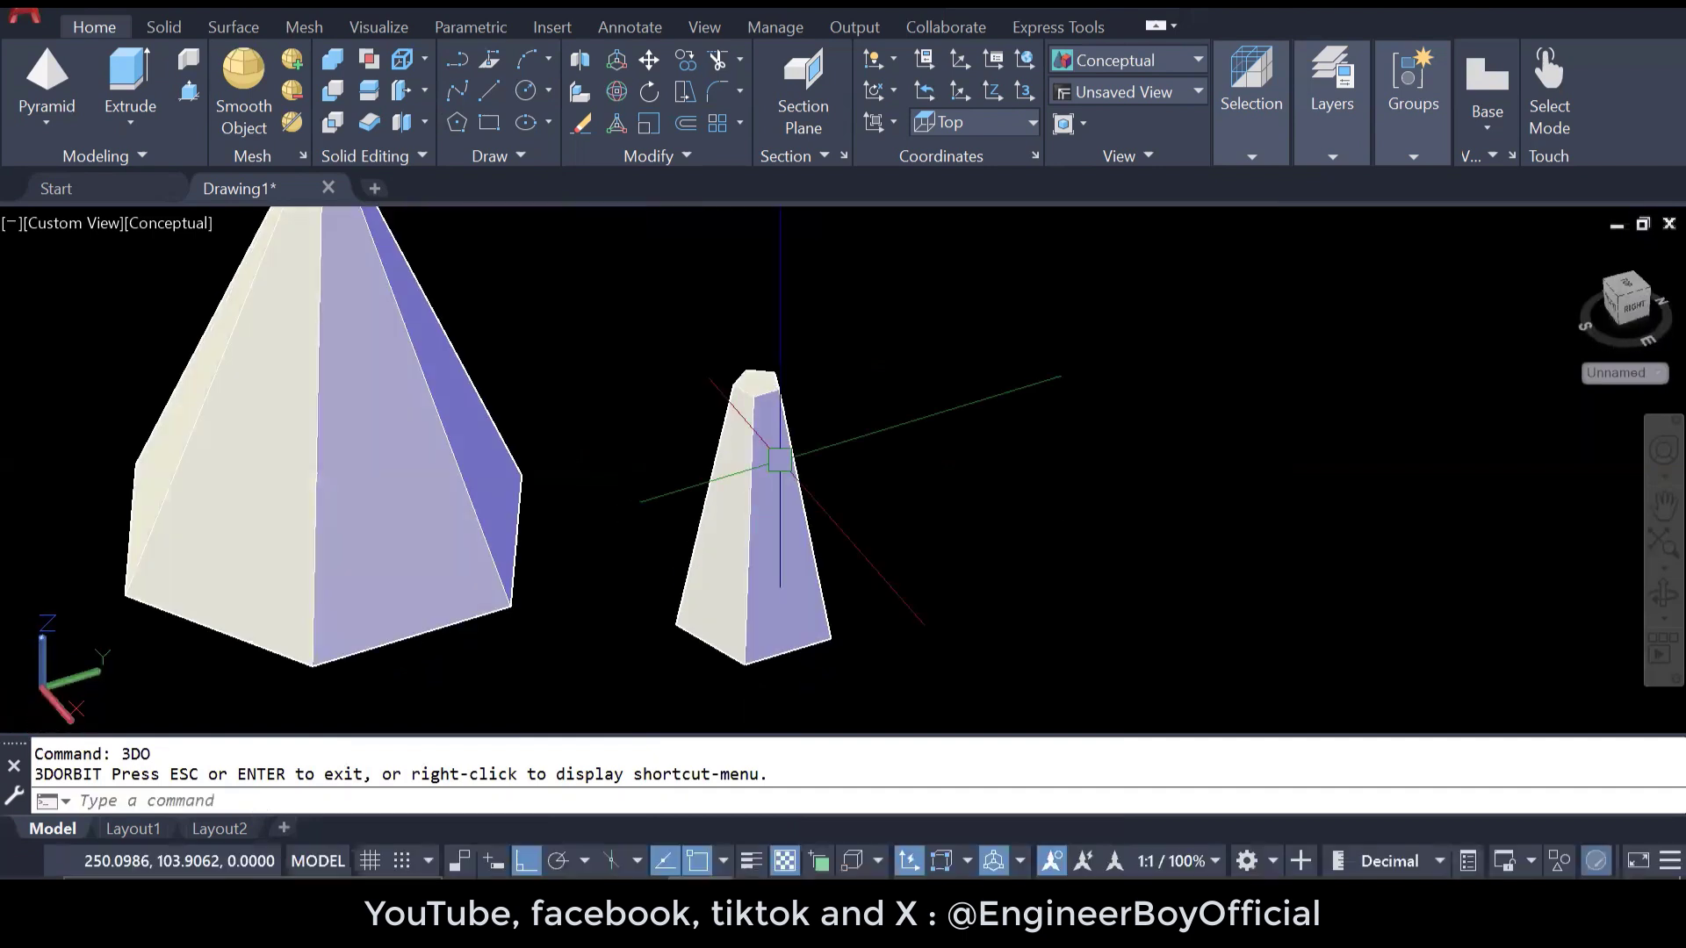
pyautogui.press('Escape')
pyautogui.press('Escape')
pyautogui.click(773, 467)
pyautogui.press('Escape')
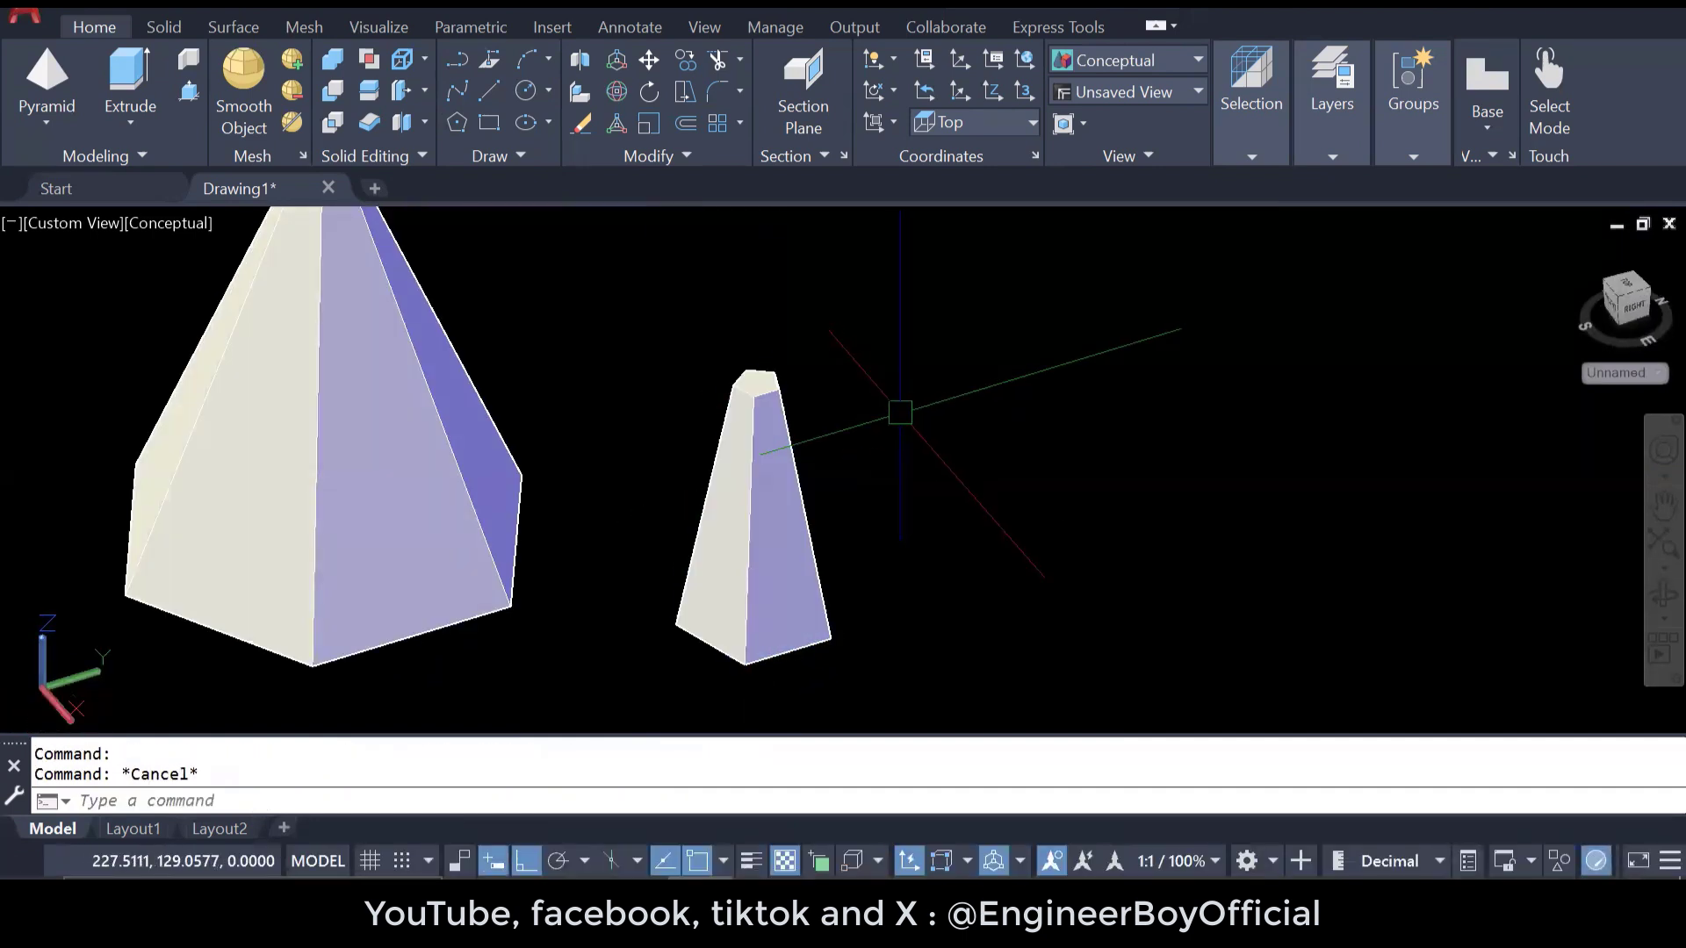
pyautogui.press('Escape')
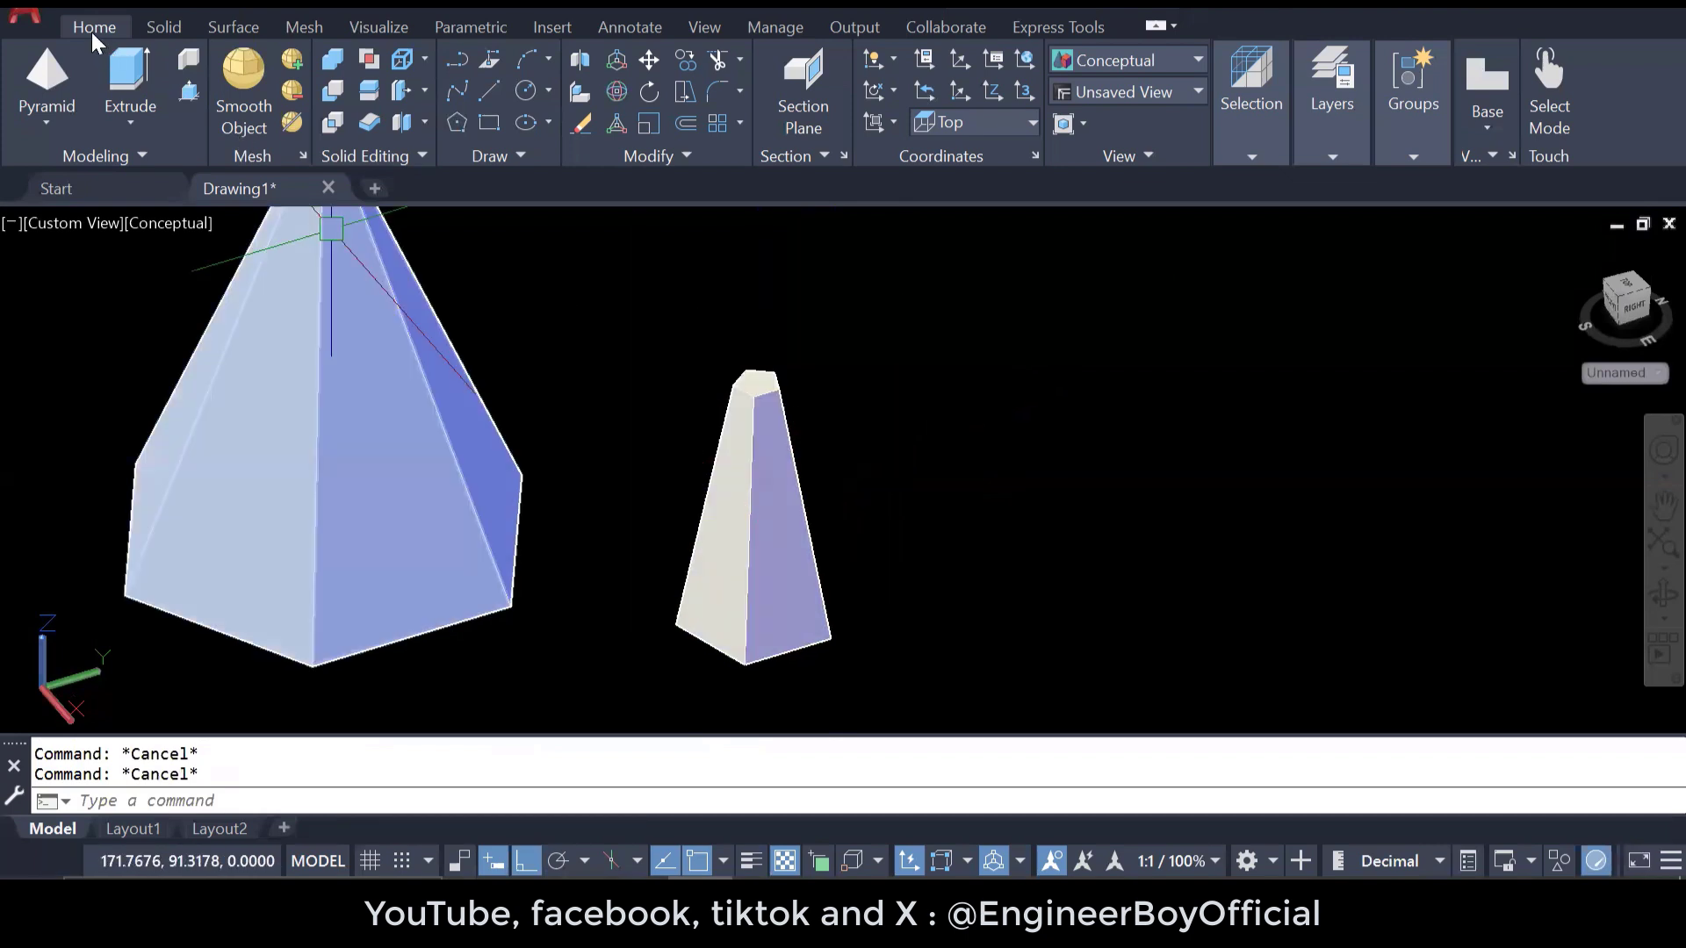
# - Examine the truncated pyramid's volume, centroid and moments of inertia with MASSPROP, without writing the analysis to a file
pyautogui.write('MASSPROP')
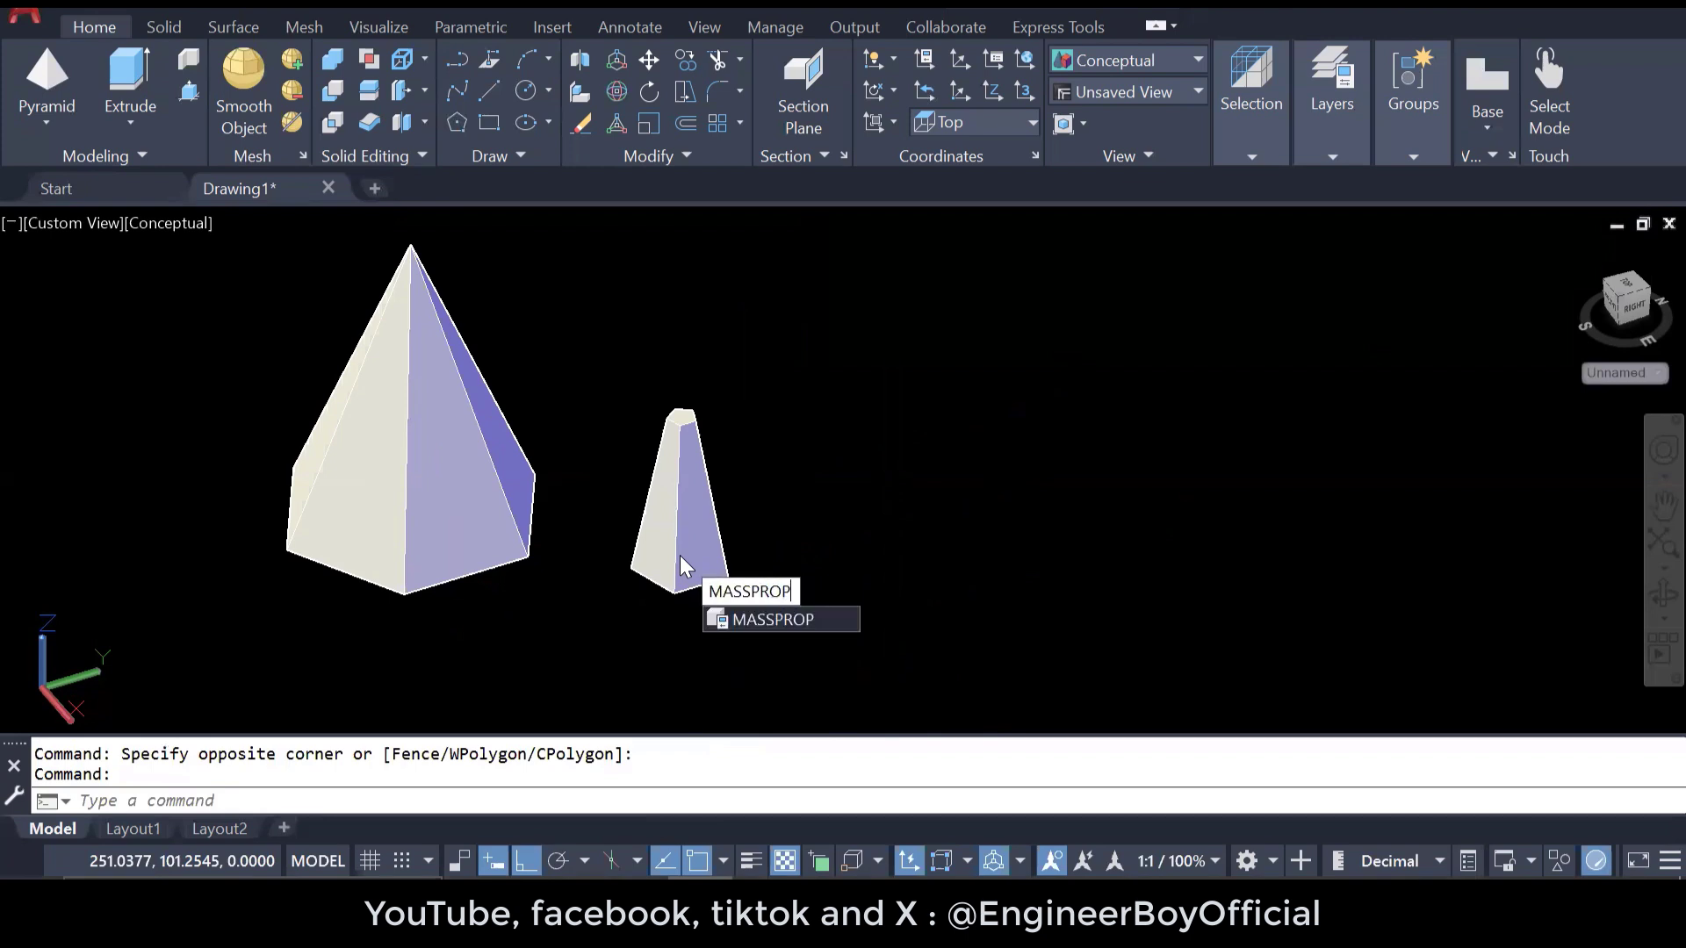
pyautogui.press('Return')
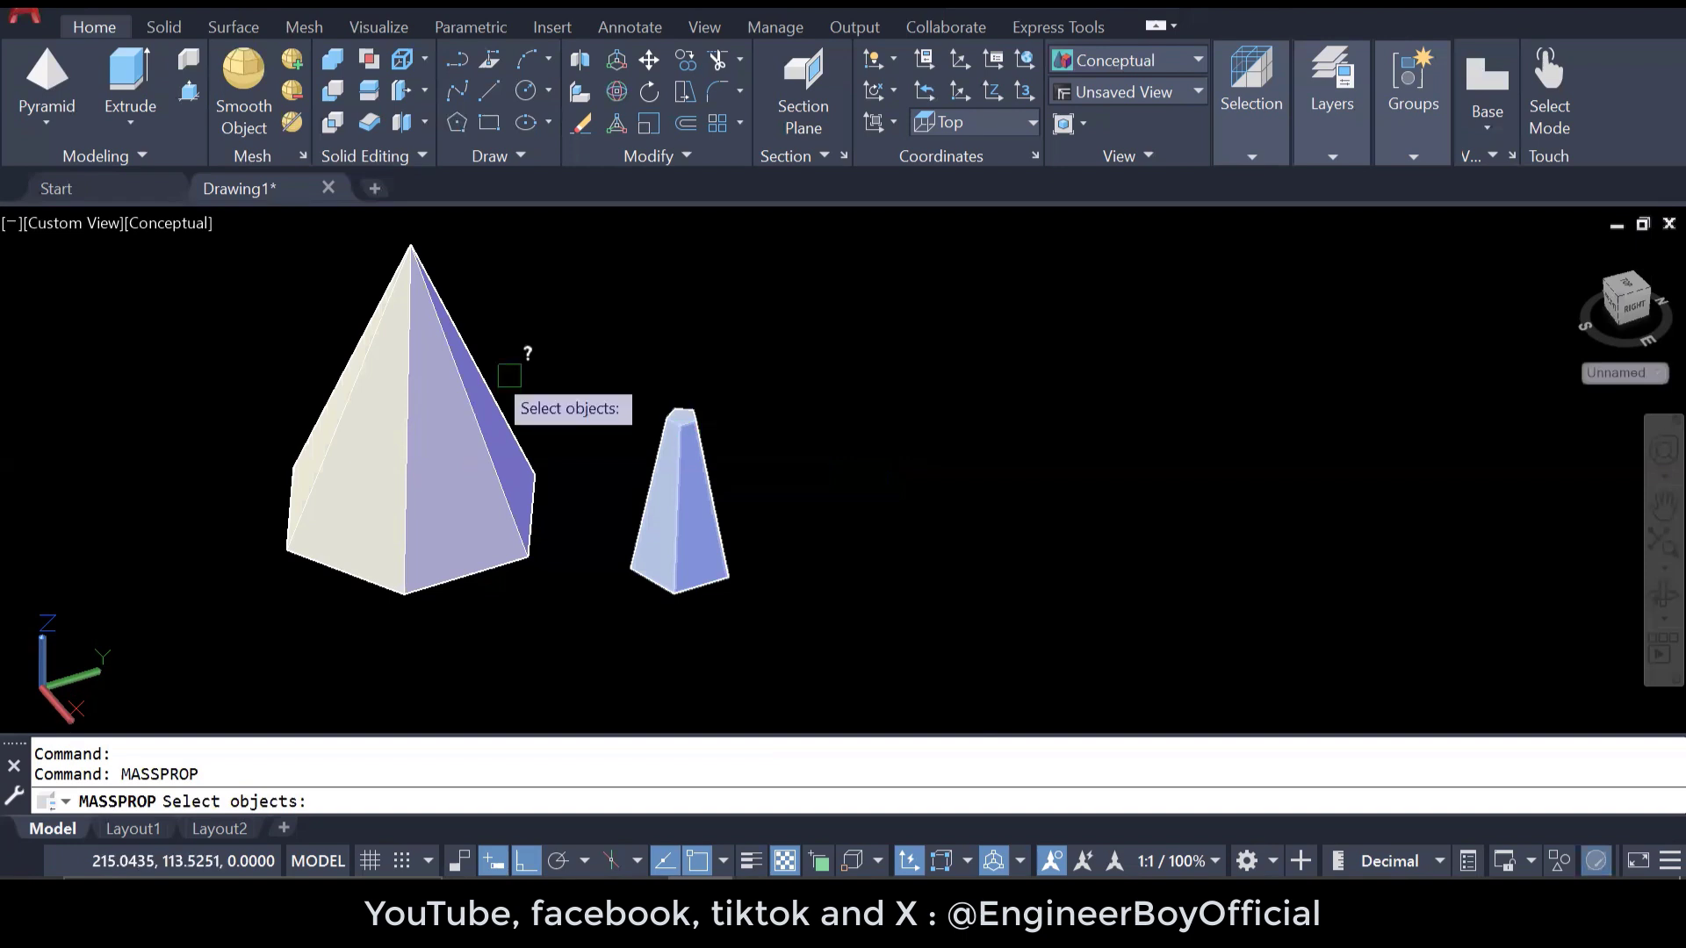
pyautogui.click(680, 431)
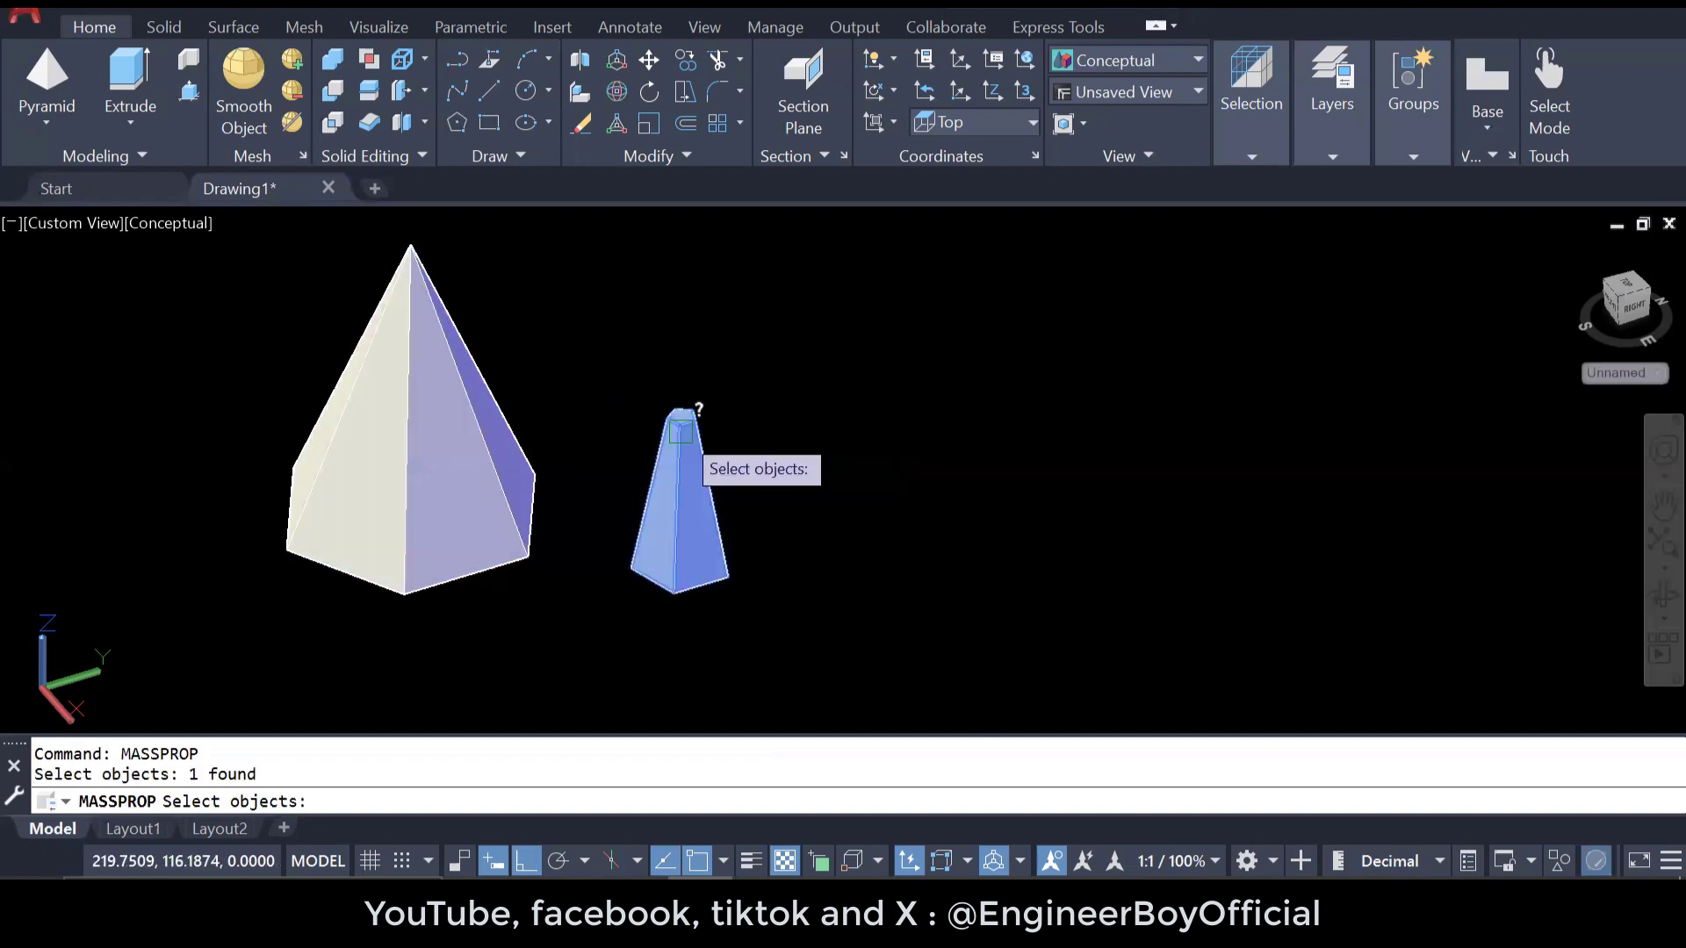
pyautogui.press('Return')
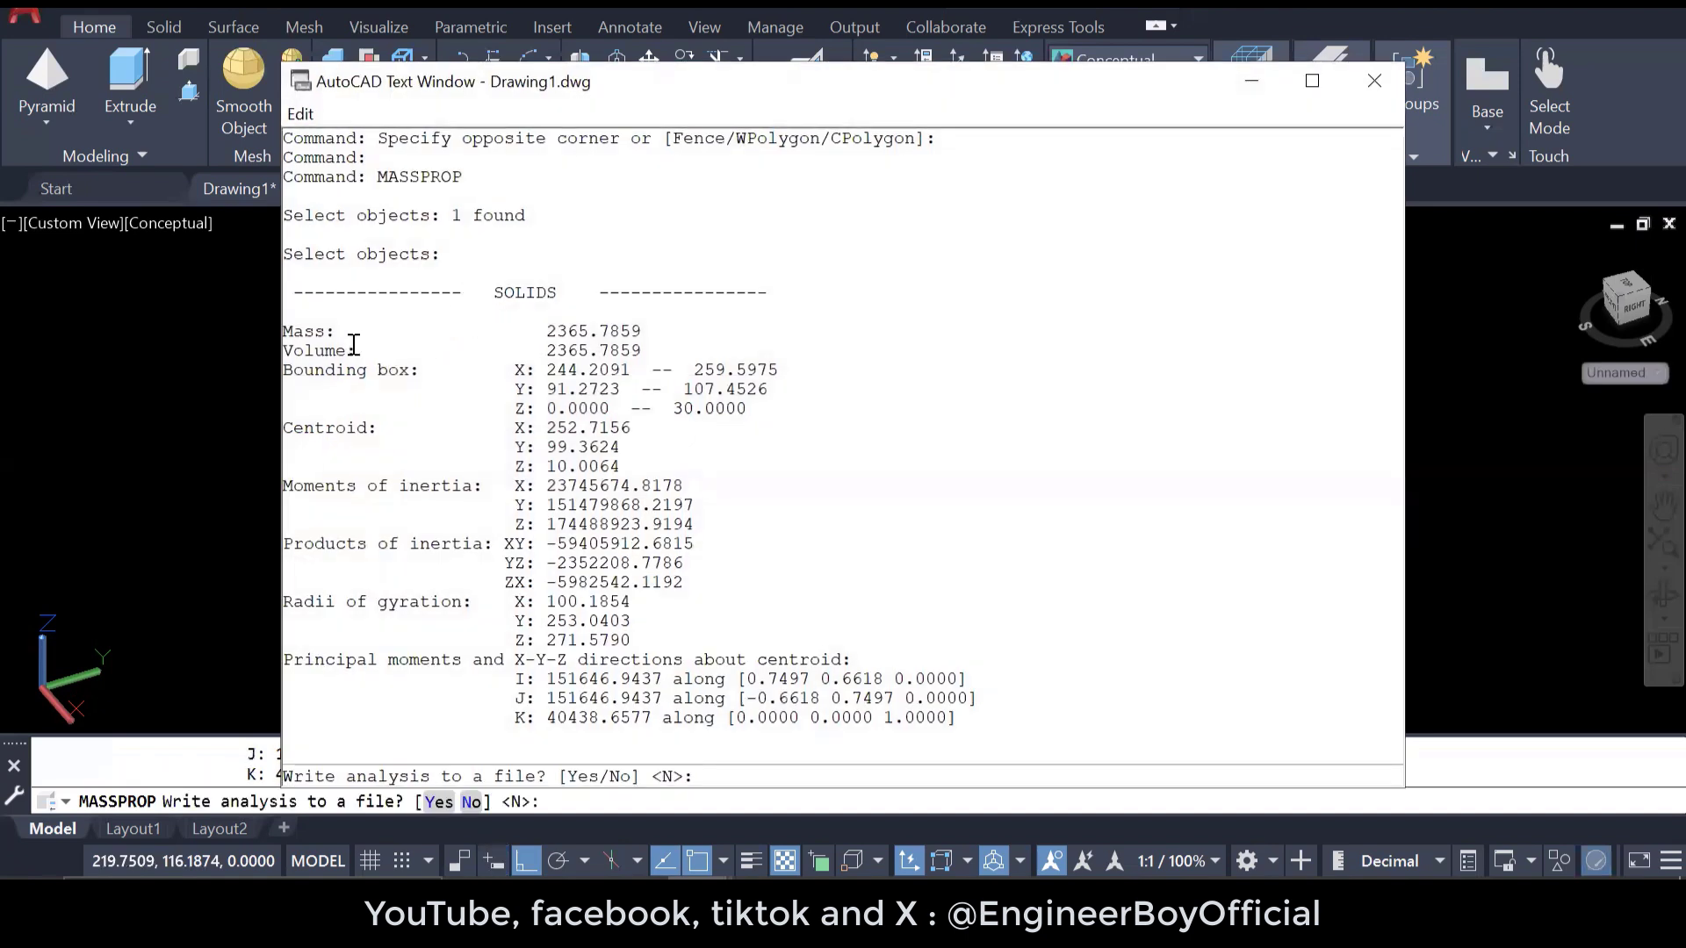
pyautogui.moveTo(666, 353); pyautogui.dragTo(284, 352)
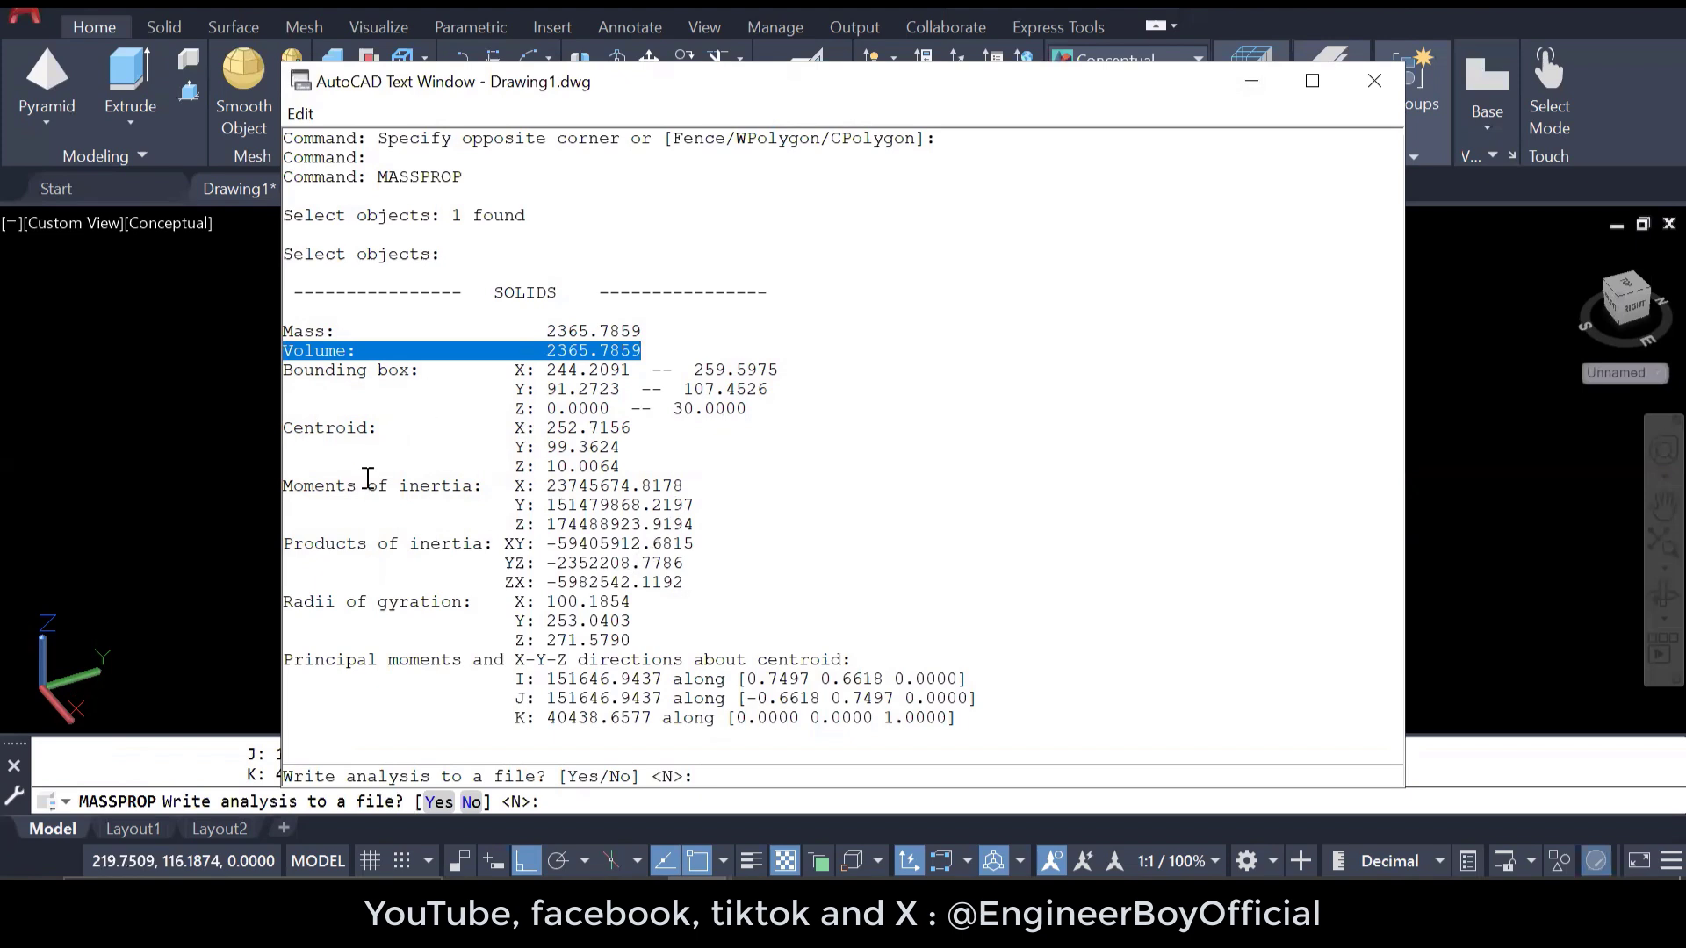
pyautogui.moveTo(332, 427); pyautogui.dragTo(665, 472)
pyautogui.moveTo(419, 488); pyautogui.dragTo(407, 582)
pyautogui.click(474, 561)
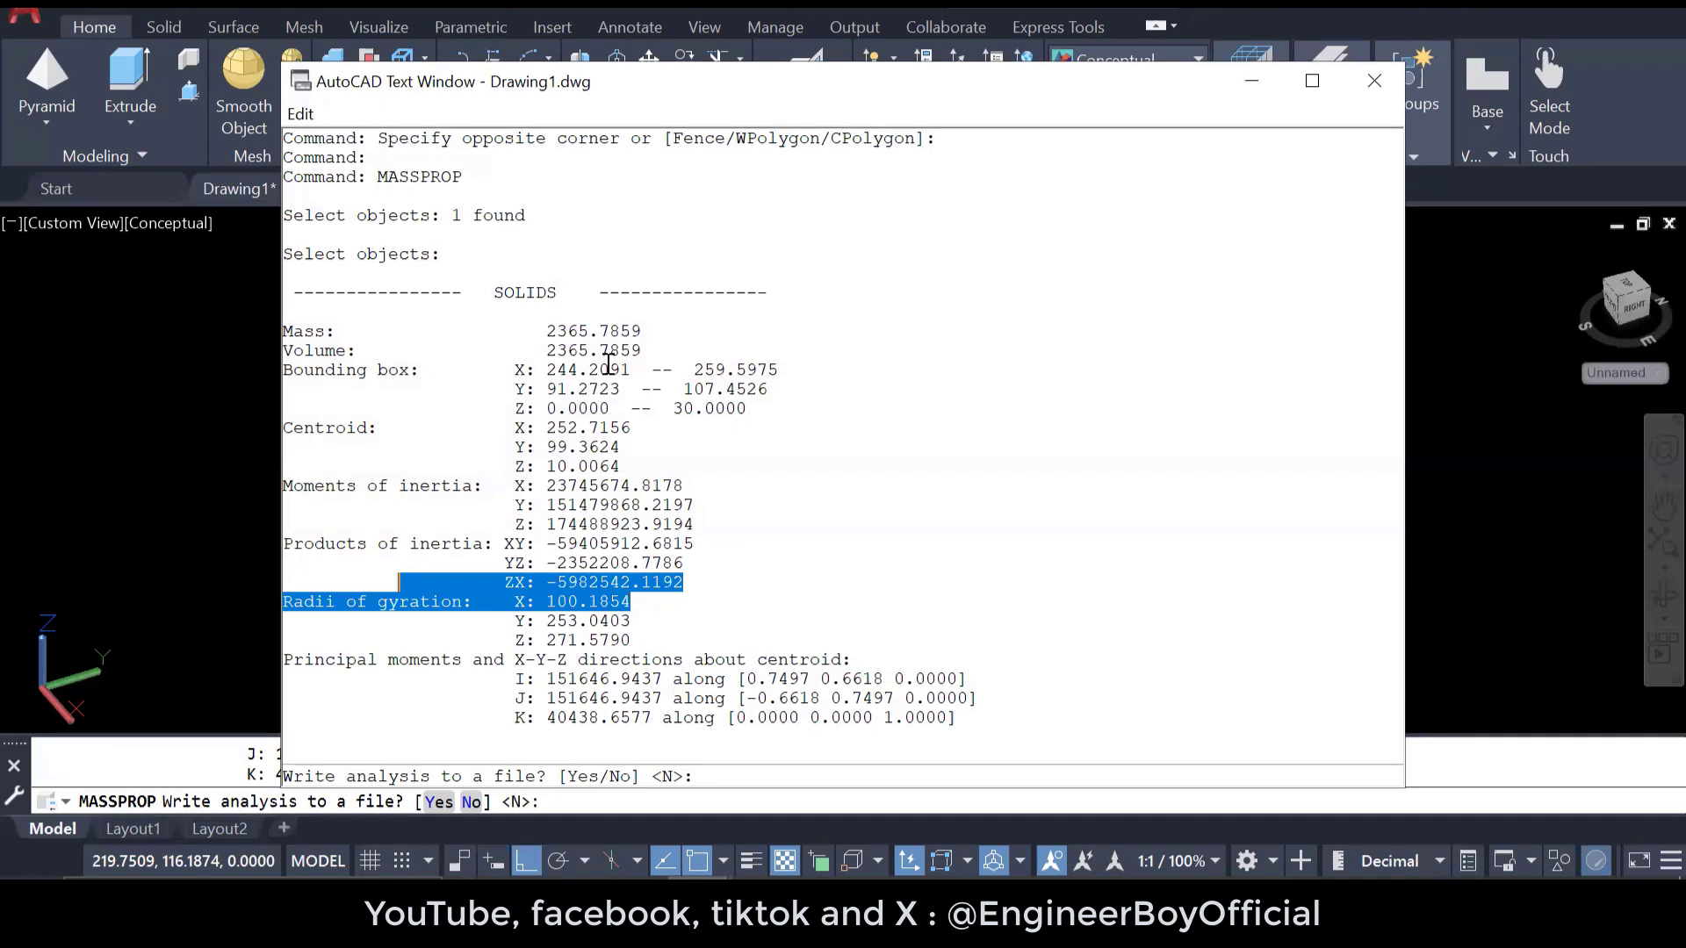
pyautogui.click(1370, 84)
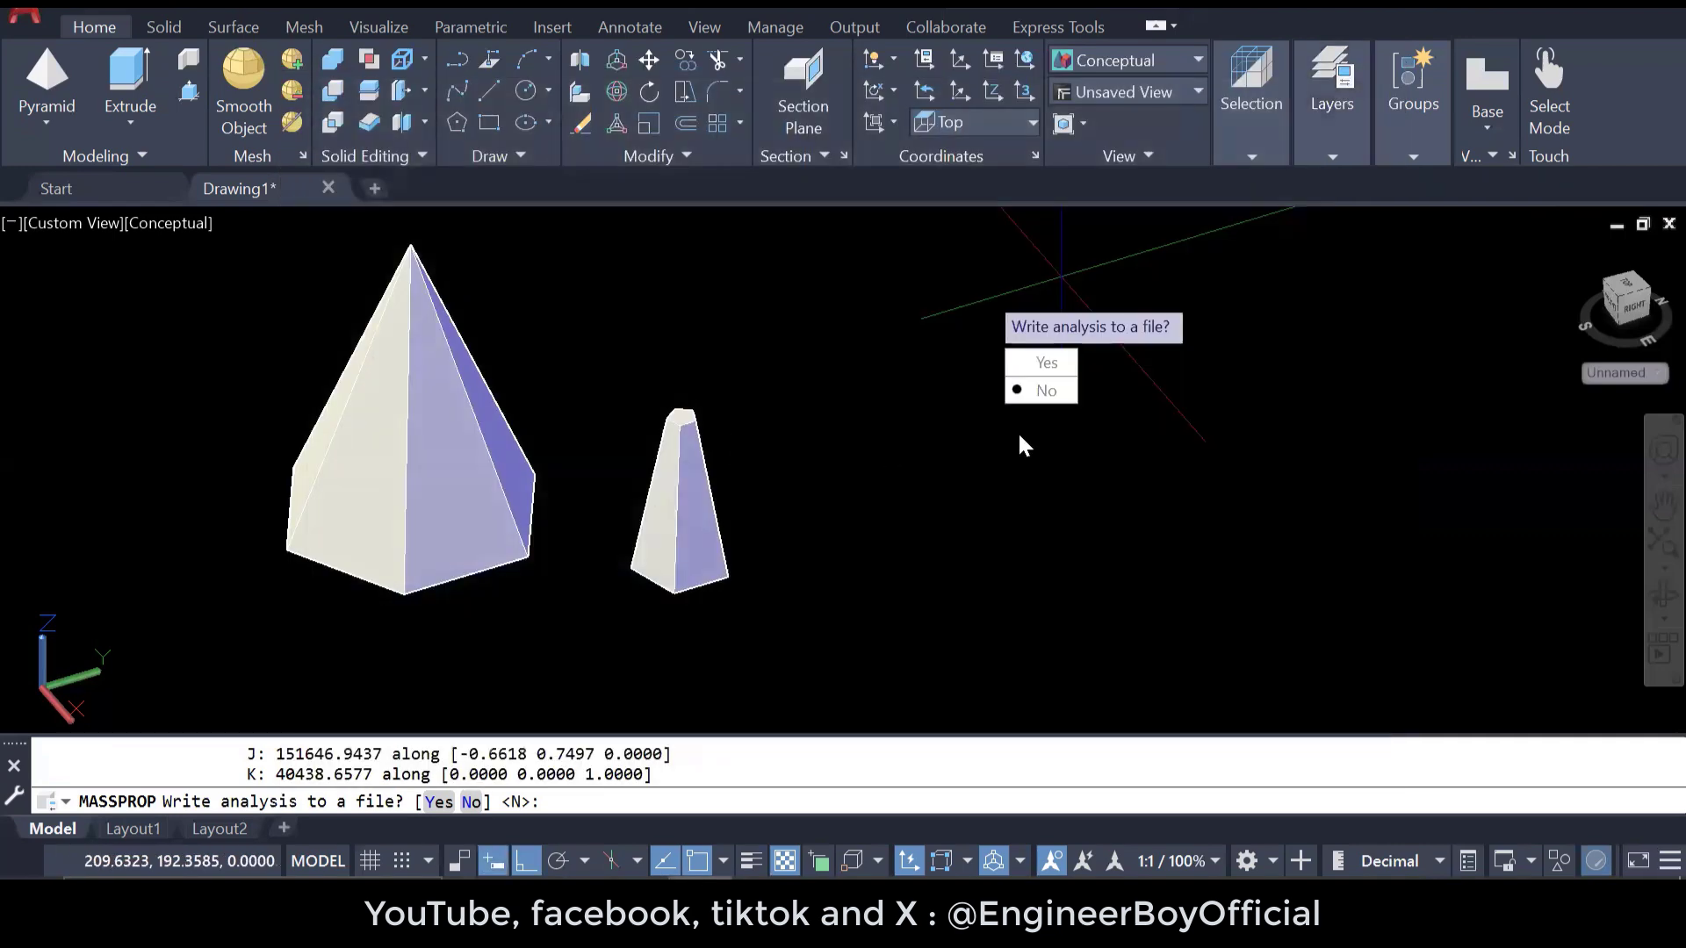
pyautogui.press('Escape')
pyautogui.press('Escape')
# - Erase both the hexagonal pyramid and the truncated pentagonal pyramid
pyautogui.scroll(-3, 541, 533)
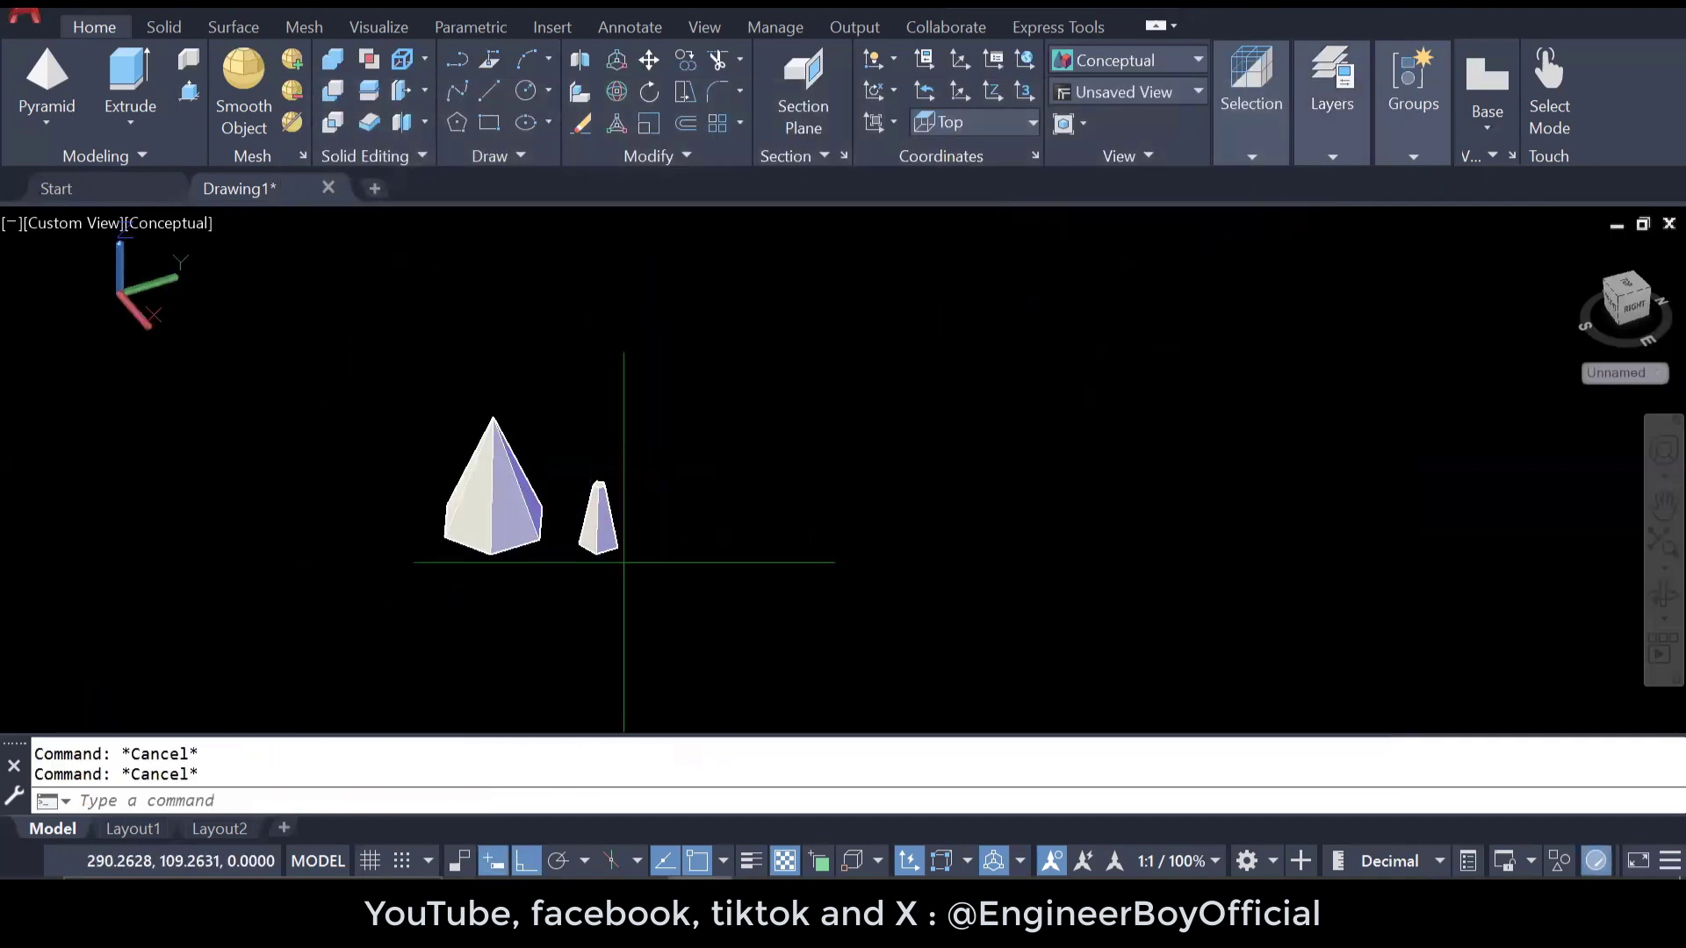
pyautogui.moveTo(621, 565); pyautogui.dragTo(413, 459)
pyautogui.write('e')
pyautogui.press('Return')
pyautogui.press('Escape')
pyautogui.press('Escape')
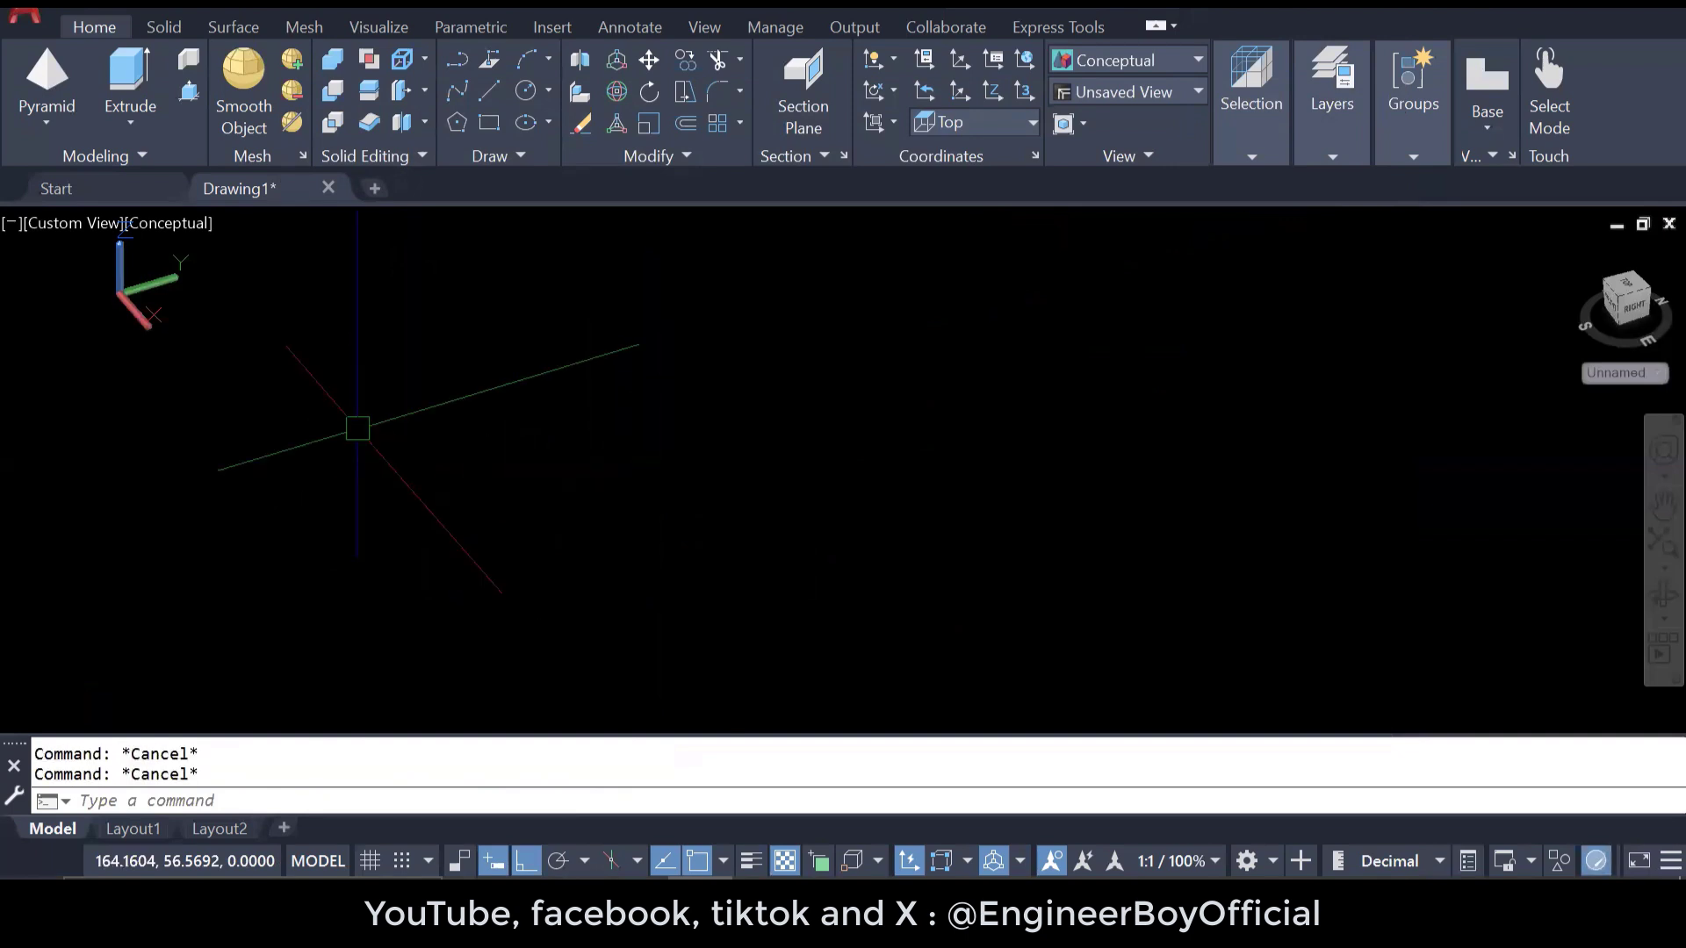
# - Create a solid wedge with a freely picked height and a rectangular base about 168 units across its diagonal
pyautogui.click(46, 124)
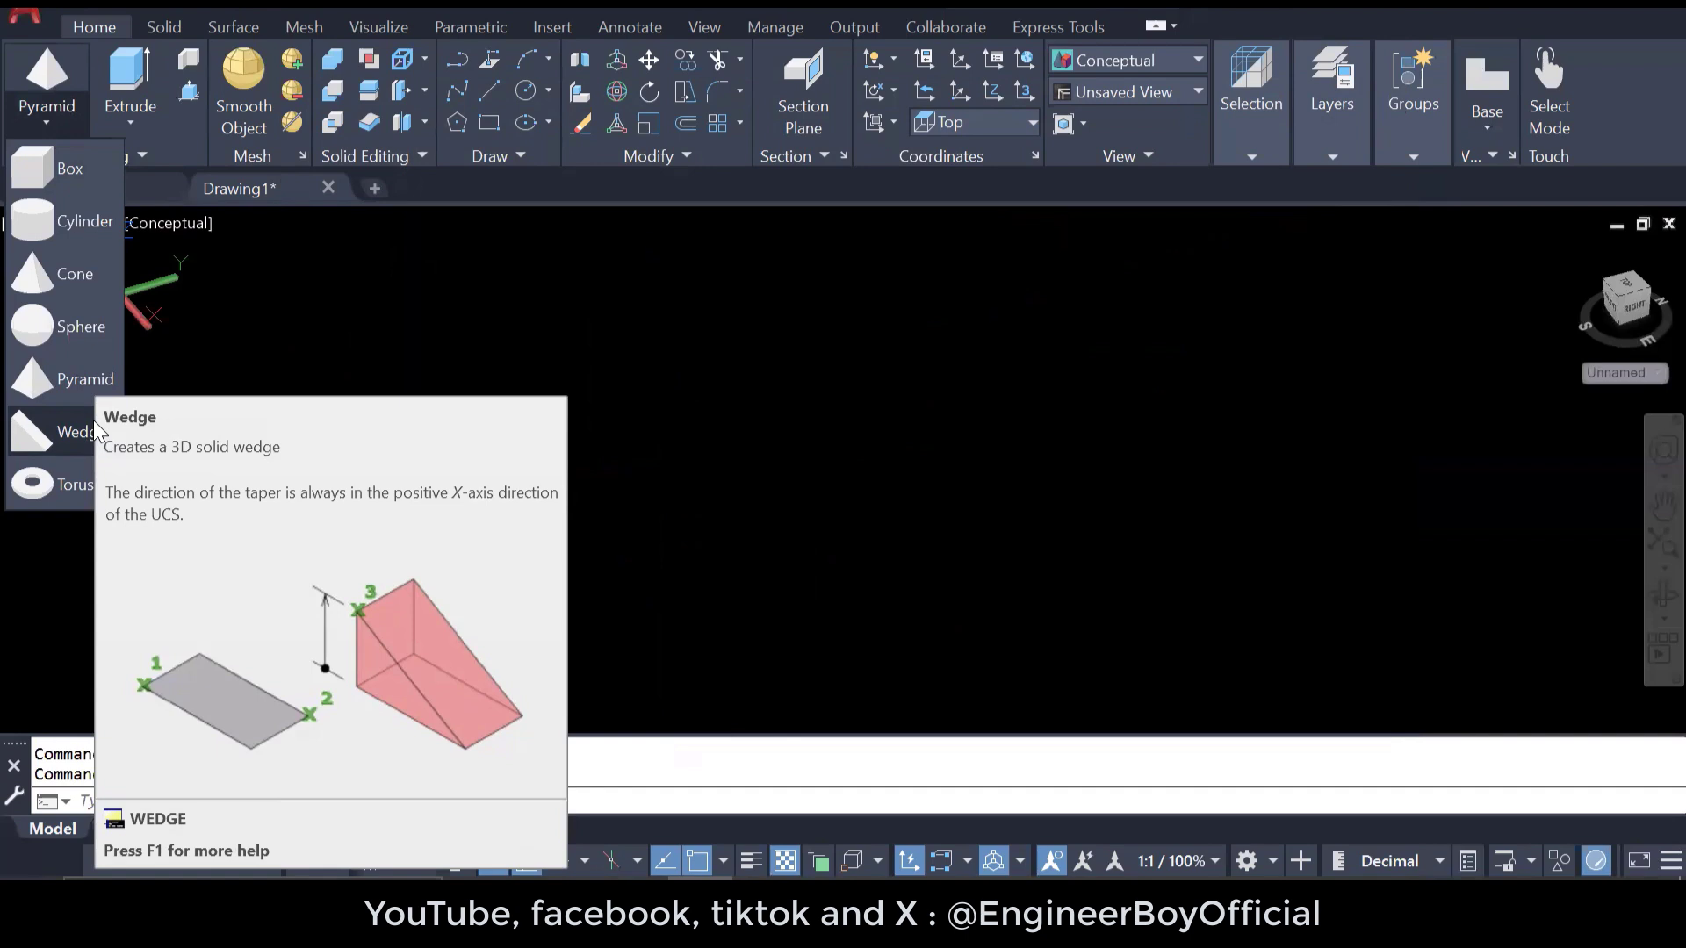
pyautogui.click(74, 432)
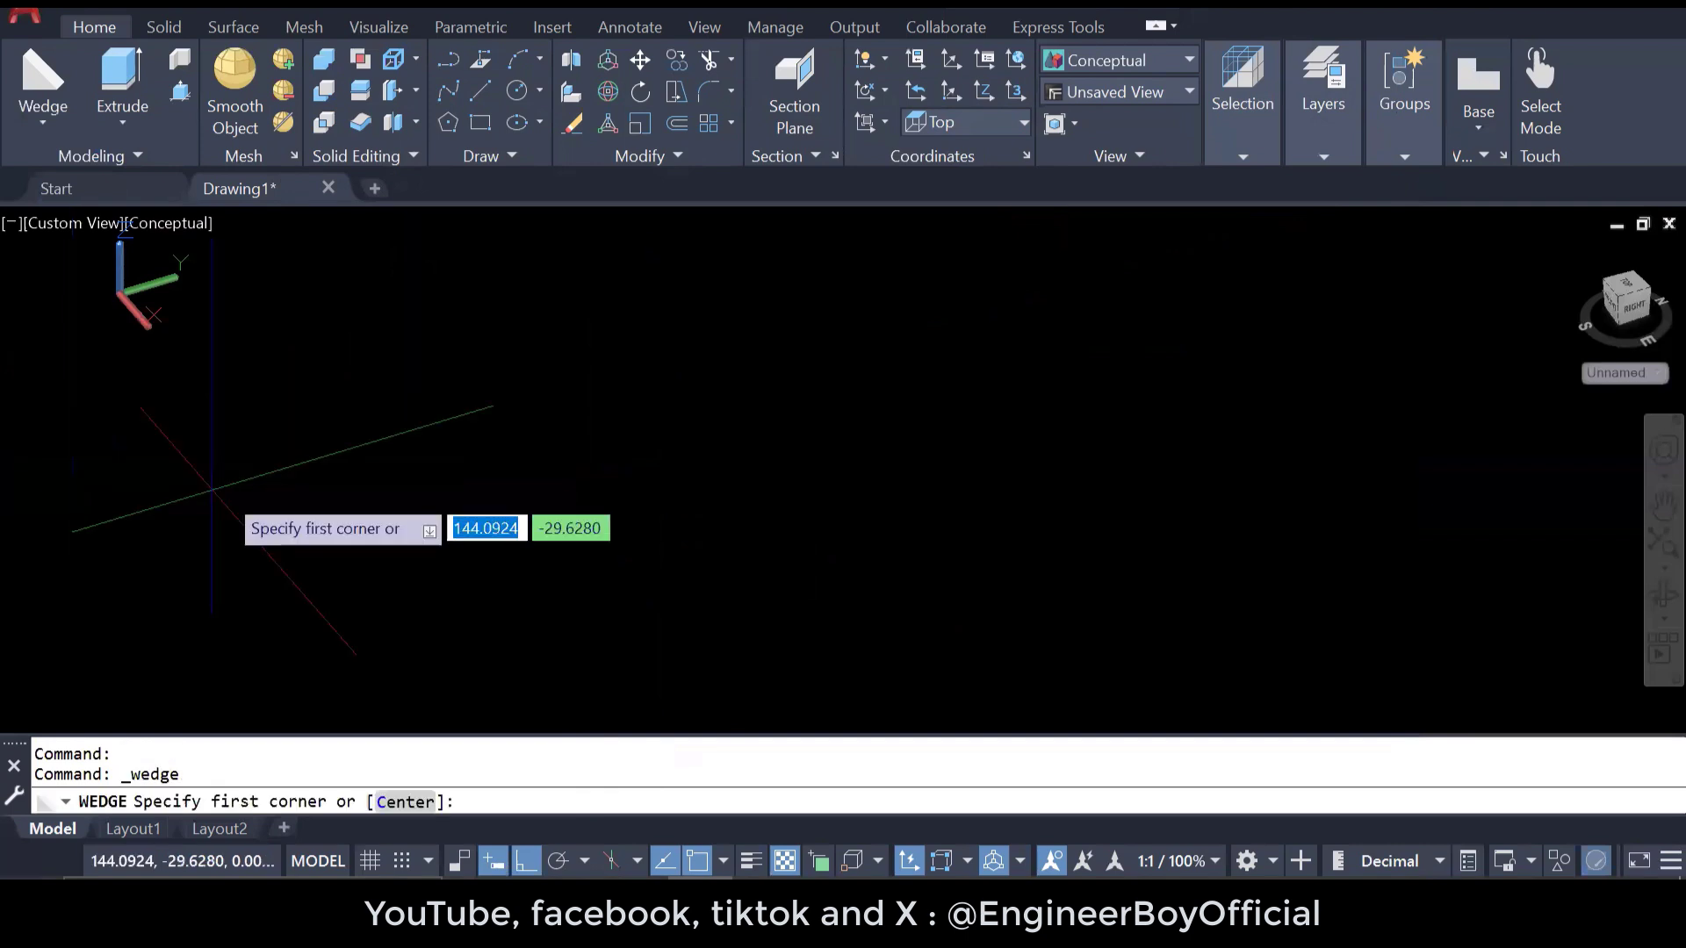
pyautogui.click(408, 479)
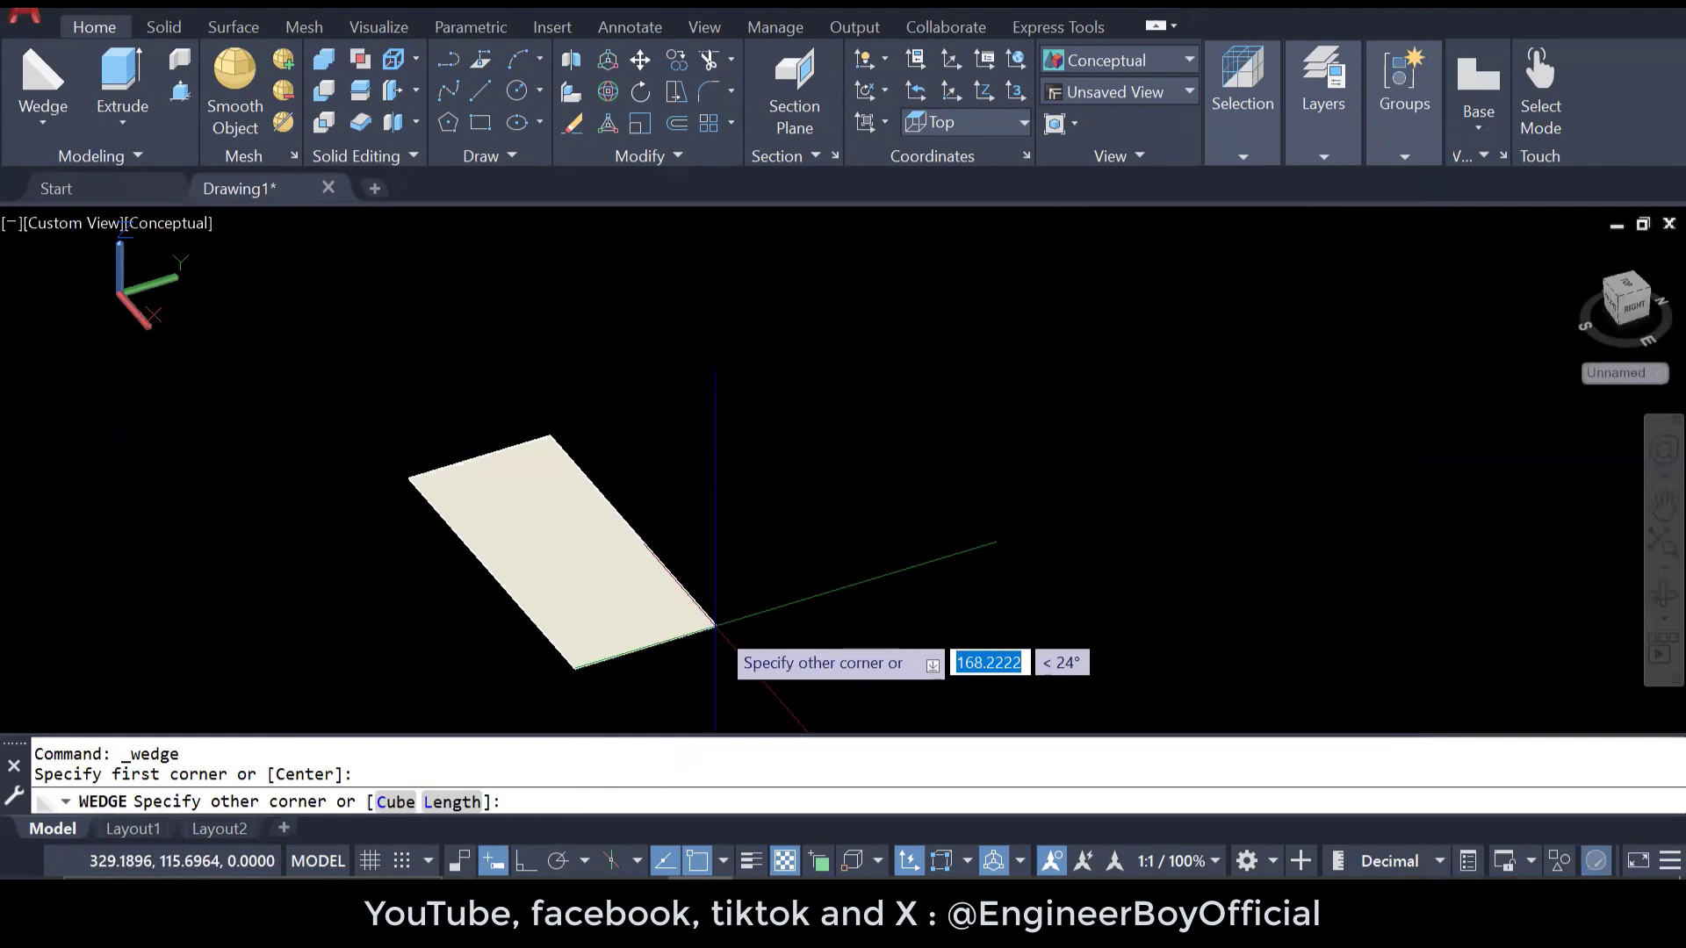
pyautogui.click(716, 625)
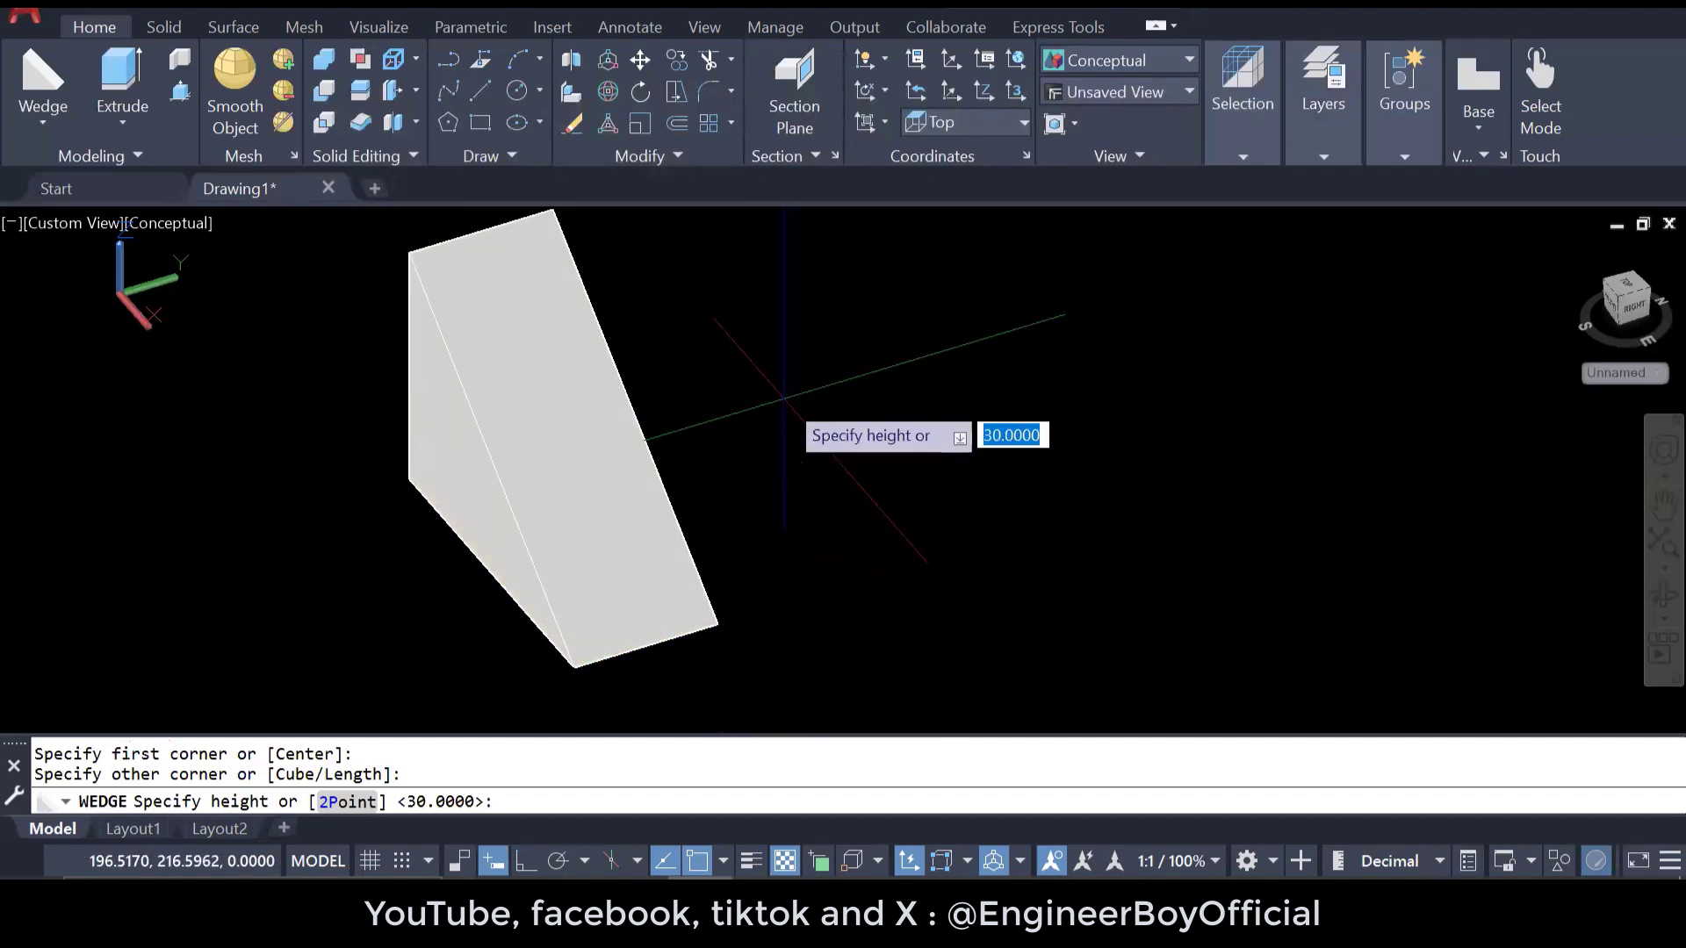
pyautogui.click(784, 398)
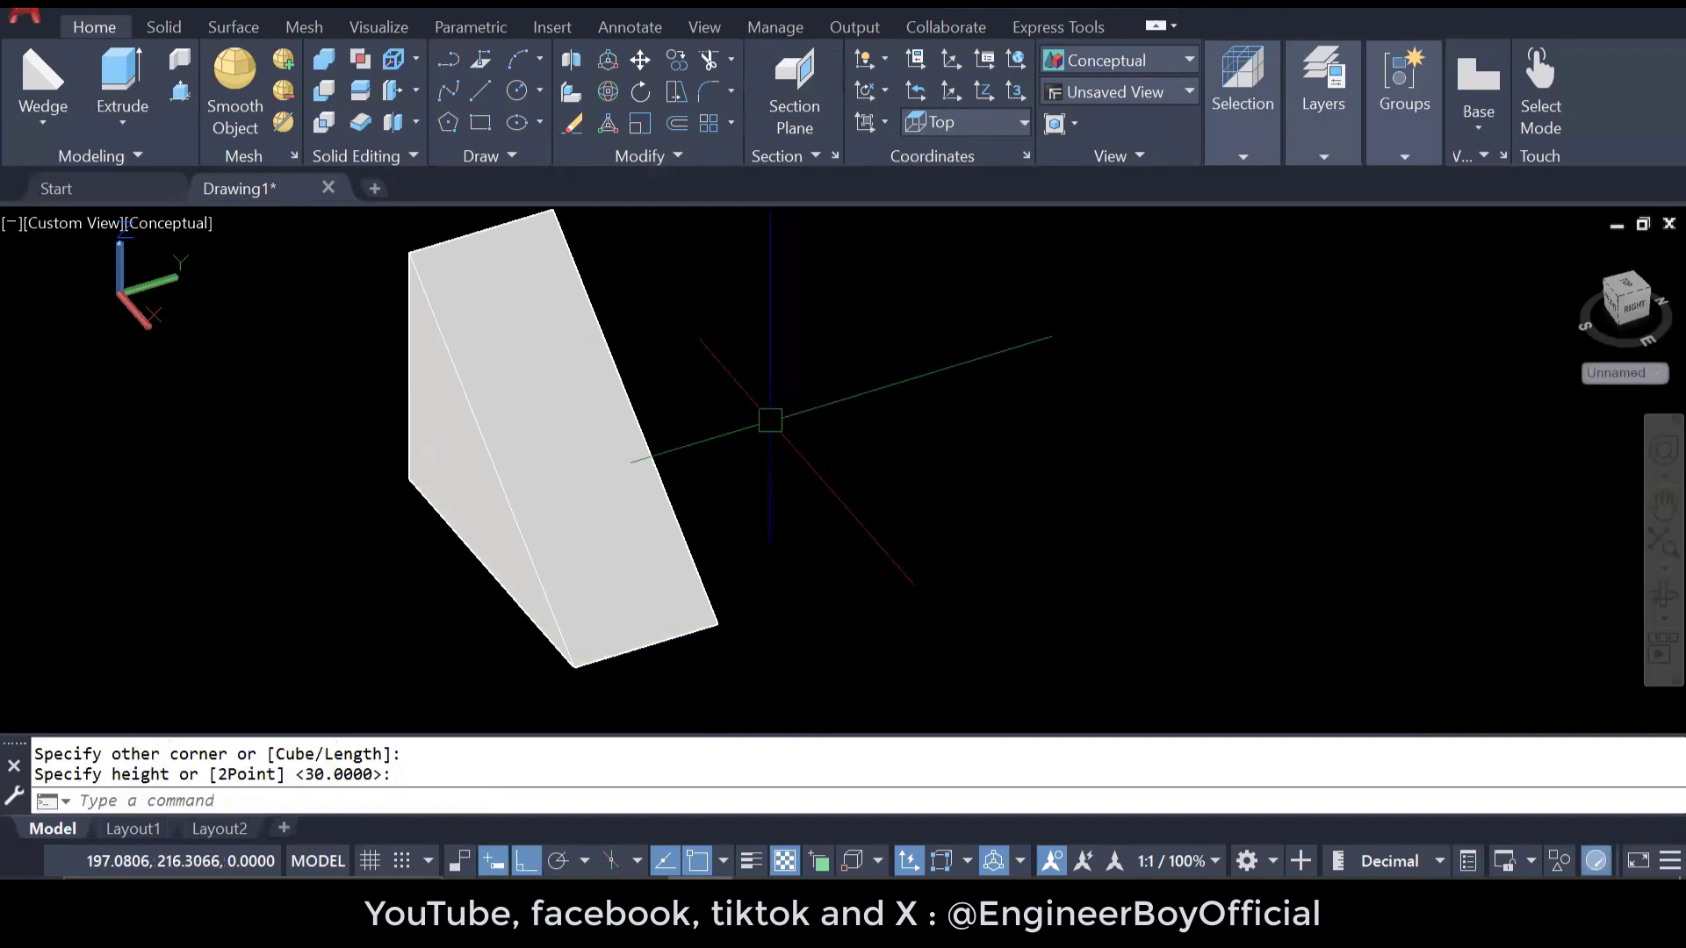
# - Inspect the wedge from another angle with 3D Orbit
pyautogui.scroll(-2, 704, 534)
pyautogui.write('3do')
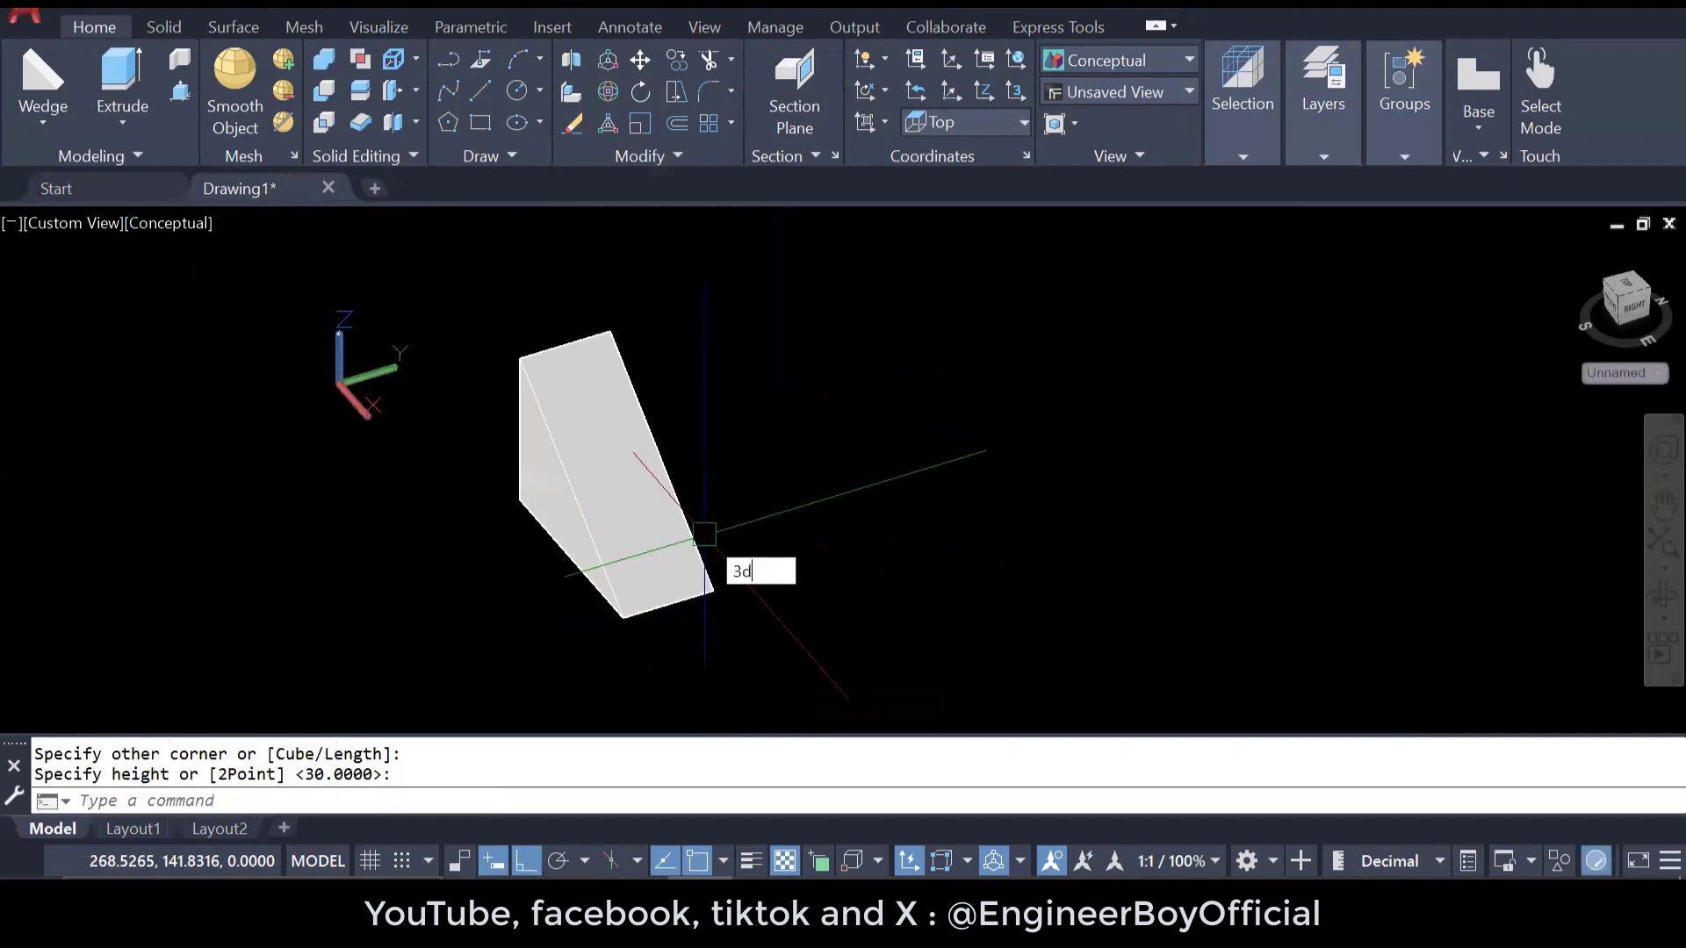
pyautogui.press('Return')
pyautogui.moveTo(615, 521)
pyautogui.mouseDown()
pyautogui.moveTo(688, 464)
pyautogui.moveTo(541, 525)
pyautogui.moveTo(615, 516)
pyautogui.mouseUp()
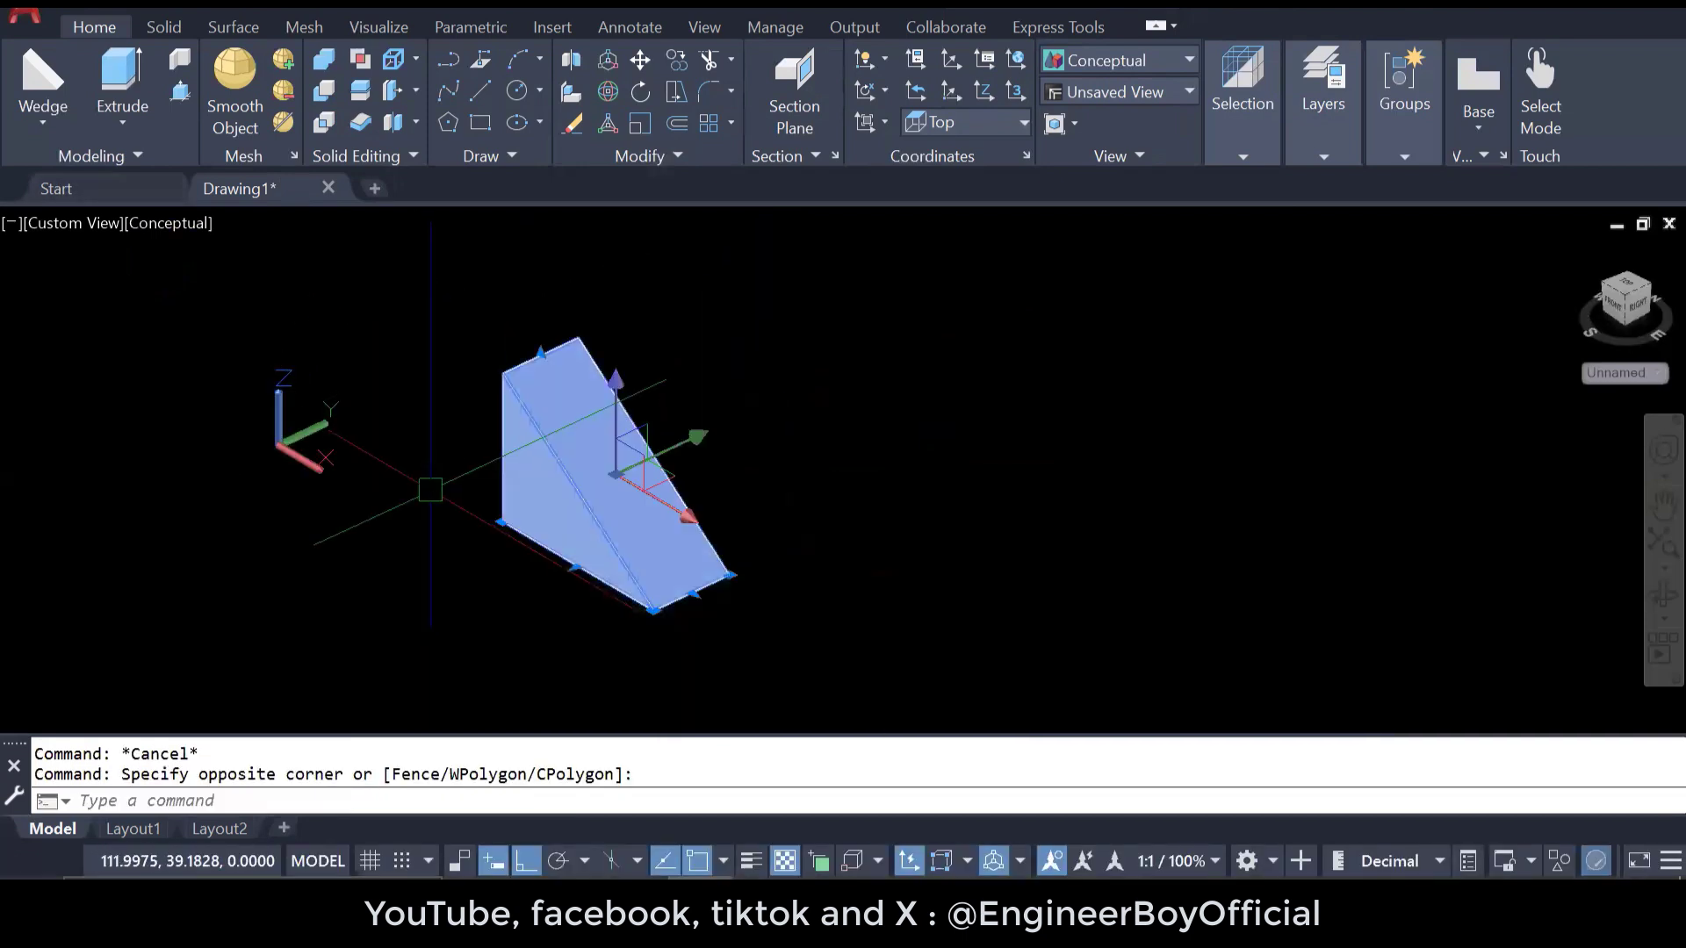
# - Delete the wedge from the drawing
pyautogui.press('Delete')
pyautogui.press('Escape')
pyautogui.press('Escape')
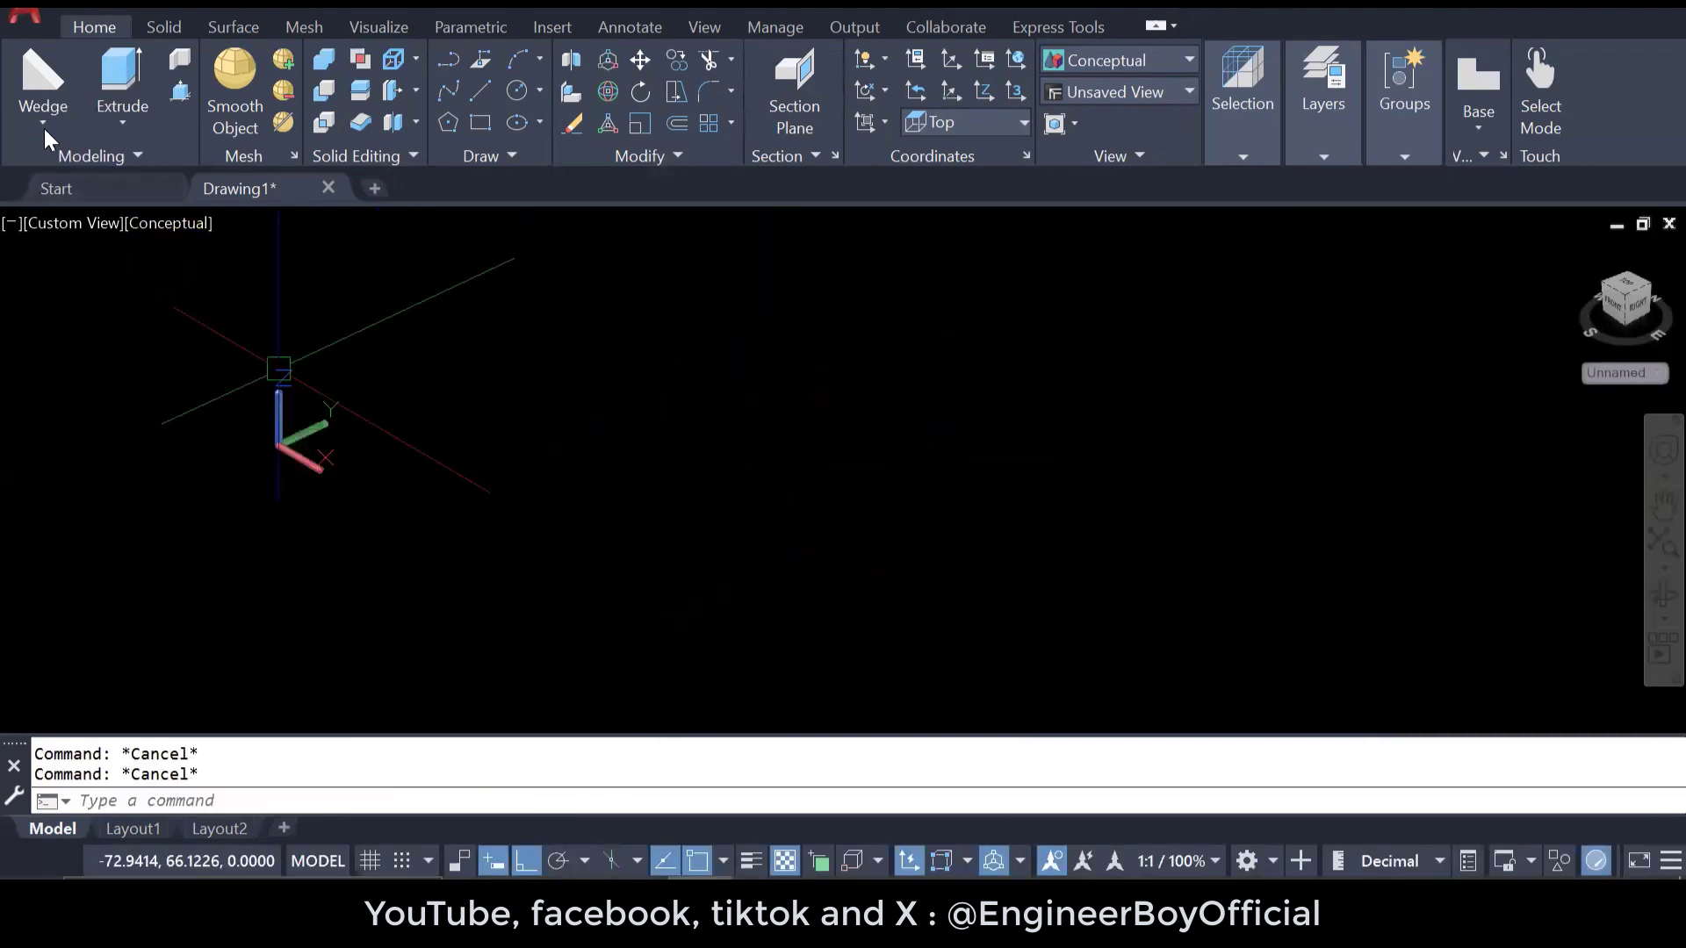
# - Create a solid torus with a radius of 10 and a tube radius of 2
pyautogui.click(41, 125)
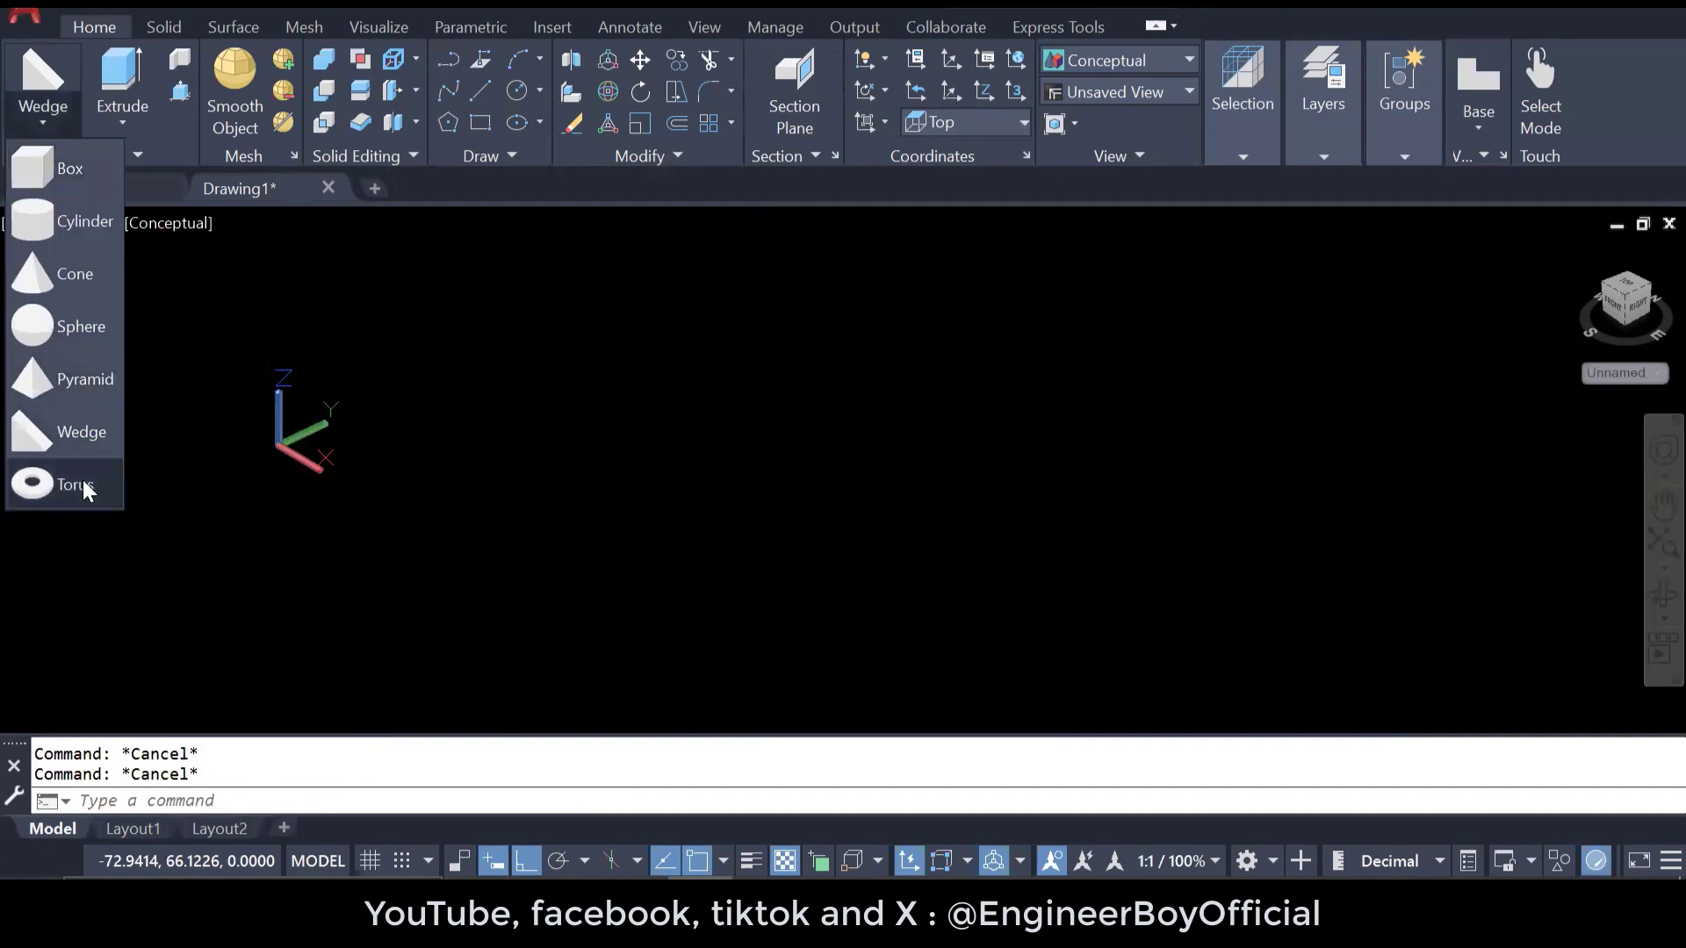
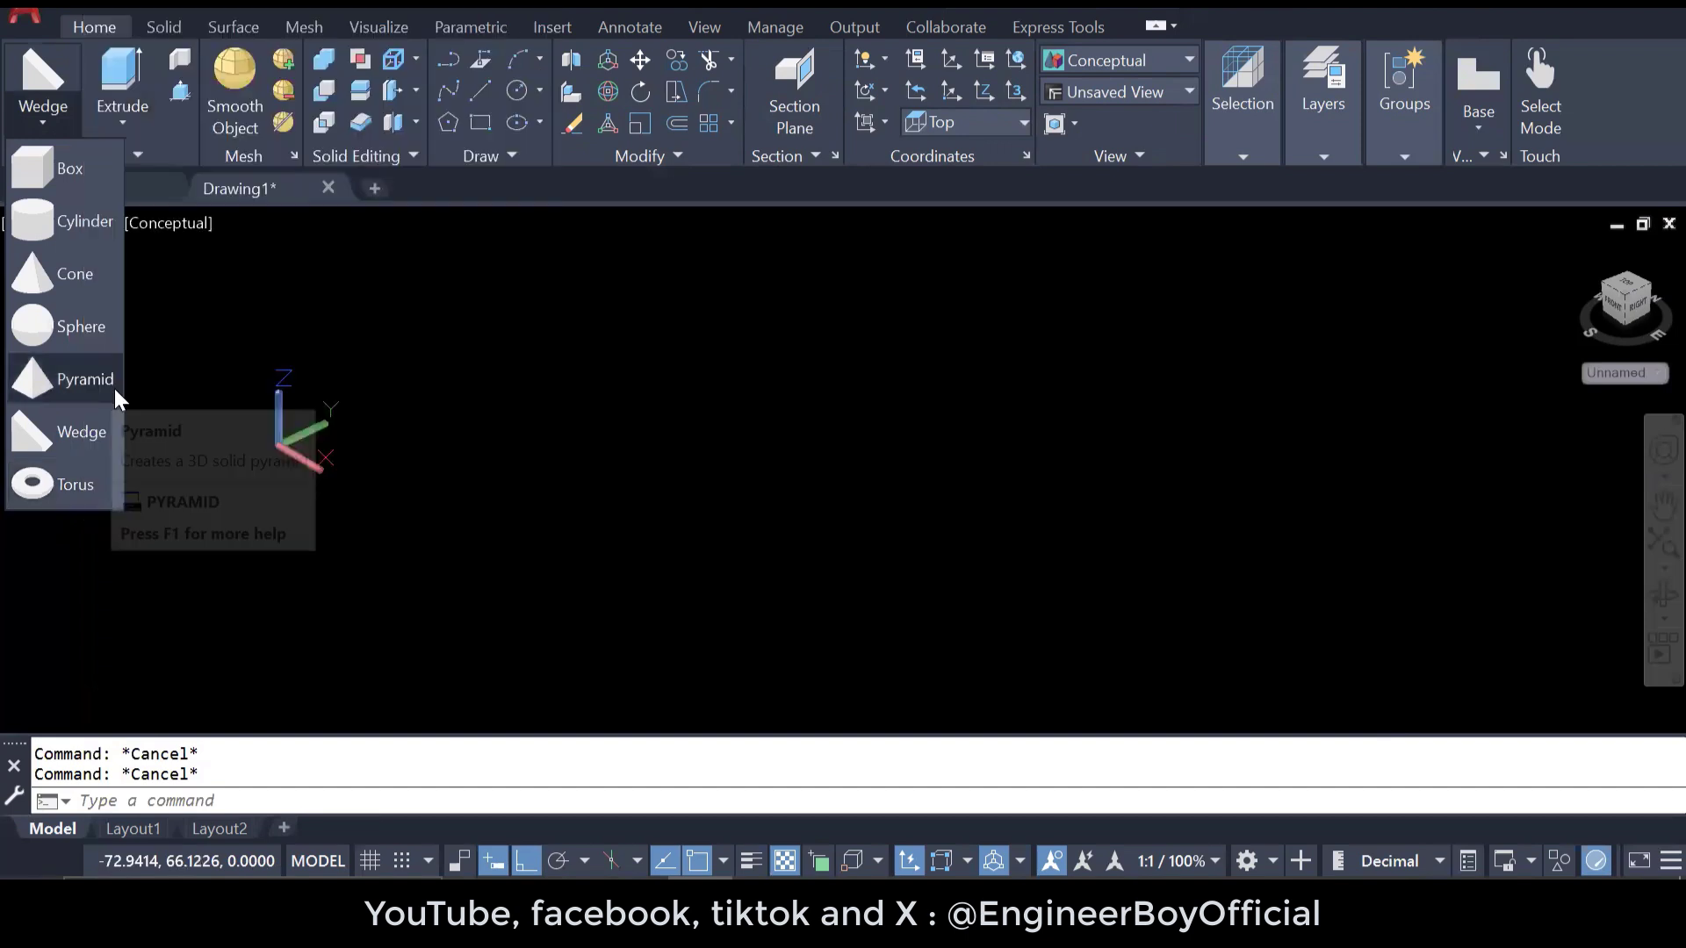
pyautogui.click(68, 482)
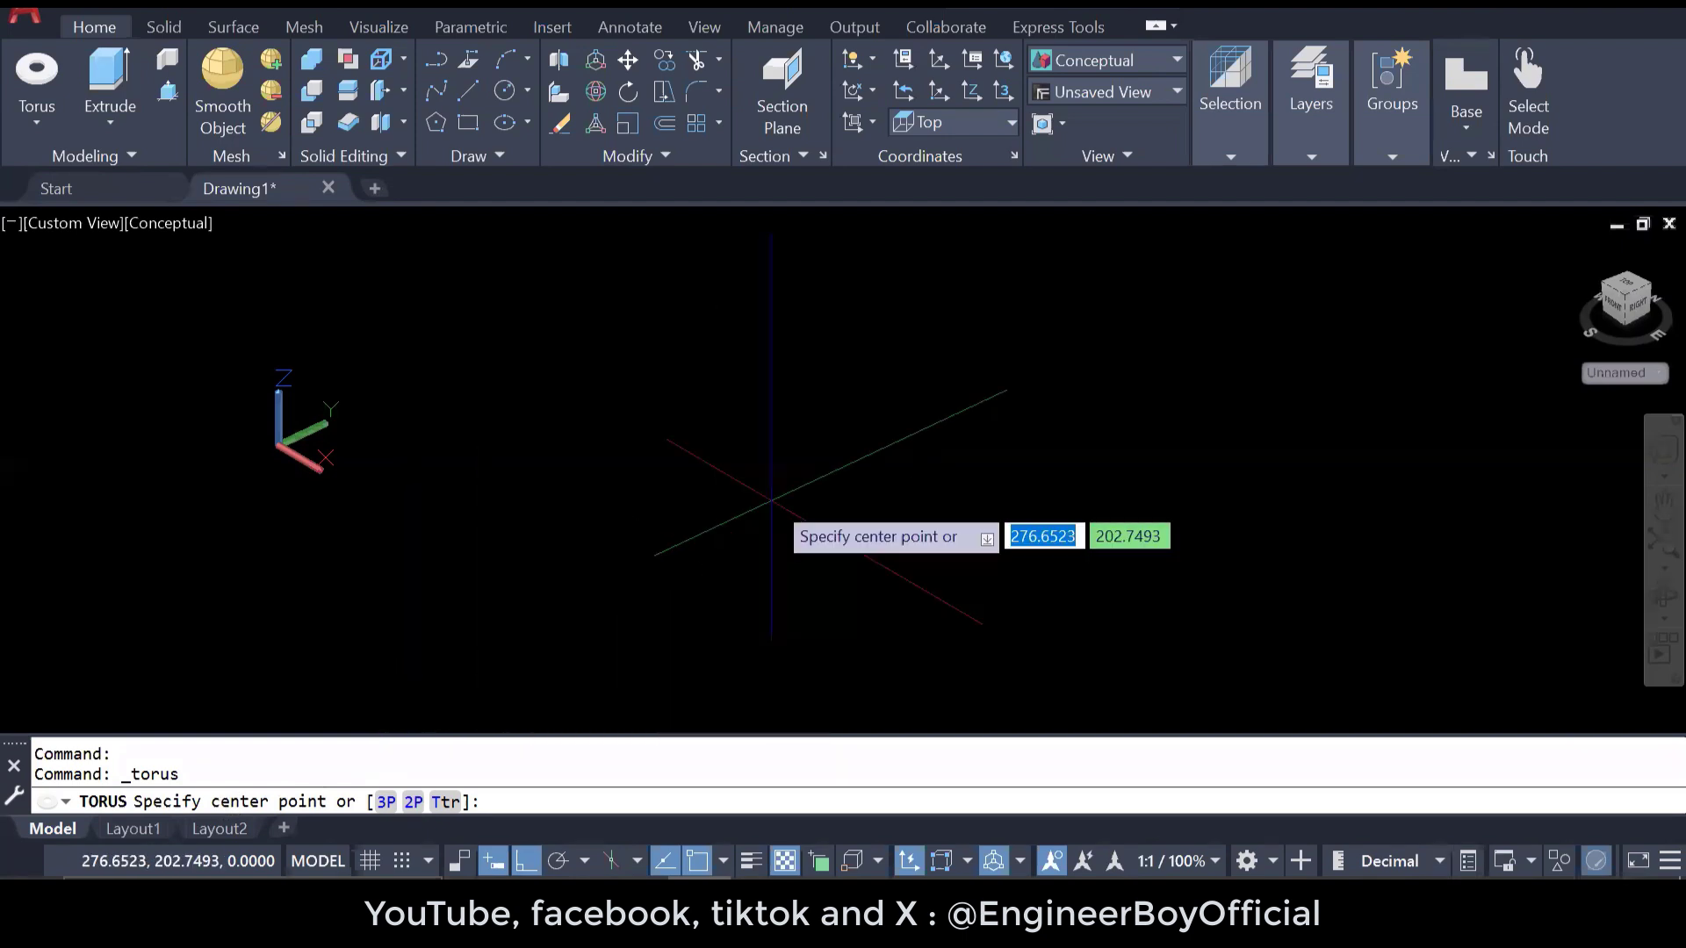
pyautogui.click(771, 496)
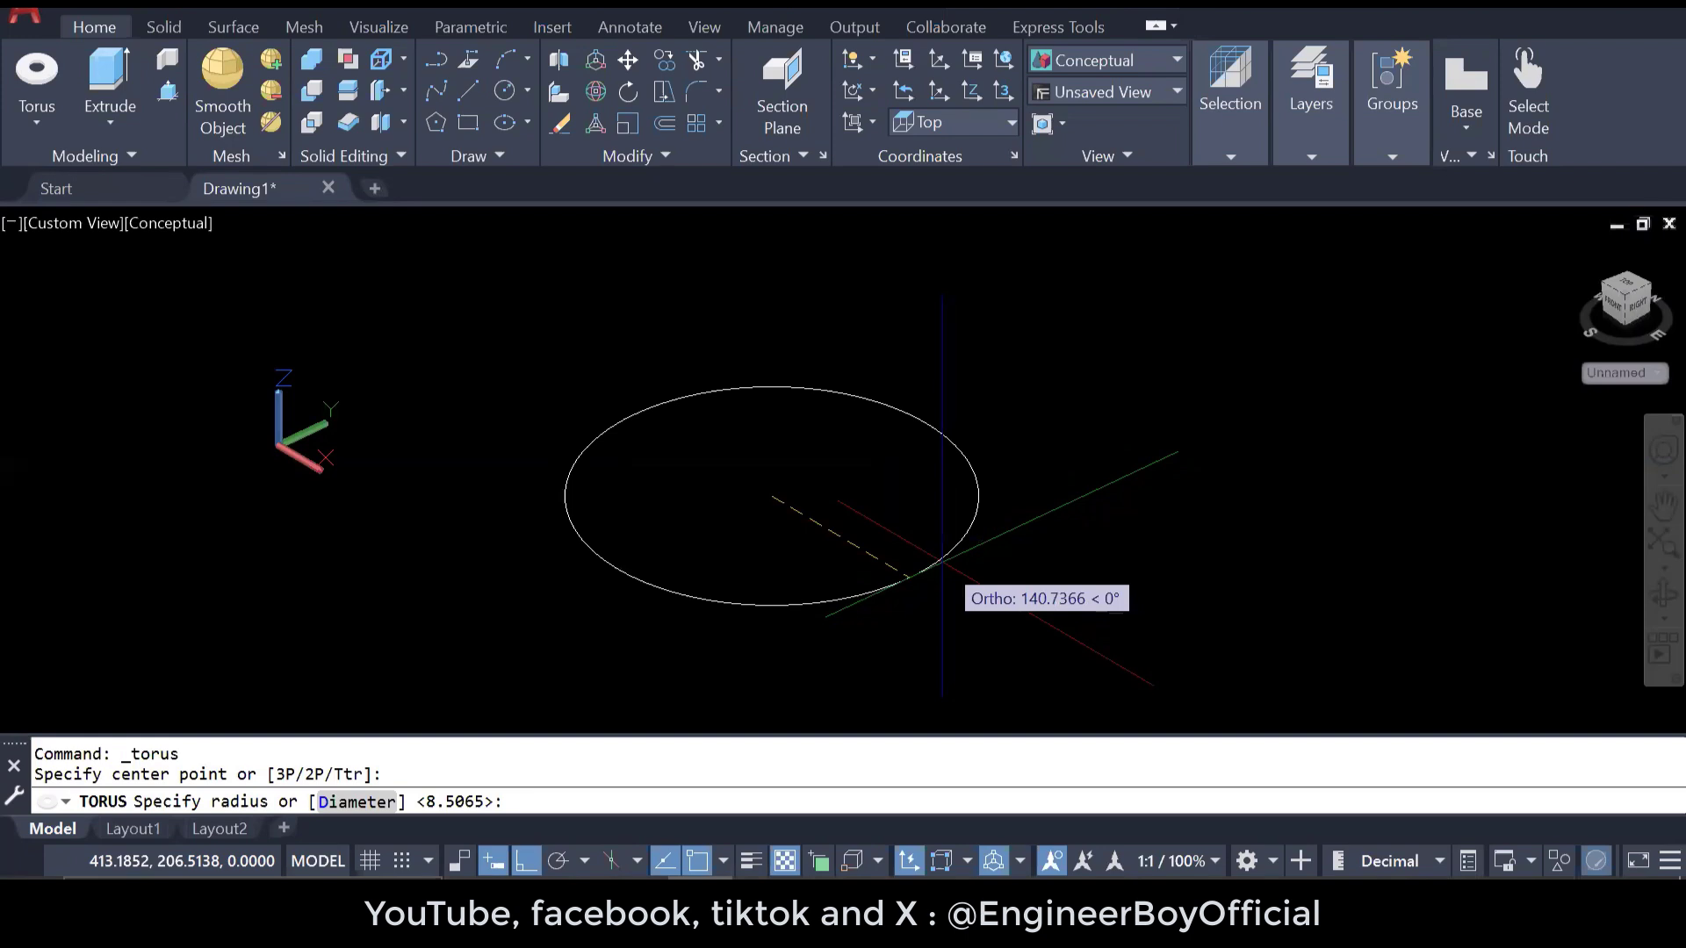
pyautogui.write('10')
pyautogui.press('Return')
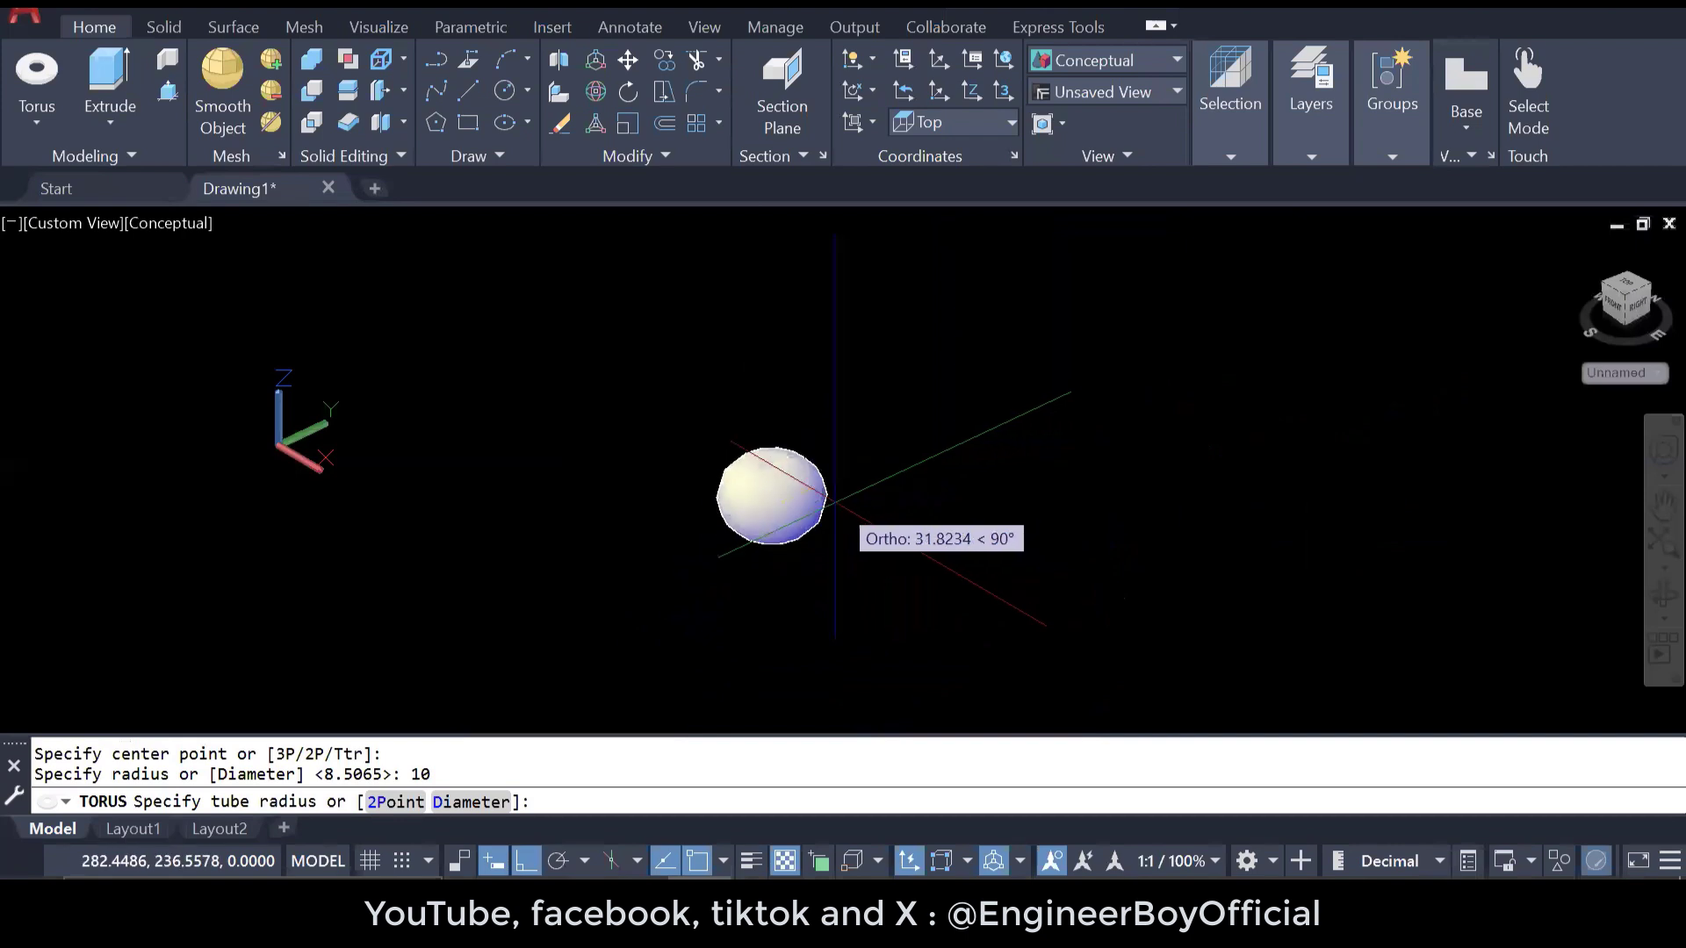
pyautogui.scroll(3, 799, 502)
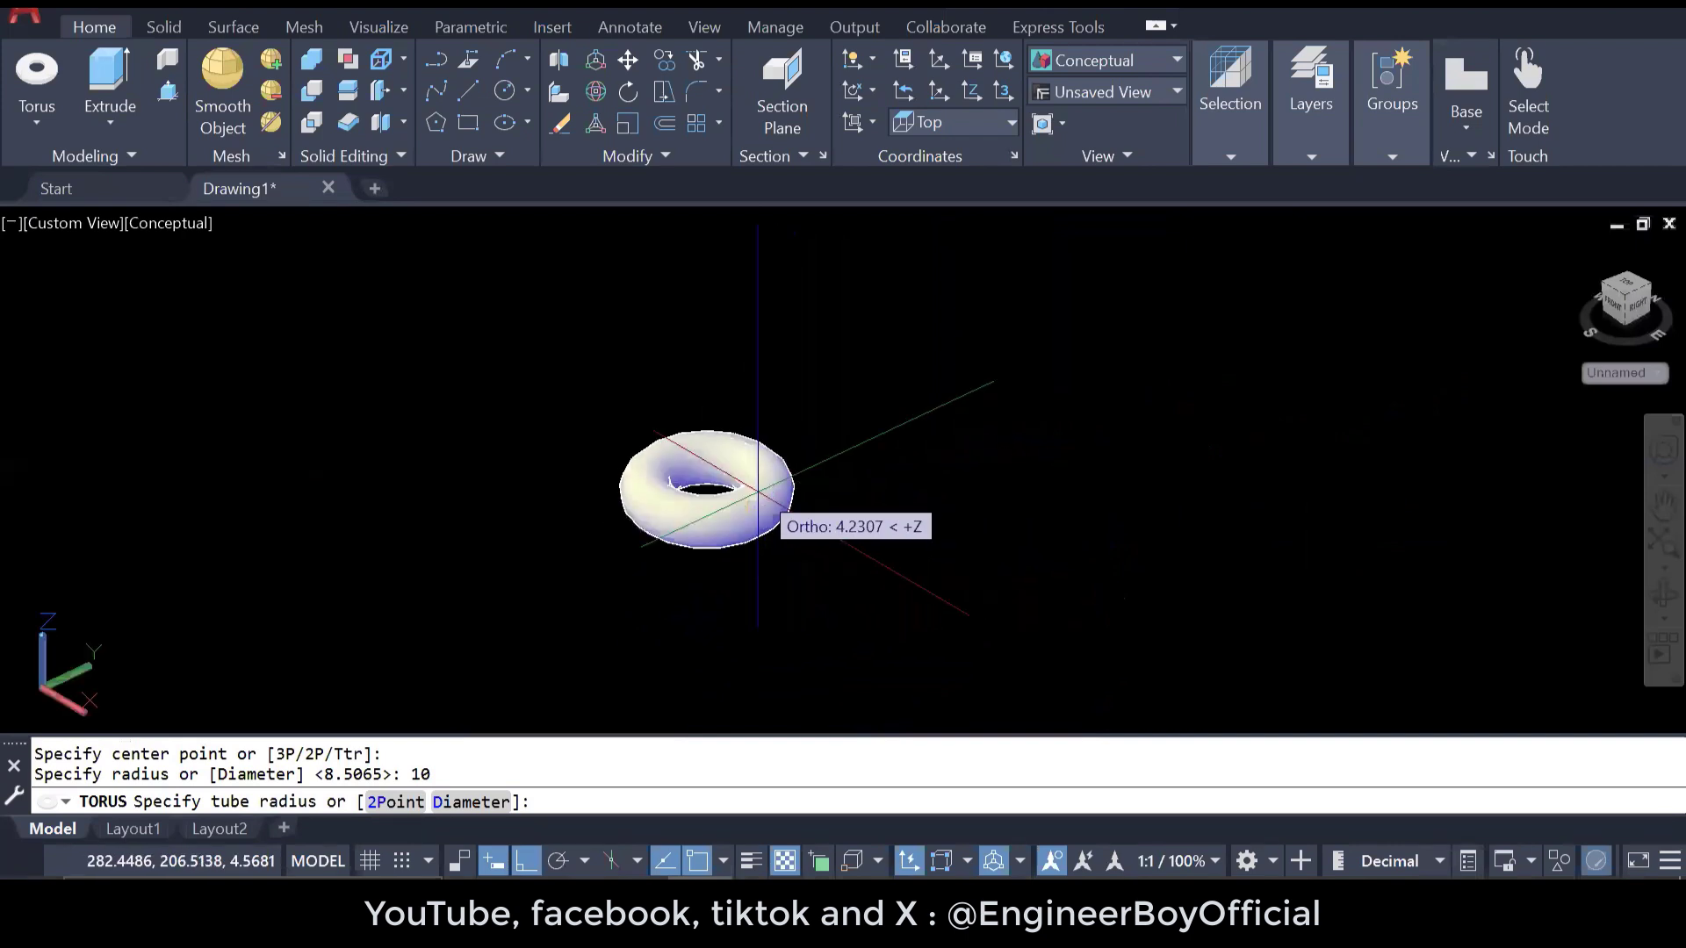
pyautogui.scroll(2, 757, 489)
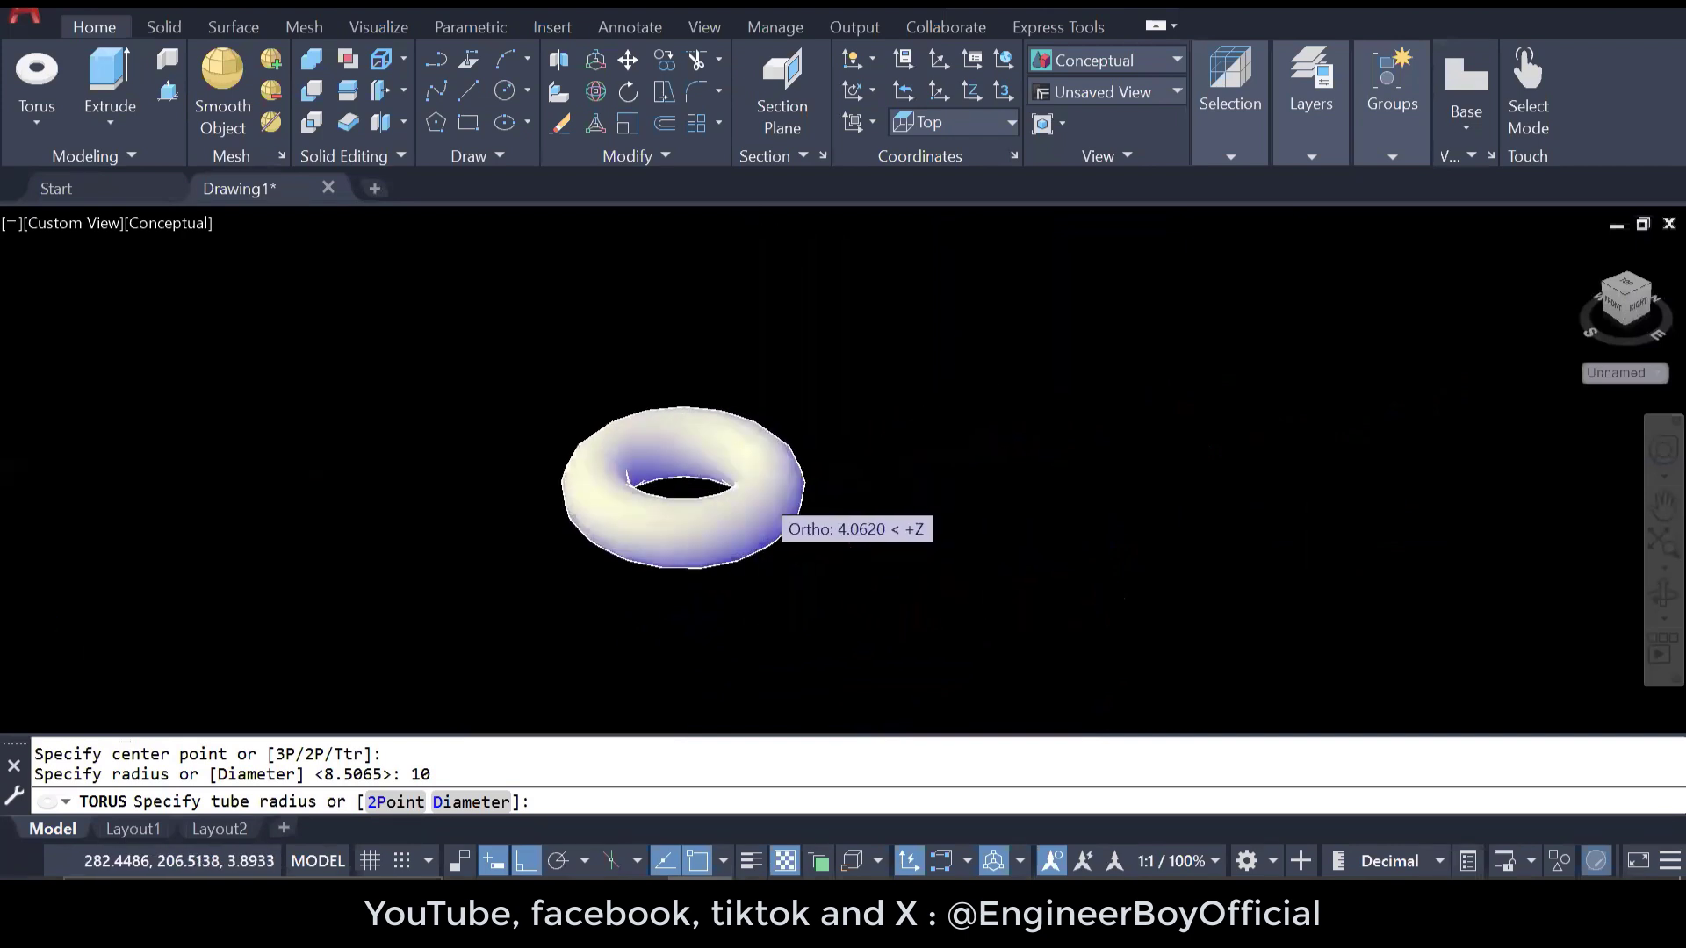
pyautogui.scroll(3, 780, 525)
pyautogui.scroll(-1, 740, 489)
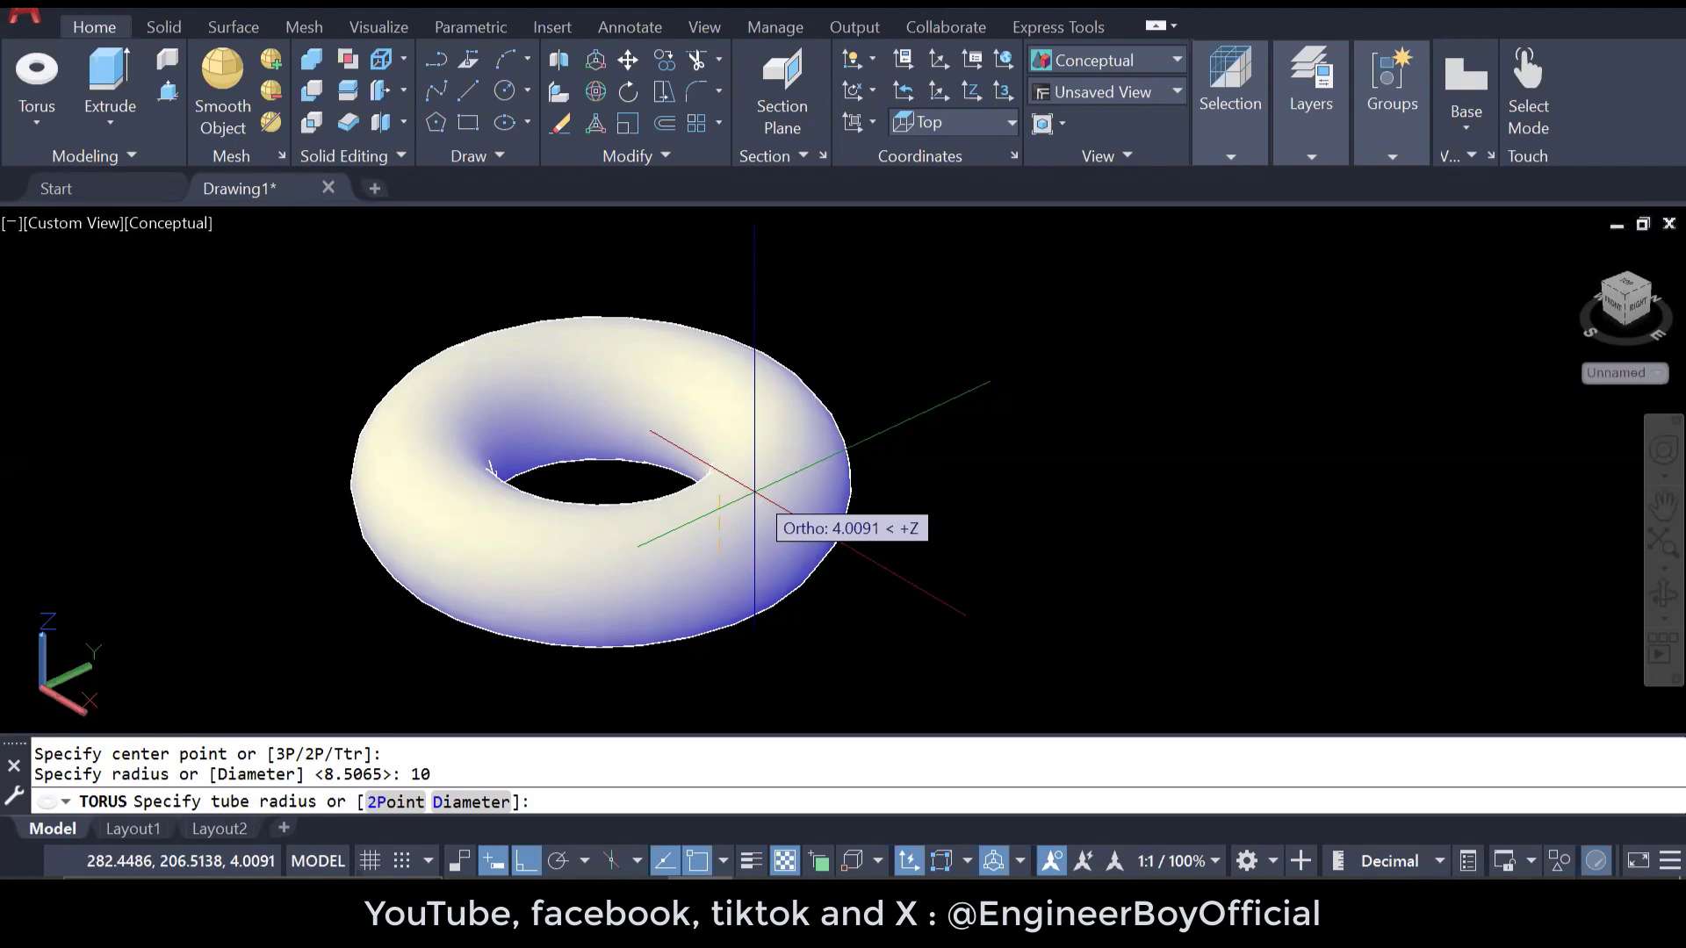
pyautogui.write('2')
pyautogui.press('Return')
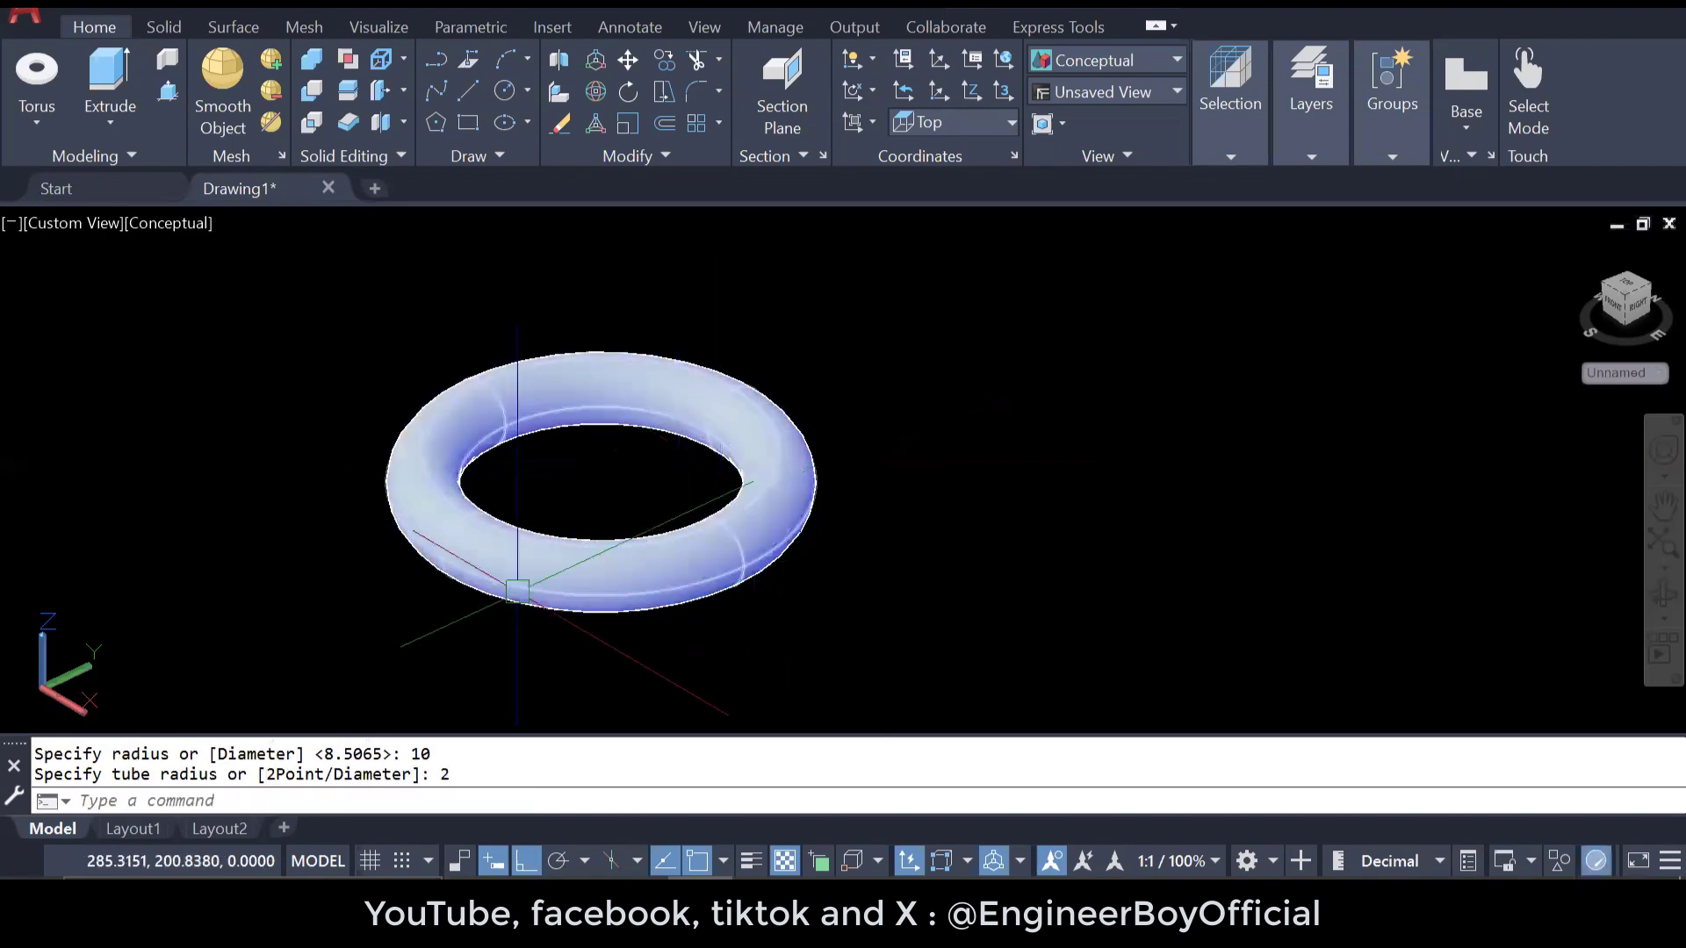
pyautogui.press('Escape')
pyautogui.click(902, 674)
pyautogui.press('Escape')
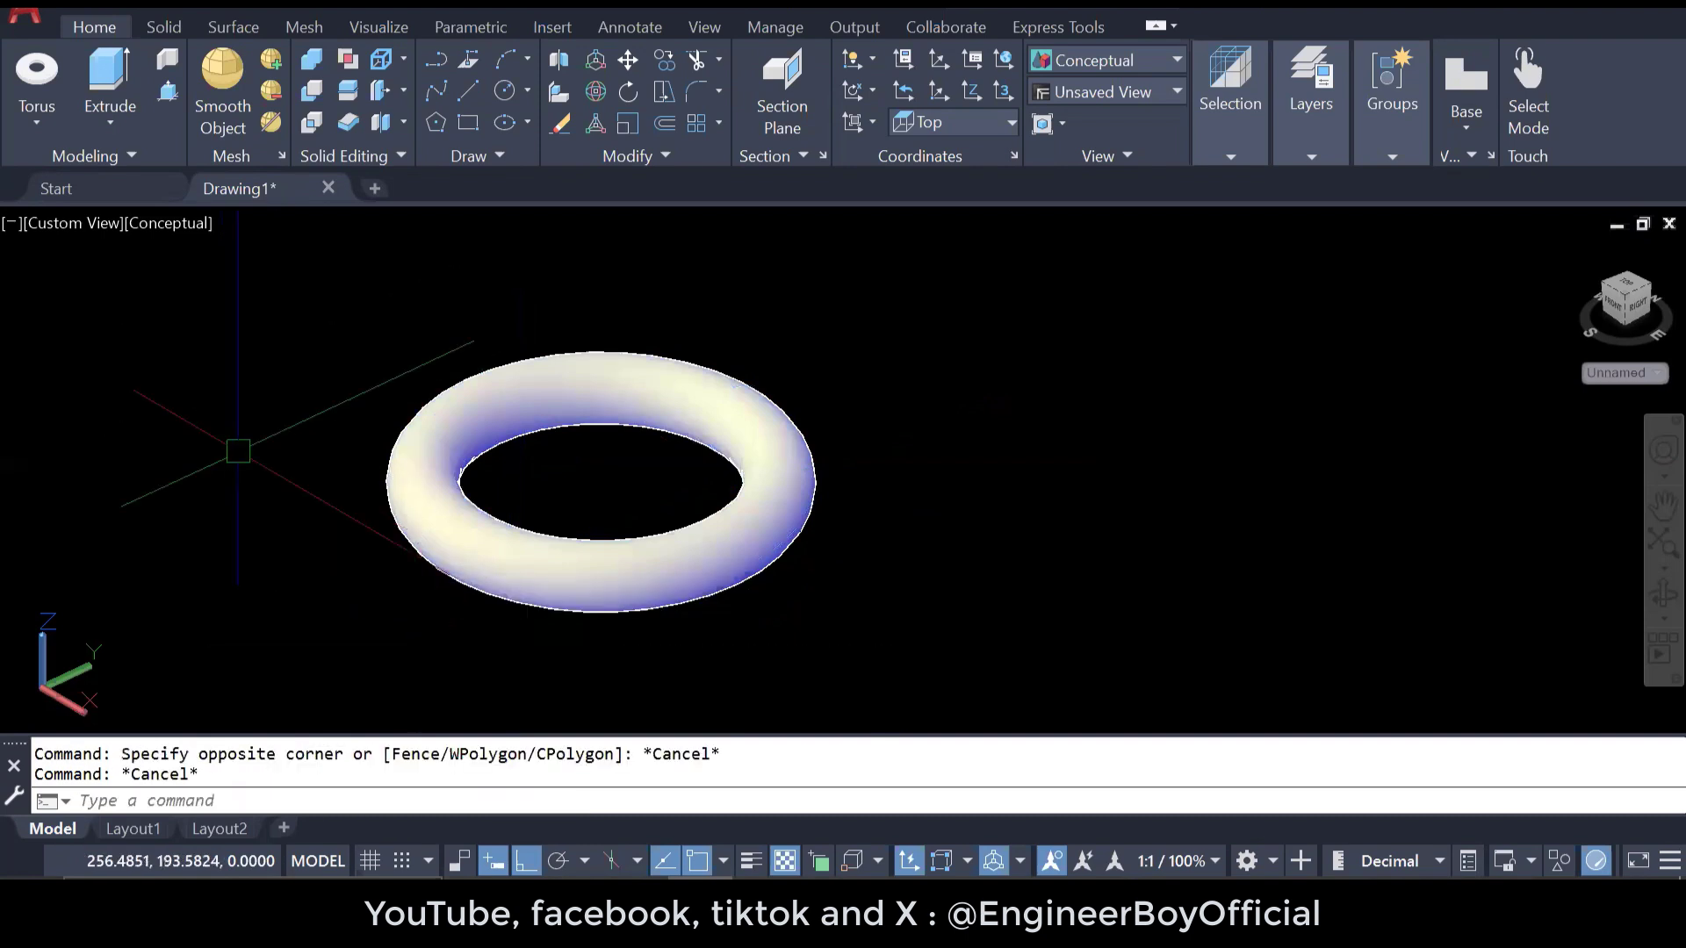
# - Erase the torus from the drawing
pyautogui.scroll(-3, 263, 474)
pyautogui.click(587, 555)
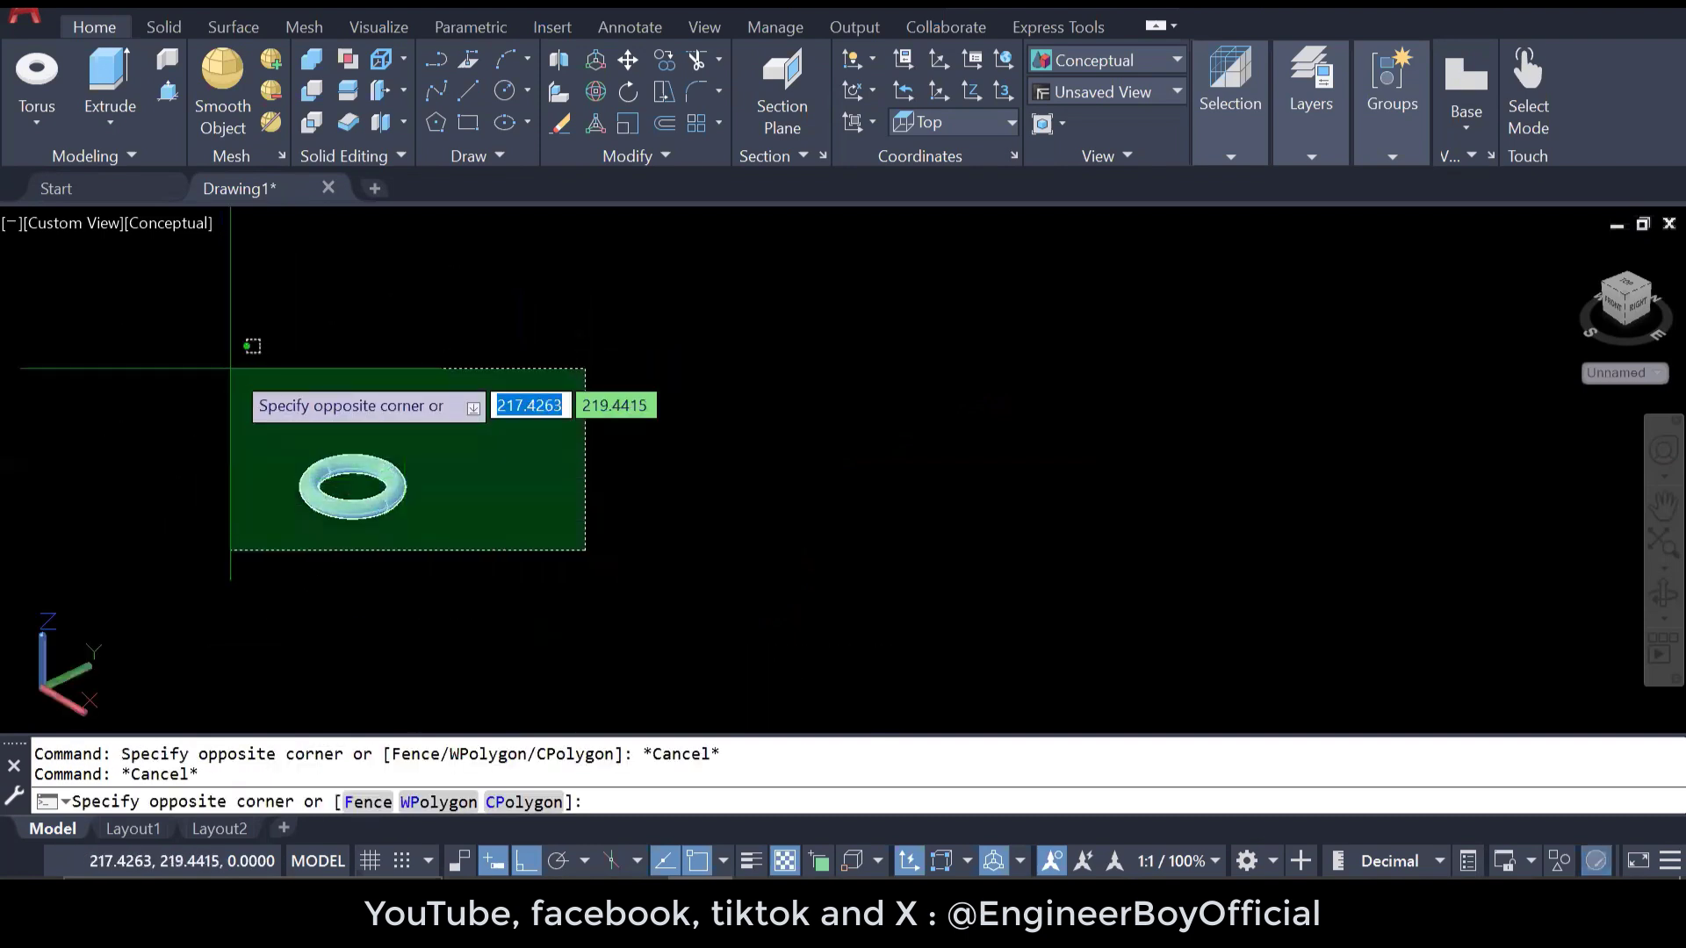
pyautogui.click(245, 456)
pyautogui.write('e')
pyautogui.press('Return')
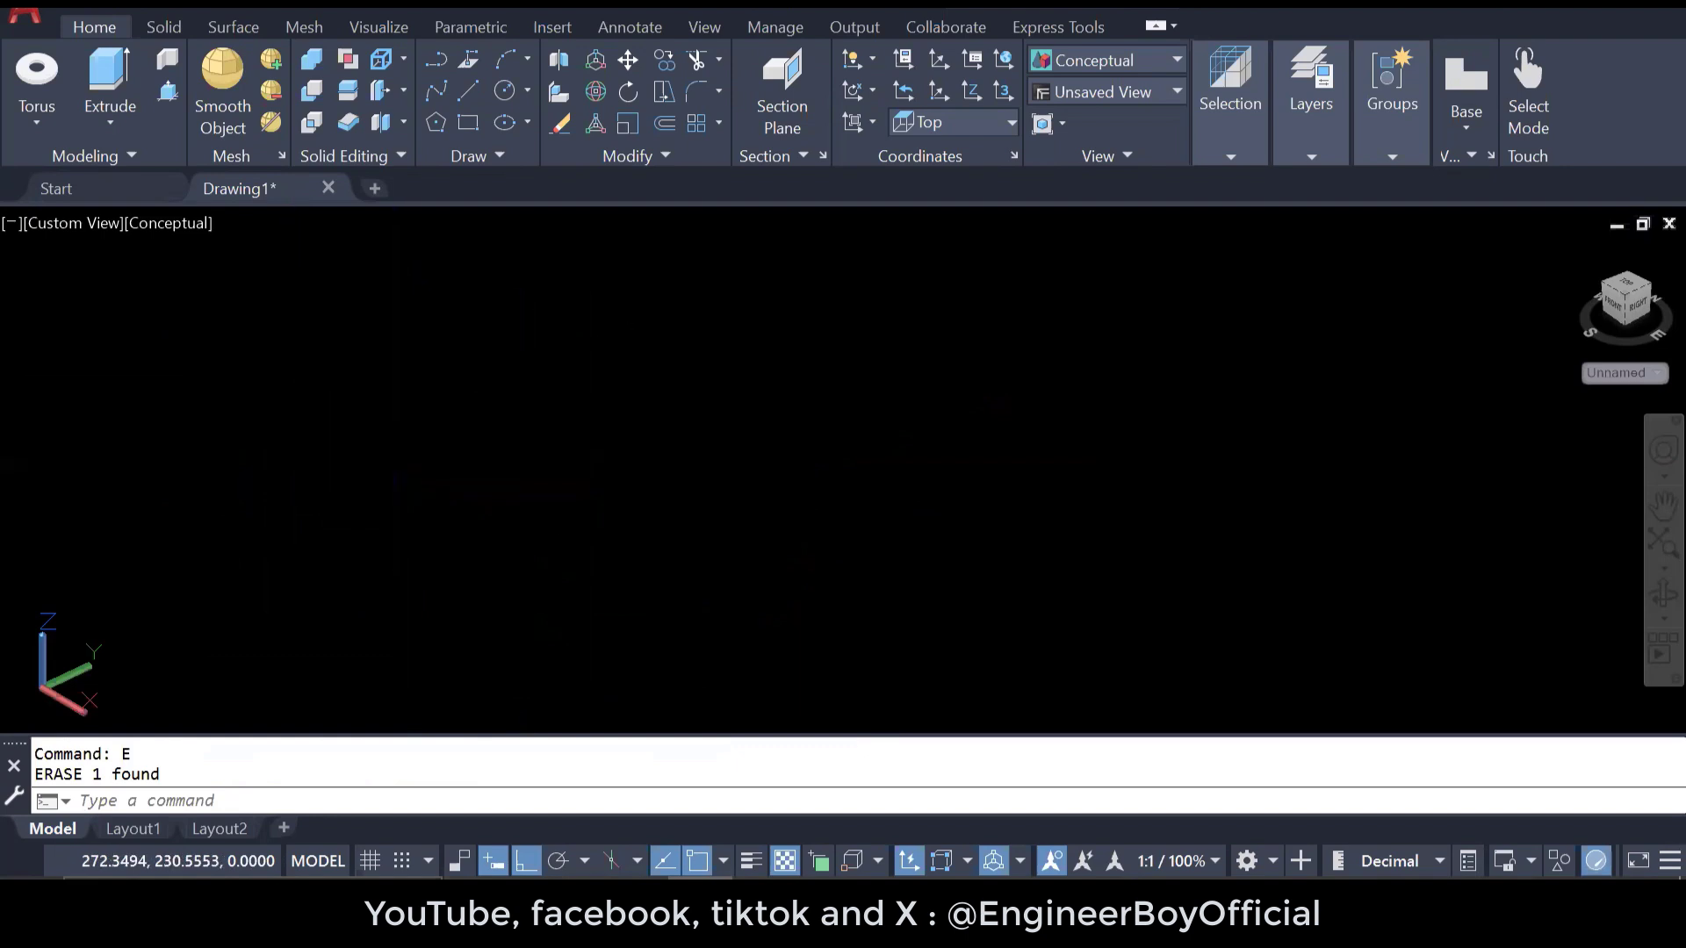
pyautogui.press('Escape')
pyautogui.press('Escape')
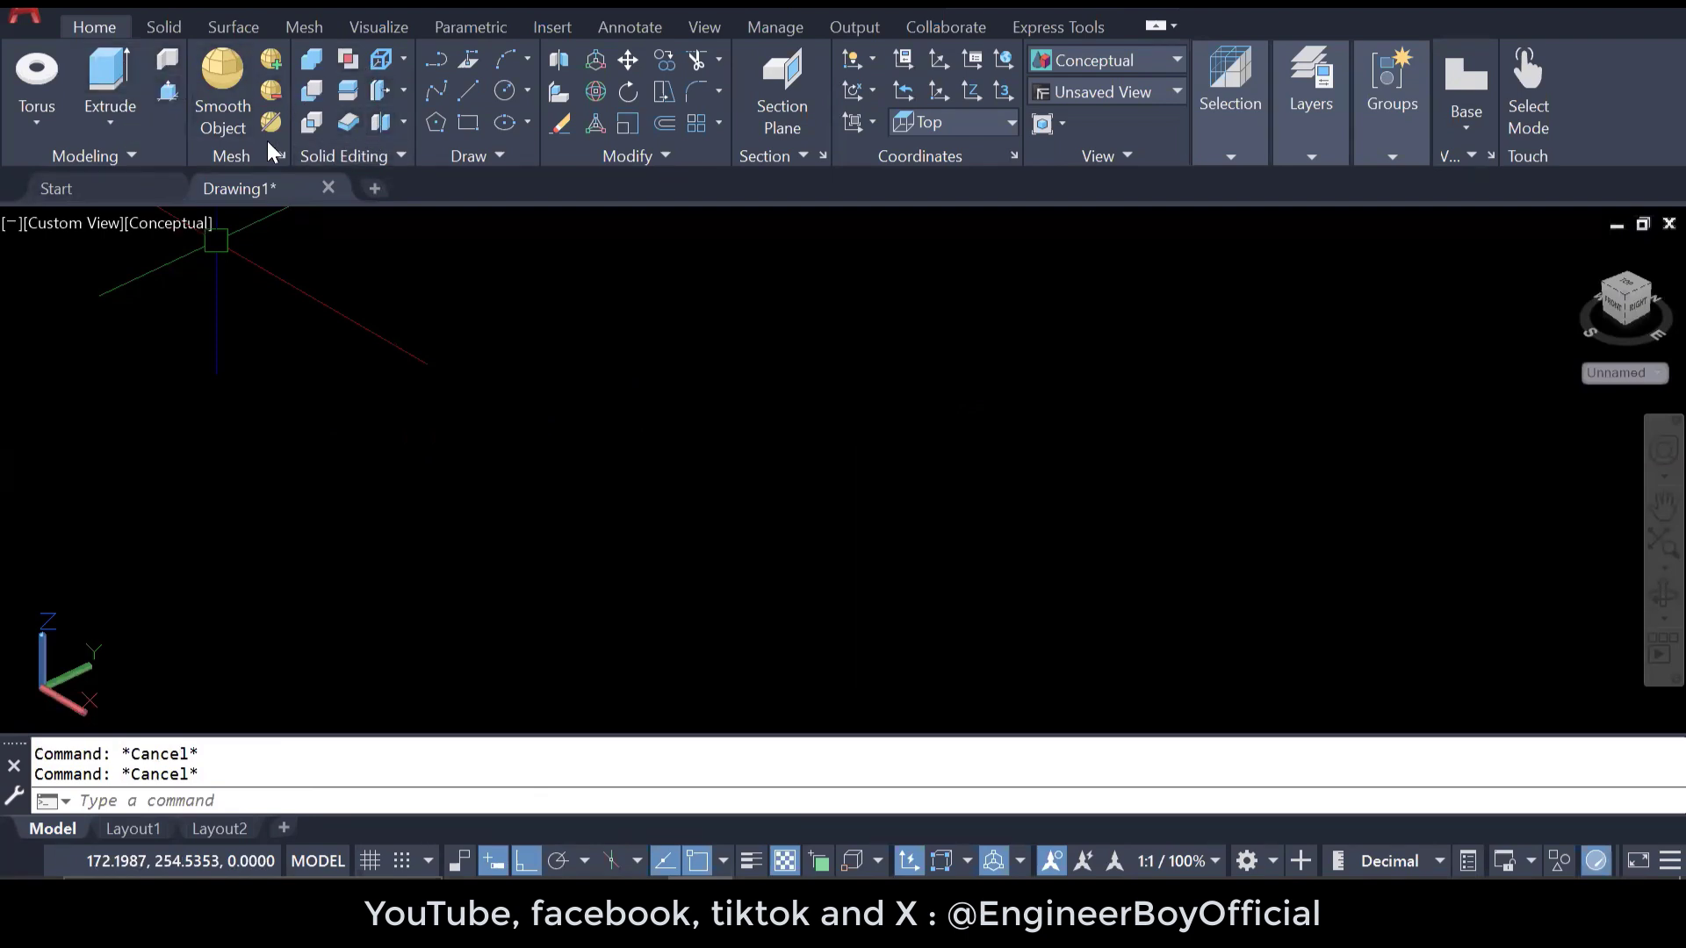
# - Undo the primitives, the room solids and the wall extrusion, back to the flat 2D wireframe wall outlines
pyautogui.click(112, 114)
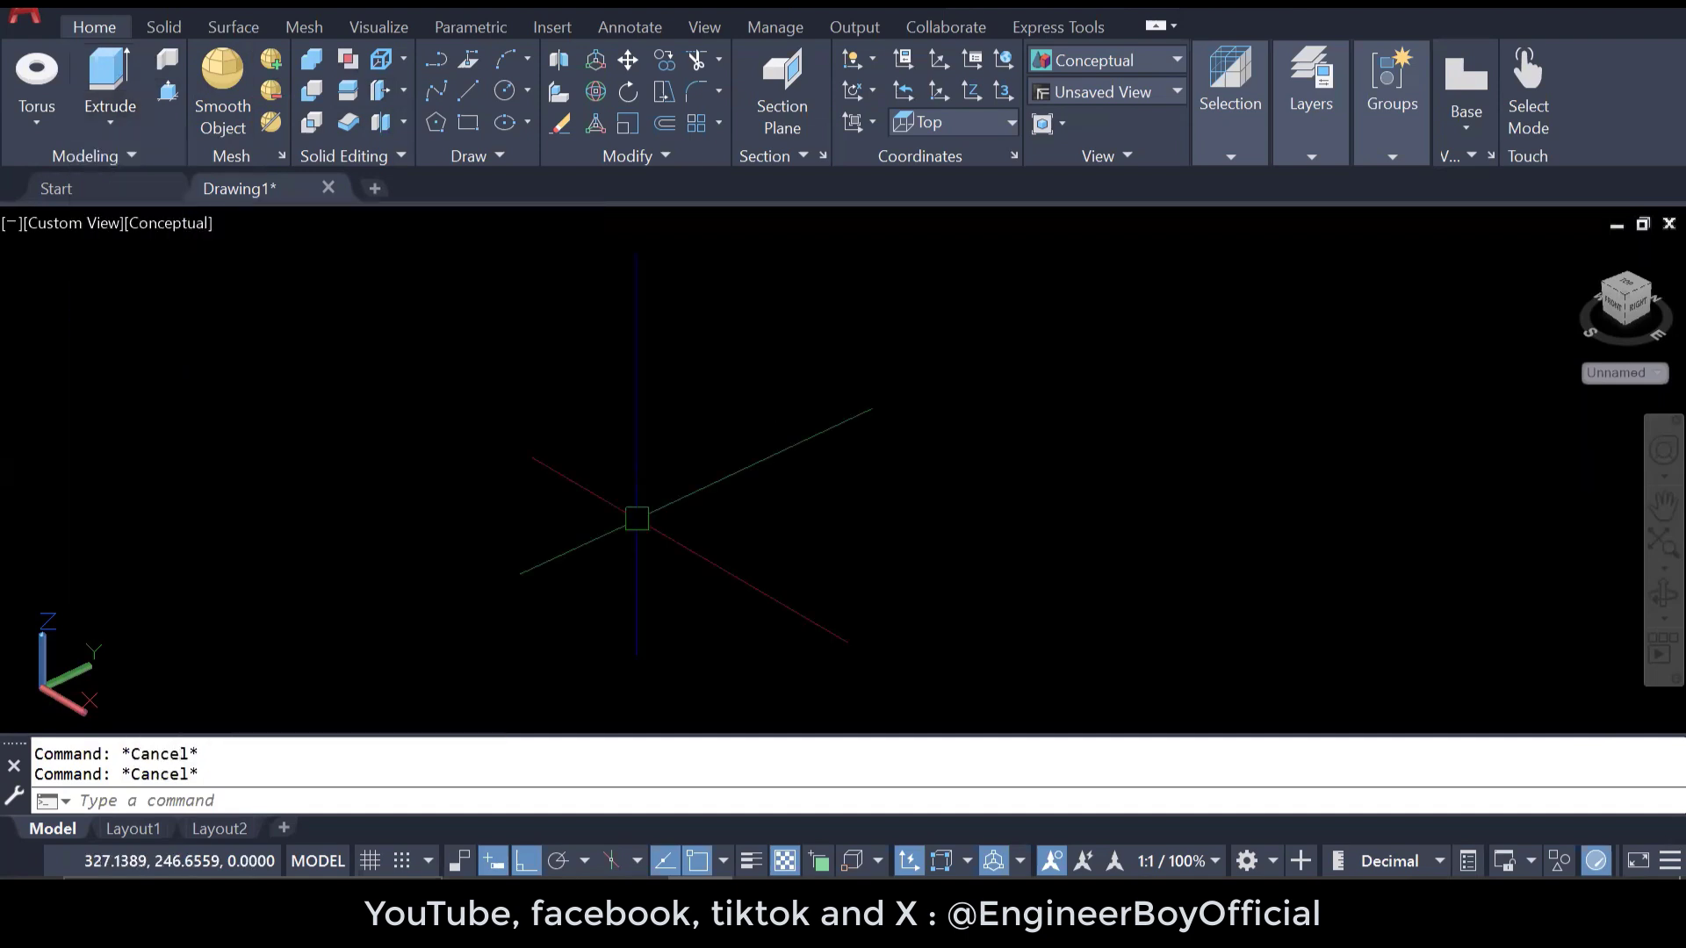
pyautogui.click(605, 532)
pyautogui.click(384, 463)
pyautogui.hotkey('ctrl', 'z')
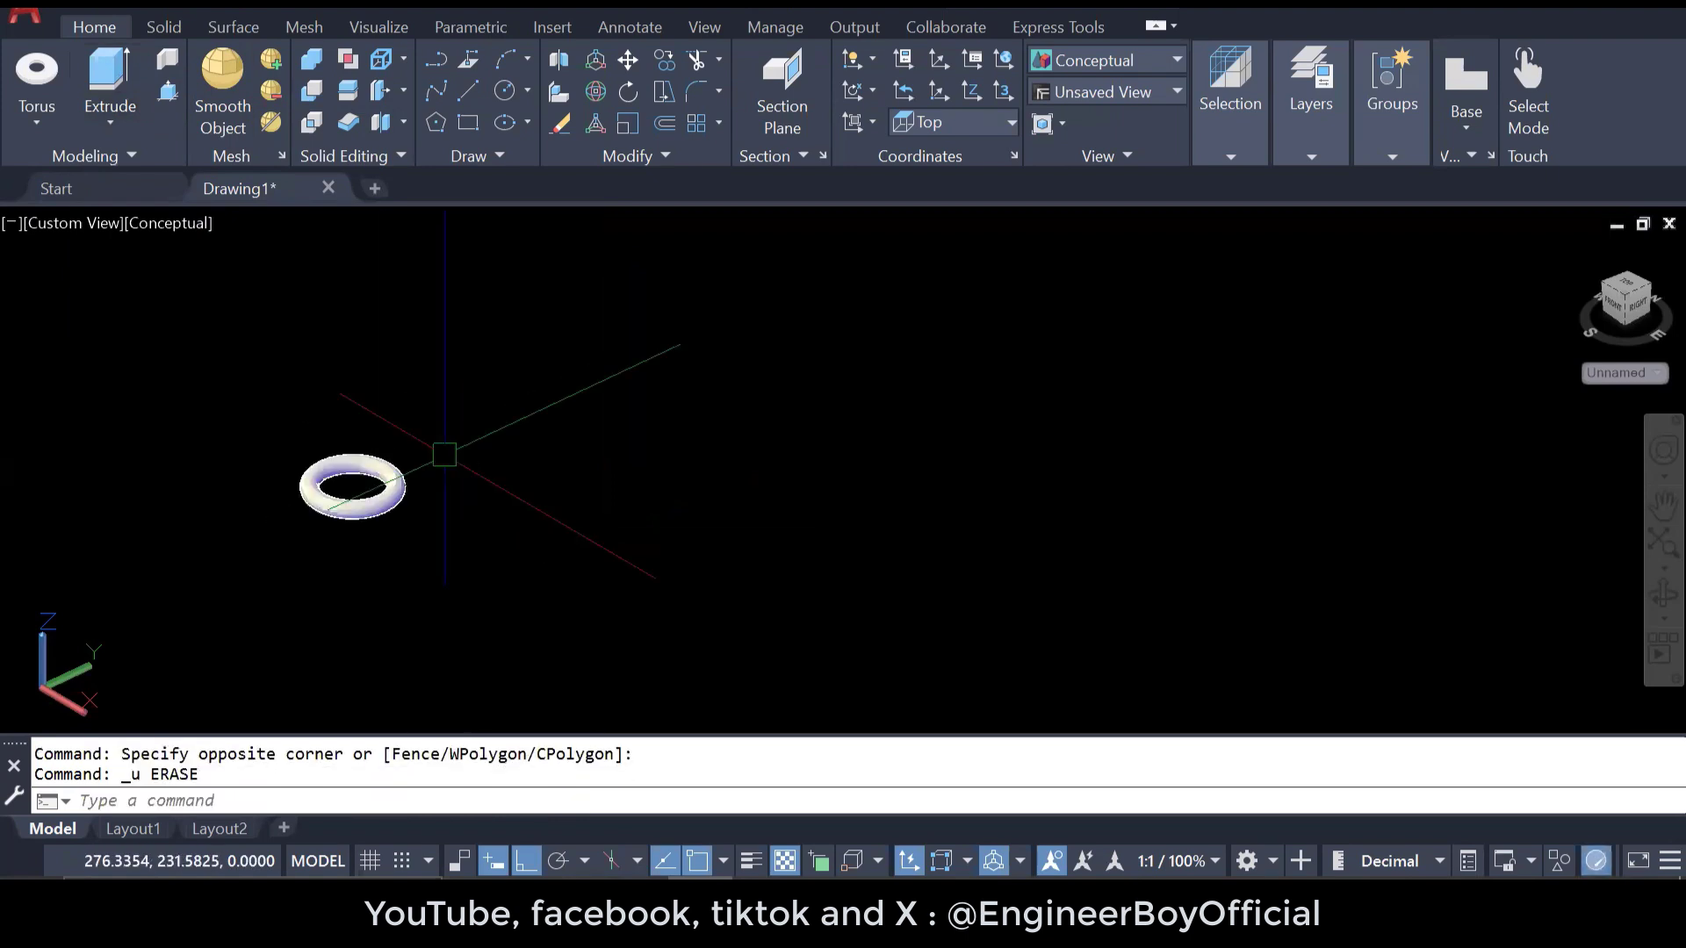
pyautogui.hotkey('ctrl', 'z')
pyautogui.hotkey('ctrl', 'z')
pyautogui.hotkey('ctrl', 'z')
pyautogui.hotkey('ctrl', 'z')
pyautogui.hotkey('ctrl', 'z')
pyautogui.hotkey('ctrl', 'z')
pyautogui.hotkey('ctrl', 'z')
pyautogui.hotkey('ctrl', 'z')
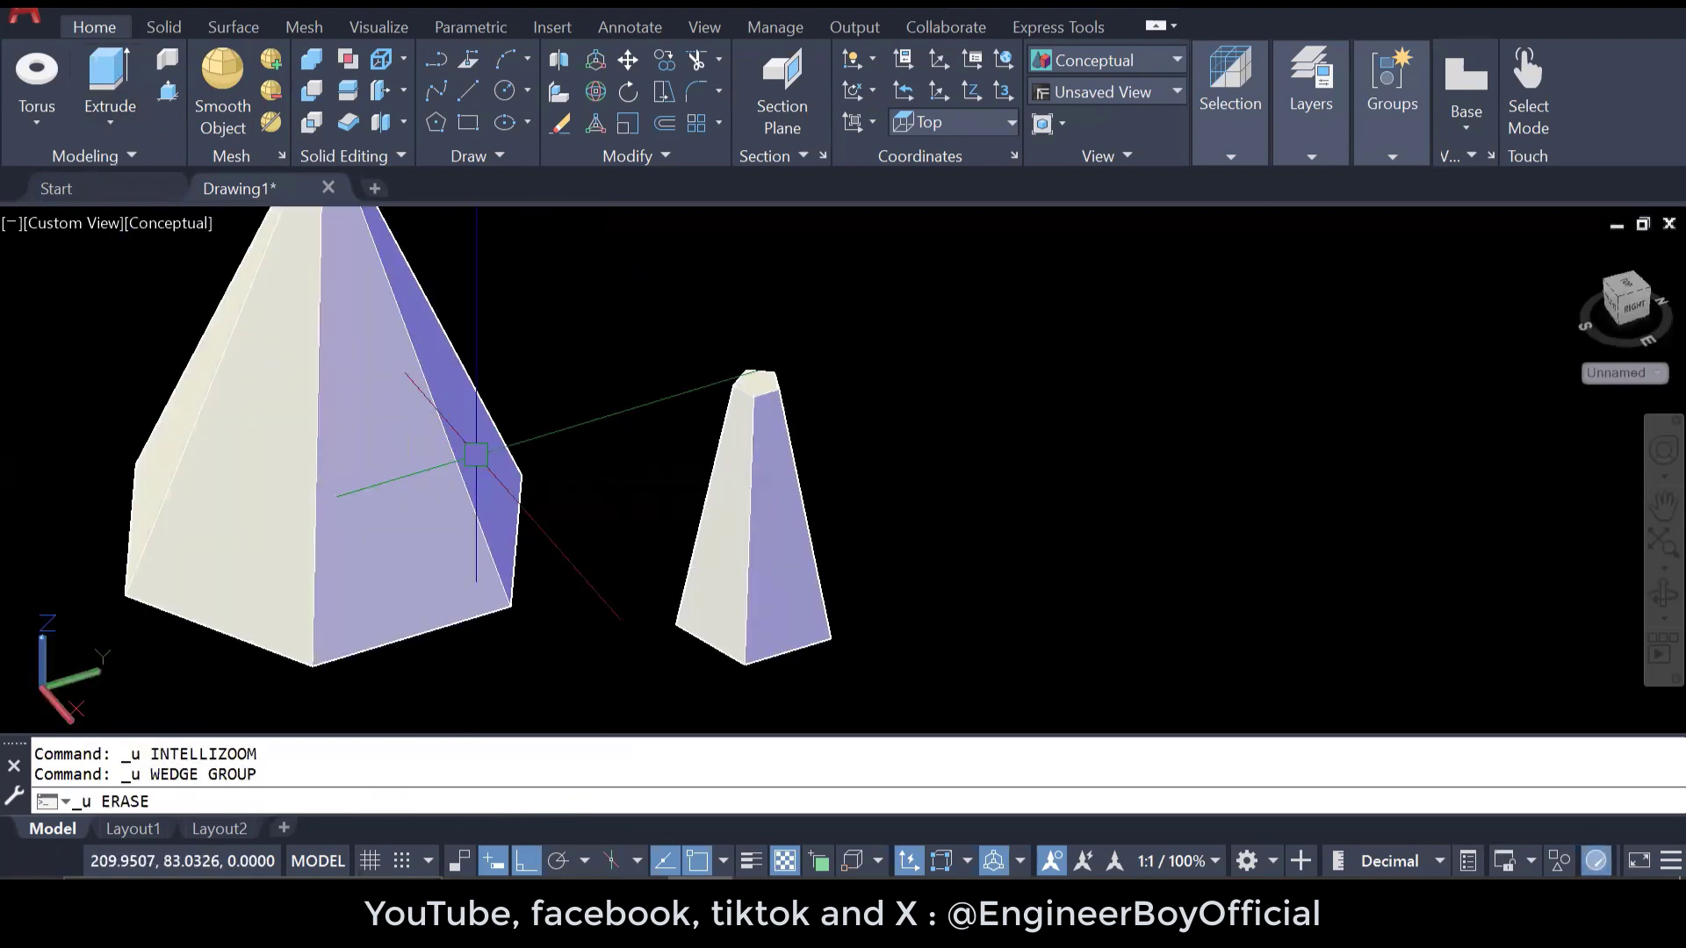
pyautogui.hotkey('ctrl', 'z')
pyautogui.hotkey('ctrl', 'z')
pyautogui.hotkey('ctrl', 'z')
pyautogui.hotkey('ctrl', 'z')
pyautogui.hotkey('ctrl', 'z')
pyautogui.hotkey('ctrl', 'z')
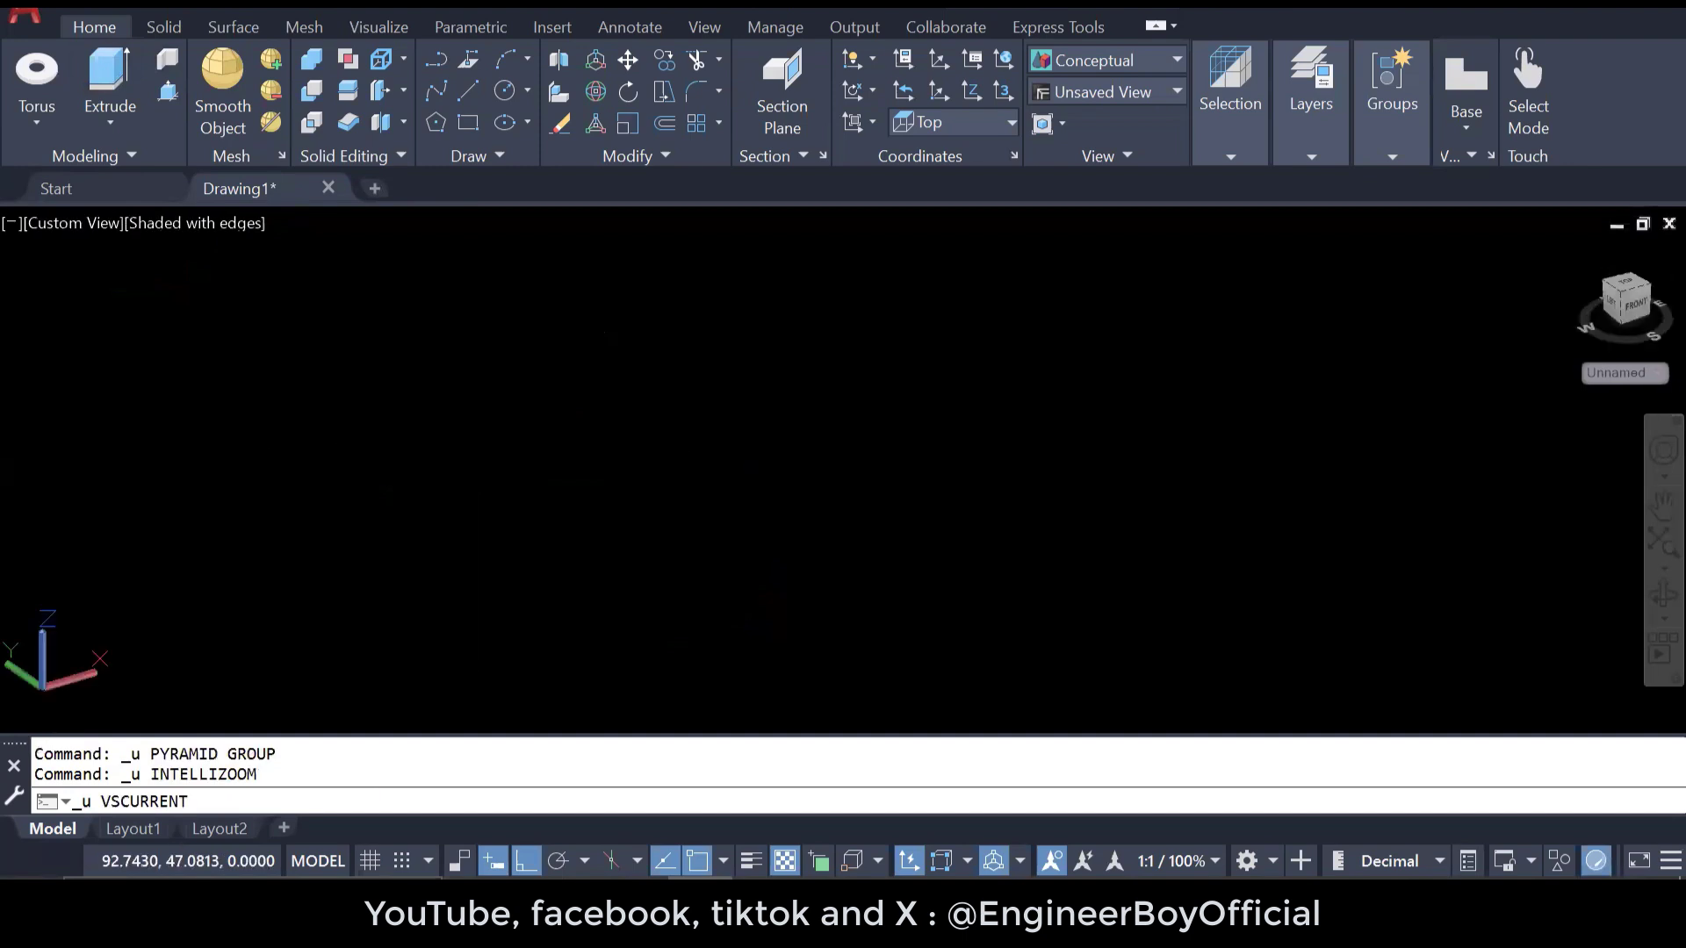
pyautogui.hotkey('ctrl', 'z')
pyautogui.hotkey('ctrl', 'z')
pyautogui.hotkey('ctrl', 'z')
pyautogui.hotkey('ctrl', 'z')
pyautogui.hotkey('ctrl', 'z')
pyautogui.hotkey('ctrl', 'z')
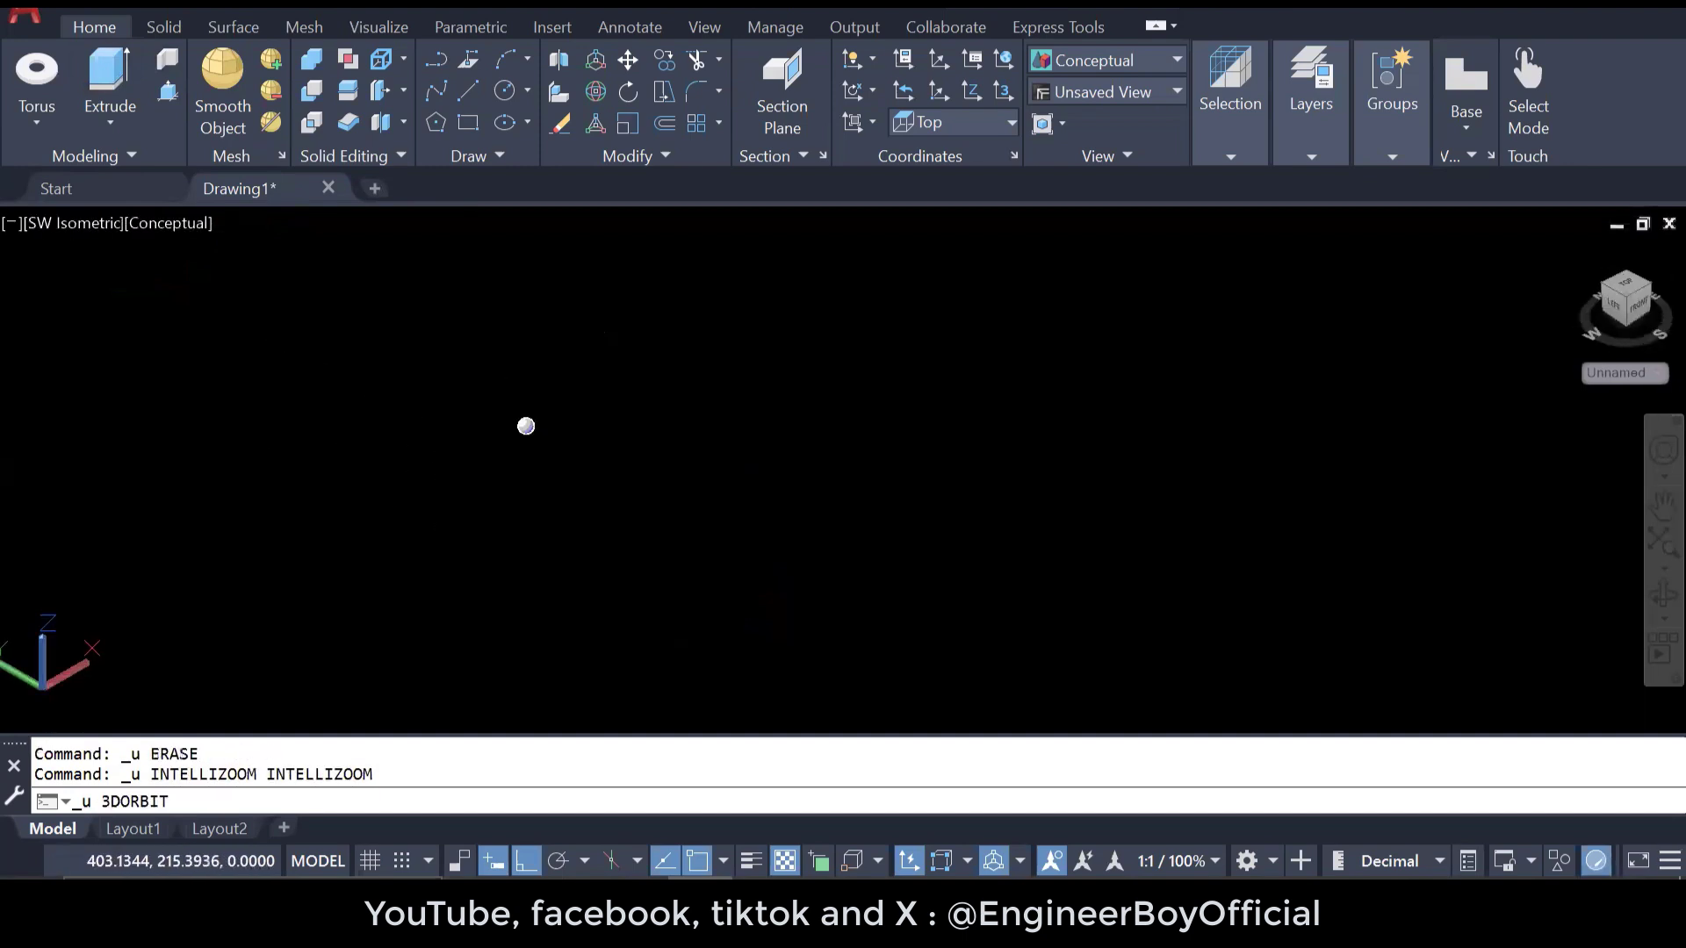
pyautogui.hotkey('ctrl', 'z')
pyautogui.hotkey('ctrl', 'z')
pyautogui.hotkey('ctrl', 'z')
pyautogui.hotkey('ctrl', 'z')
pyautogui.hotkey('ctrl', 'z')
pyautogui.hotkey('ctrl', 'z')
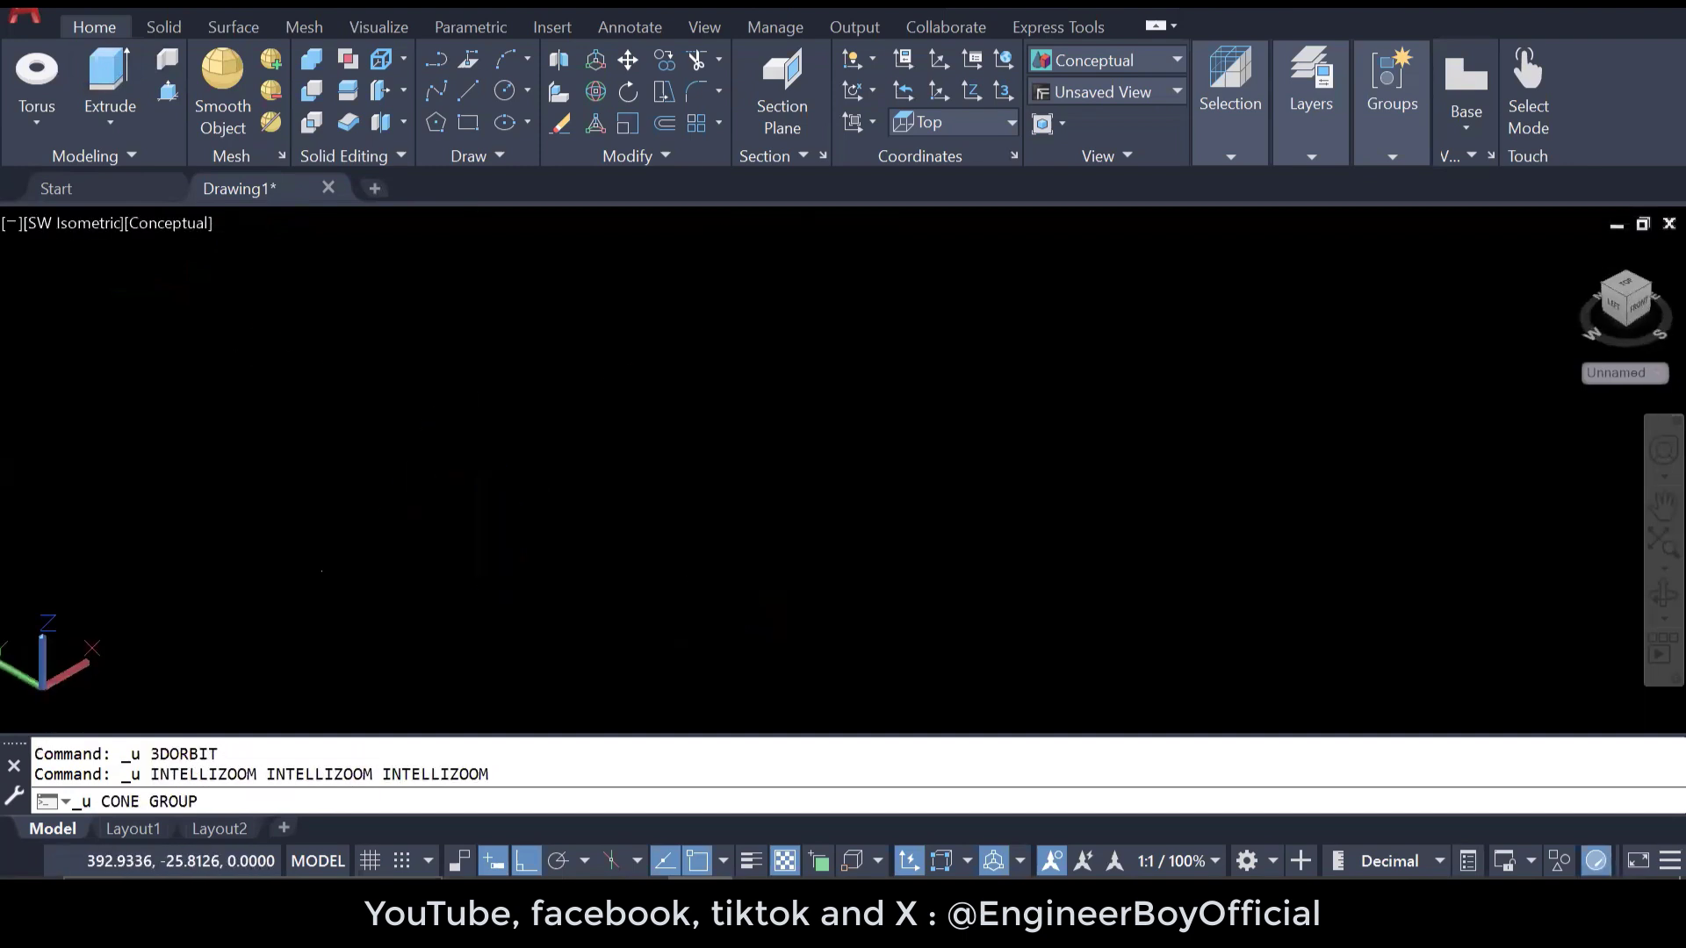
pyautogui.hotkey('ctrl', 'z')
pyautogui.hotkey('ctrl', 'z')
pyautogui.hotkey('ctrl', 'z')
pyautogui.hotkey('ctrl', 'z')
pyautogui.hotkey('ctrl', 'z')
pyautogui.hotkey('ctrl', 'z')
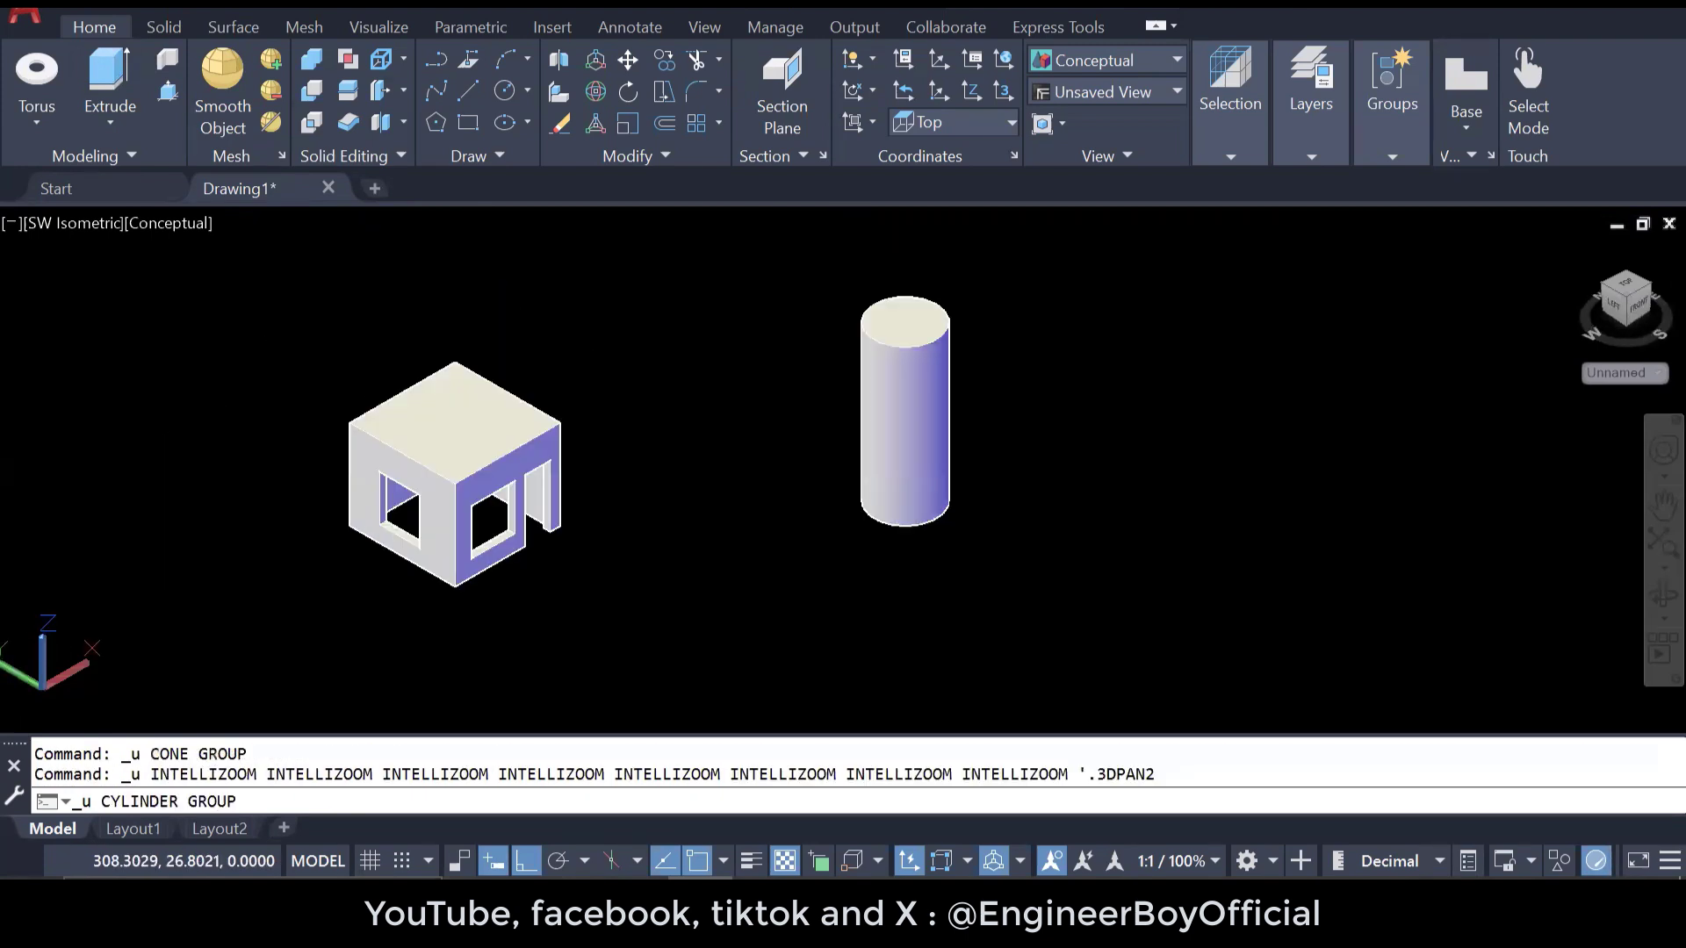
pyautogui.hotkey('ctrl', 'z')
pyautogui.hotkey('ctrl', 'z')
pyautogui.hotkey('ctrl', 'z')
pyautogui.hotkey('ctrl', 'z')
pyautogui.hotkey('ctrl', 'z')
pyautogui.hotkey('ctrl', 'z')
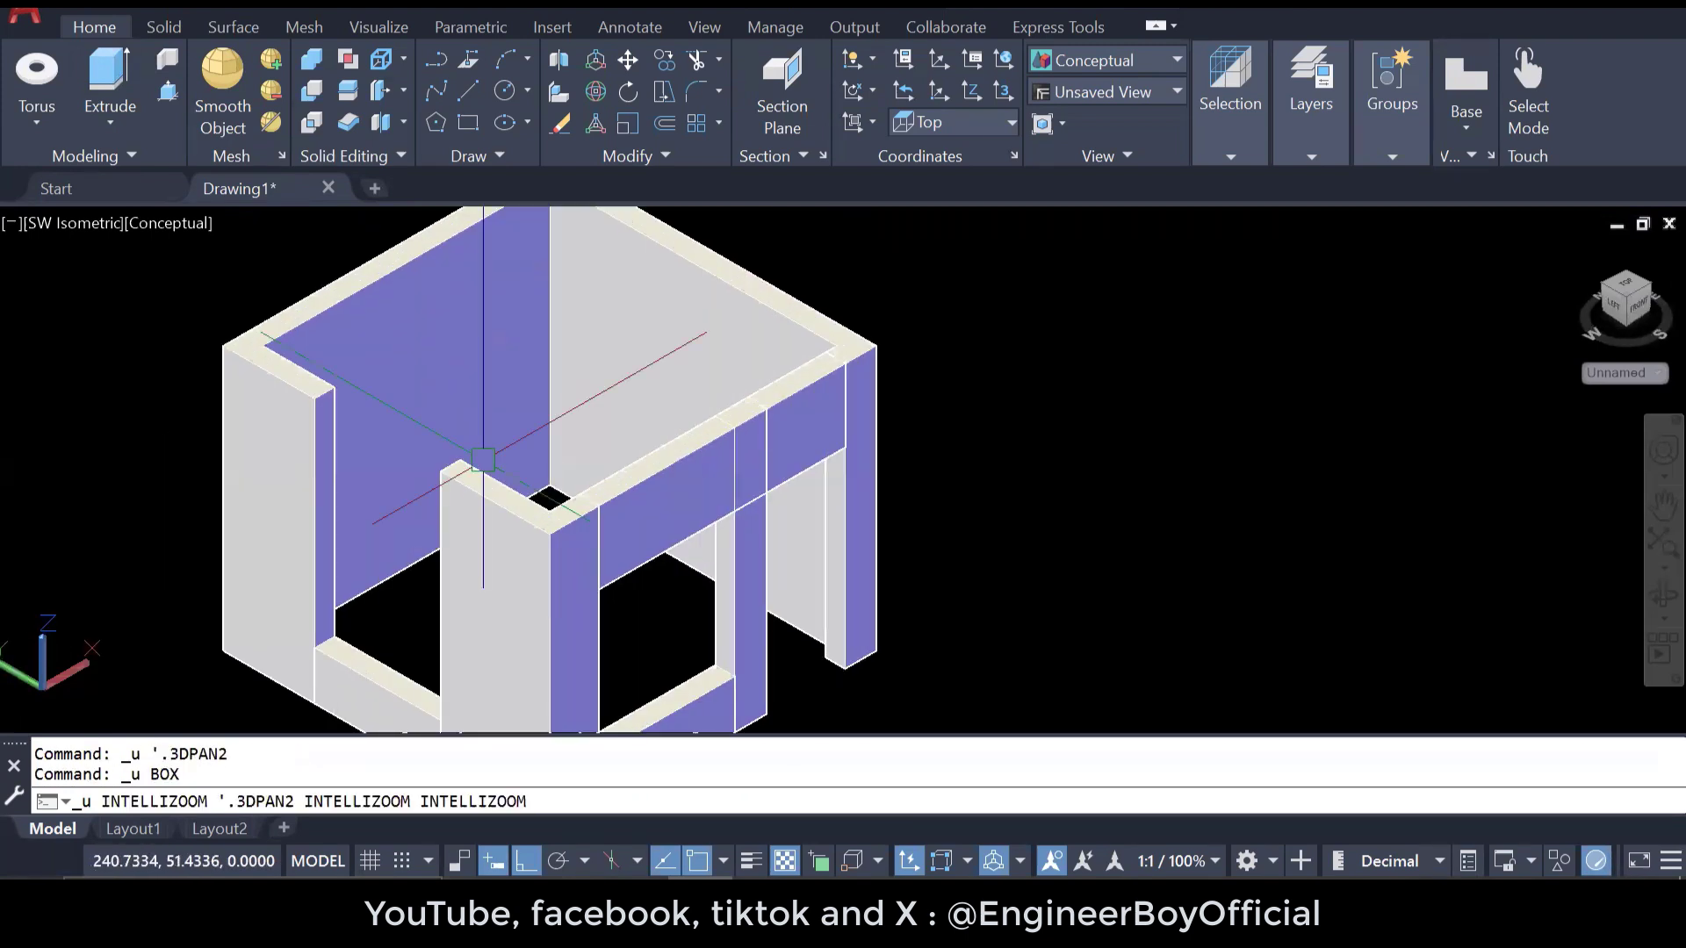
pyautogui.hotkey('ctrl', 'z')
pyautogui.hotkey('ctrl', 'z')
pyautogui.hotkey('ctrl', 'z')
pyautogui.hotkey('ctrl', 'z')
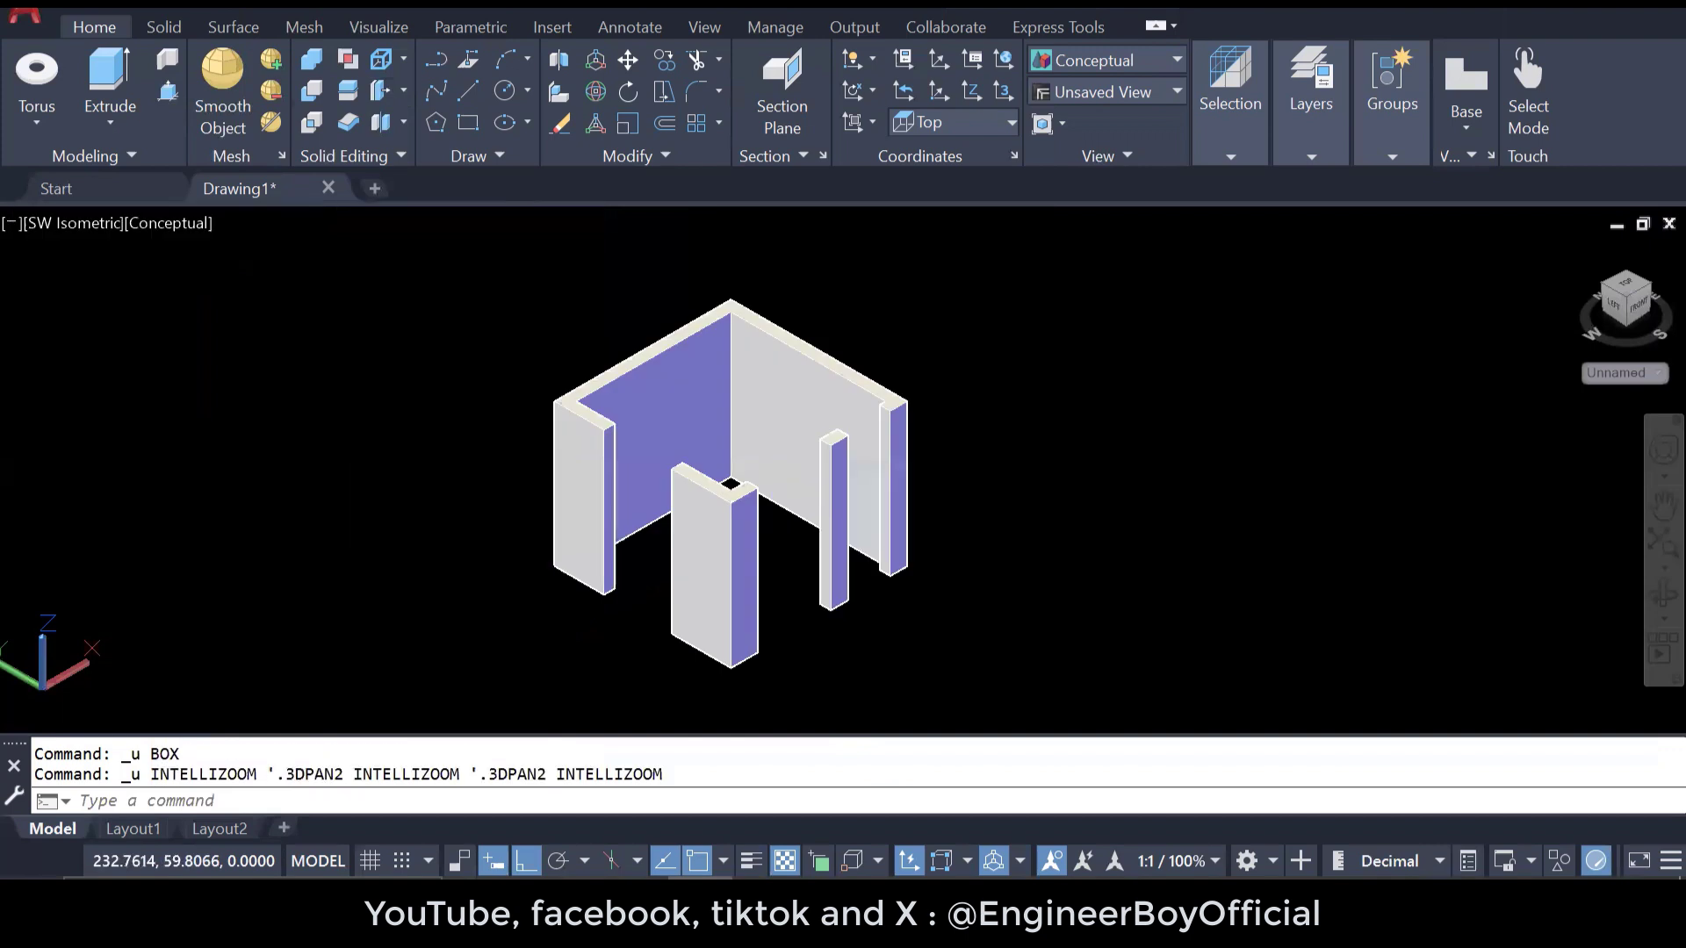
pyautogui.hotkey('ctrl', 'z')
pyautogui.hotkey('ctrl', 'z')
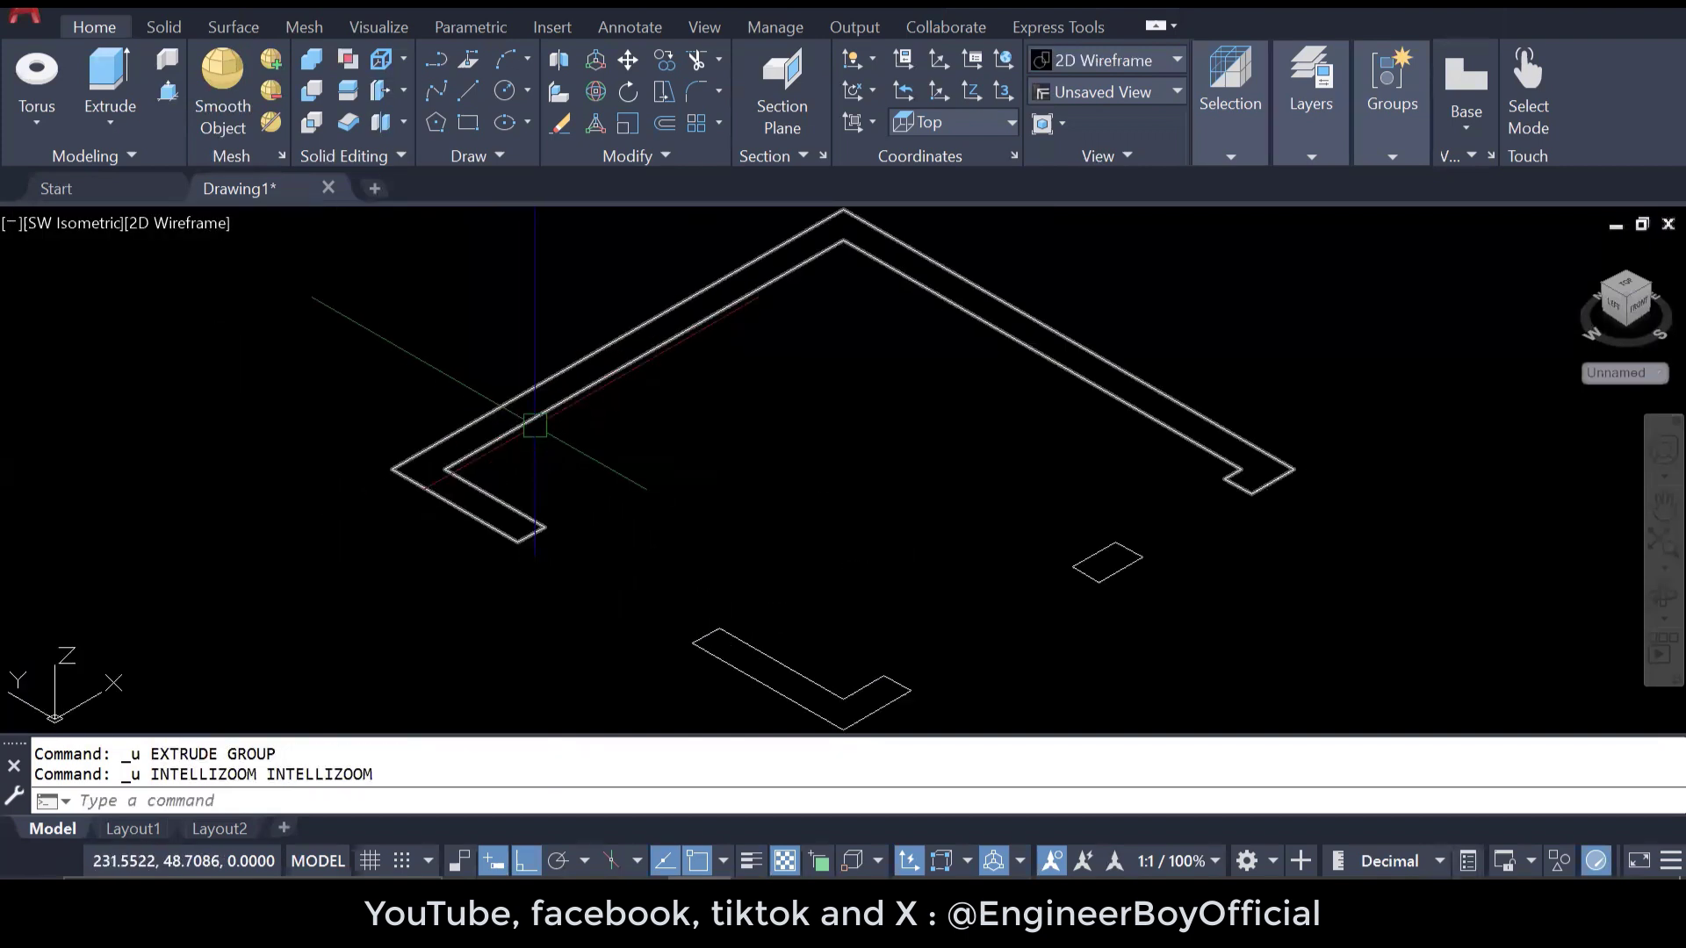
pyautogui.press('Escape')
pyautogui.press('Escape')
# - Draw a small circle of freely picked radius beside the wall outlines
pyautogui.scroll(-5, 375, 425)
pyautogui.scroll(3, 489, 444)
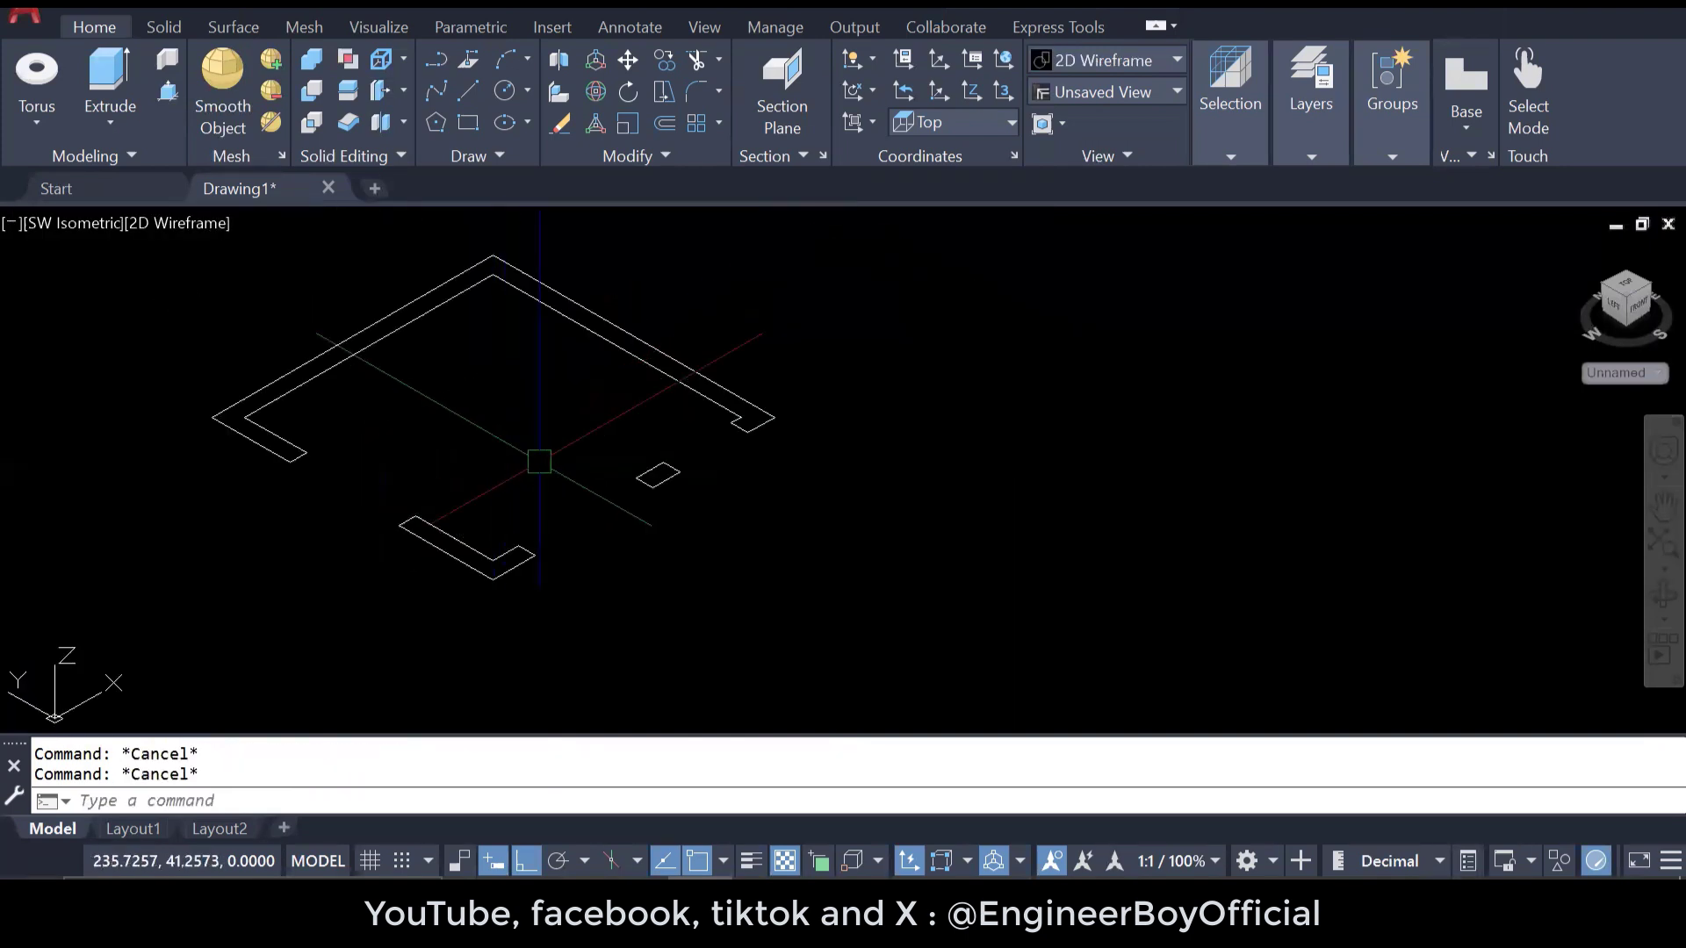
pyautogui.moveTo(534, 490); pyautogui.dragTo(526, 507, button='middle')
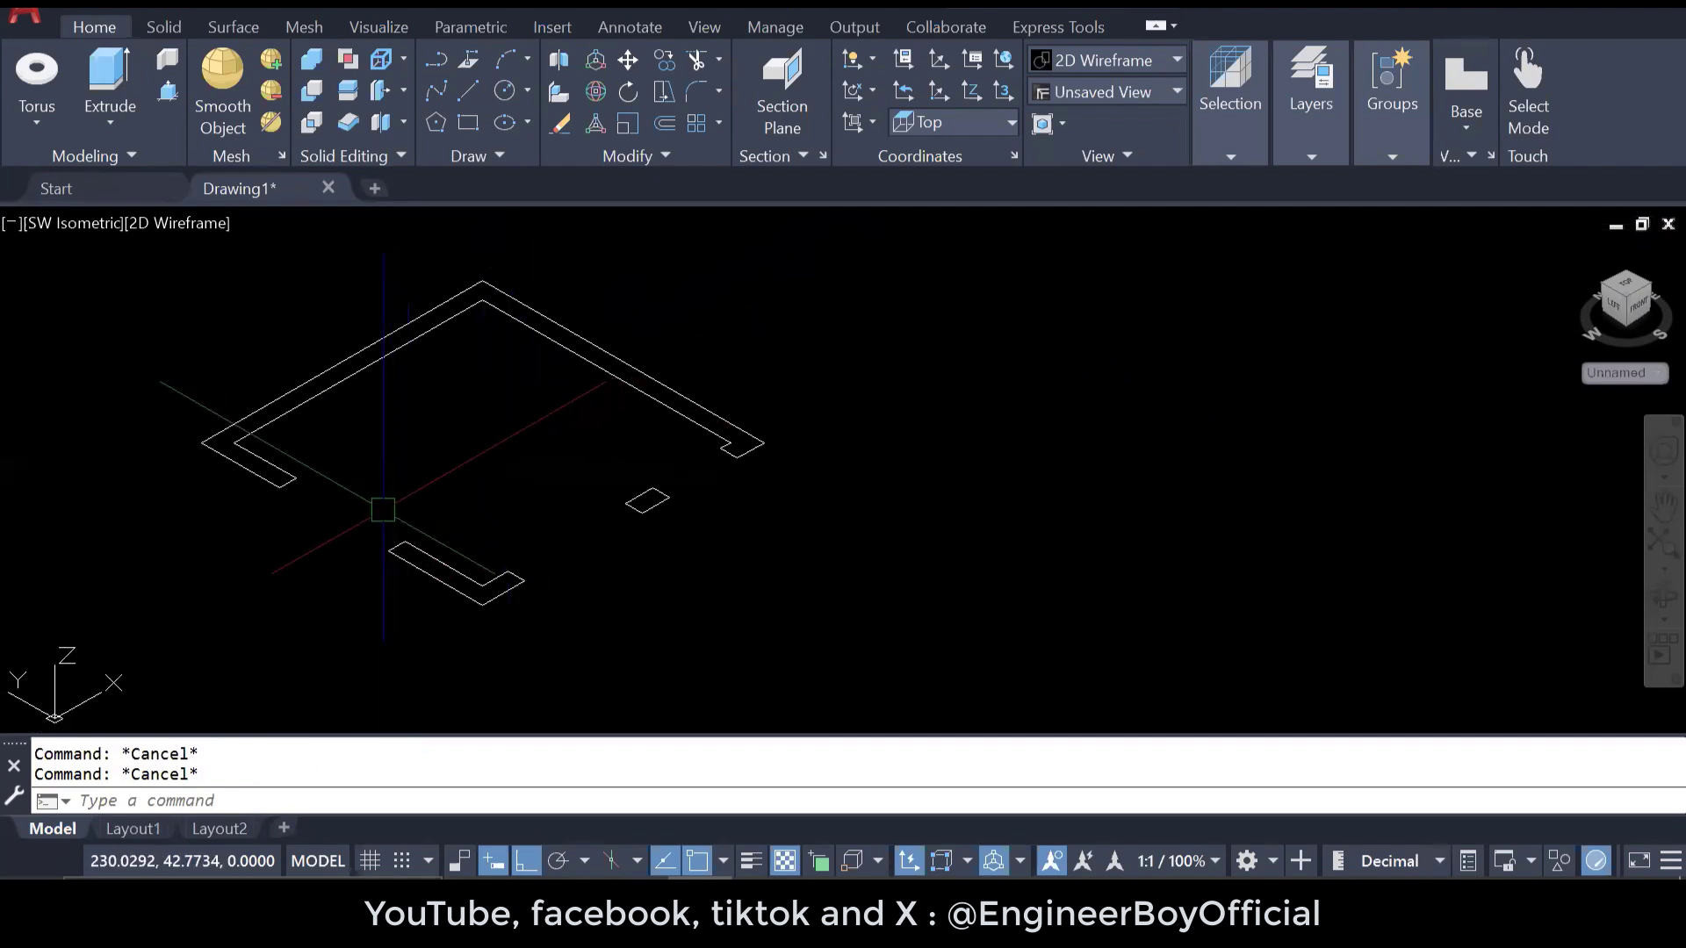
pyautogui.scroll(-3, 372, 525)
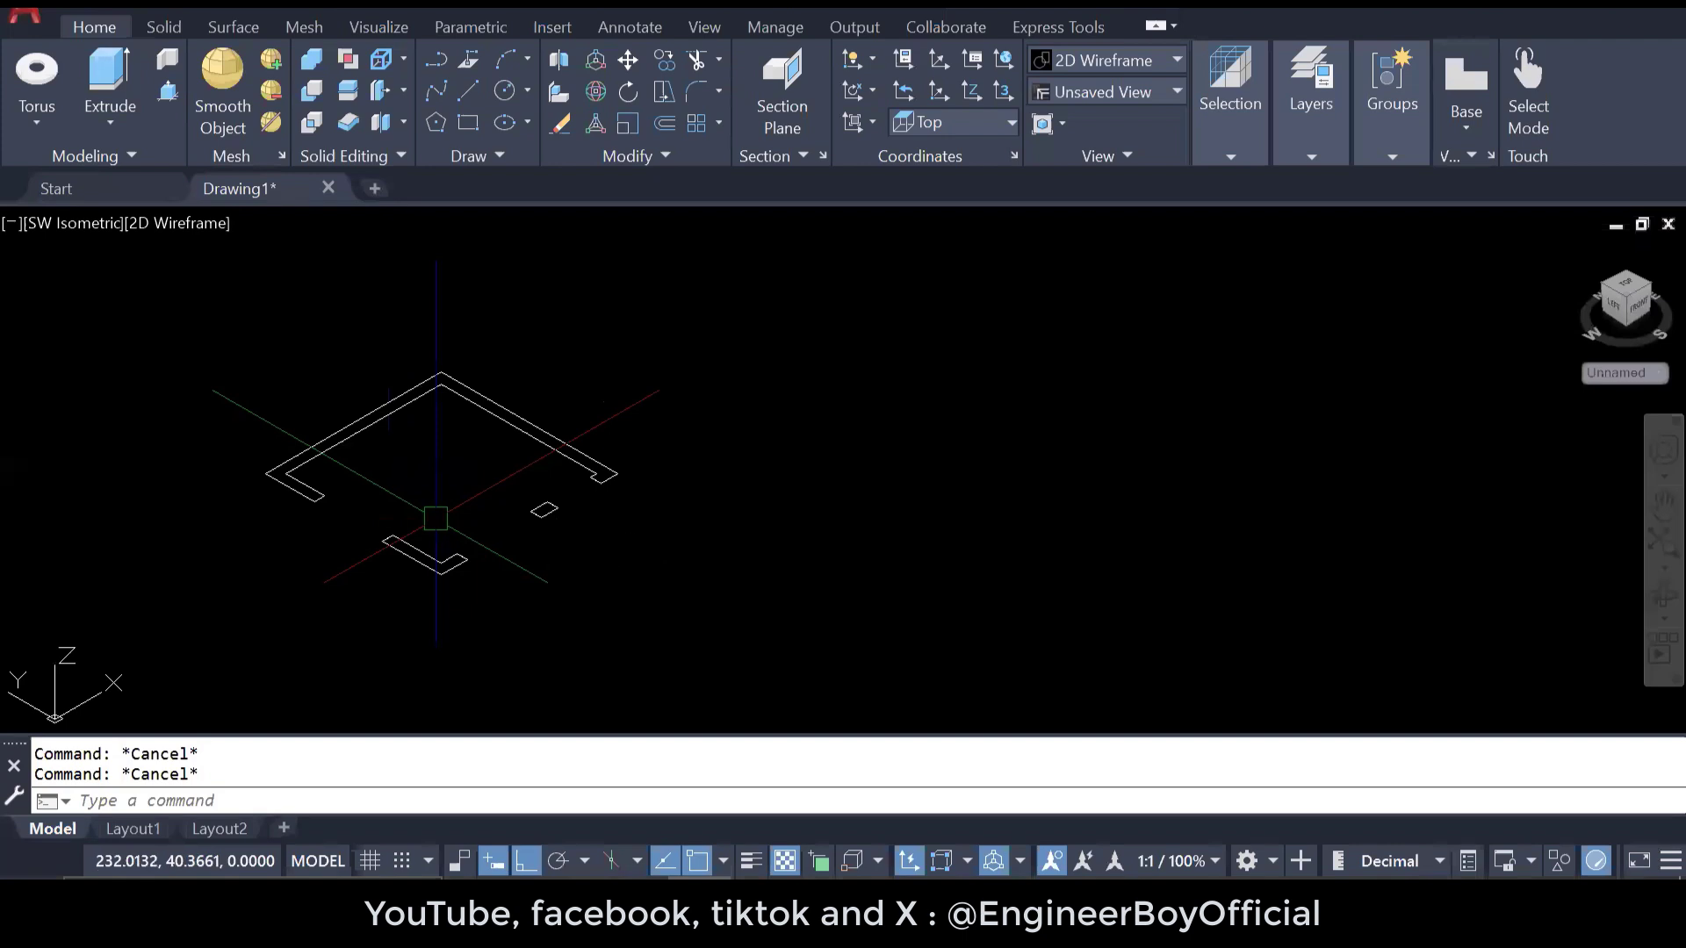
pyautogui.write('c')
pyautogui.press('Return')
pyautogui.click(790, 516)
pyautogui.click(817, 523)
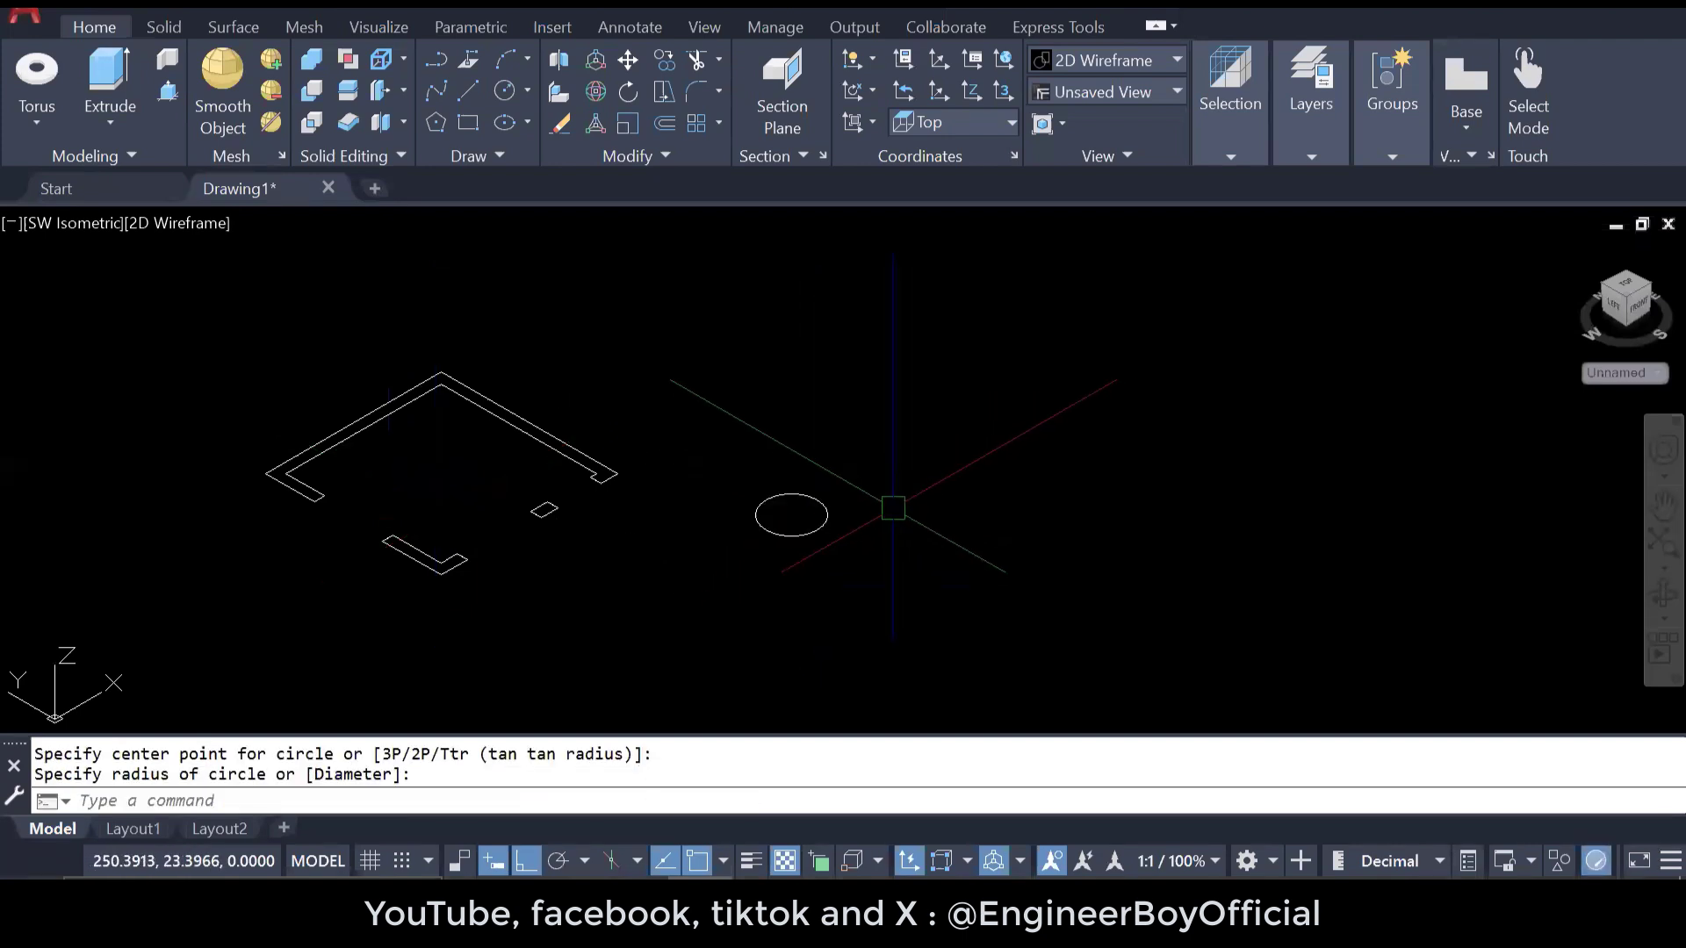
# - Draw a closed, irregular seven-sided outline from separate line segments beyond the circle, turning ortho off after the first segment
pyautogui.write('l')
pyautogui.press('Return')
pyautogui.click(946, 469)
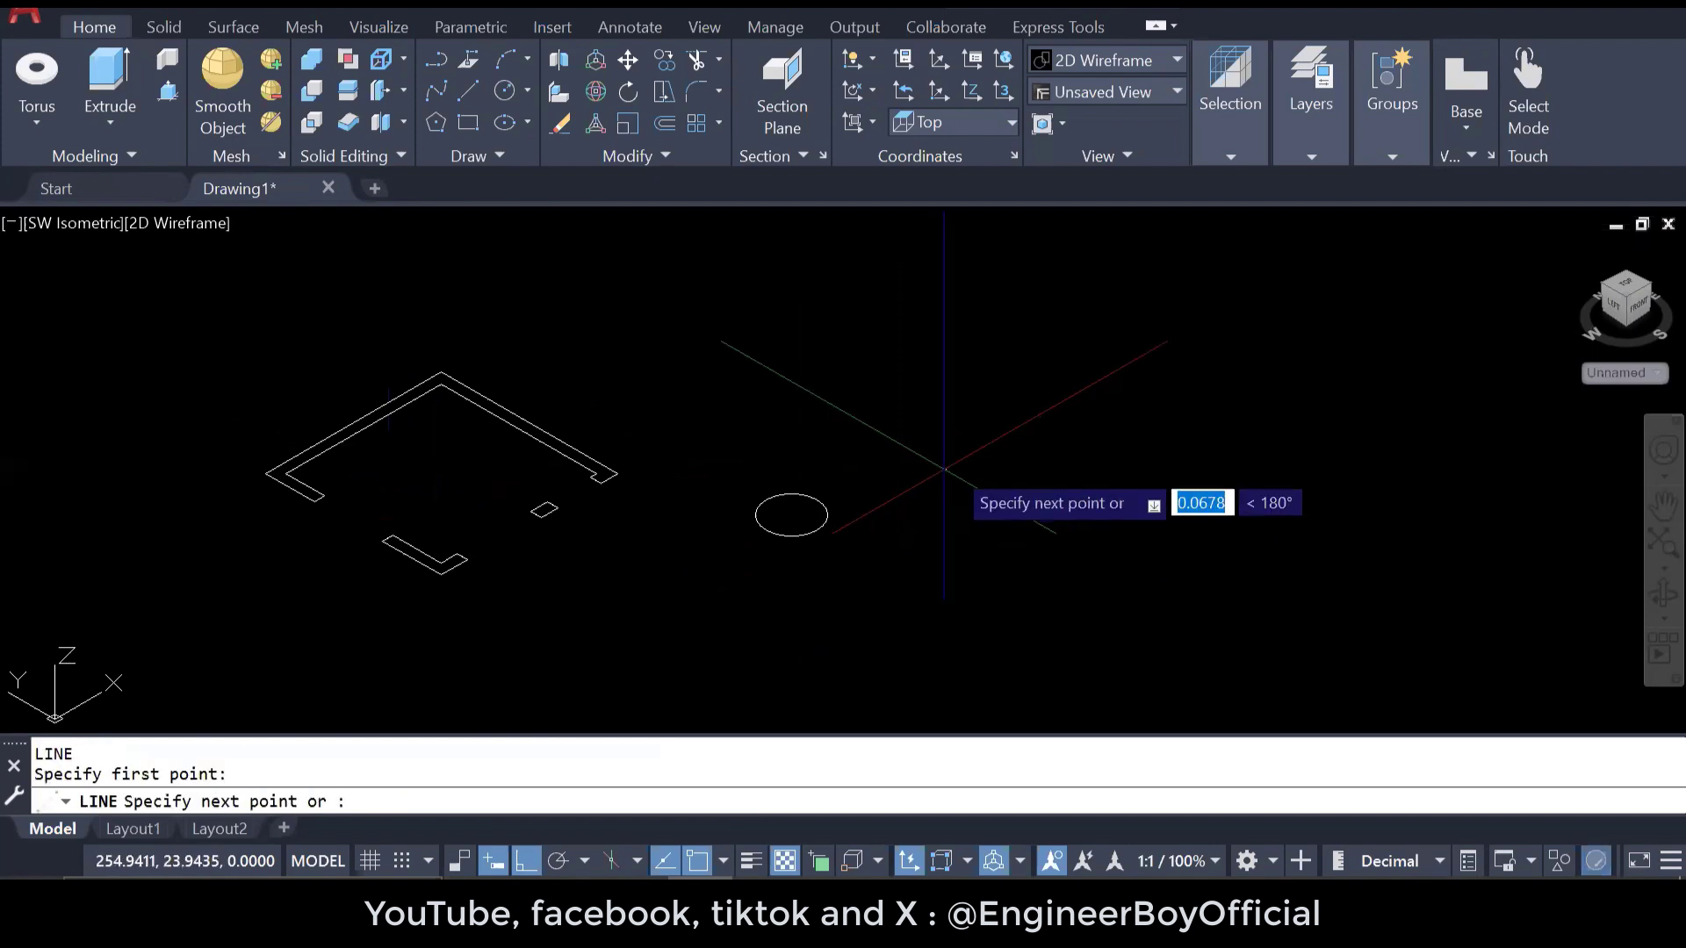
pyautogui.click(1045, 411)
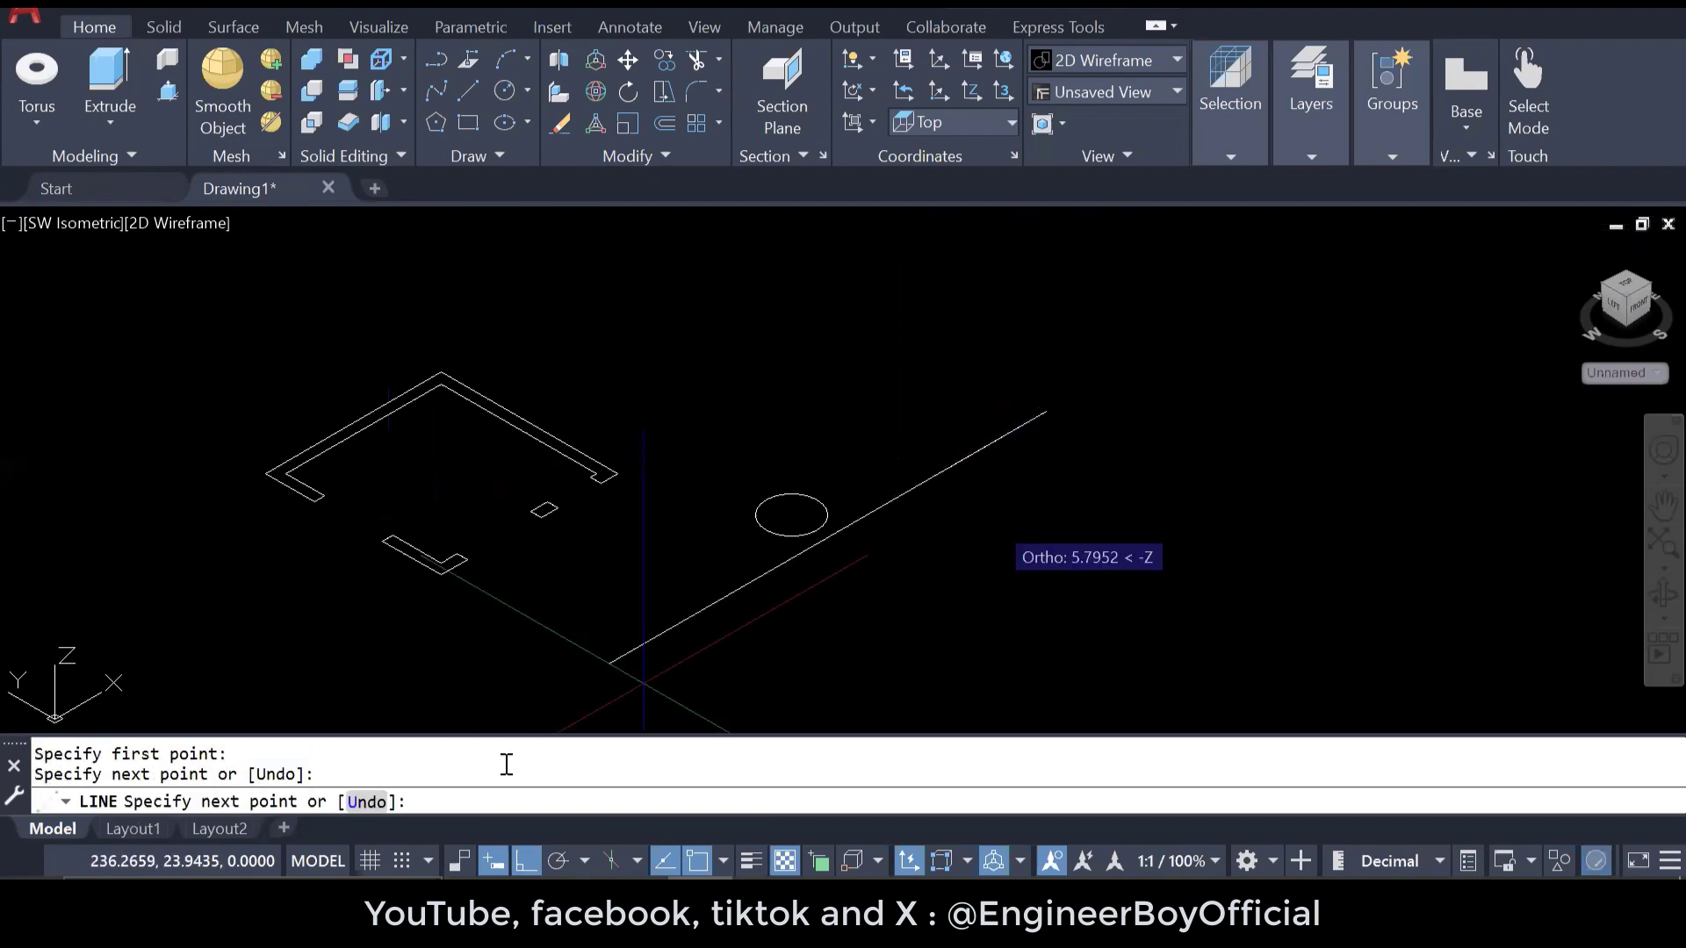
pyautogui.press('F8')
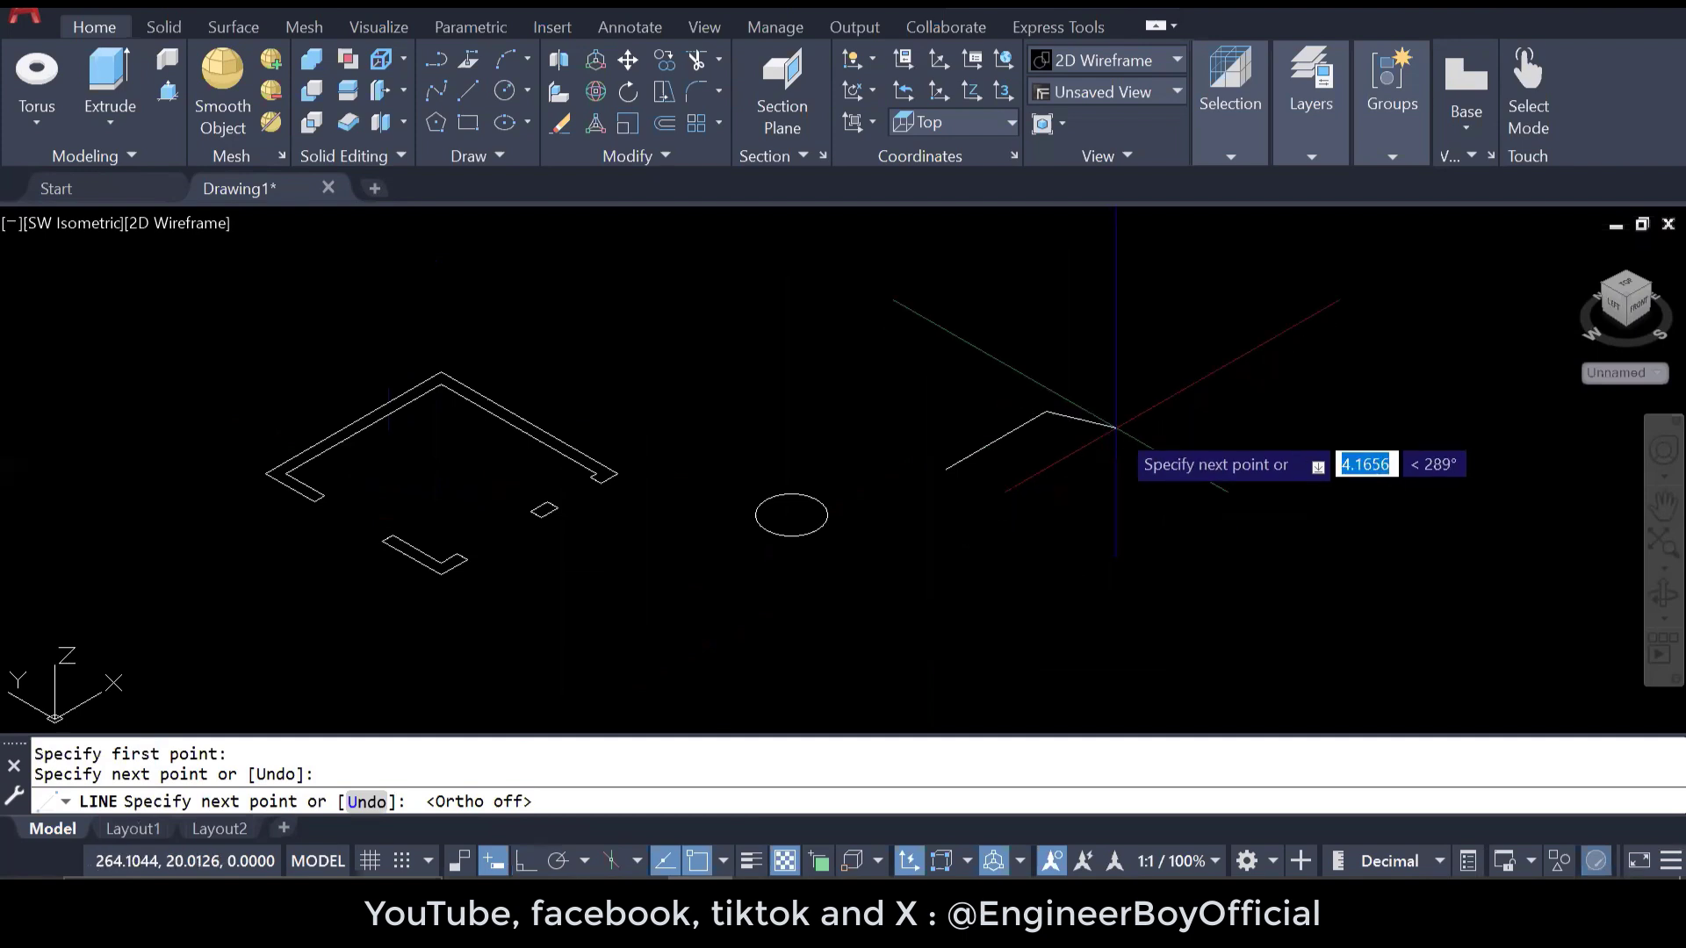
pyautogui.click(1126, 418)
pyautogui.click(1158, 463)
pyautogui.click(1144, 533)
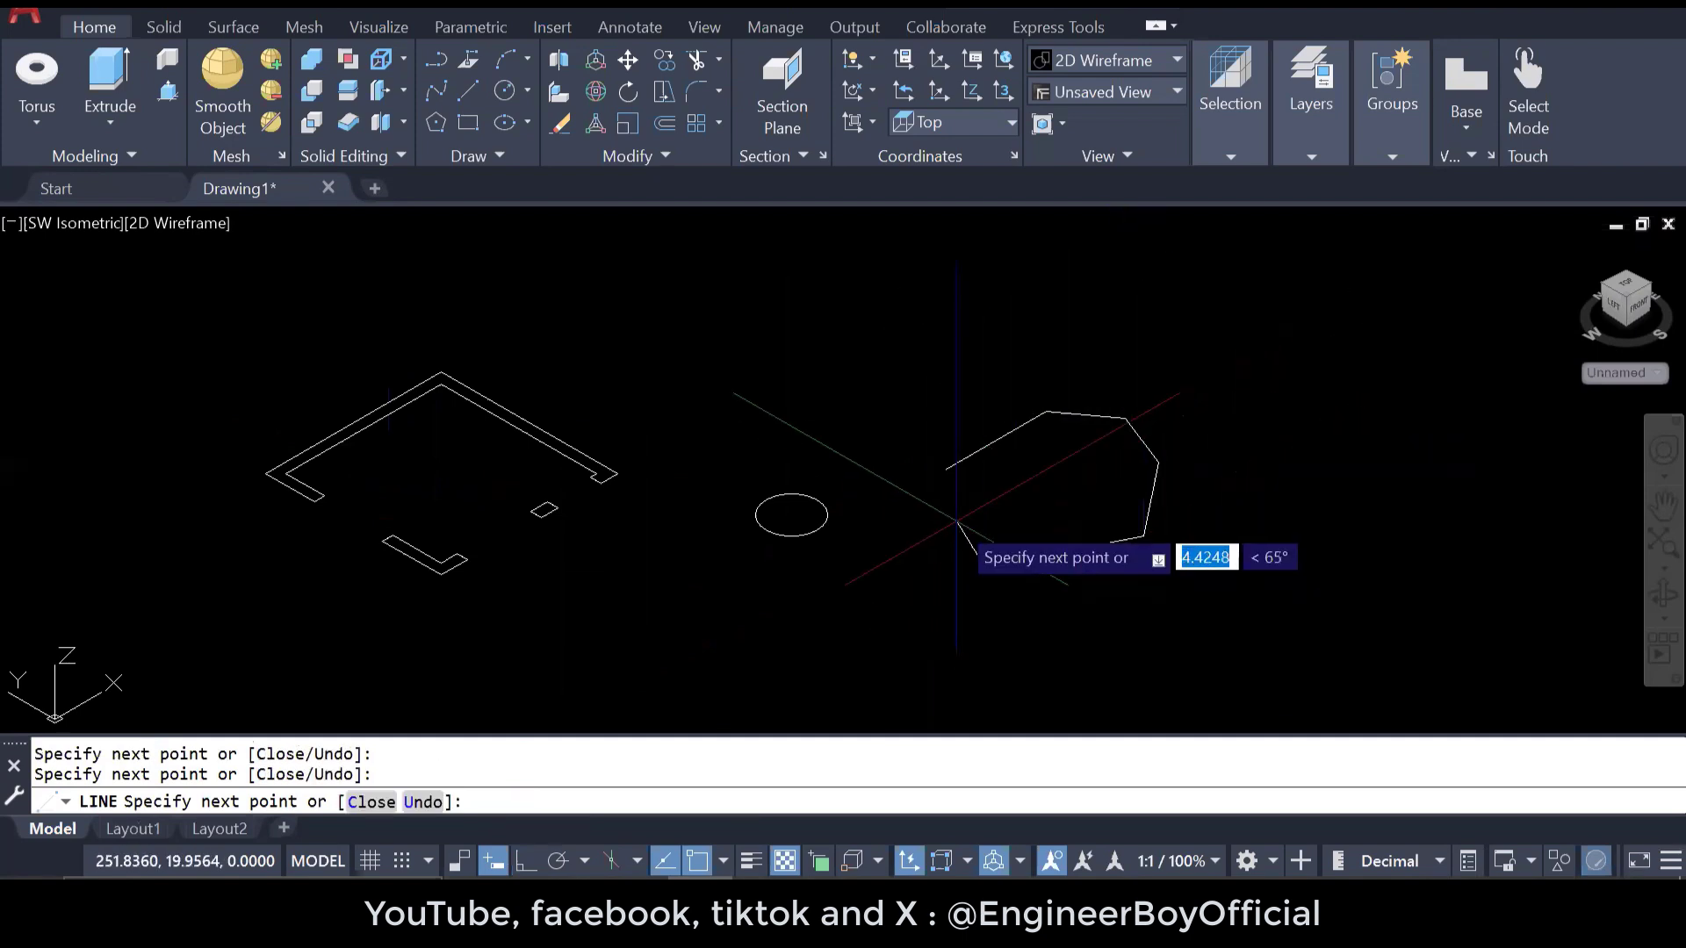
pyautogui.click(984, 567)
pyautogui.write('c')
pyautogui.press('Return')
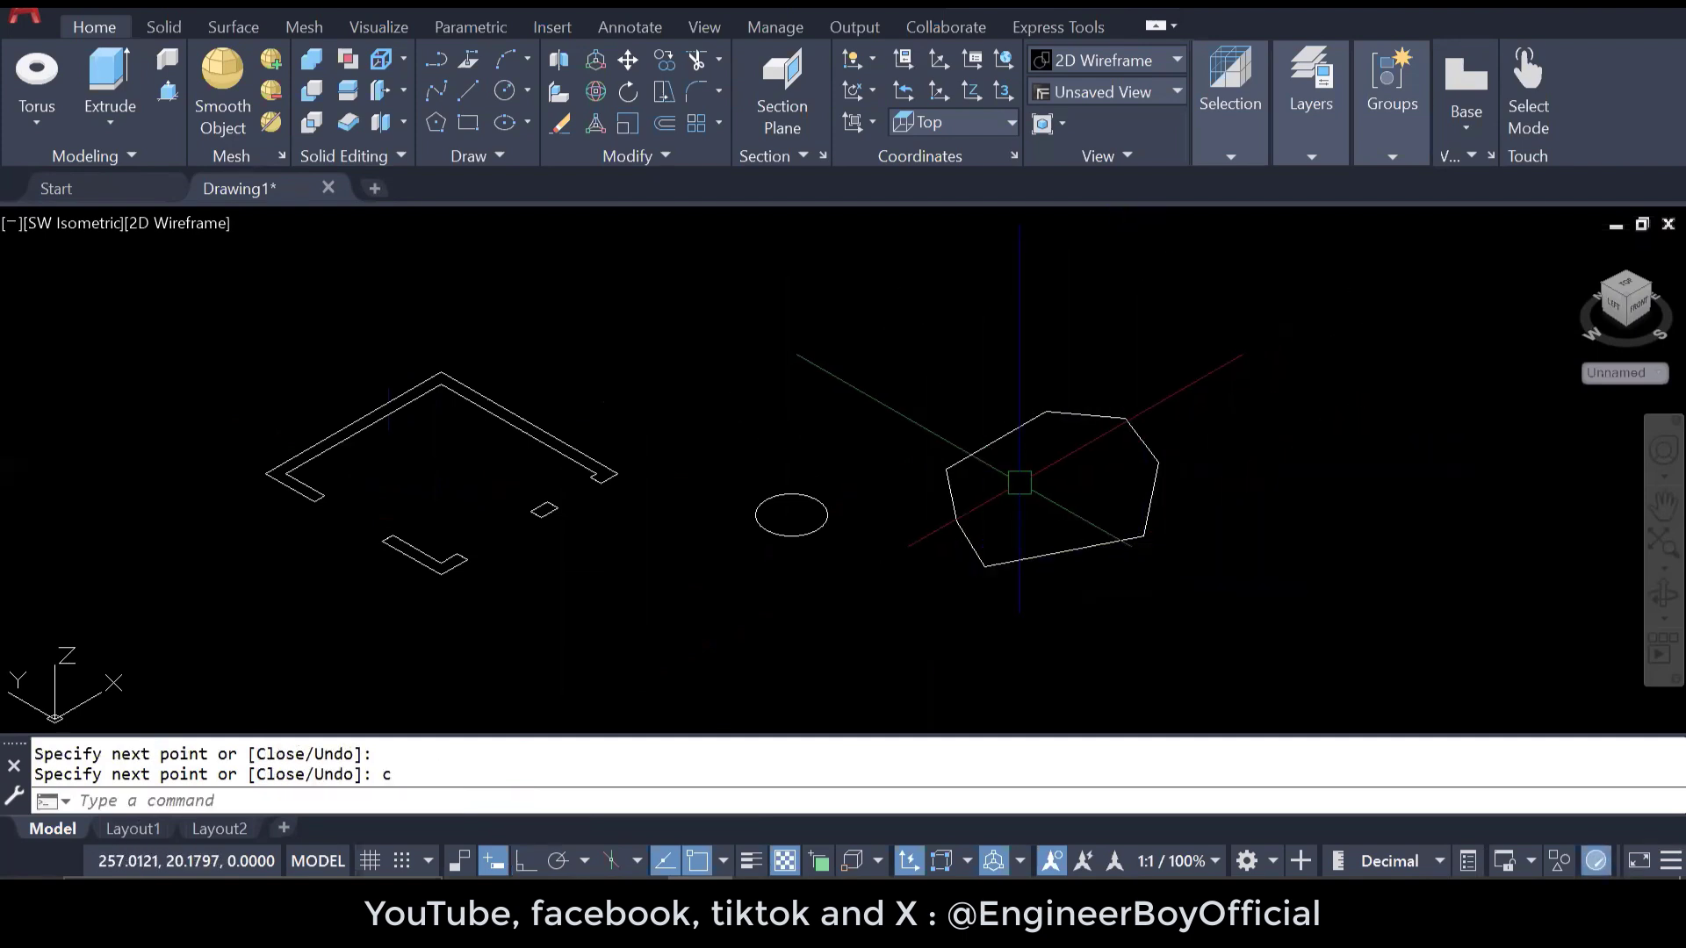
pyautogui.press('Escape')
pyautogui.press('Escape')
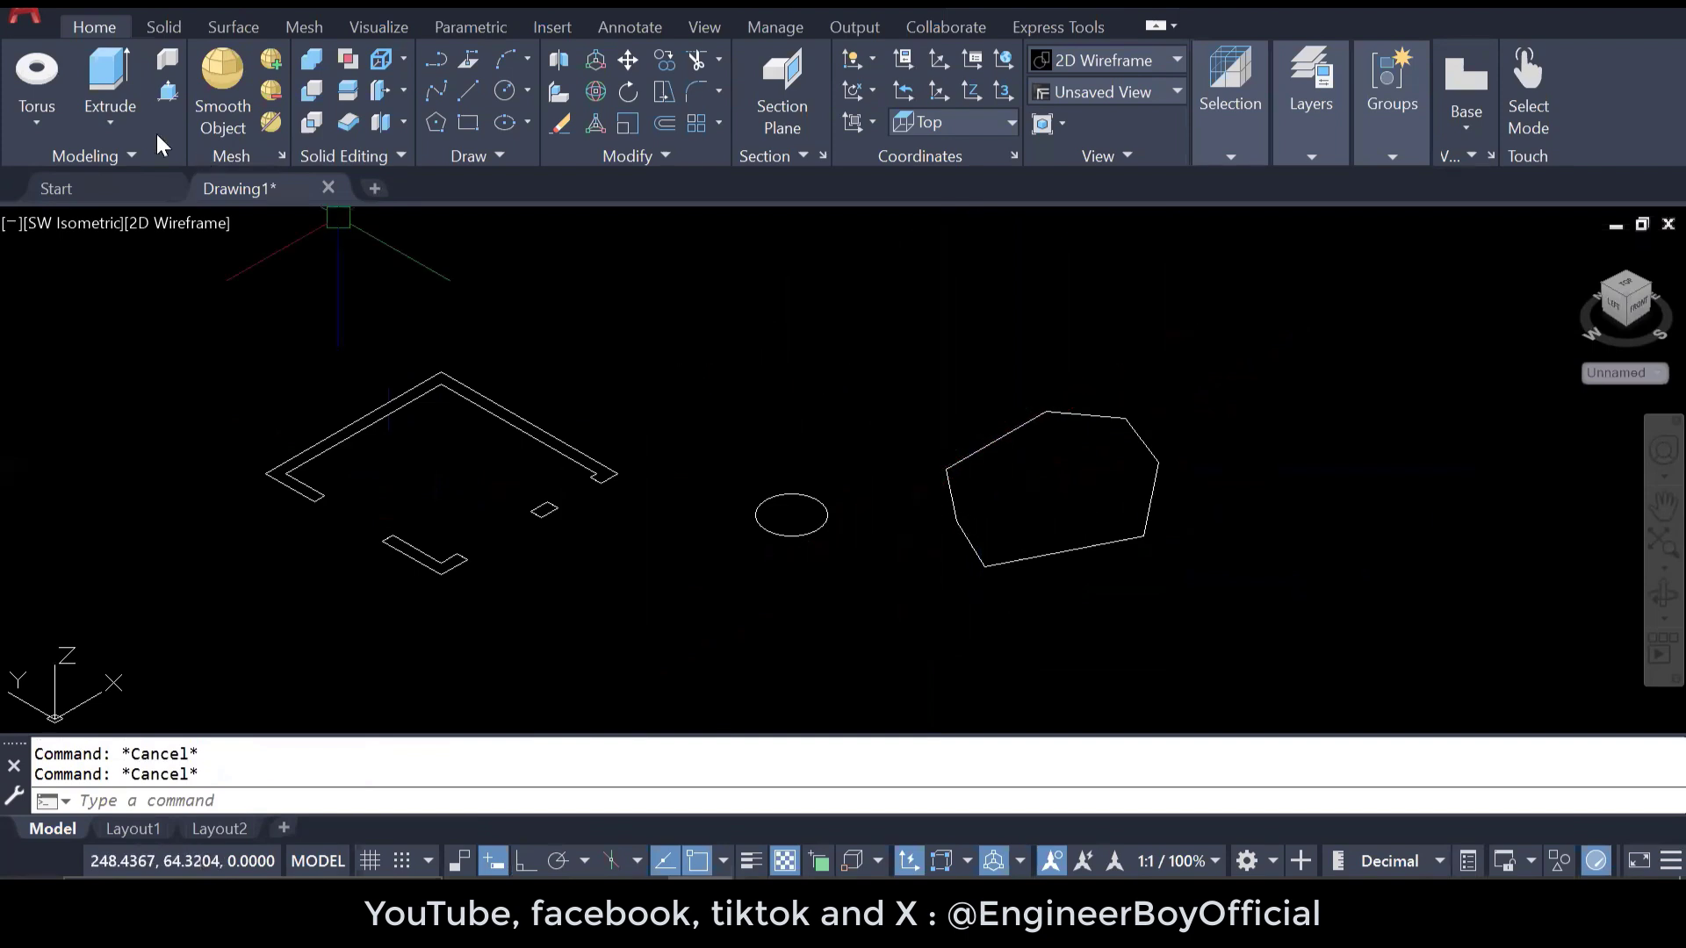
# - Try to extrude a single line segment of the irregular seven-sided outline
pyautogui.click(139, 106)
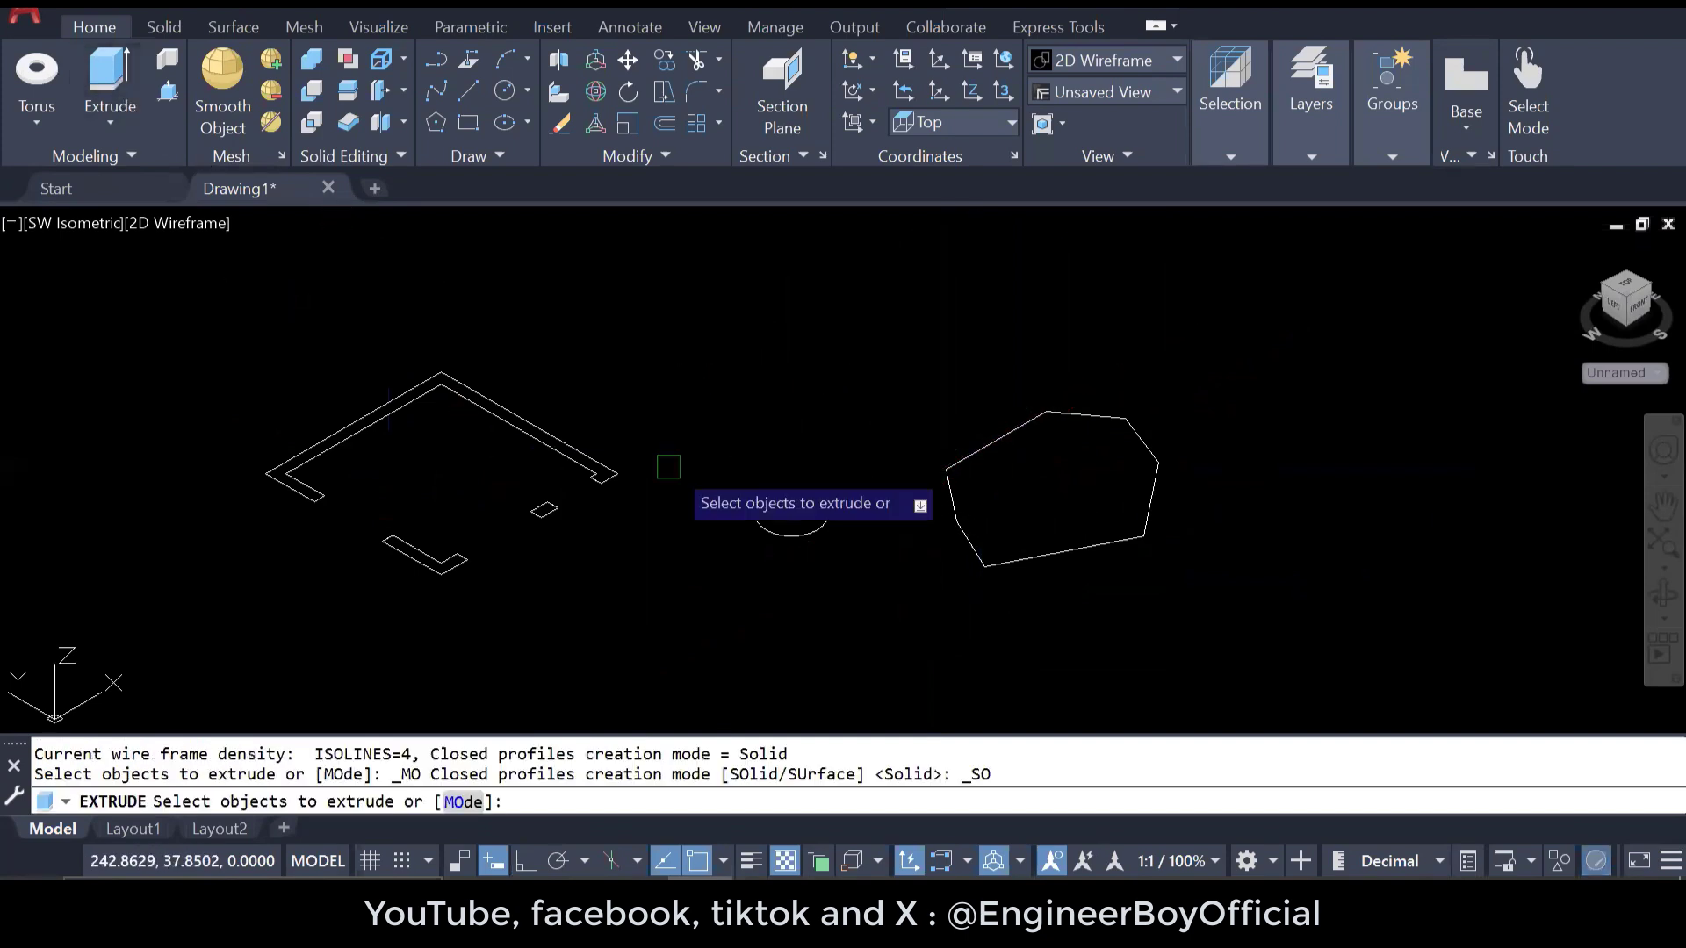
pyautogui.click(1005, 434)
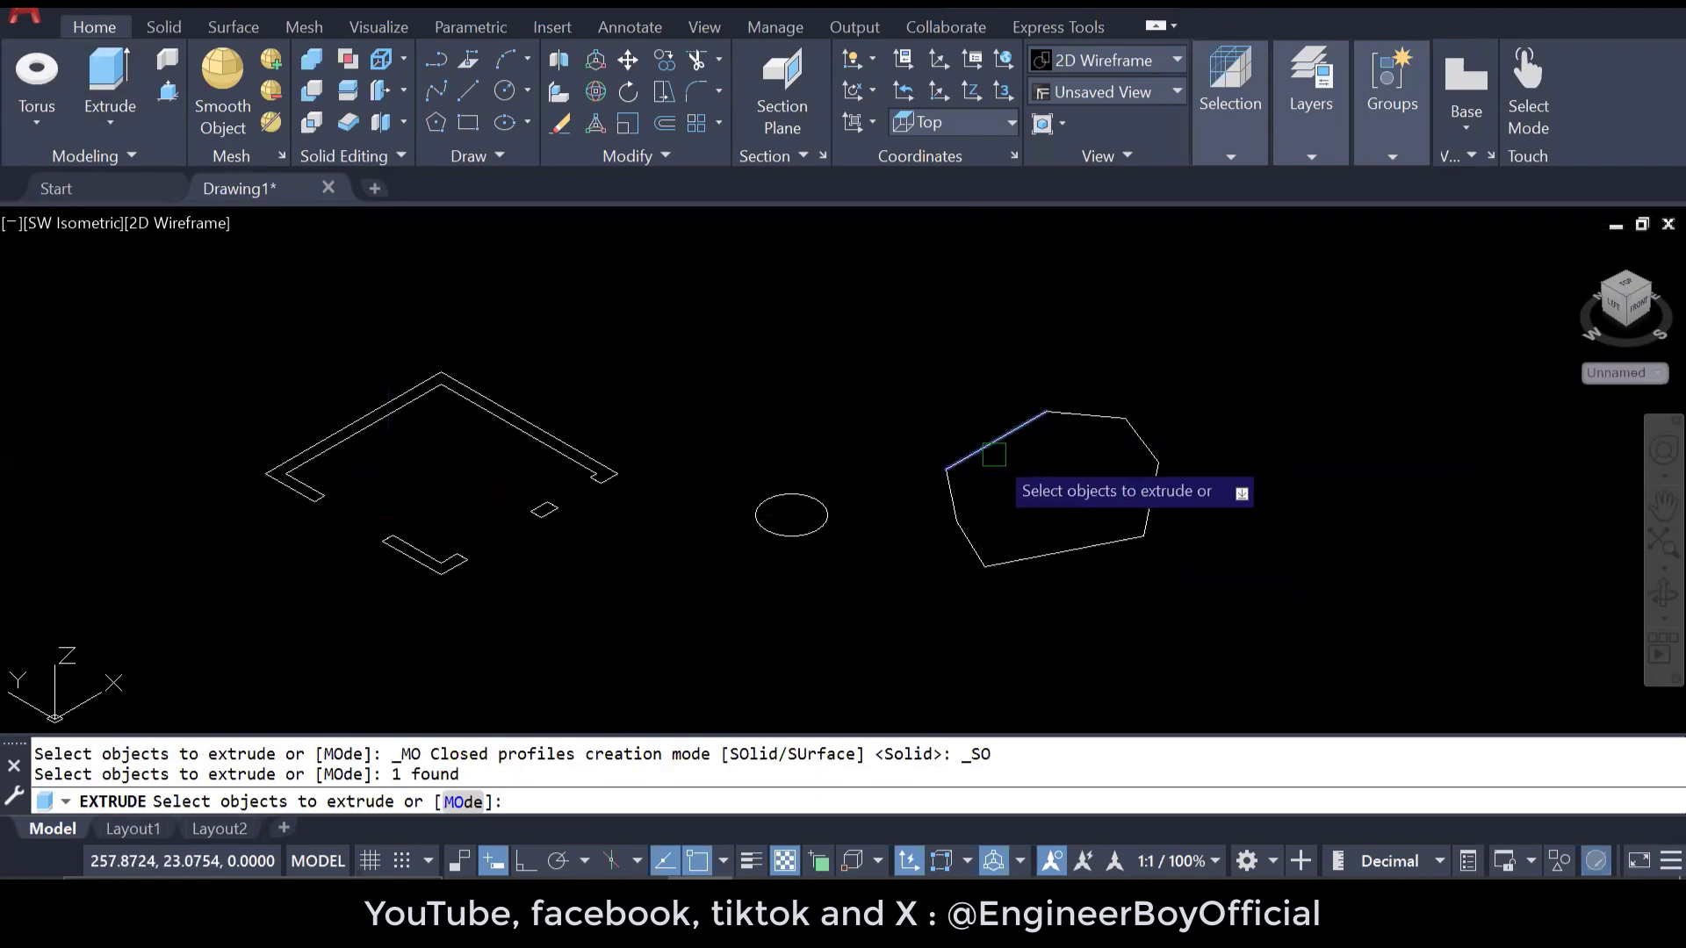
pyautogui.press('Return')
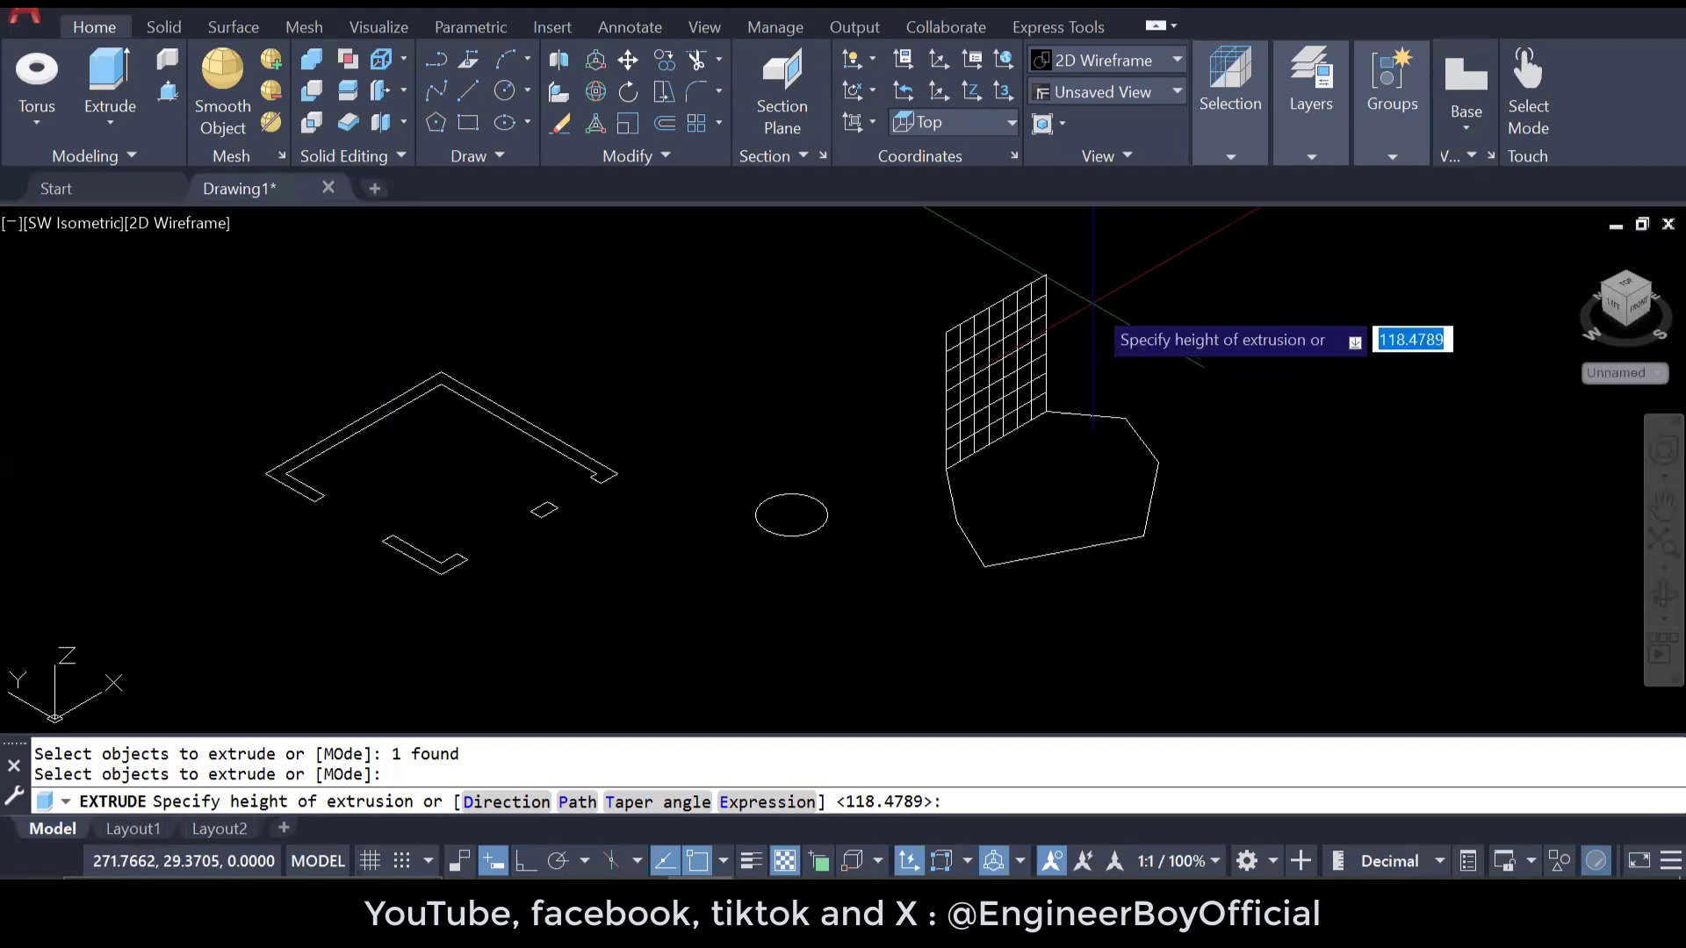
pyautogui.press('Escape')
pyautogui.press('Escape')
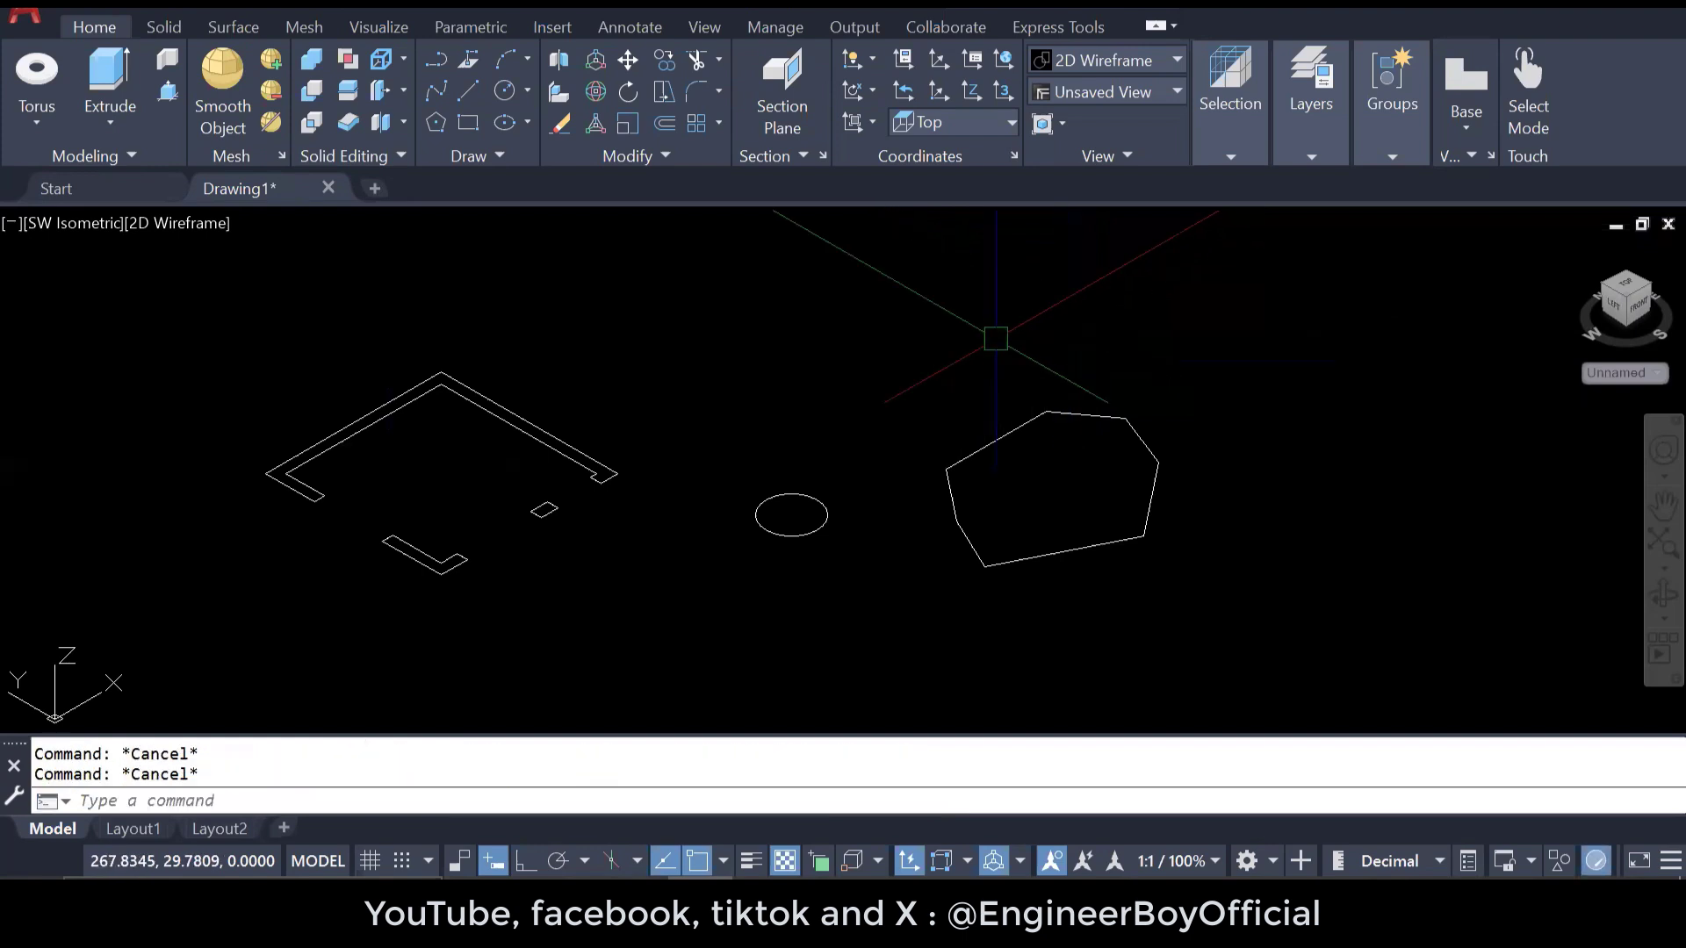
# - Examine whether the main wall outline and the circle each select as one whole object
pyautogui.scroll(2, 322, 434)
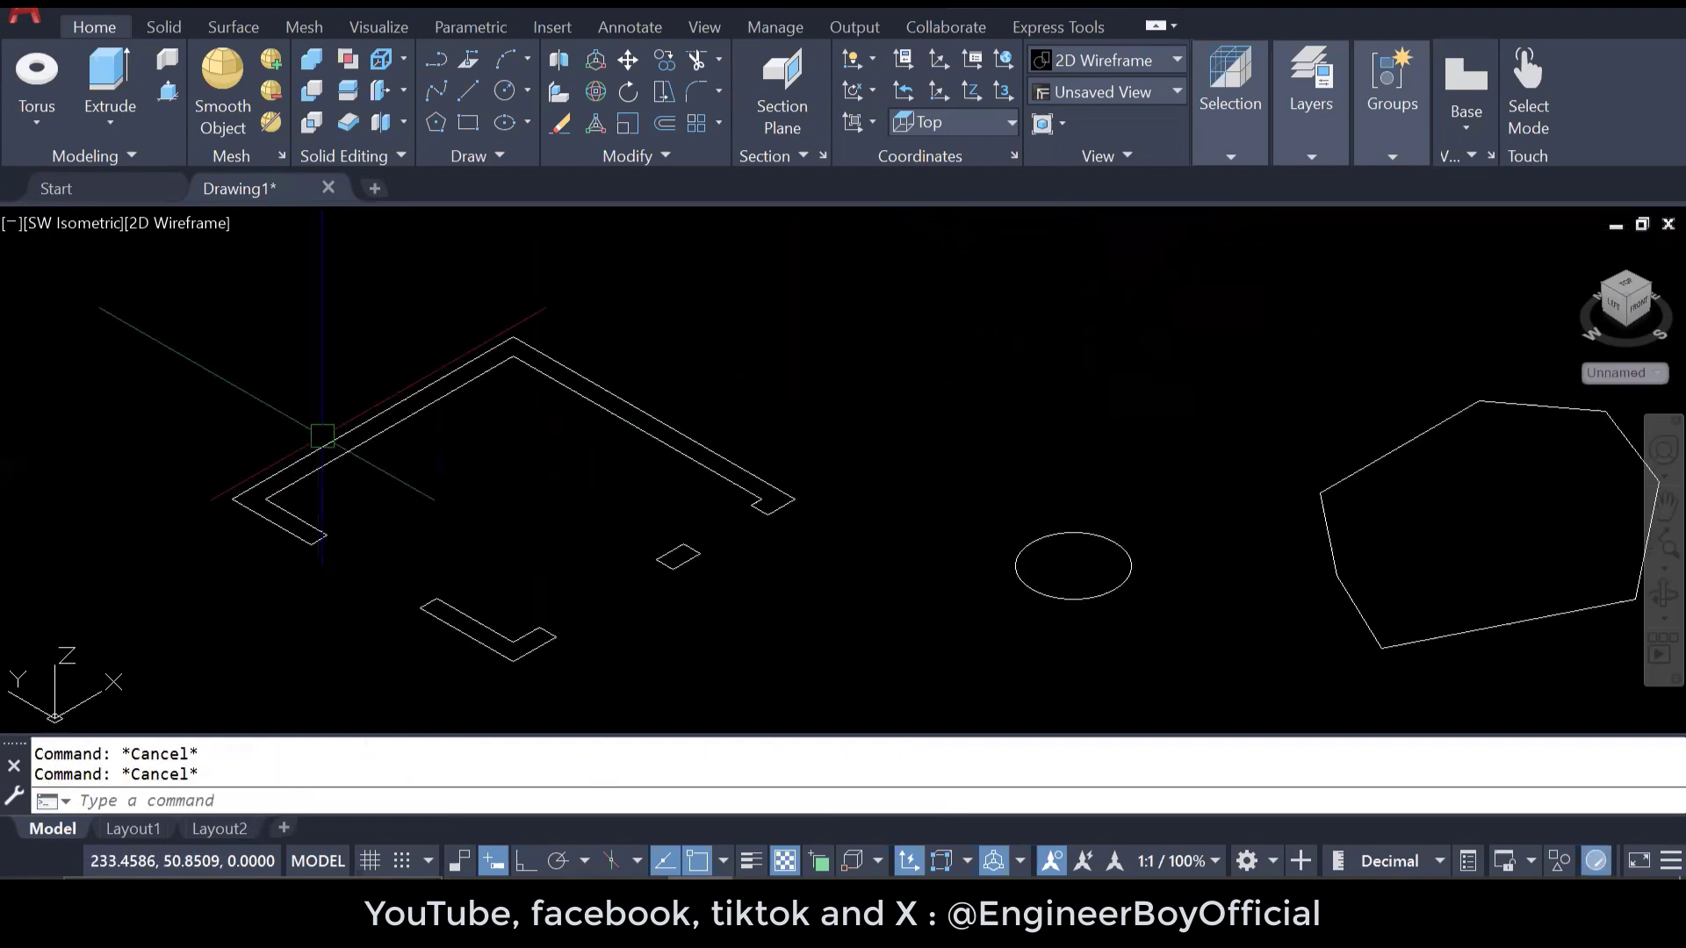
pyautogui.click(322, 437)
pyautogui.press('Escape')
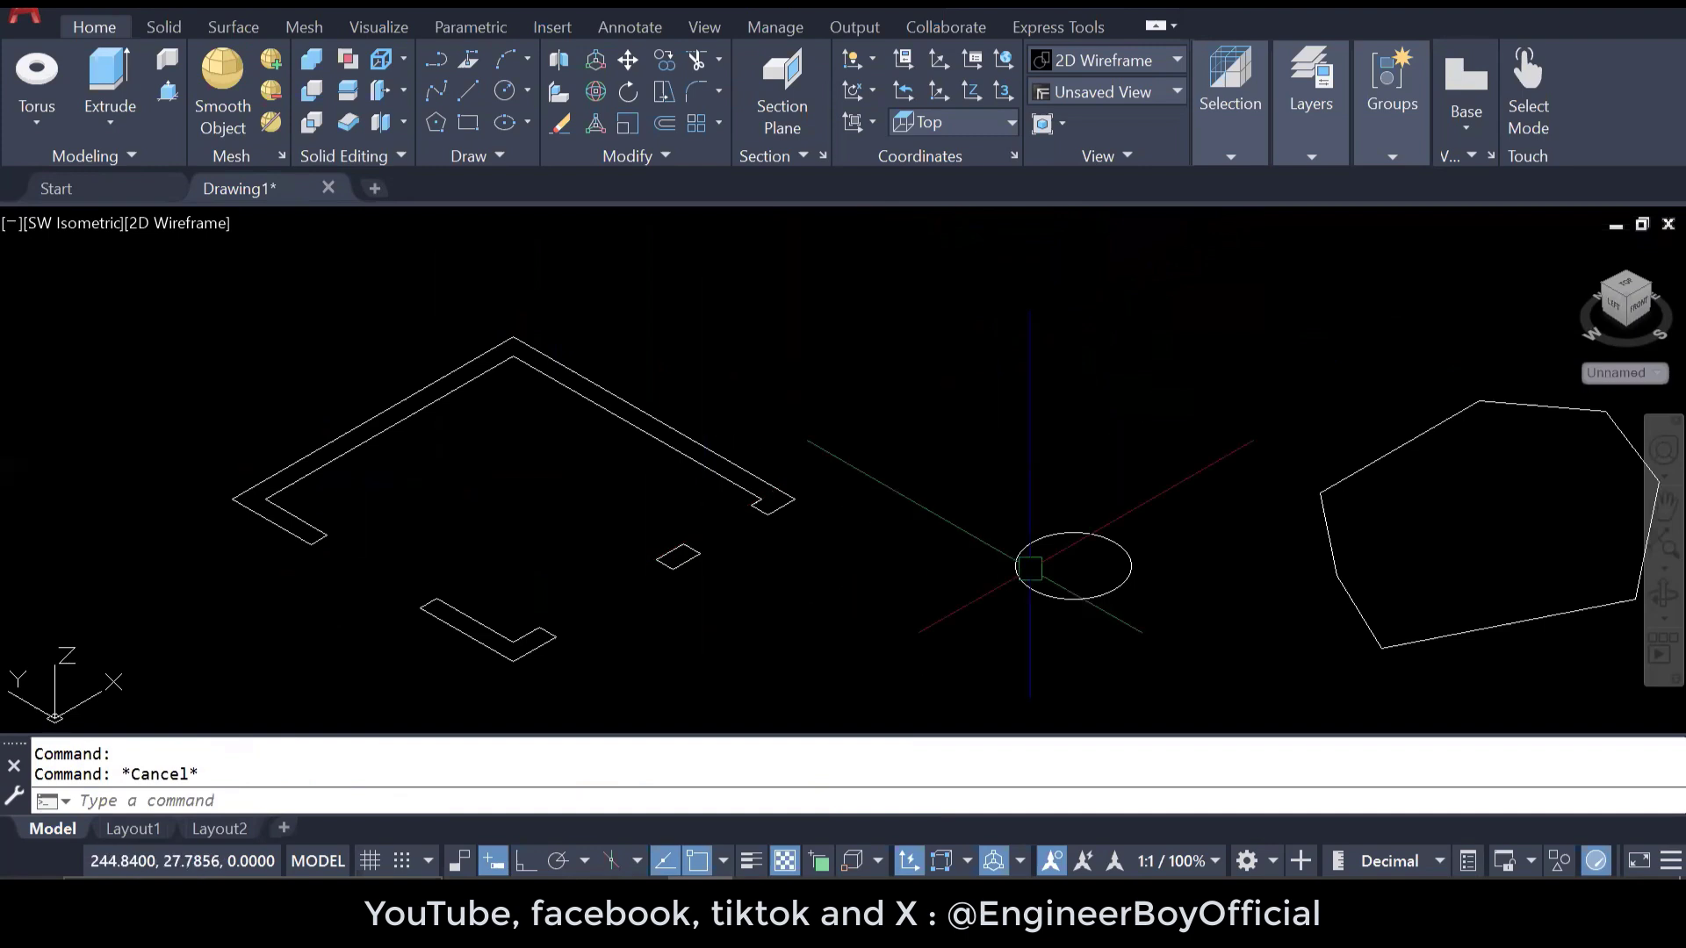
pyautogui.click(1060, 596)
pyautogui.press('Escape')
pyautogui.press('Escape')
pyautogui.scroll(-2, 609, 499)
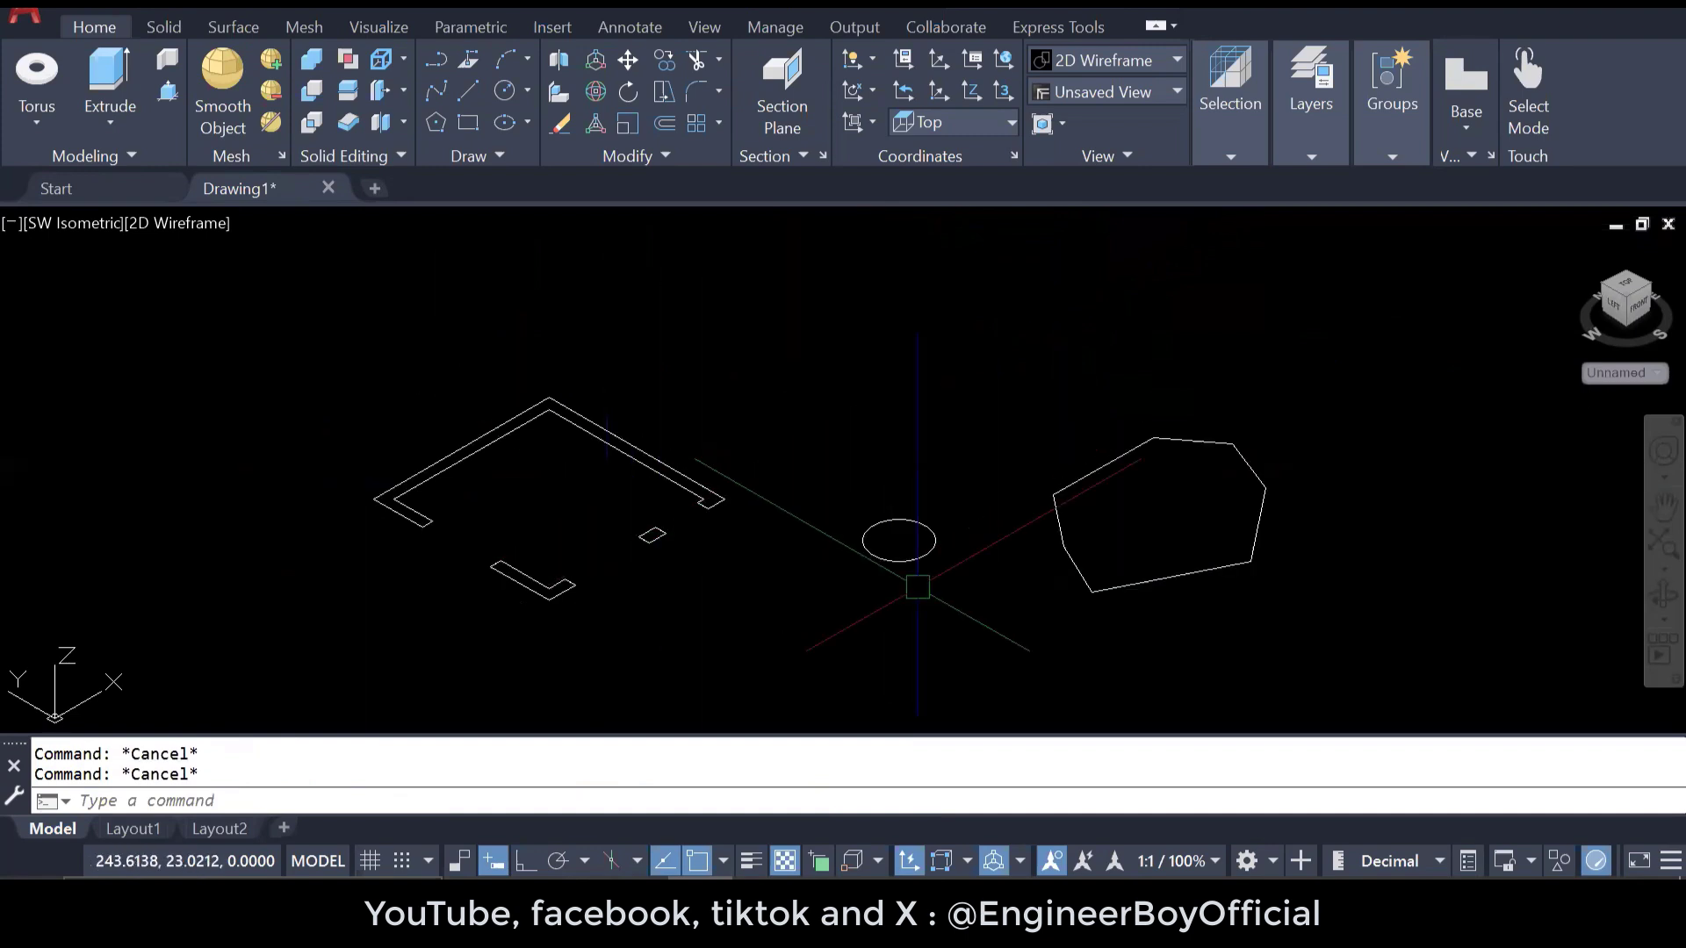
# - Draw a five-sided polygon inscribed in a circle of freely picked radius, between the wall outlines and the seven-sided outline
pyautogui.press('Return')
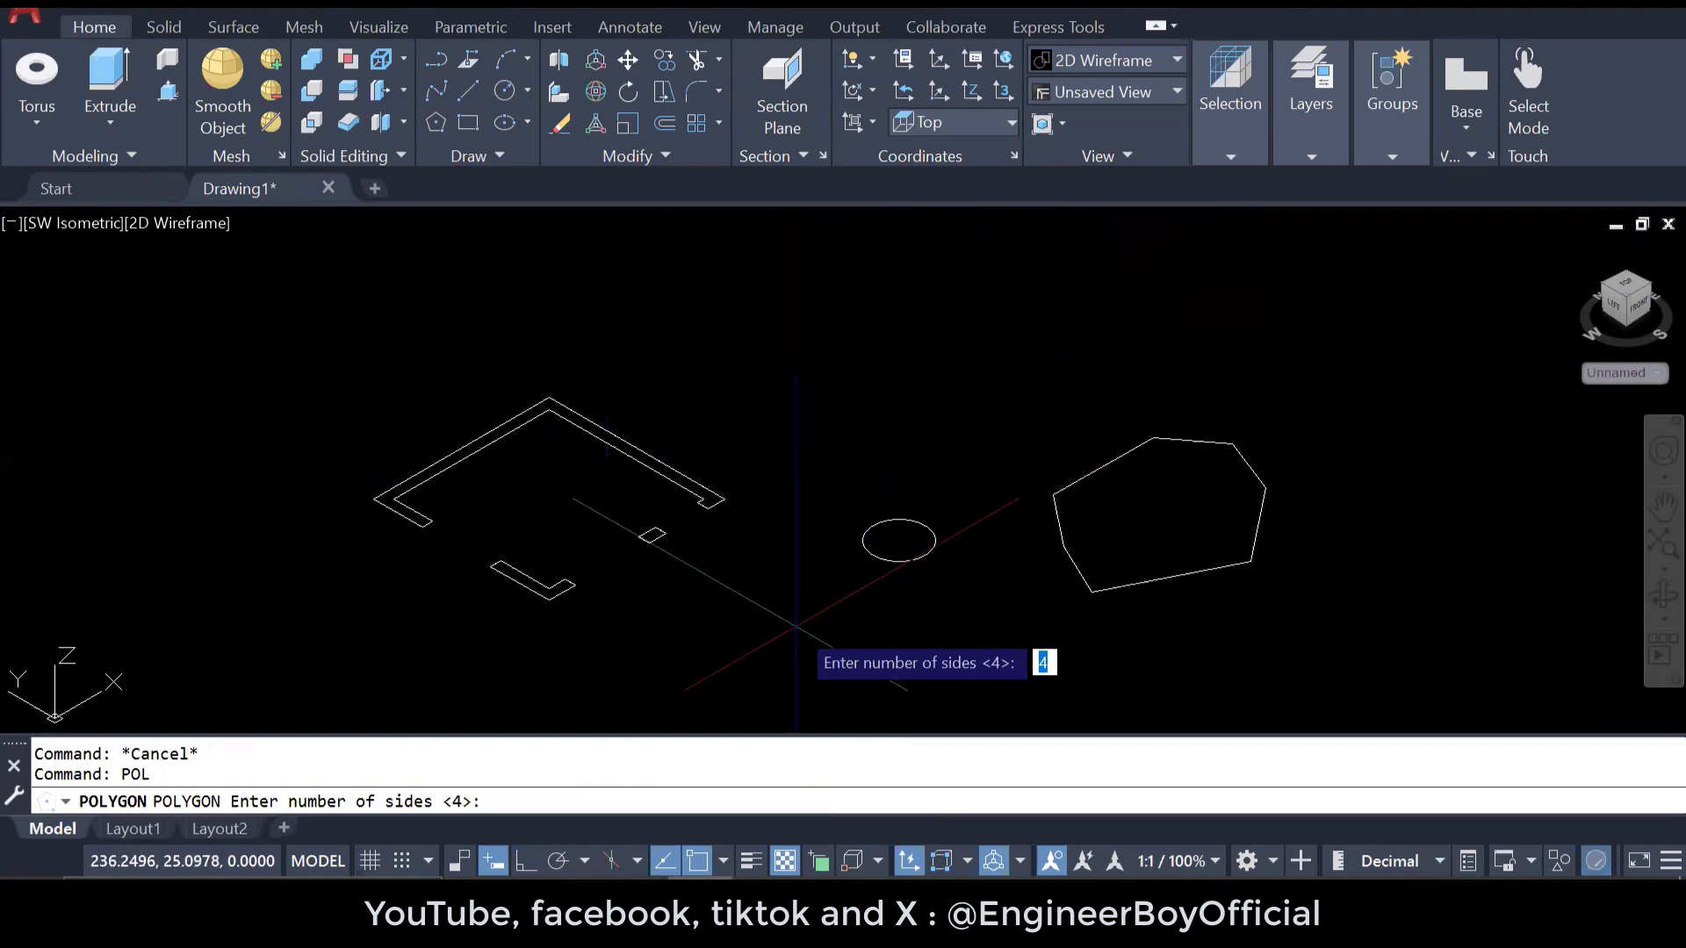
pyautogui.write('5')
pyautogui.press('Return')
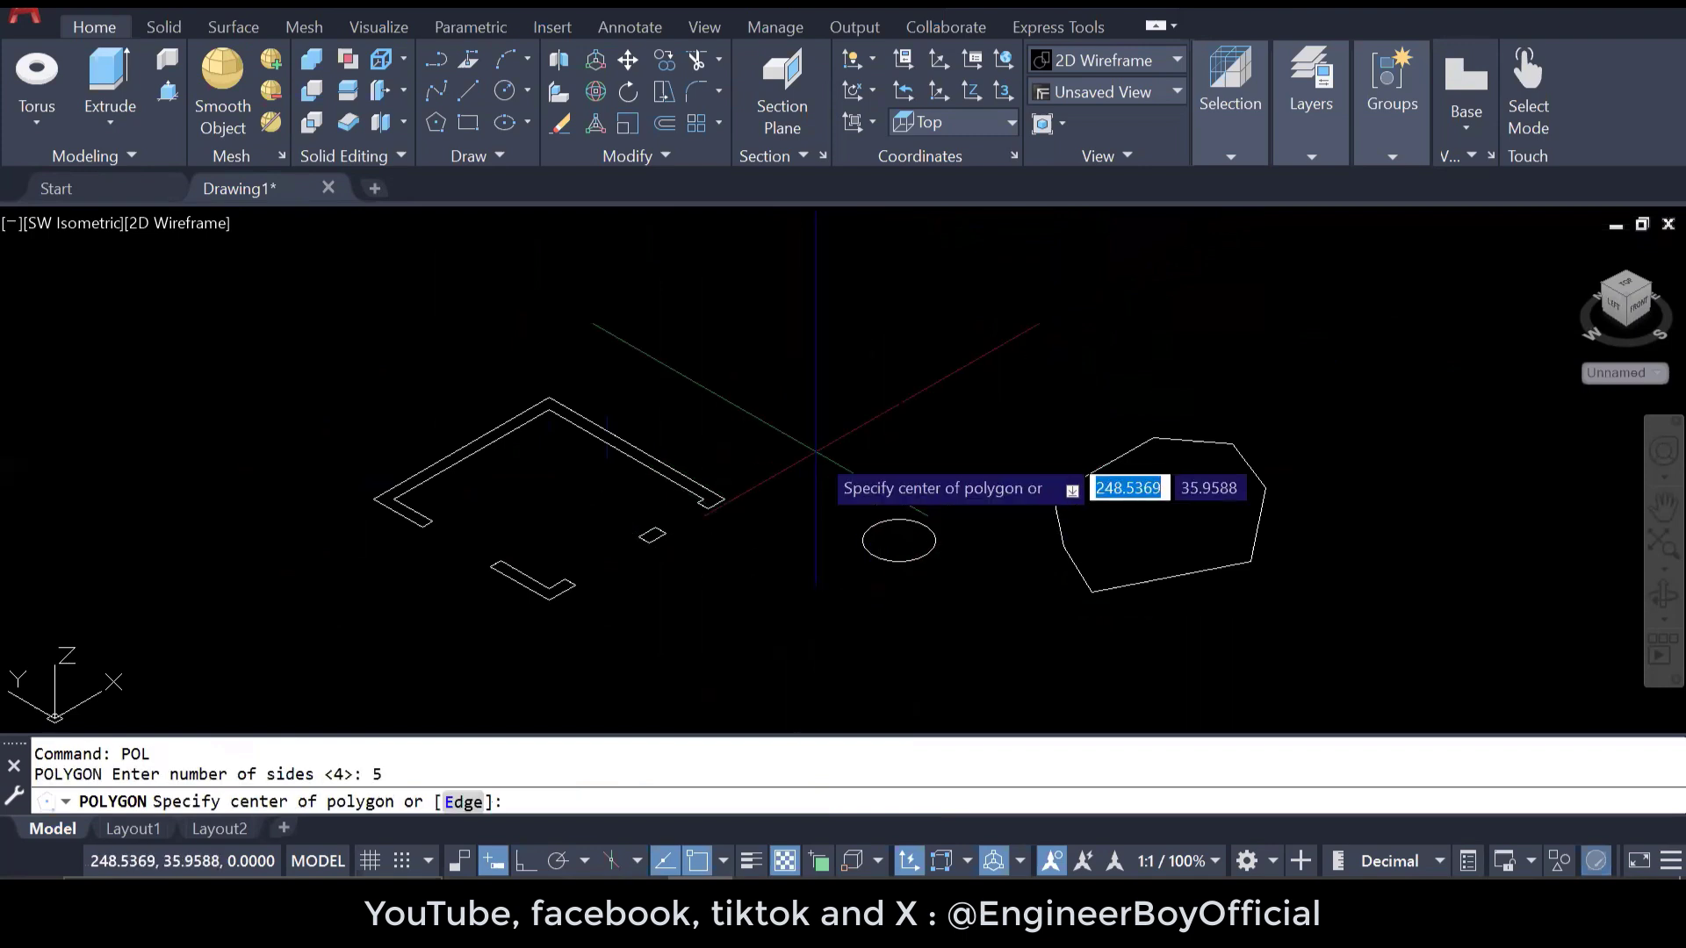
pyautogui.click(837, 445)
pyautogui.press('Return')
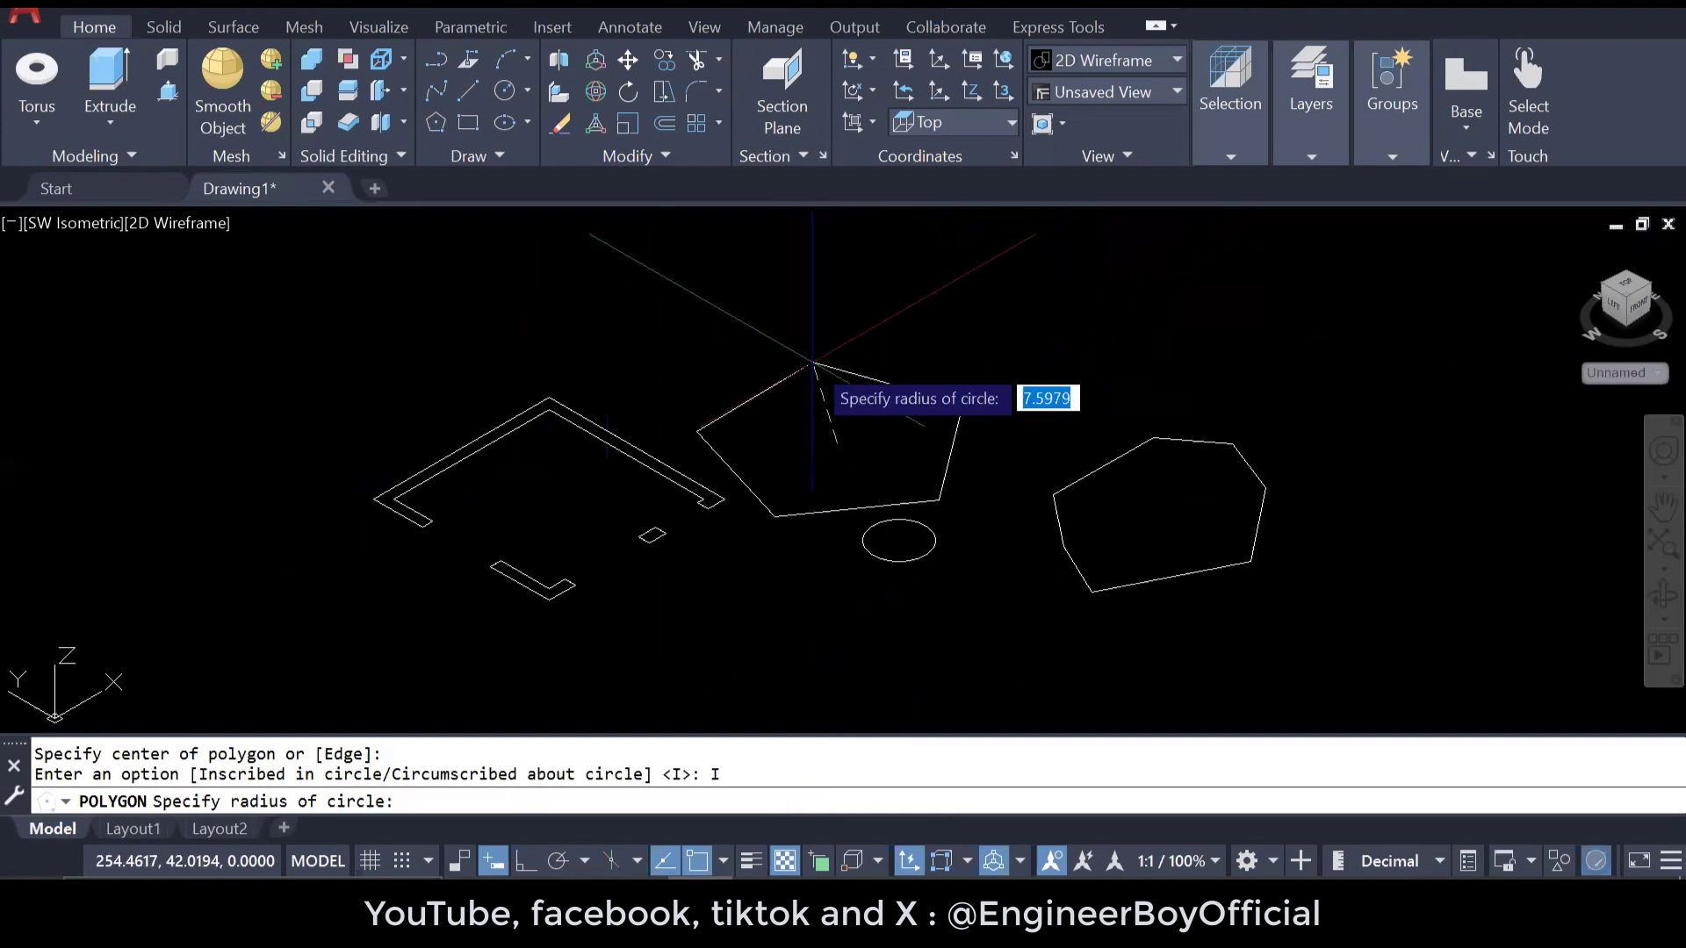
pyautogui.click(836, 406)
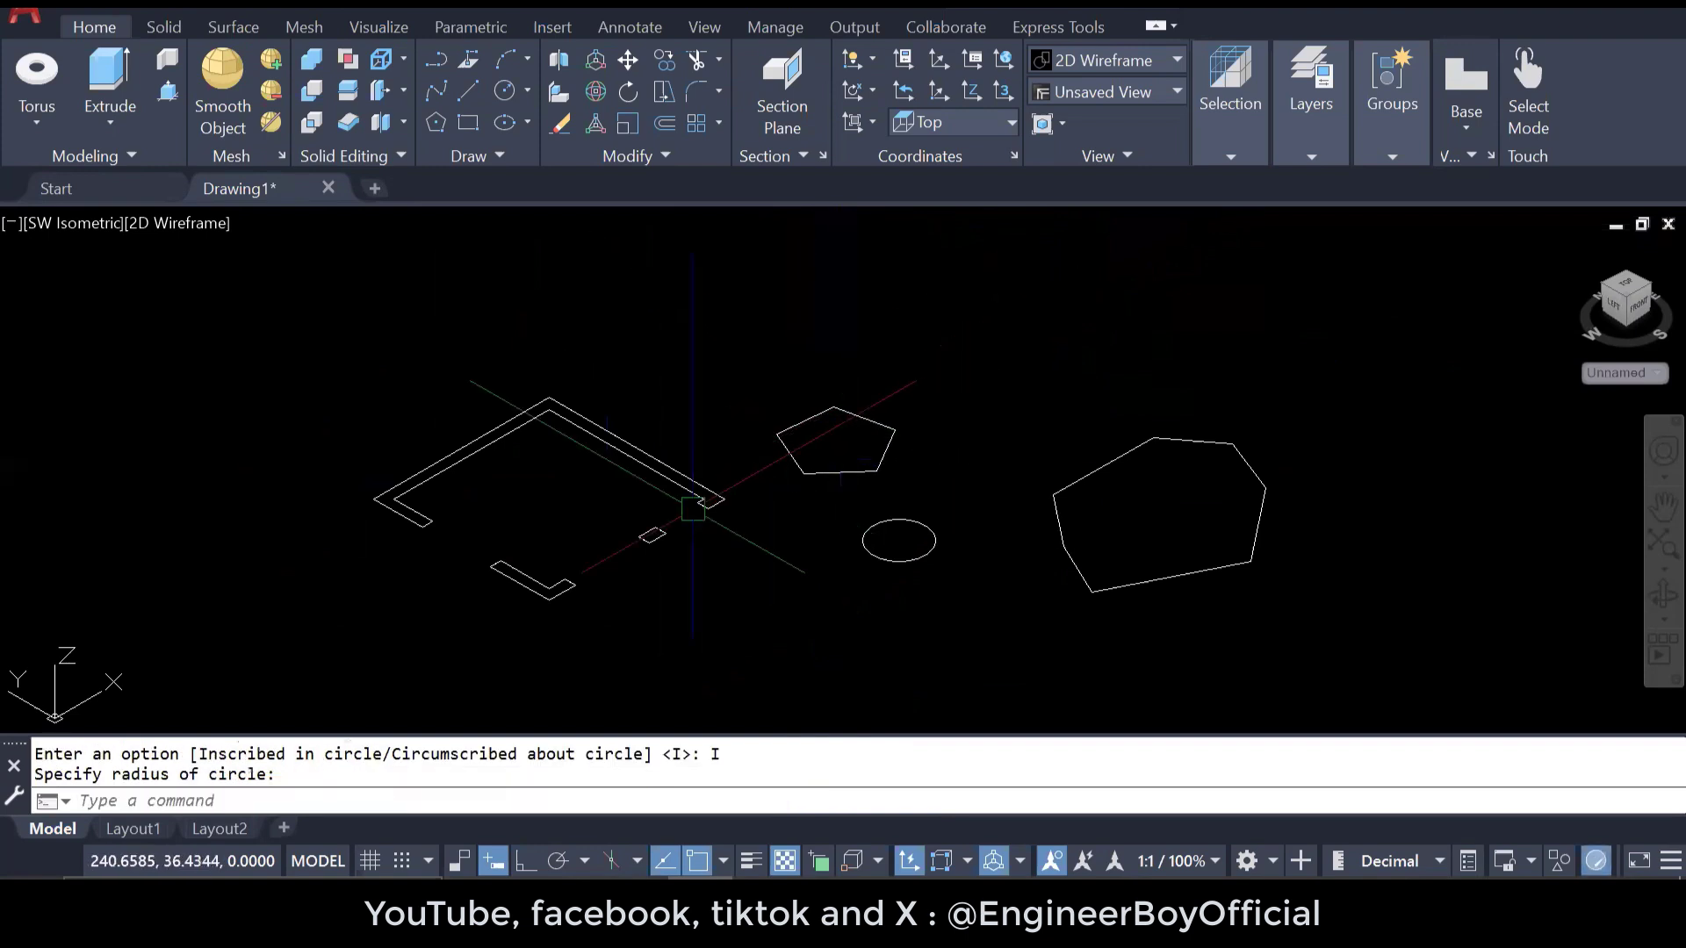
pyautogui.press('Escape')
pyautogui.press('Escape')
# - Extrude the three closed wall outlines to a height of 11 with the closed-profile creation mode set to Solid
pyautogui.moveTo(527, 561); pyautogui.dragTo(525, 590, button='middle')
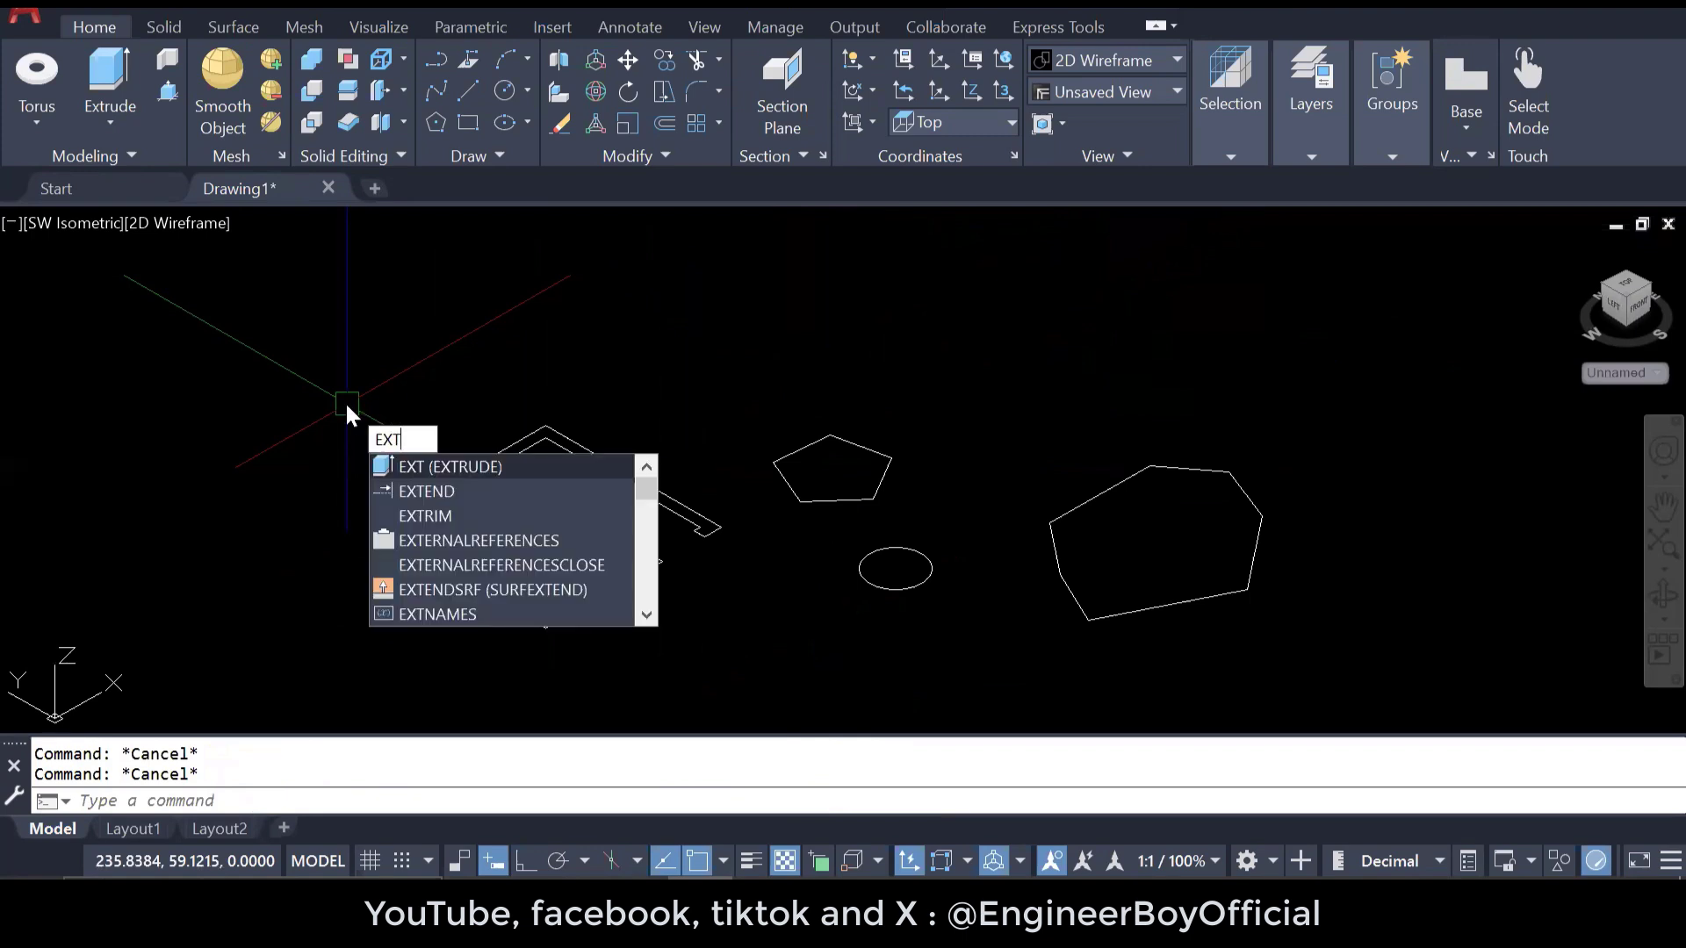
pyautogui.press('Return')
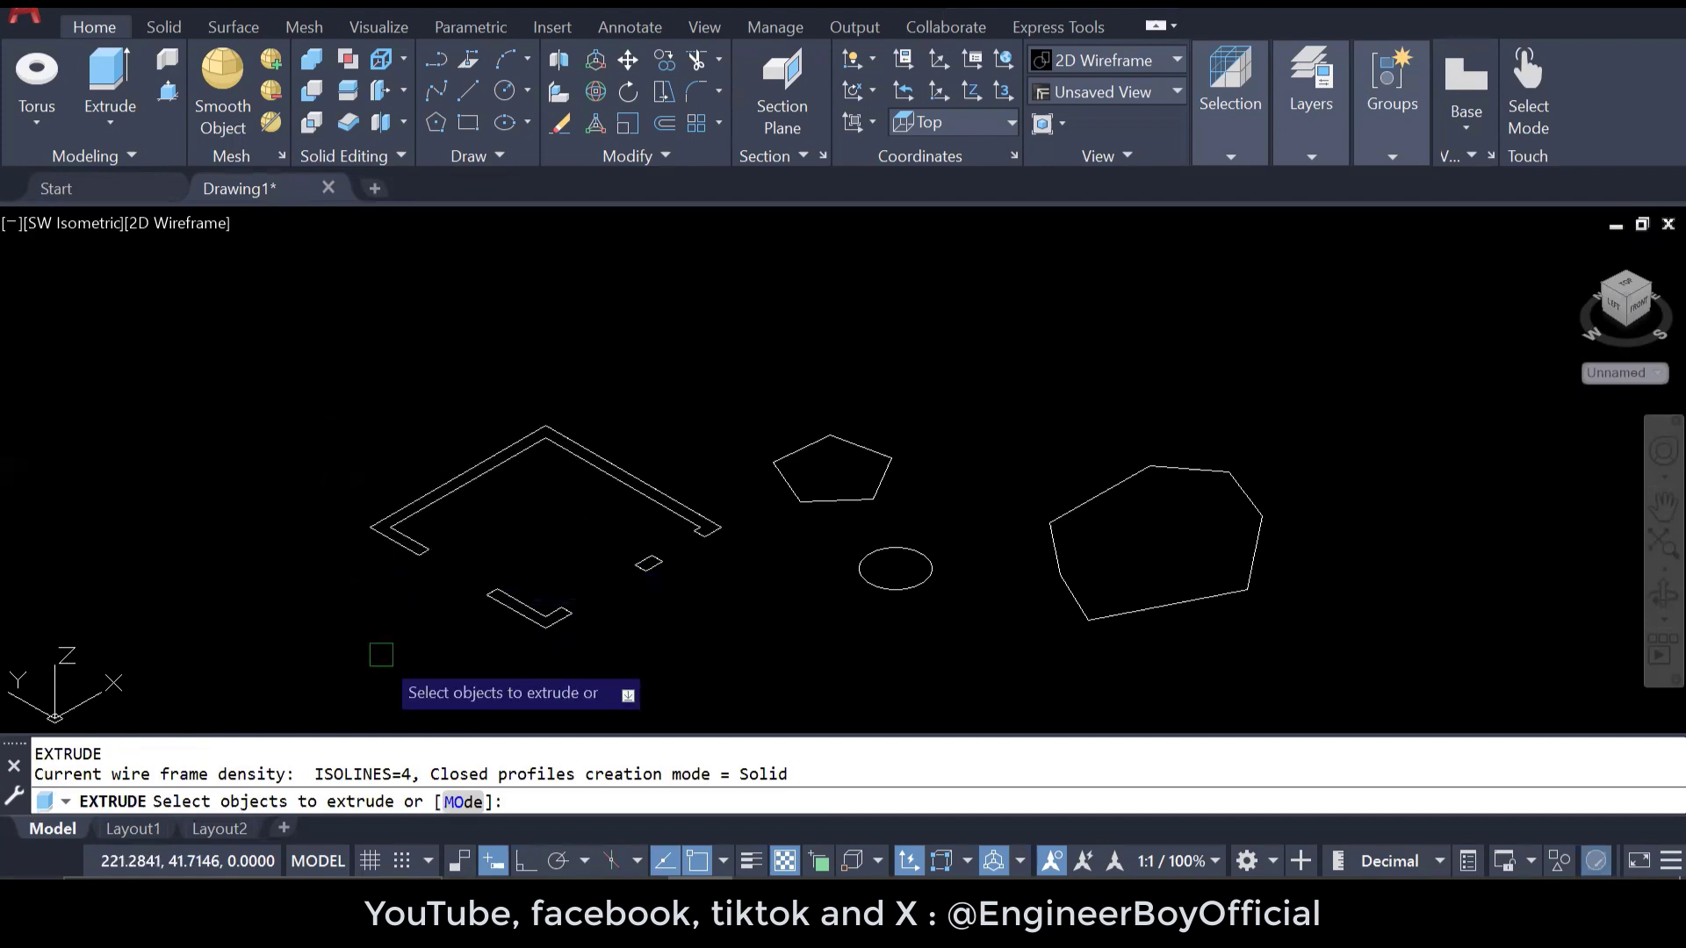
pyautogui.click(476, 804)
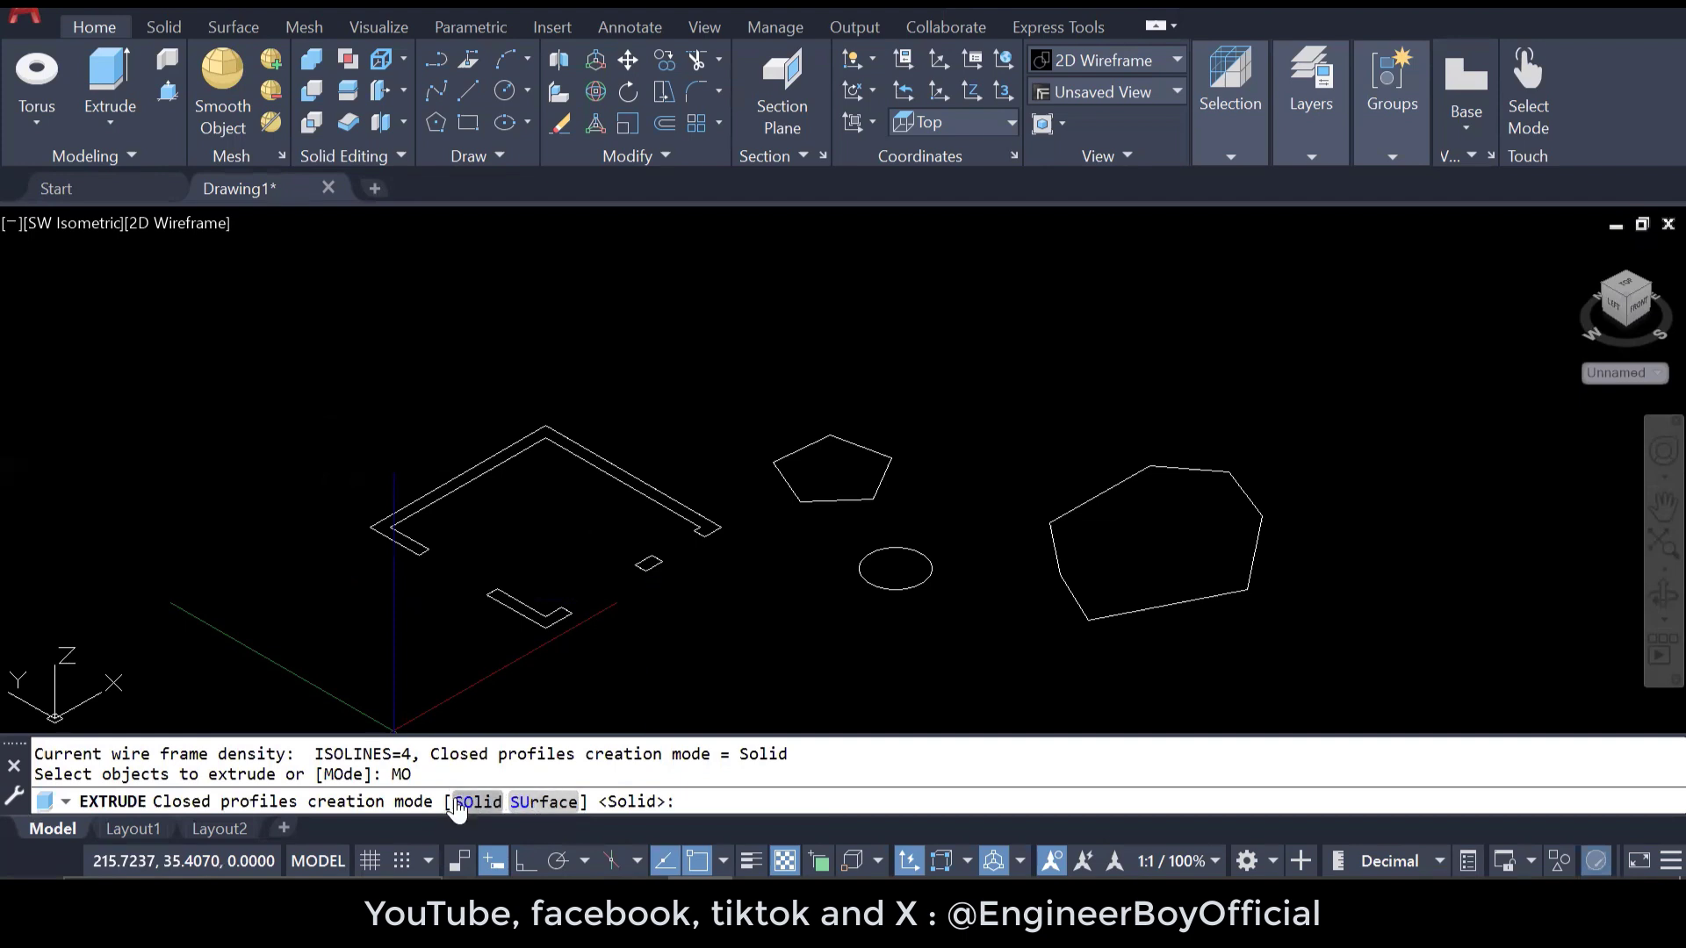
pyautogui.click(473, 801)
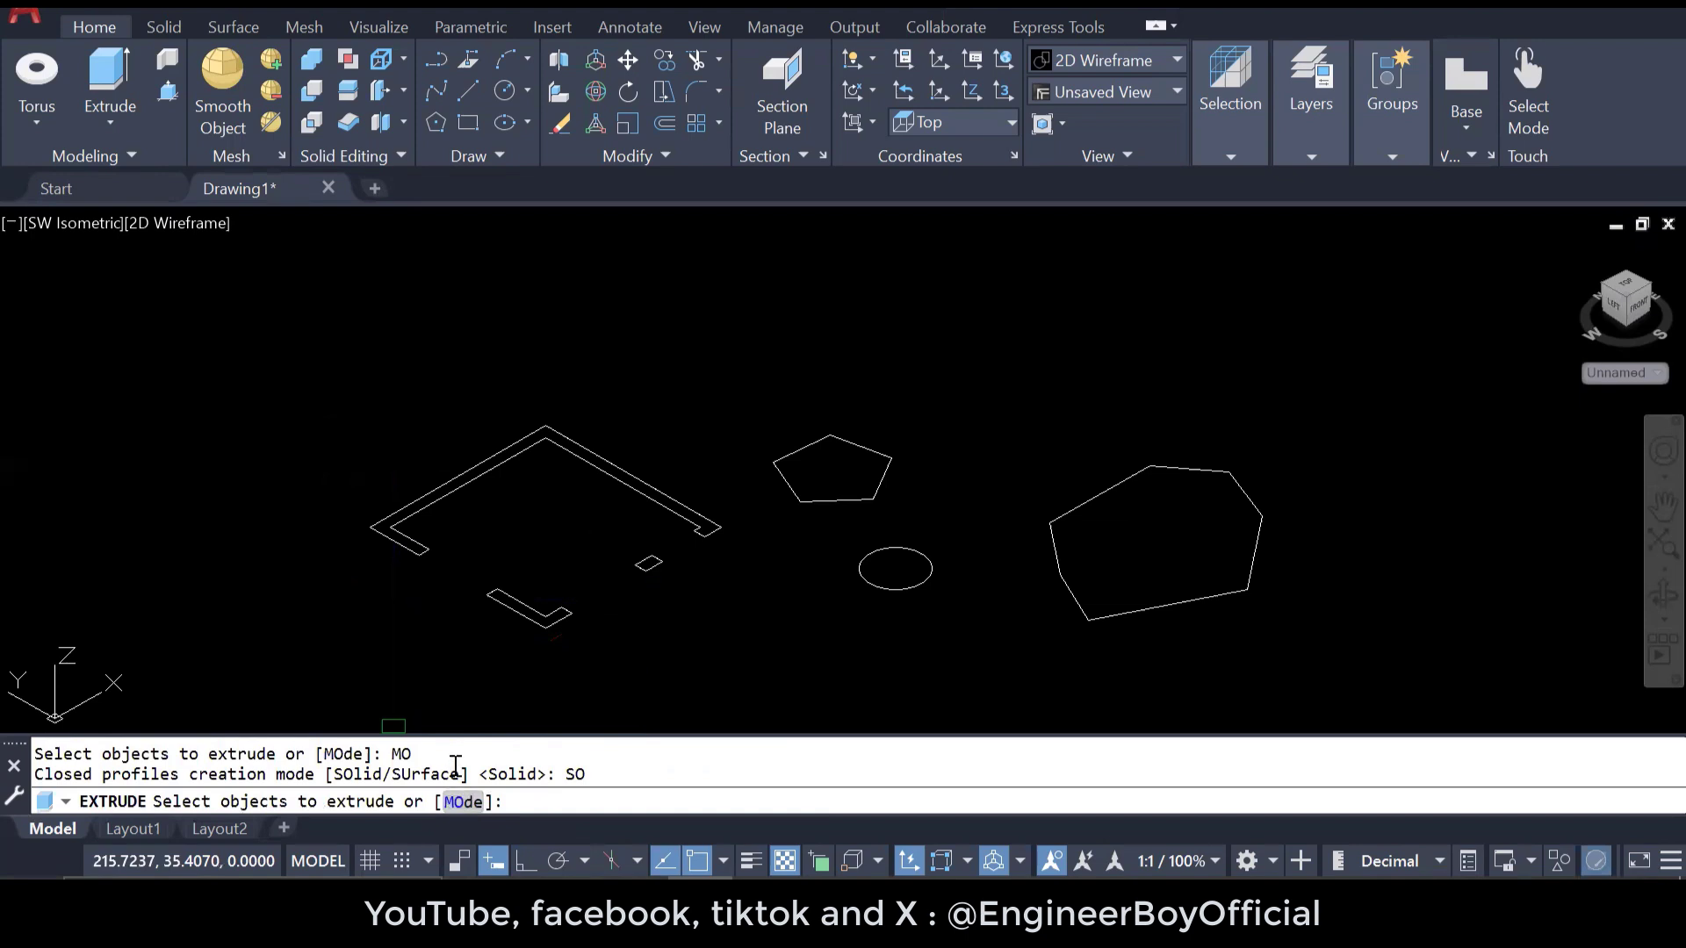
pyautogui.click(417, 556)
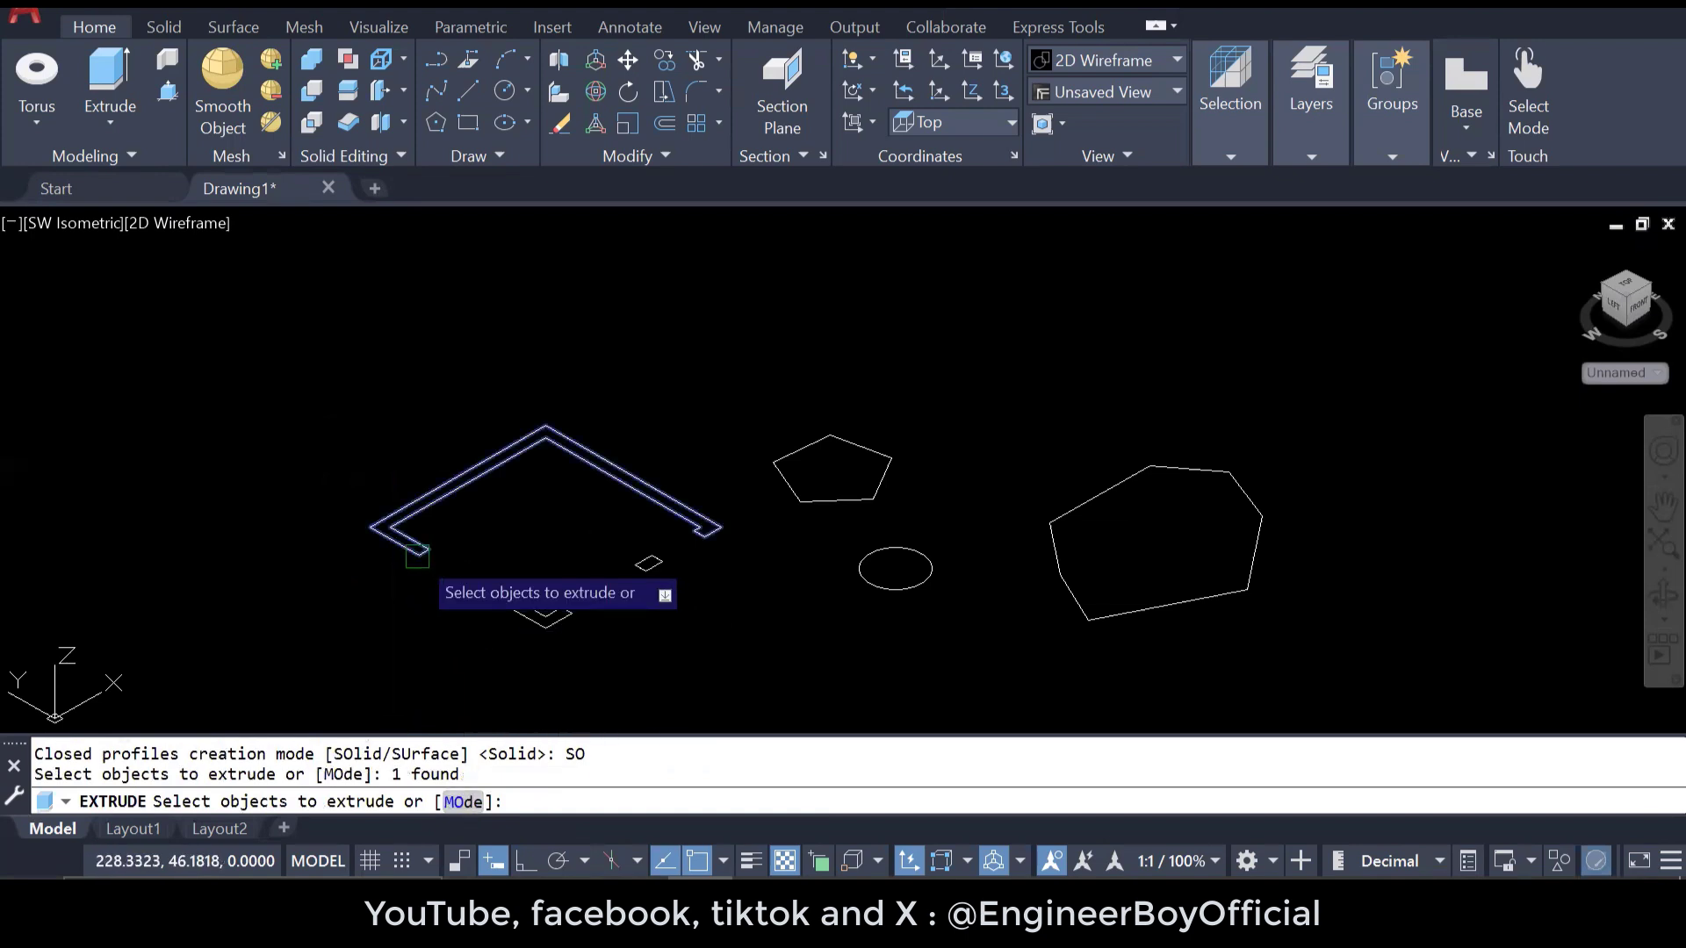
pyautogui.click(512, 603)
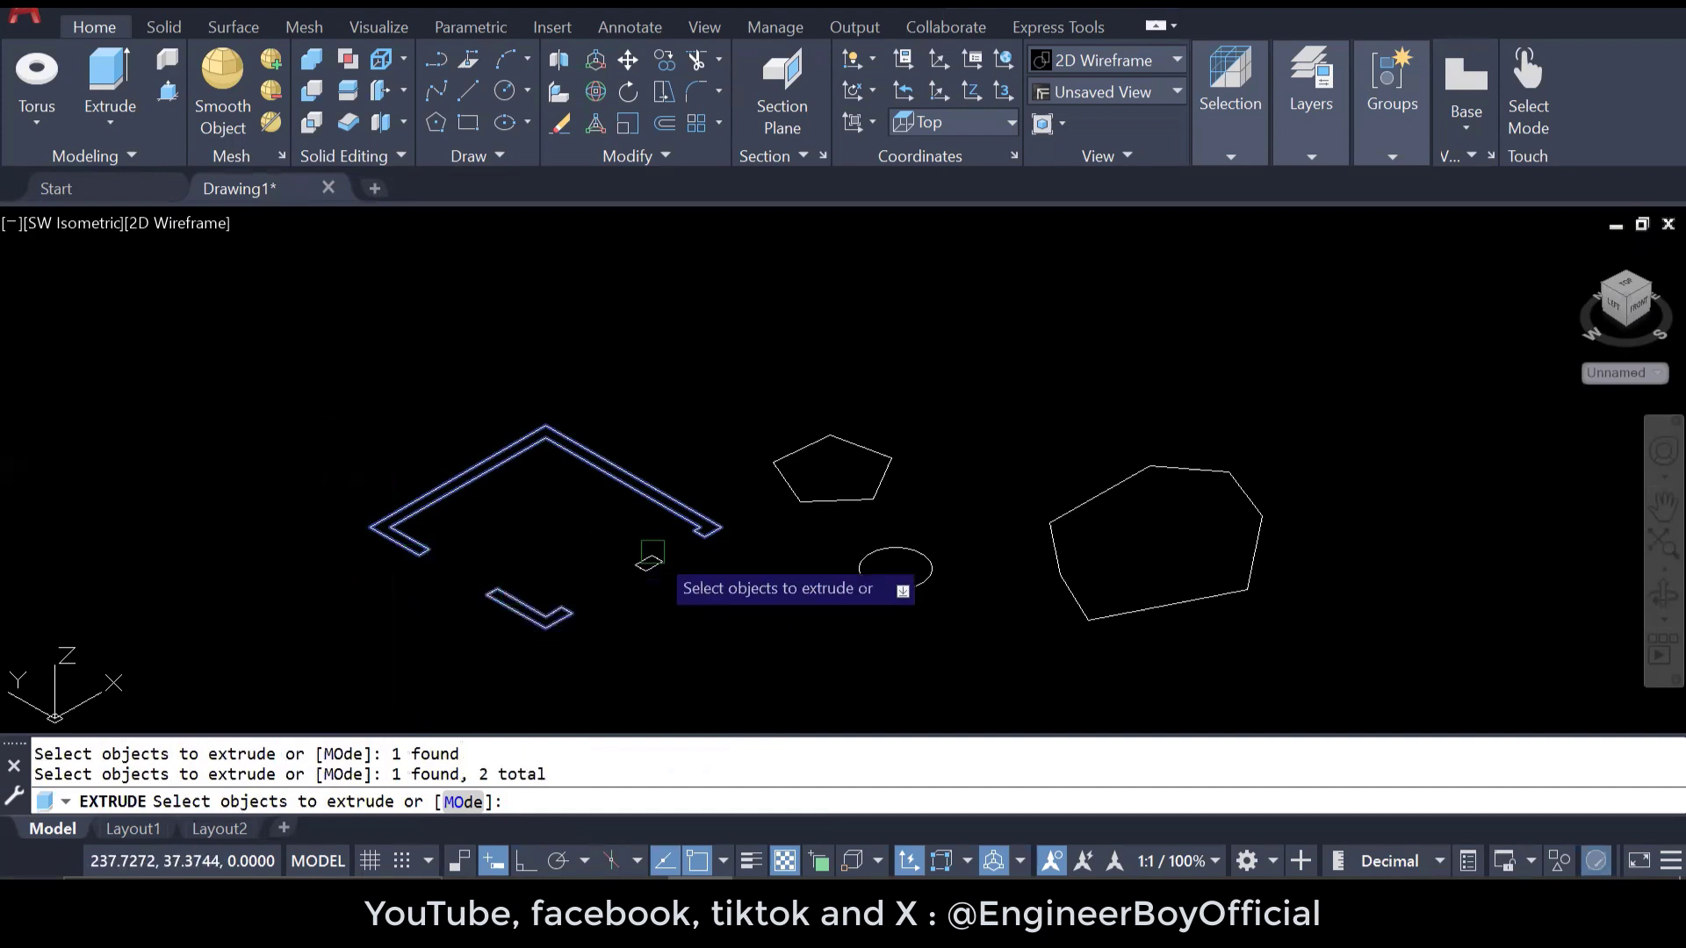
pyautogui.click(663, 564)
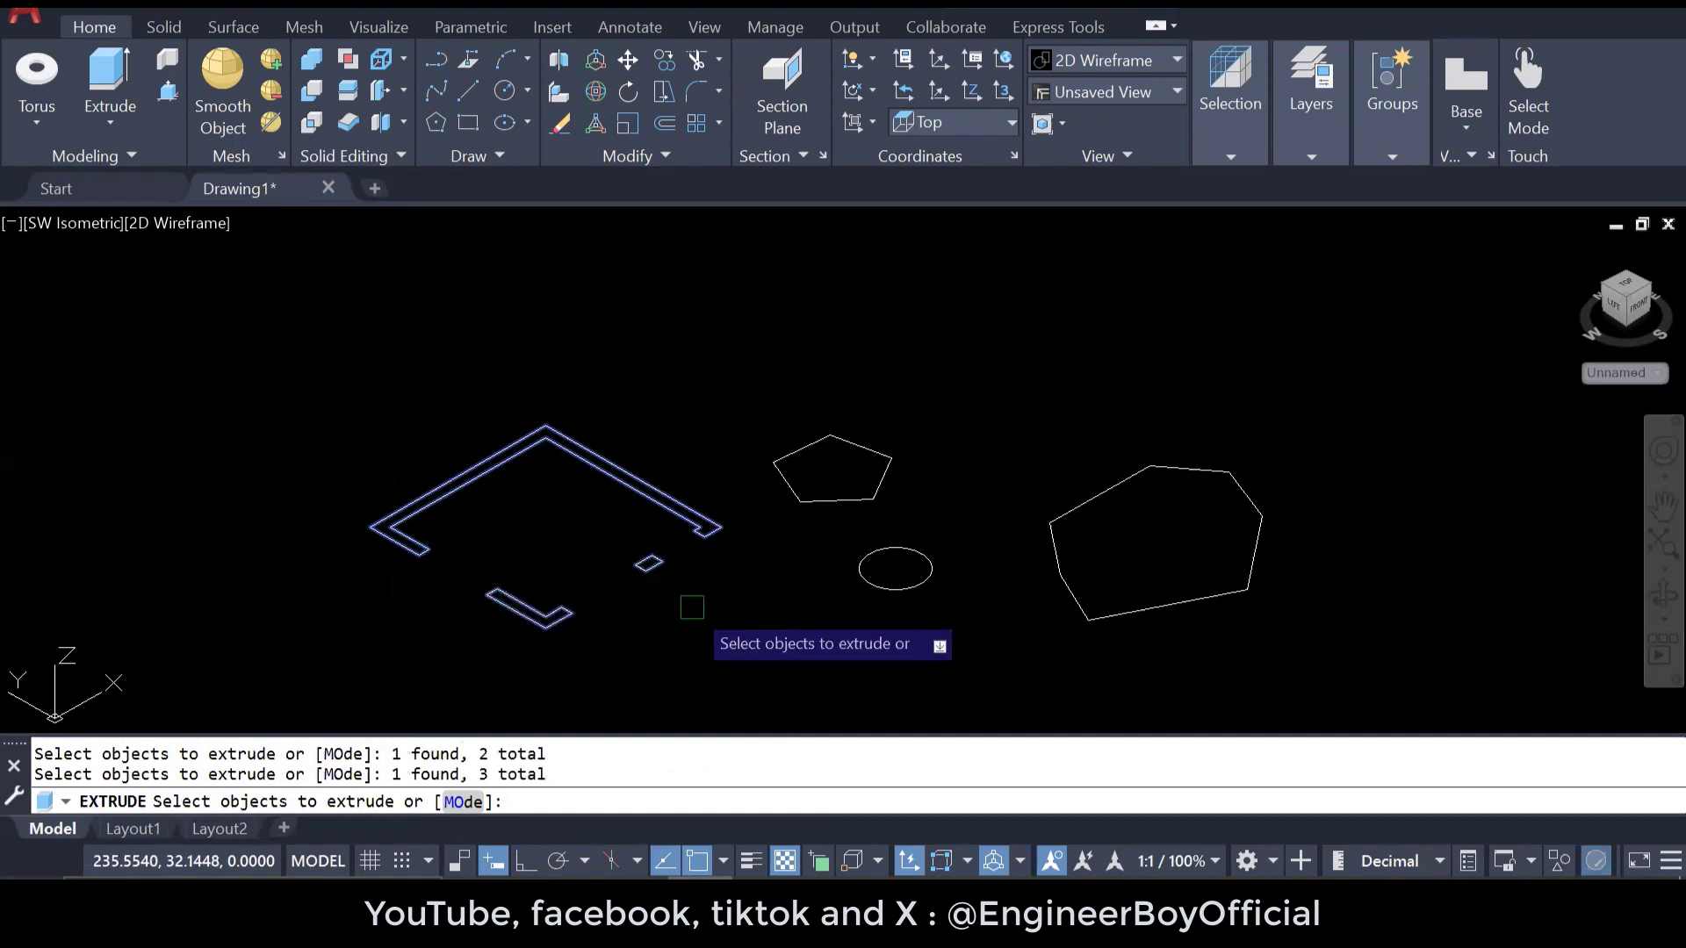
pyautogui.scroll(2, 410, 629)
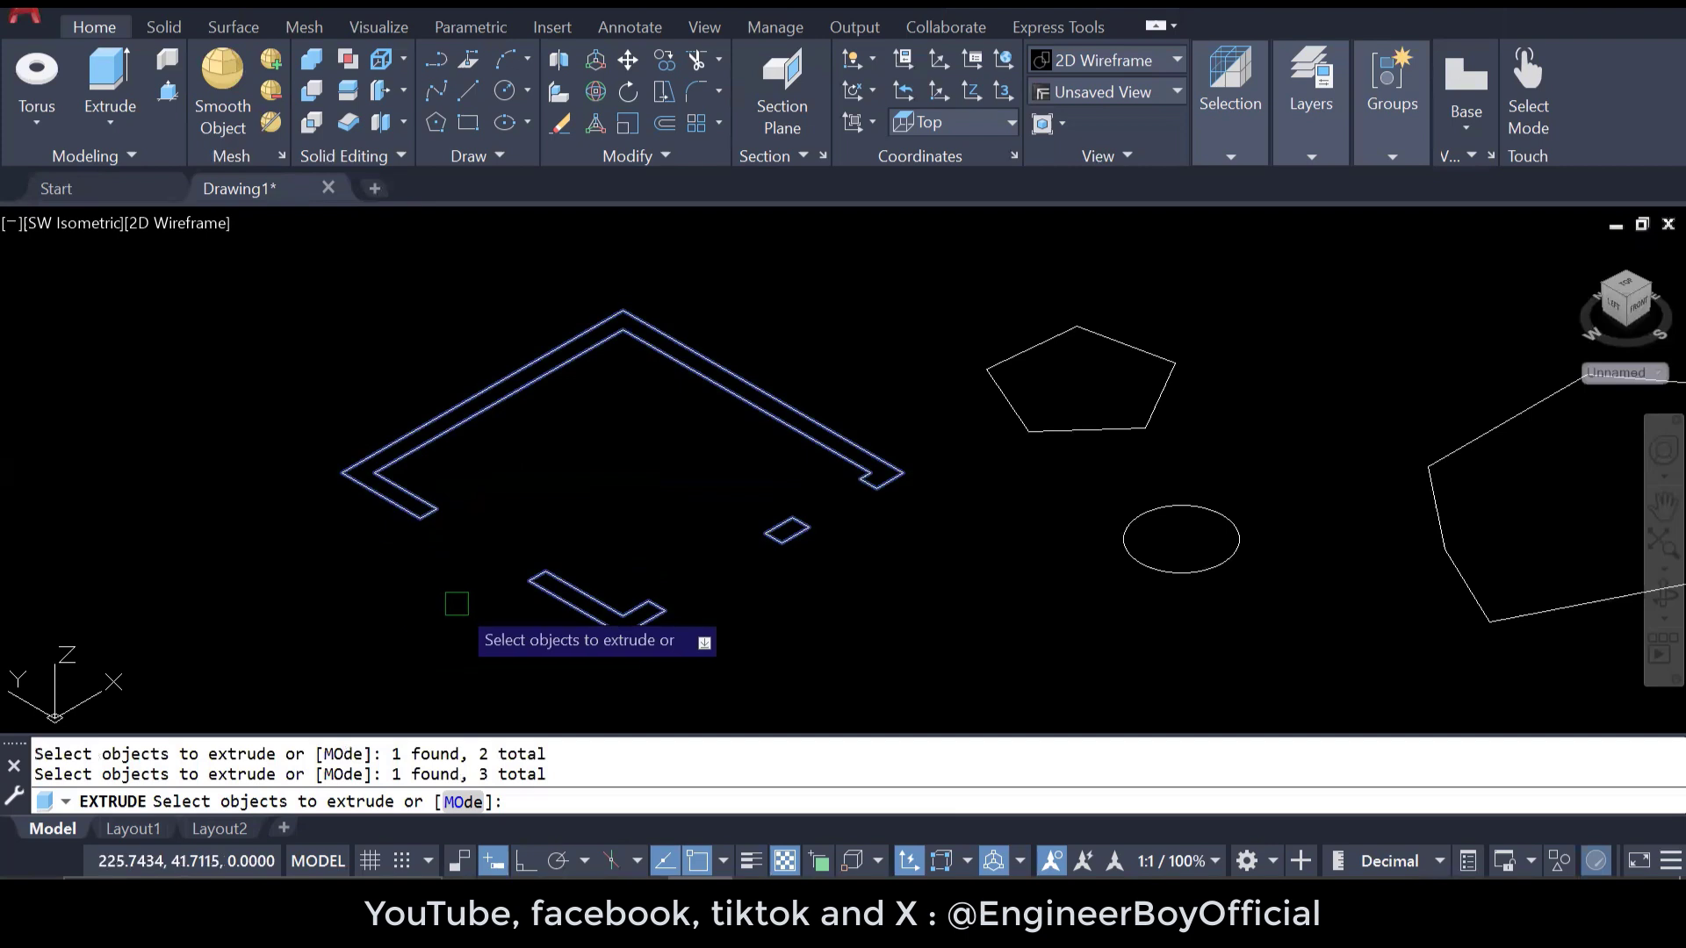
pyautogui.press('Return')
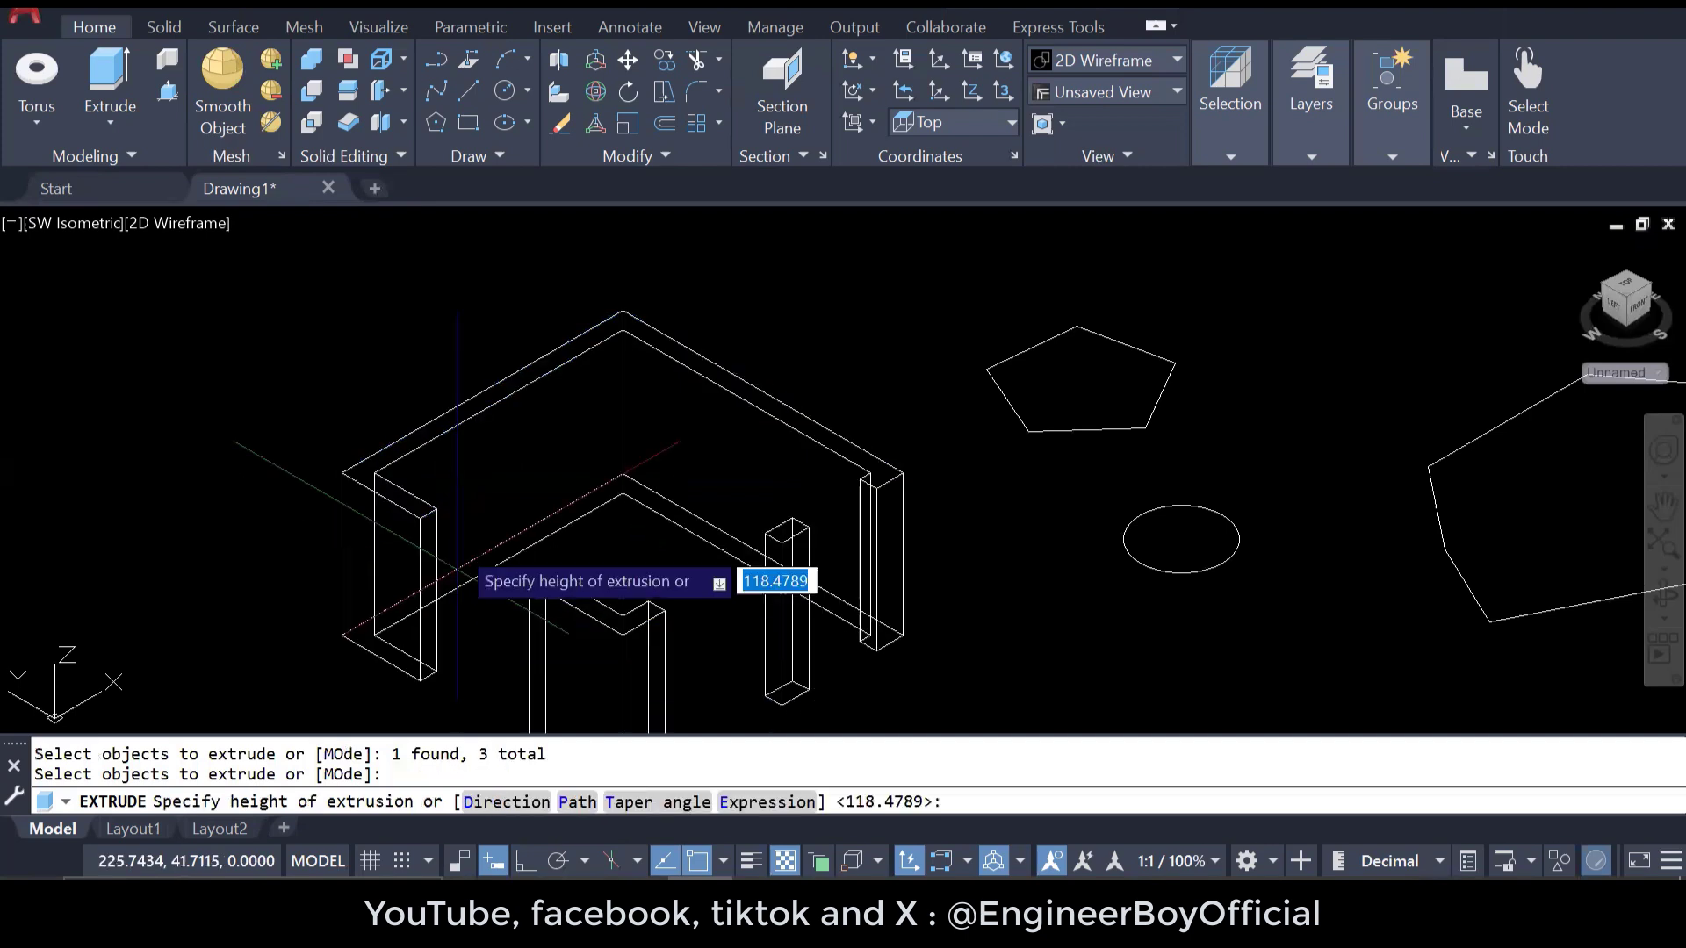
pyautogui.scroll(-2, 465, 537)
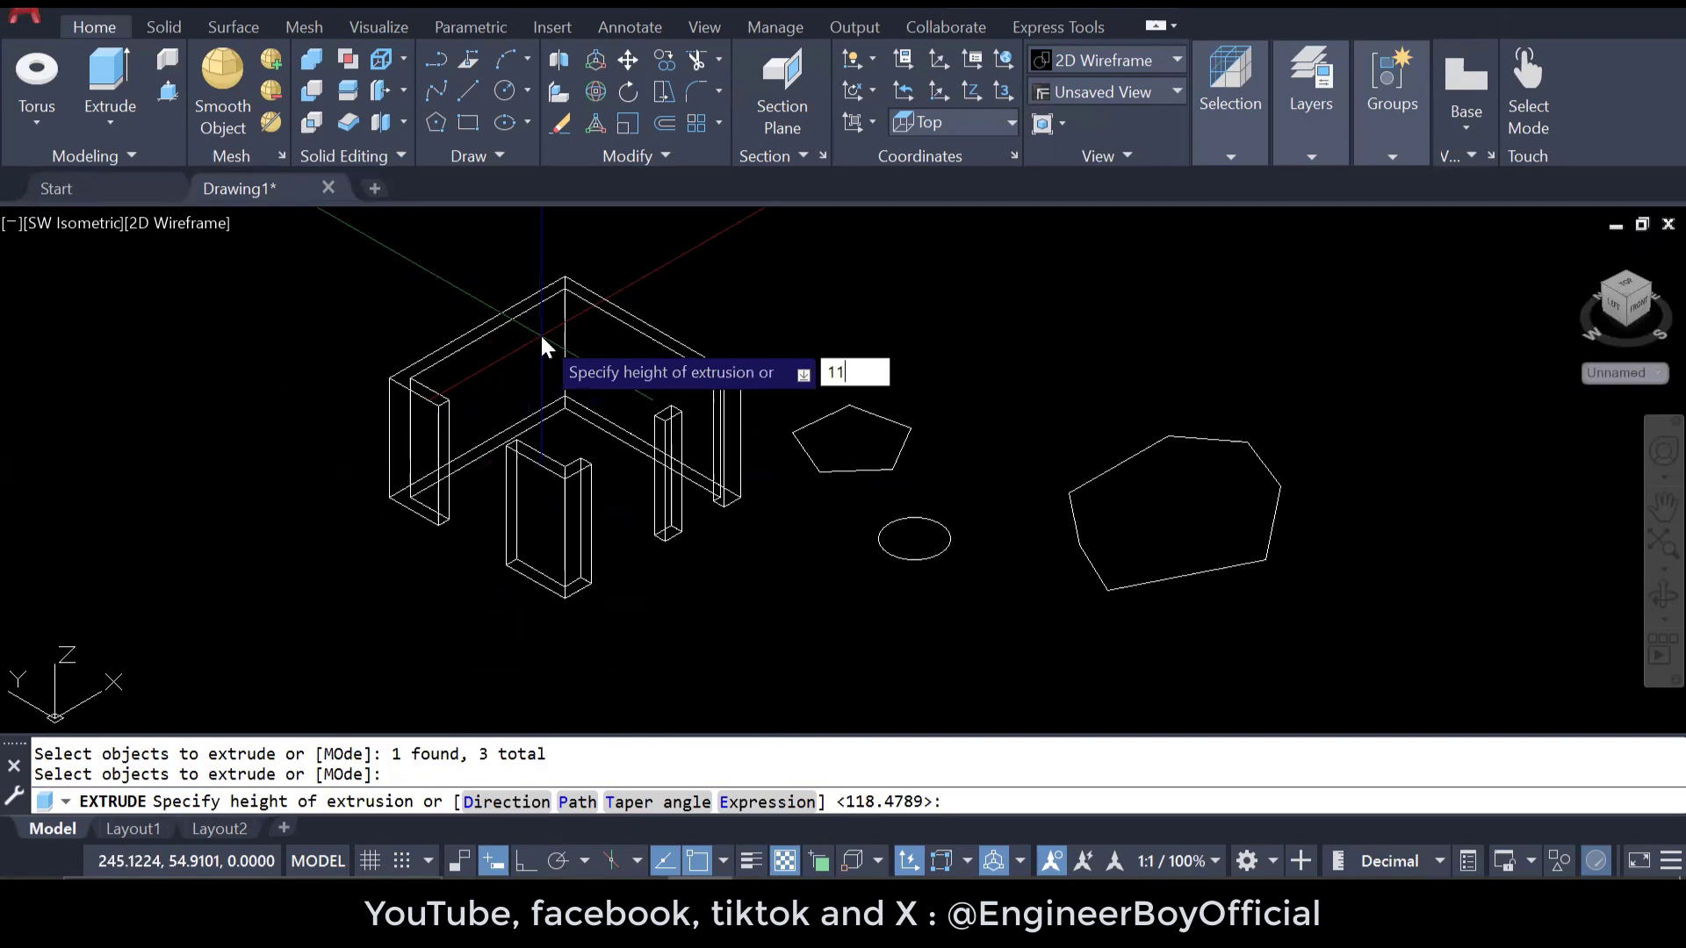
pyautogui.press('Return')
pyautogui.moveTo(541, 335); pyautogui.dragTo(523, 369, button='middle')
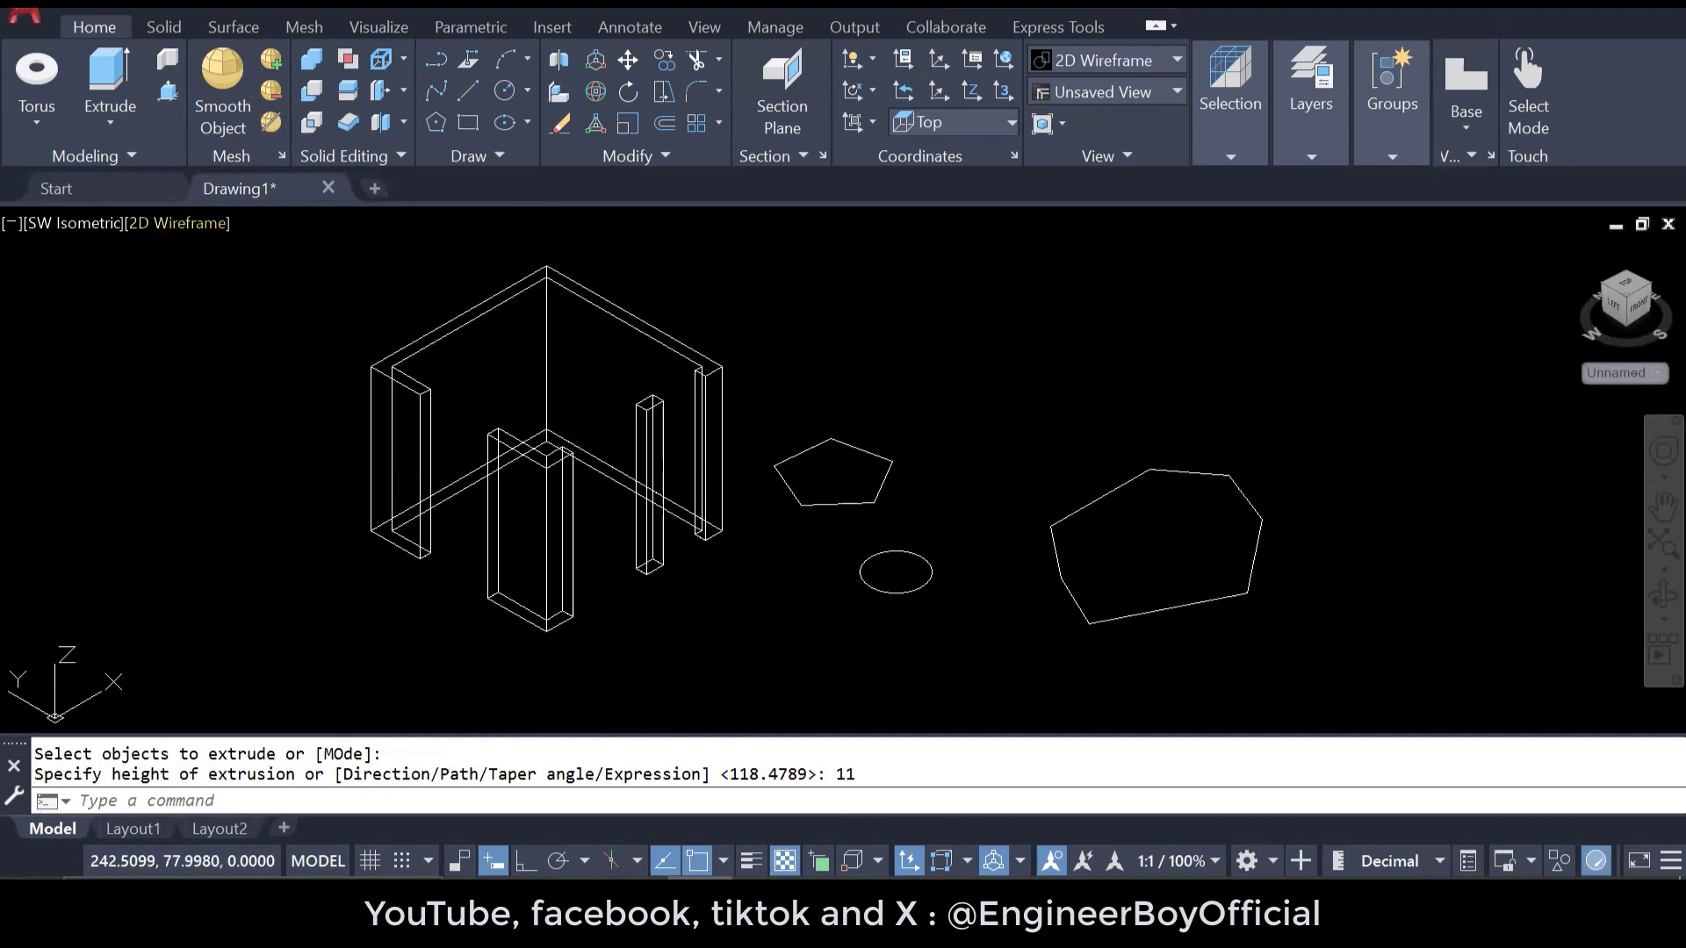
# - Change the viewport's visual style to Conceptual
pyautogui.click(177, 223)
pyautogui.click(267, 309)
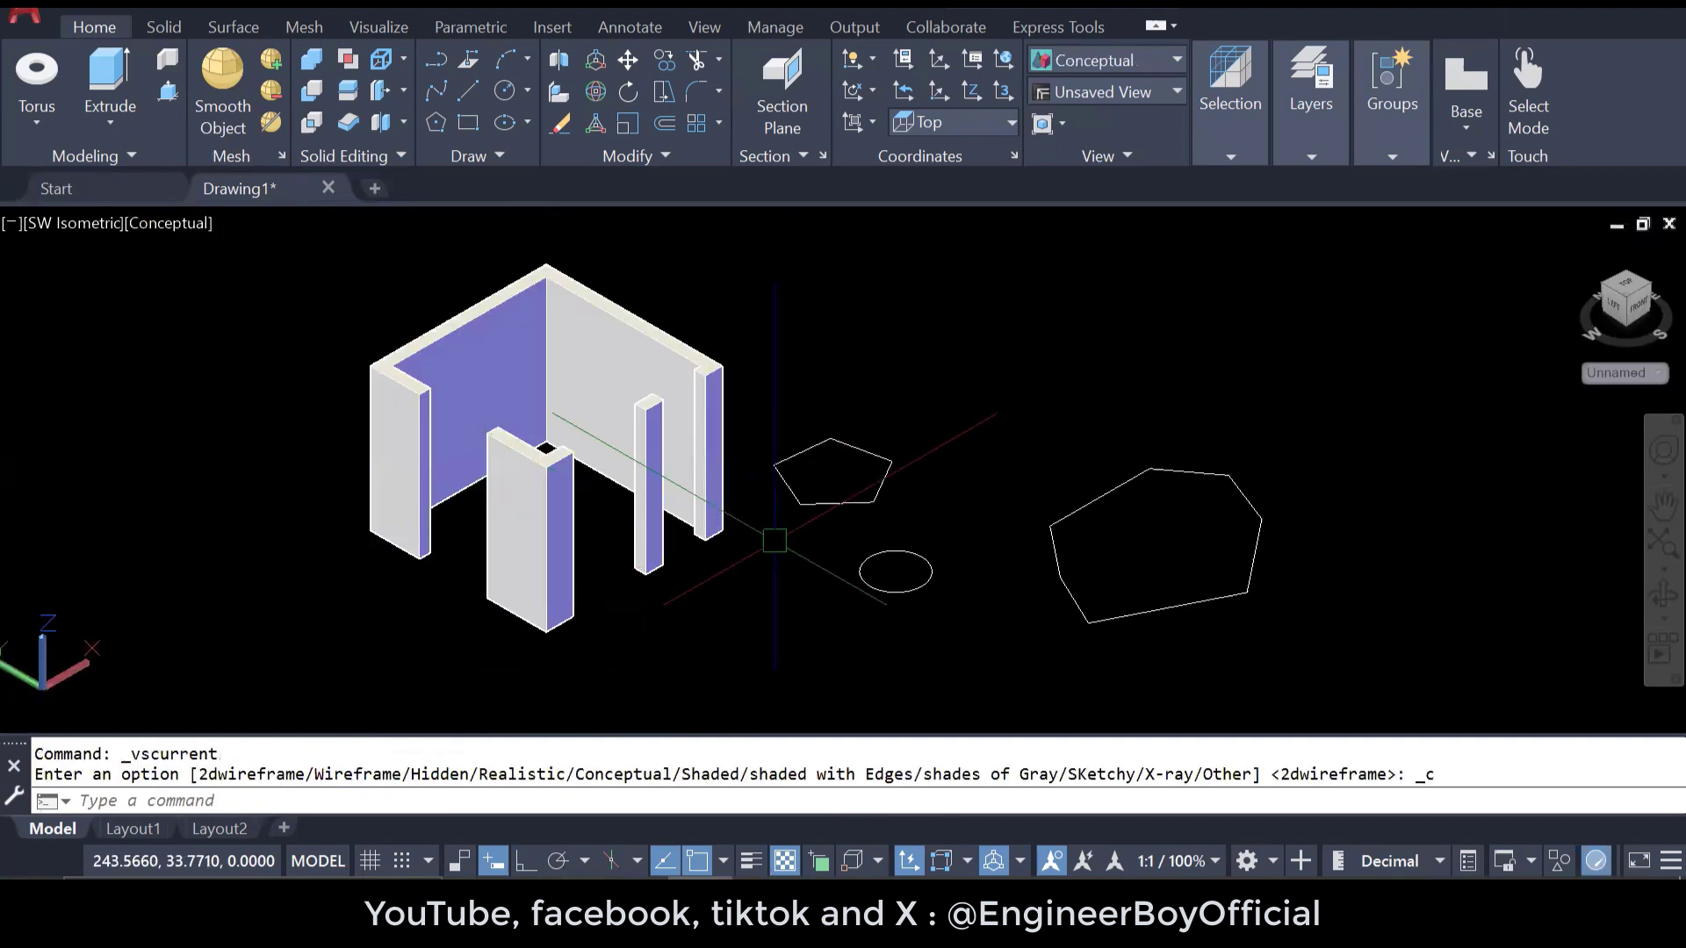
pyautogui.moveTo(655, 605)
pyautogui.mouseDown(button='middle')
pyautogui.moveTo(509, 659)
pyautogui.moveTo(463, 612)
pyautogui.mouseUp(button='middle')
pyautogui.press('Escape')
pyautogui.press('Escape')
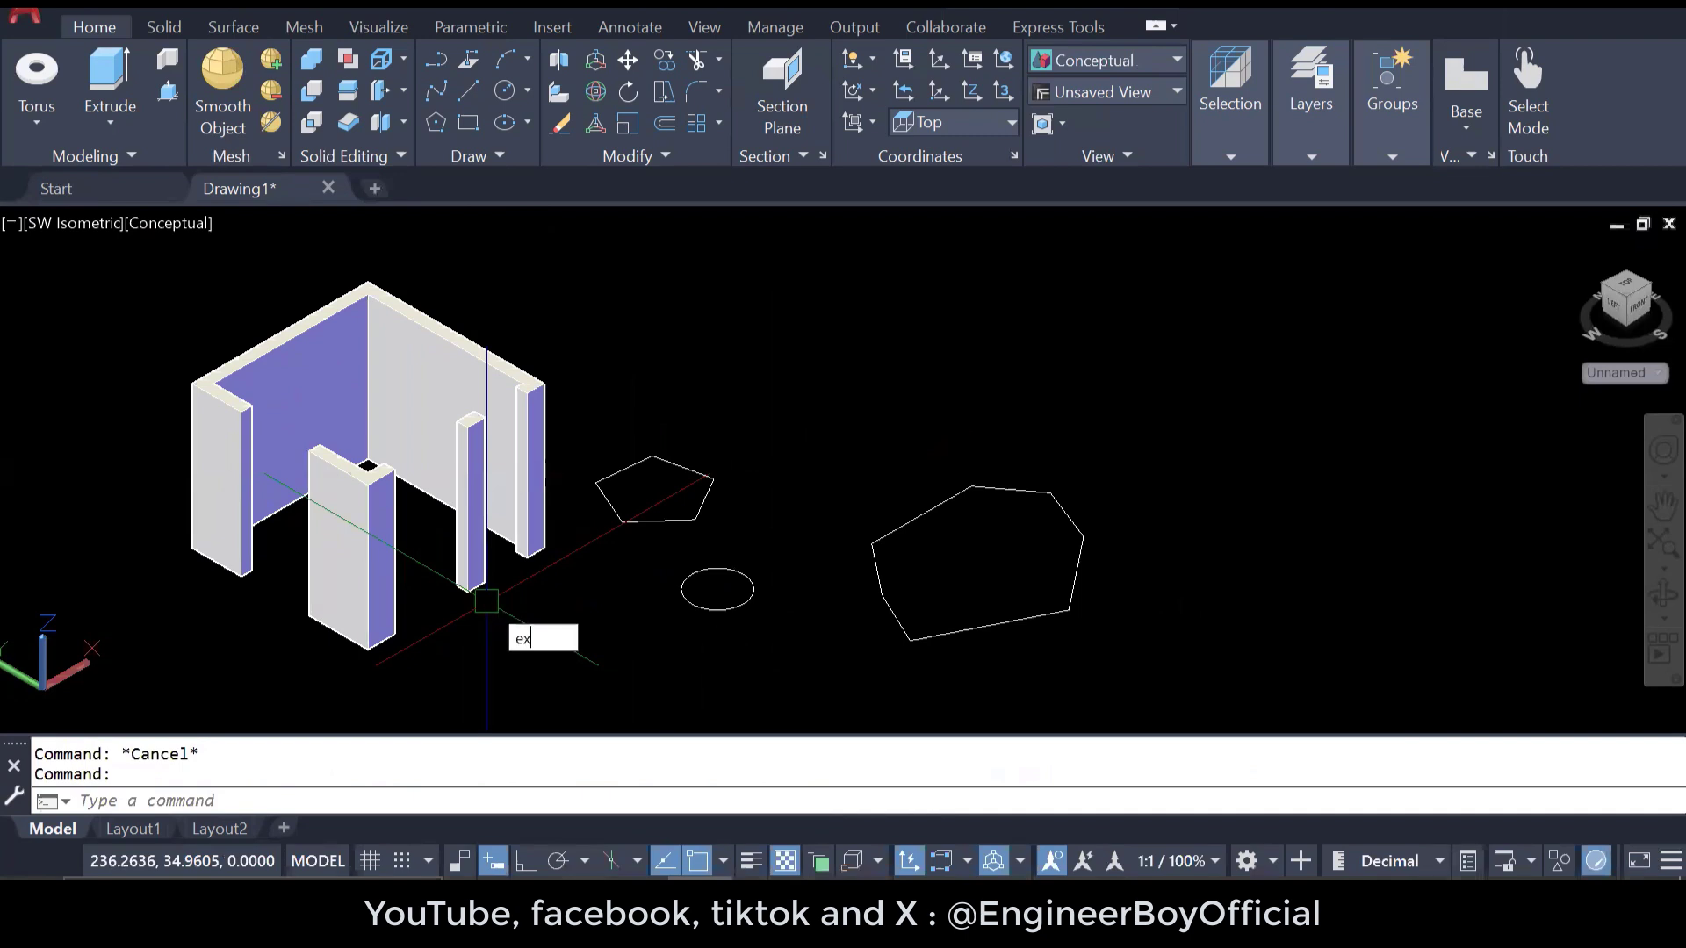
# - Extrude the pentagon to a height of 11 with the closed-profile creation mode set to Surface
pyautogui.press('Return')
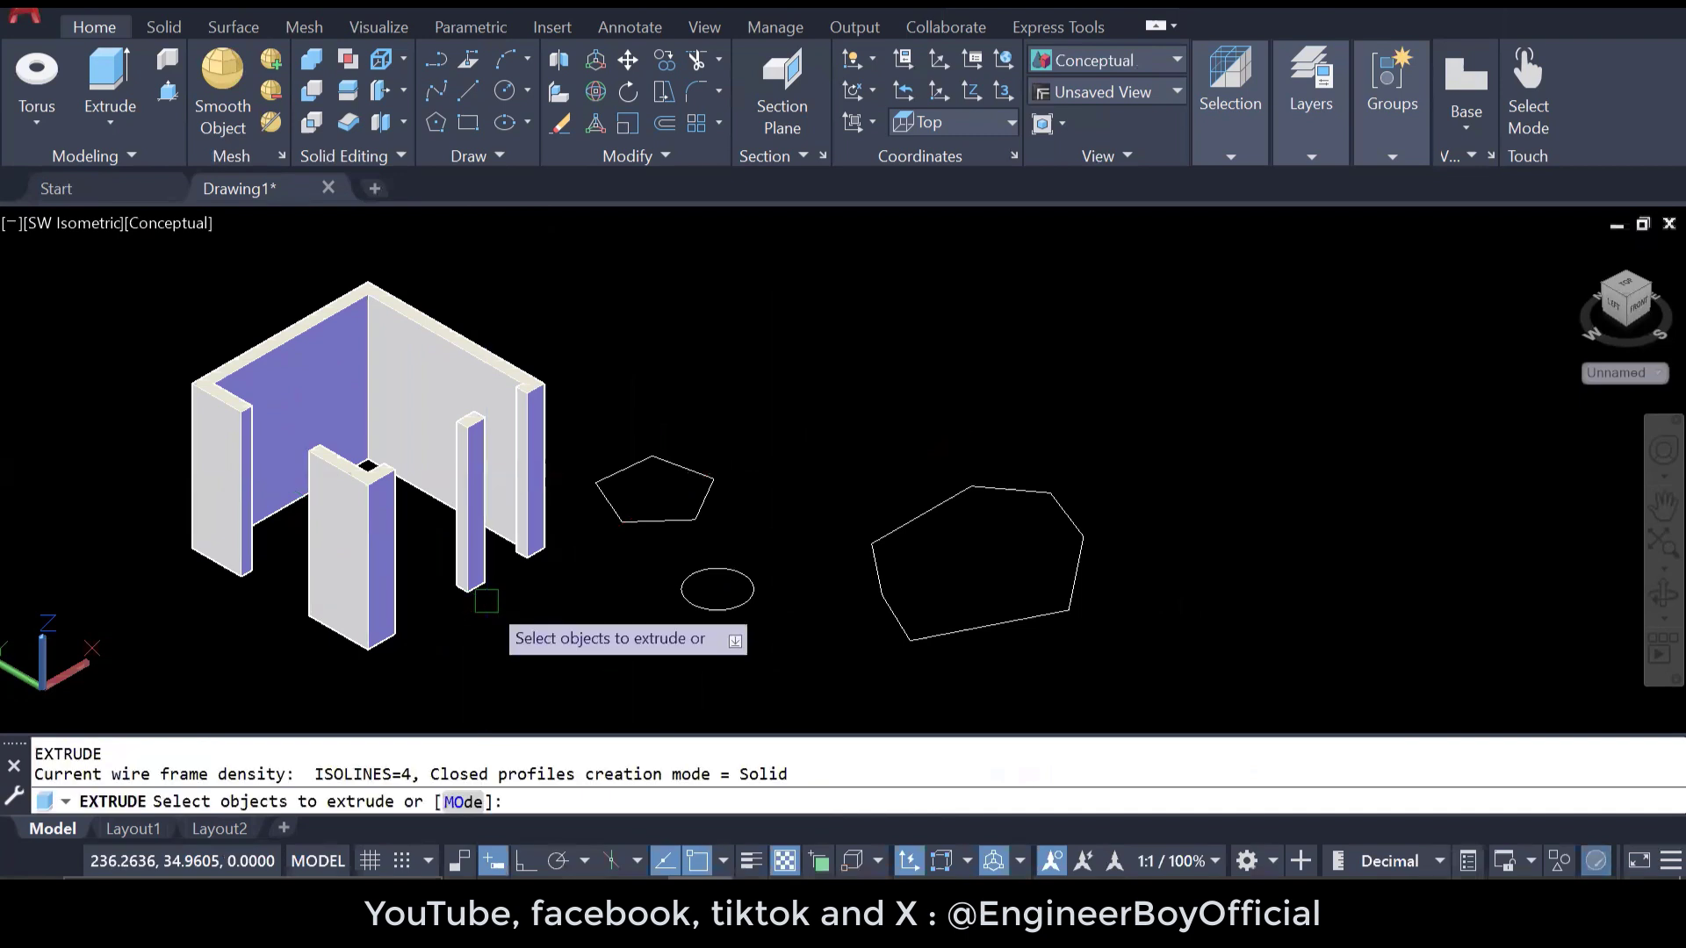
pyautogui.click(467, 801)
pyautogui.click(543, 802)
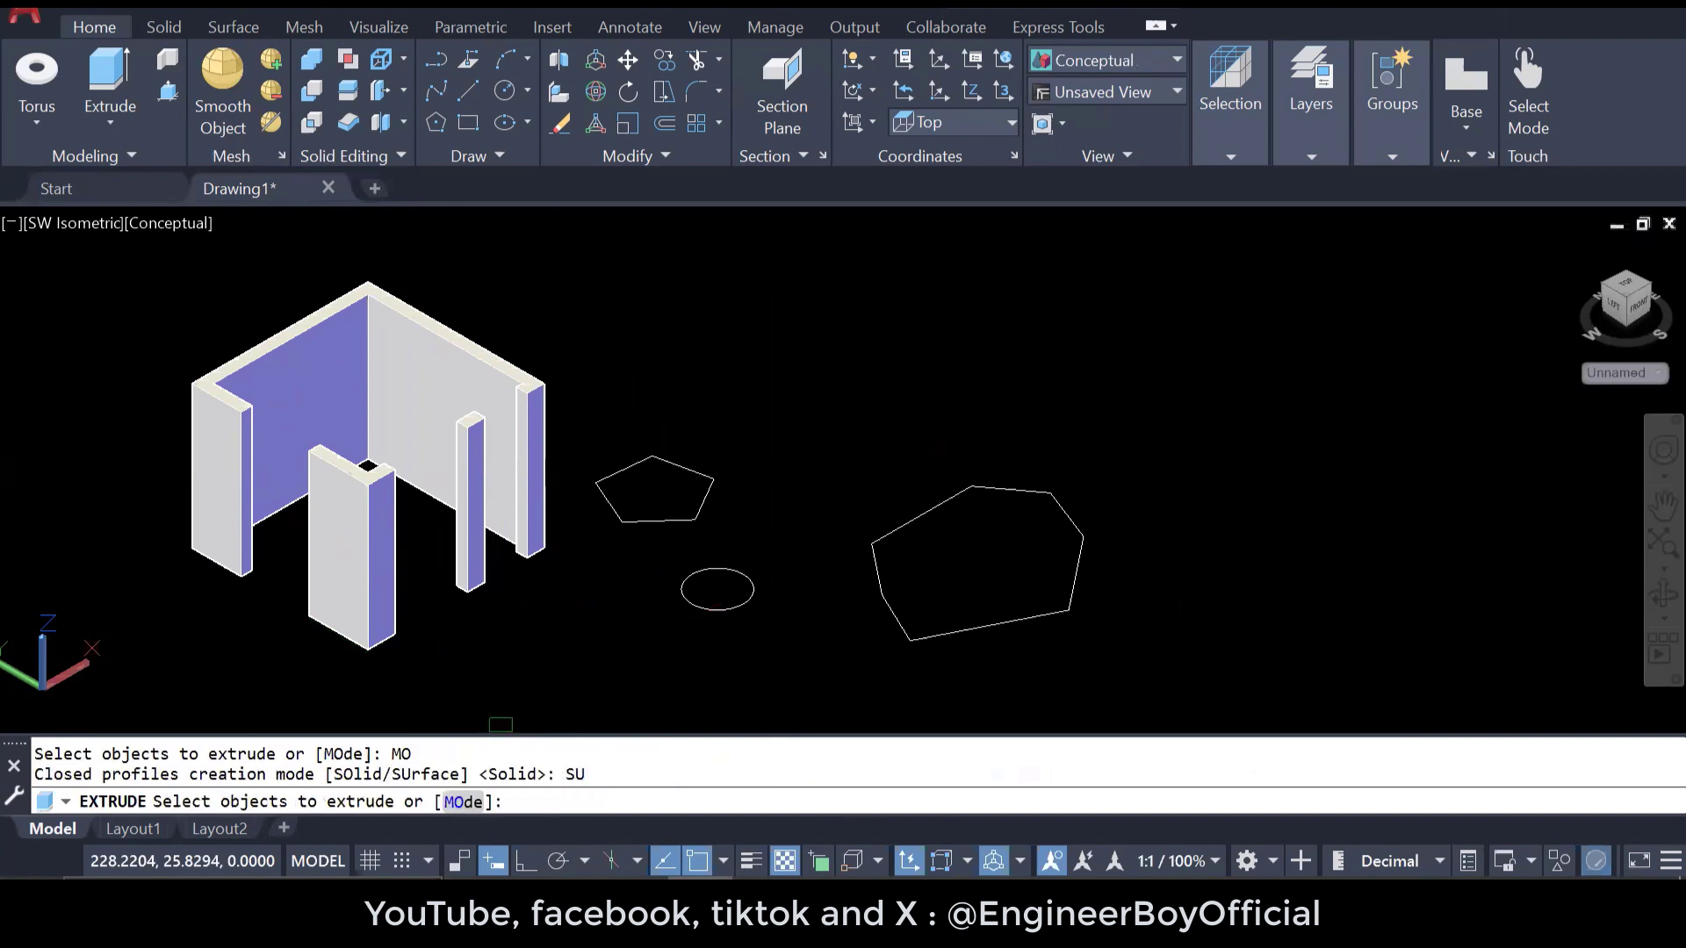
pyautogui.click(654, 519)
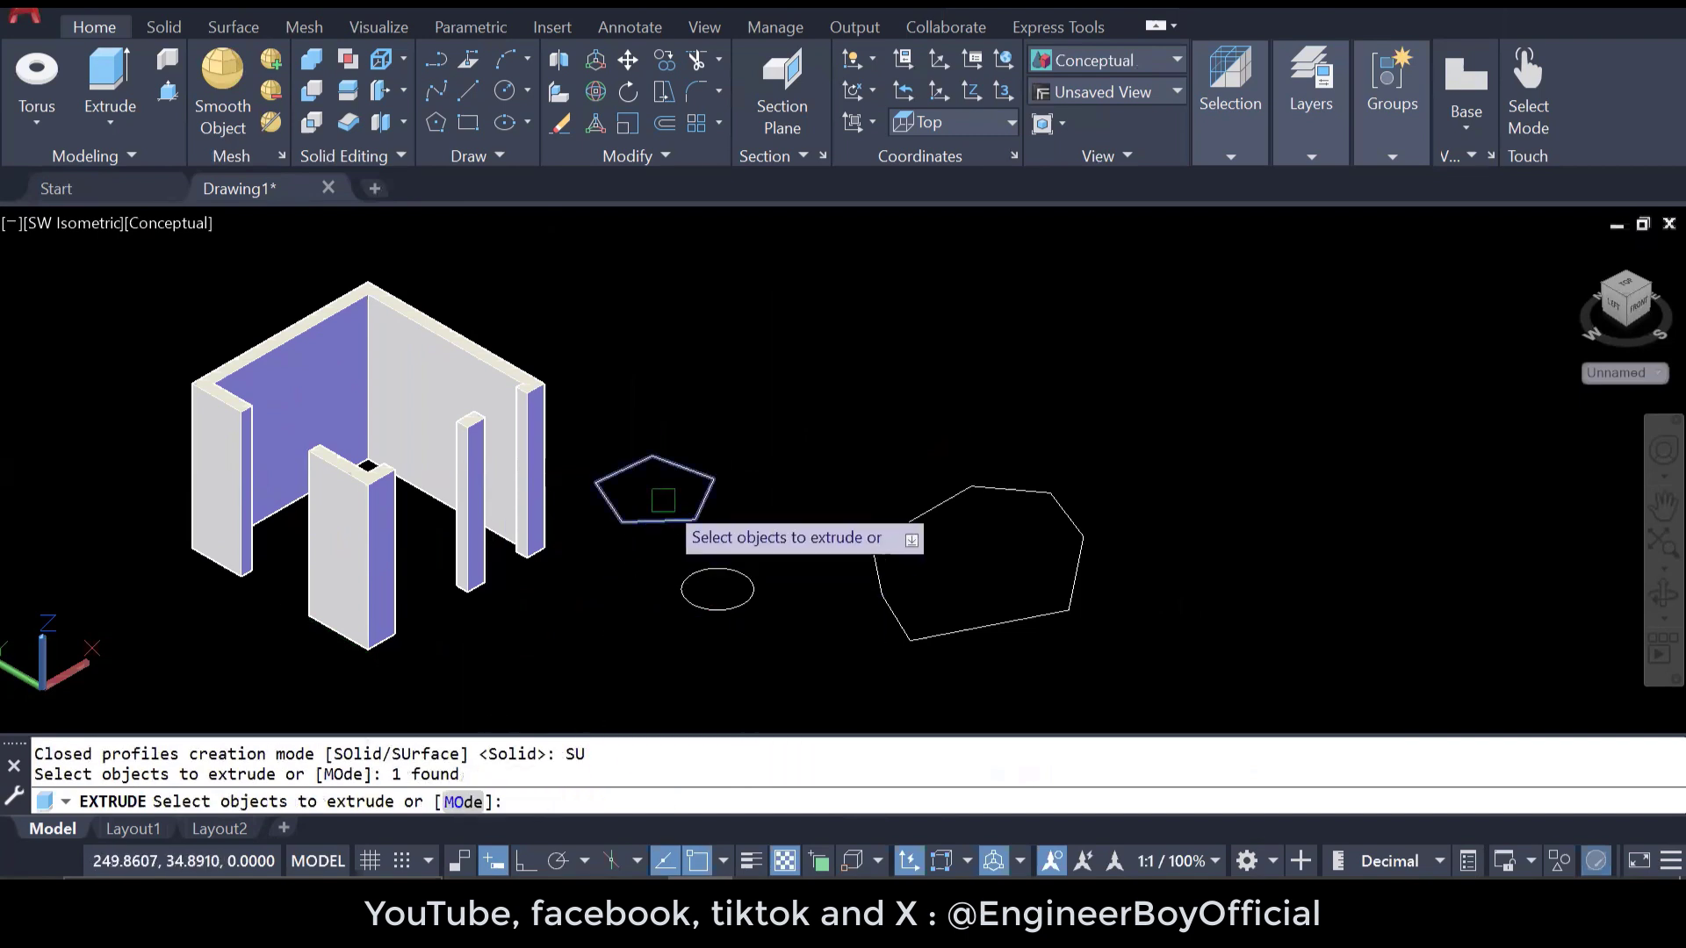
pyautogui.press('Return')
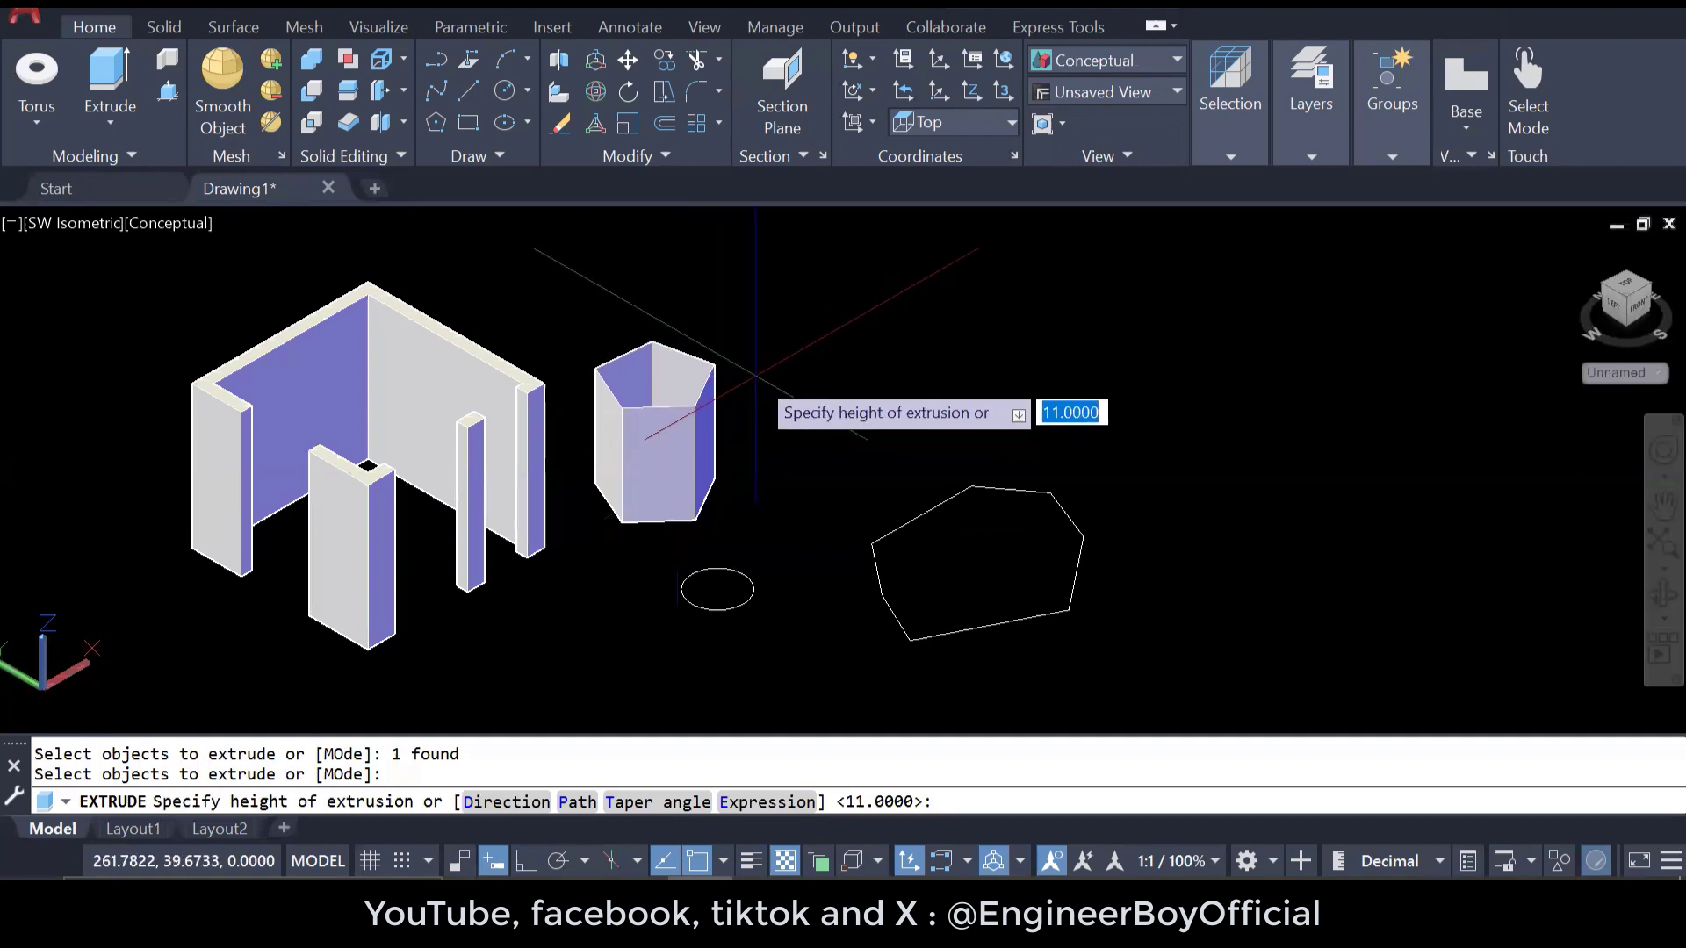
pyautogui.press('Return')
pyautogui.moveTo(755, 379); pyautogui.dragTo(747, 418, button='middle')
pyautogui.press('Escape')
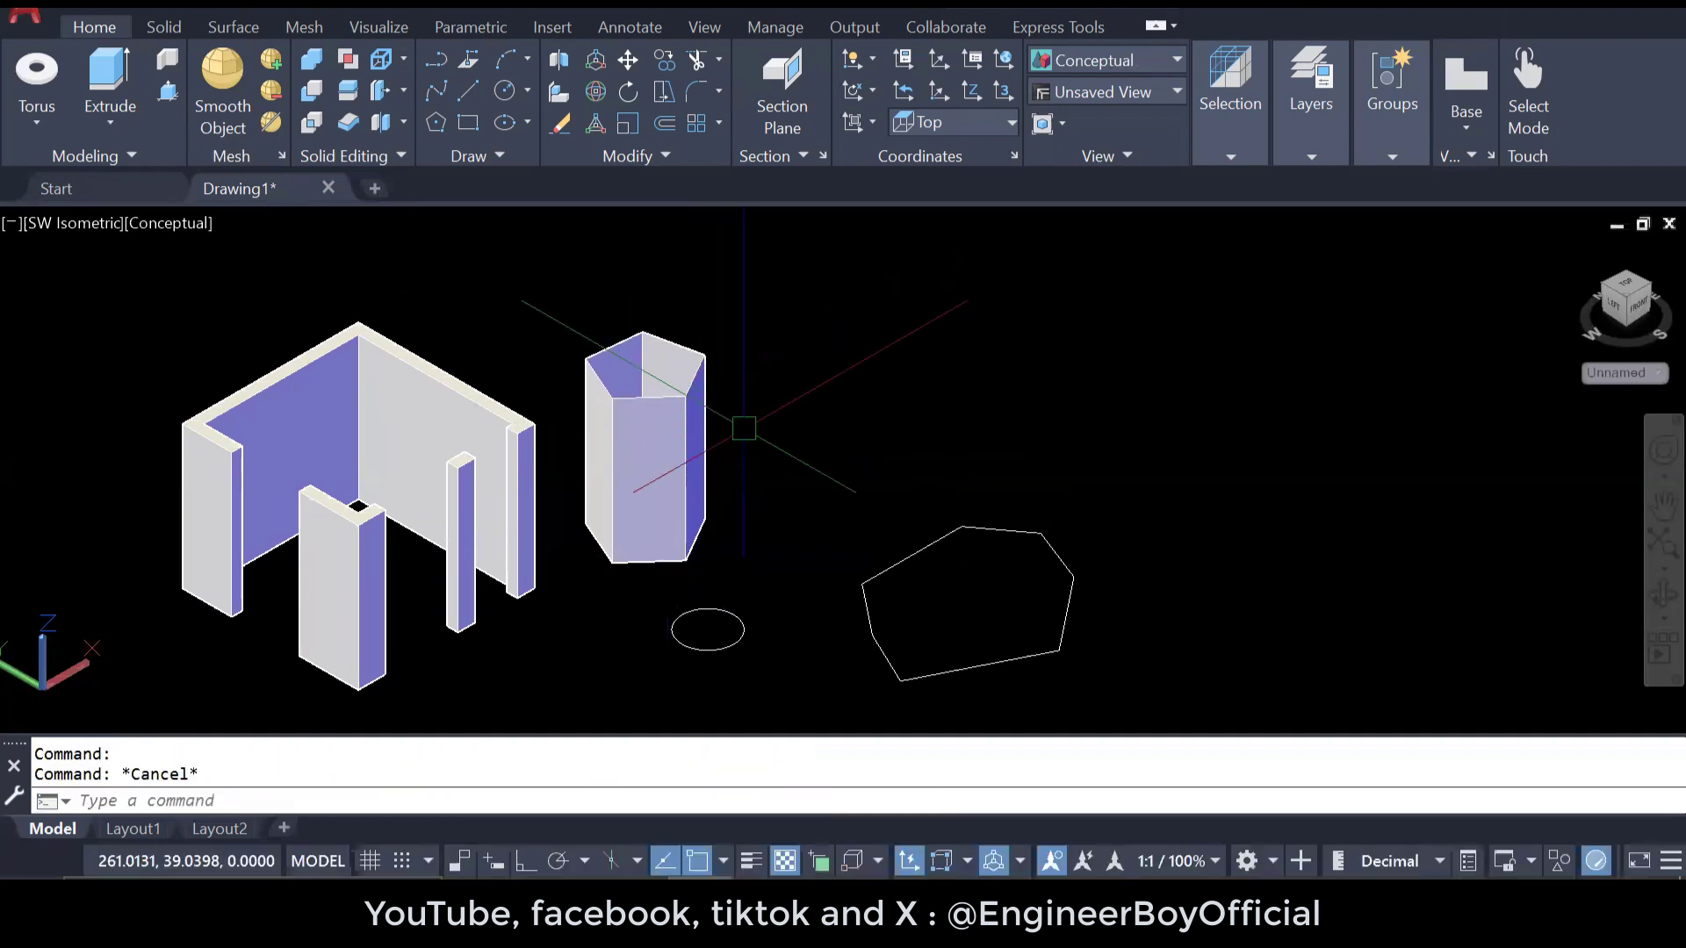
# - Orbit around the model to inspect the extruded pentagon from another angle
pyautogui.write('3do')
pyautogui.press('Return')
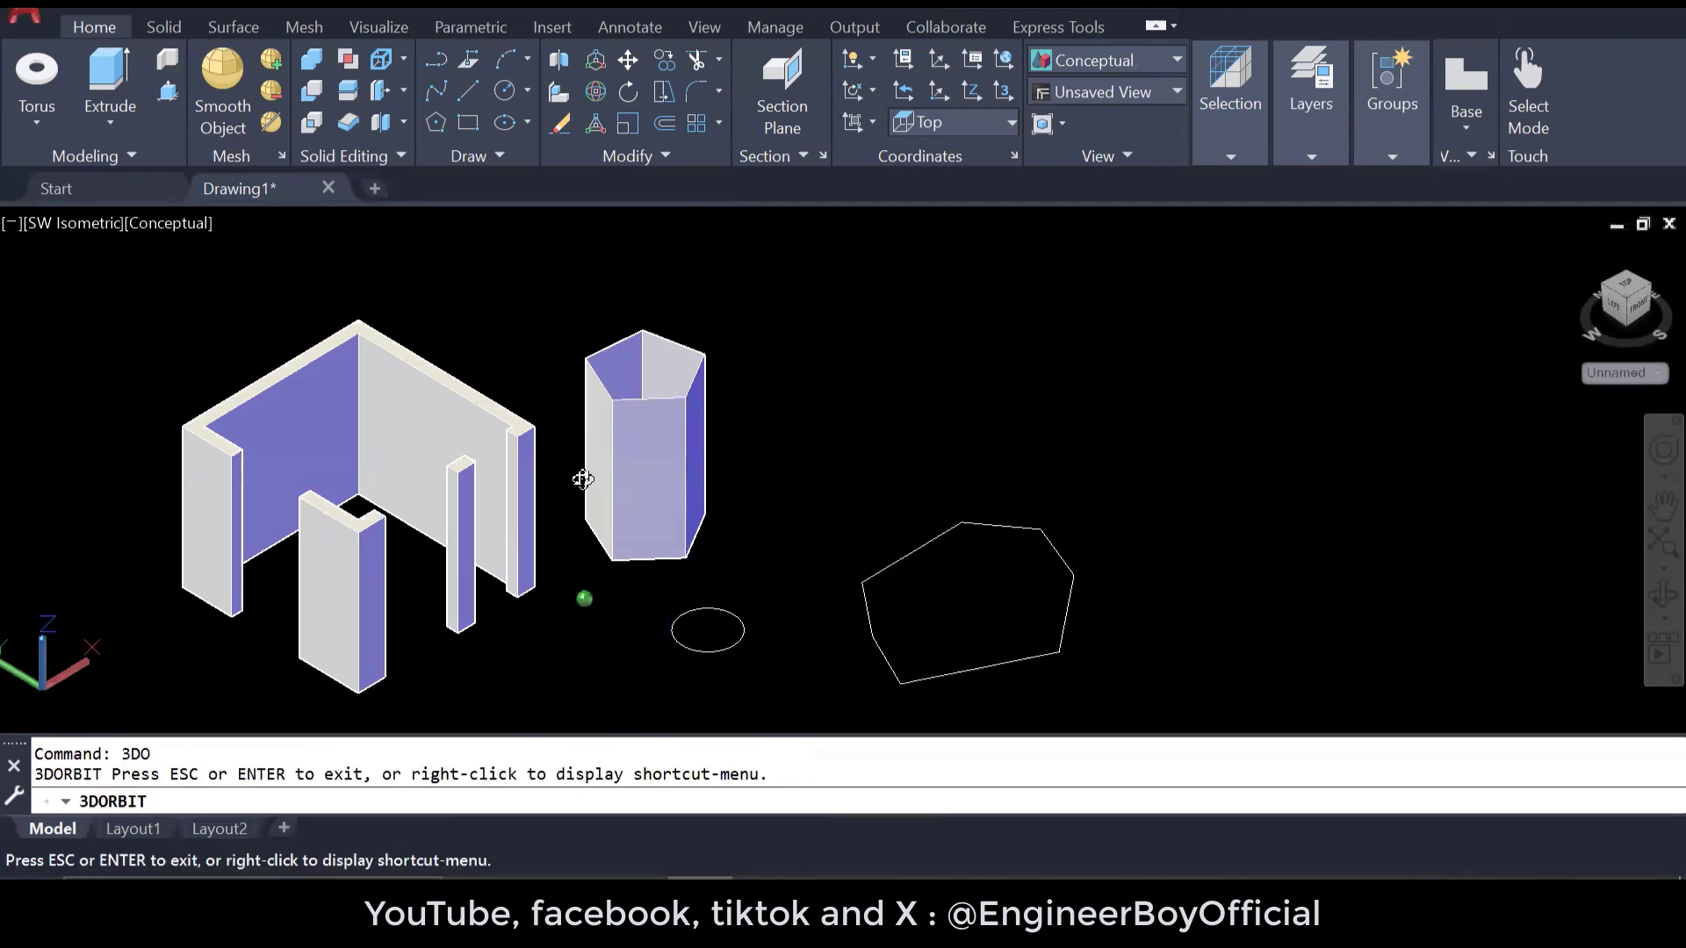
pyautogui.moveTo(580, 478); pyautogui.dragTo(548, 494)
pyautogui.press('Escape')
pyautogui.press('Escape')
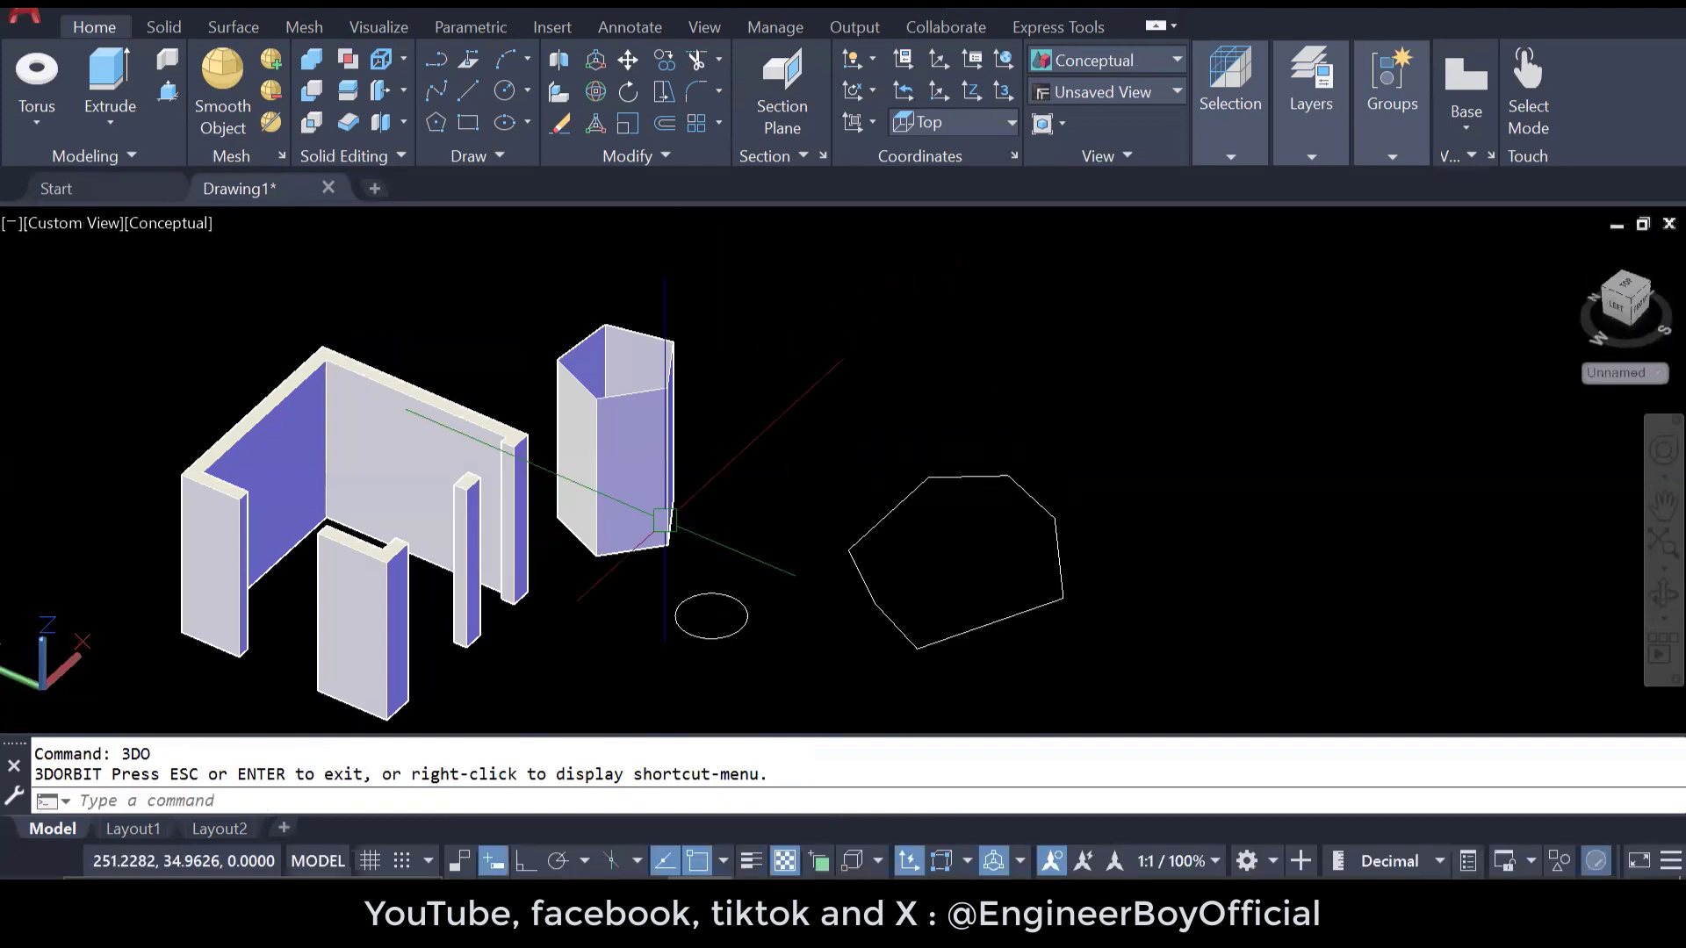
# - Undo the orbit and the pentagon's surface extrusion, back to the flat pentagon
pyautogui.hotkey('ctrl', 'z')
pyautogui.write('u')
pyautogui.press('Return')
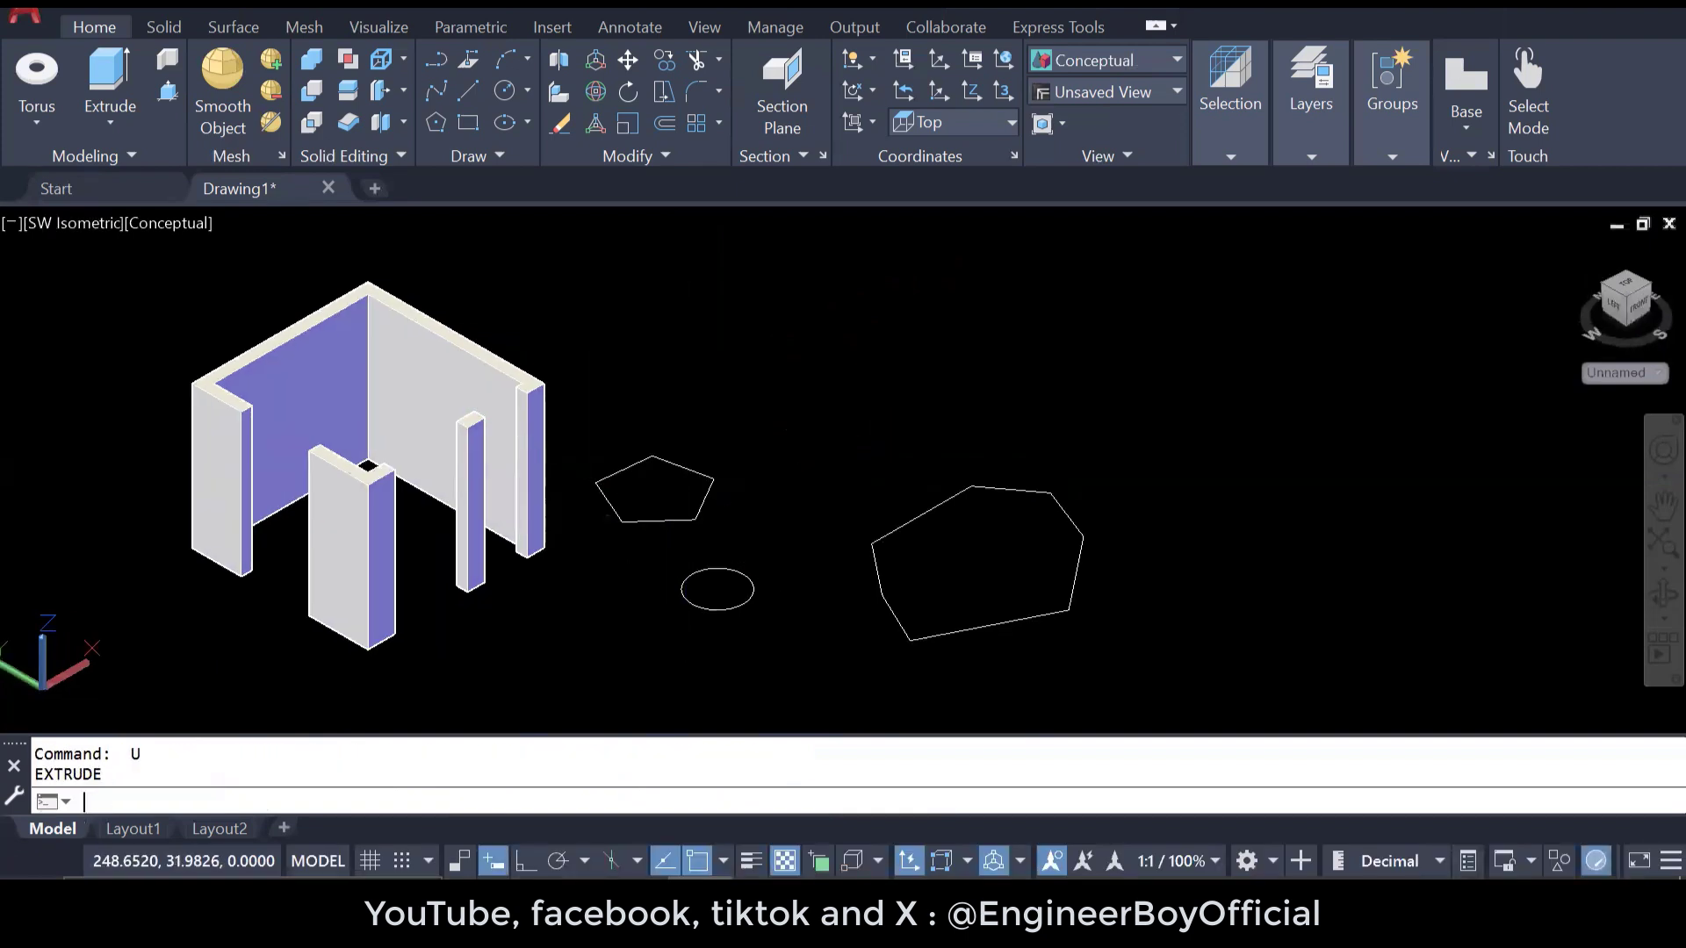
pyautogui.moveTo(491, 544); pyautogui.dragTo(669, 527, button='middle')
pyautogui.press('Escape')
pyautogui.press('Escape')
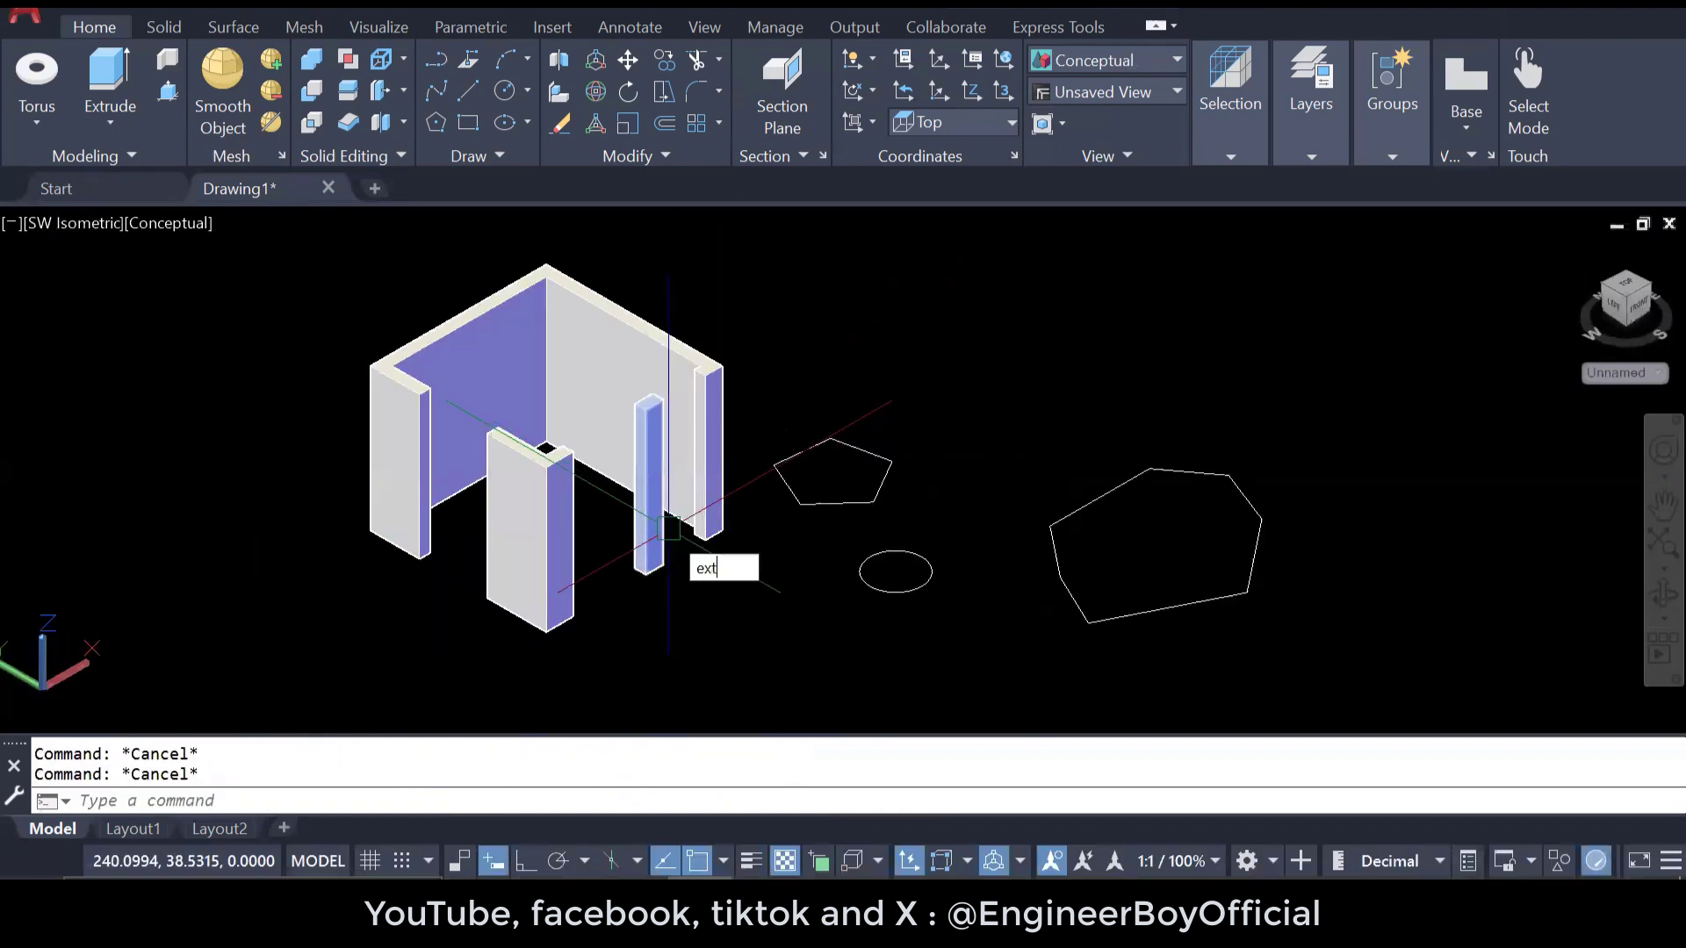
pyautogui.write('ext')
pyautogui.press('Return')
pyautogui.click(796, 493)
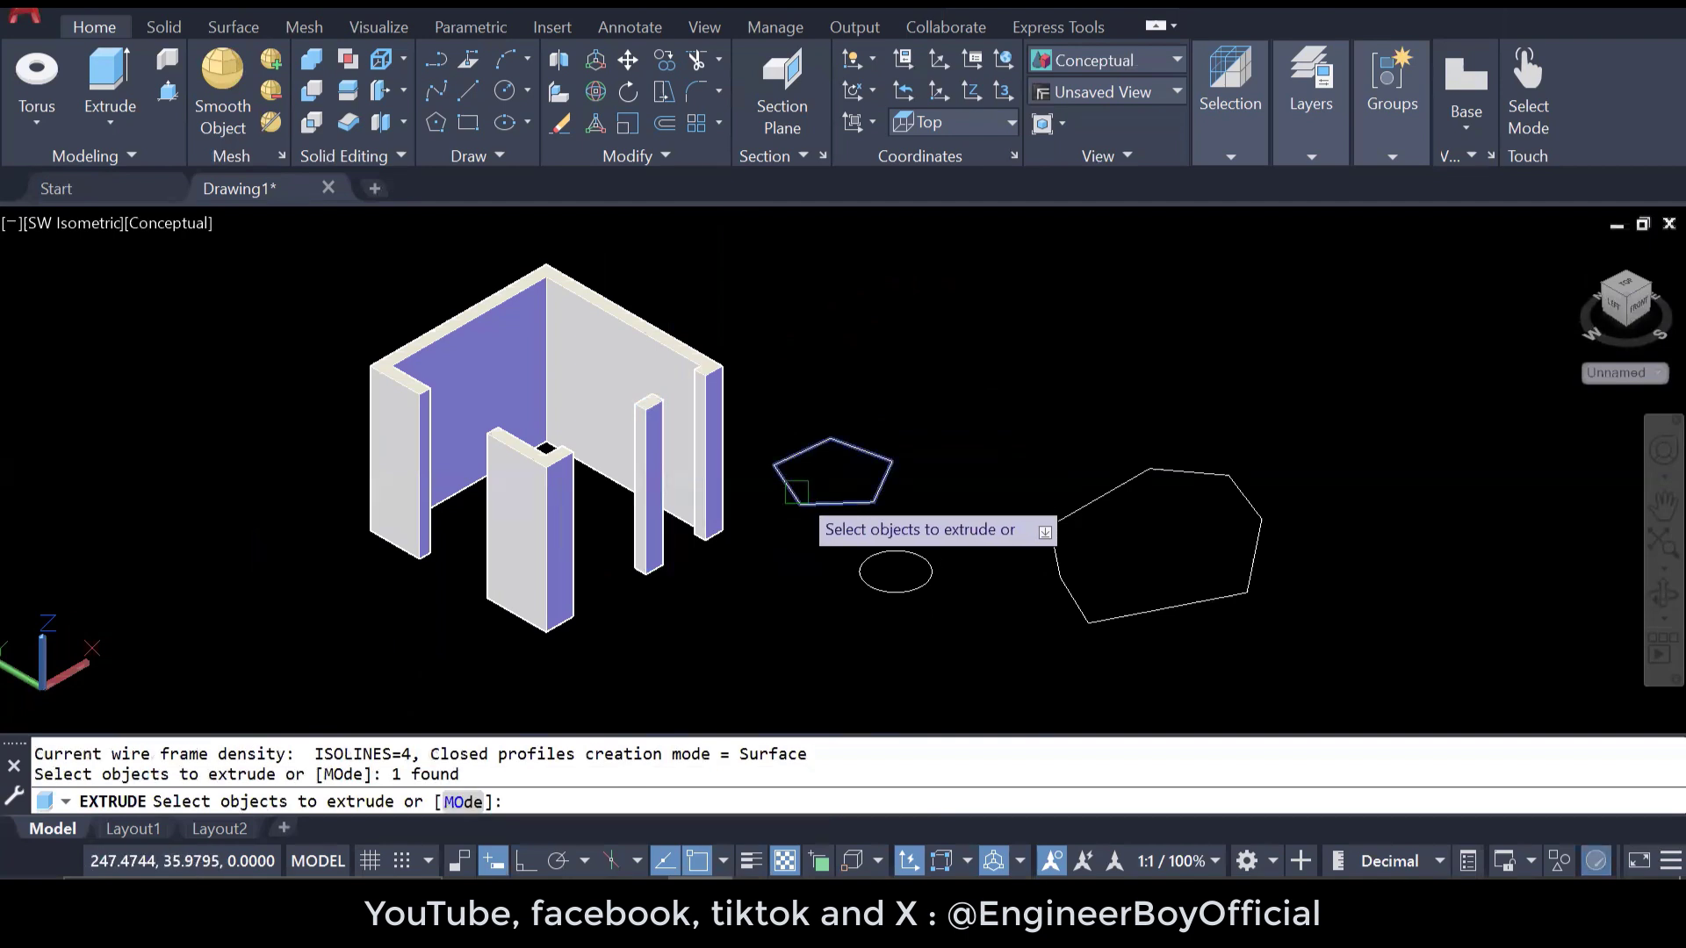
pyautogui.press('Return')
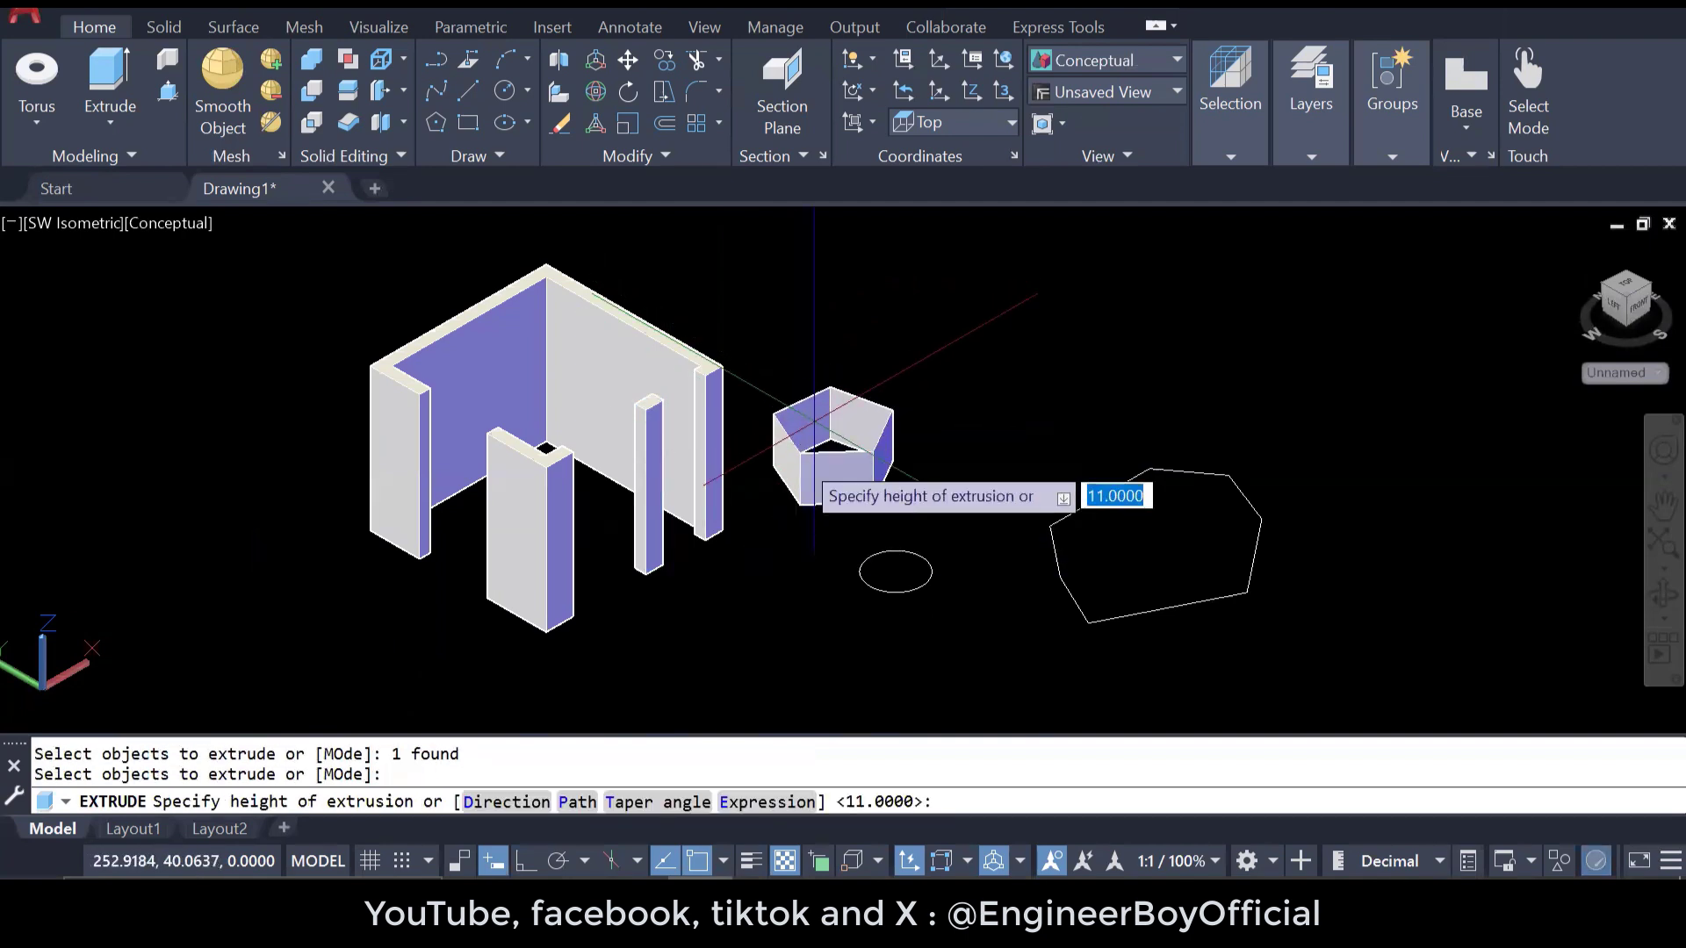
pyautogui.press('Escape')
pyautogui.press('Escape')
# - Extrude the pentagon upward to slightly below the walls' height with the closed-profile creation mode set to Solid
pyautogui.write('ext')
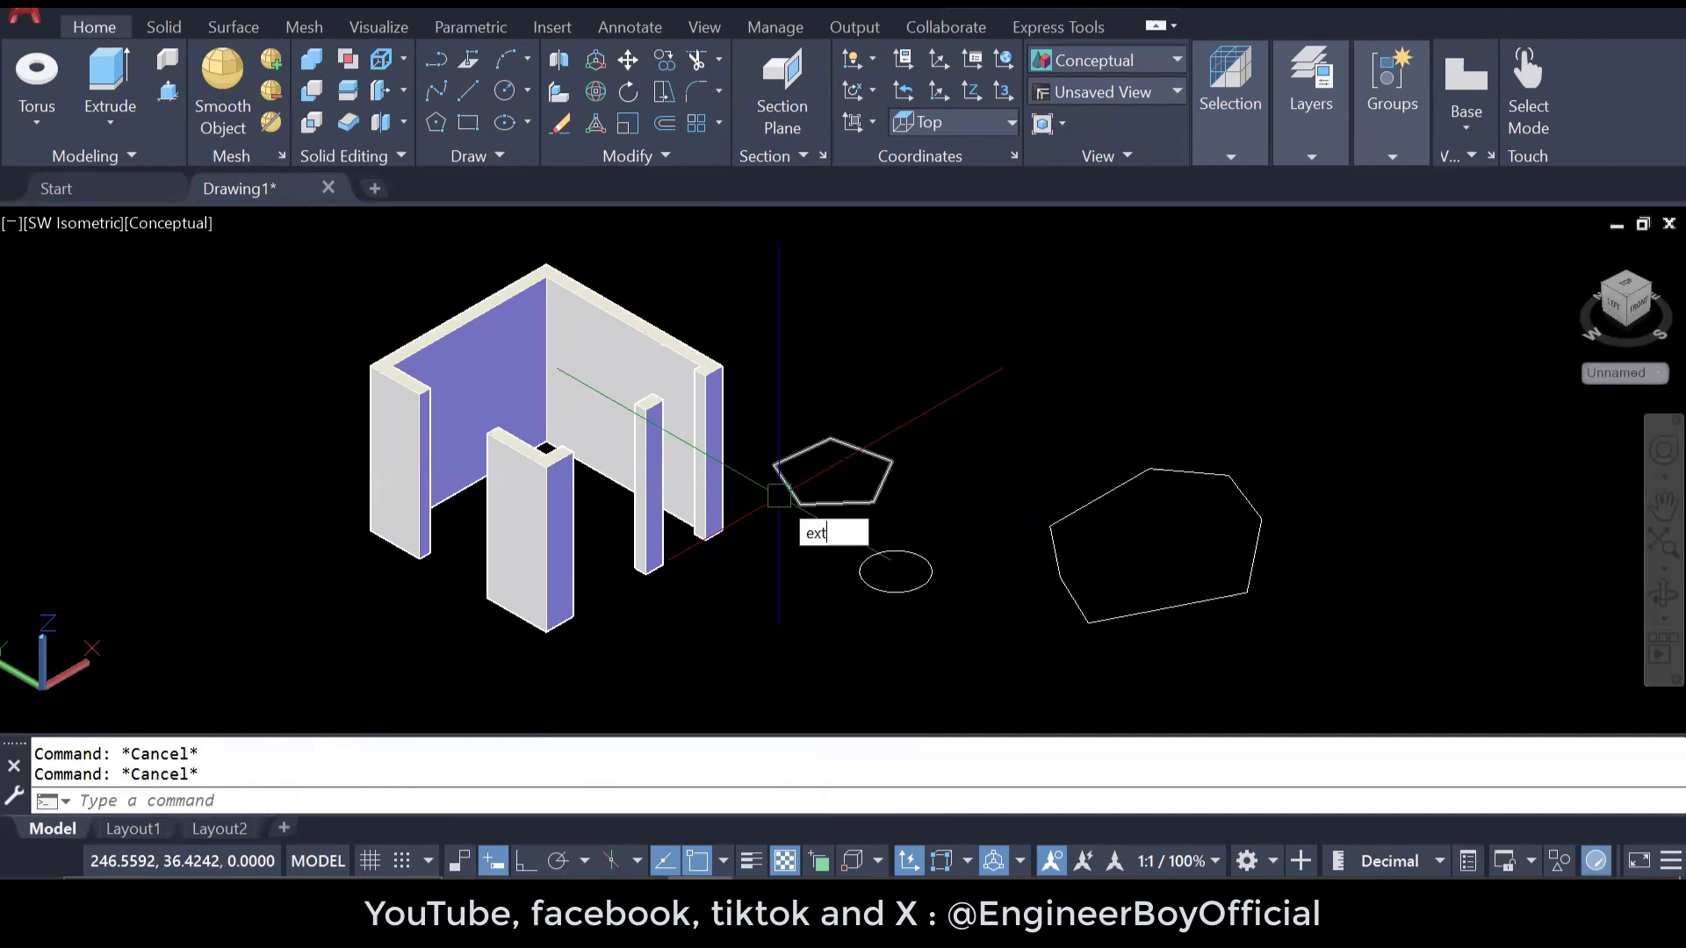
pyautogui.press('Return')
pyautogui.click(463, 803)
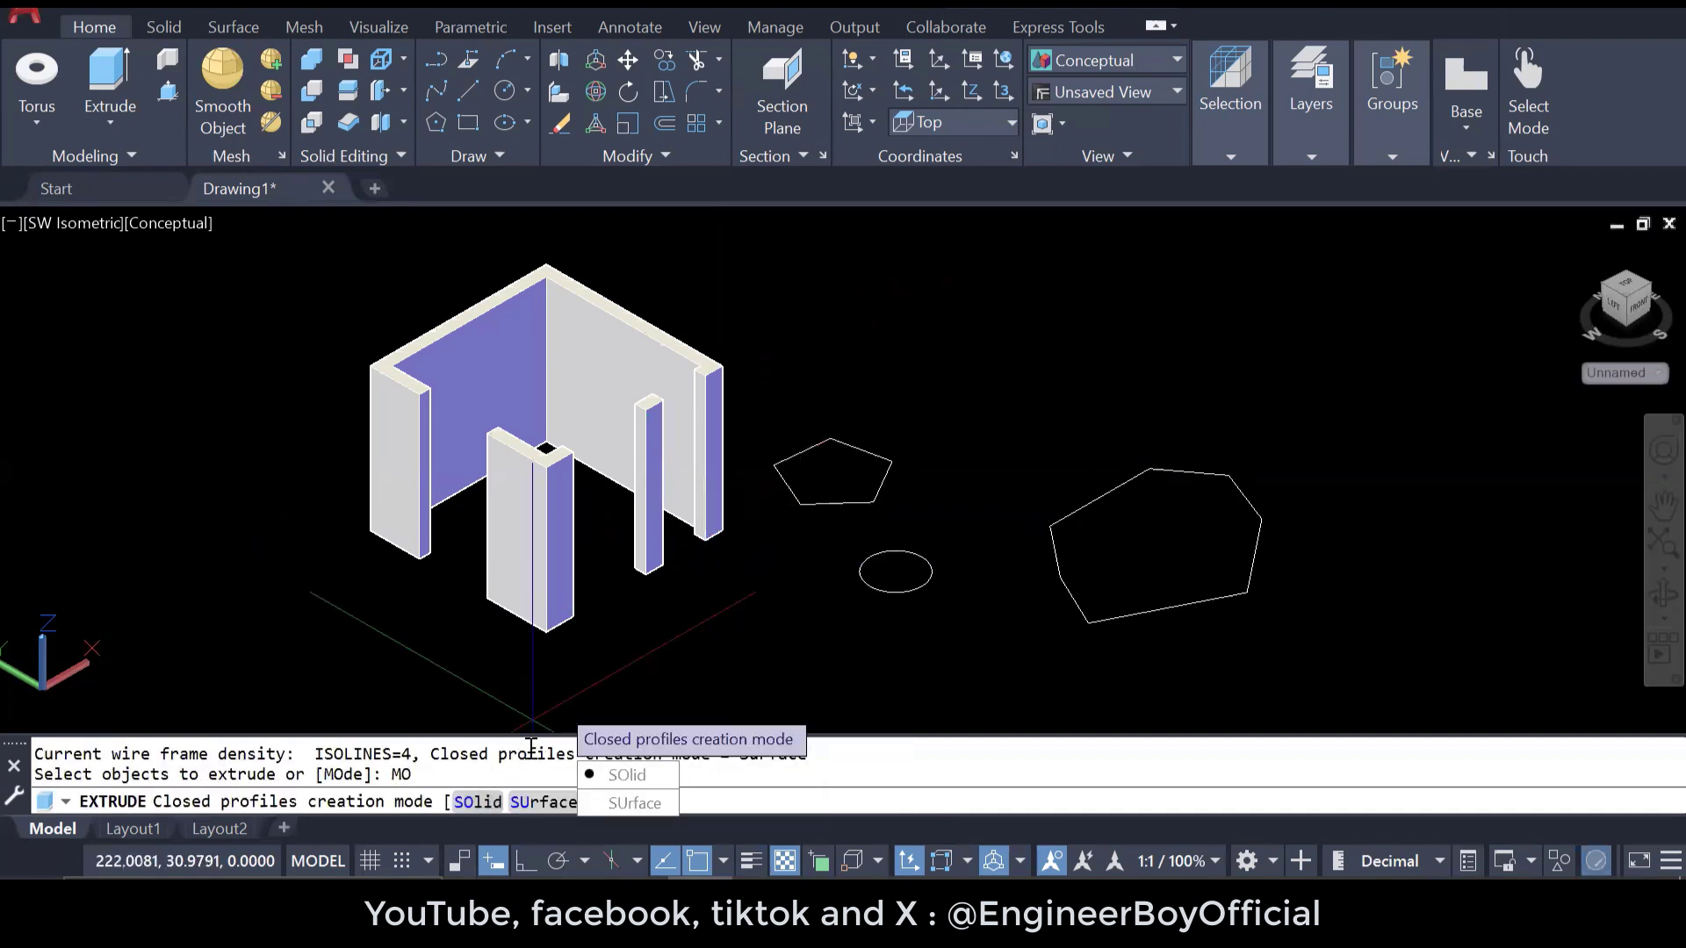
pyautogui.click(487, 802)
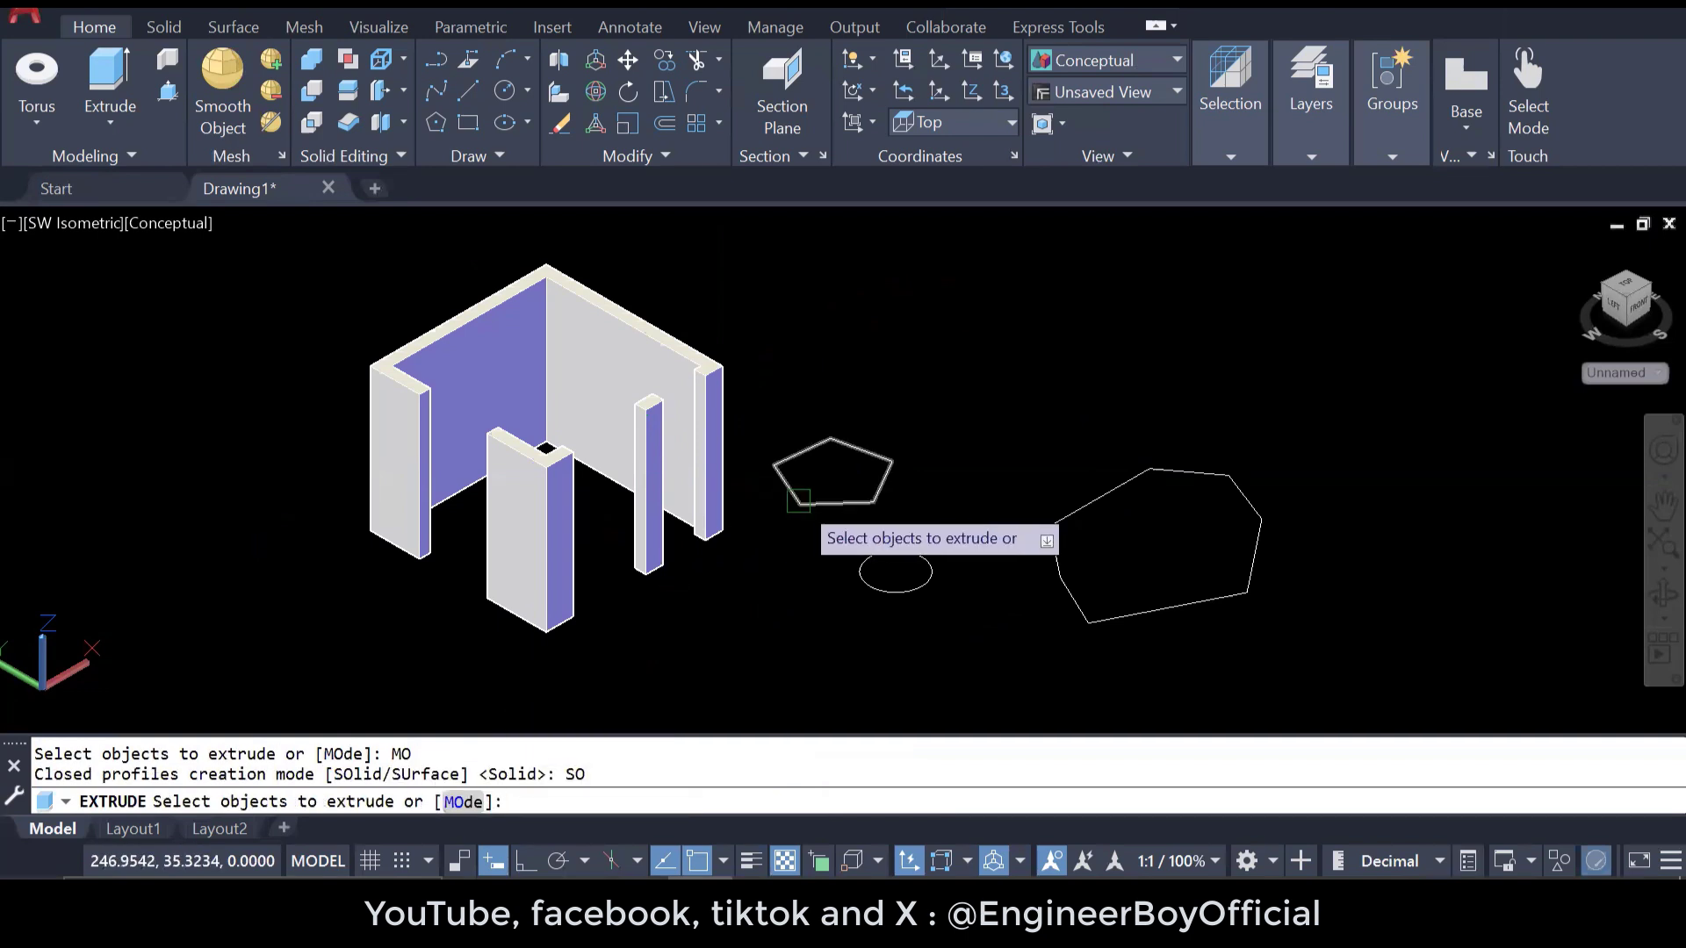
pyautogui.click(795, 498)
pyautogui.press('Return')
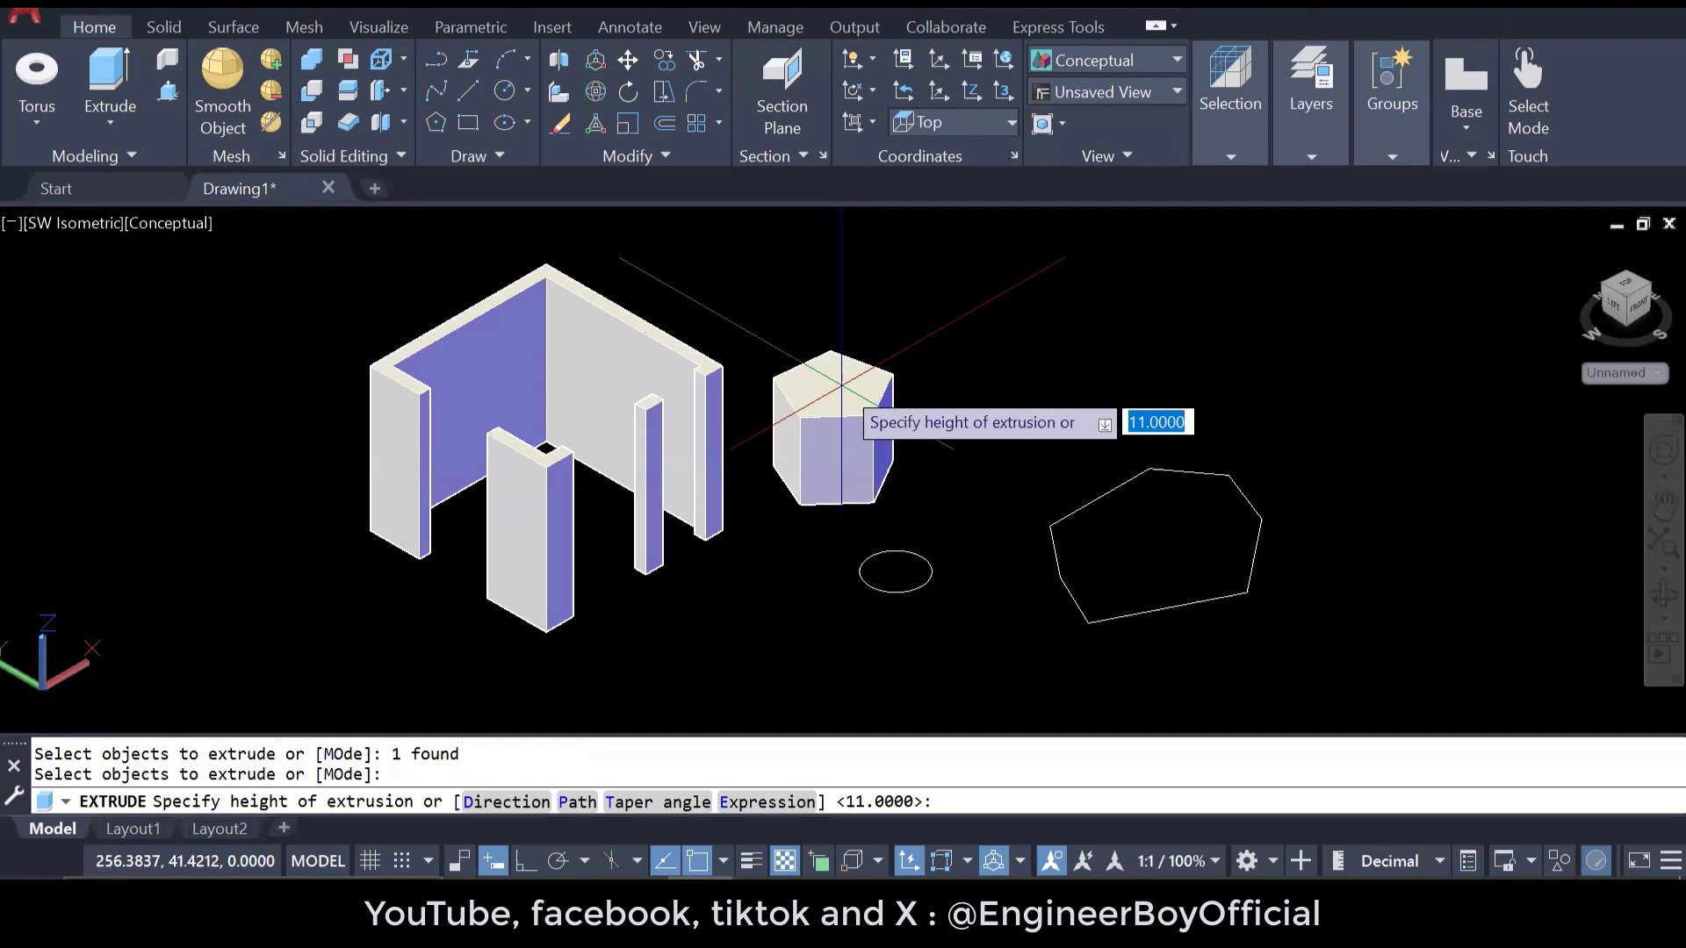
pyautogui.scroll(3, 903, 377)
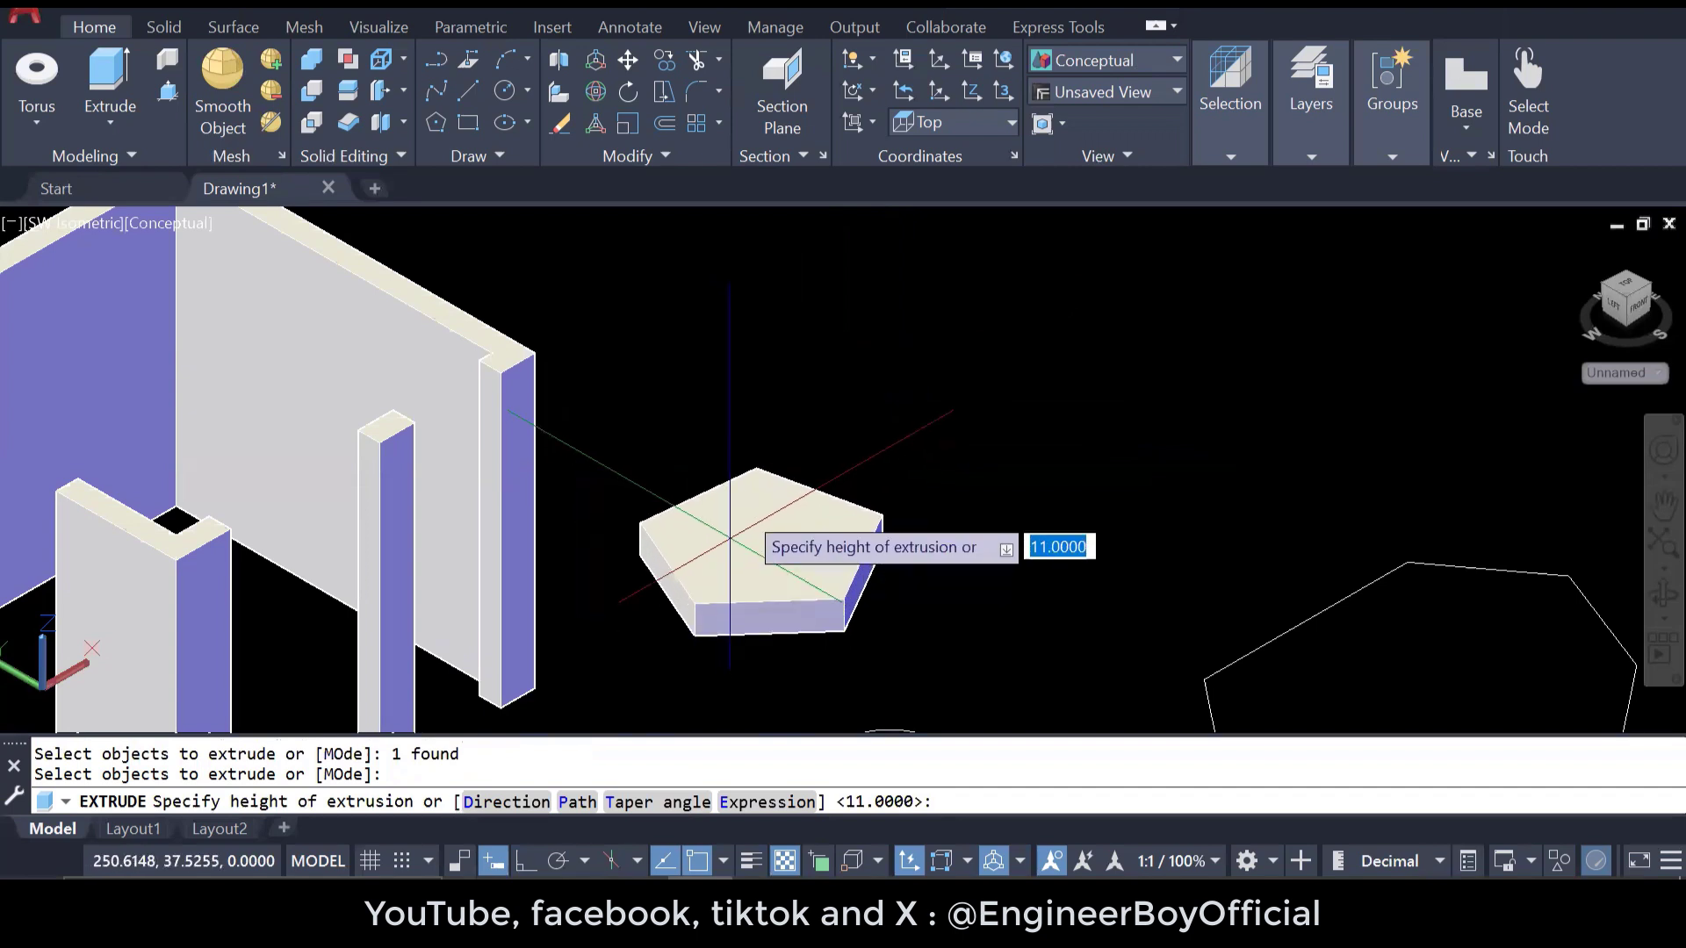
pyautogui.scroll(-2, 584, 417)
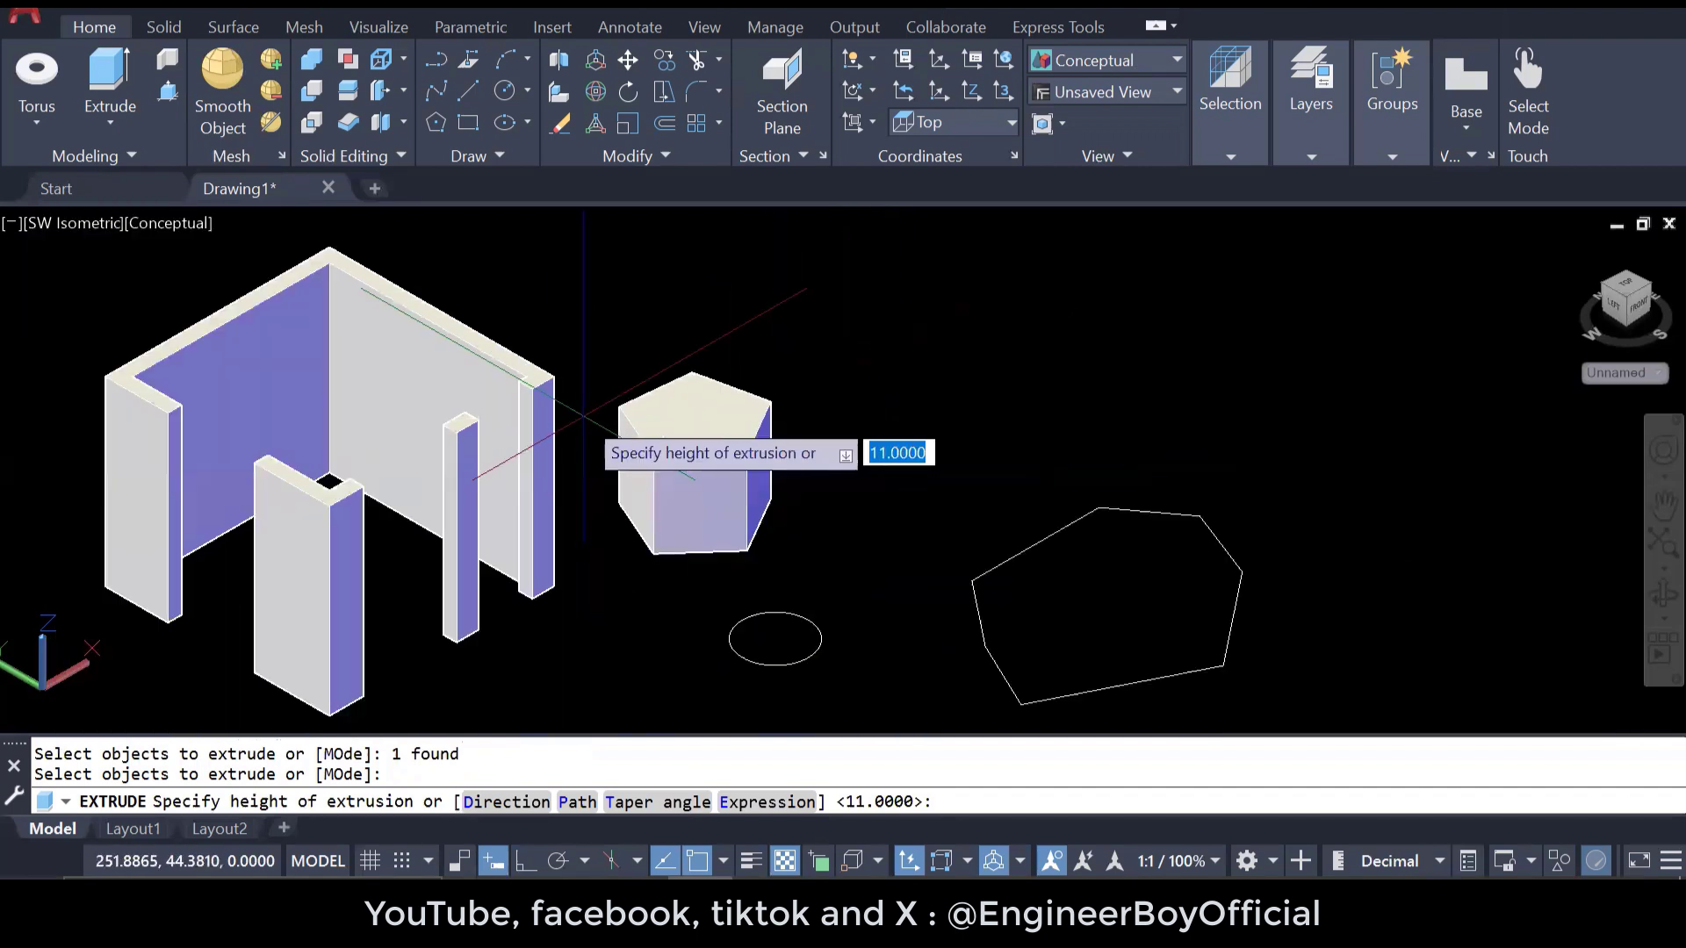
pyautogui.click(605, 383)
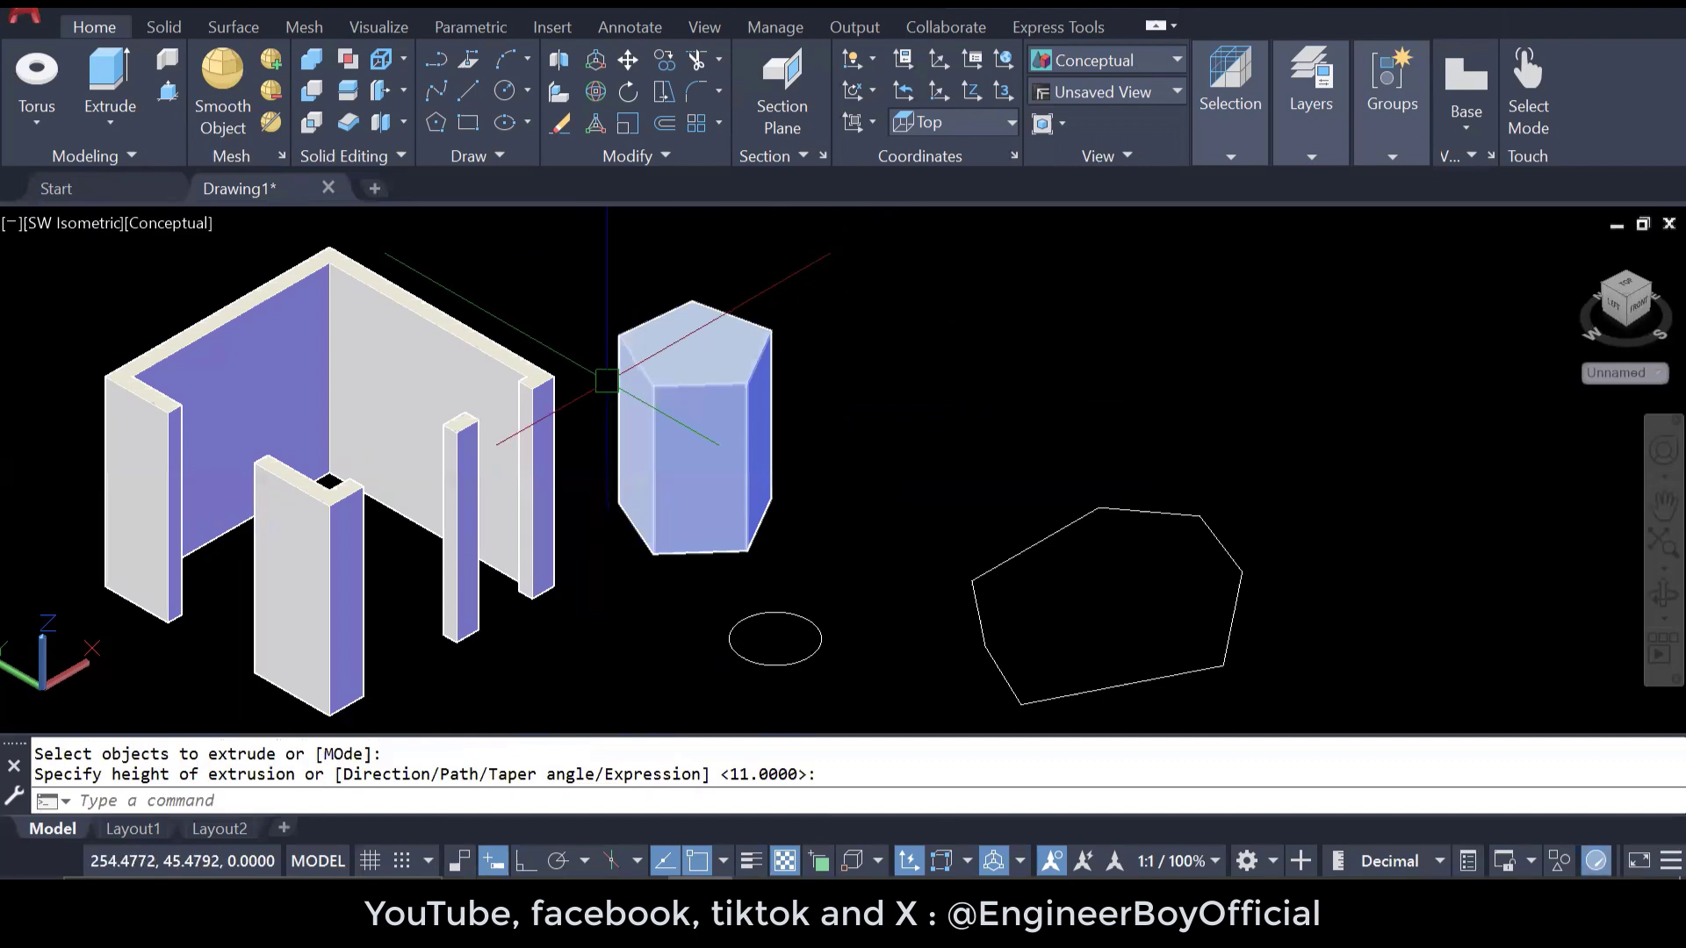
pyautogui.scroll(-3, 421, 395)
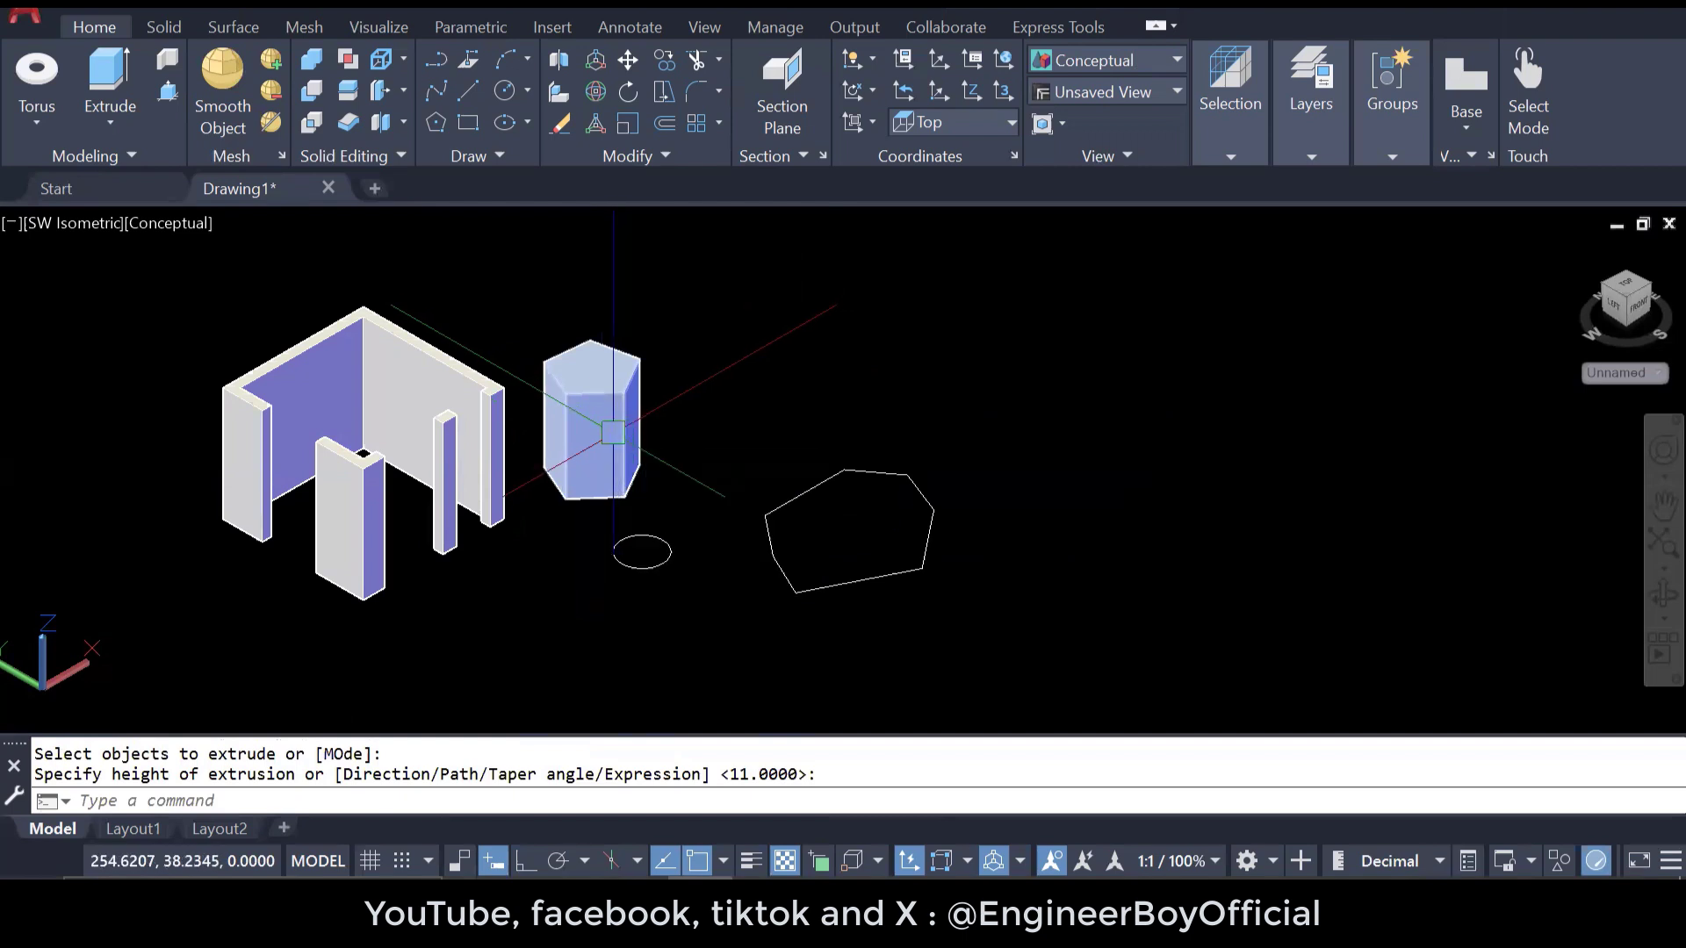
pyautogui.press('Escape')
pyautogui.press('Escape')
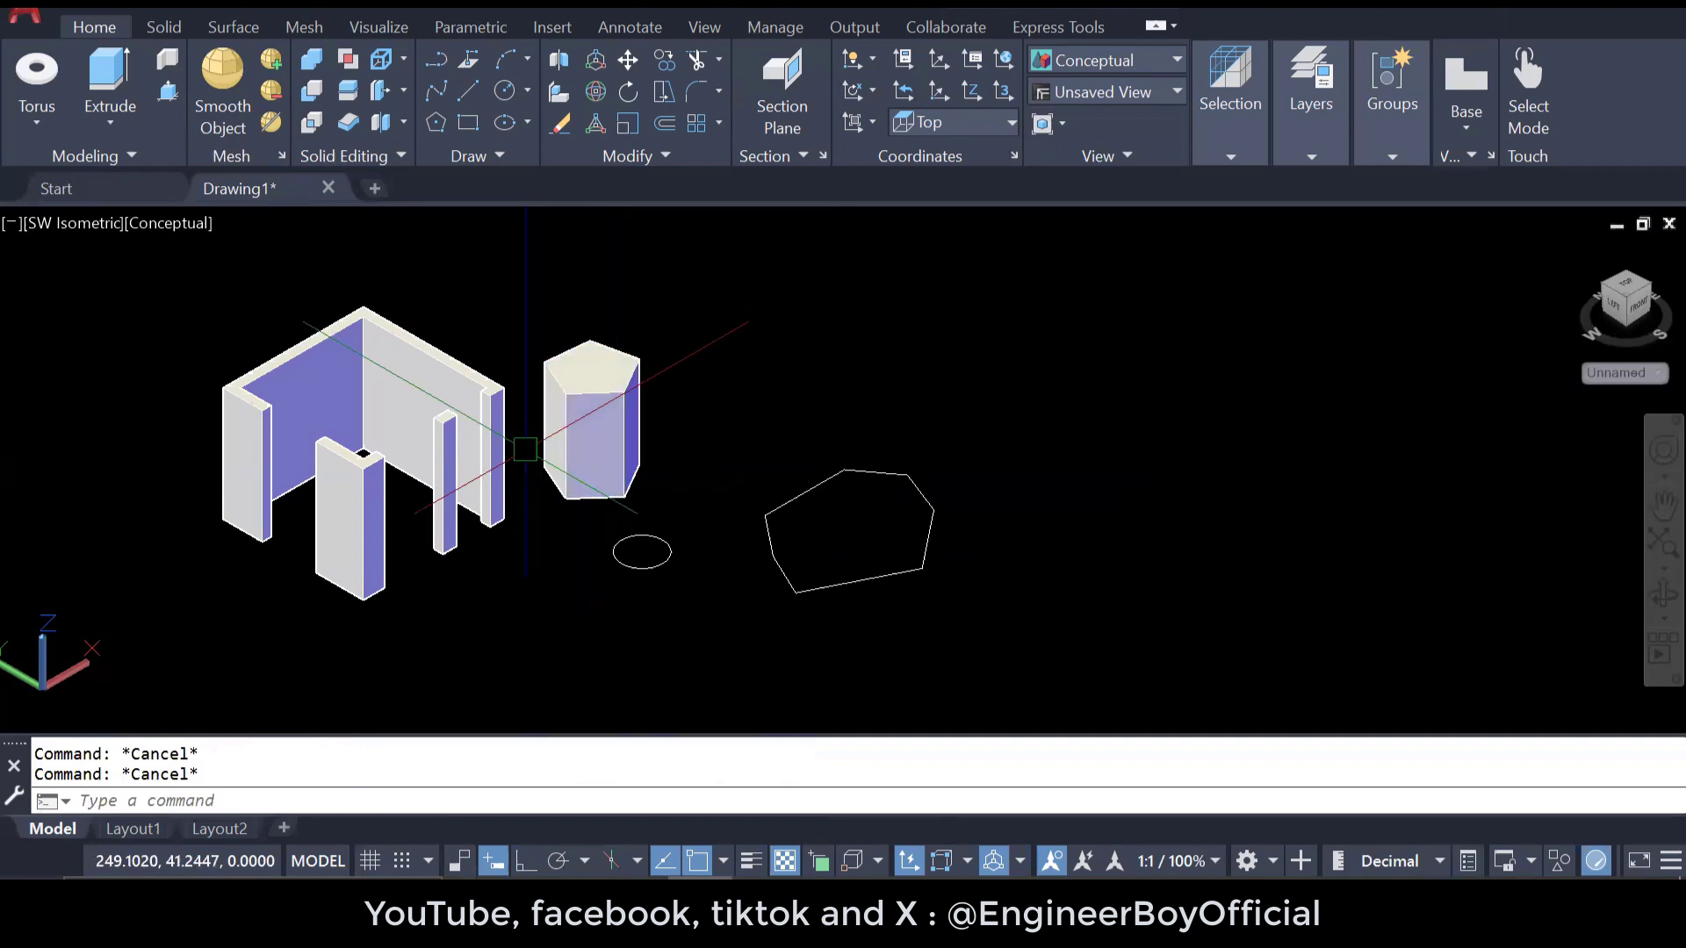
# - Start a polyline in the empty area beyond the irregular polygon and, with Ortho on, draw a straight segment about 30 long along the X axis
pyautogui.scroll(-5, 326, 457)
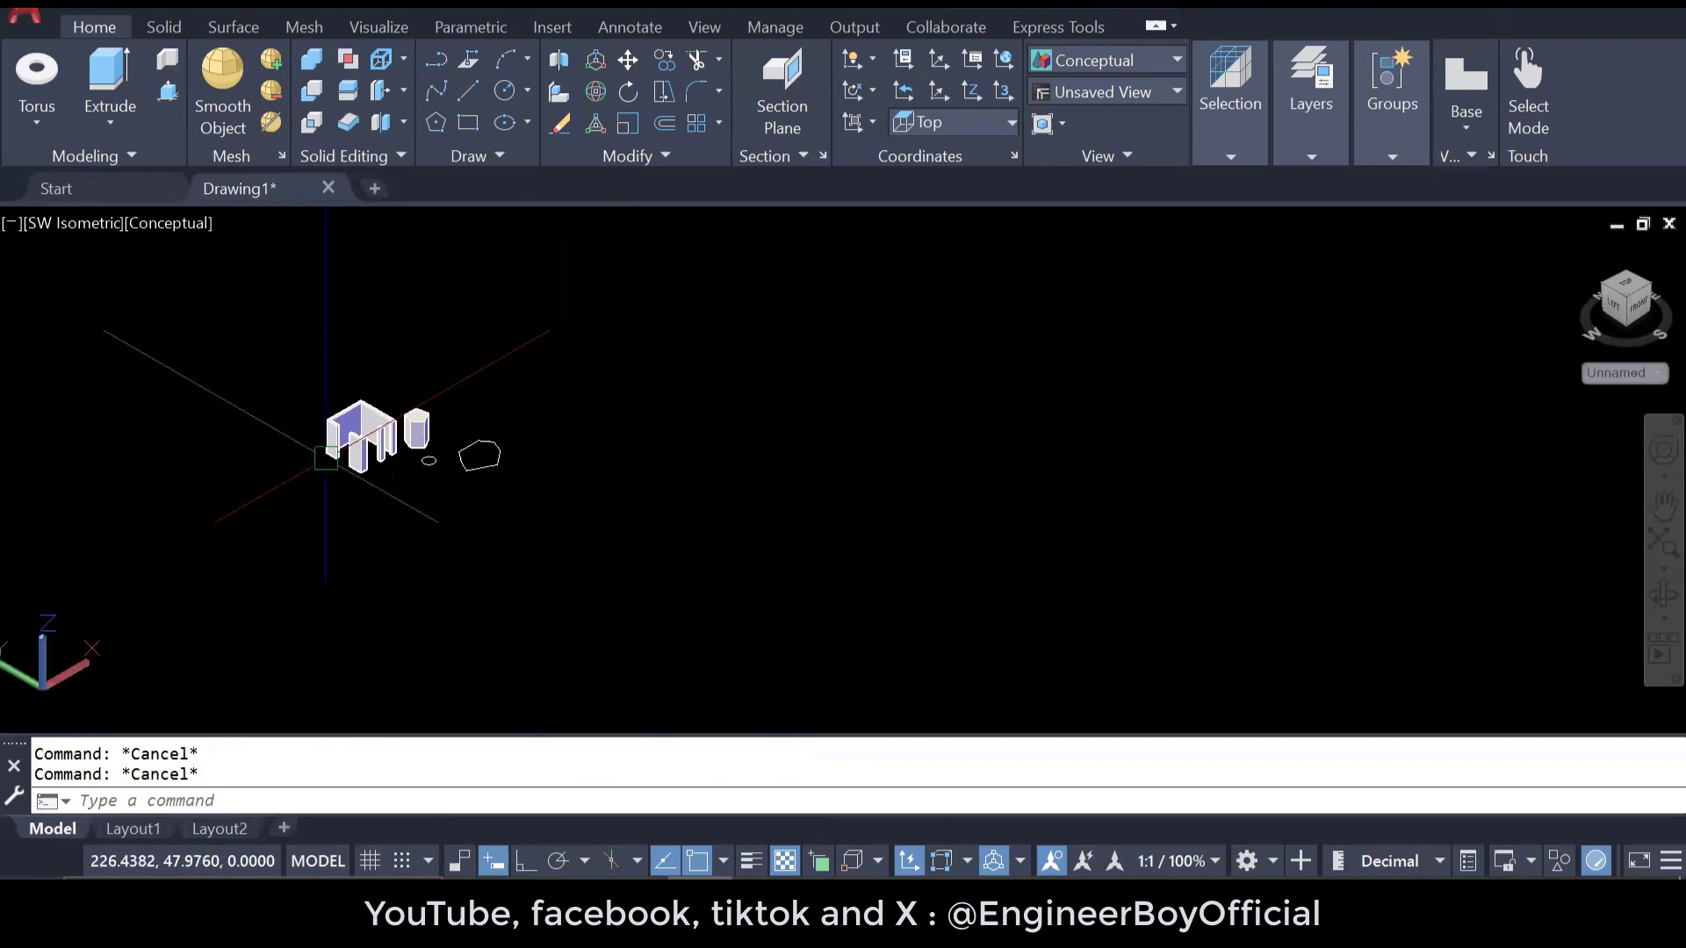
pyautogui.scroll(3, 496, 461)
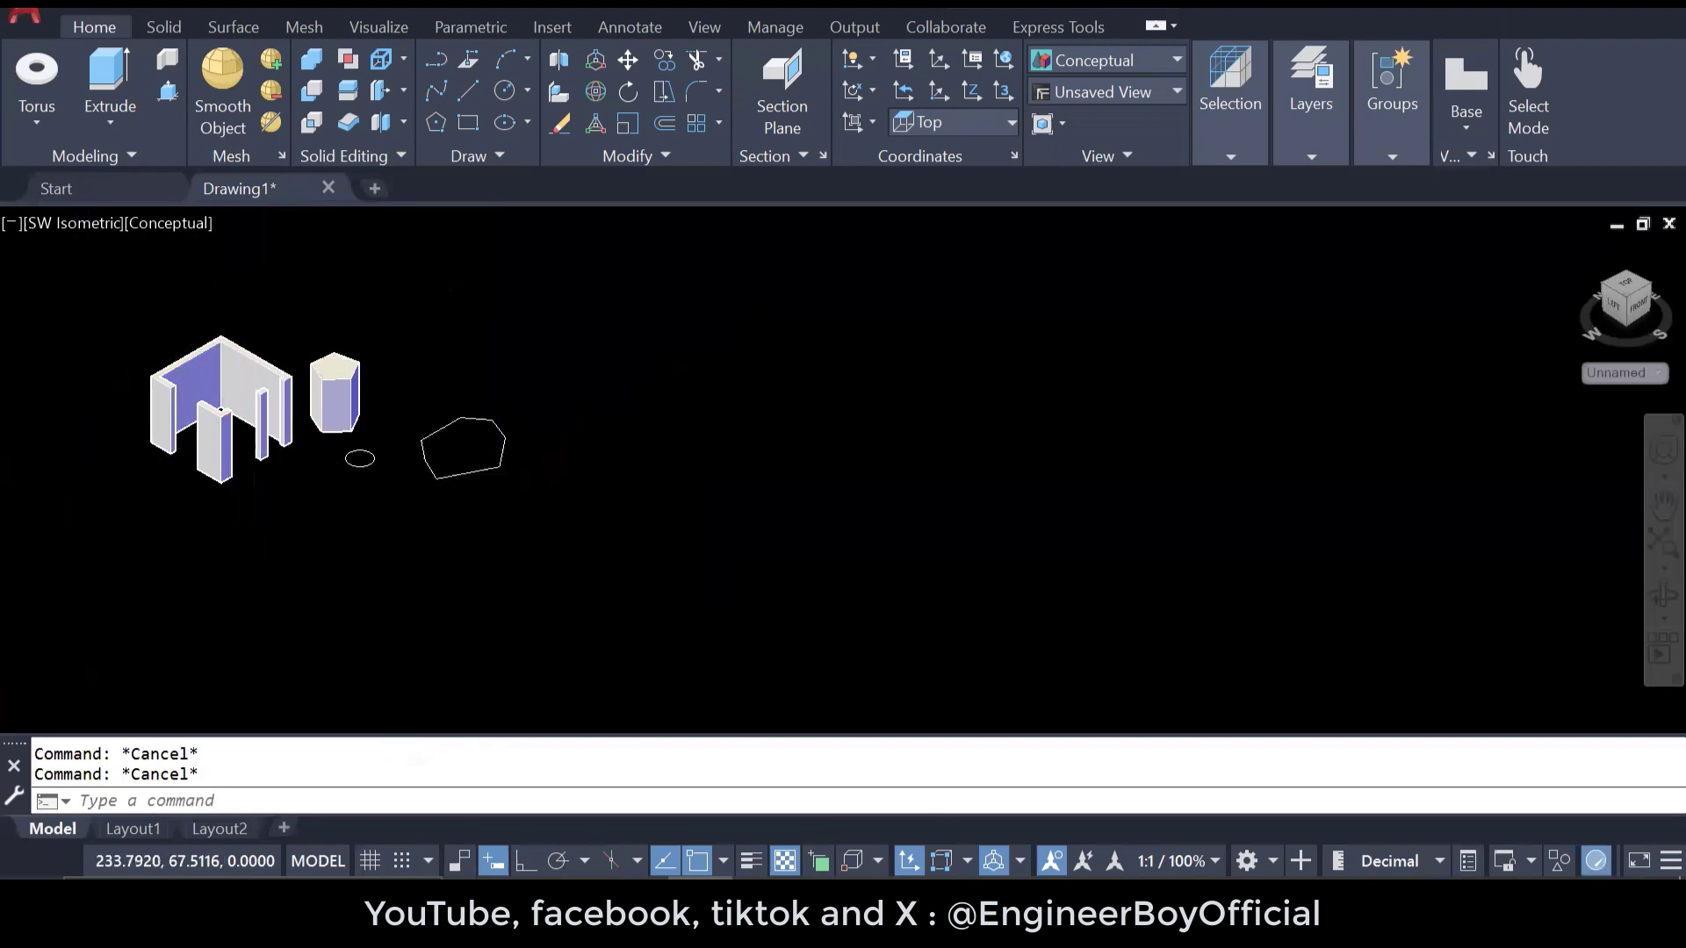
pyautogui.scroll(3, 79, 383)
pyautogui.scroll(-2, 344, 481)
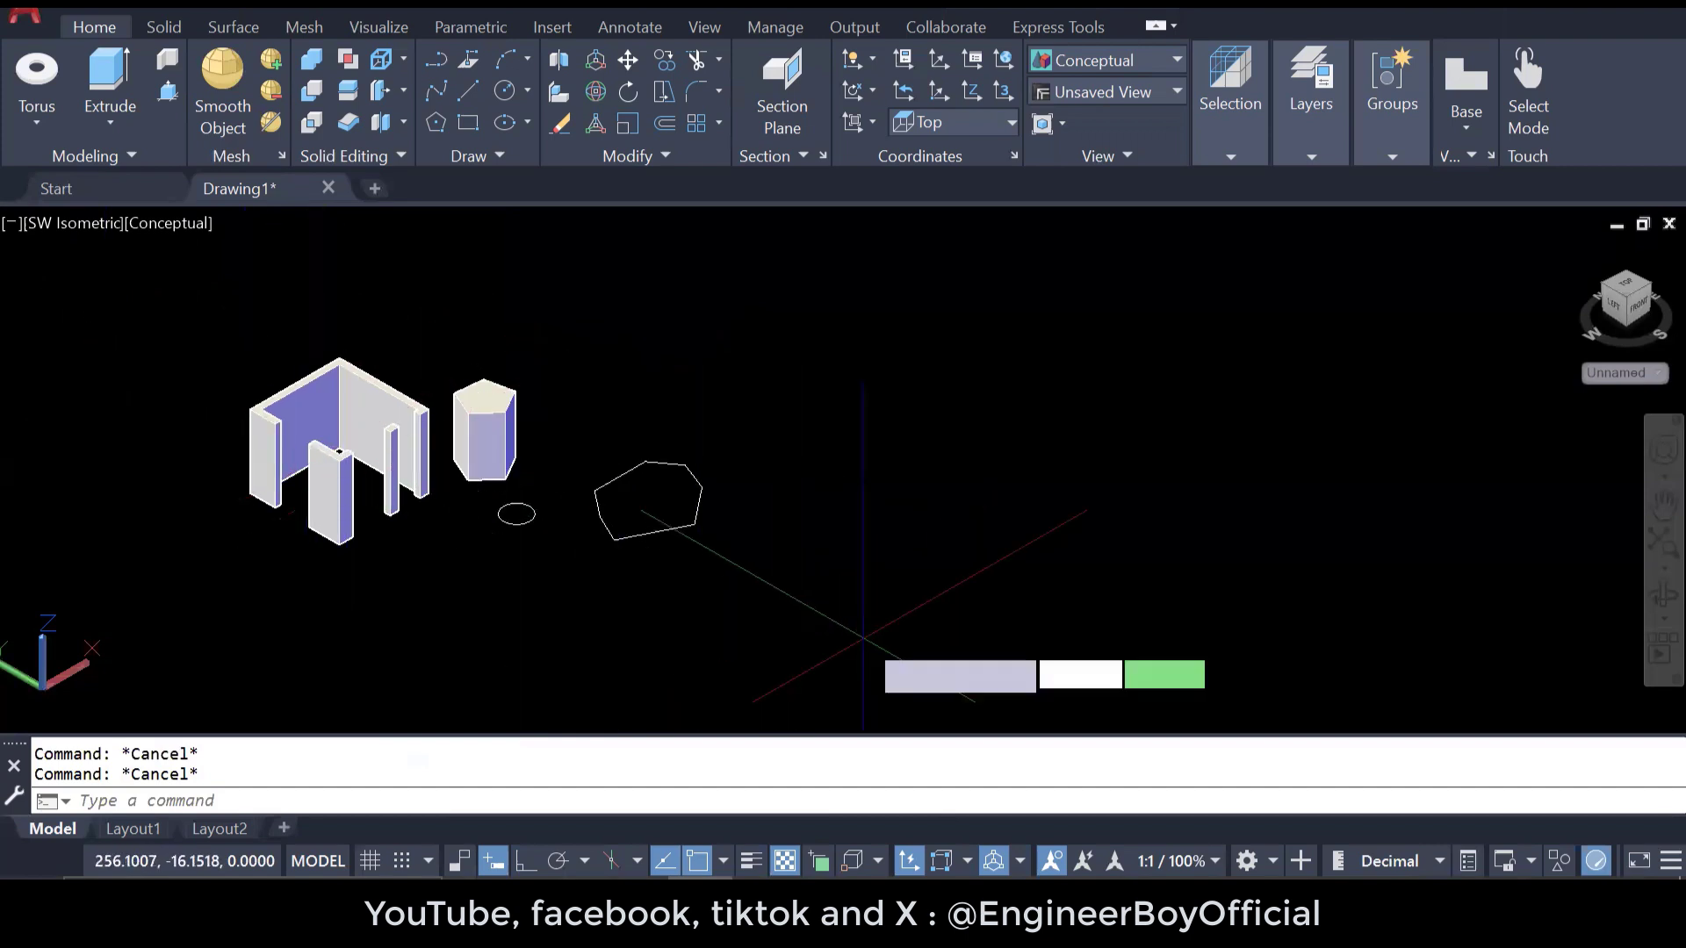
pyautogui.press('Return')
pyautogui.click(712, 637)
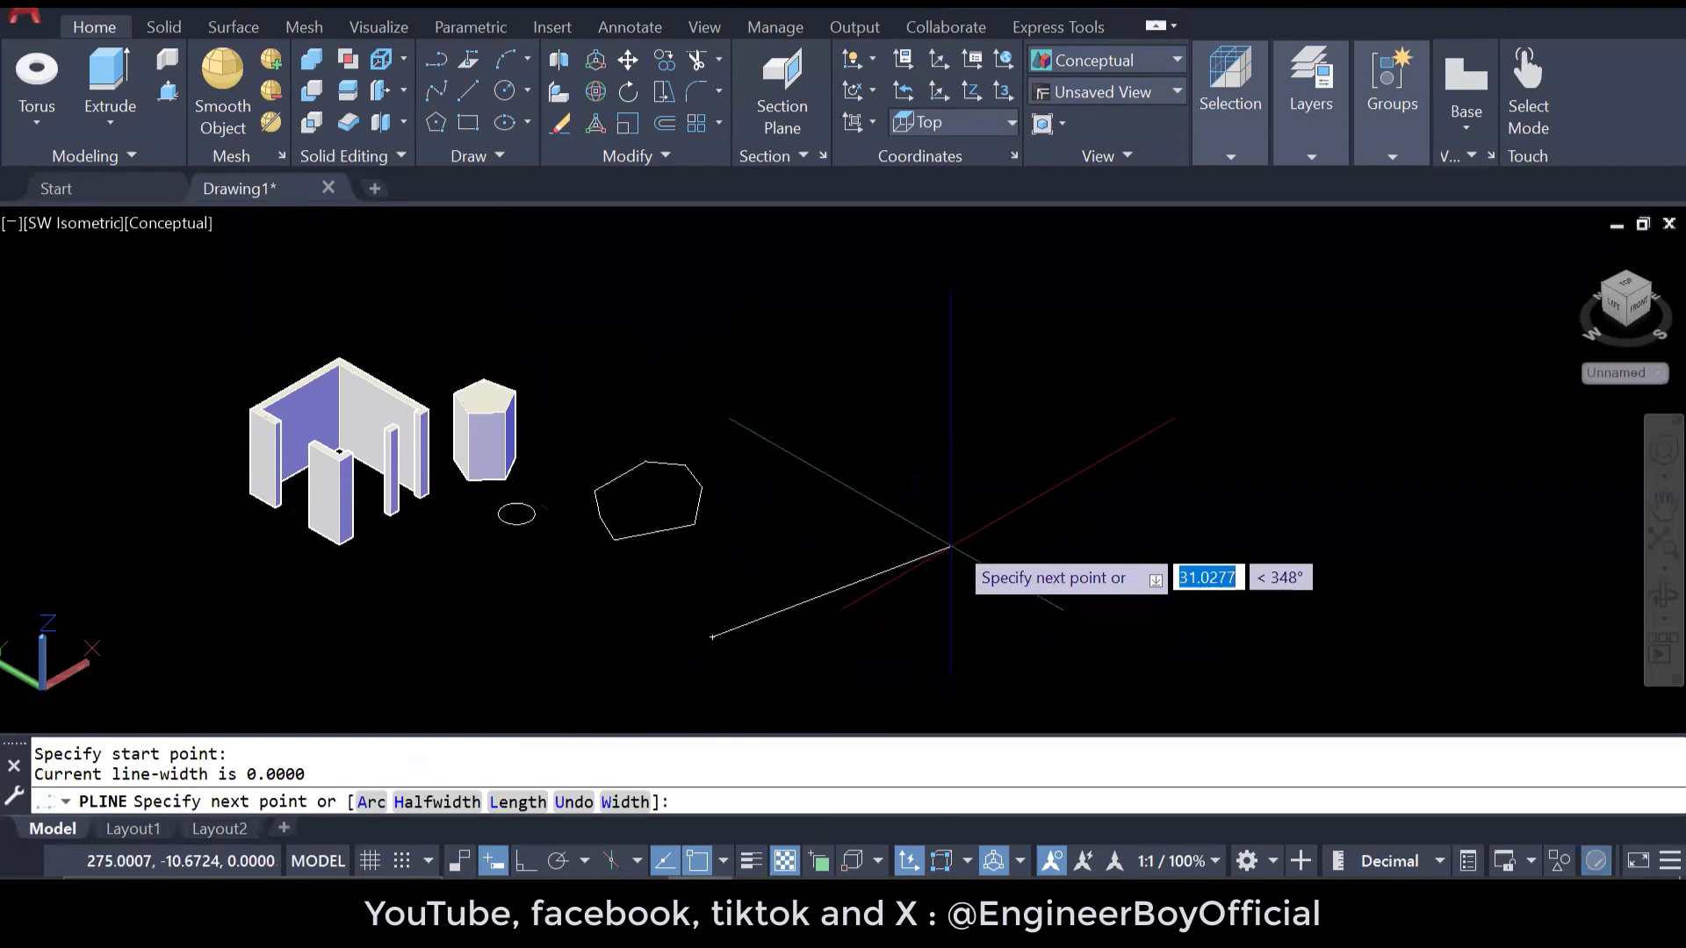
pyautogui.click(524, 862)
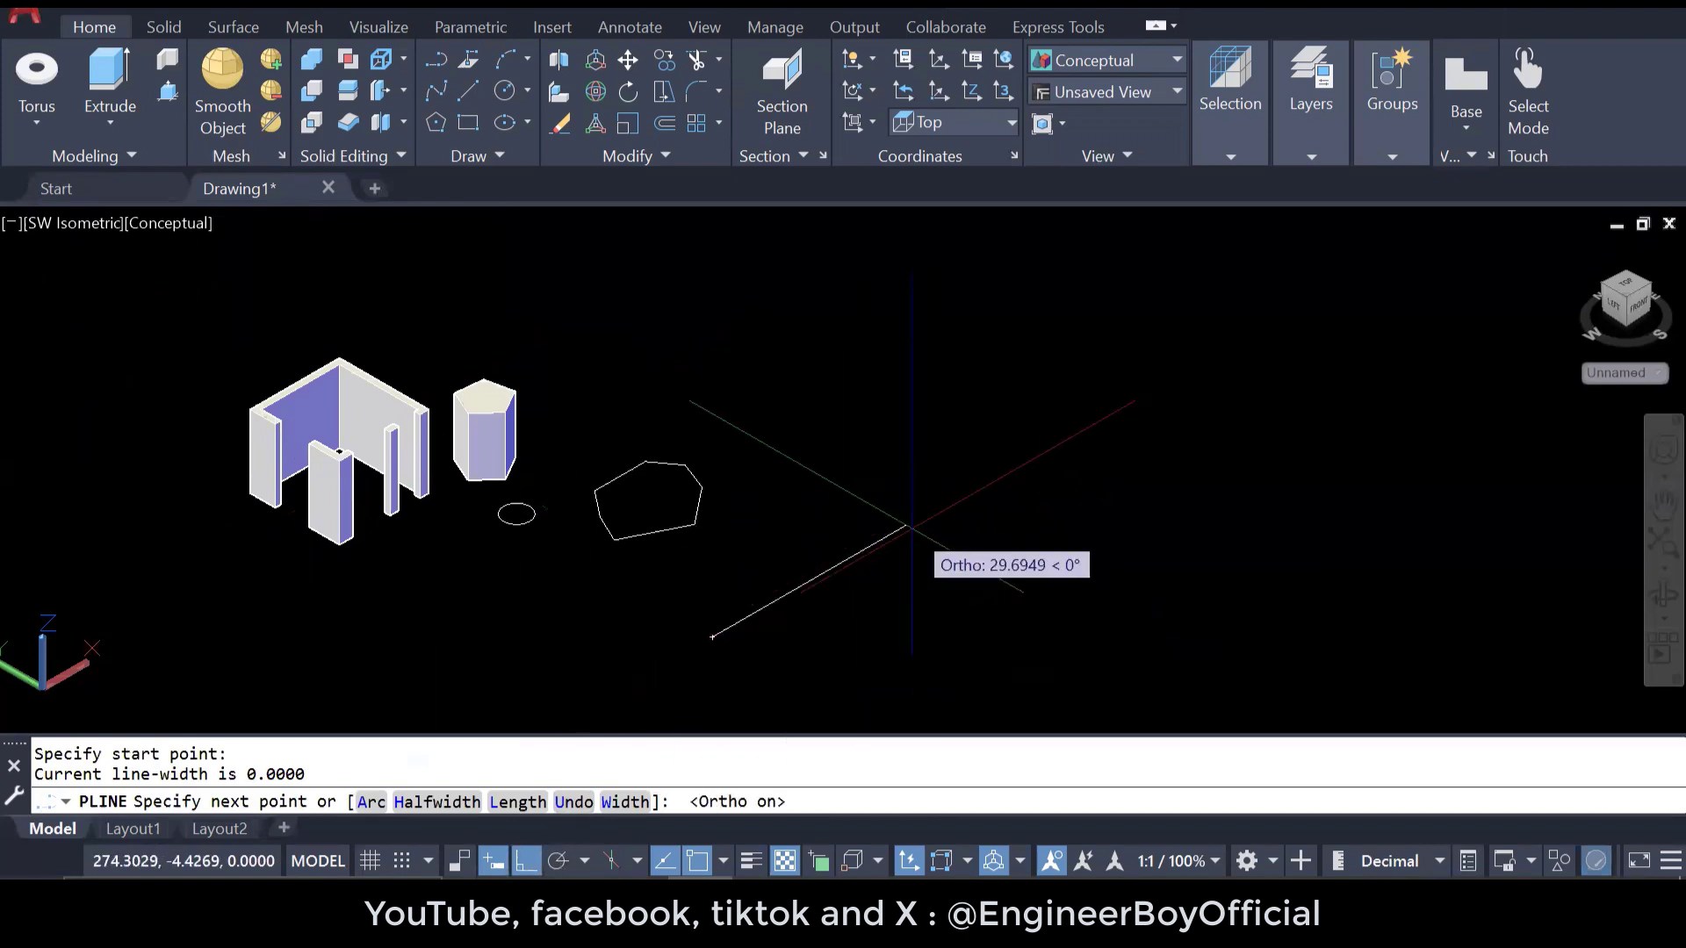
pyautogui.click(913, 521)
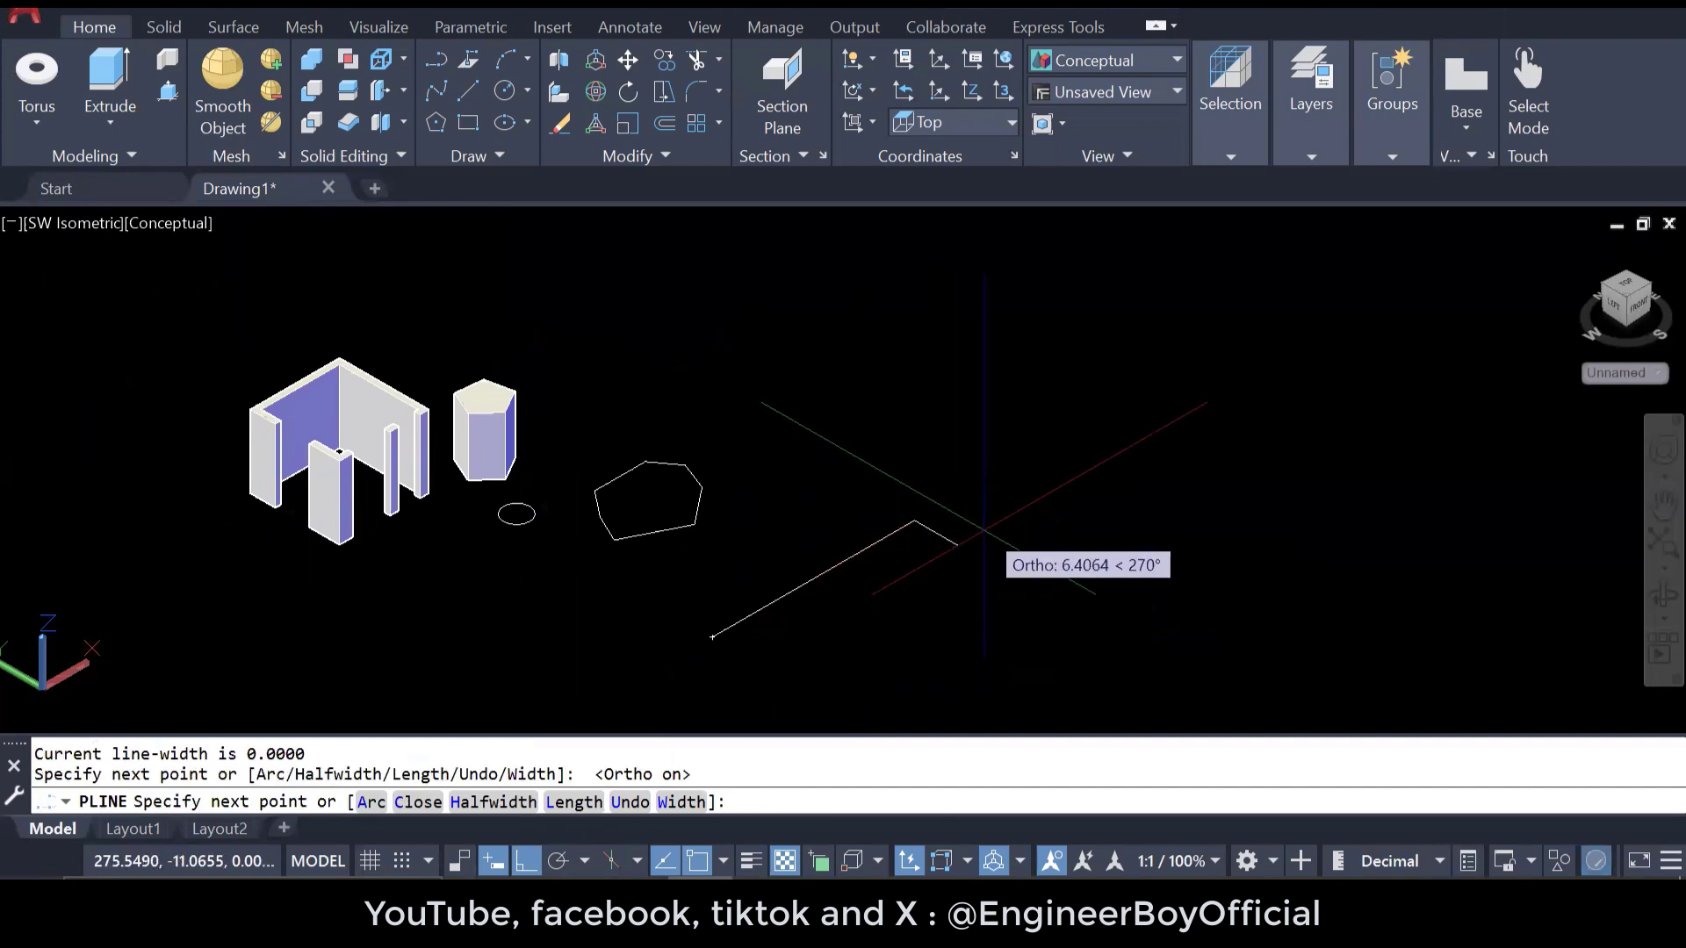
# - Continue the polyline with two opposite-facing arcs forming an S-curve, the second about 17.6 across
pyautogui.write('a')
pyautogui.press('Return')
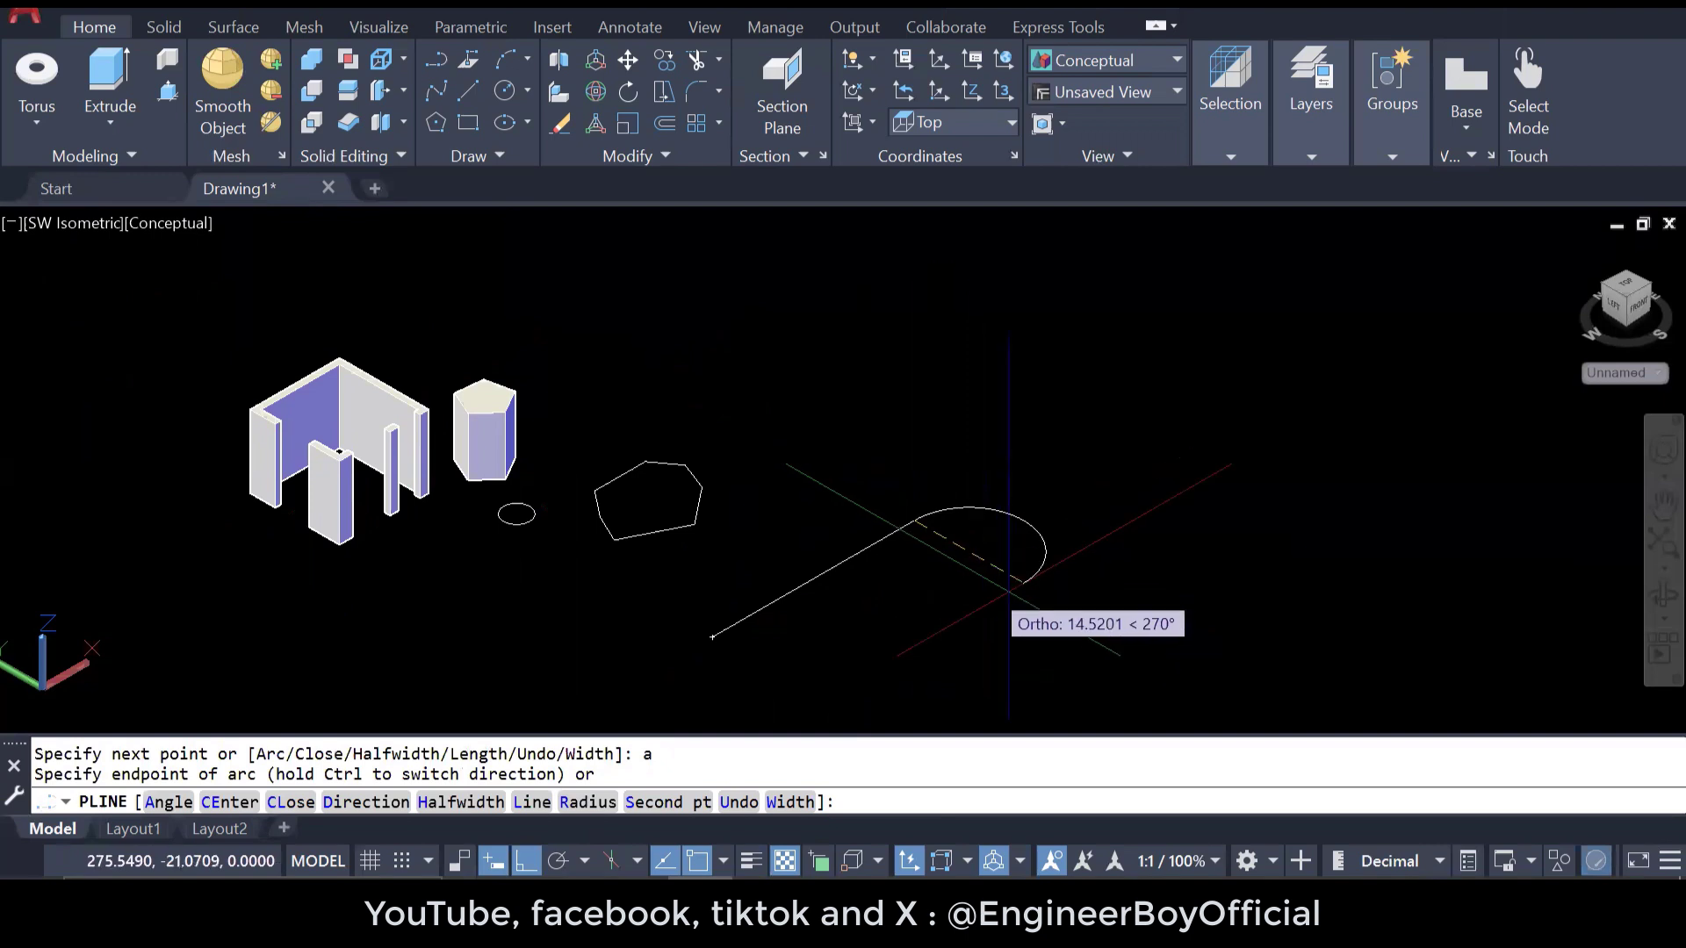
pyautogui.click(974, 579)
pyautogui.scroll(-5, 970, 589)
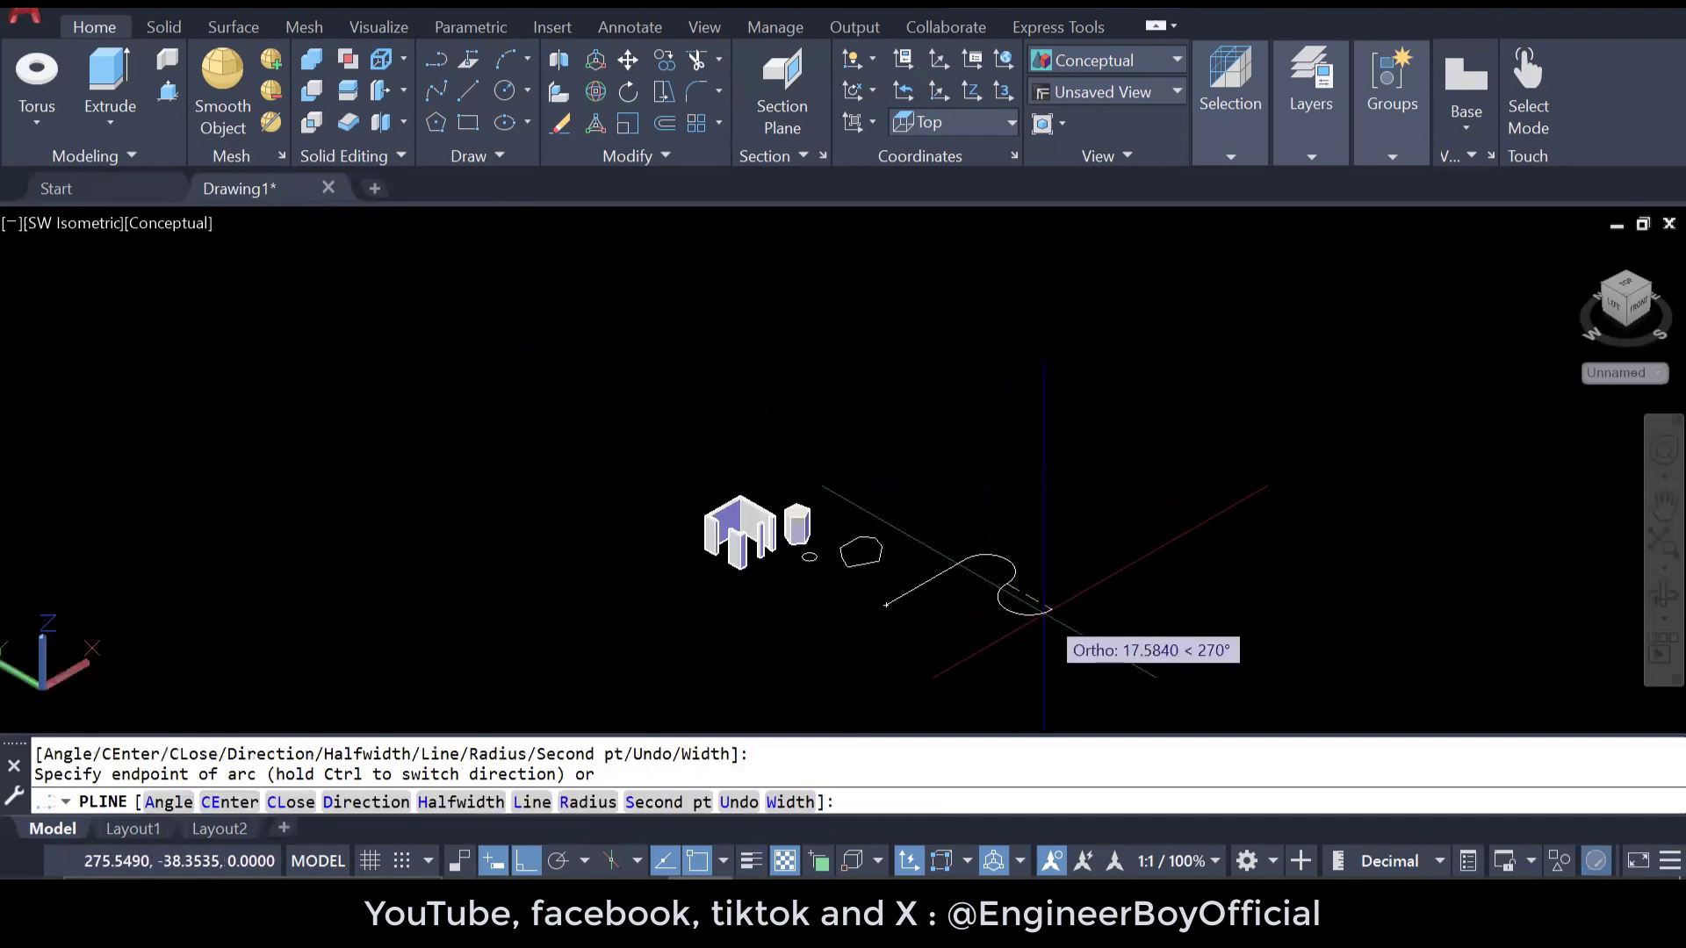
# - Return the polyline to line mode, add a straight segment along the X axis after the S-curve, and end it
pyautogui.write('l')
pyautogui.press('Return')
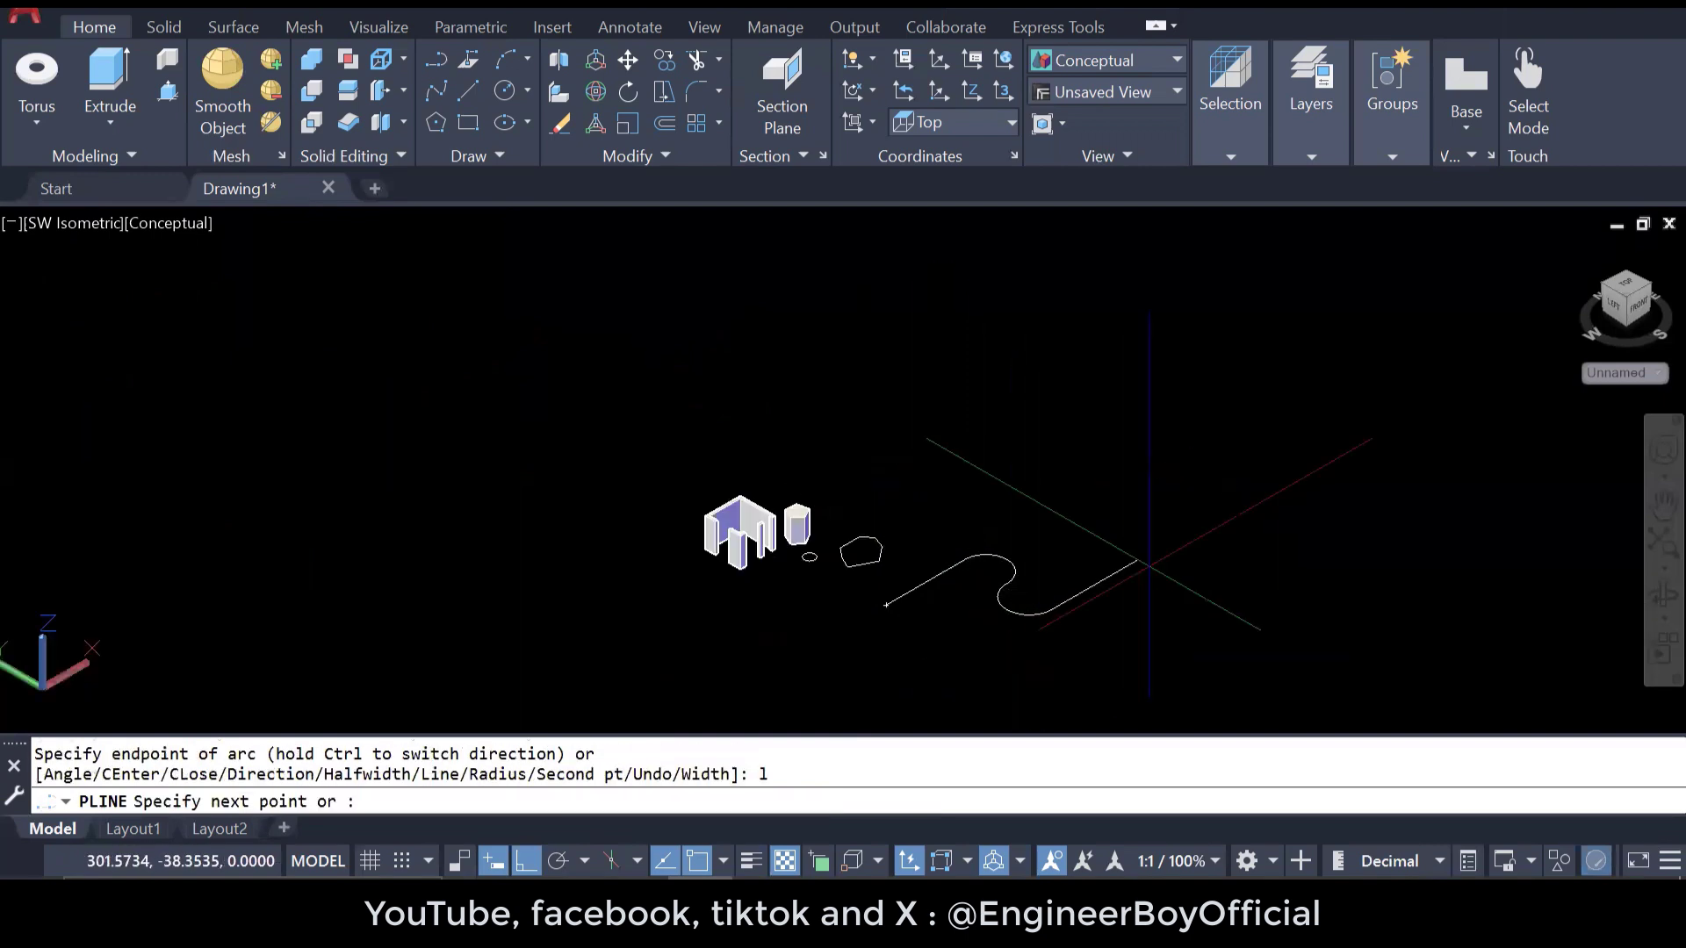
pyautogui.scroll(2, 1142, 570)
pyautogui.click(1120, 565)
pyautogui.press('Escape')
pyautogui.scroll(2, 1114, 592)
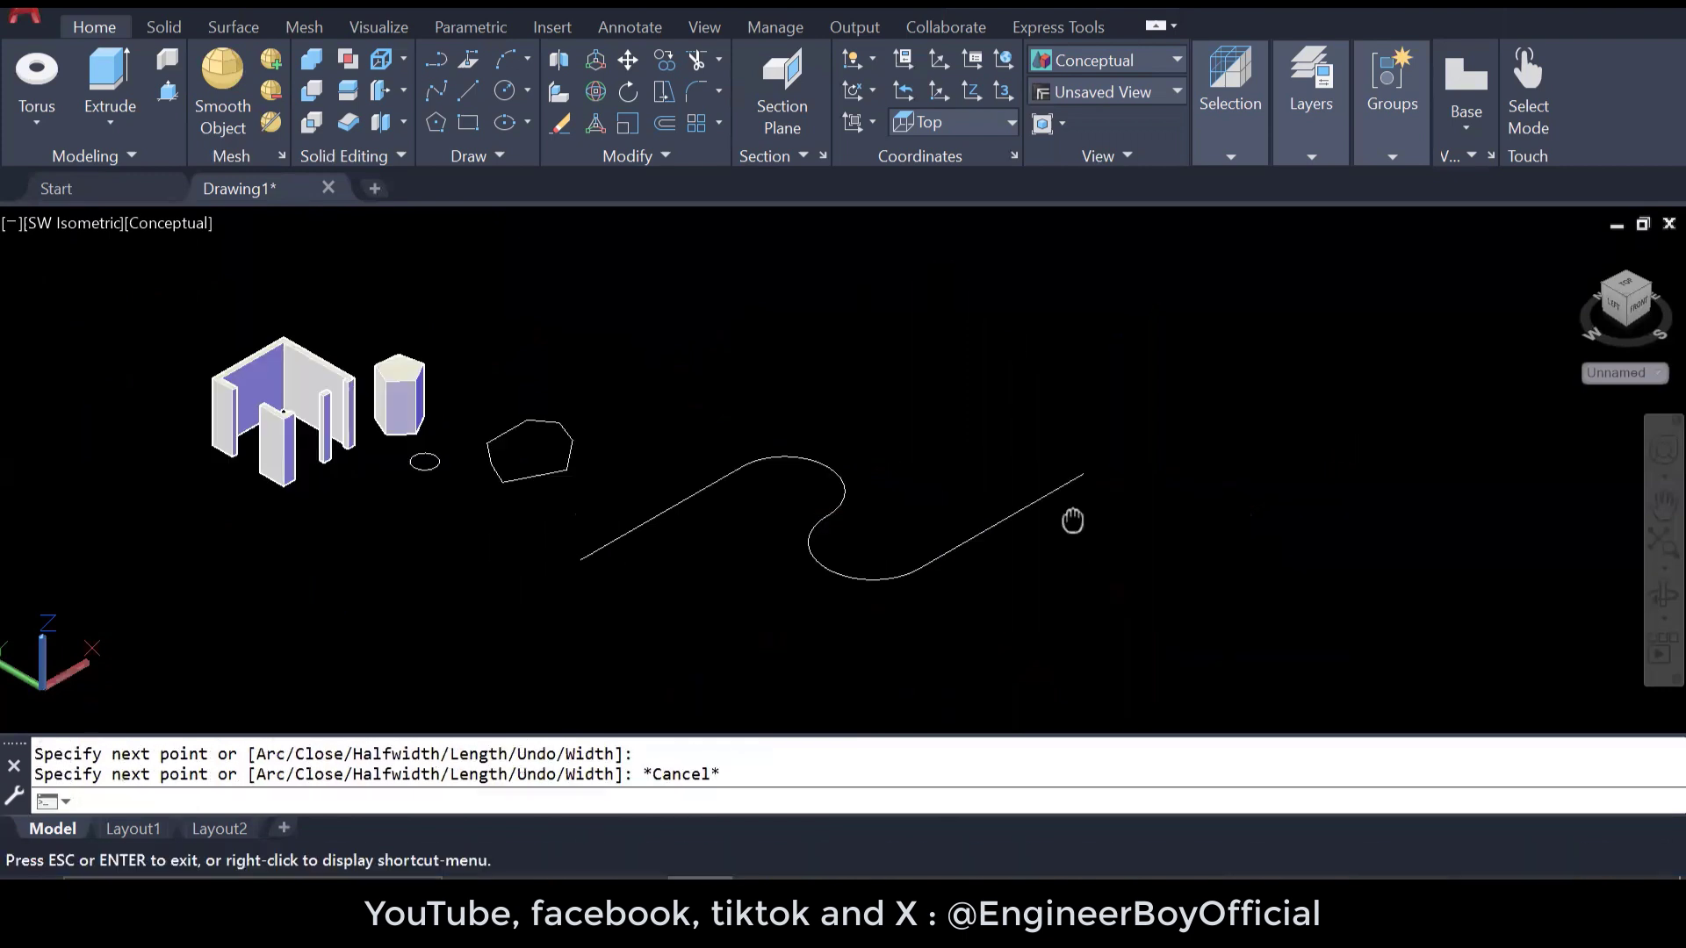
pyautogui.press('Escape')
pyautogui.press('Escape')
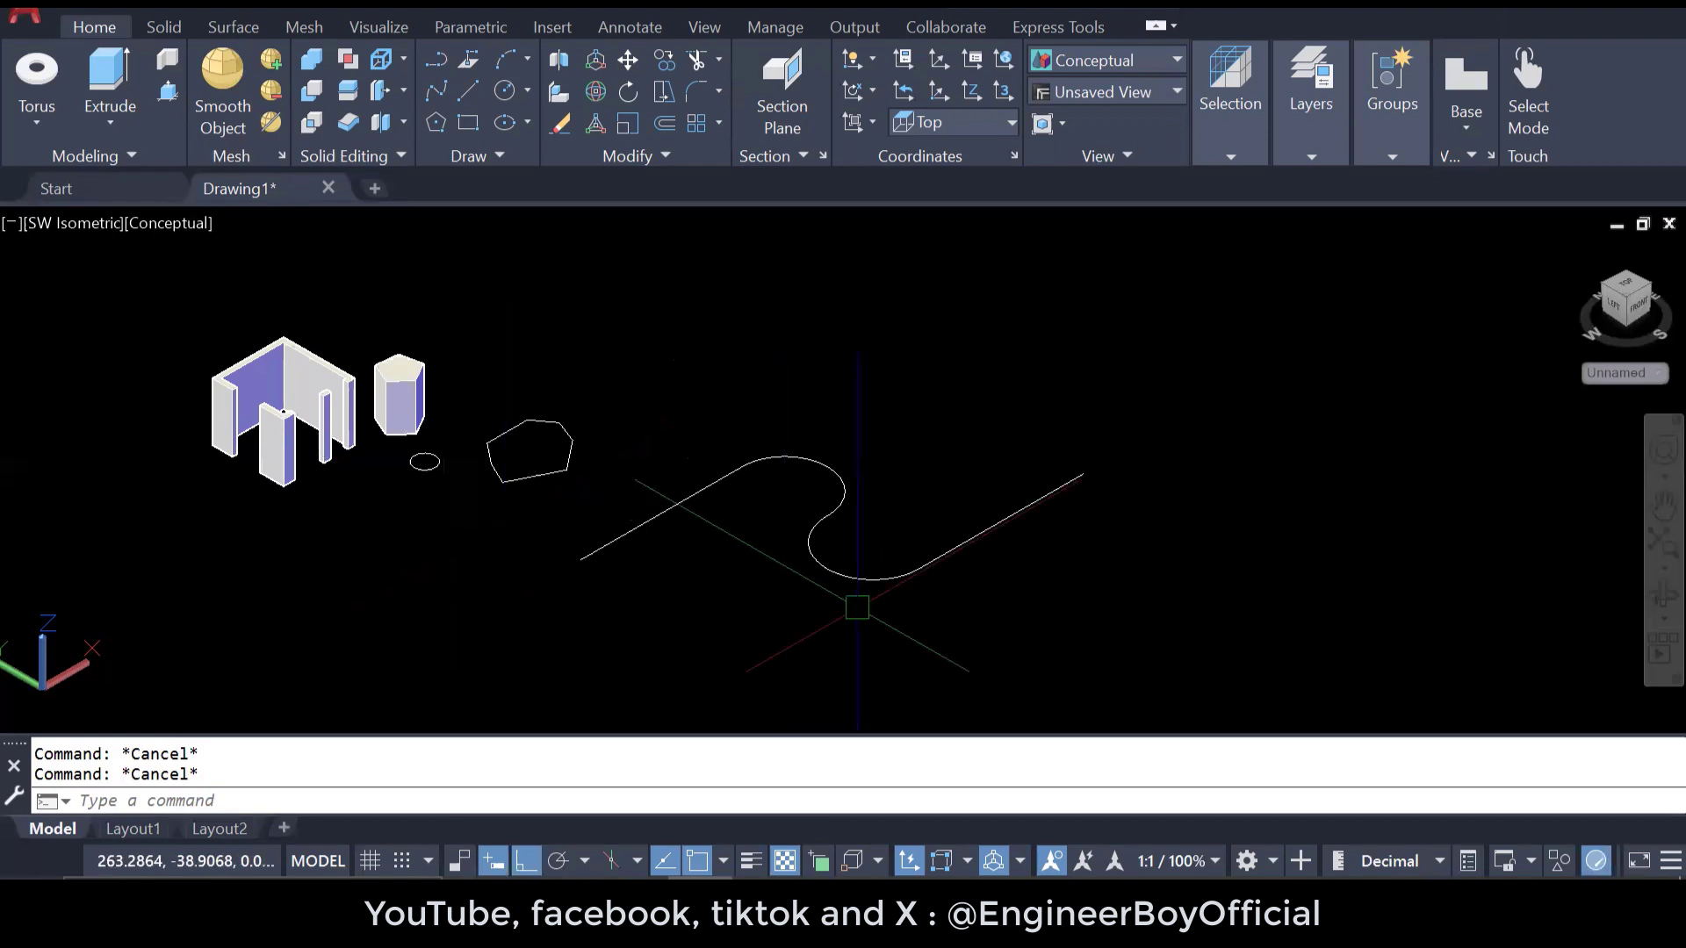
# - Switch the viewport from SW Isometric to the Front view with the solids and polyline in frame
pyautogui.scroll(1, 727, 569)
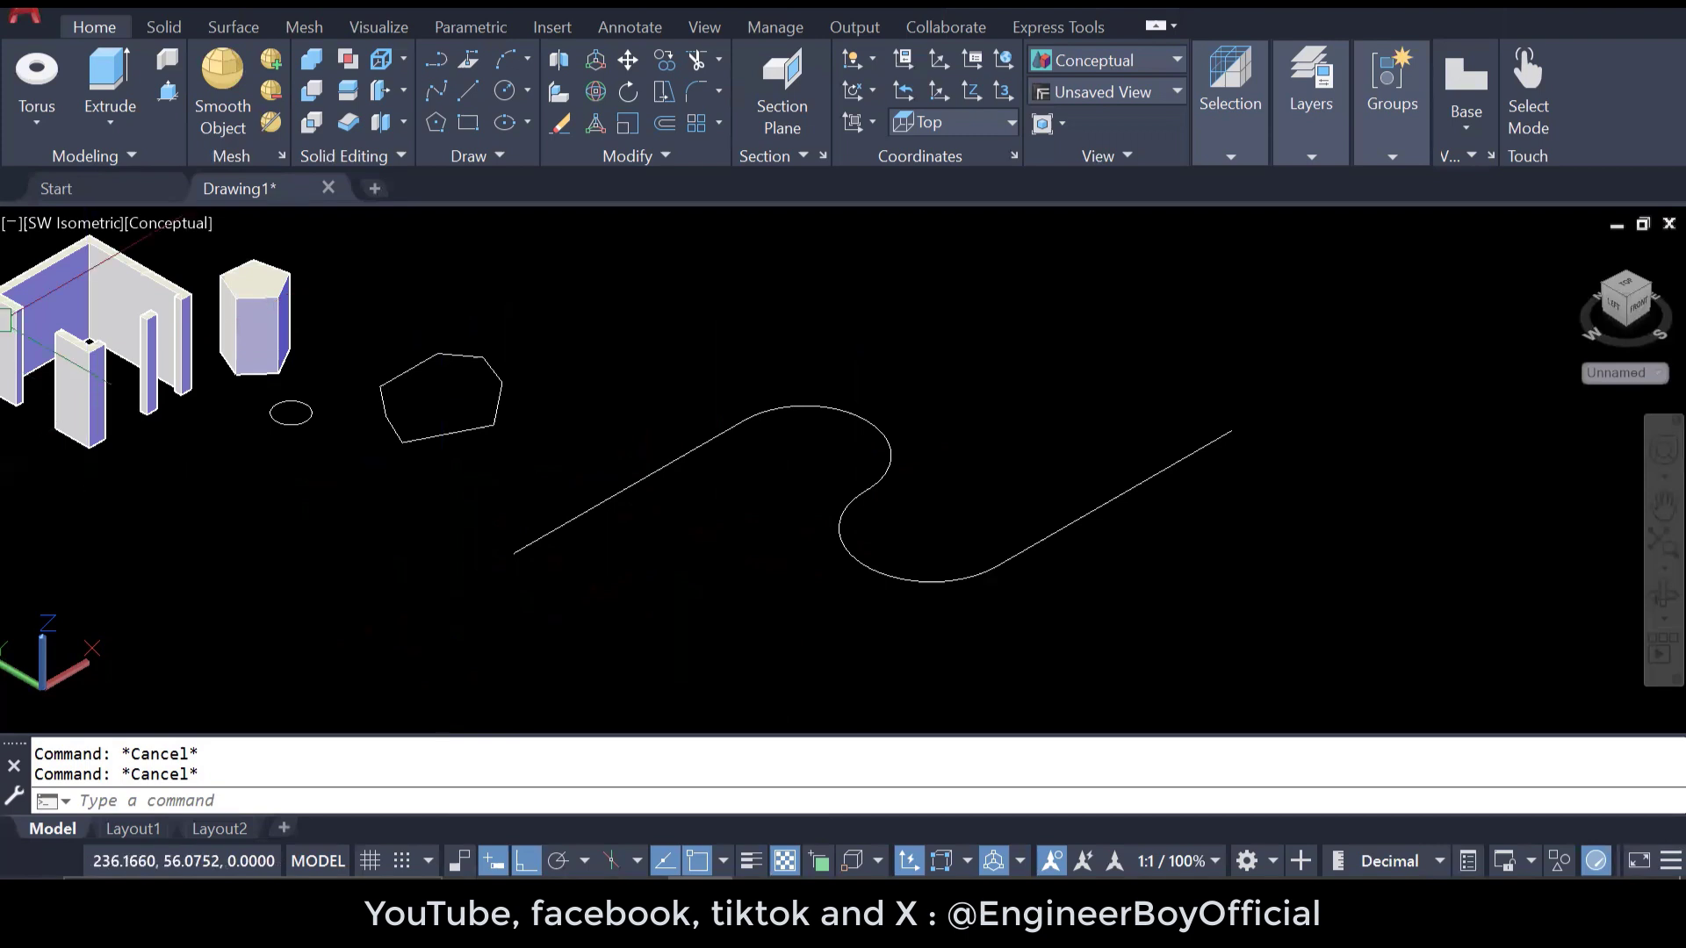
pyautogui.click(101, 225)
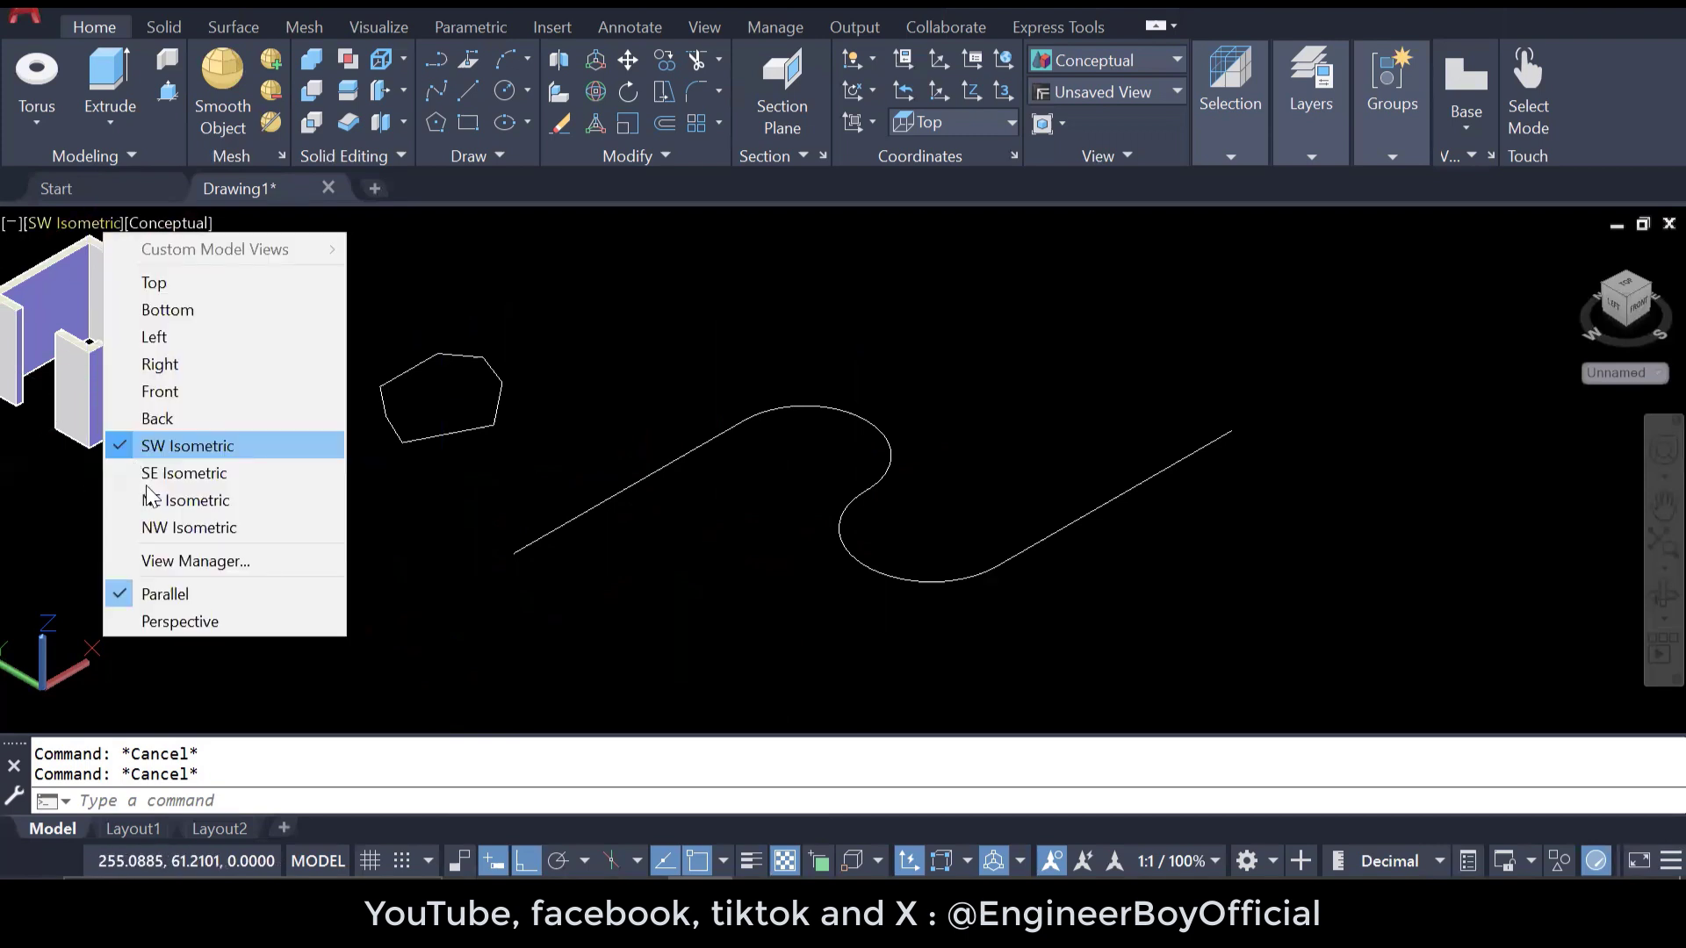
pyautogui.click(188, 391)
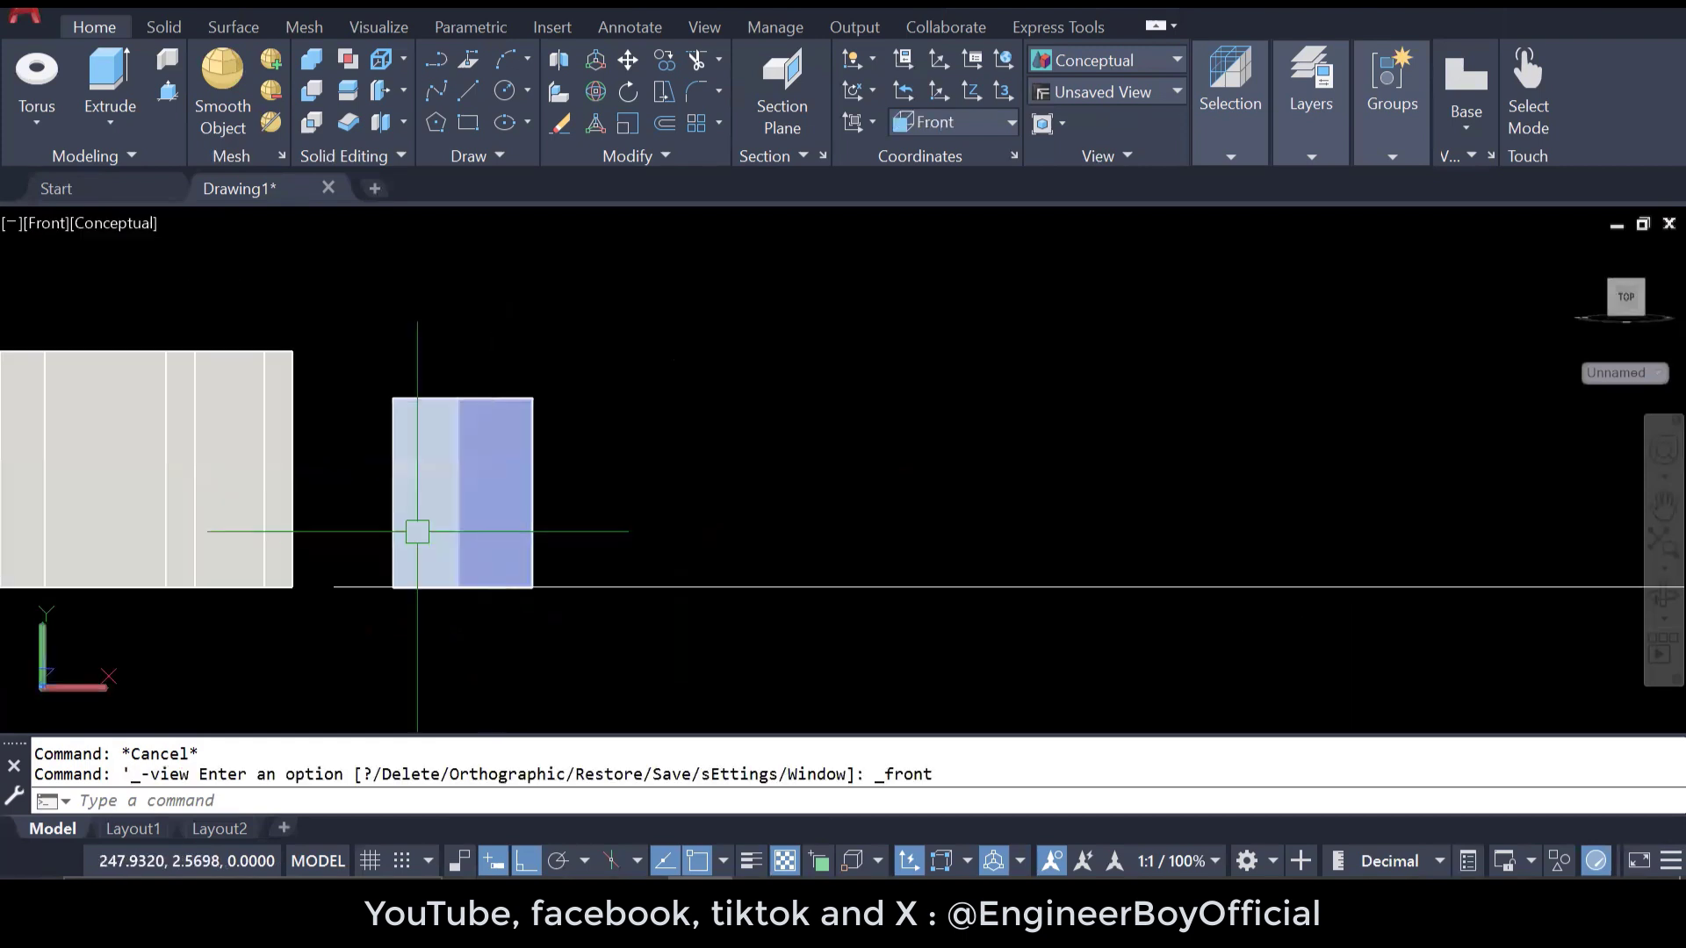
pyautogui.scroll(-4, 303, 523)
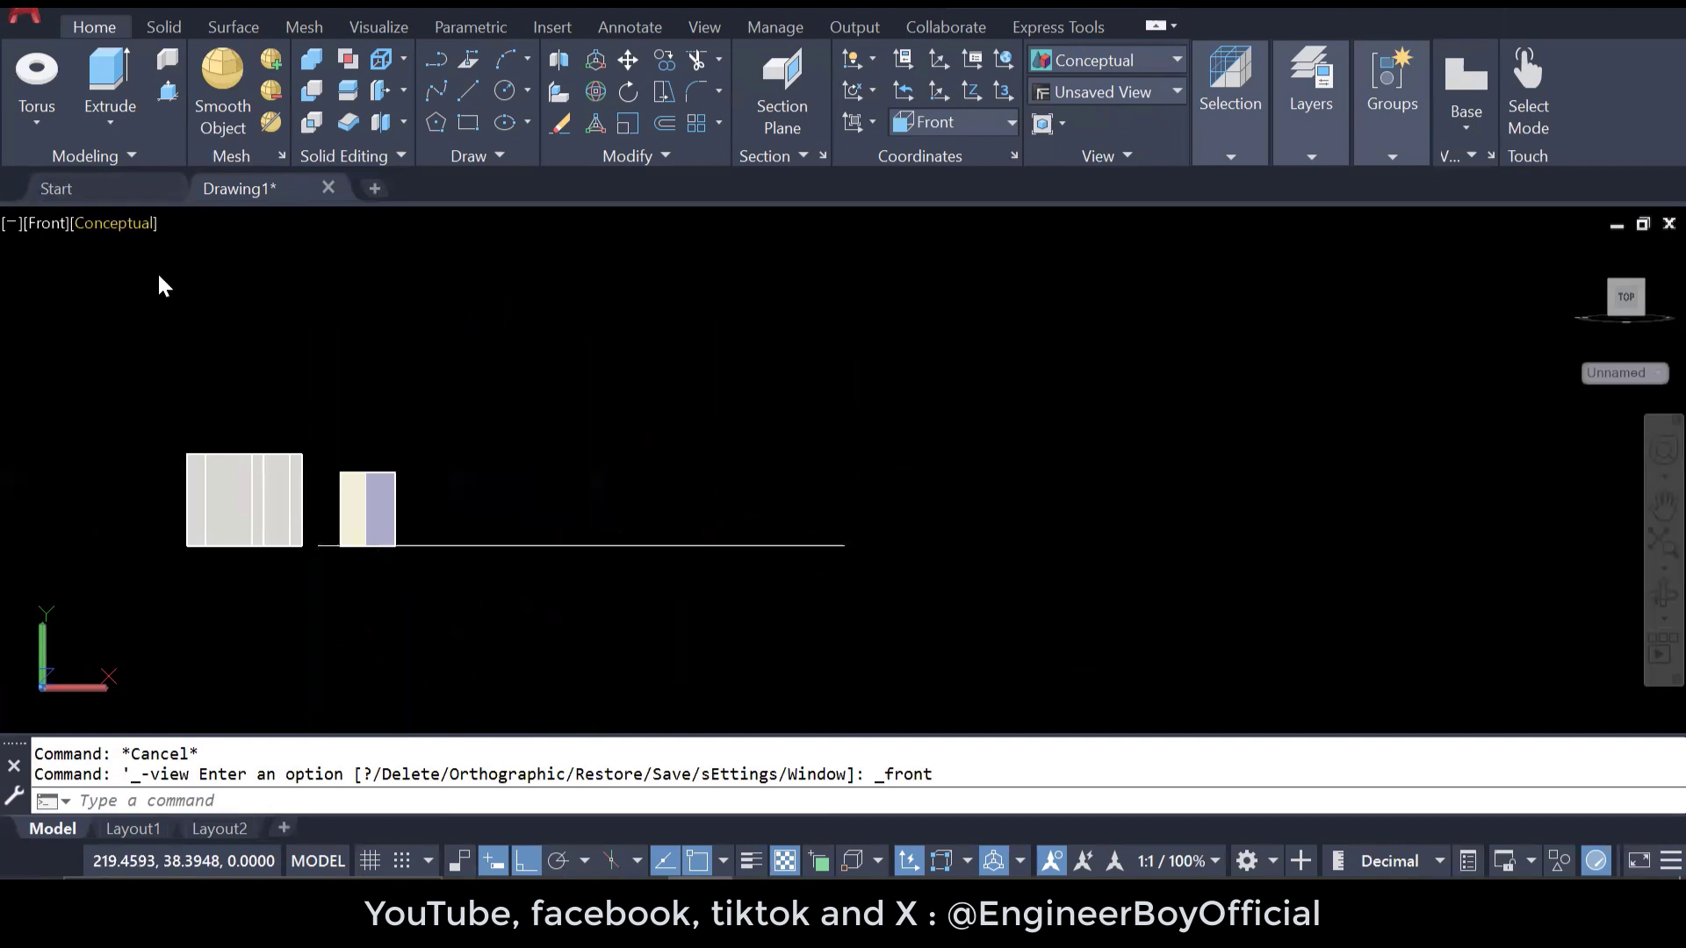
# - Set the viewport's visual style to 2D Wireframe
pyautogui.click(115, 223)
pyautogui.click(166, 246)
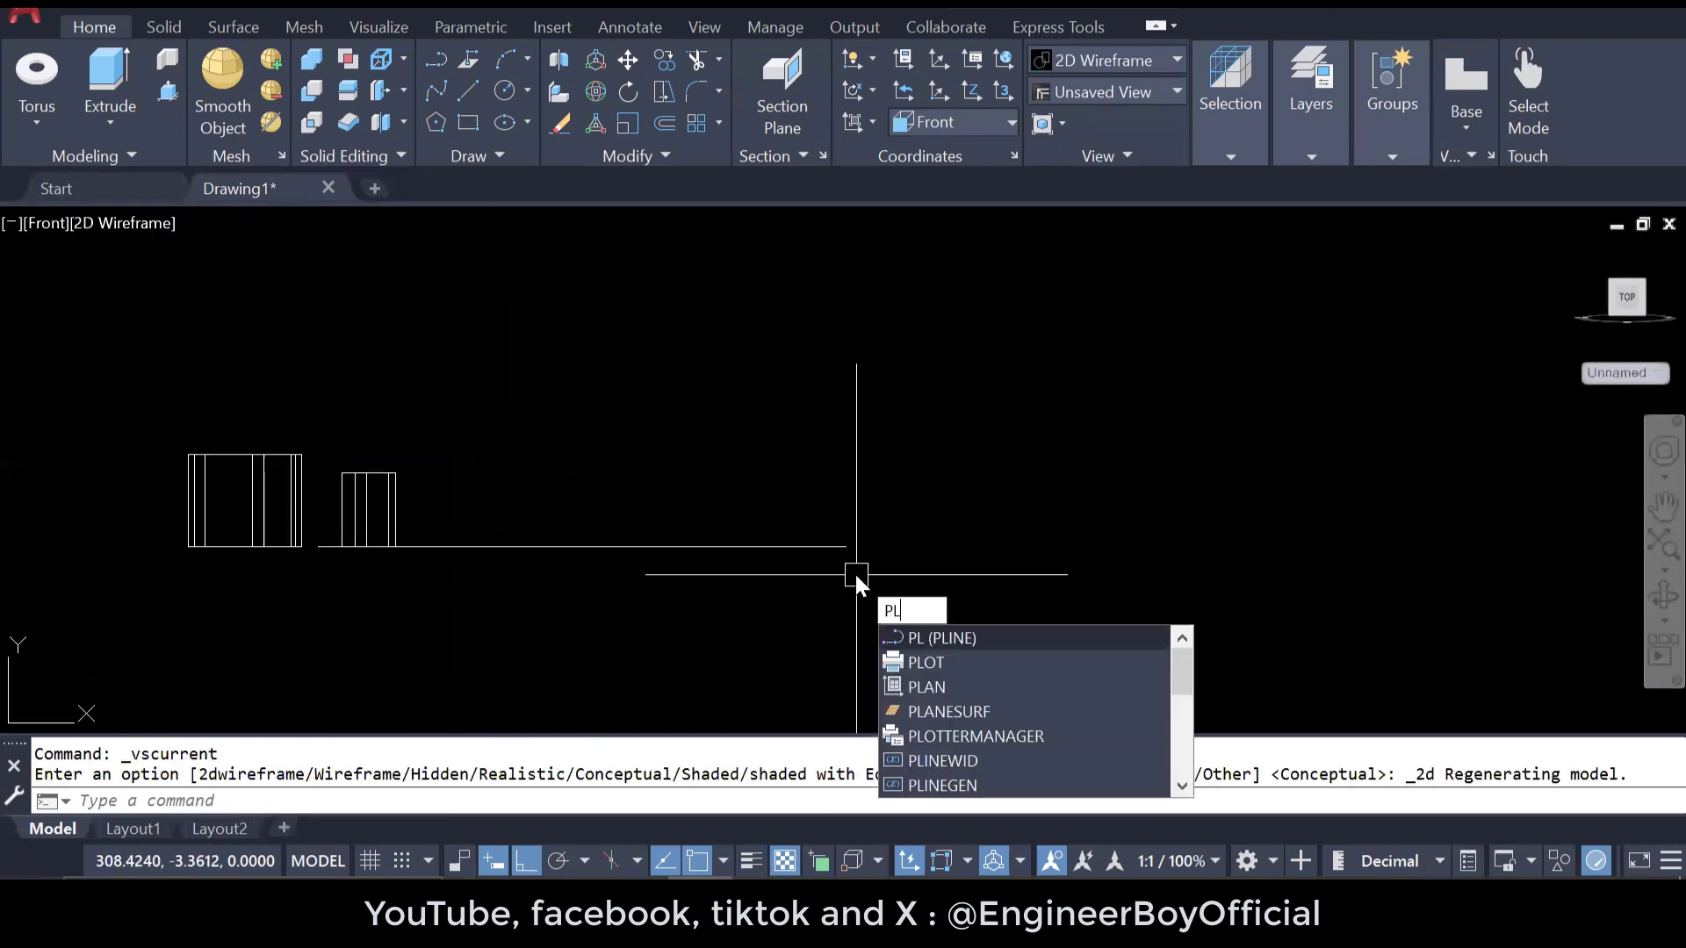
pyautogui.press('Escape')
pyautogui.press('Escape')
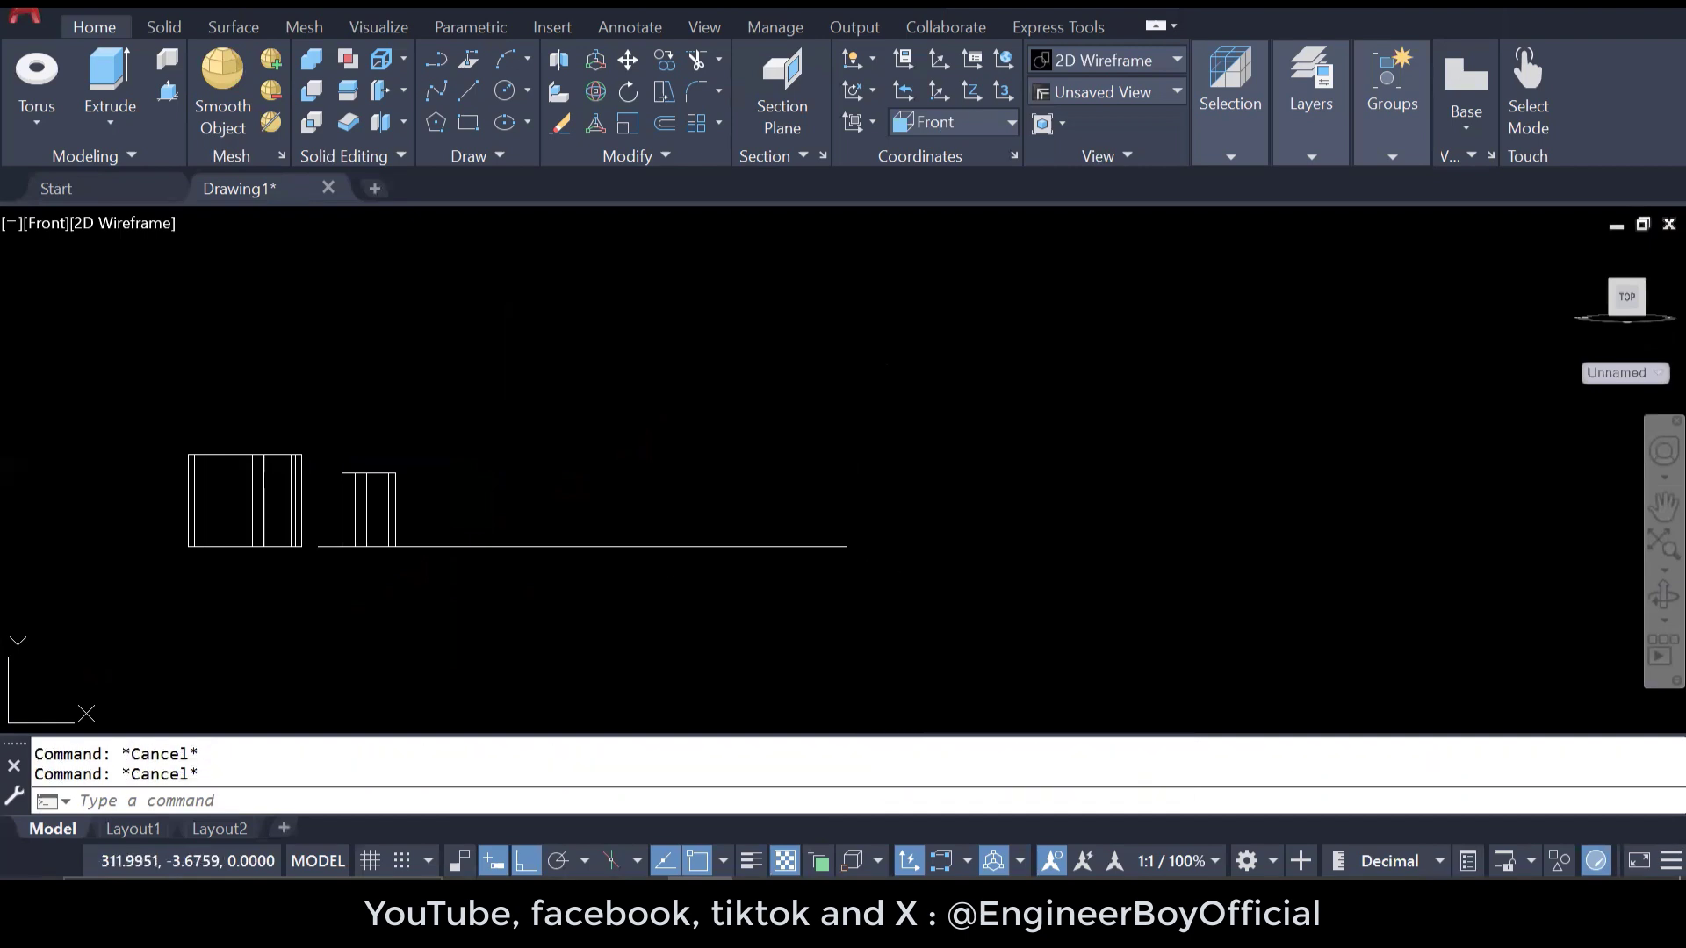
# - Draw two overlapping circles in the front view, radii about 3.04 and 2.28, with the smaller centred on the larger one's lower edge
pyautogui.write('c')
pyautogui.press('Return')
pyautogui.click(981, 523)
pyautogui.scroll(6, 988, 542)
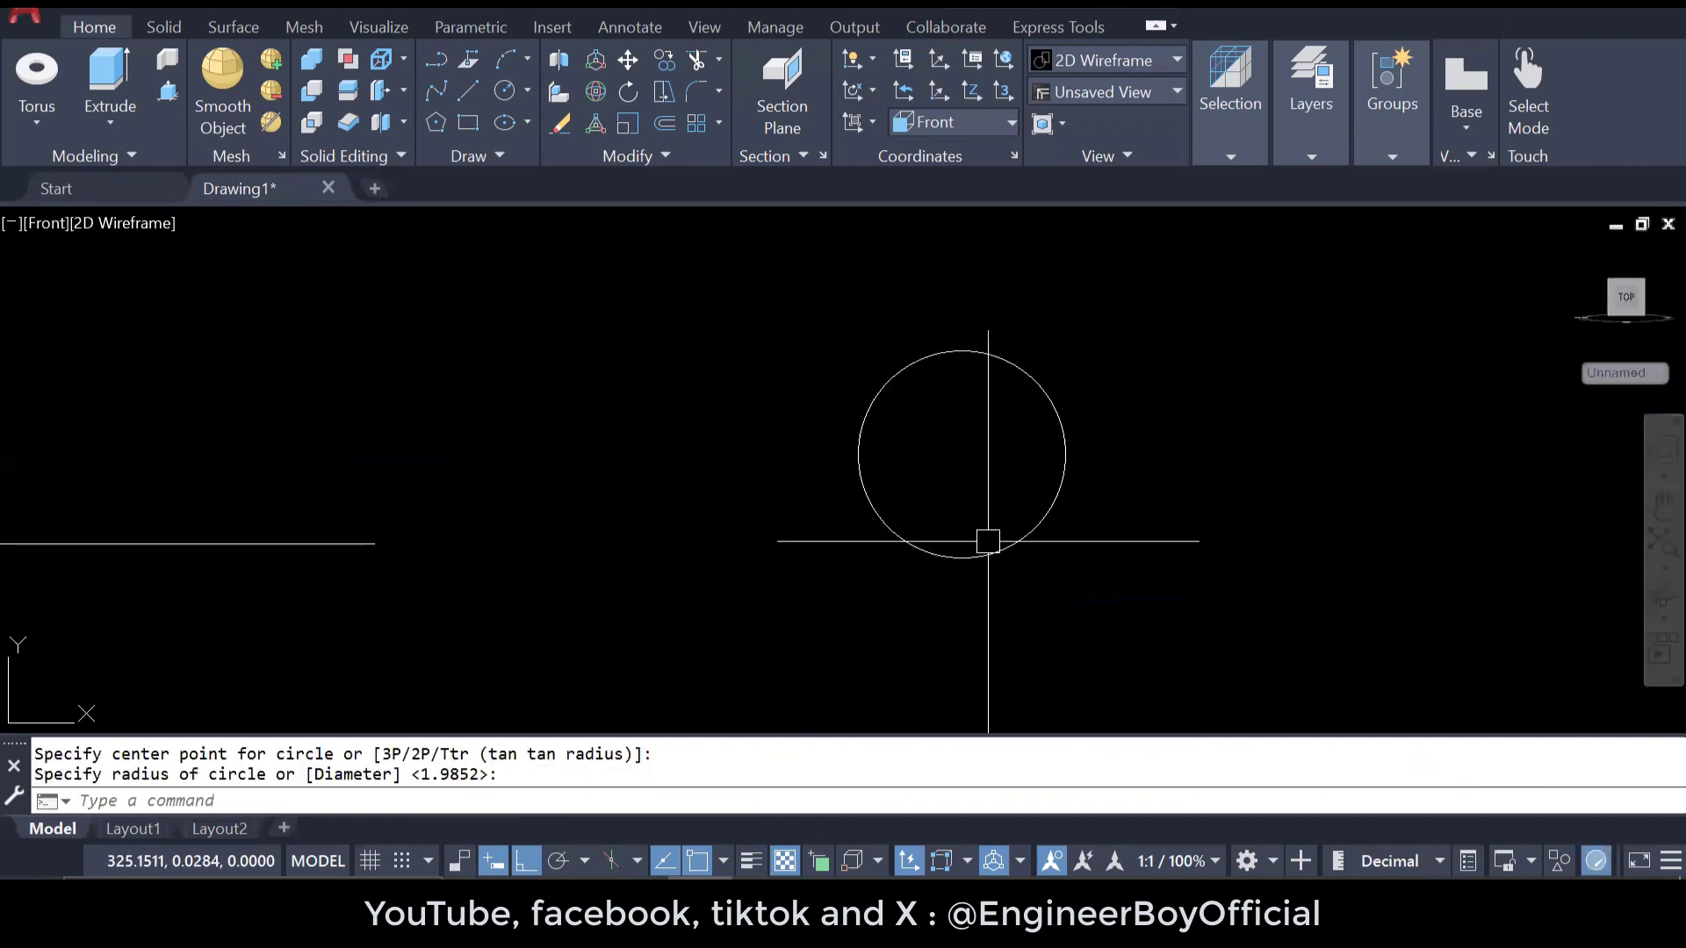
pyautogui.click(987, 542)
pyautogui.press('Return')
pyautogui.click(962, 558)
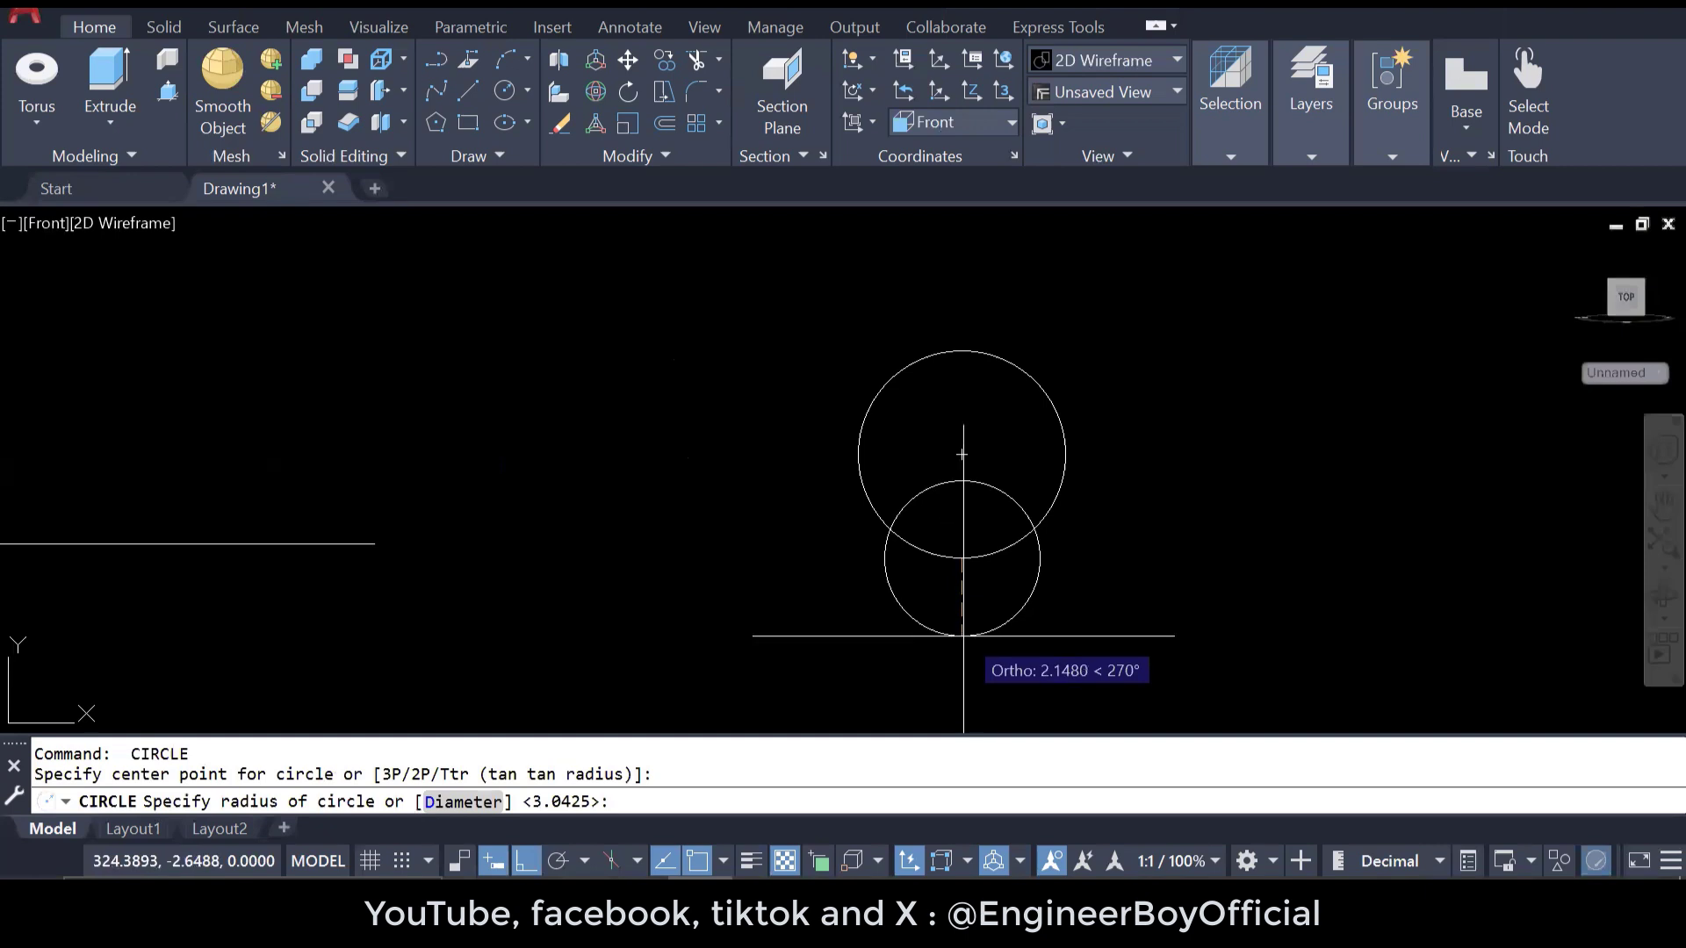
pyautogui.click(963, 635)
pyautogui.press('Escape')
pyautogui.press('Escape')
# - Try to trim the overlapping inner arcs of the two front-view circles
pyautogui.write('tr')
pyautogui.press('Return')
pyautogui.click(969, 558)
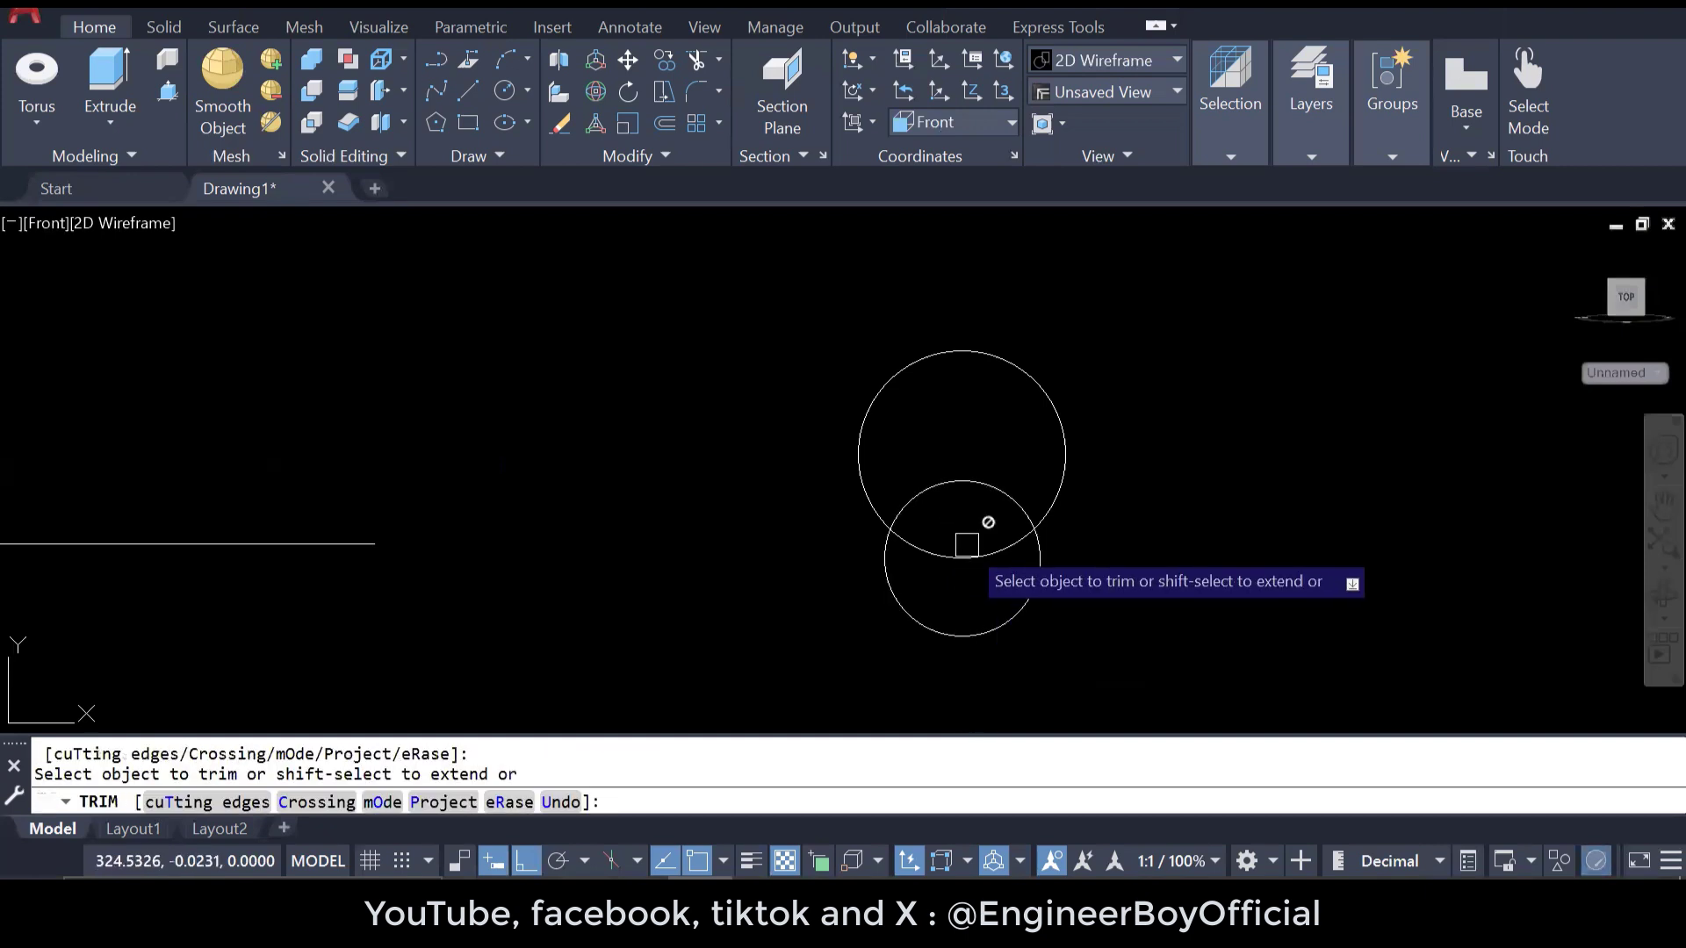
pyautogui.moveTo(966, 541); pyautogui.dragTo(945, 475)
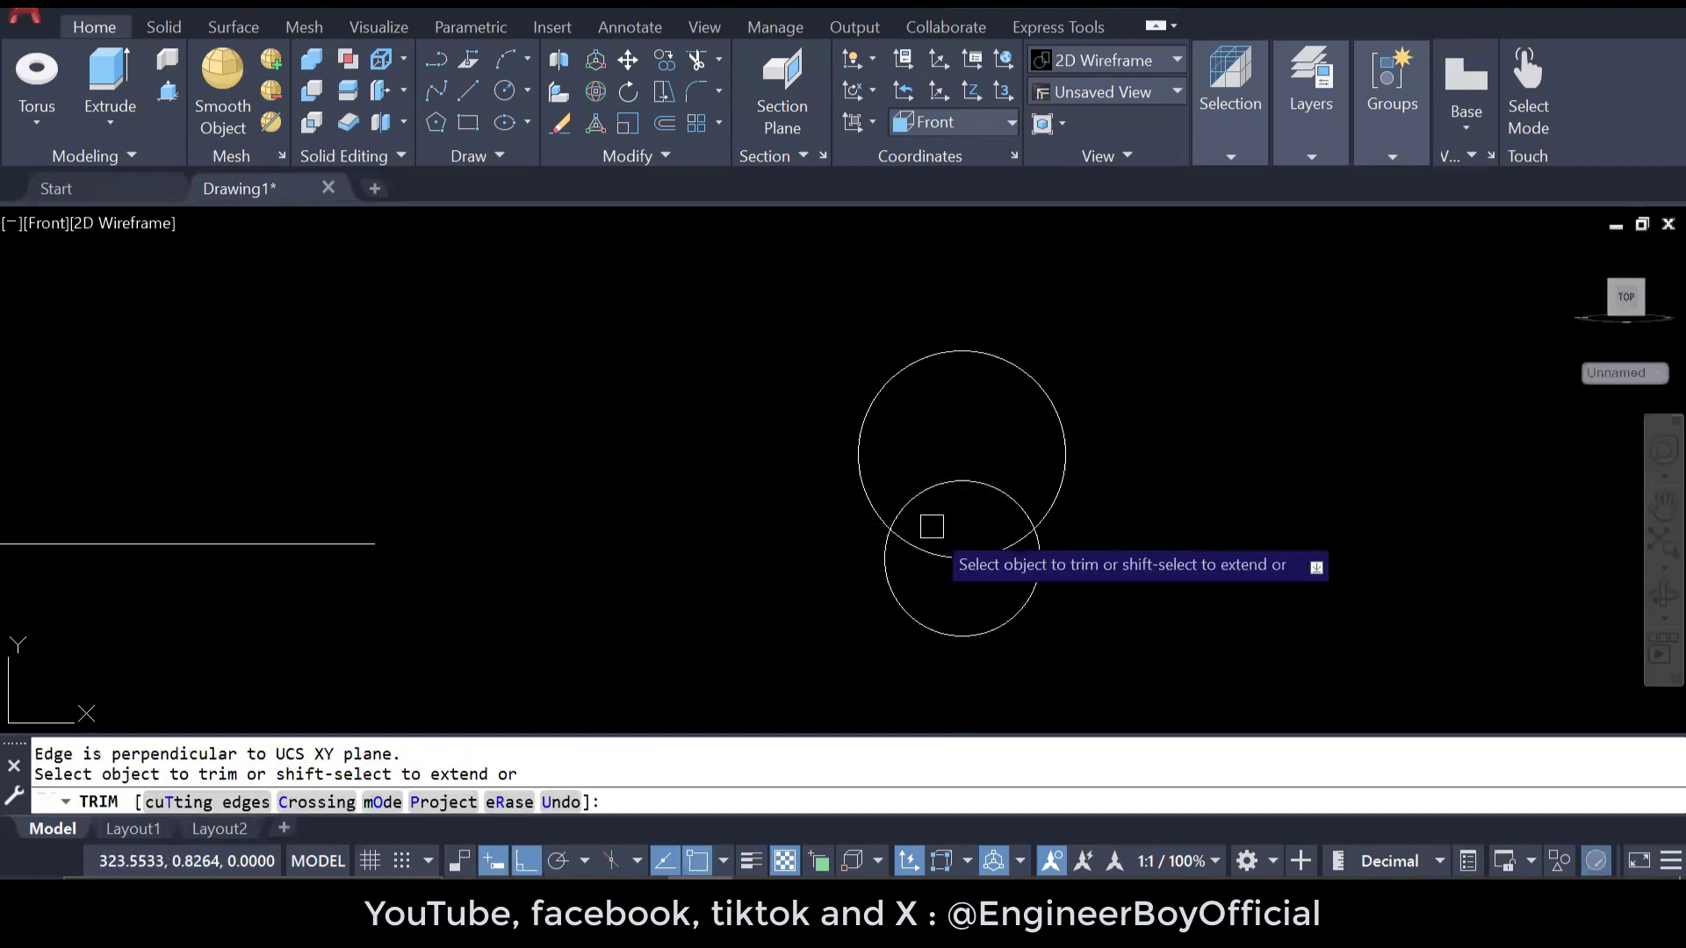
pyautogui.press('Escape')
pyautogui.press('Escape')
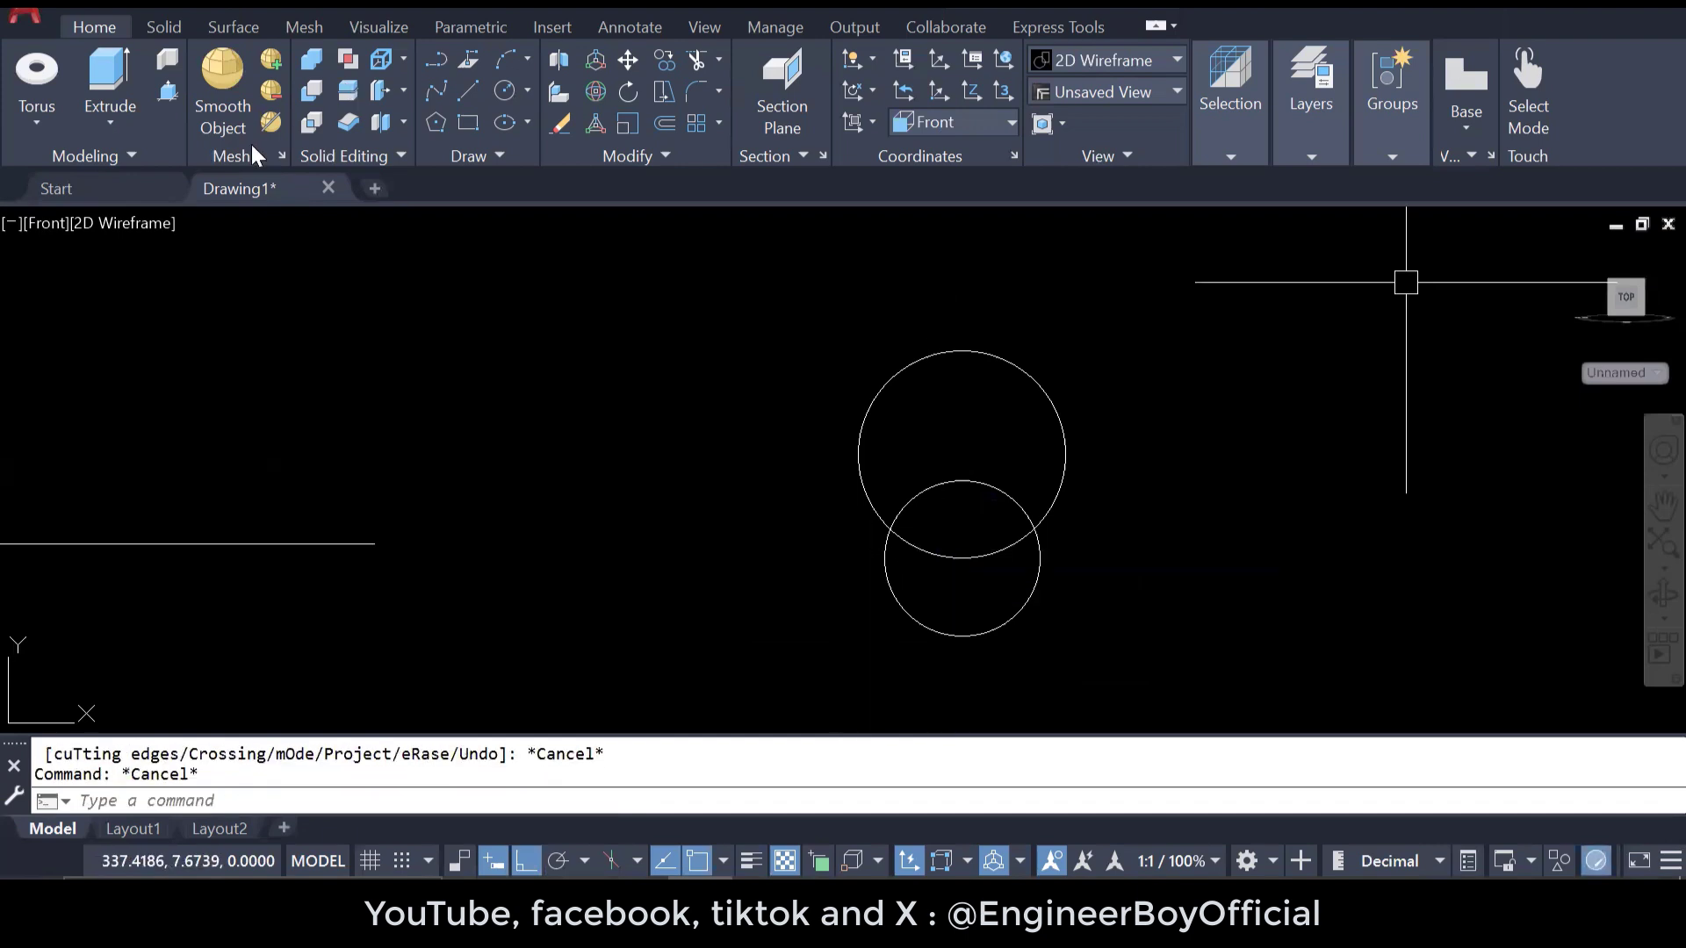
# - Switch the viewport from Front to Top, and from Top to the SW Isometric view
pyautogui.click(44, 223)
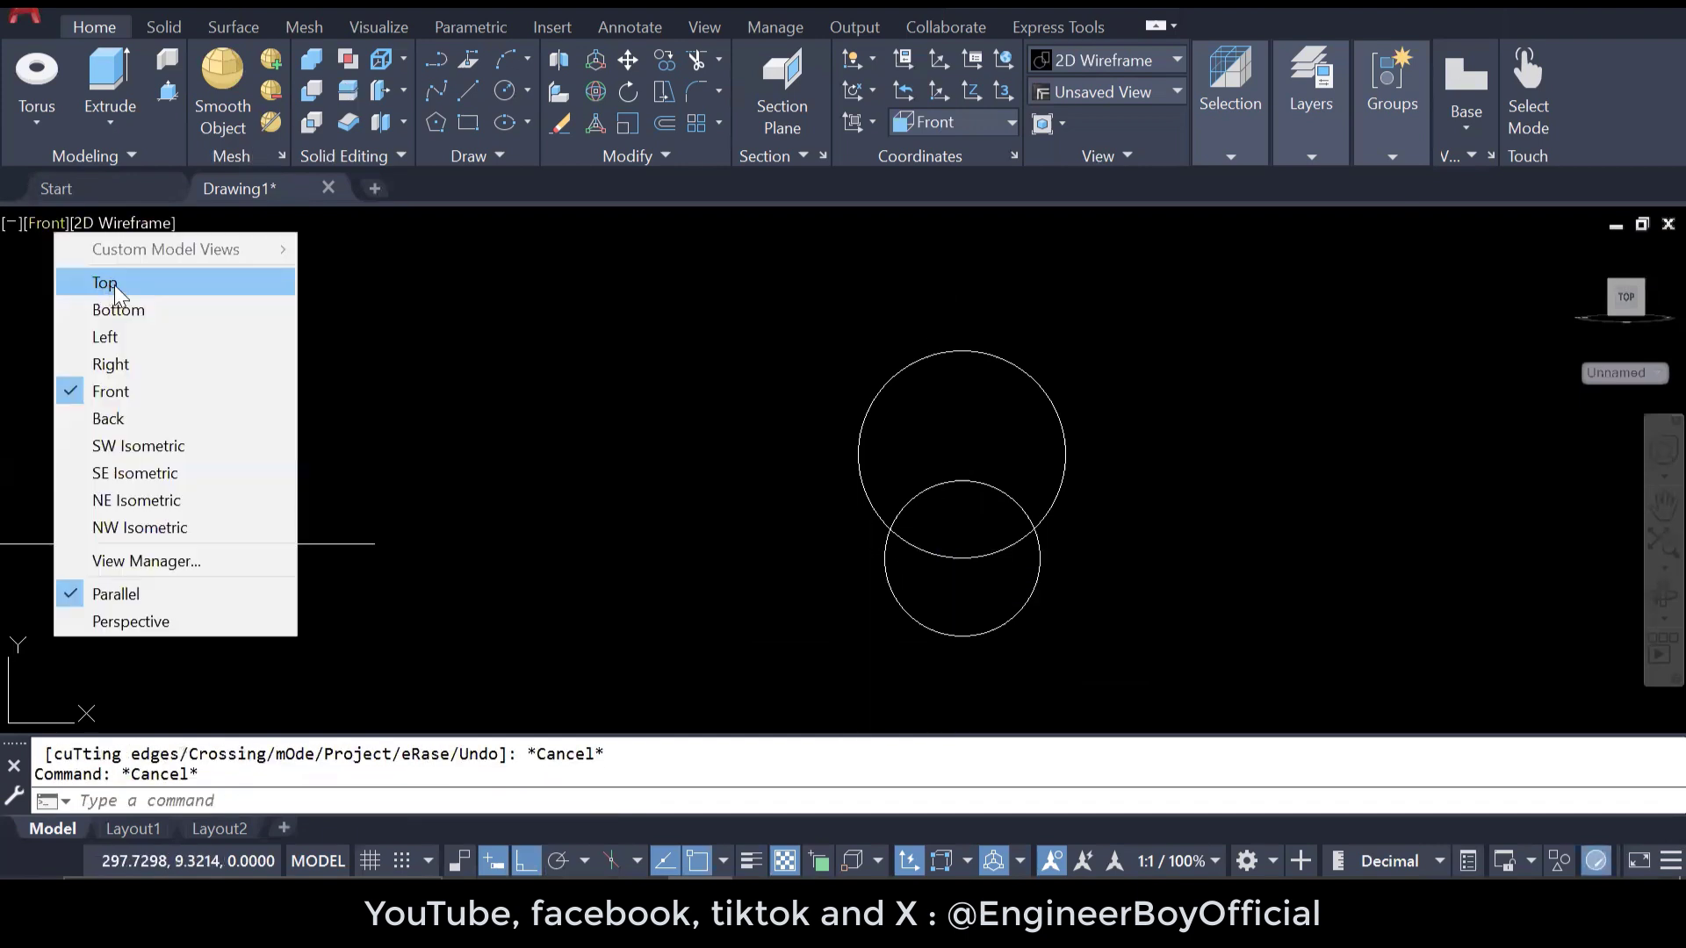
pyautogui.click(106, 283)
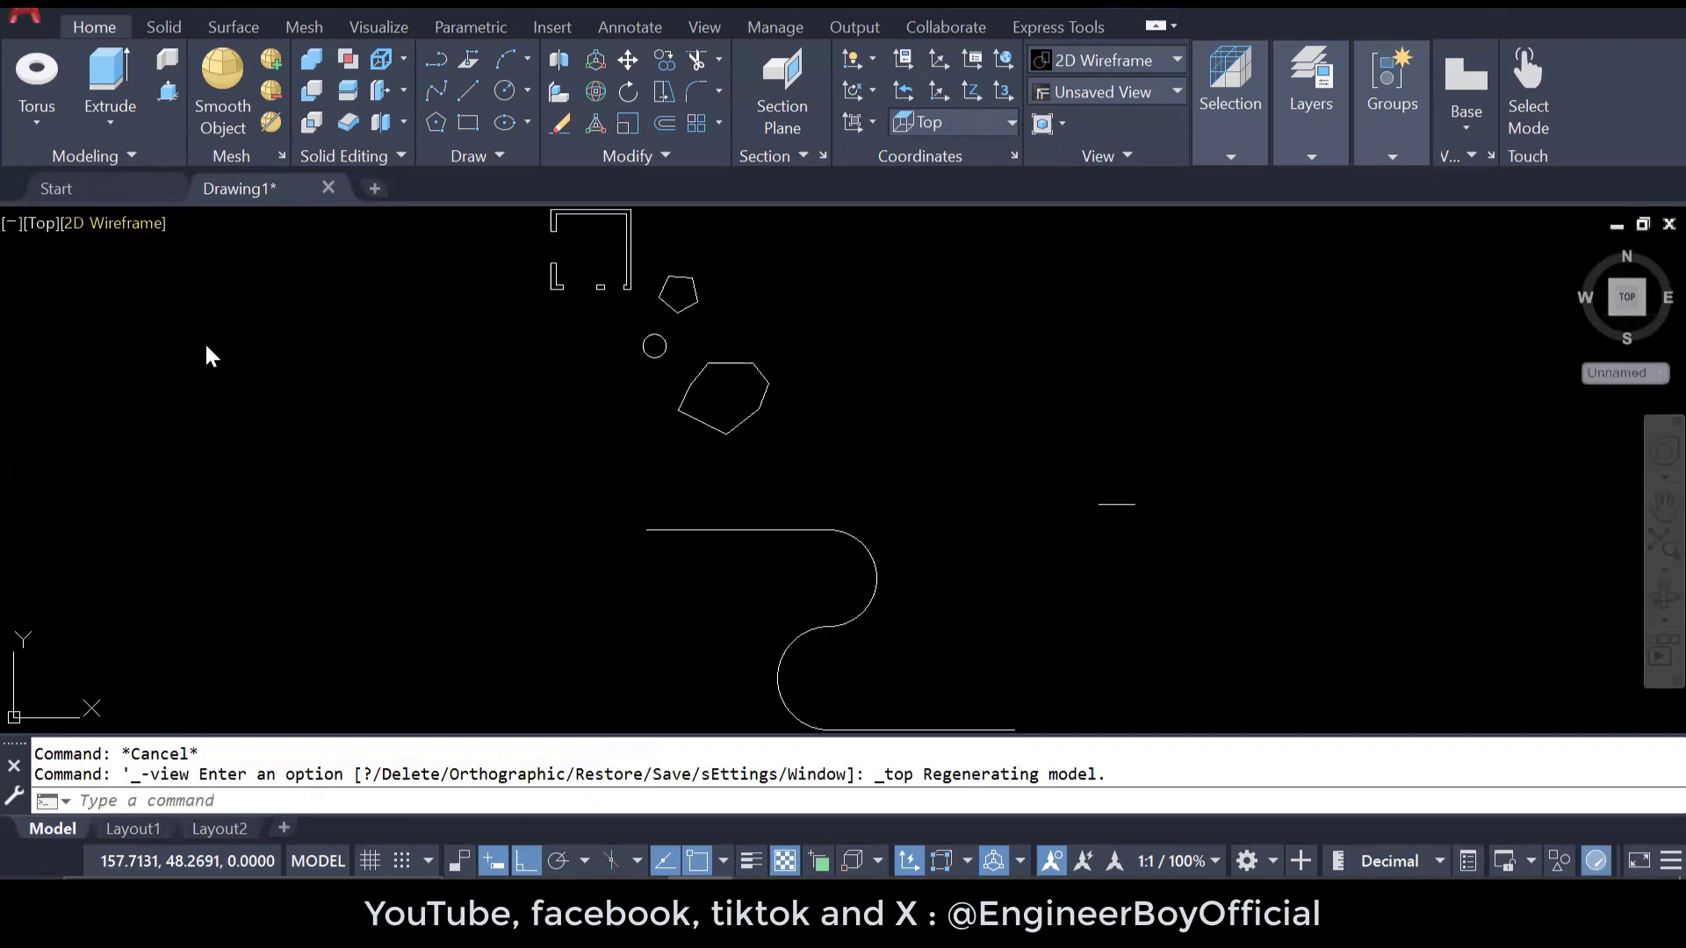
pyautogui.click(128, 223)
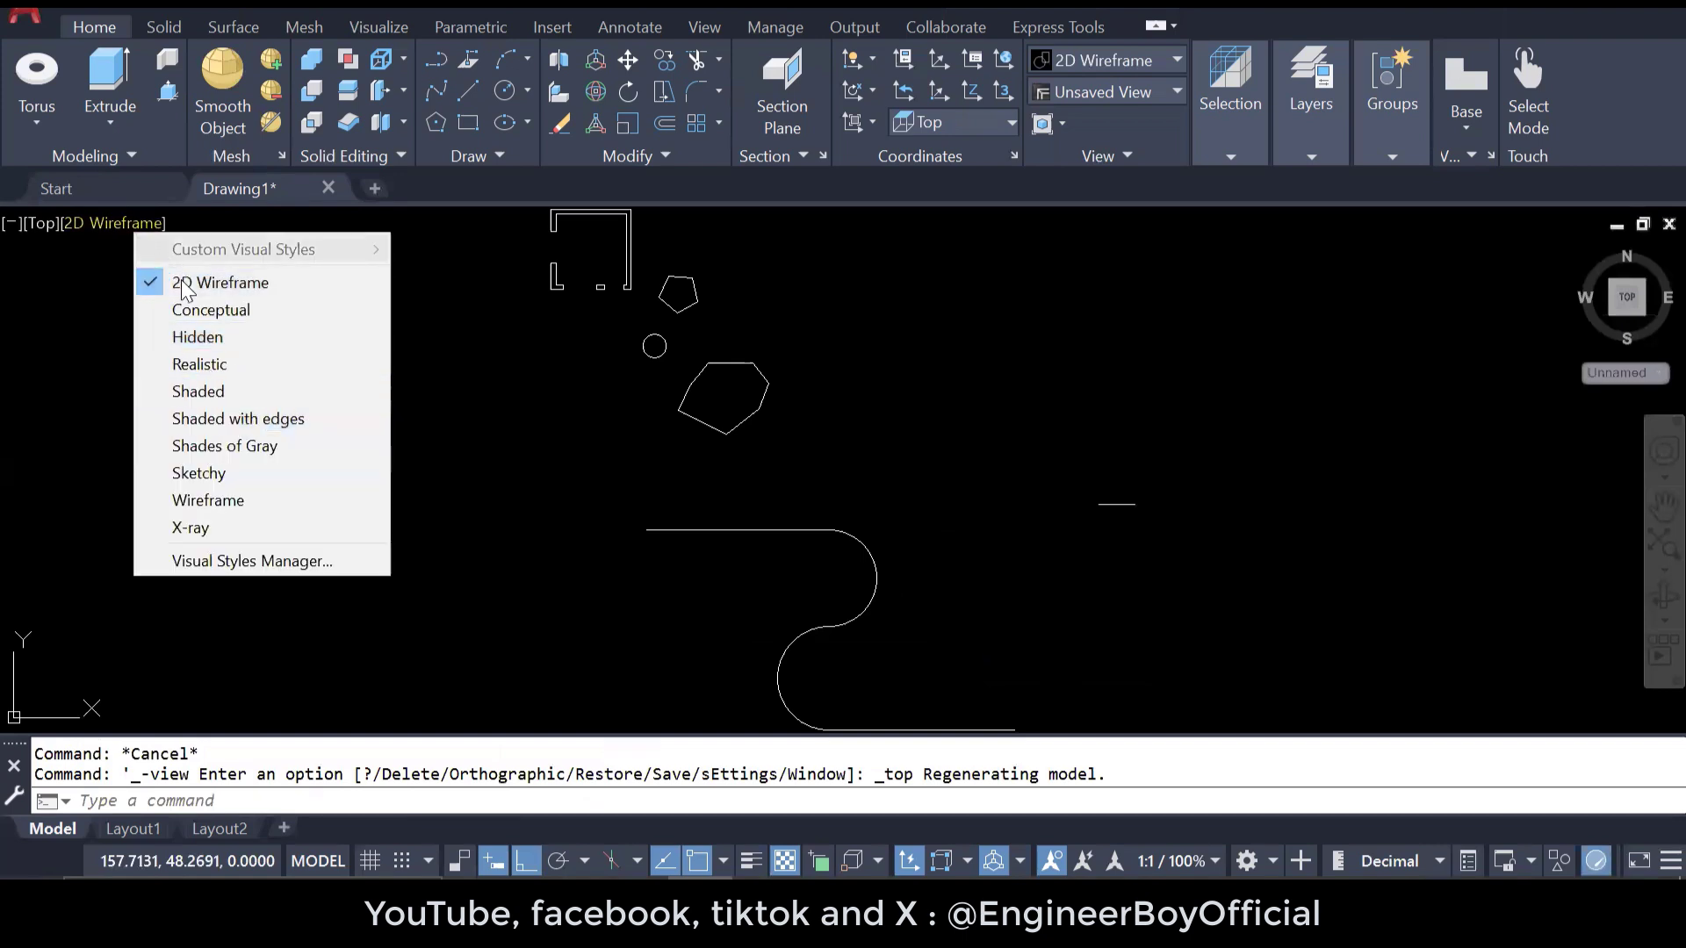
pyautogui.press('Escape')
pyautogui.click(39, 223)
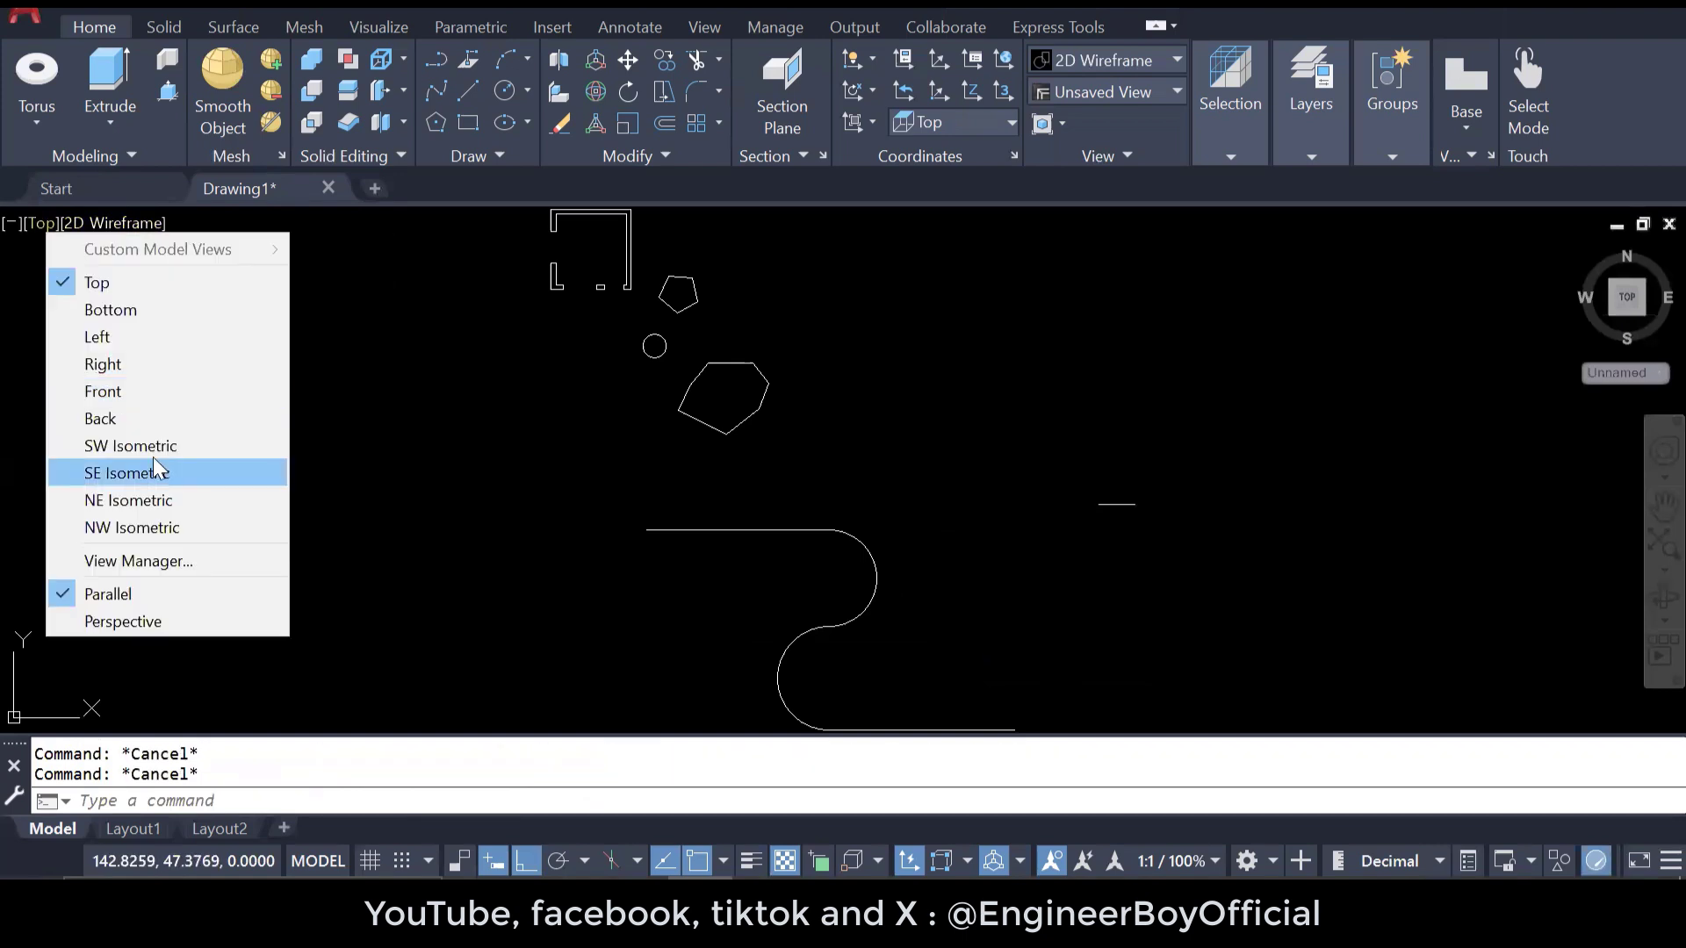
pyautogui.click(153, 441)
pyautogui.scroll(8, 1067, 391)
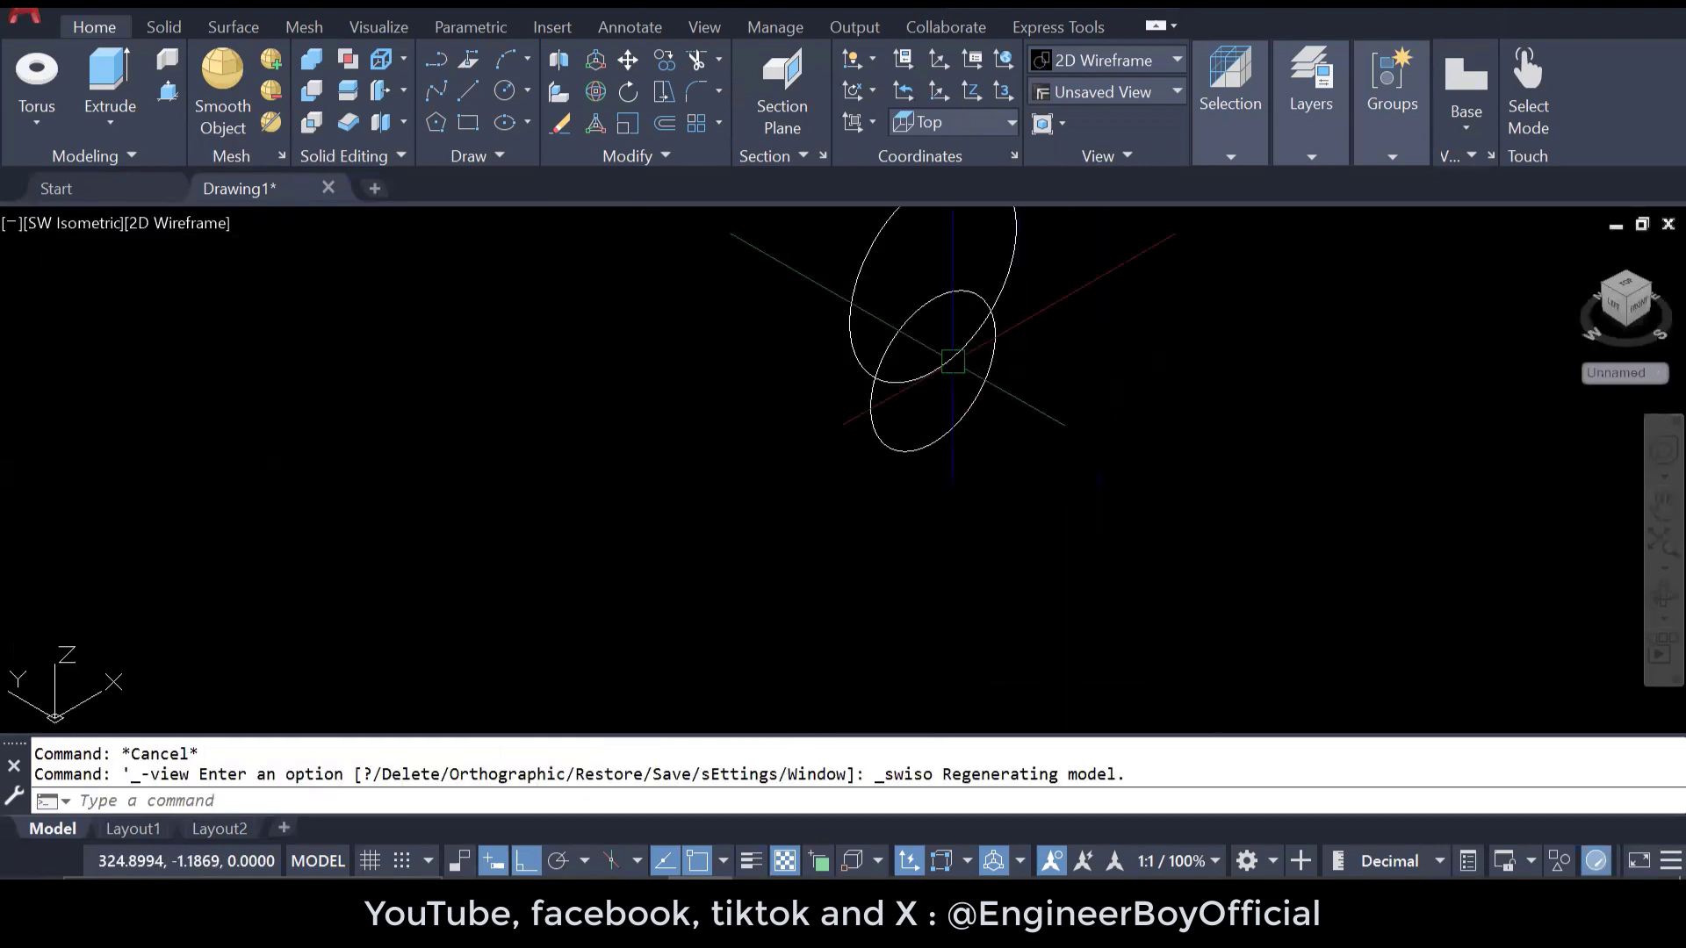
pyautogui.moveTo(936, 361); pyautogui.dragTo(895, 437, button='middle')
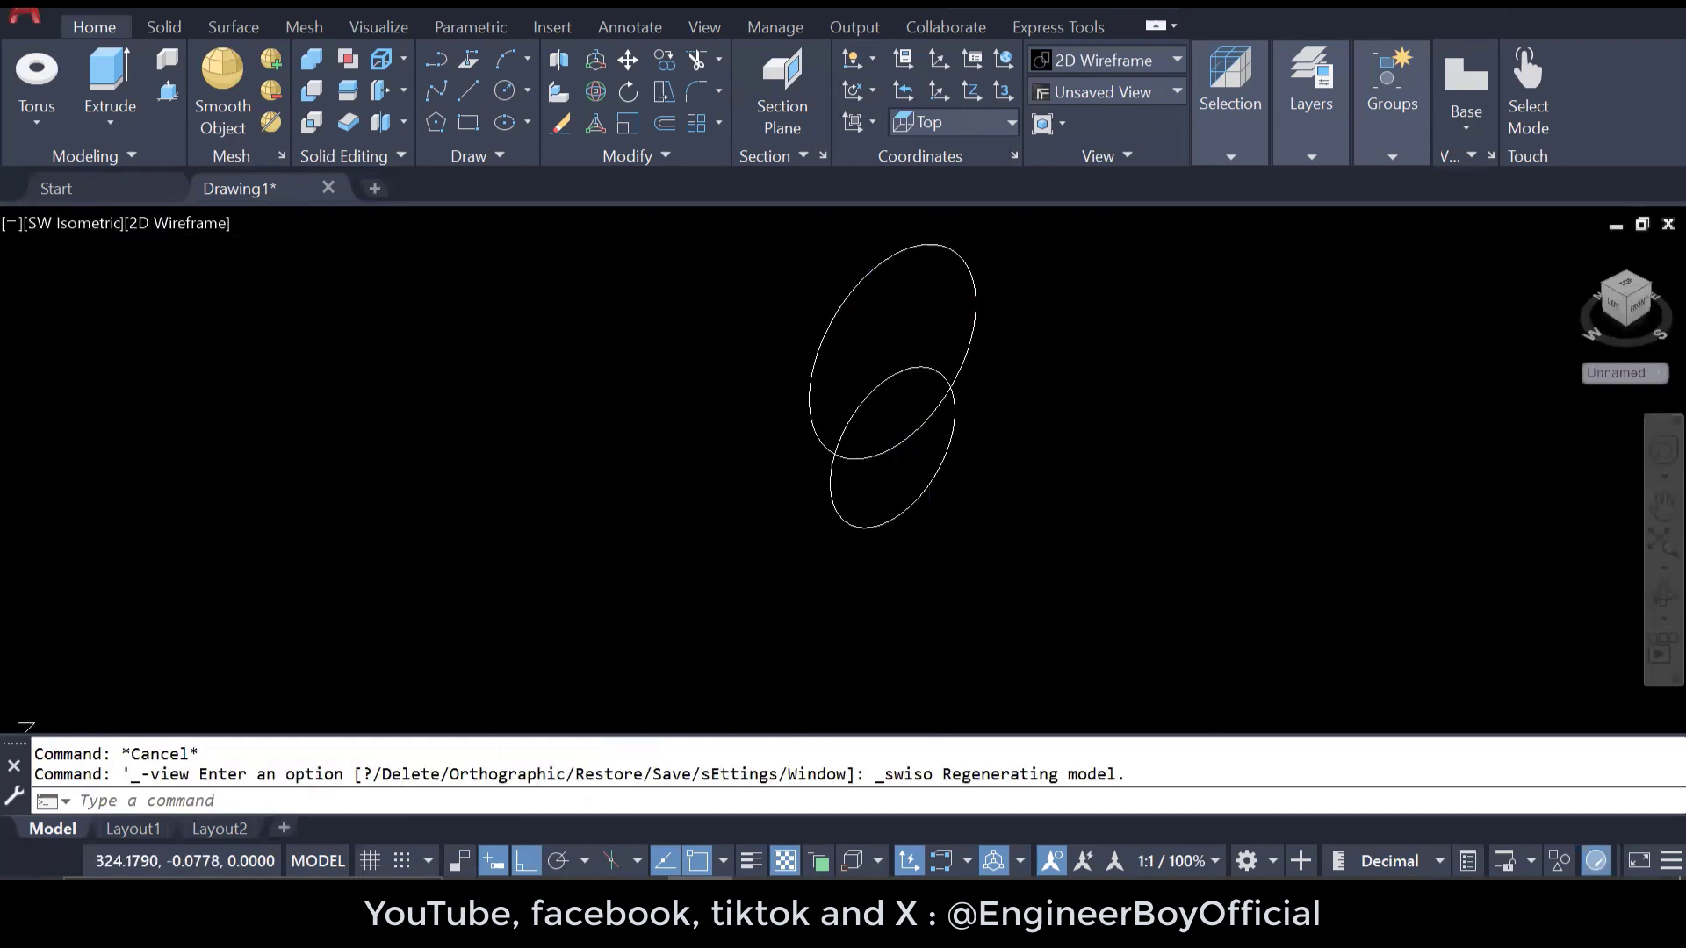
# - Erase the two upright overlapping circles
pyautogui.scroll(-6, 846, 417)
pyautogui.press('Escape')
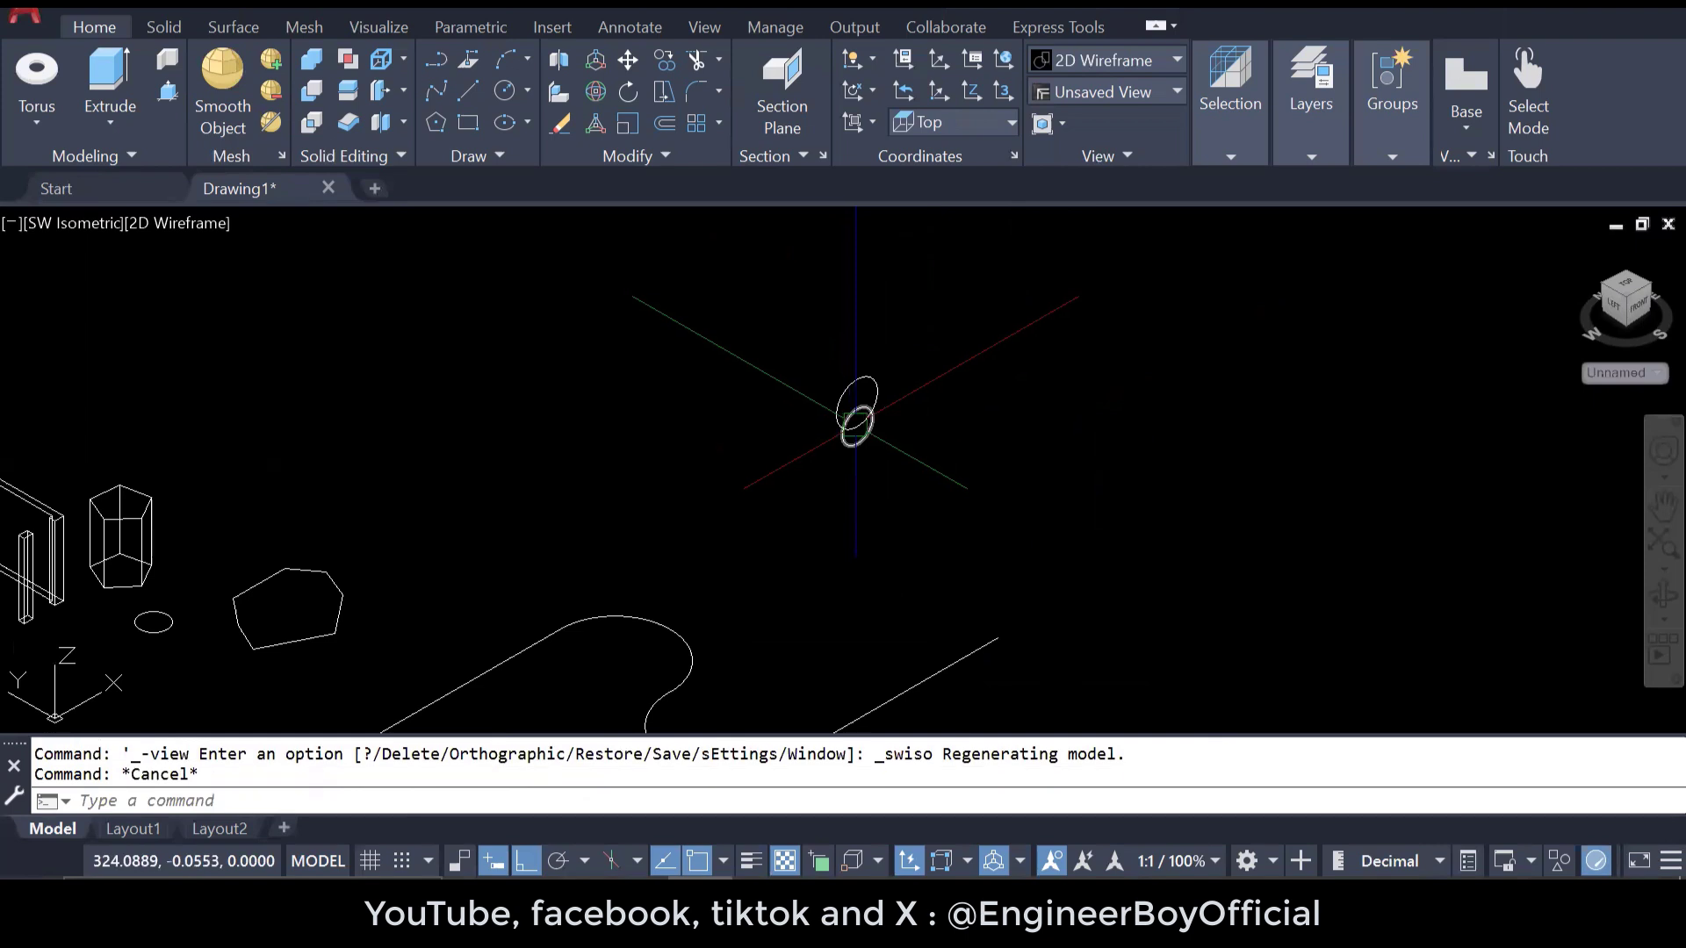
pyautogui.press('Escape')
pyautogui.scroll(-3, 844, 427)
pyautogui.click(902, 440)
pyautogui.click(802, 373)
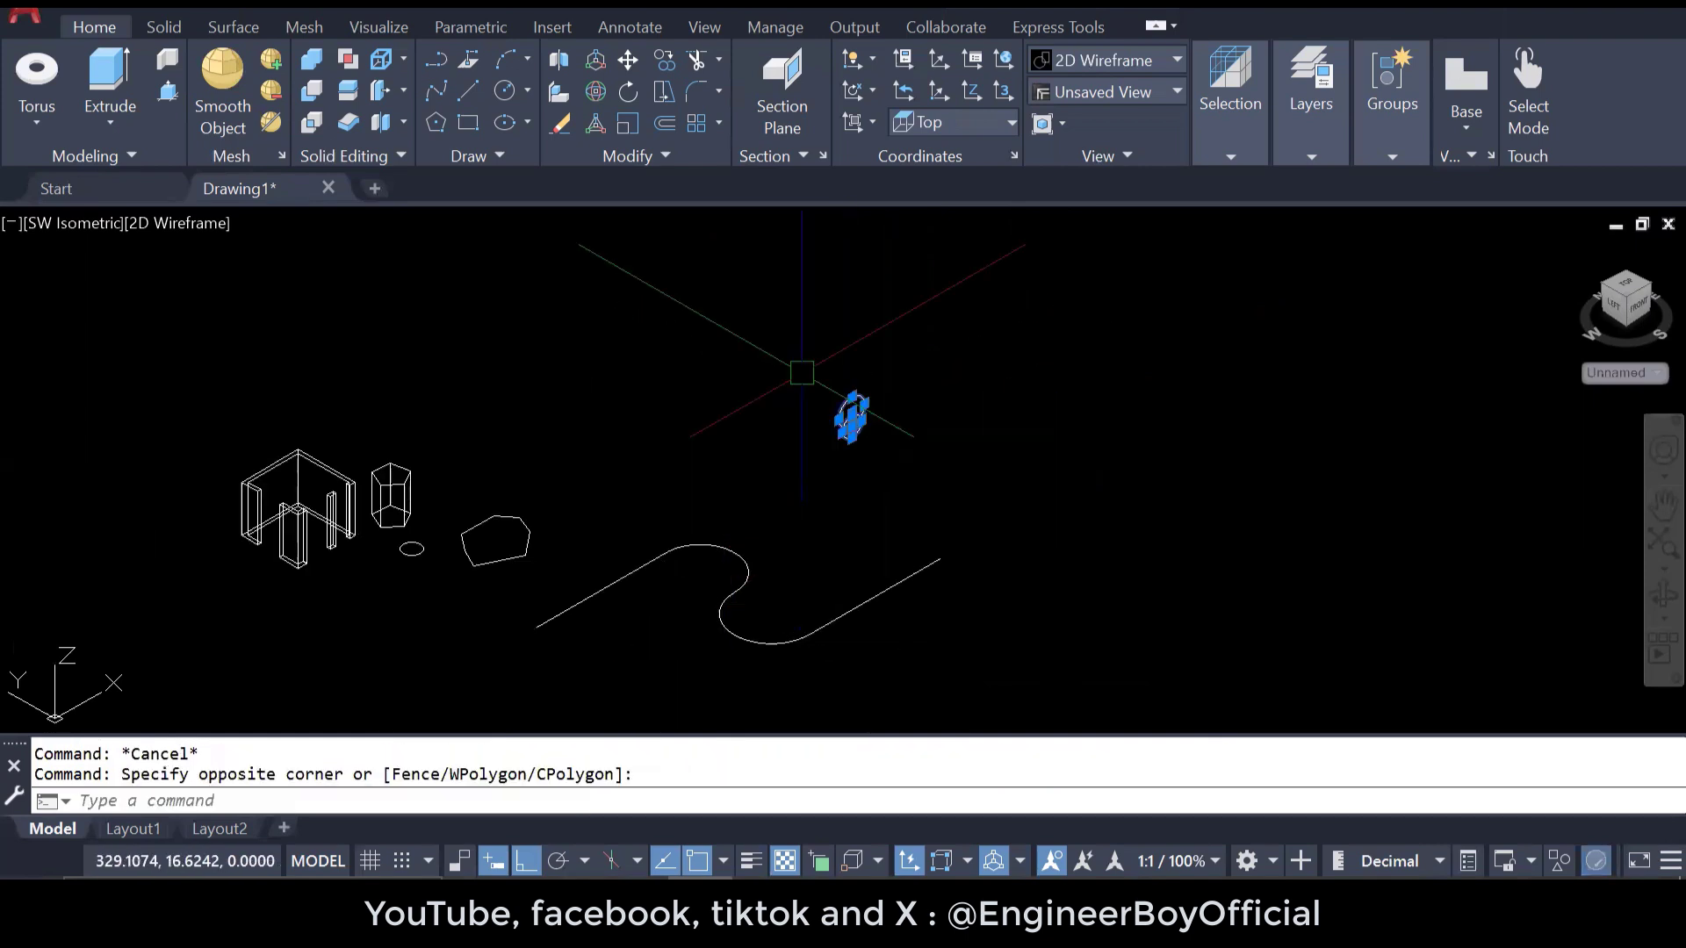
pyautogui.press('Escape')
# - Draw a circle of about 1.9 radius near the S-curve's starting end and a slightly smaller circle centred on its edge
pyautogui.scroll(5, 546, 660)
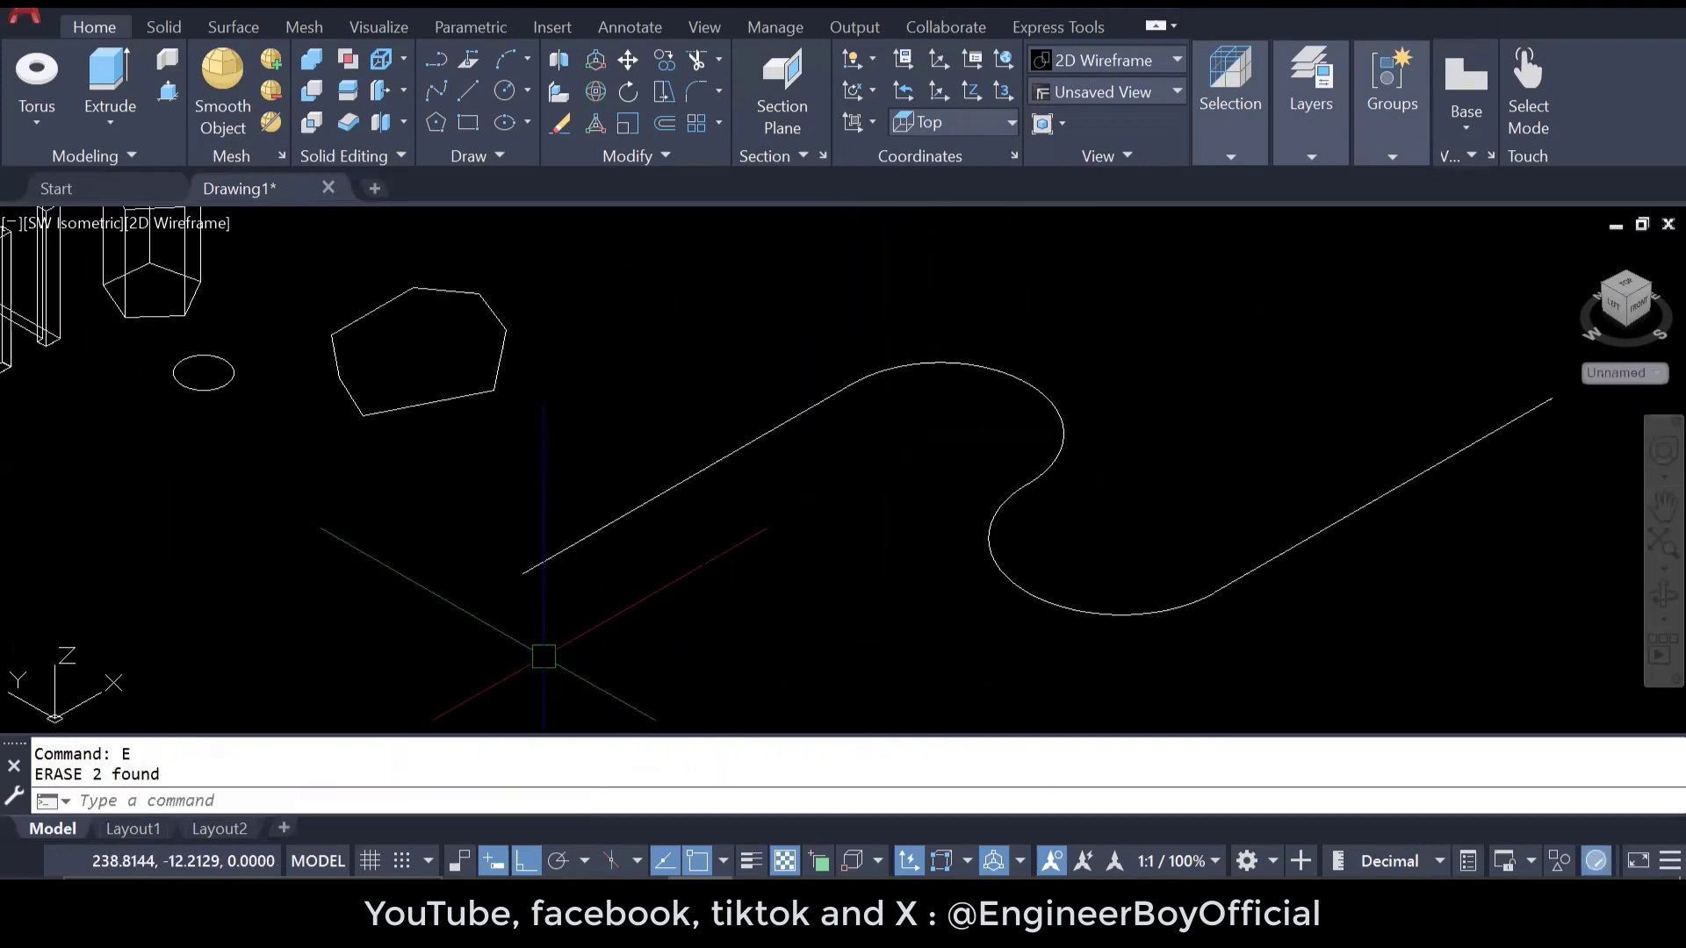
pyautogui.write('c')
pyautogui.press('Return')
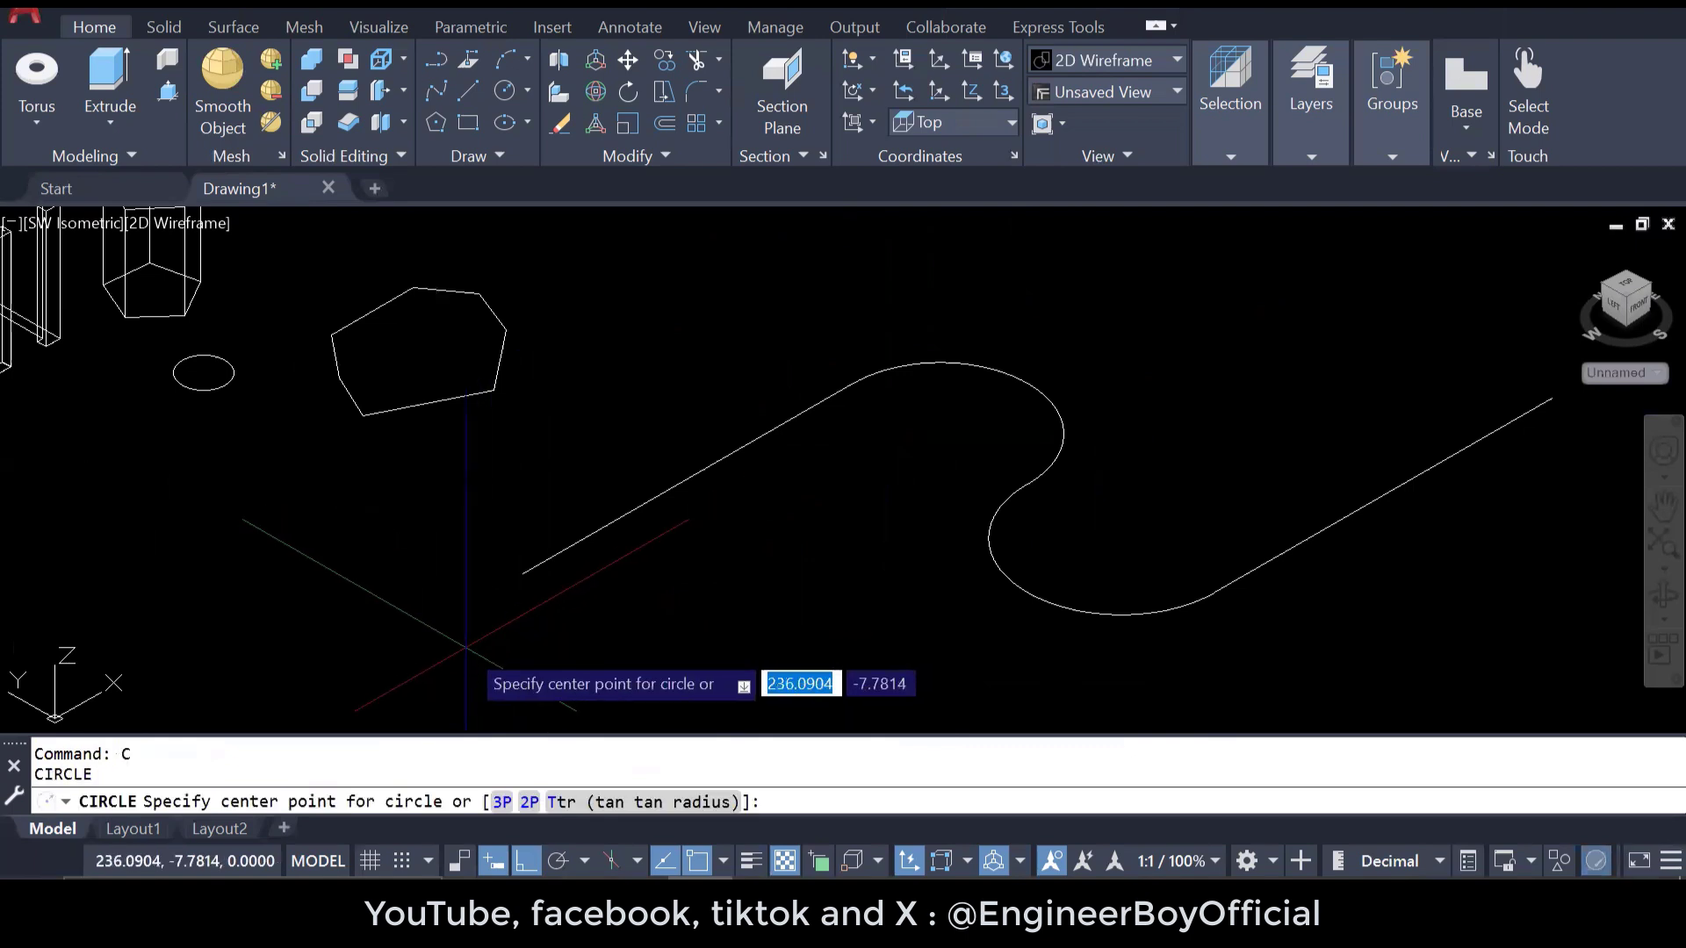
pyautogui.click(466, 647)
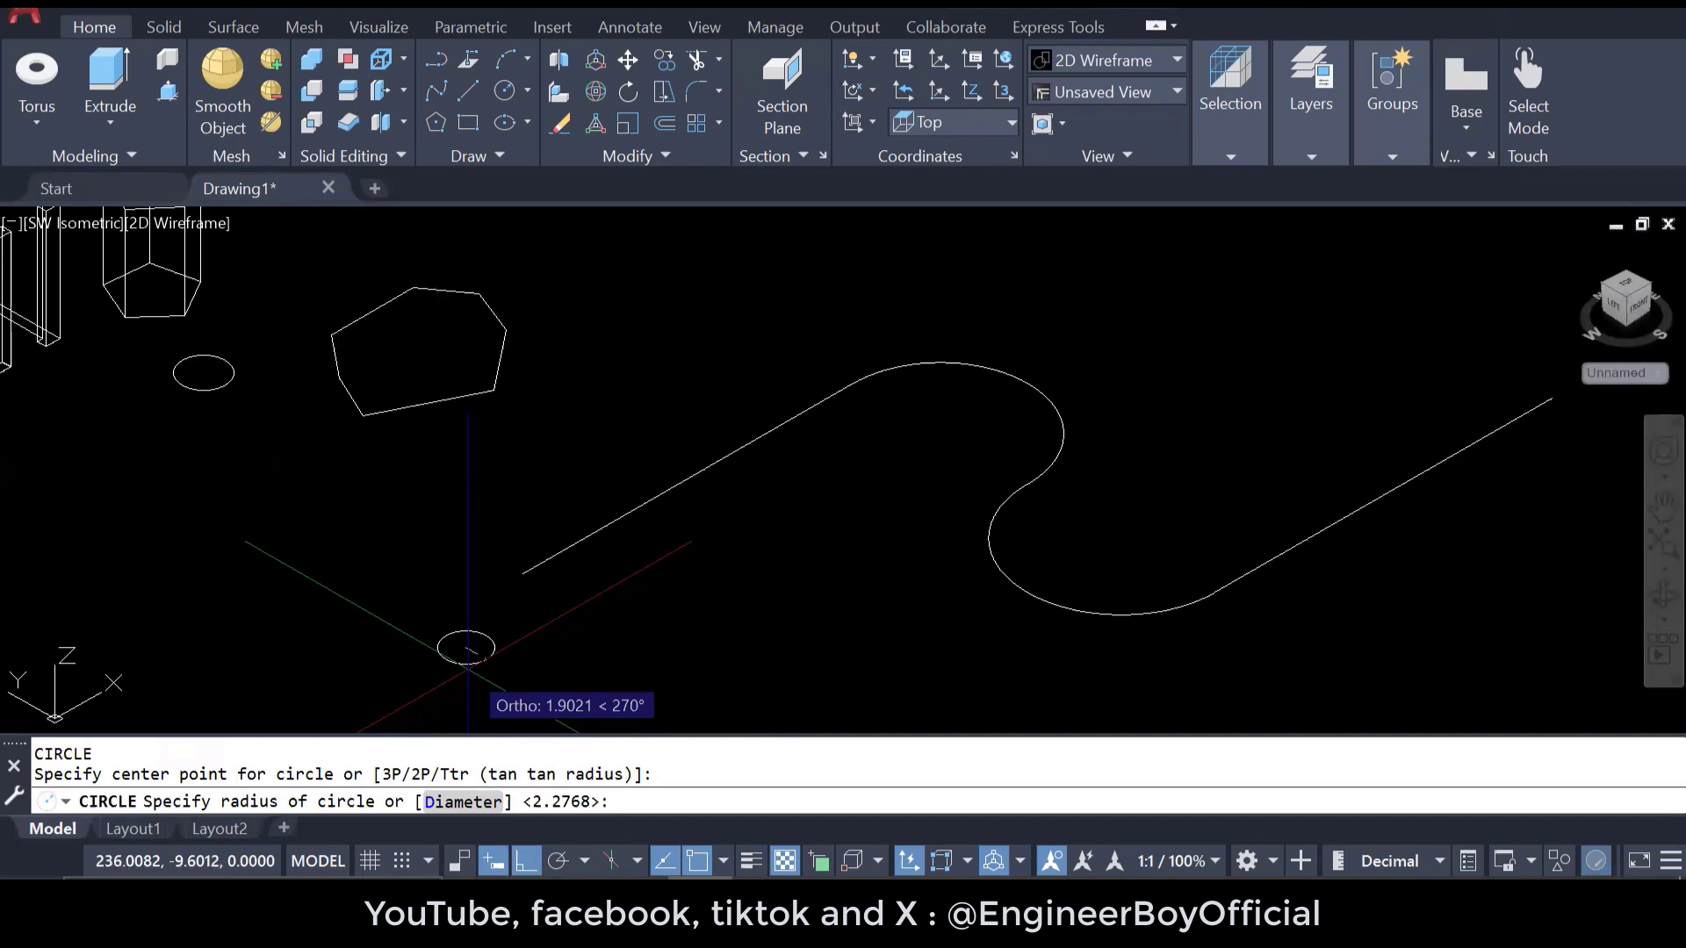
pyautogui.click(467, 663)
pyautogui.scroll(4, 457, 670)
pyautogui.press('Return')
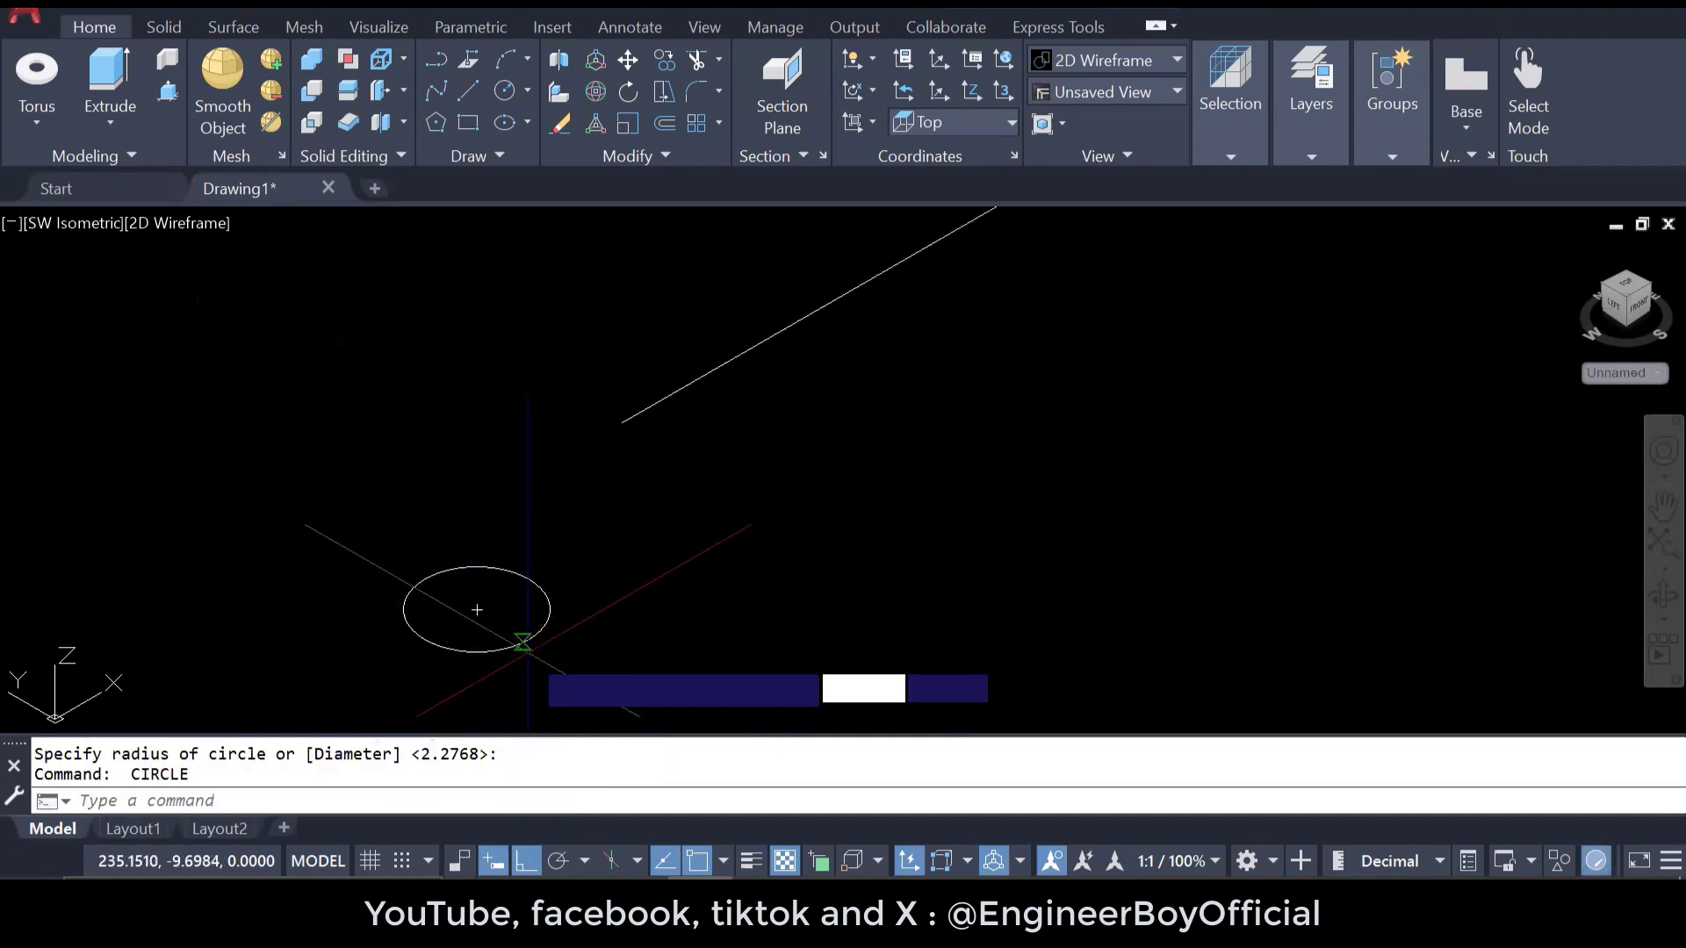
pyautogui.click(523, 641)
pyautogui.click(550, 674)
pyautogui.press('Escape')
pyautogui.press('Escape')
# - Trim away both inner arcs where the two circles overlap, leaving only their outer outline
pyautogui.write('tr')
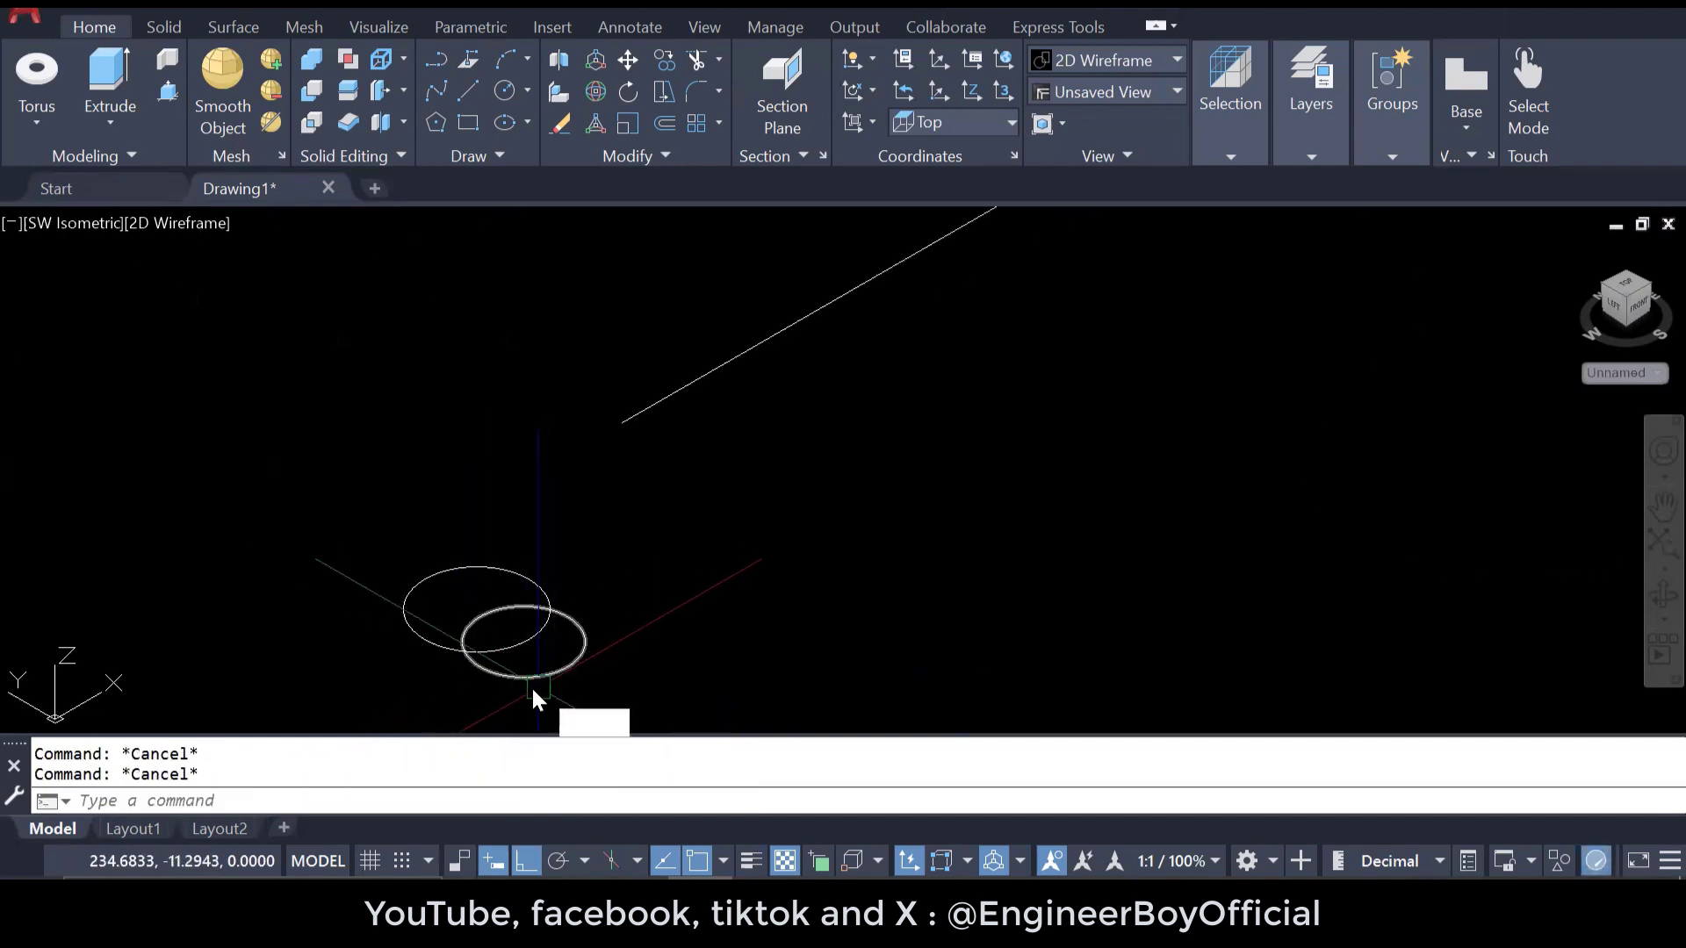
pyautogui.press('Return')
pyautogui.click(527, 640)
pyautogui.click(497, 610)
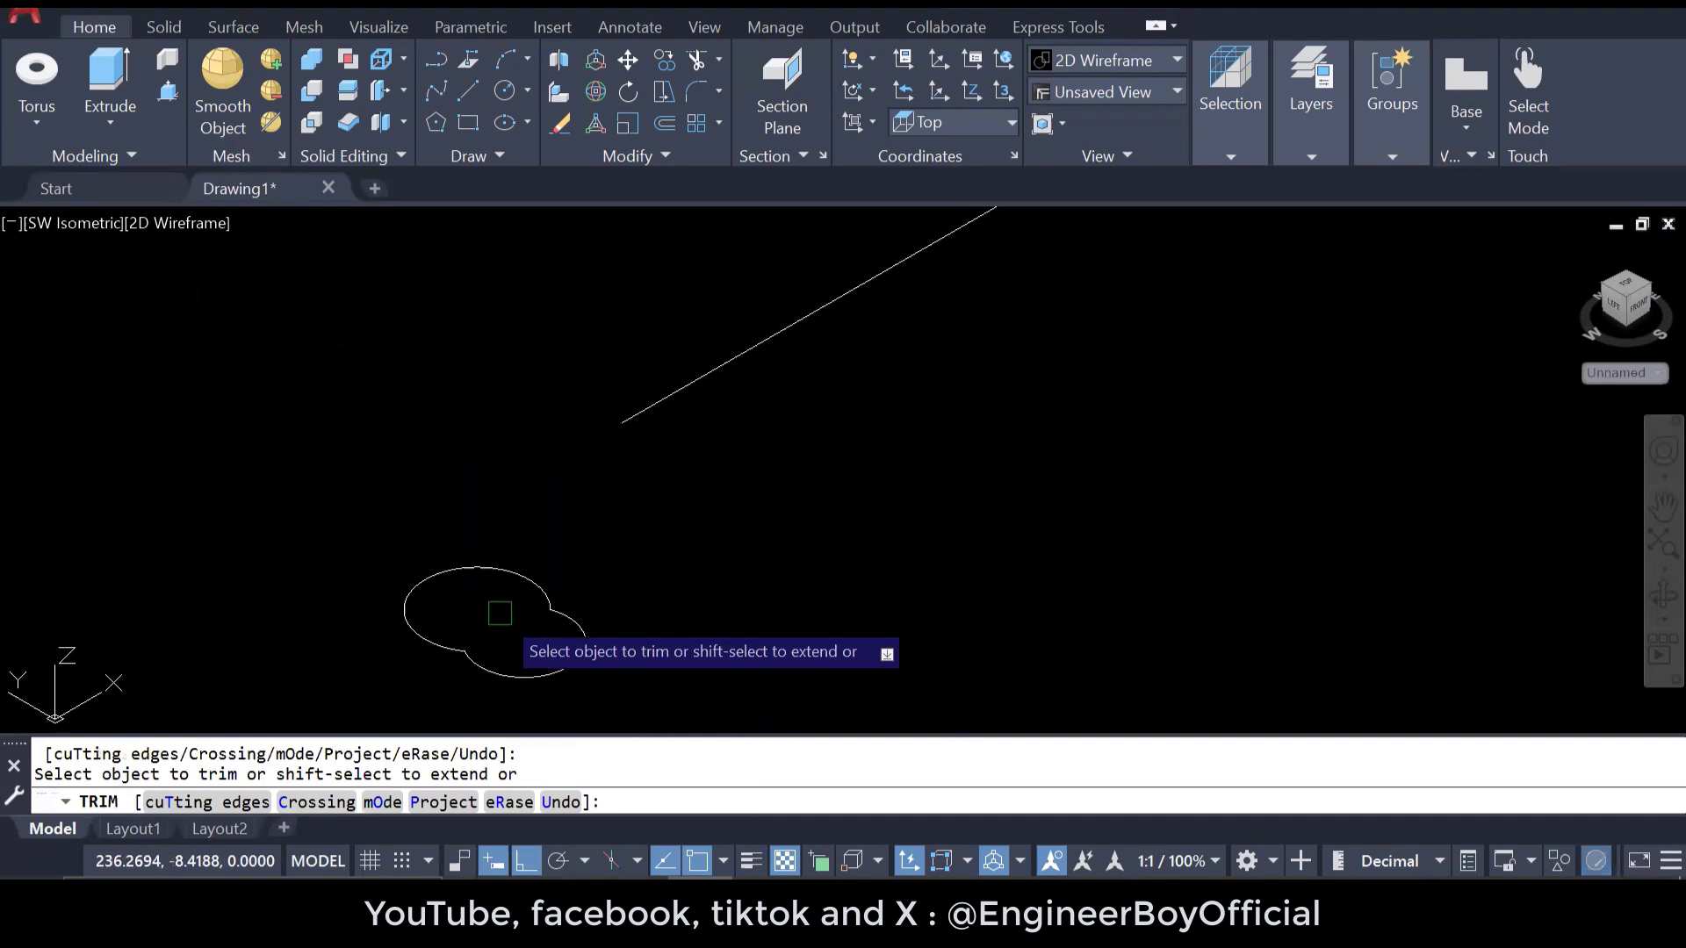
pyautogui.press('Escape')
pyautogui.click(518, 576)
pyautogui.press('Escape')
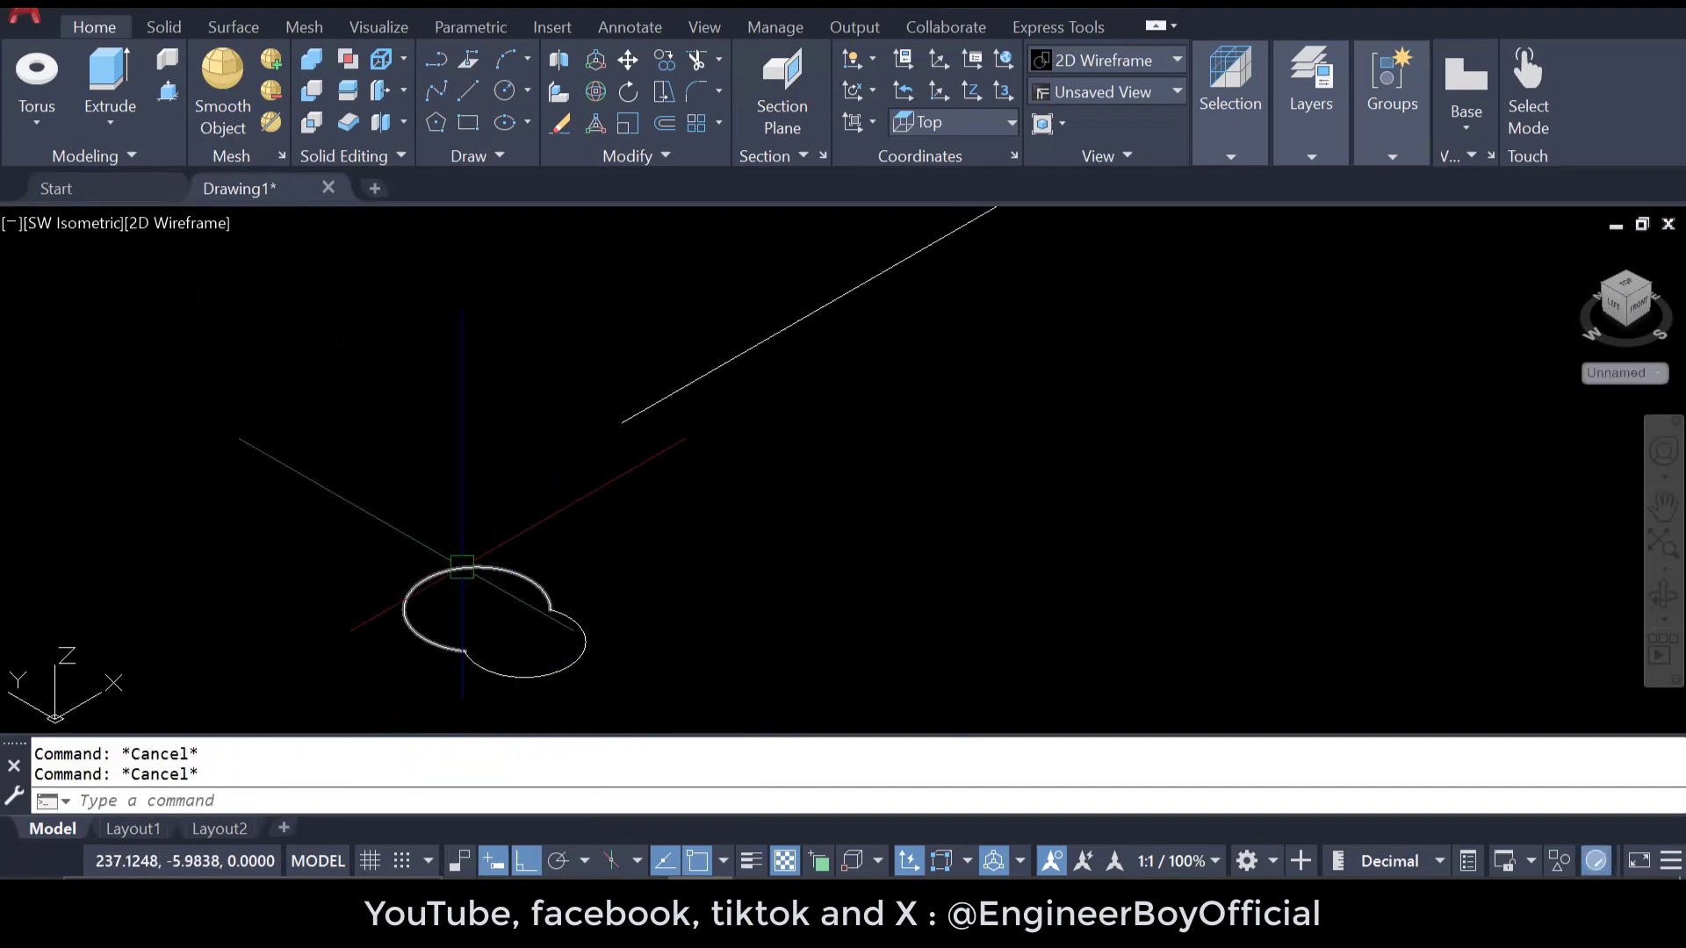
# - Create a closed polyline boundary from the trimmed two-circle outline by picking a point inside it
pyautogui.moveTo(501, 649); pyautogui.dragTo(487, 548, button='middle')
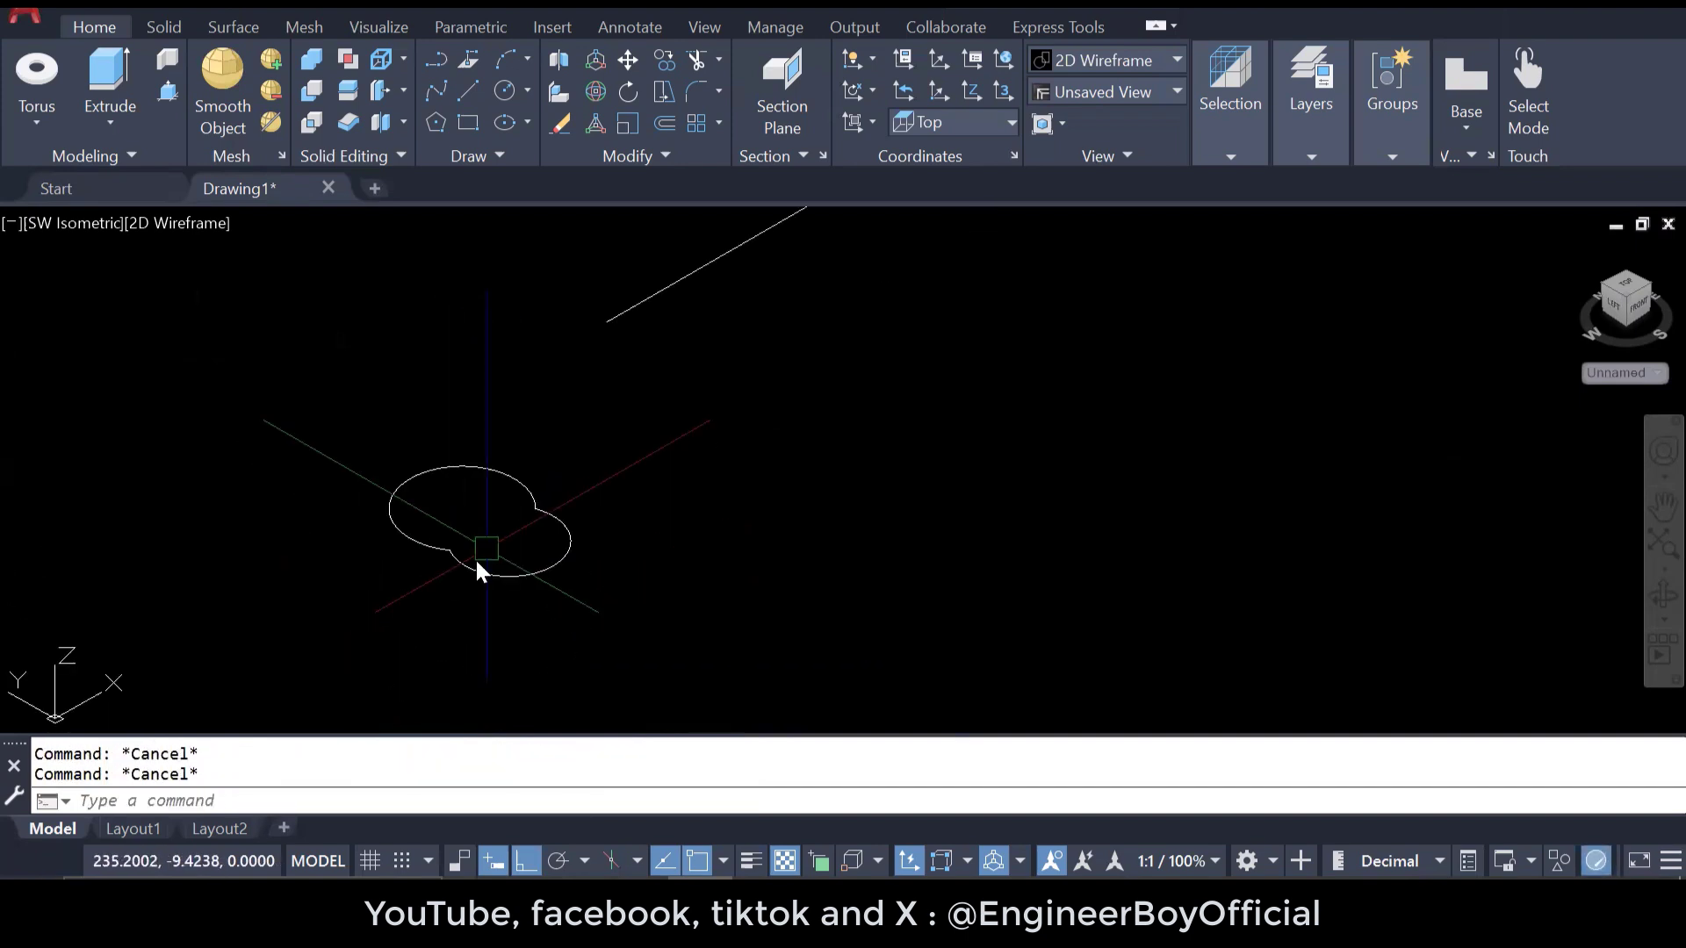
pyautogui.press('Return')
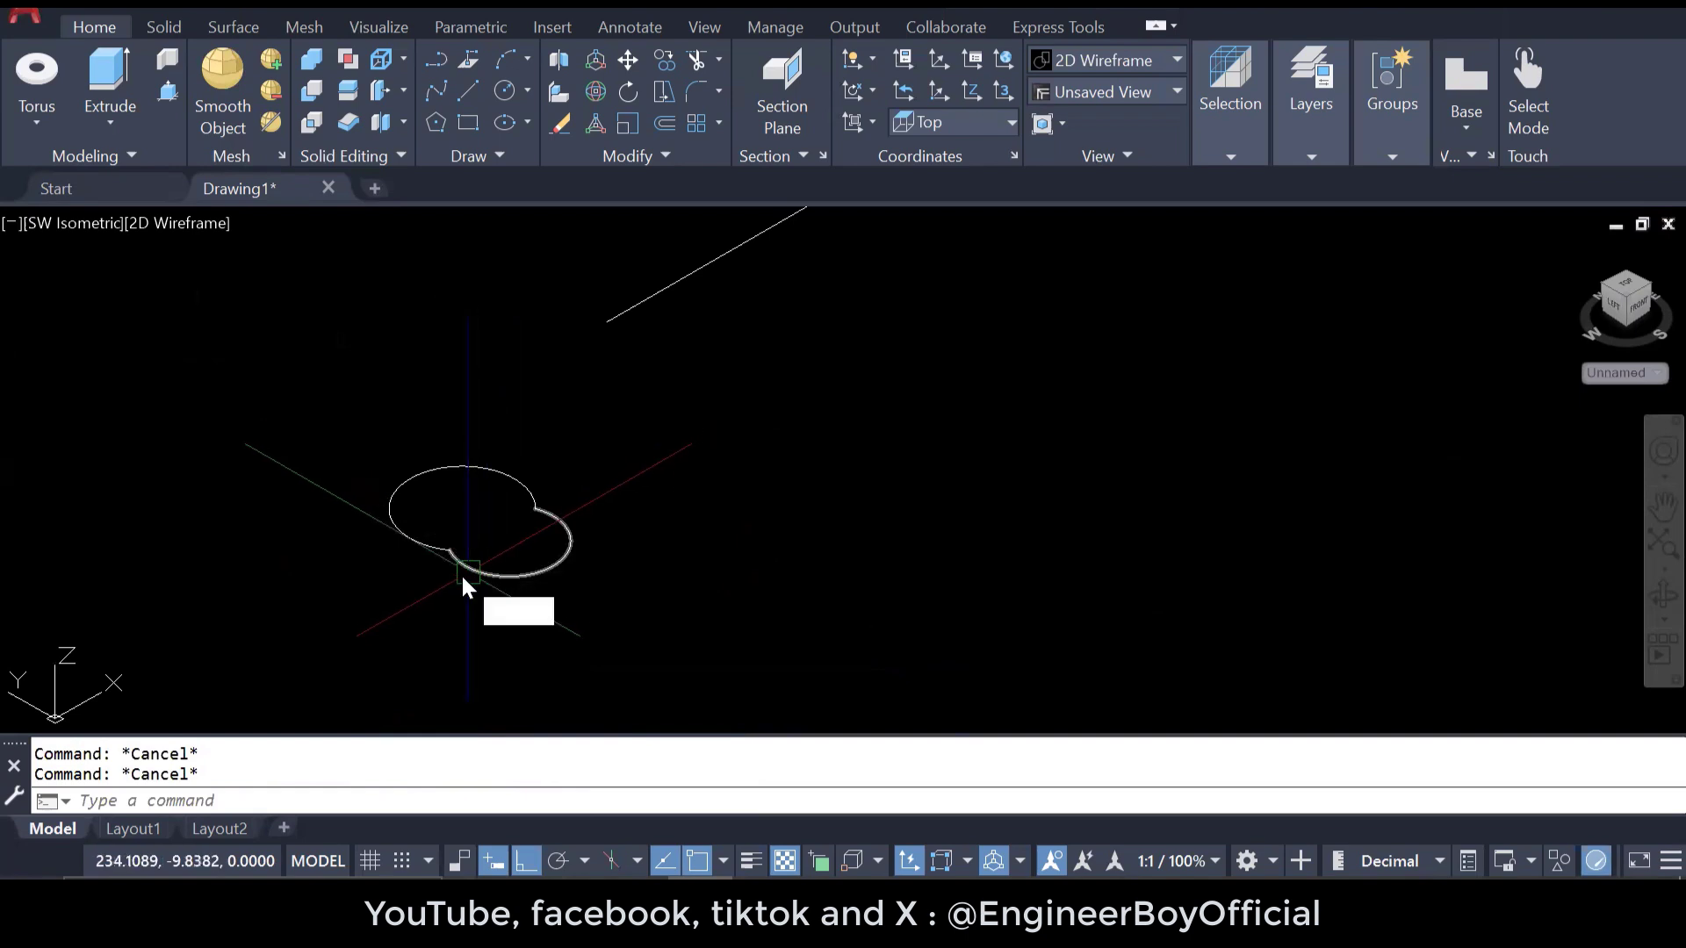
pyautogui.write('bo')
pyautogui.press('Return')
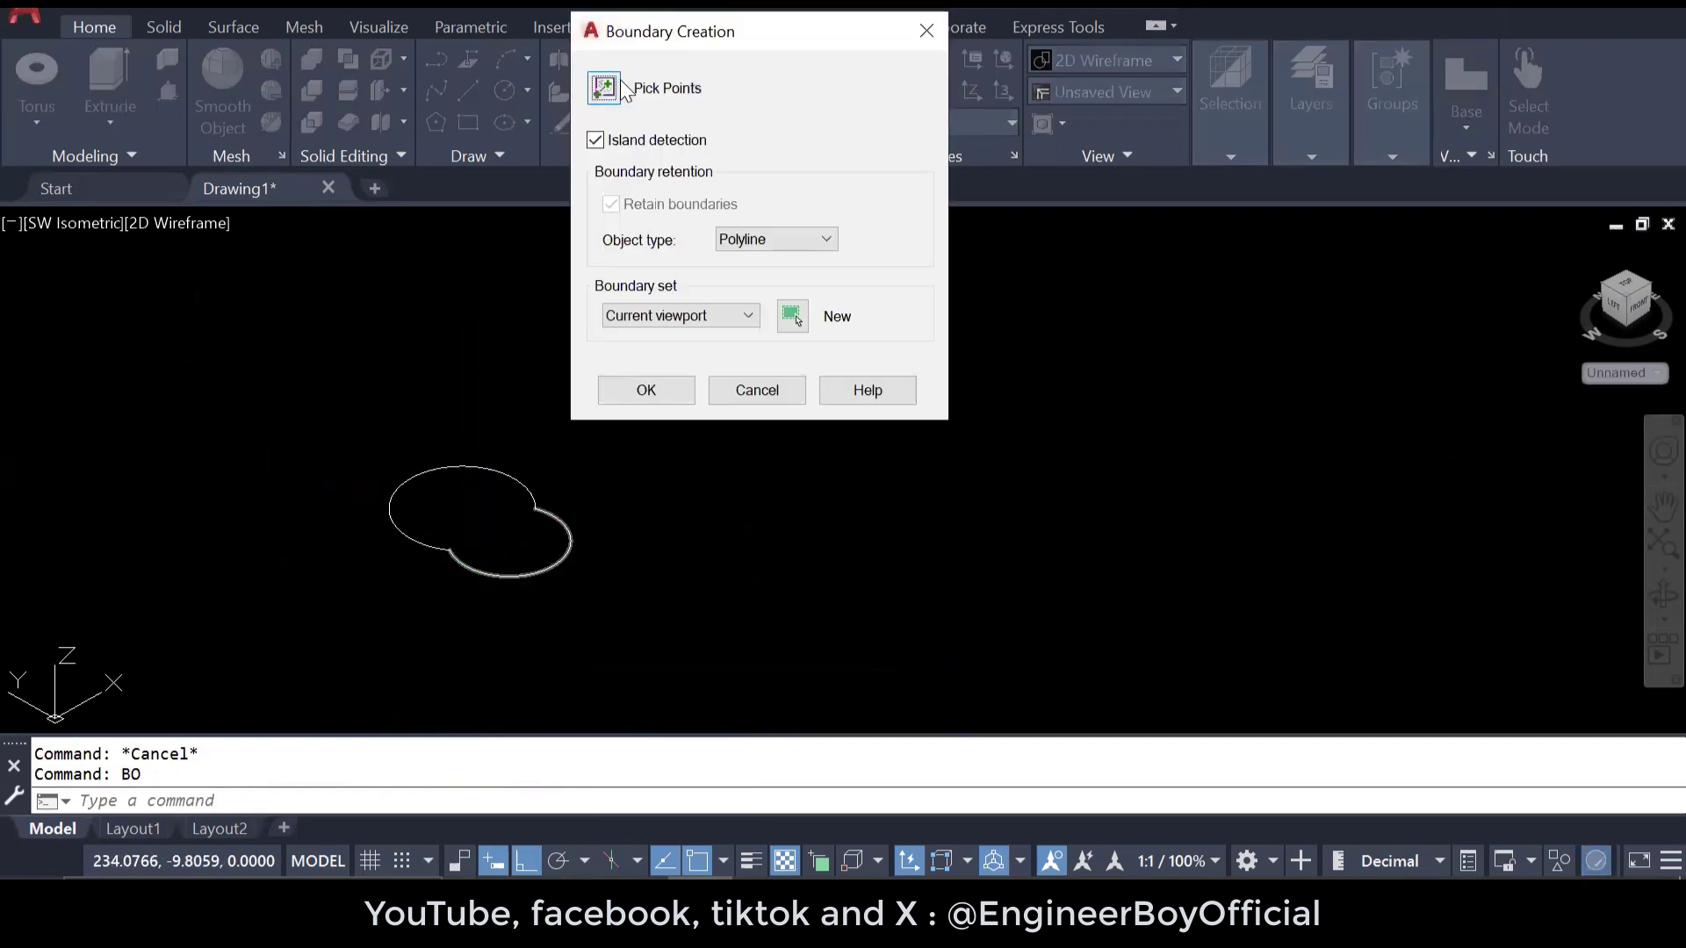
pyautogui.press('Return')
pyautogui.click(515, 520)
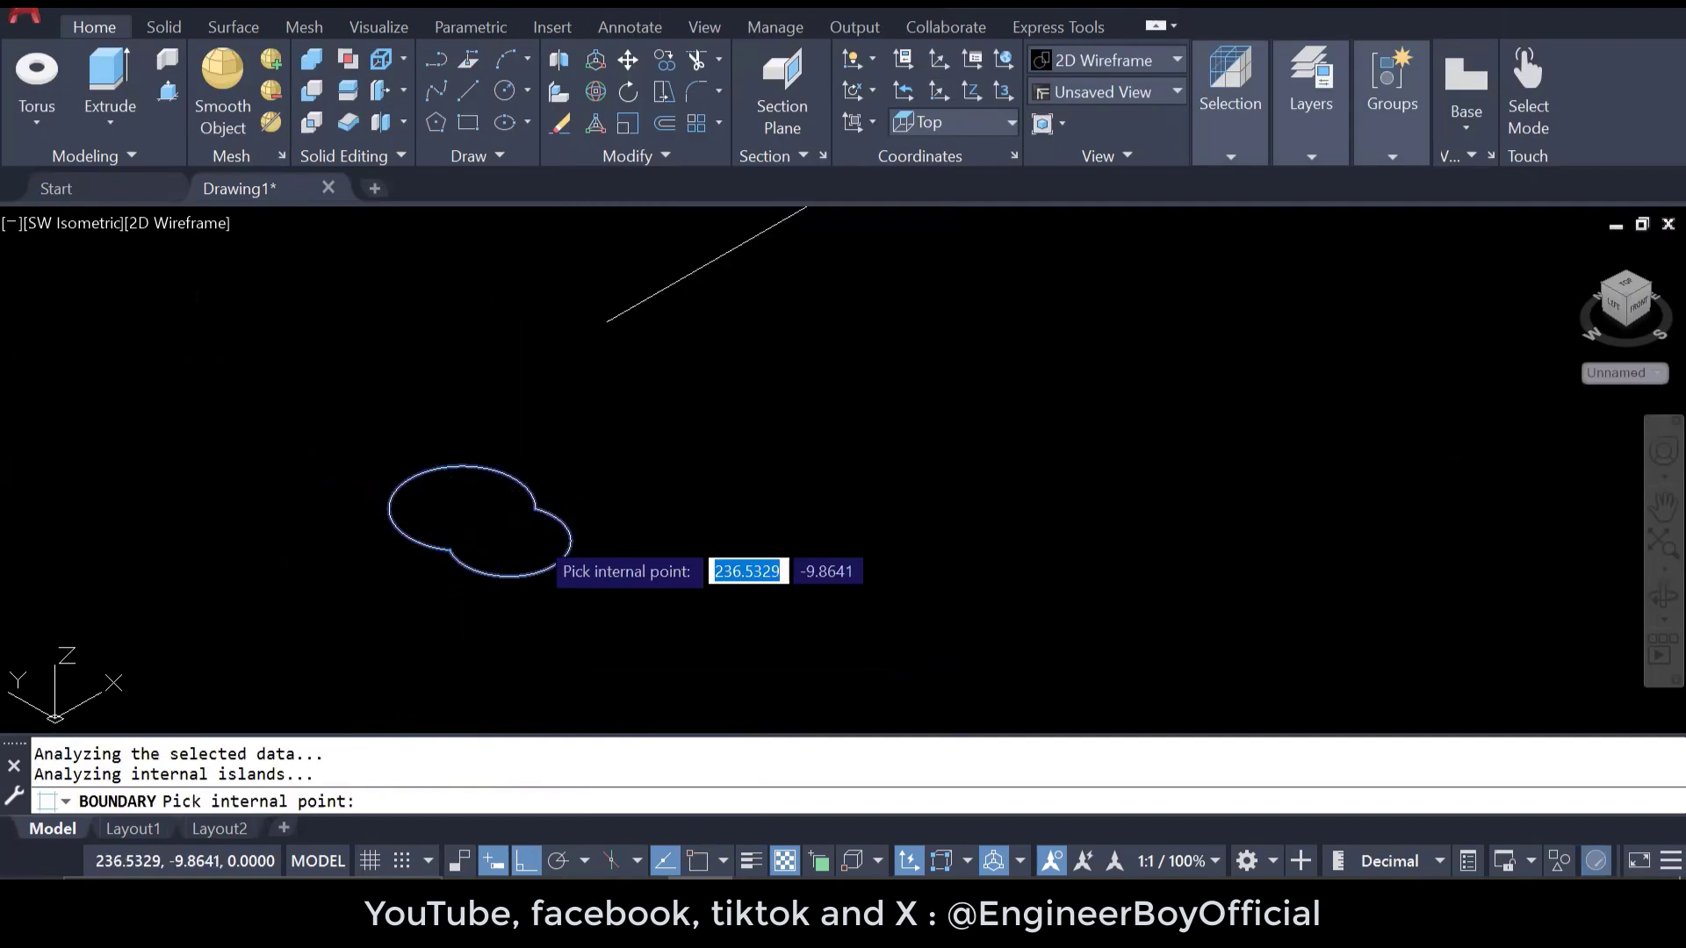
pyautogui.press('Return')
pyautogui.click(523, 567)
pyautogui.scroll(-4, 407, 583)
pyautogui.press('Escape')
pyautogui.press('Escape')
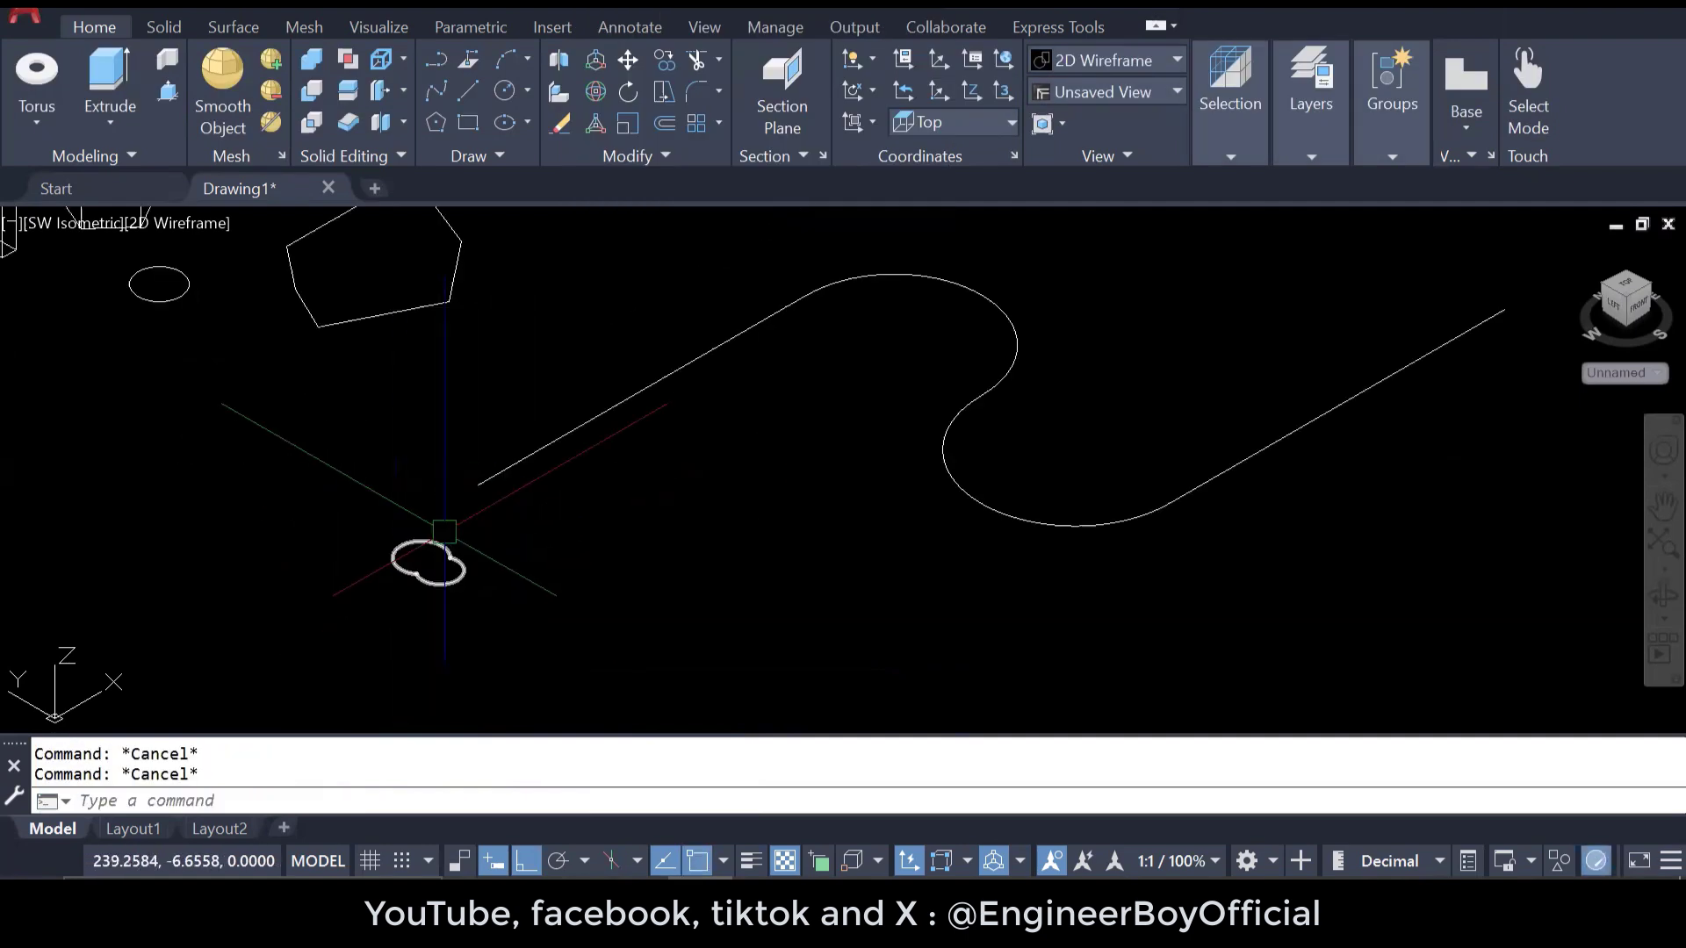
pyautogui.scroll(4, 412, 584)
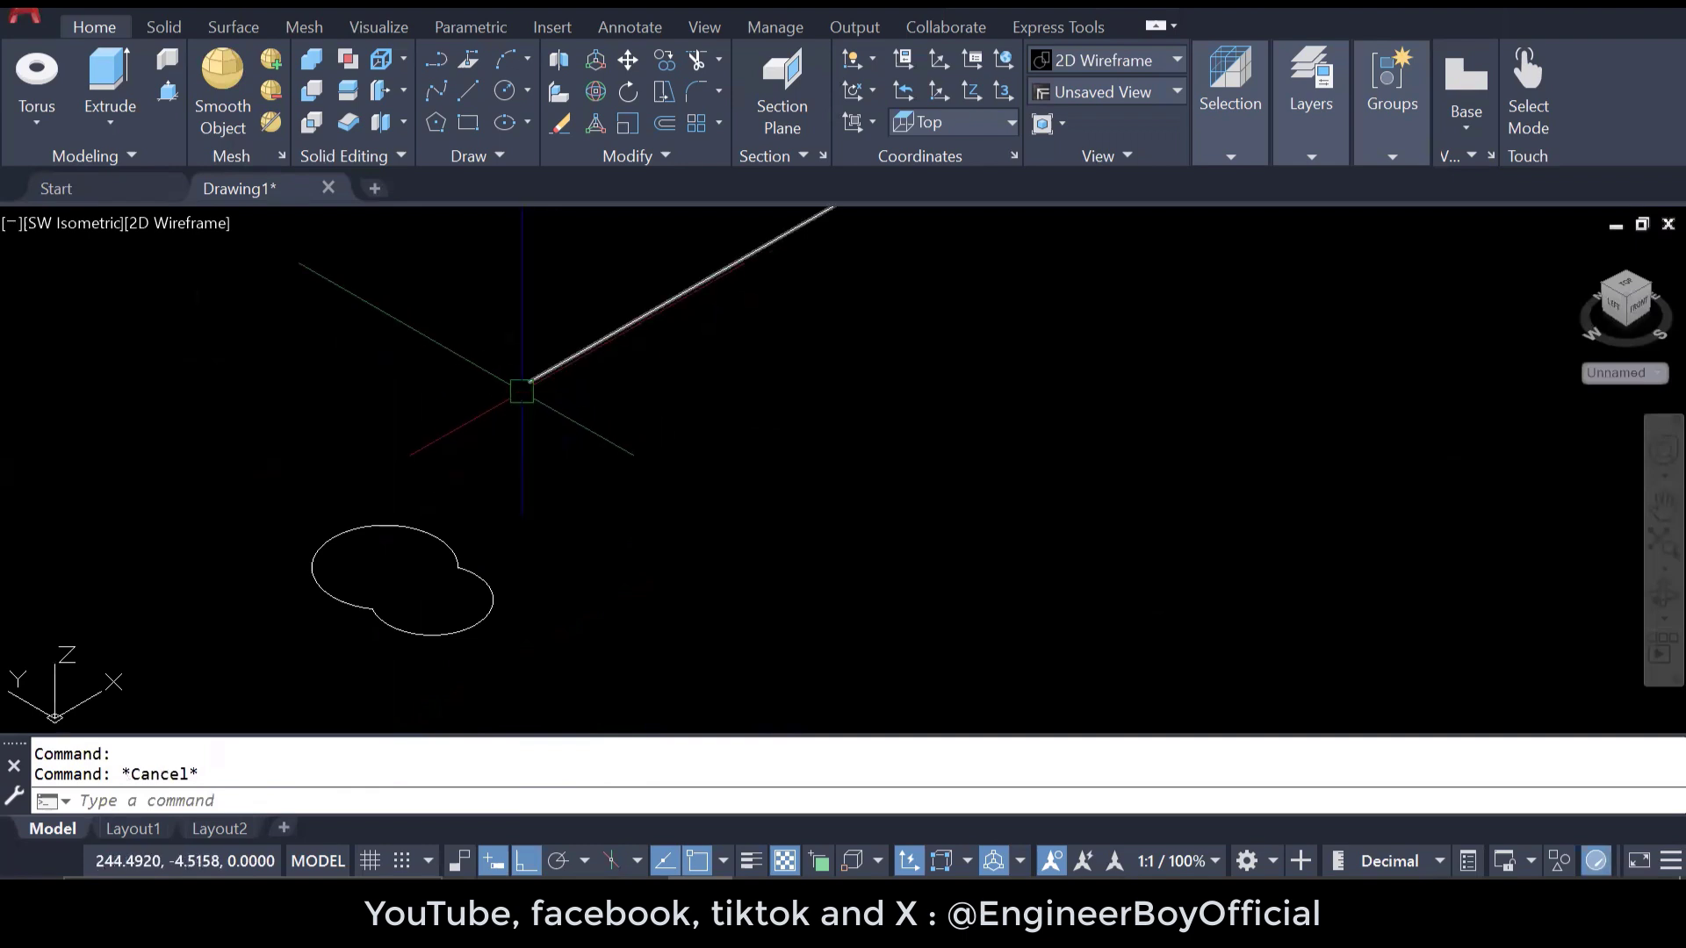
pyautogui.scroll(-4, 387, 623)
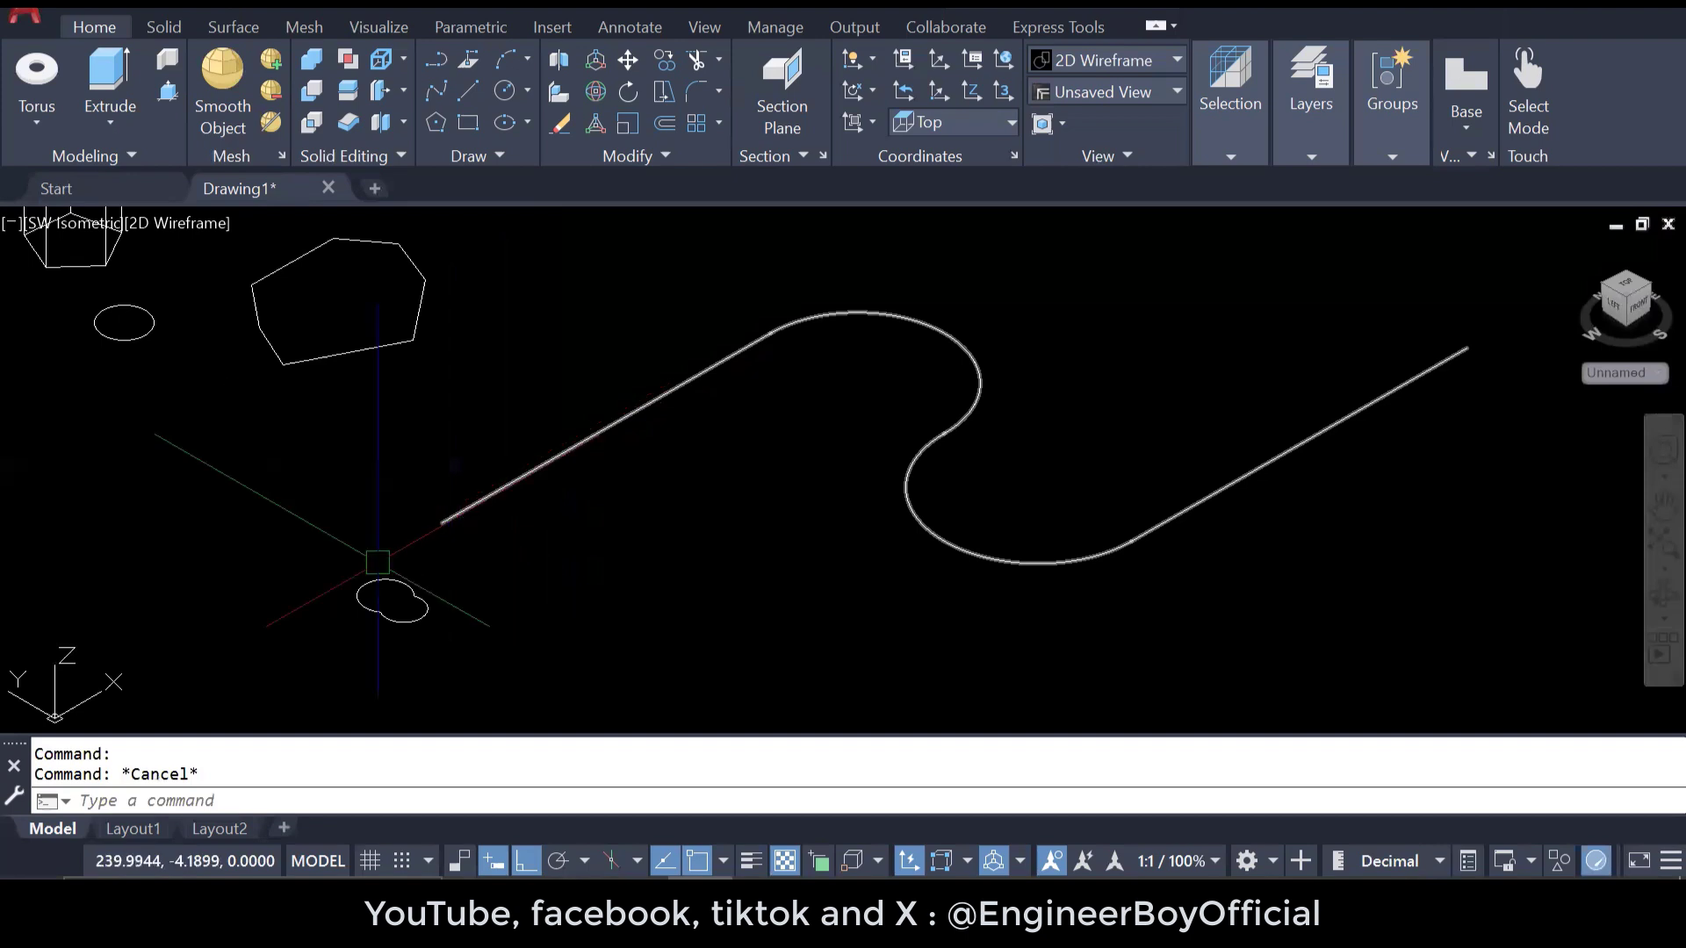
pyautogui.scroll(2, 370, 620)
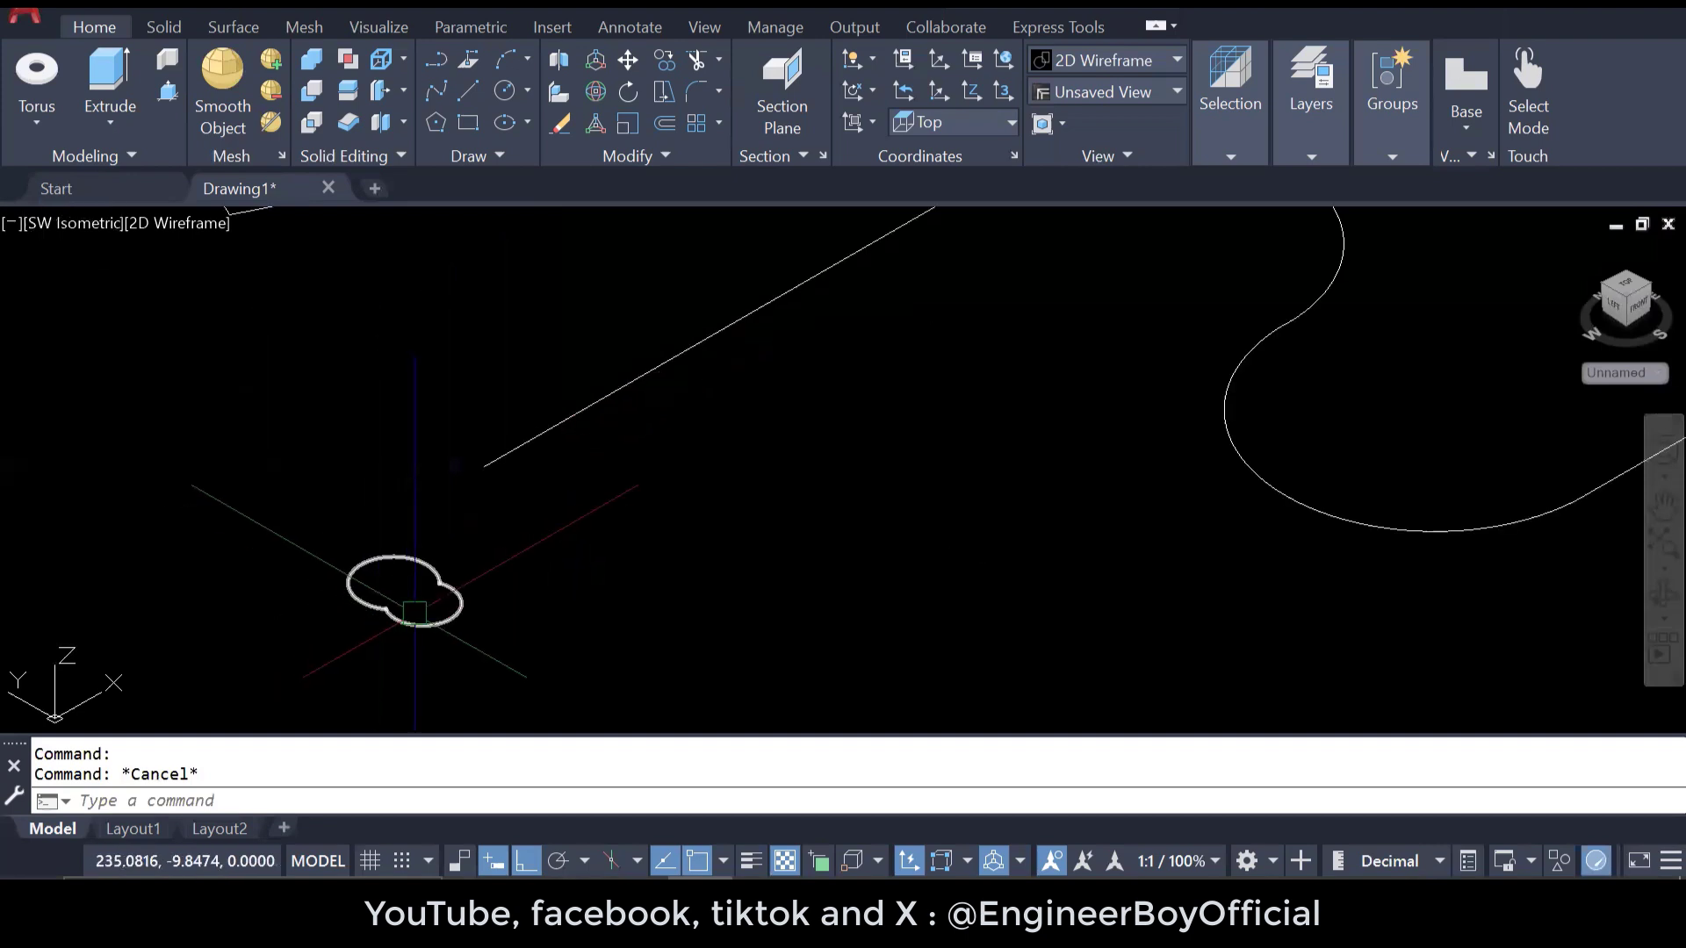
pyautogui.write('ext')
pyautogui.press('Return')
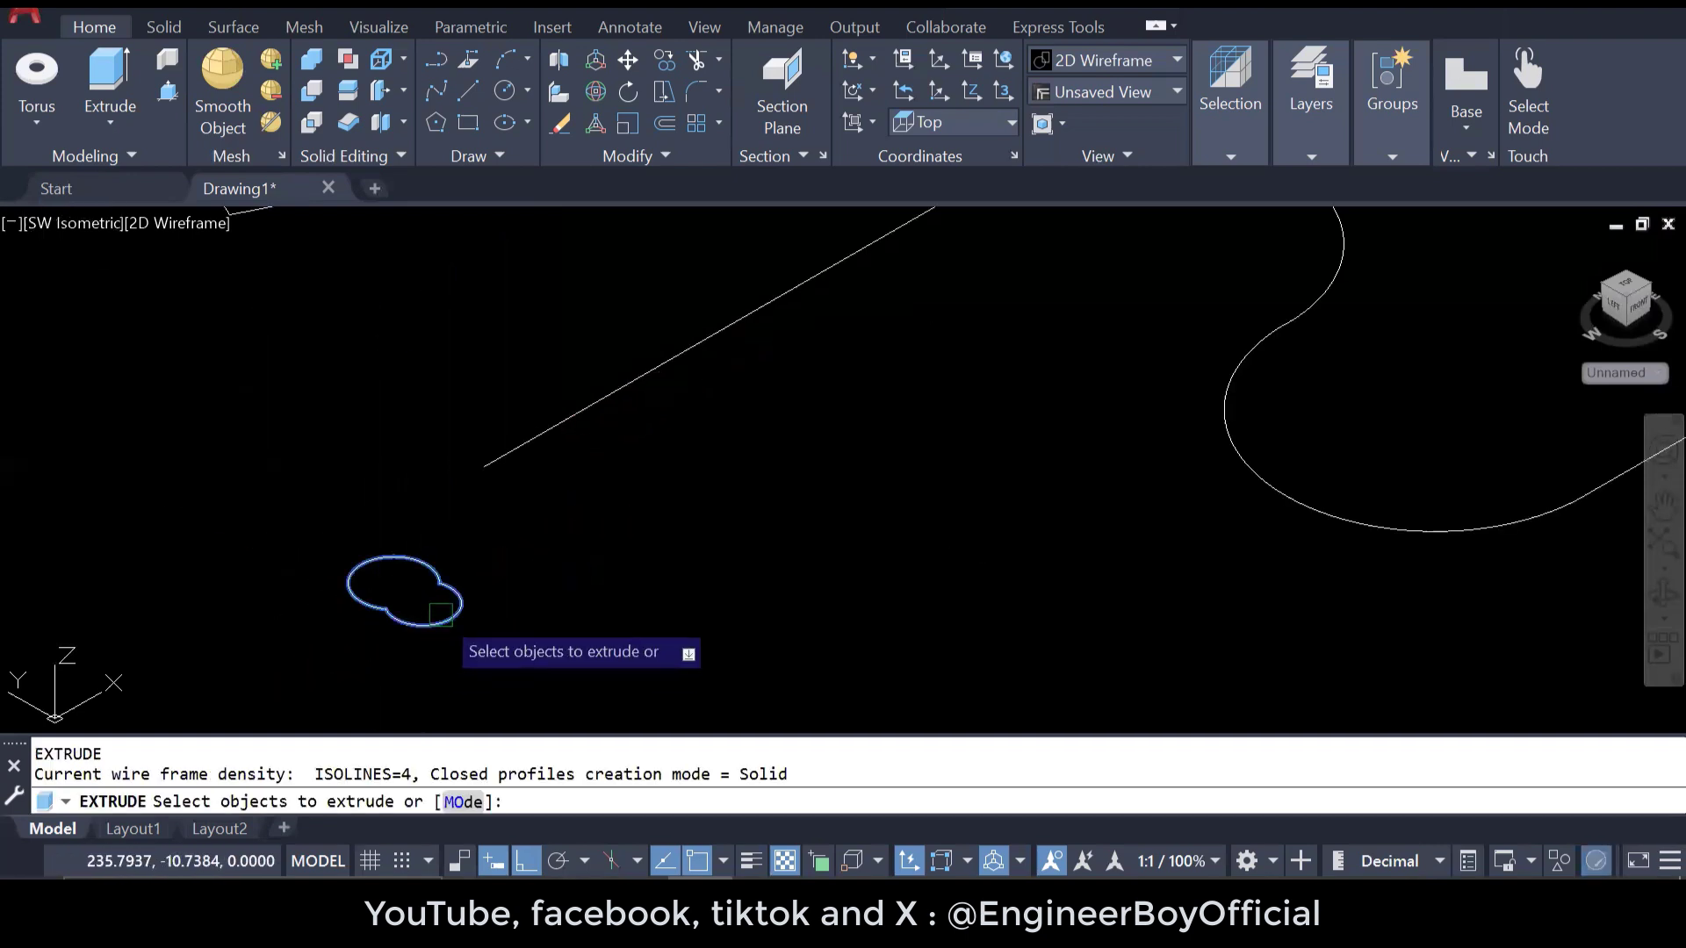
pyautogui.click(425, 625)
pyautogui.press('Return')
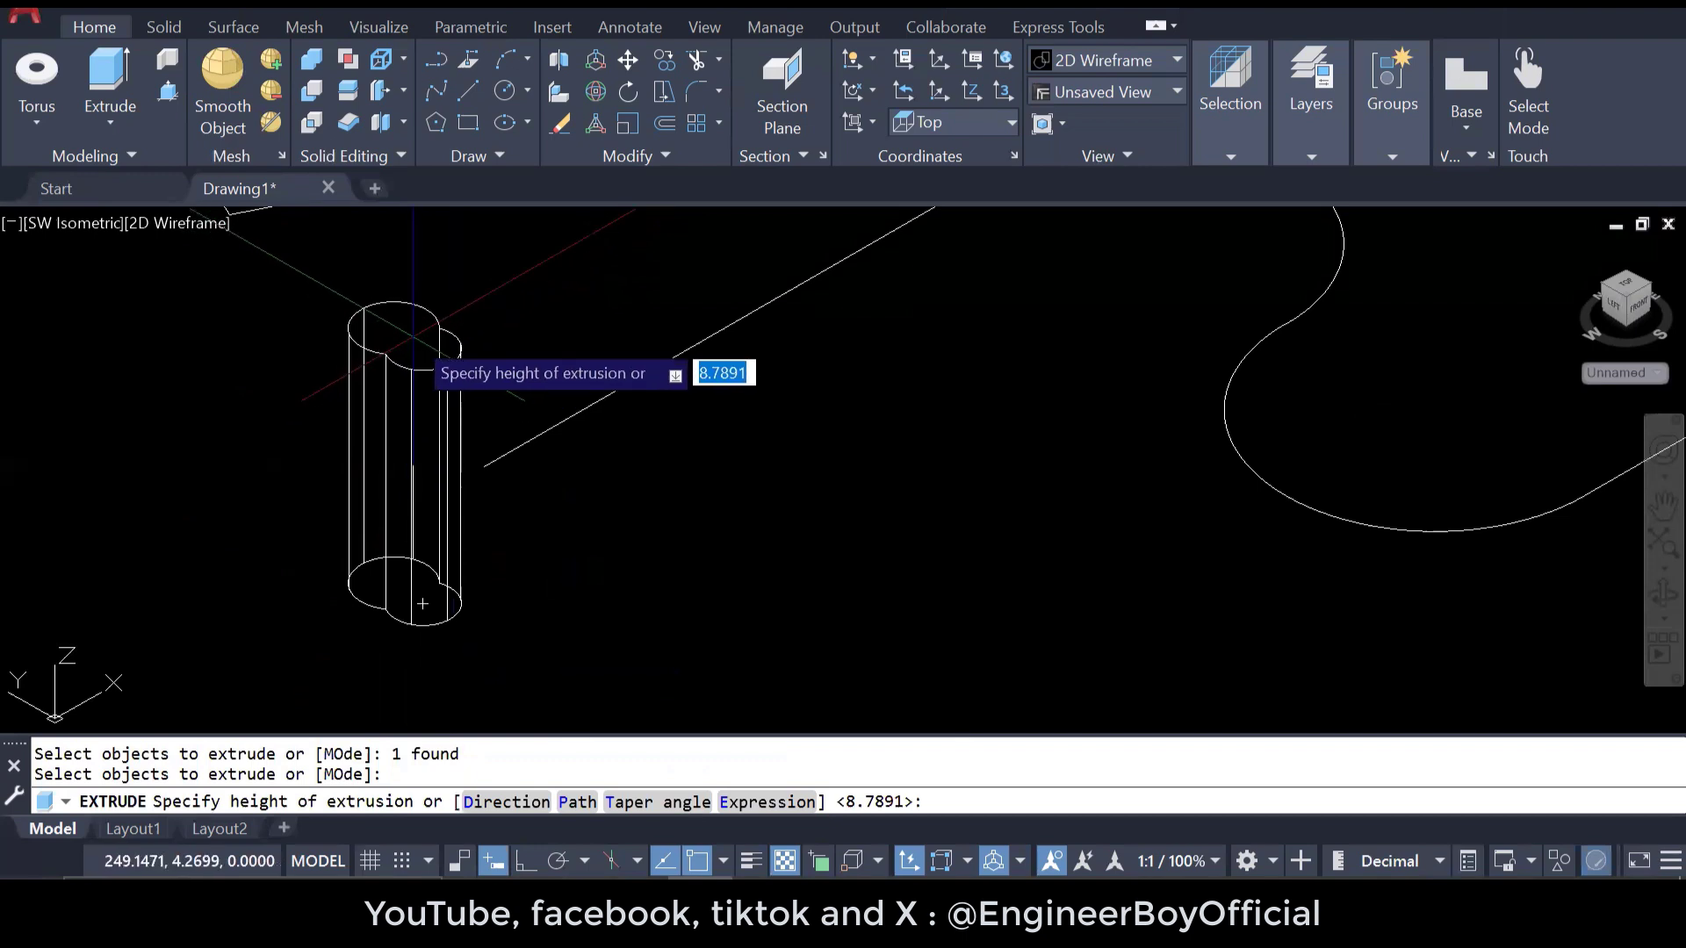
pyautogui.scroll(-5, 423, 603)
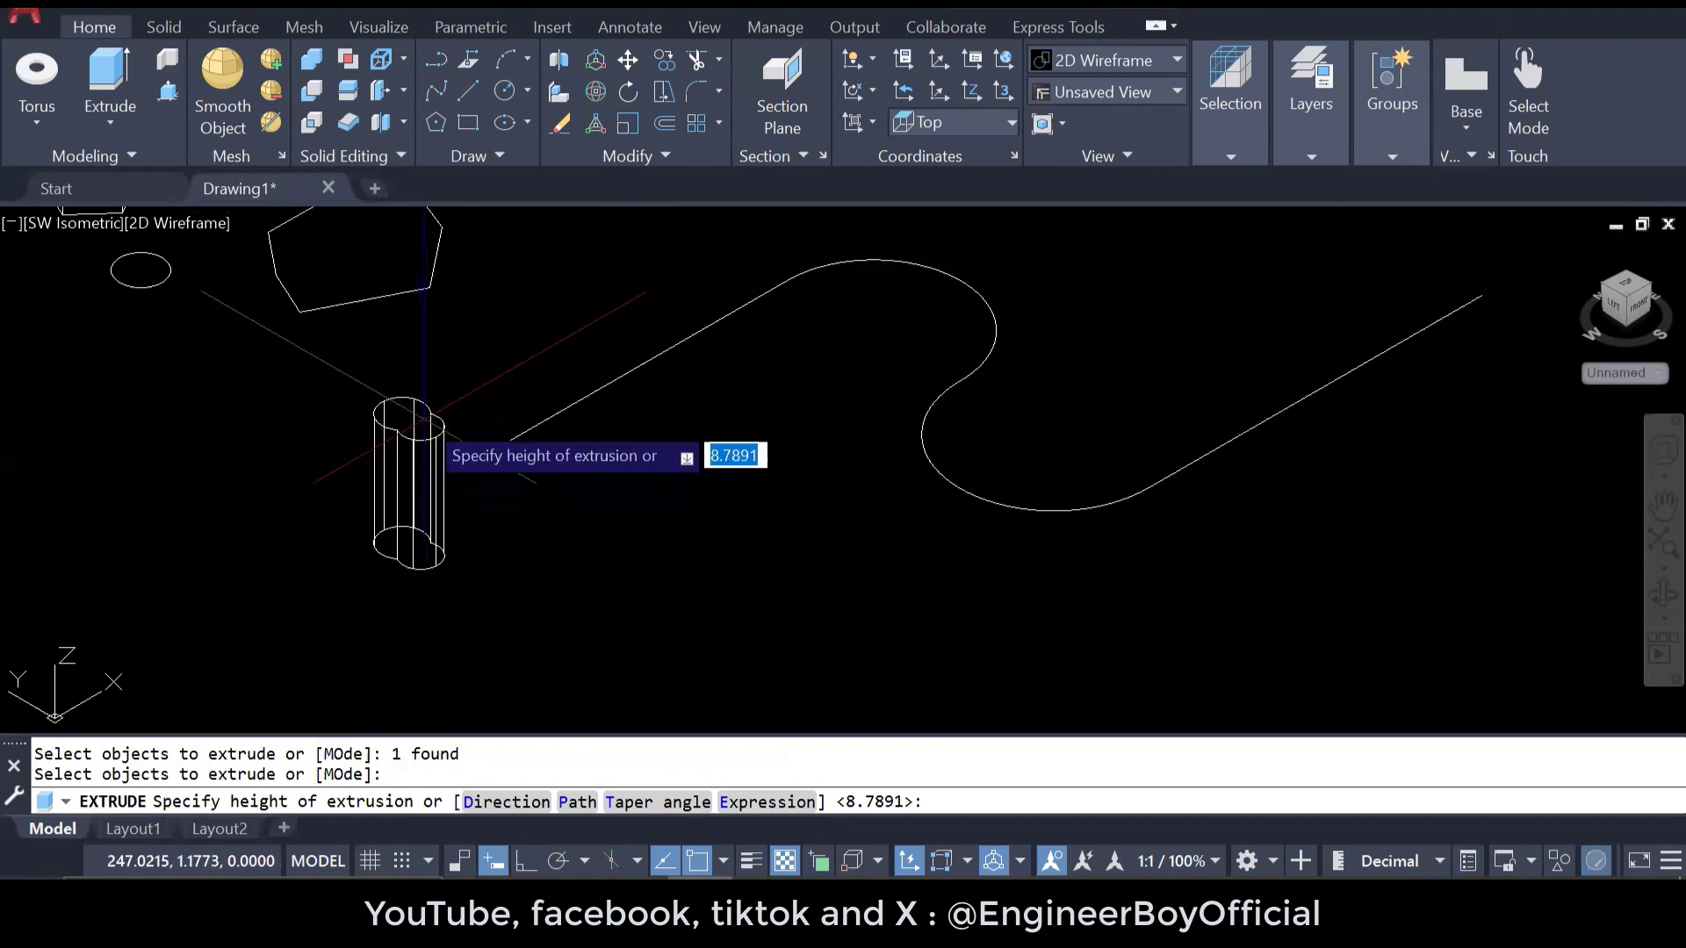
pyautogui.press('Escape')
pyautogui.scroll(4, 413, 559)
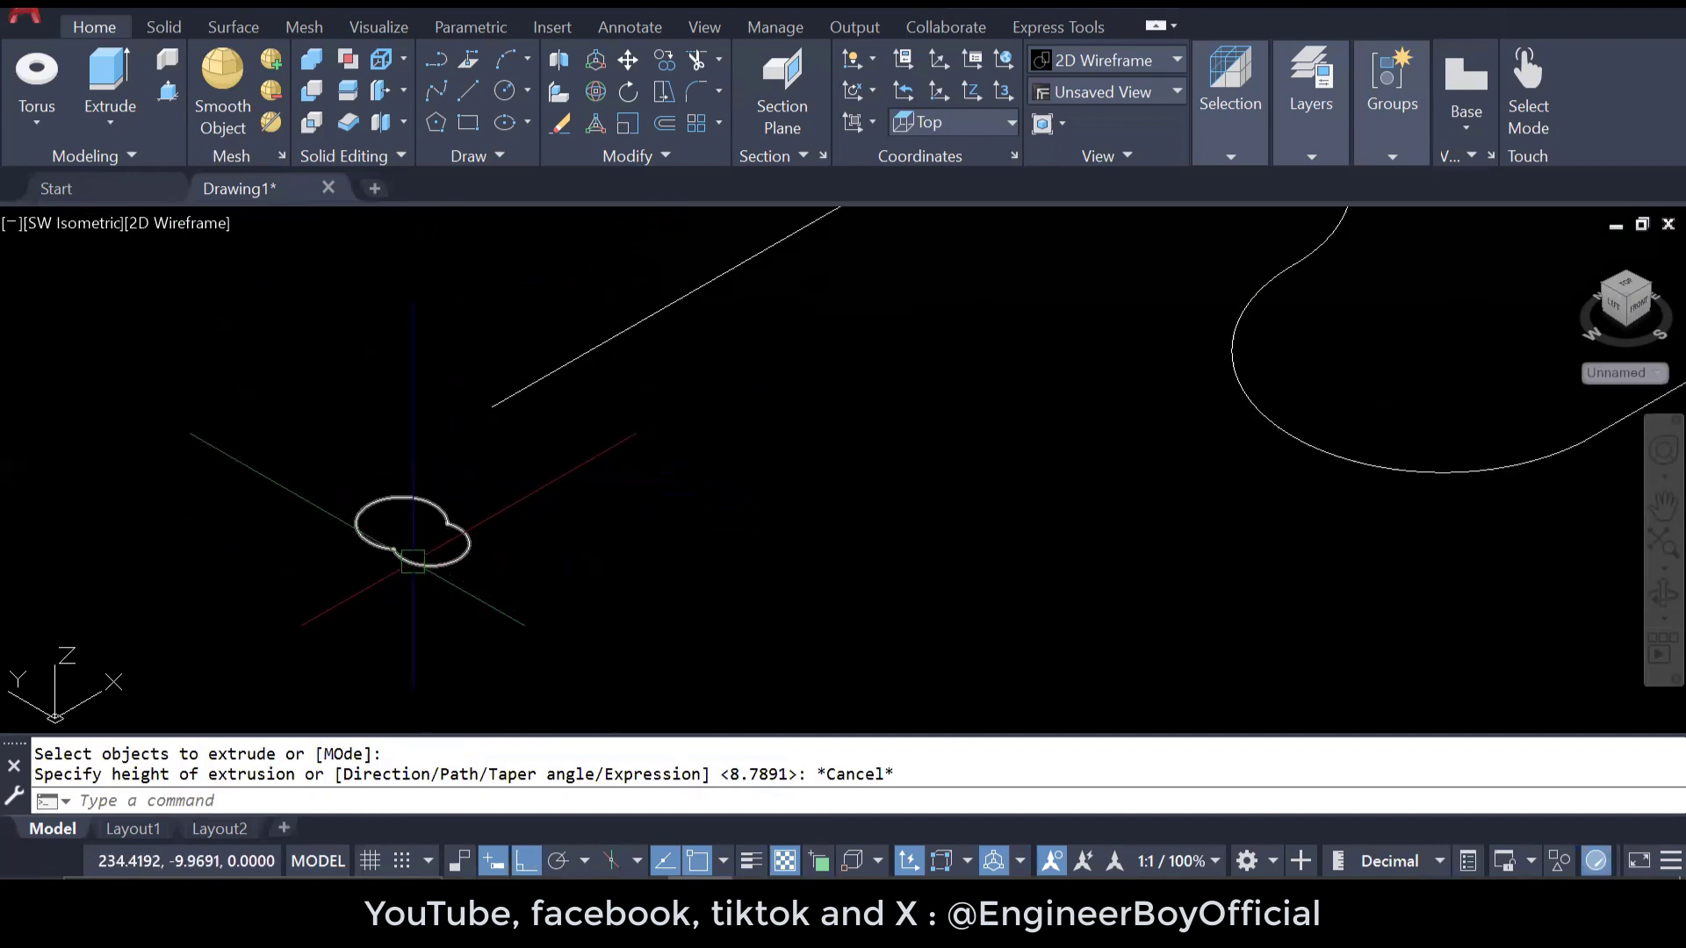
pyautogui.press('Escape')
pyautogui.press('Escape')
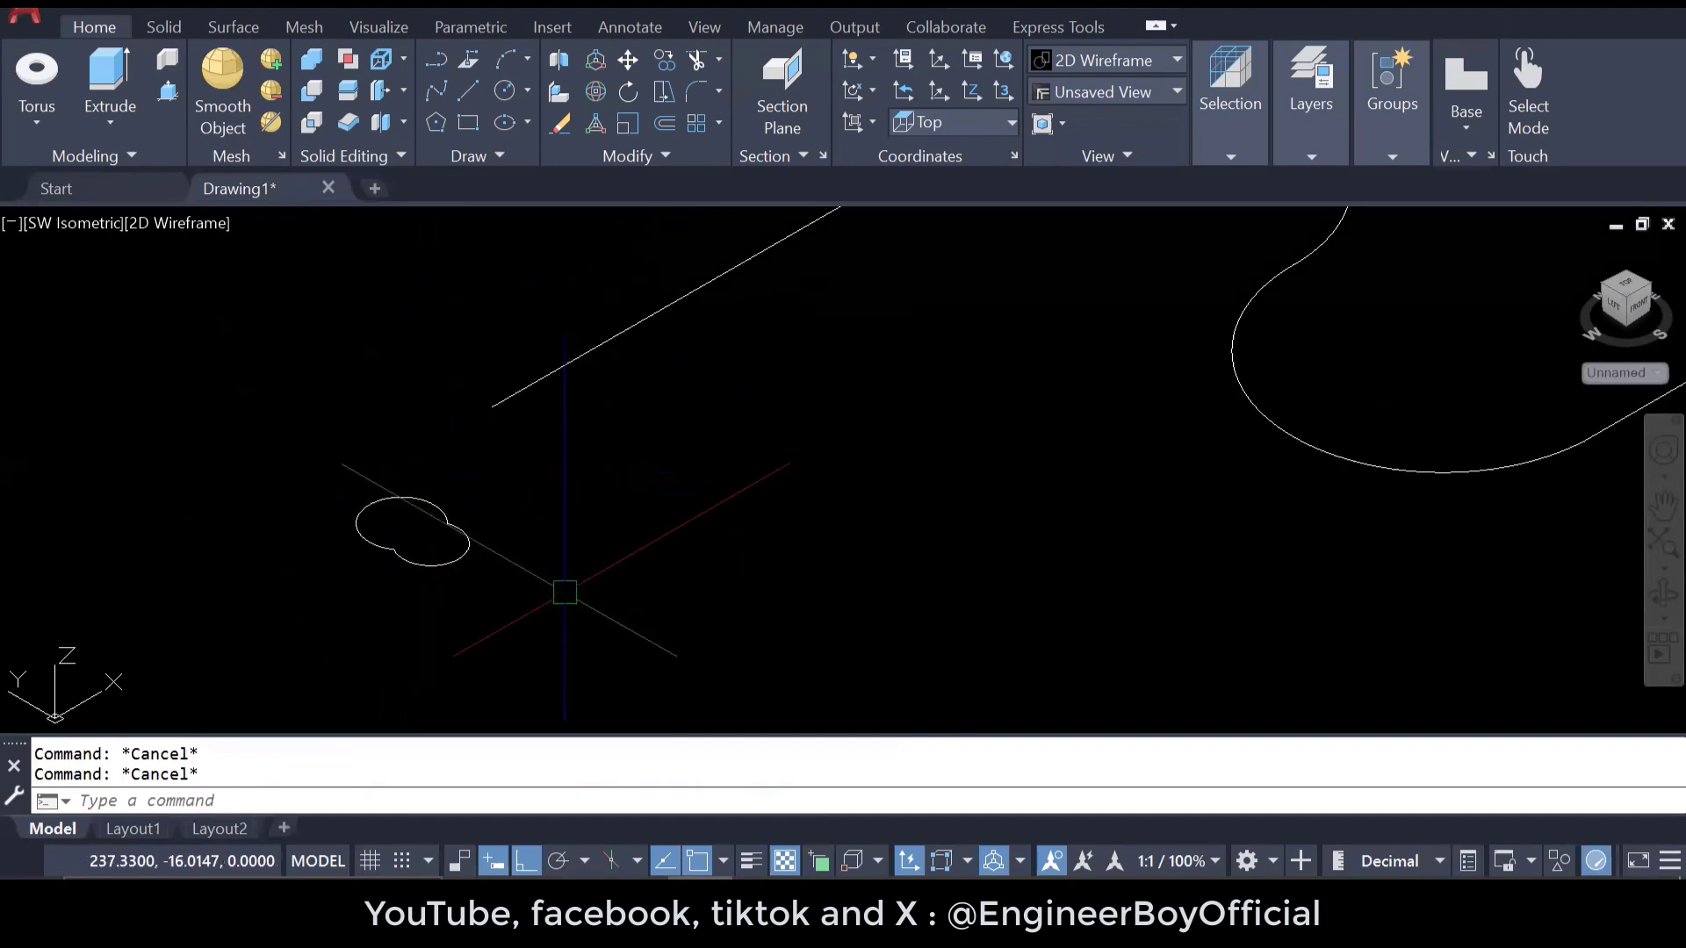
pyautogui.click(104, 125)
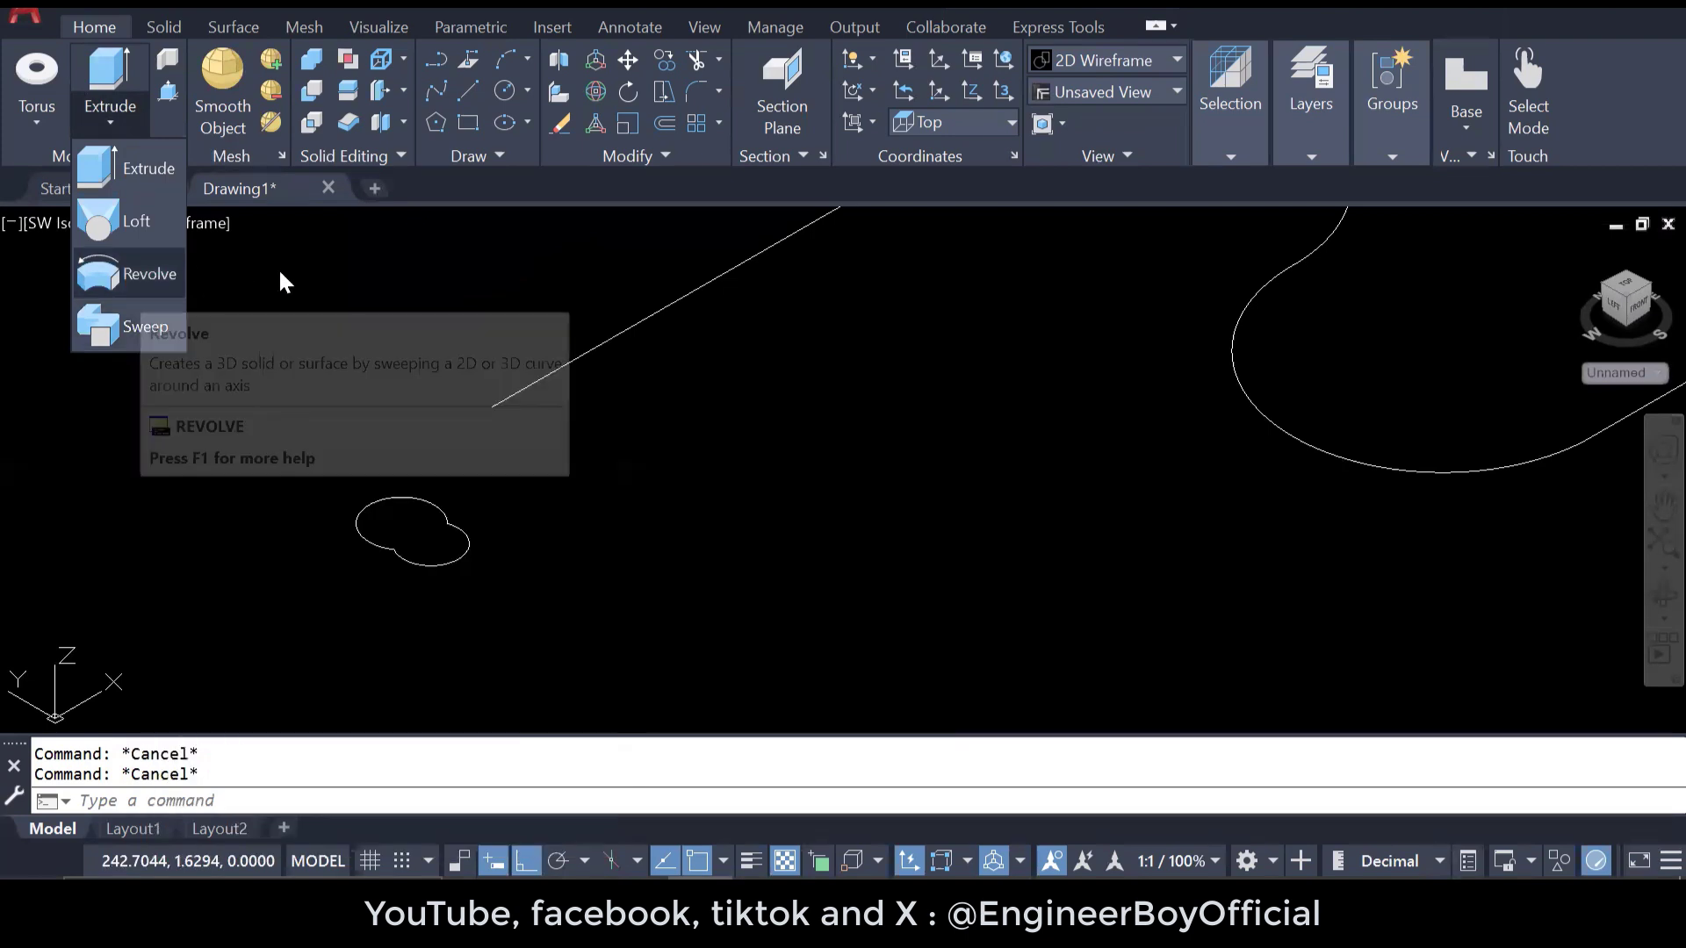
pyautogui.click(132, 413)
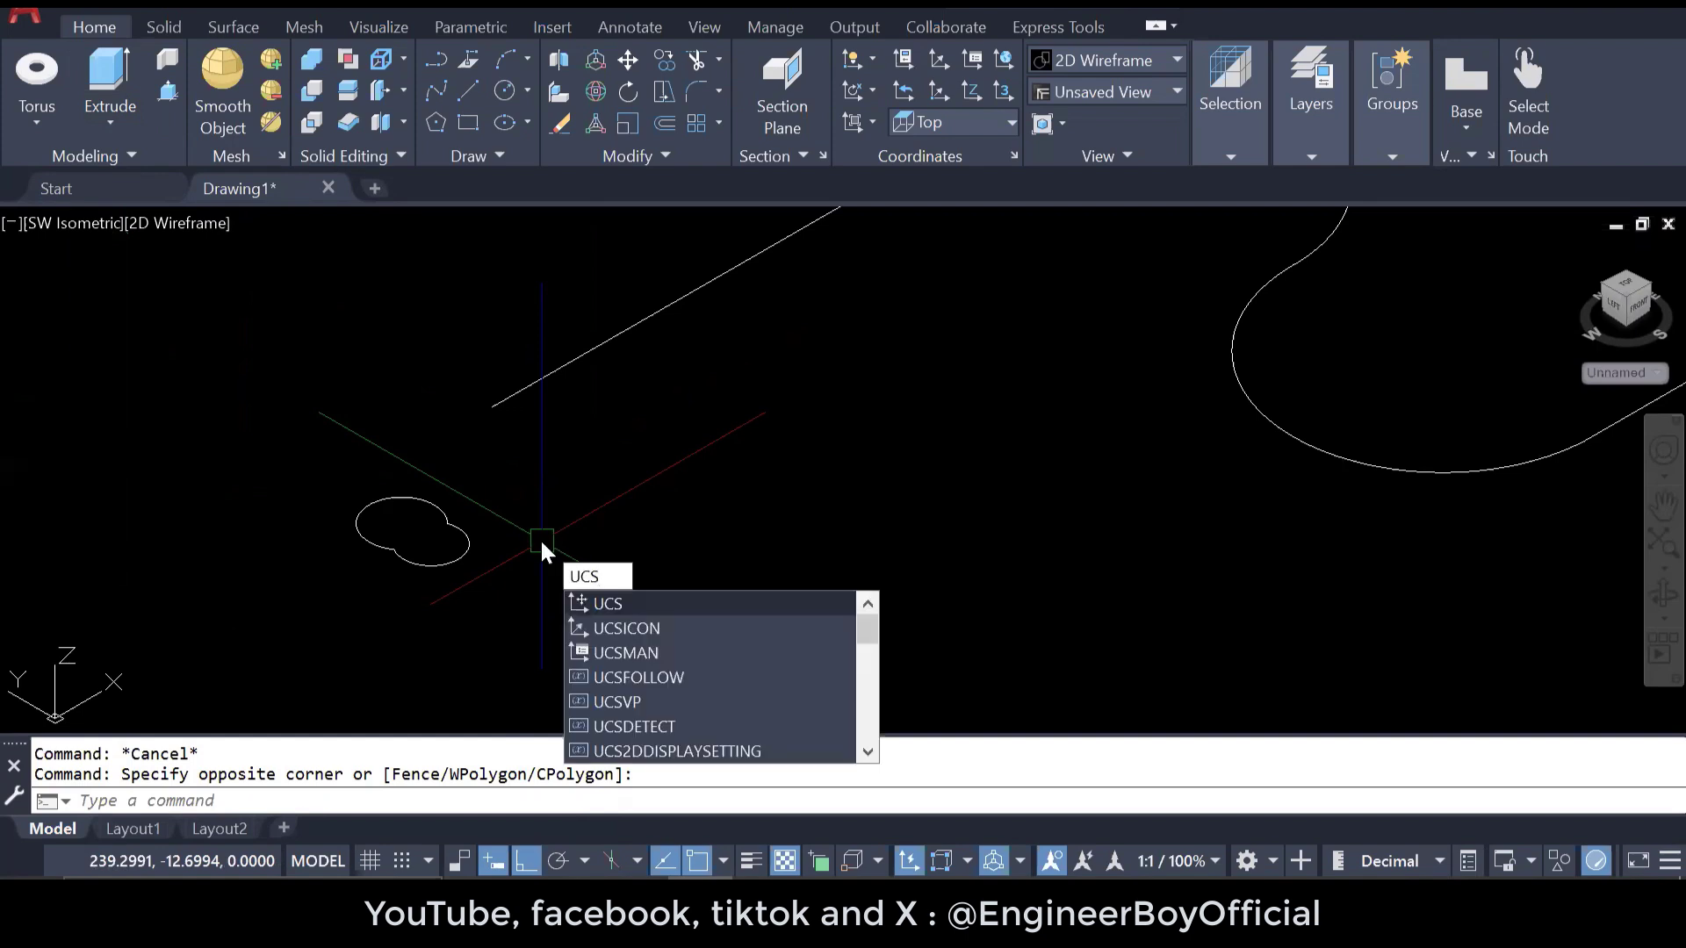
# - Rotate the UCS 90 degrees about its Y axis
pyautogui.press('Return')
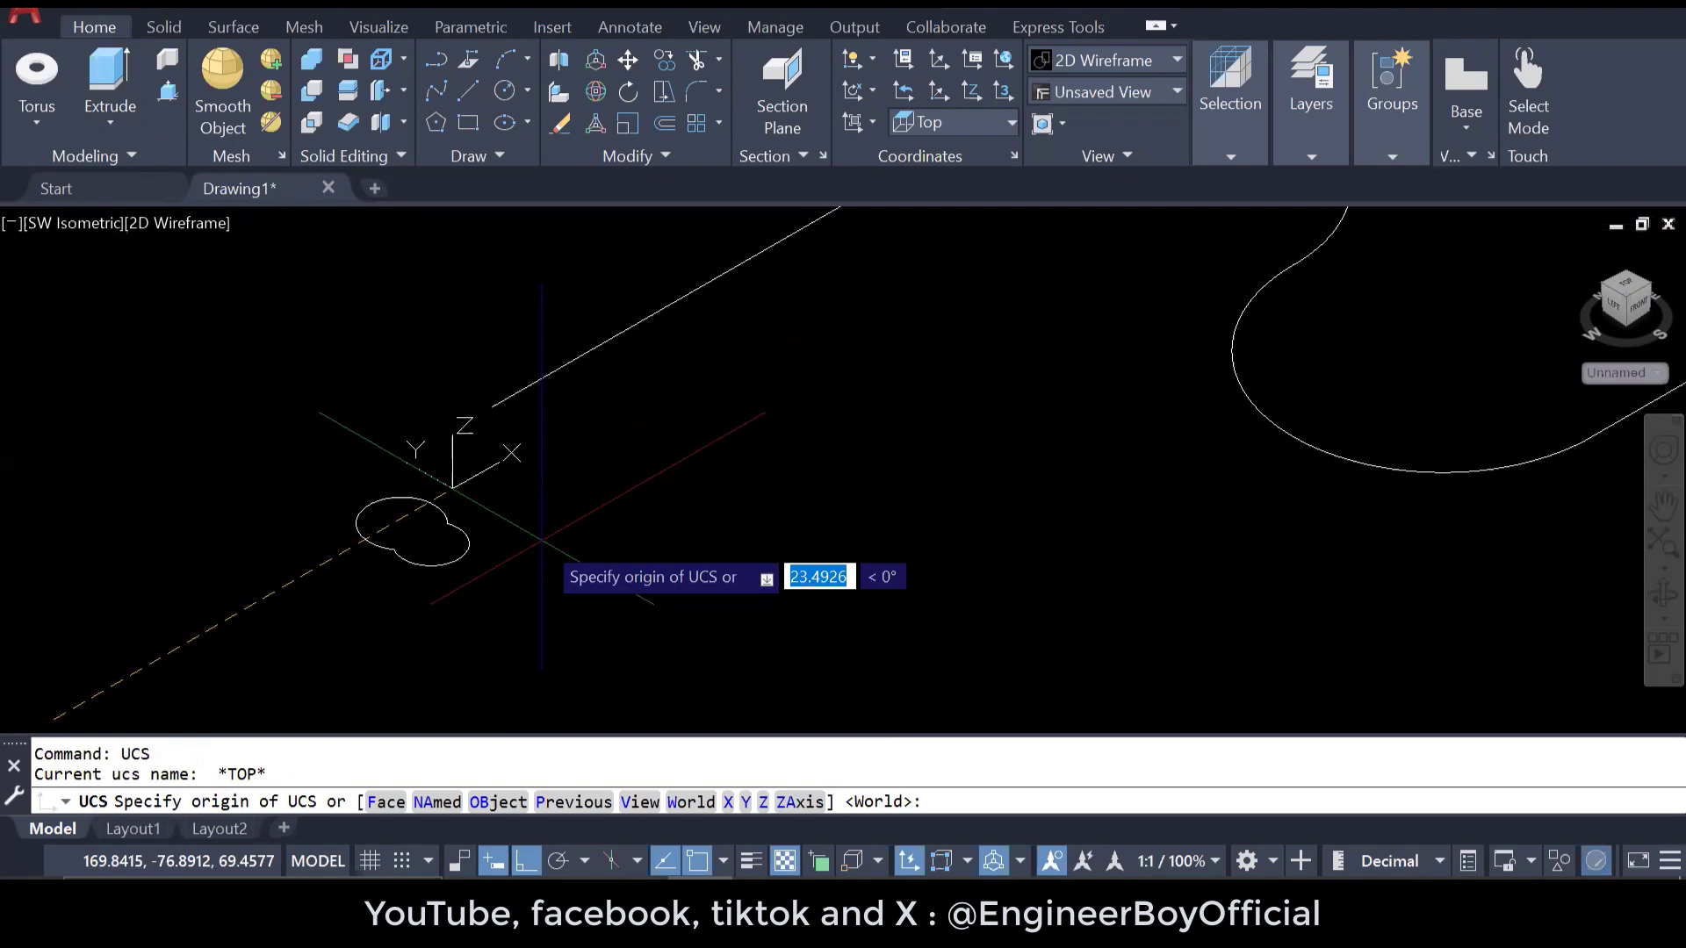
pyautogui.write('y')
pyautogui.press('Return')
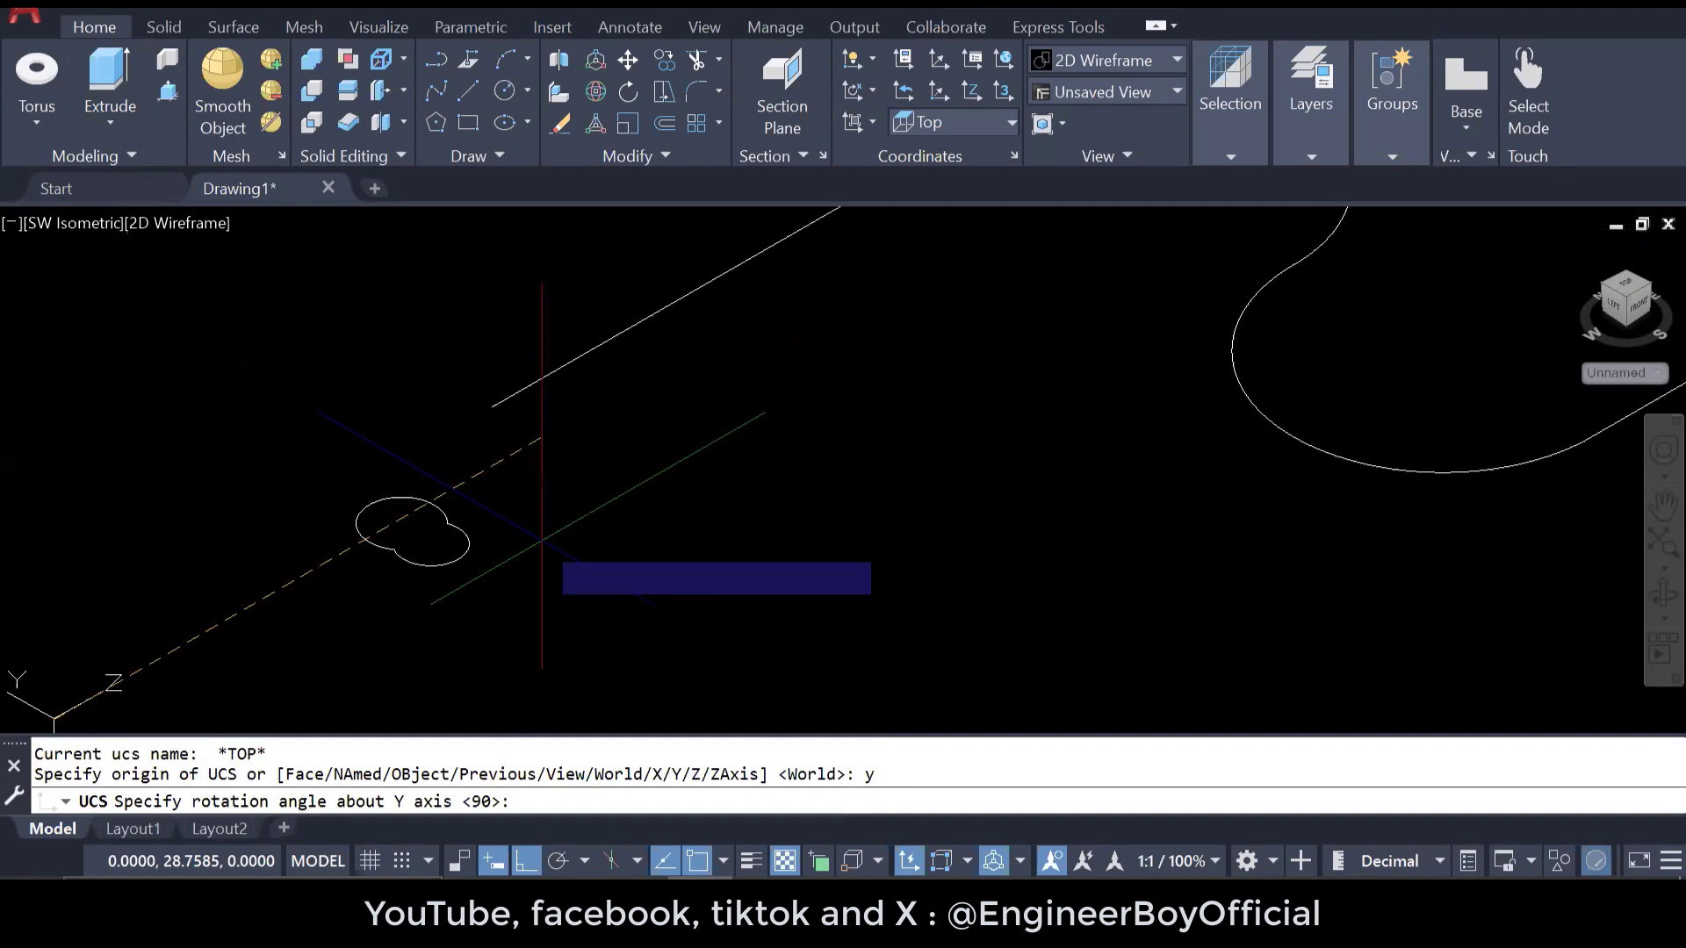
pyautogui.press('Return')
pyautogui.press('Escape')
pyautogui.press('Escape')
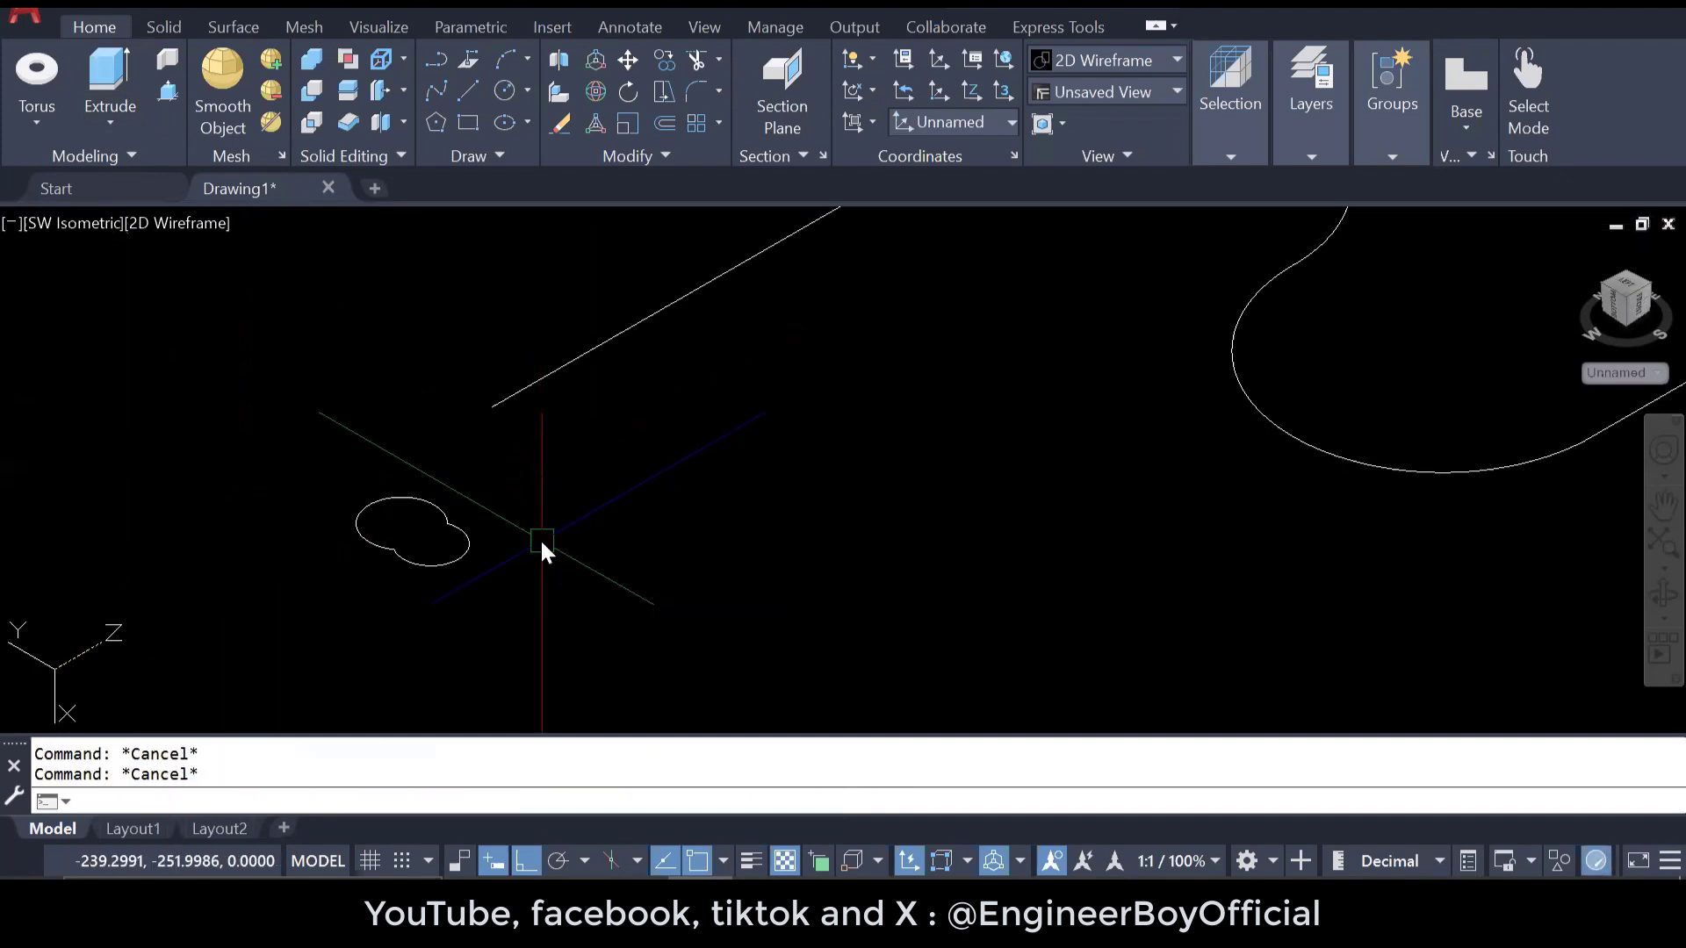
# - Rotate the UCS about its Y axis a second time, by another 90 degrees
pyautogui.write('ucs')
pyautogui.press('Return')
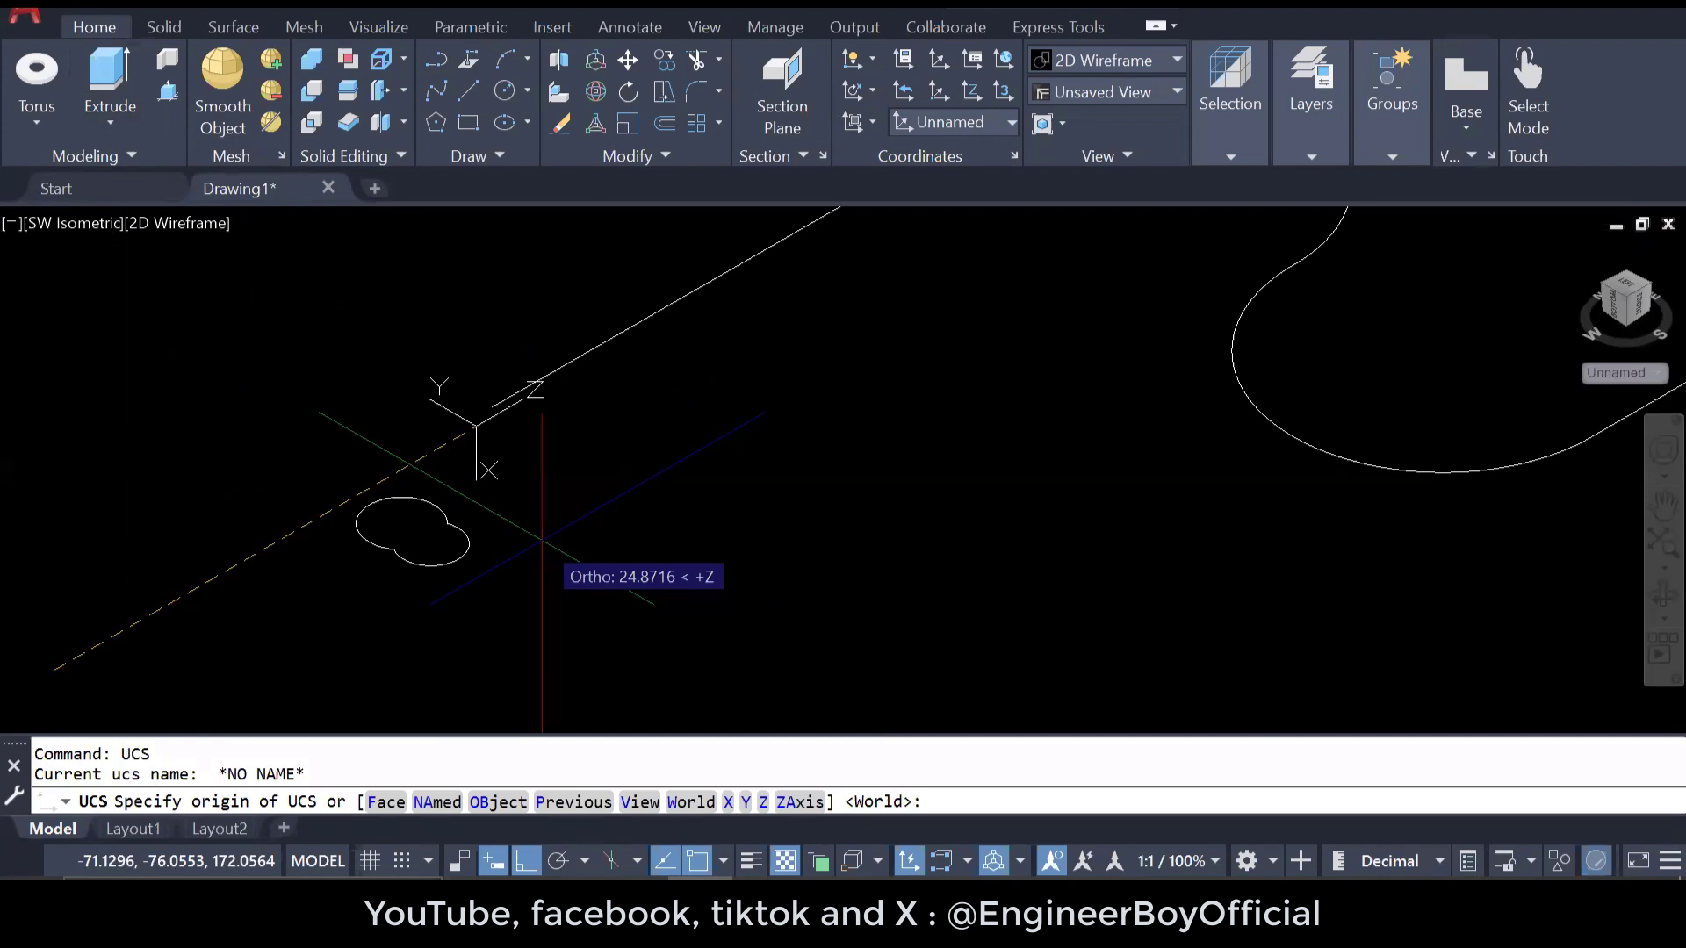
pyautogui.write('y')
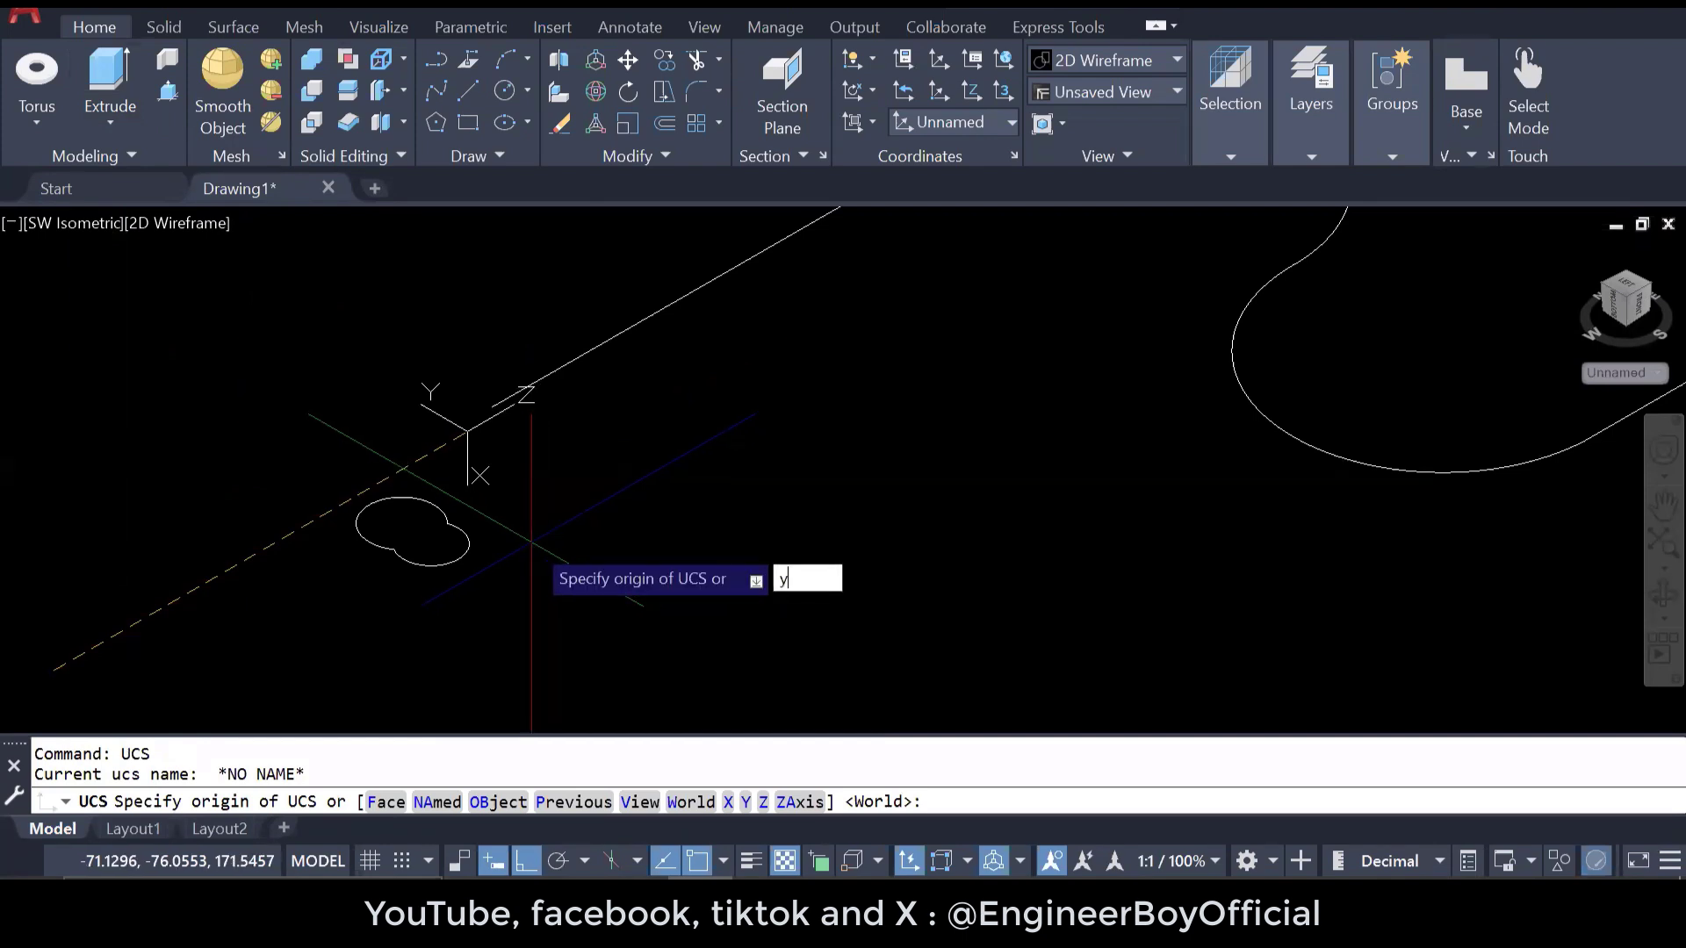
pyautogui.press('Return')
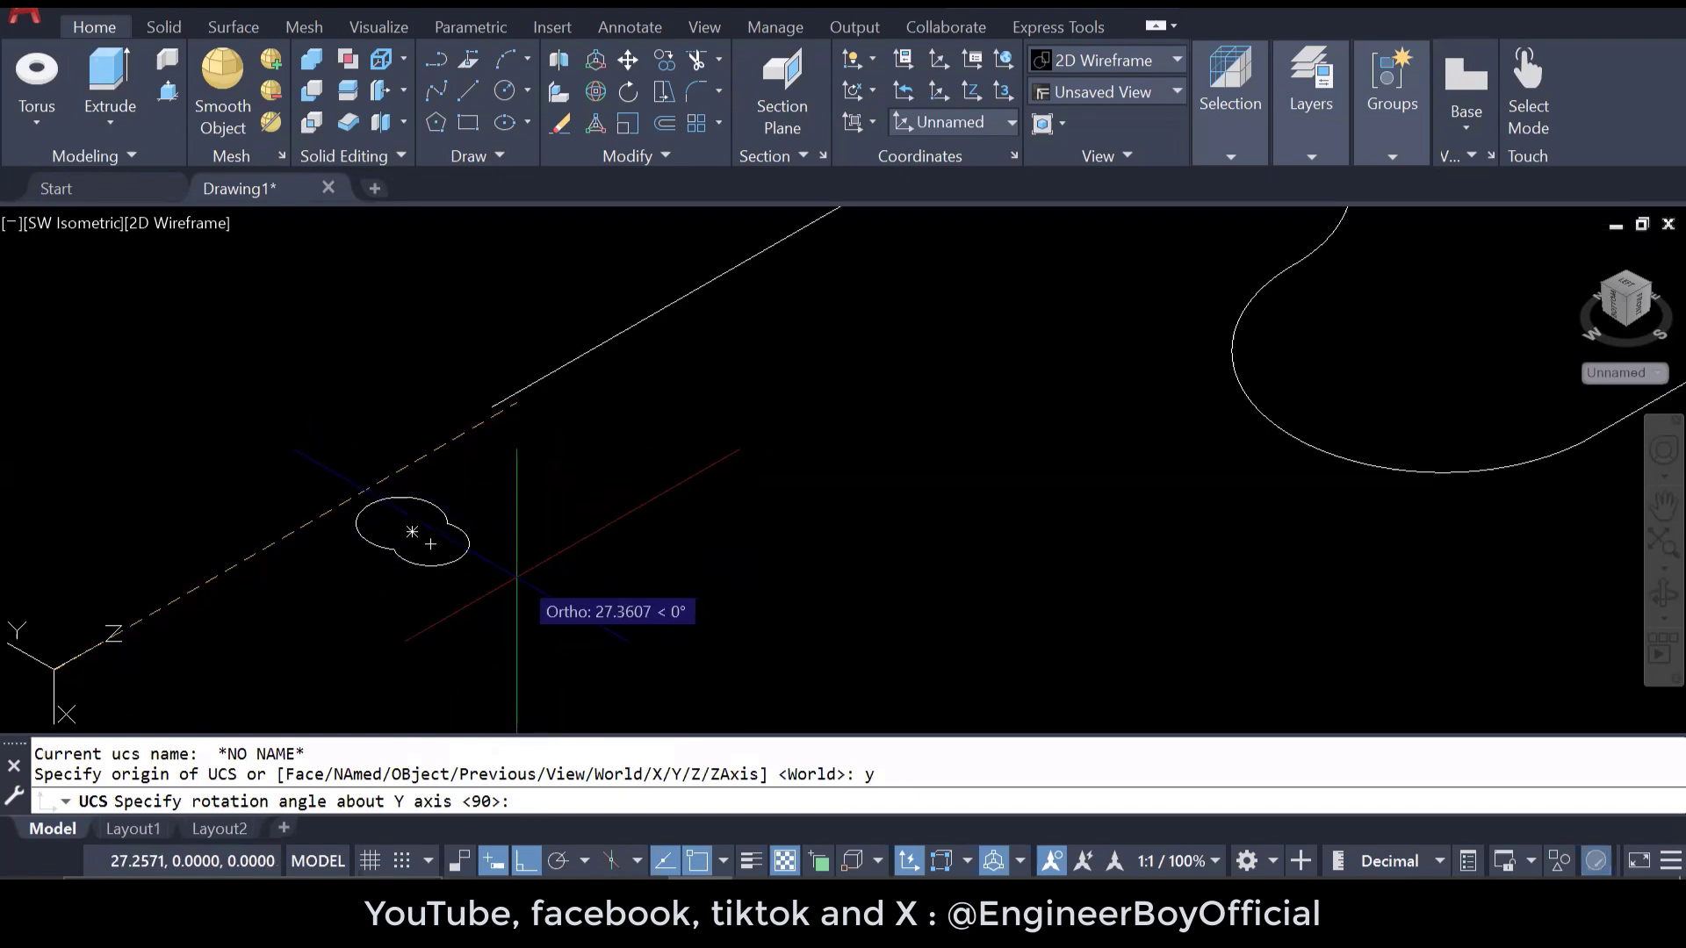
pyautogui.click(481, 629)
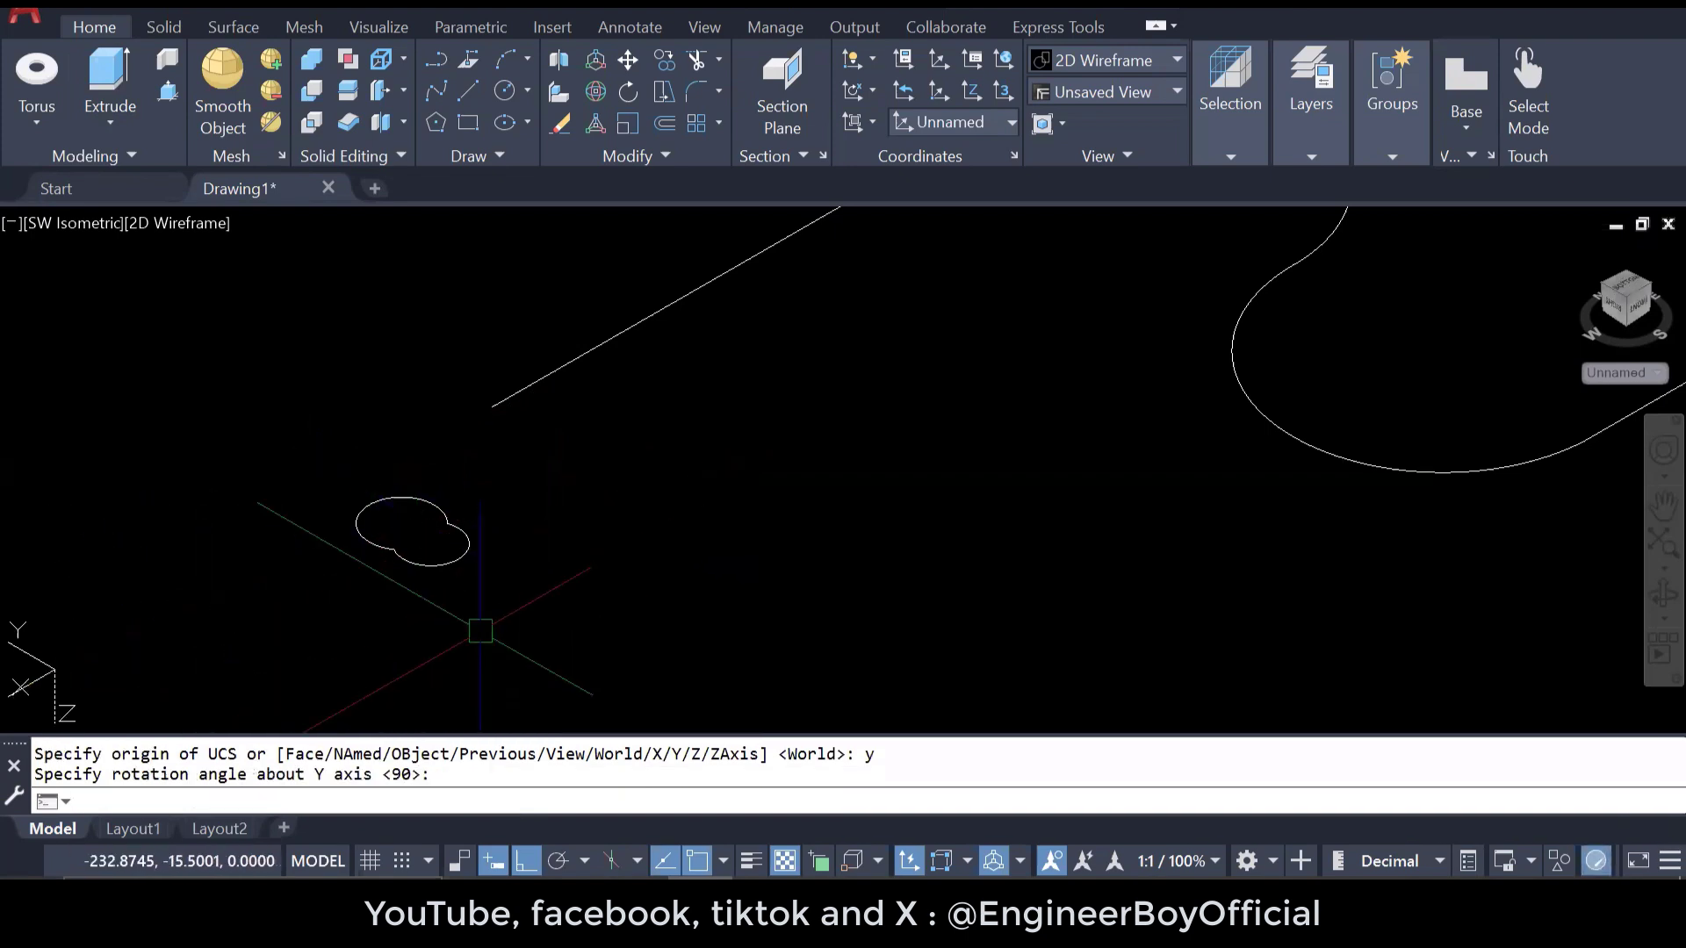
pyautogui.press('Escape')
pyautogui.press('Escape')
pyautogui.write('ro')
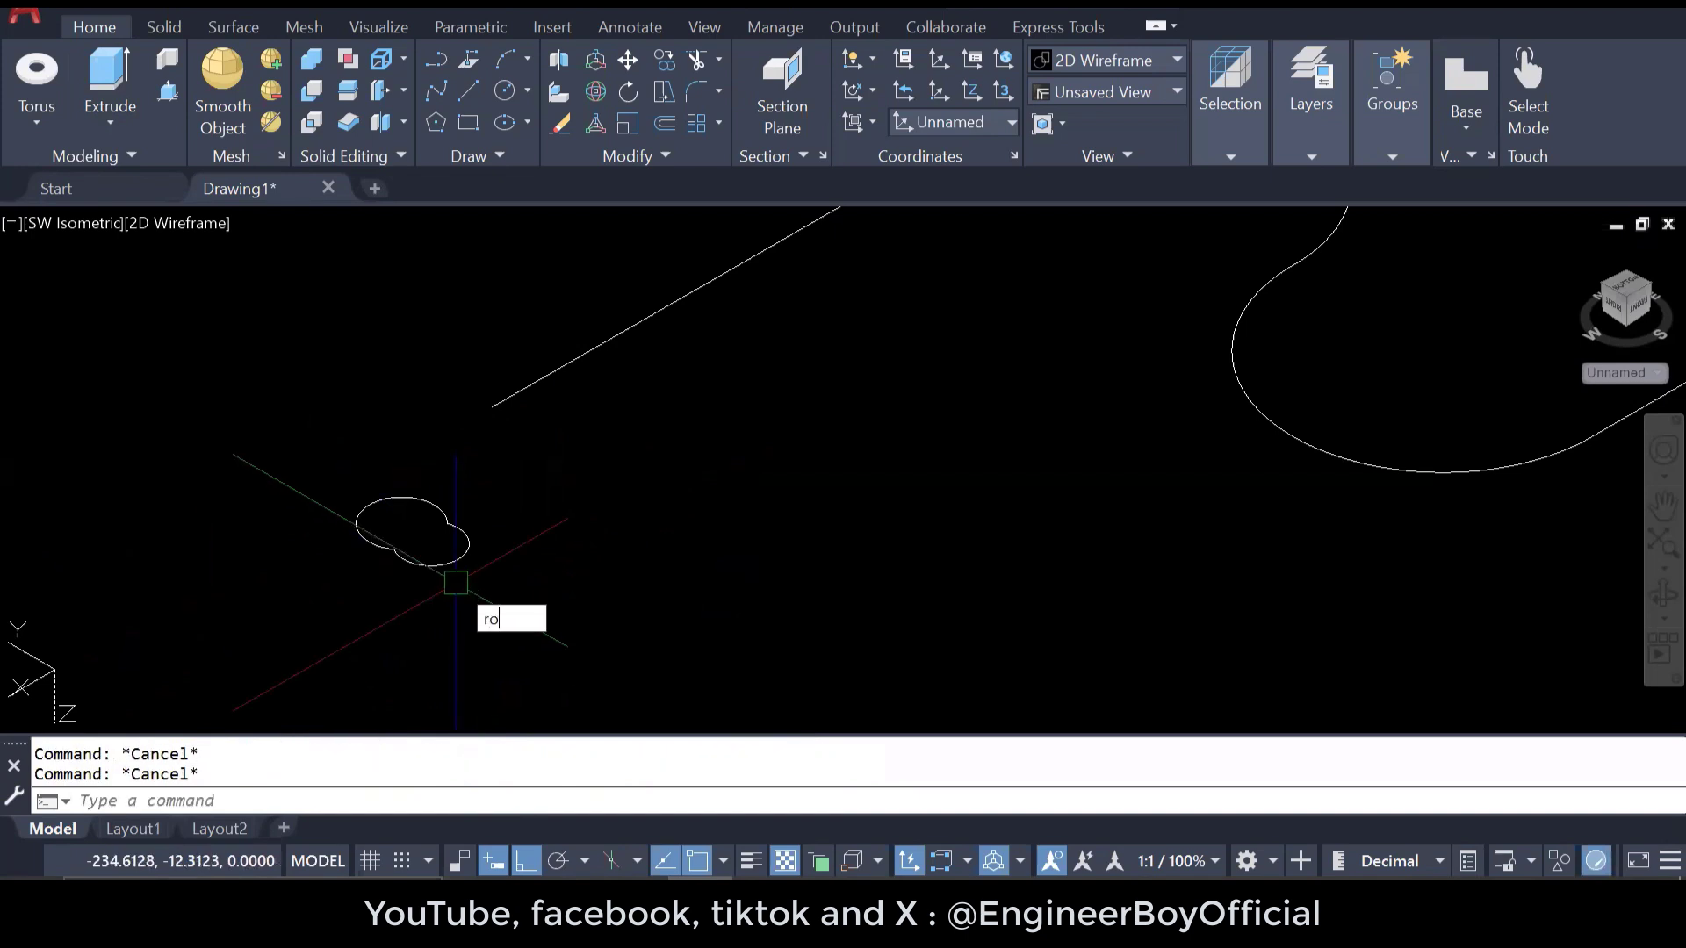
pyautogui.press('Return')
pyautogui.click(444, 563)
pyautogui.press('Return')
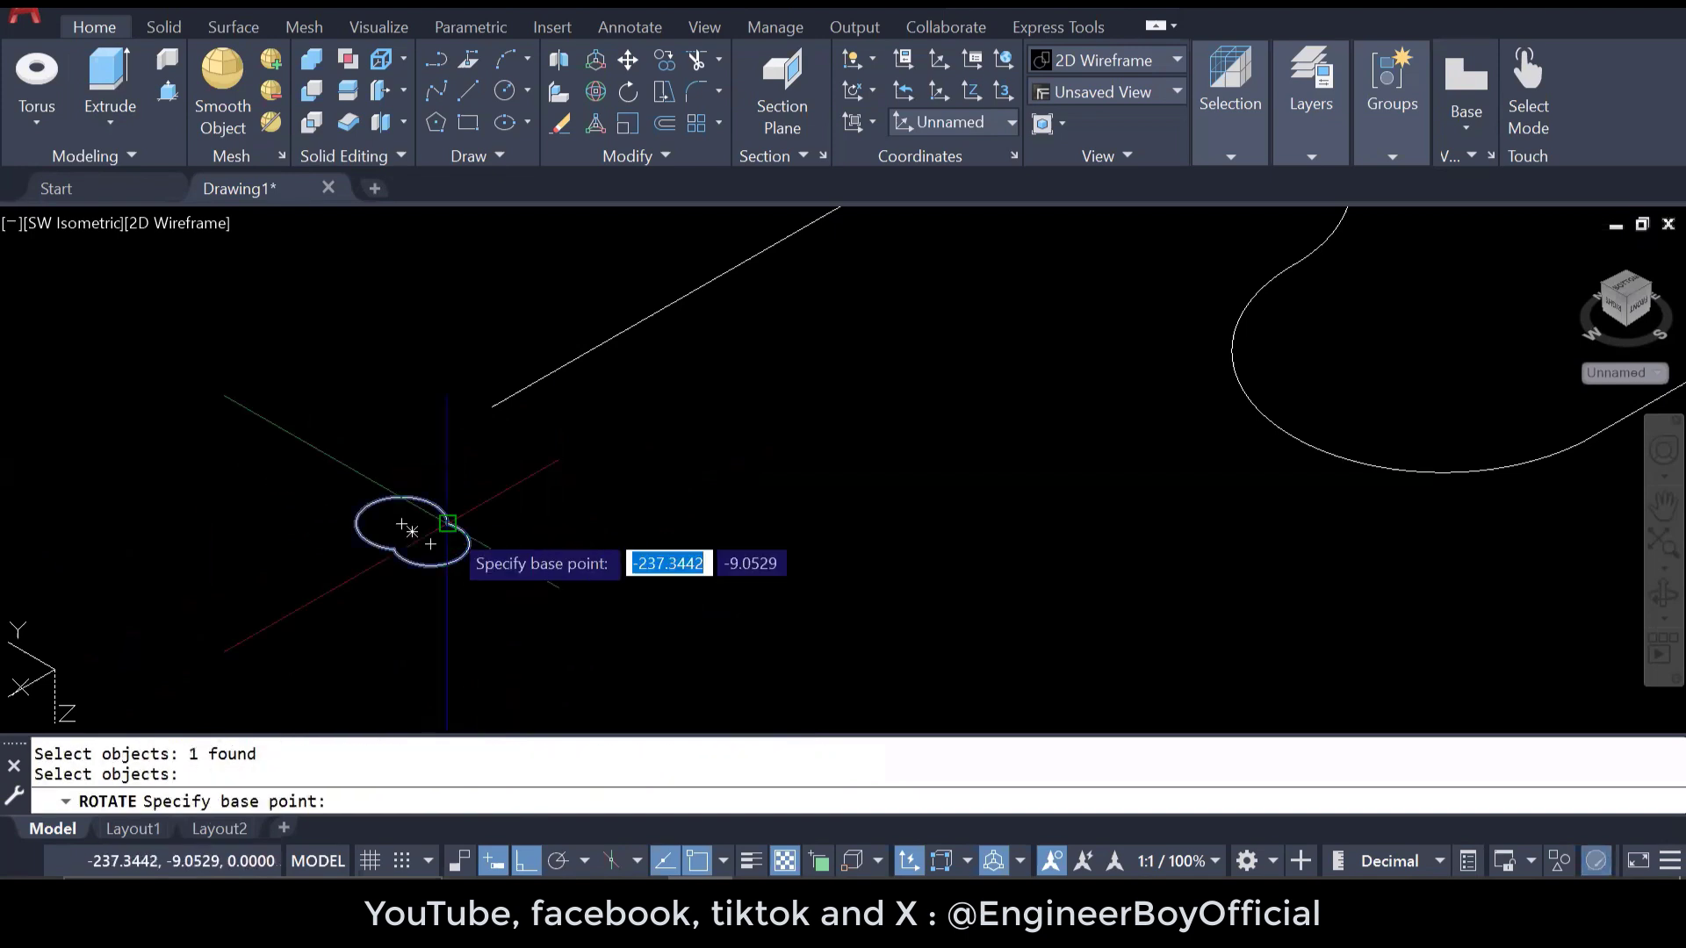
pyautogui.click(412, 532)
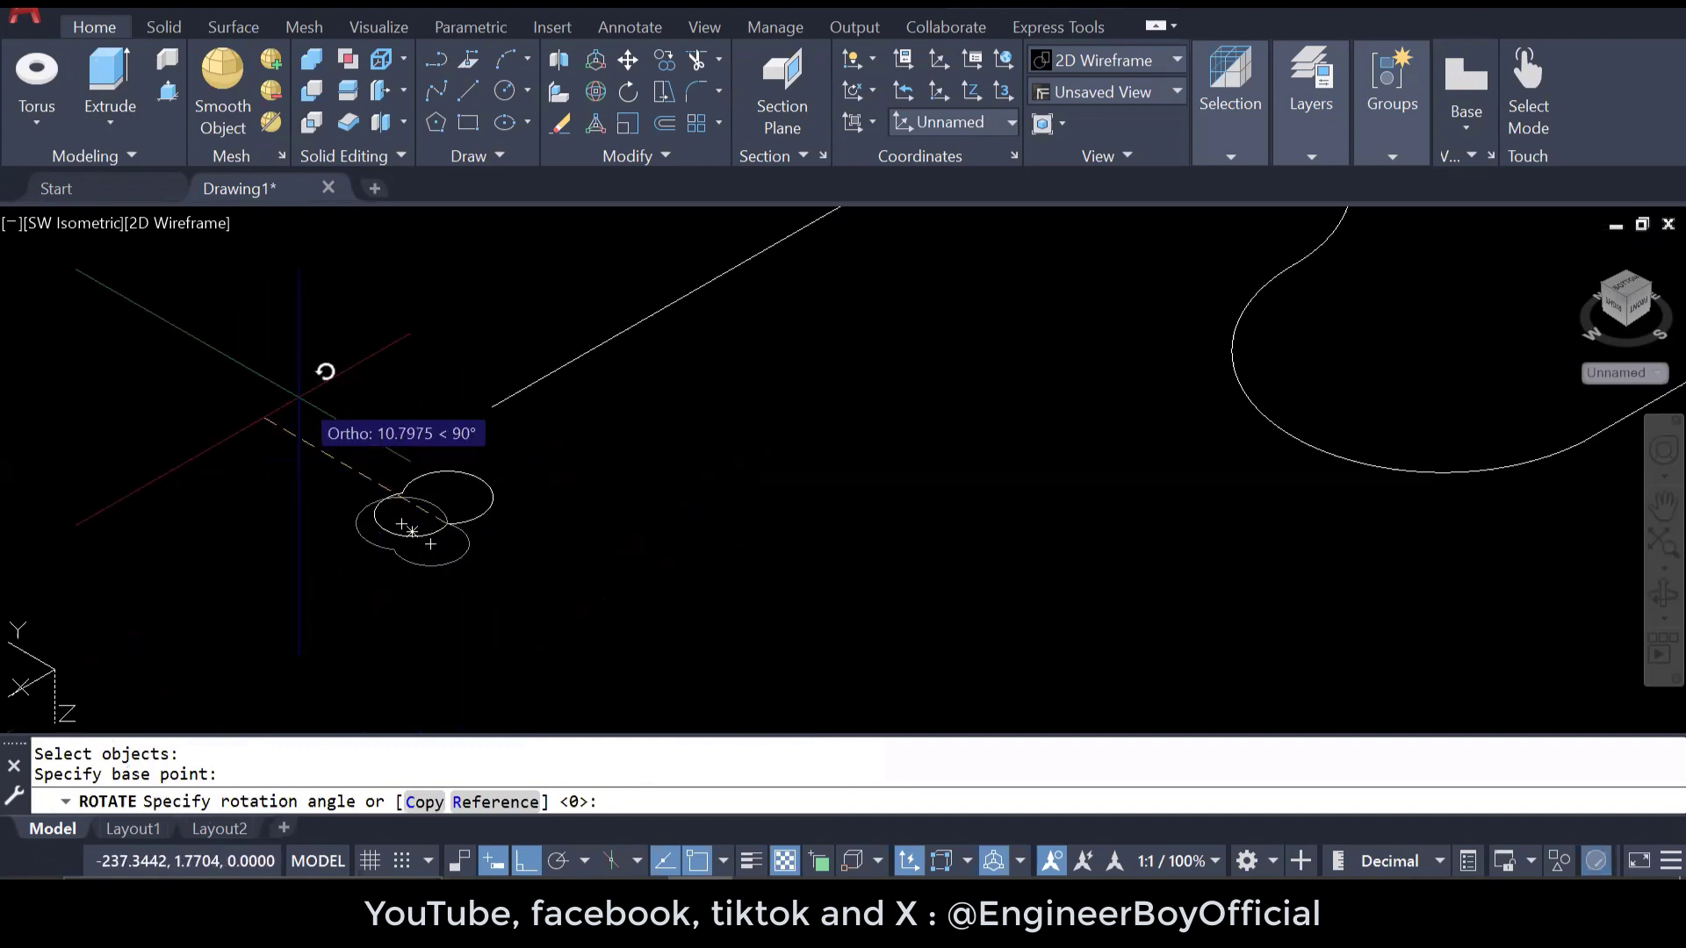
pyautogui.press('Escape')
pyautogui.press('Escape')
pyautogui.press('Escape')
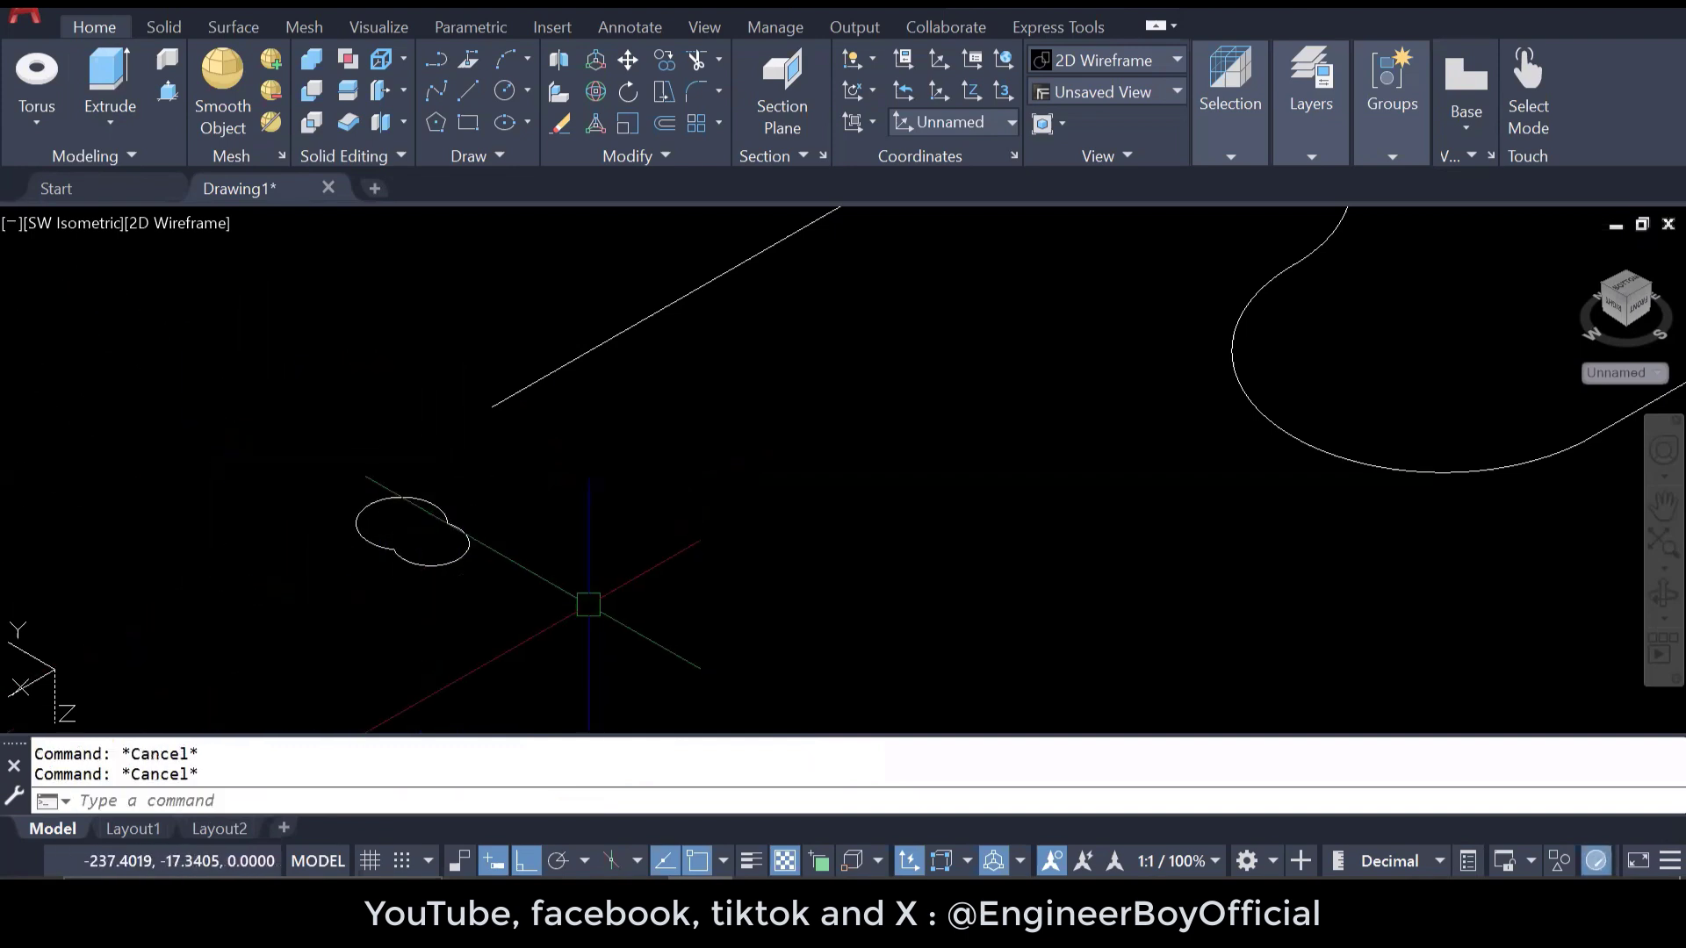
# - Rotate the UCS 90 degrees about its X axis
pyautogui.write('ucs')
pyautogui.press('Return')
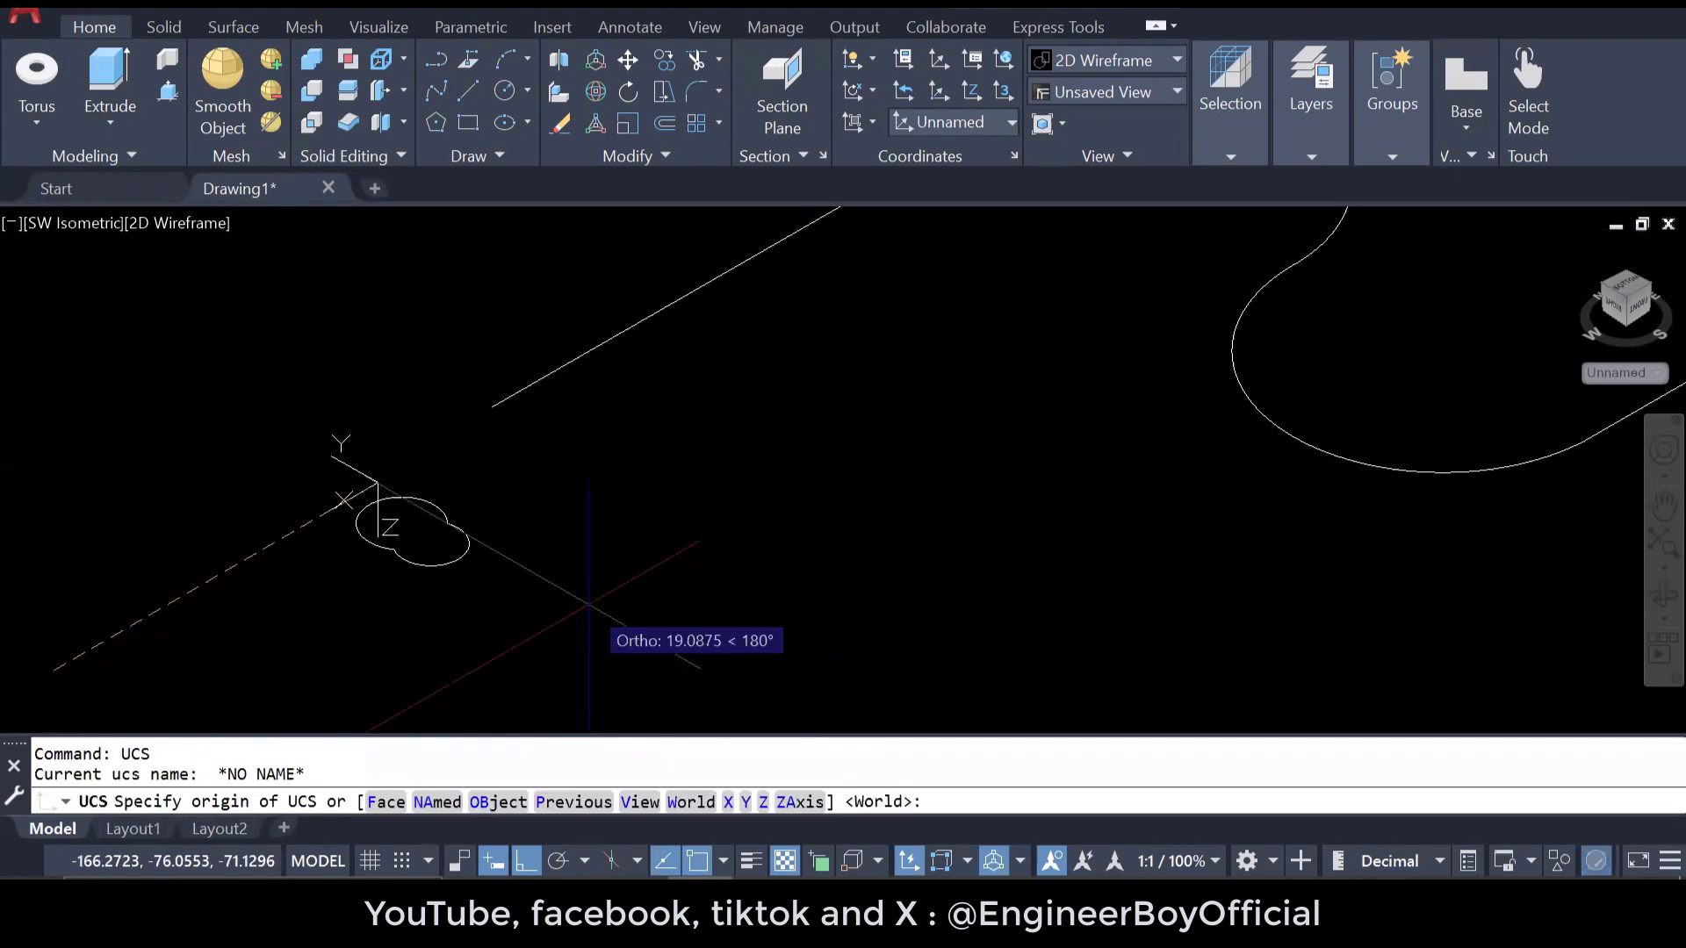
pyautogui.write('x')
pyautogui.press('Return')
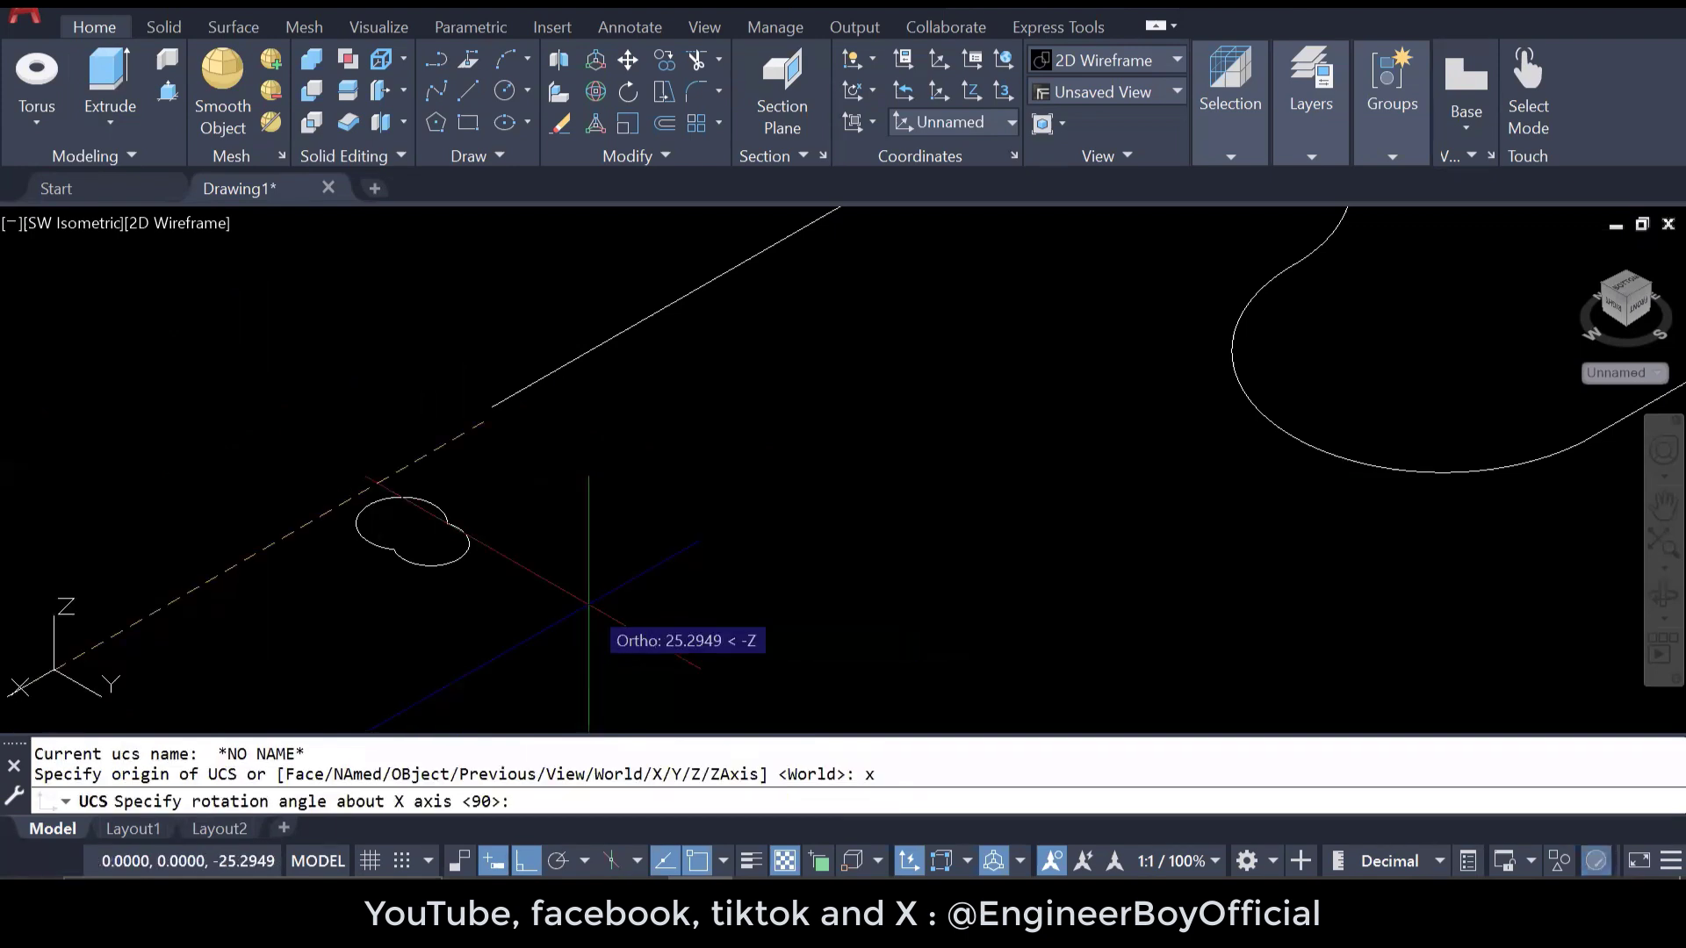
pyautogui.press('Return')
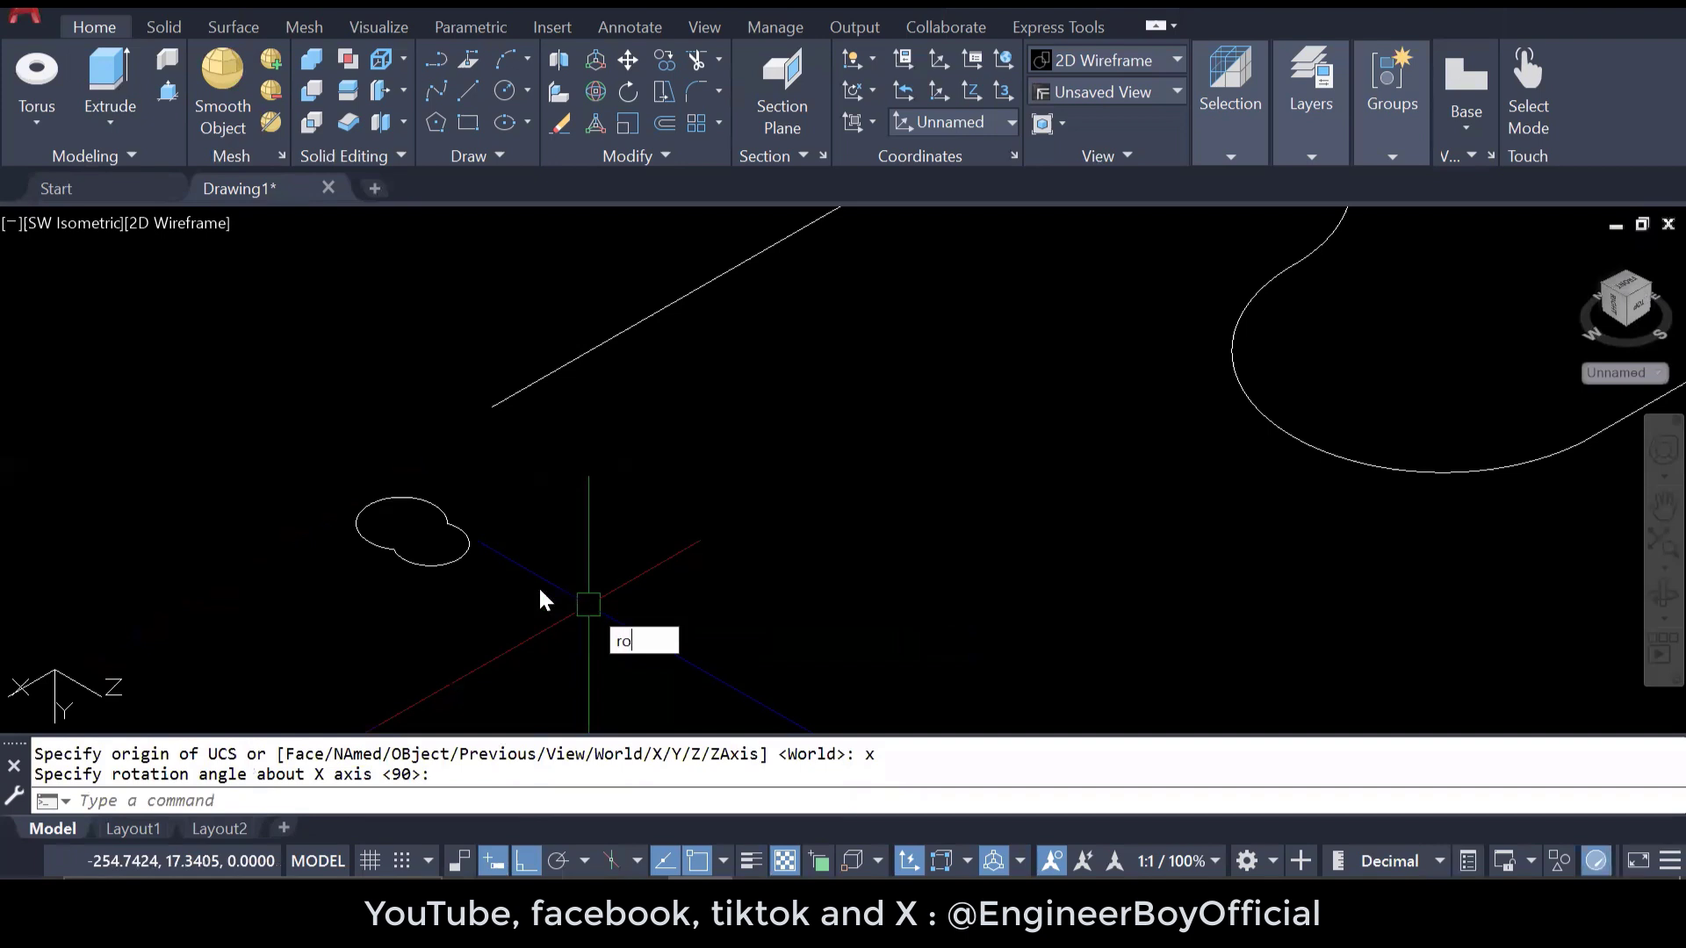
# - Rotate the closed two-circle boundary 270 degrees in the current UCS so that it stands upright
pyautogui.press('Return')
pyautogui.click(404, 525)
pyautogui.press('Return')
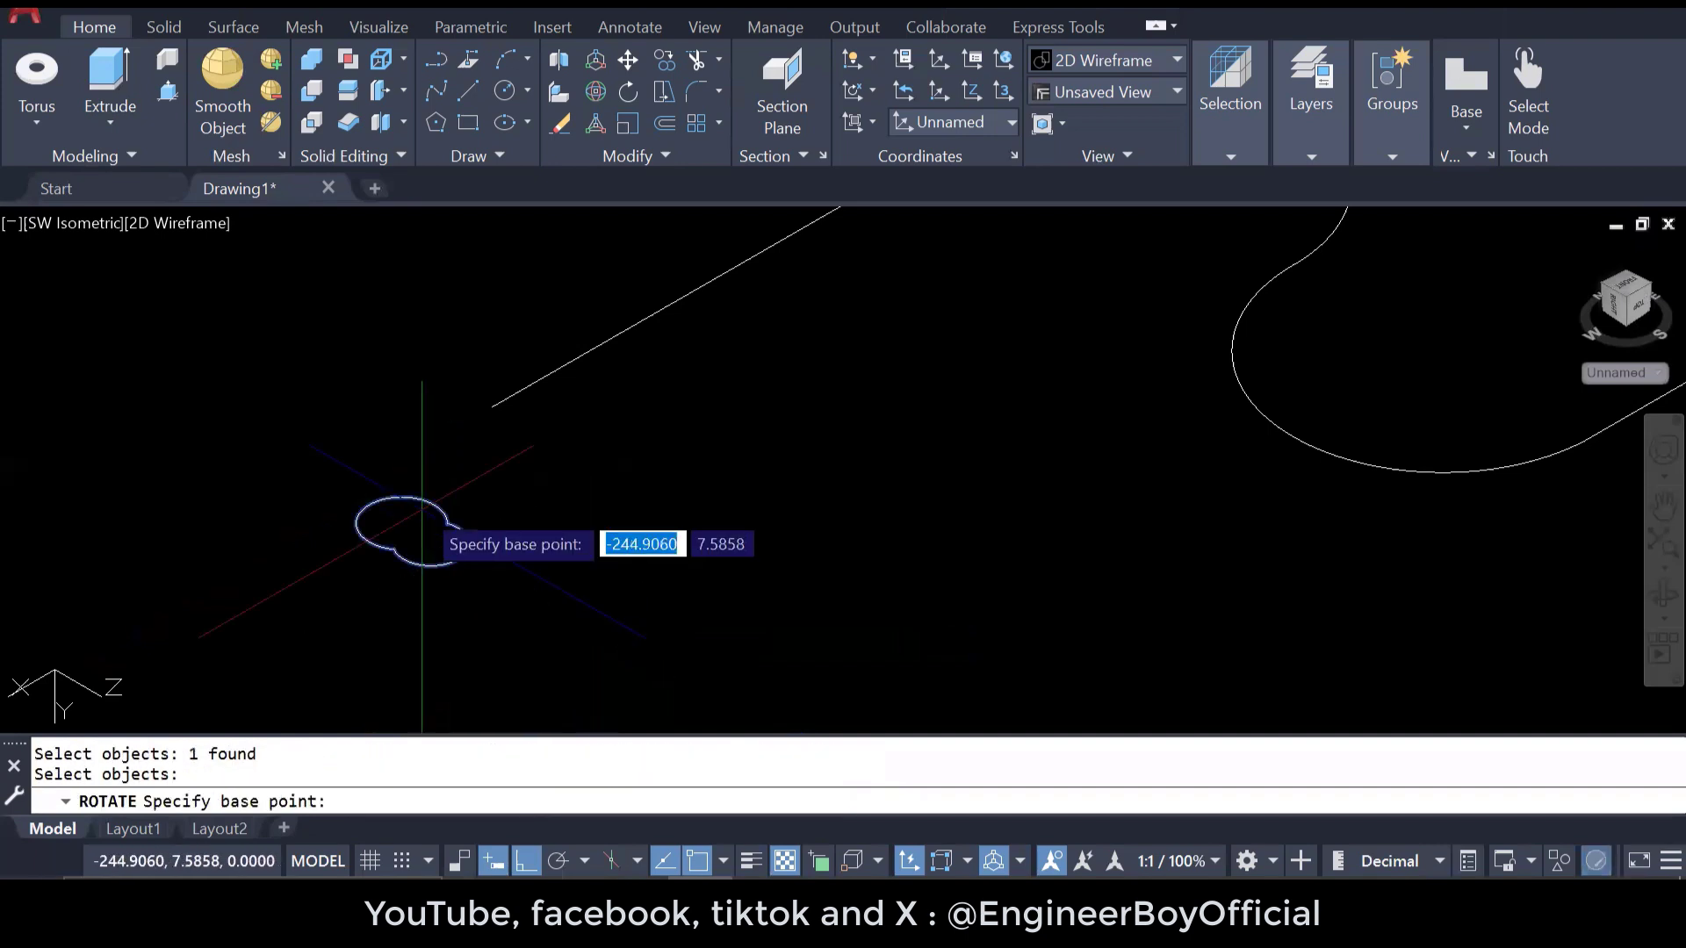
pyautogui.click(404, 526)
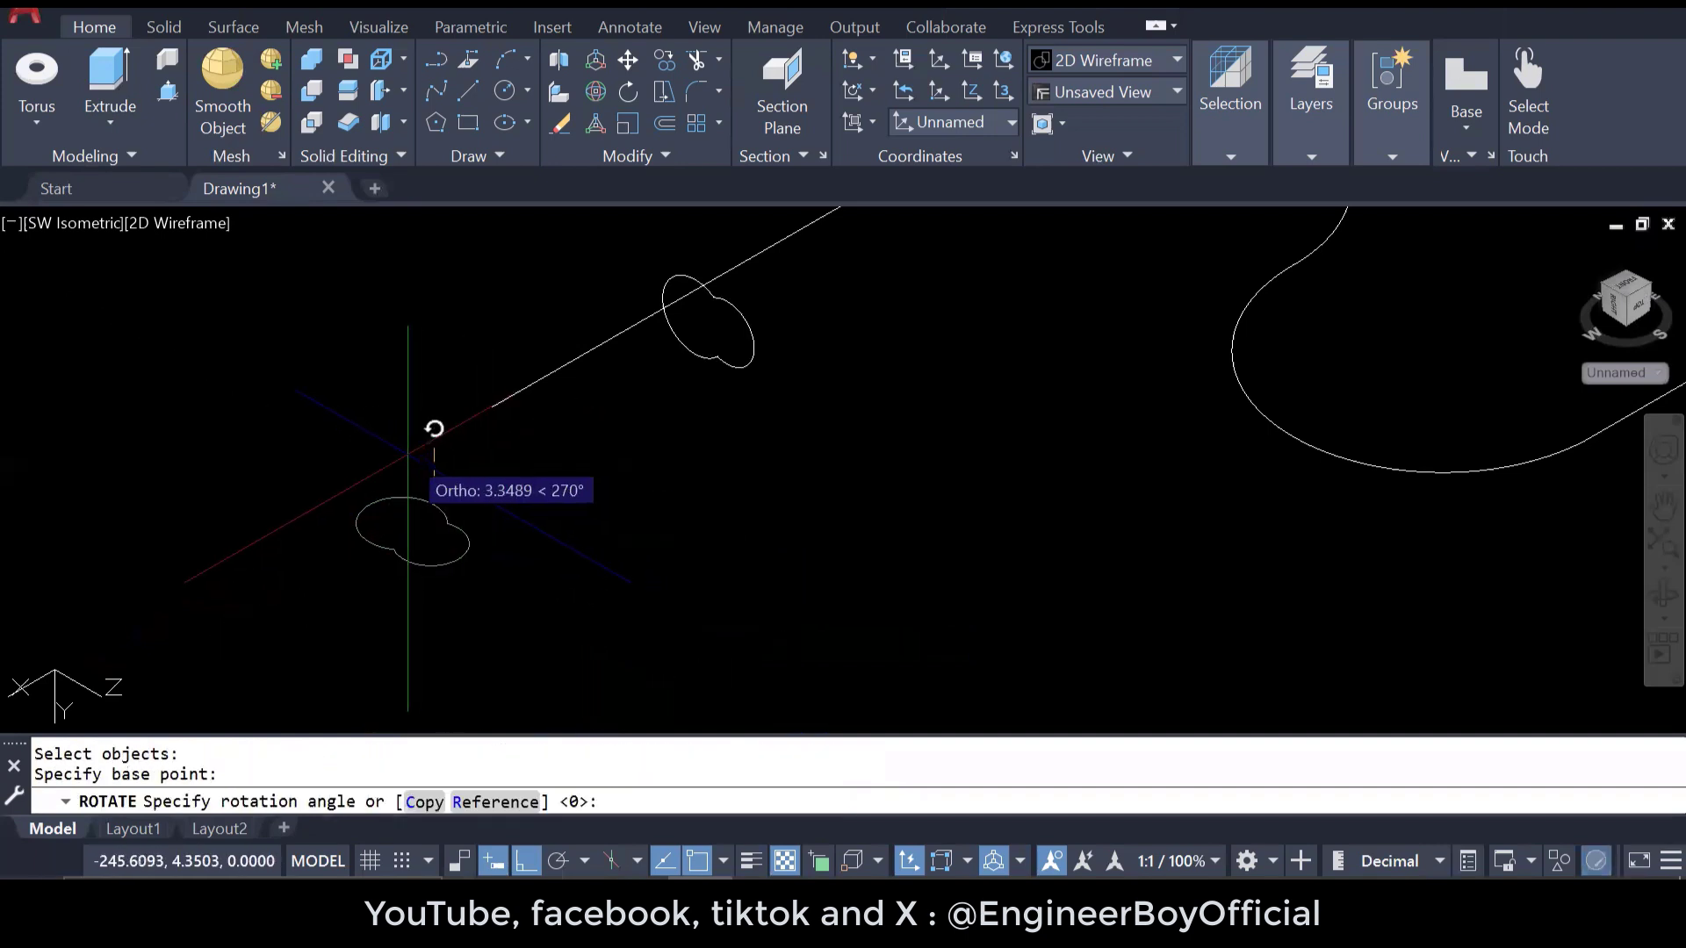
pyautogui.click(408, 455)
# - Move the upright profile from a point on its lower lobe's outer edge to the starting endpoint of the S-shaped path
pyautogui.scroll(-4, 408, 560)
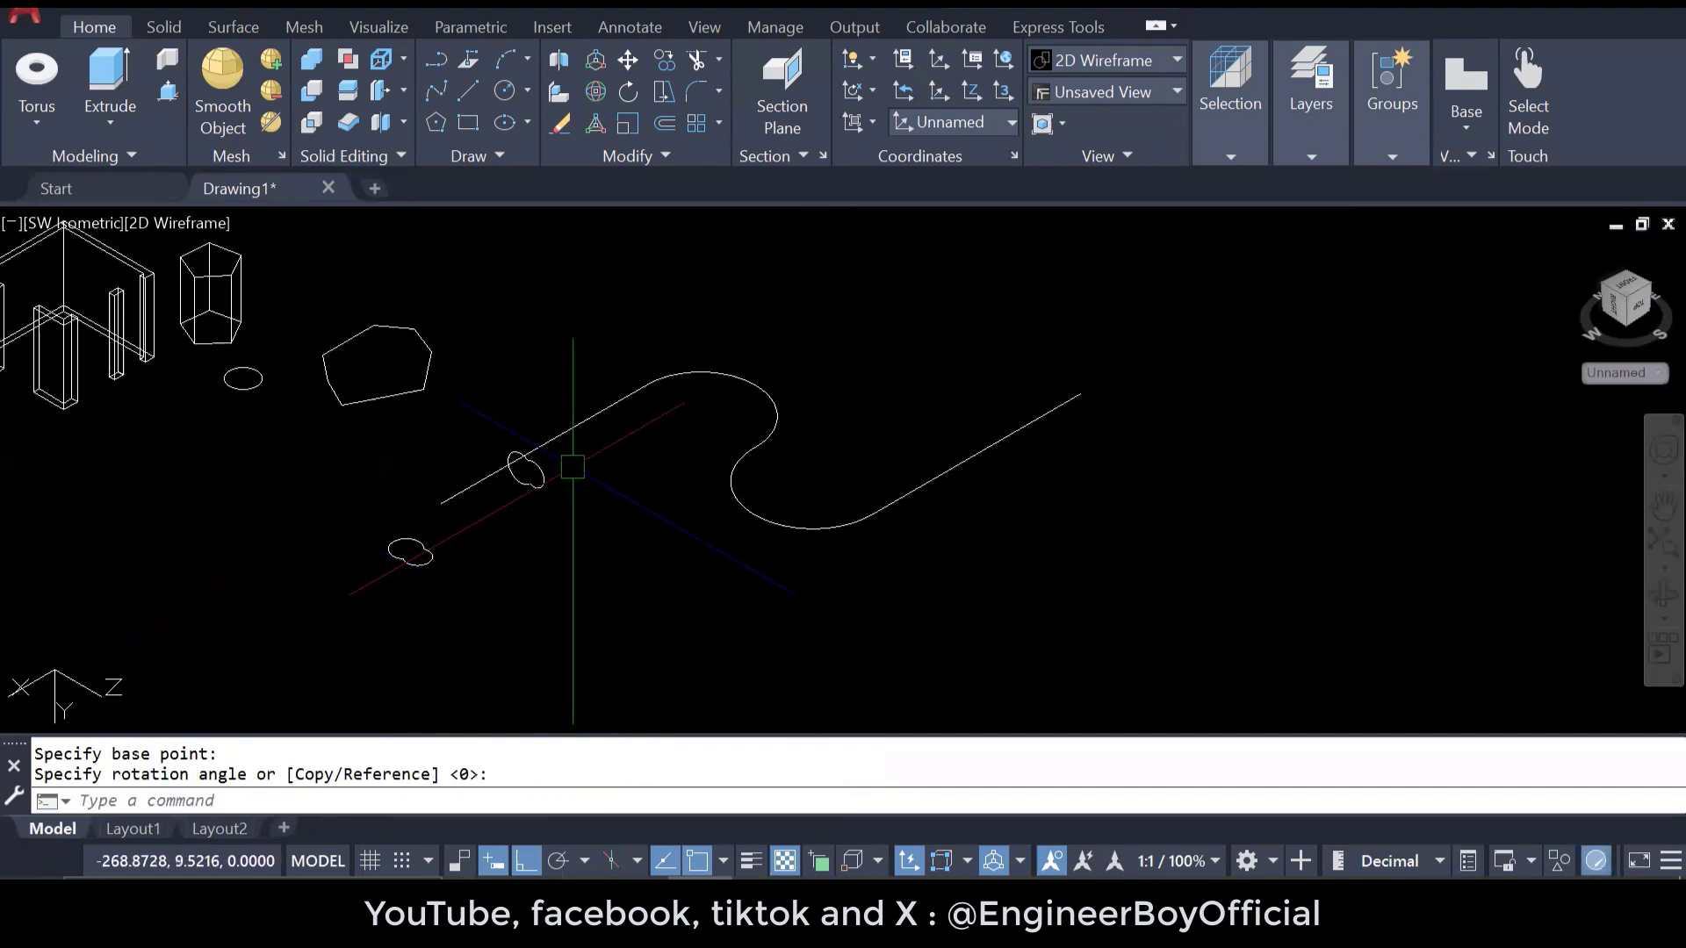
pyautogui.click(541, 465)
pyautogui.scroll(6, 538, 465)
pyautogui.press('Escape')
pyautogui.press('Escape')
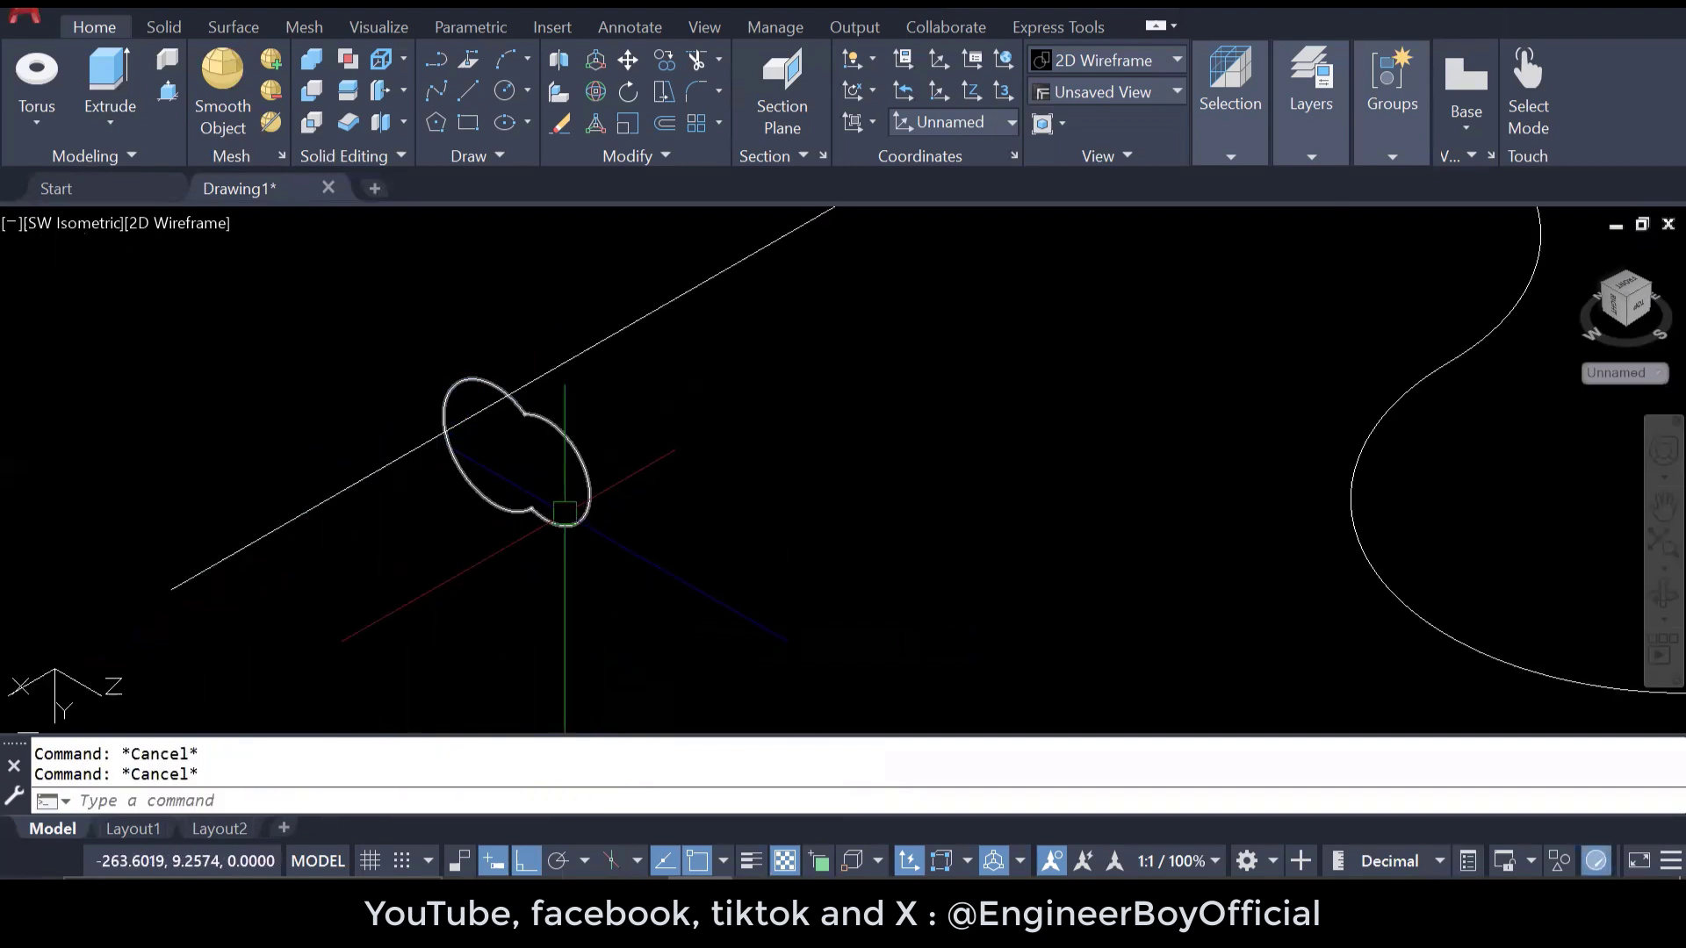
pyautogui.write('m')
pyautogui.press('Return')
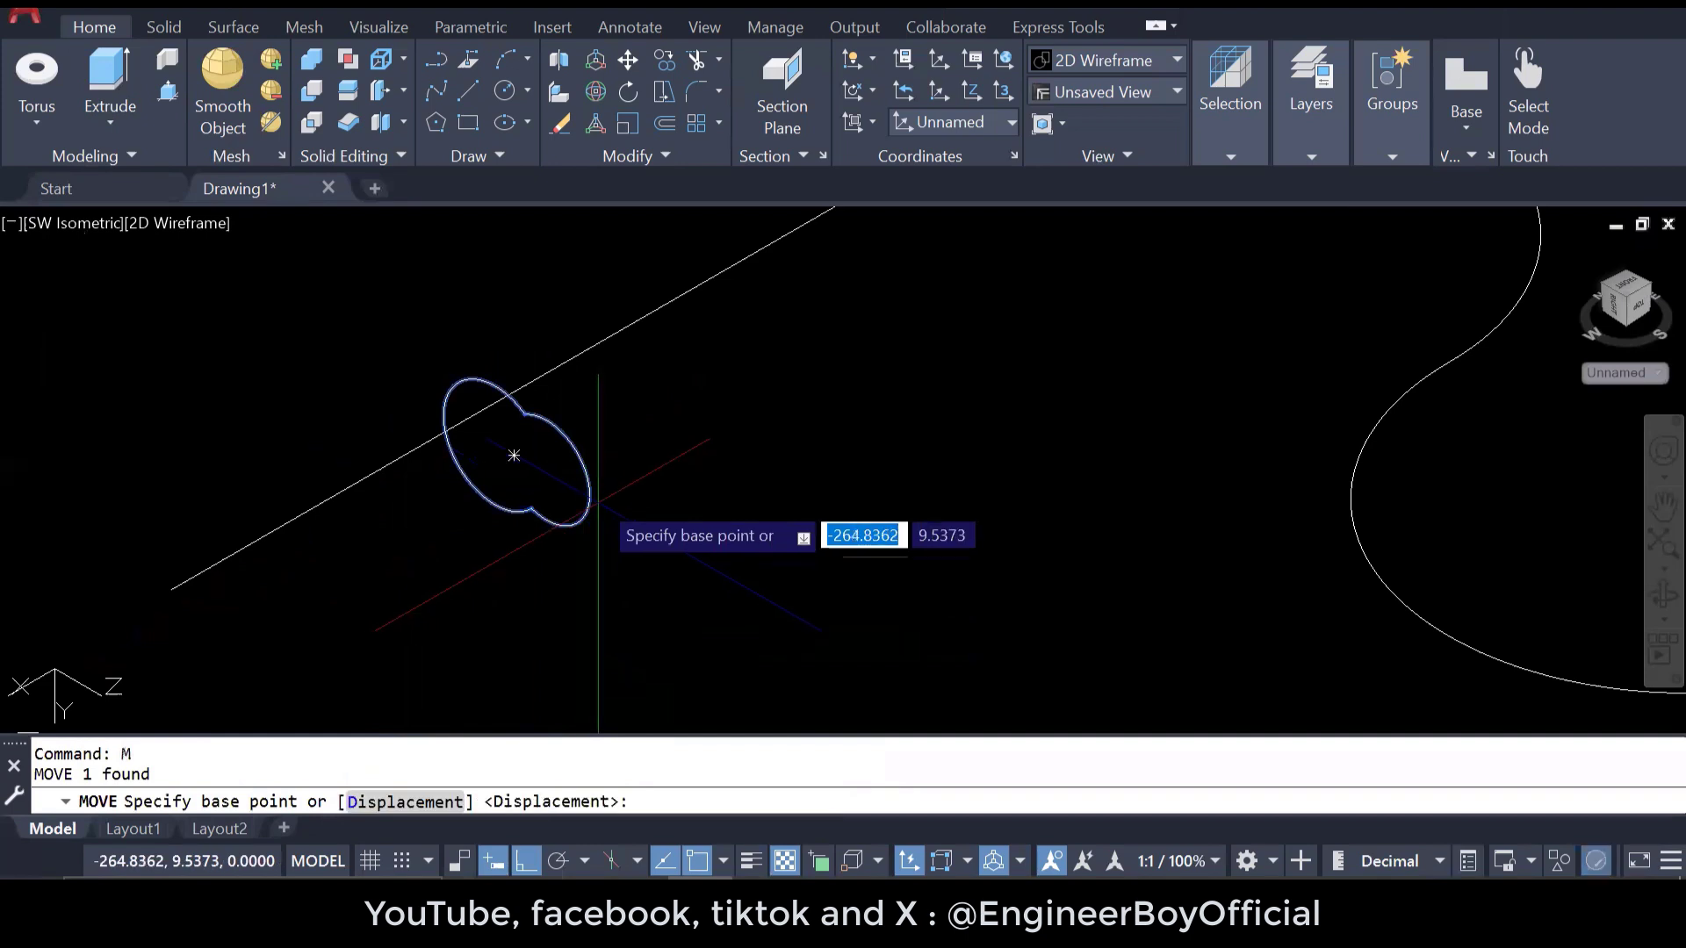
pyautogui.click(587, 498)
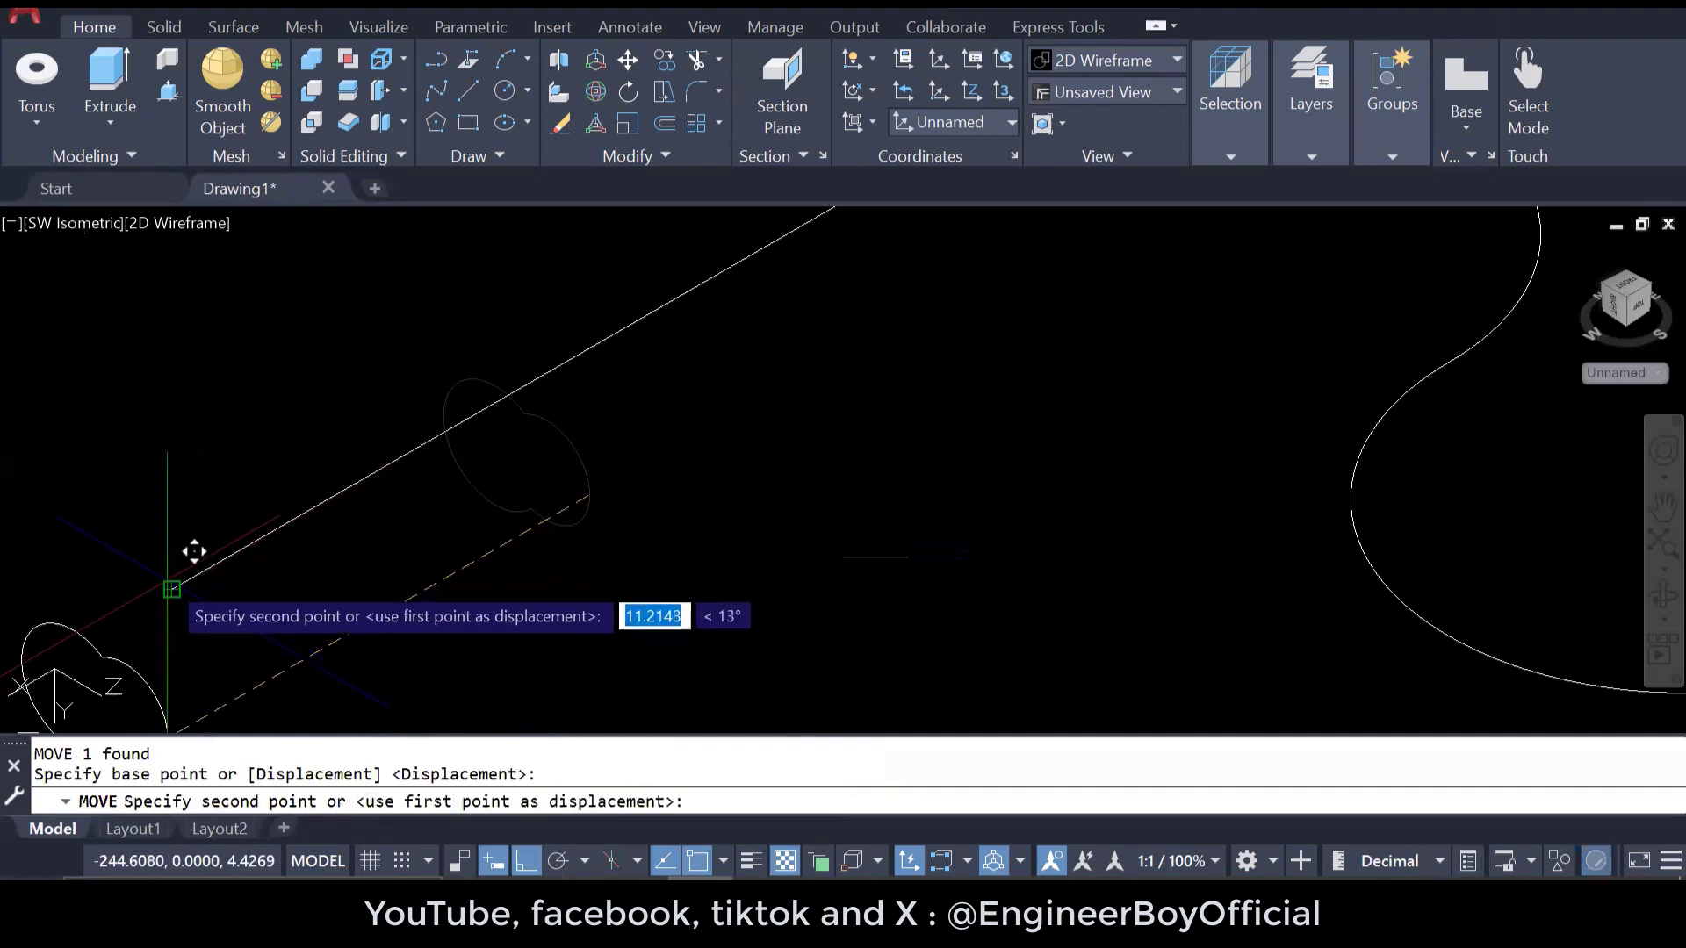
pyautogui.click(180, 606)
pyautogui.scroll(-4, 293, 539)
pyautogui.press('Escape')
pyautogui.press('Escape')
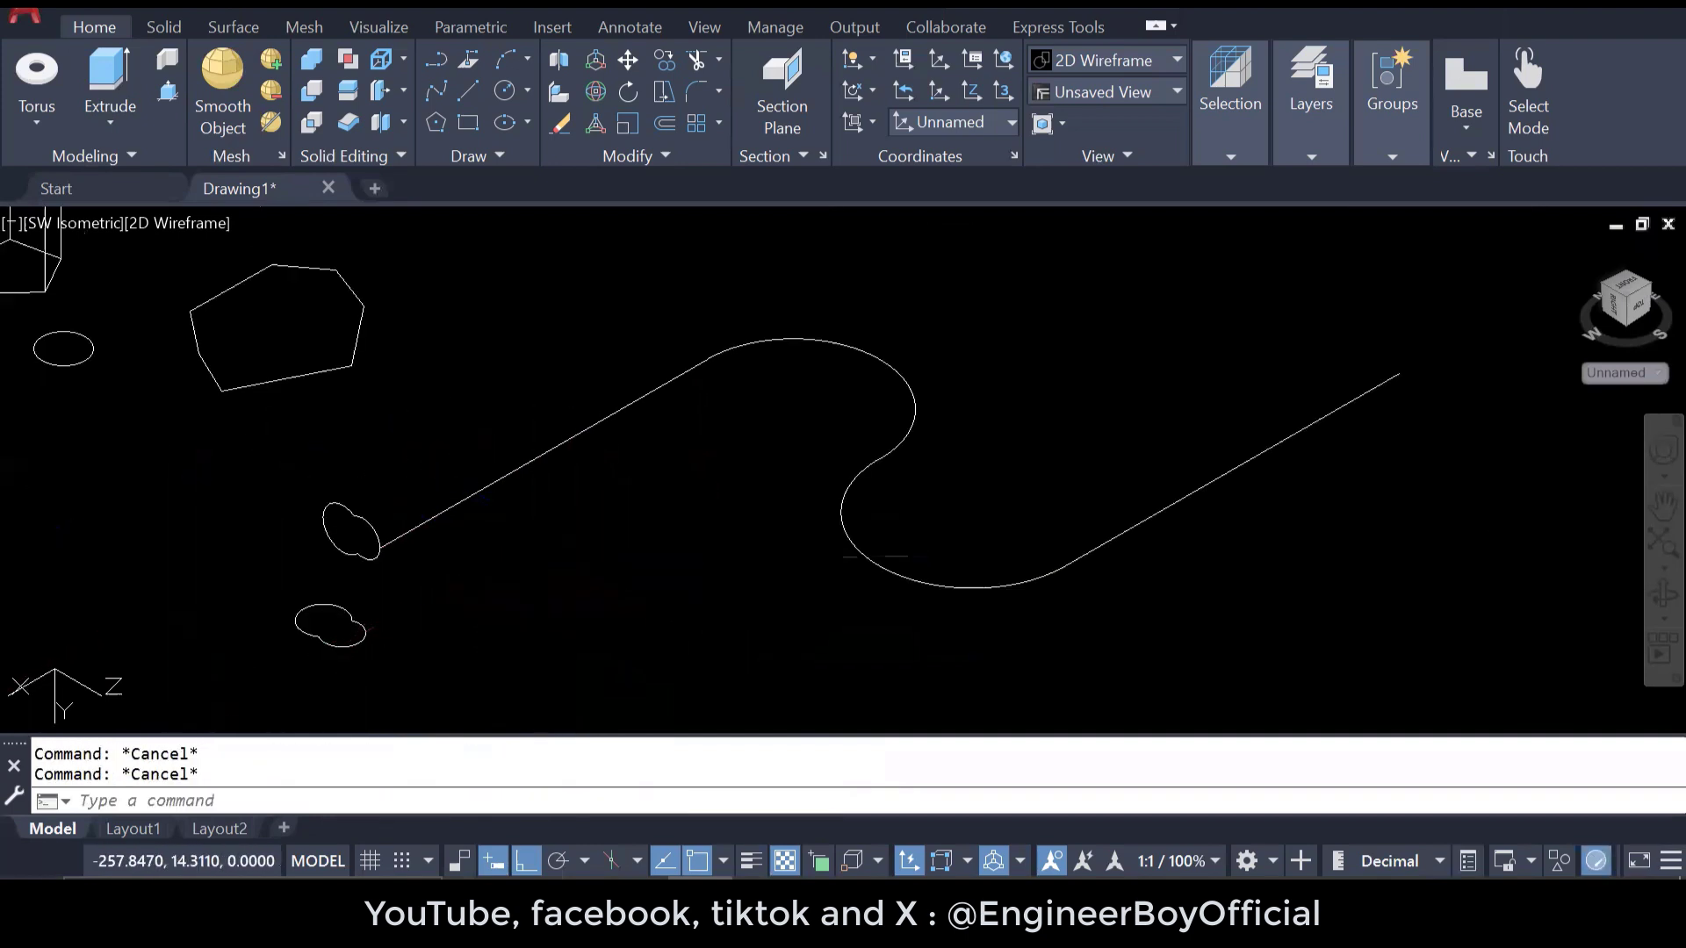
# - Erase the leftover flat two-circle outline below the start of the path
pyautogui.click(367, 665)
pyautogui.click(268, 613)
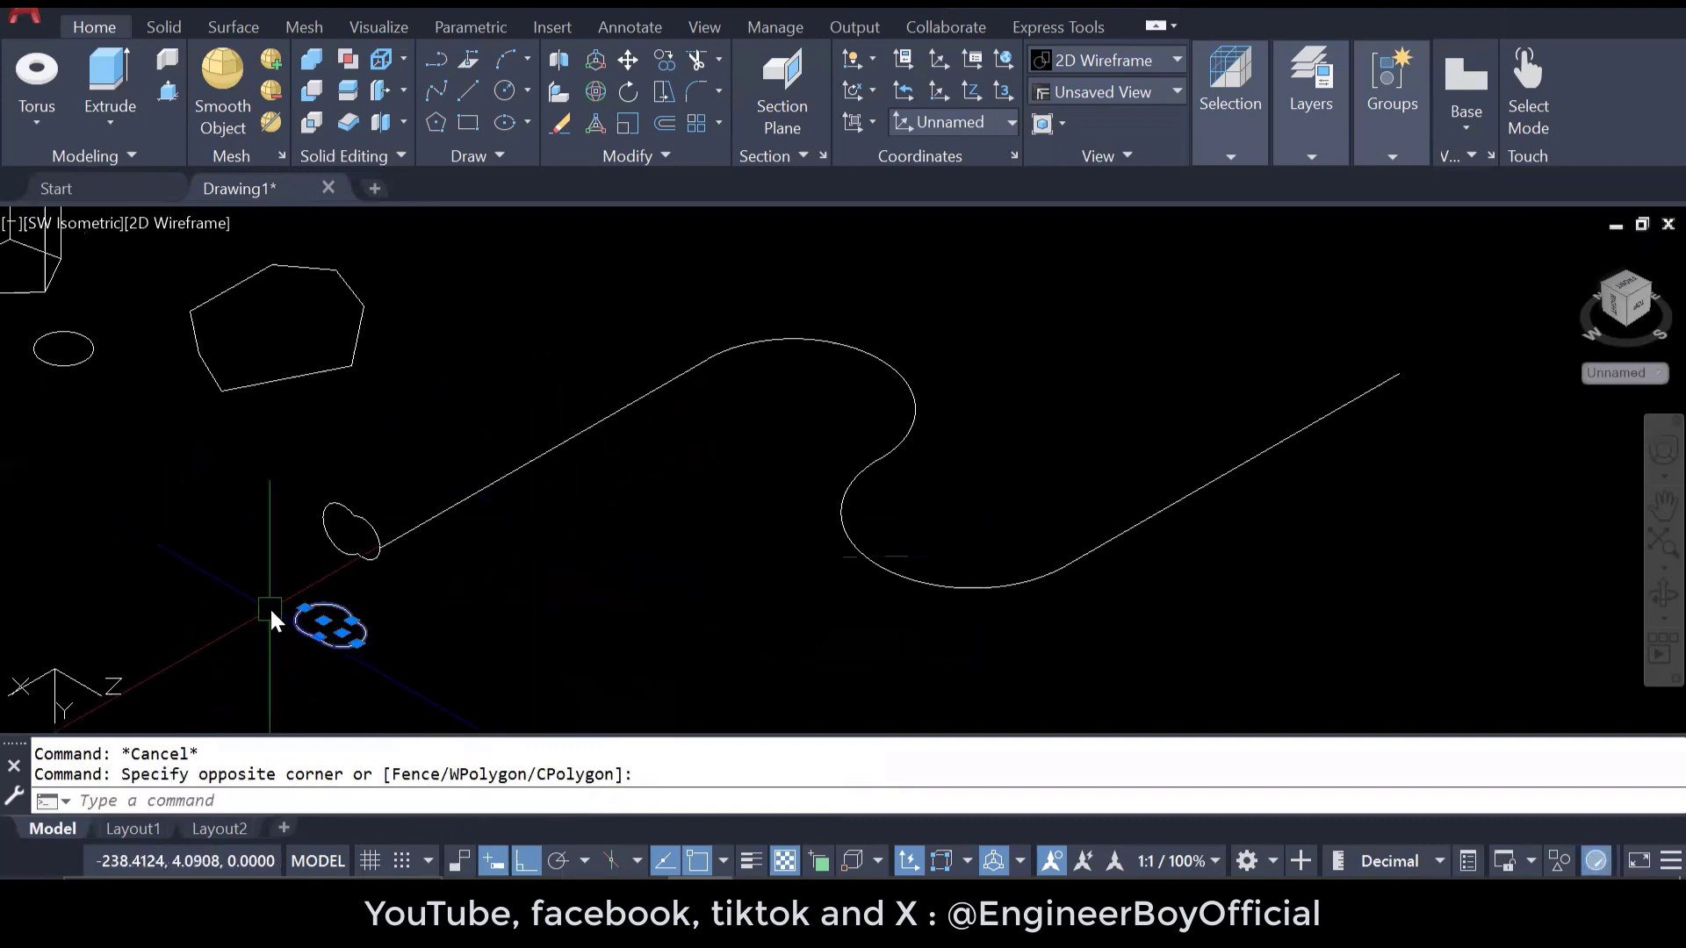
pyautogui.press('Delete')
pyautogui.press('Escape')
pyautogui.press('Escape')
# - Reset the UCS to World
pyautogui.write('u')
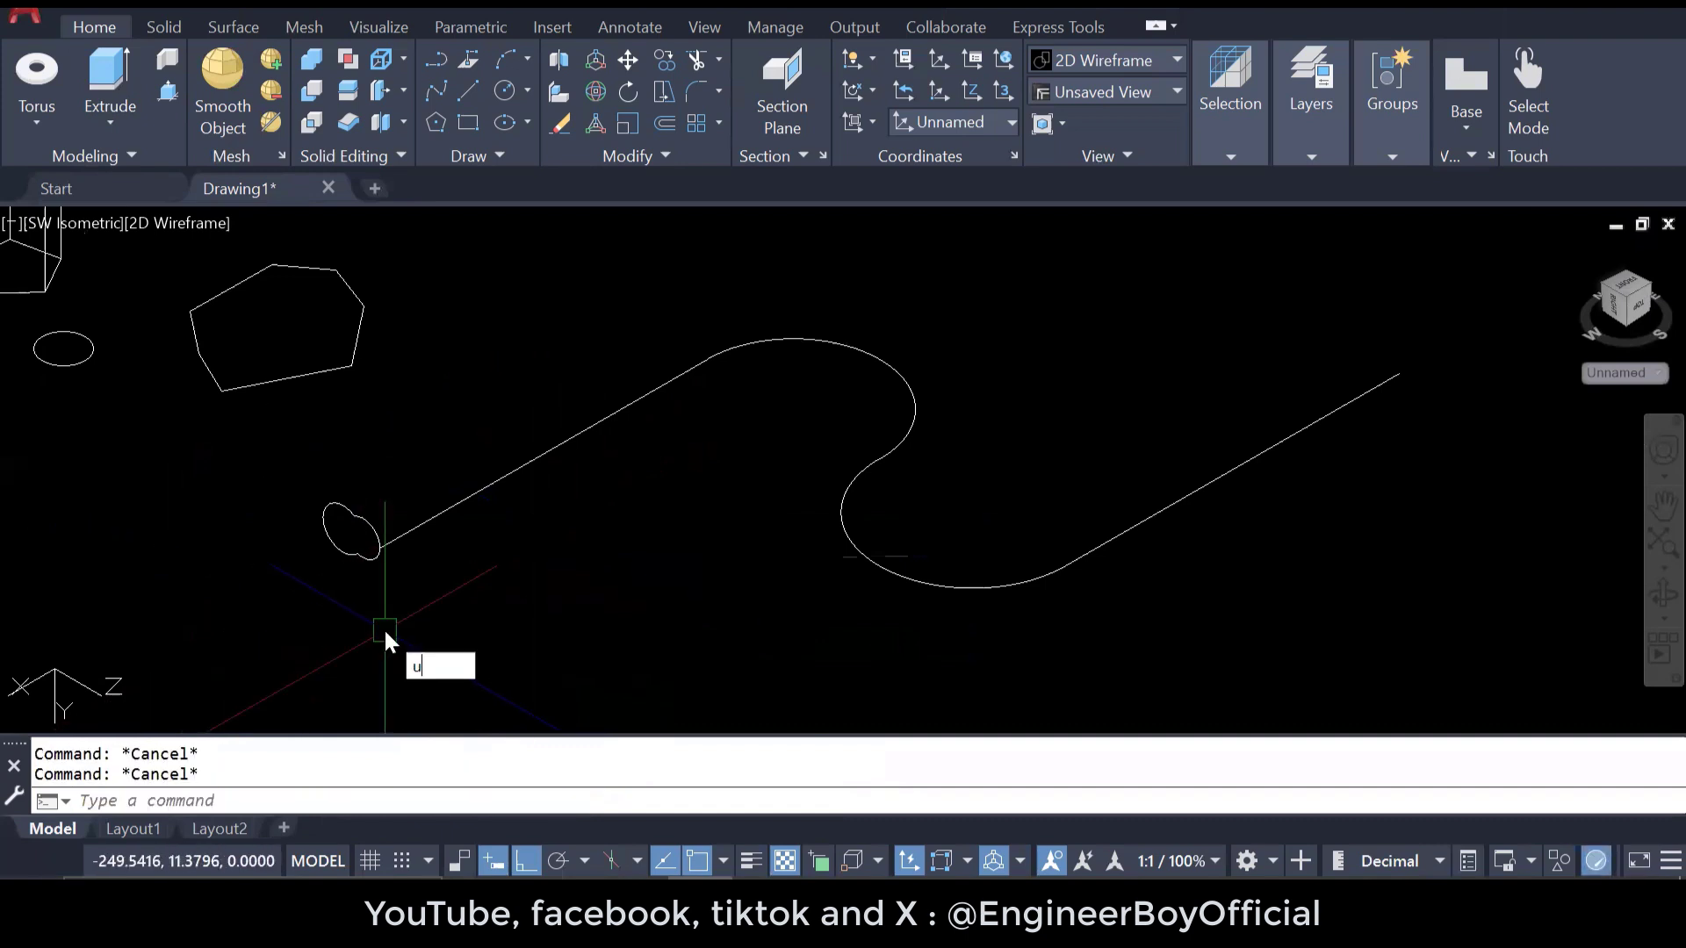
pyautogui.write('cs')
pyautogui.press('Return')
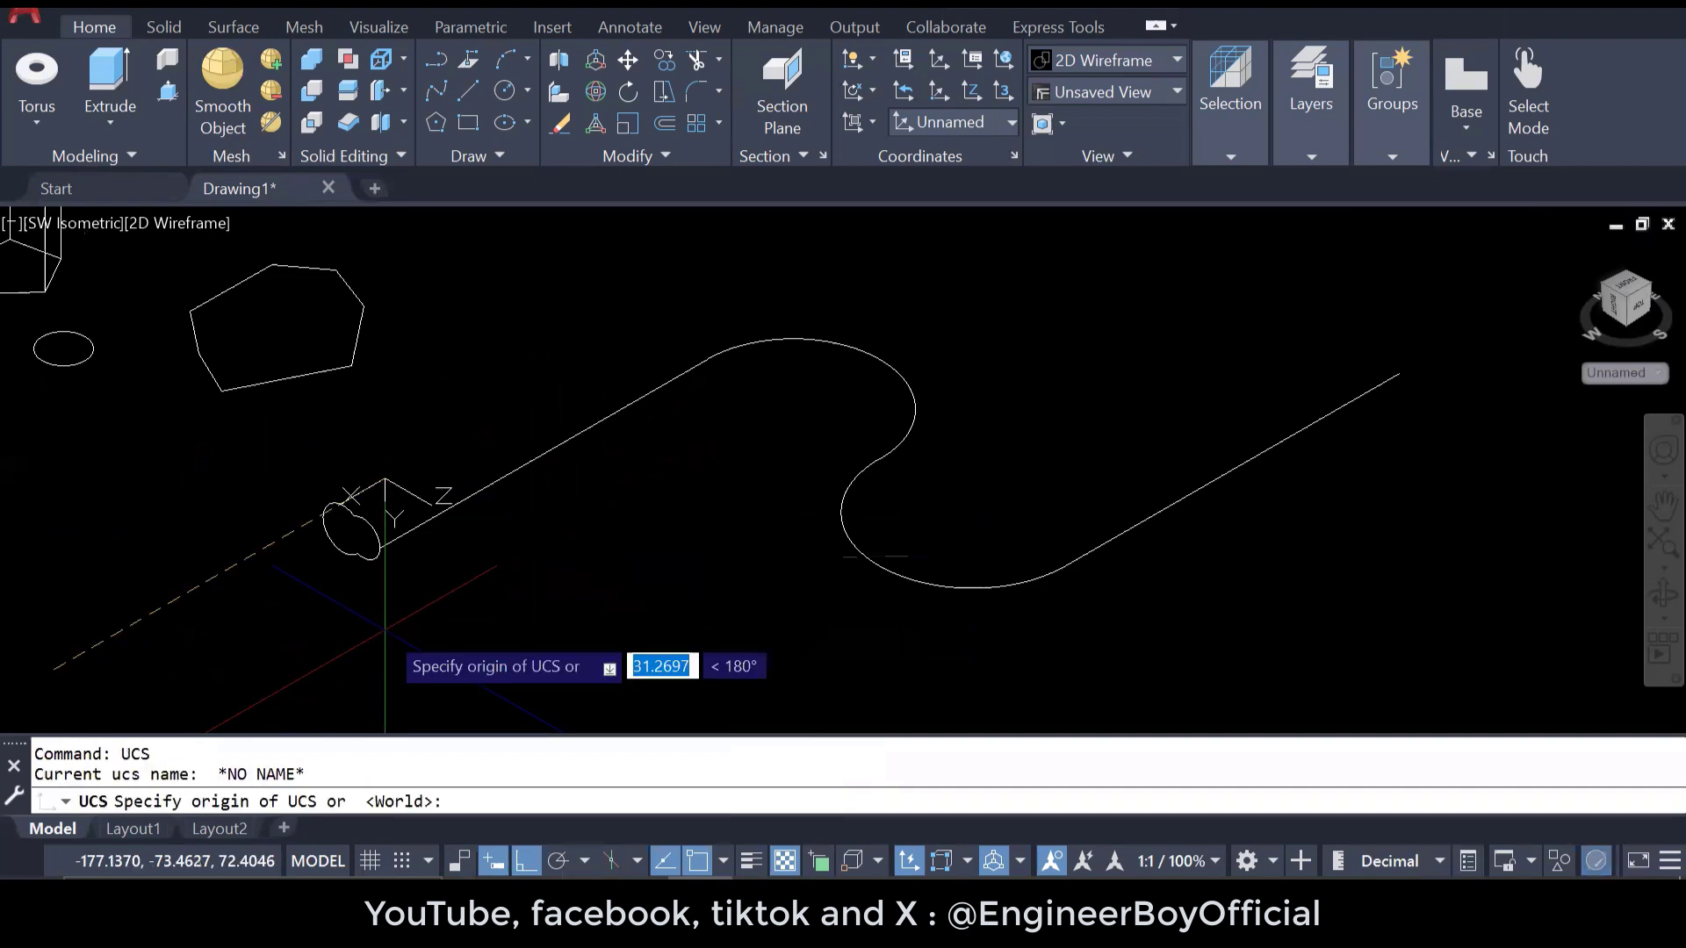
pyautogui.press('Return')
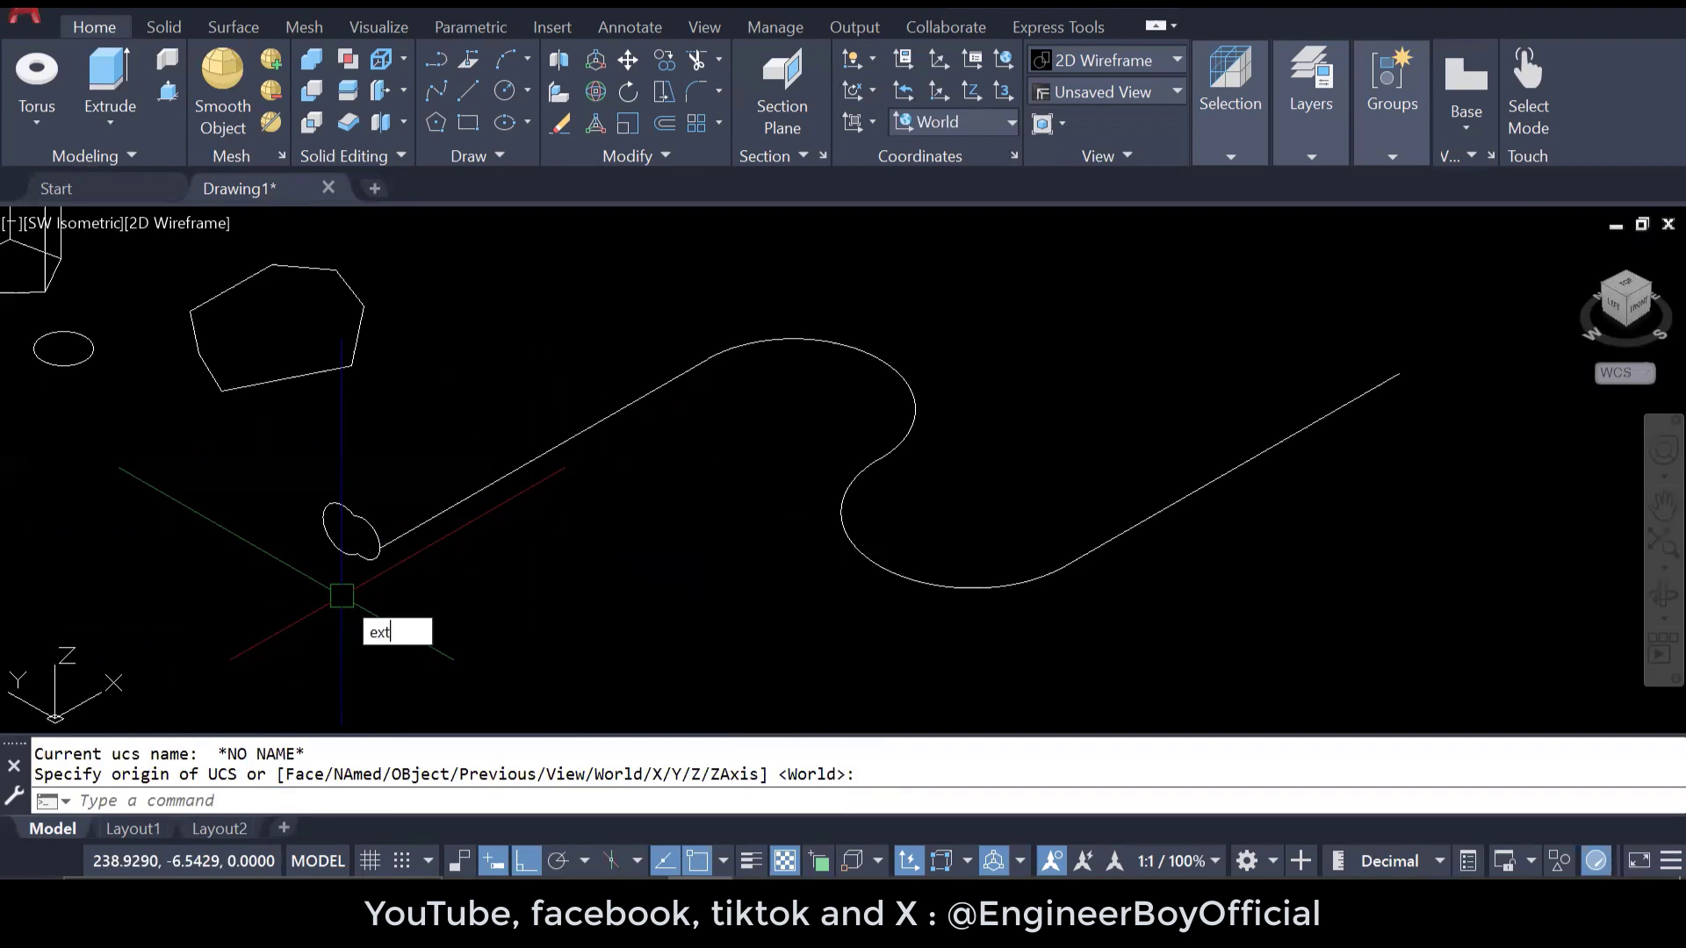
# - Extrude the upright two-circle profile into a solid using the Path option with the S-shaped polyline as path
pyautogui.press('Return')
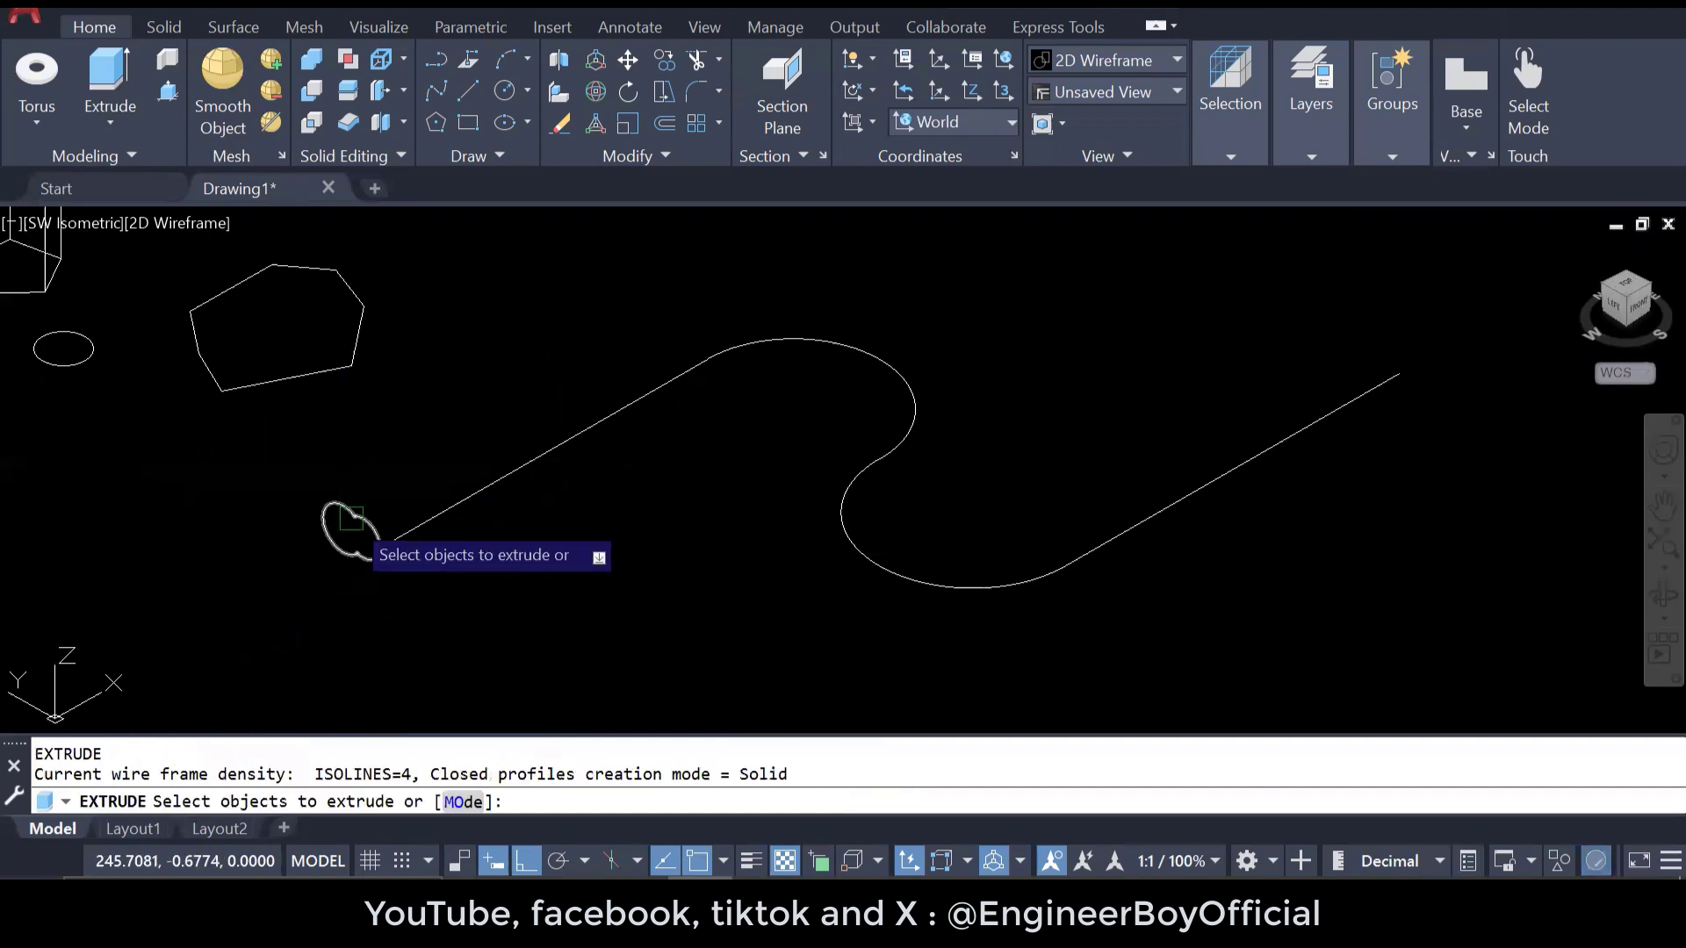
pyautogui.click(351, 518)
pyautogui.press('Return')
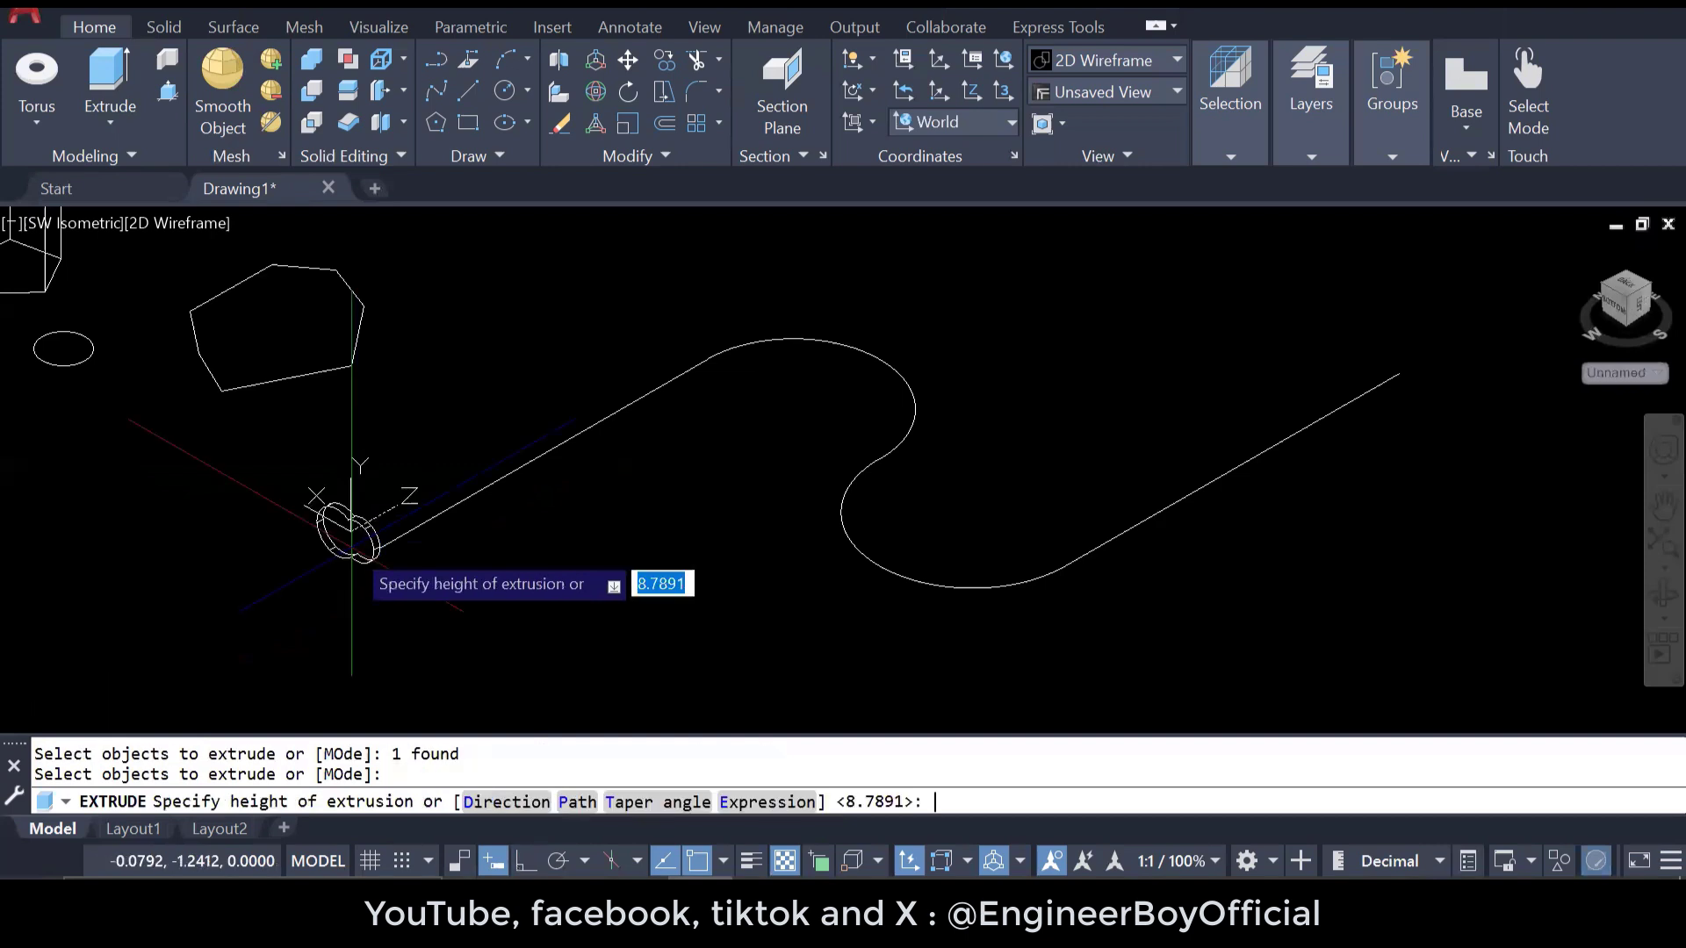
pyautogui.click(577, 802)
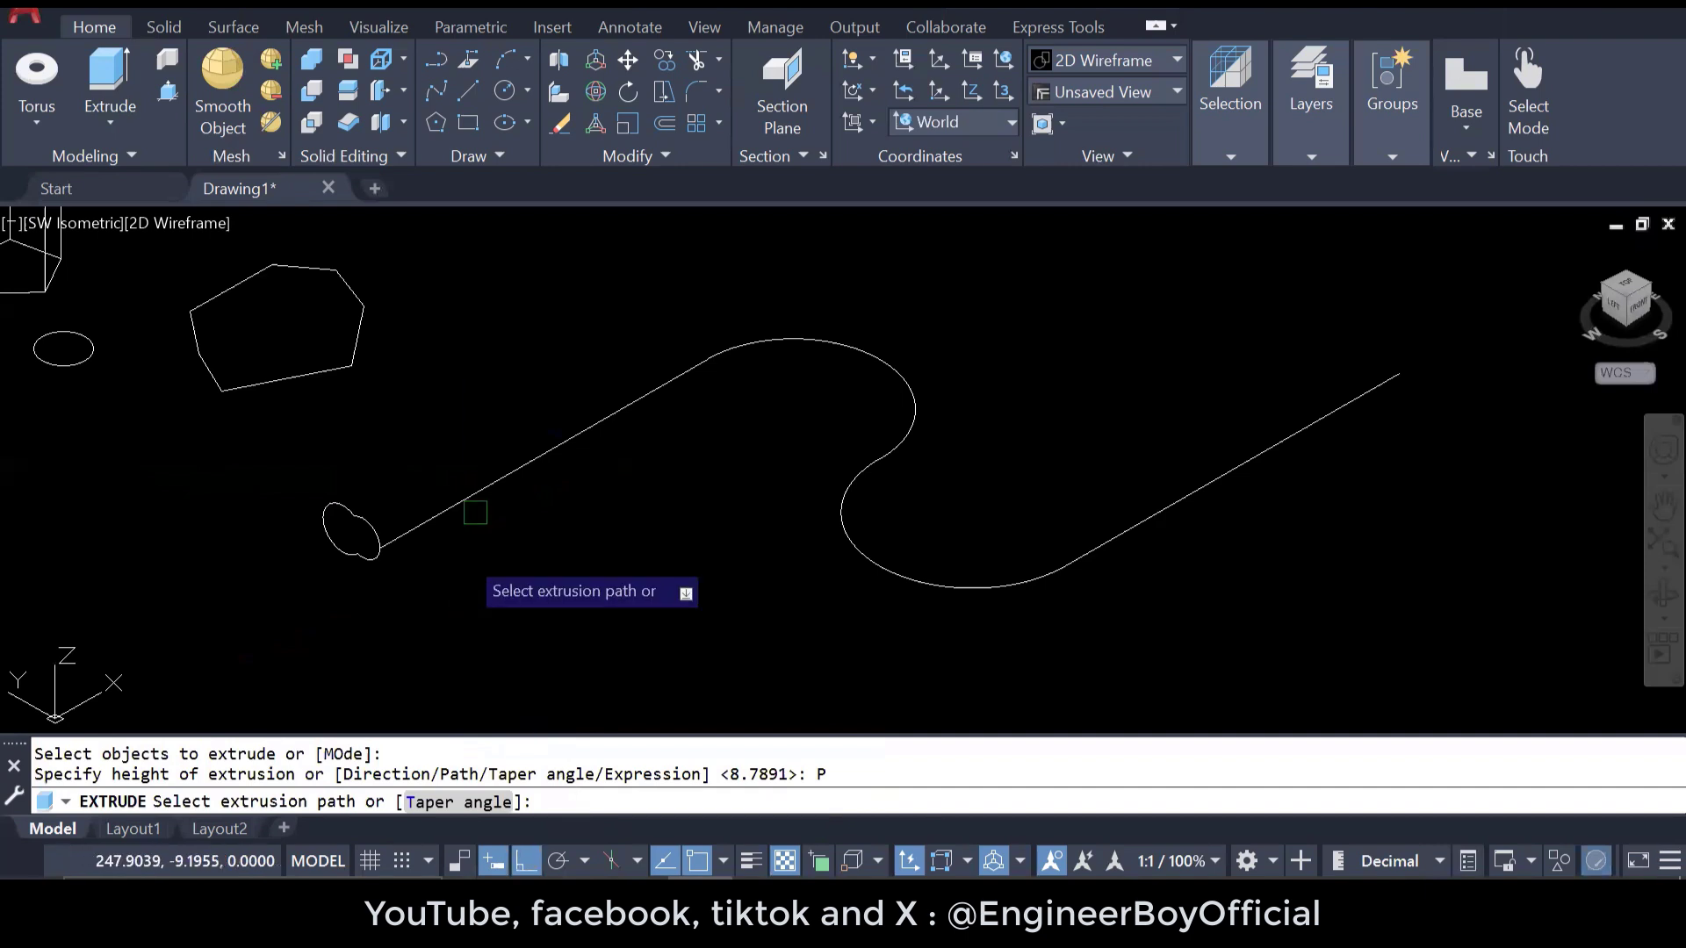
pyautogui.click(495, 478)
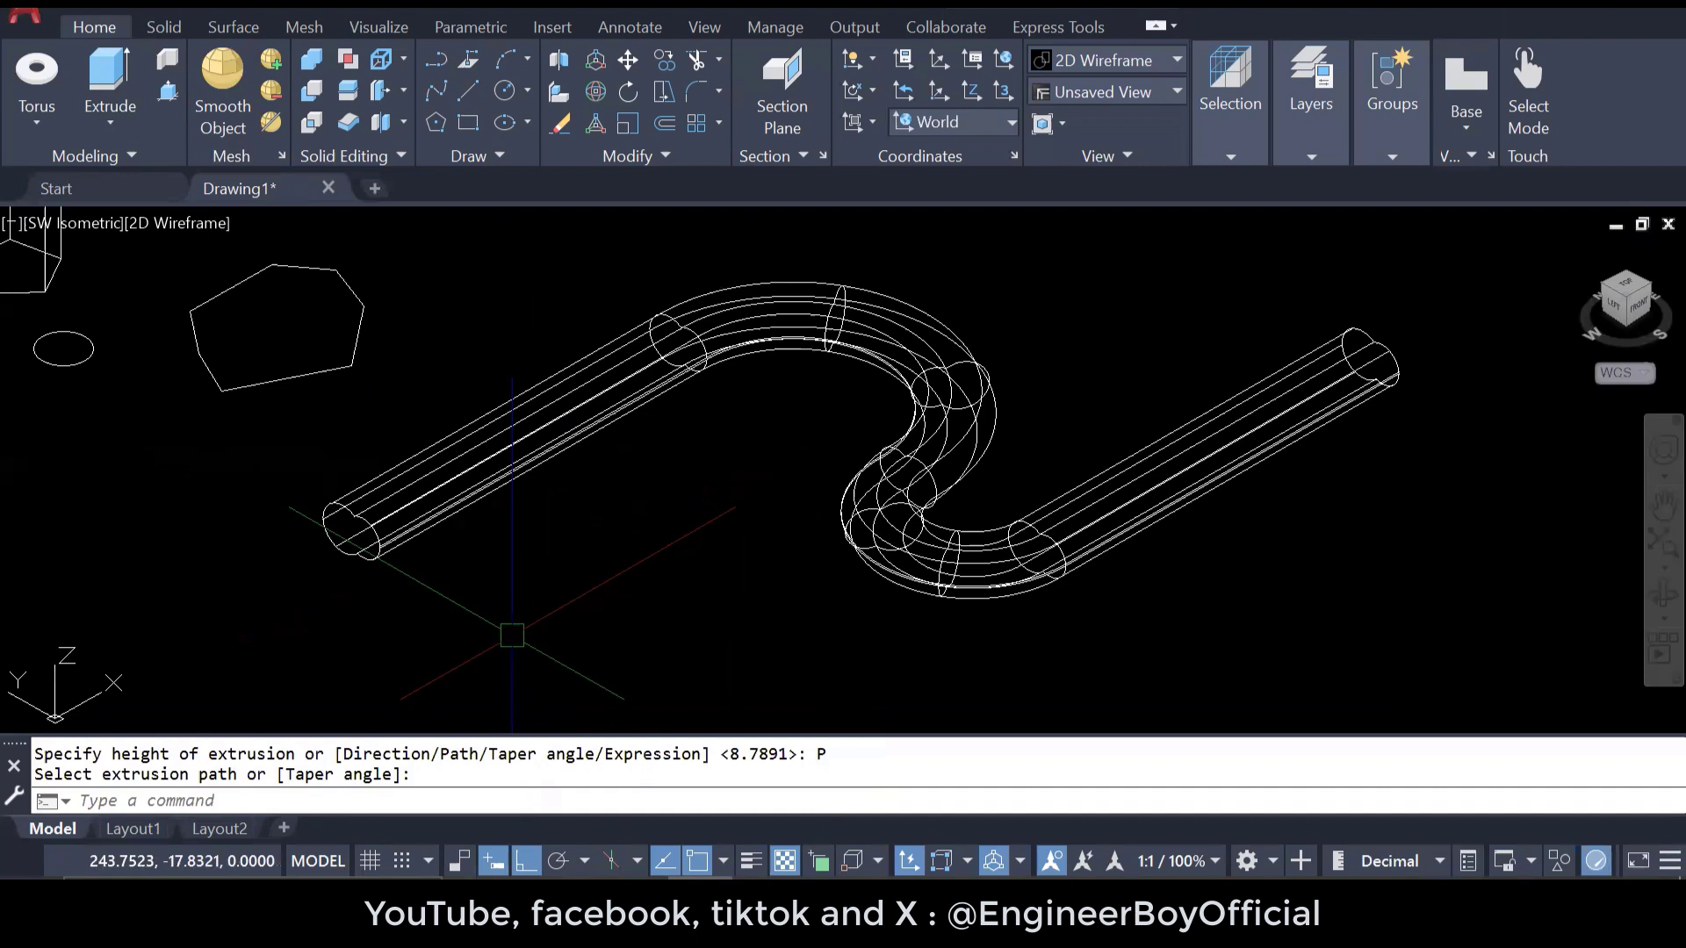
# - Switch the visual style to Conceptual and show the S-shaped solid together with the other models
pyautogui.click(175, 224)
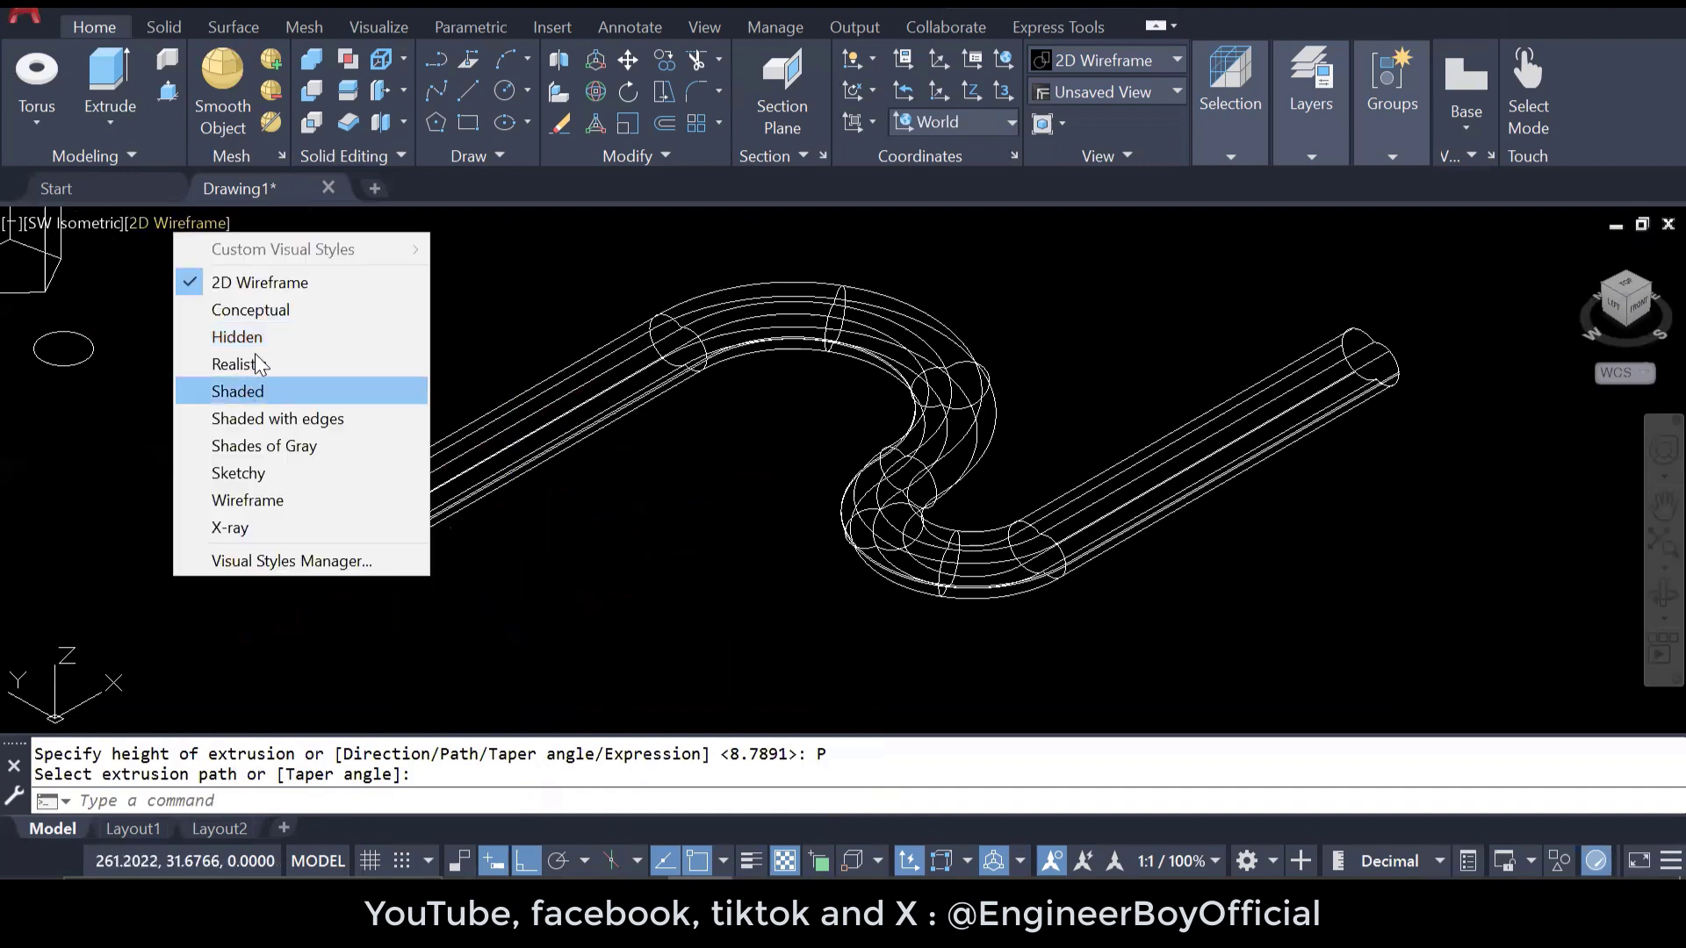
pyautogui.click(228, 308)
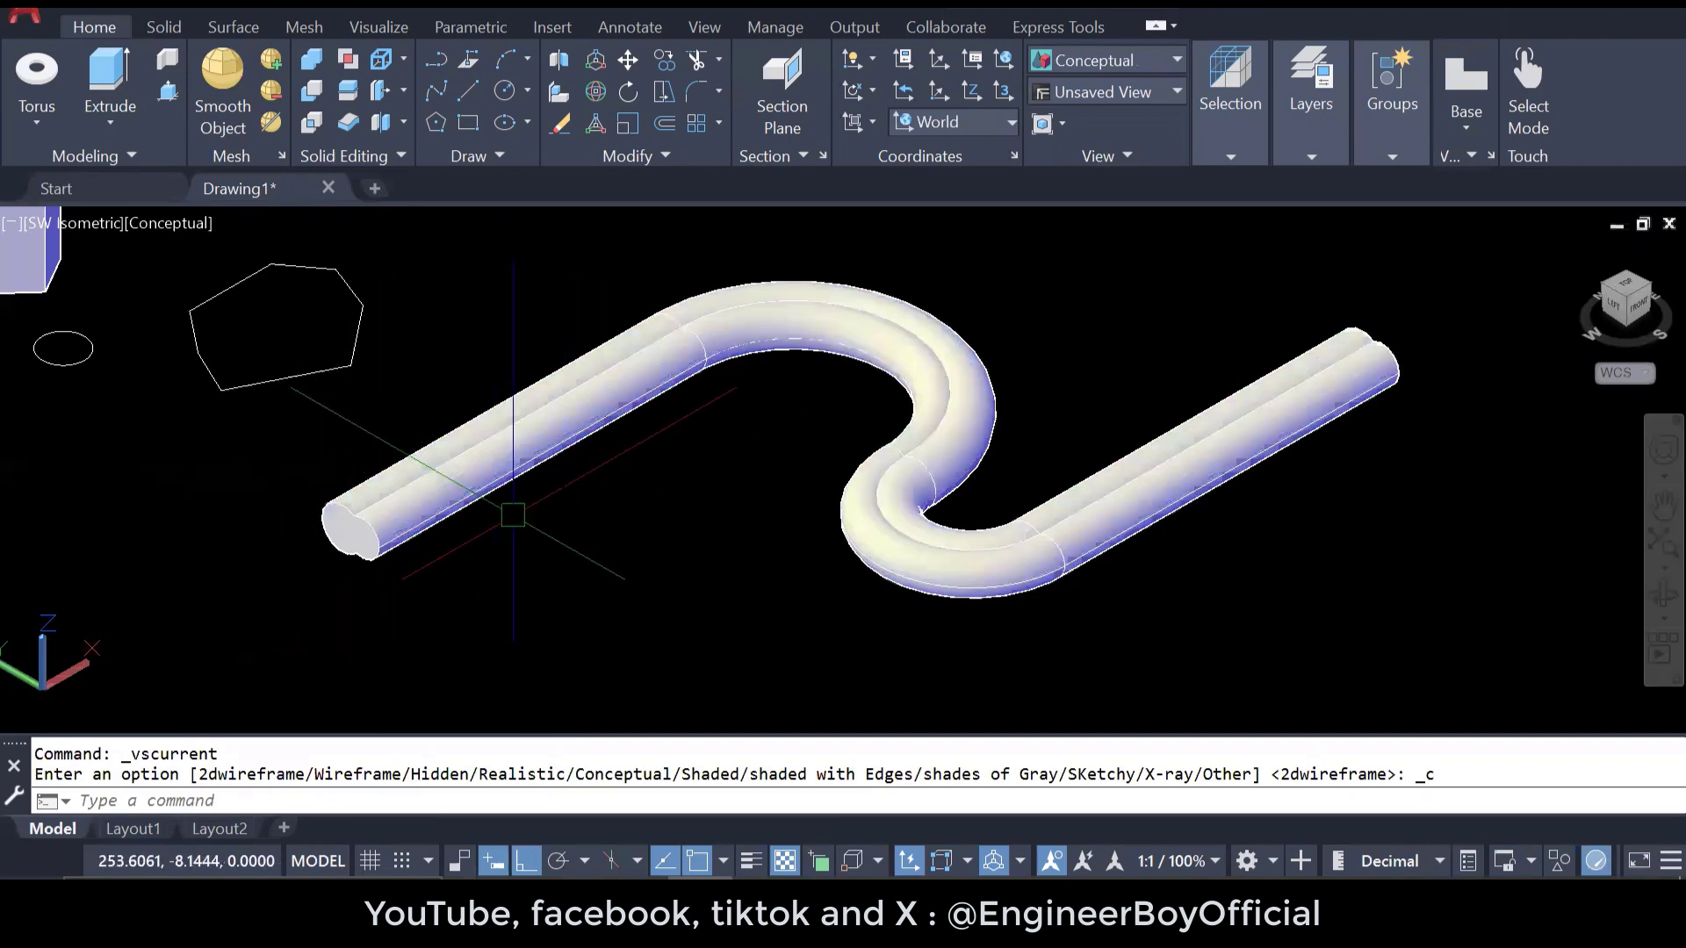
pyautogui.scroll(-2, 513, 515)
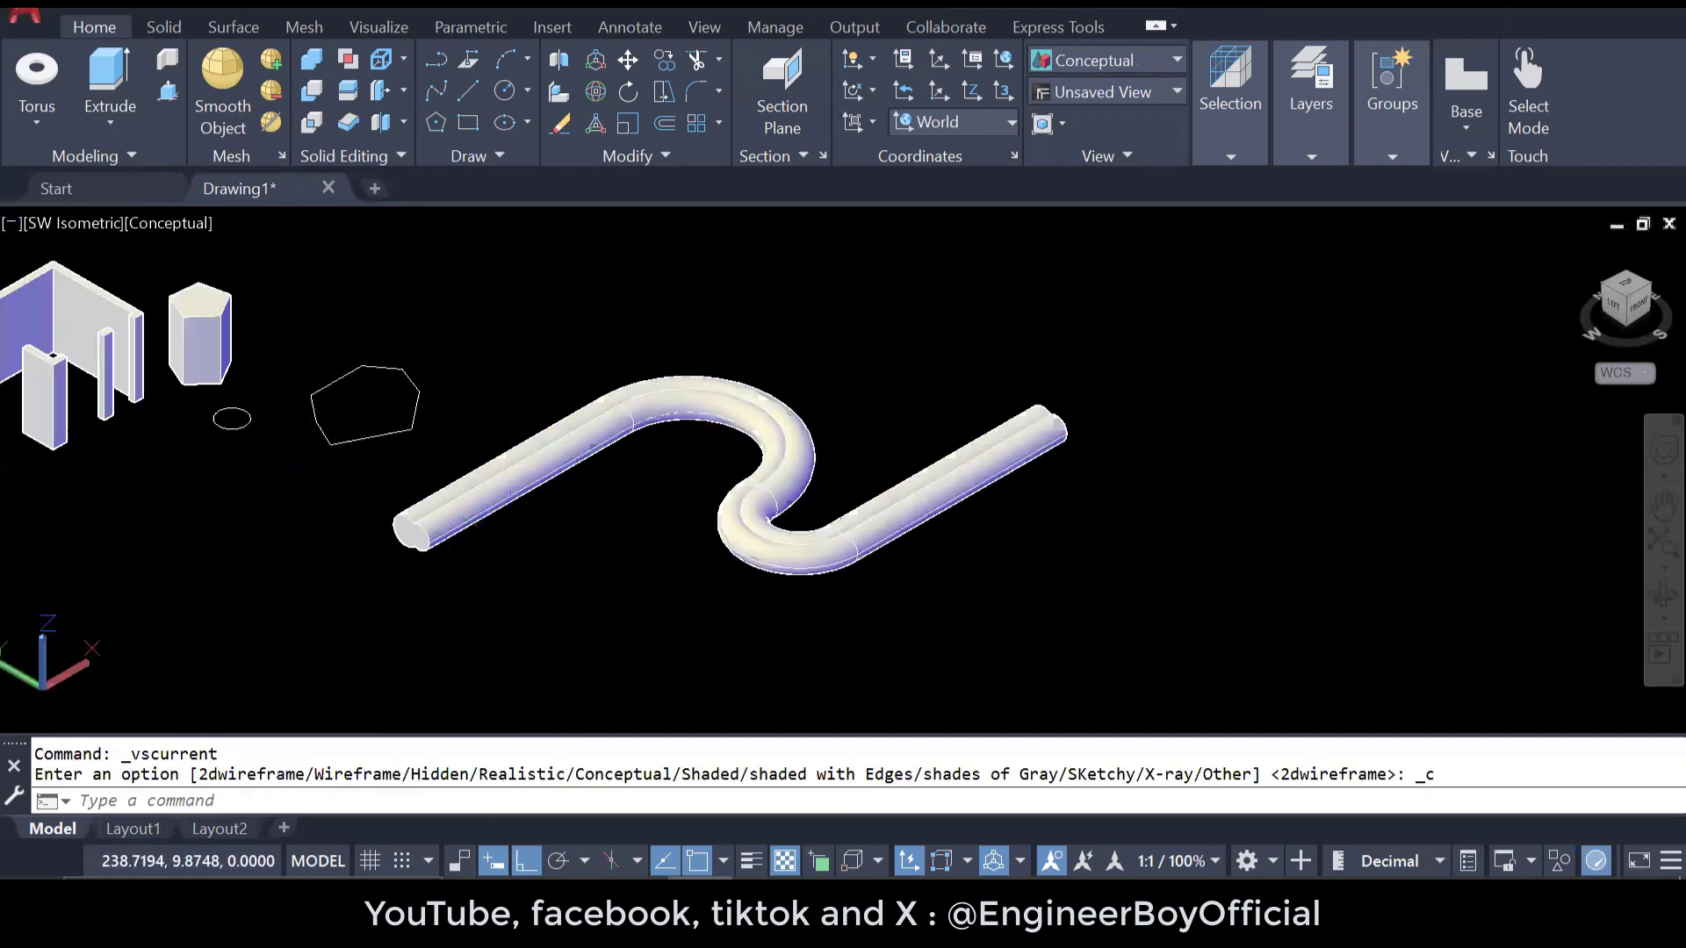
pyautogui.scroll(-1, 725, 507)
pyautogui.scroll(-1, 726, 507)
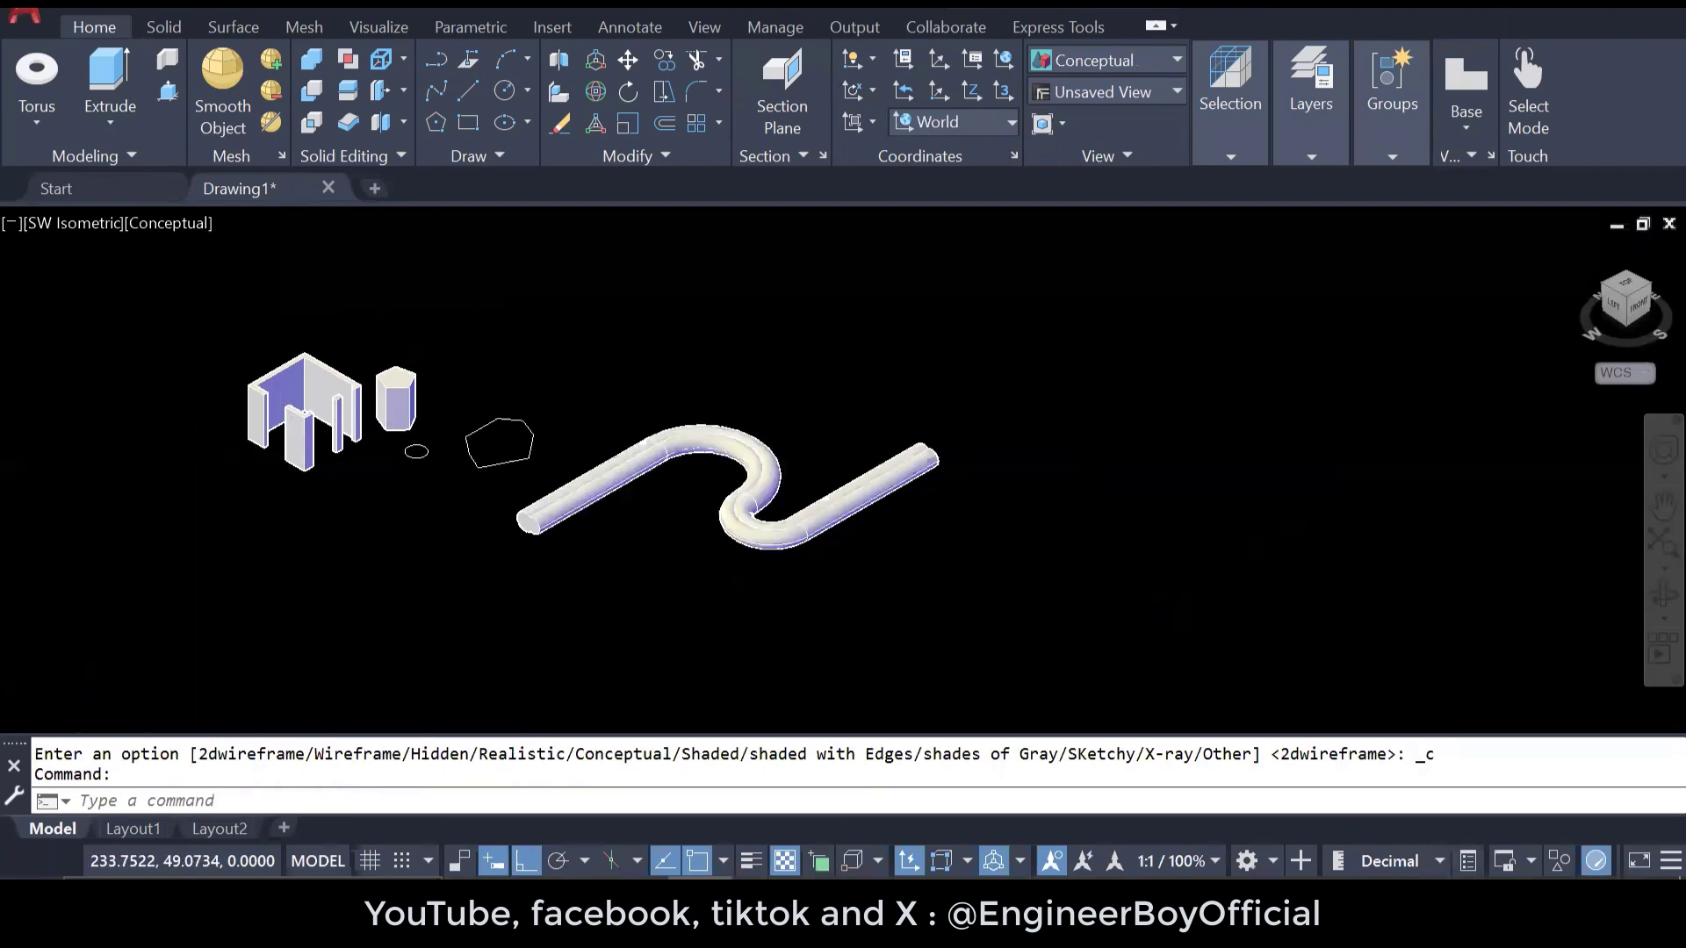
# - Undo the visual style change, the path extrusion and the profile's move and rotation, returning to the flat two-circle outline
pyautogui.scroll(-2, 277, 425)
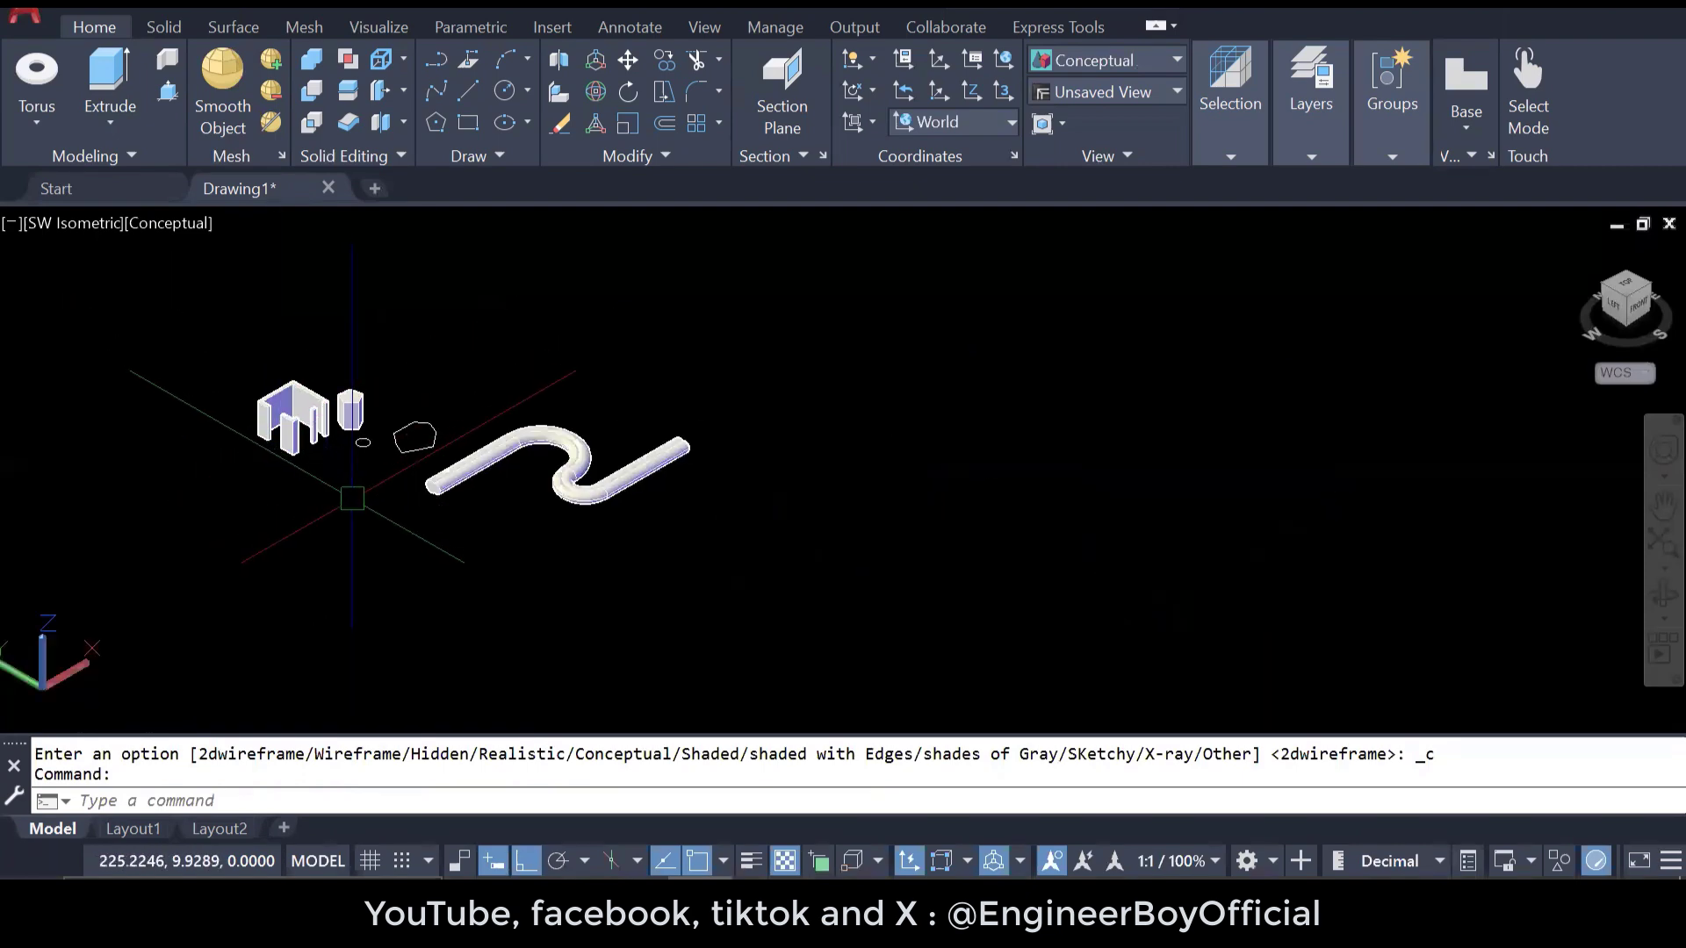
pyautogui.hotkey('ctrl', 'z')
pyautogui.hotkey('ctrl', 'z')
pyautogui.hotkey('ctrl', 'z')
pyautogui.hotkey('ctrl', 'z')
pyautogui.hotkey('ctrl', 'z')
pyautogui.hotkey('ctrl', 'z')
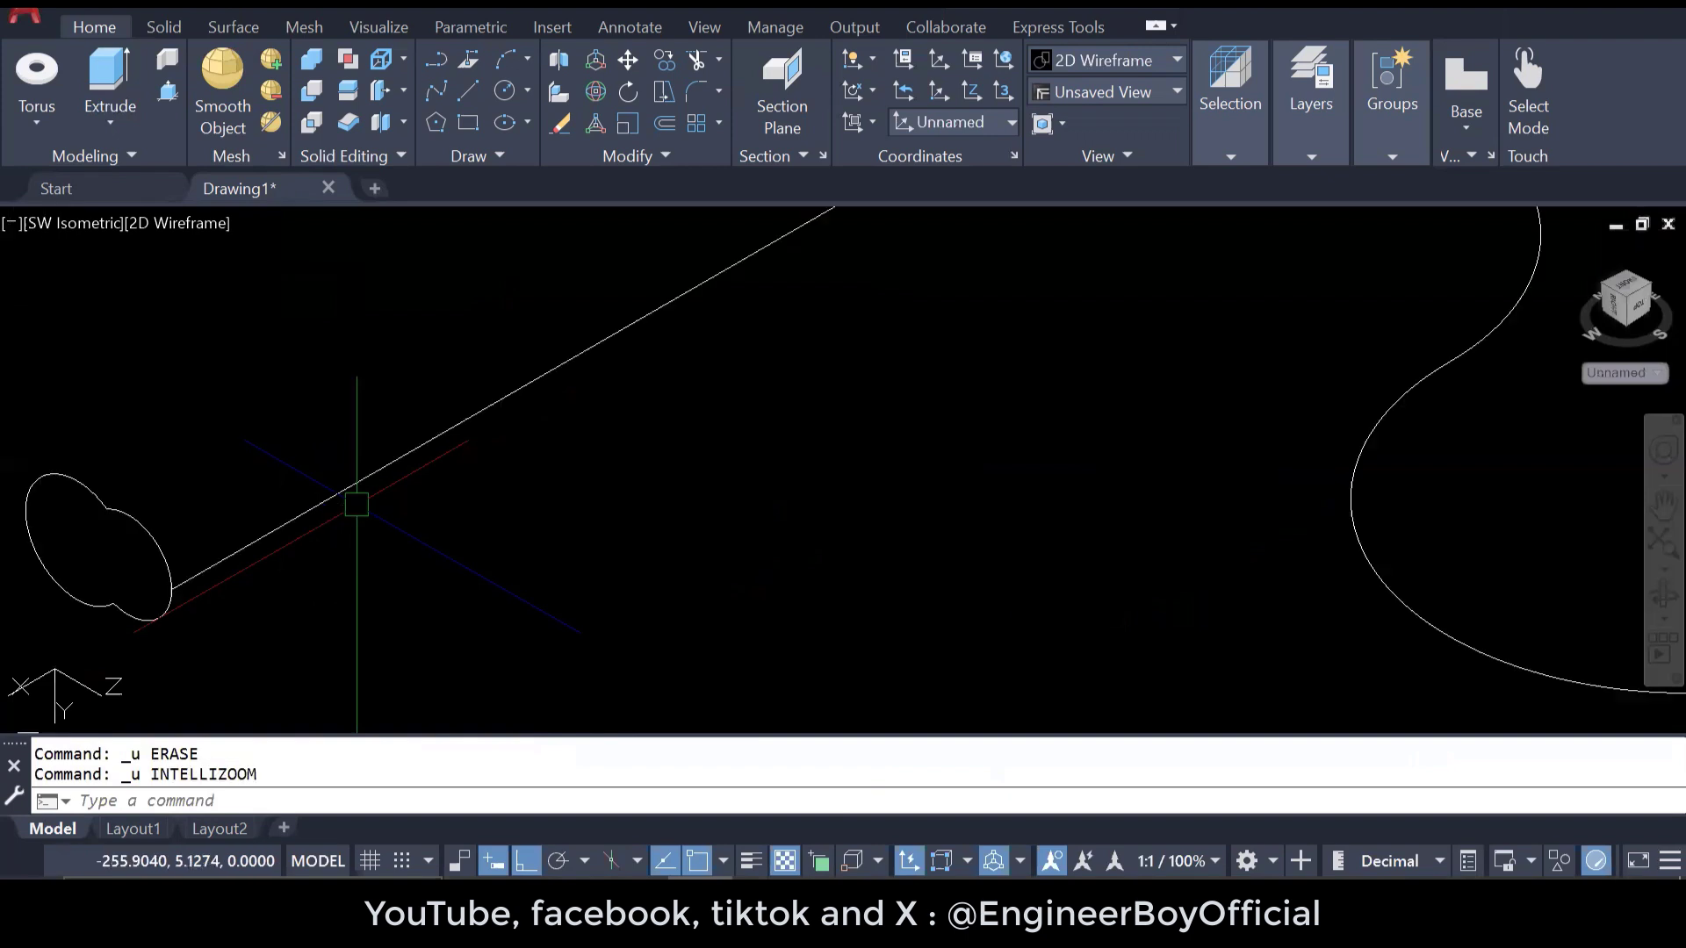
pyautogui.hotkey('ctrl', 'z')
pyautogui.hotkey('ctrl', 'z')
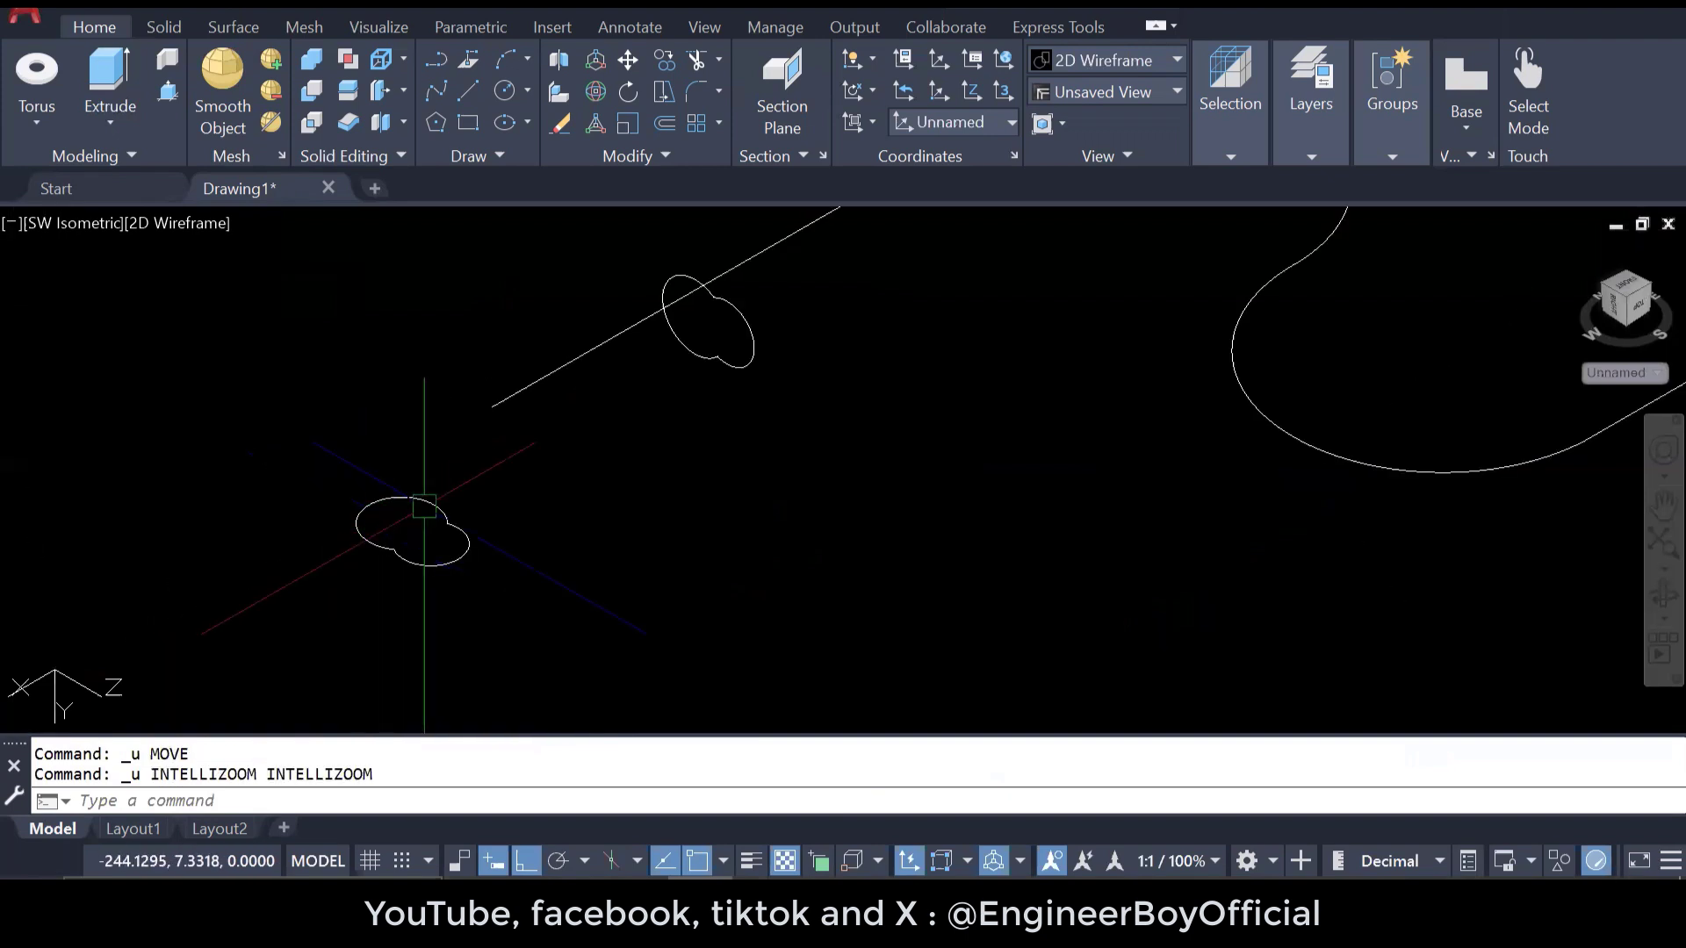
pyautogui.hotkey('ctrl', 'z')
pyautogui.hotkey('ctrl', 'z')
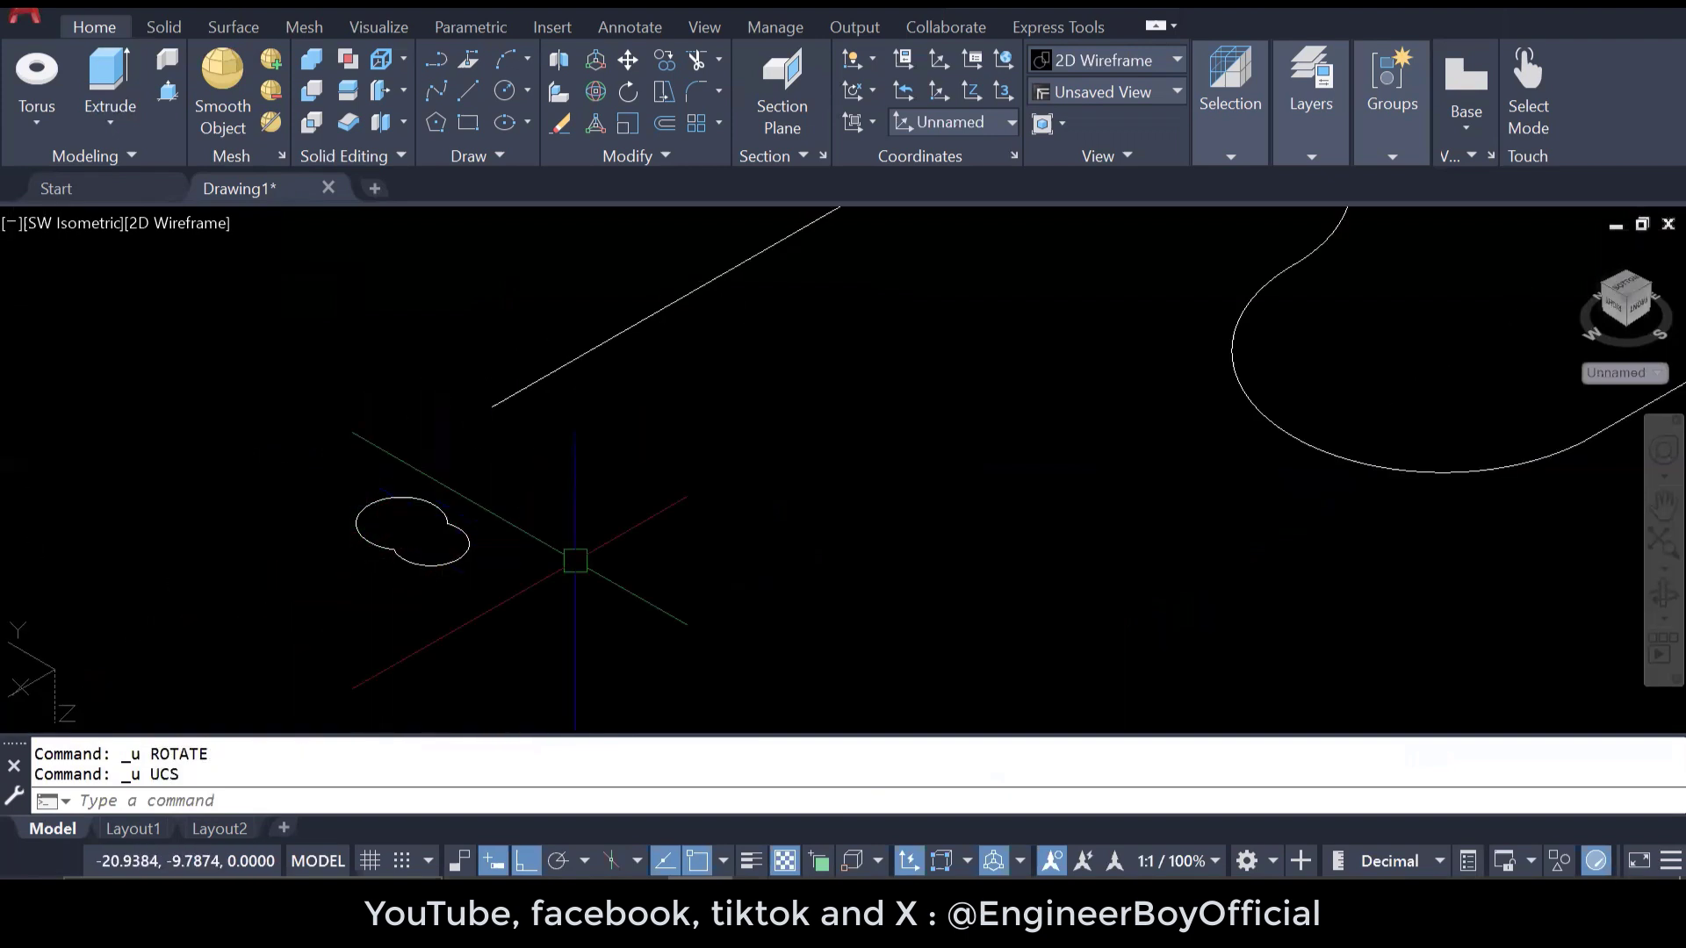
# - Sweep the flat two-circle profile along the S-shaped polyline path
pyautogui.click(467, 535)
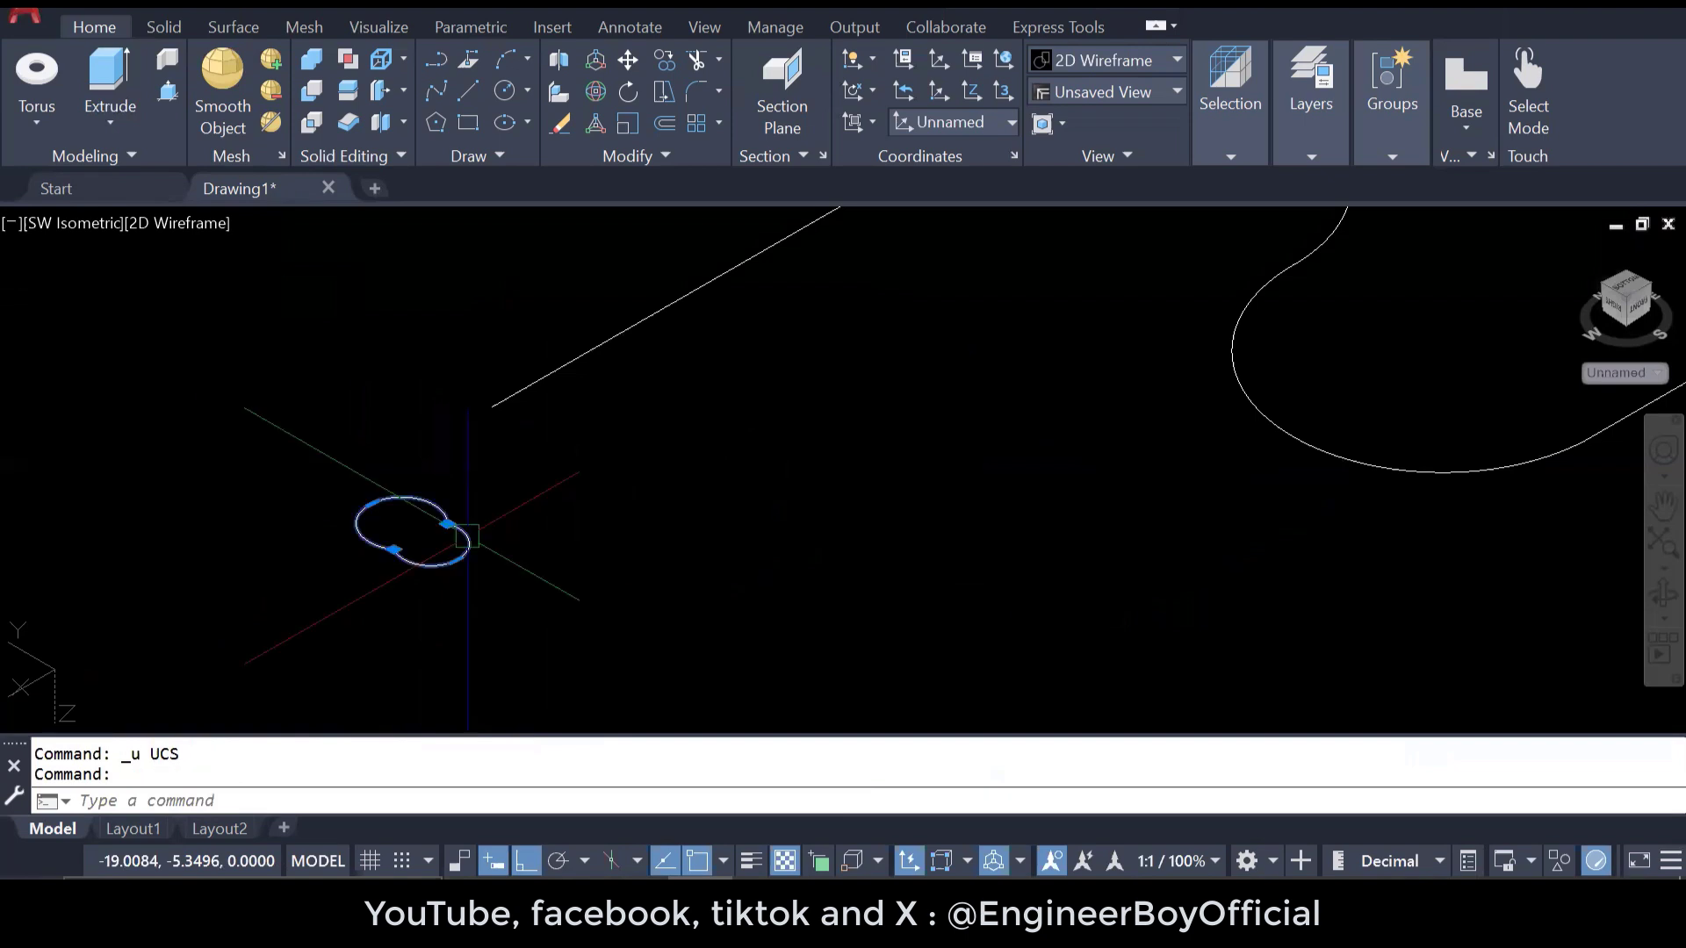
pyautogui.click(133, 125)
pyautogui.click(140, 318)
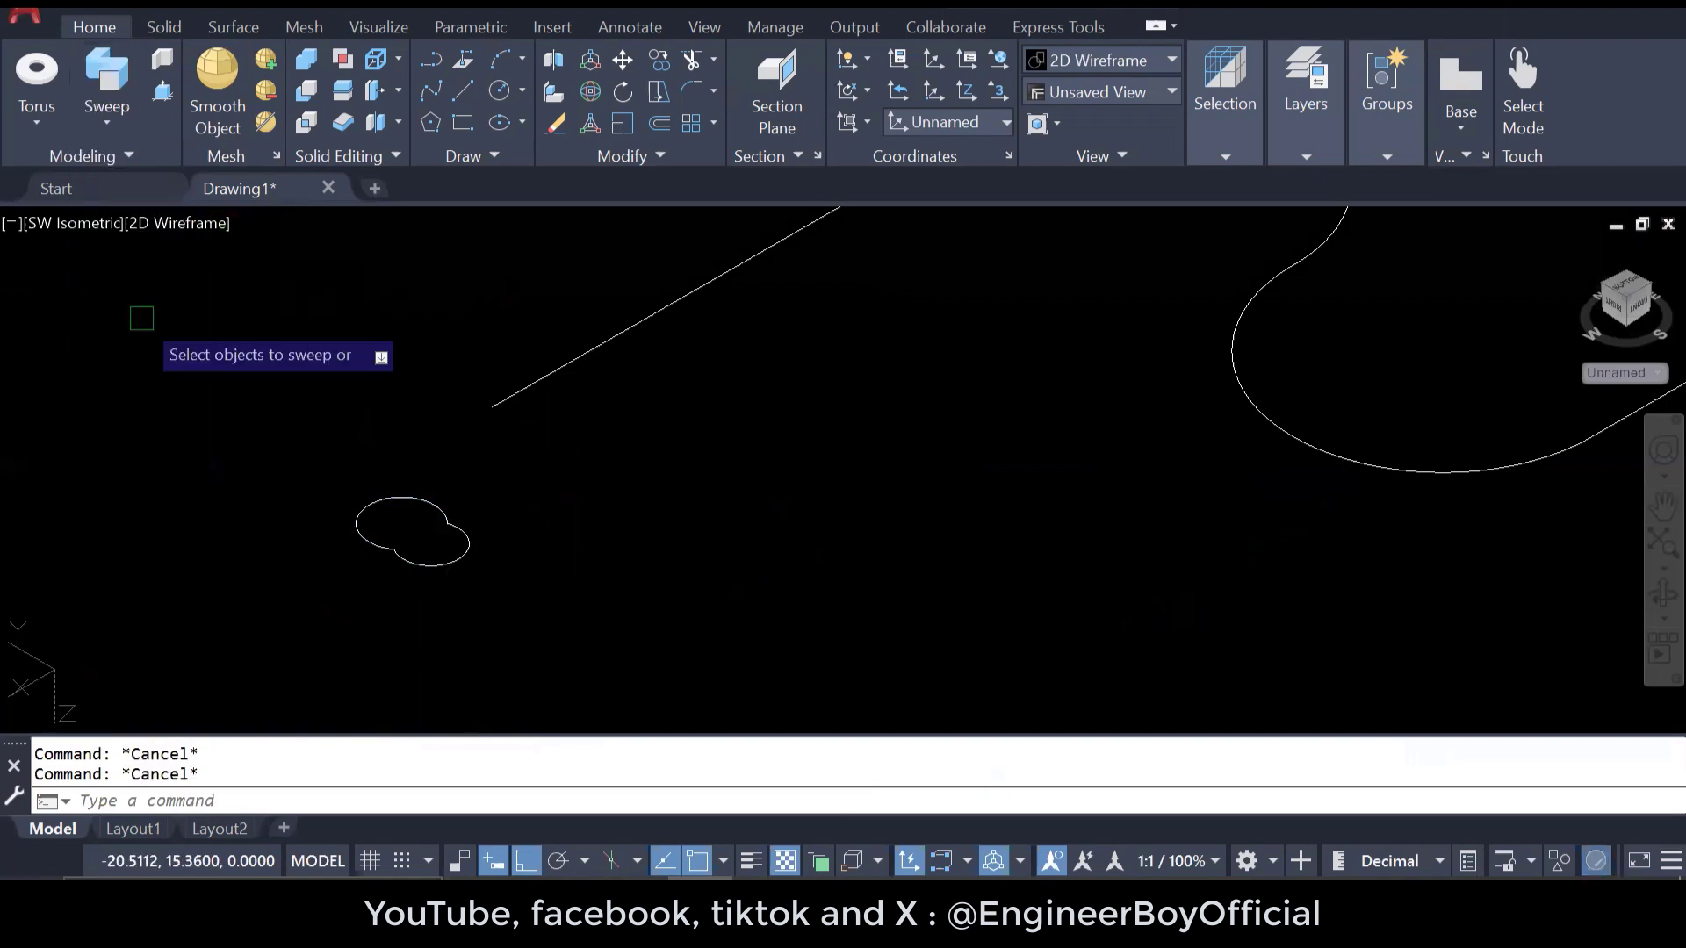
pyautogui.click(411, 491)
pyautogui.press('Return')
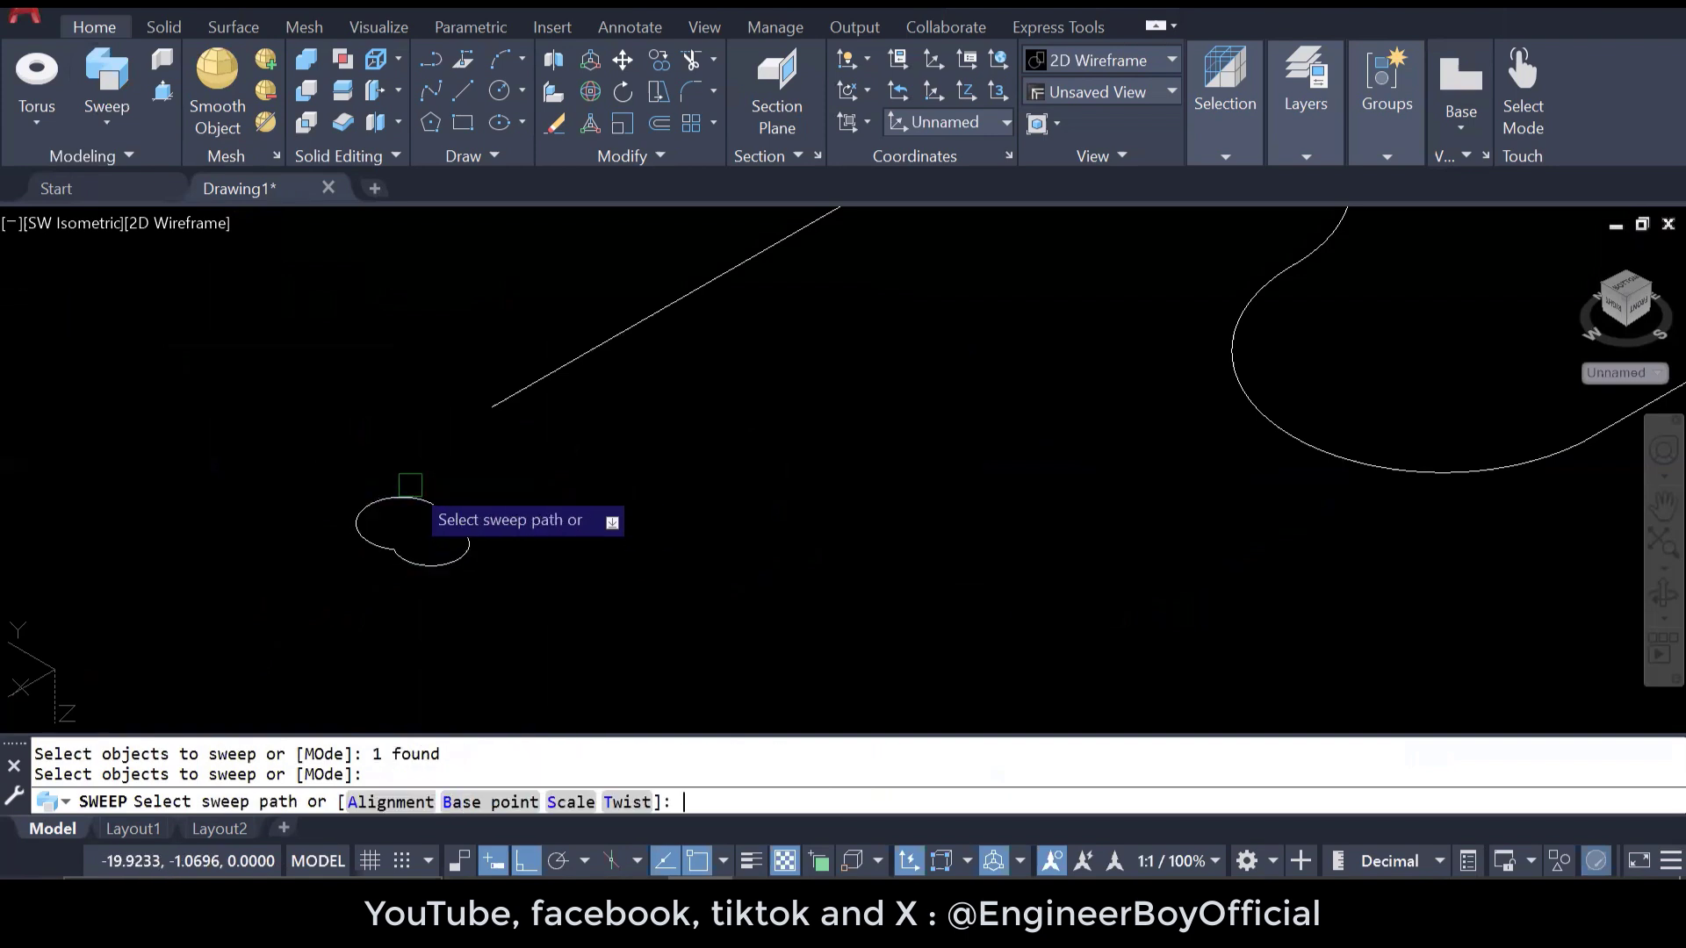
pyautogui.click(527, 387)
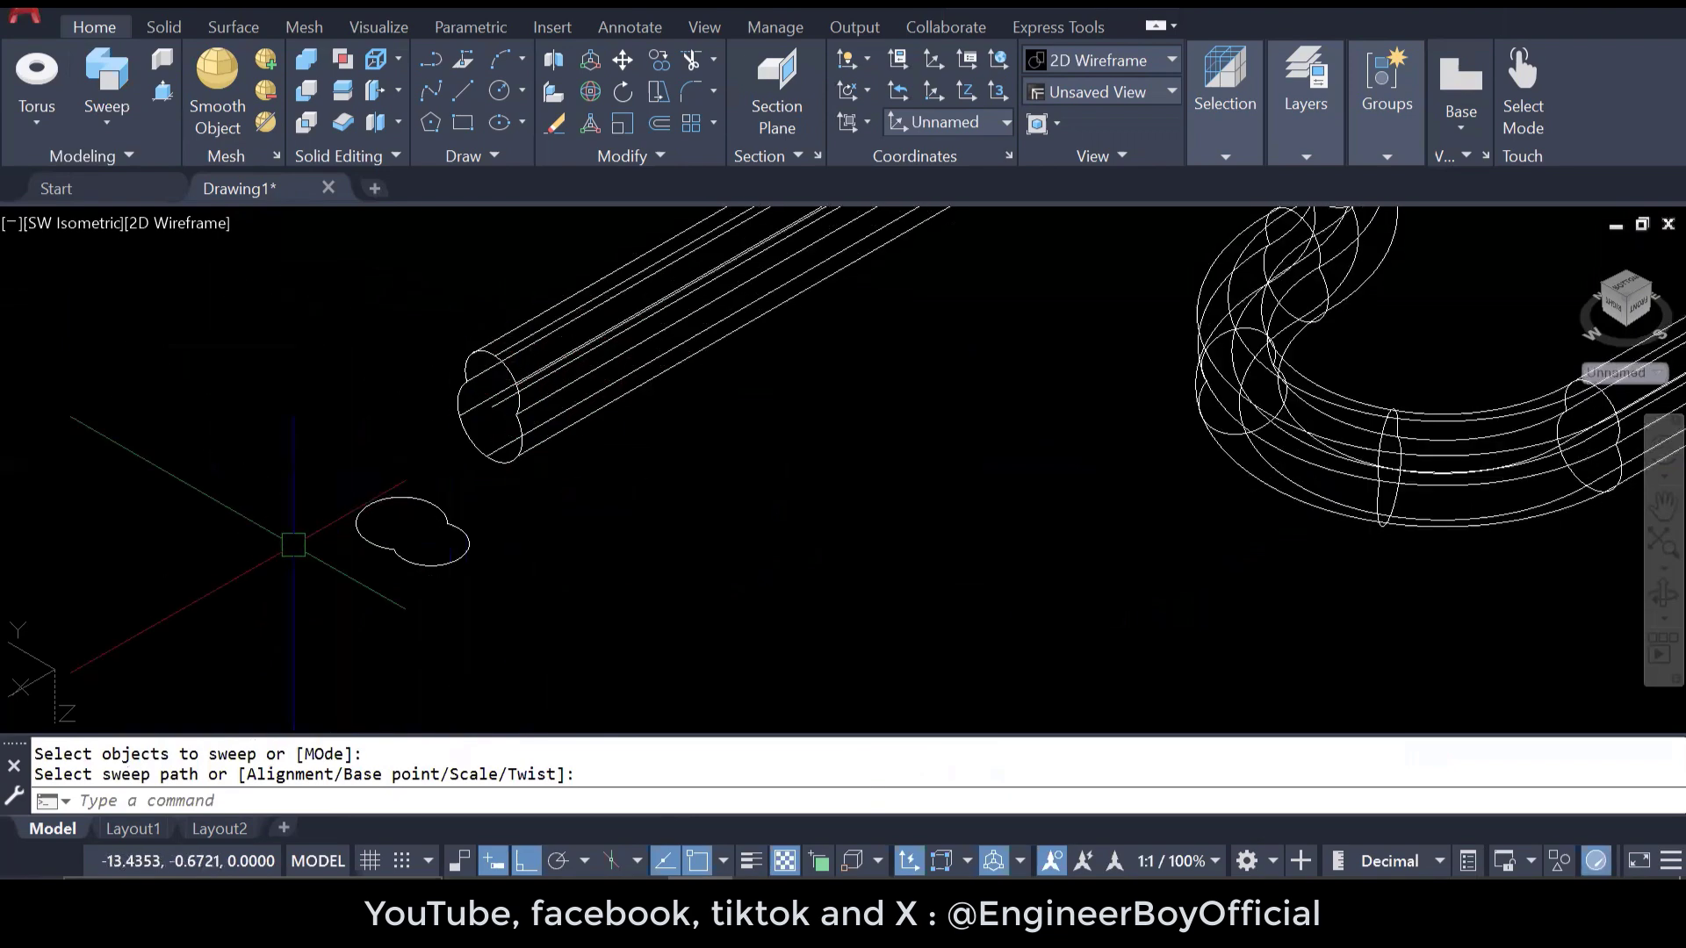
pyautogui.scroll(-3, 293, 544)
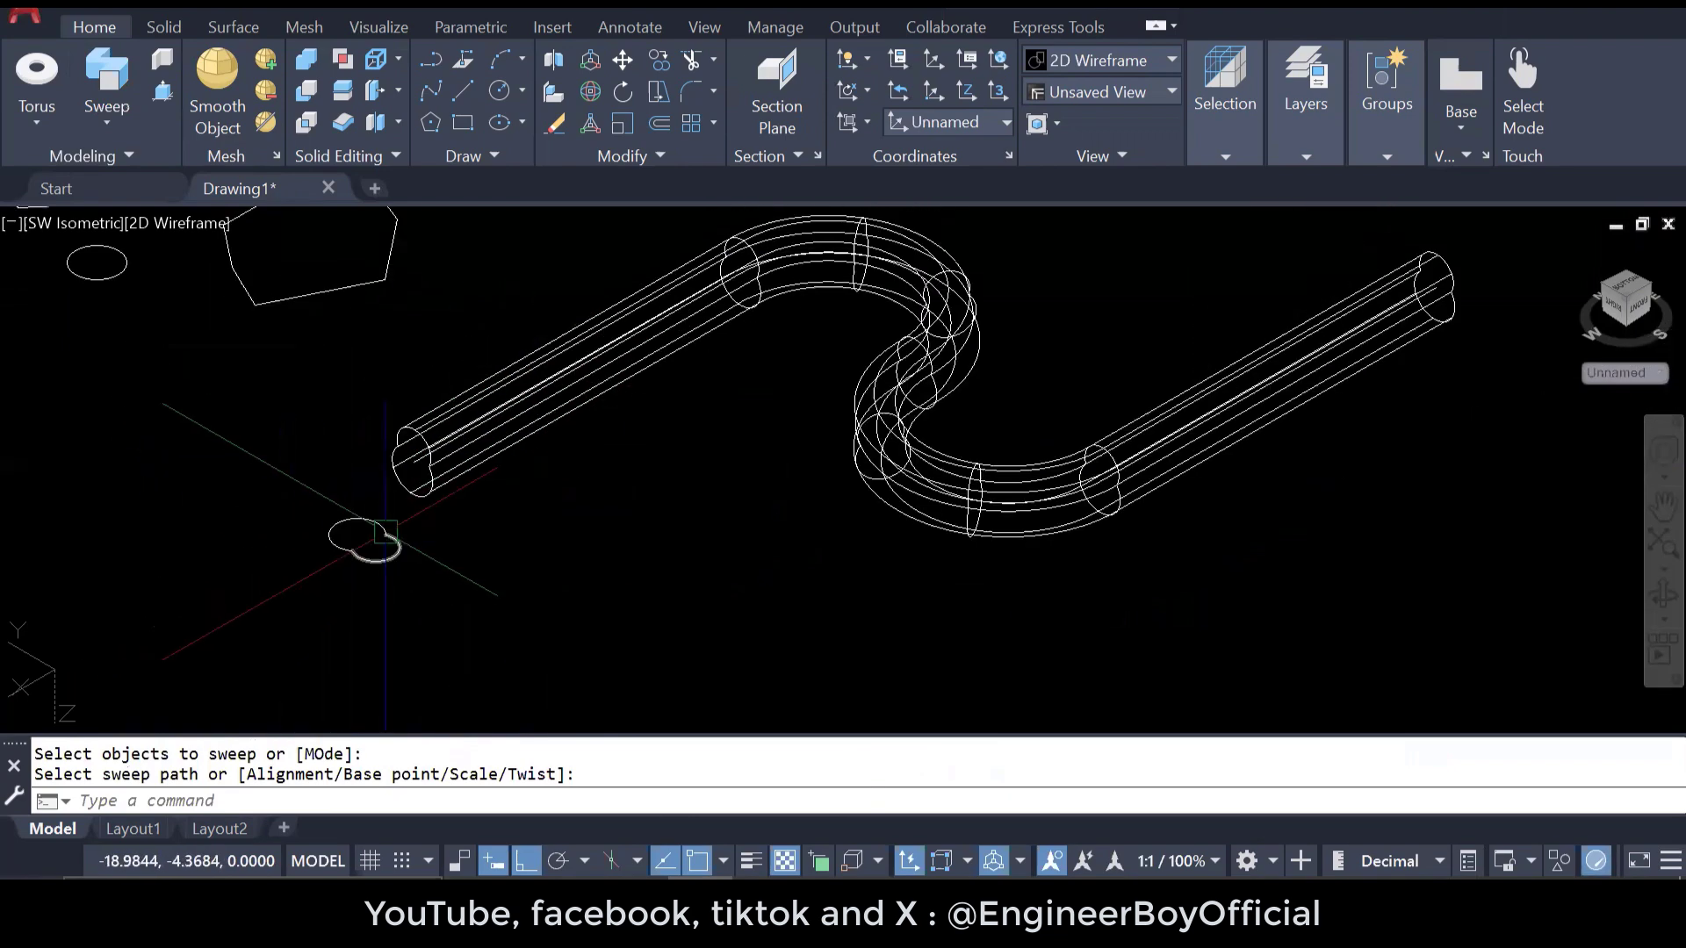
pyautogui.scroll(4, 382, 510)
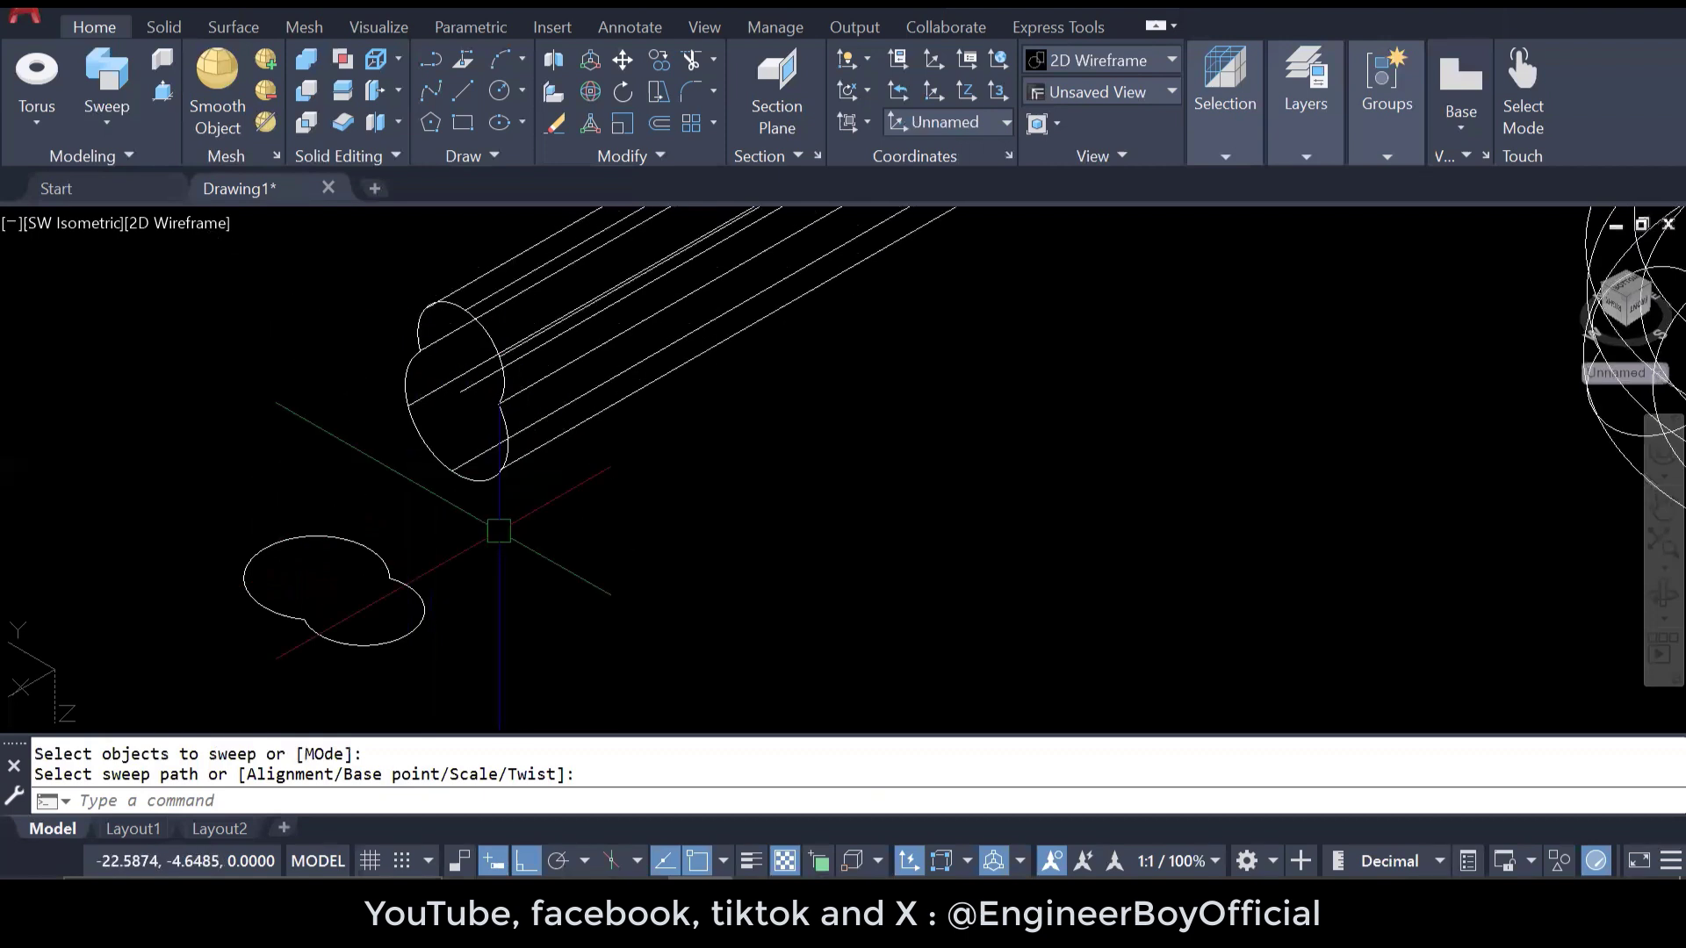
# - Undo the sweep of the two-circle profile
pyautogui.hotkey('ctrl', 'z')
pyautogui.hotkey('ctrl', 'z')
pyautogui.hotkey('ctrl', 'z')
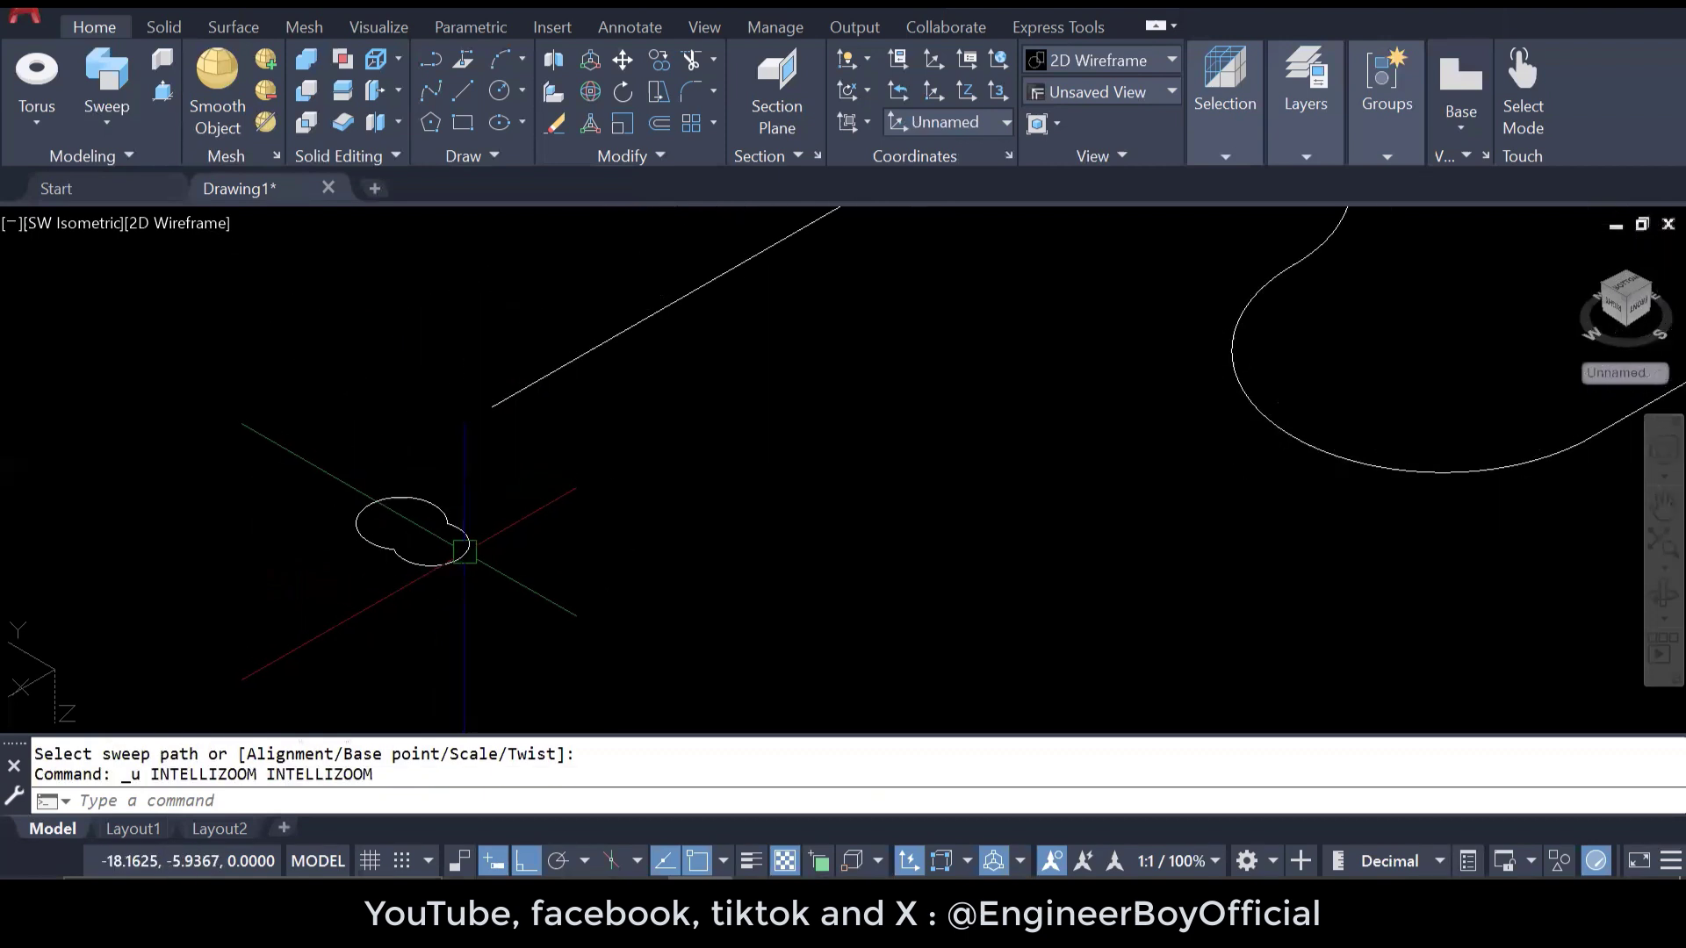
pyautogui.press('Escape')
pyautogui.press('Escape')
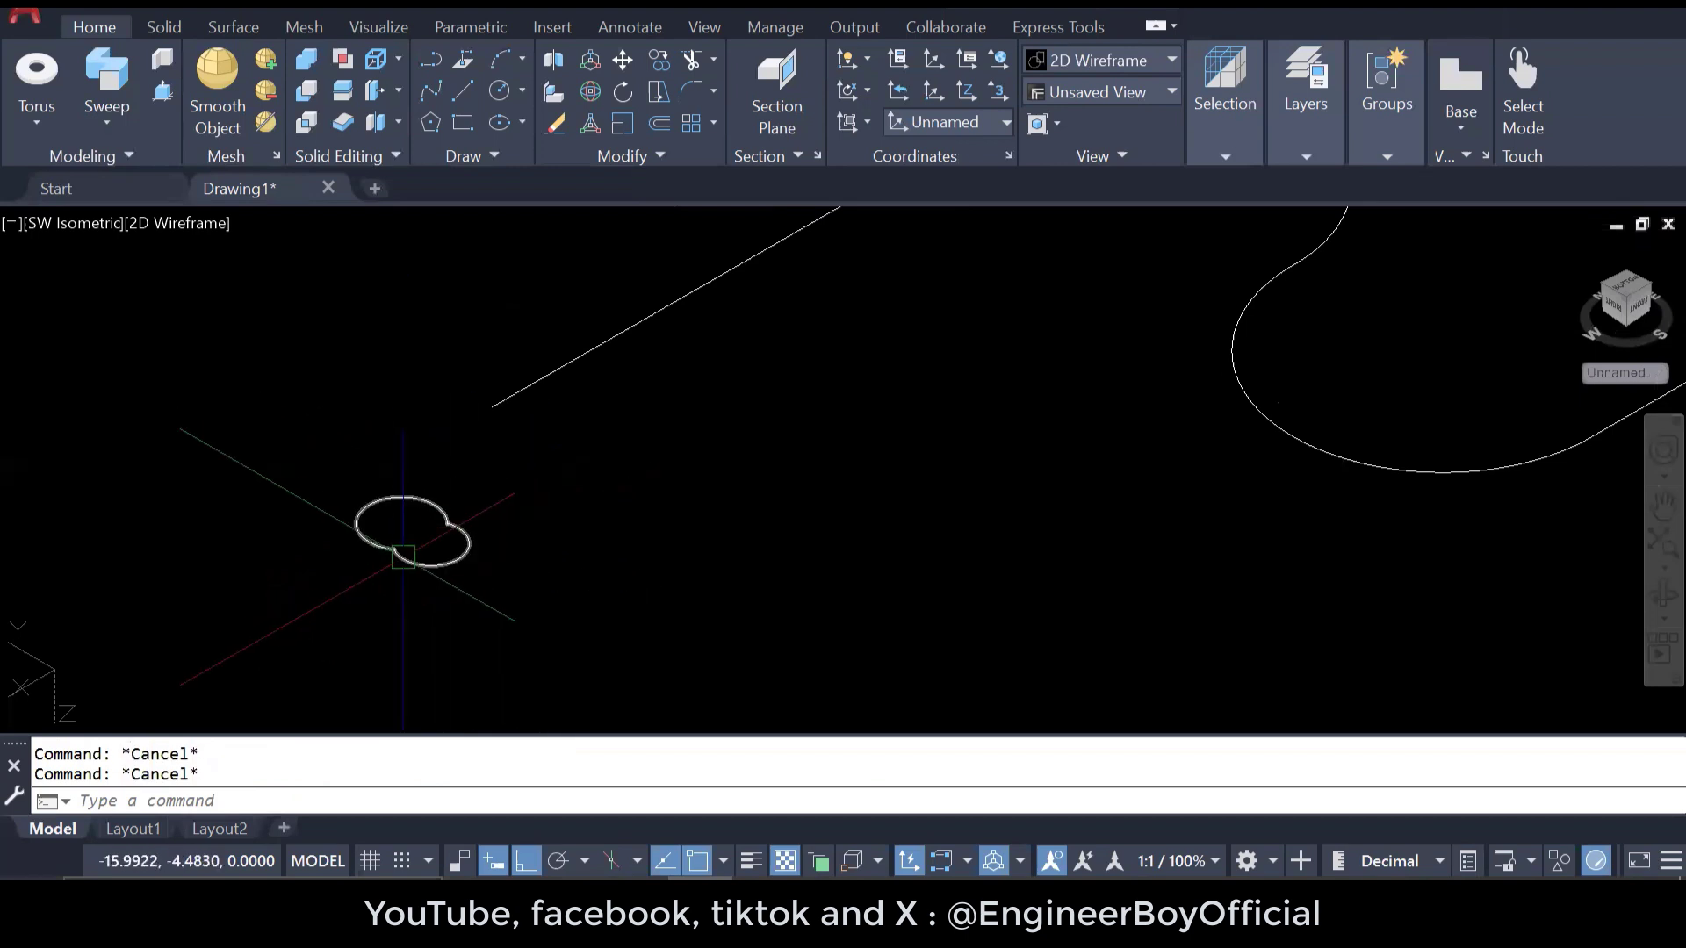
# - Undo the earlier UCS rotations
pyautogui.scroll(-2, 354, 504)
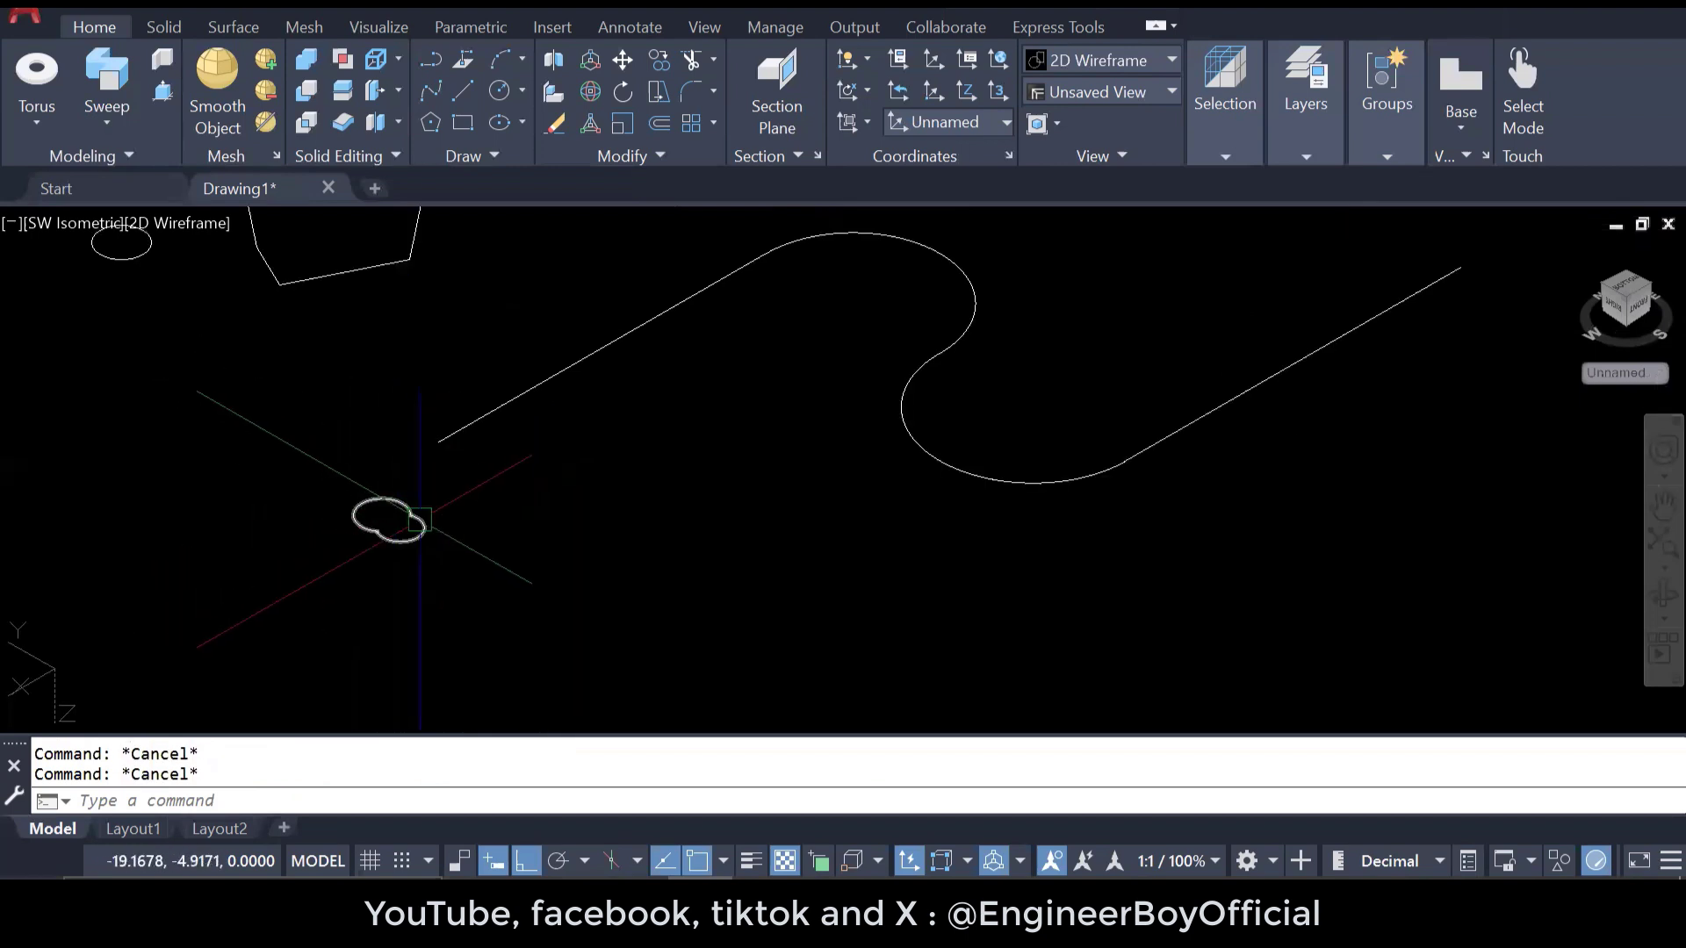
pyautogui.hotkey('ctrl', 'y')
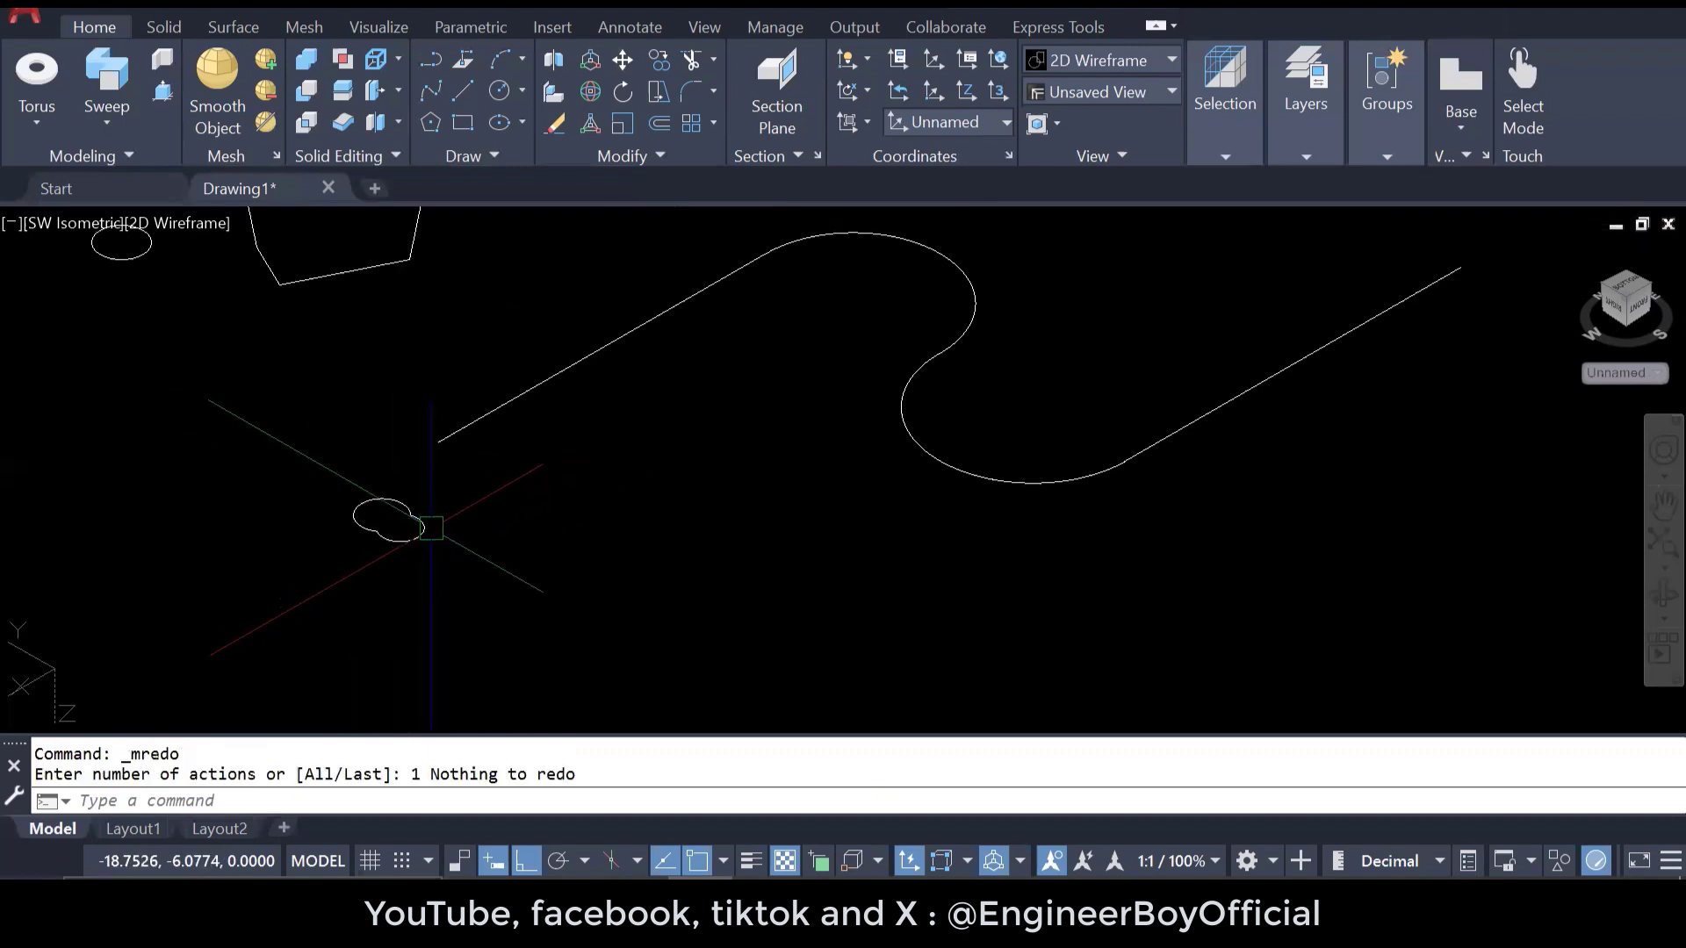
pyautogui.hotkey('ctrl', 'z')
pyautogui.hotkey('ctrl', 'z')
pyautogui.hotkey('ctrl', 'z')
pyautogui.hotkey('ctrl', 'z')
pyautogui.hotkey('ctrl', 'z')
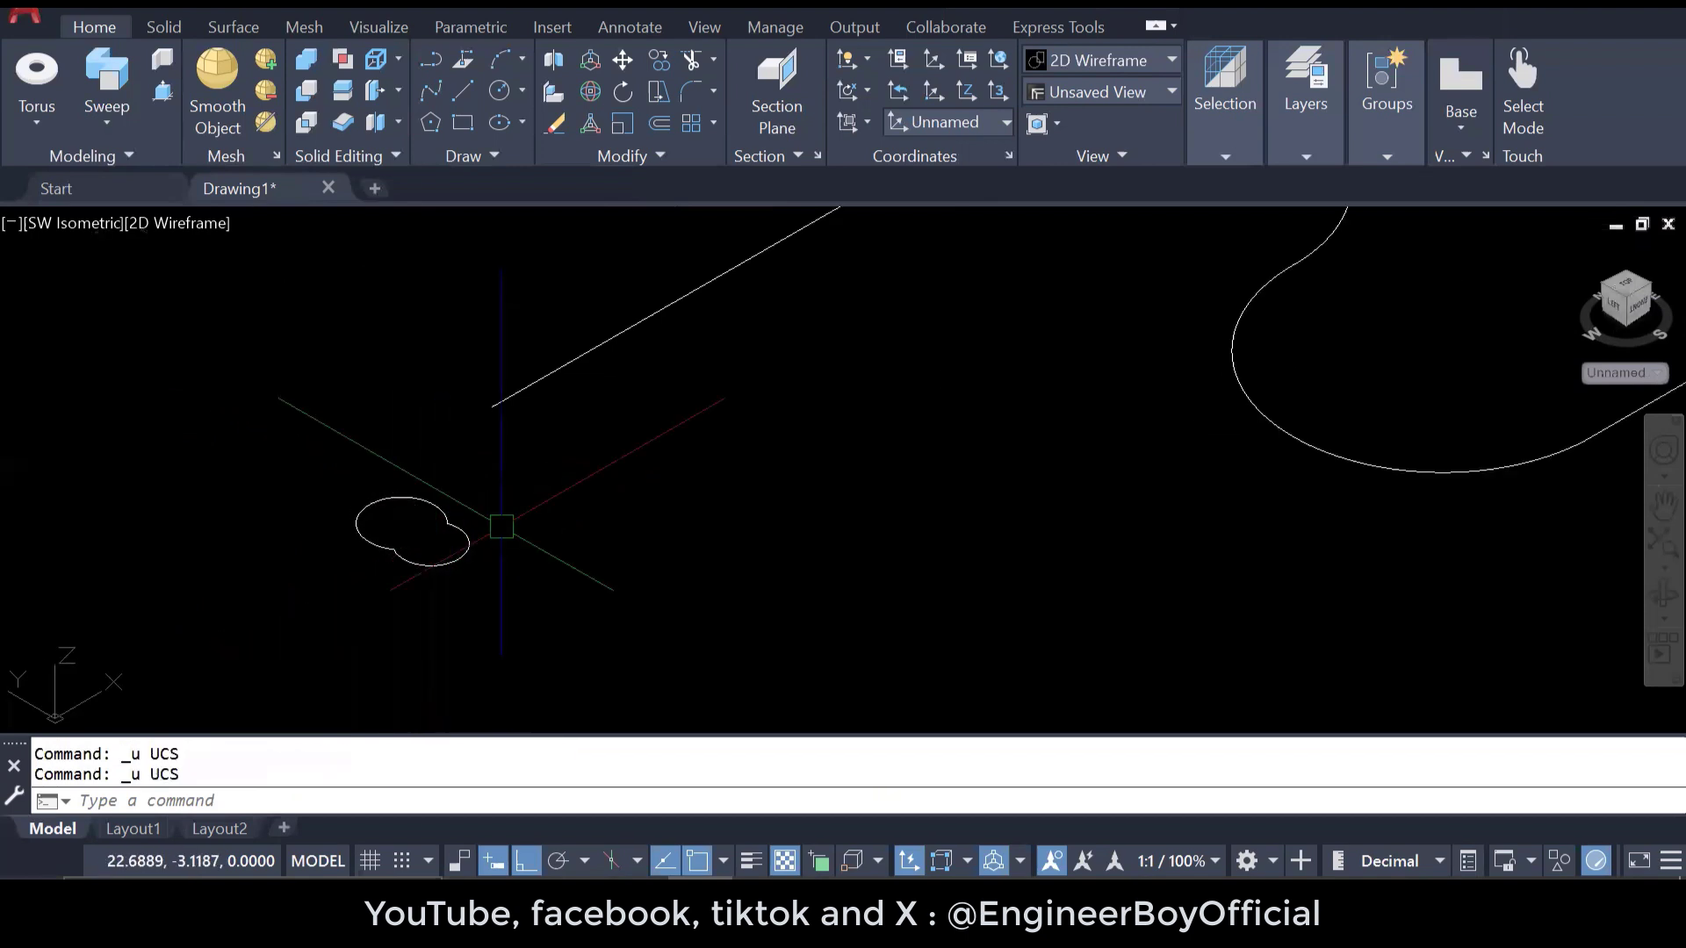
pyautogui.press('Escape')
pyautogui.scroll(-3, 549, 582)
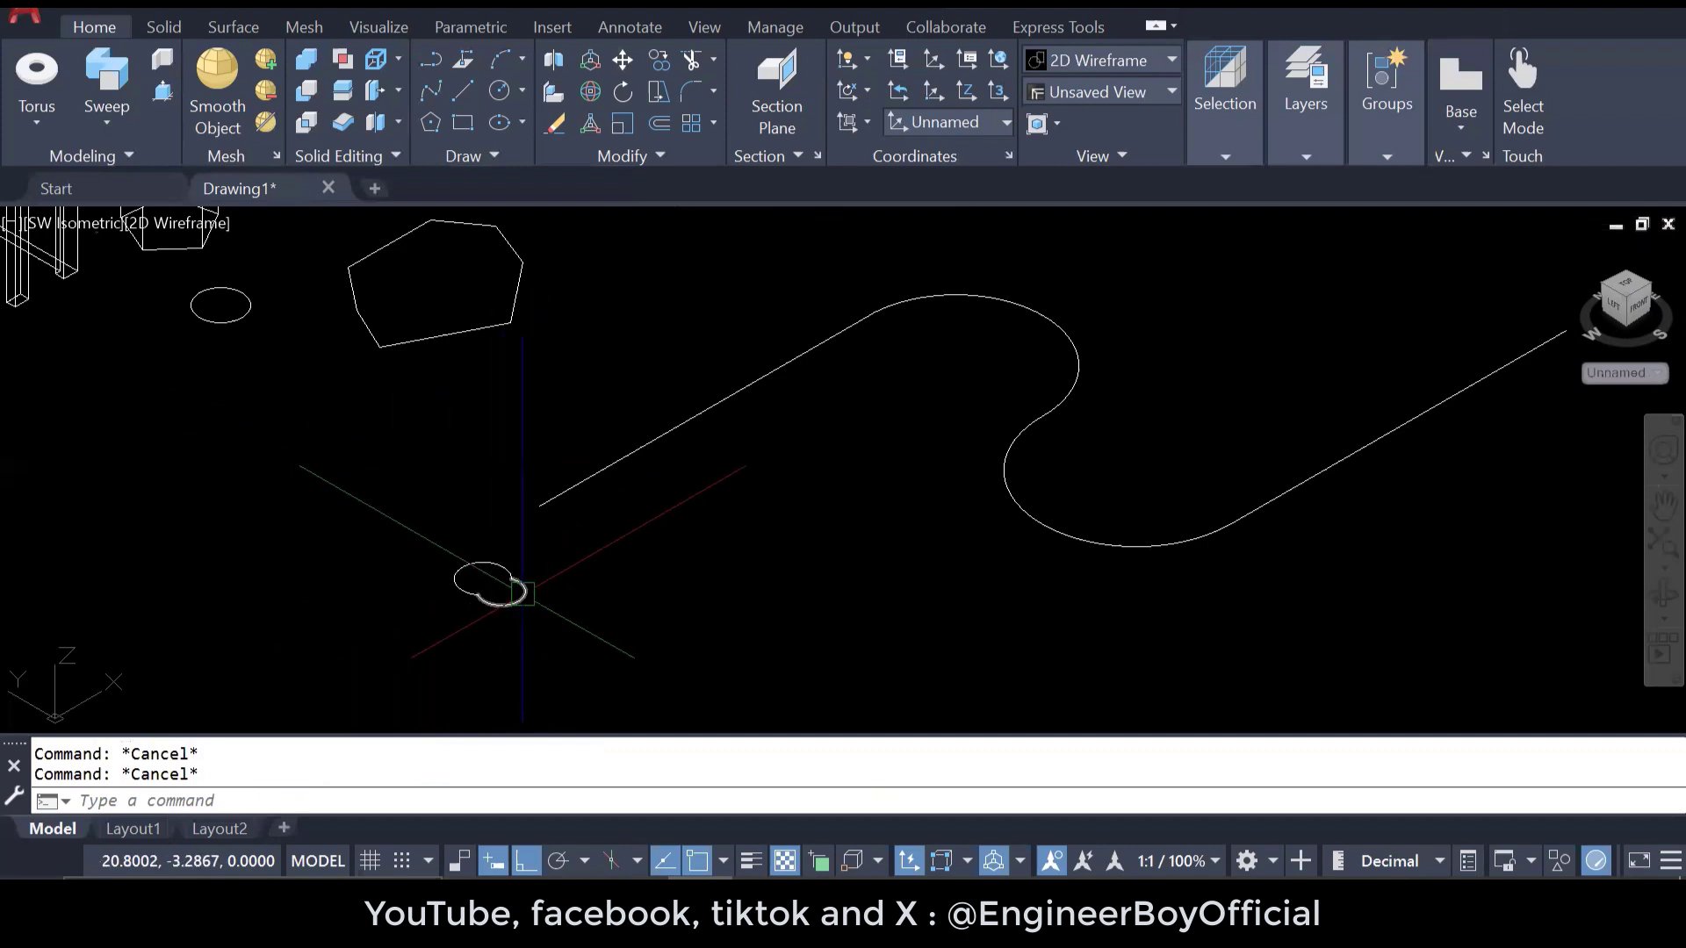
# - Offset both arcs of the two-circle outline inward by a distance of 1
pyautogui.scroll(2, 504, 602)
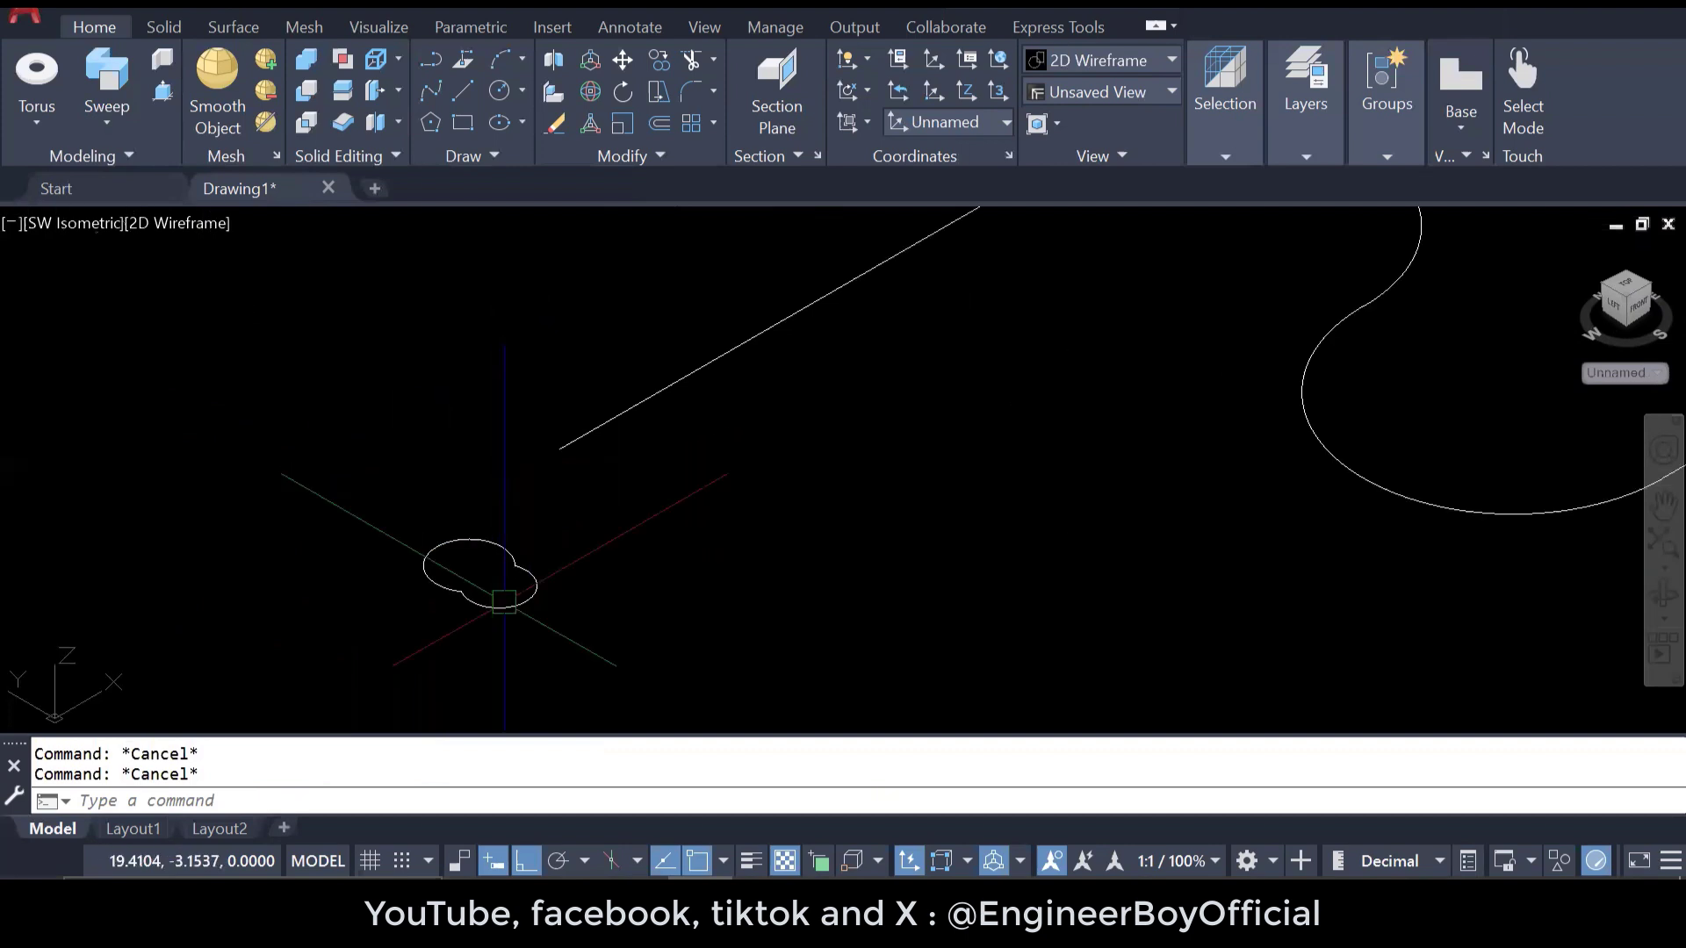
pyautogui.press('Return')
pyautogui.scroll(5, 509, 615)
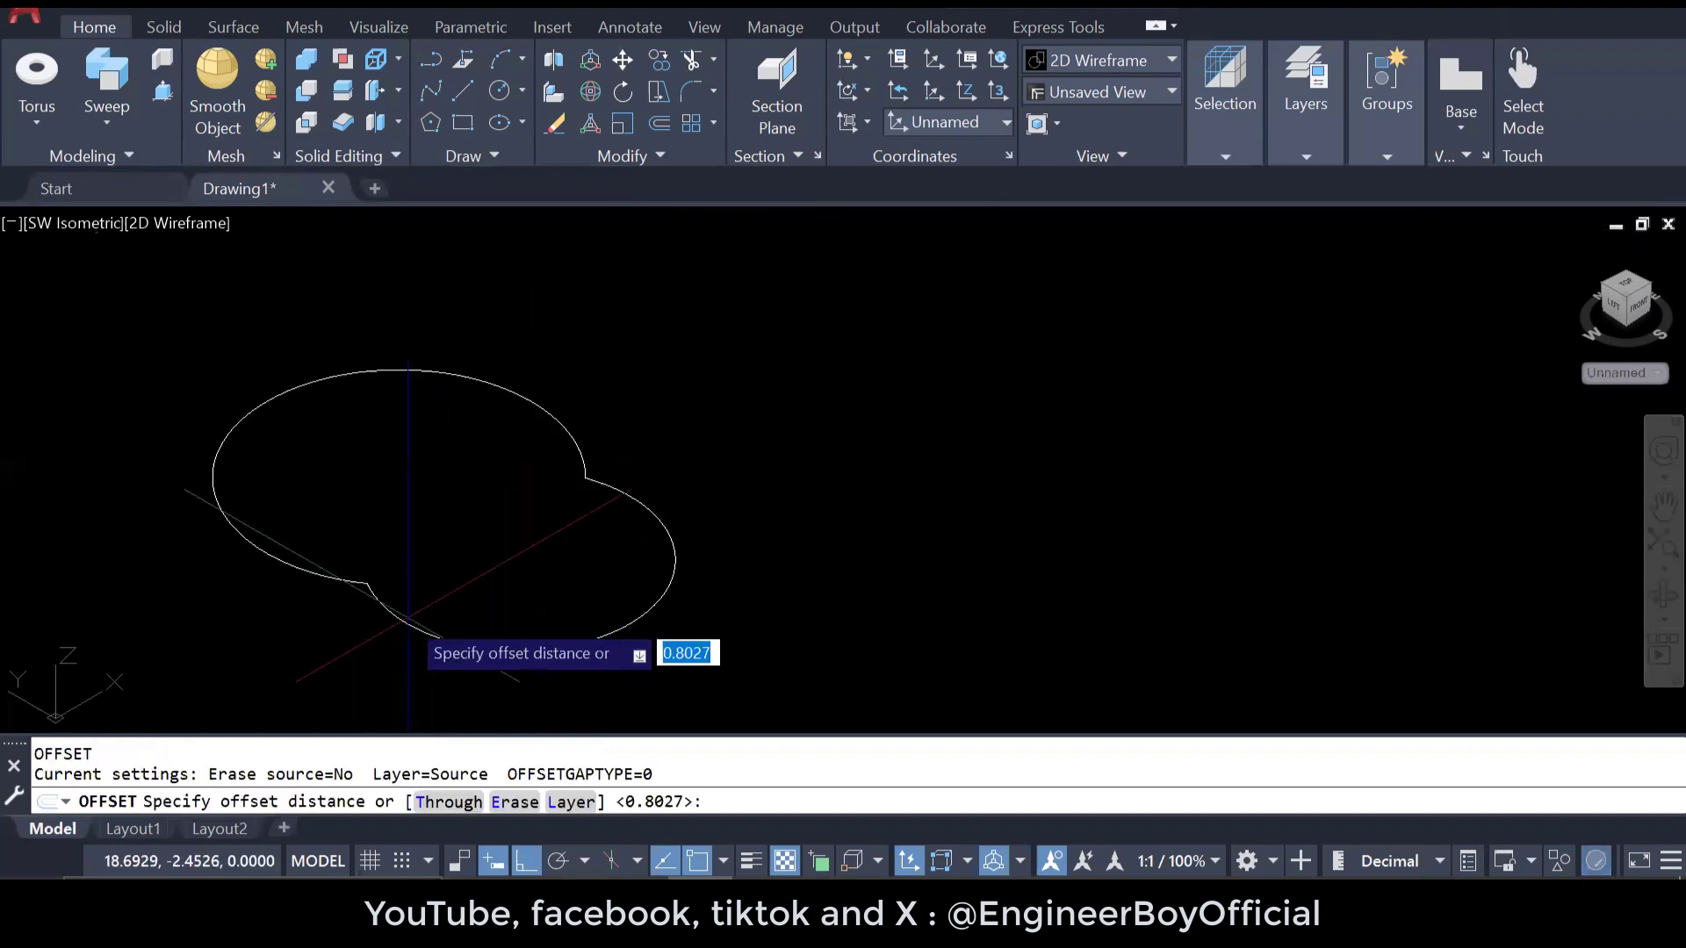
pyautogui.click(366, 583)
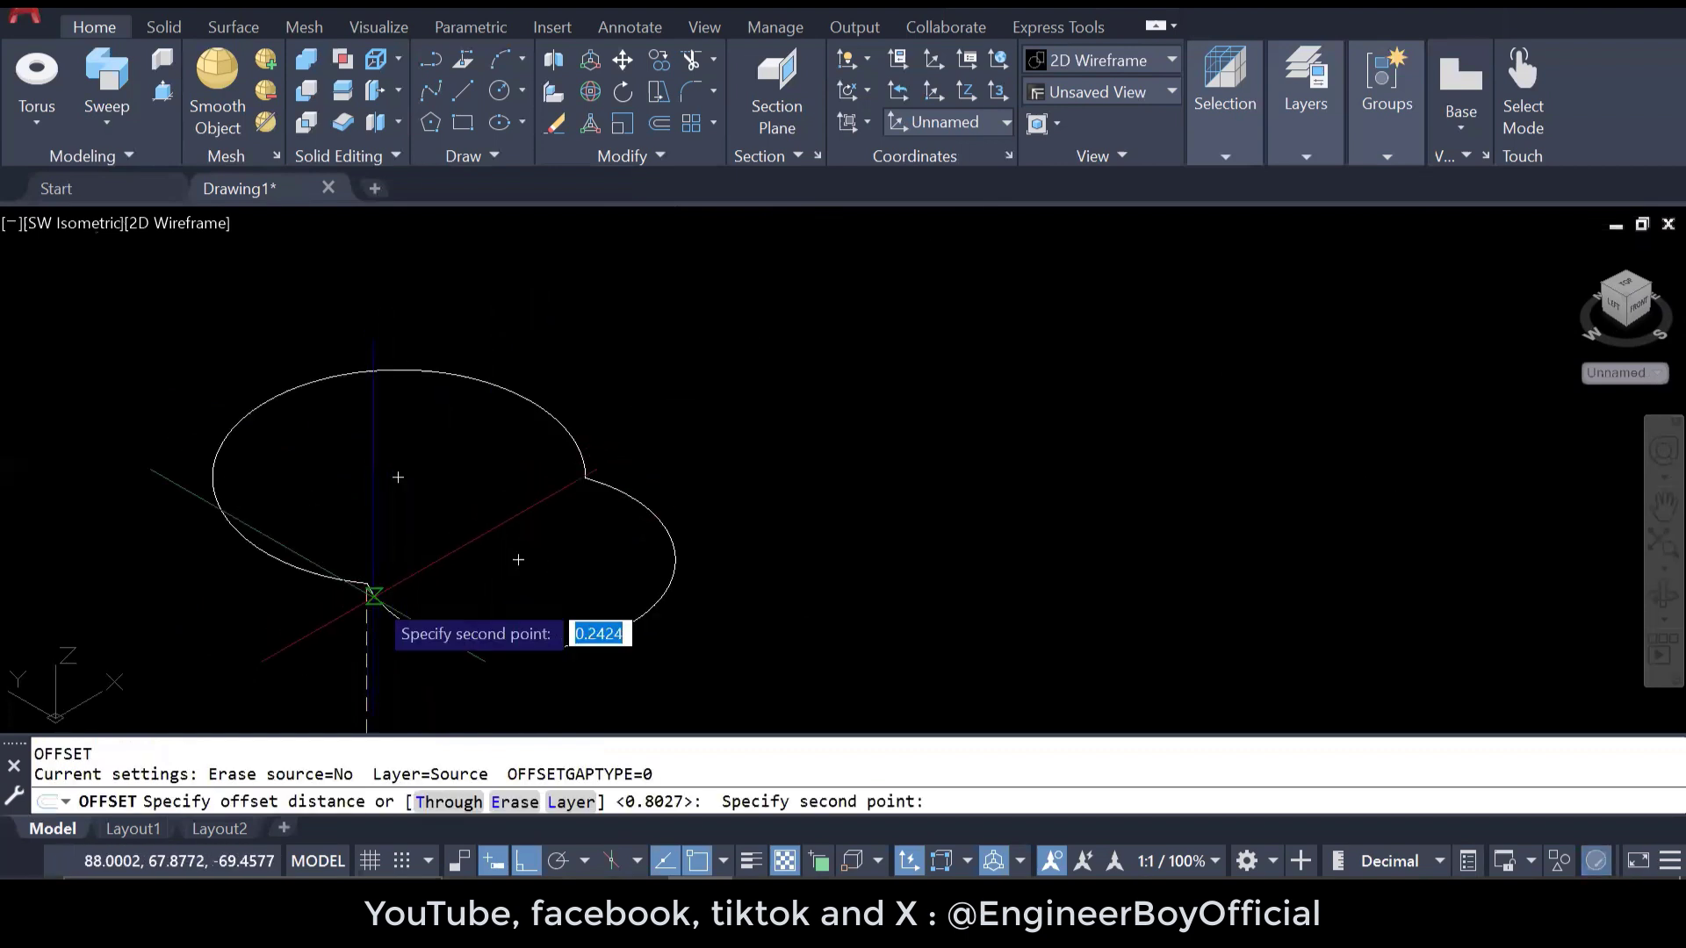
pyautogui.scroll(-2, 356, 613)
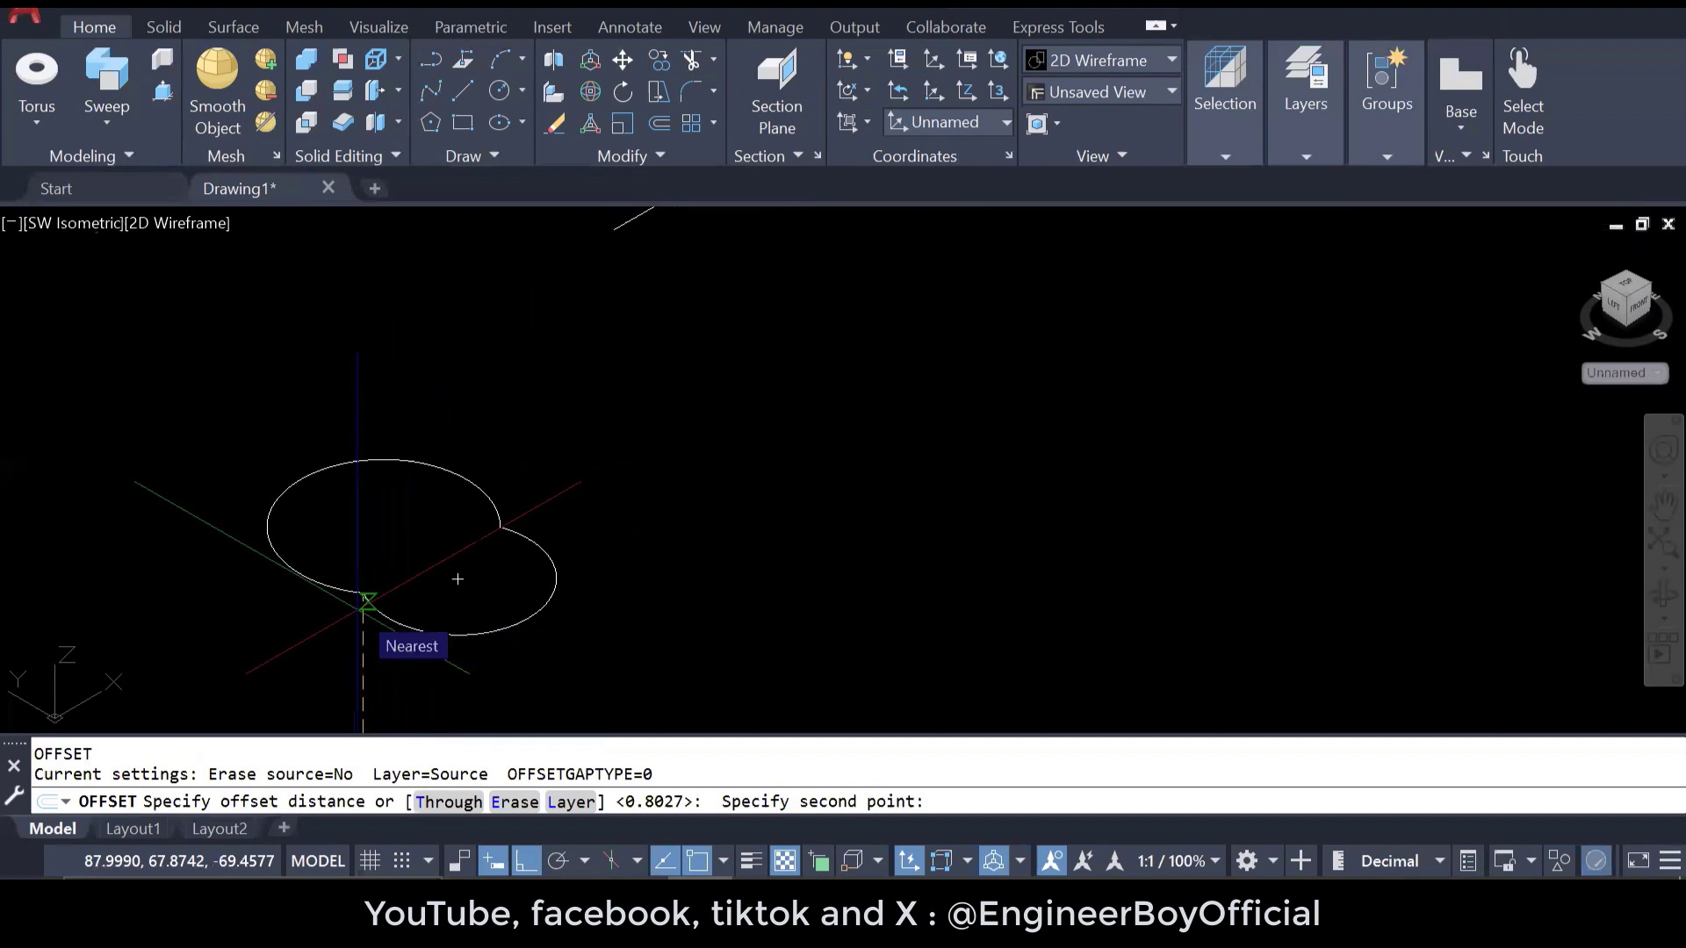
pyautogui.click(368, 604)
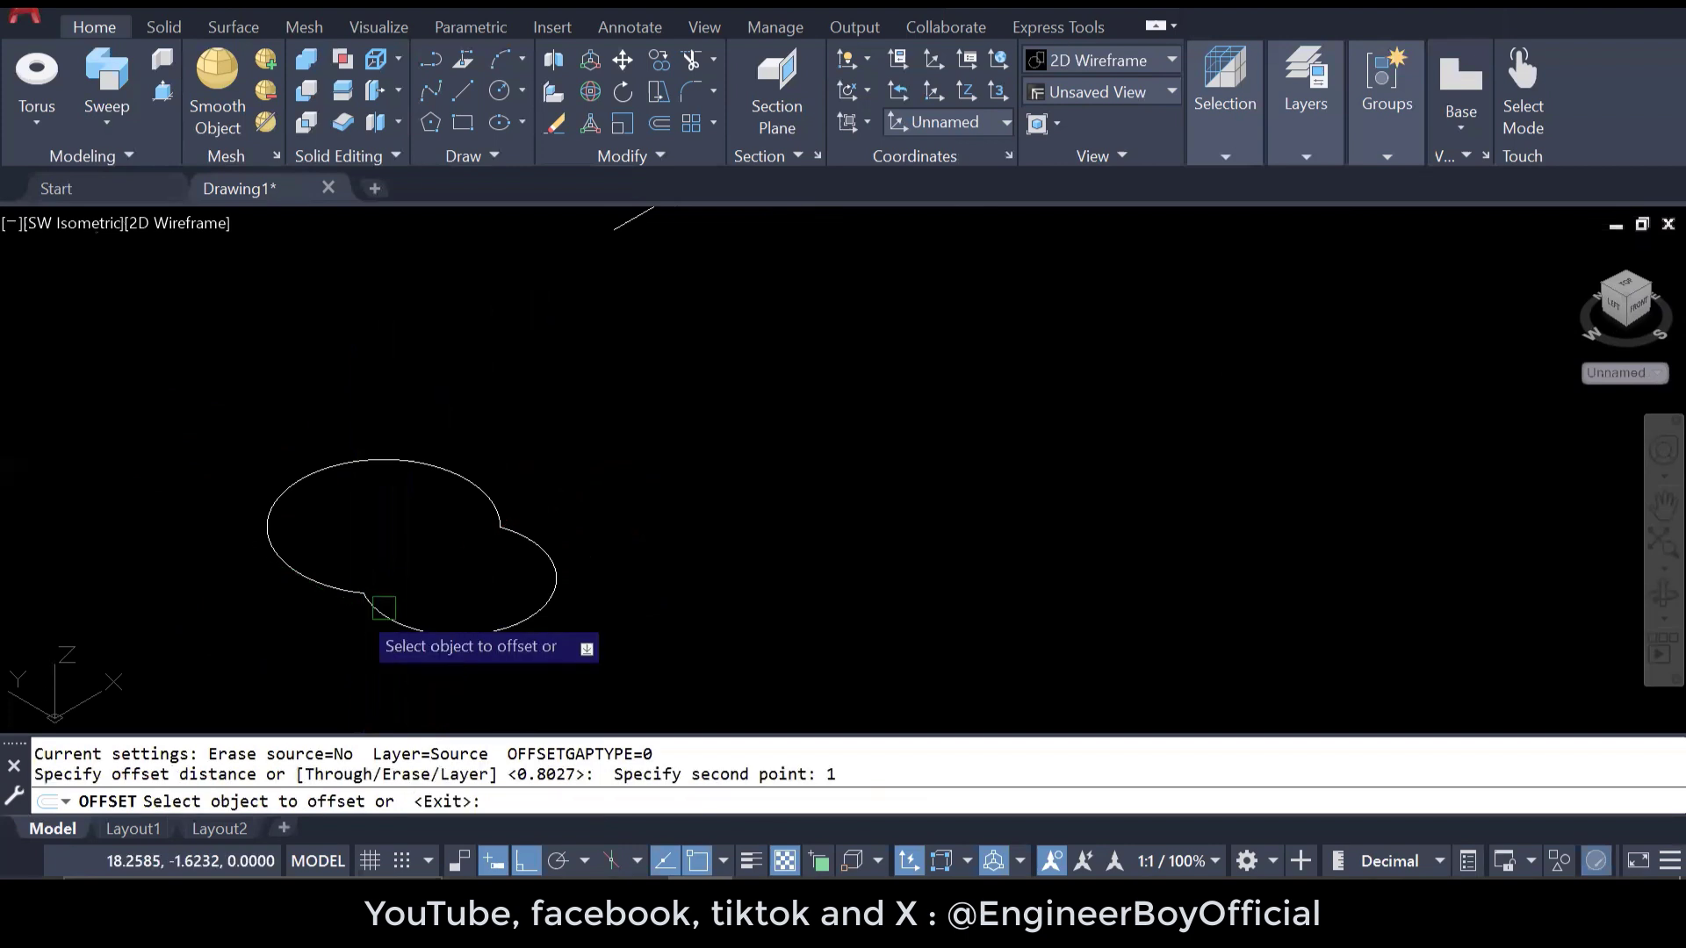
pyautogui.click(492, 630)
pyautogui.click(411, 575)
pyautogui.scroll(3, 452, 577)
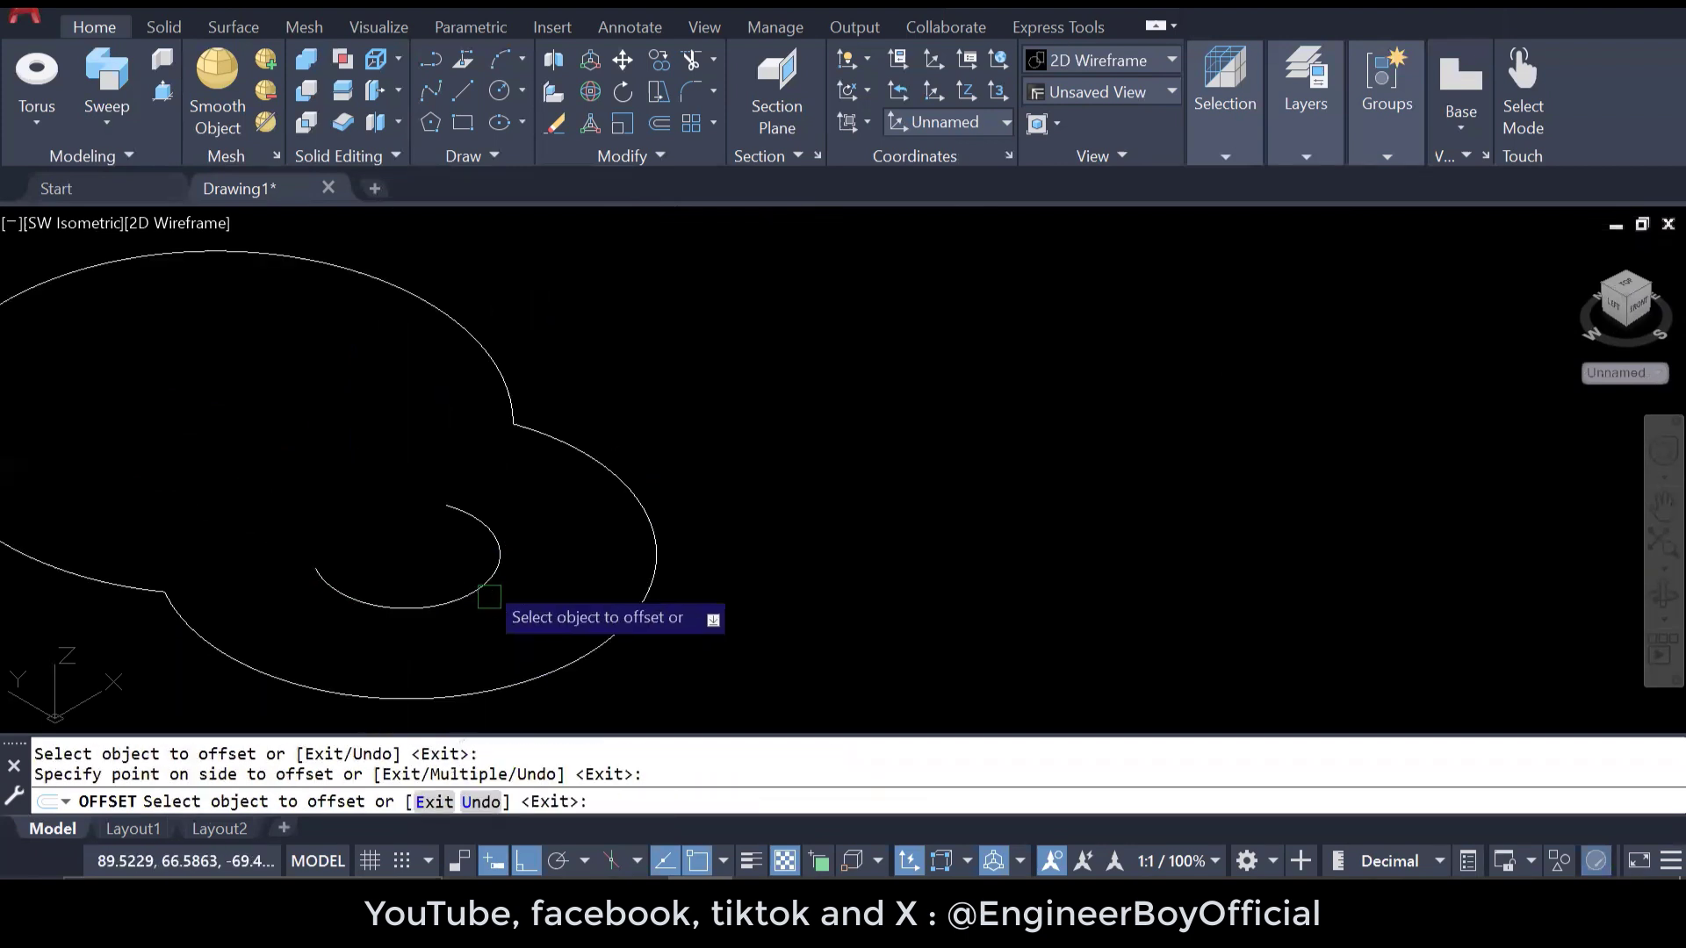
pyautogui.scroll(2, 478, 378)
pyautogui.click(485, 341)
pyautogui.click(409, 386)
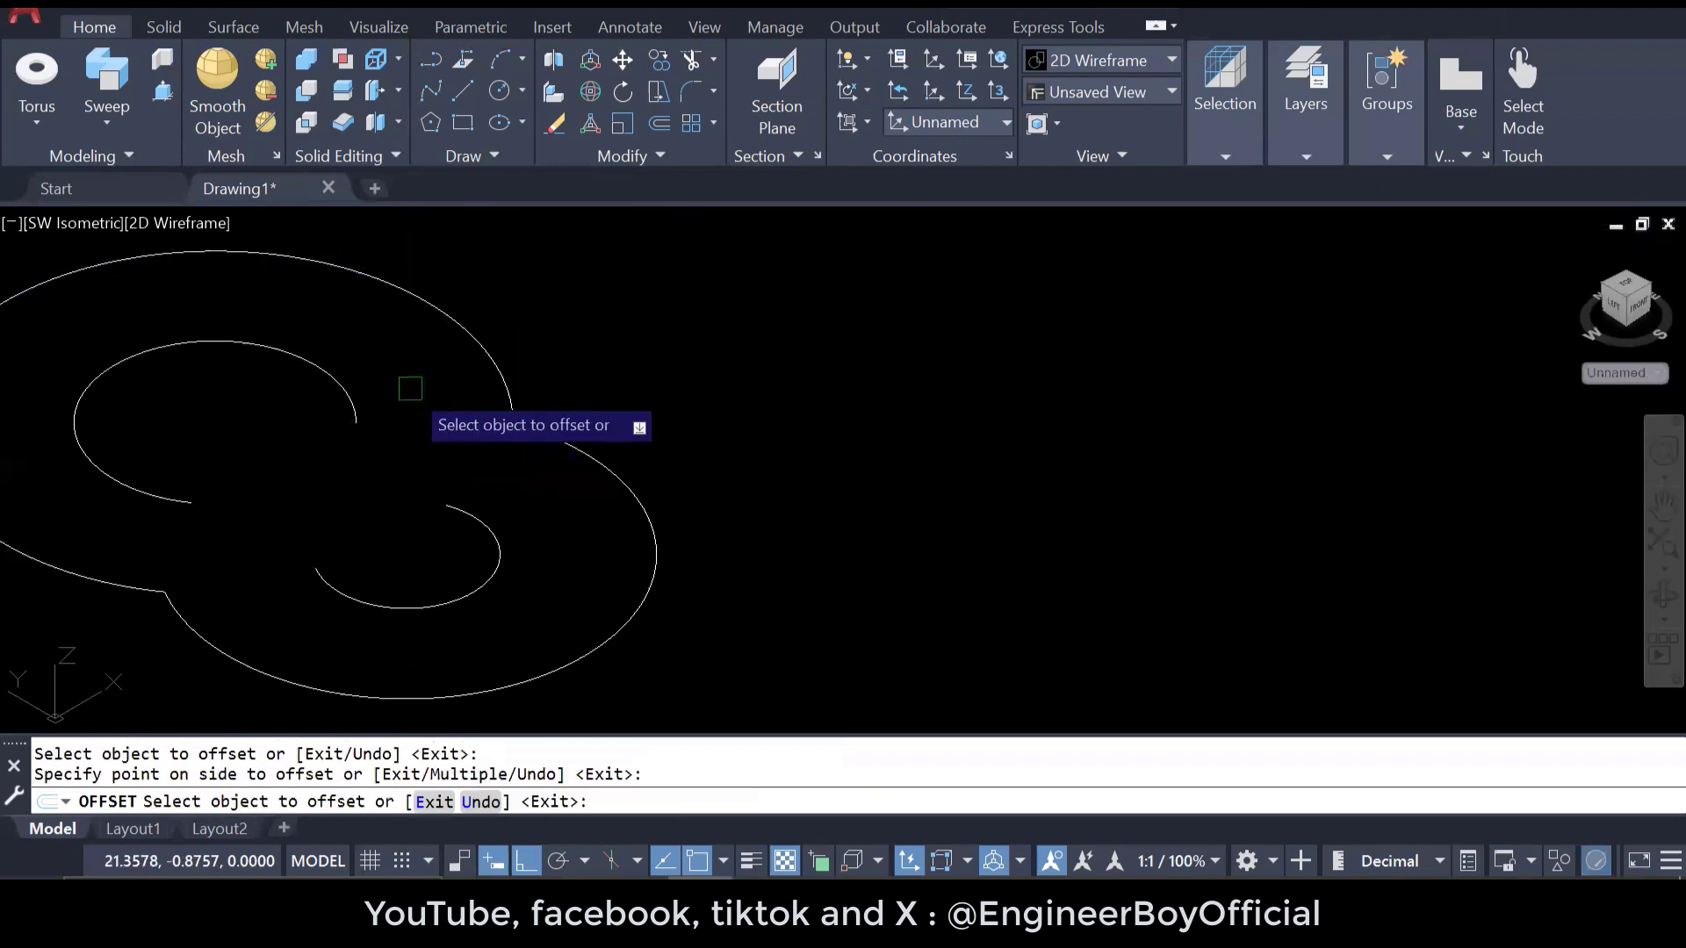
pyautogui.press('Escape')
pyautogui.press('Escape')
pyautogui.press('Escape')
pyautogui.write('l')
pyautogui.press('Return')
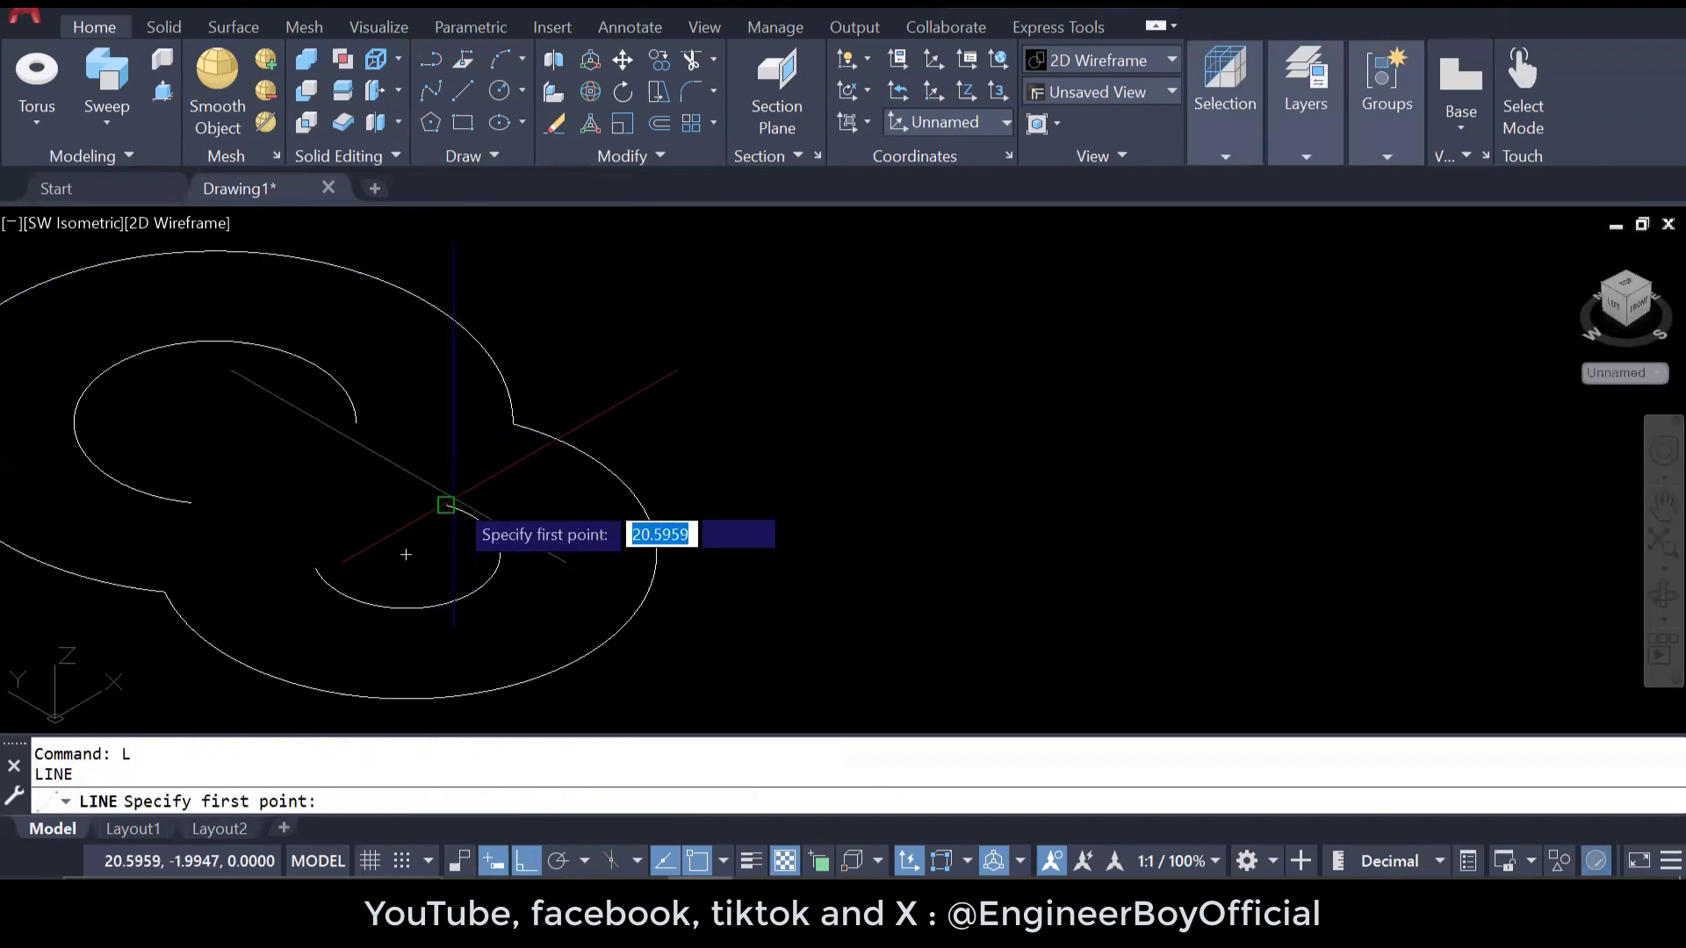
pyautogui.press('Escape')
pyautogui.press('Escape')
# - Erase the two inner offset arcs inside the two-circle outline
pyautogui.click(409, 607)
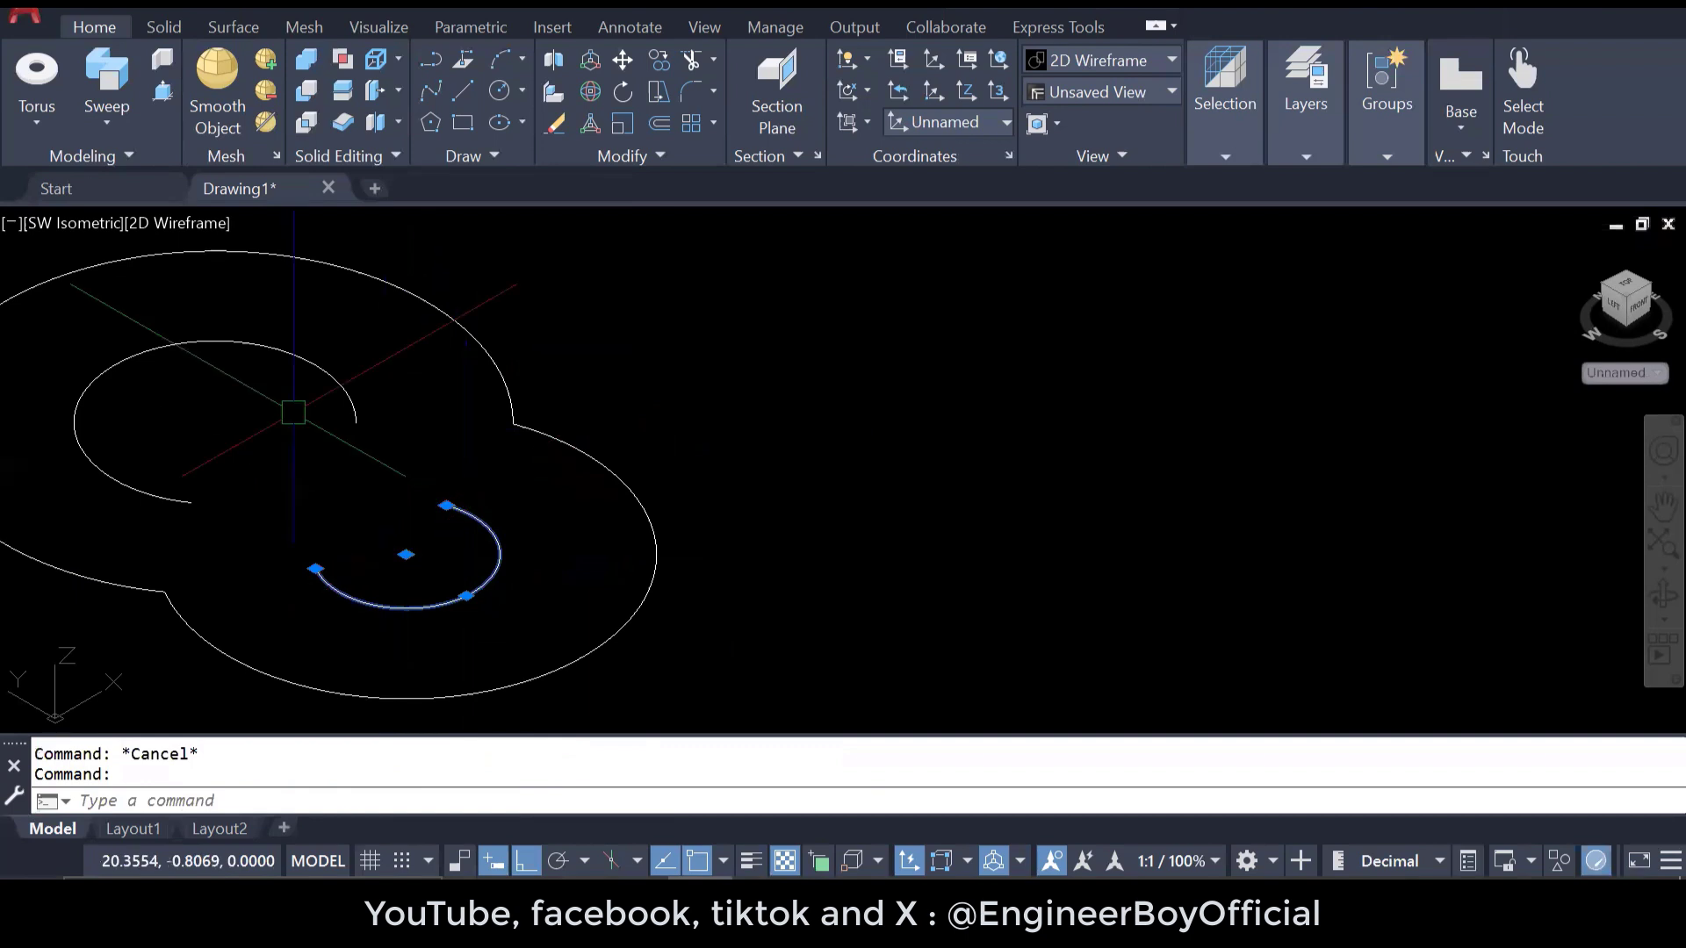
pyautogui.click(302, 355)
pyautogui.press('Delete')
pyautogui.scroll(-2, 502, 521)
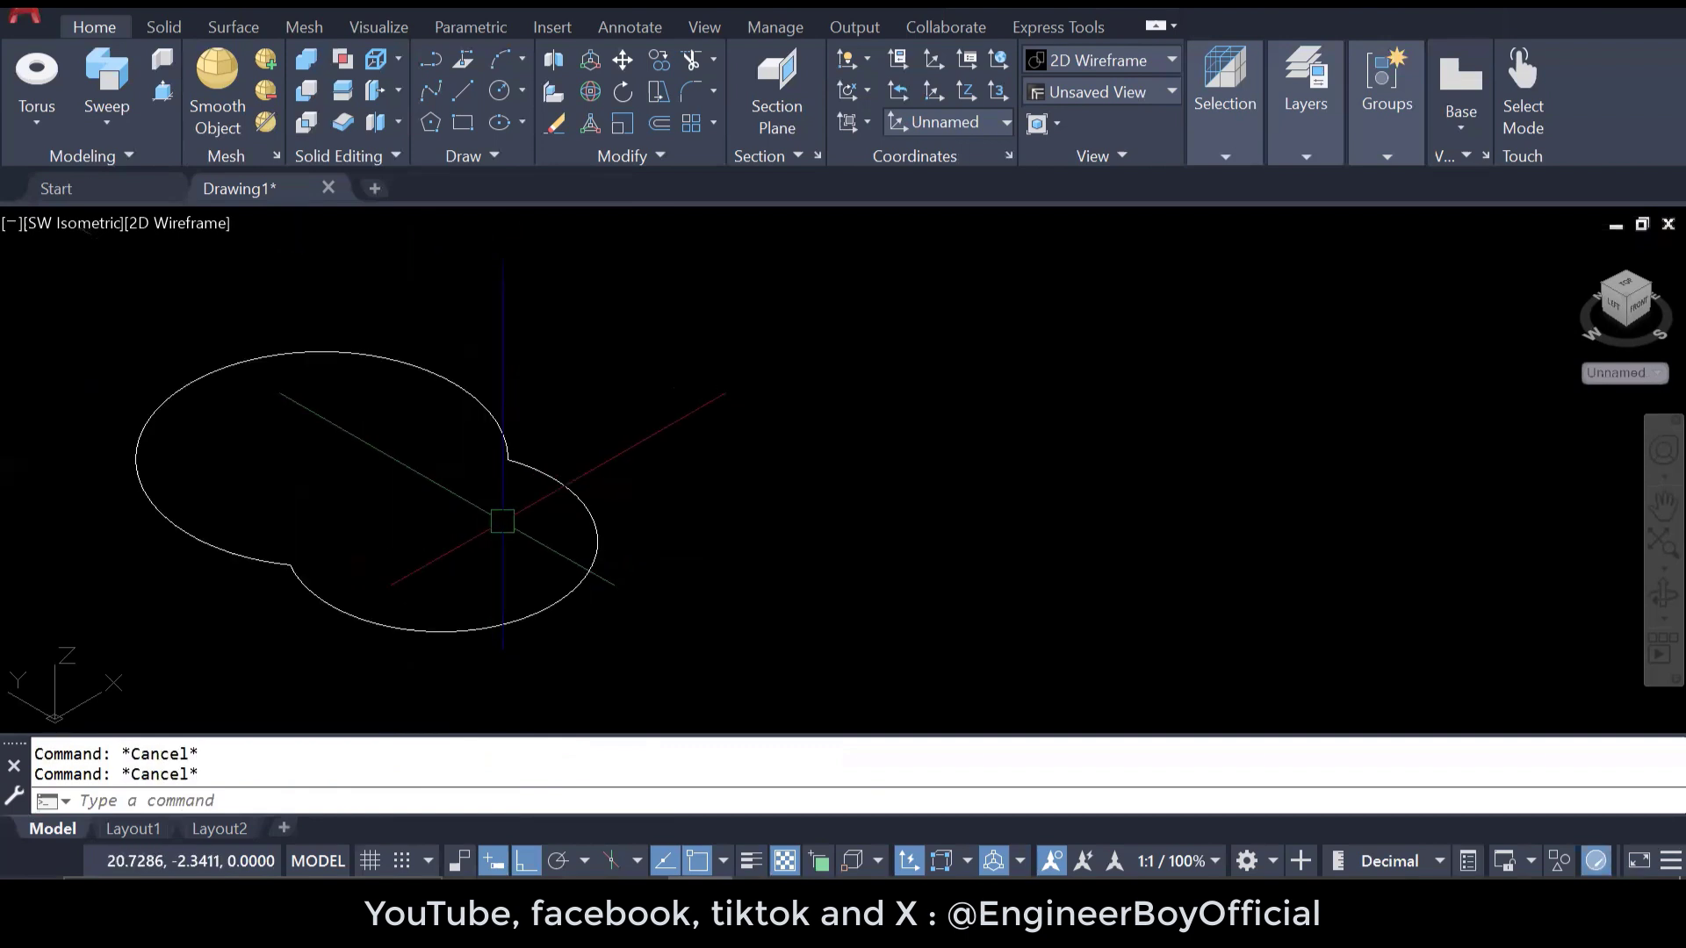
# - Try to create a boundary polyline from a point inside the two-circle outline in the isometric view
pyautogui.write('bo')
pyautogui.press('Return')
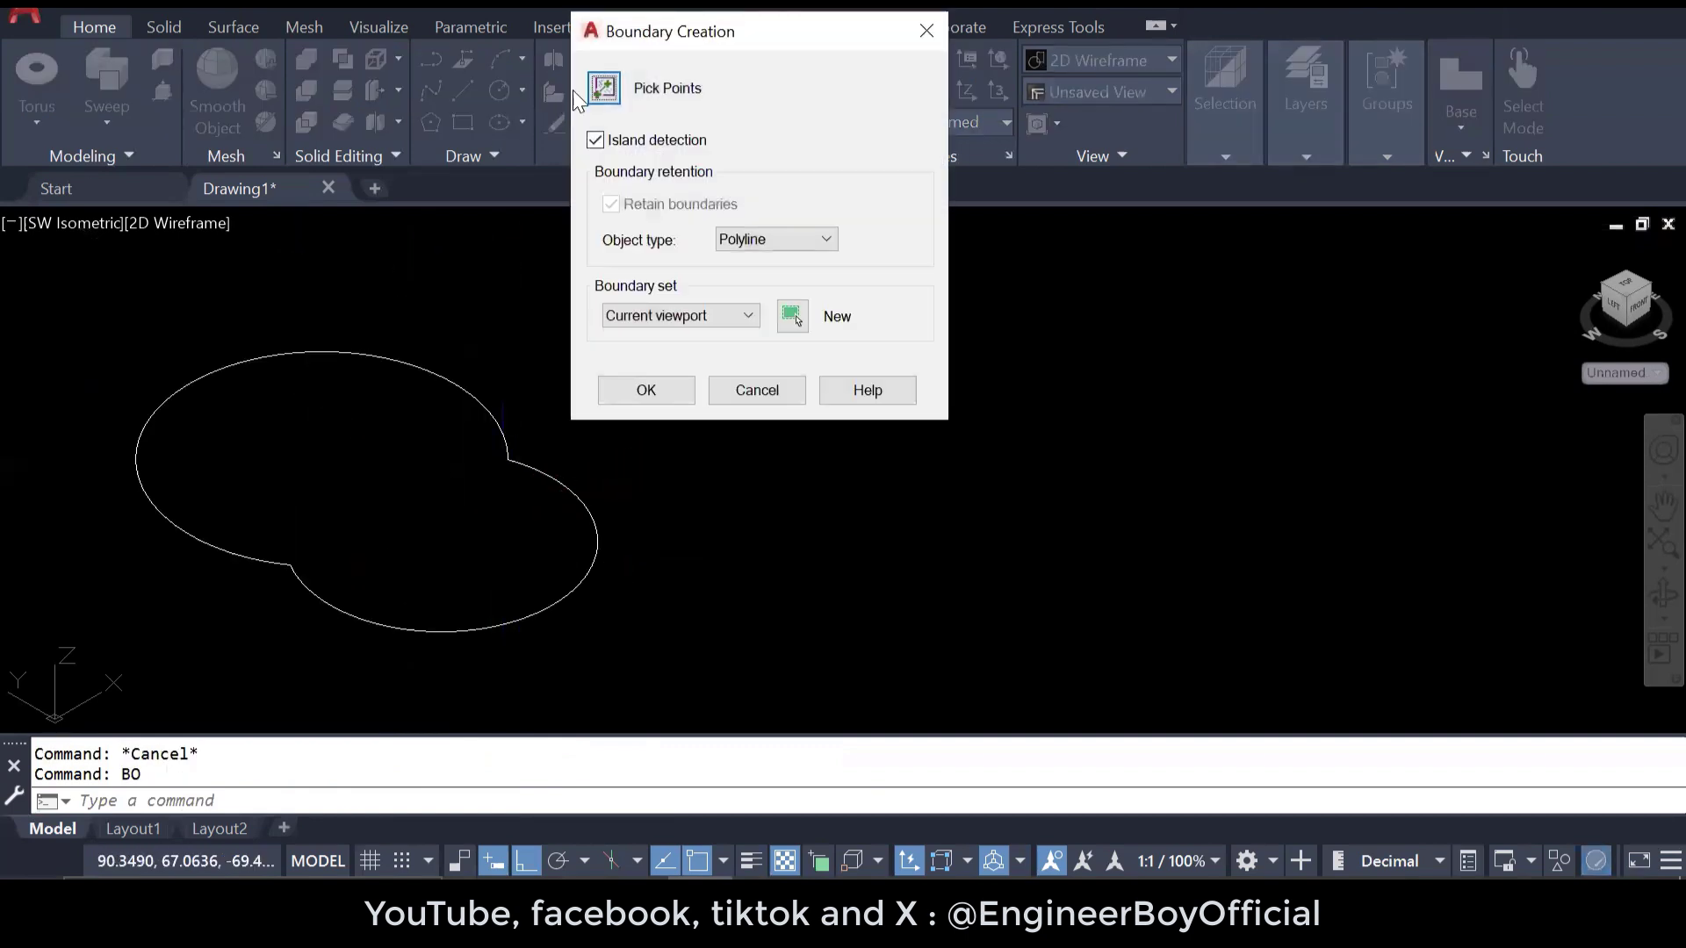
pyautogui.click(606, 183)
pyautogui.click(395, 425)
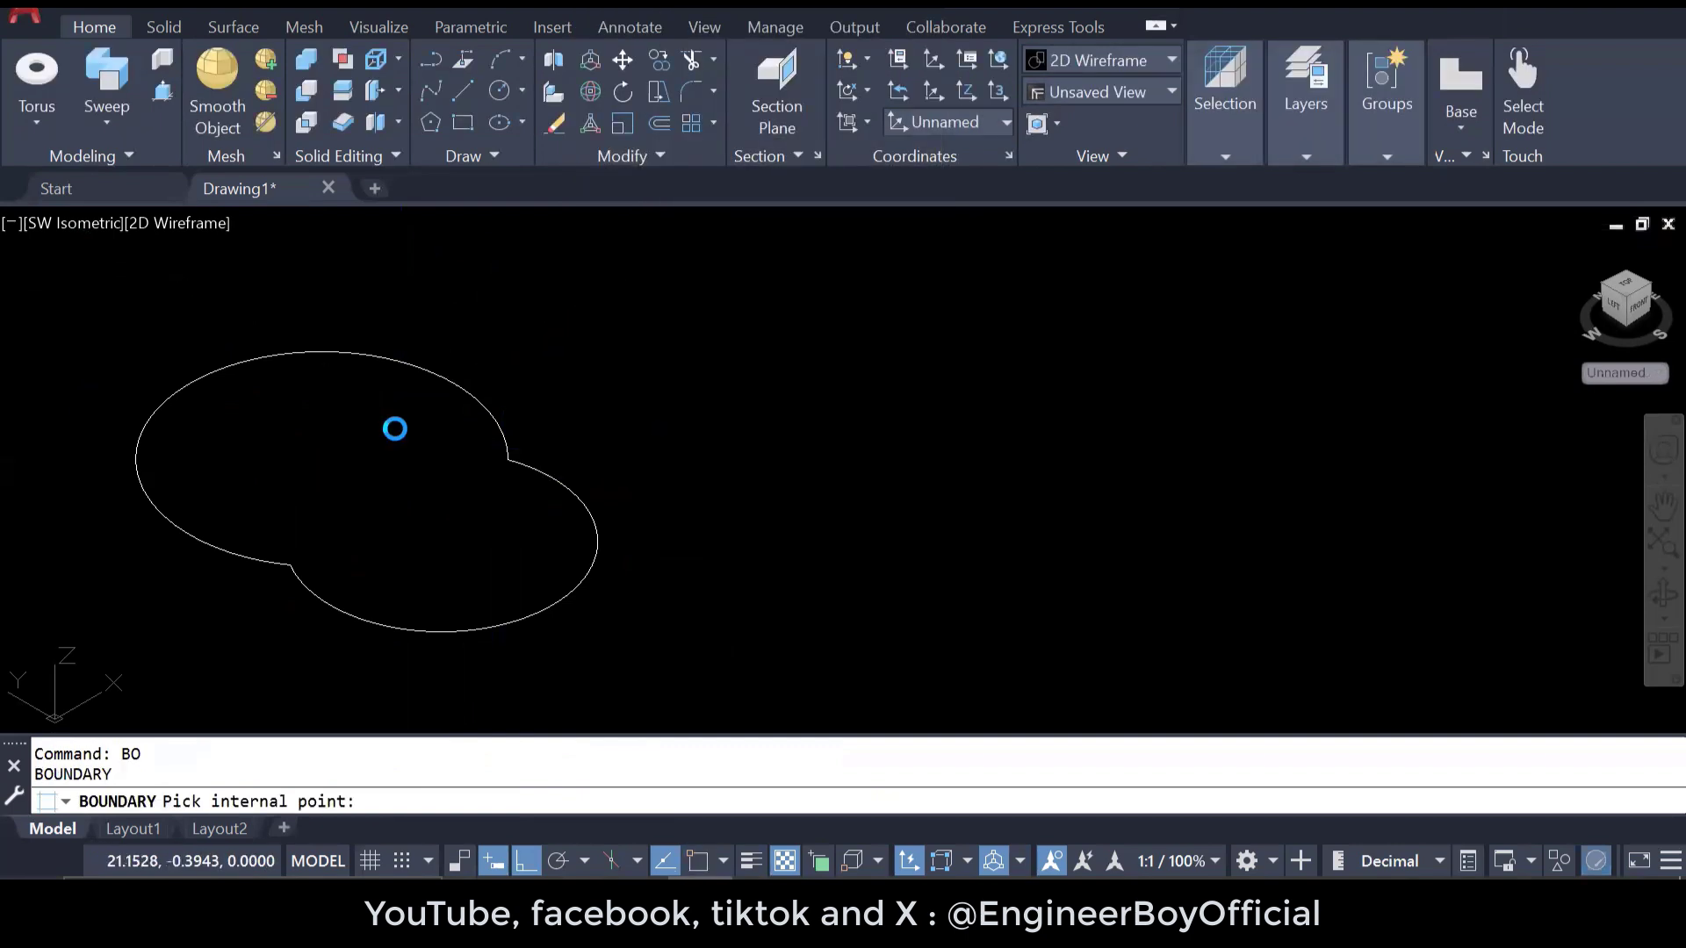
pyautogui.click(1073, 476)
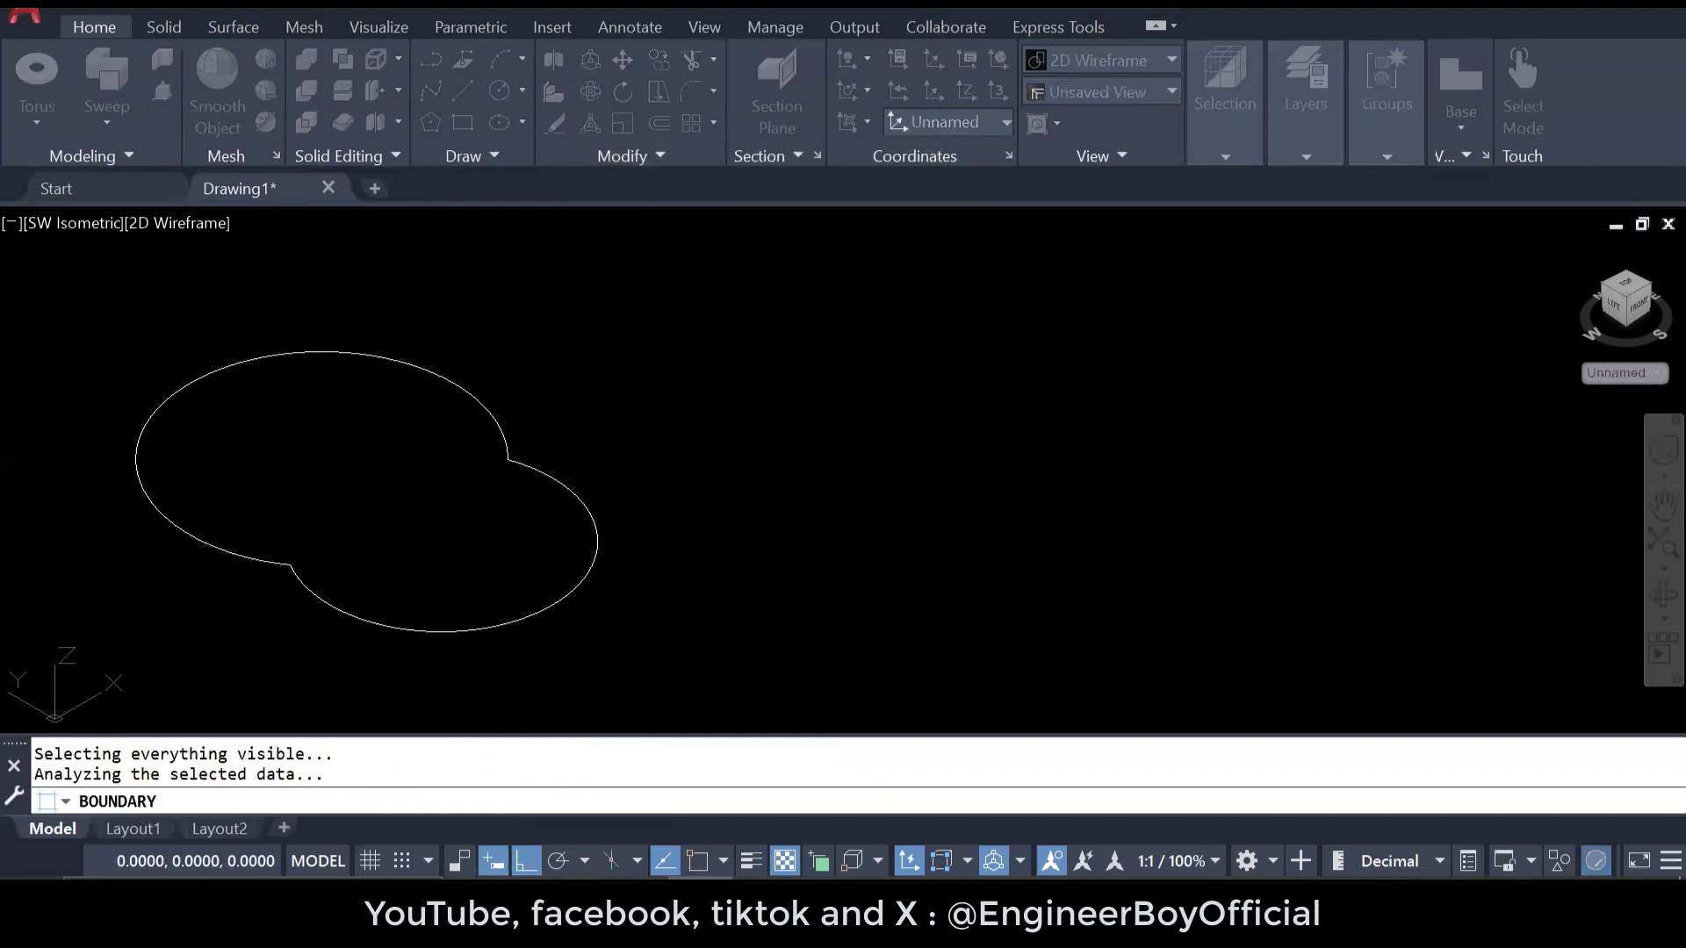
pyautogui.press('Escape')
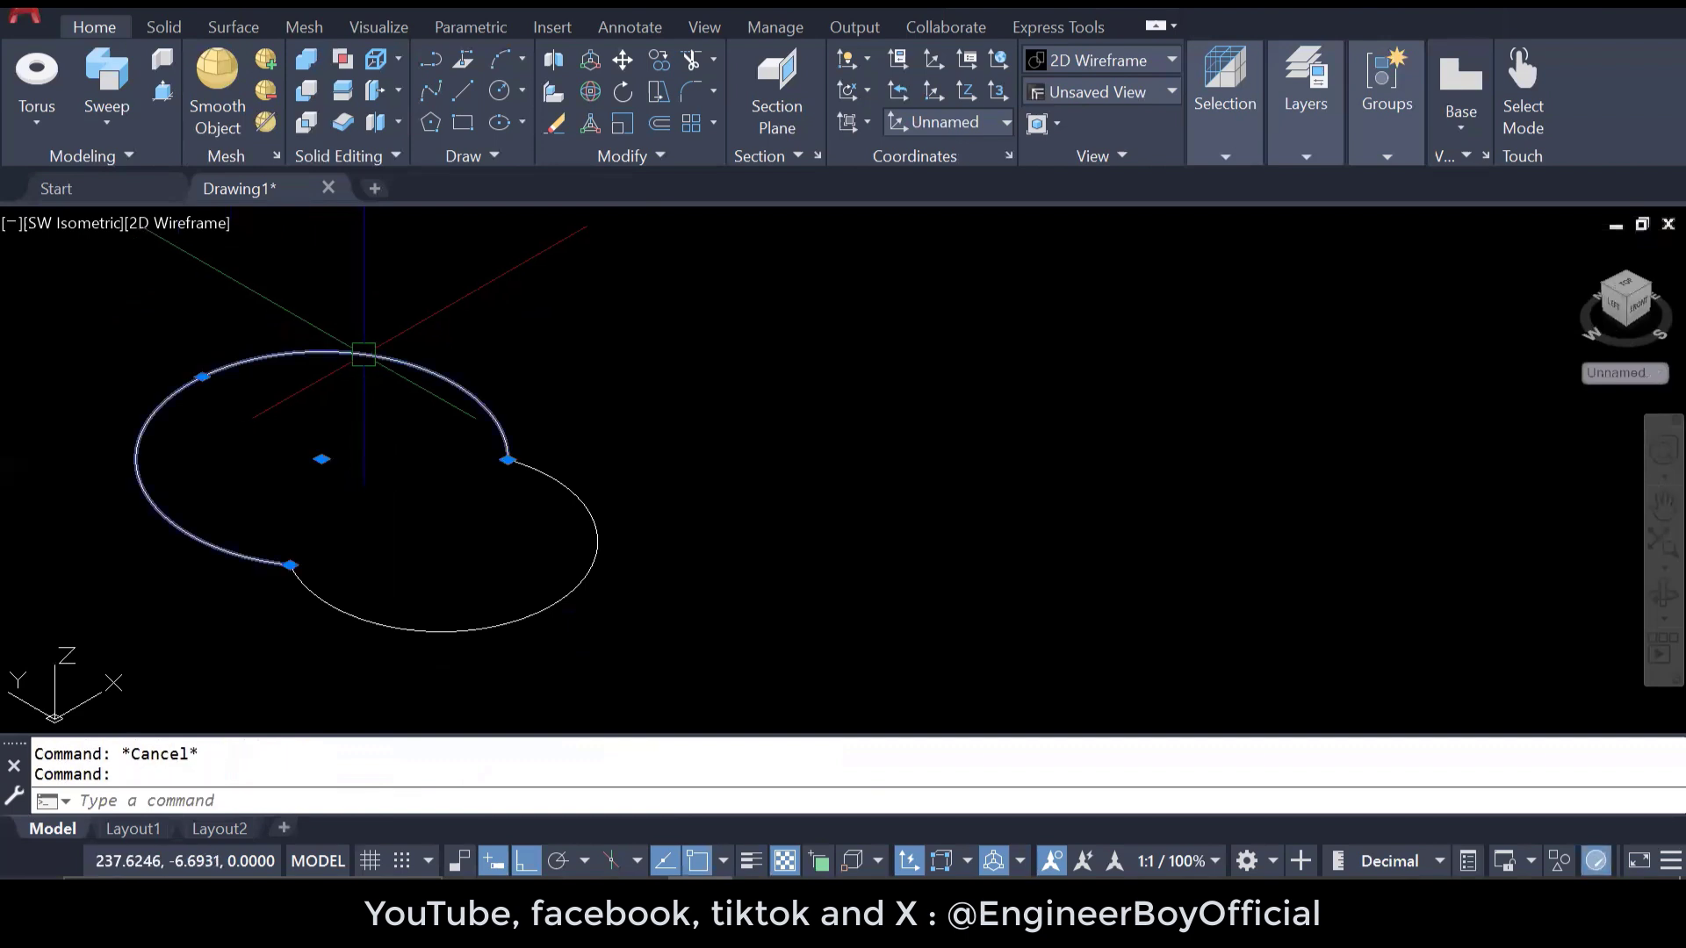
pyautogui.press('Escape')
# - Switch to the Top view and create a boundary polyline from inside the two-circle outline
pyautogui.click(75, 223)
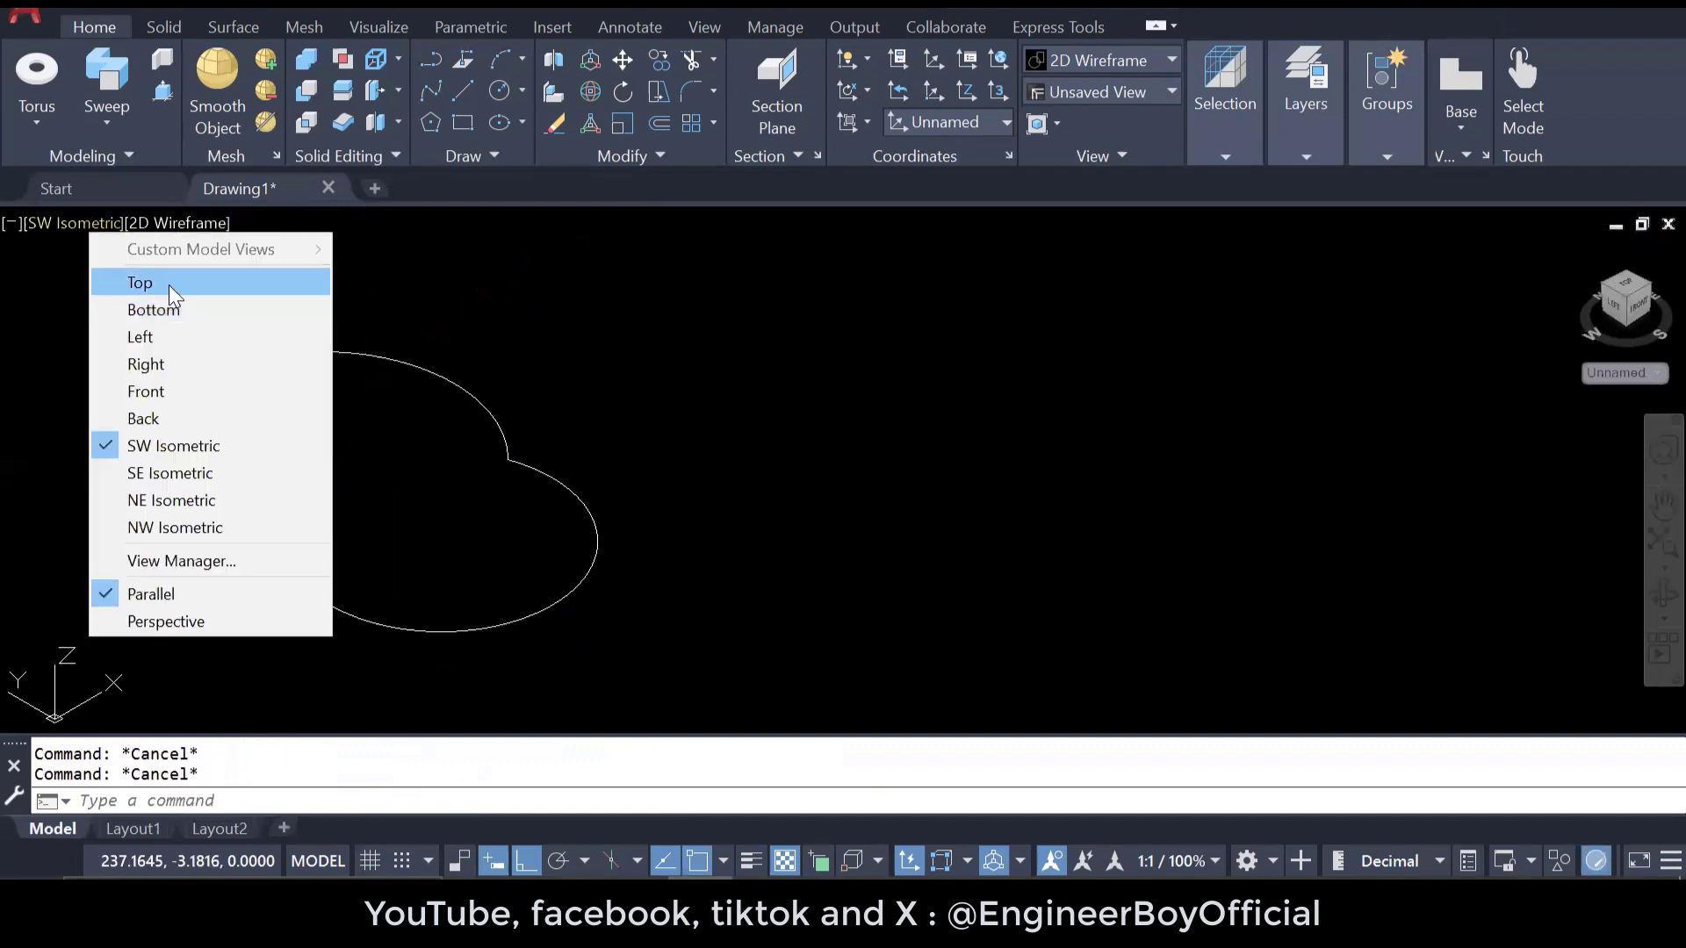
pyautogui.click(169, 285)
pyautogui.scroll(4, 653, 570)
pyautogui.press('Escape')
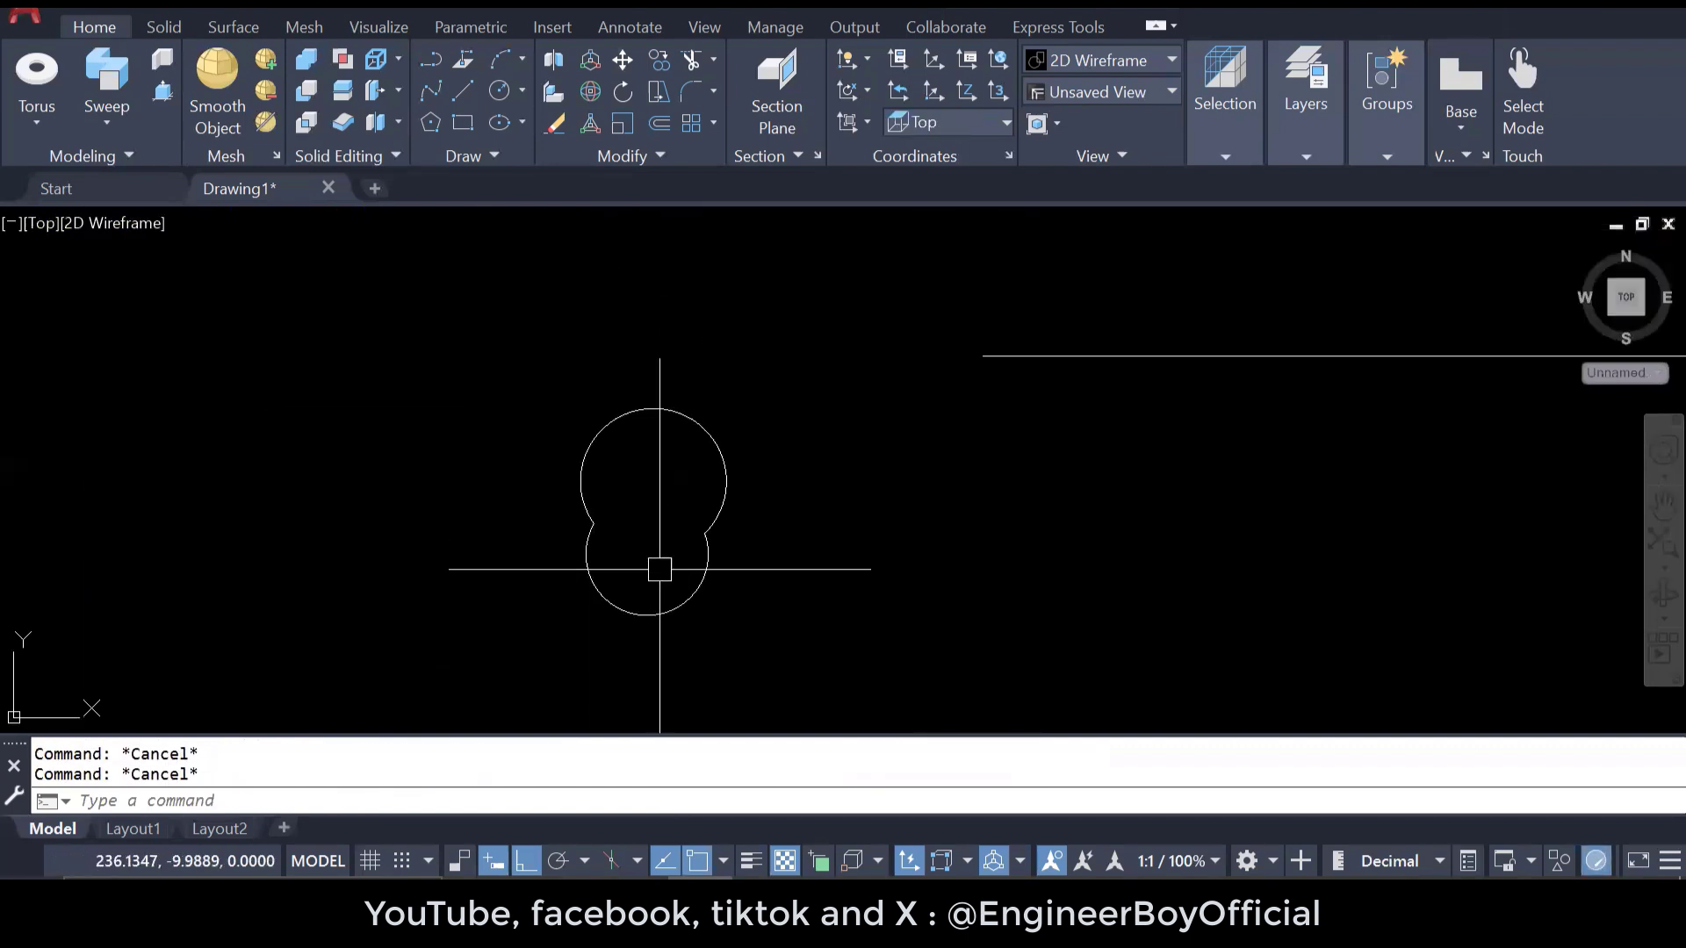
pyautogui.write('bo')
pyautogui.press('Return')
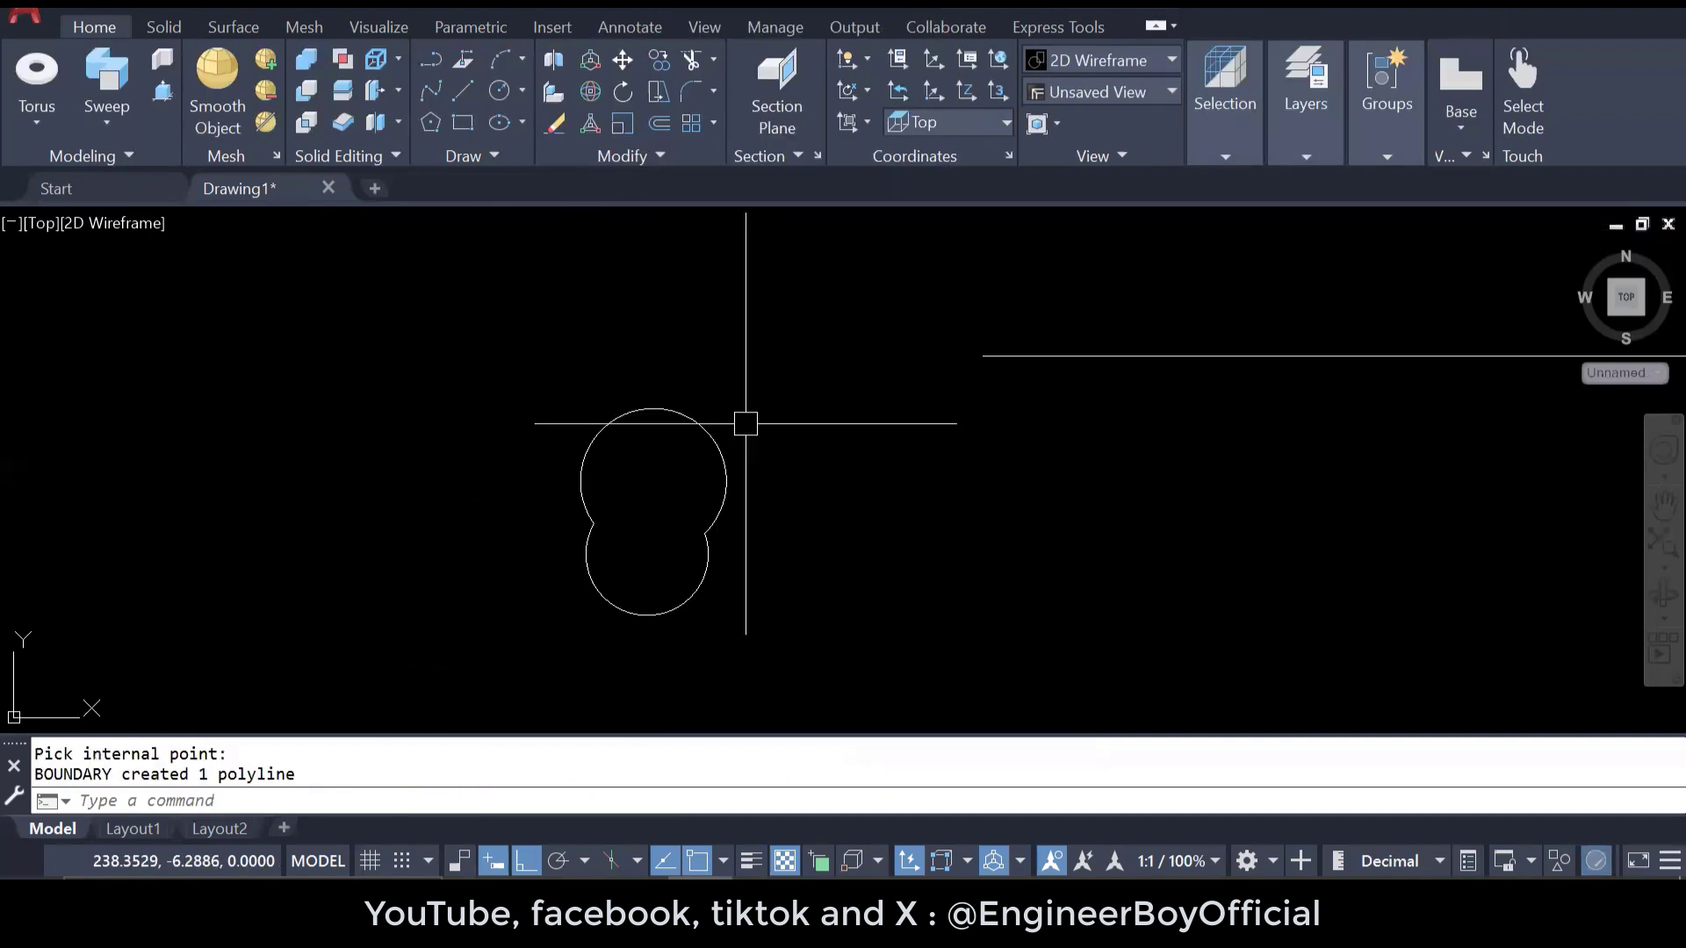
pyautogui.press('Escape')
pyautogui.press('Escape')
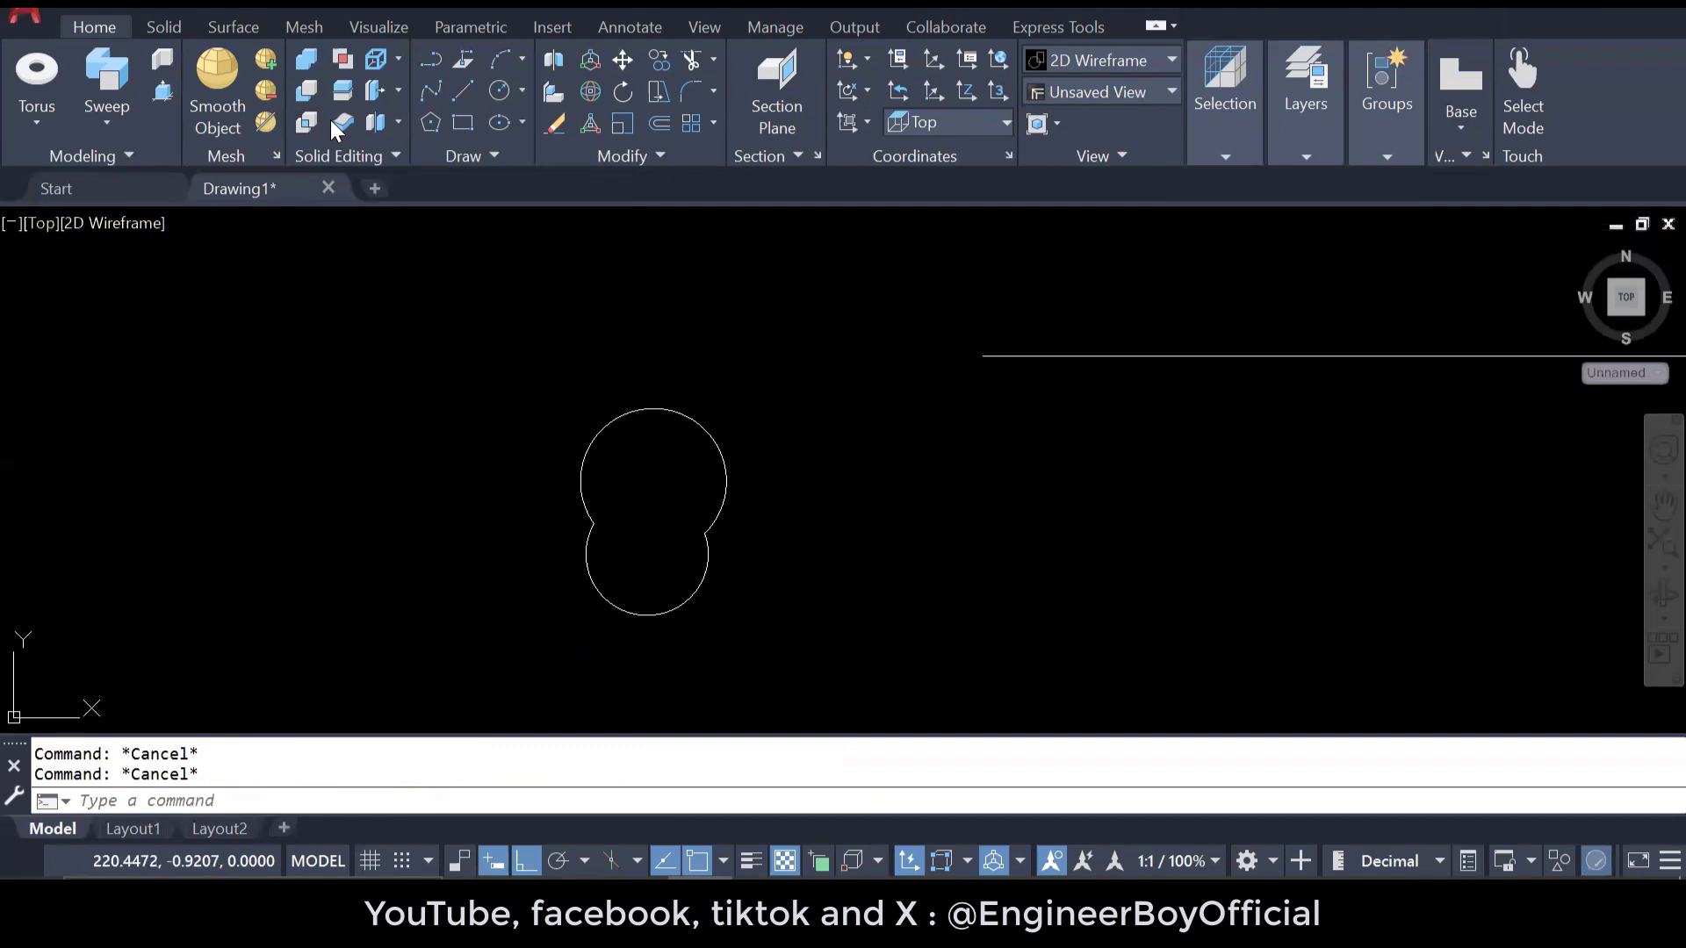
# - Switch to the SW Isometric view and rotate the UCS 90° about its X axis
pyautogui.click(39, 223)
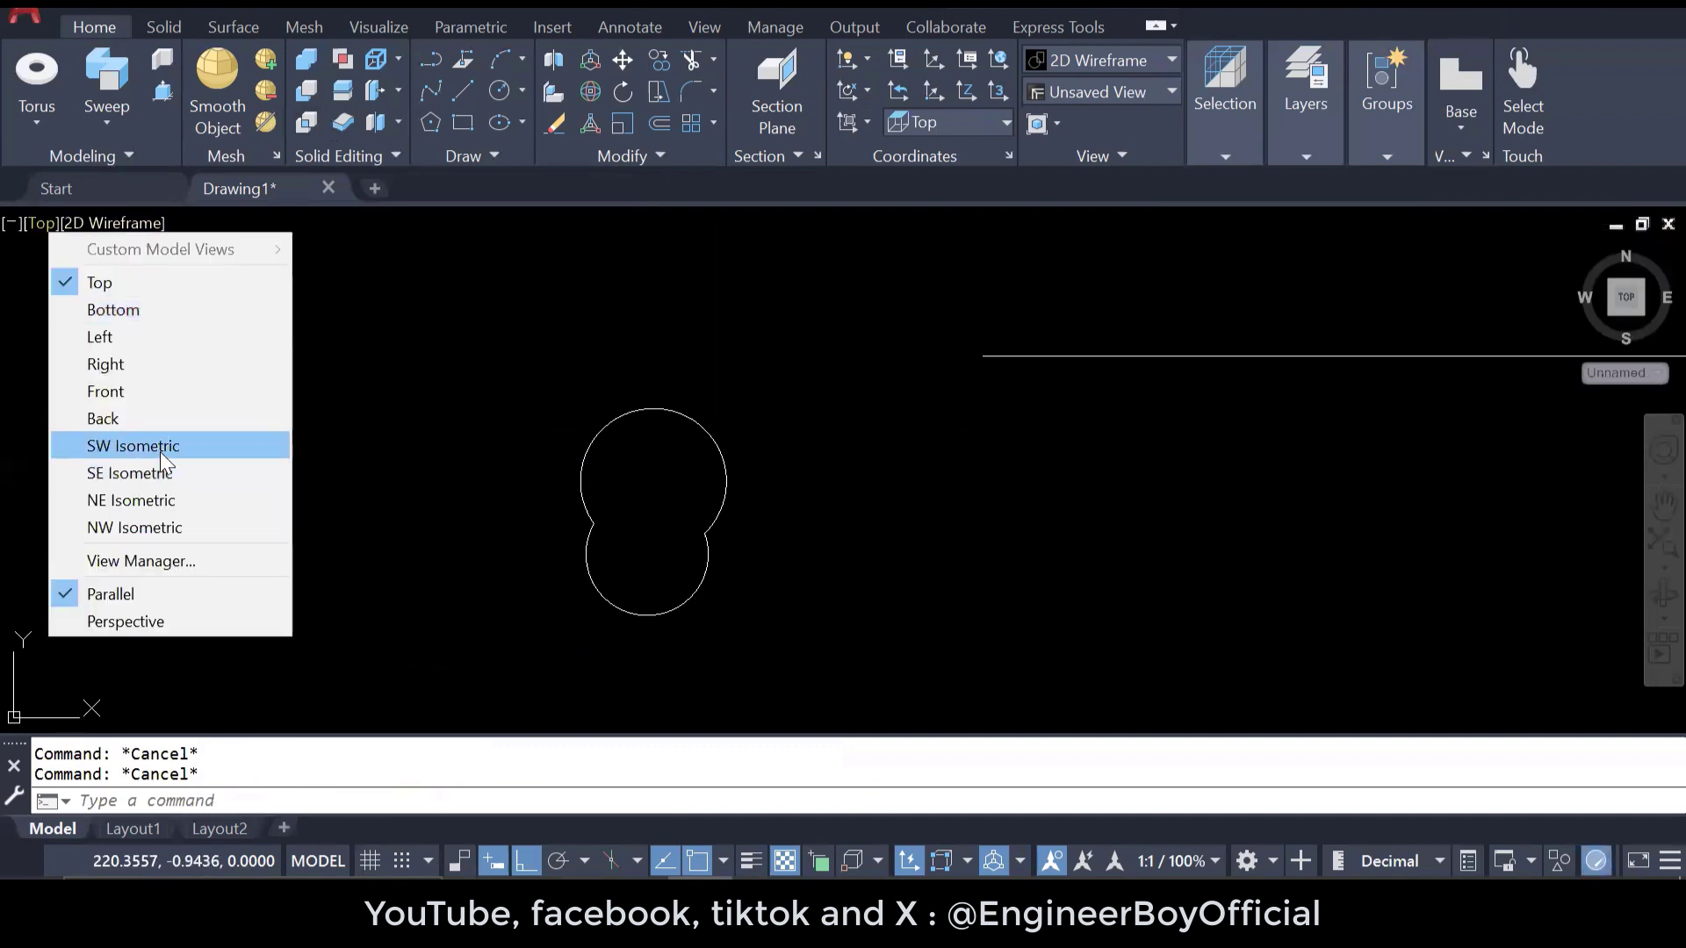
pyautogui.click(132, 446)
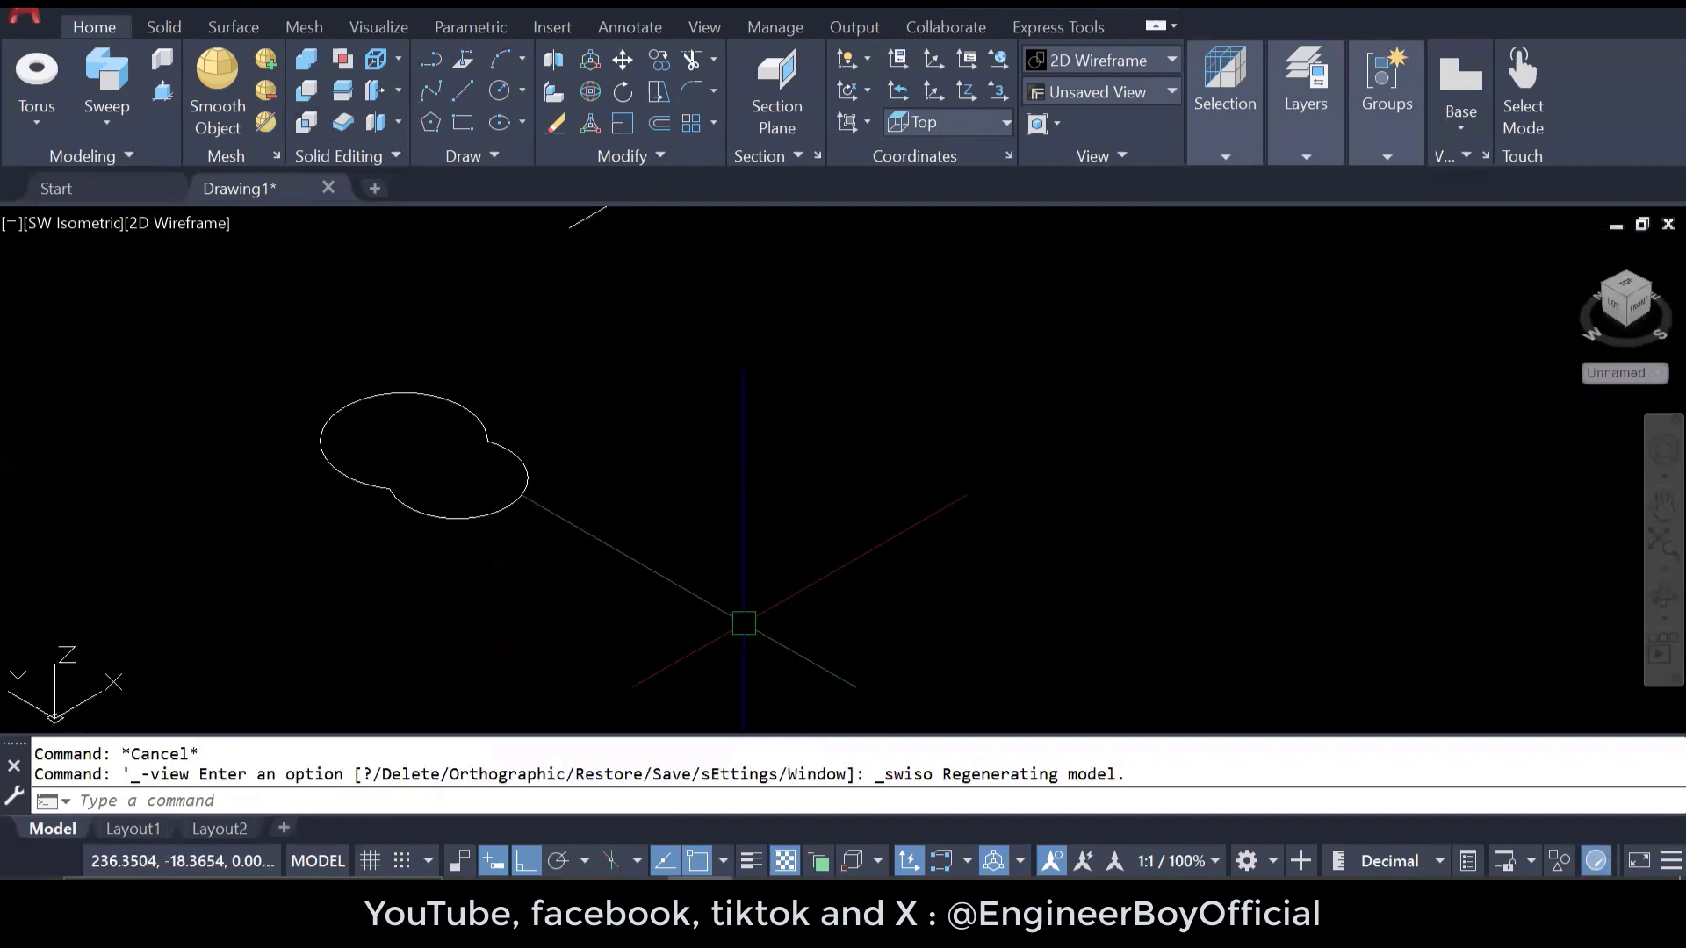
pyautogui.write('ucs')
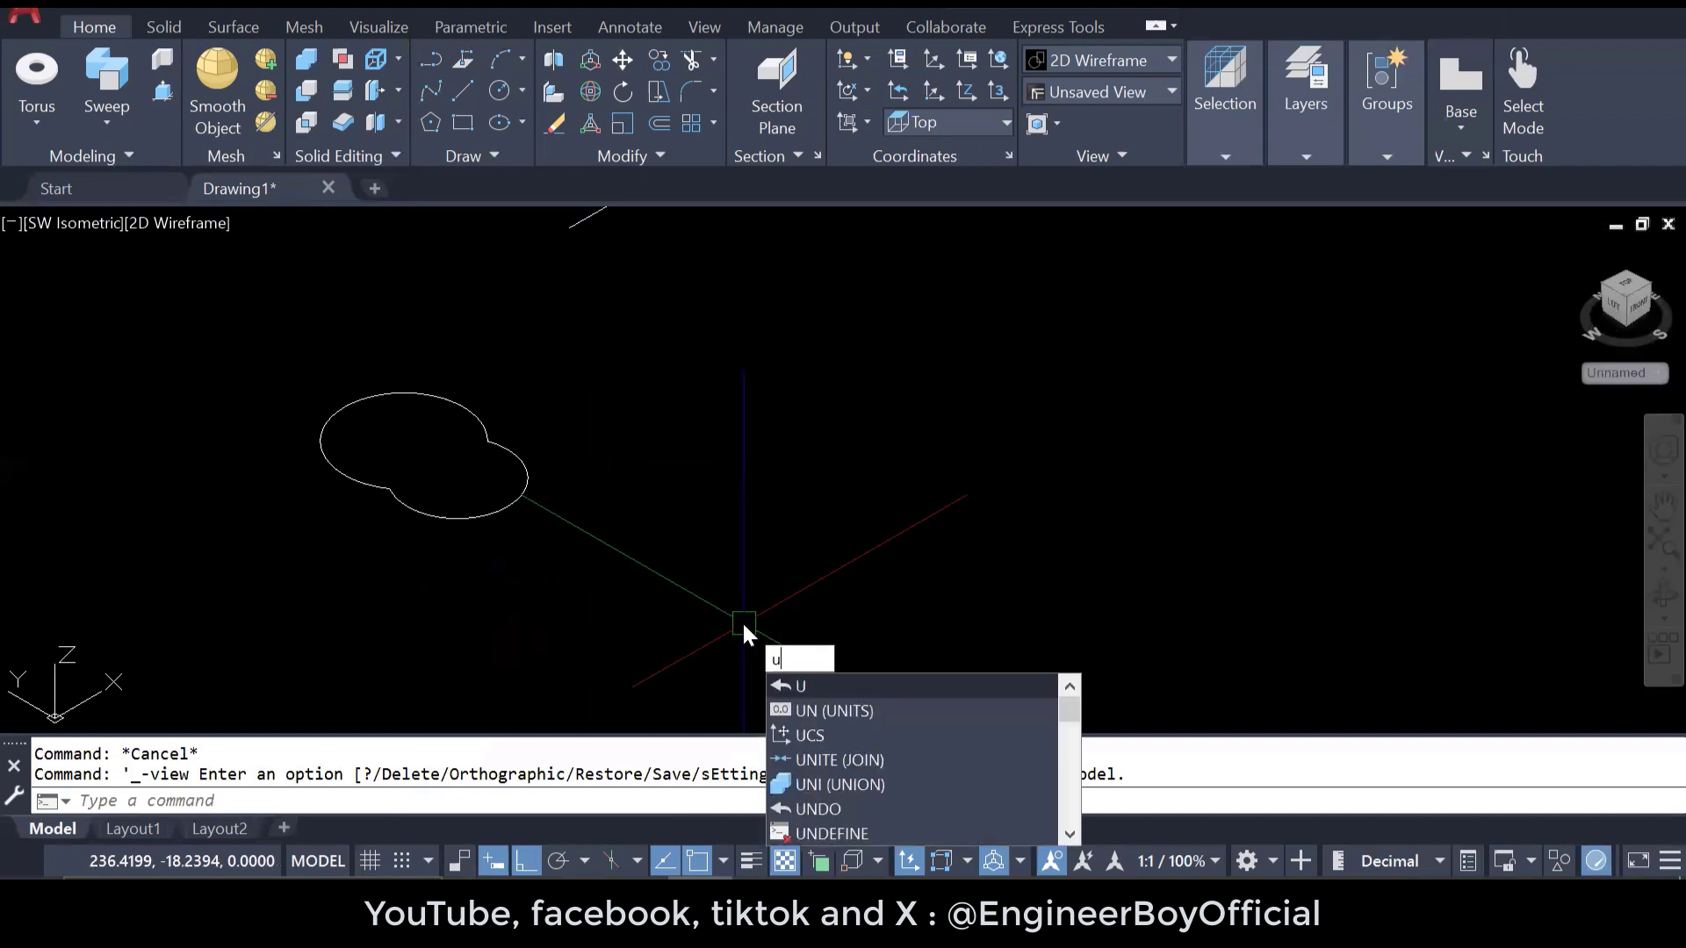
pyautogui.press('Return')
pyautogui.write('x')
pyautogui.press('Return')
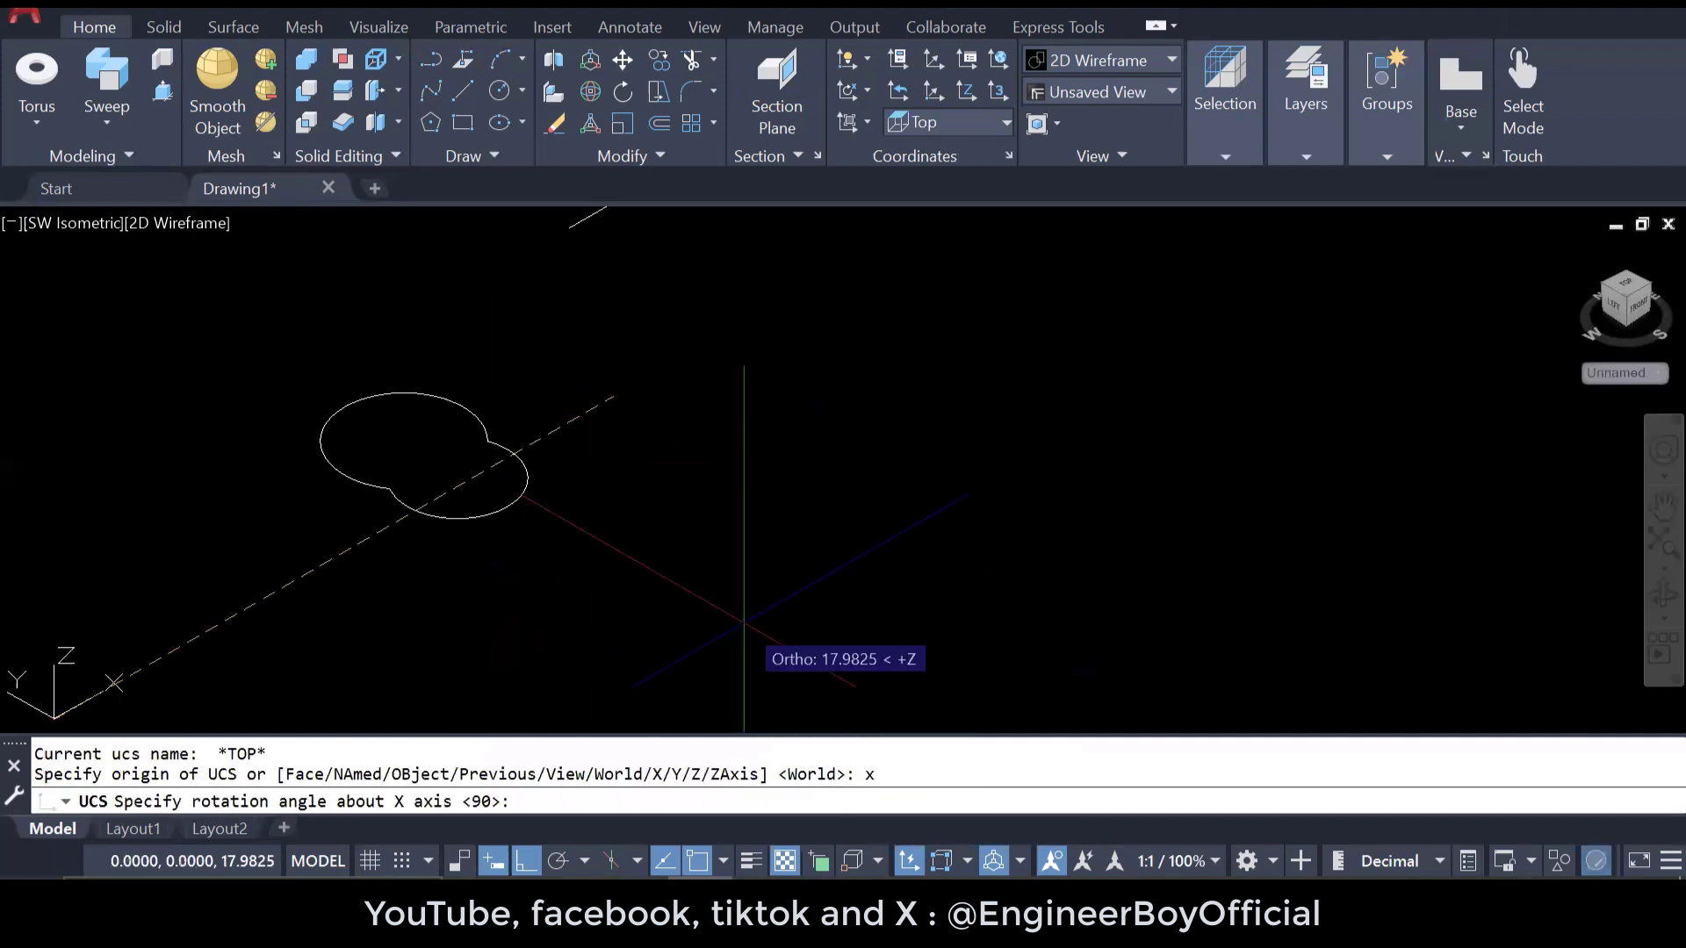
pyautogui.press('Return')
# - Try to rotate the flat two-circle outline about its notch point in the rotated UCS
pyautogui.write('ro')
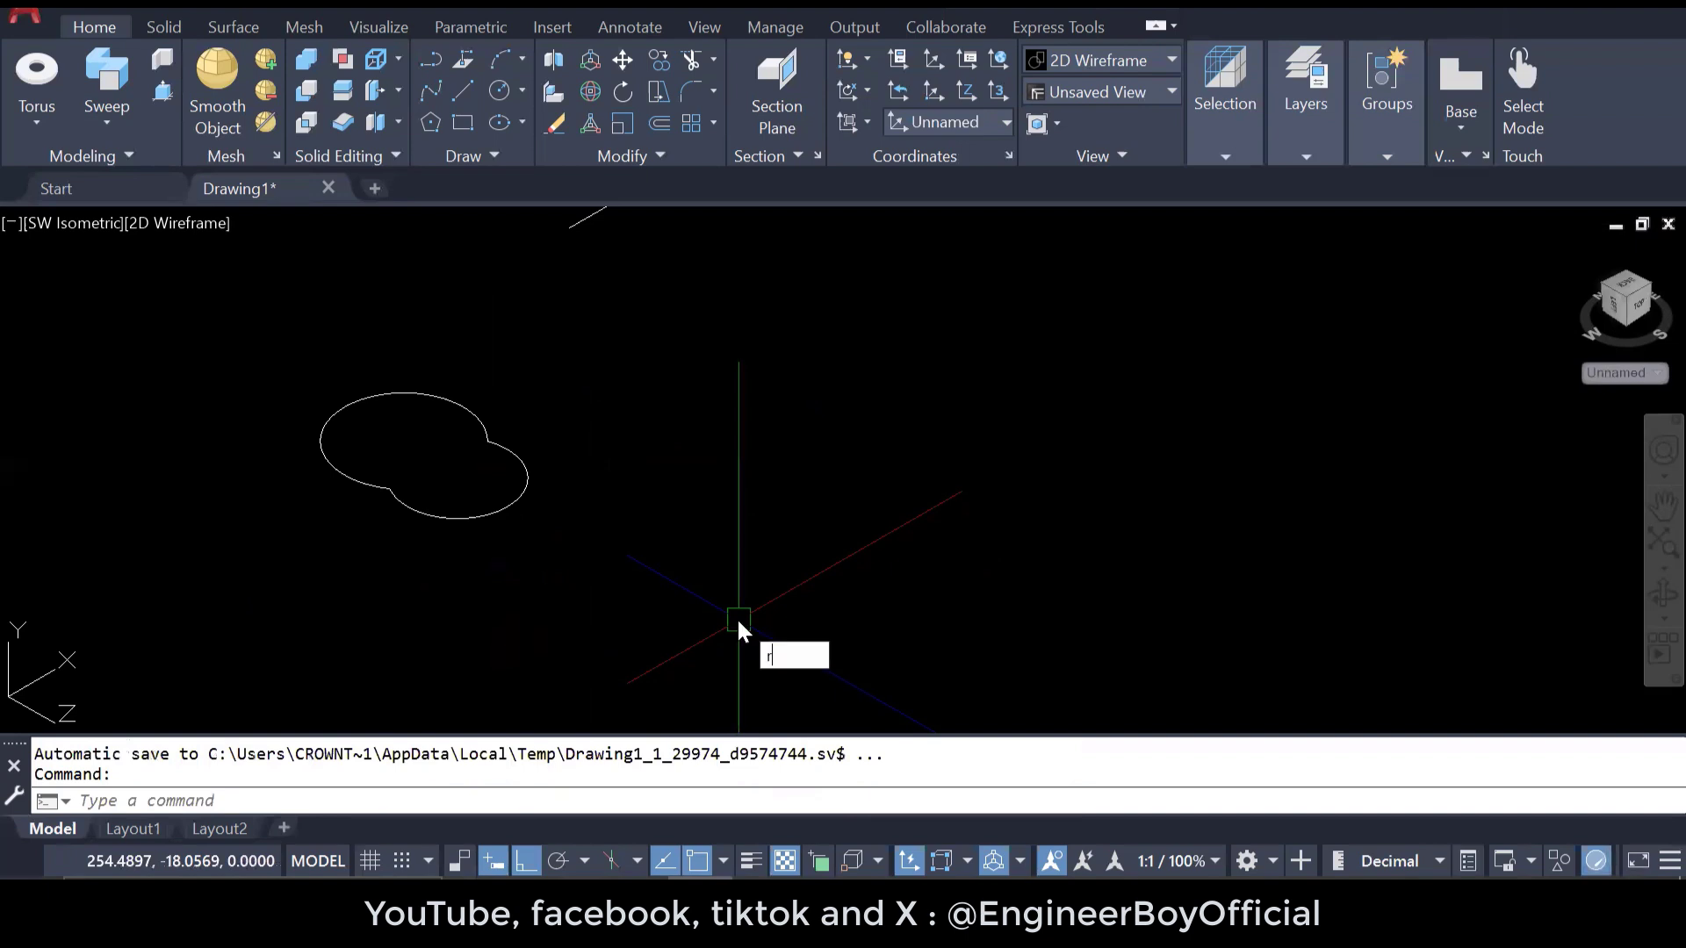
pyautogui.press('Return')
pyautogui.click(377, 482)
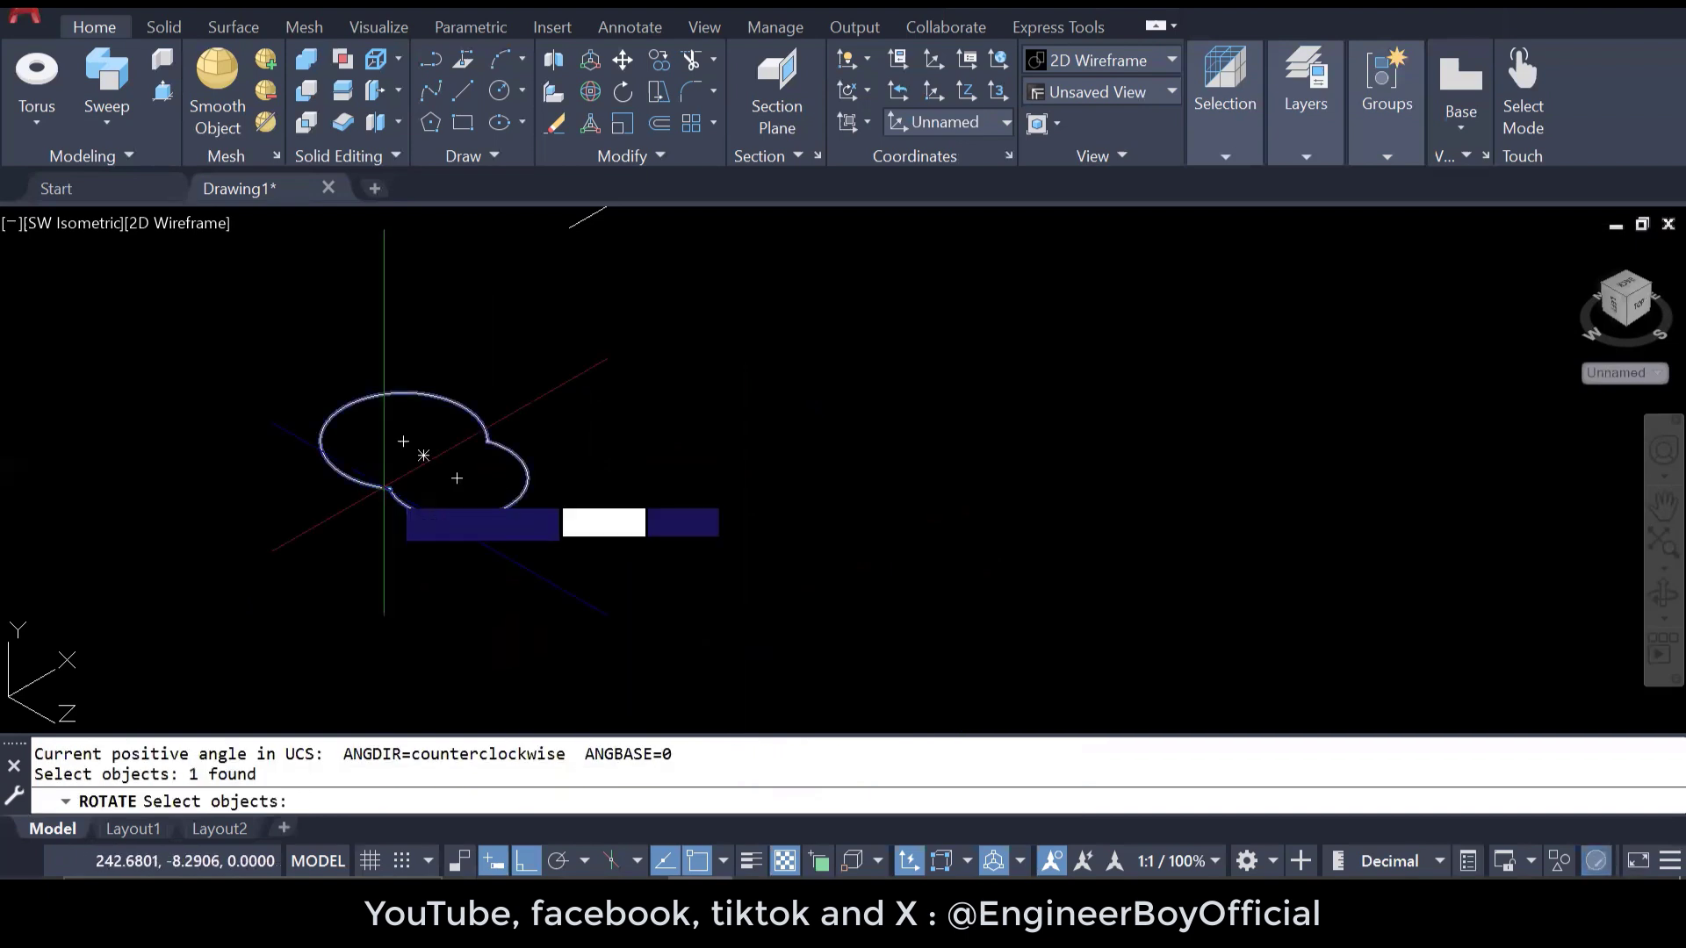
pyautogui.press('Return')
pyautogui.click(393, 482)
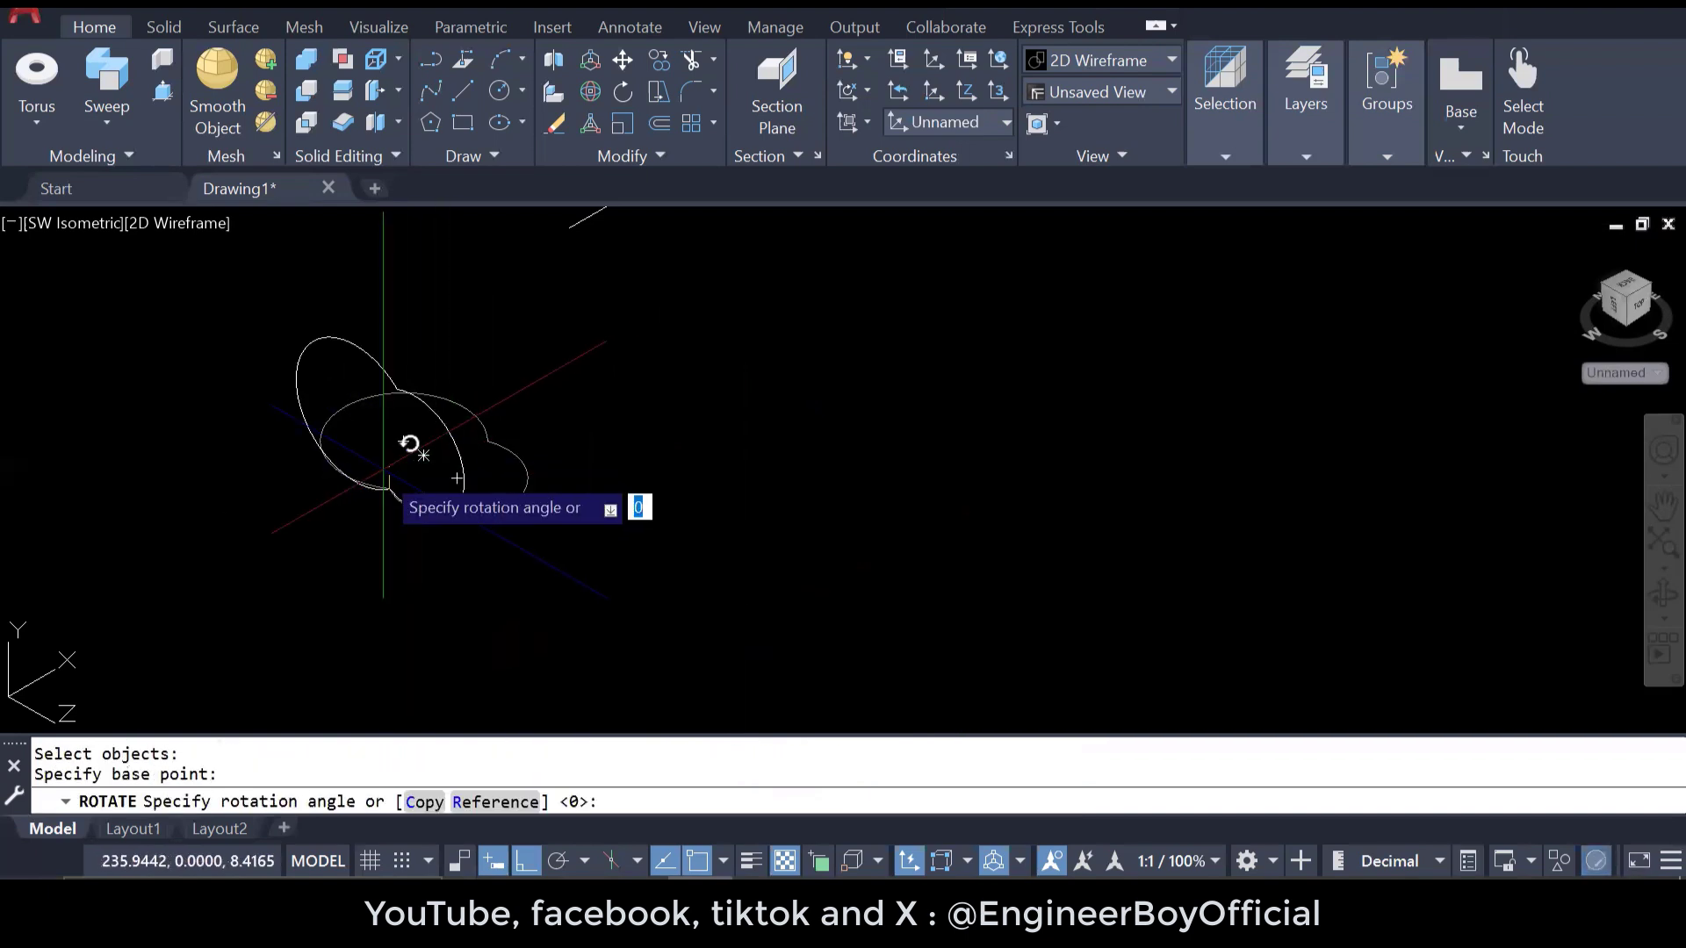
pyautogui.click(404, 441)
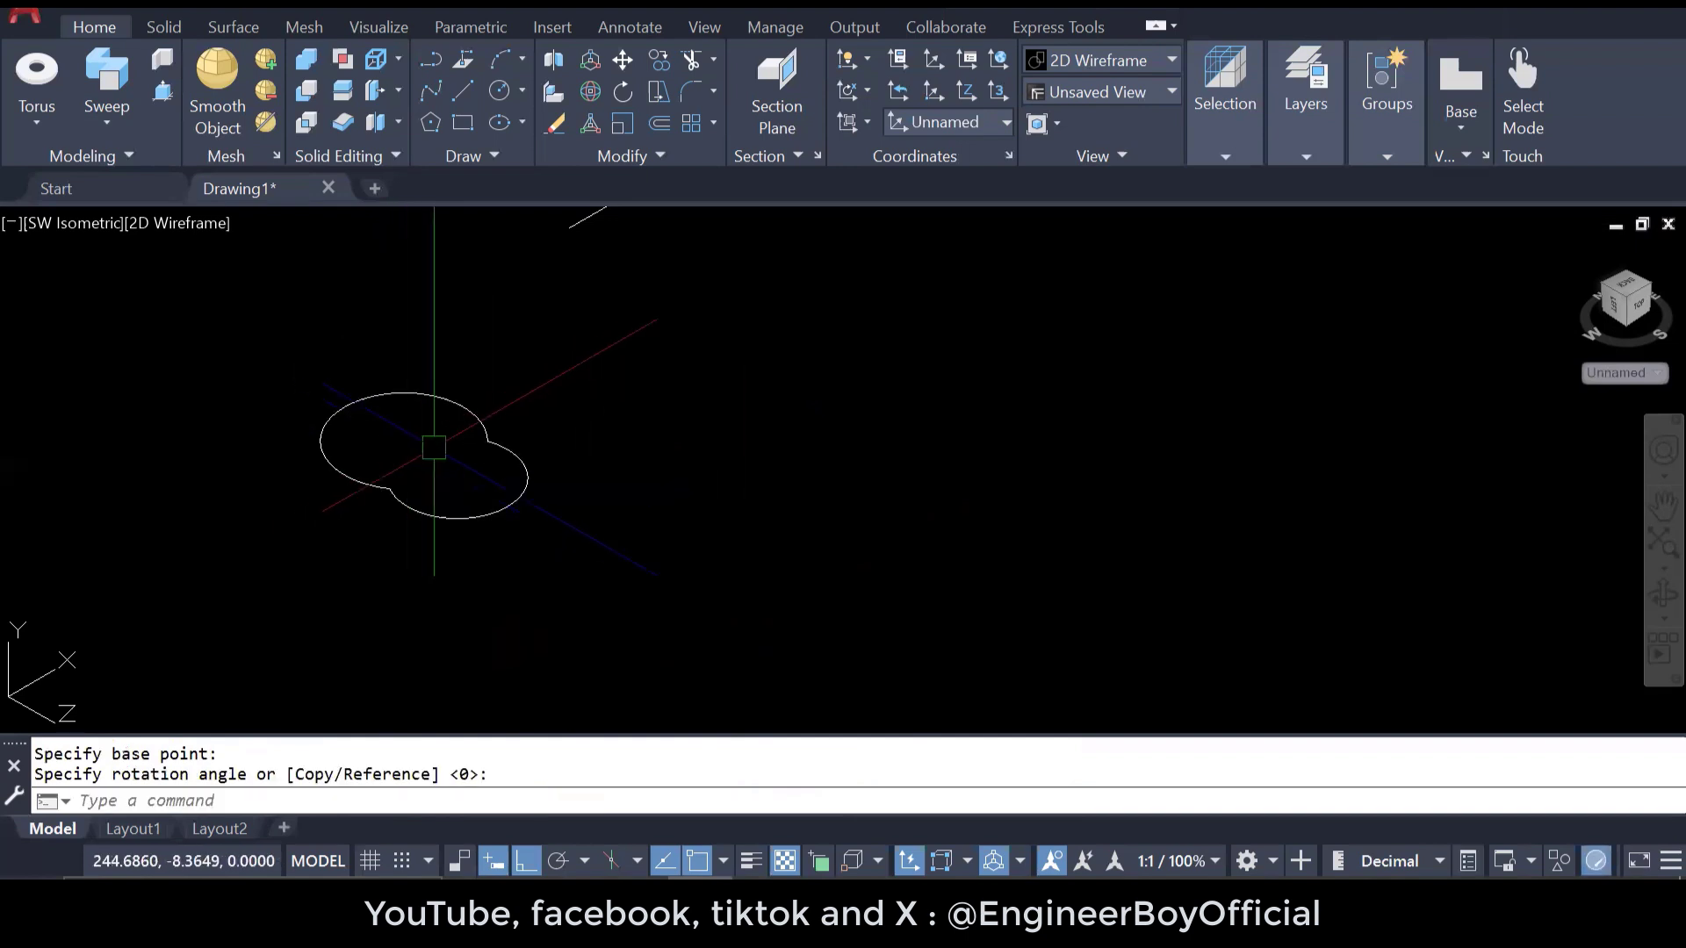
pyautogui.press('Return')
pyautogui.click(391, 483)
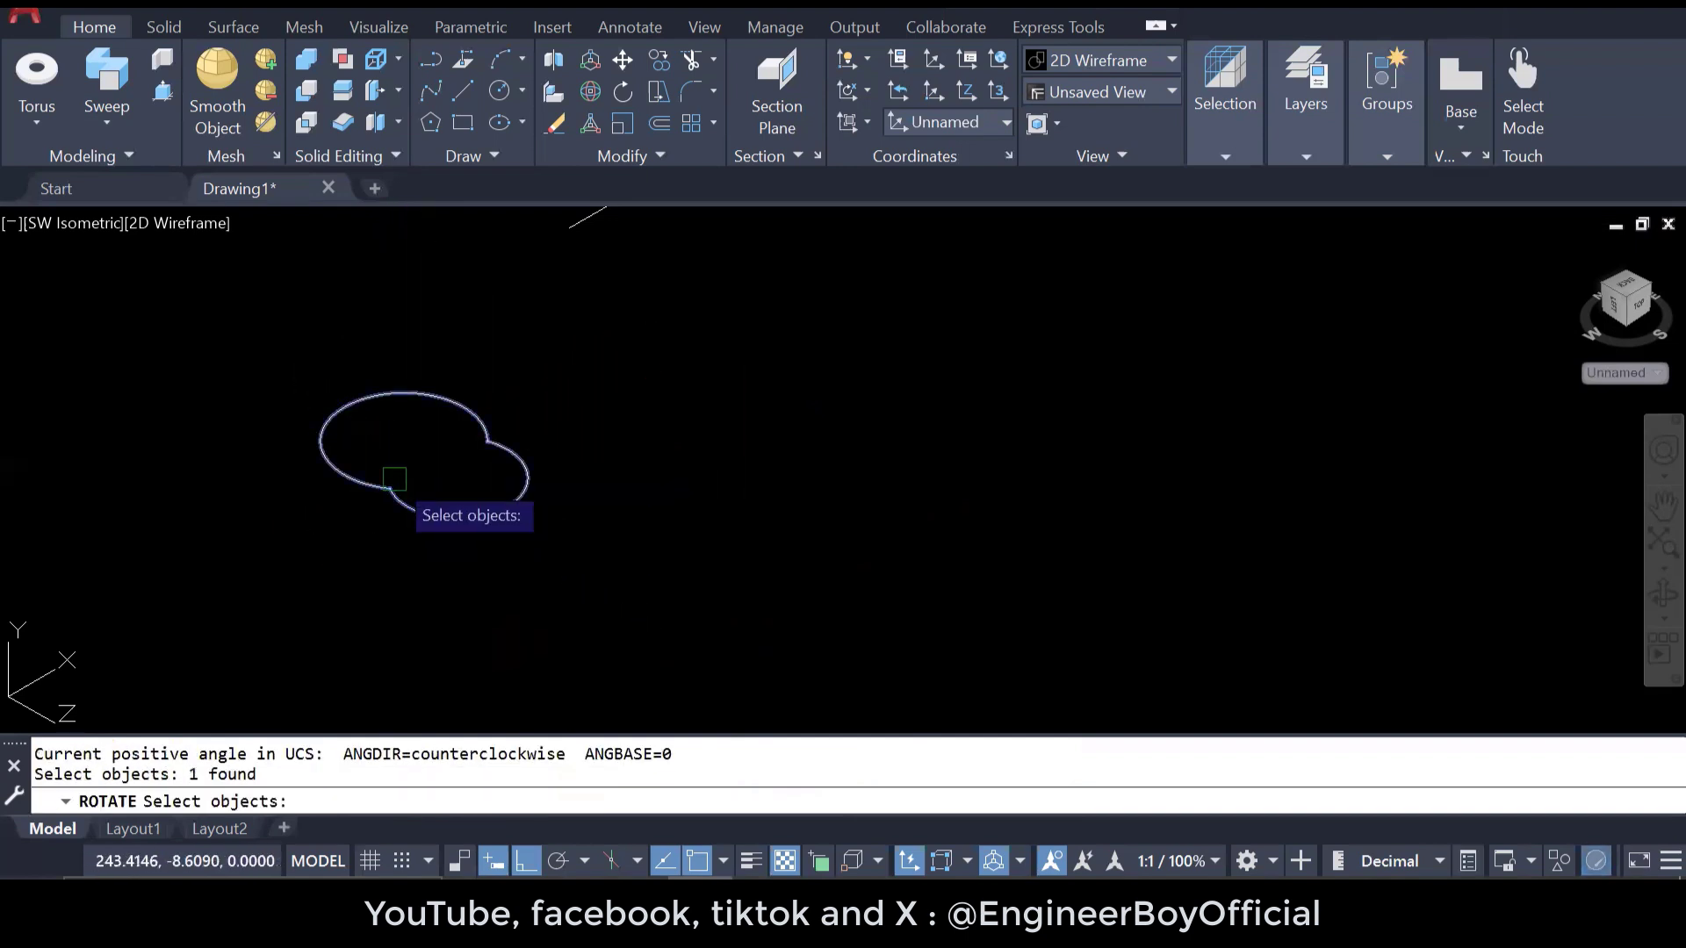
pyautogui.press('Return')
pyautogui.click(389, 488)
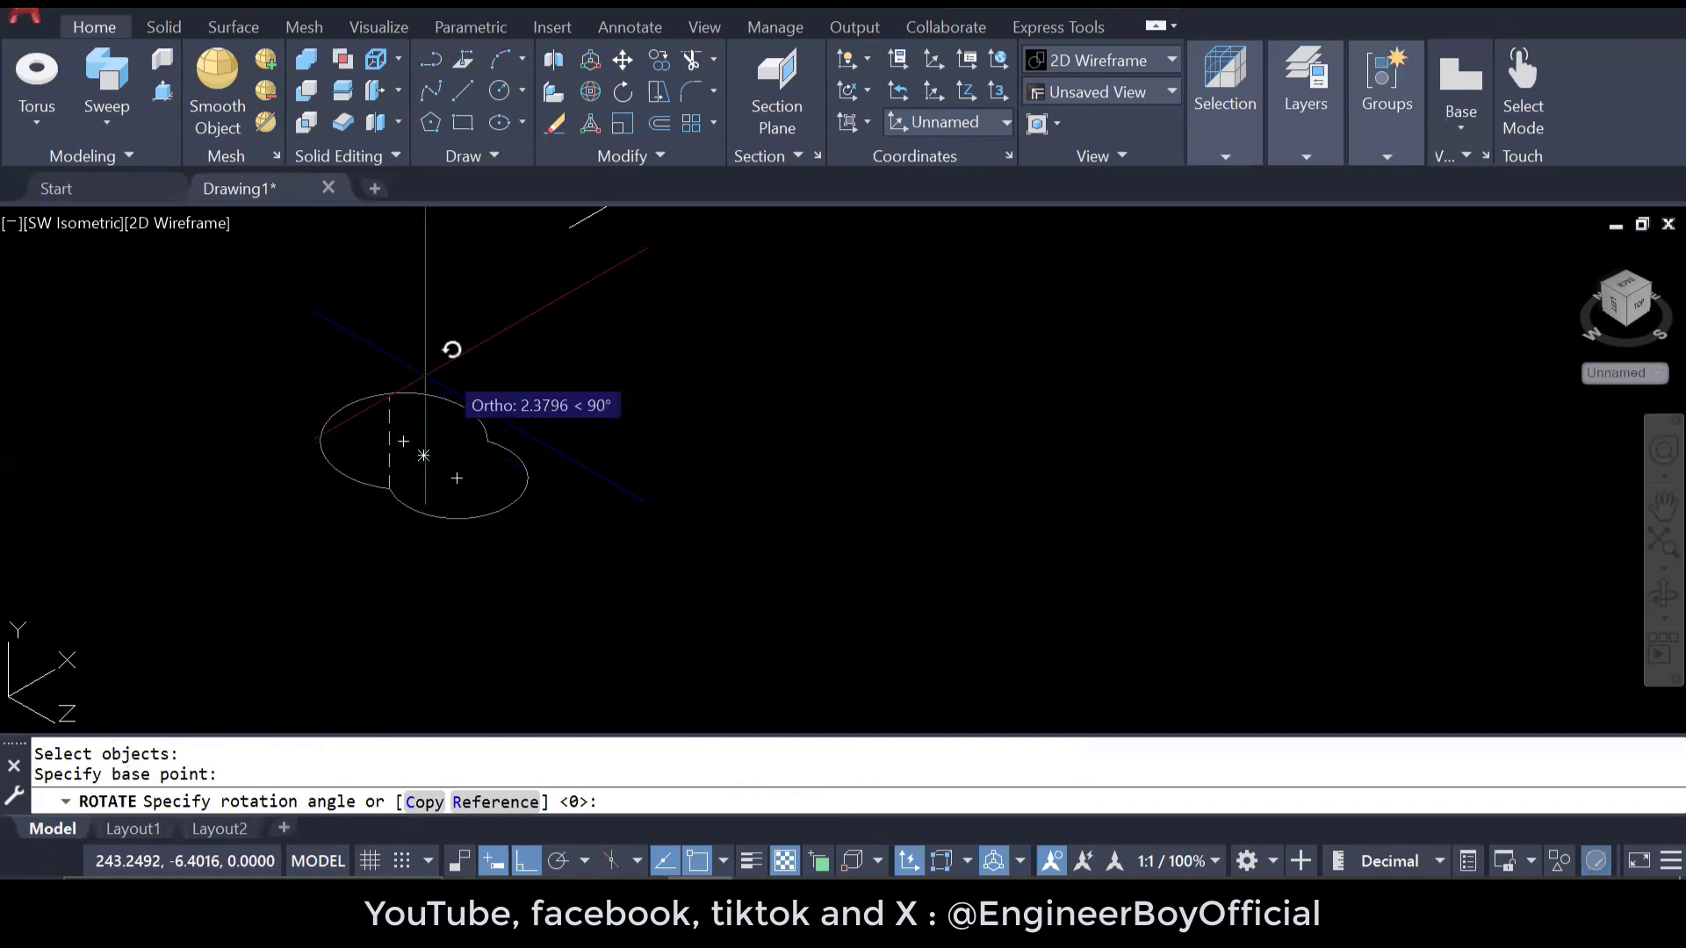
pyautogui.press('Escape')
pyautogui.press('Escape')
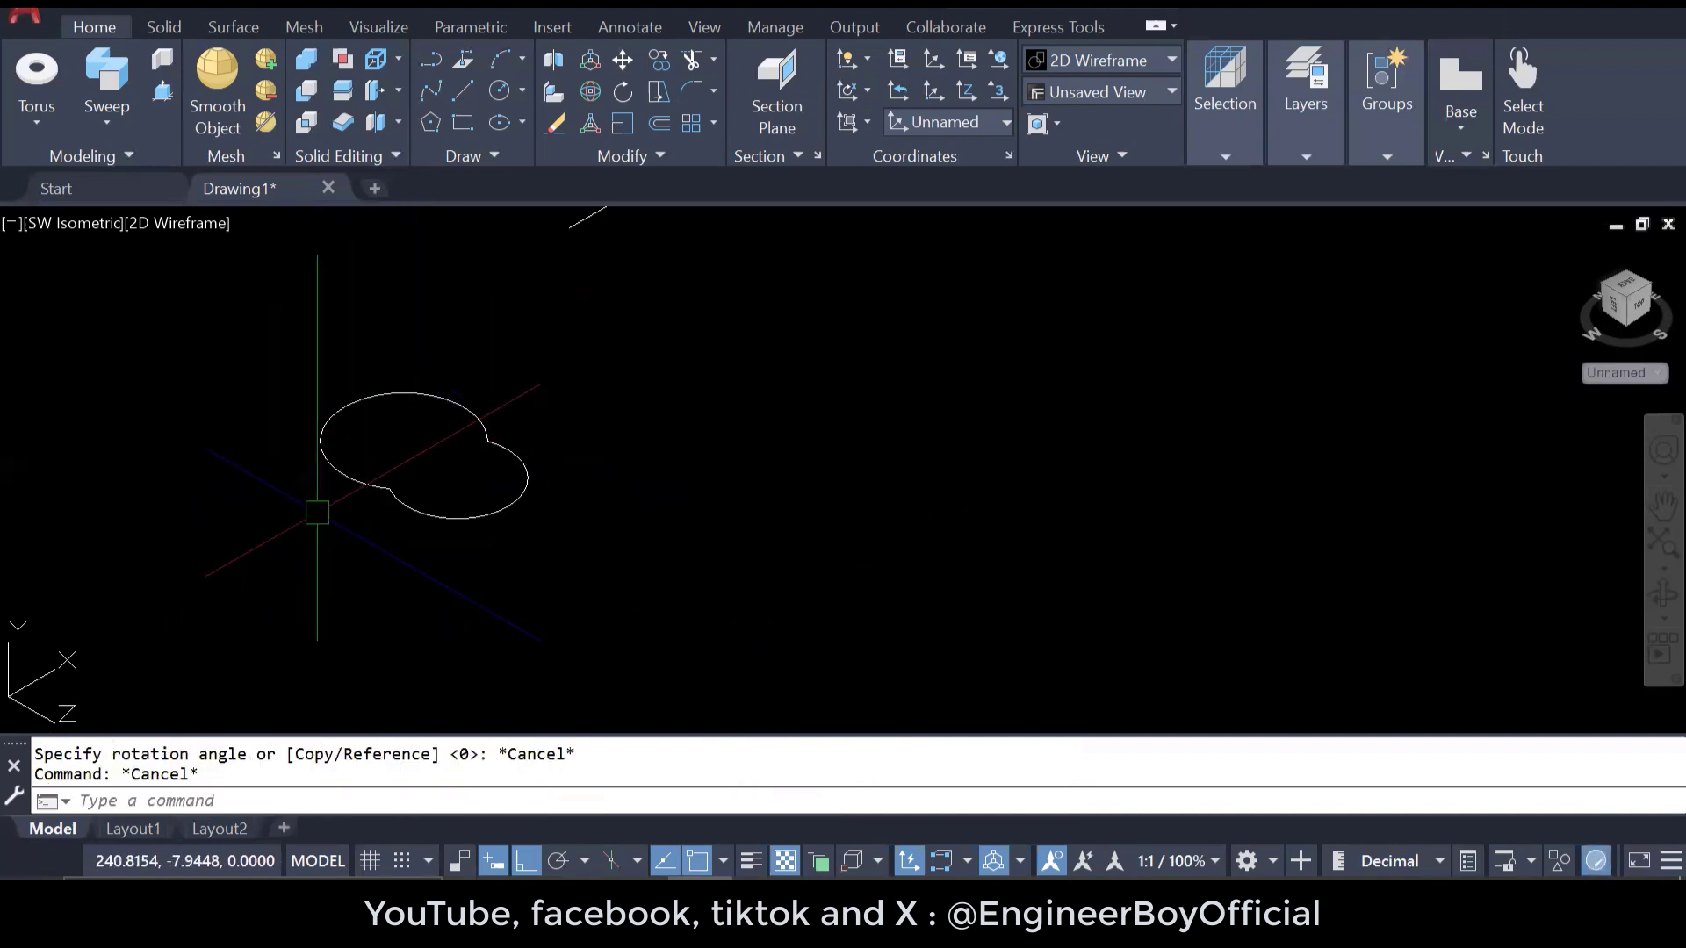
# - Rotate the flat two-circle outline 90° about the notch where its arcs meet
pyautogui.write('ro')
pyautogui.press('Return')
pyautogui.click(396, 498)
pyautogui.press('Return')
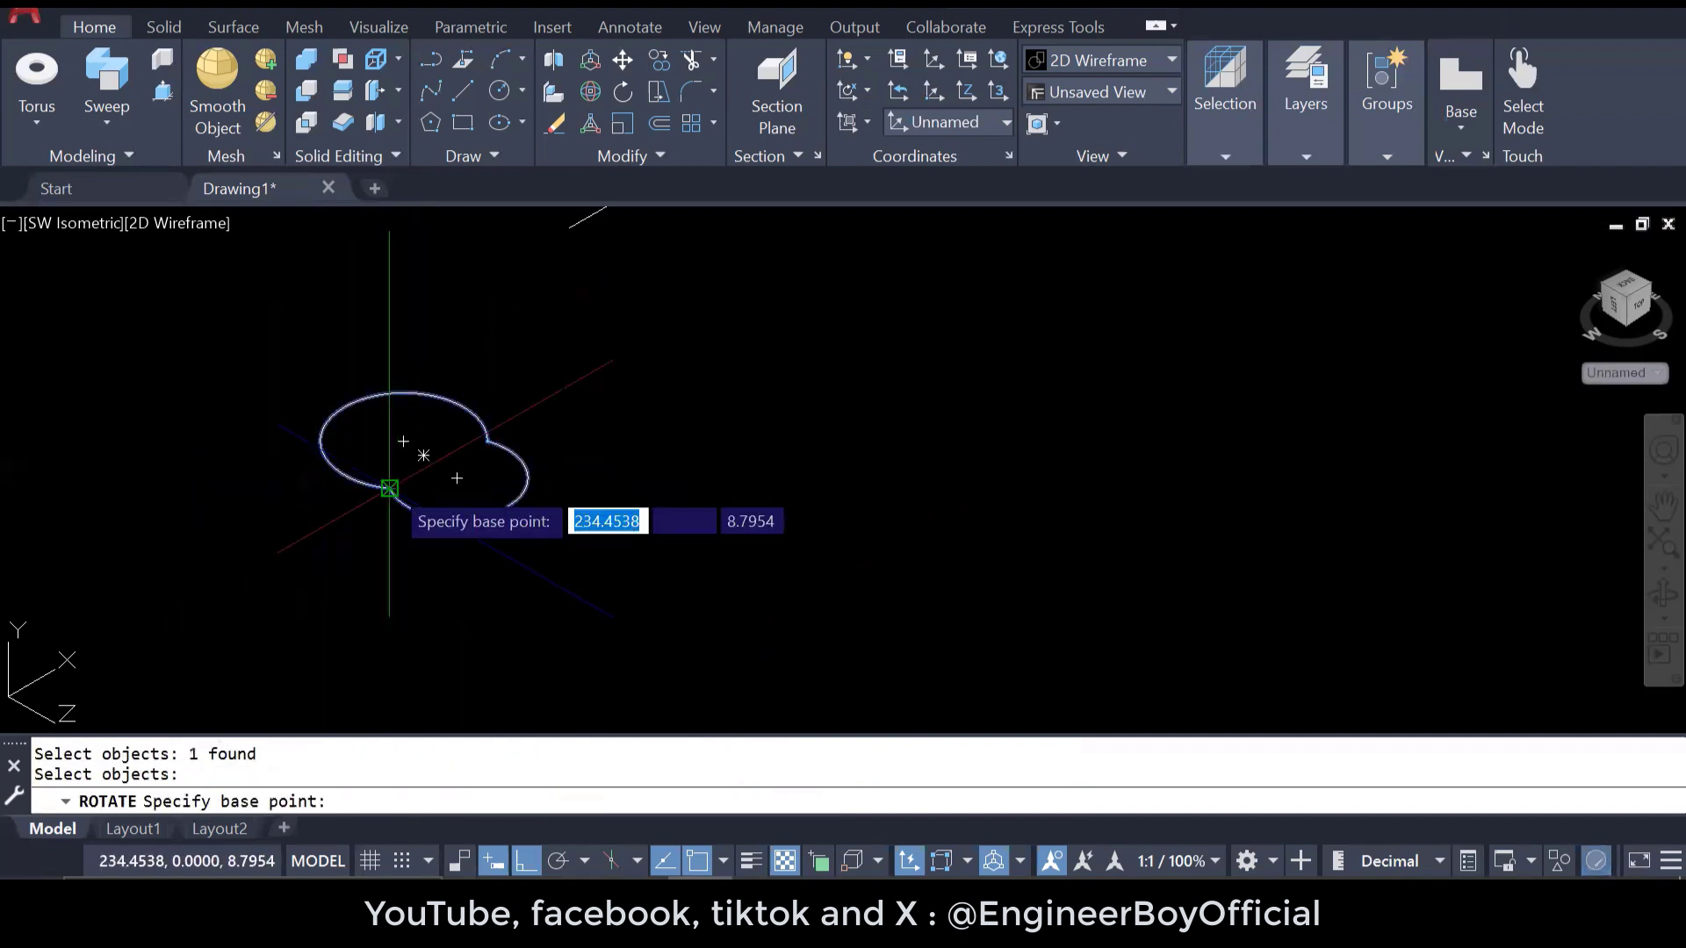
pyautogui.click(389, 488)
pyautogui.scroll(-2, 384, 492)
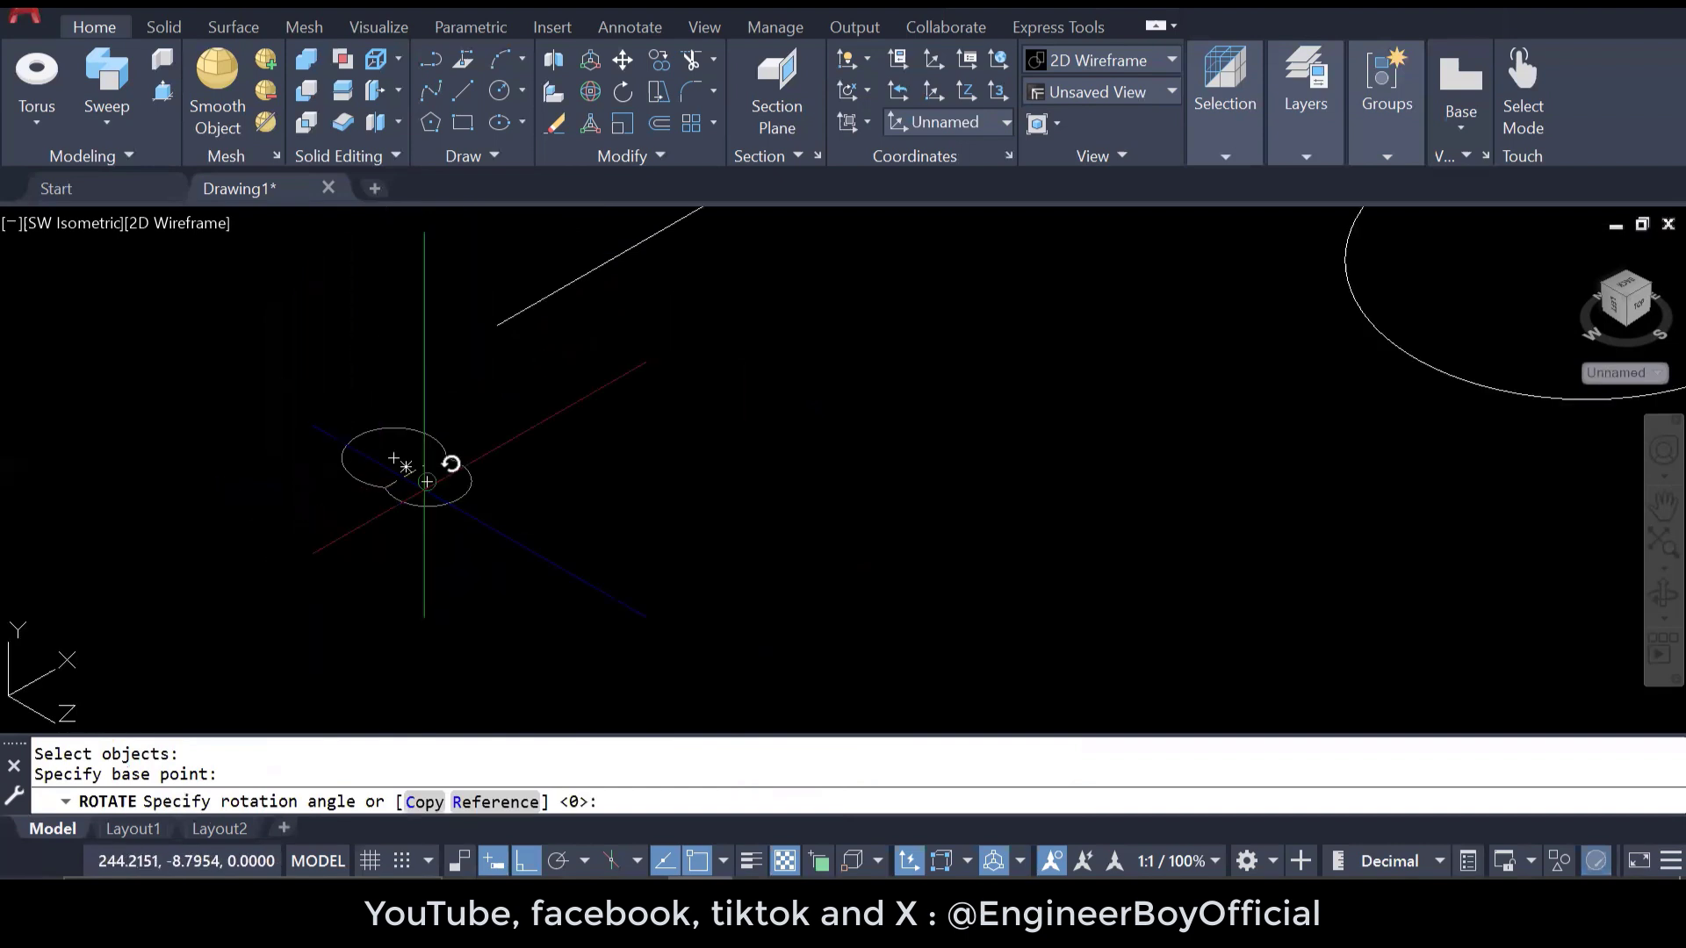
pyautogui.scroll(-2, 234, 402)
pyautogui.scroll(-2, 258, 380)
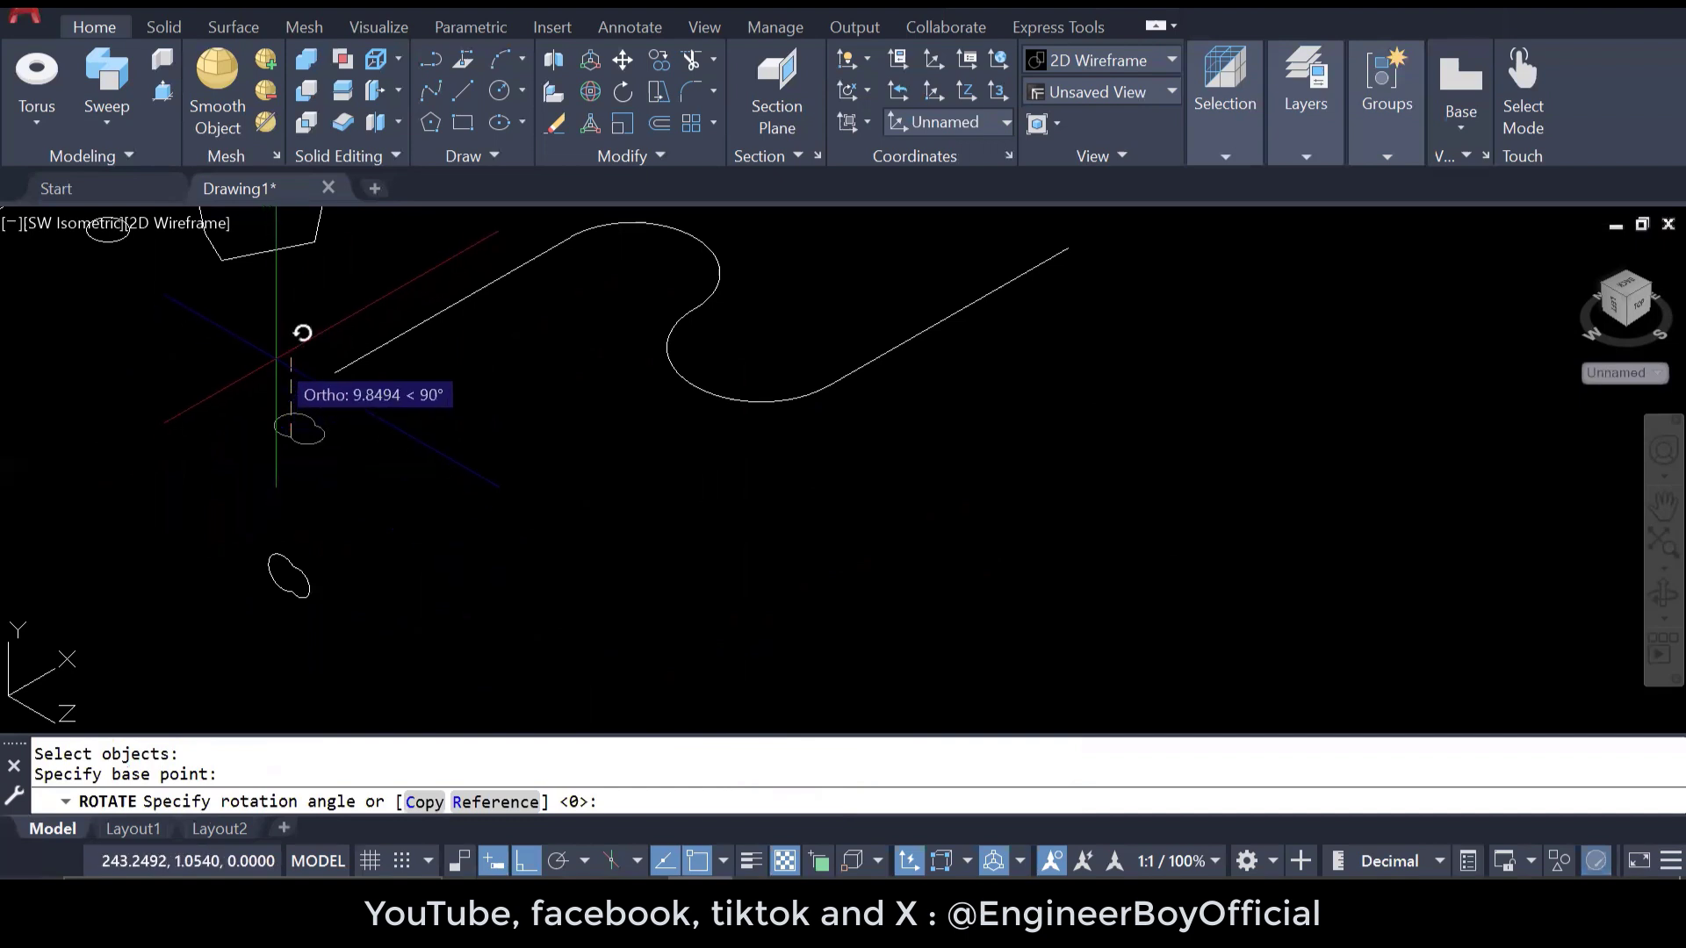
pyautogui.click(275, 359)
pyautogui.press('Escape')
pyautogui.press('Escape')
# - Check the upright outline below the path and undo the last rotation of the two-circle outline
pyautogui.scroll(4, 276, 564)
pyautogui.click(310, 573)
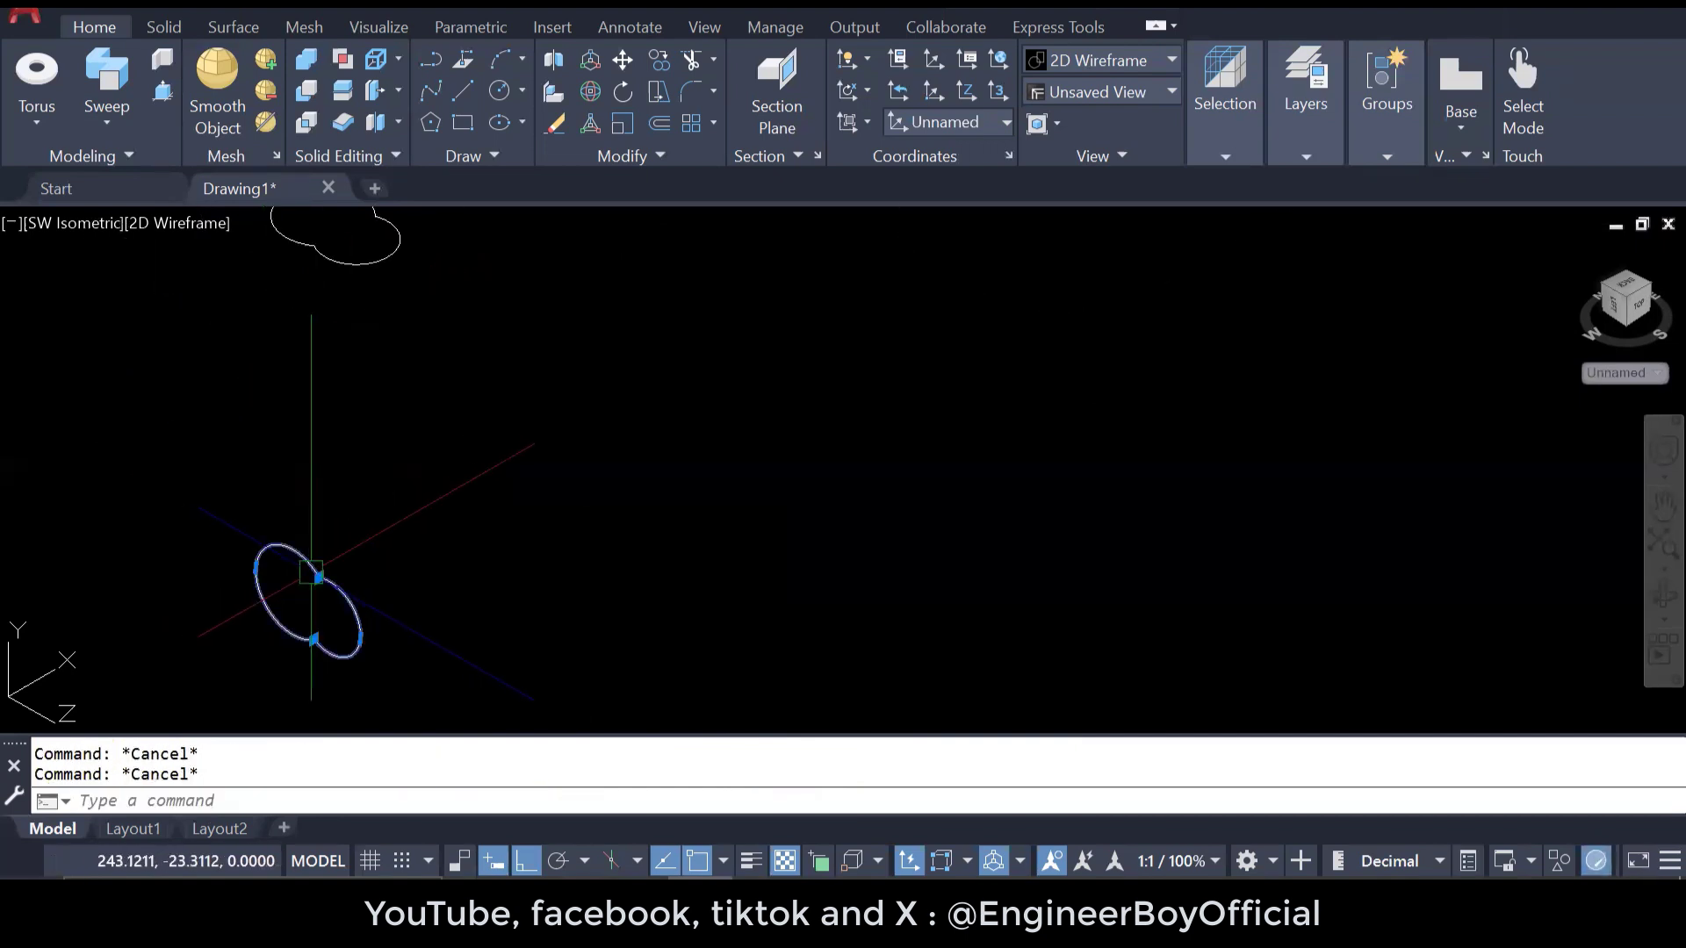
pyautogui.press('Escape')
pyautogui.moveTo(369, 541); pyautogui.dragTo(407, 418, button='middle')
pyautogui.scroll(2, 407, 418)
pyautogui.press('Escape')
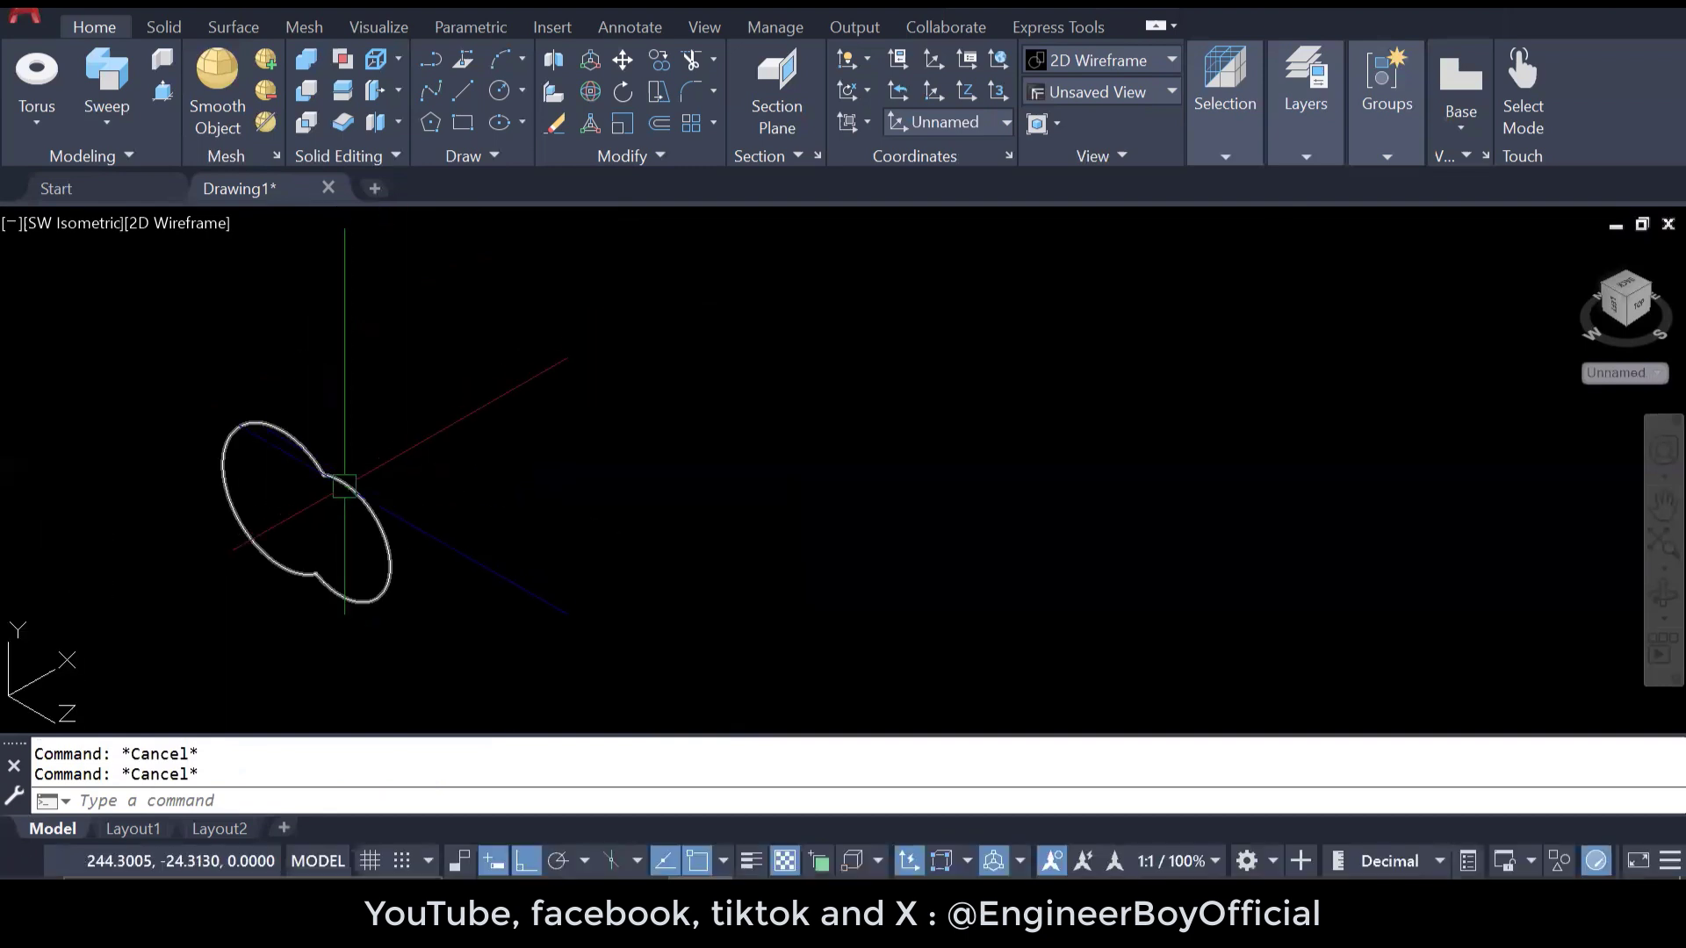
pyautogui.click(342, 485)
pyautogui.press('Escape')
pyautogui.scroll(-3, 373, 580)
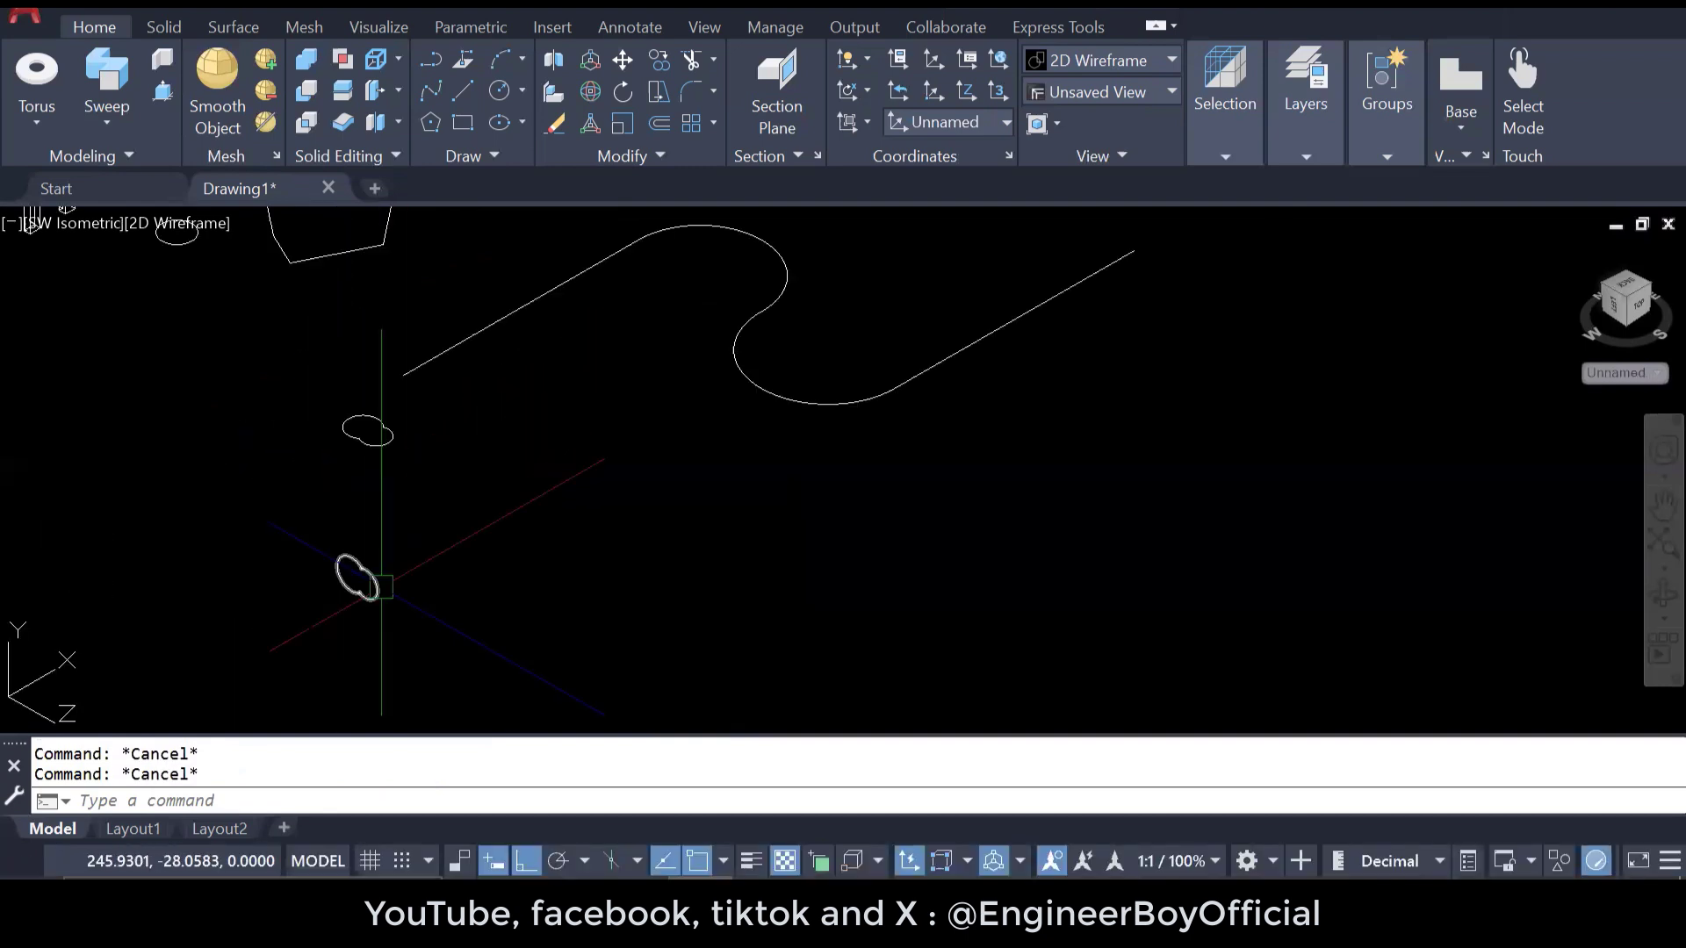
pyautogui.hotkey('ctrl', 'z')
pyautogui.hotkey('ctrl', 'z')
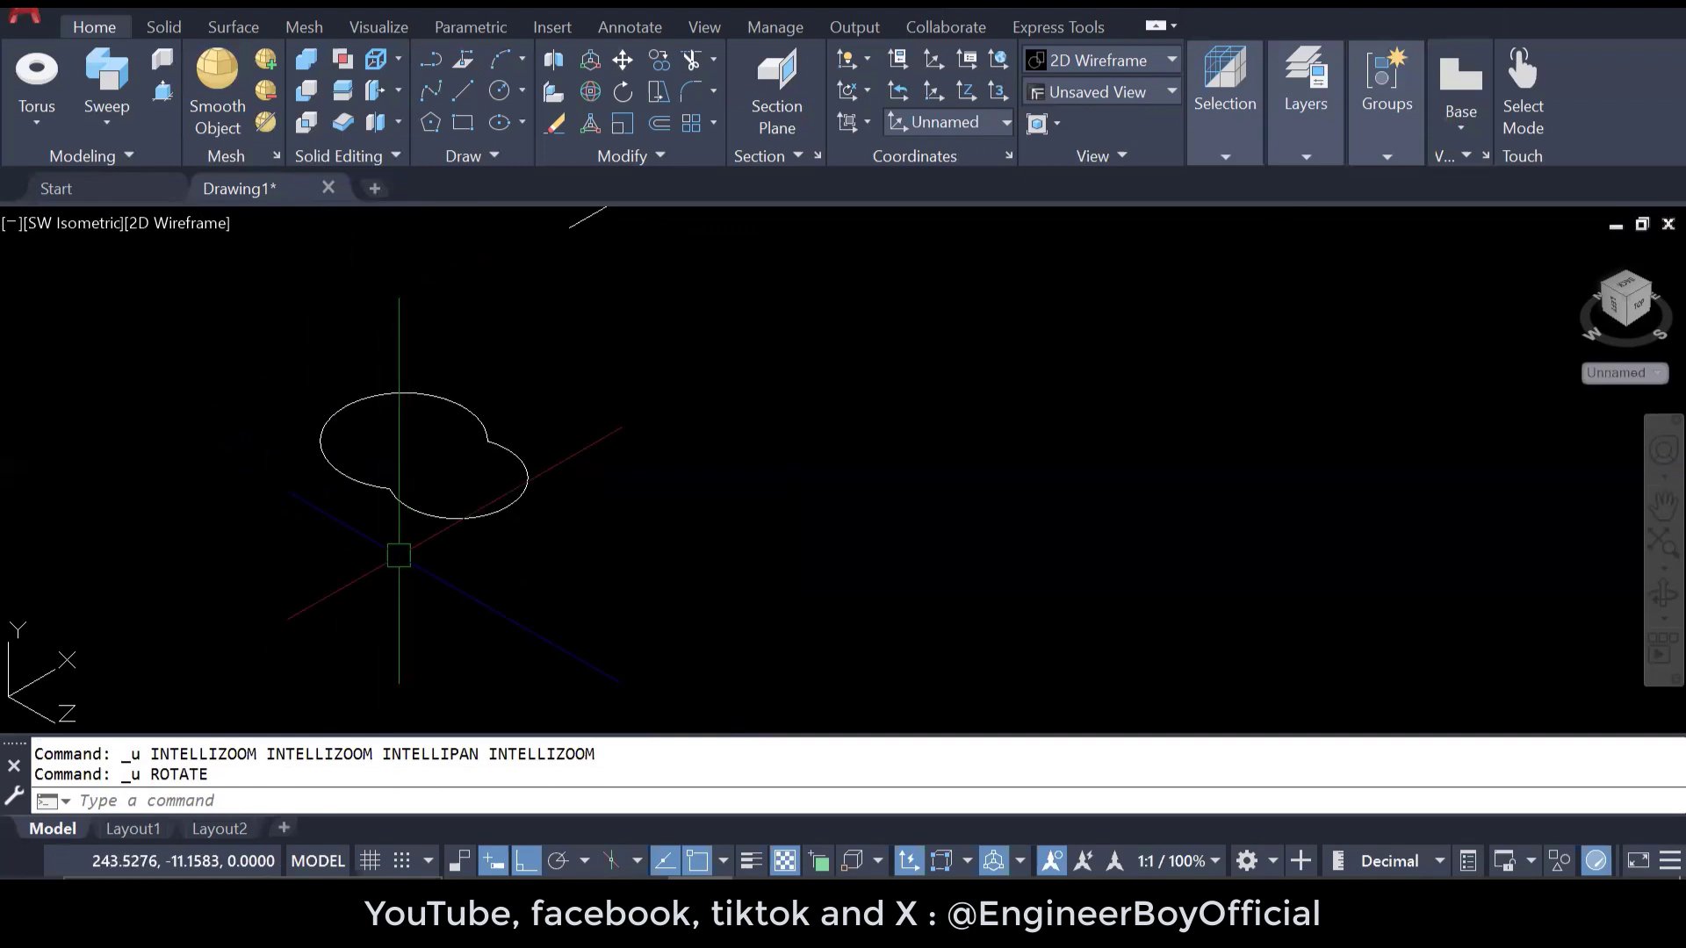
pyautogui.click(431, 496)
pyautogui.click(432, 494)
pyautogui.click(429, 515)
pyautogui.press('Escape')
pyautogui.press('Escape')
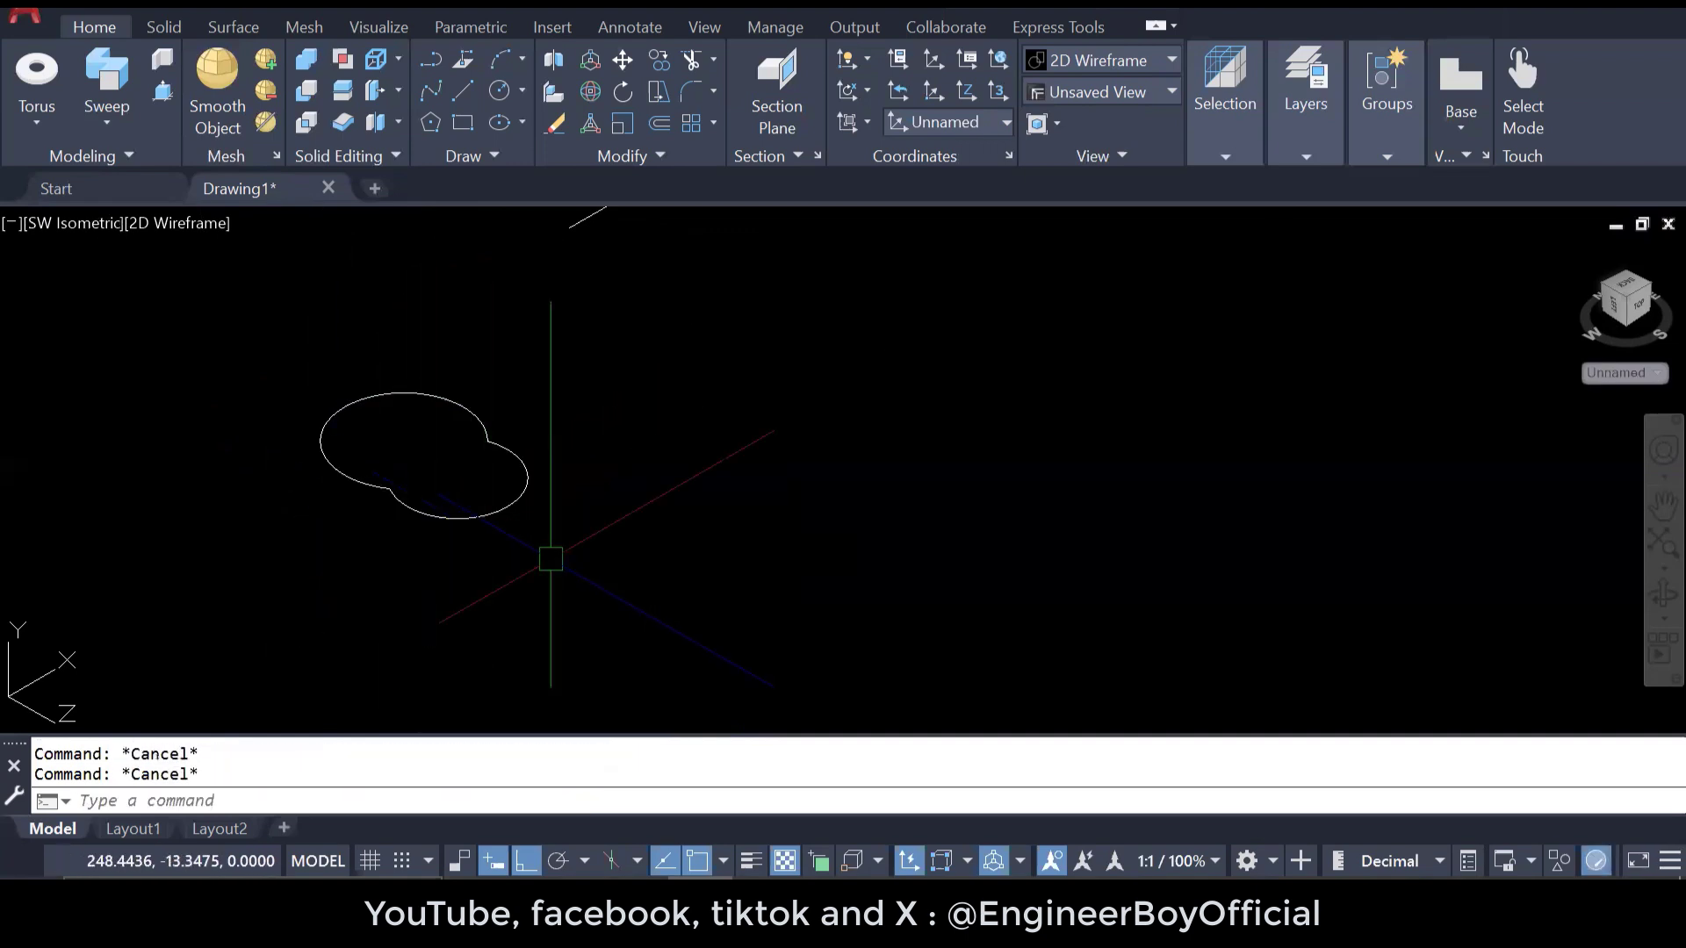
# - Offset the flat two-circle outline inward, defining the offset distance with two picked points
pyautogui.press('Return')
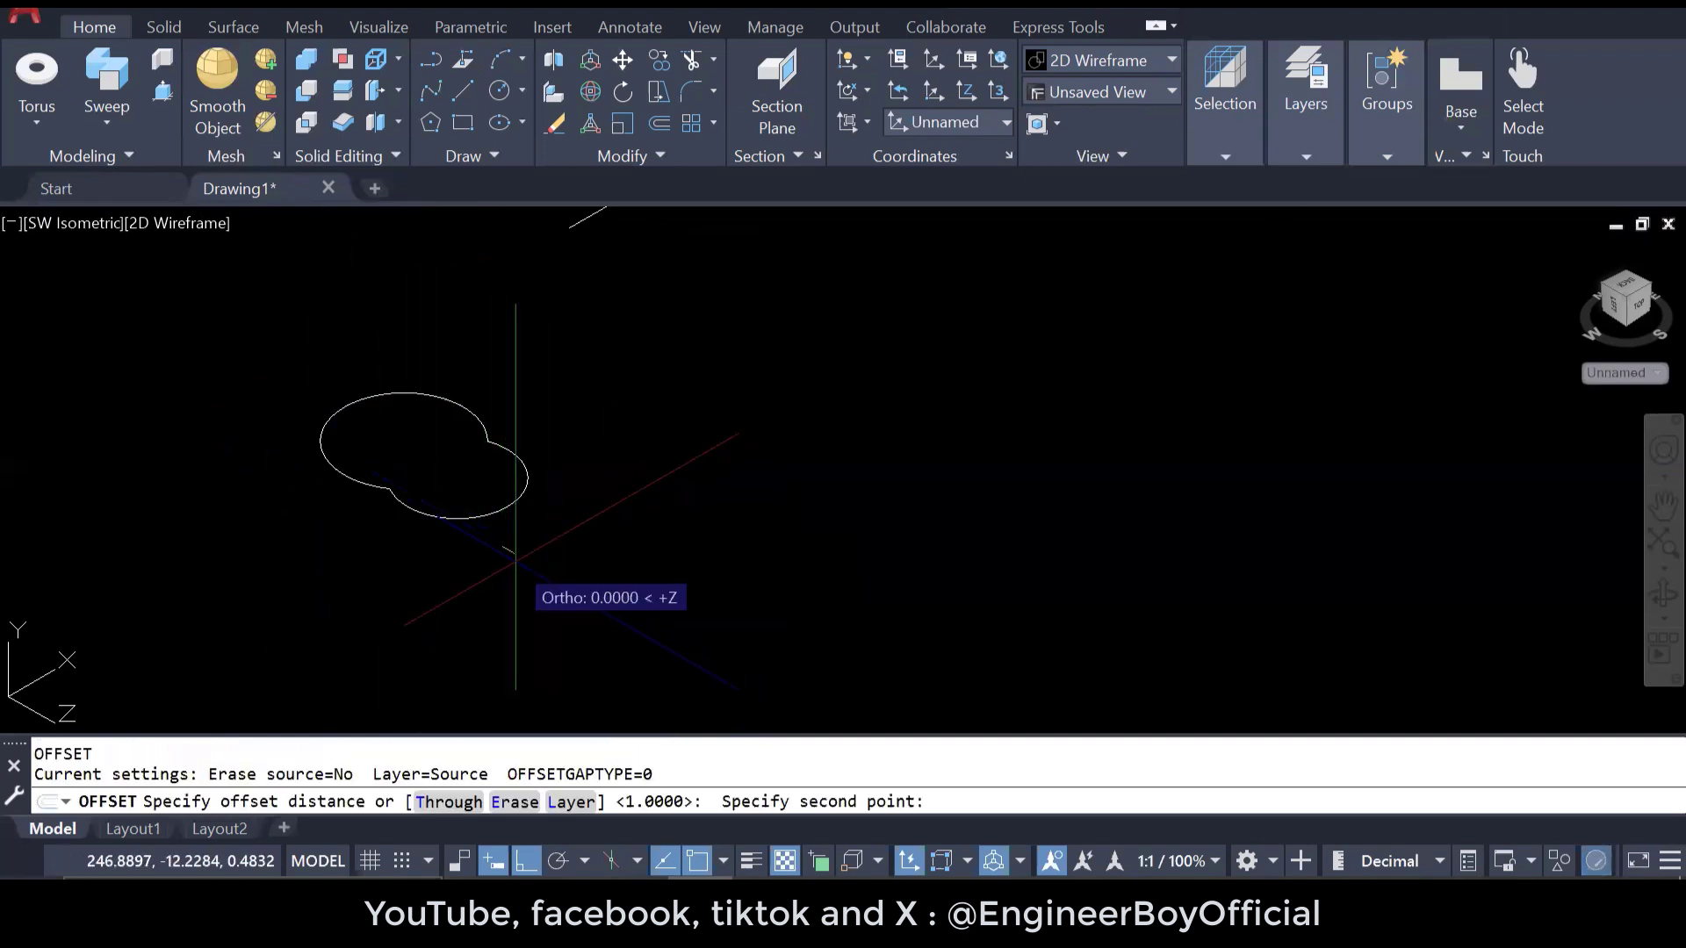
pyautogui.click(518, 559)
pyautogui.scroll(4, 522, 559)
pyautogui.click(519, 558)
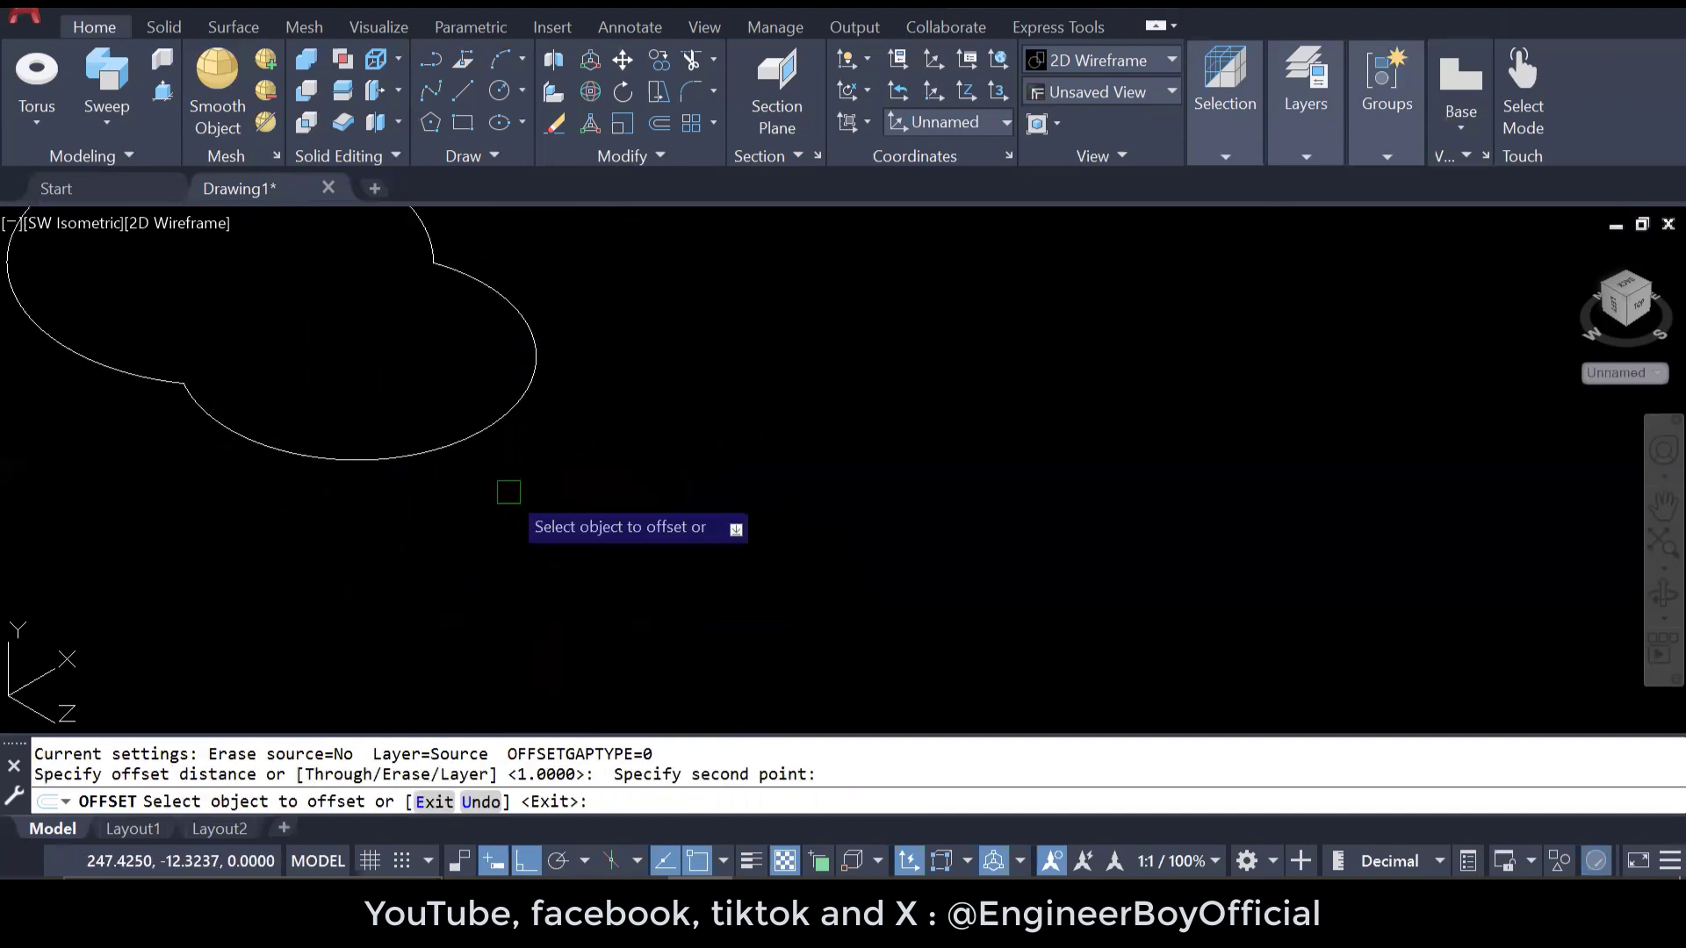
pyautogui.click(493, 432)
pyautogui.click(400, 376)
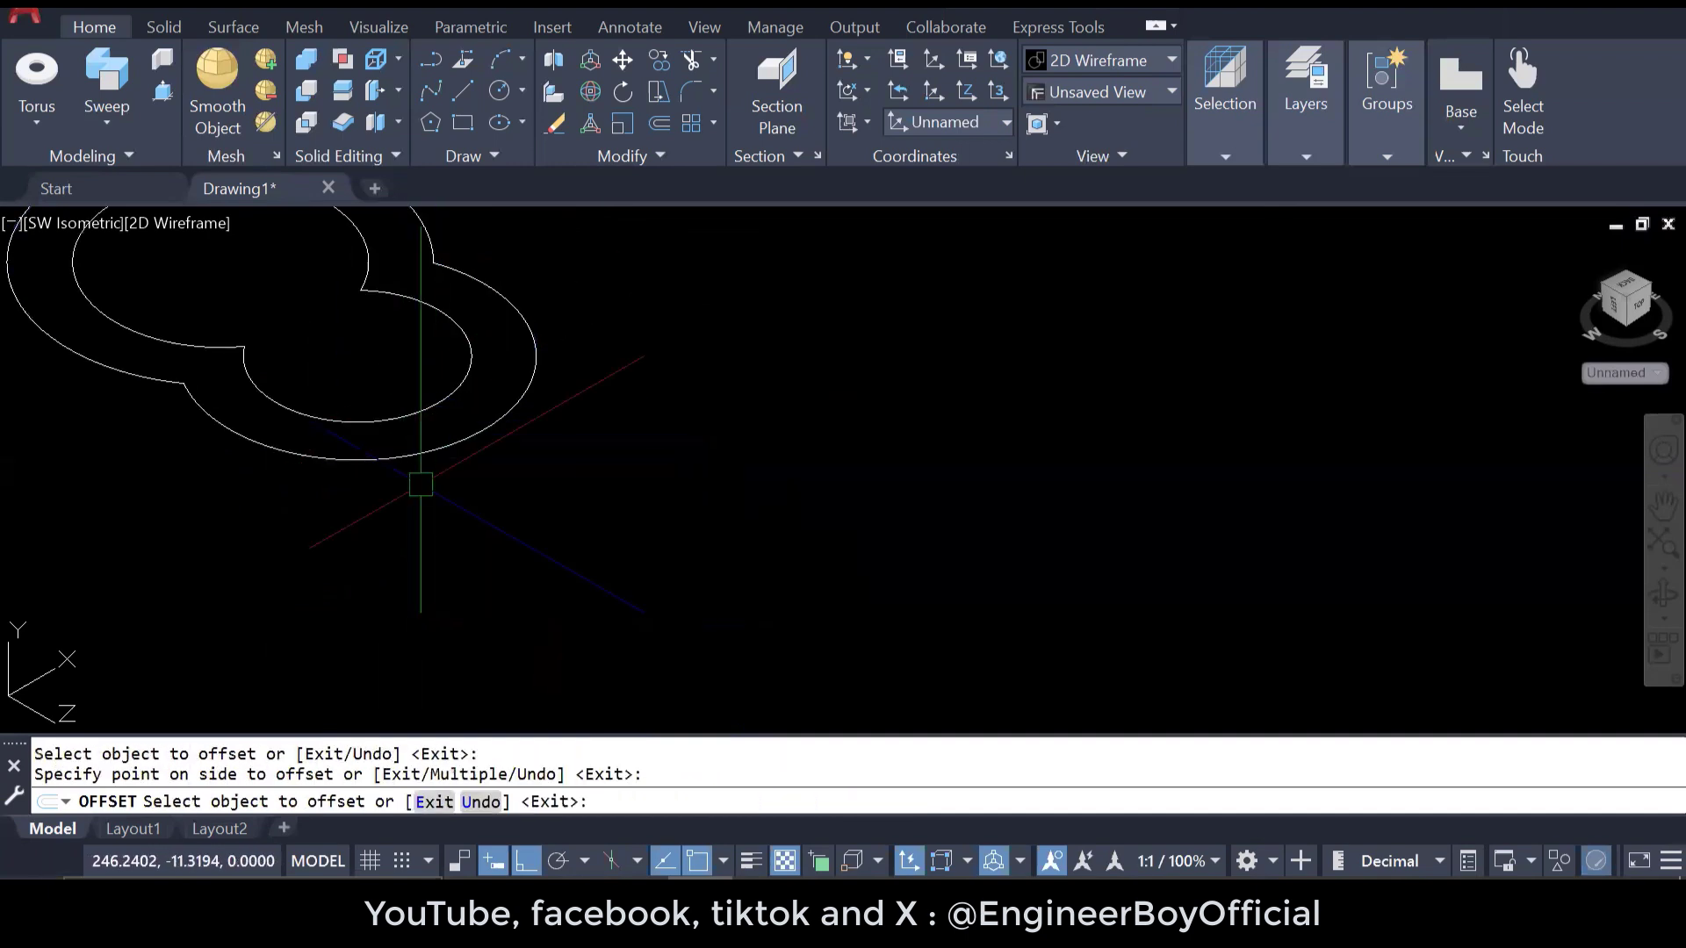
pyautogui.press('Escape')
pyautogui.press('Escape')
pyautogui.scroll(-5, 427, 468)
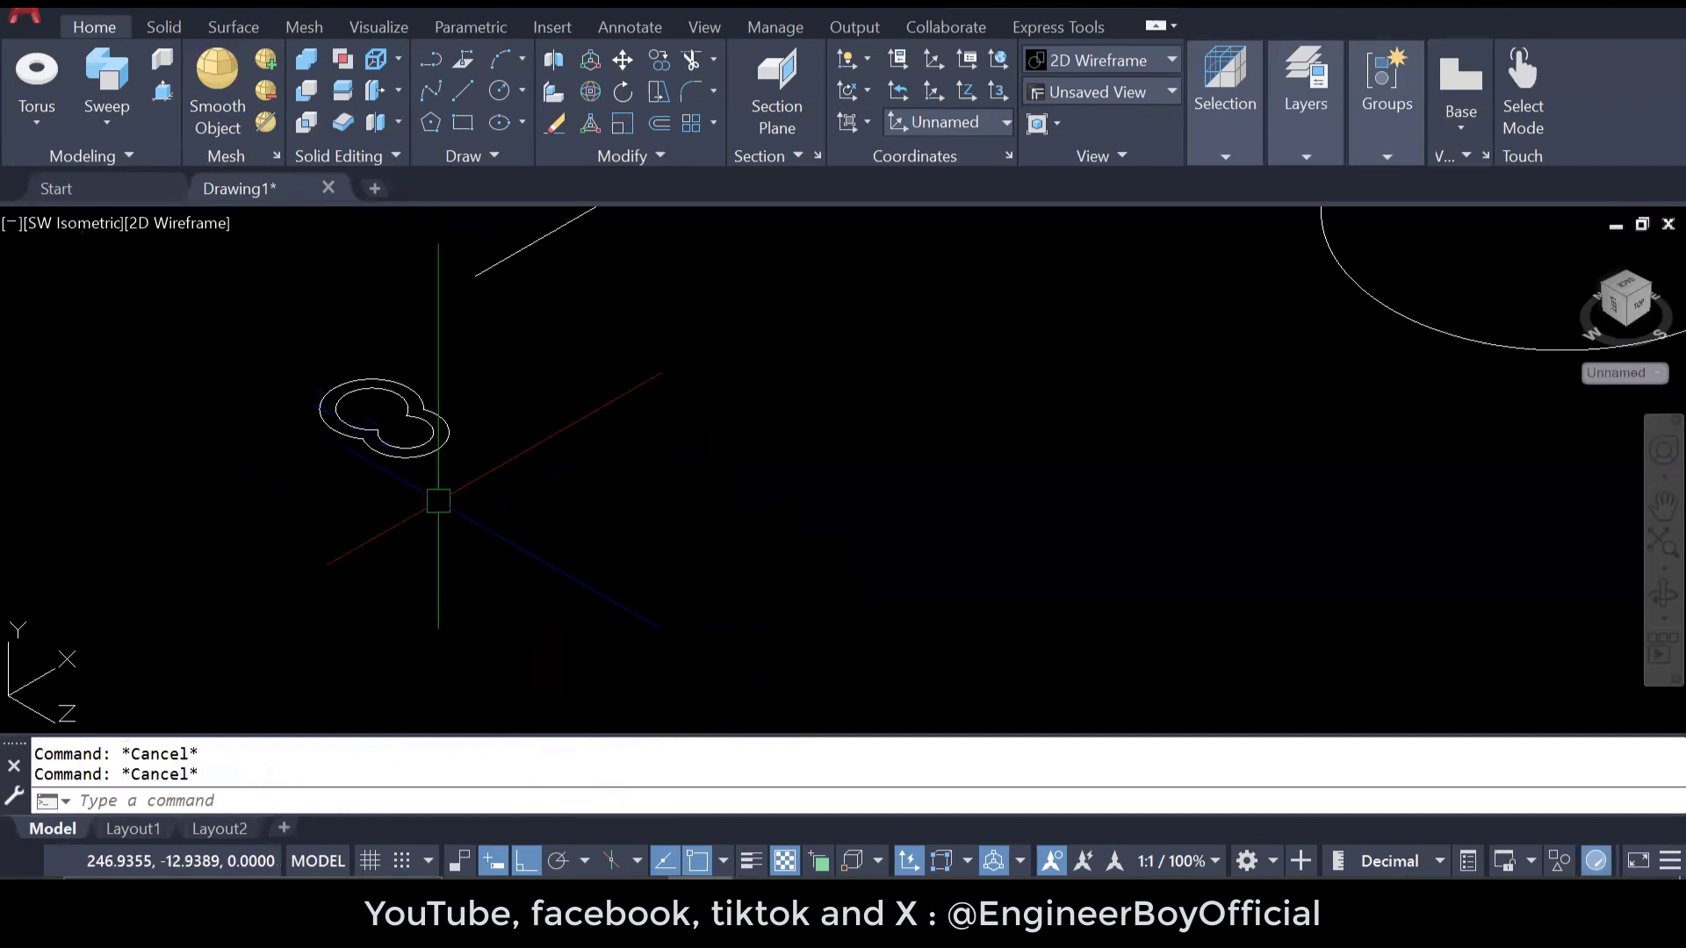
# - Rotate the outer and inner two-circle outlines together by 90° about the inner outline's notch so they stand upright
pyautogui.write('ro')
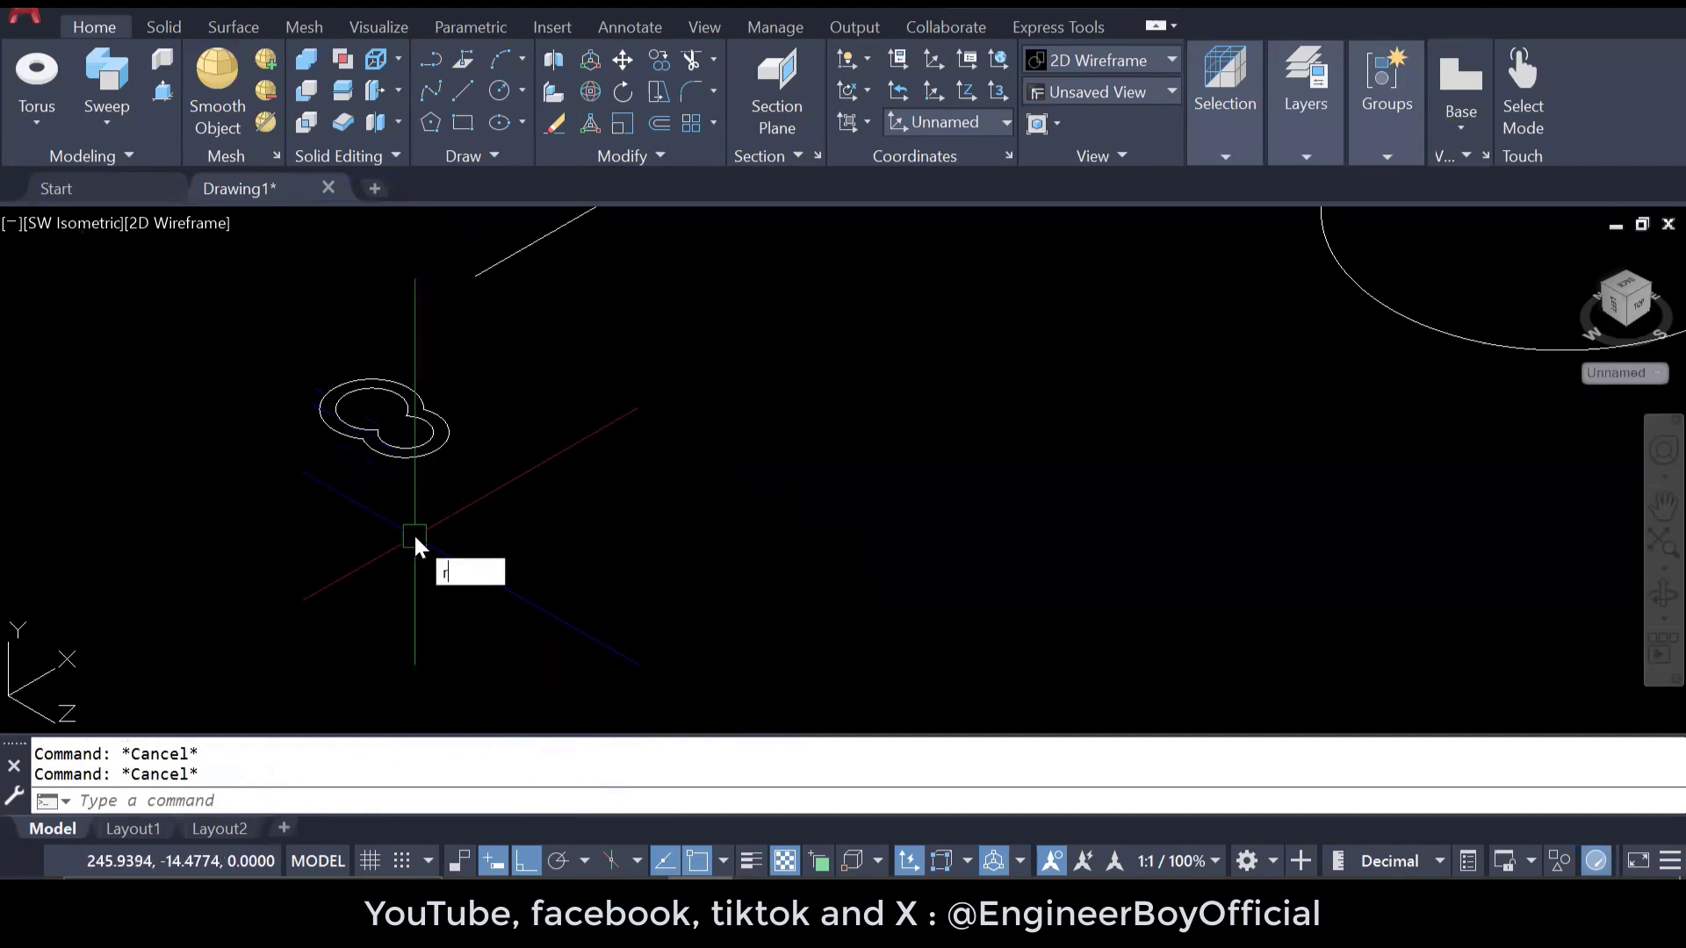
pyautogui.press('Return')
pyautogui.click(493, 516)
pyautogui.click(254, 361)
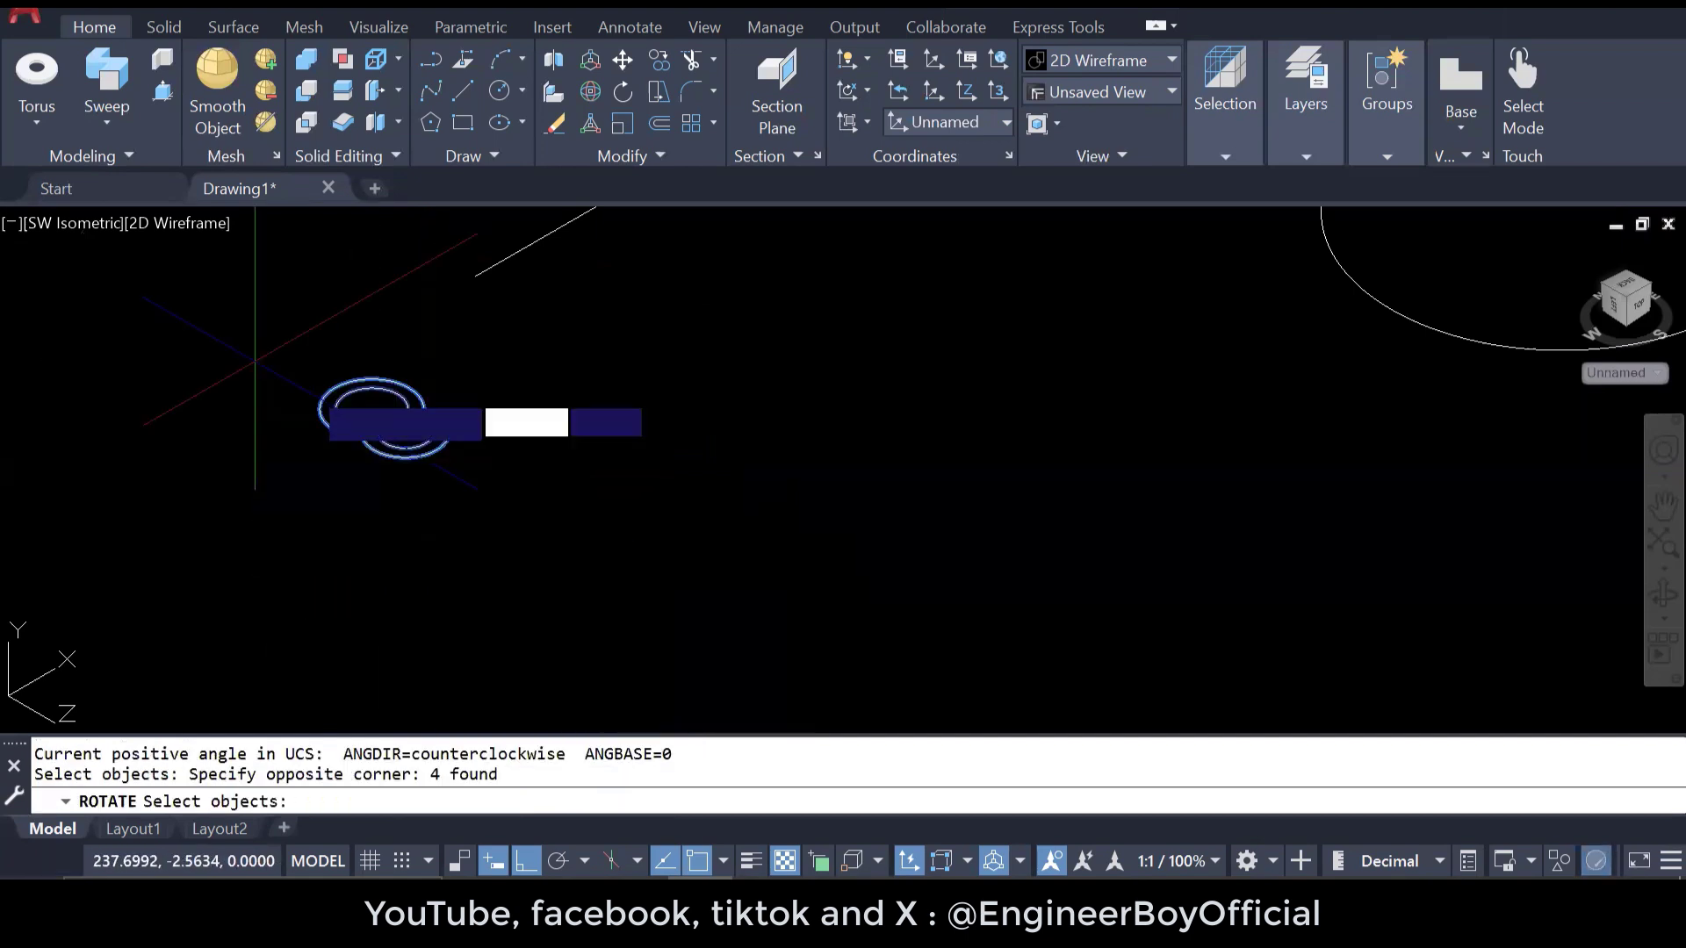
pyautogui.press('Return')
pyautogui.click(379, 425)
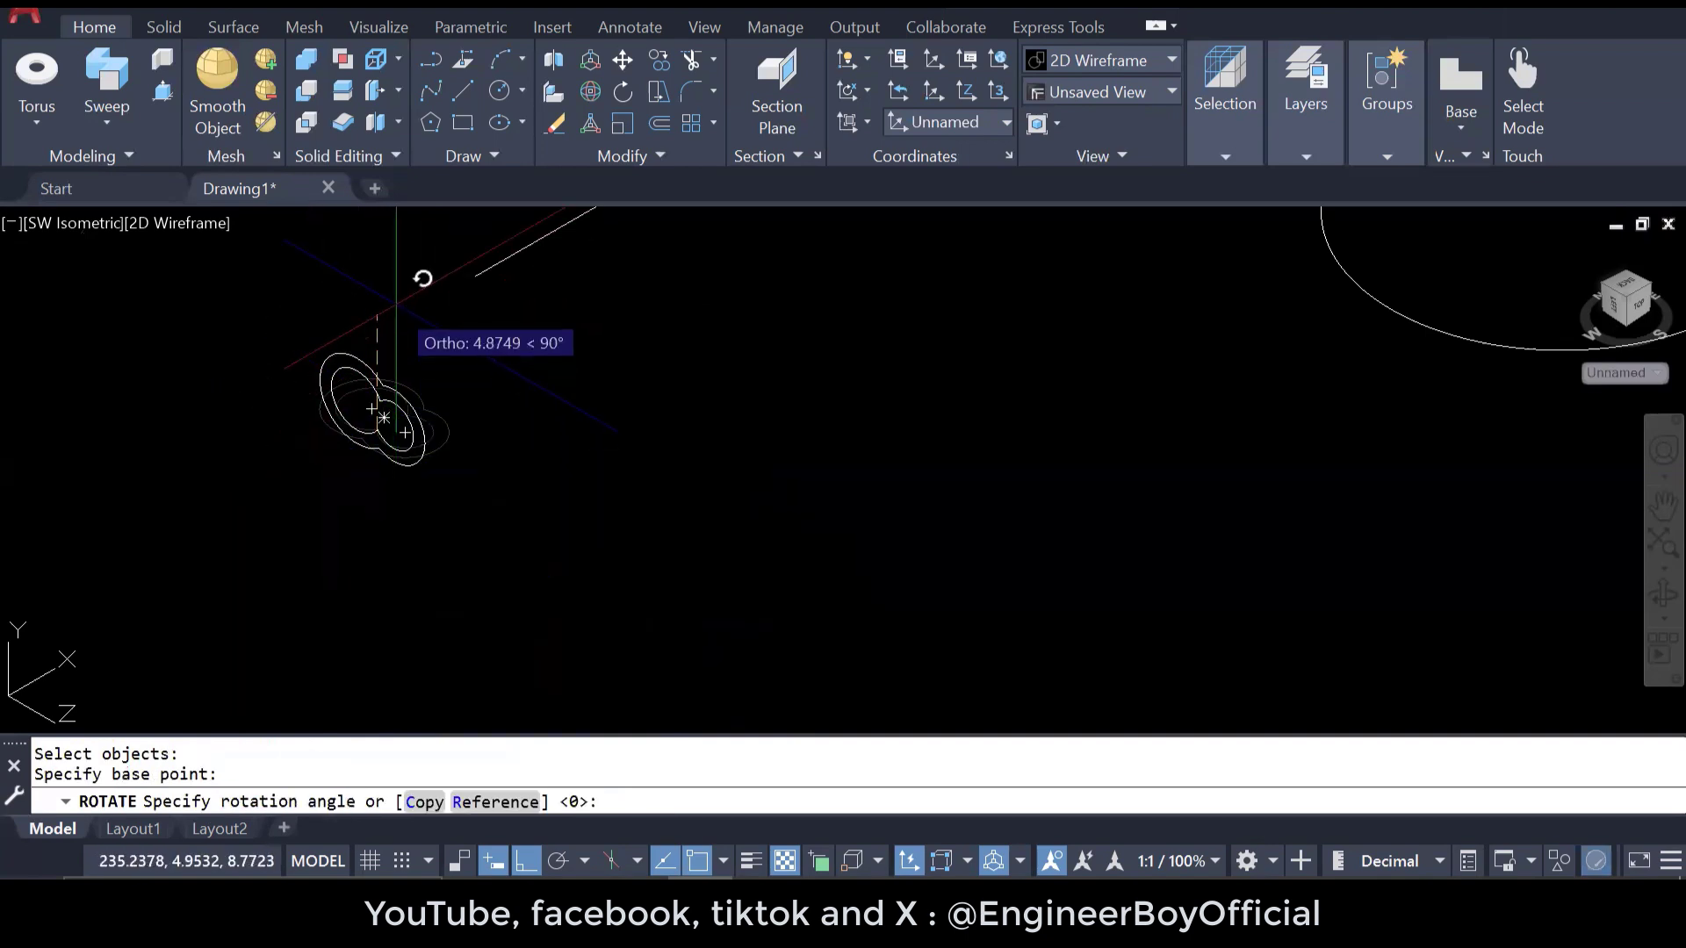
pyautogui.click(396, 304)
pyautogui.press('Escape')
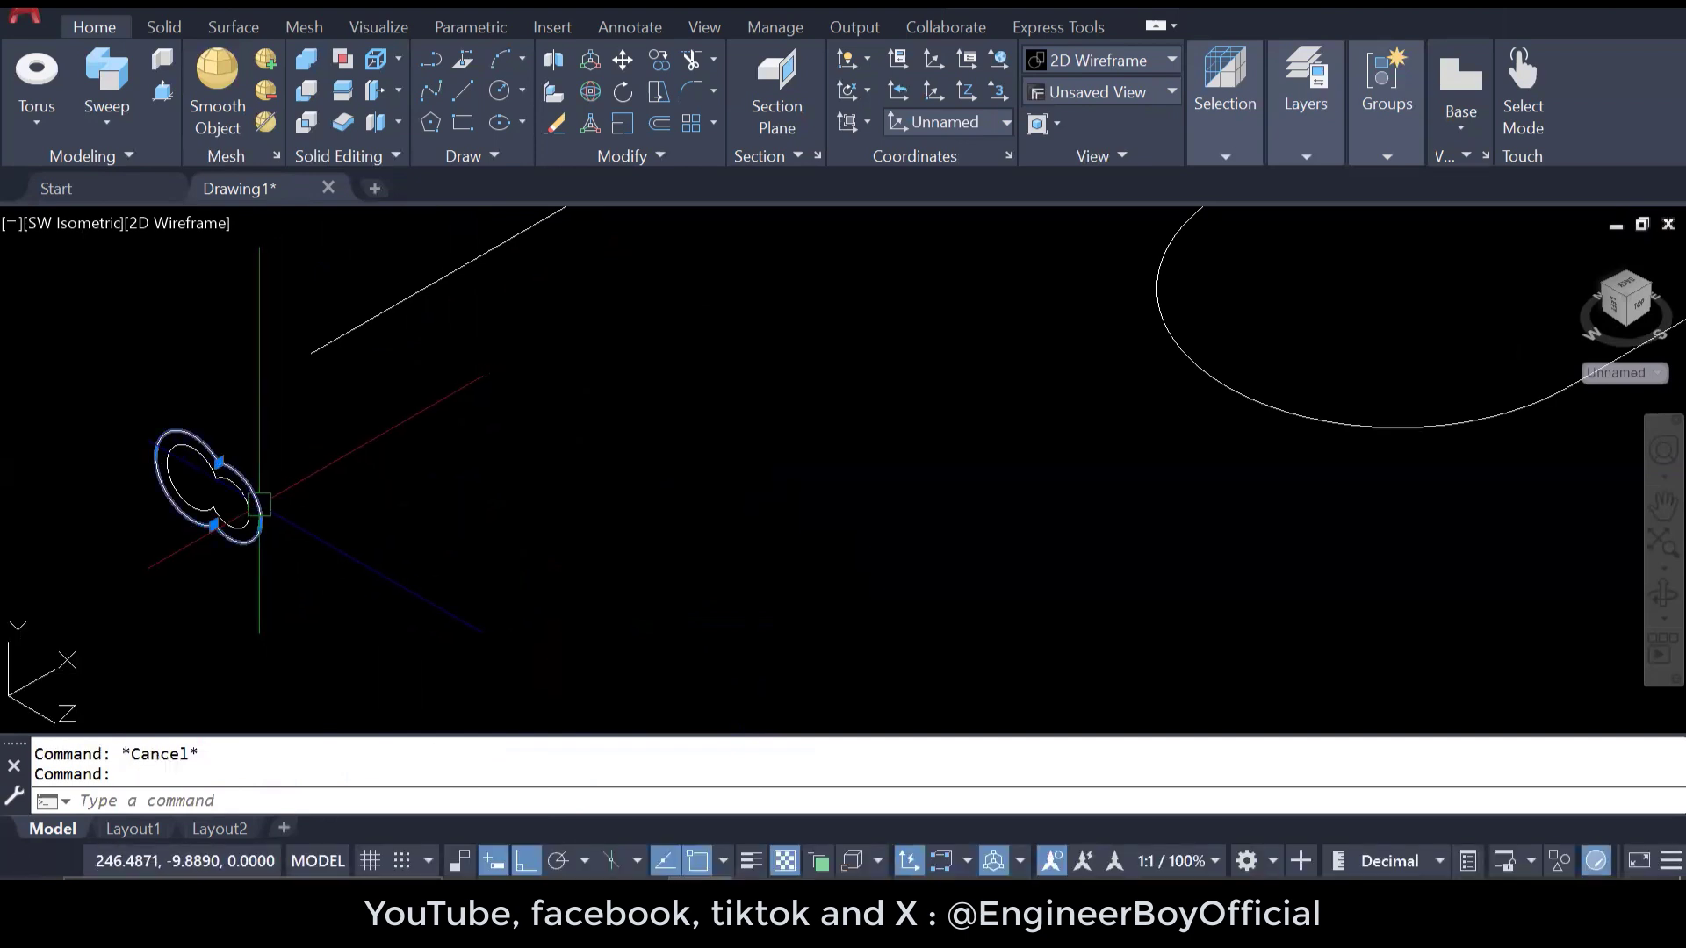
# - Move both upright outlines from the outer lower arc's midpoint to the start point of the S-shaped path
pyautogui.scroll(3, 265, 490)
pyautogui.scroll(-3, 239, 493)
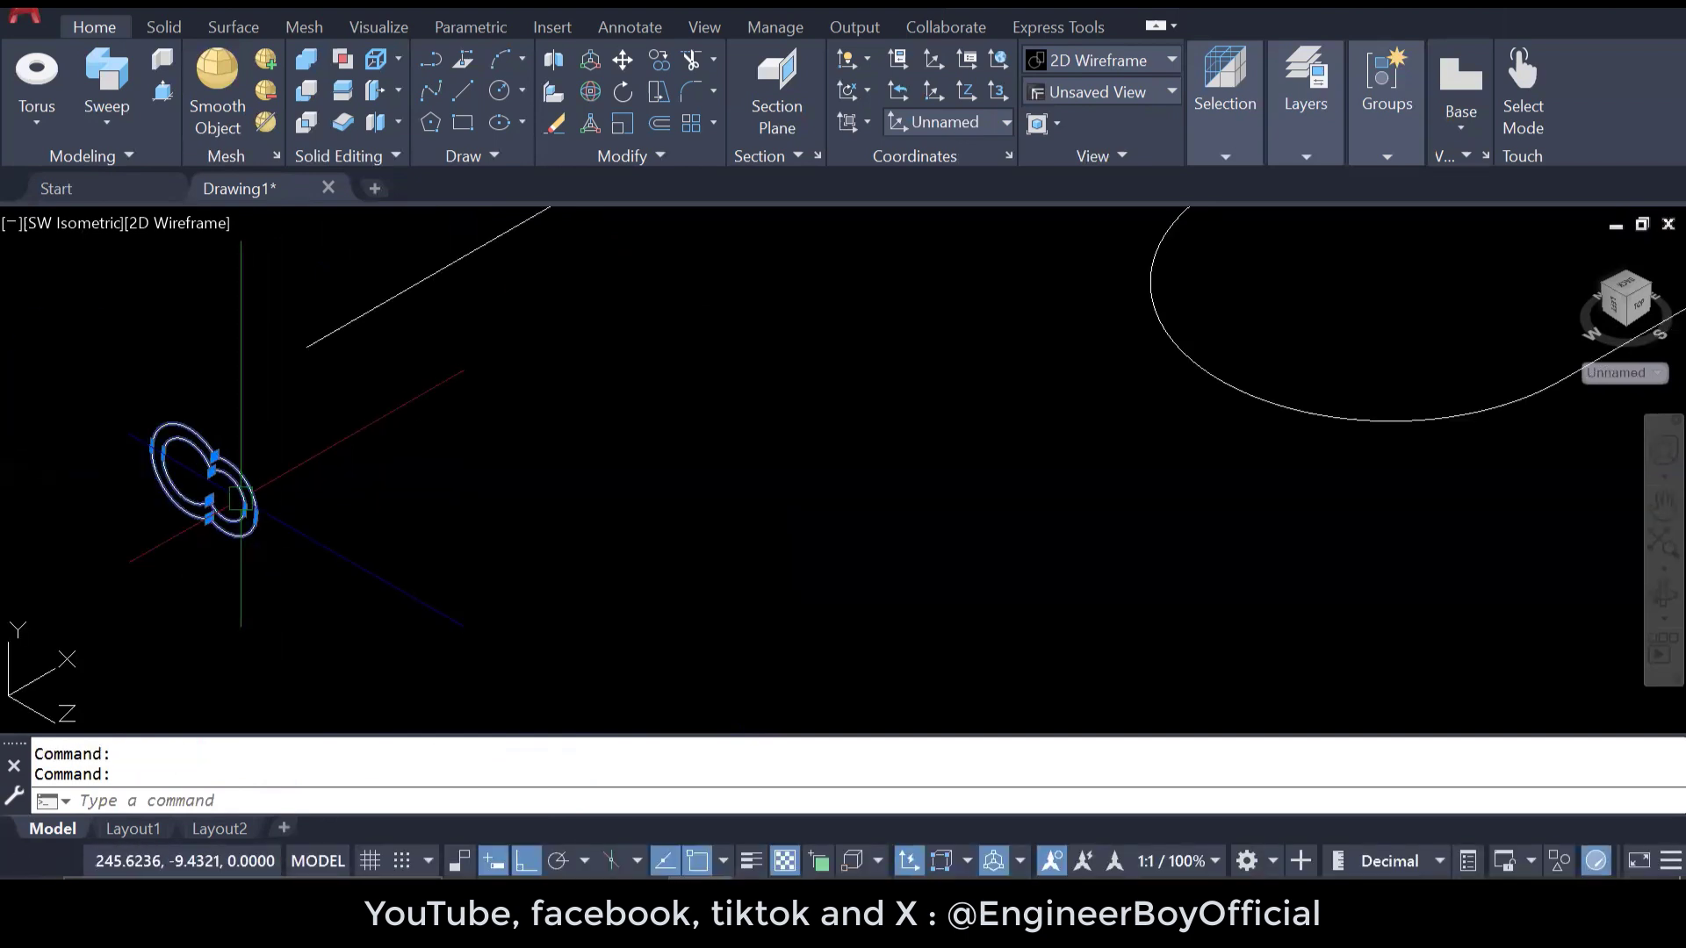
pyautogui.press('Return')
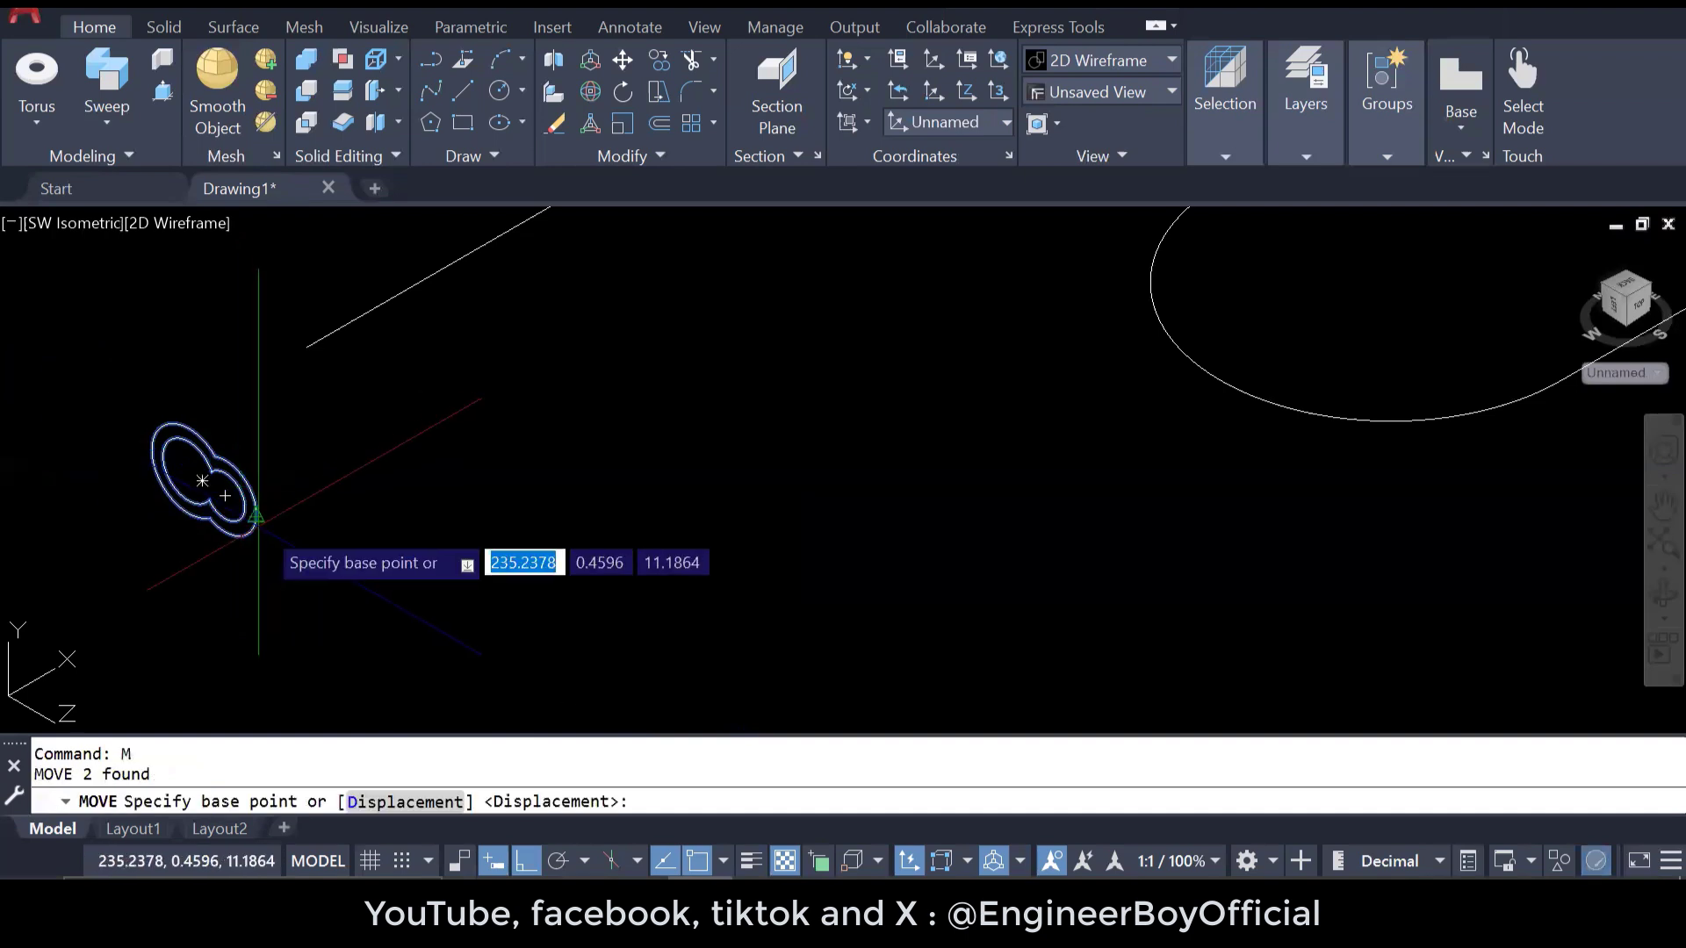
pyautogui.click(282, 482)
pyautogui.scroll(-2, 290, 413)
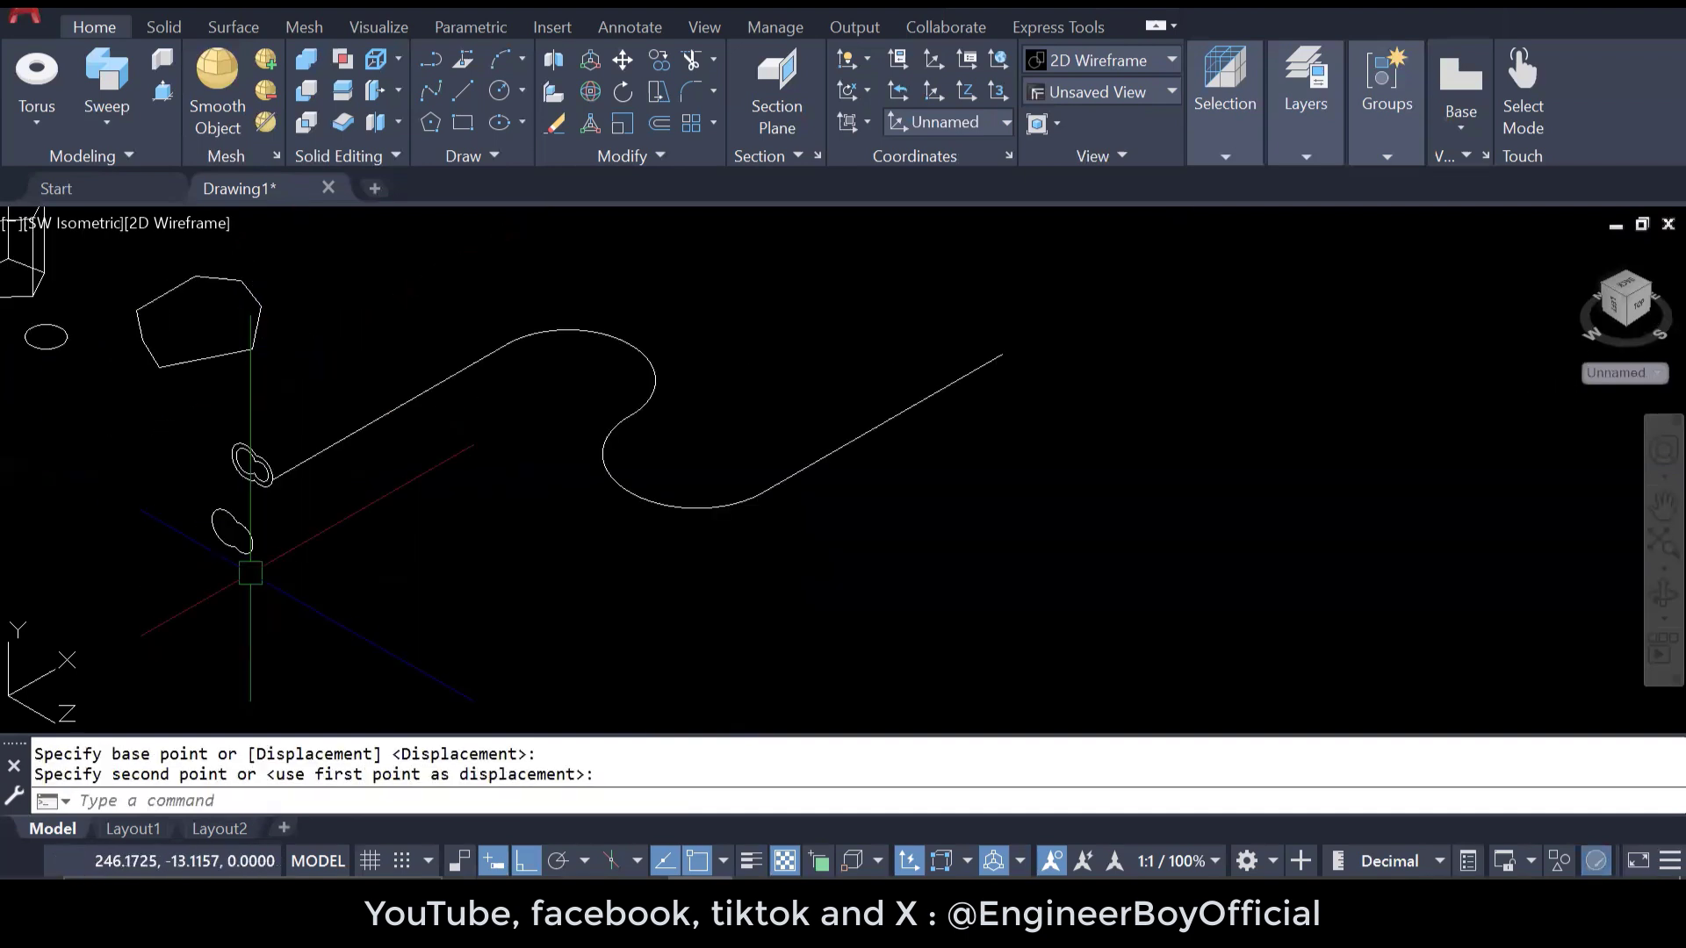
pyautogui.press('Escape')
pyautogui.press('Escape')
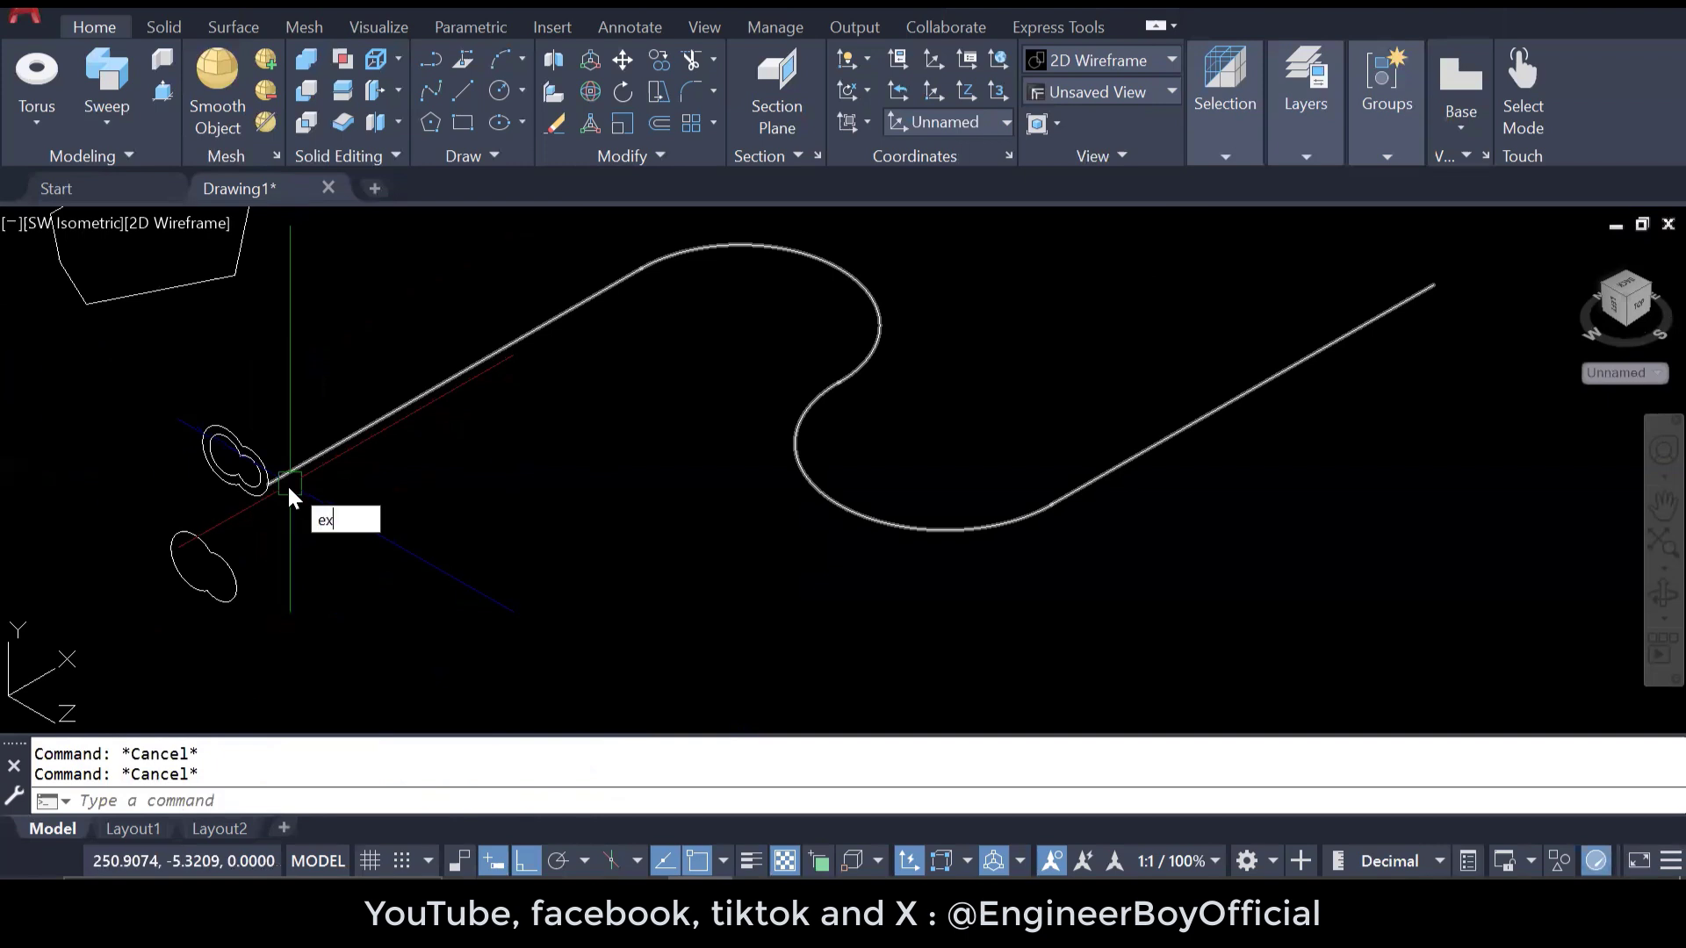
# - Extrude the inner and outer two-circle outlines along the S-shaped polyline using the Path option
pyautogui.write('ex')
pyautogui.press('Return')
pyautogui.scroll(4, 264, 457)
pyautogui.click(250, 379)
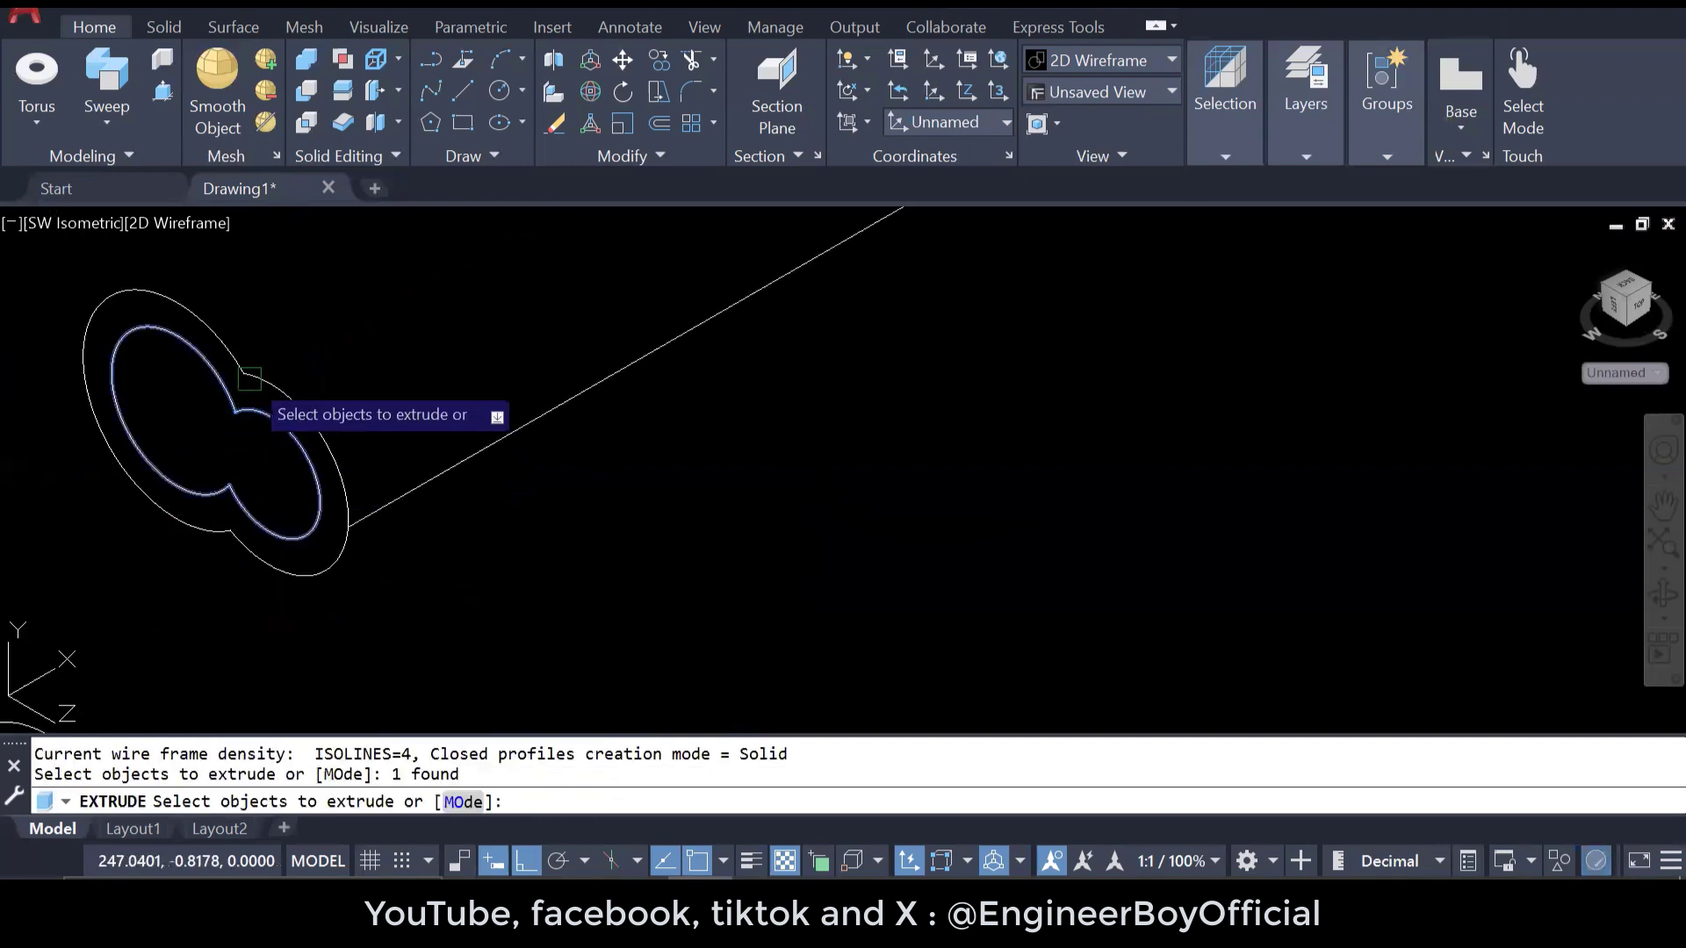
pyautogui.click(248, 361)
pyautogui.press('Return')
pyautogui.keyDown('shift'); pyautogui.moveTo(215, 419); pyautogui.dragTo(169, 472, button='middle'); pyautogui.keyUp('shift')
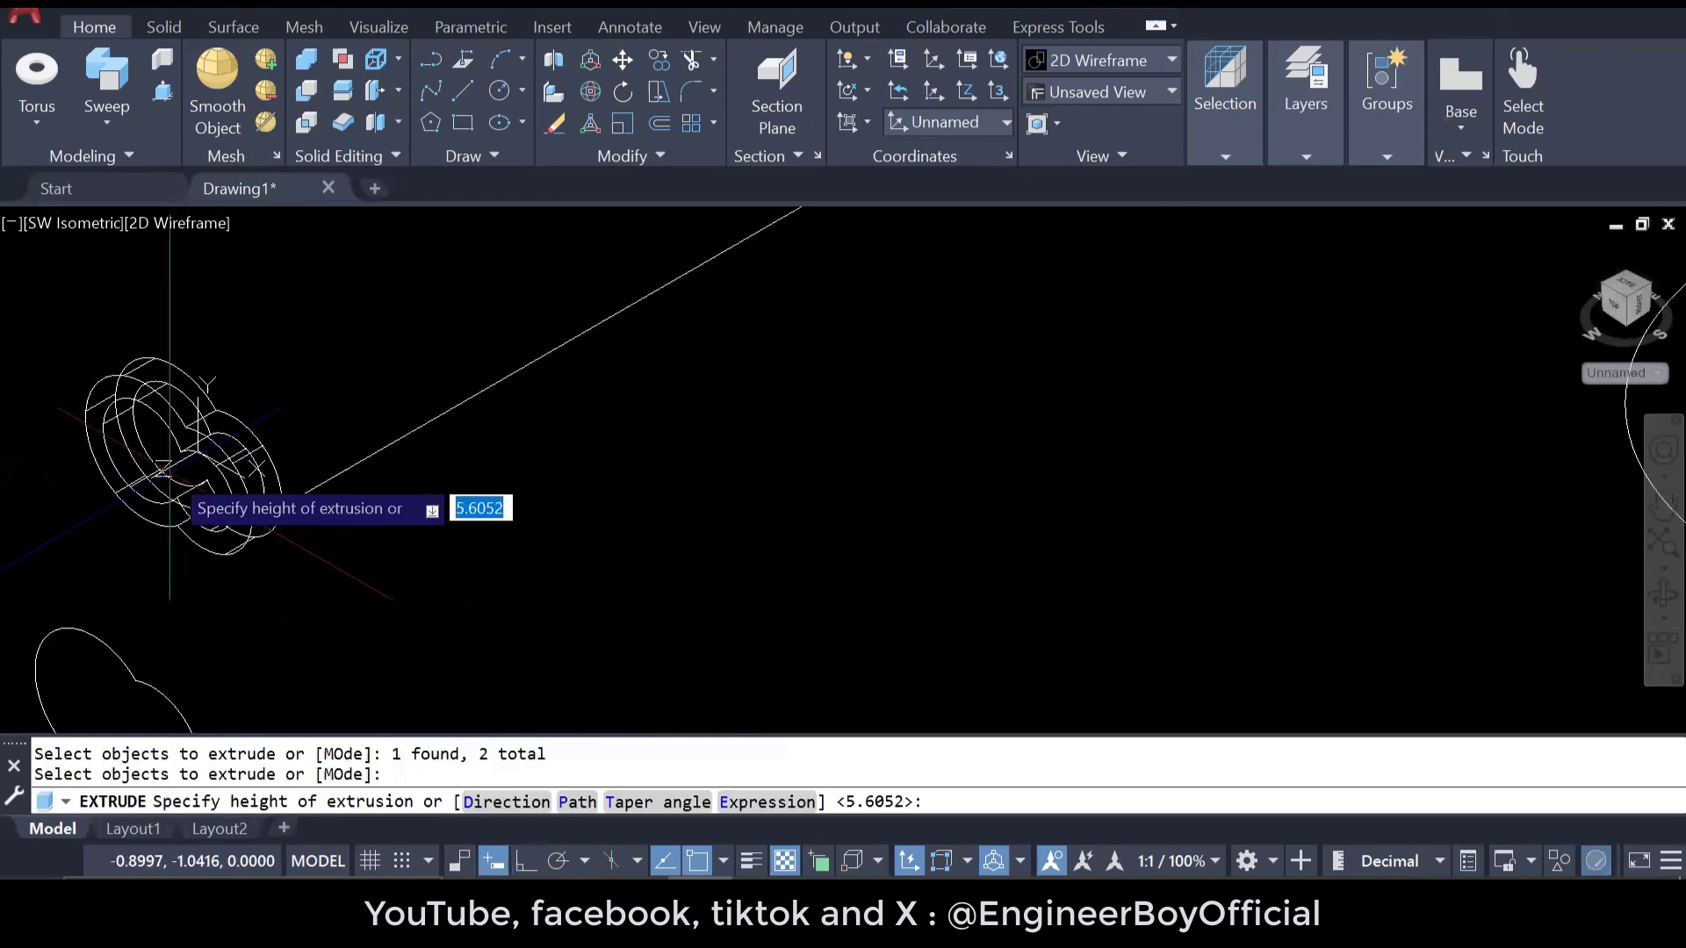
pyautogui.click(576, 801)
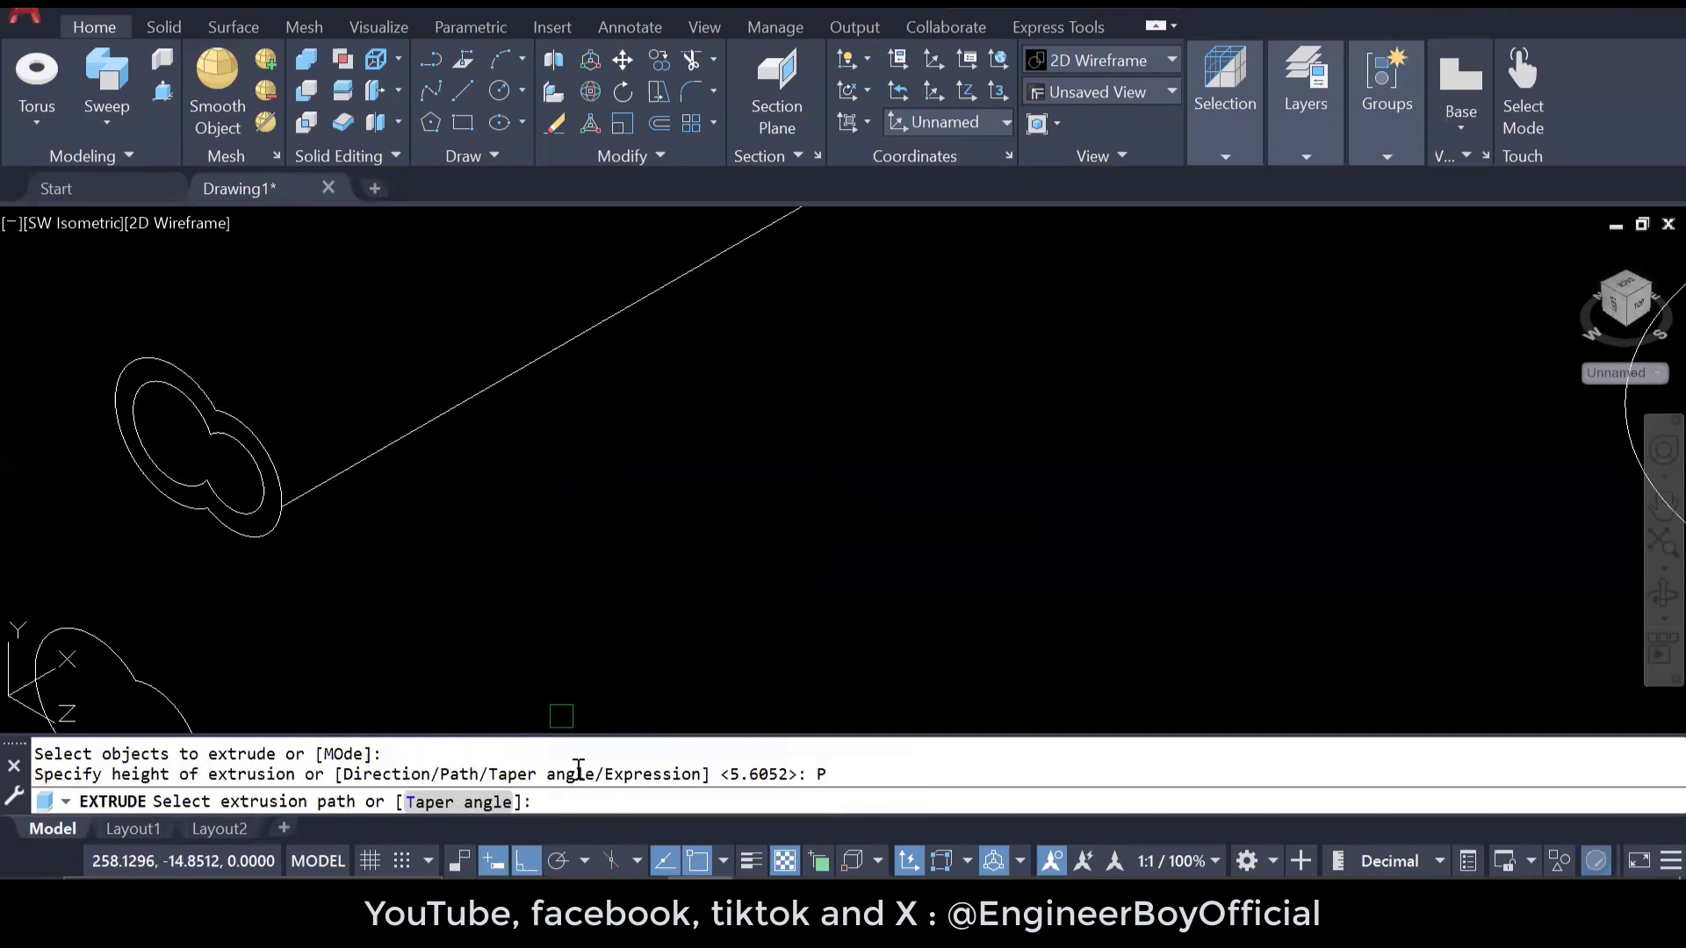
pyautogui.click(464, 416)
pyautogui.press('Escape')
pyautogui.press('Escape')
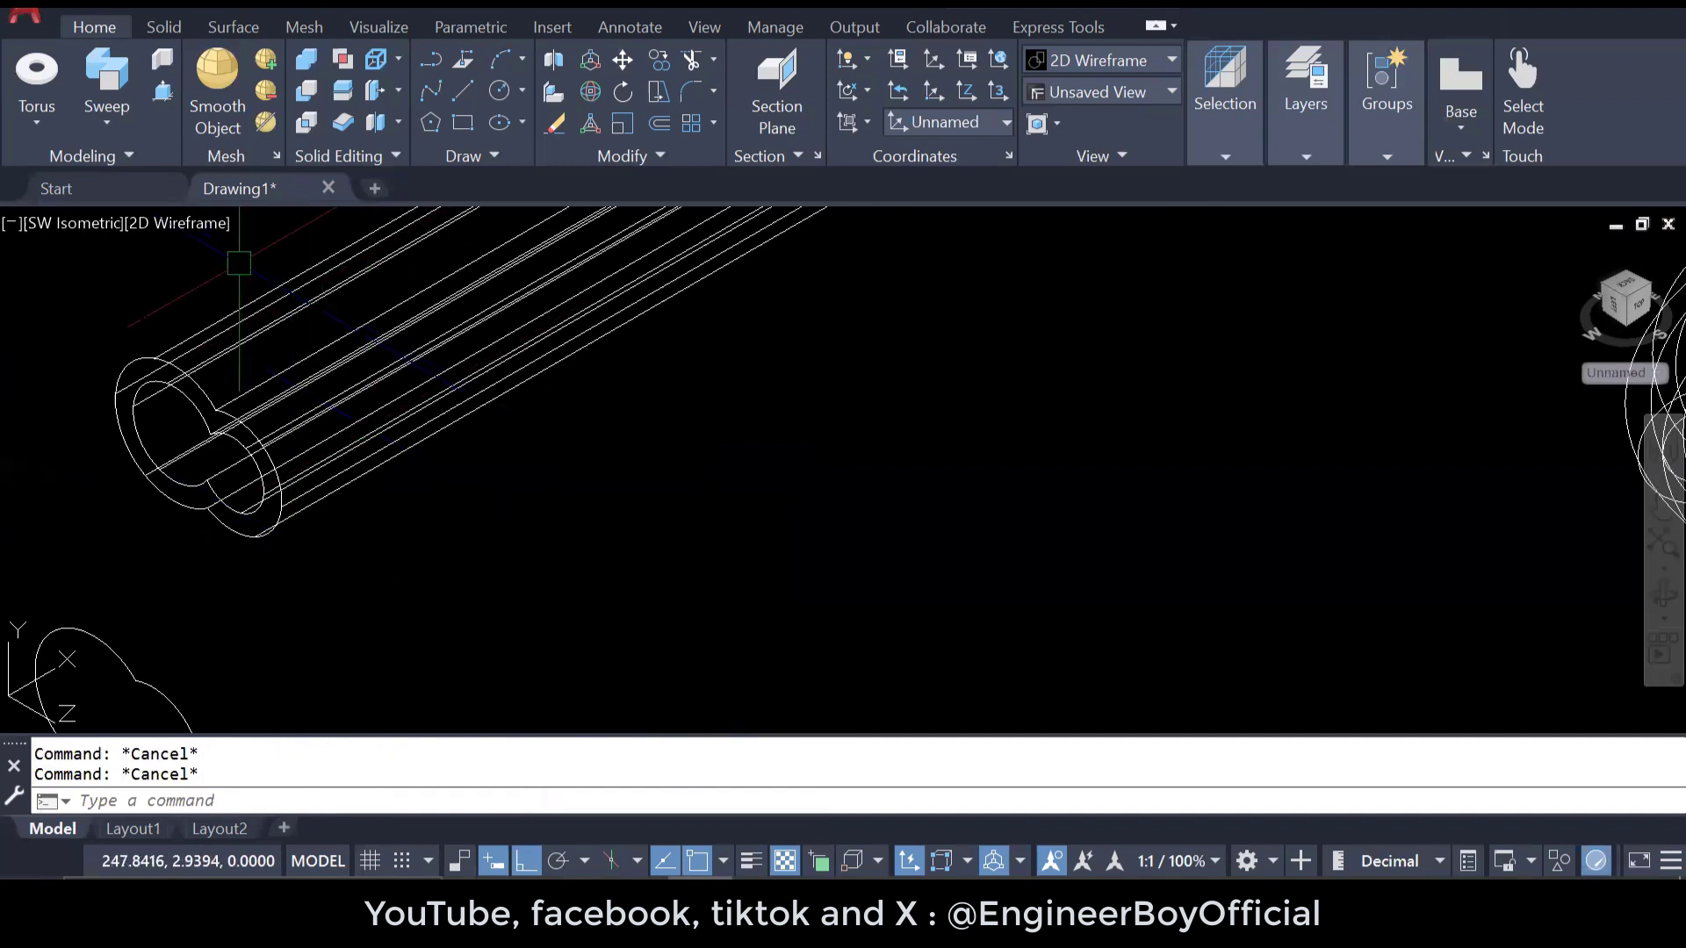
# - Display the model in the Conceptual visual style
pyautogui.click(177, 223)
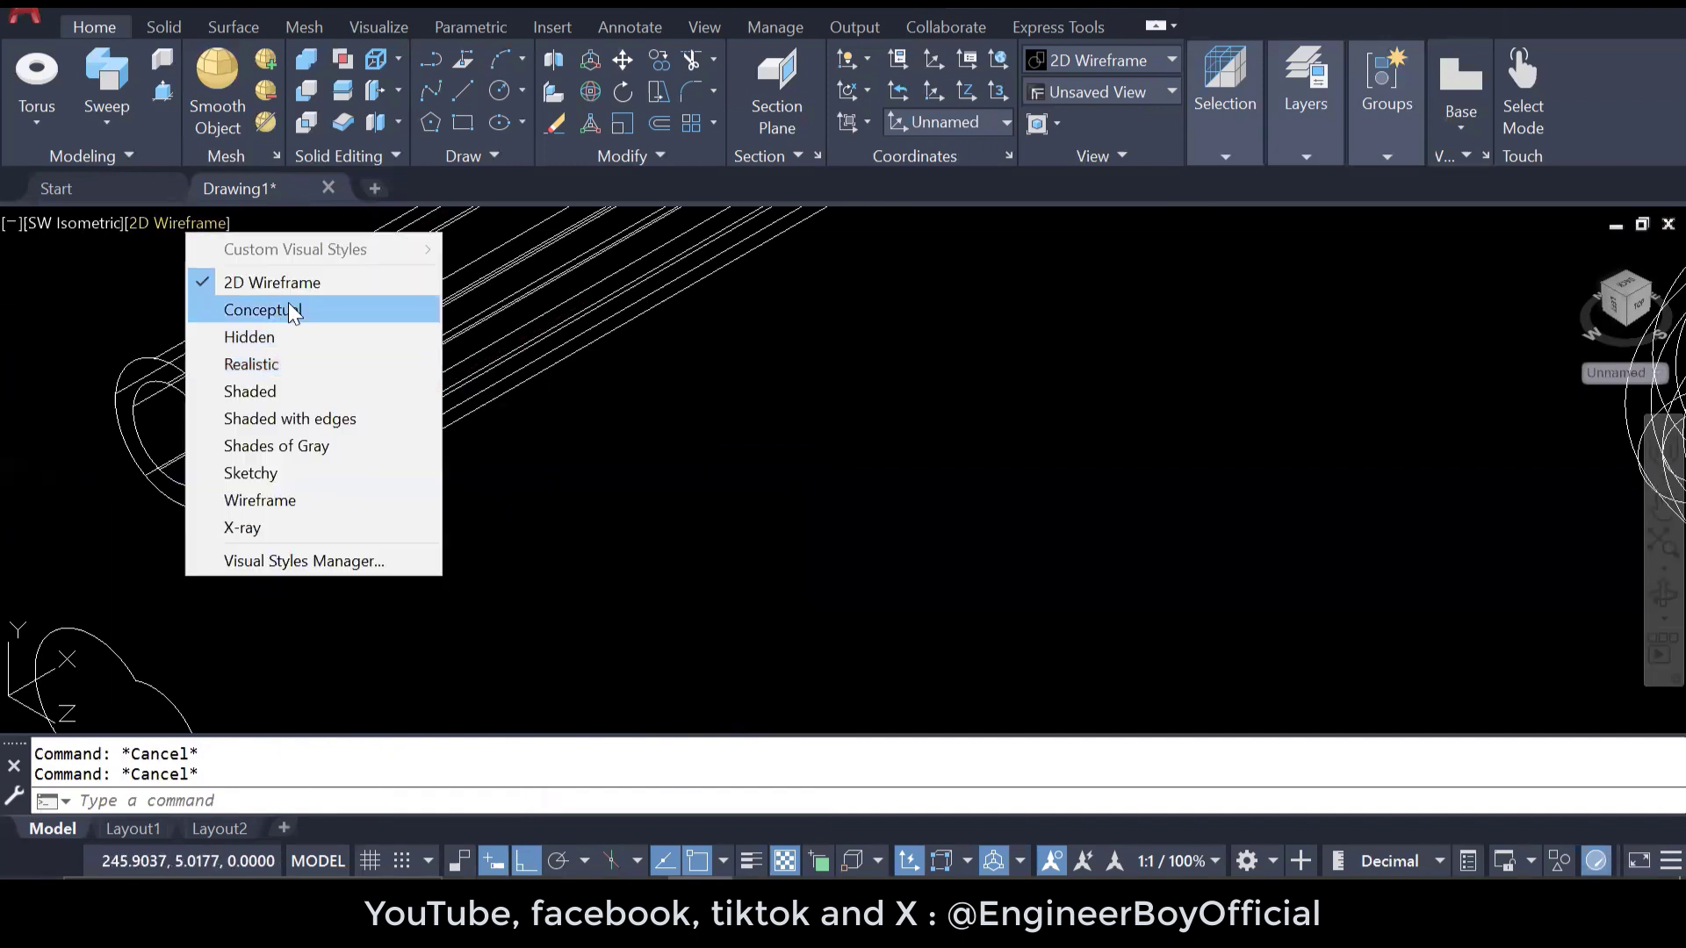
pyautogui.click(293, 313)
pyautogui.scroll(2, 152, 474)
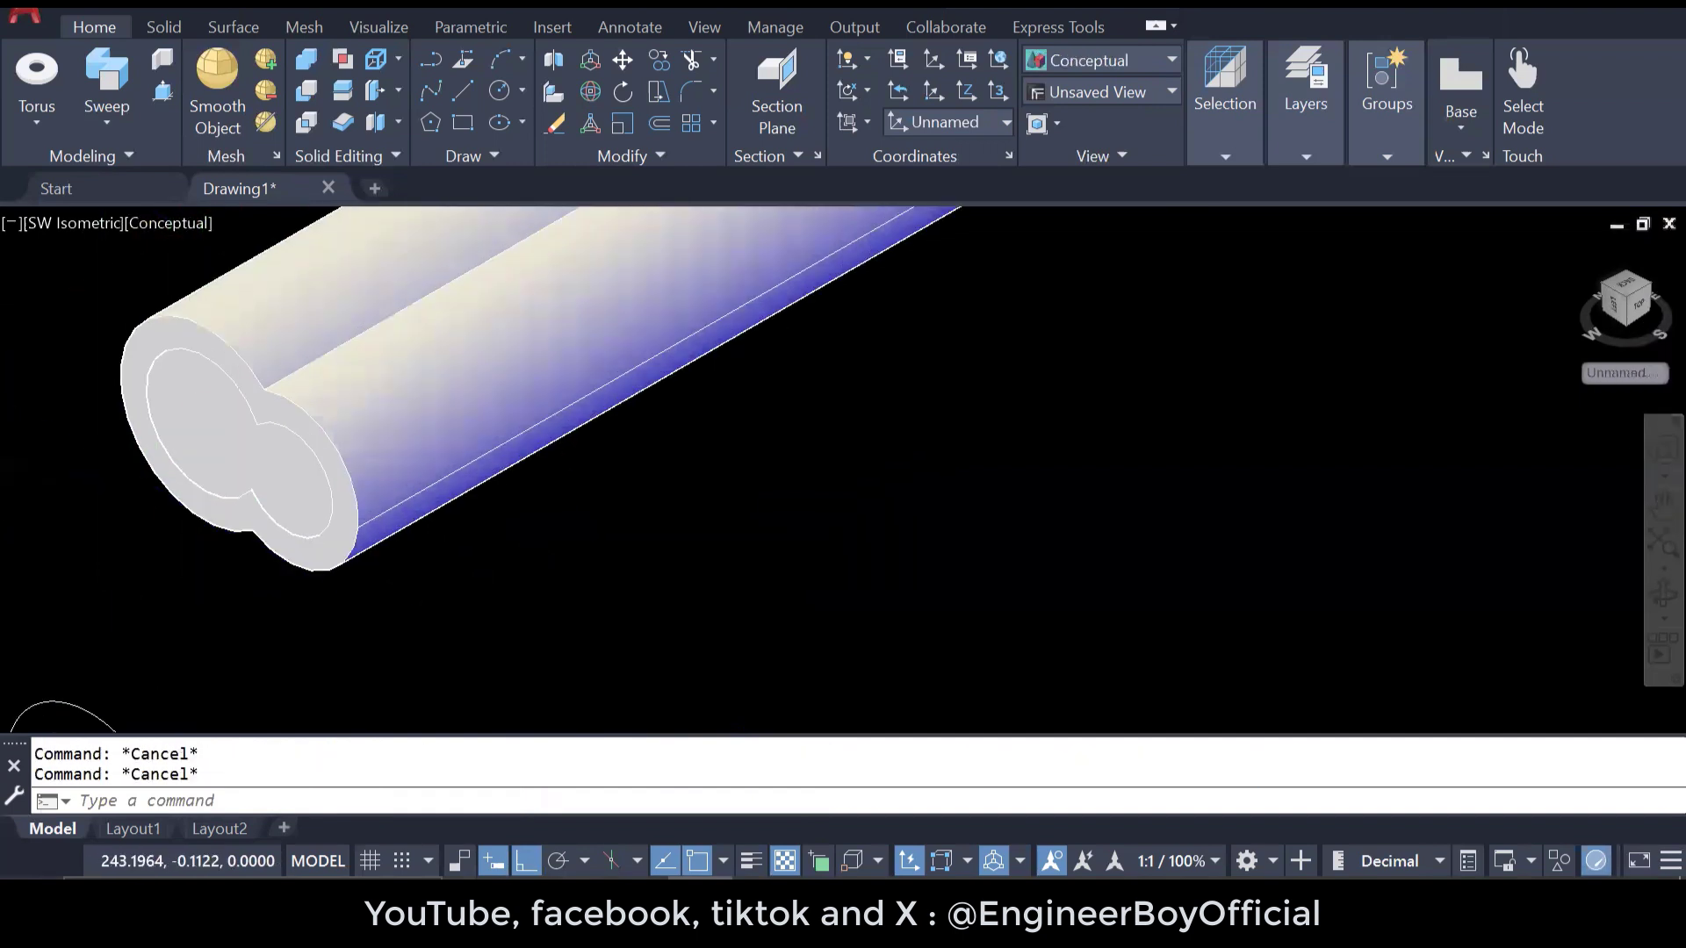
pyautogui.scroll(-2, 334, 469)
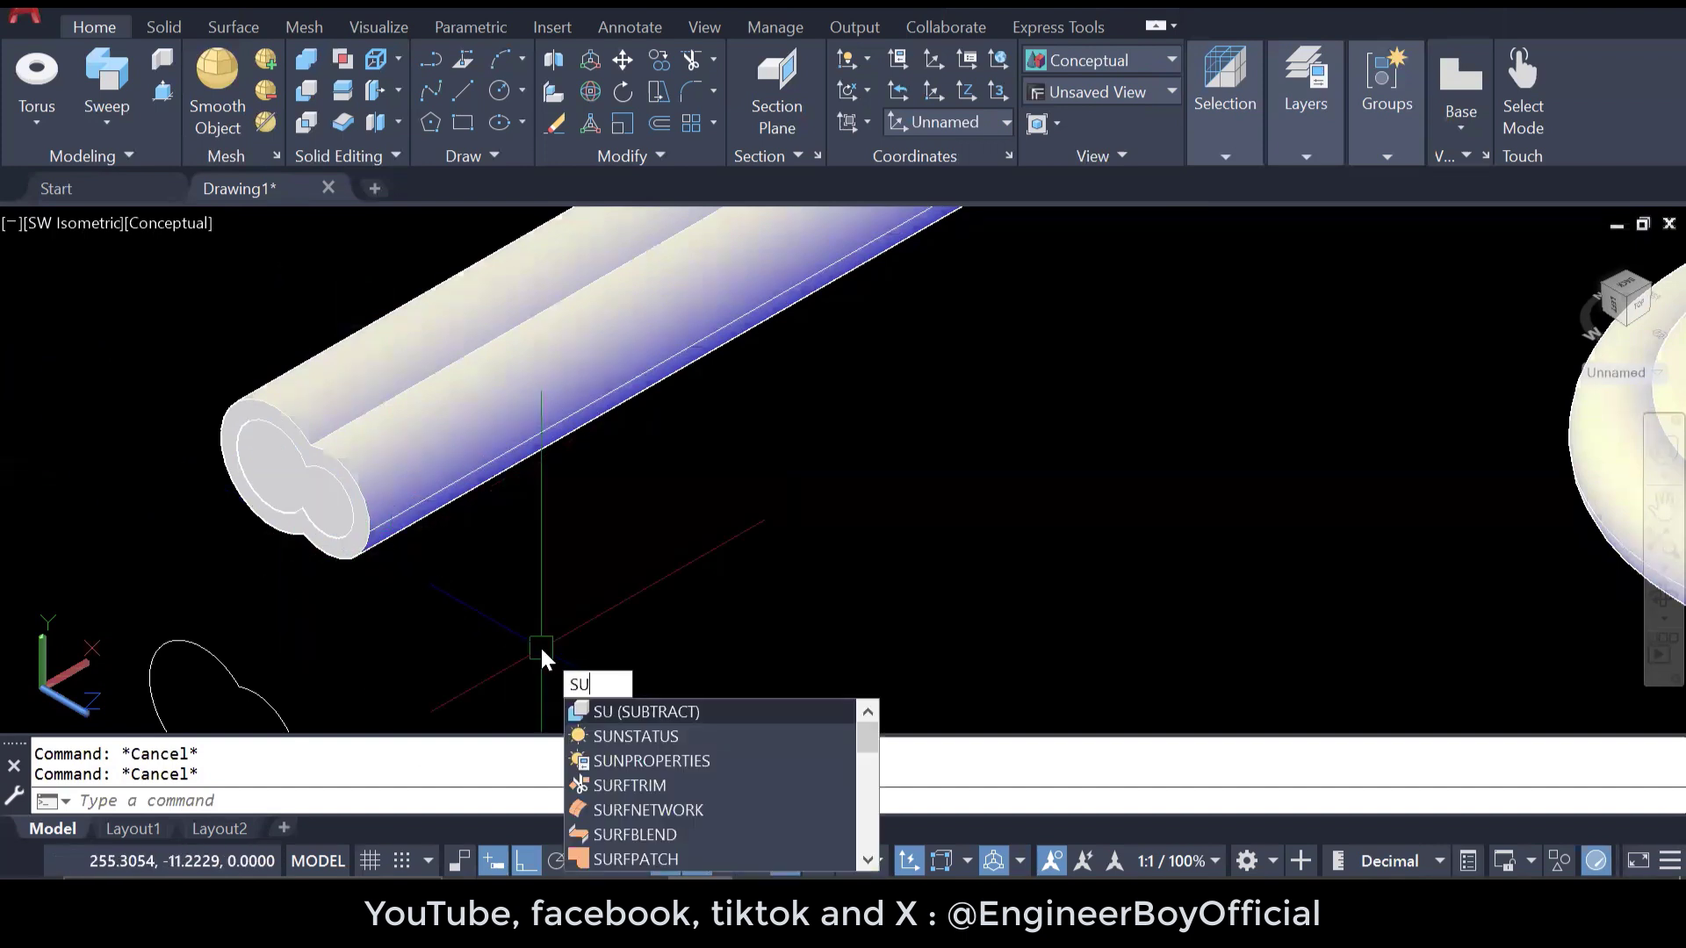
pyautogui.press('Return')
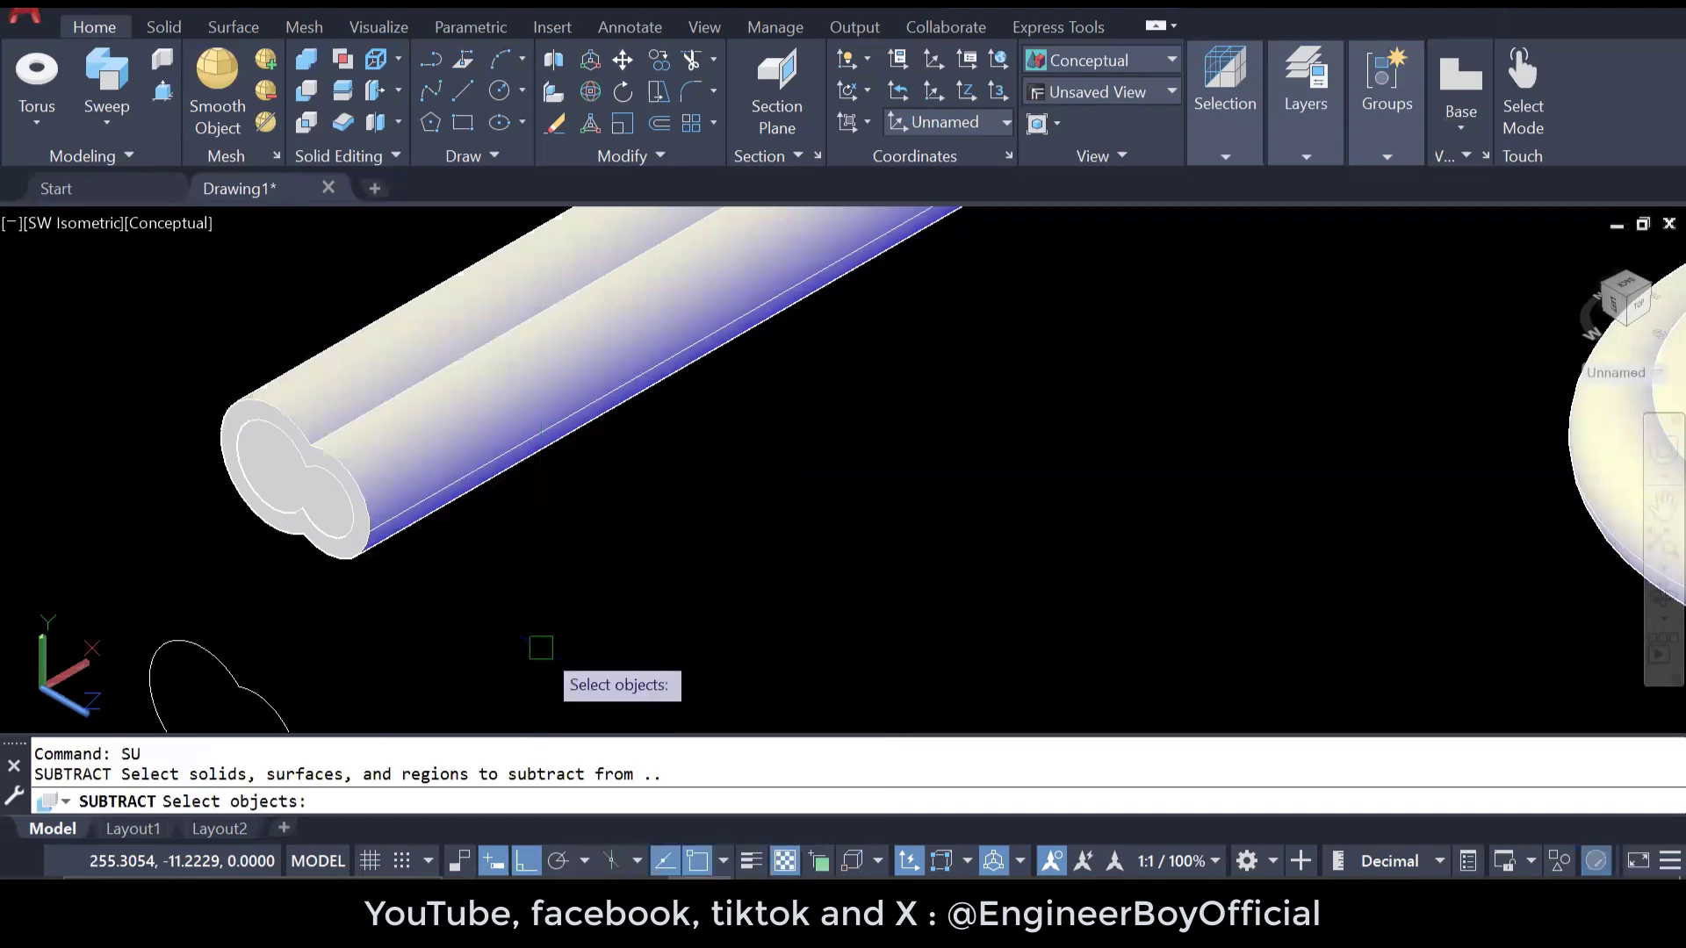
pyautogui.click(256, 392)
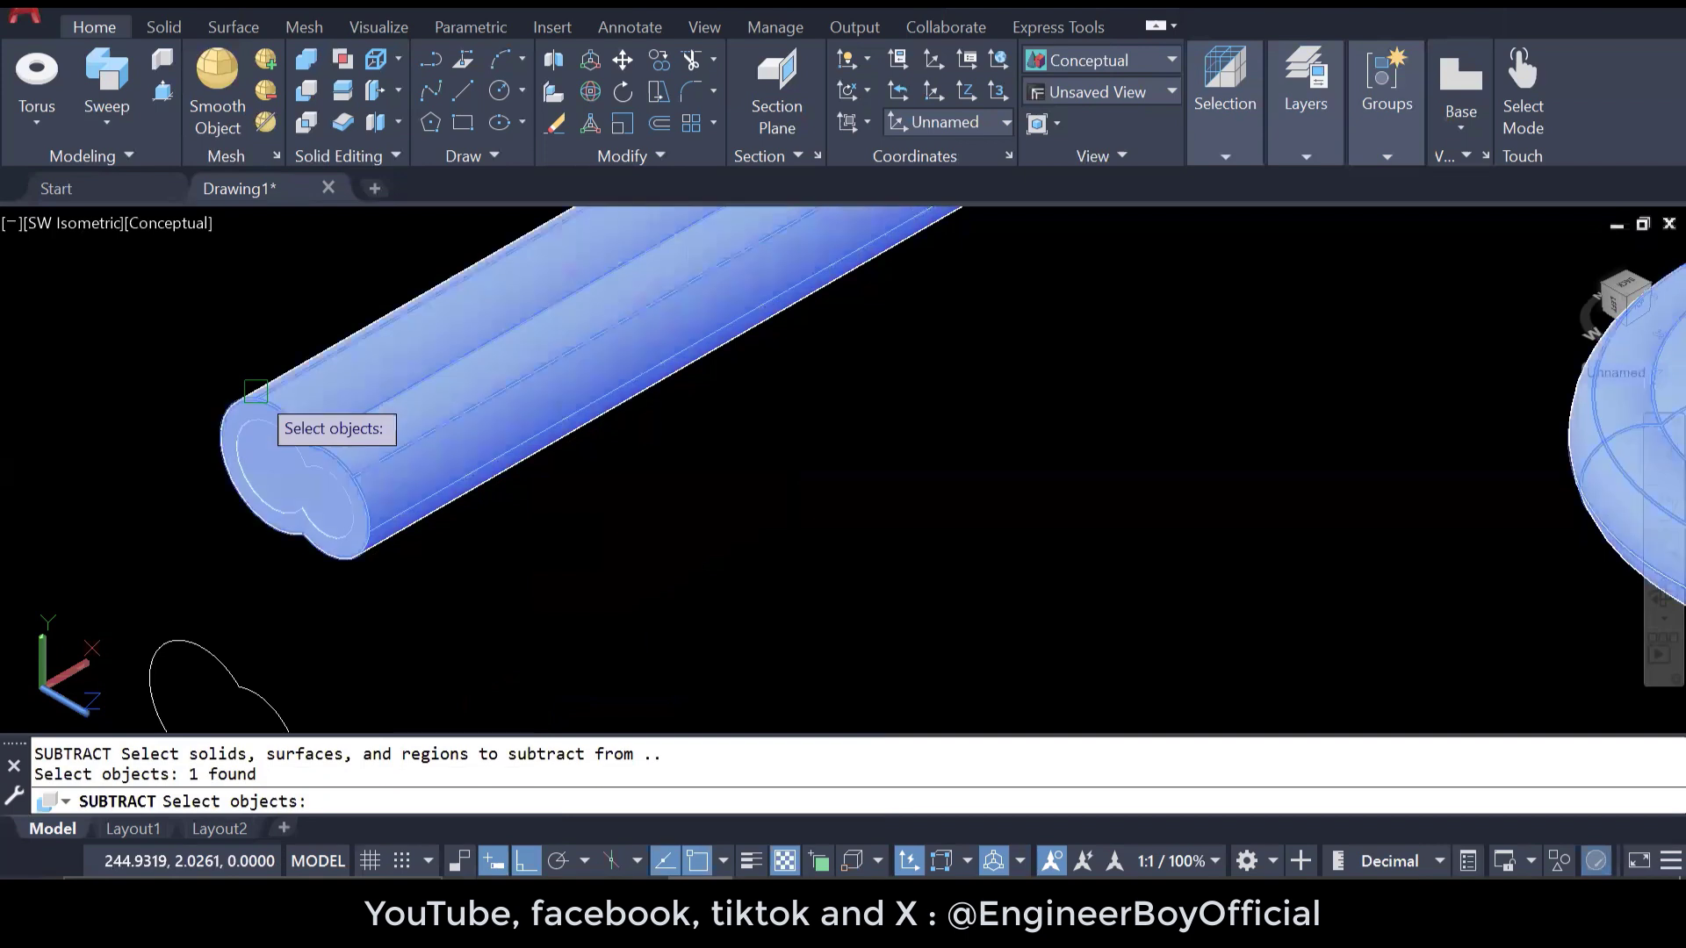
pyautogui.press('Return')
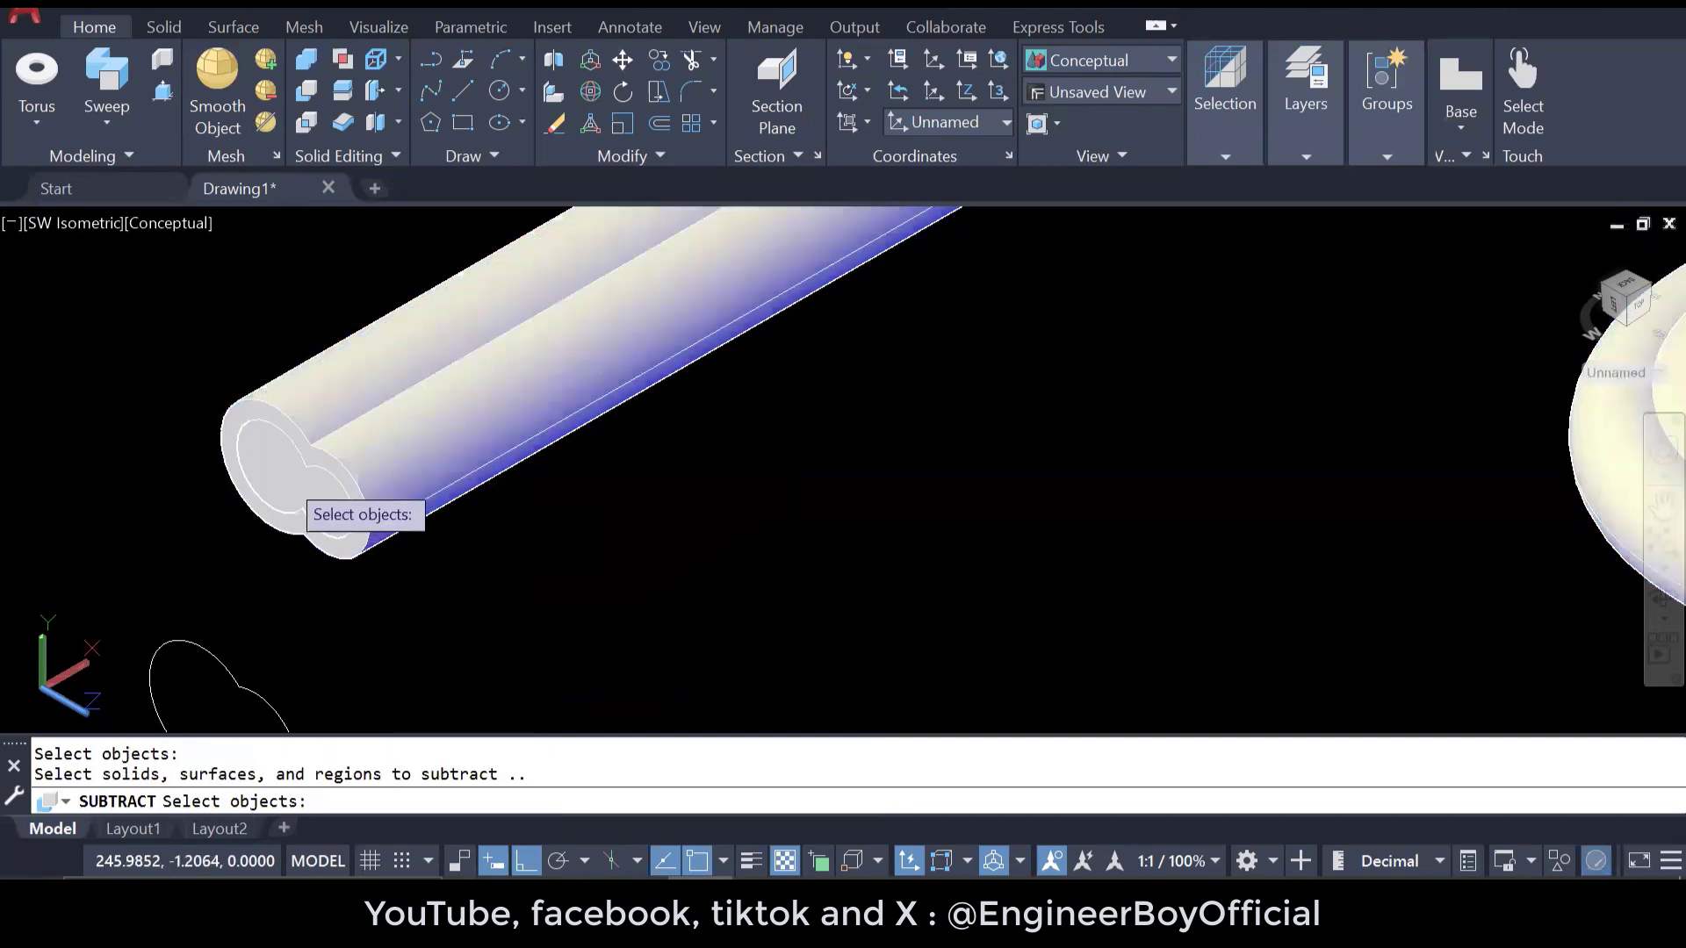
pyautogui.click(284, 477)
pyautogui.press('Escape')
pyautogui.press('Escape')
pyautogui.press('Escape')
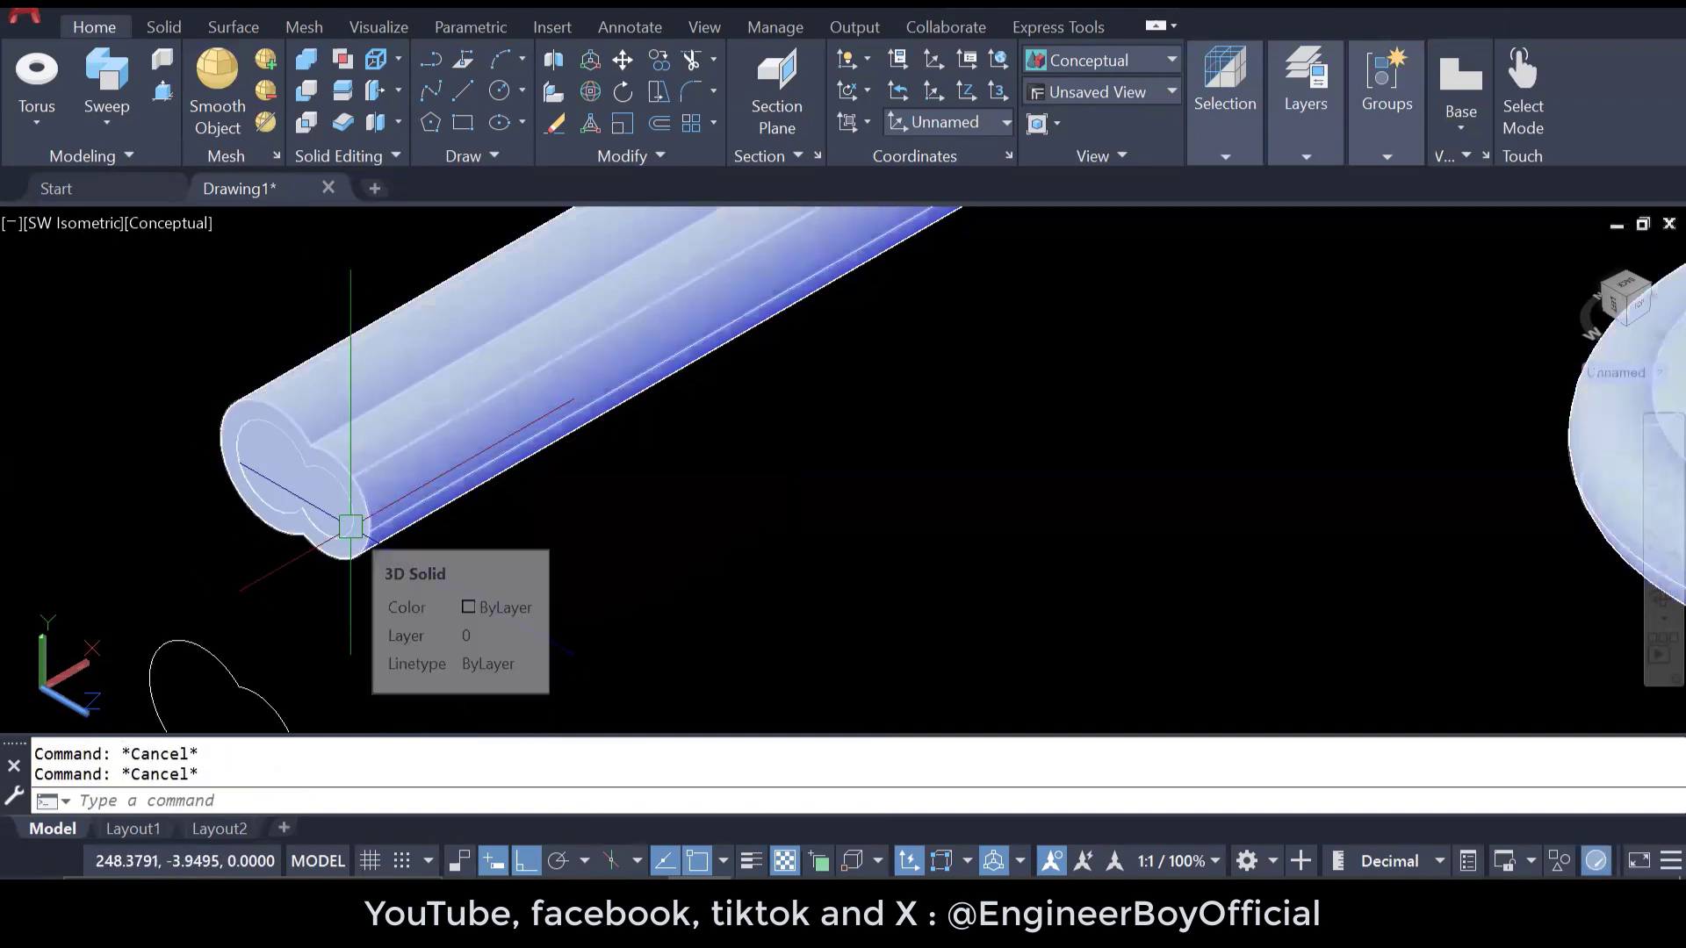
# - Subtract the inner two-circle solid from the outer two-circle solid to hollow out the S-shaped tube
pyautogui.write('su')
pyautogui.press('Return')
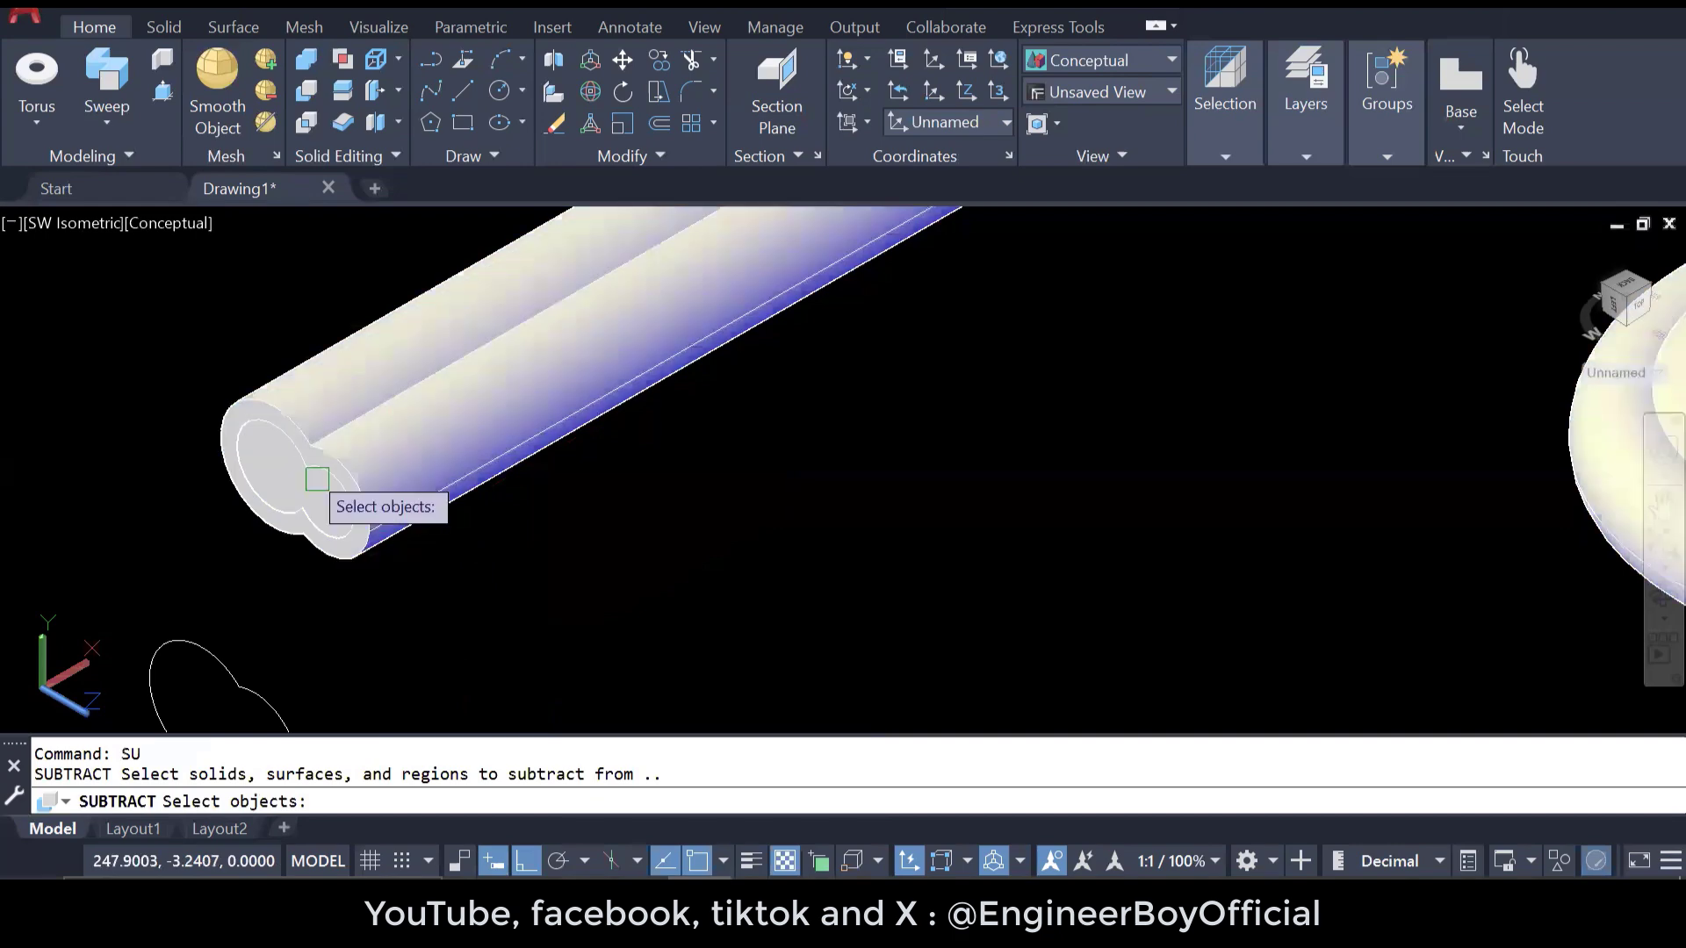
pyautogui.scroll(2, 263, 404)
pyautogui.click(219, 416)
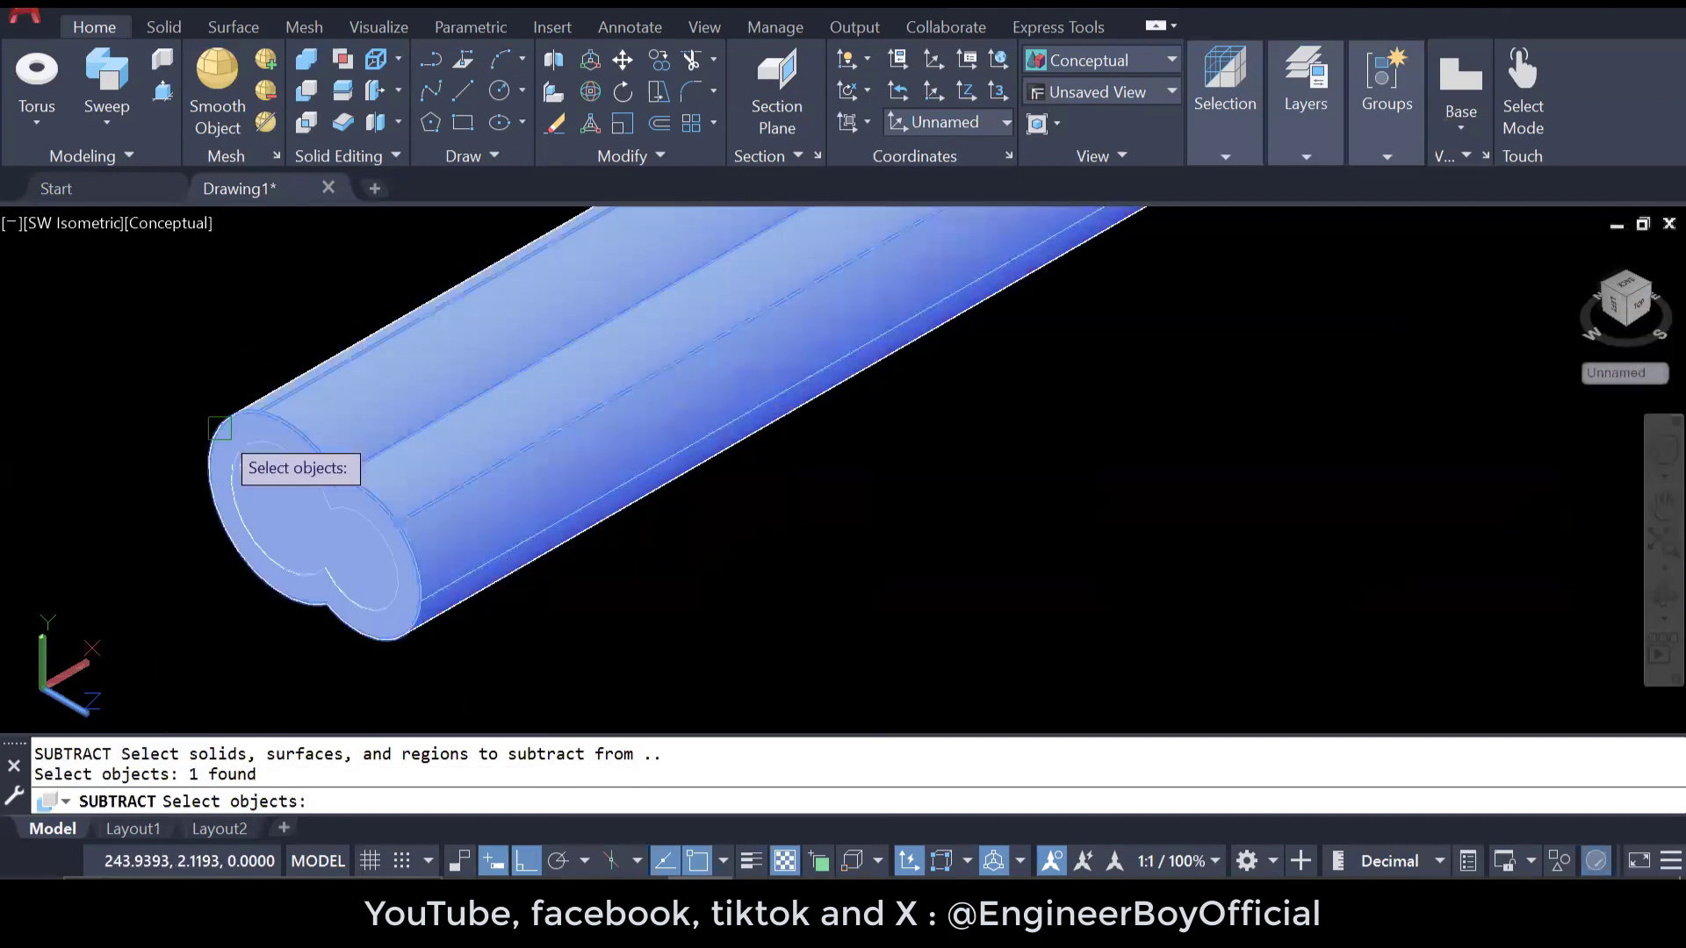
pyautogui.press('Return')
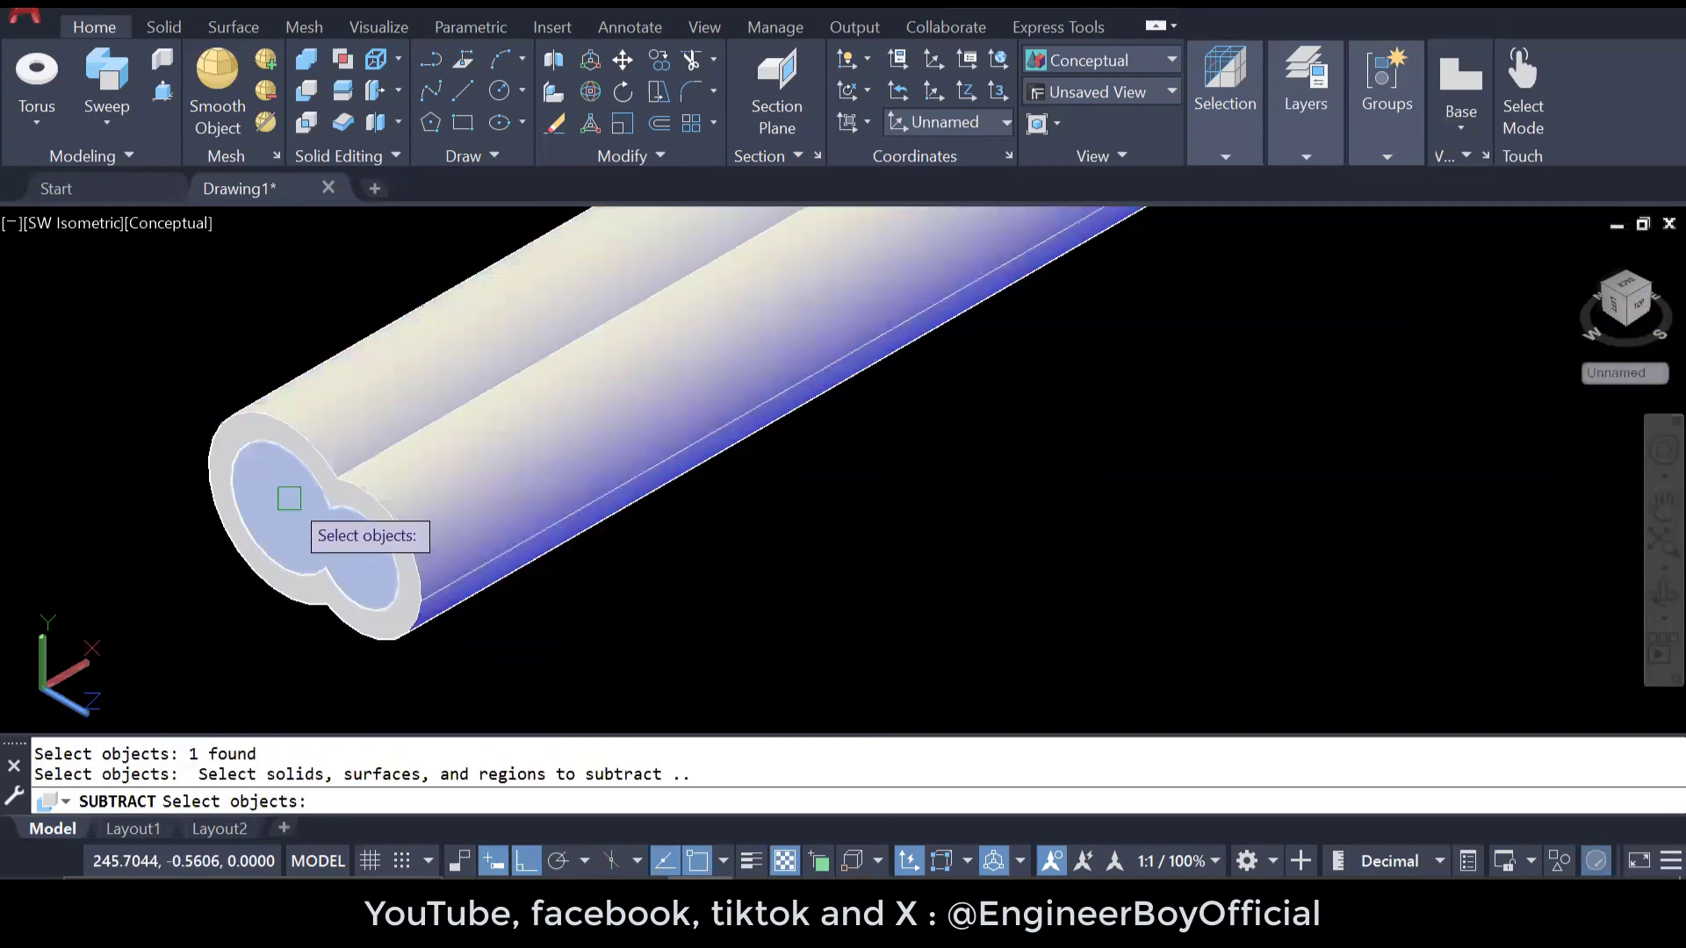
pyautogui.click(289, 498)
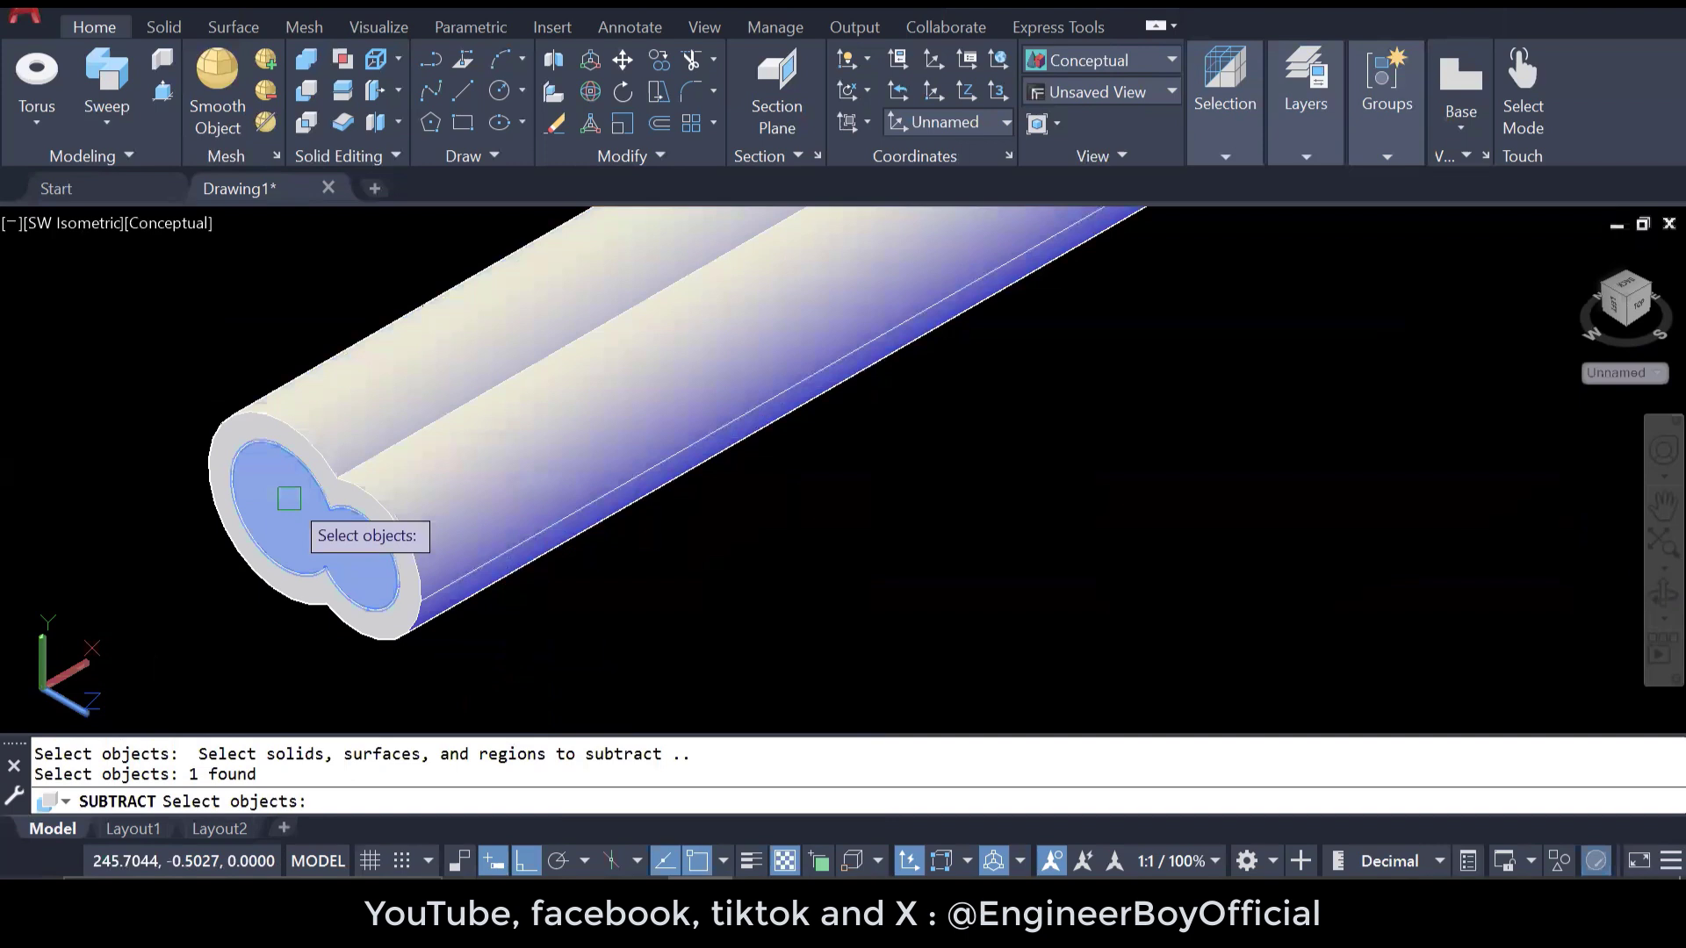
pyautogui.press('Return')
pyautogui.press('Escape')
pyautogui.press('Escape')
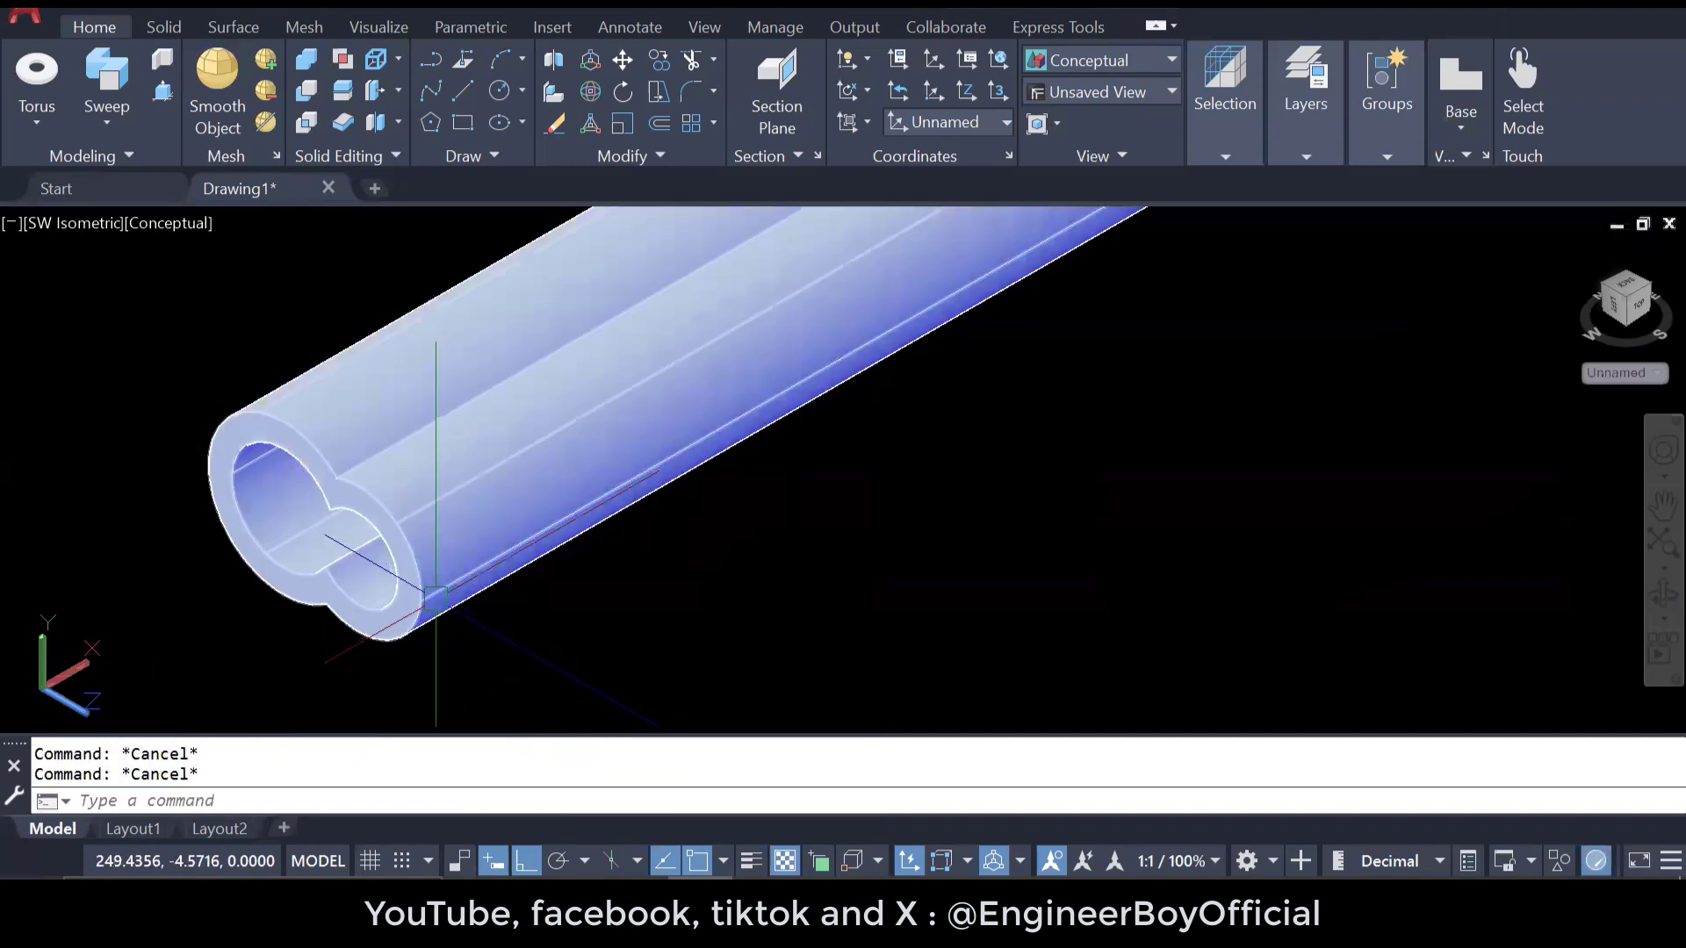
# - Switch to the Top view and return to the 2D Wireframe visual style
pyautogui.keyDown('shift'); pyautogui.moveTo(484, 616); pyautogui.dragTo(484, 492, button='middle'); pyautogui.keyUp('shift')
pyautogui.moveTo(483, 492); pyautogui.dragTo(405, 547)
pyautogui.press('Escape')
pyautogui.press('Escape')
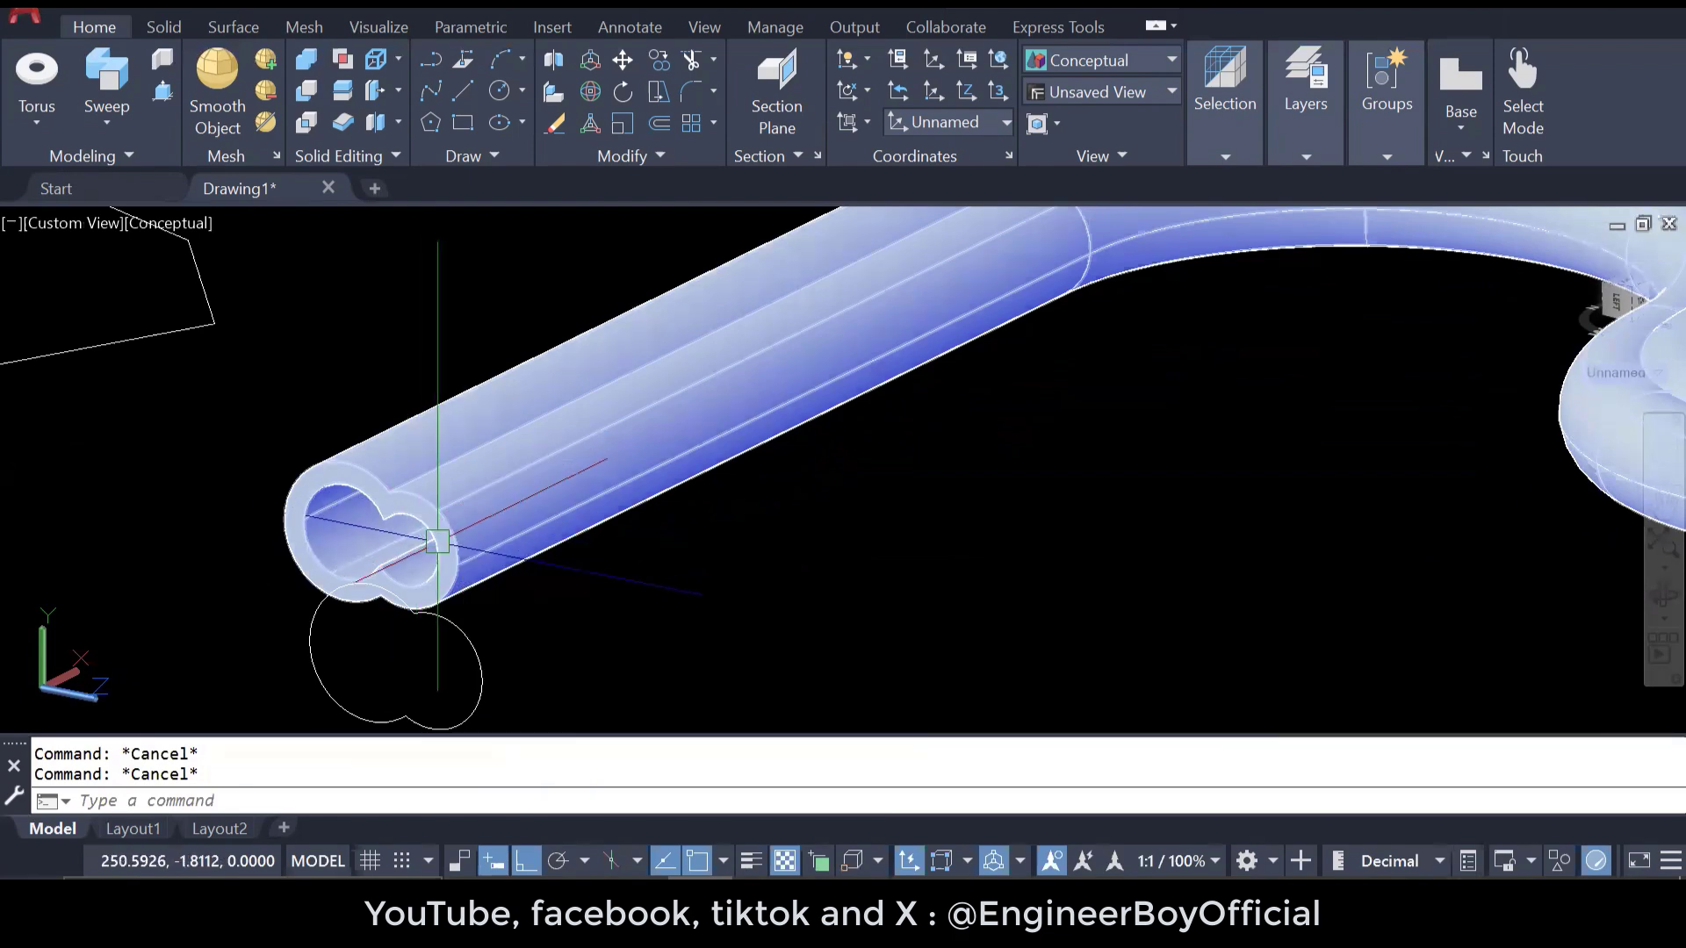
pyautogui.scroll(-4, 437, 540)
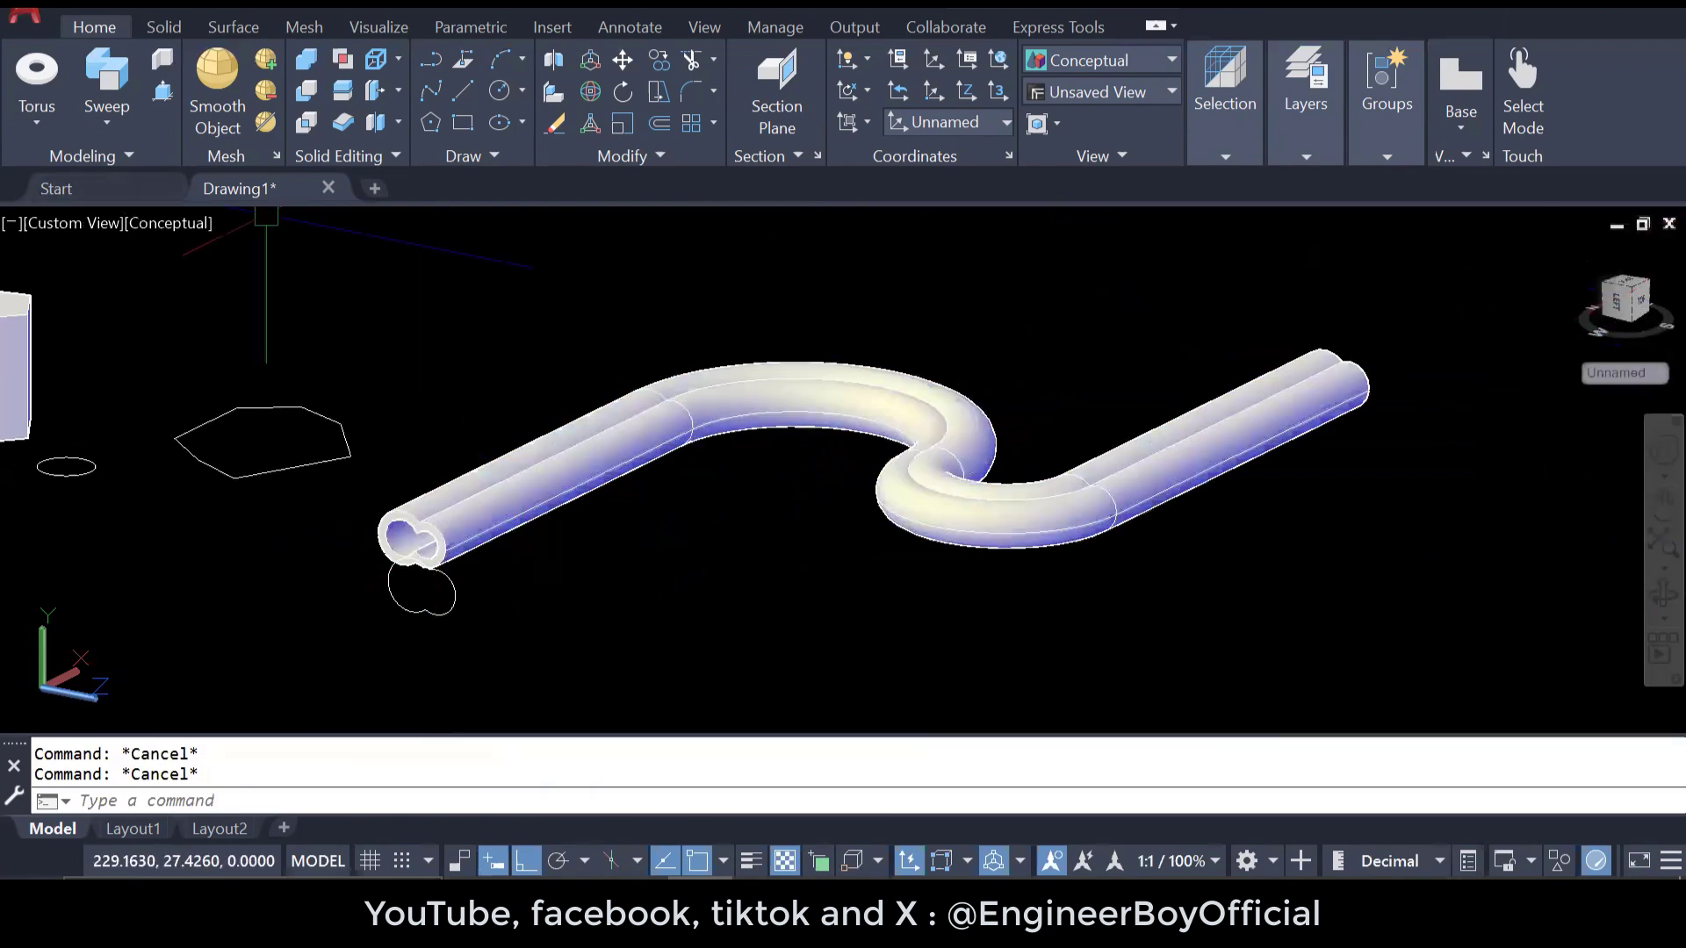
pyautogui.click(73, 223)
pyautogui.click(111, 281)
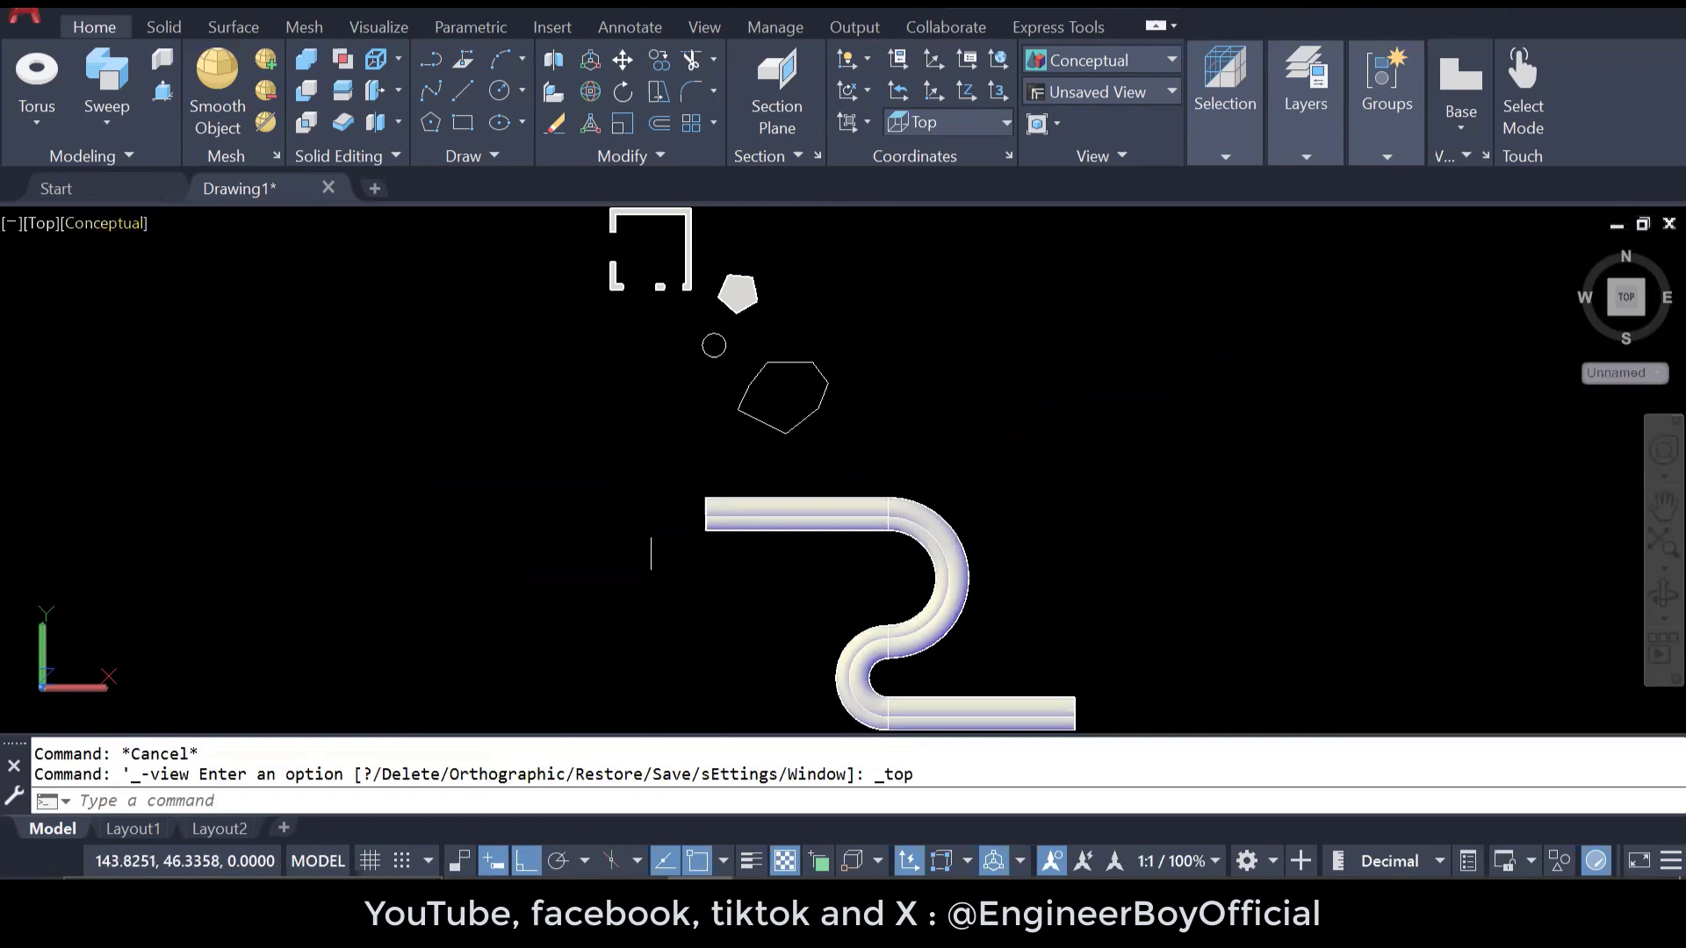
pyautogui.click(107, 223)
pyautogui.click(148, 282)
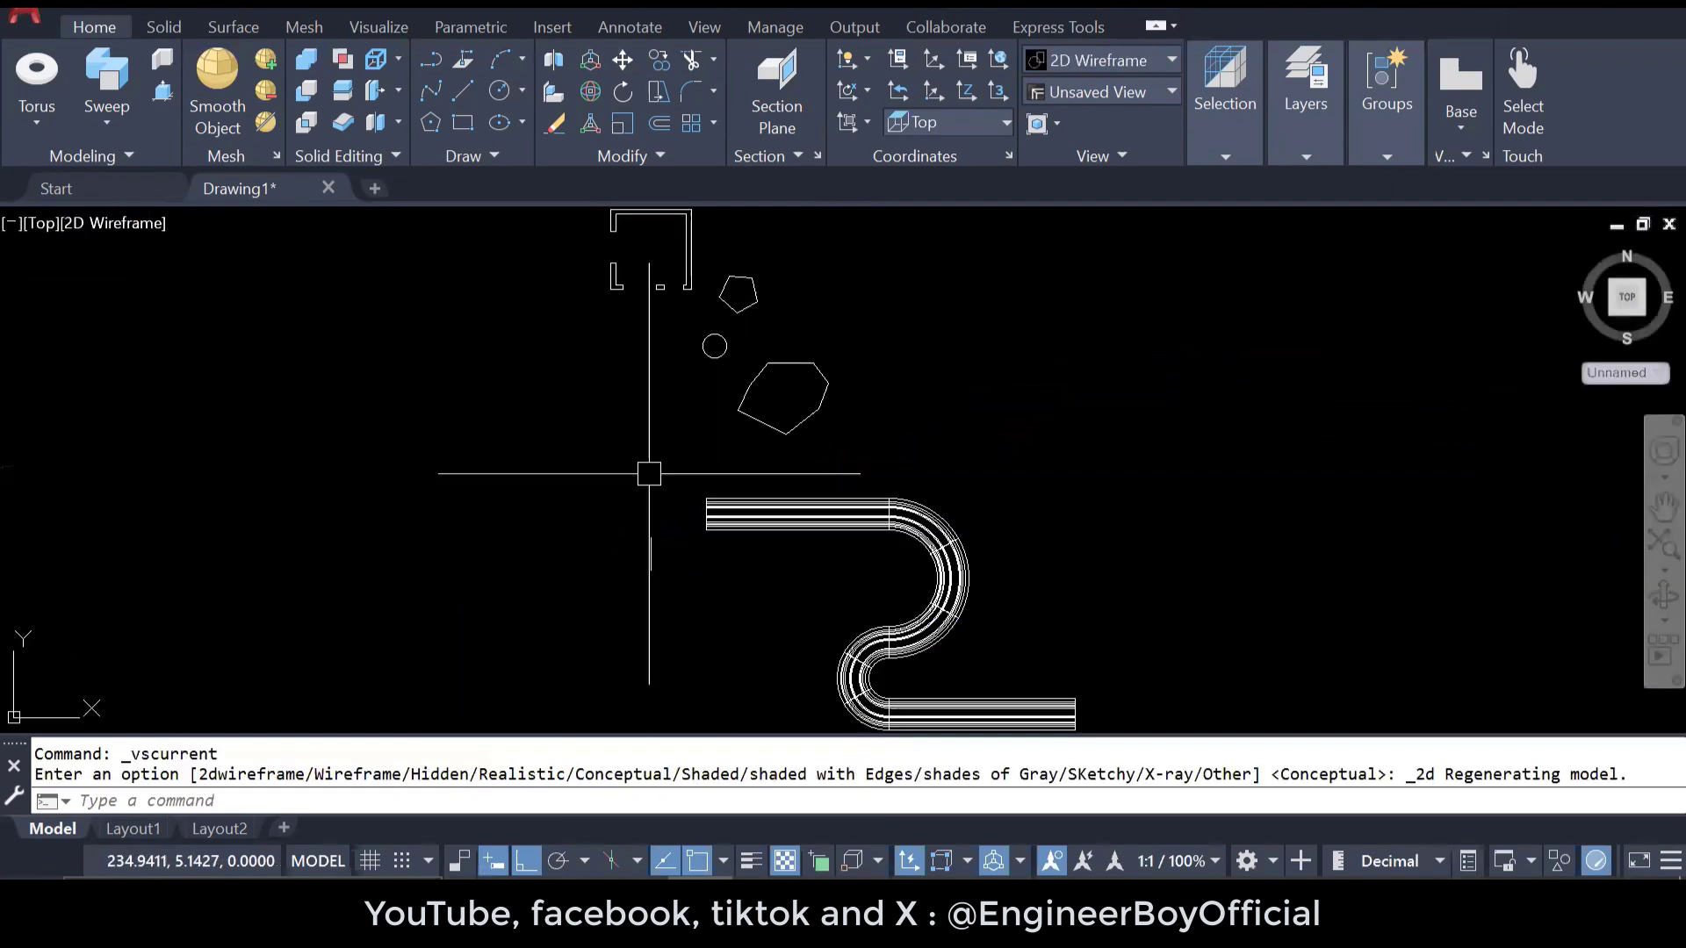
# - Select the circle and the pentagon together, and remove only the pentagon from the selection
pyautogui.scroll(5, 651, 553)
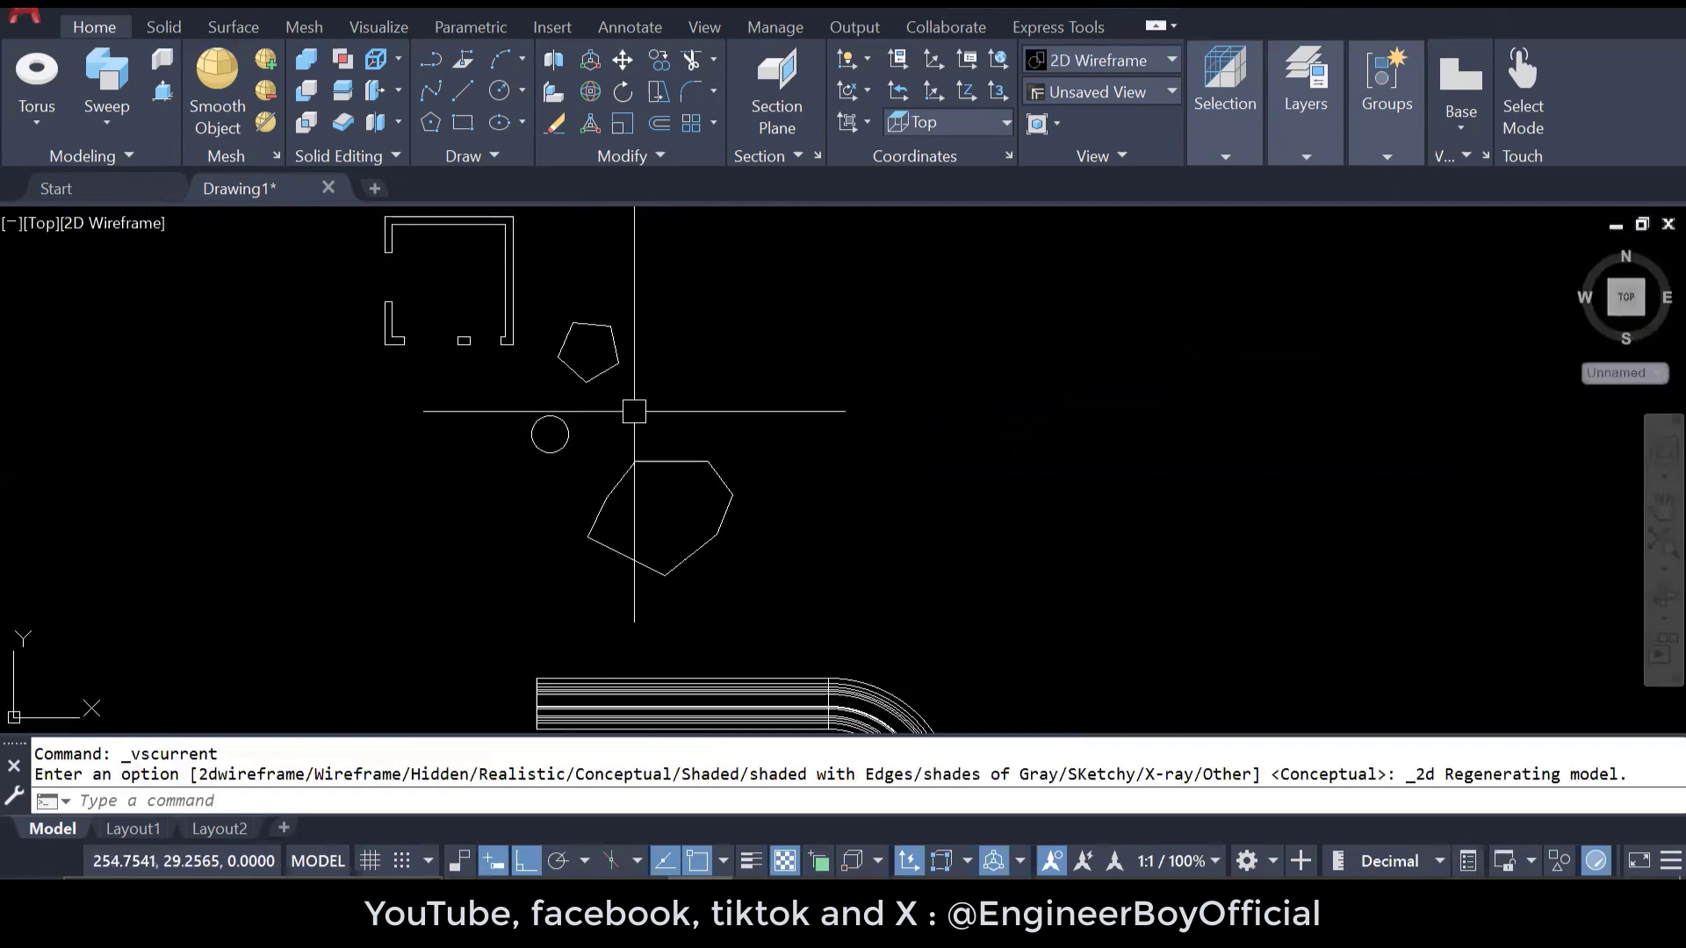
pyautogui.moveTo(594, 429); pyautogui.dragTo(571, 550, button='middle')
pyautogui.scroll(2, 488, 532)
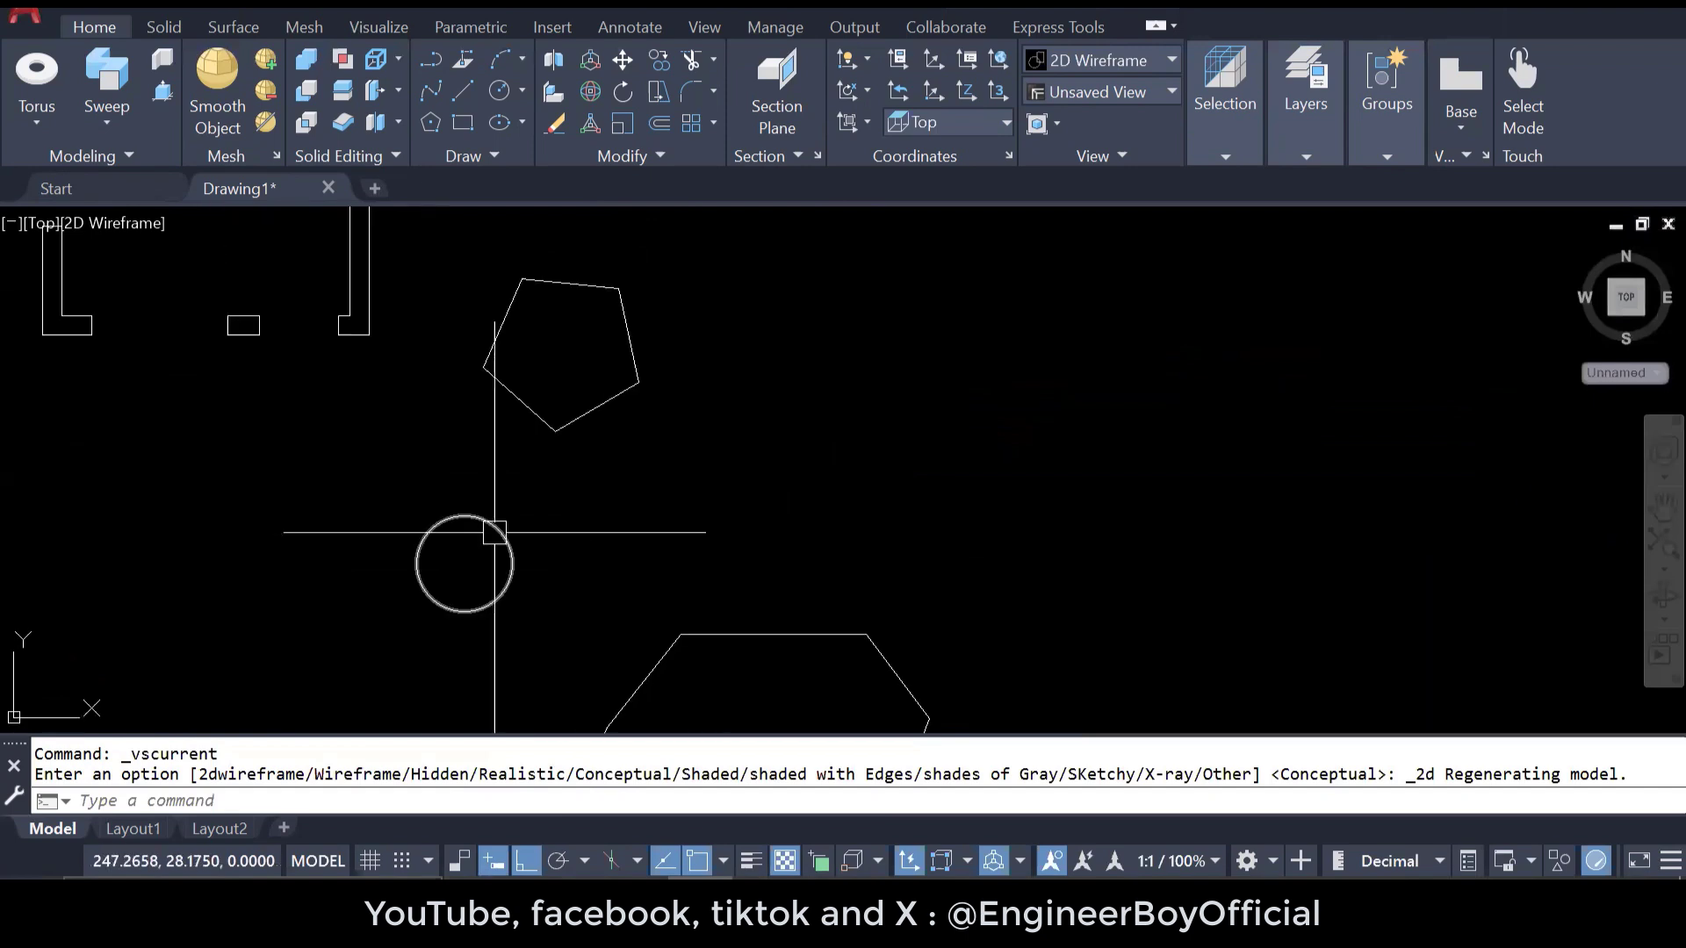
pyautogui.click(494, 527)
pyautogui.click(574, 428)
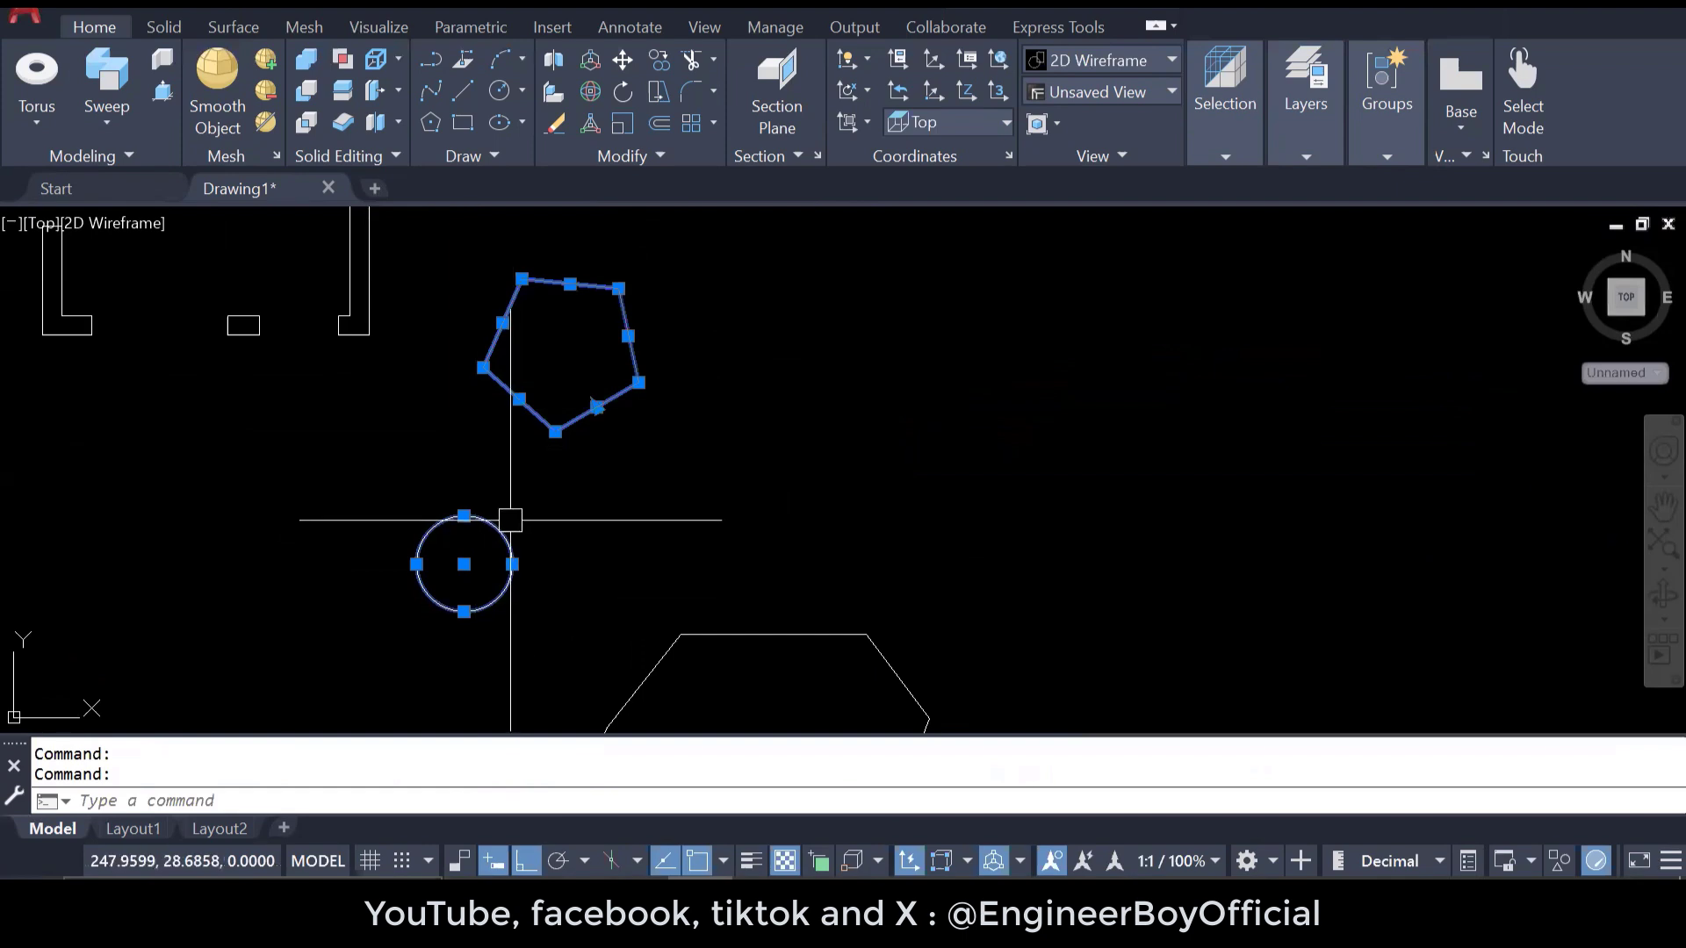
pyautogui.moveTo(508, 518)
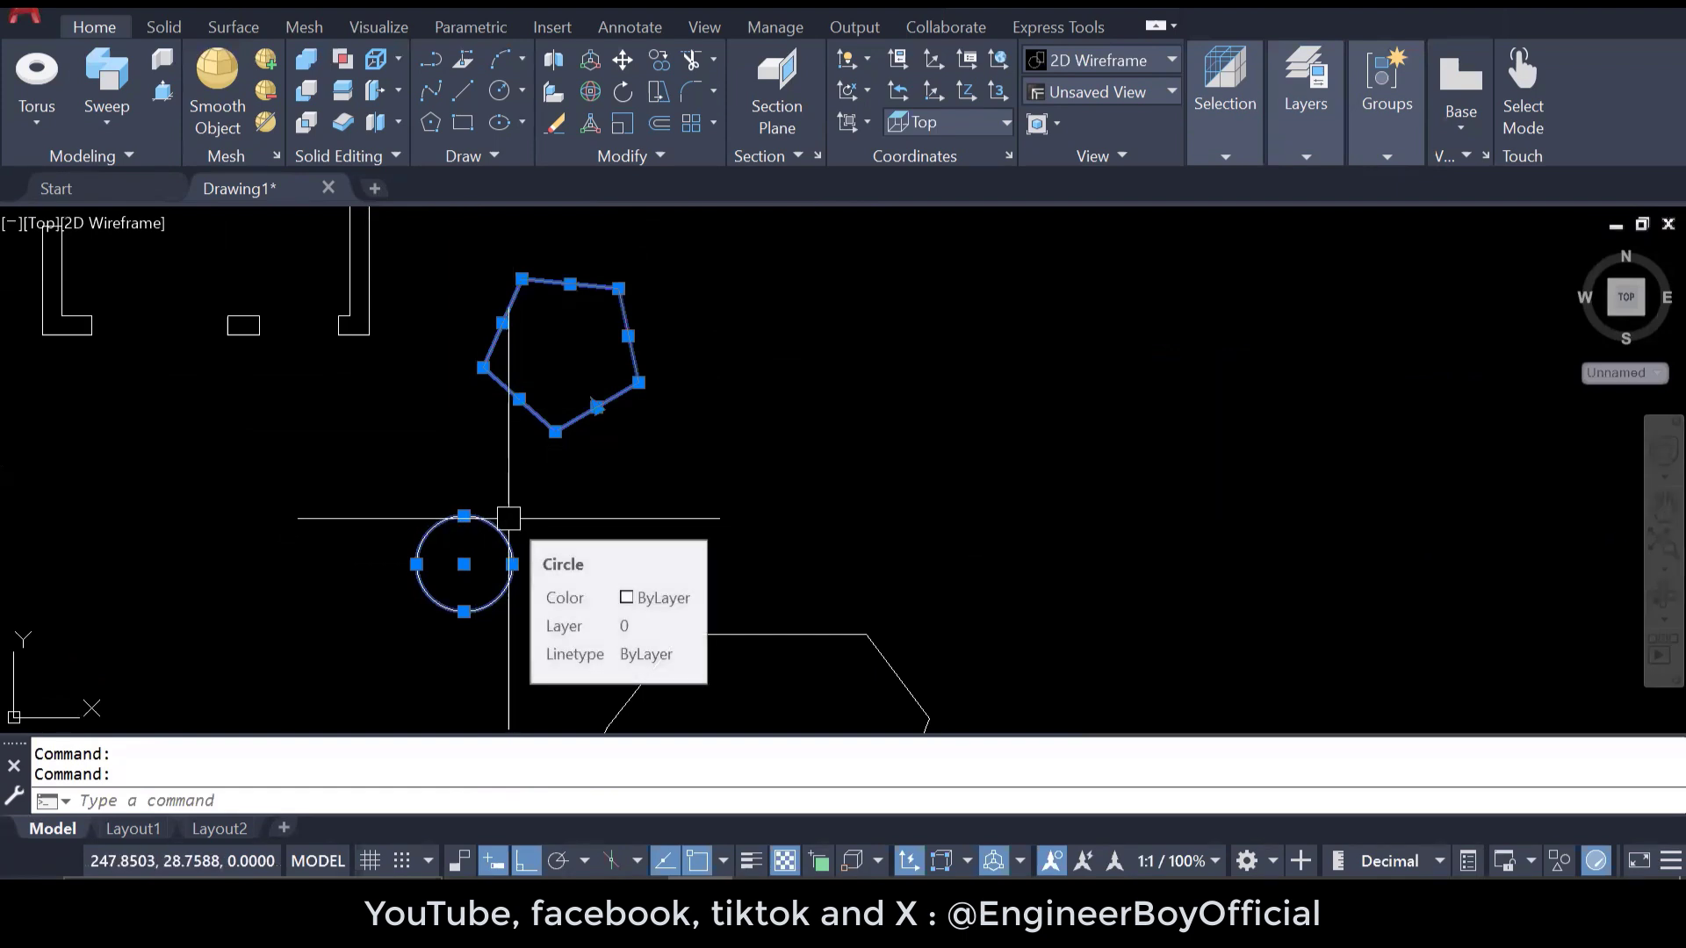
pyautogui.keyDown('shift'); pyautogui.click(575, 425); pyautogui.keyUp('shift')
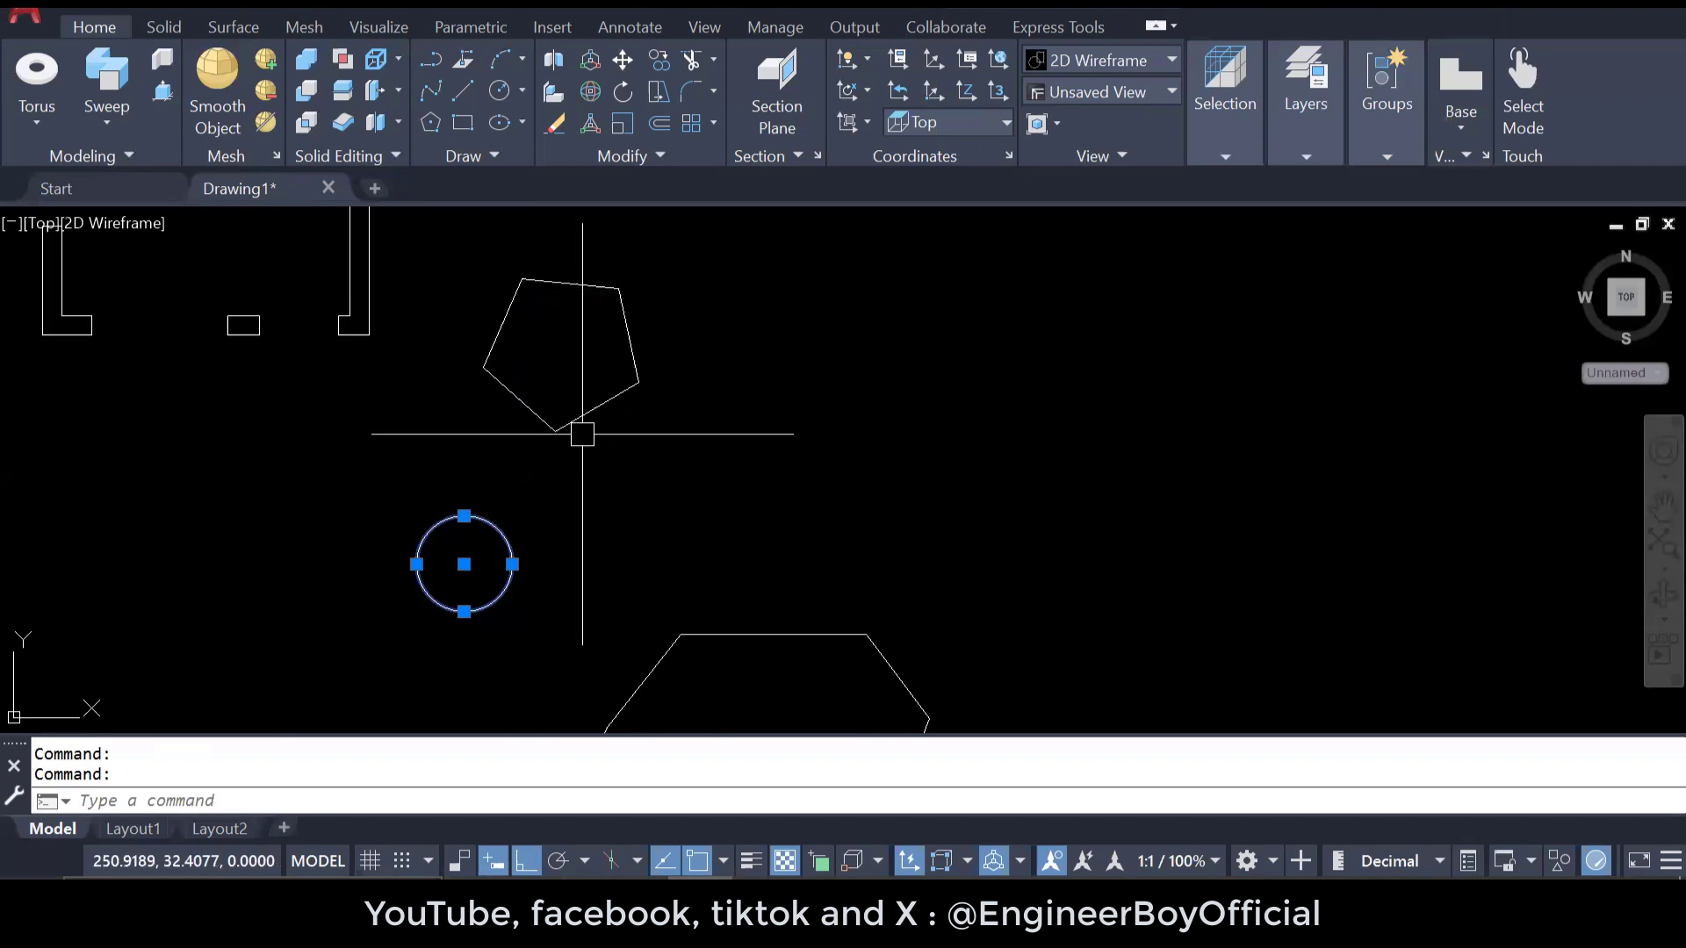
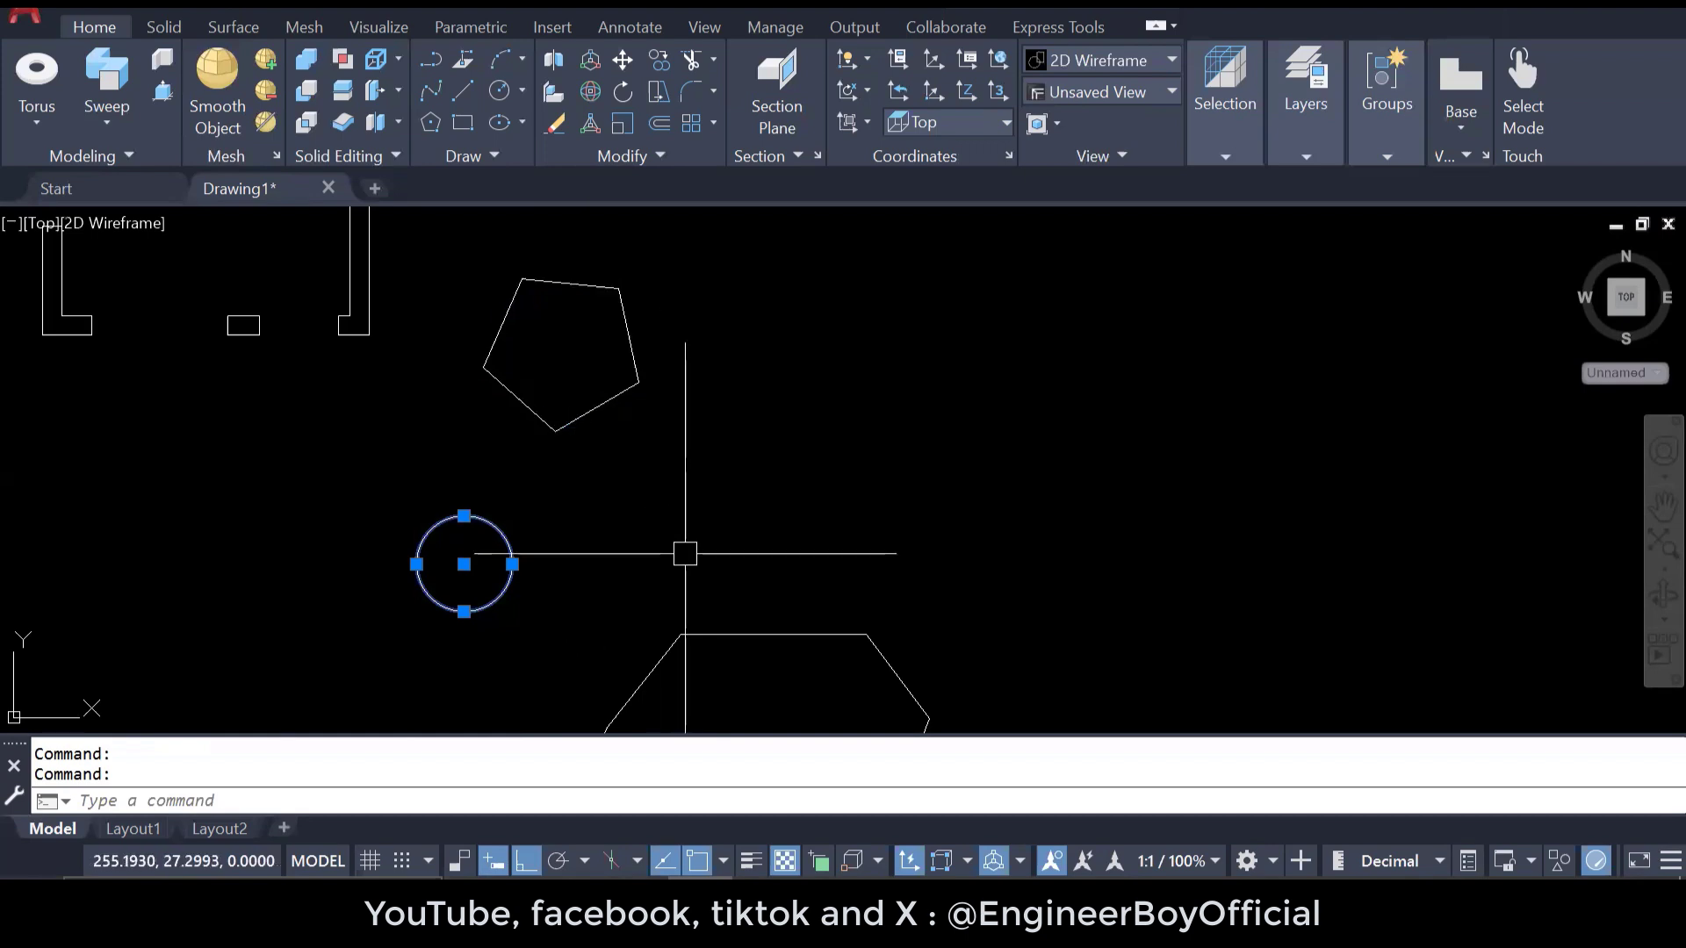
pyautogui.scroll(-4, 636, 501)
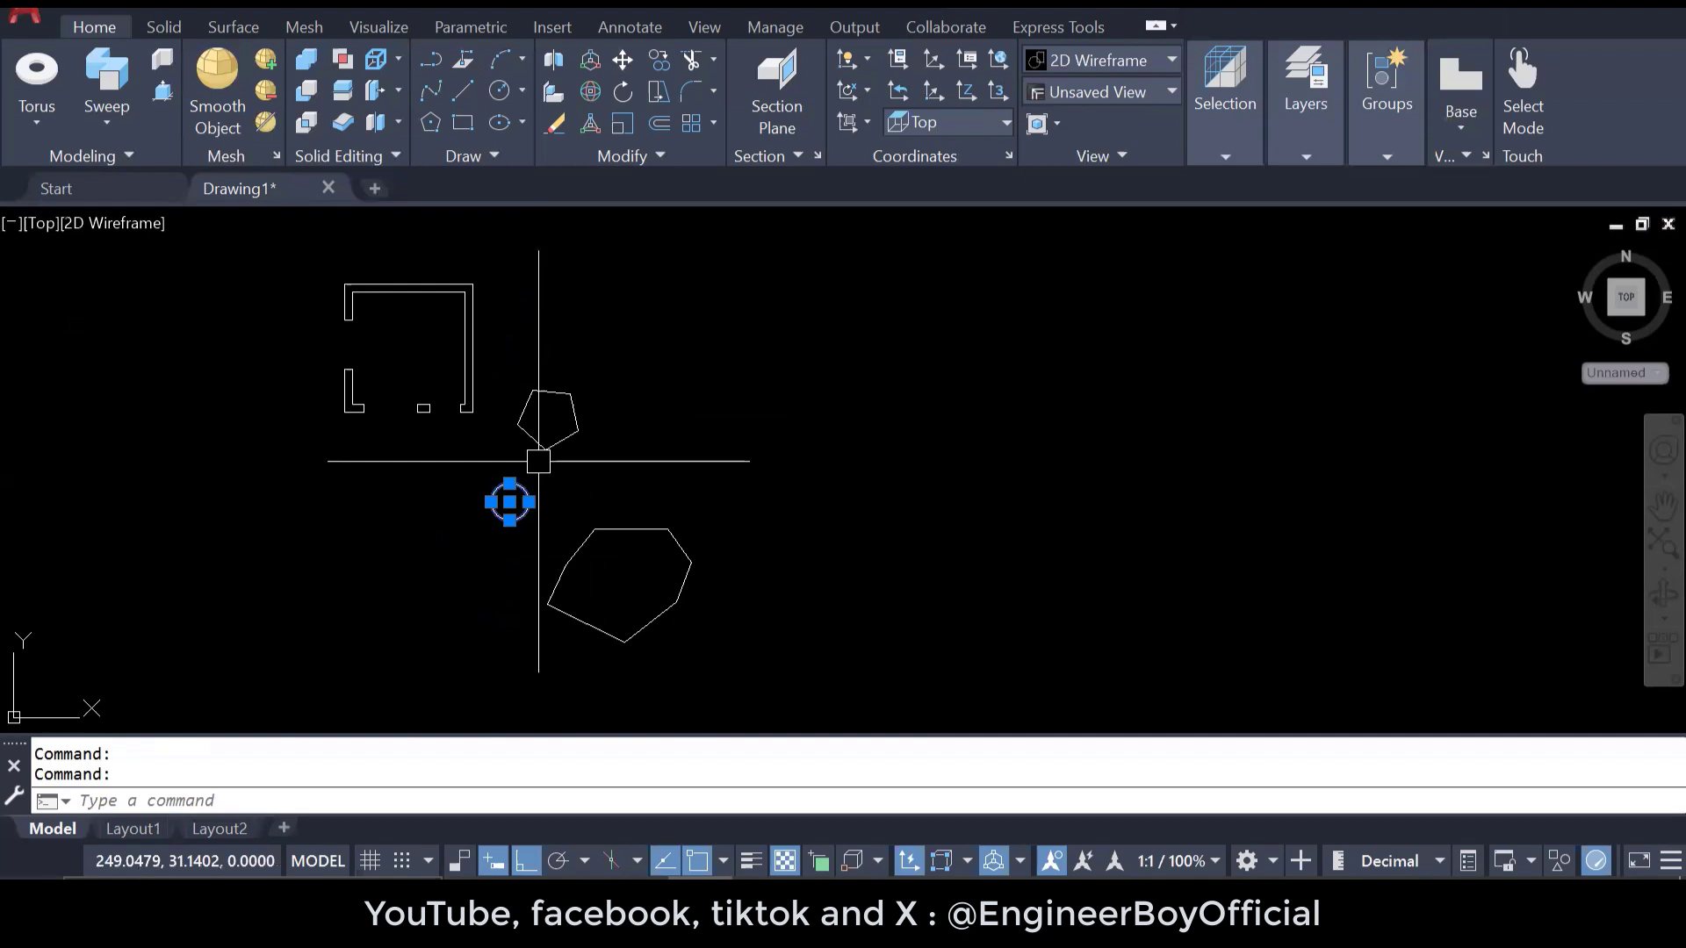
pyautogui.press('Escape')
pyautogui.press('Escape')
# - Delete the pentagon, the circle and the irregular polygon between the wall plan and the tube
pyautogui.click(782, 650)
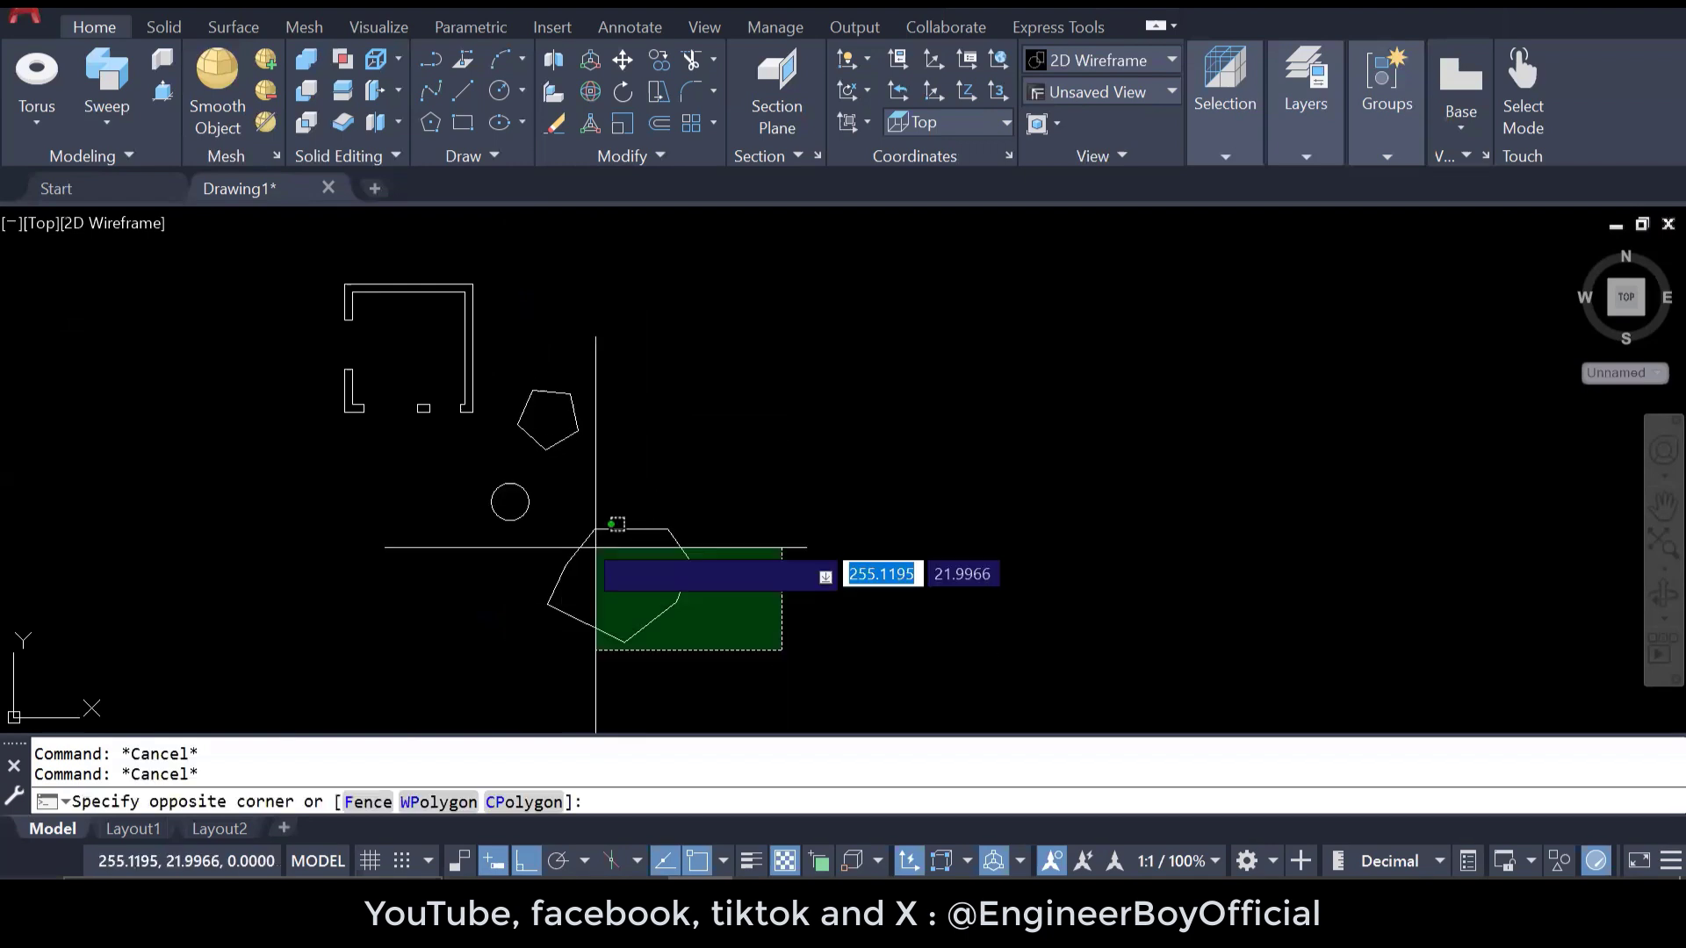
pyautogui.click(516, 375)
pyautogui.press('Delete')
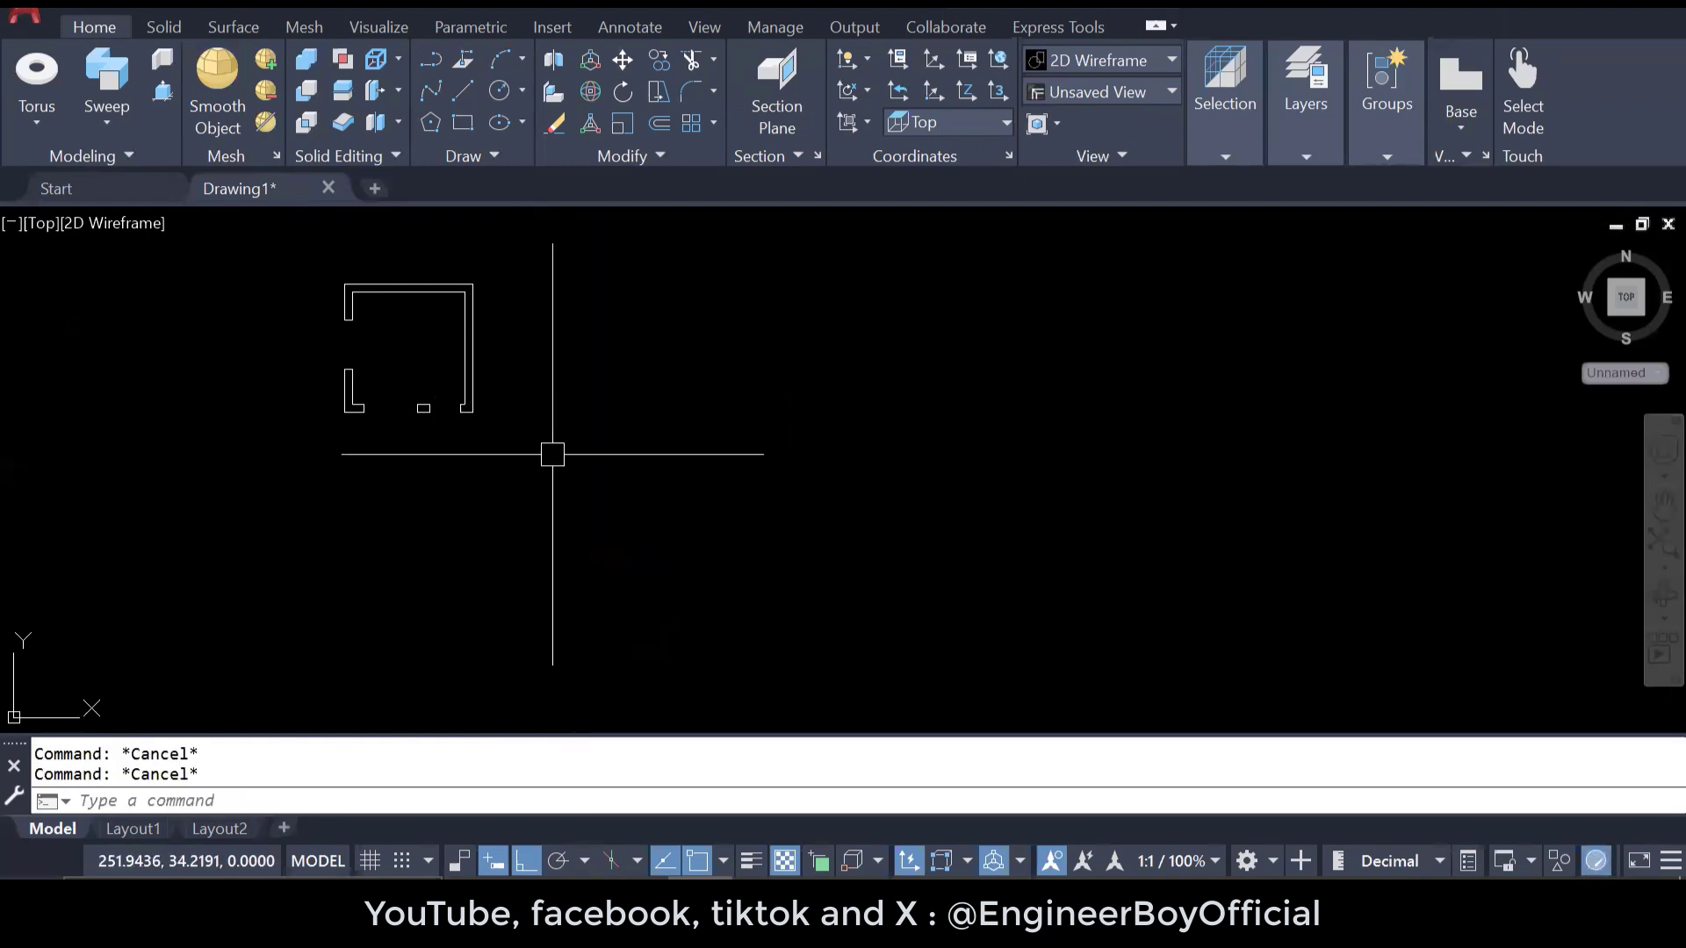
pyautogui.scroll(-2, 550, 524)
pyautogui.moveTo(550, 525); pyautogui.dragTo(537, 566, button='middle')
pyautogui.click(571, 570)
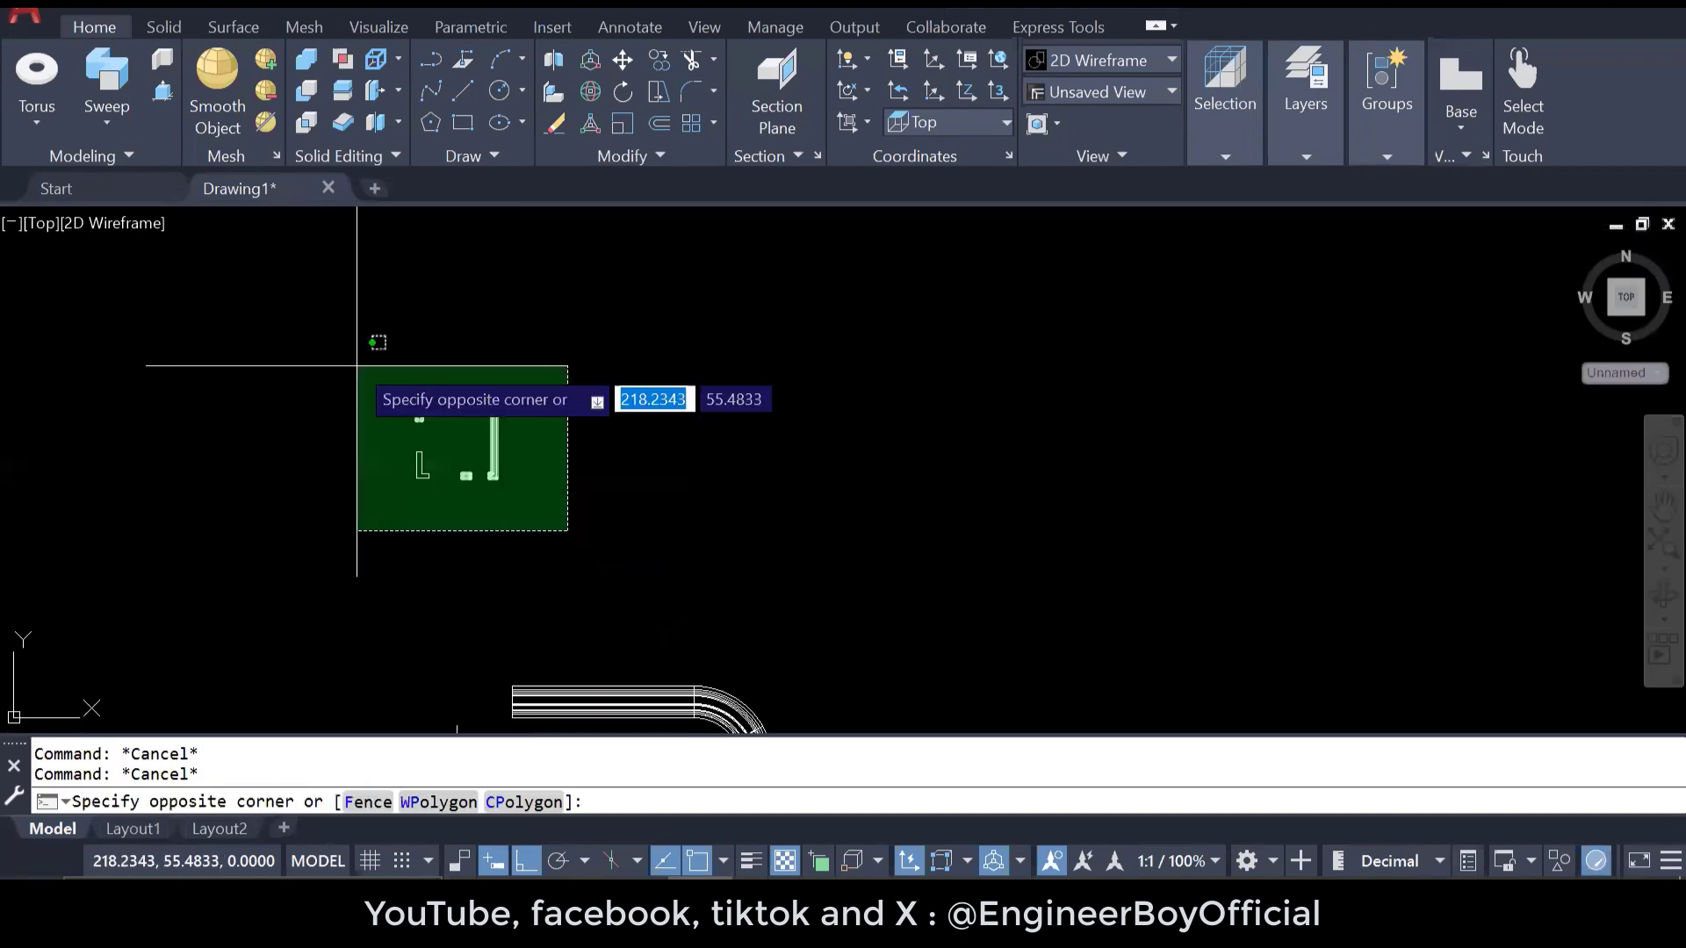
pyautogui.press('Escape')
# - Erase the S-shaped tube and the two-circle outline beside its end while in an isometric view
pyautogui.scroll(-2, 352, 352)
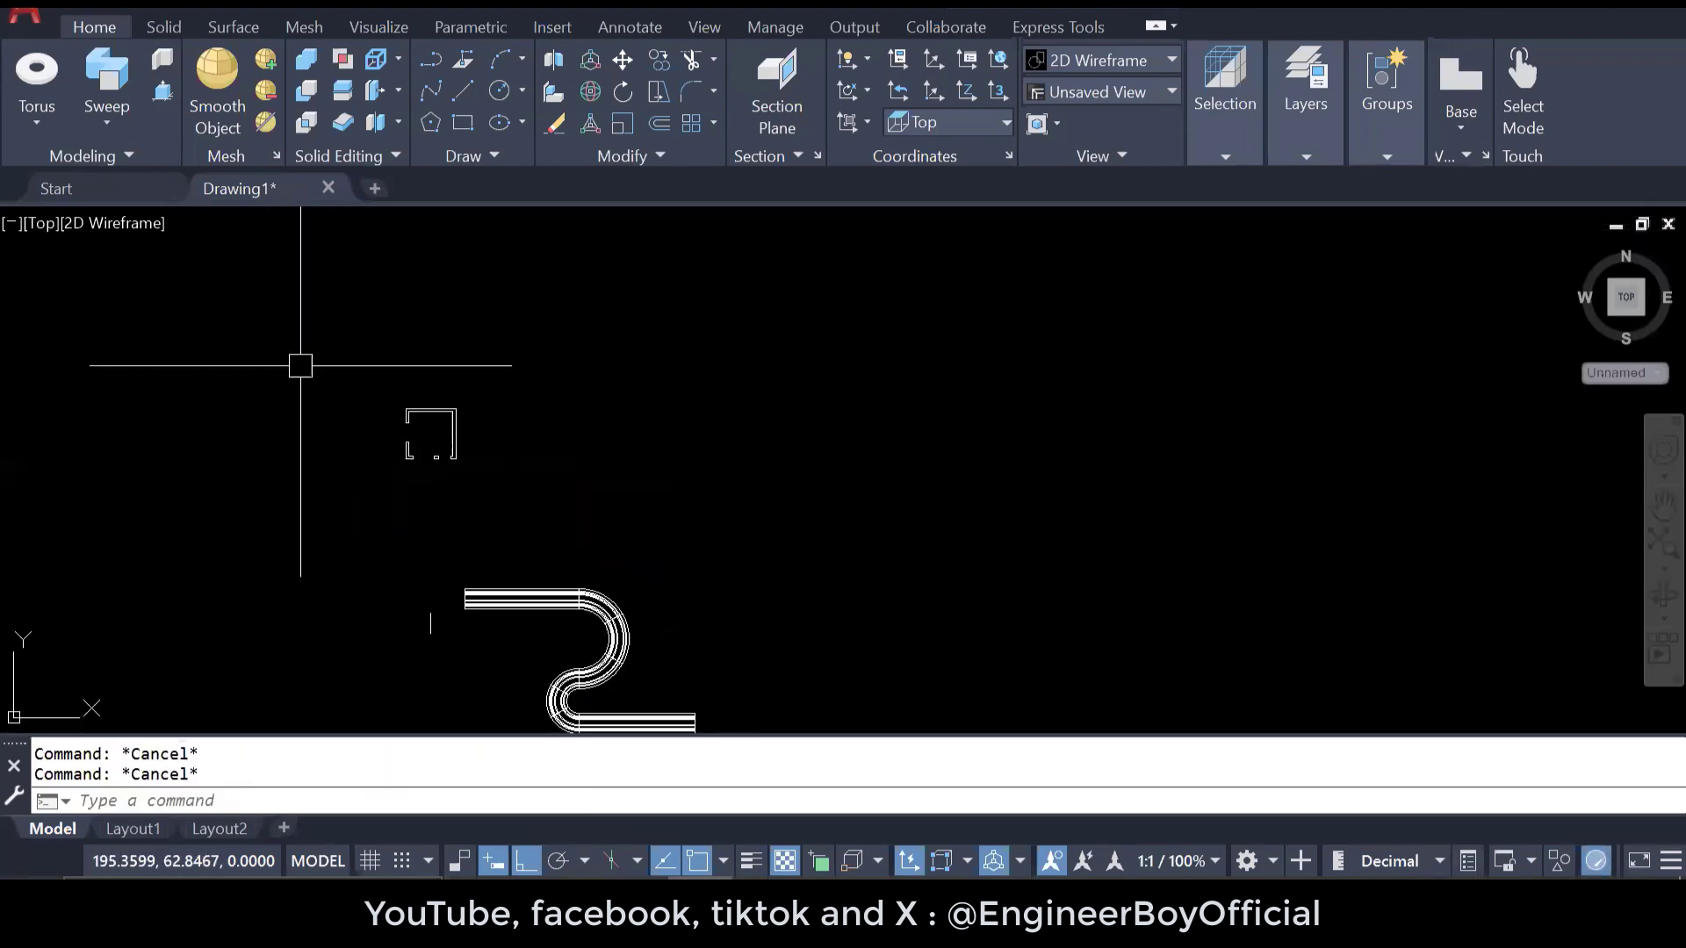
pyautogui.scroll(-3, 368, 429)
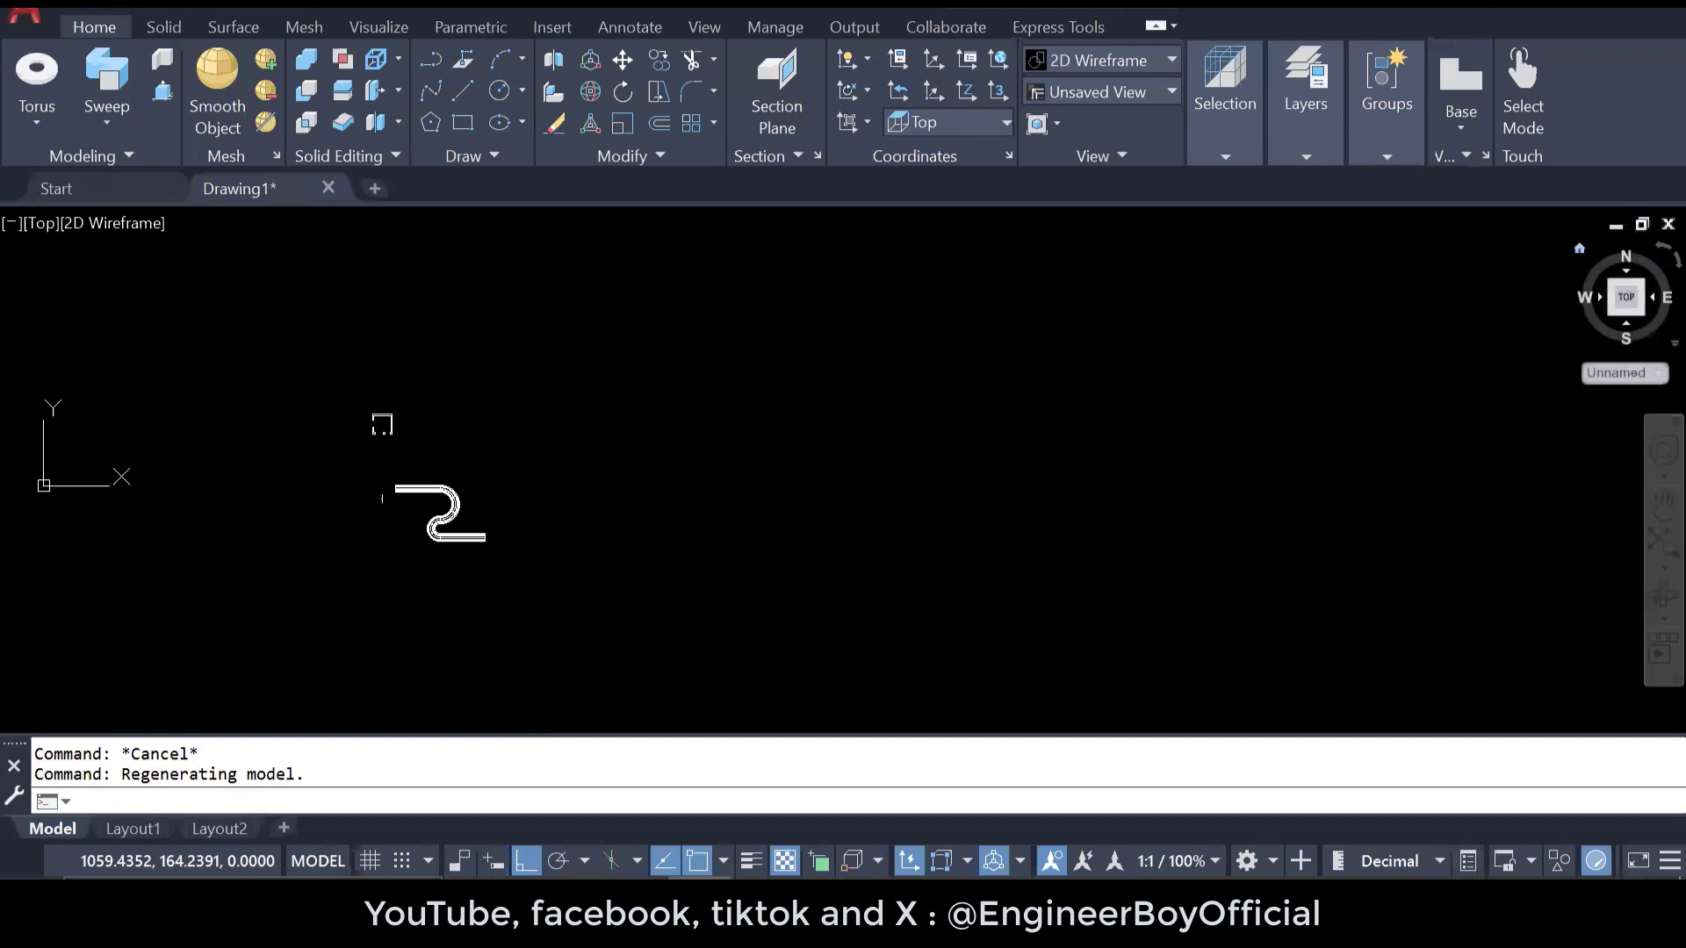
pyautogui.click(1611, 312)
pyautogui.click(1163, 587)
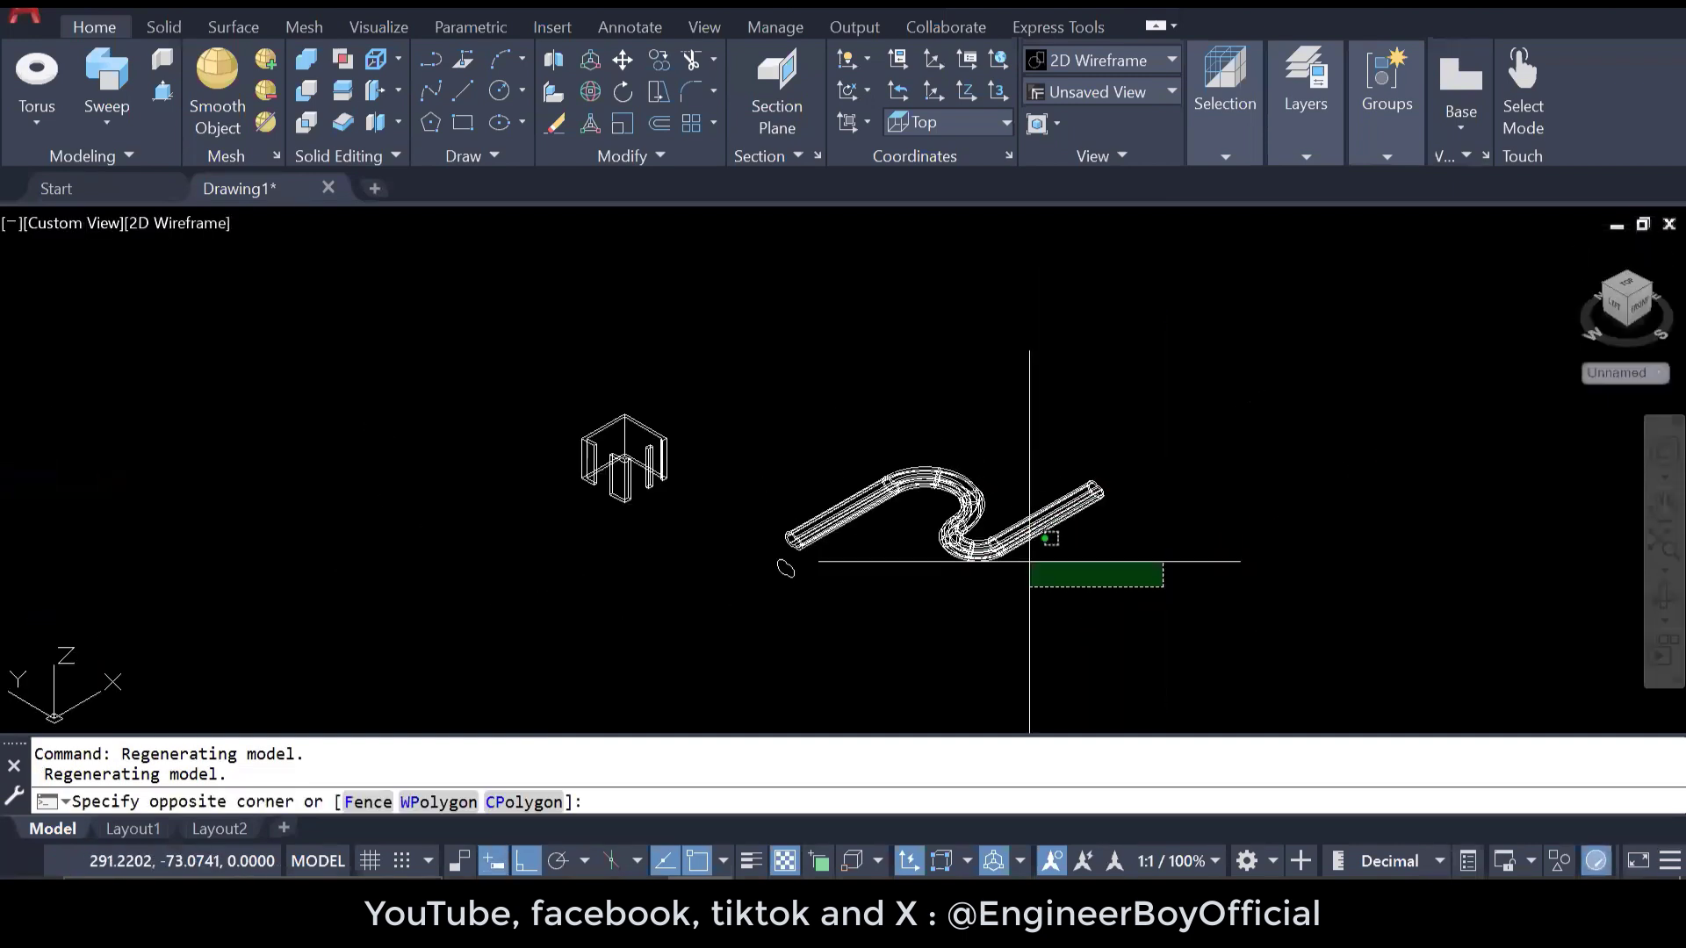
pyautogui.click(775, 461)
pyautogui.write('E')
pyautogui.press('Return')
# - Draw a rectangle by two corners in the empty area beside the wall model
pyautogui.moveTo(978, 459); pyautogui.dragTo(673, 499, button='middle')
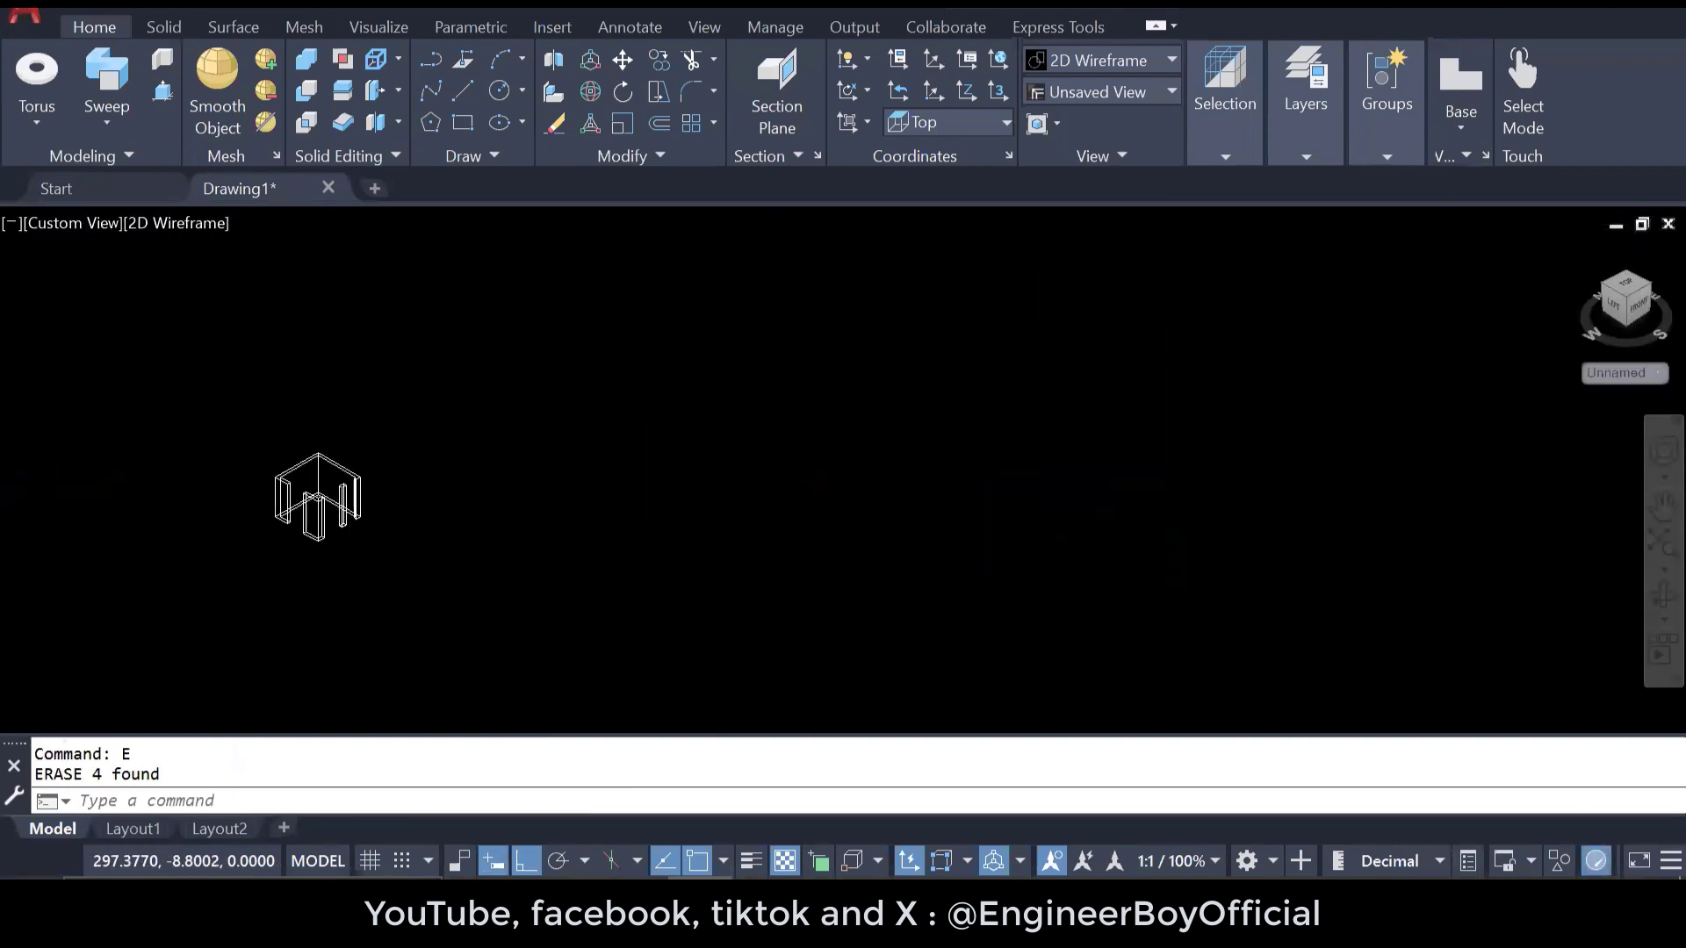
pyautogui.write('rec')
pyautogui.press('Return')
pyautogui.click(719, 623)
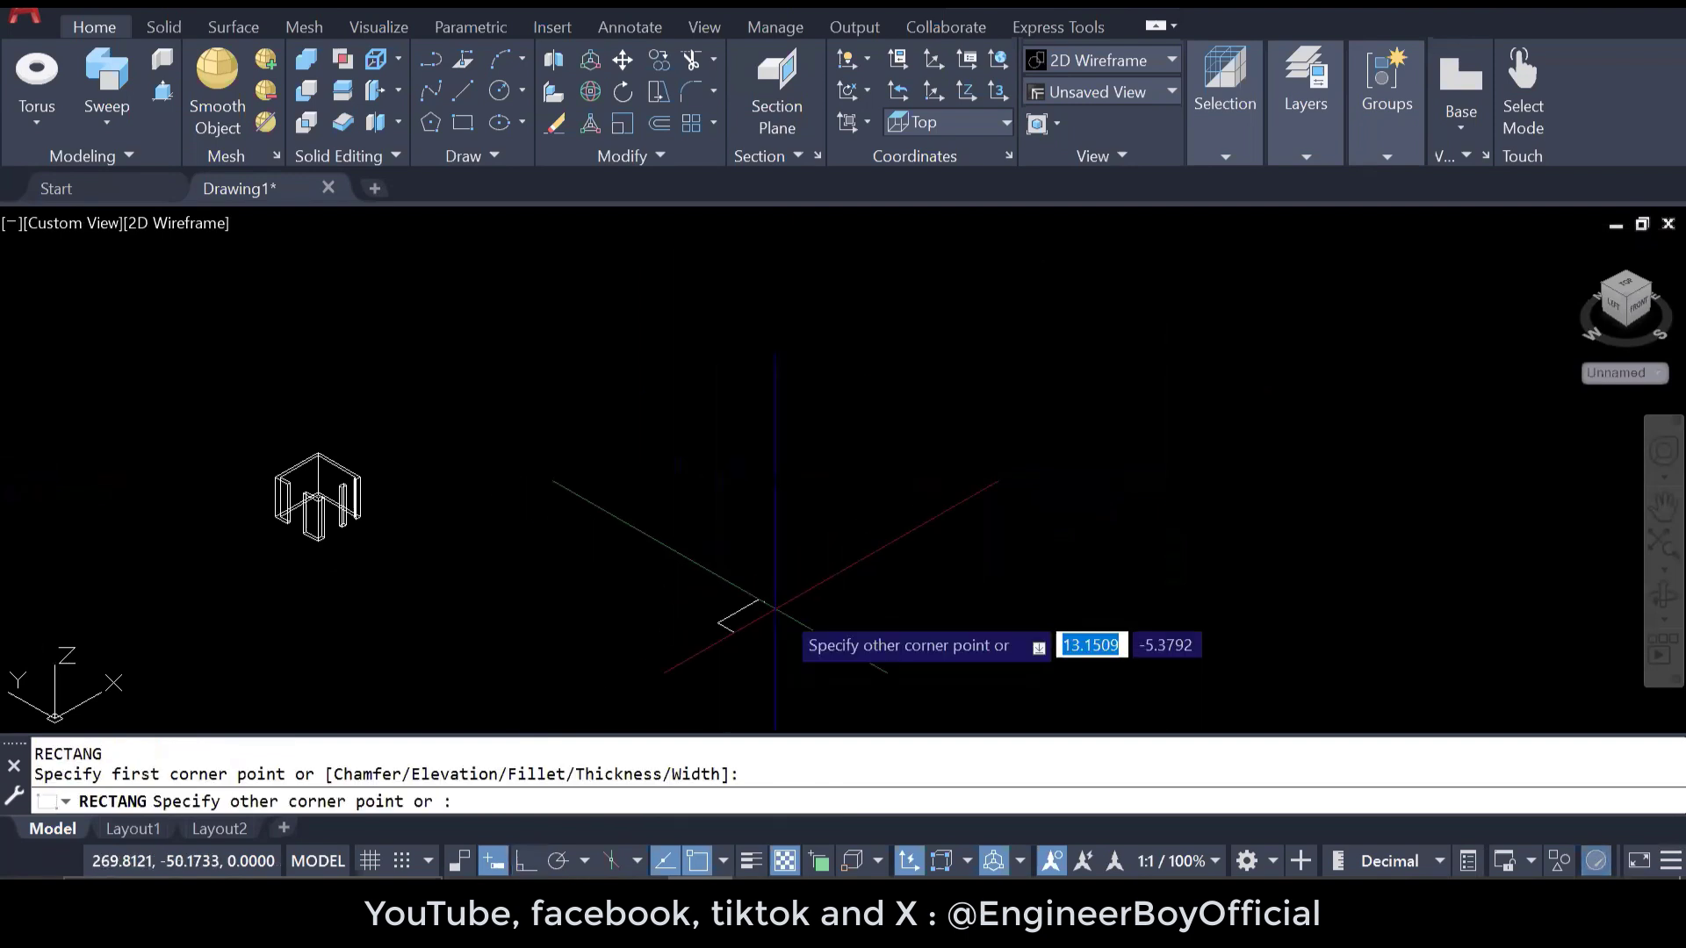
pyautogui.click(903, 620)
# - Extrude the rectangle downward with a taper angle of -12 degrees, accepting a freely chosen height
pyautogui.moveTo(929, 609); pyautogui.dragTo(711, 480, button='middle')
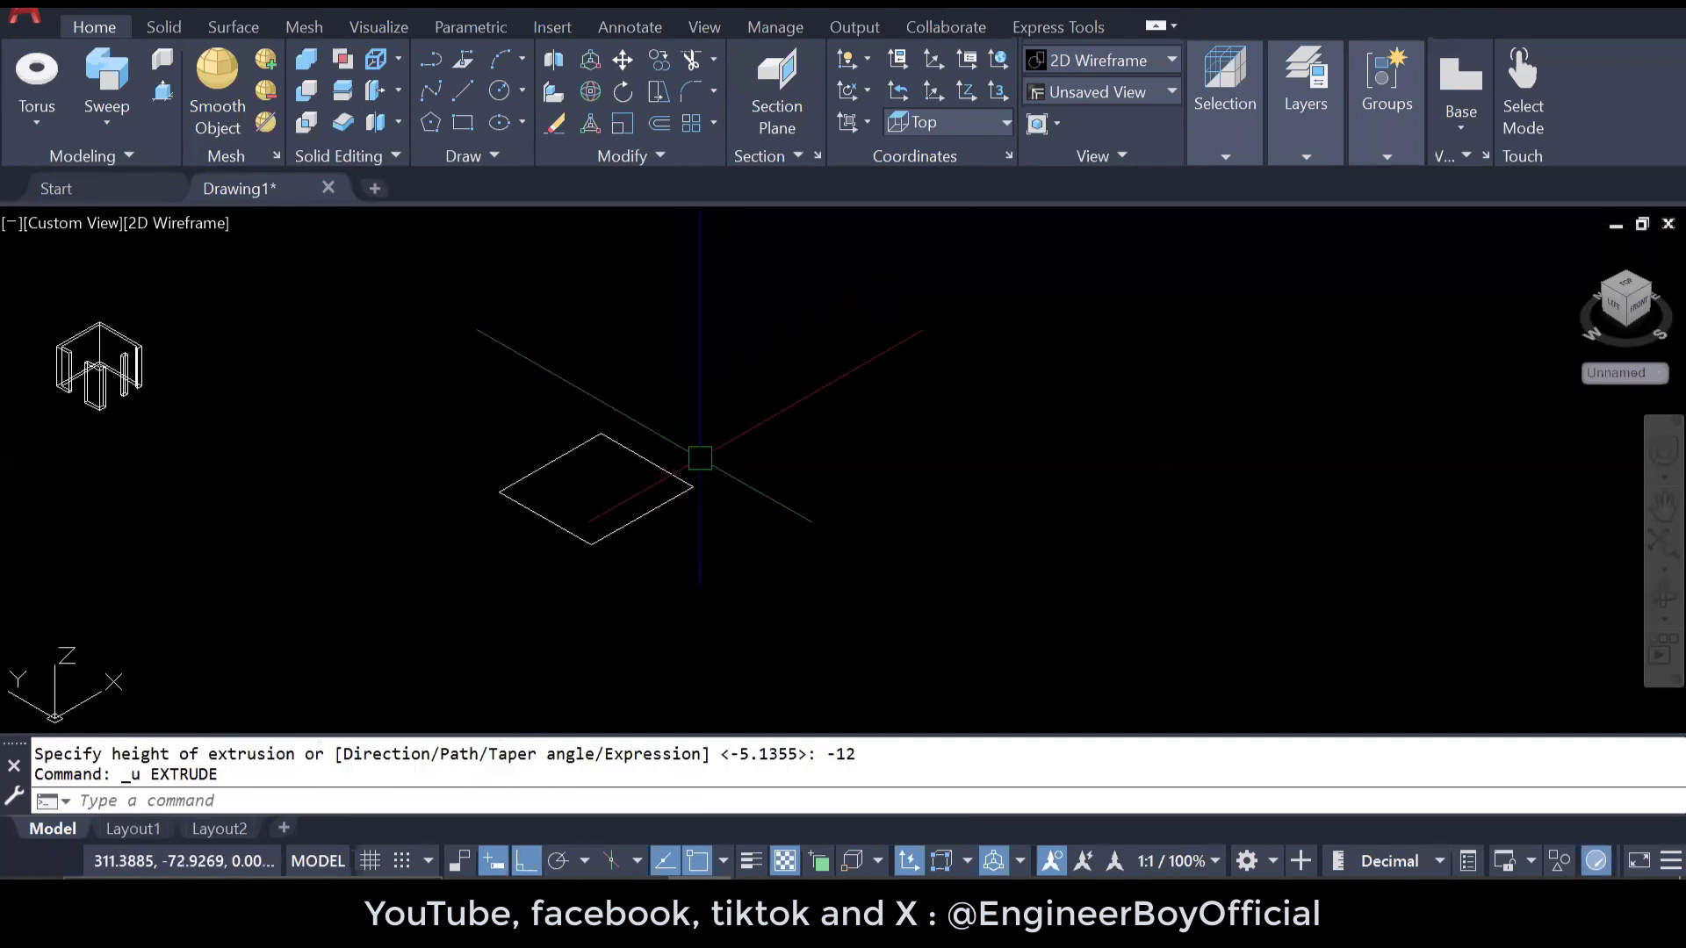
pyautogui.press('Escape')
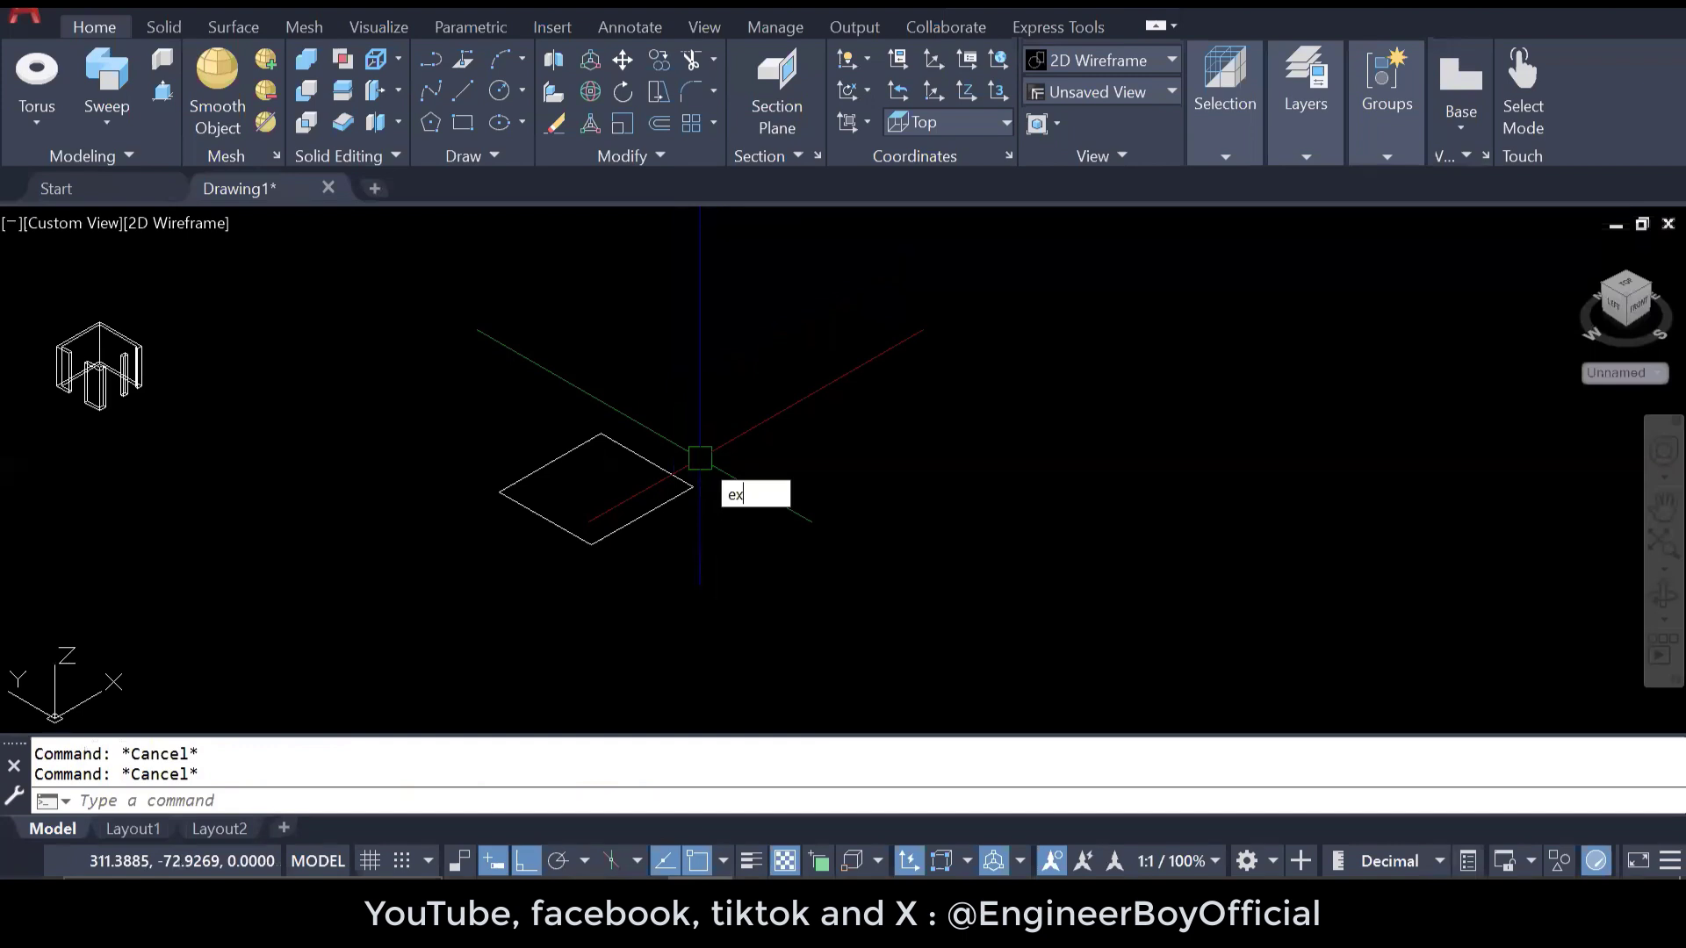
pyautogui.press('Return')
pyautogui.click(662, 507)
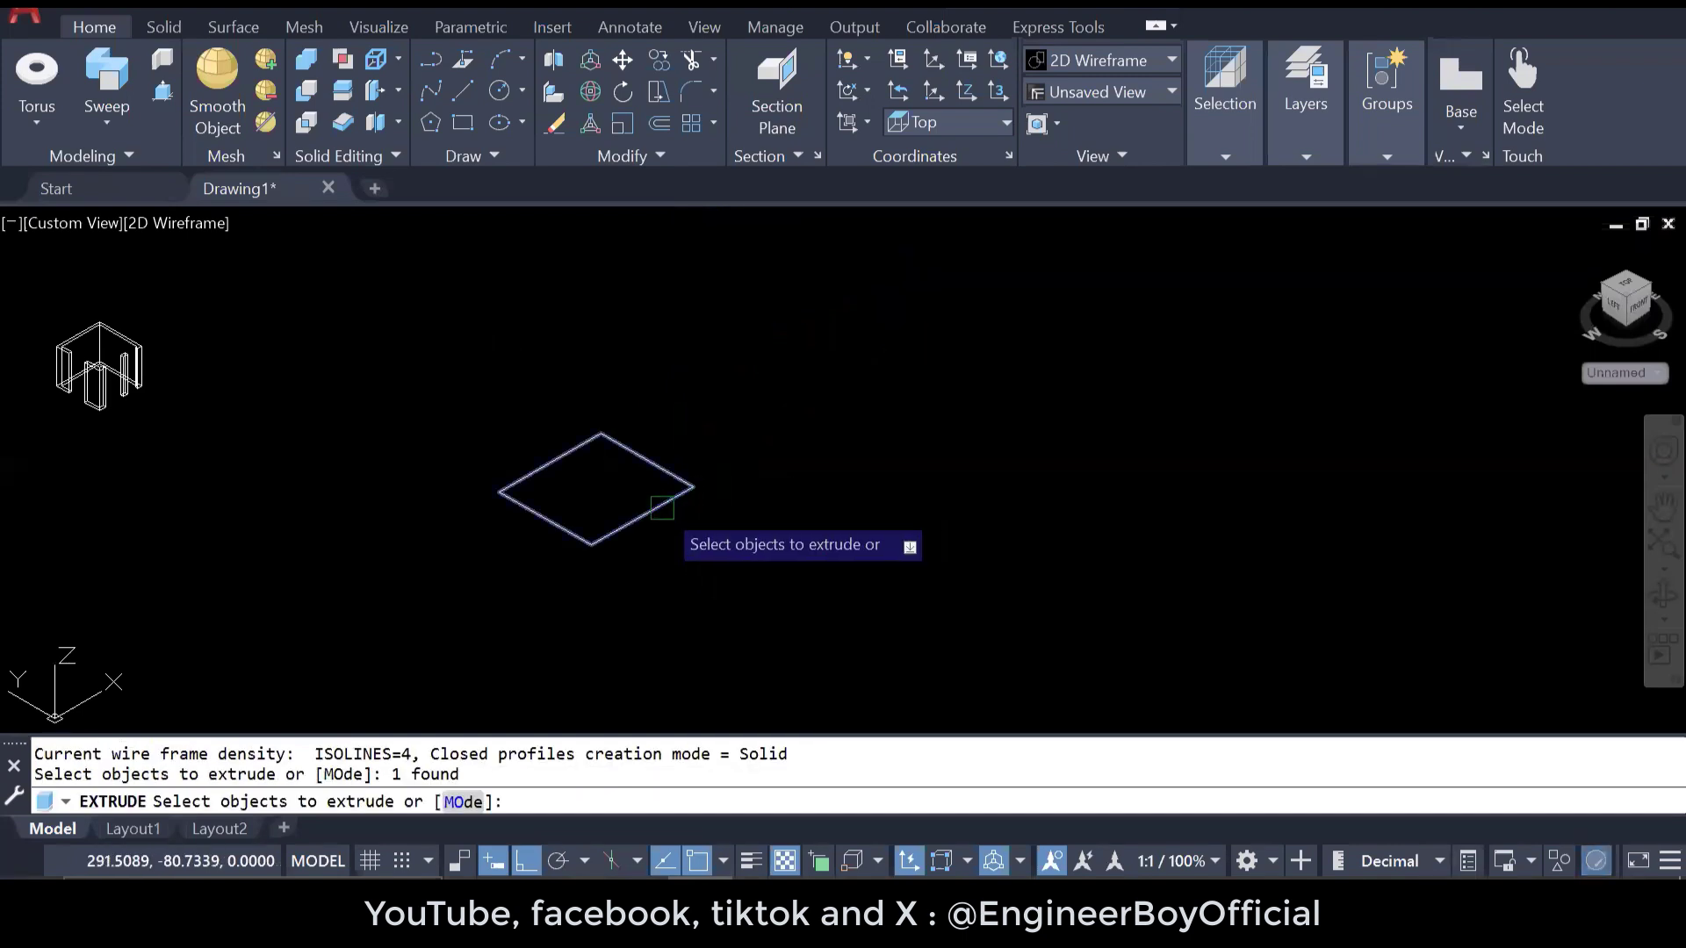
pyautogui.press('Return')
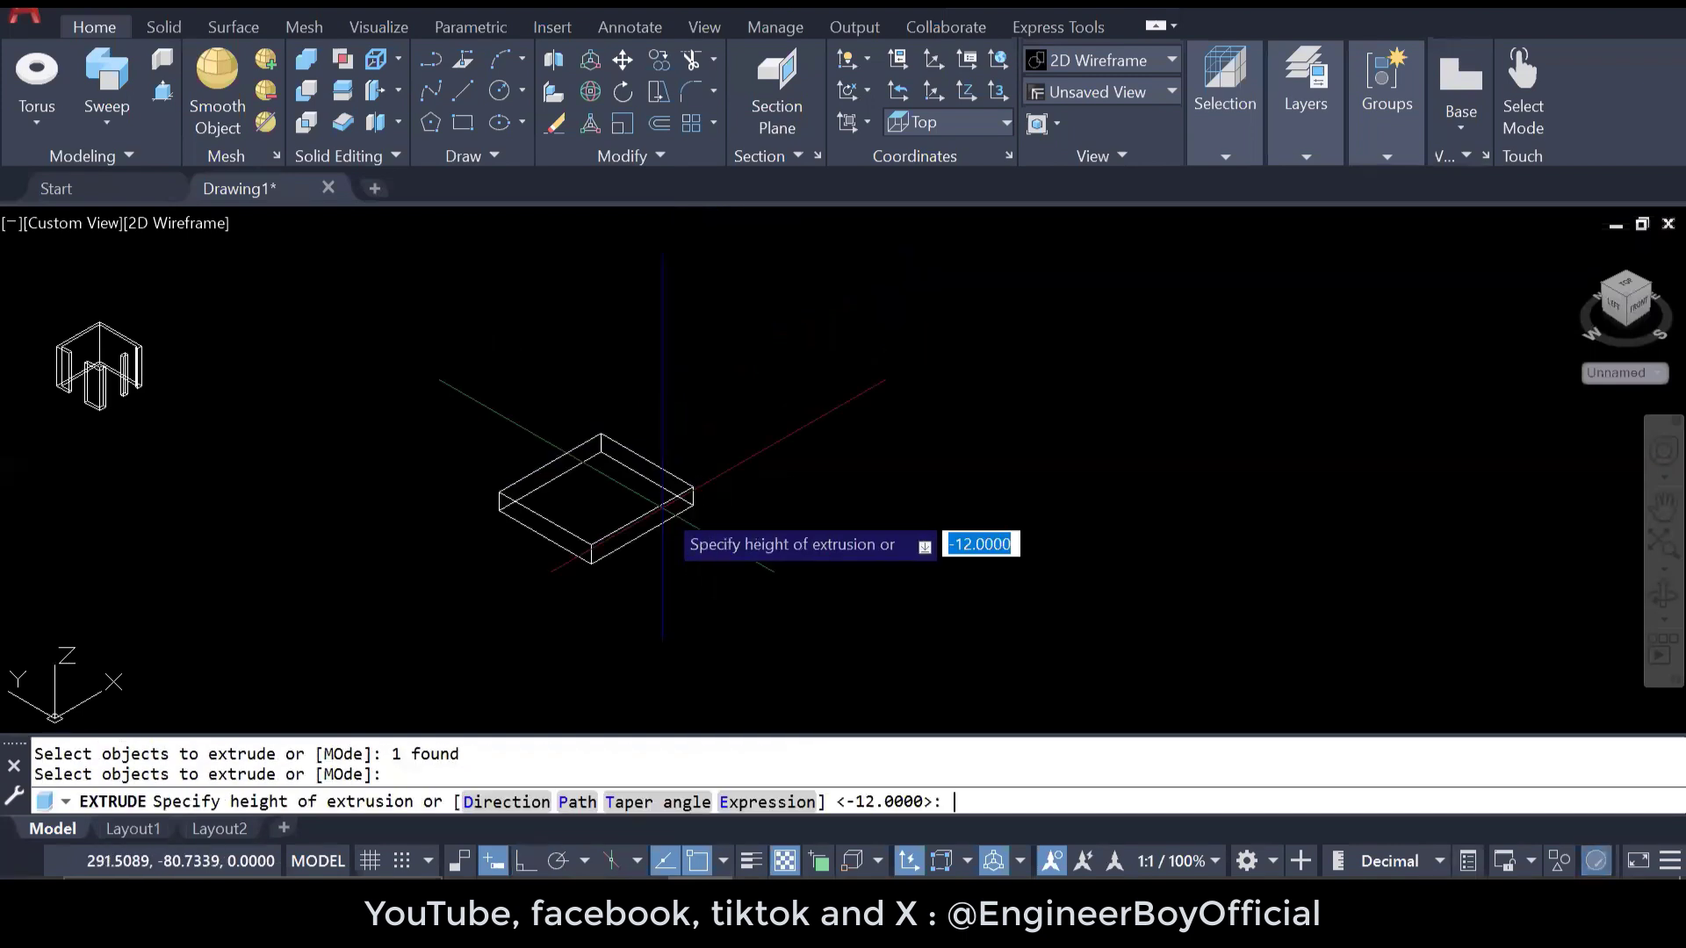
pyautogui.click(647, 801)
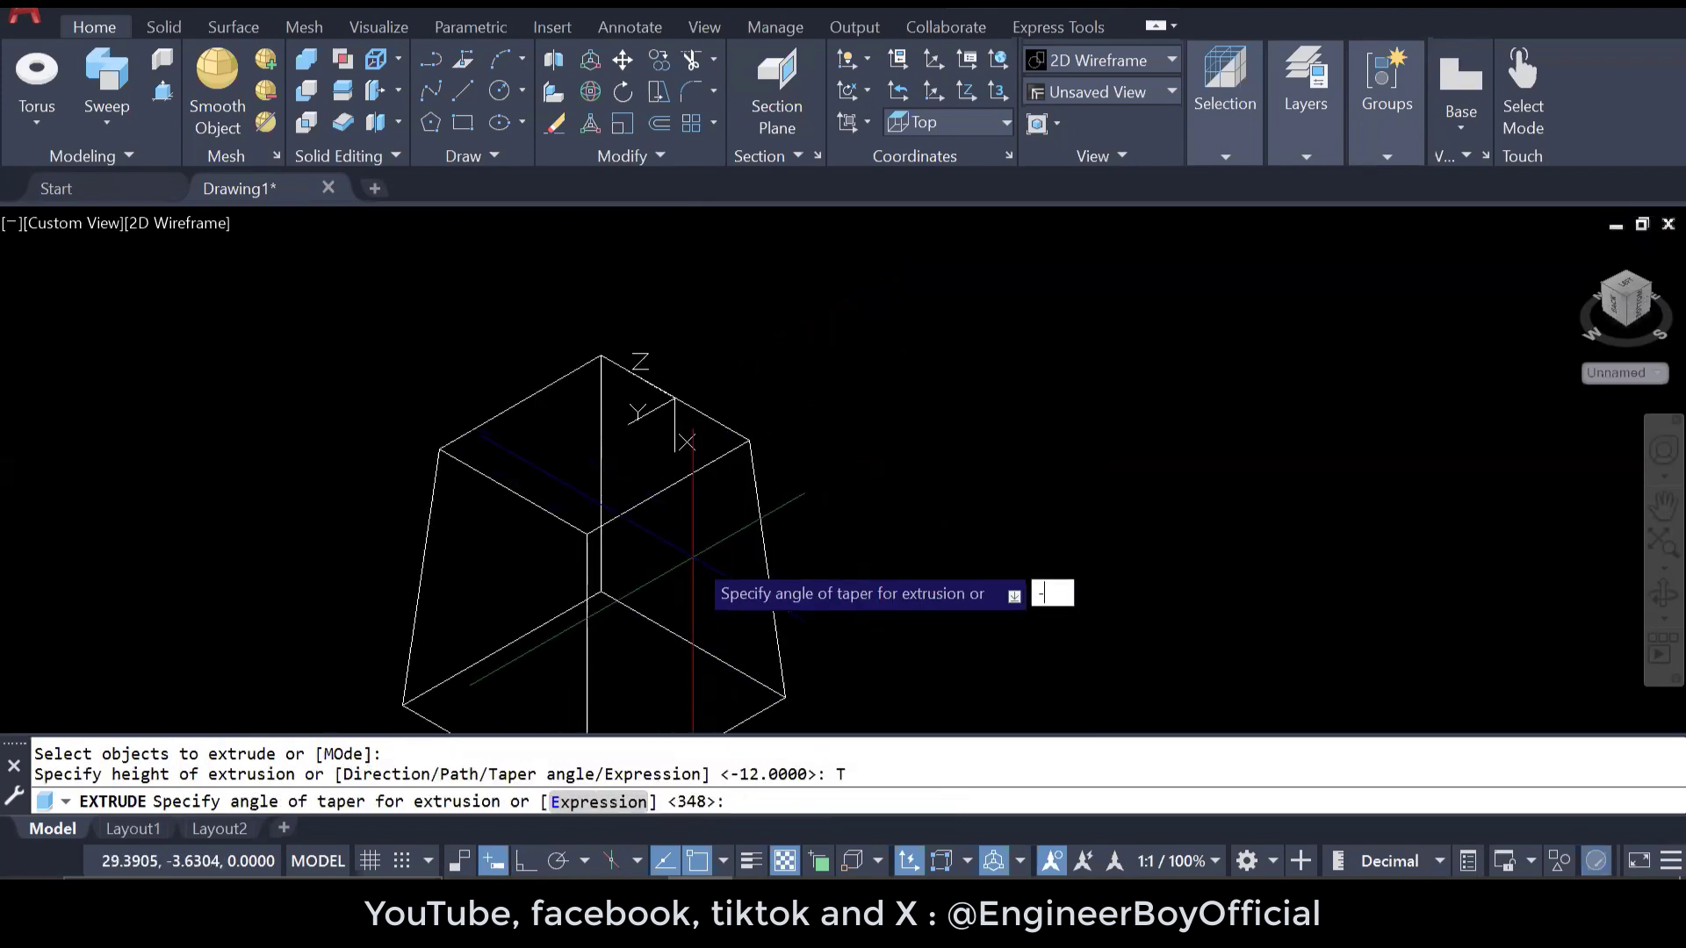
pyautogui.press('Return')
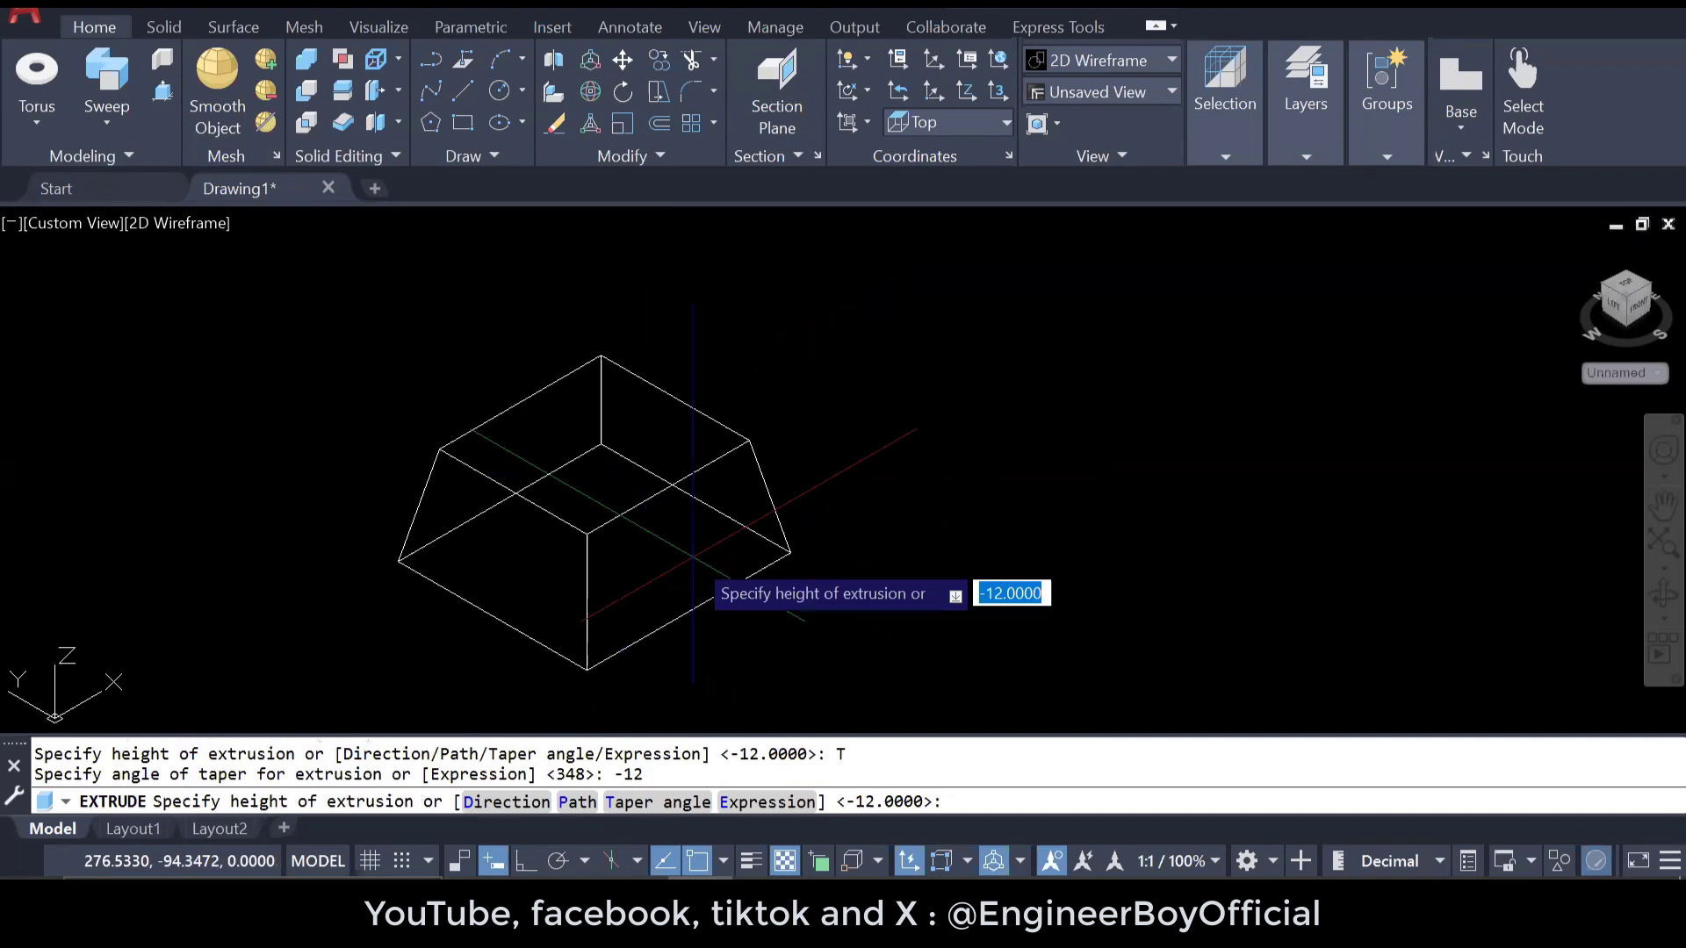
pyautogui.press('Return')
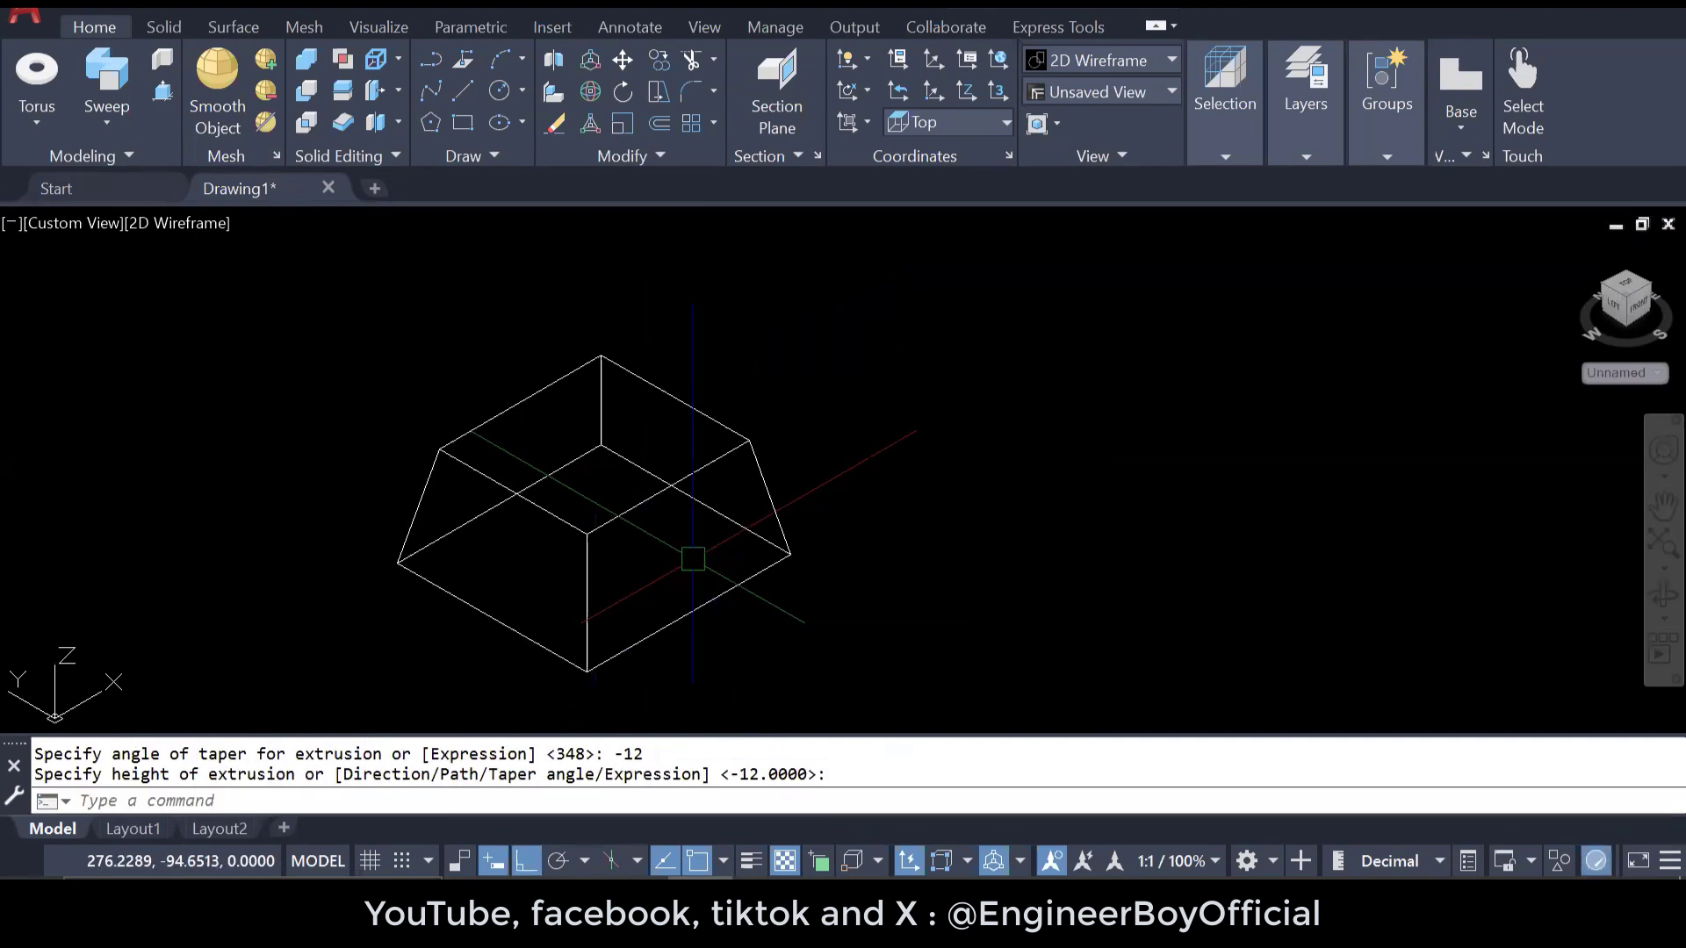
# - Select the tapered solid and stretch its base straight down to a depth of about 41 units
pyautogui.moveTo(724, 580); pyautogui.dragTo(685, 549, button='middle')
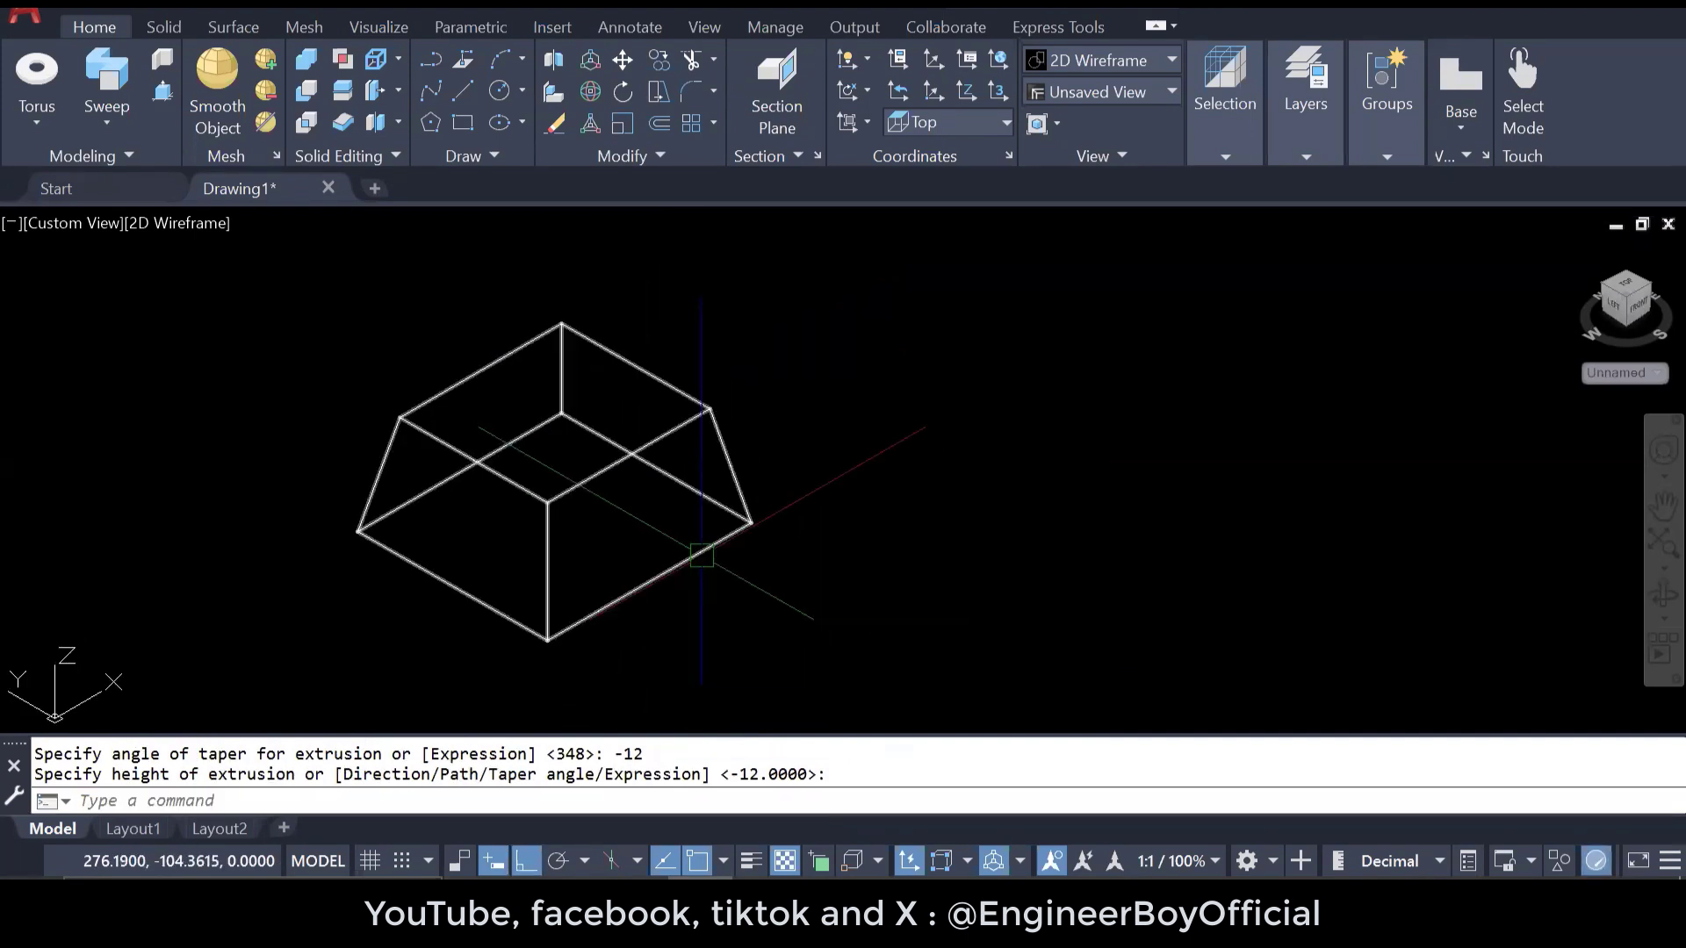
pyautogui.write('3do')
pyautogui.press('Return')
pyautogui.moveTo(527, 457); pyautogui.dragTo(736, 450)
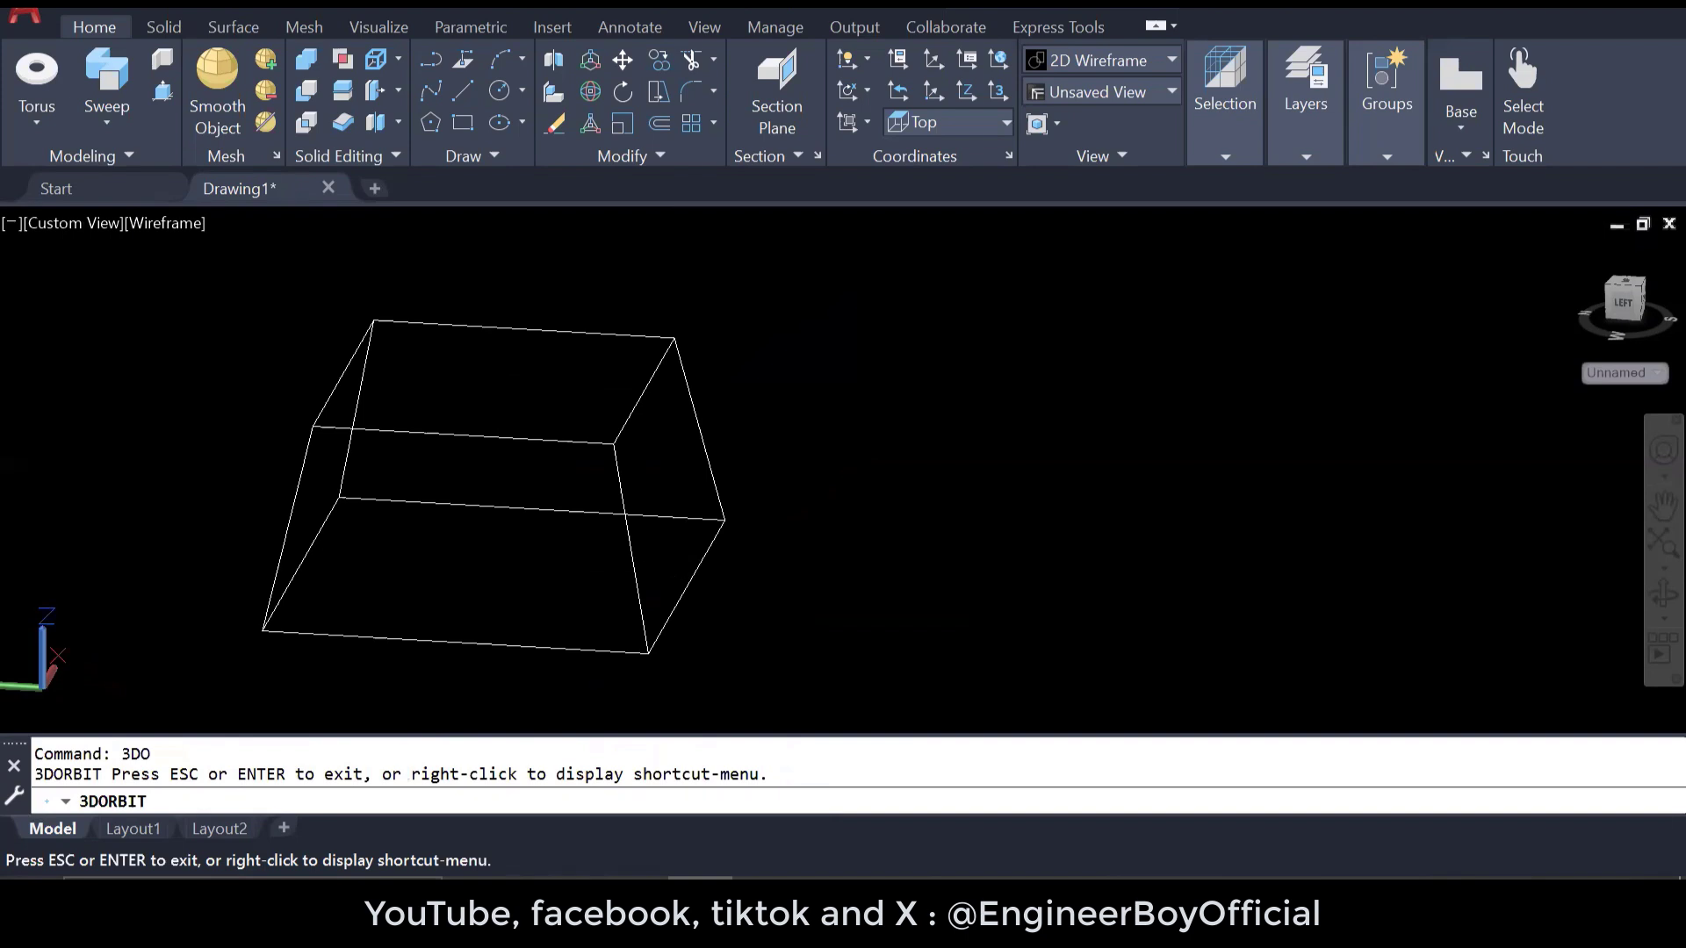
pyautogui.press('Escape')
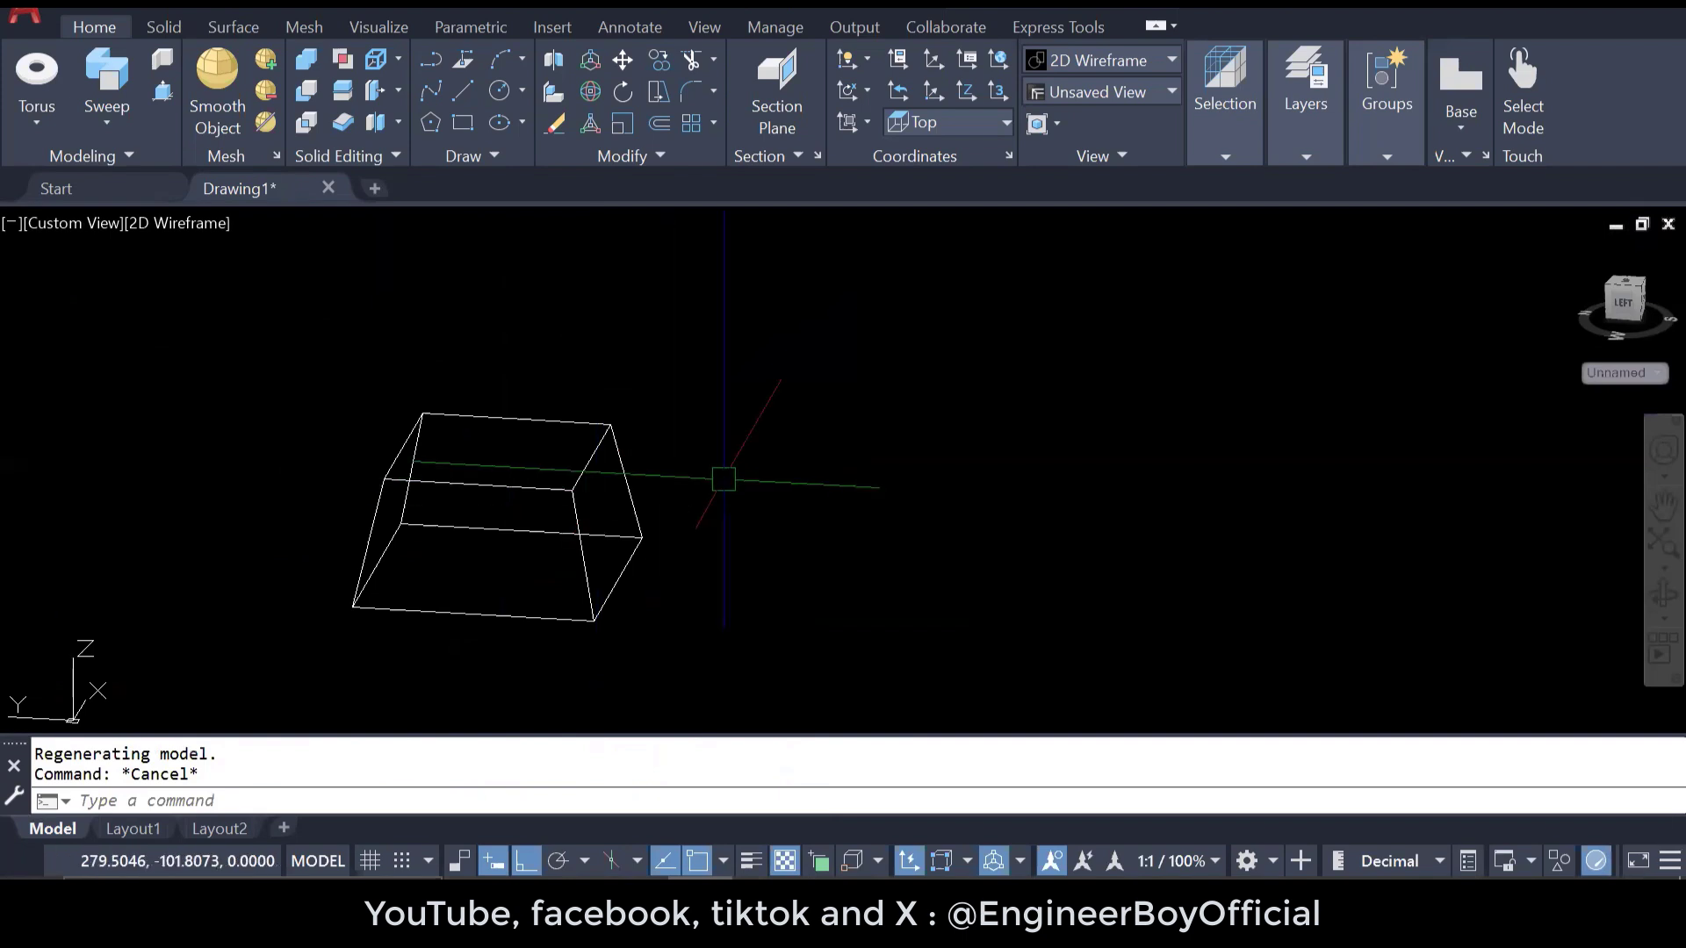
pyautogui.click(496, 485)
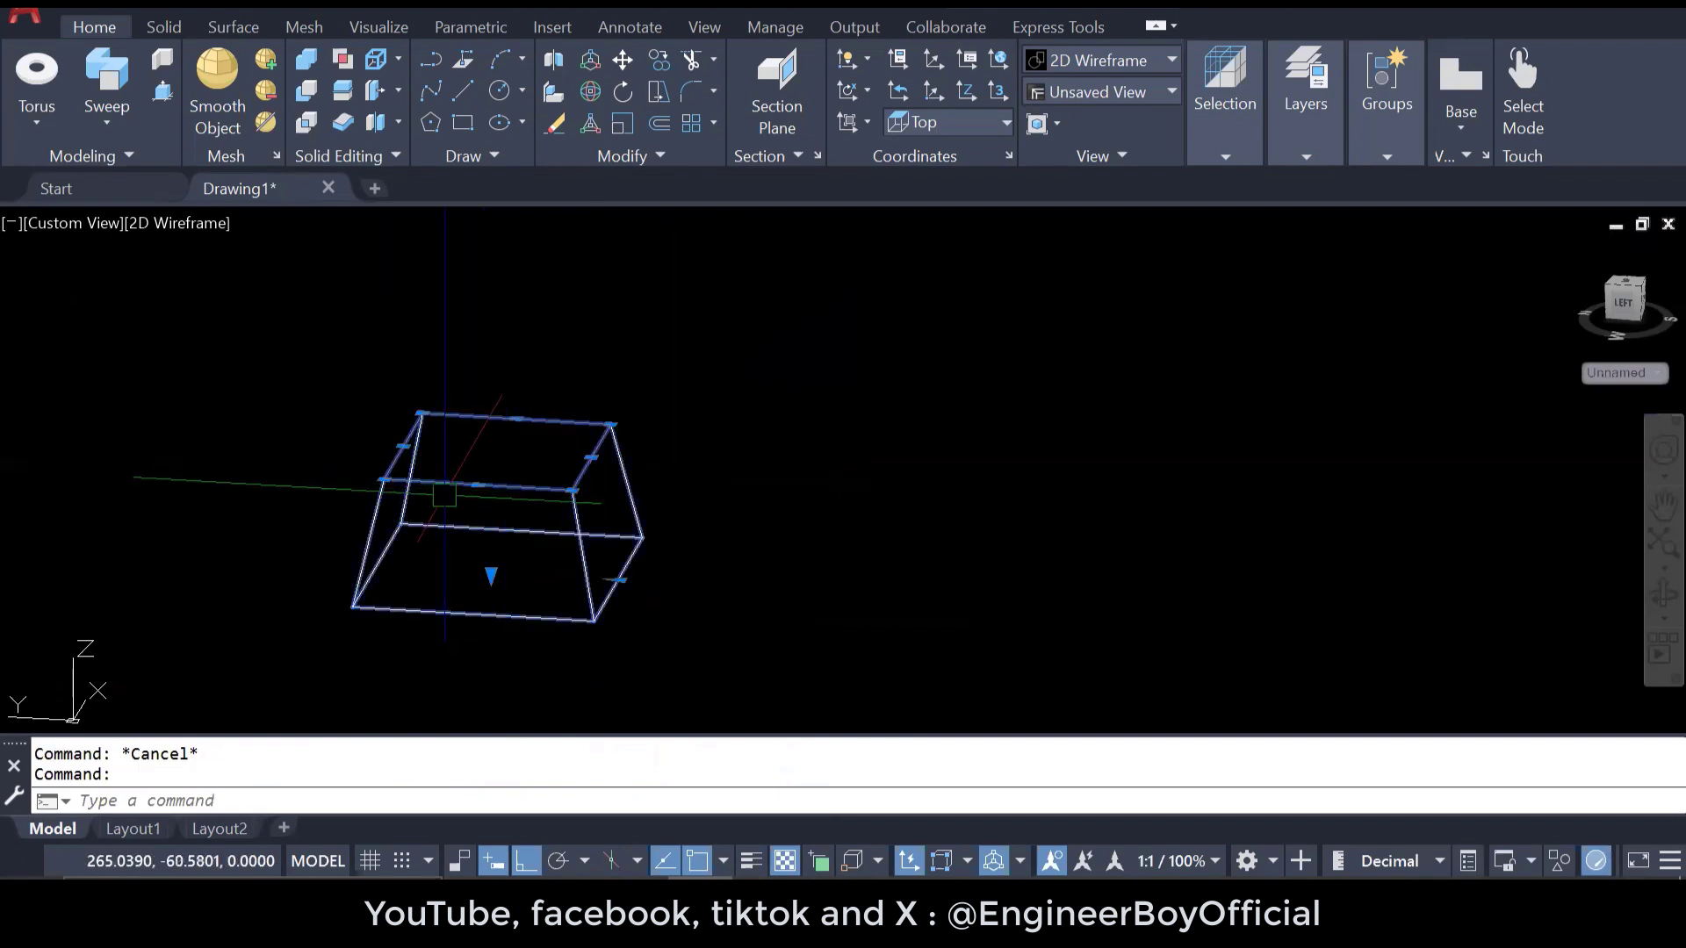
pyautogui.press('Escape')
pyautogui.click(510, 489)
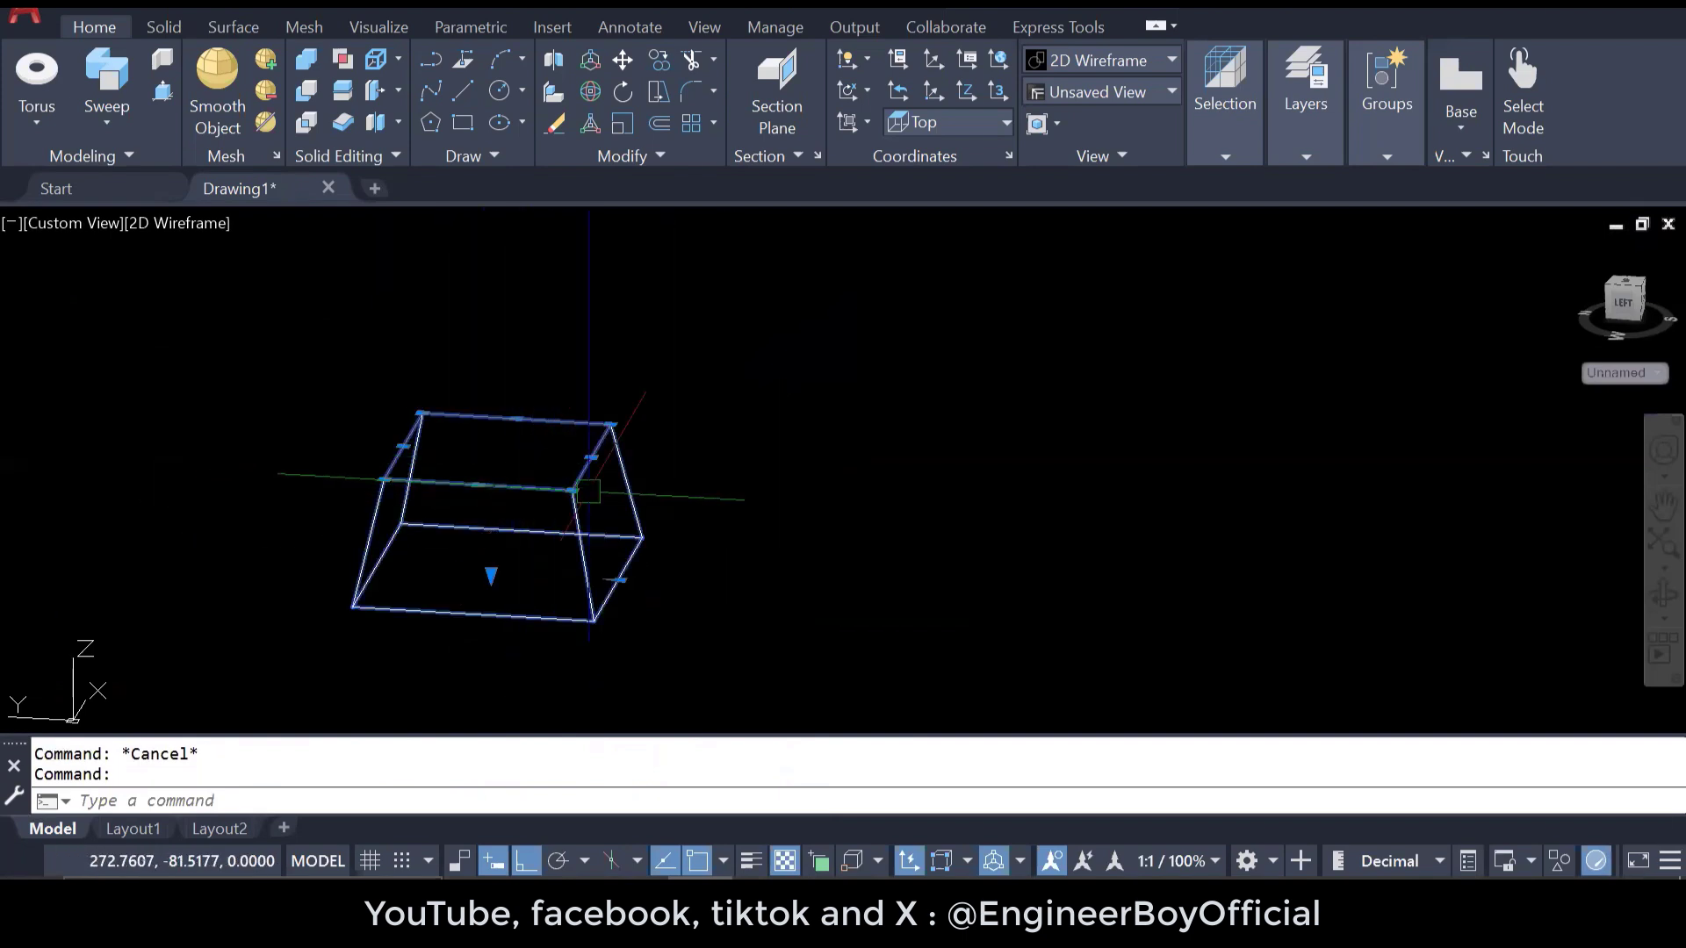
pyautogui.scroll(-5, 537, 580)
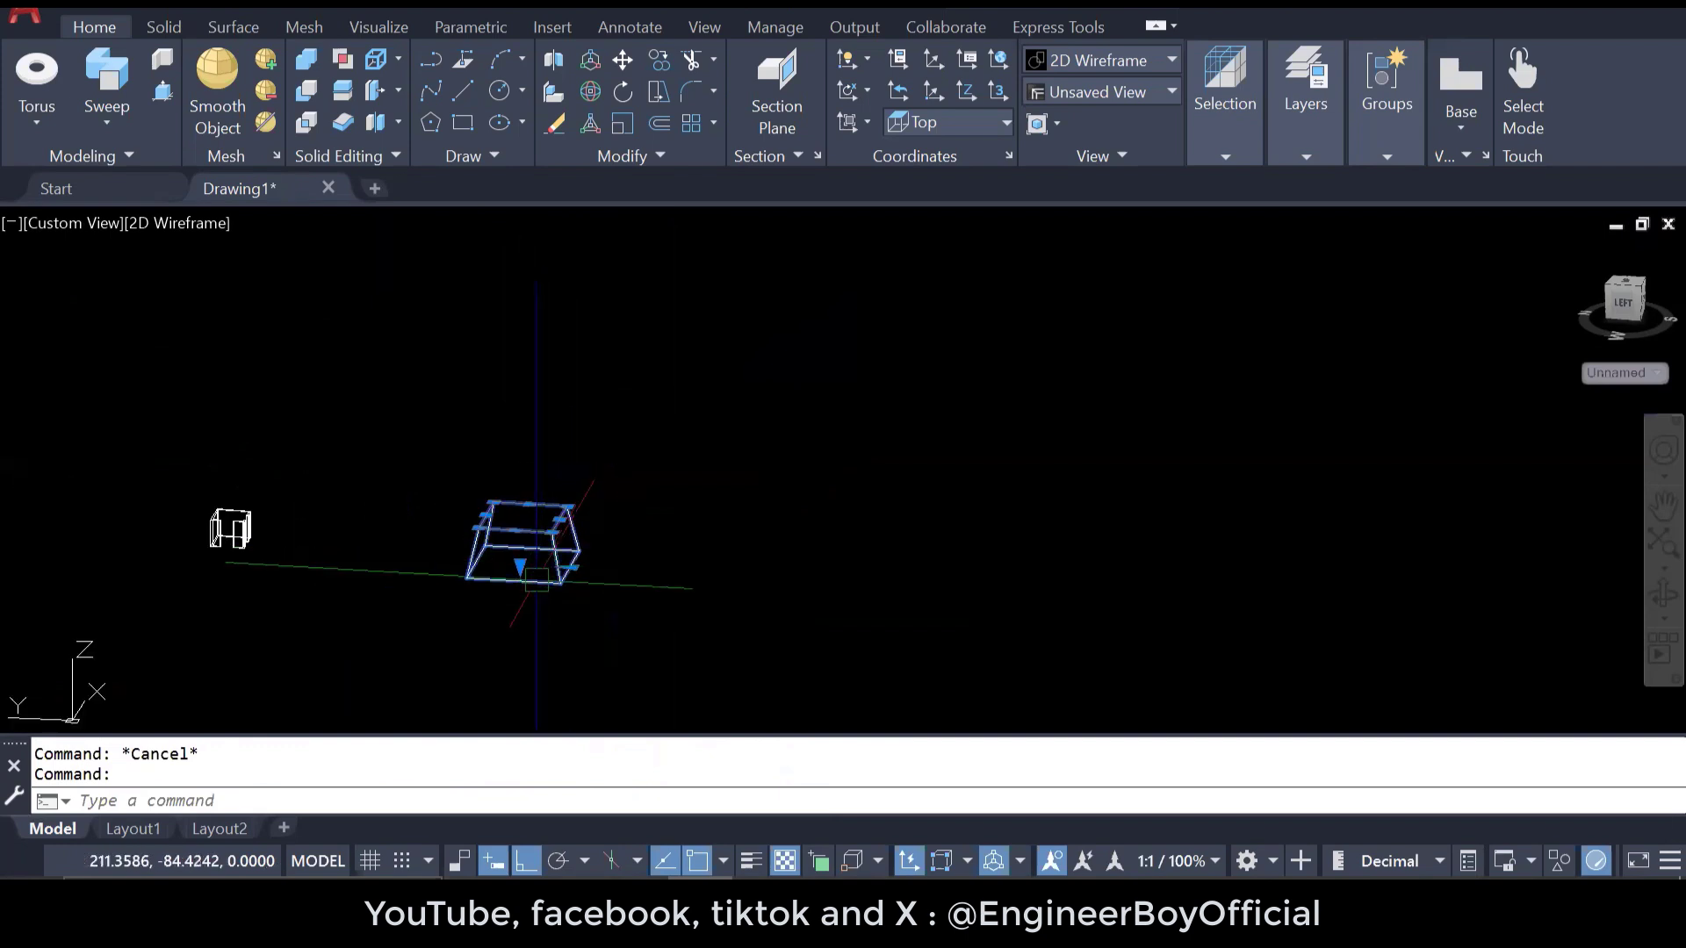
pyautogui.scroll(2, 537, 580)
pyautogui.click(513, 554)
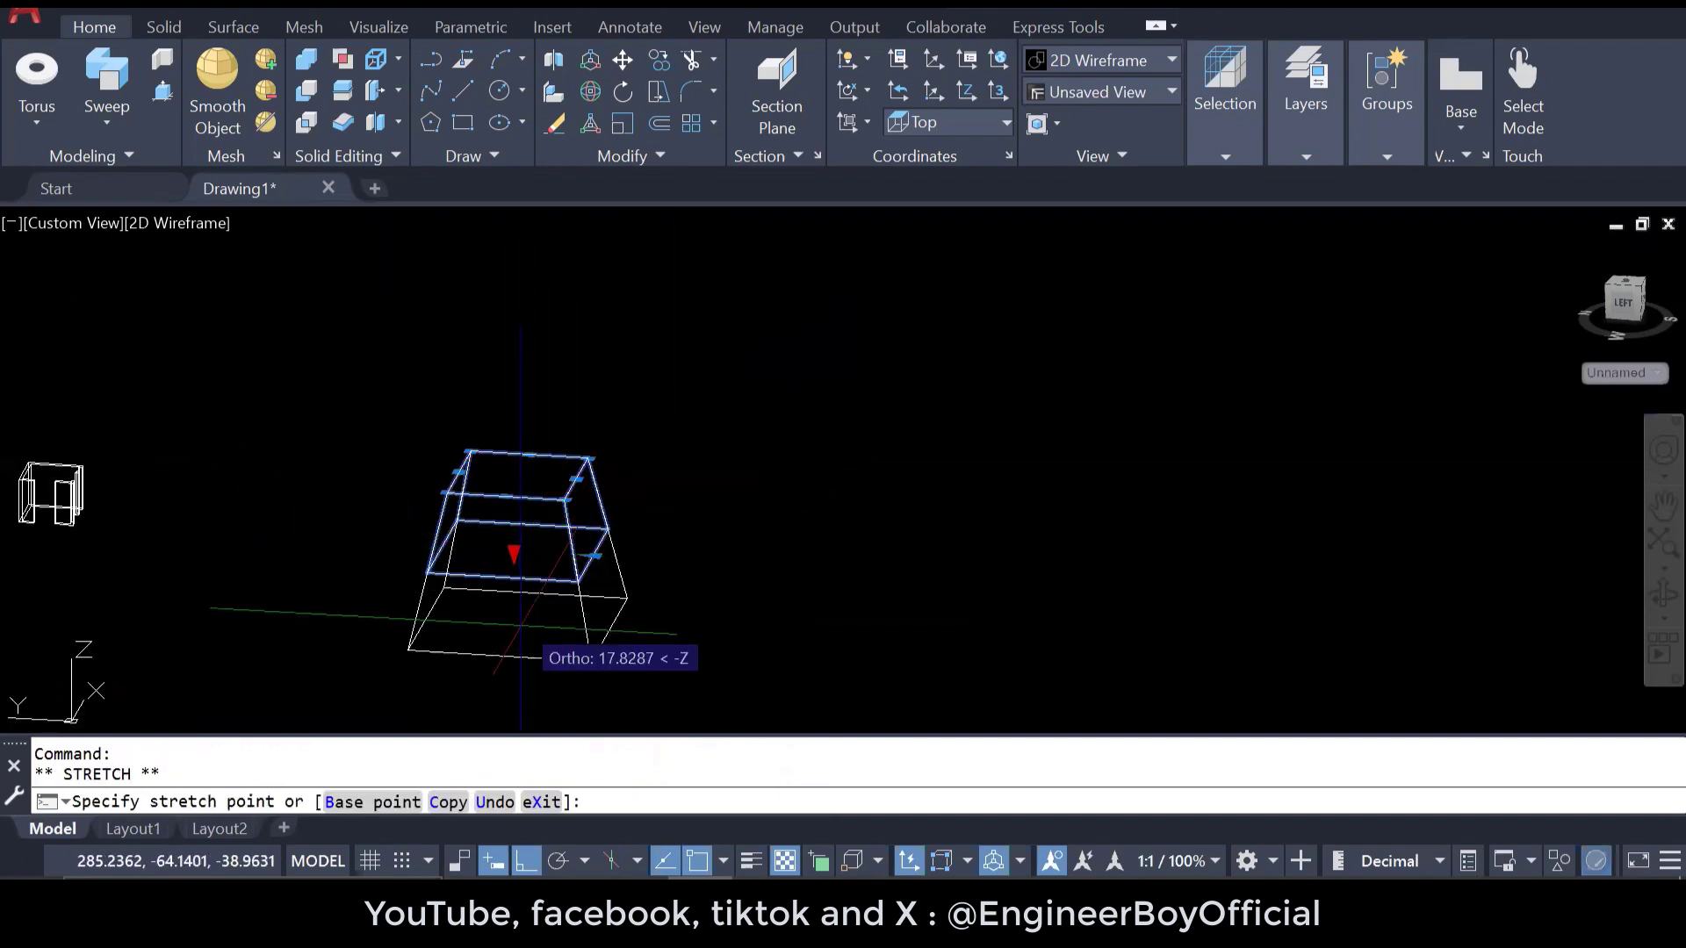
pyautogui.click(514, 634)
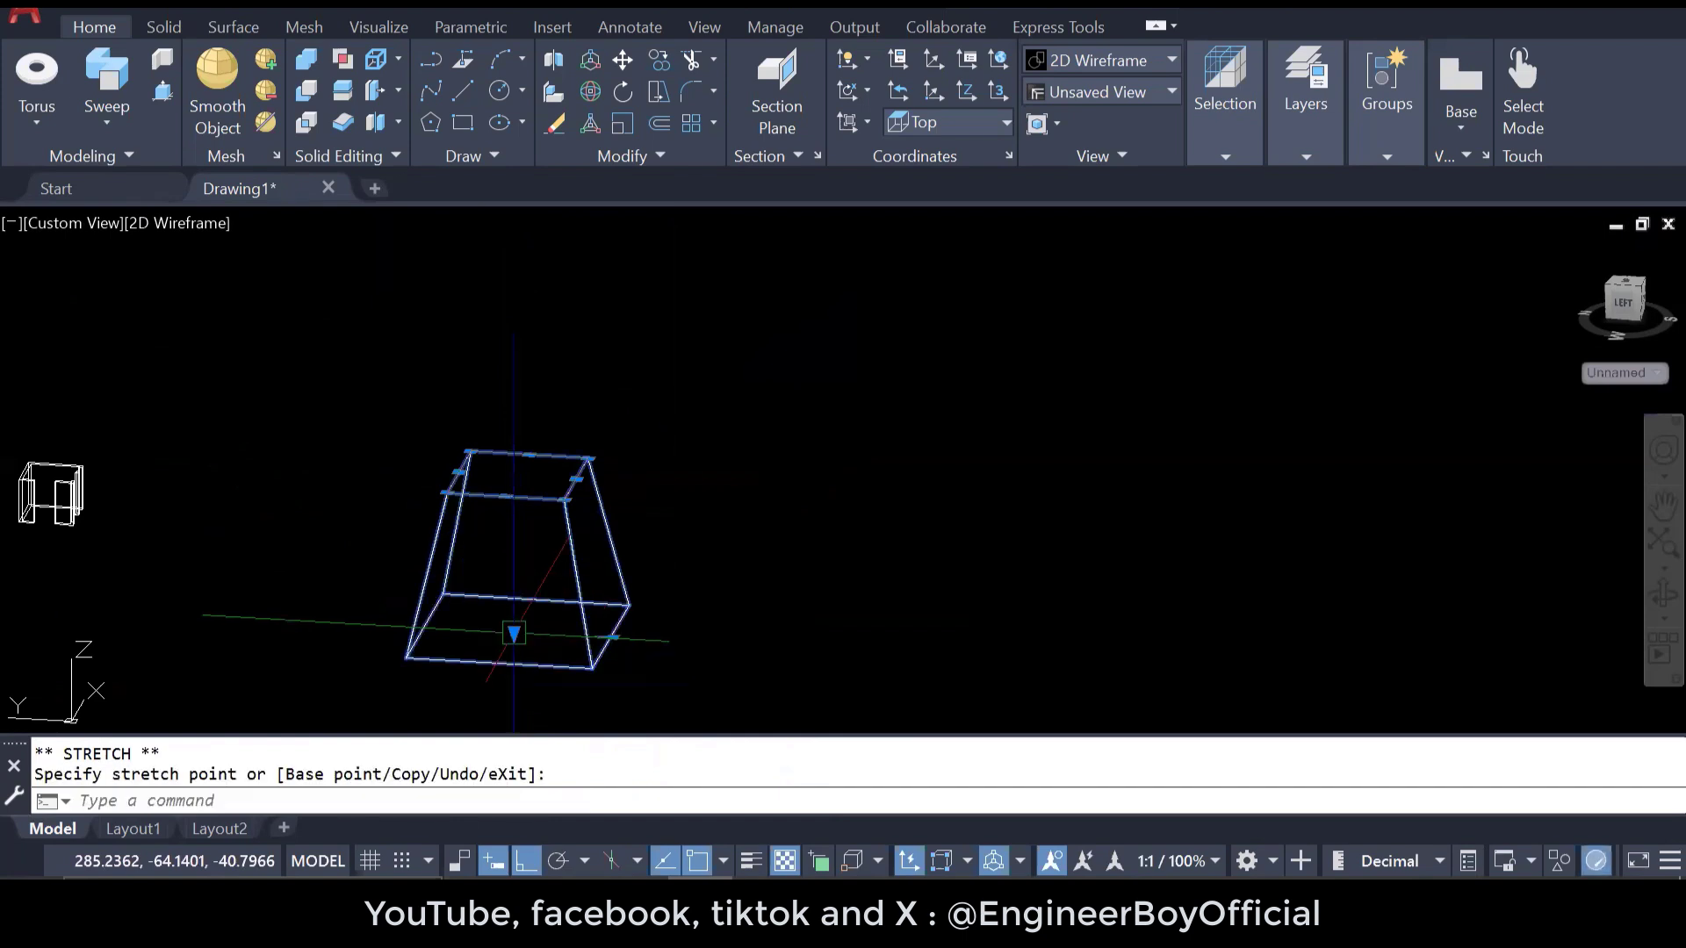
# - Stretch the tapered solid's base outward to widen it, and clear the selection
pyautogui.click(610, 638)
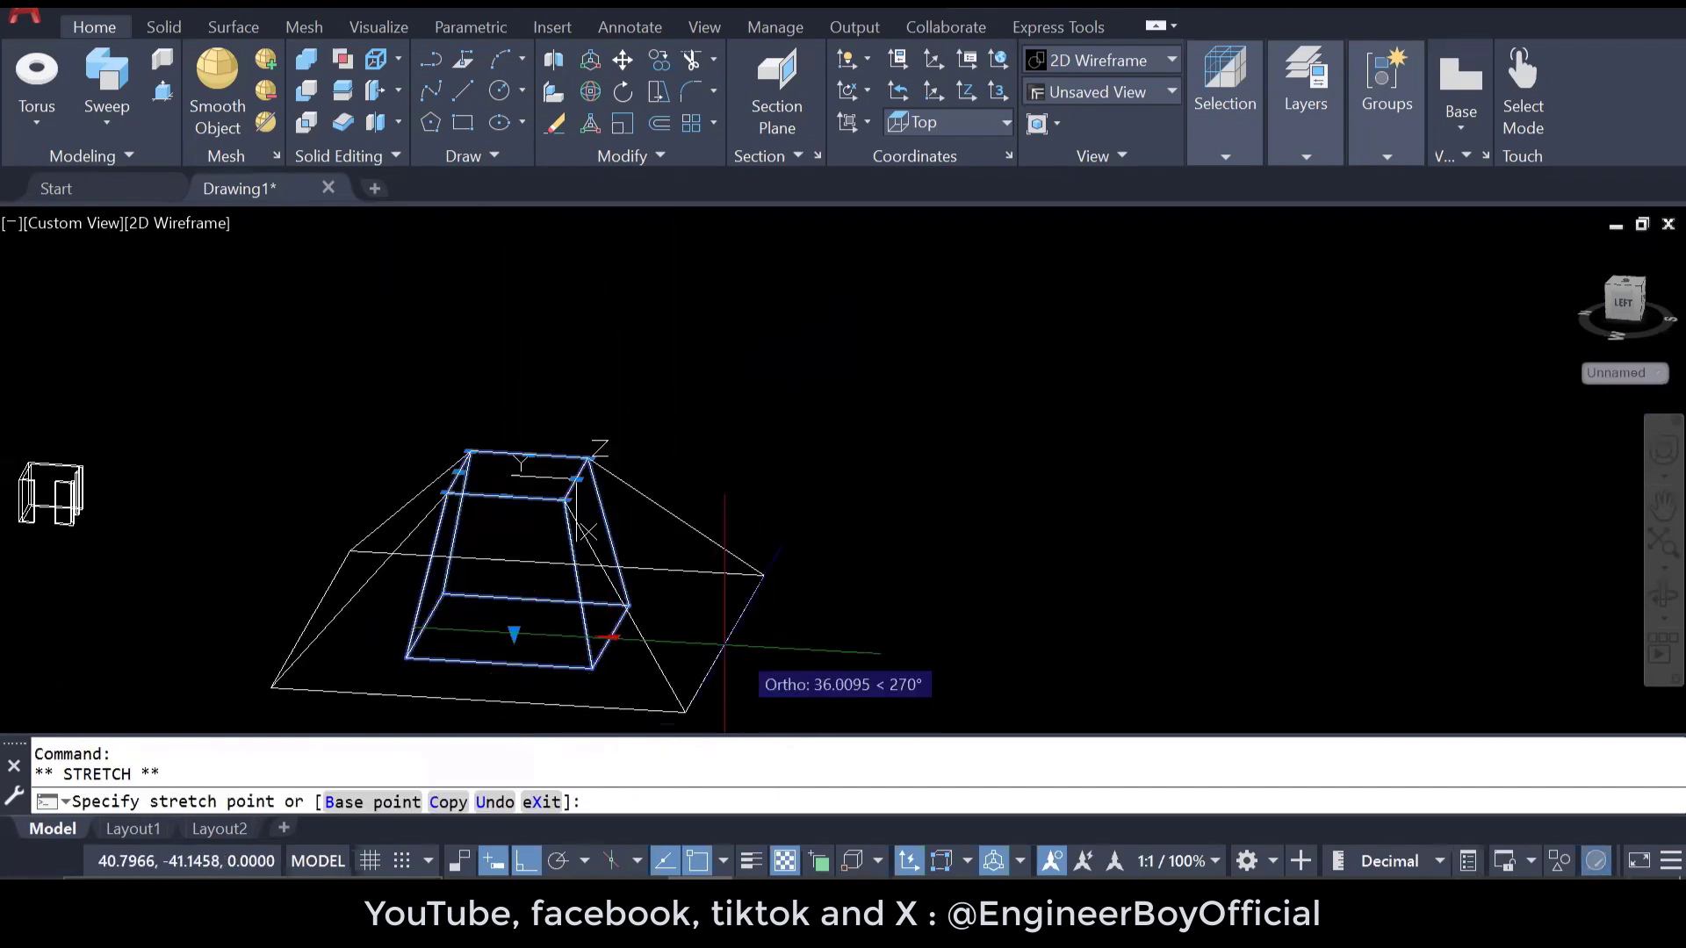
pyautogui.click(689, 617)
pyautogui.moveTo(779, 629); pyautogui.dragTo(840, 496, button='middle')
pyautogui.scroll(-2, 729, 619)
pyautogui.press('Escape')
pyautogui.press('Escape')
# - Erase the tapered solid and the wall model together to empty the drawing
pyautogui.click(809, 624)
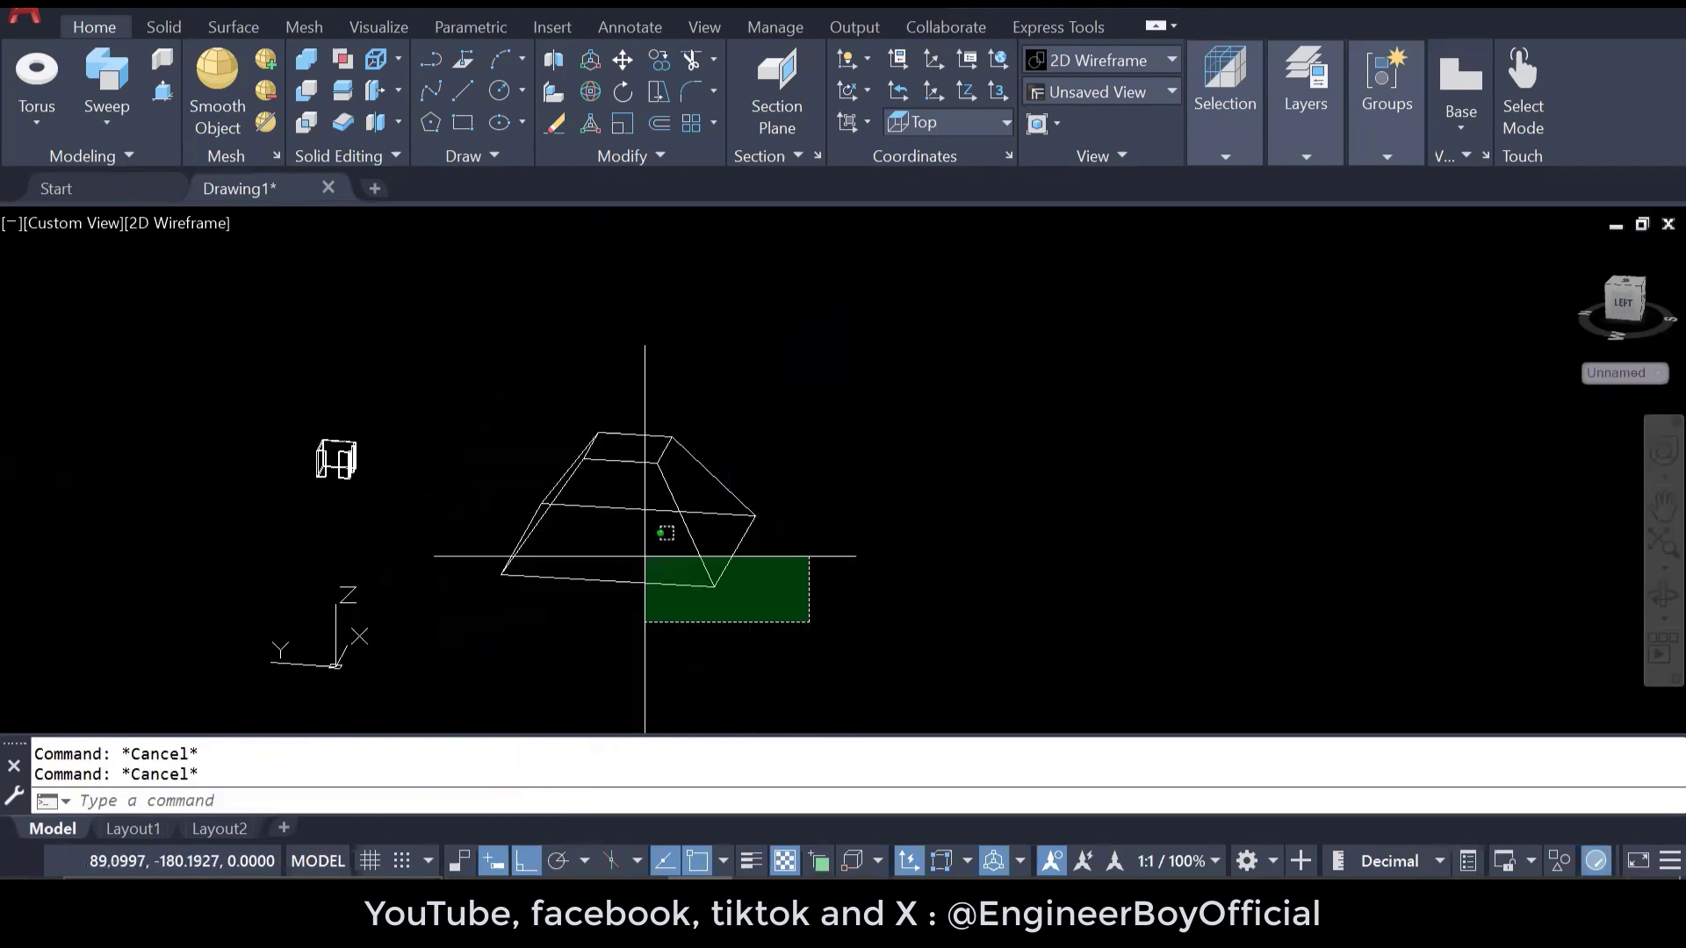
pyautogui.click(256, 366)
pyautogui.press('Escape')
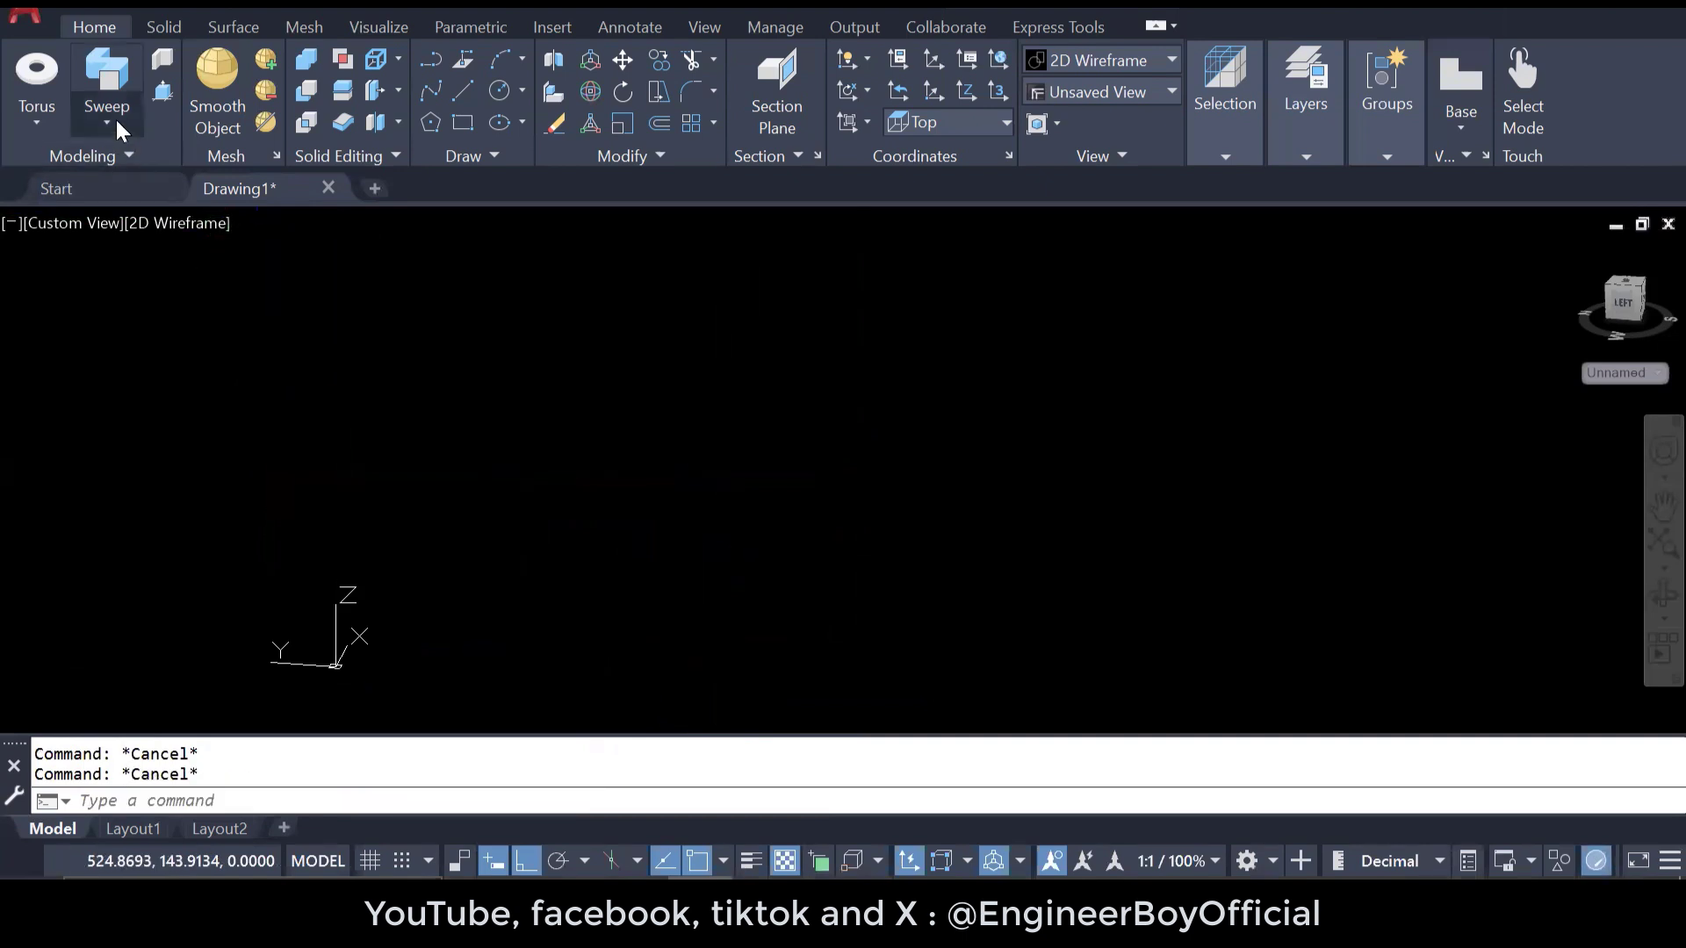
# - Look over the solid-creation commands and set the empty drawing to the SW Isometric view
pyautogui.click(115, 118)
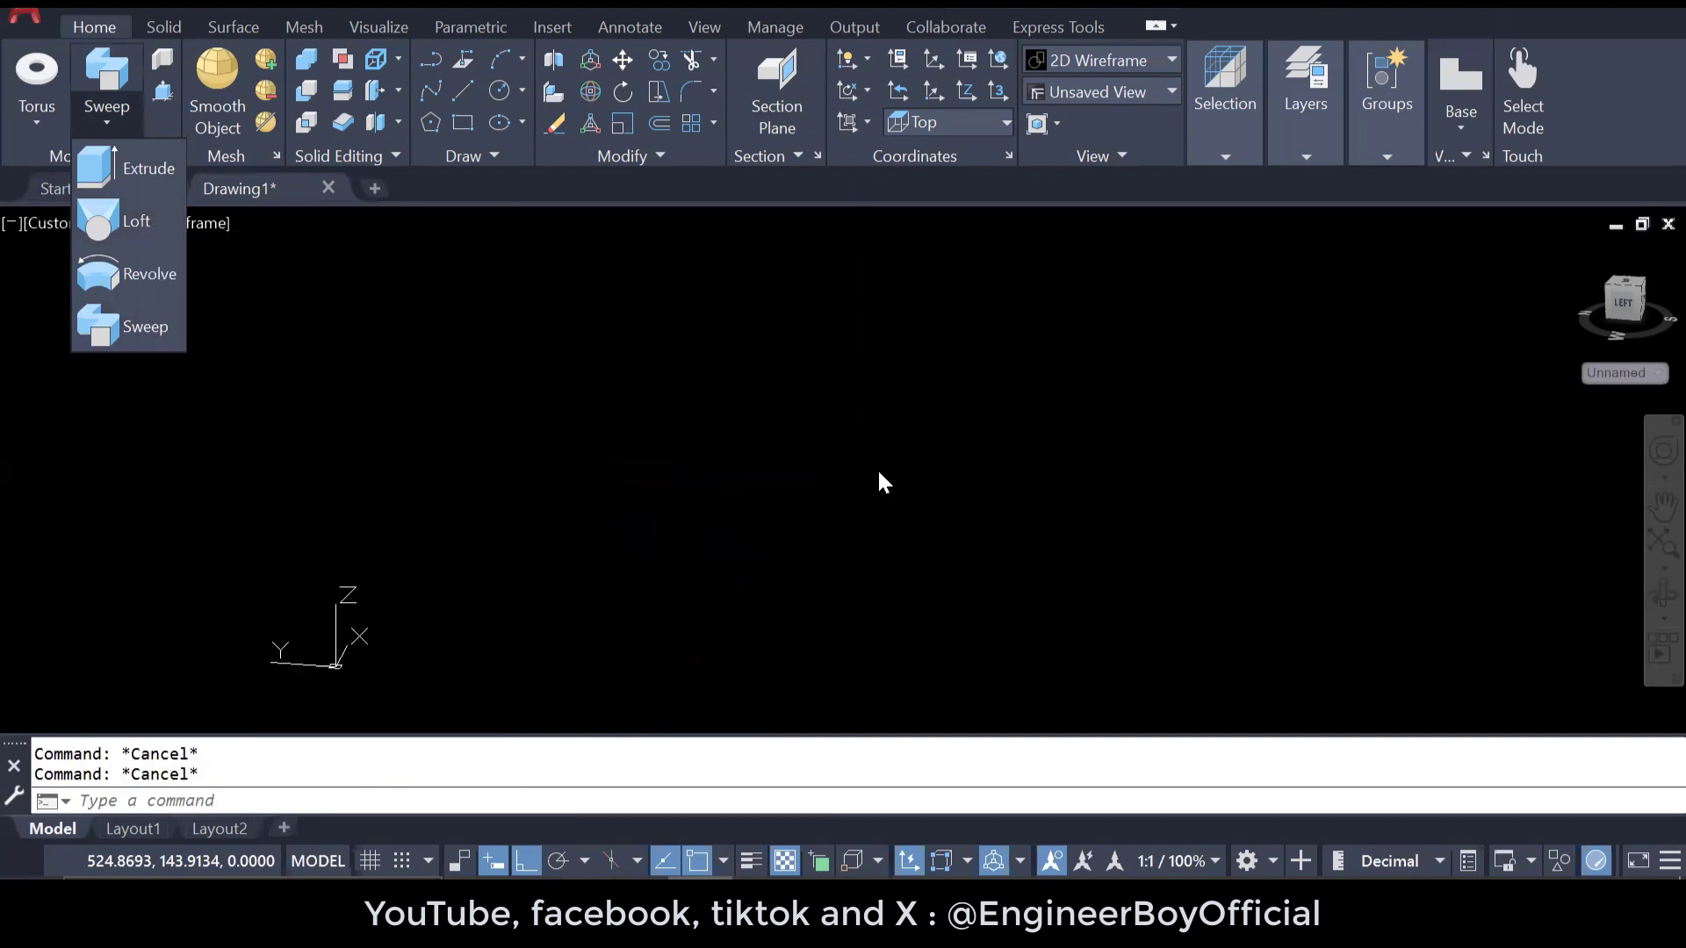
pyautogui.click(879, 474)
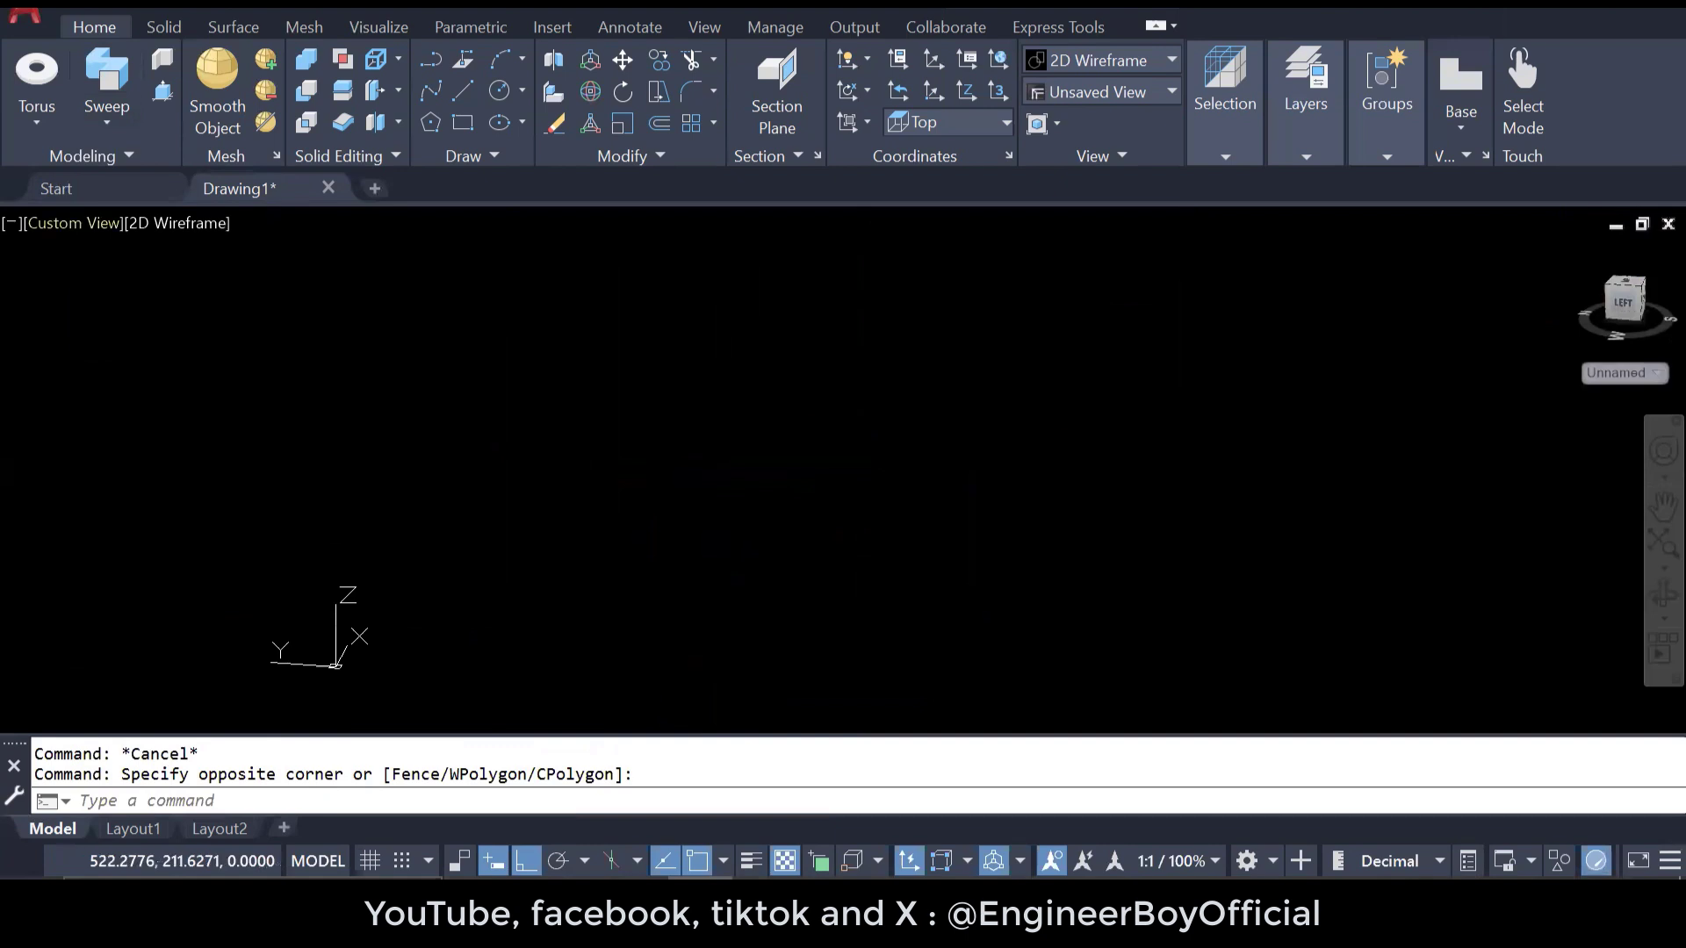
pyautogui.click(72, 223)
pyautogui.click(124, 443)
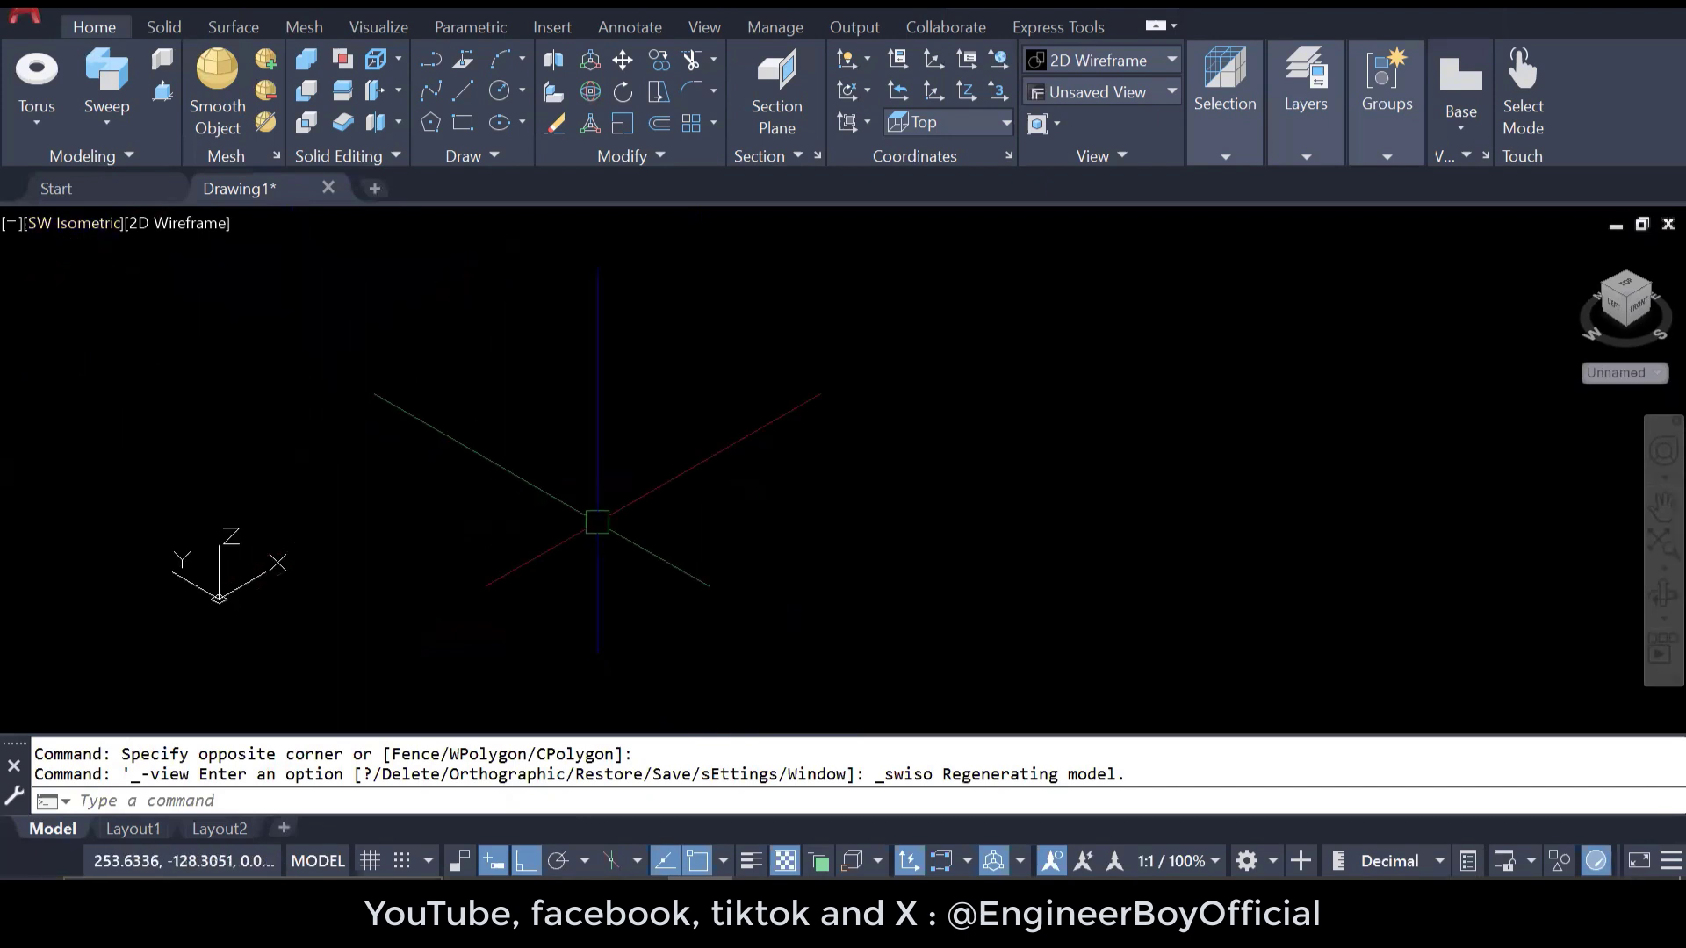
# - Draw a circle with a radius of 10 in the empty drawing area
pyautogui.write('c')
pyautogui.press('Return')
pyautogui.click(730, 592)
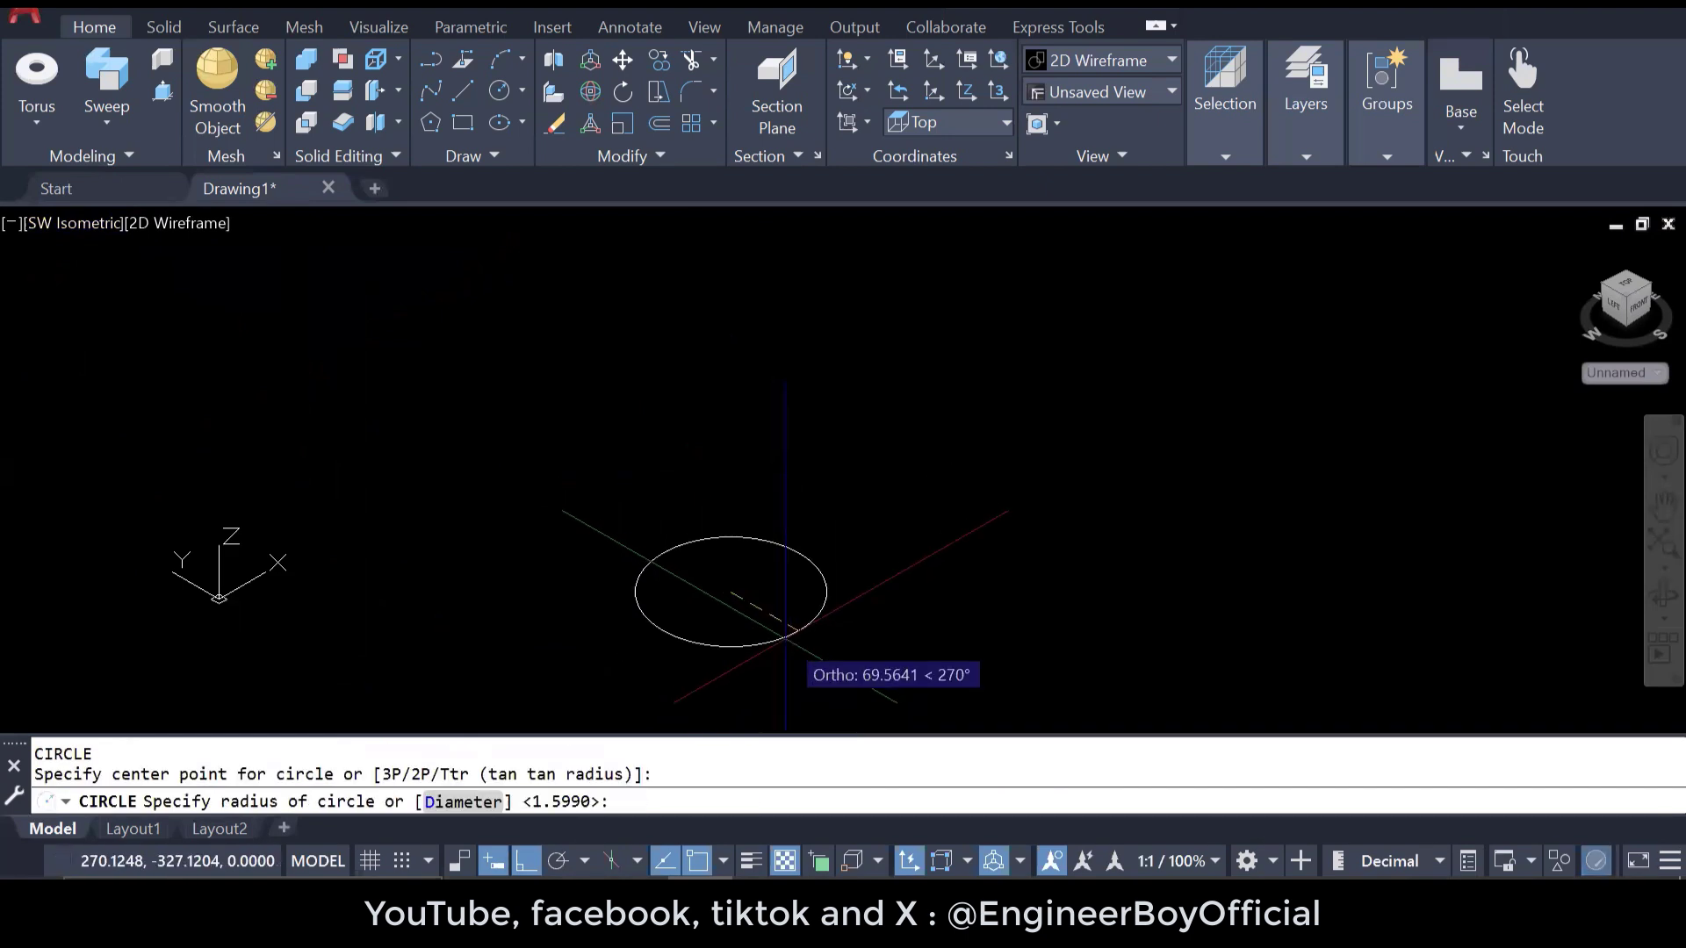
pyautogui.write('10')
pyautogui.press('Return')
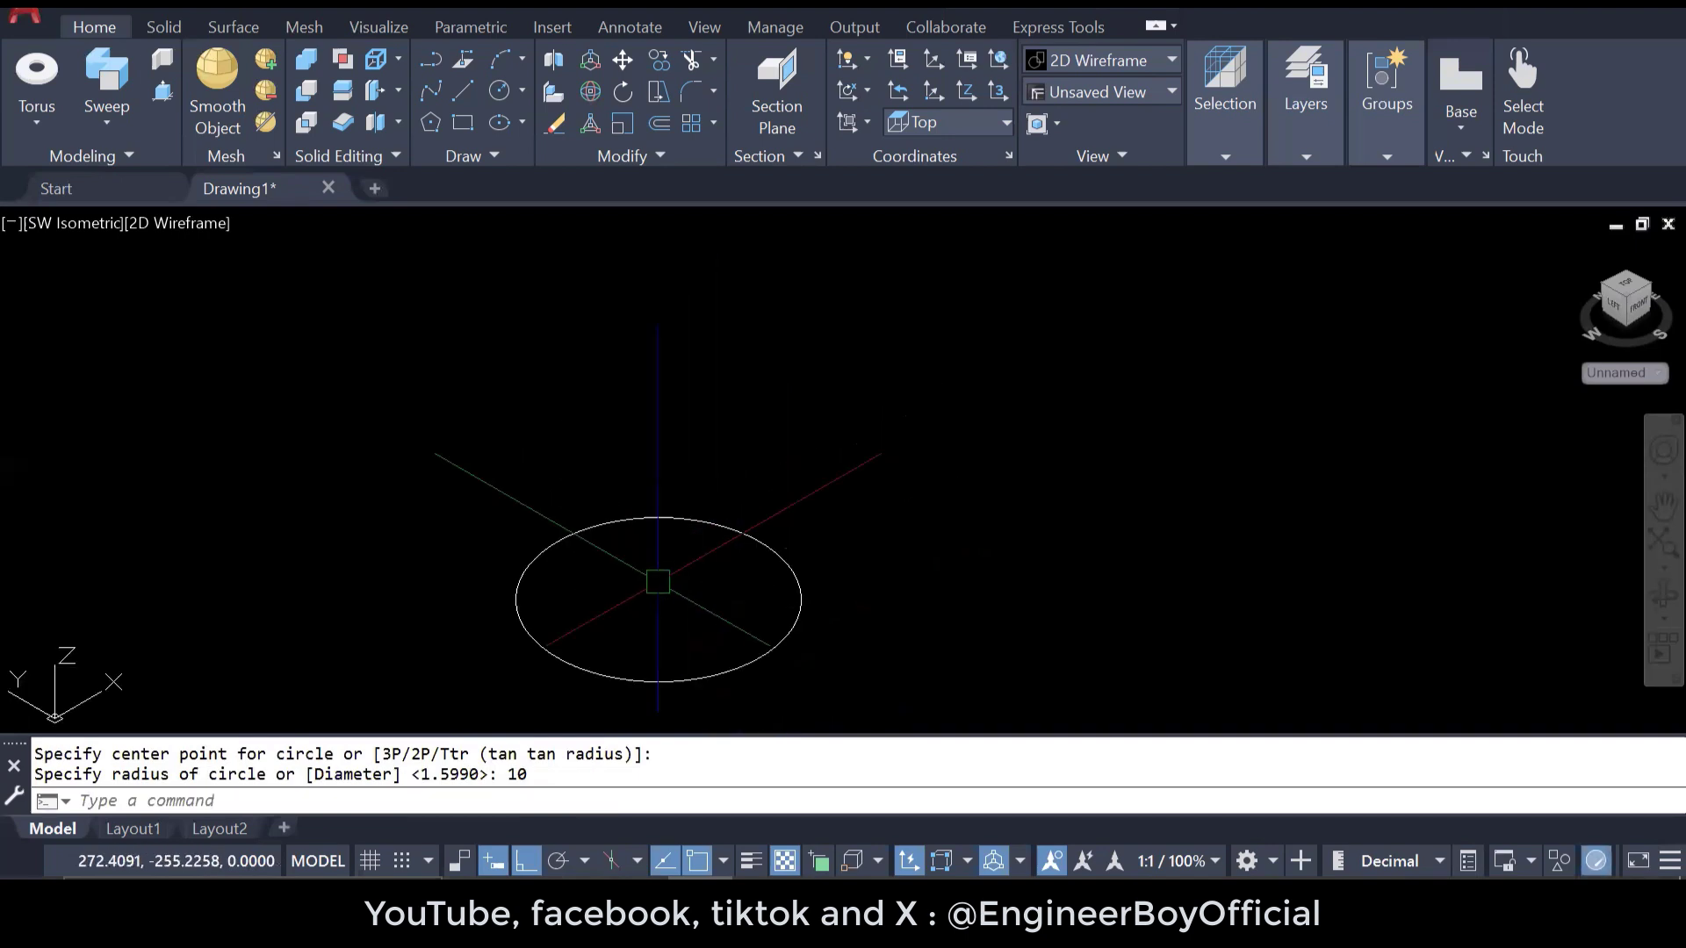
# - Draw a smaller ellipse inside the circle by its axis endpoints and the distance to the other axis
pyautogui.press('Return')
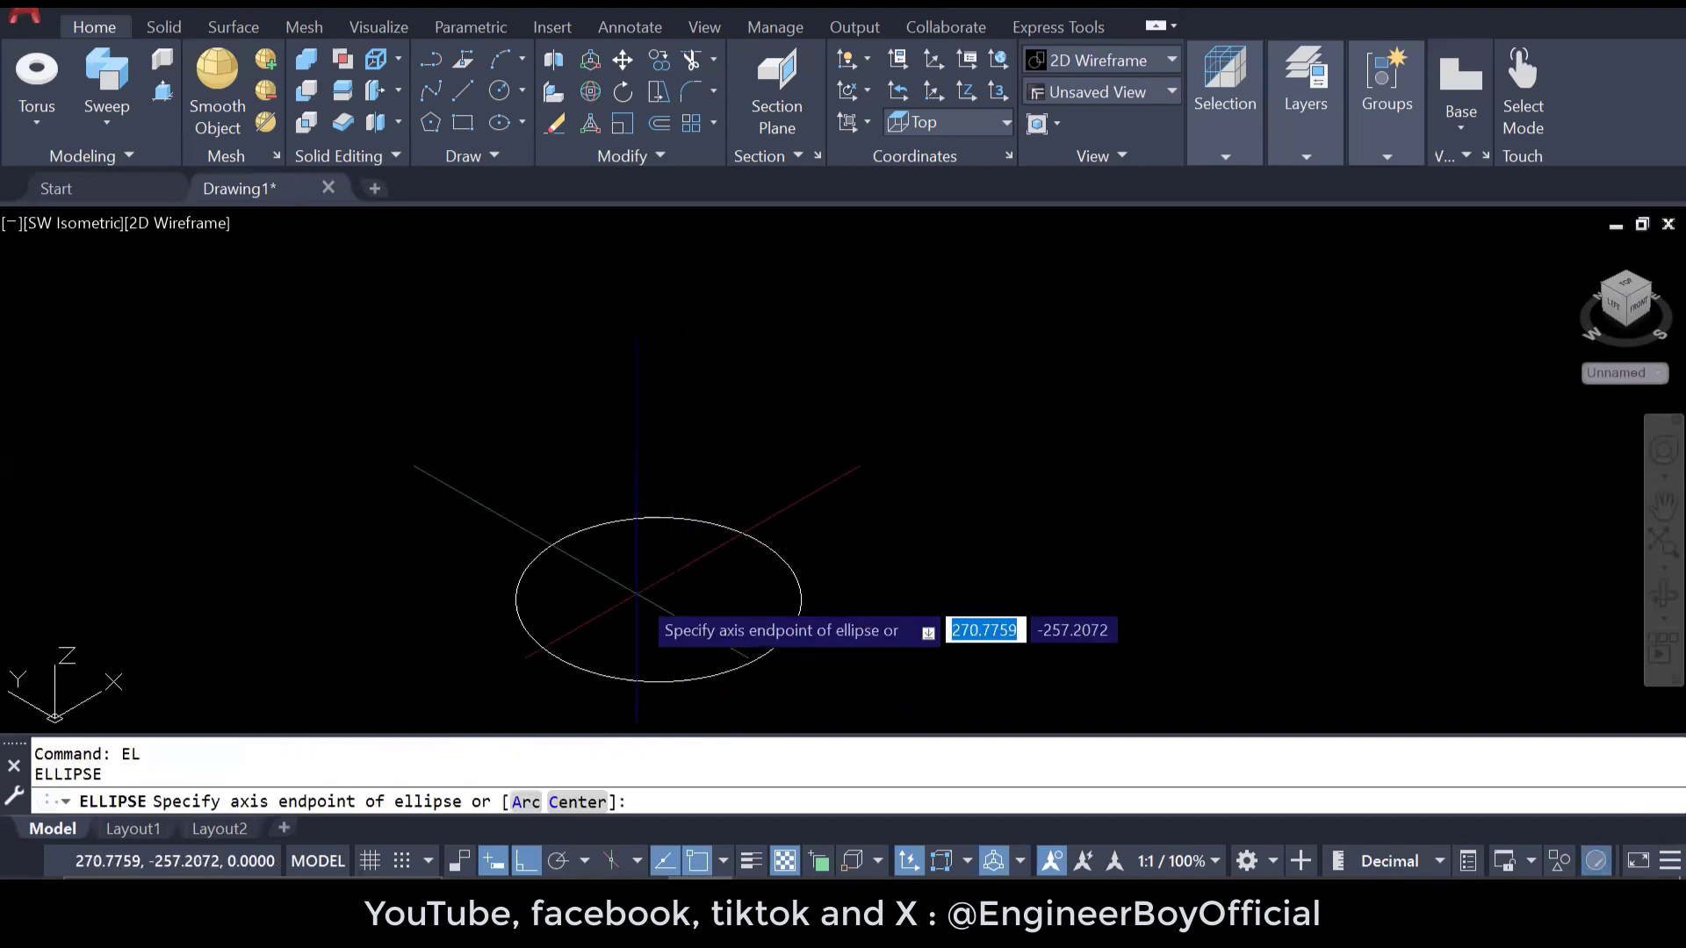
pyautogui.click(600, 583)
pyautogui.click(727, 624)
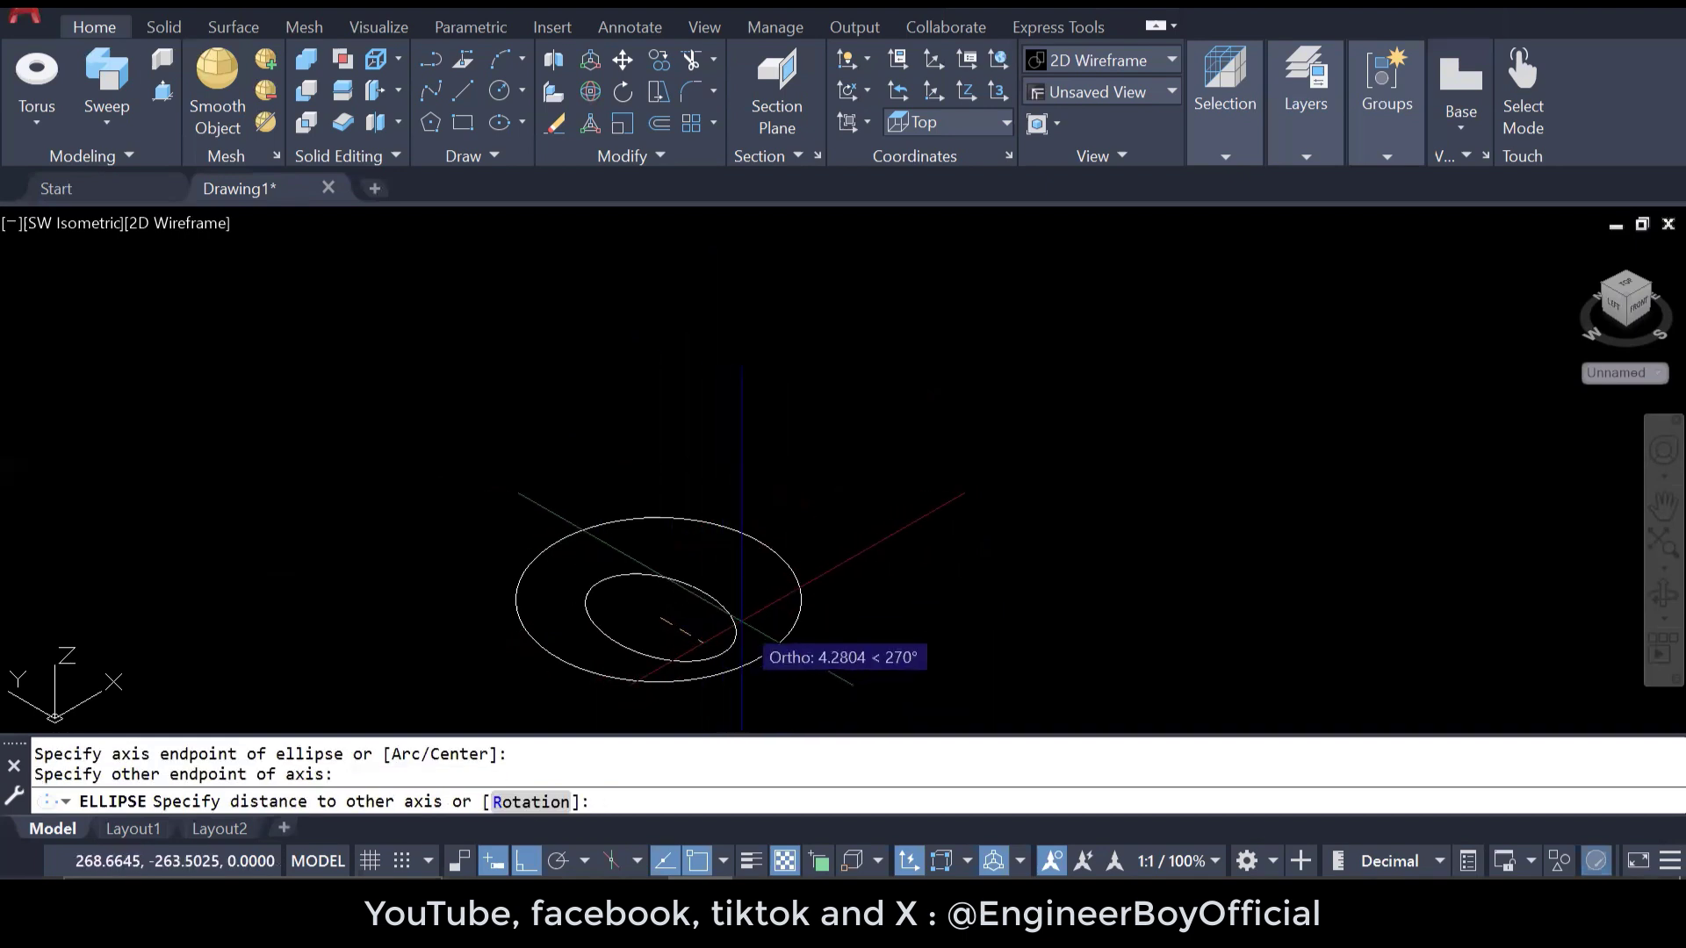
pyautogui.press('Escape')
pyautogui.press('Escape')
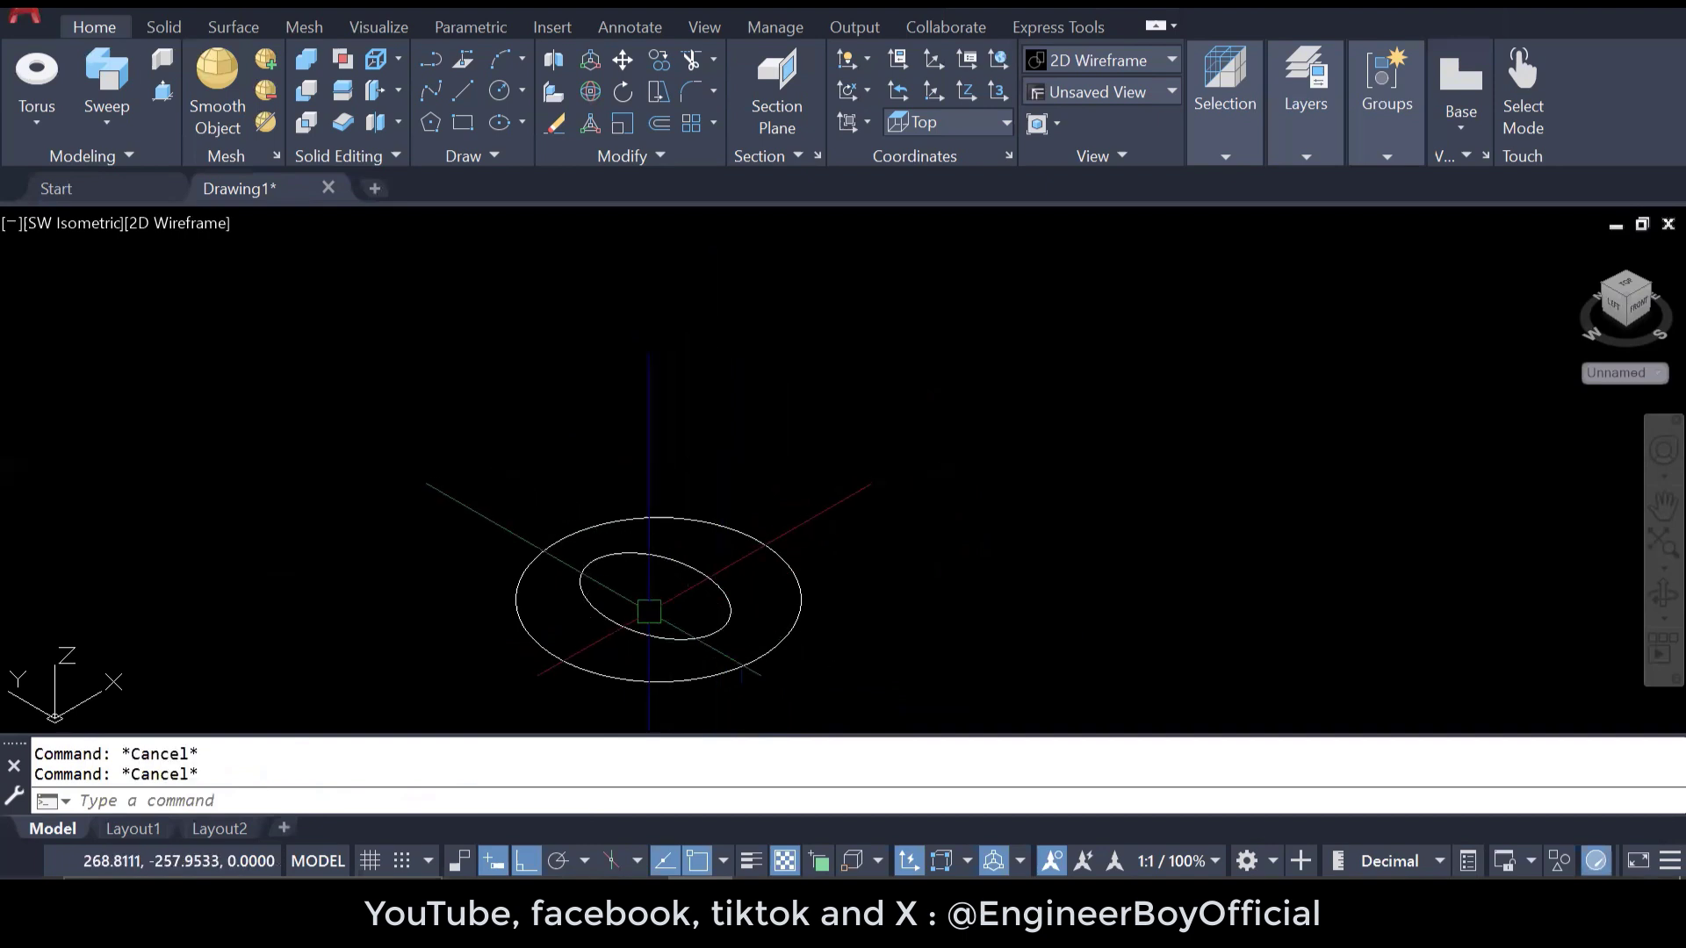
# - Draw a rectangle about 19 by 20 units by two corners so that it overlaps the circle
pyautogui.write('rec')
pyautogui.press('Return')
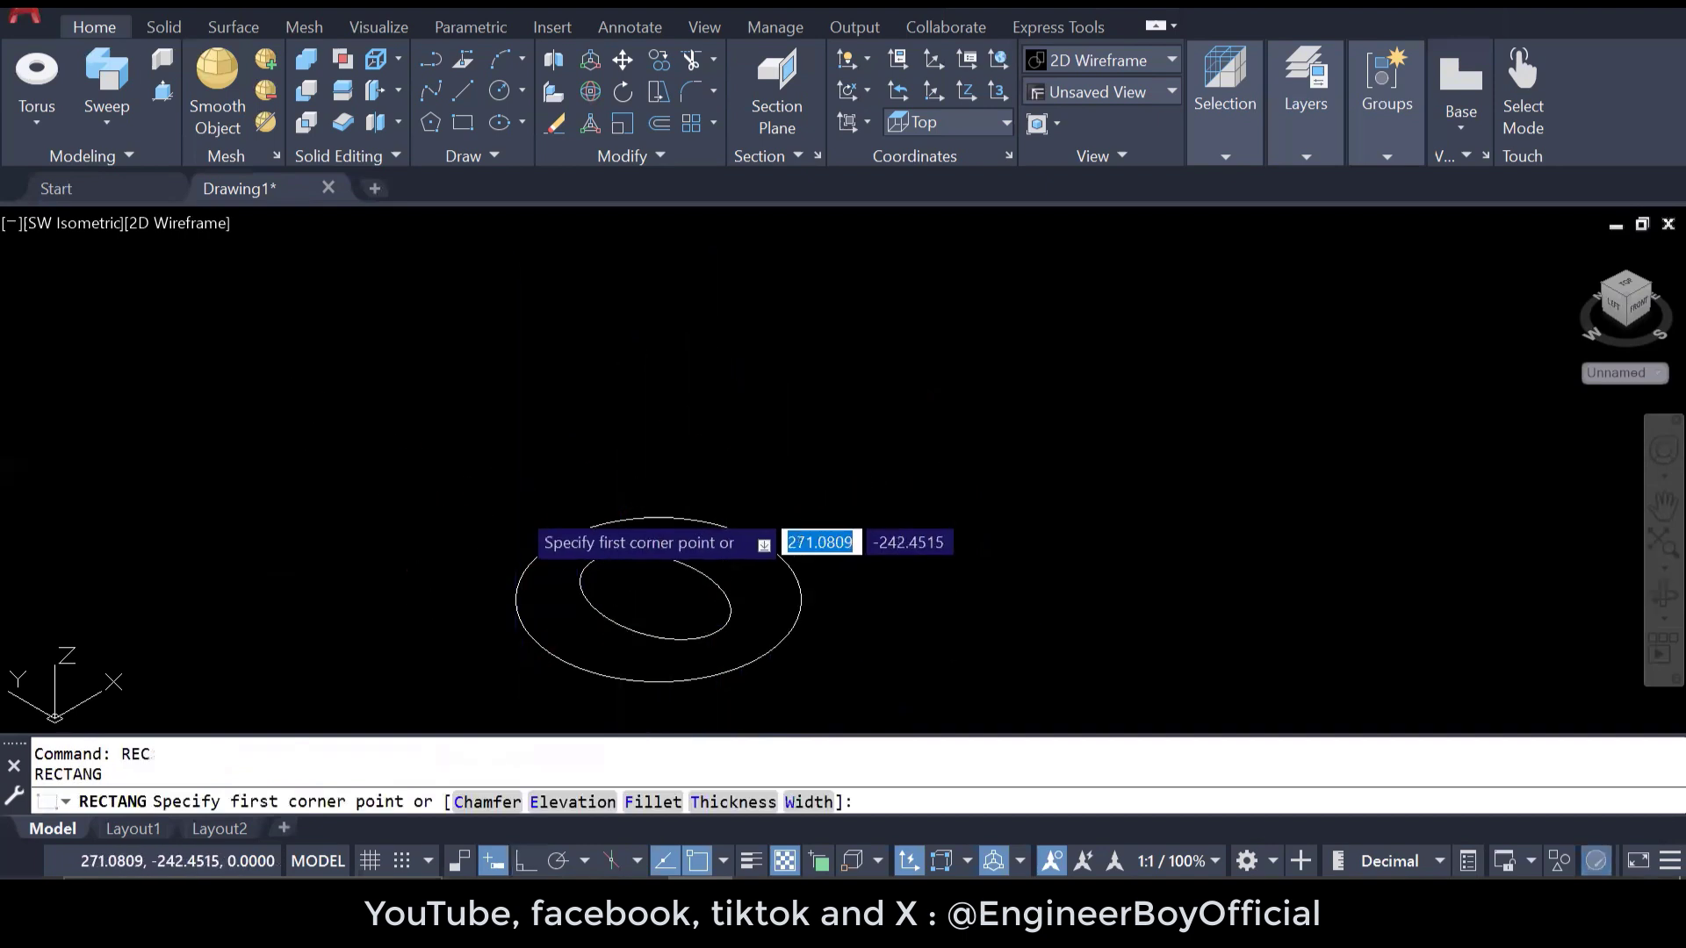
pyautogui.click(518, 505)
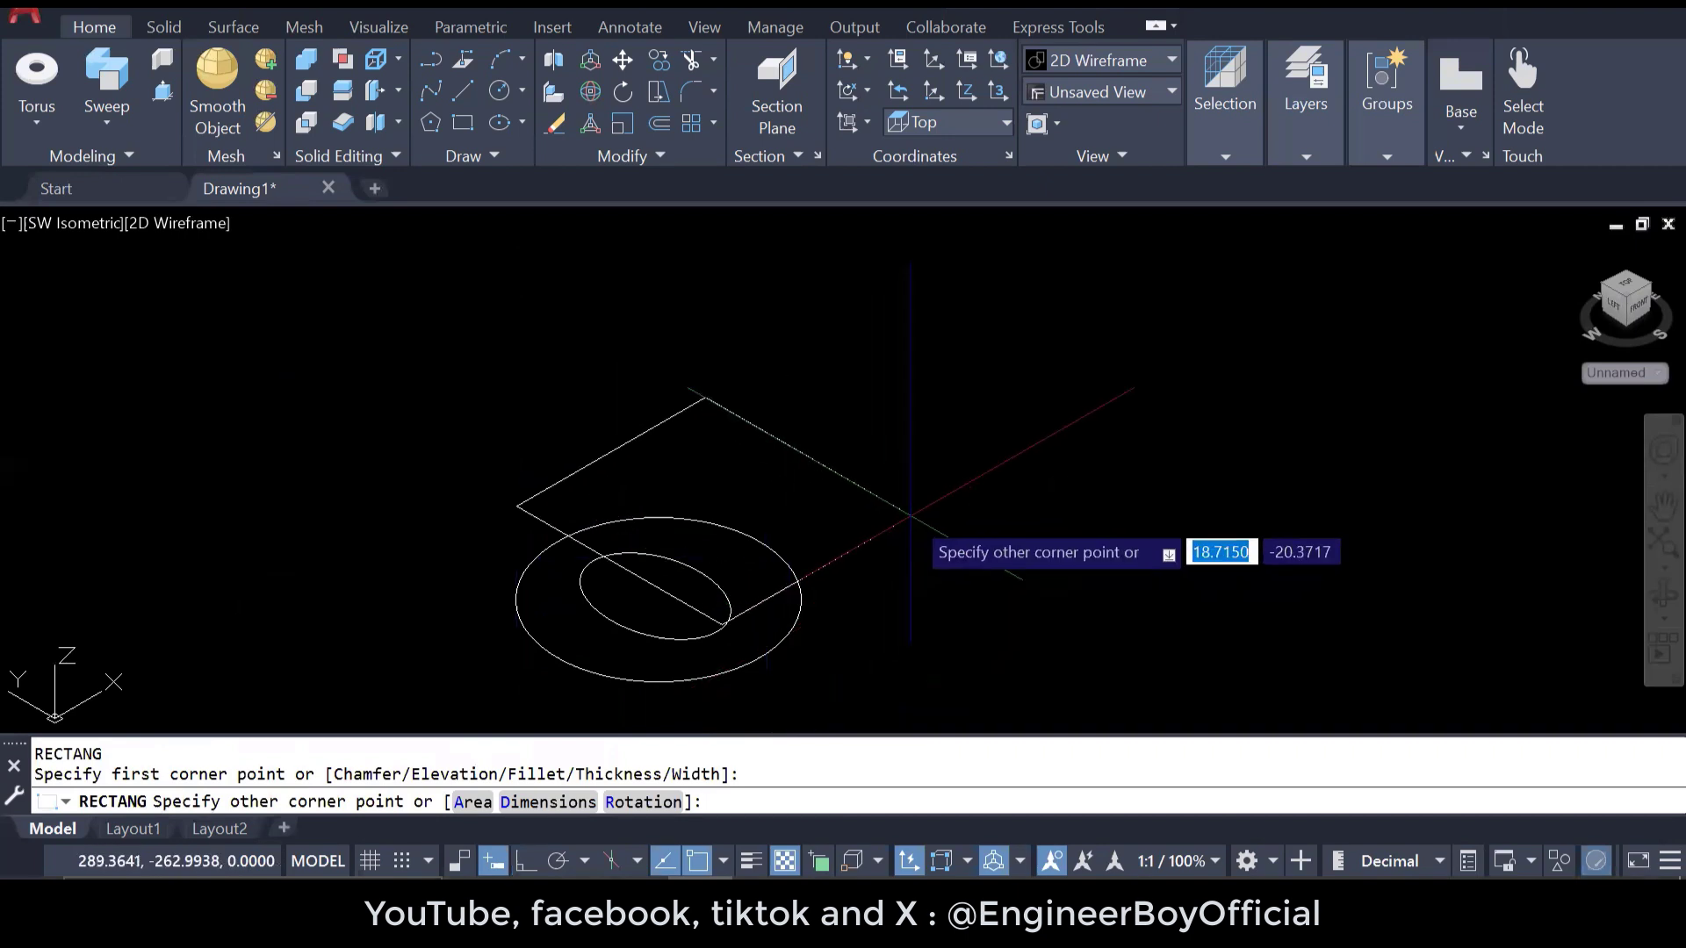
pyautogui.click(909, 515)
pyautogui.press('Escape')
pyautogui.press('Escape')
pyautogui.scroll(-4, 911, 515)
pyautogui.click(711, 600)
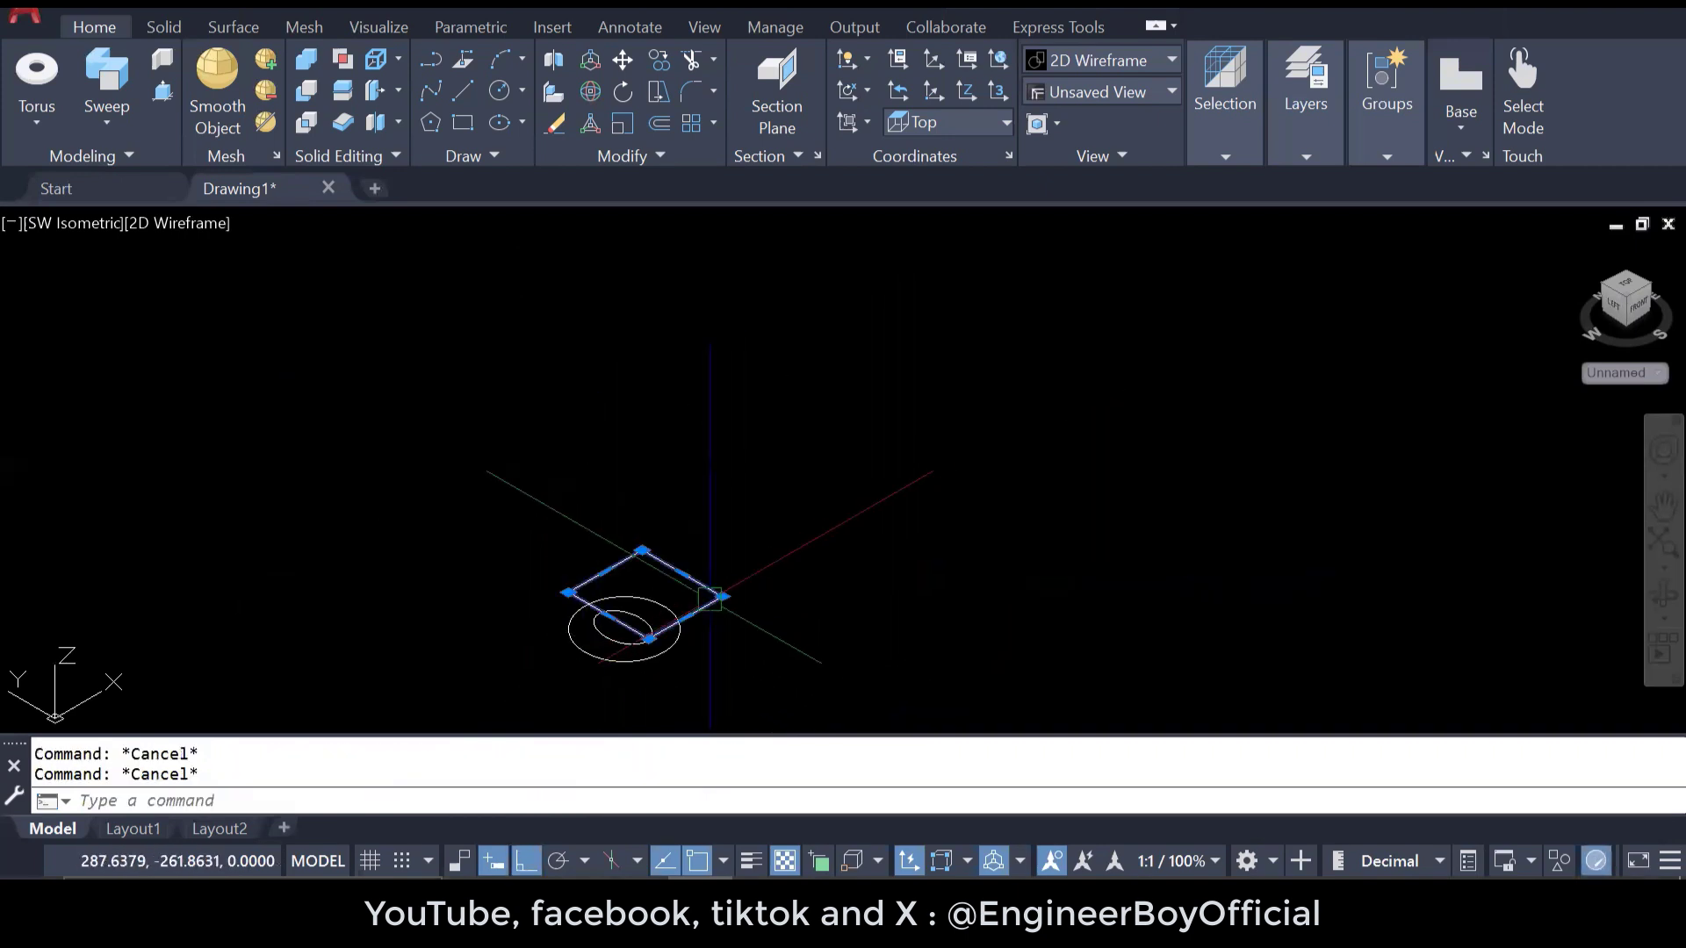
pyautogui.write('m')
pyautogui.press('Return')
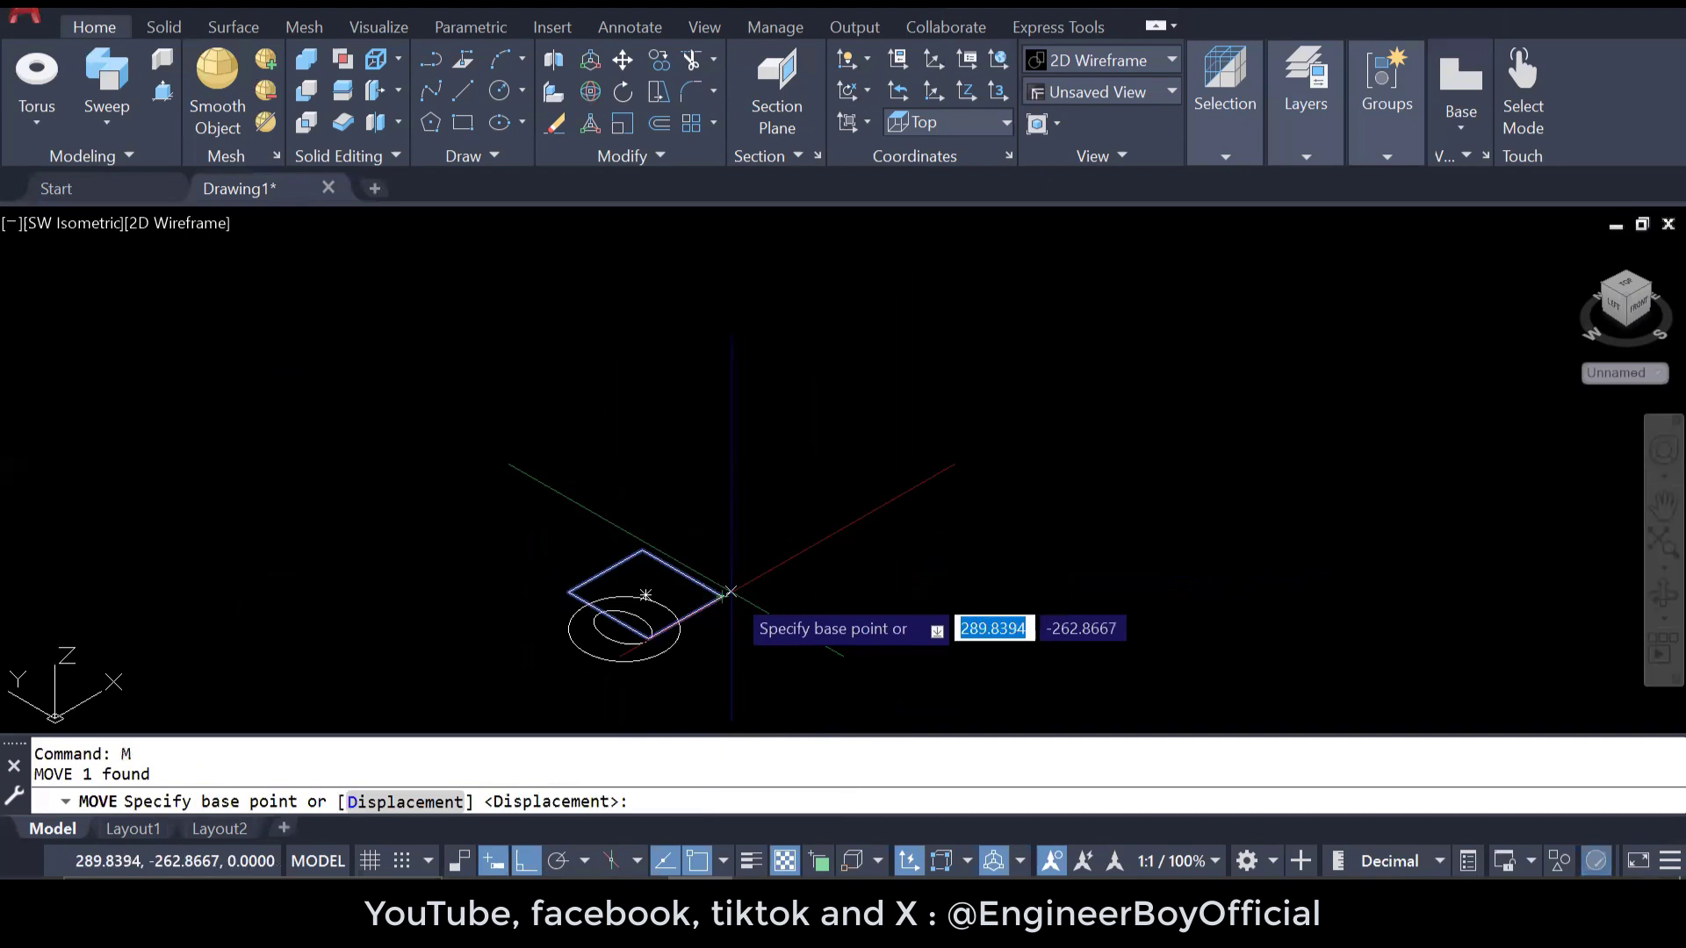
pyautogui.click(746, 584)
pyautogui.press('Escape')
# - Move the rectangle 50 units straight up along the Z axis from its outer corner
pyautogui.write('m')
pyautogui.press('Return')
pyautogui.click(707, 606)
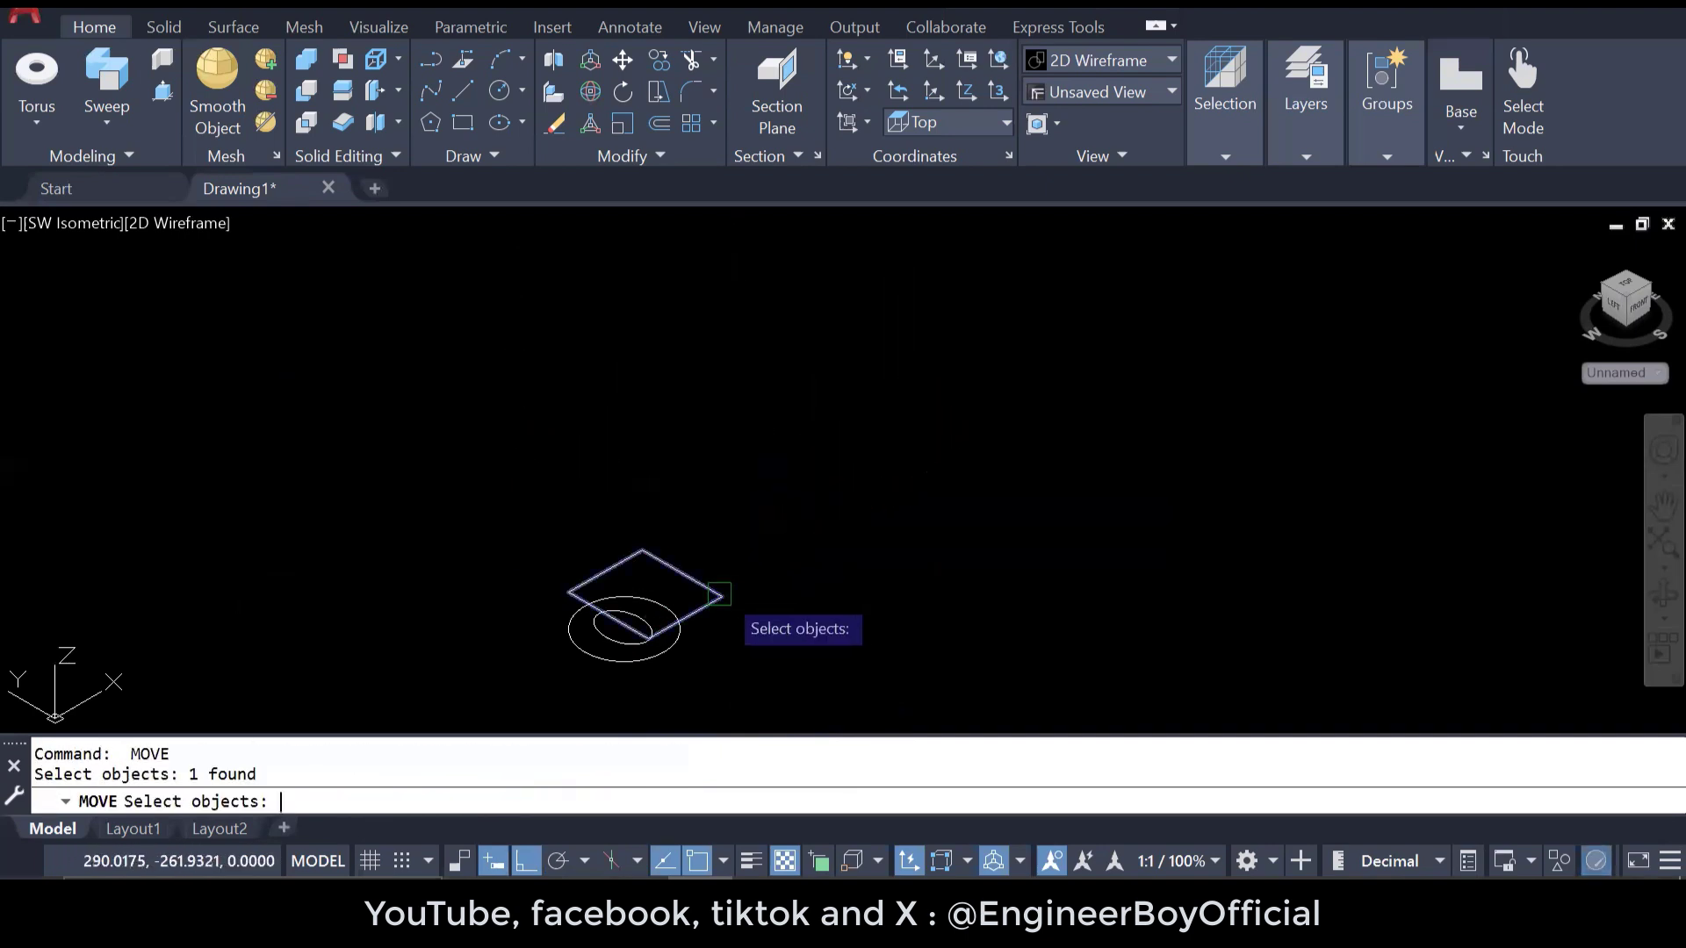
pyautogui.press('Return')
pyautogui.click(722, 597)
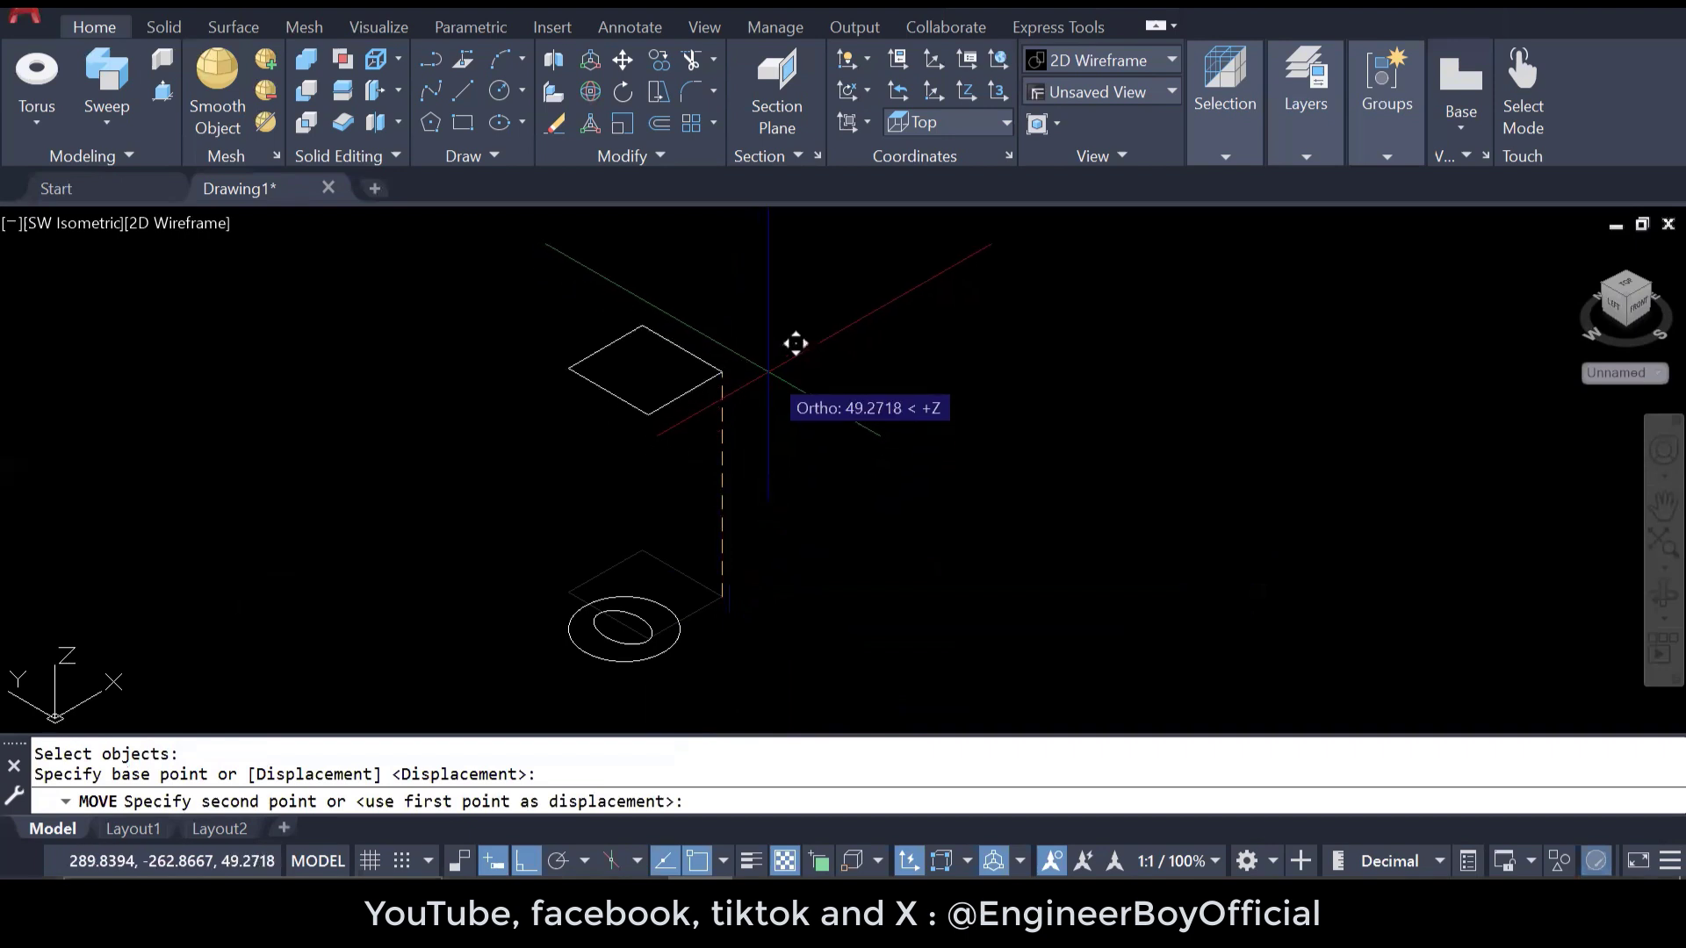
pyautogui.write('50')
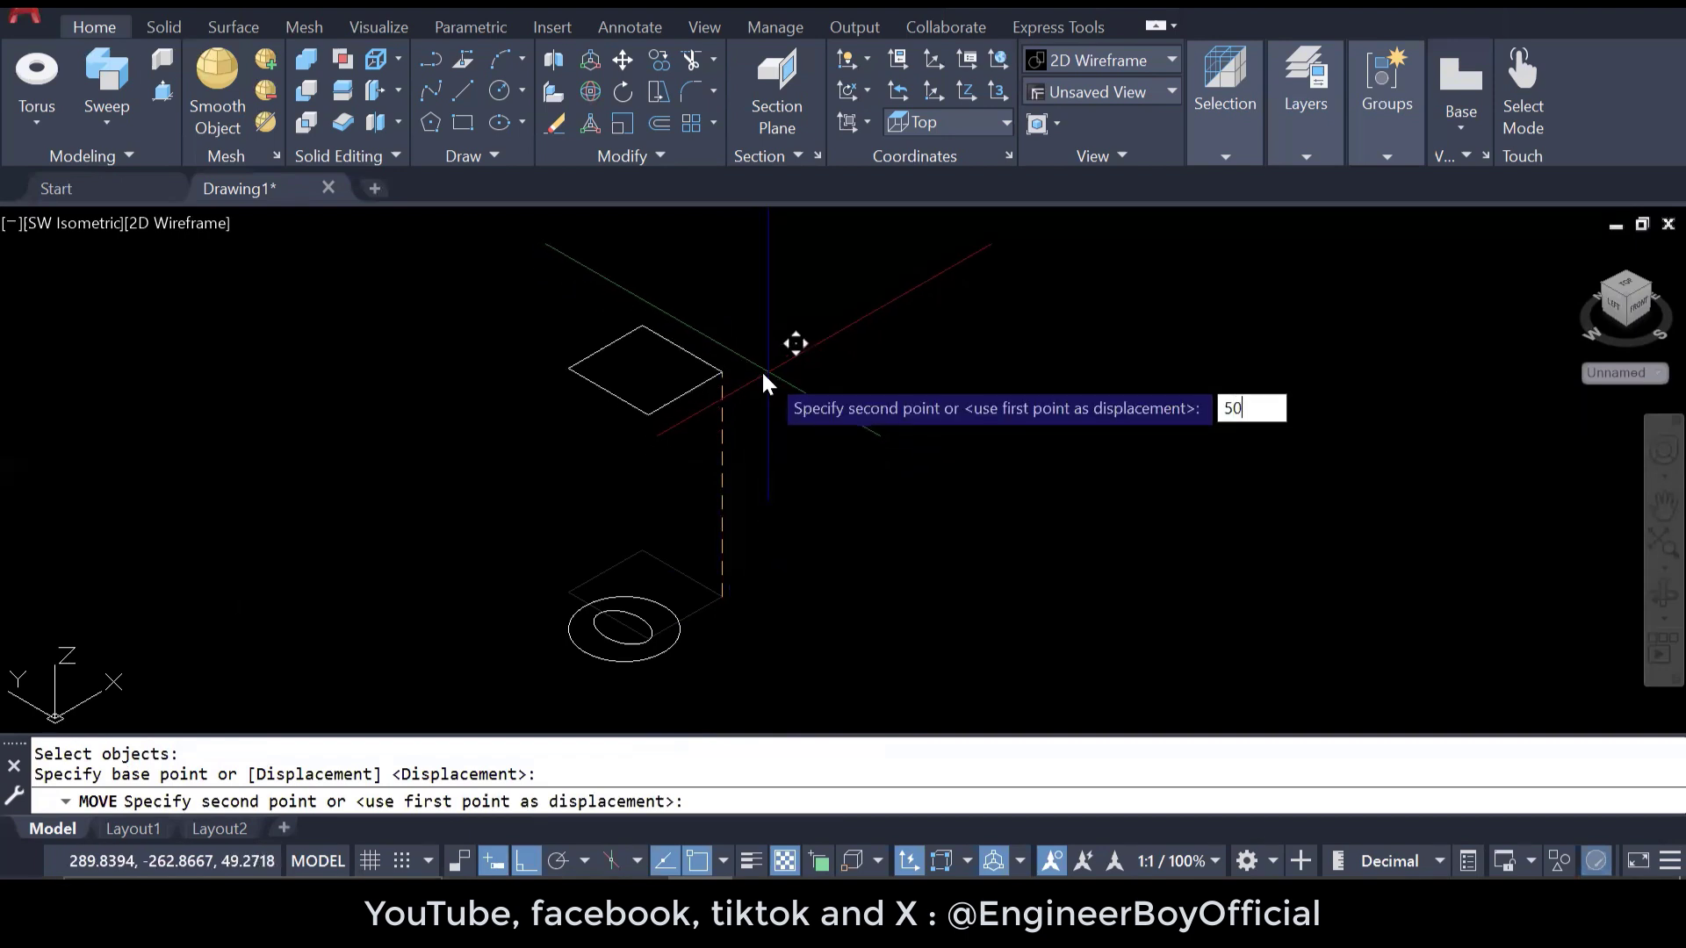
pyautogui.press('Return')
# - Move the small ellipse 25 units straight up along the Z axis, between the circle and the raised rectangle
pyautogui.click(647, 615)
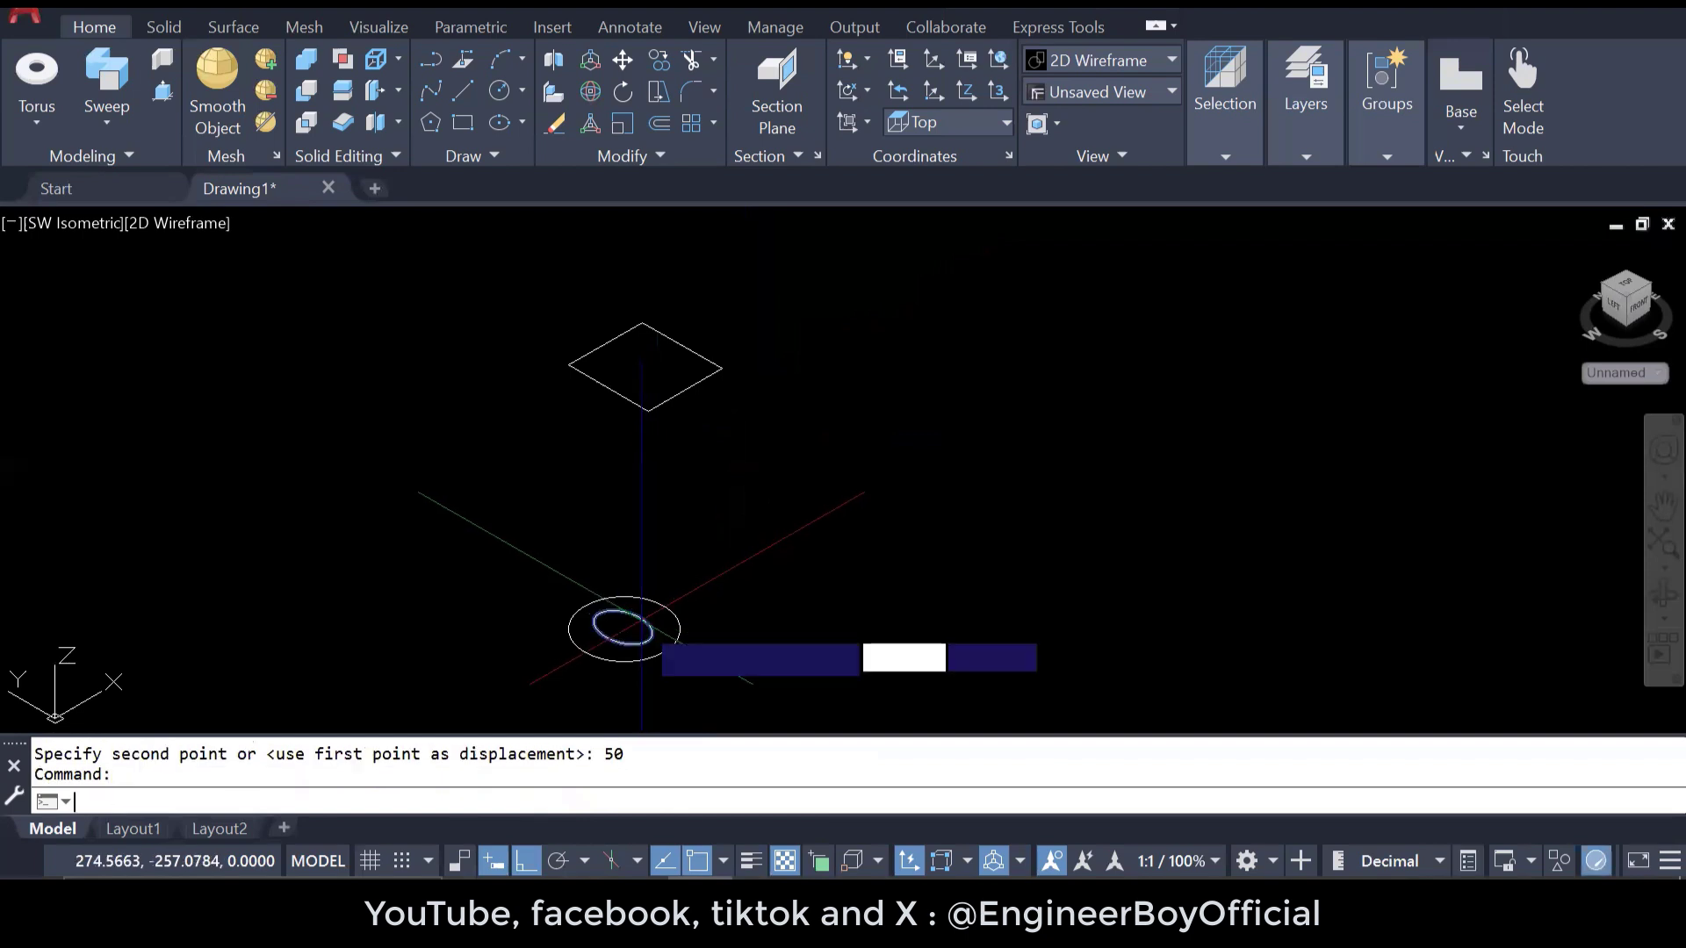
pyautogui.press('Return')
pyautogui.click(623, 629)
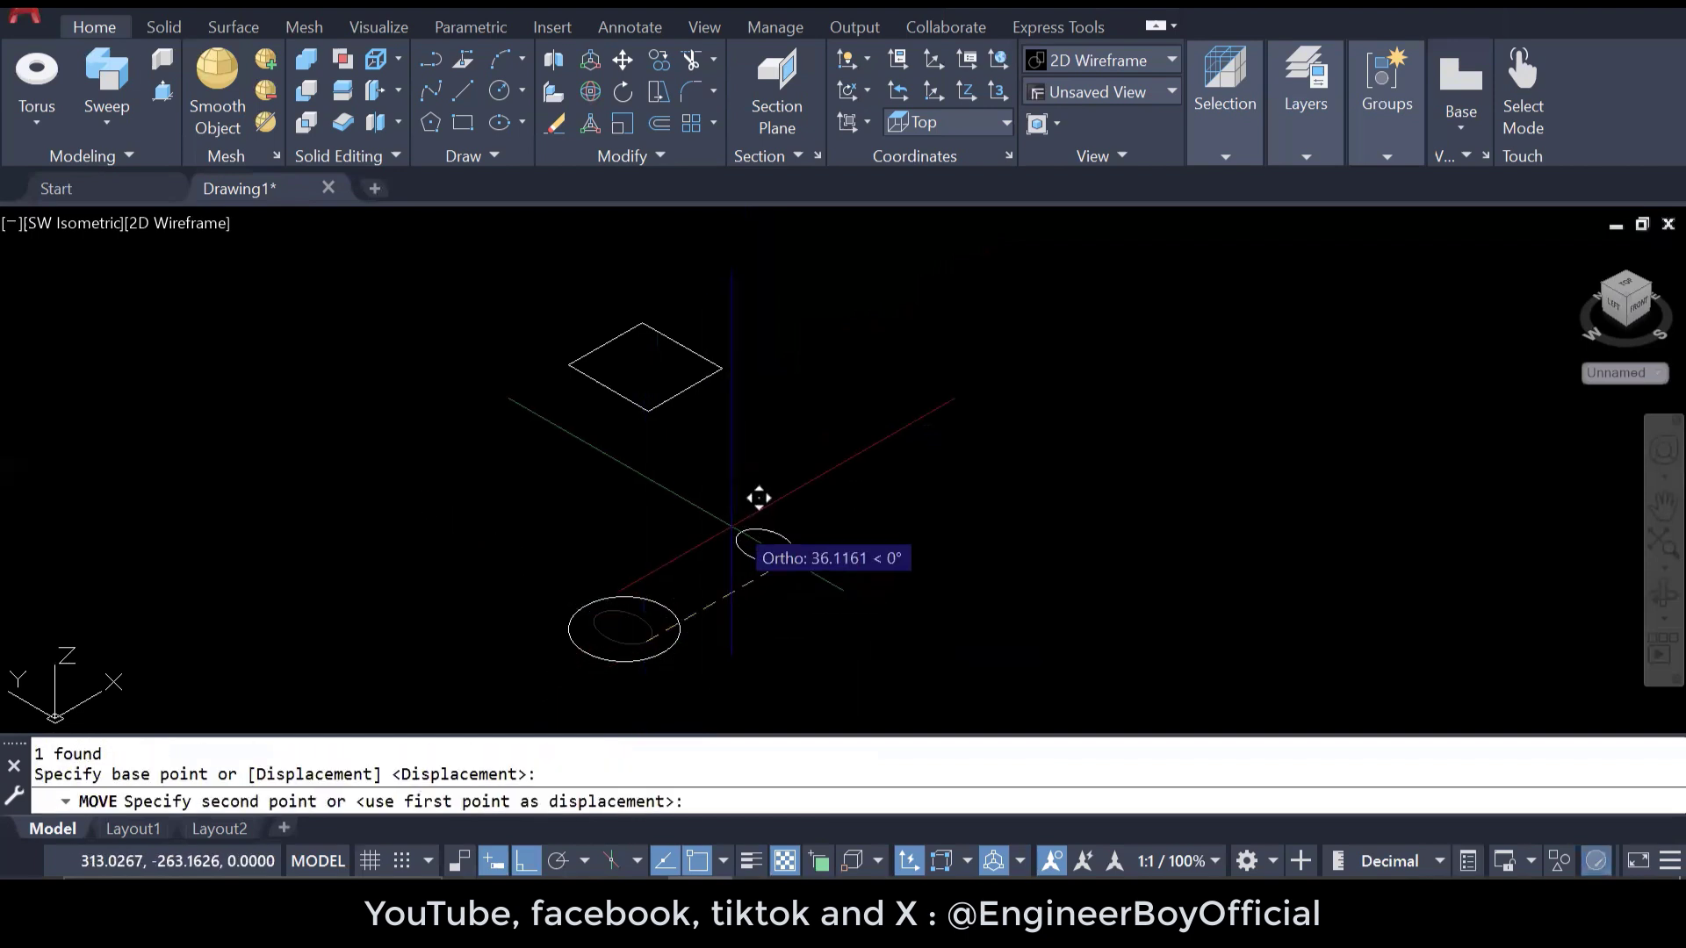
pyautogui.write('2')
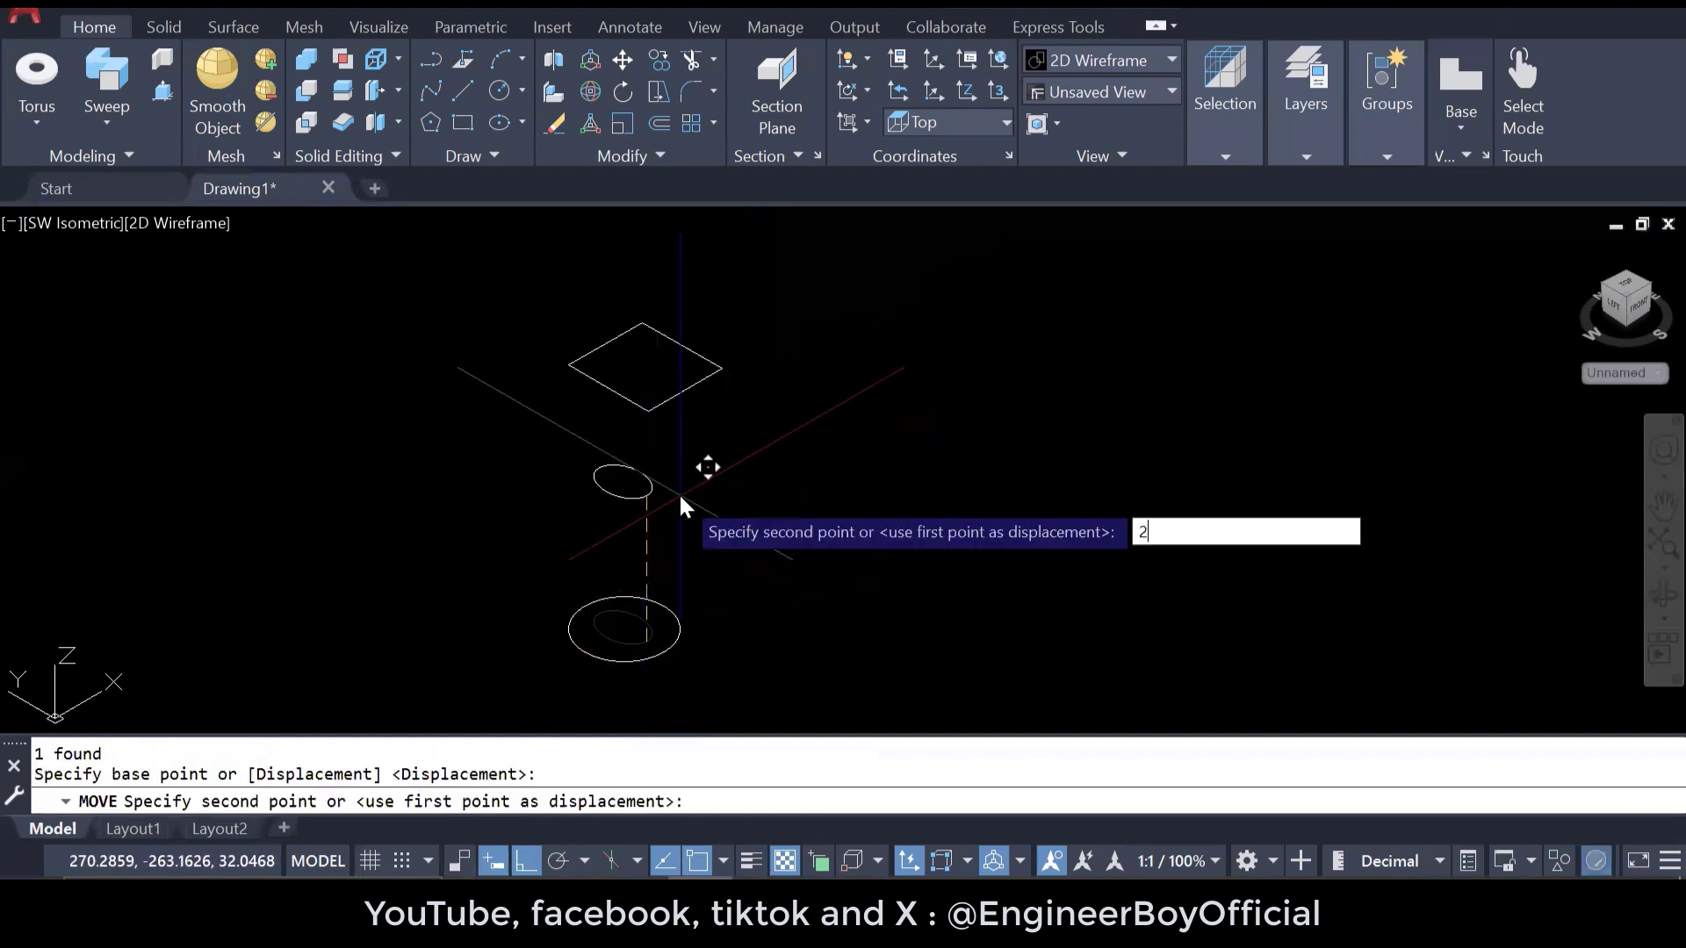
pyautogui.write('5')
pyautogui.press('Return')
pyautogui.moveTo(668, 548); pyautogui.dragTo(668, 562, button='middle')
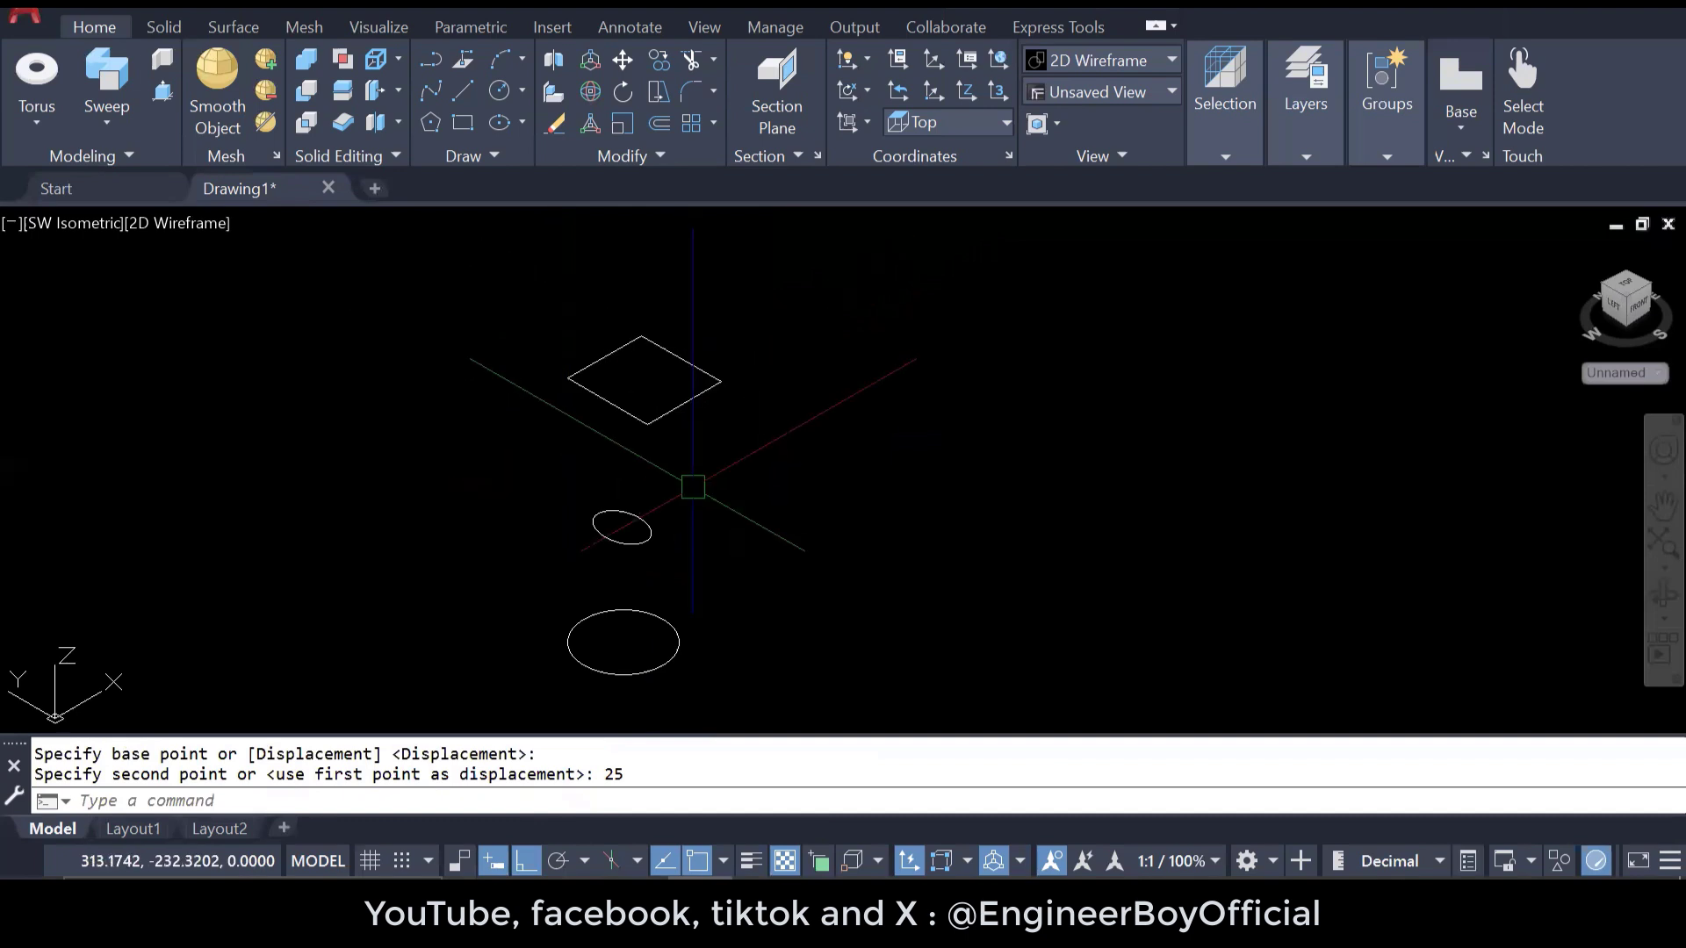
pyautogui.moveTo(693, 487); pyautogui.dragTo(690, 482, button='middle')
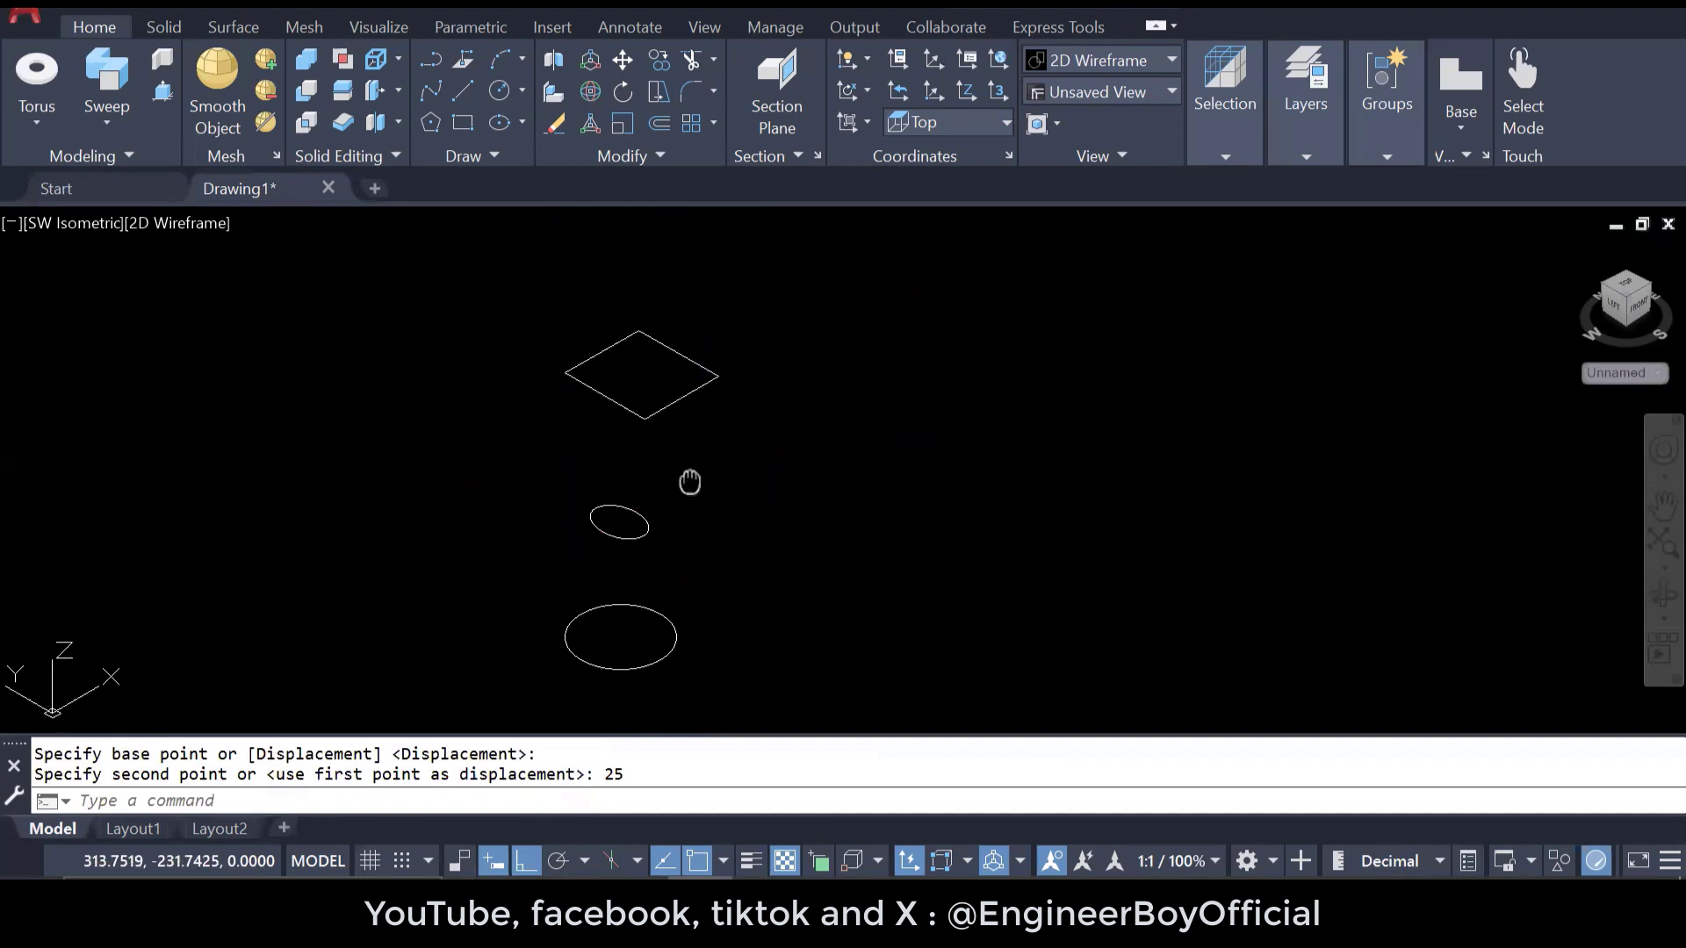
# - Loft a solid through the circle, ellipse and rectangle in that order with cross sections only, and shade it in the Conceptual visual style
pyautogui.click(107, 128)
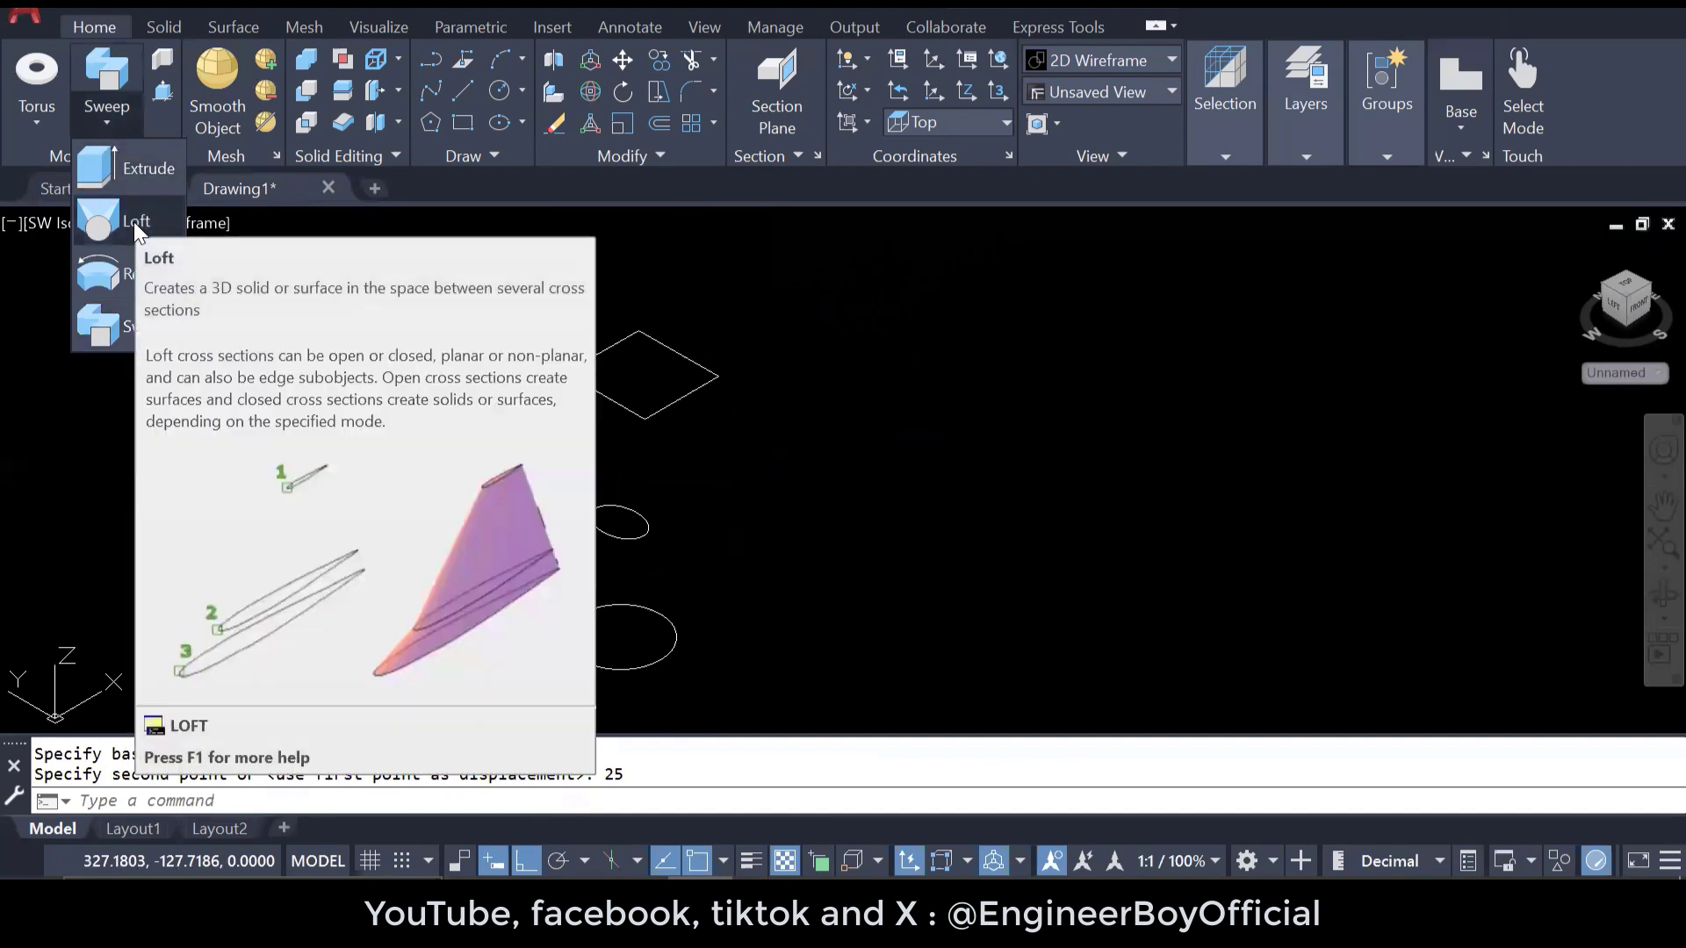
pyautogui.click(136, 224)
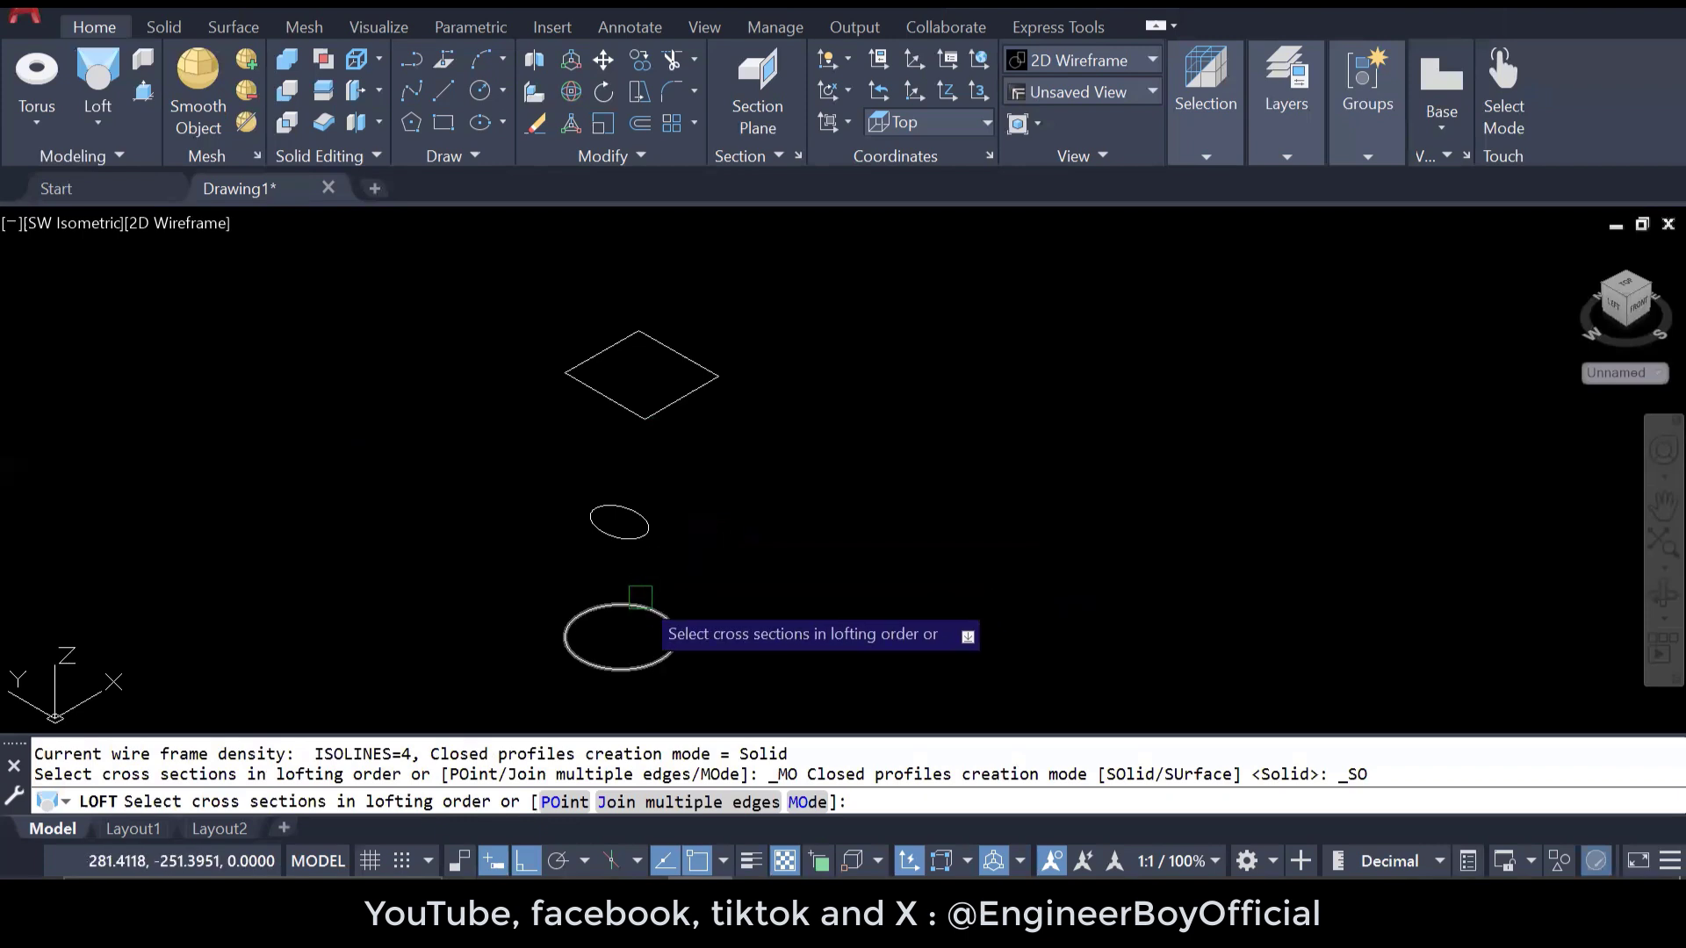
pyautogui.click(640, 602)
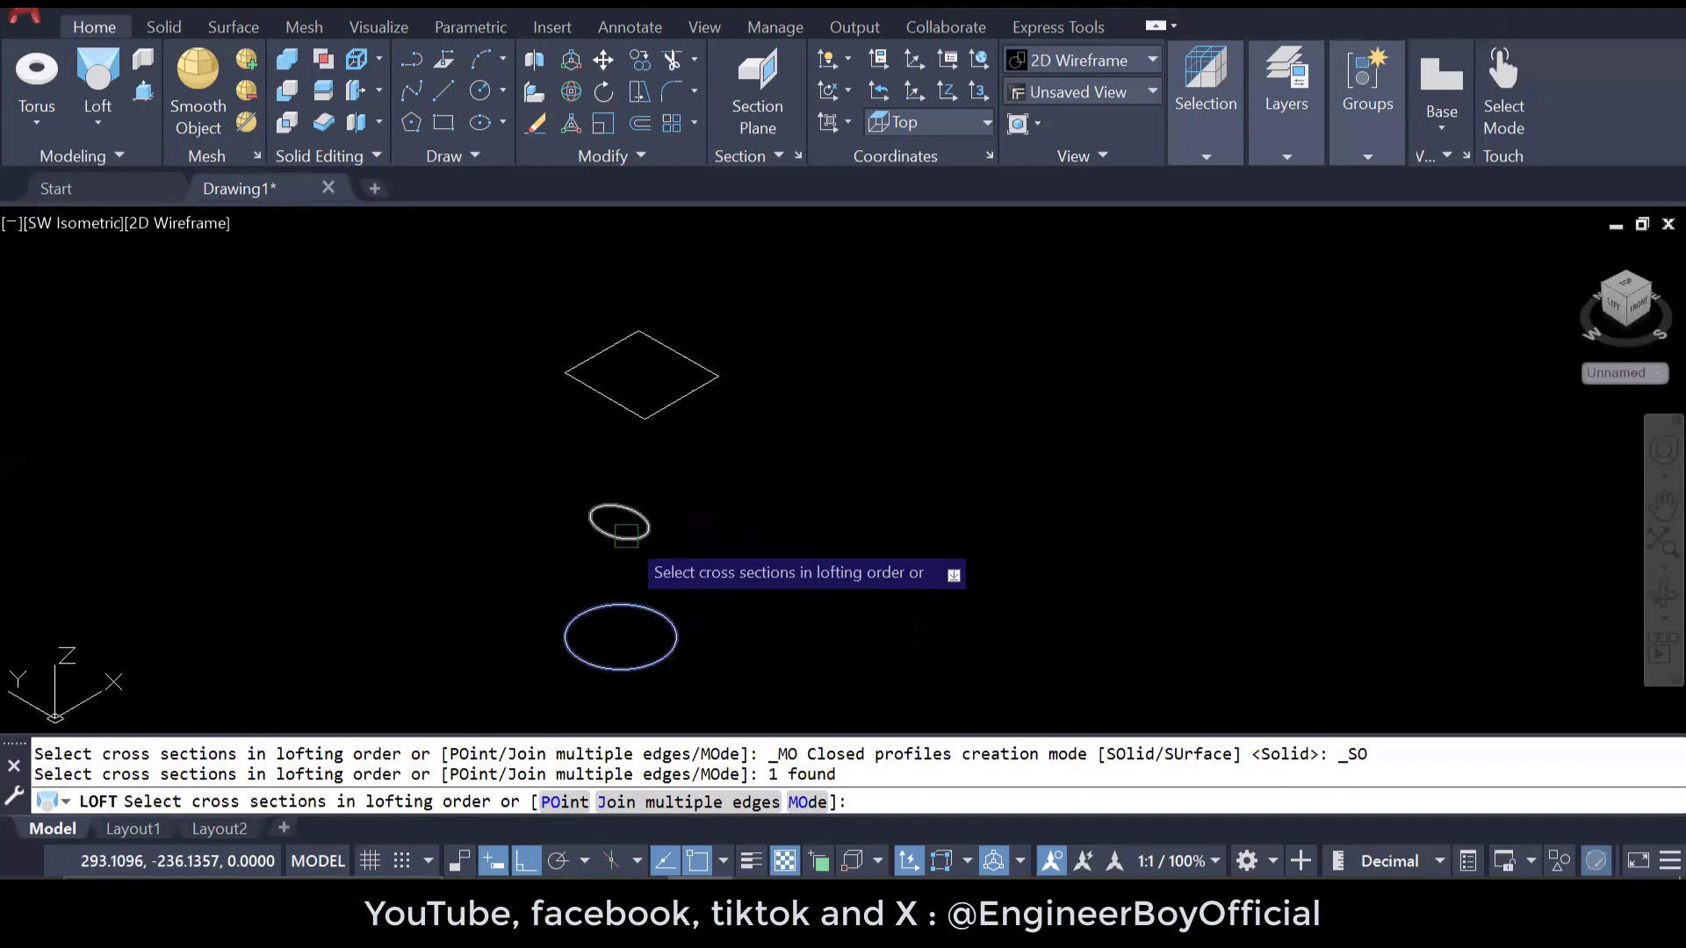
pyautogui.click(626, 536)
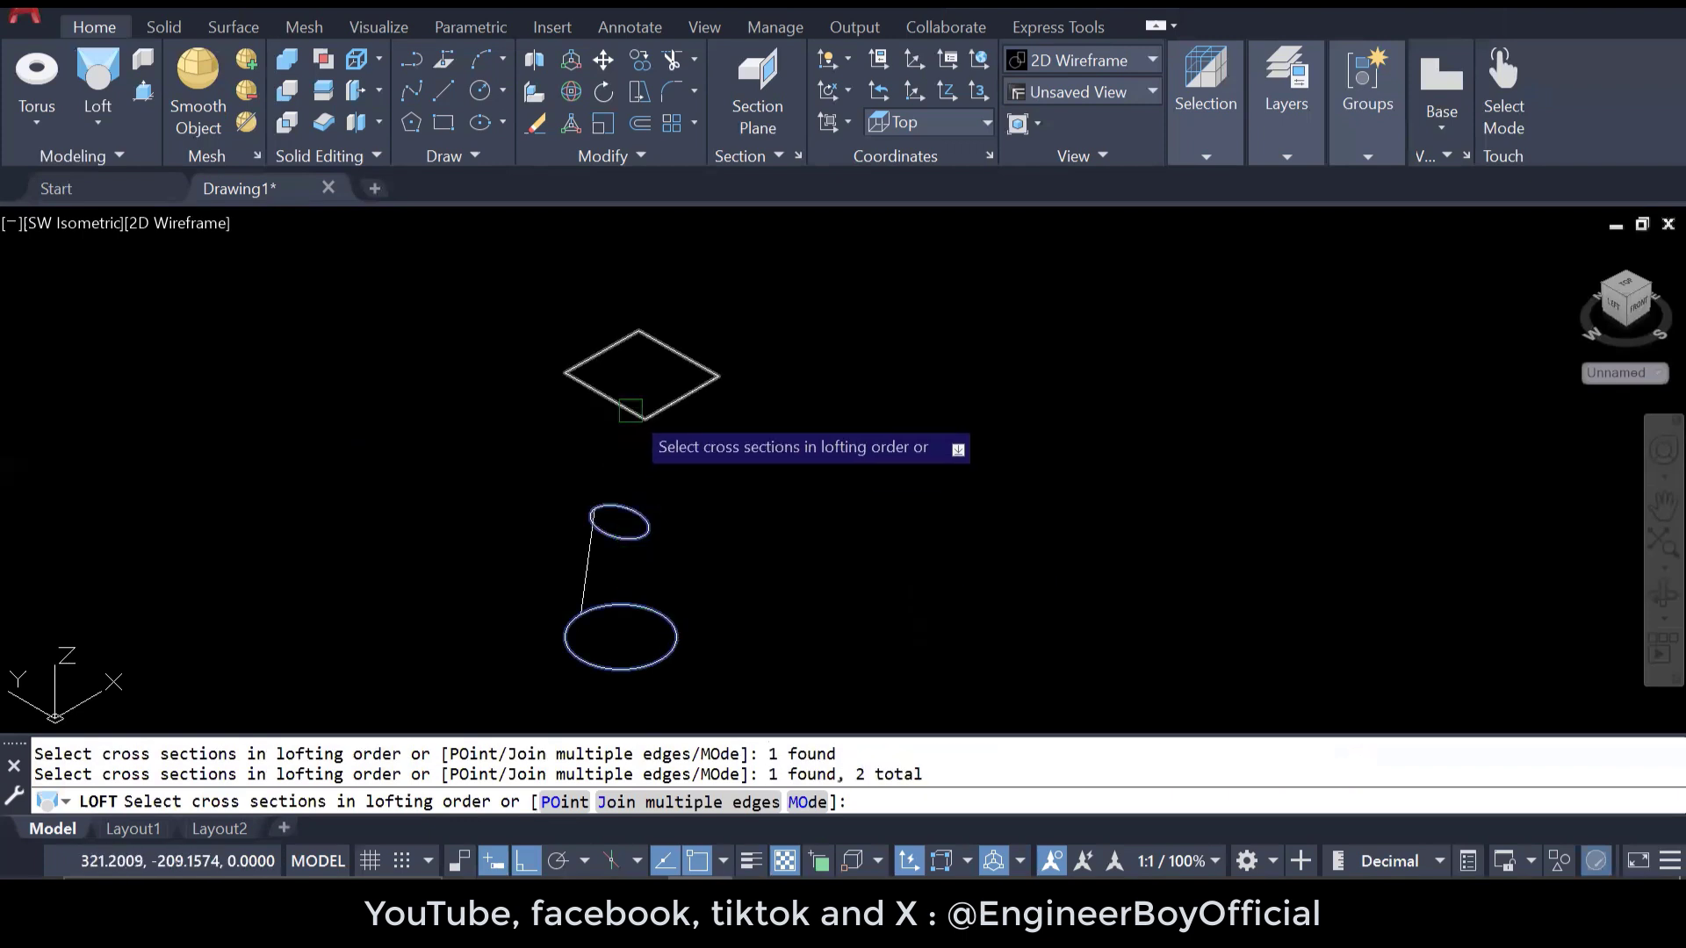
pyautogui.click(631, 410)
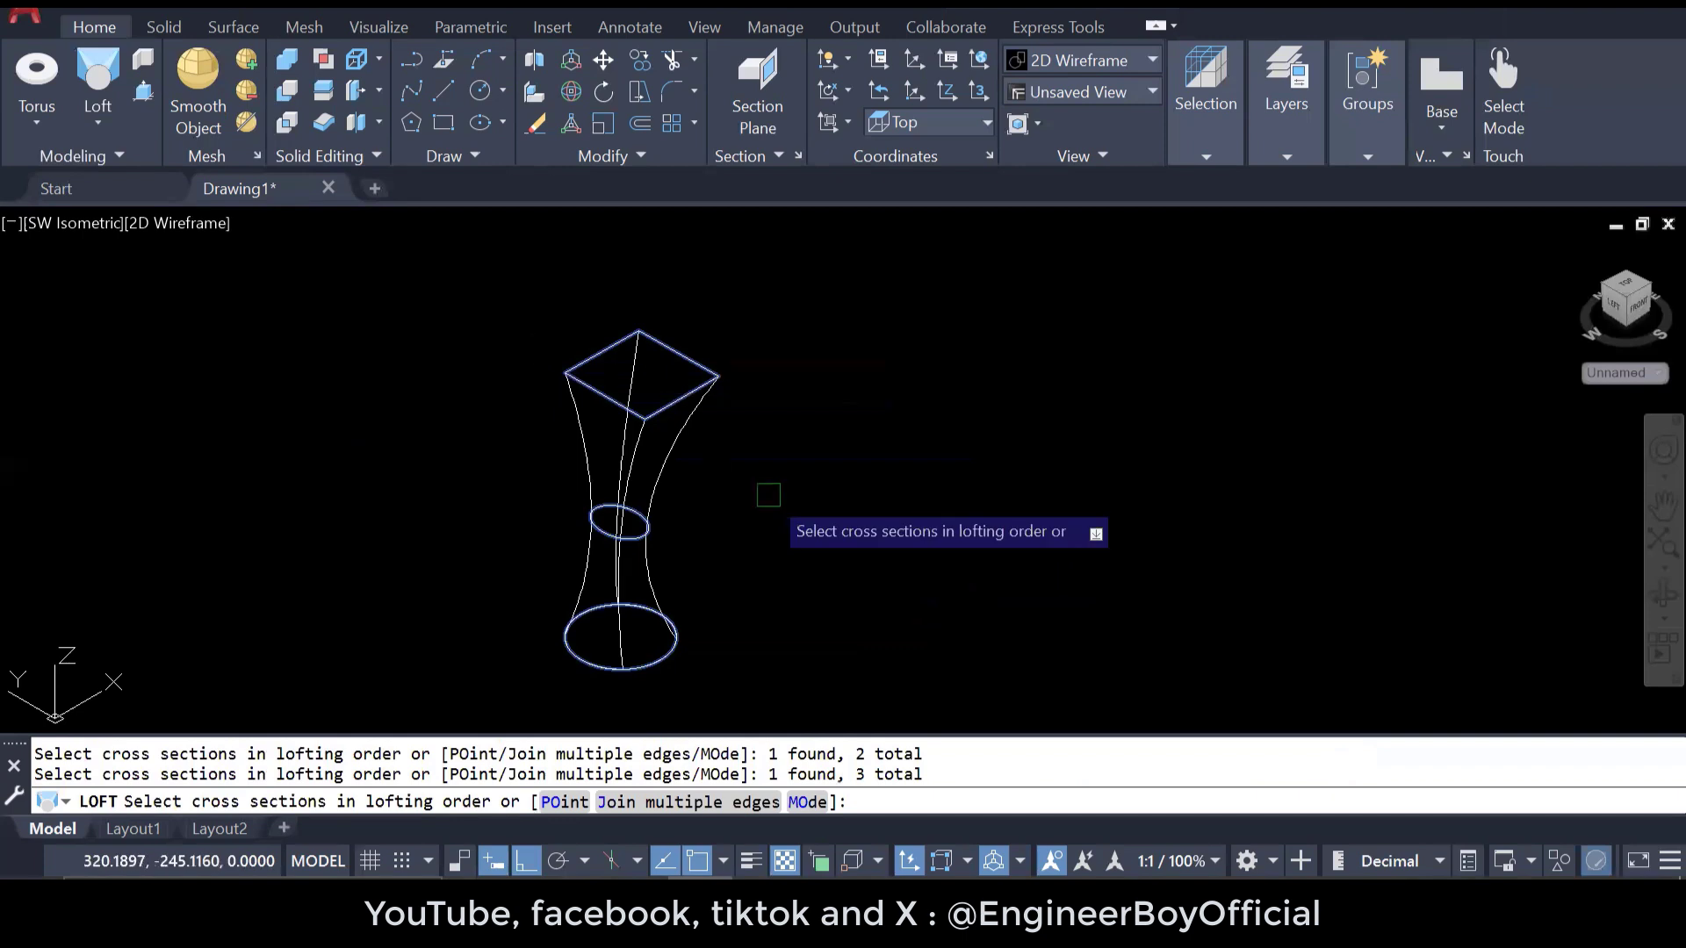
pyautogui.press('Return')
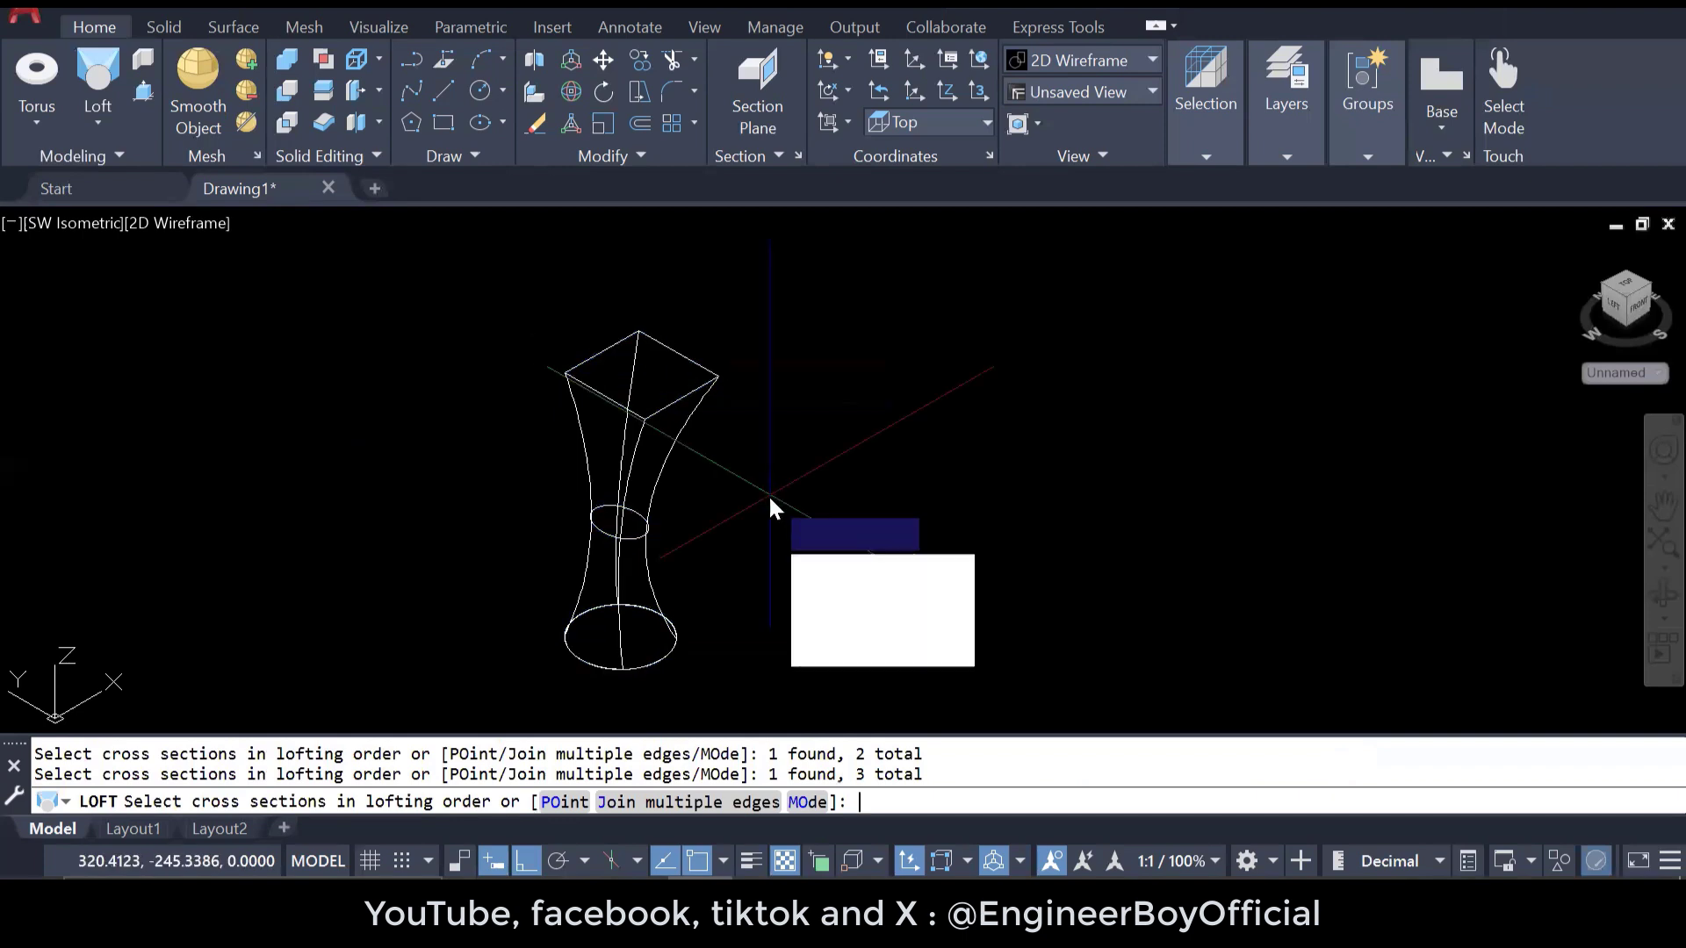
pyautogui.click(875, 629)
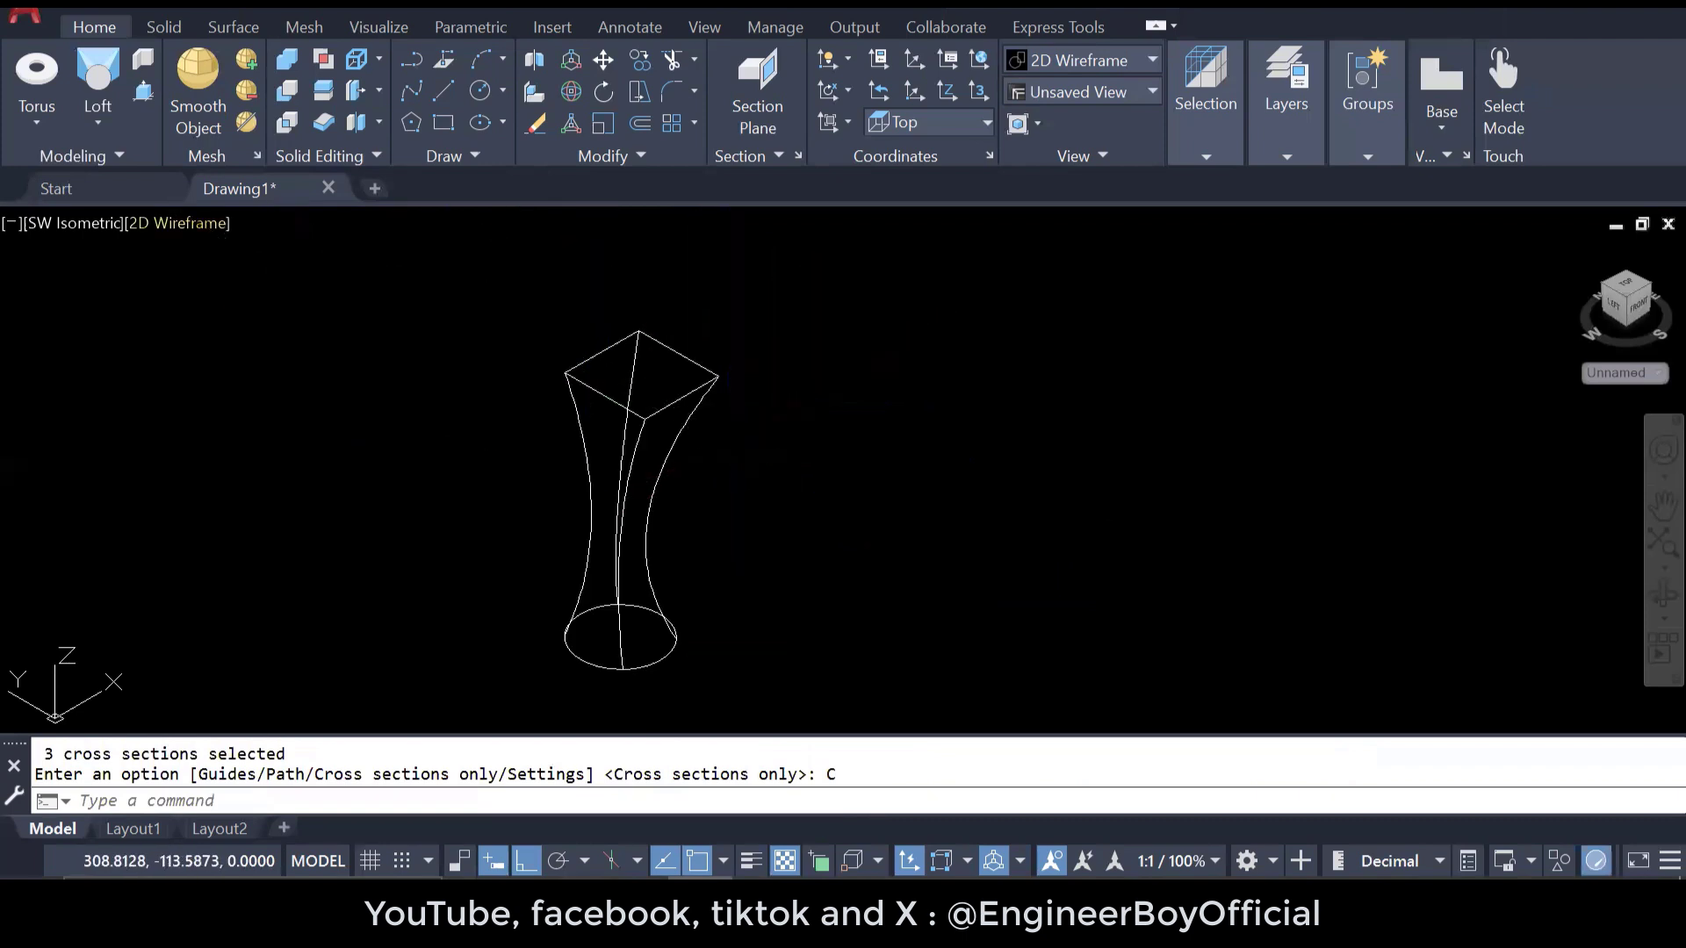
pyautogui.click(175, 224)
pyautogui.click(288, 309)
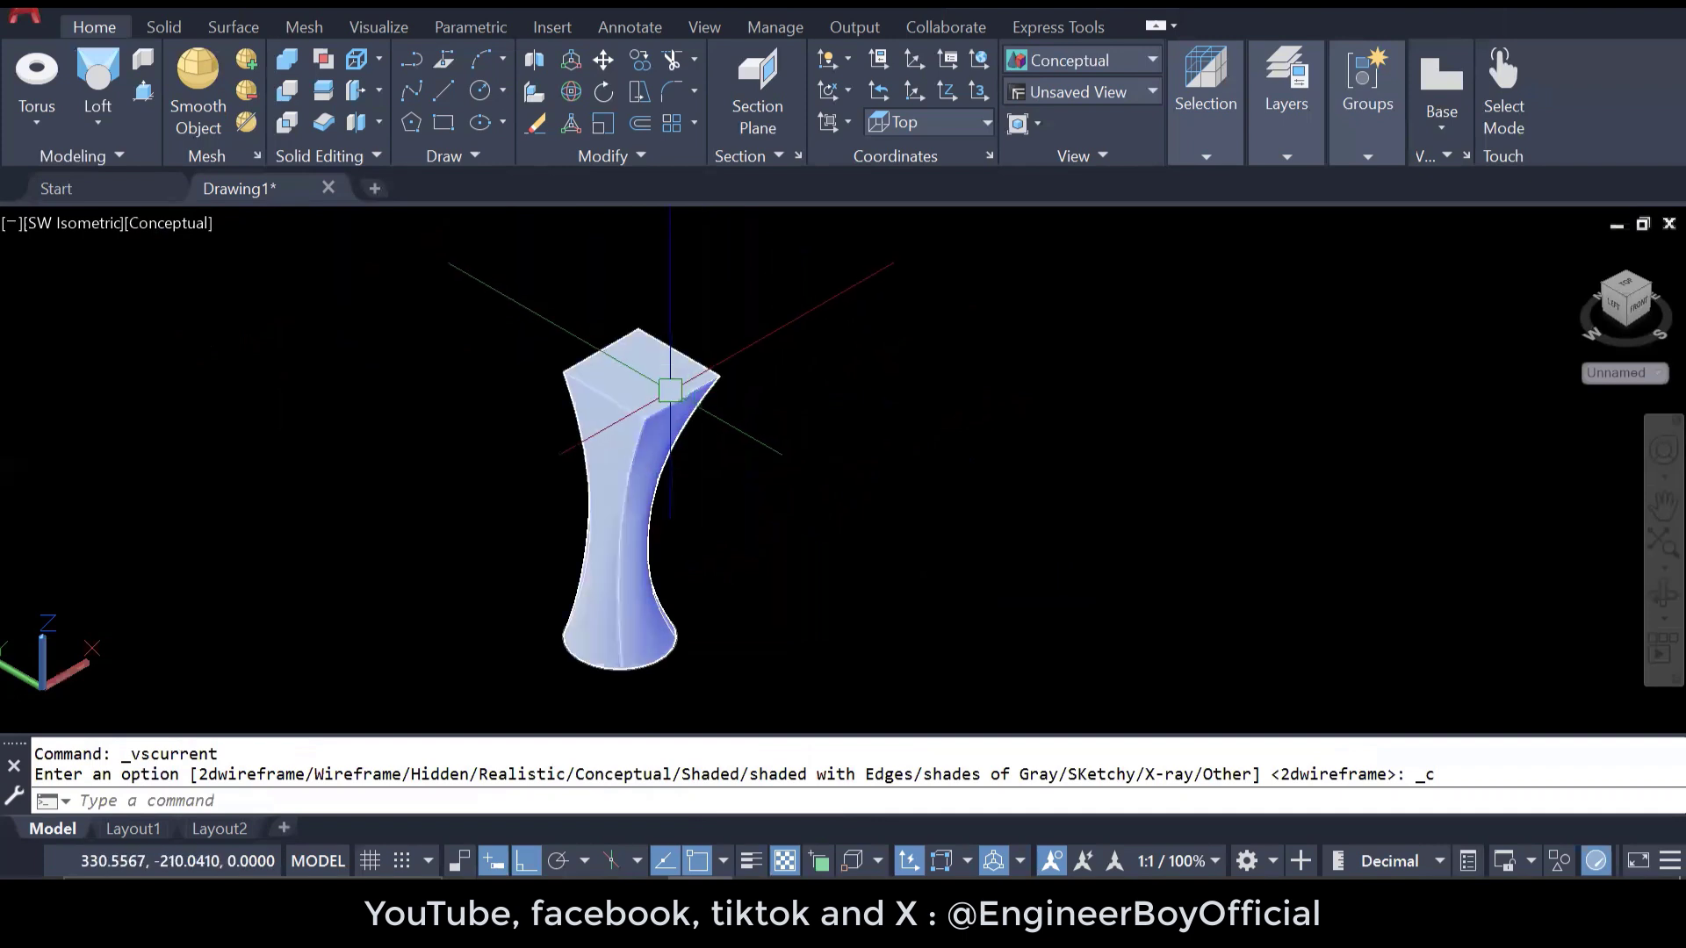
# - Try the loft's Normal to all sections, Normal to end section, and Normal to start and end sections options, finishing with Smooth Fit
pyautogui.click(670, 391)
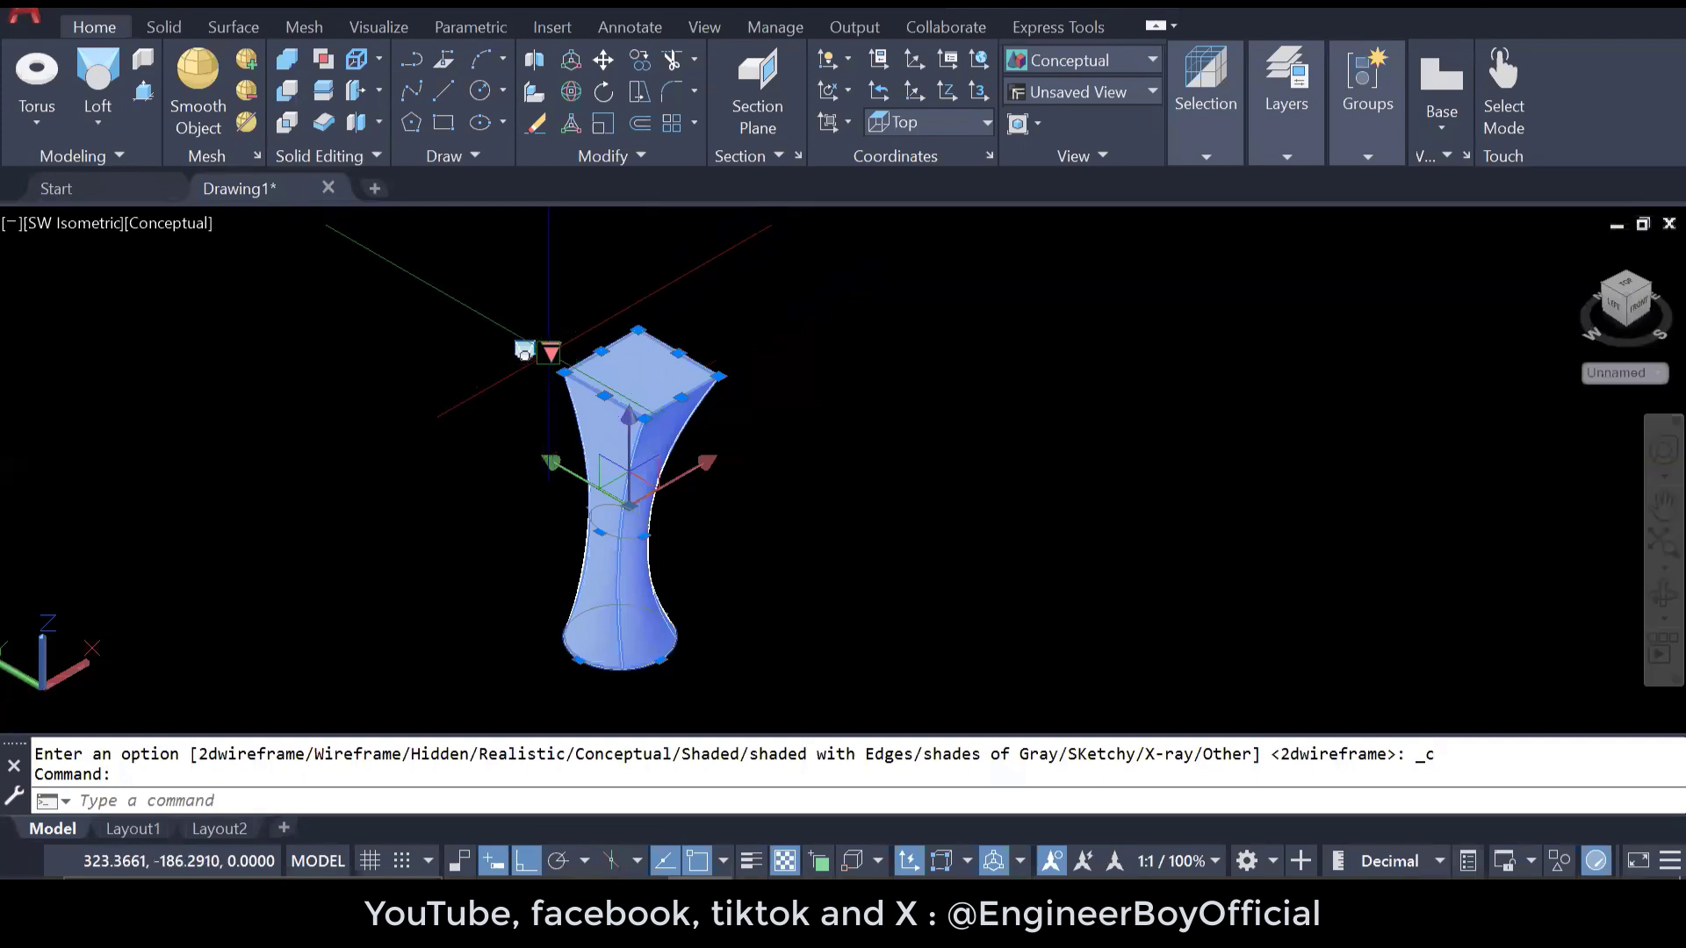
pyautogui.click(550, 353)
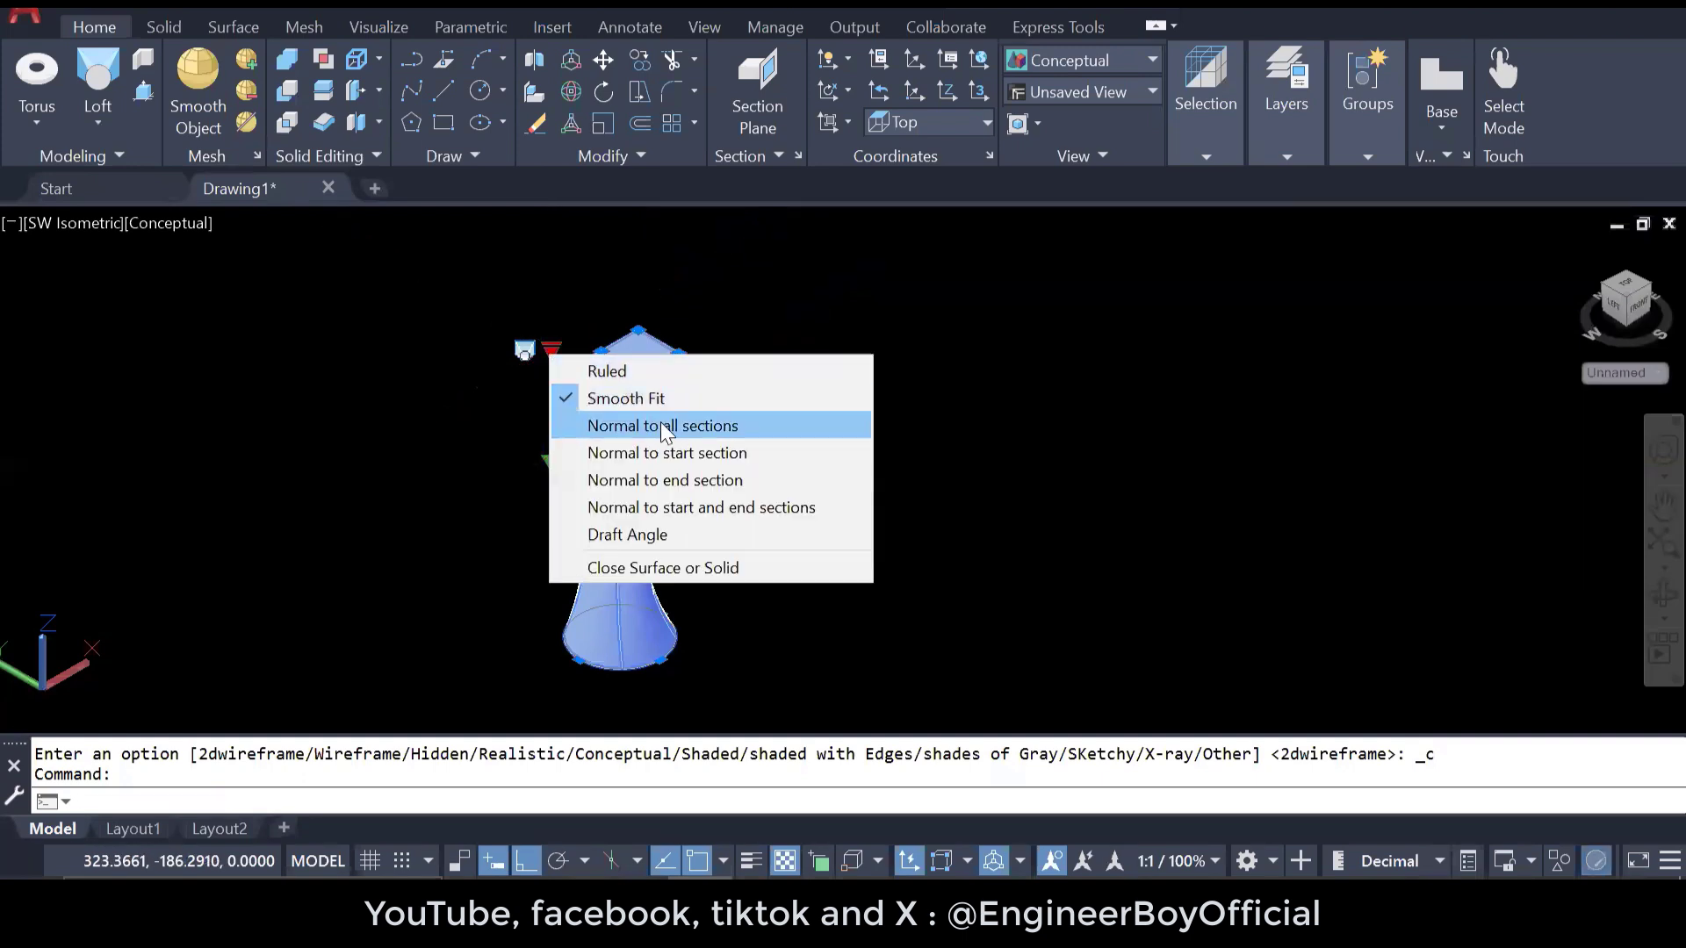
pyautogui.click(691, 432)
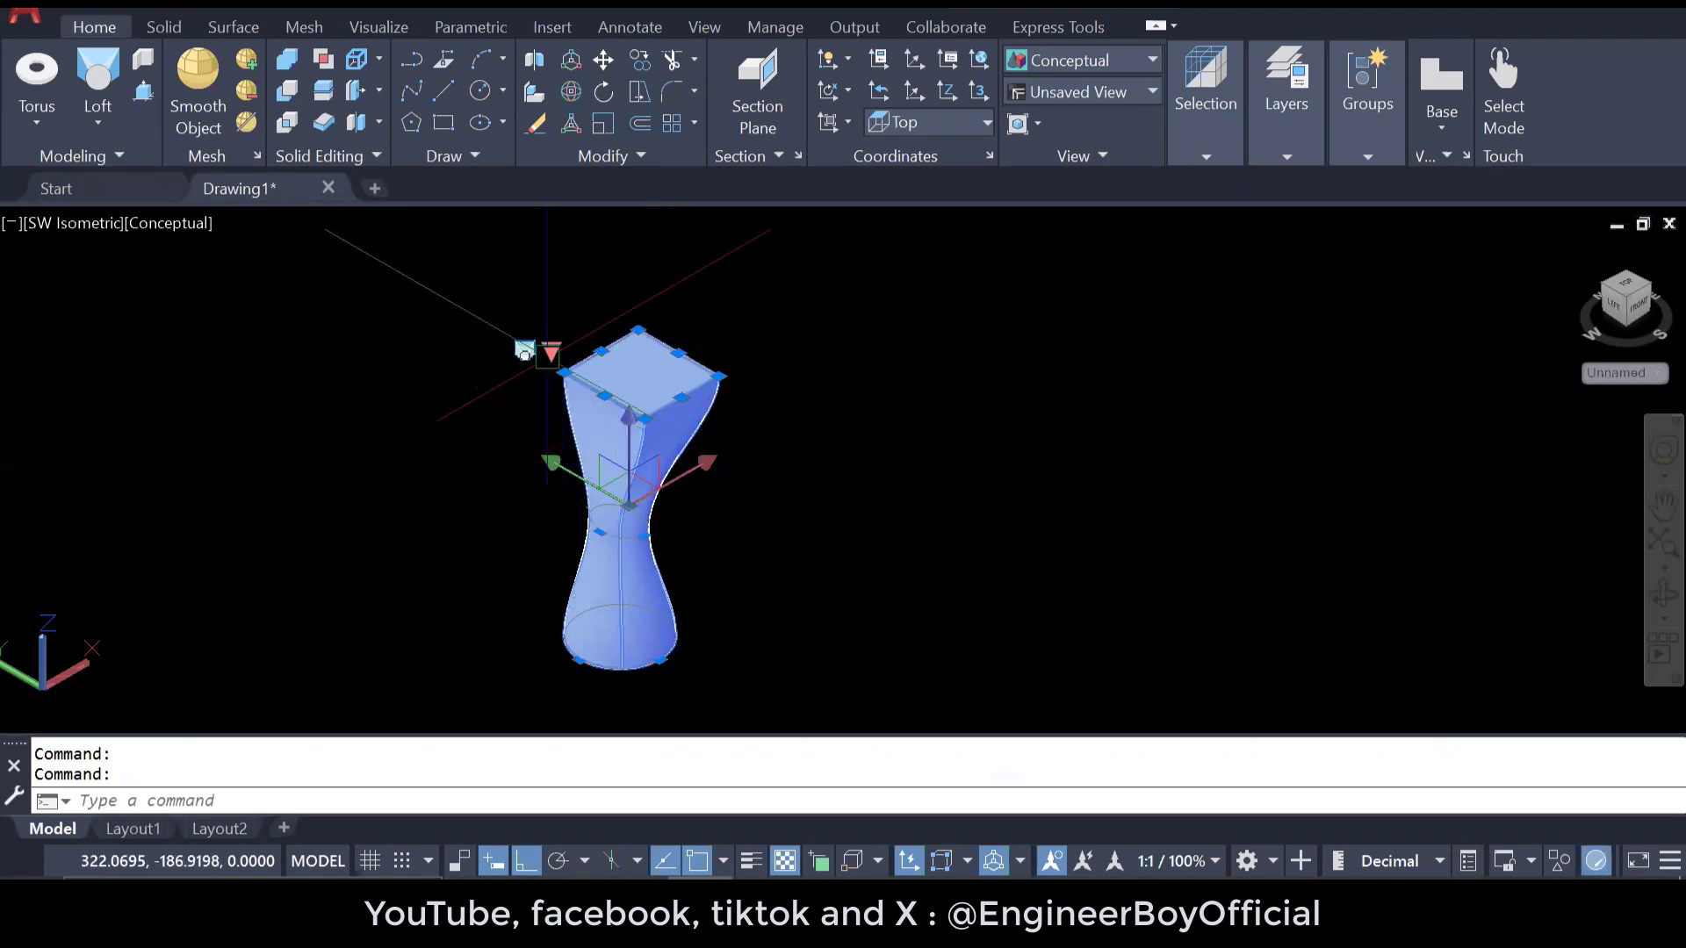
pyautogui.click(550, 352)
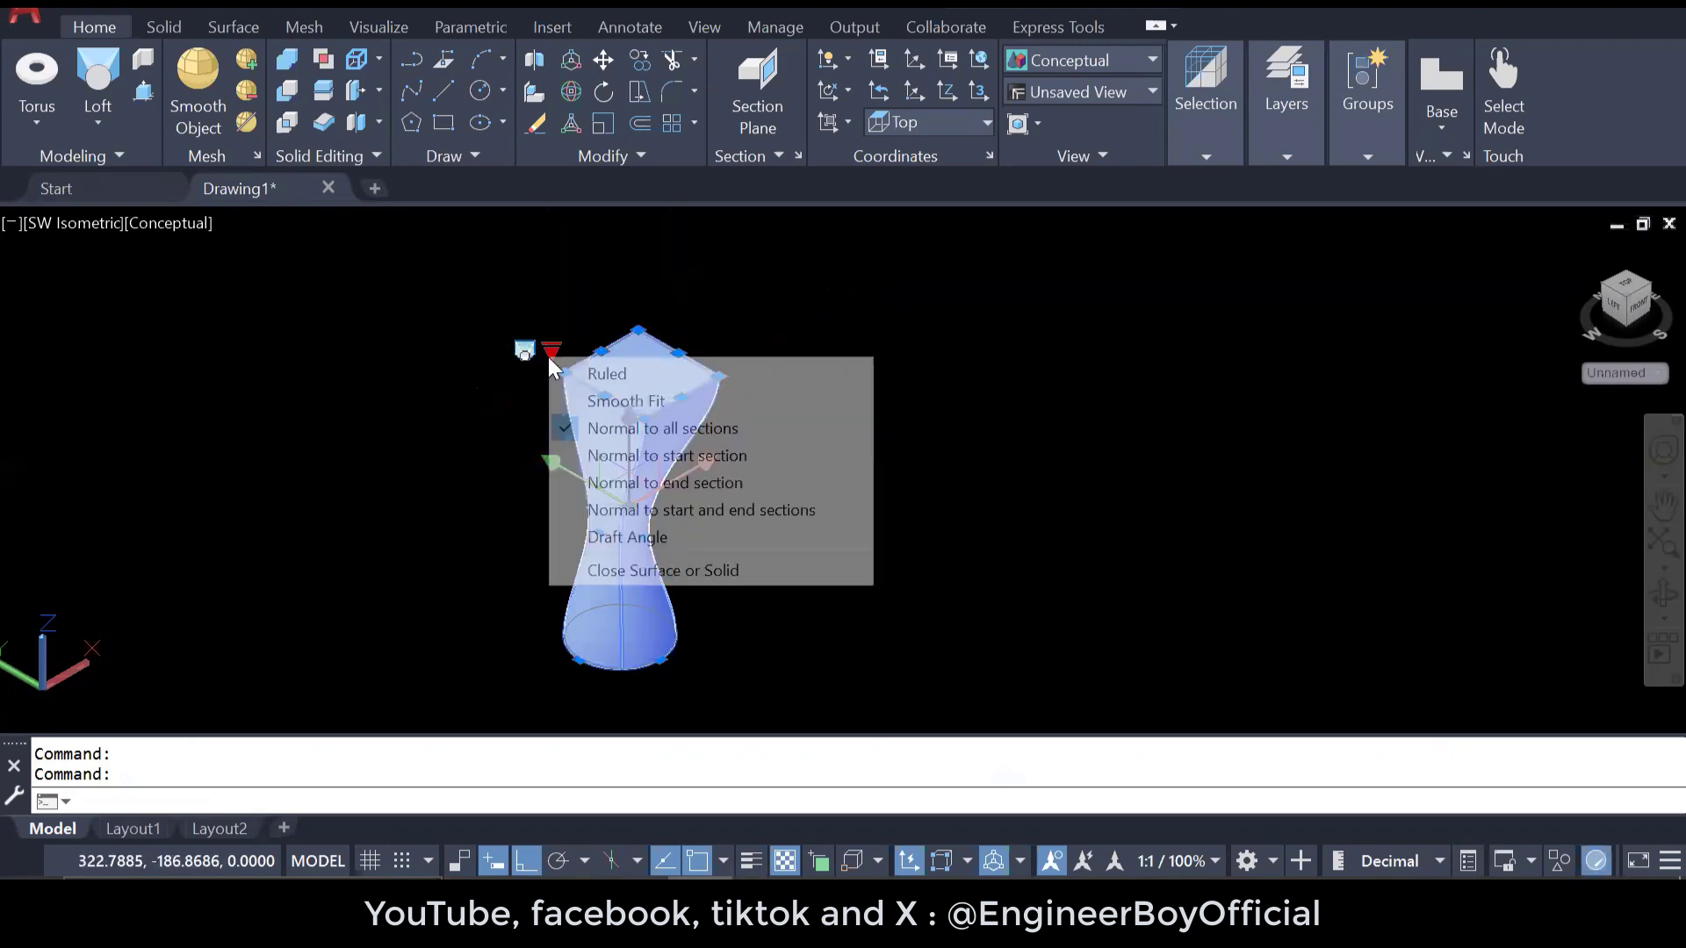
pyautogui.click(651, 483)
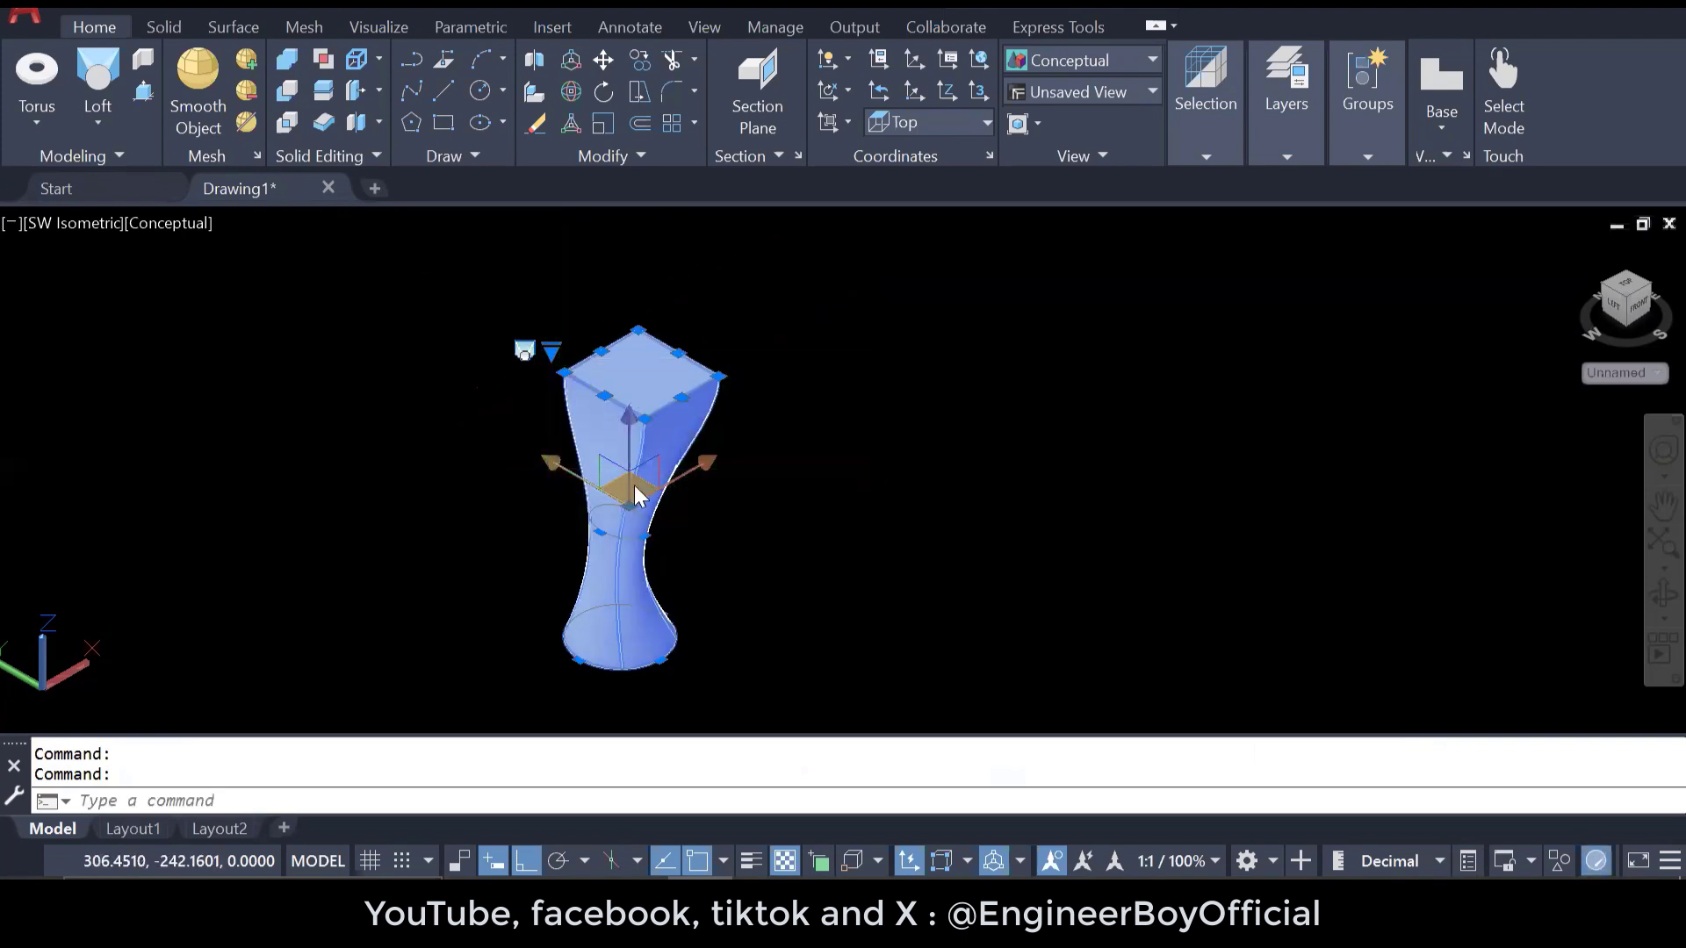
pyautogui.click(550, 354)
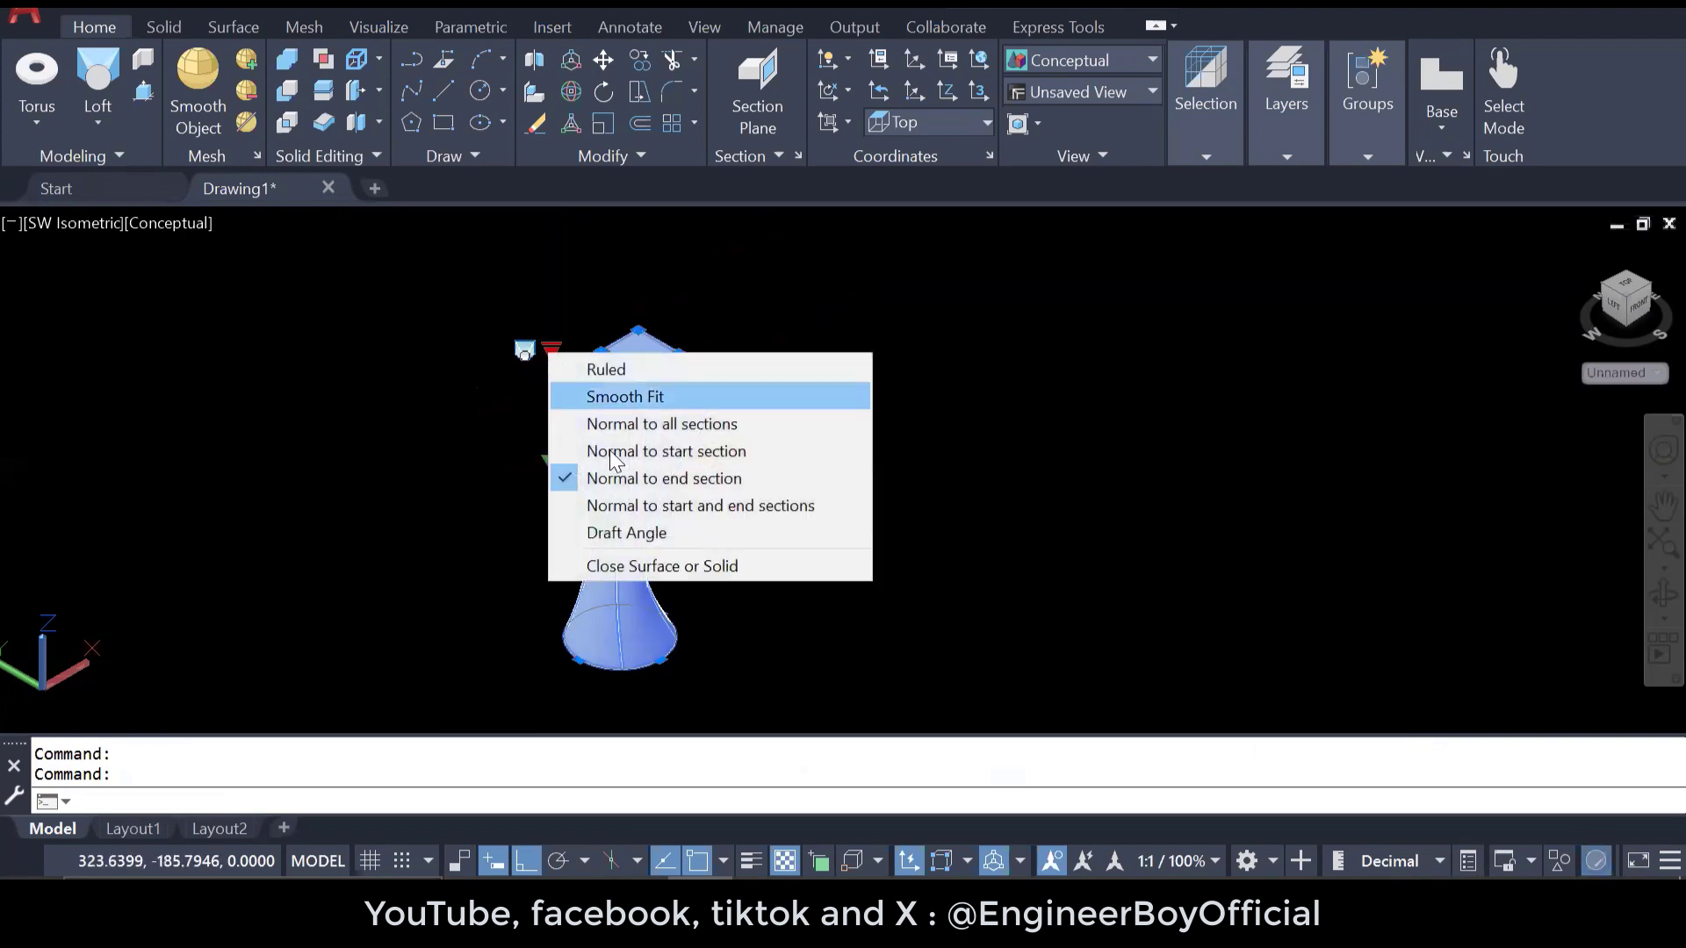
pyautogui.click(657, 506)
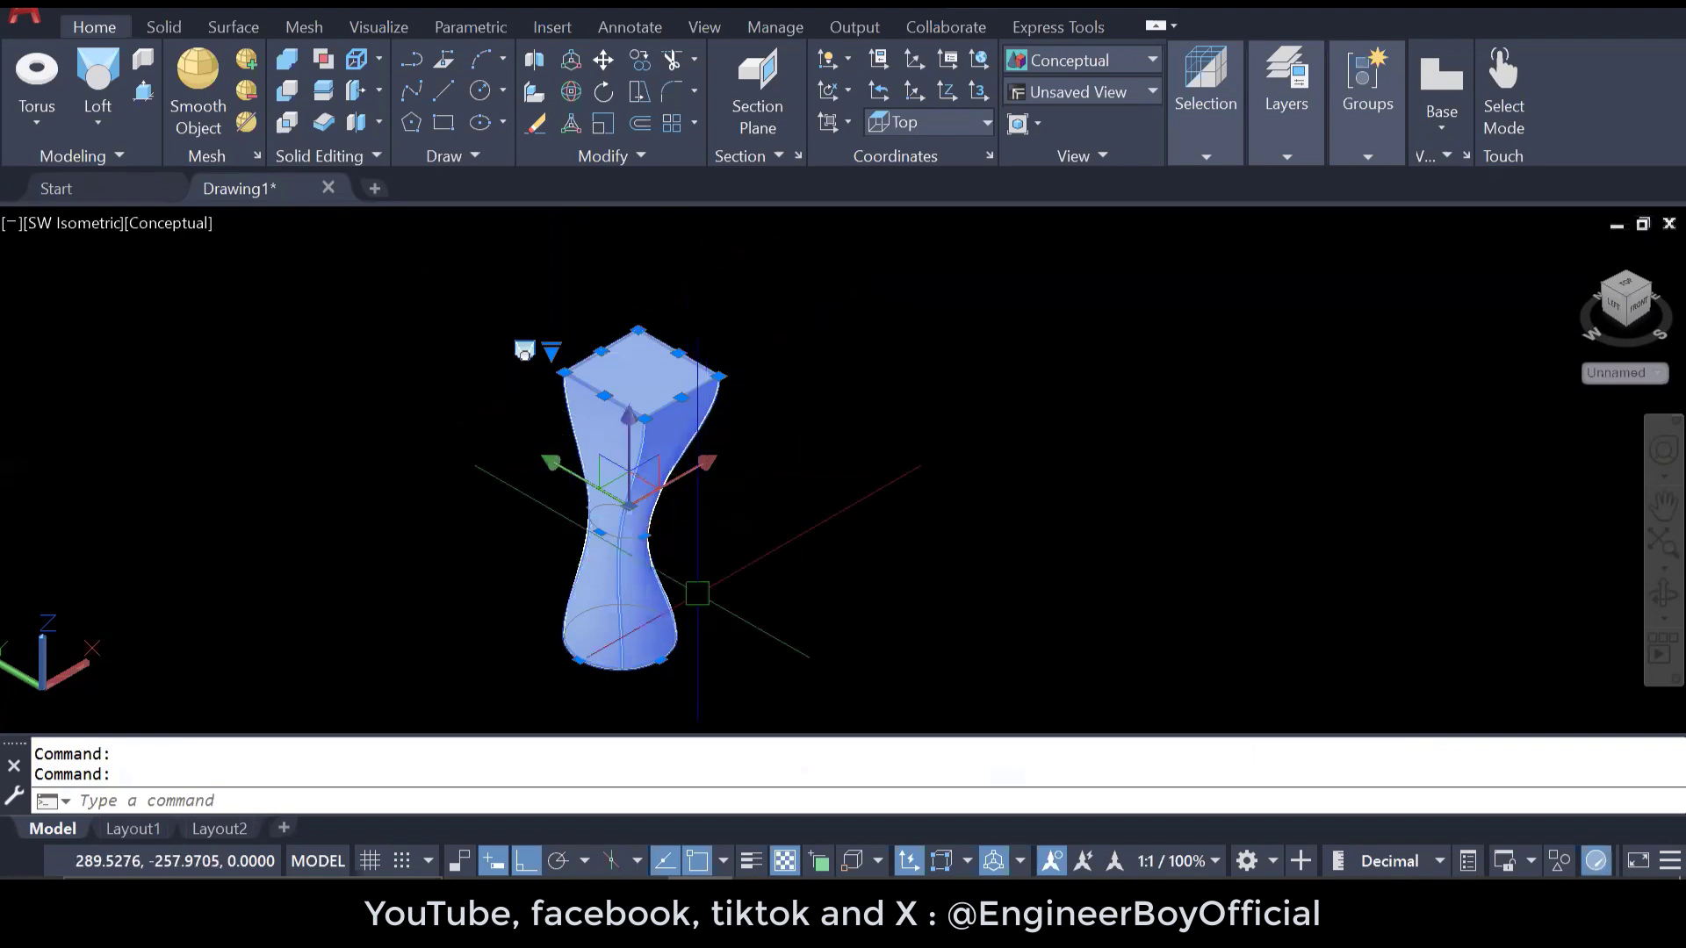
pyautogui.click(552, 356)
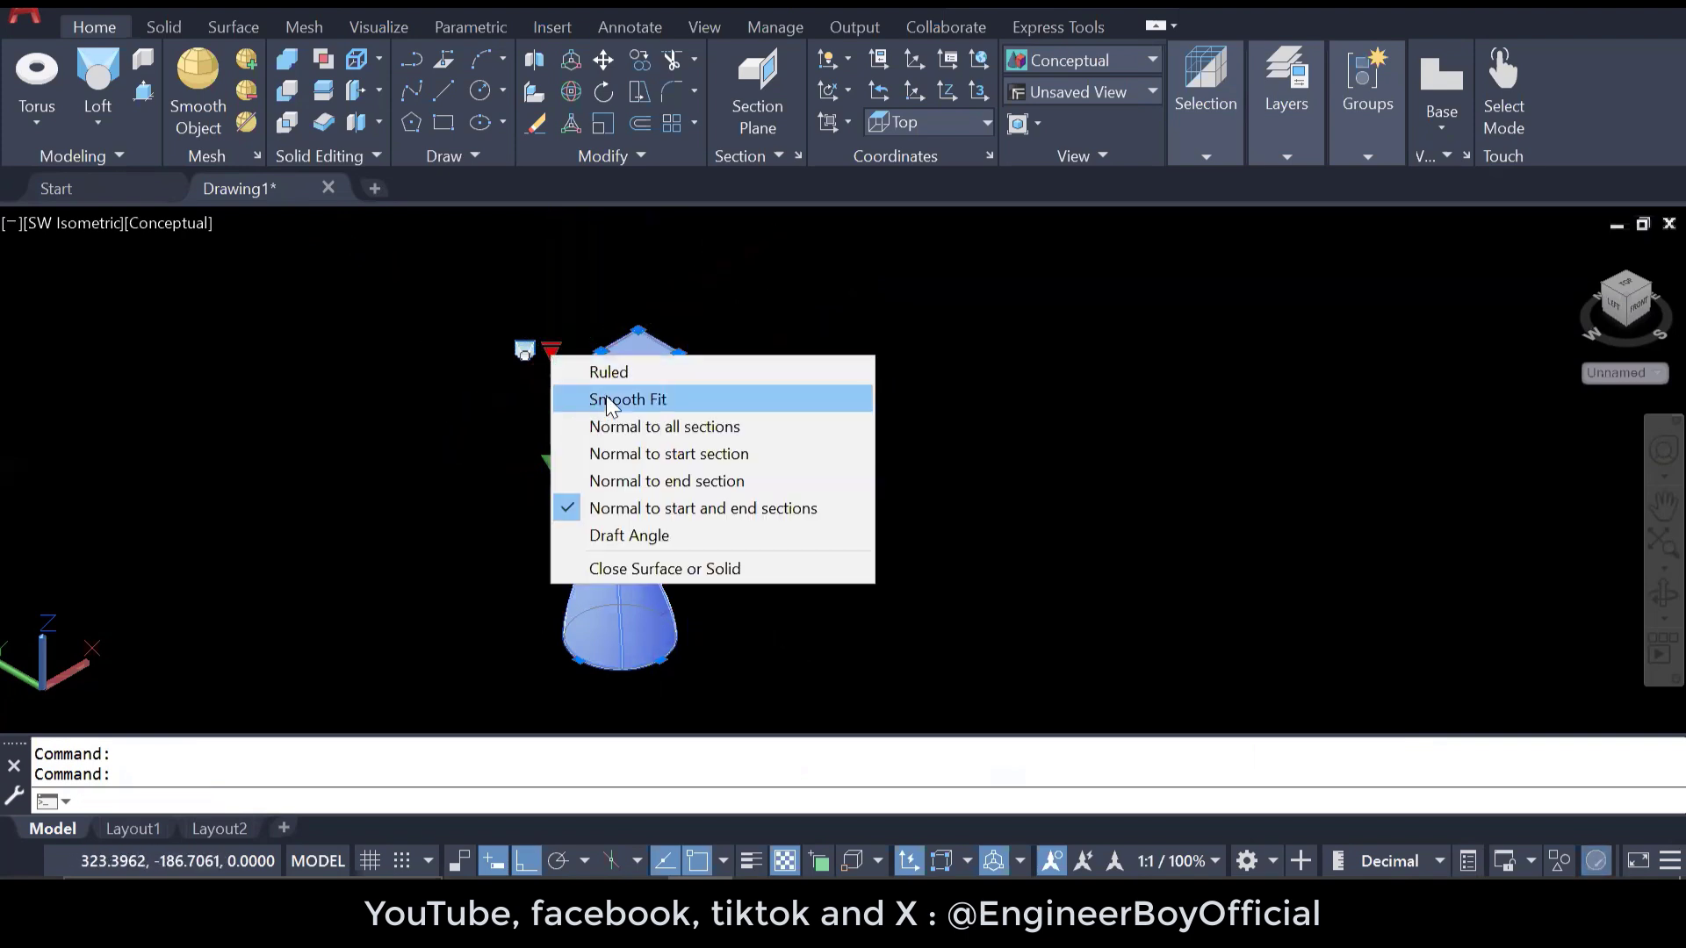
pyautogui.click(612, 402)
pyautogui.press('Escape')
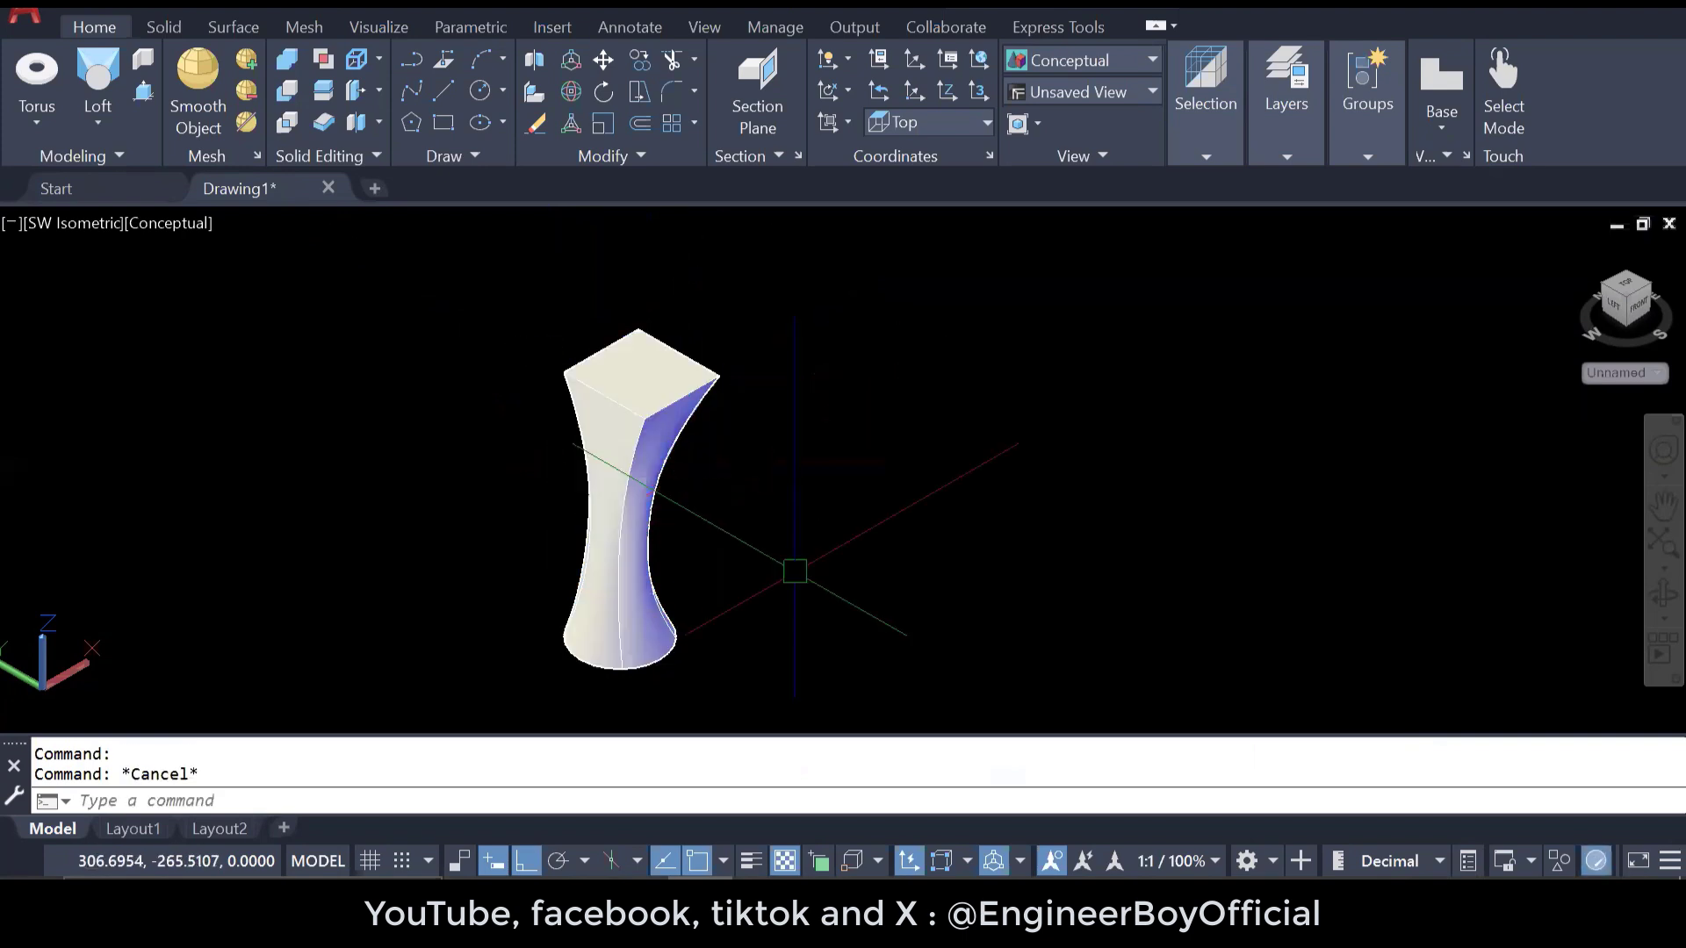
# - Orbit around the lofted solid, and undo back through the view changes and the loft to the three separate wireframe profiles
pyautogui.write('o')
pyautogui.press('Return')
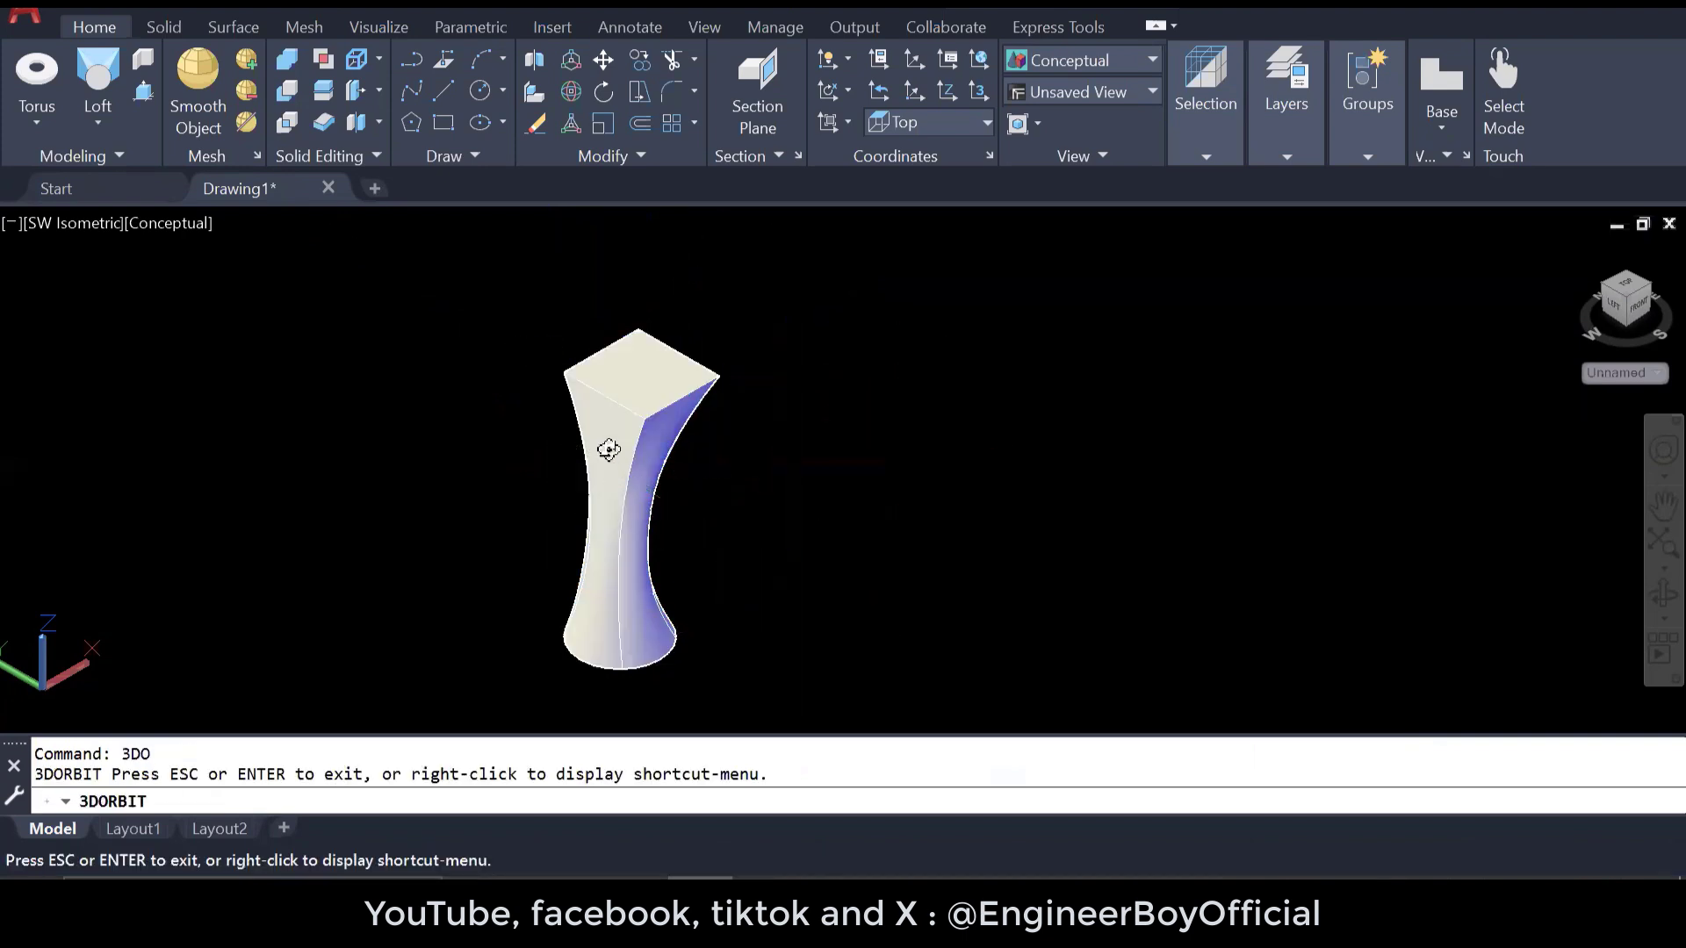
pyautogui.moveTo(629, 506); pyautogui.dragTo(518, 521)
pyautogui.press('Escape')
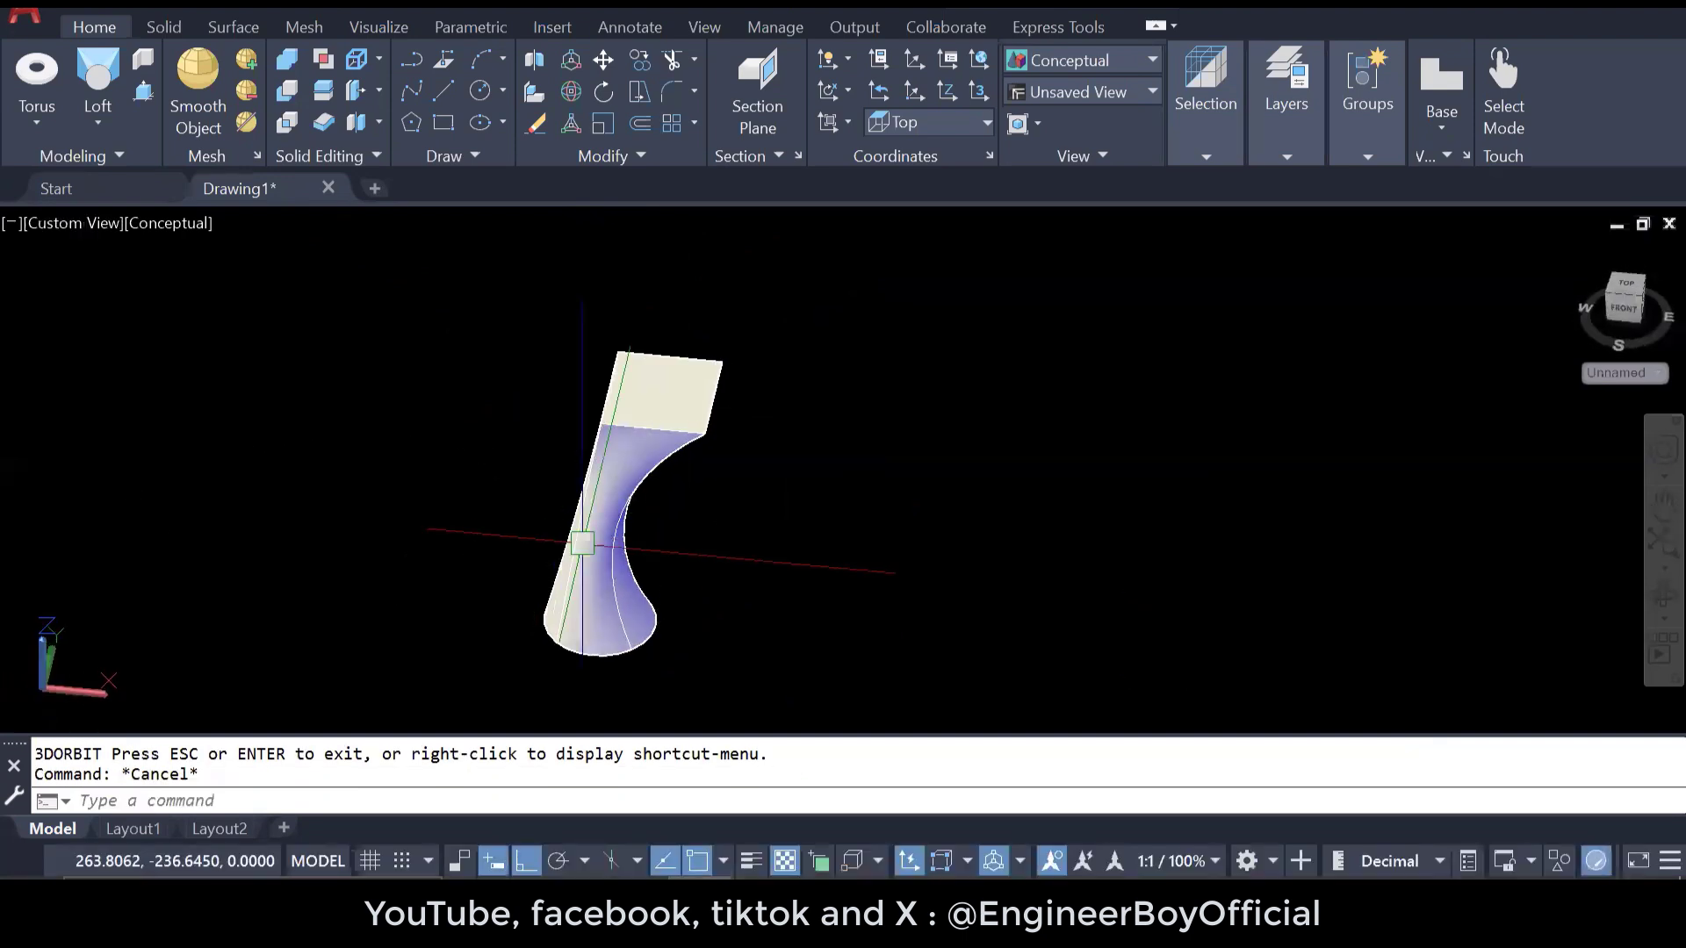
pyautogui.hotkey('ctrl', 'z')
pyautogui.hotkey('ctrl', 'z')
pyautogui.hotkey('ctrl', 'z')
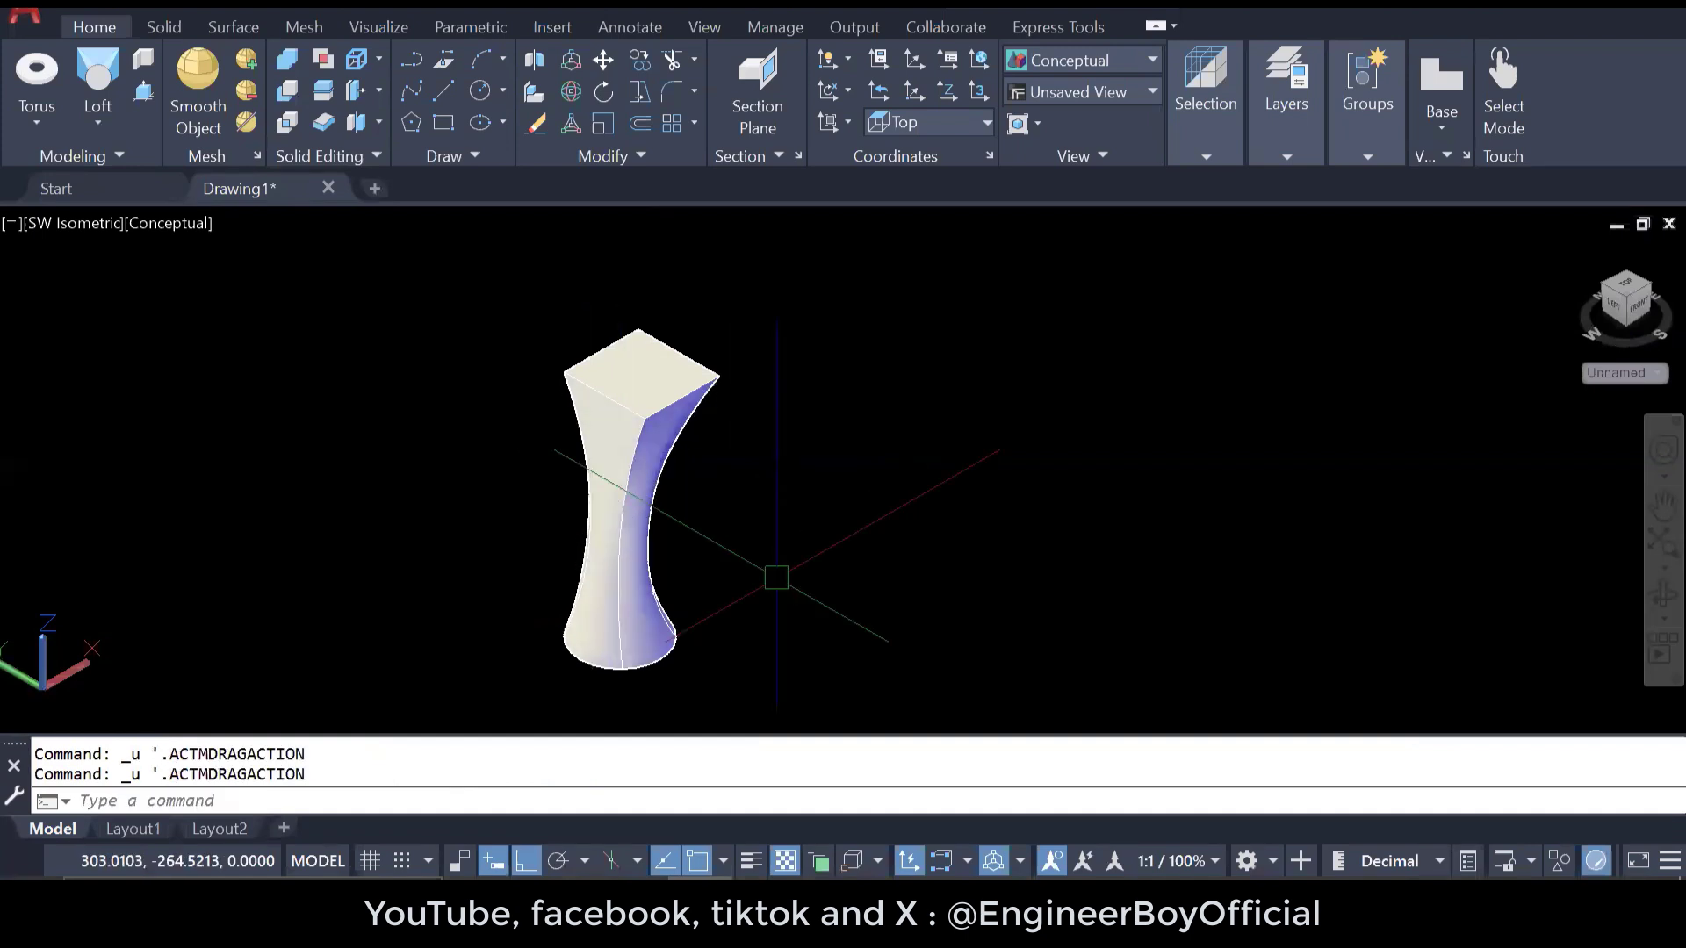
pyautogui.hotkey('ctrl', 'z')
pyautogui.hotkey('ctrl', 'z')
# - Stretch the raised rectangle outward along the negative Y direction by the two corner grips of its near side
pyautogui.moveTo(773, 541); pyautogui.dragTo(632, 499, button='middle')
pyautogui.click(574, 339)
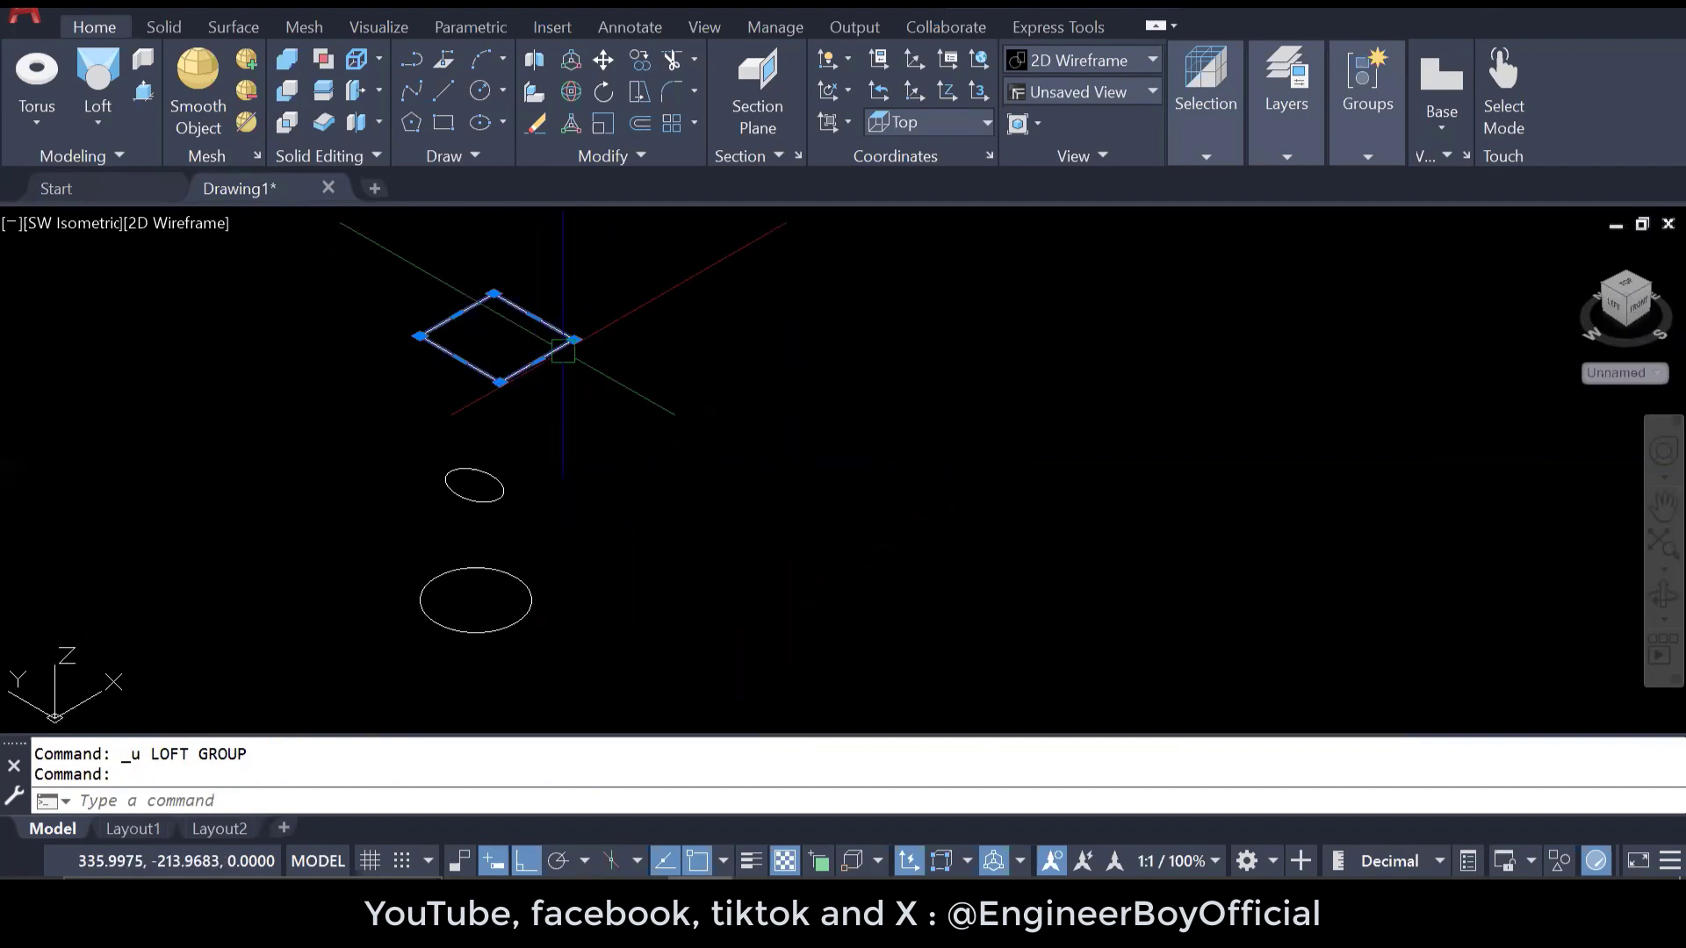
pyautogui.keyDown('shift'); pyautogui.click(573, 339); pyautogui.keyUp('shift')
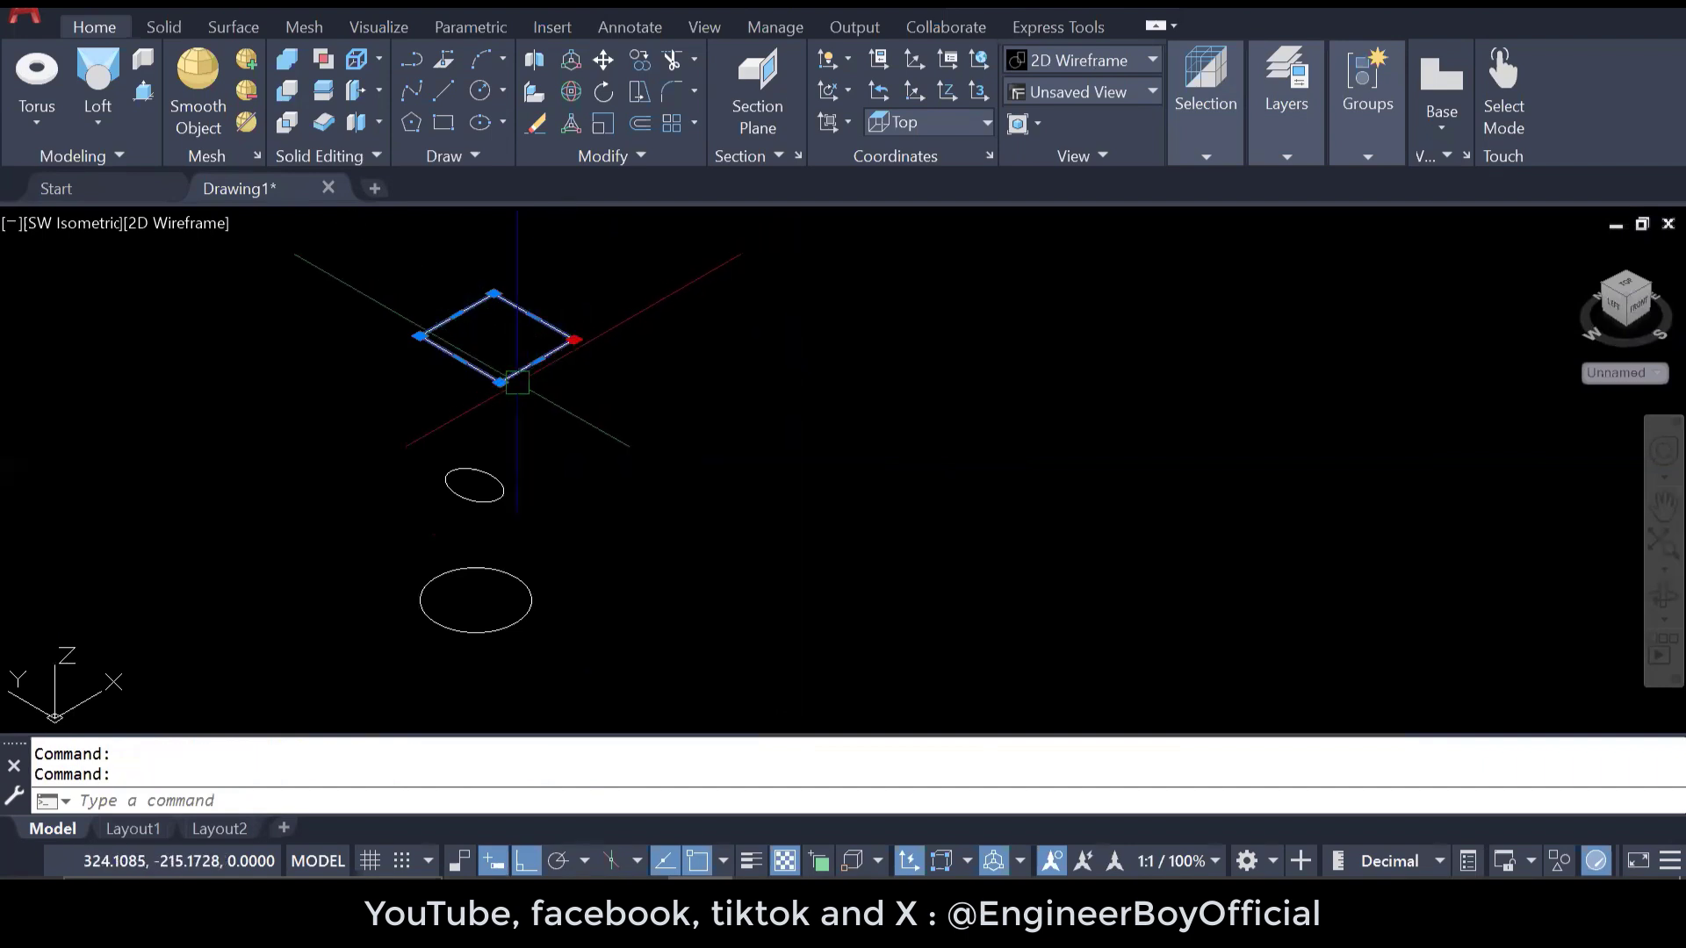
pyautogui.keyDown('shift'); pyautogui.click(499, 382); pyautogui.keyUp('shift')
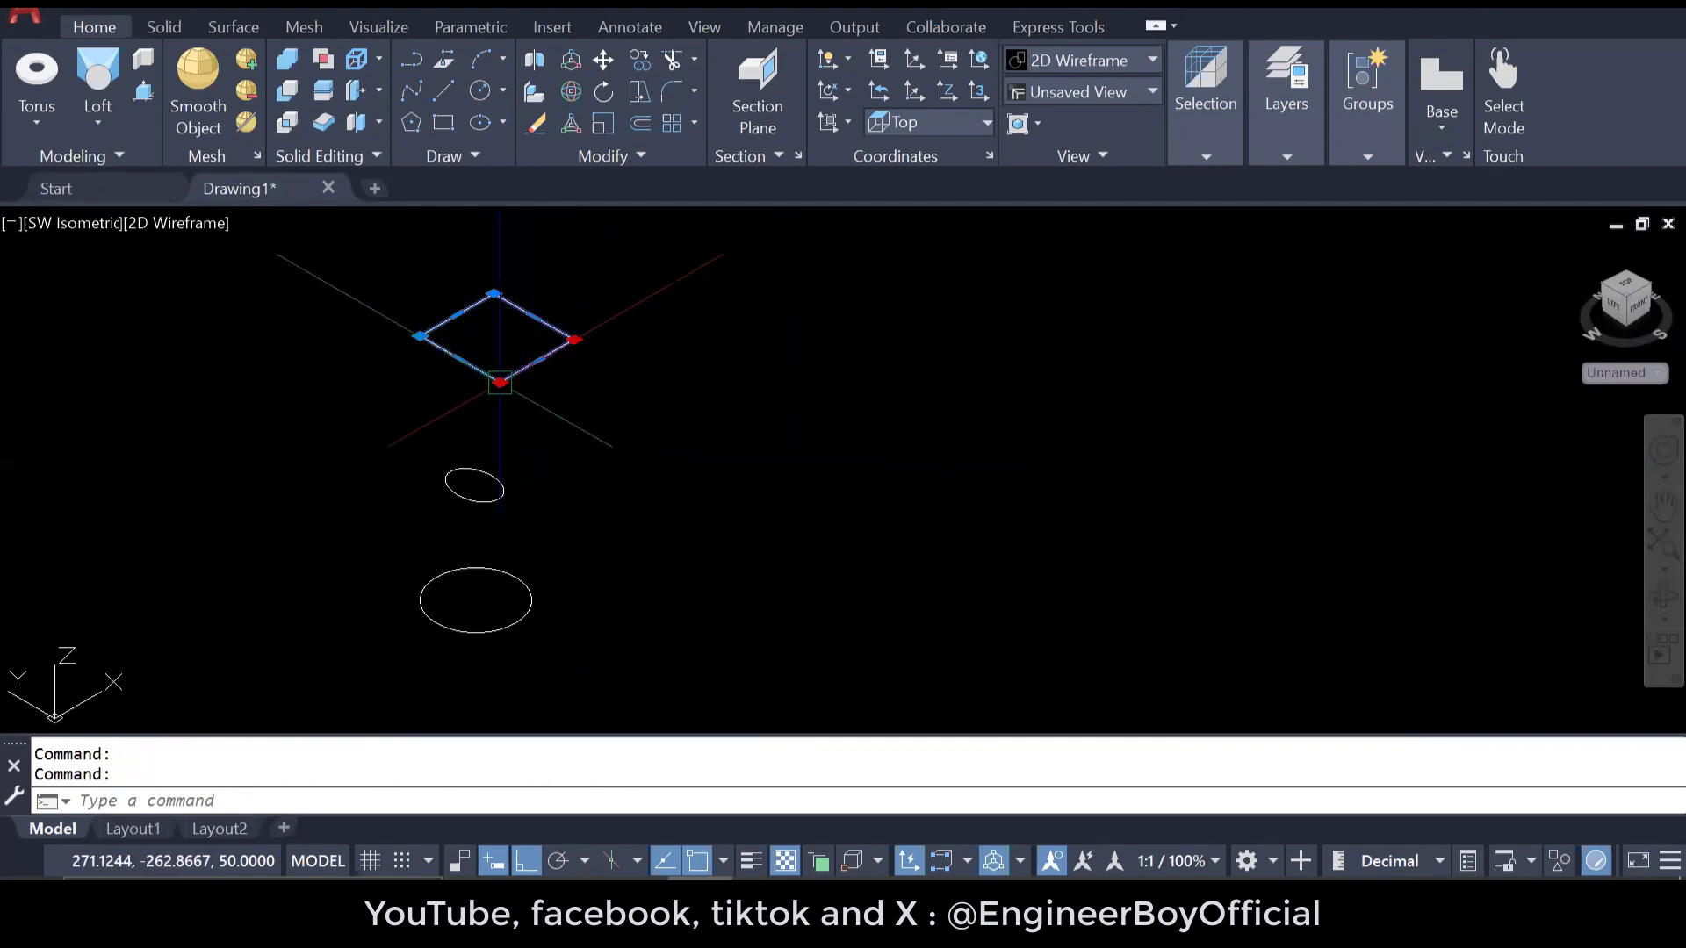
pyautogui.click(500, 382)
pyautogui.click(560, 416)
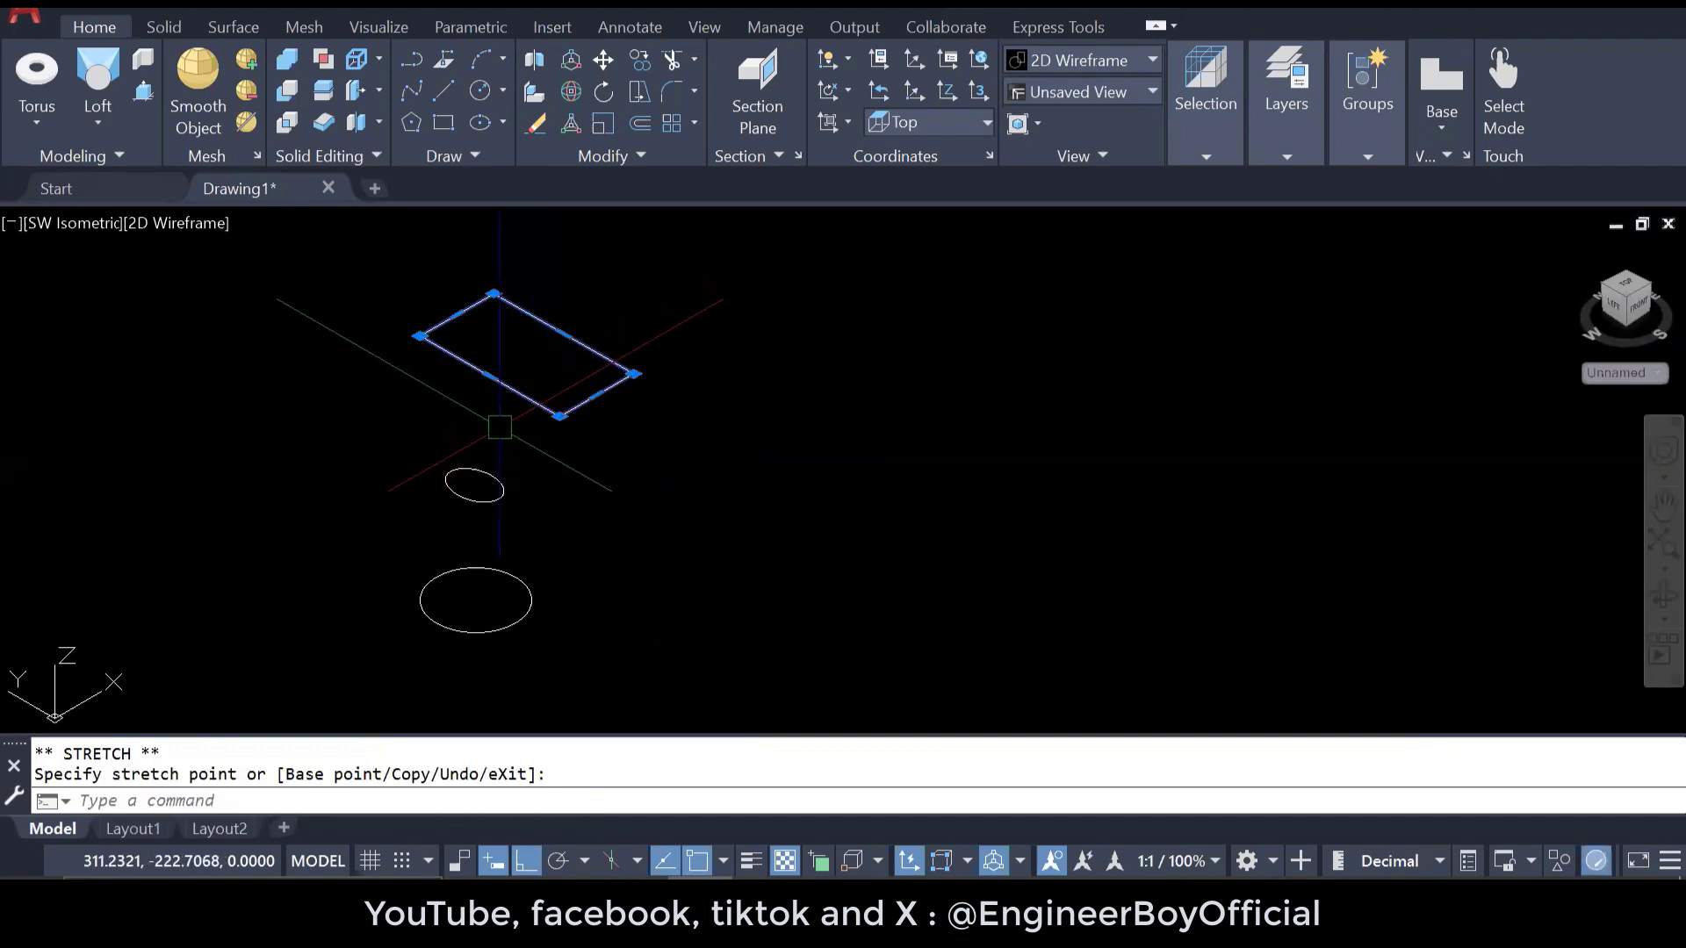
# - Stretch the raised rectangle outward along the negative X direction by the two corner grips of its adjacent side
pyautogui.click(559, 417)
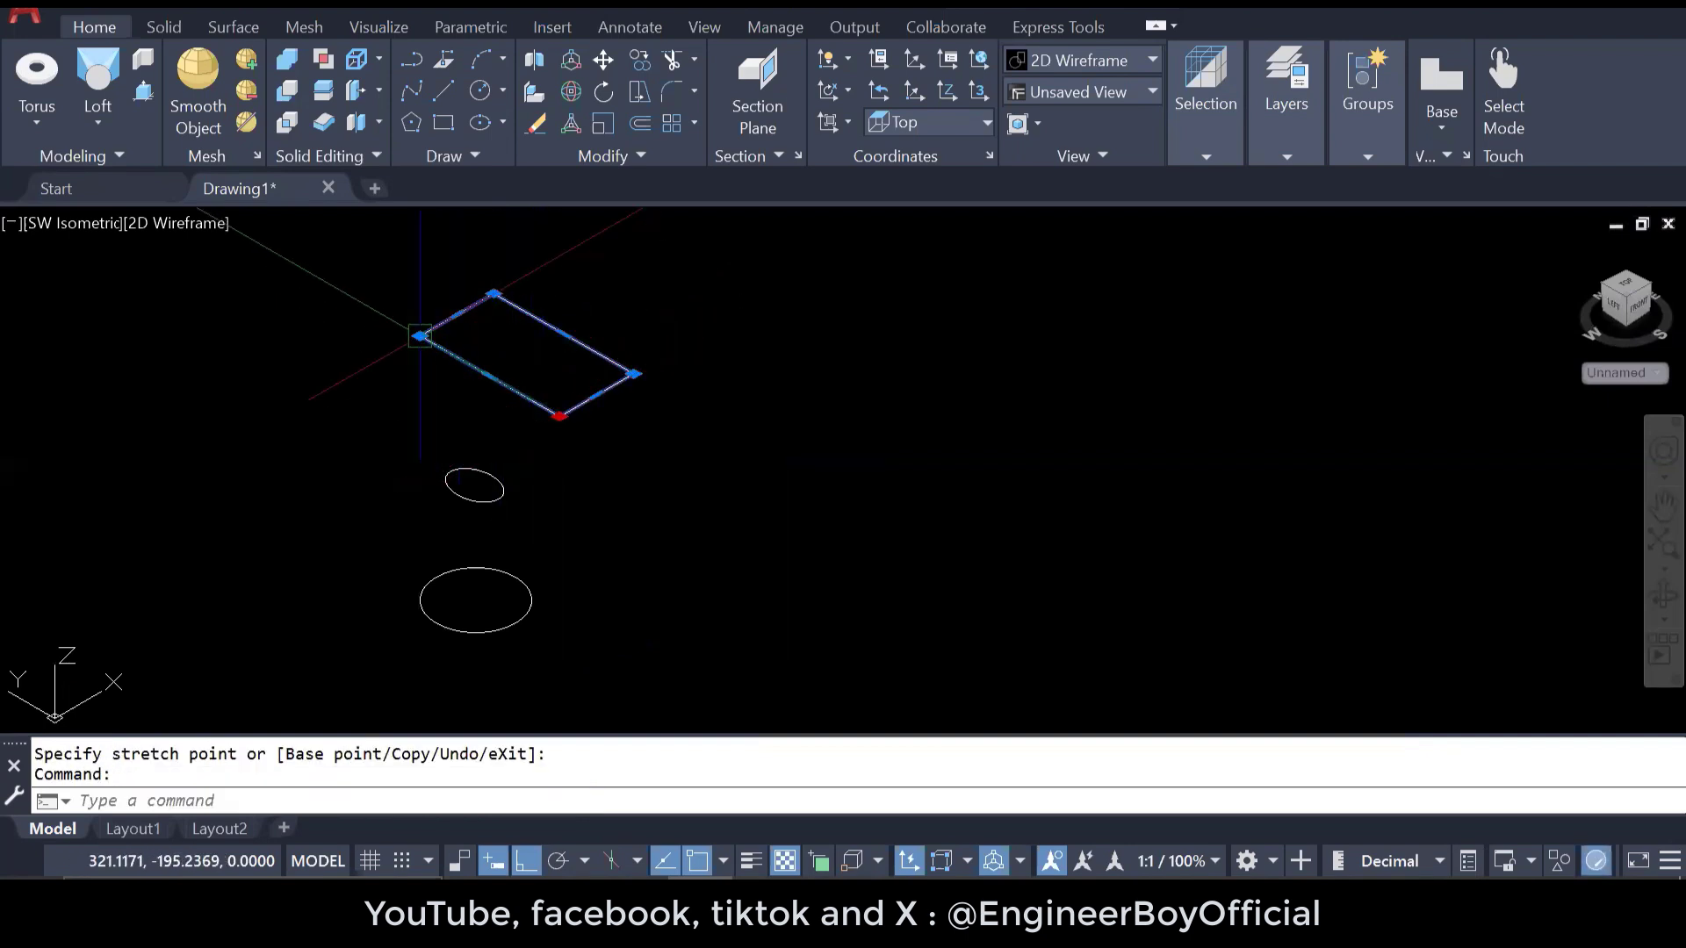
pyautogui.keyDown('shift'); pyautogui.click(421, 336); pyautogui.keyUp('shift')
pyautogui.click(421, 337)
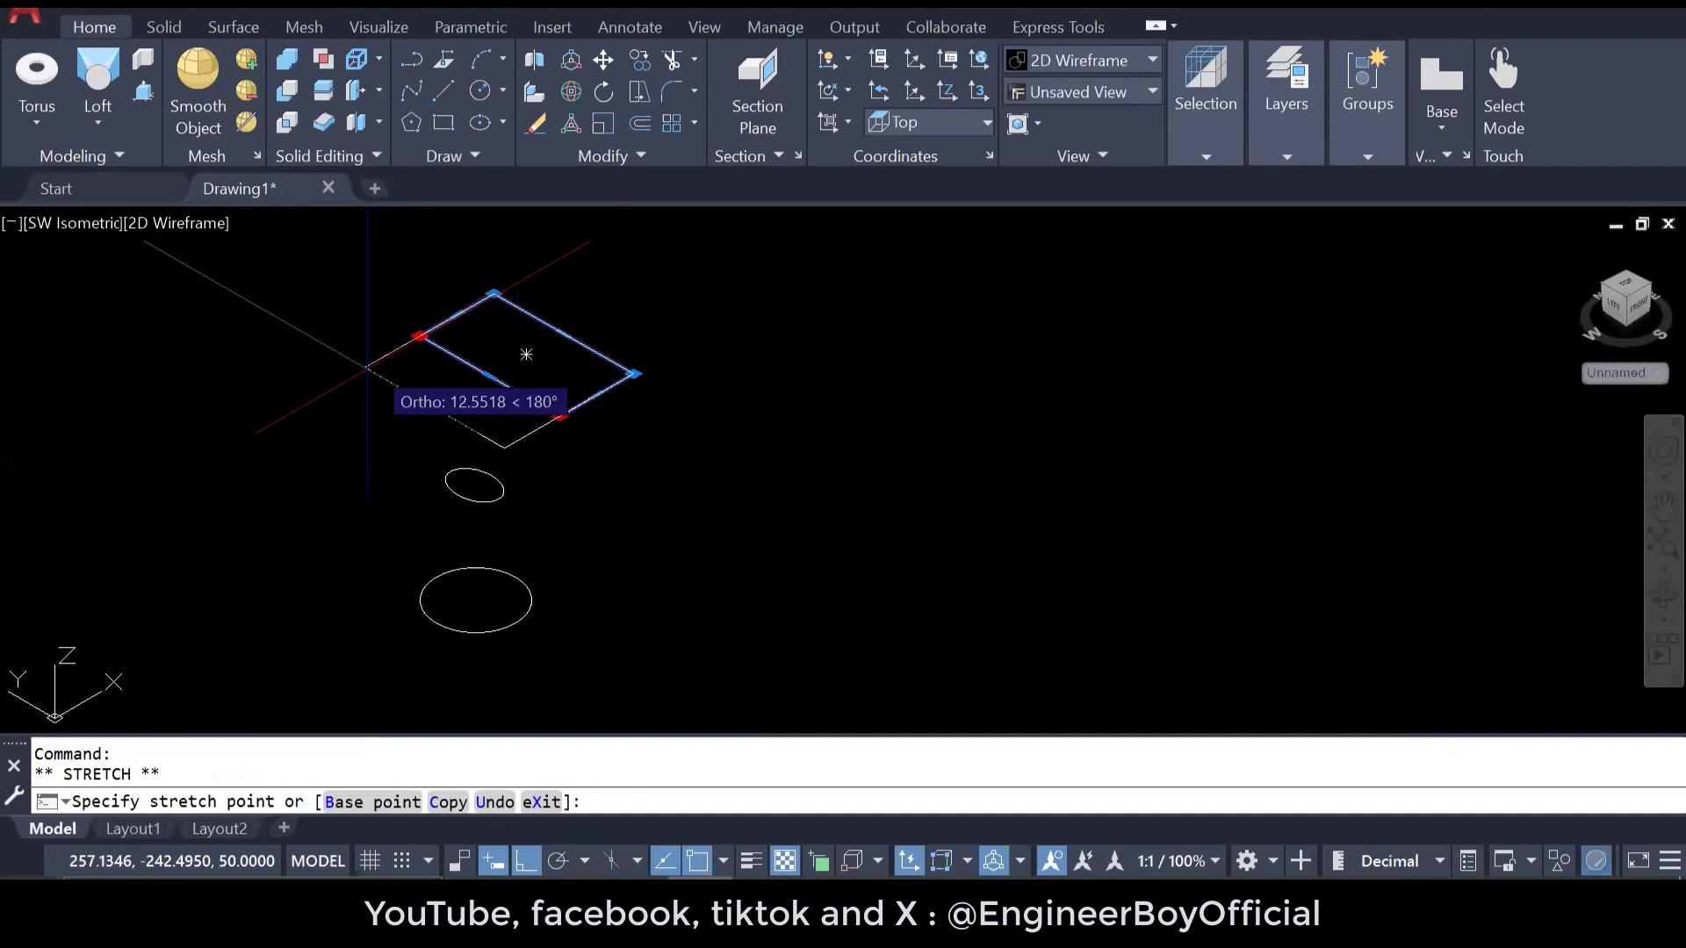
pyautogui.press('Escape')
pyautogui.press('Escape')
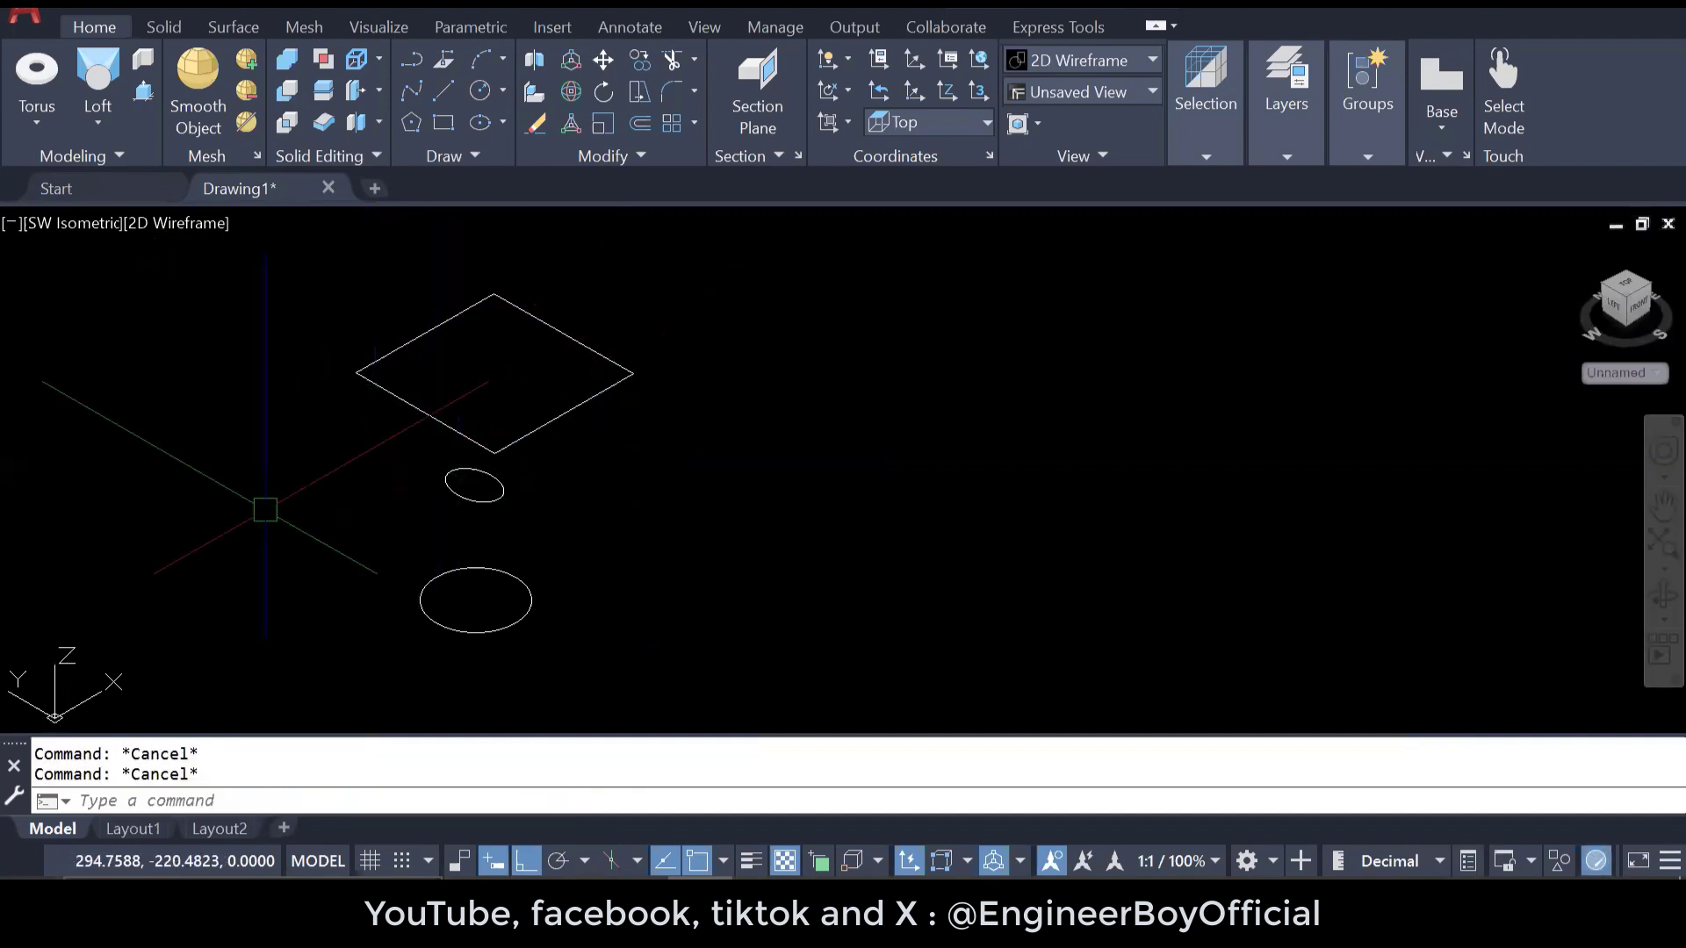
# - Loft the circle, the enlarged rectangle and the ellipse, in that order, into a solid using cross sections only
pyautogui.click(96, 86)
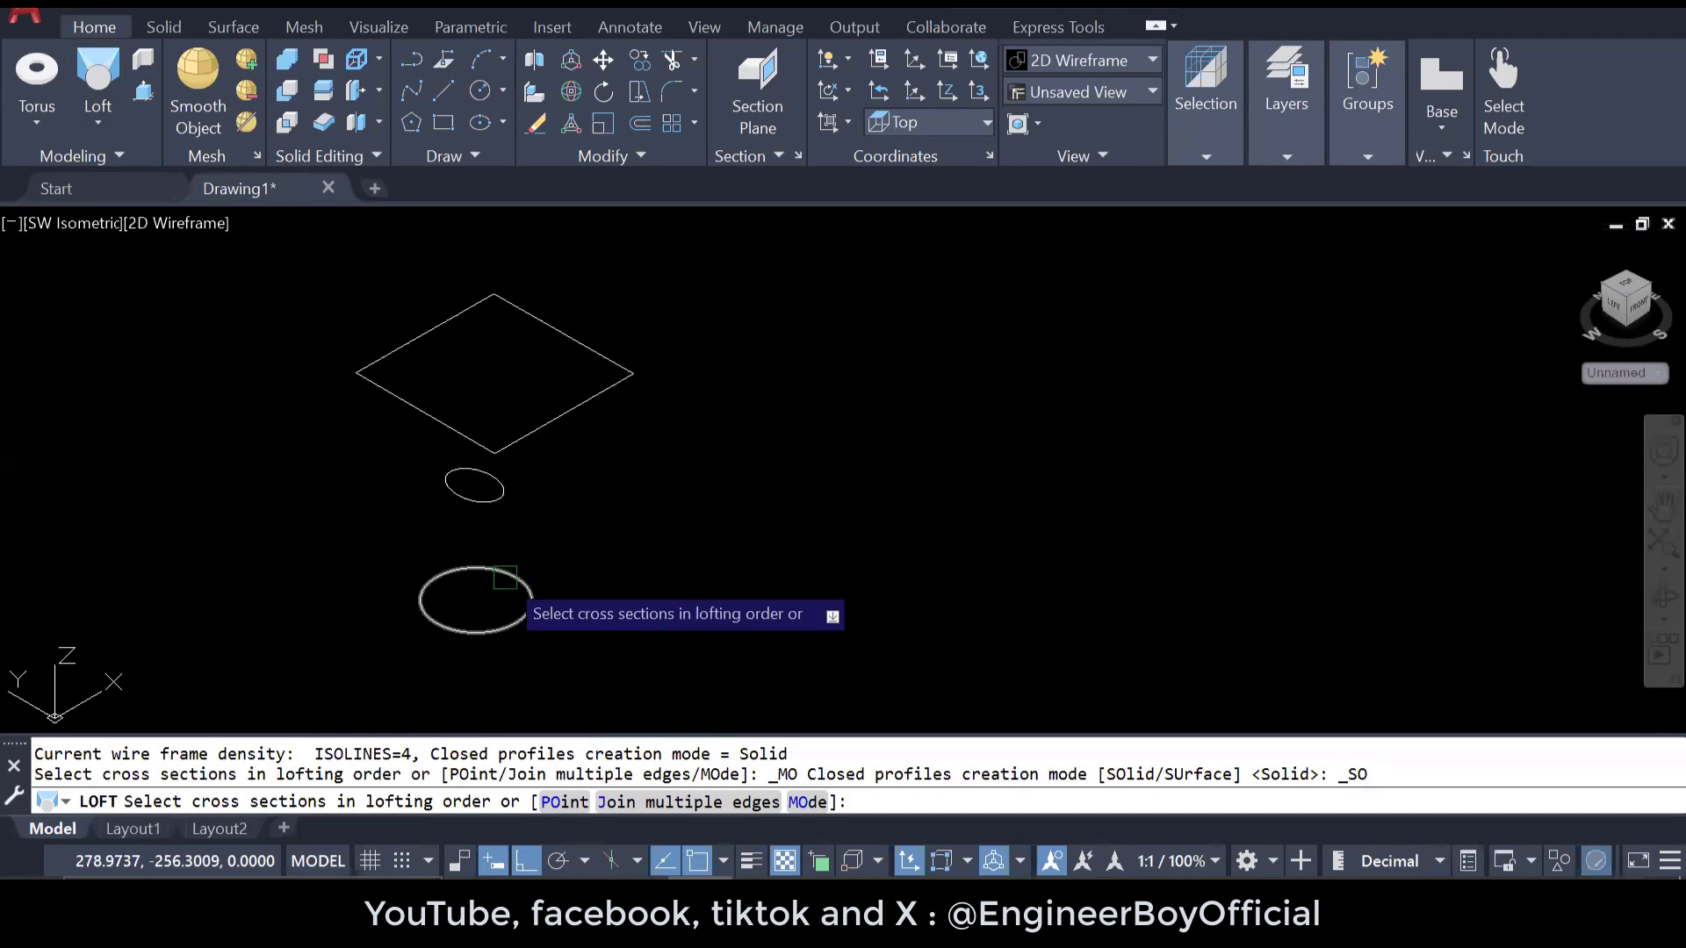
pyautogui.click(517, 572)
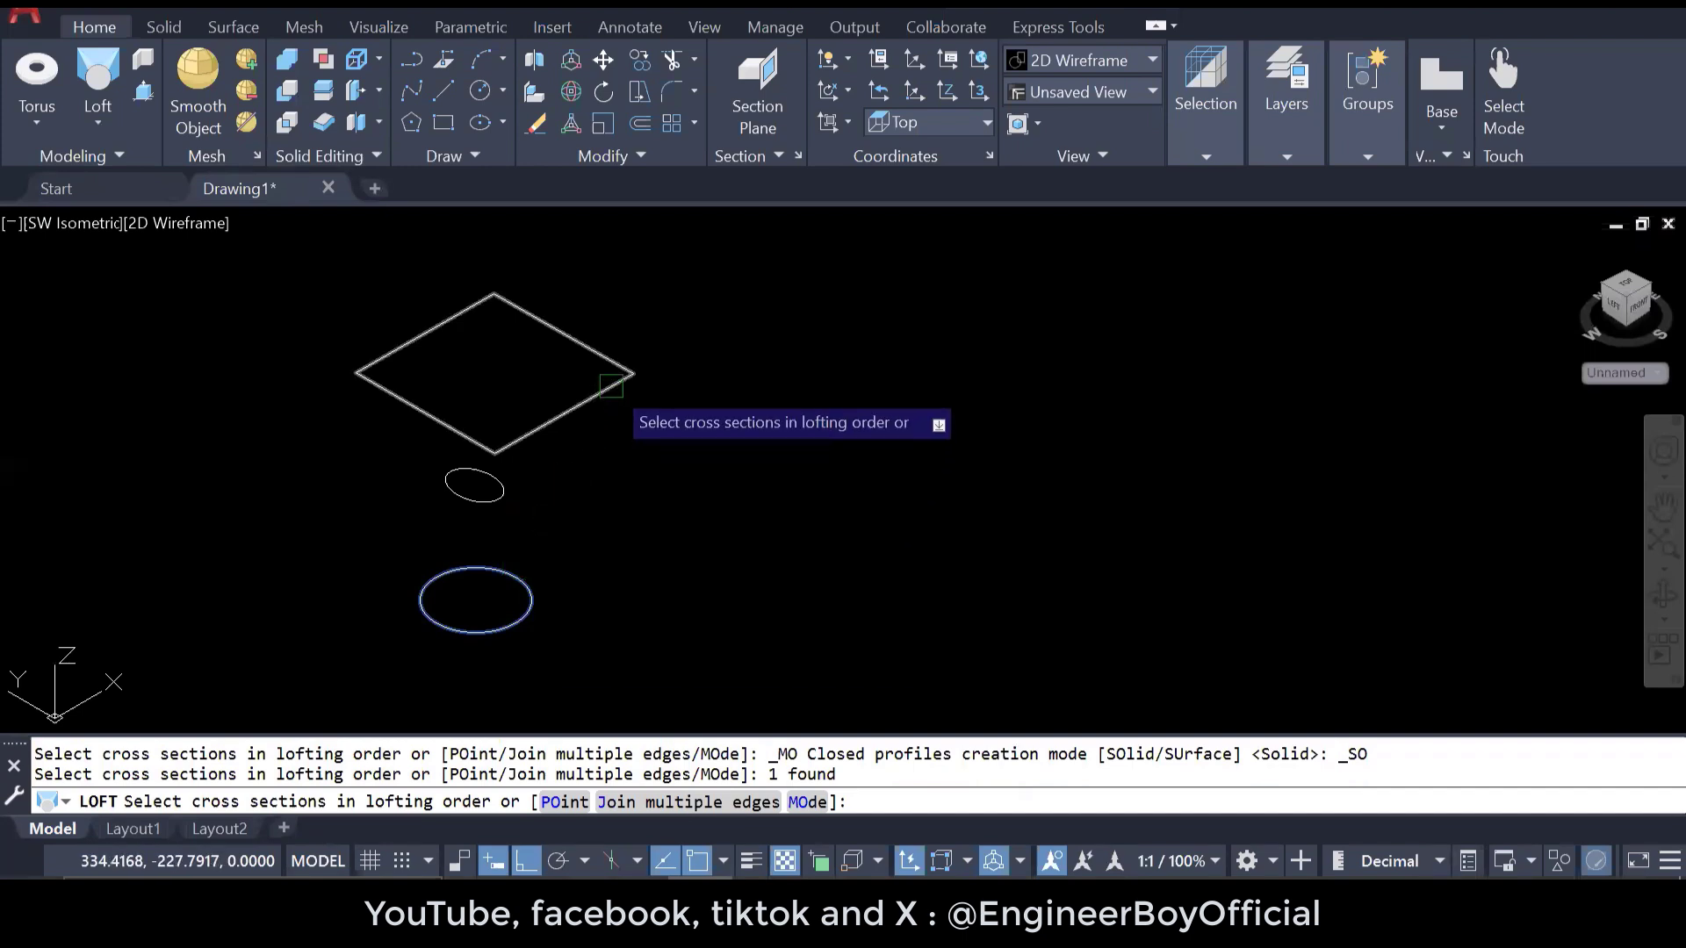
pyautogui.click(605, 393)
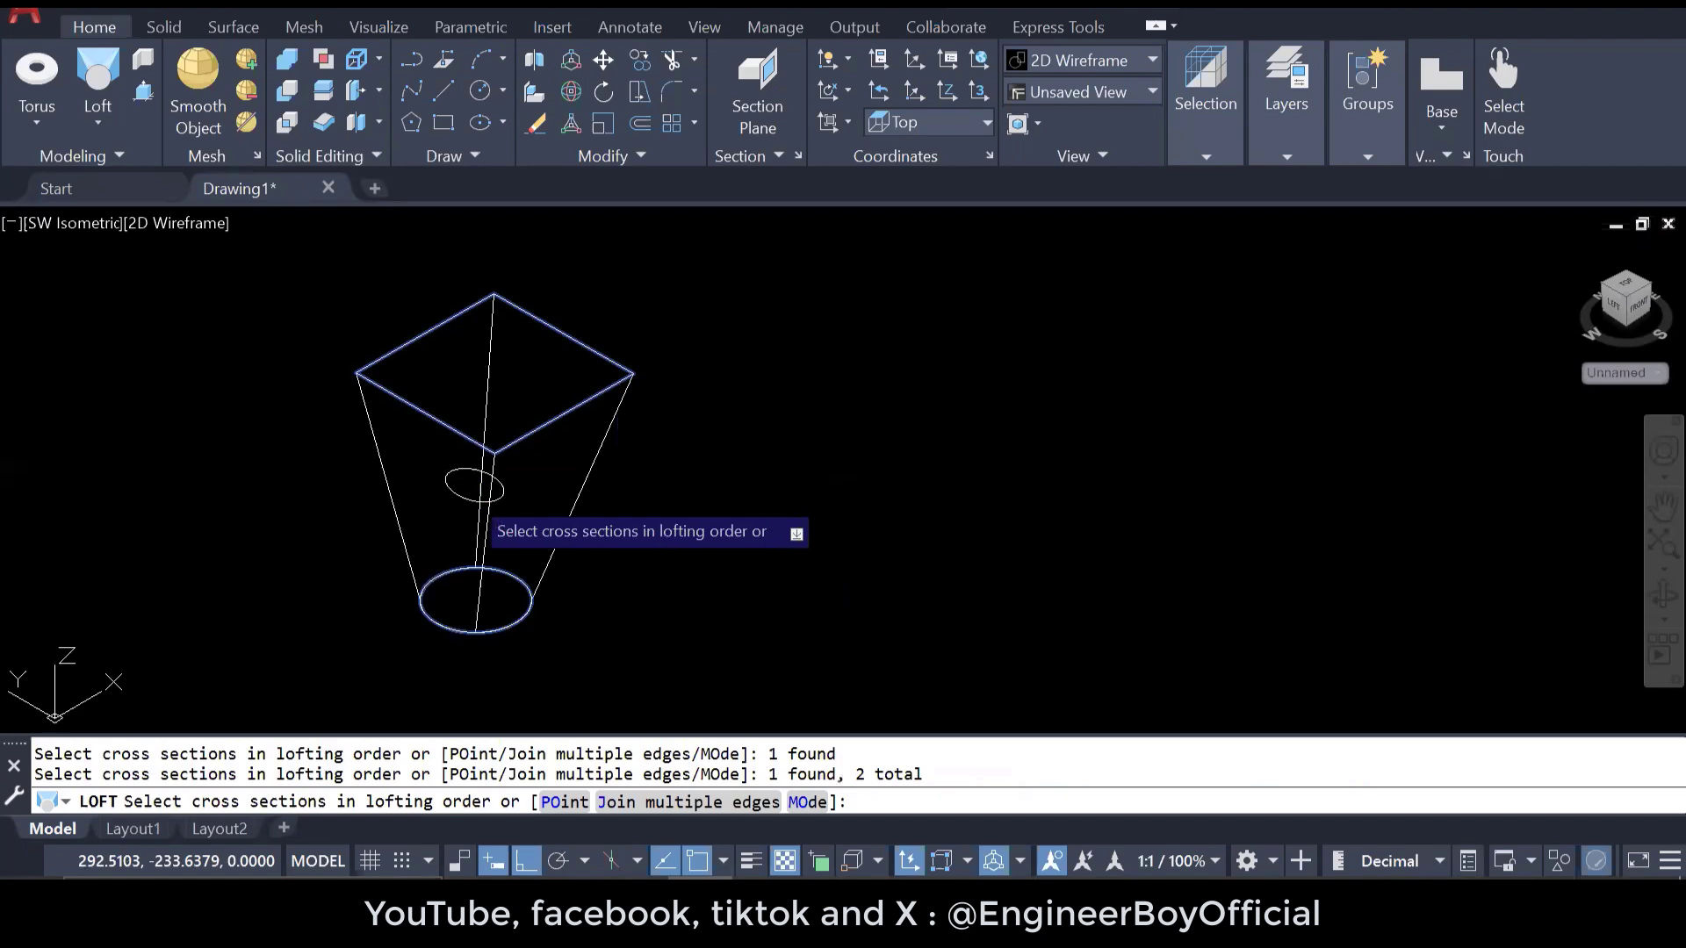
pyautogui.click(469, 494)
pyautogui.press('Return')
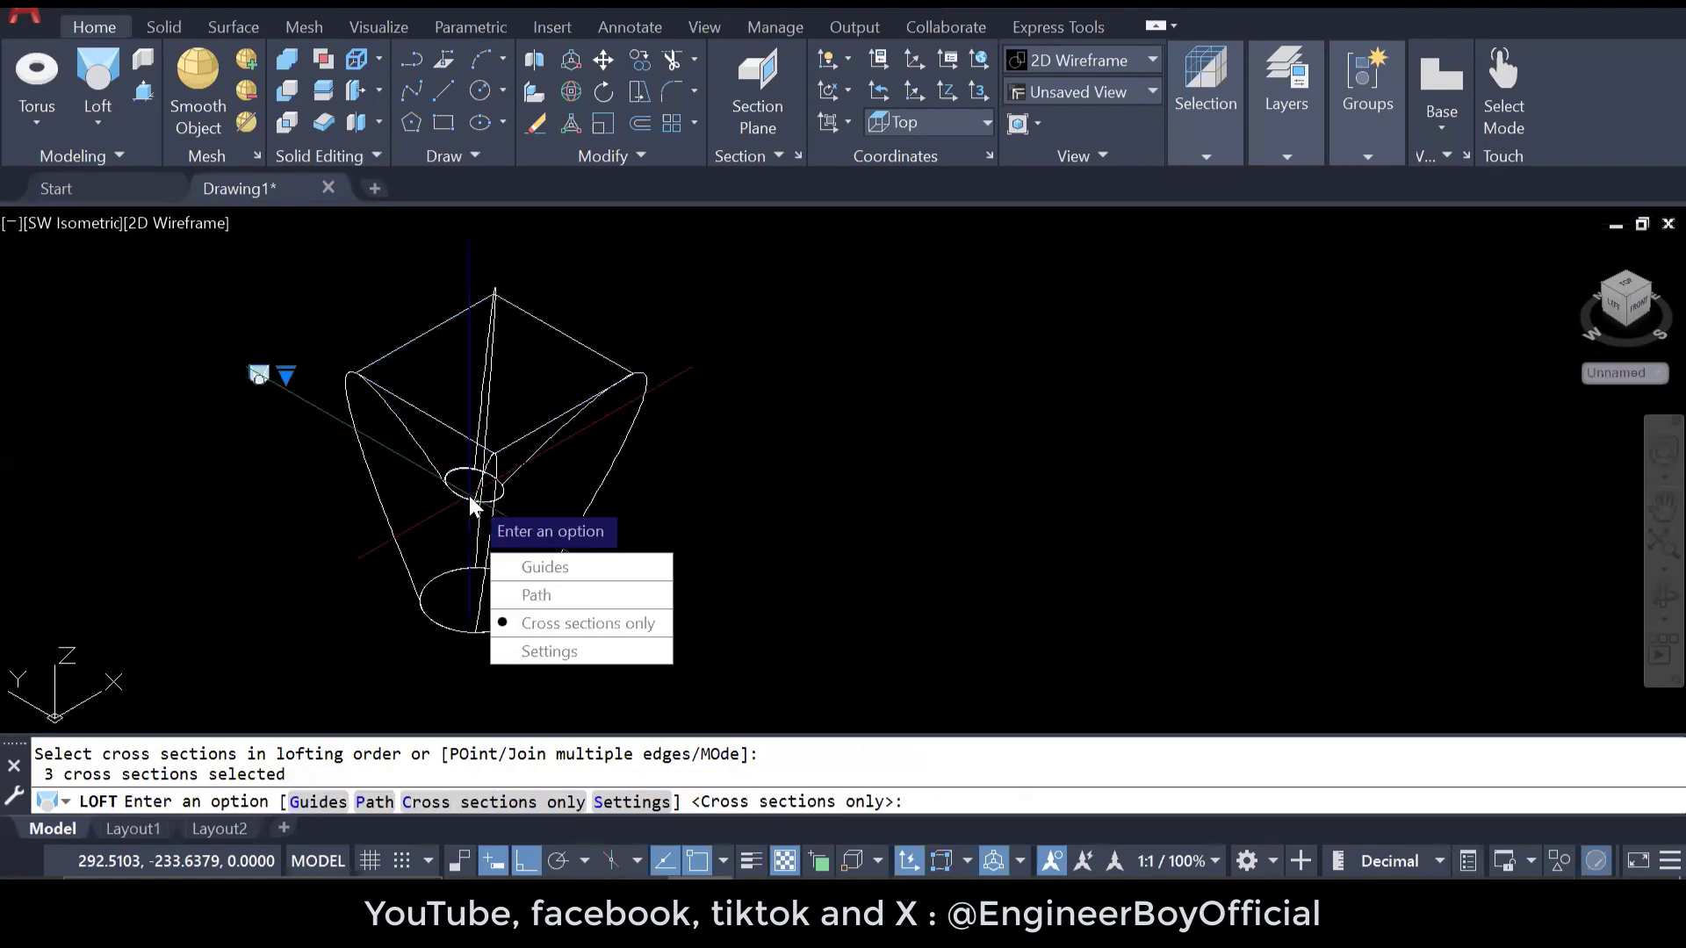
pyautogui.press('Down')
pyautogui.press('Down')
pyautogui.press('Down')
pyautogui.press('Return')
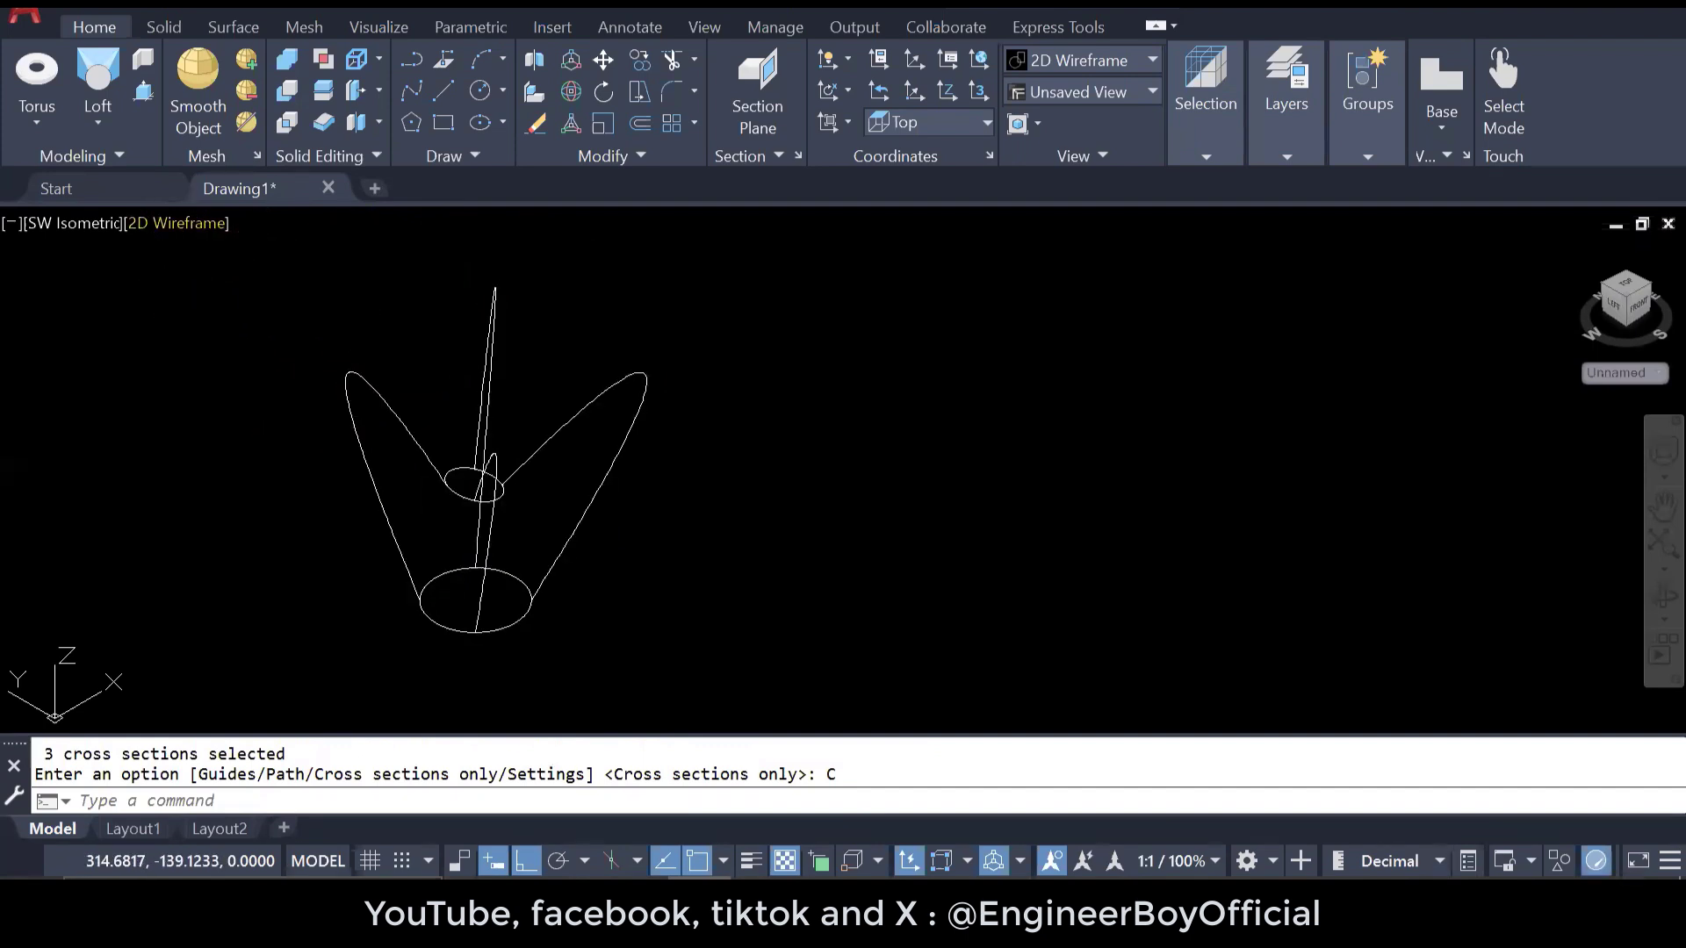
# - Show the lofted solid in the Conceptual visual style and orbit it to a near-front view from above
pyautogui.click(176, 223)
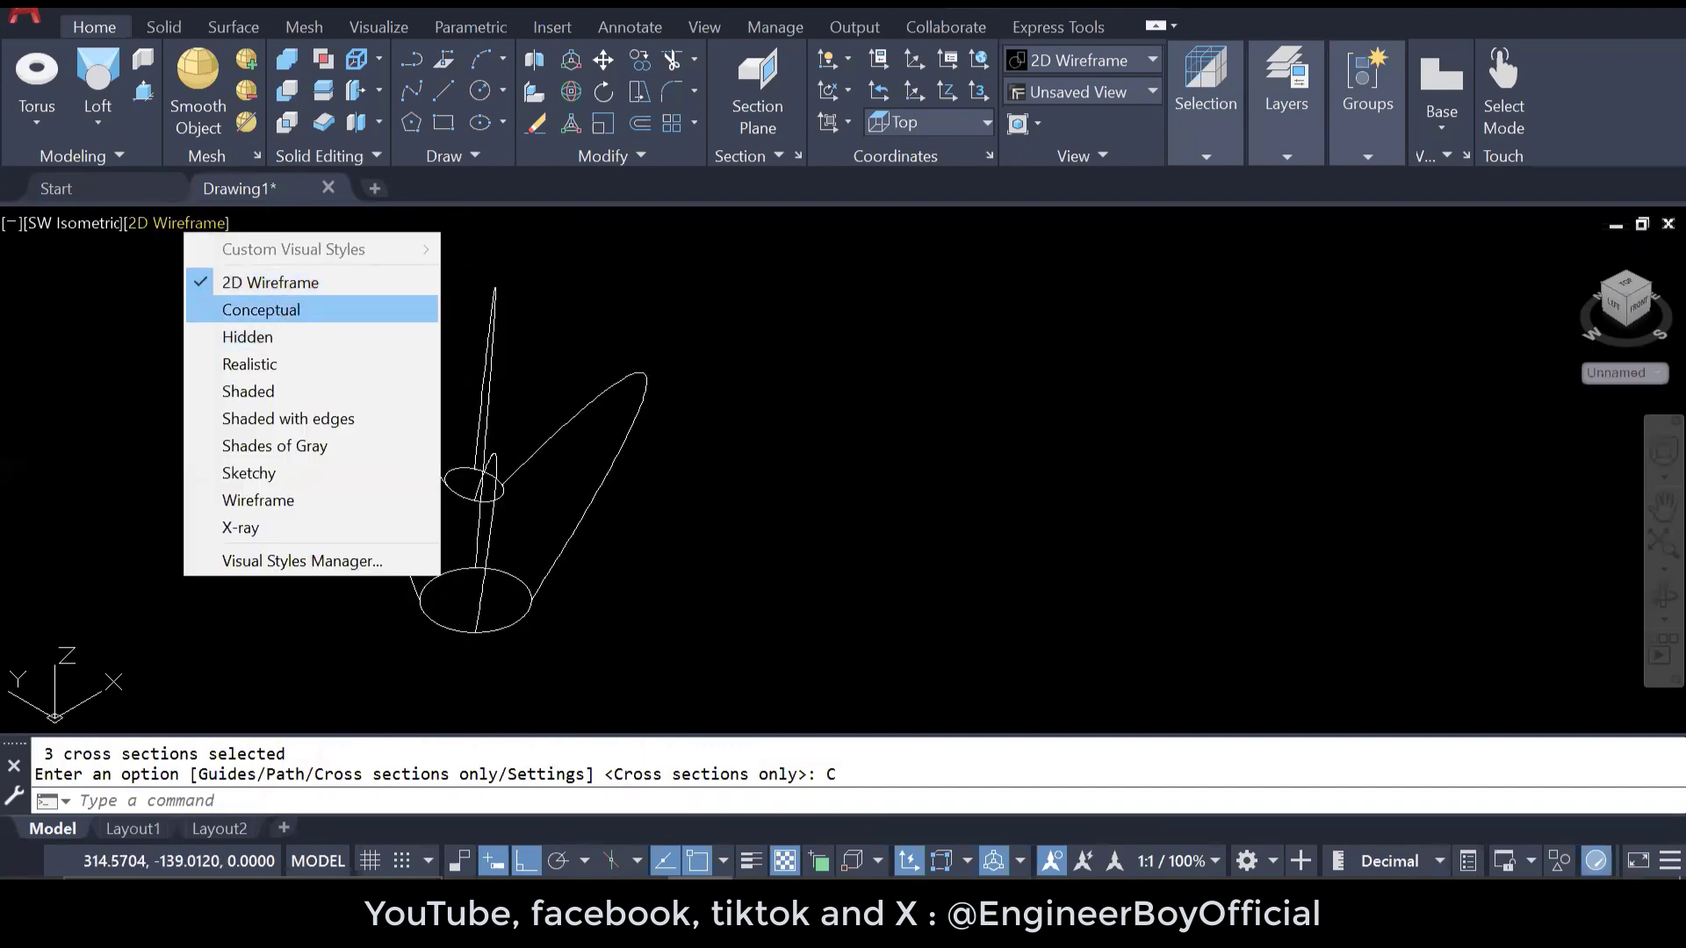
pyautogui.click(261, 310)
pyautogui.moveTo(562, 399)
pyautogui.keyDown('shift'); pyautogui.mouseDown(button='middle')
pyautogui.moveTo(613, 505)
pyautogui.moveTo(650, 524)
pyautogui.mouseUp(button='middle'); pyautogui.keyUp('shift')
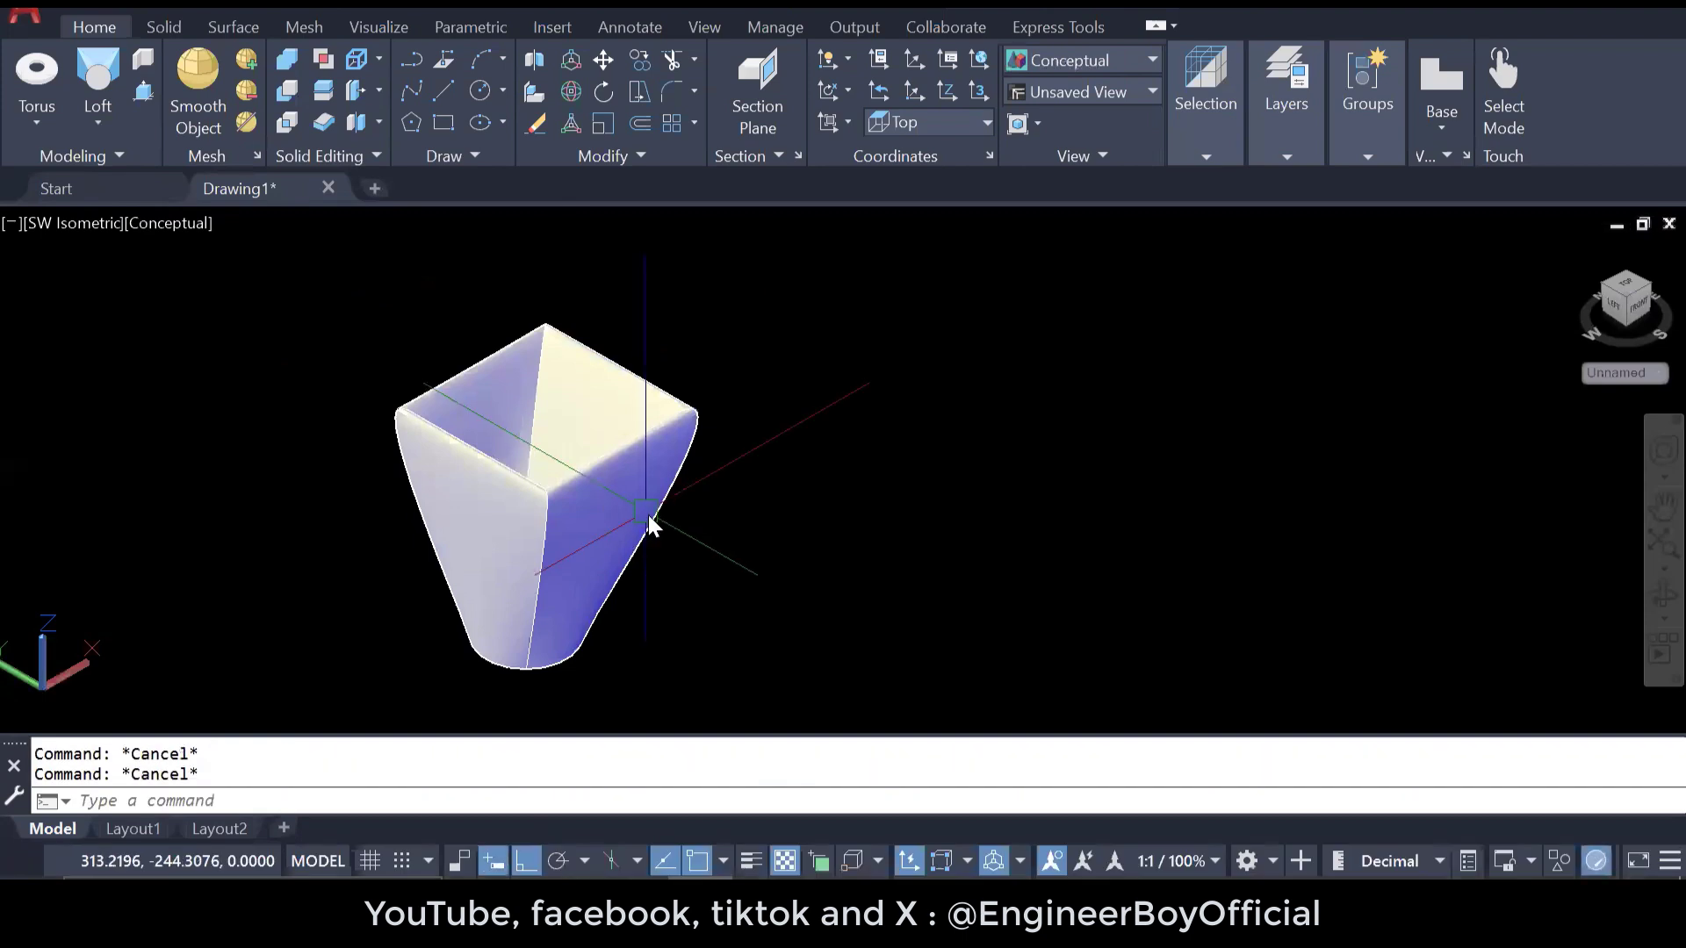
pyautogui.press('Return')
pyautogui.moveTo(609, 495)
pyautogui.mouseDown()
pyautogui.moveTo(562, 527)
pyautogui.moveTo(535, 612)
pyautogui.moveTo(421, 439)
pyautogui.moveTo(280, 434)
pyautogui.moveTo(218, 512)
pyautogui.moveTo(422, 530)
pyautogui.moveTo(437, 478)
pyautogui.mouseUp()
pyautogui.press('Escape')
# - Change the loft's surface option to Normal to start section and orbit around the reshaped solid
pyautogui.click(538, 471)
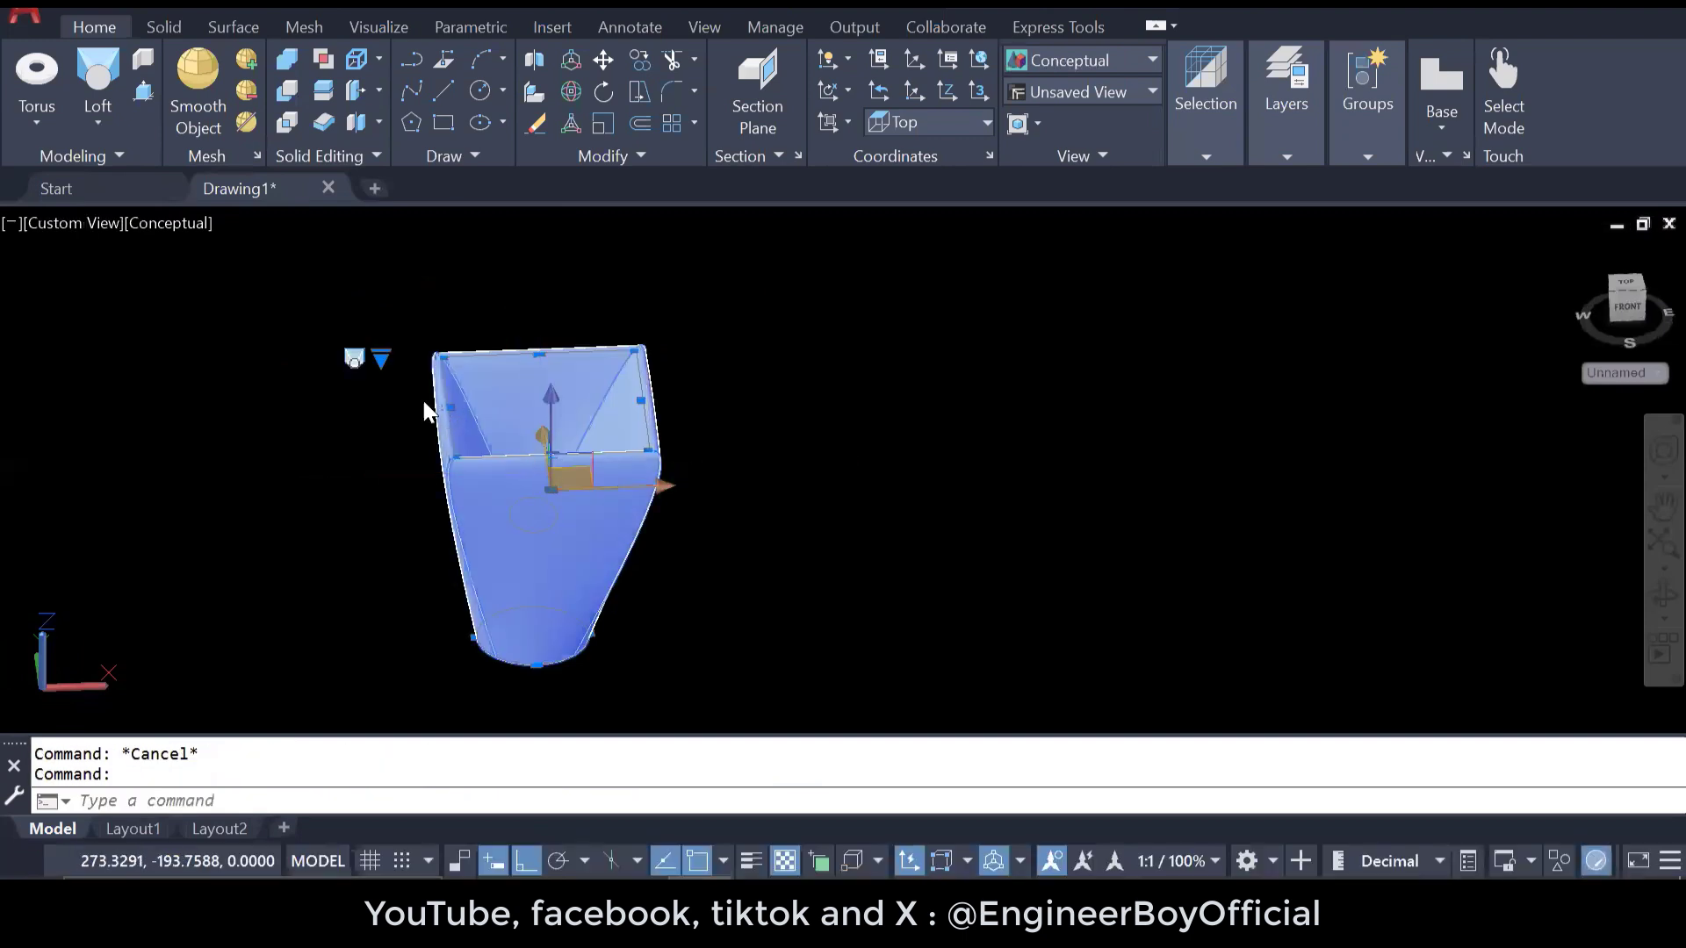
pyautogui.click(381, 358)
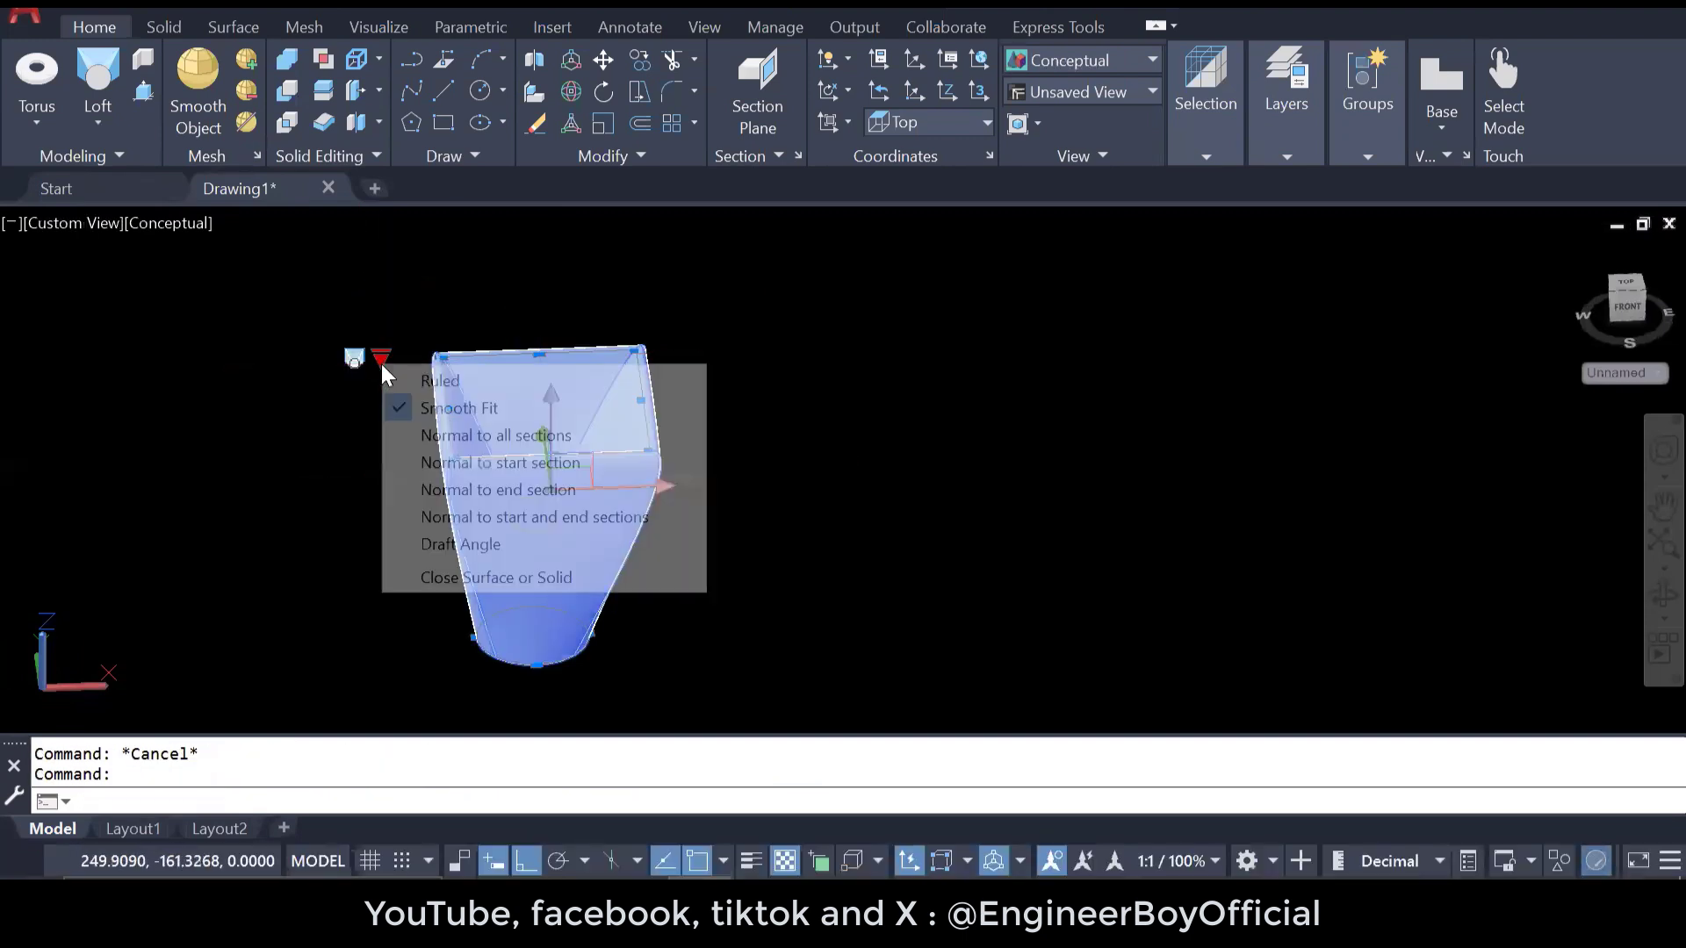
pyautogui.click(492, 462)
pyautogui.press('Escape')
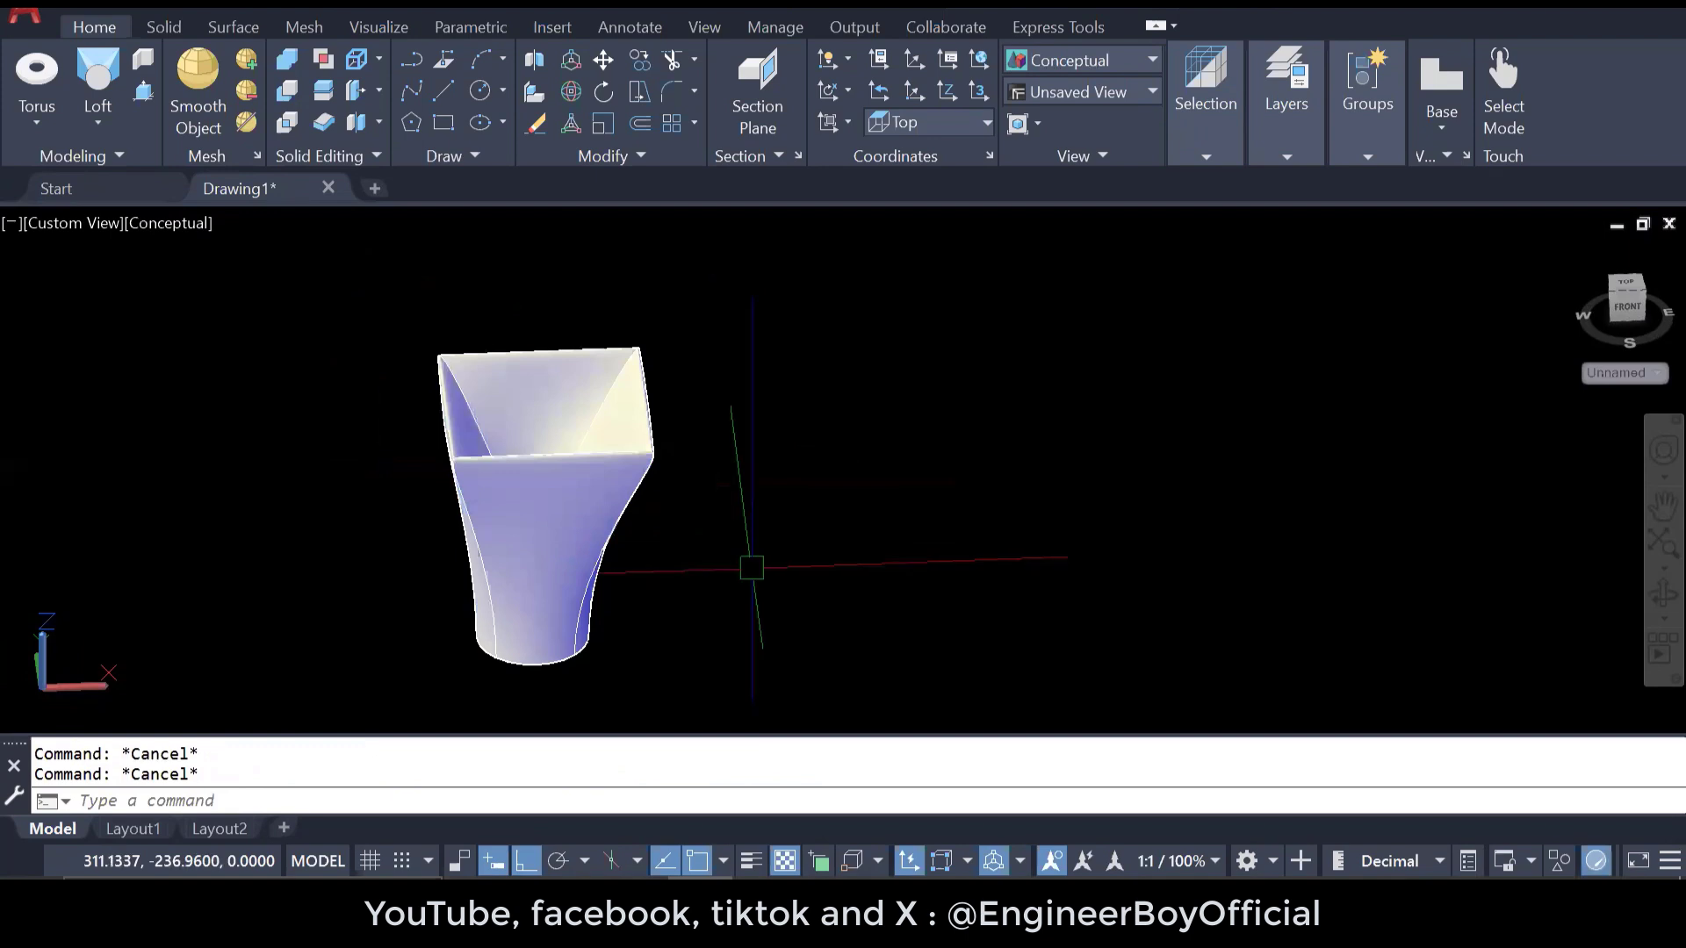
pyautogui.write('3do')
pyautogui.press('Return')
pyautogui.moveTo(752, 571); pyautogui.dragTo(851, 522)
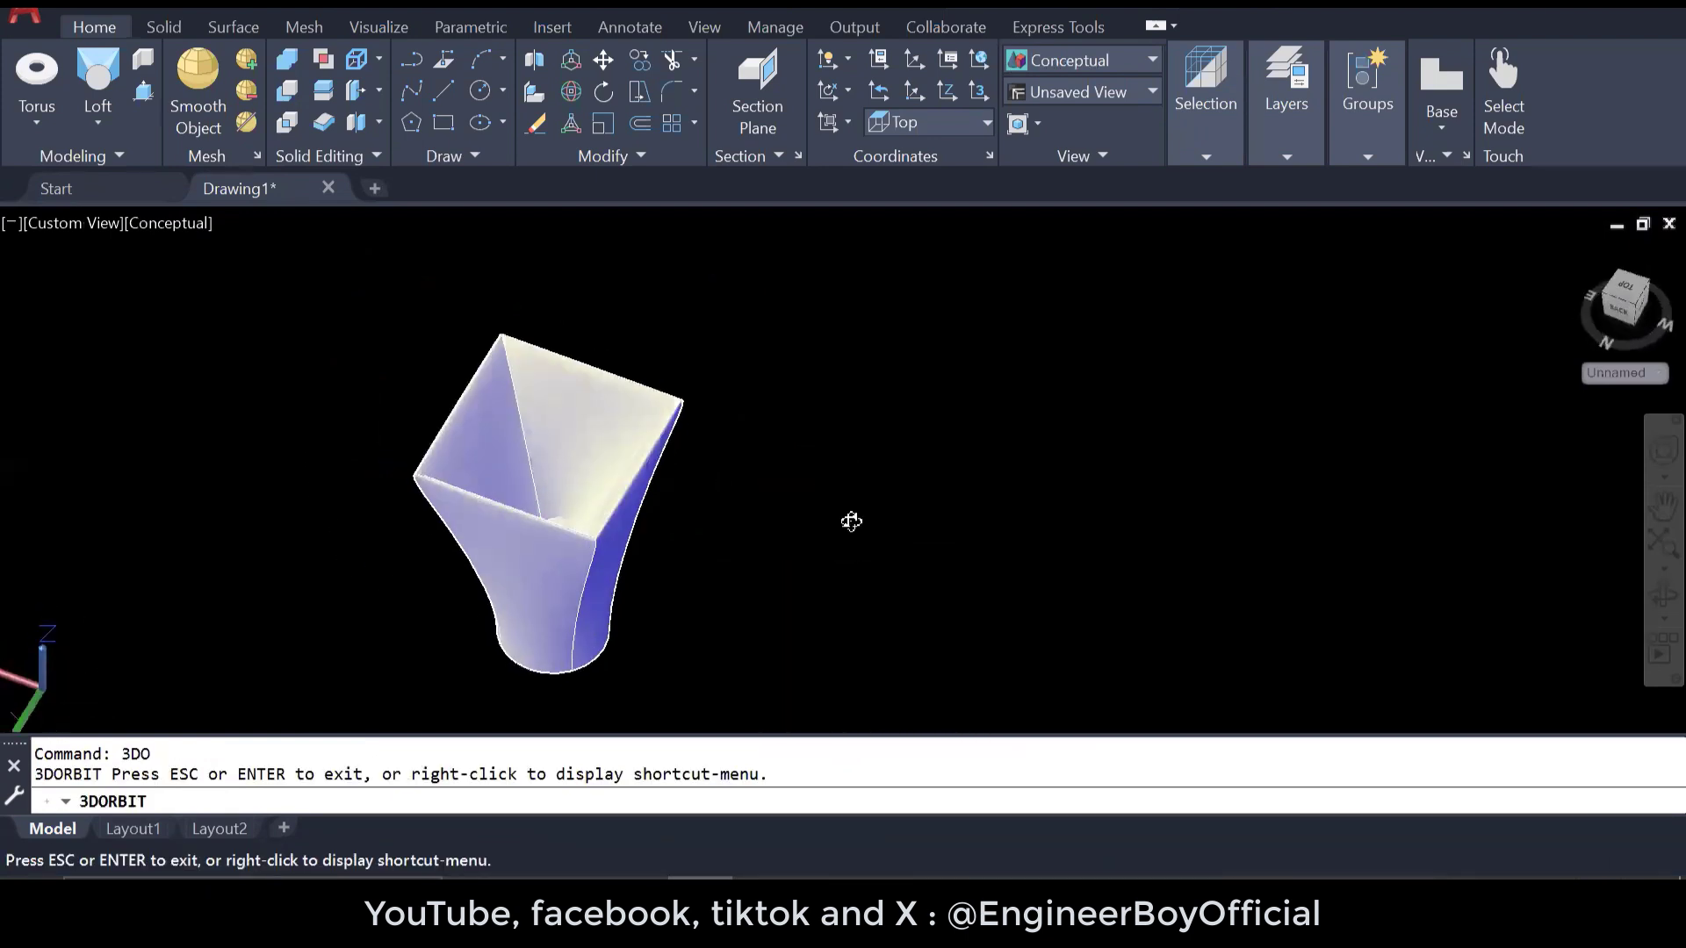
pyautogui.moveTo(635, 554); pyautogui.dragTo(375, 492)
pyautogui.press('Escape')
# - Erase the lofted solid together with its profiles
pyautogui.click(714, 588)
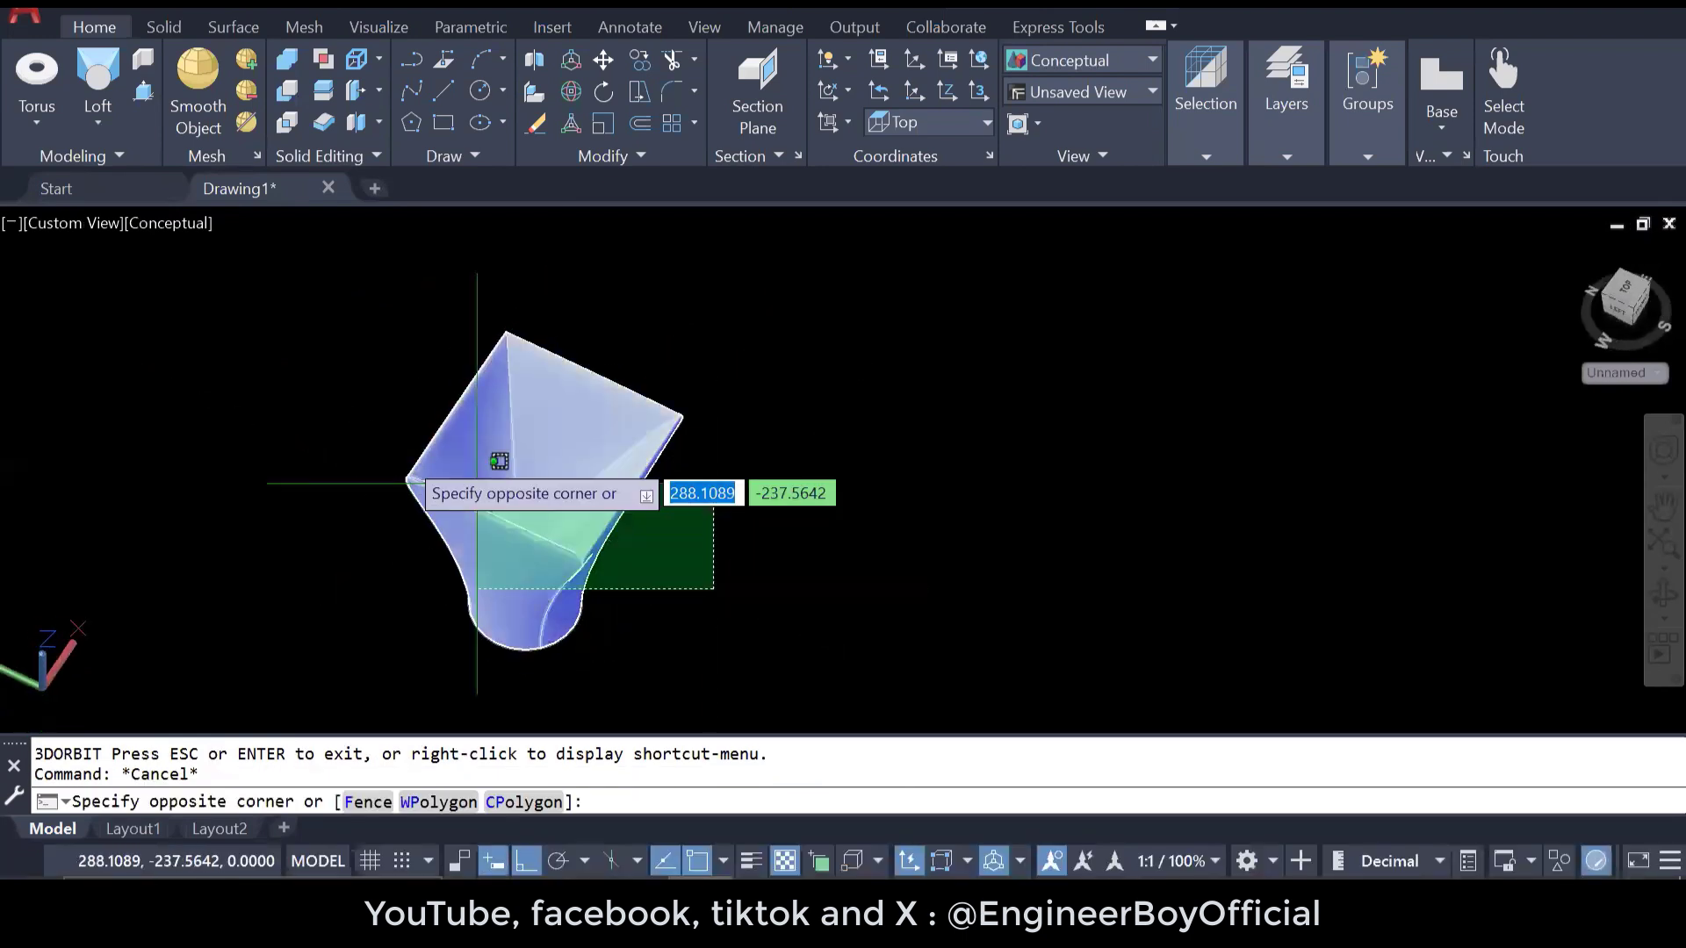
pyautogui.click(310, 406)
pyautogui.write('e')
pyautogui.press('Return')
pyautogui.press('Escape')
pyautogui.press('Escape')
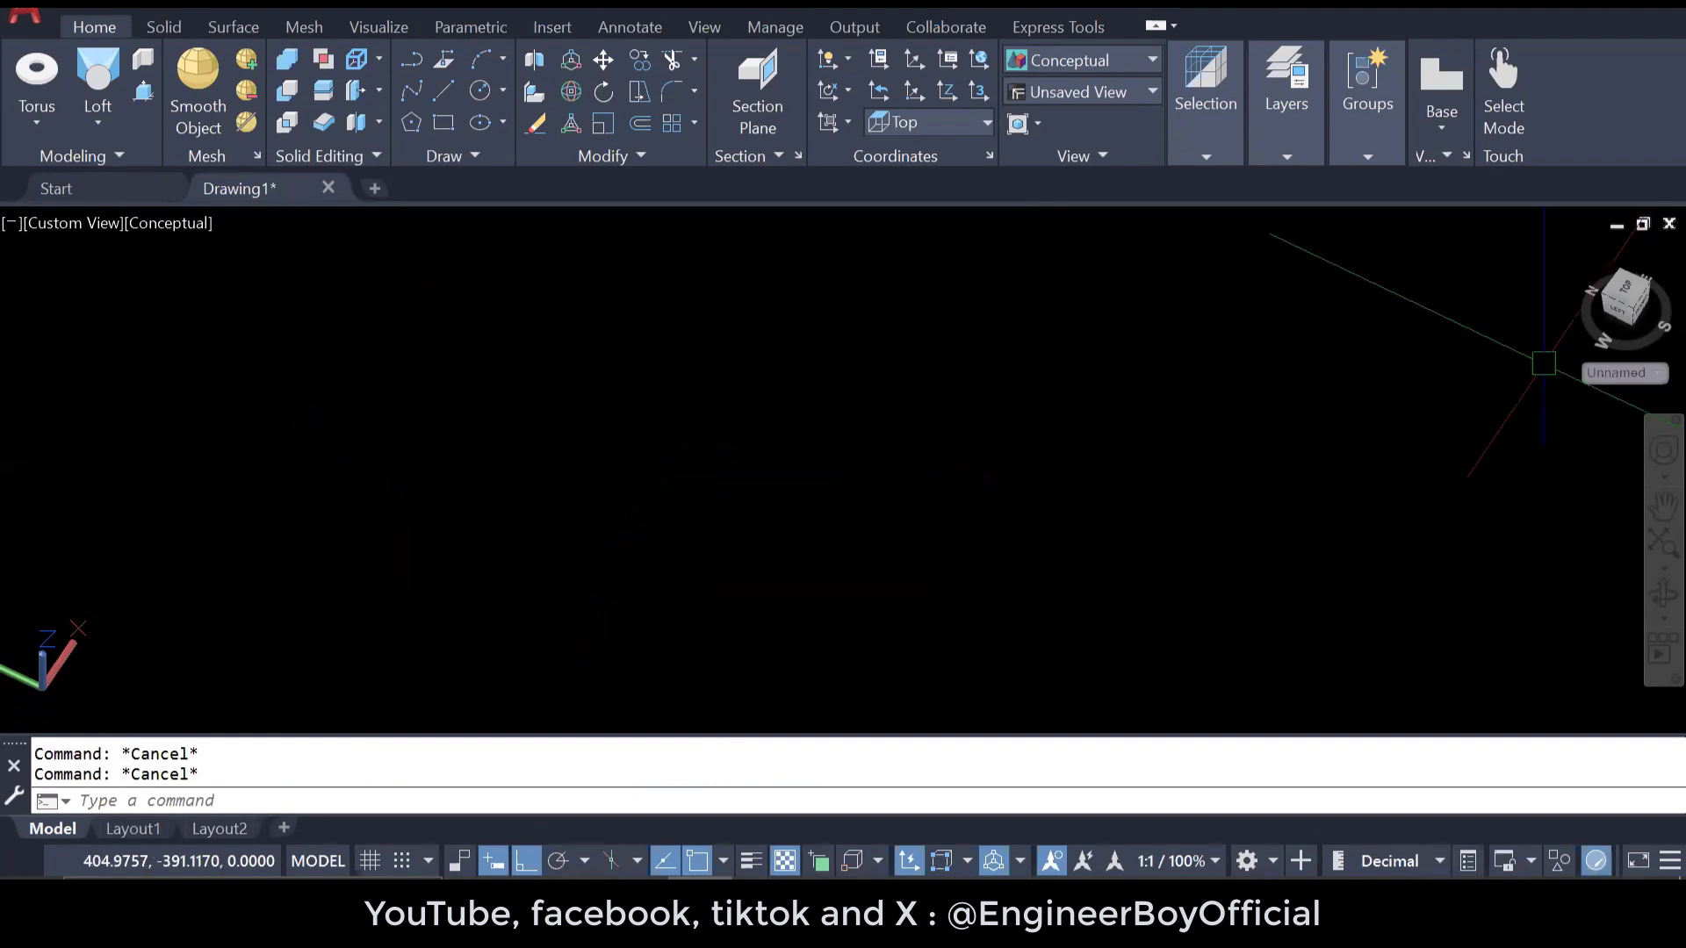
# - Return to the Top view in the 2D Wireframe style and rotate it so that north points up
pyautogui.click(1628, 296)
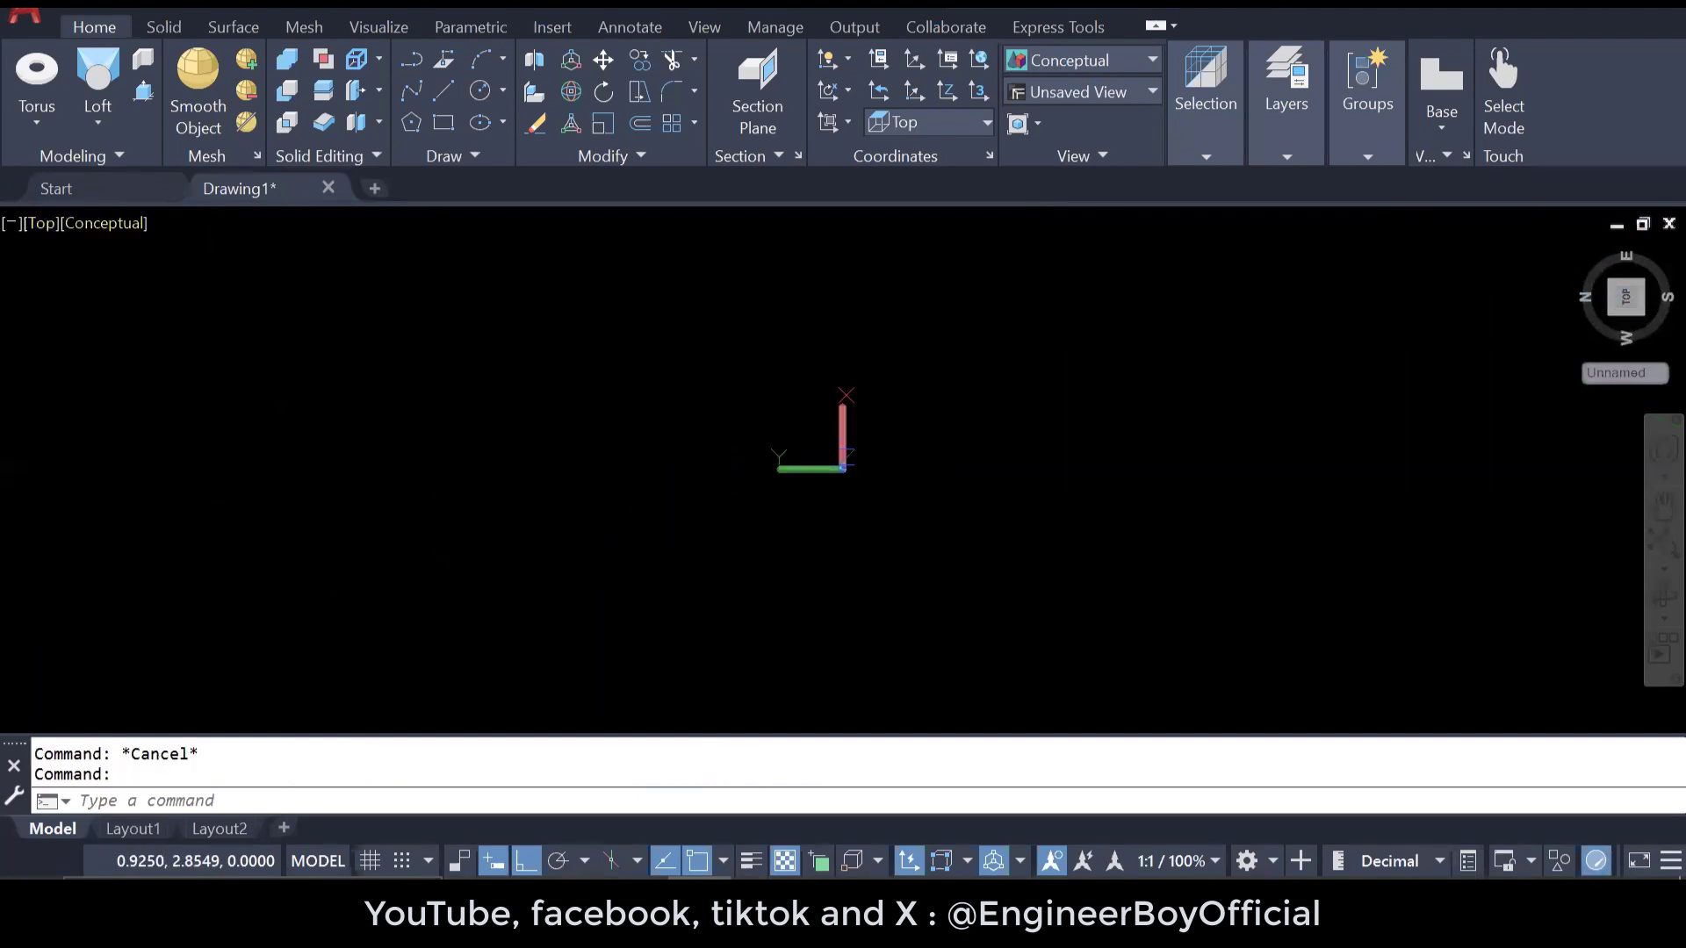
pyautogui.click(90, 223)
pyautogui.click(50, 223)
pyautogui.press('Escape')
pyautogui.press('Escape')
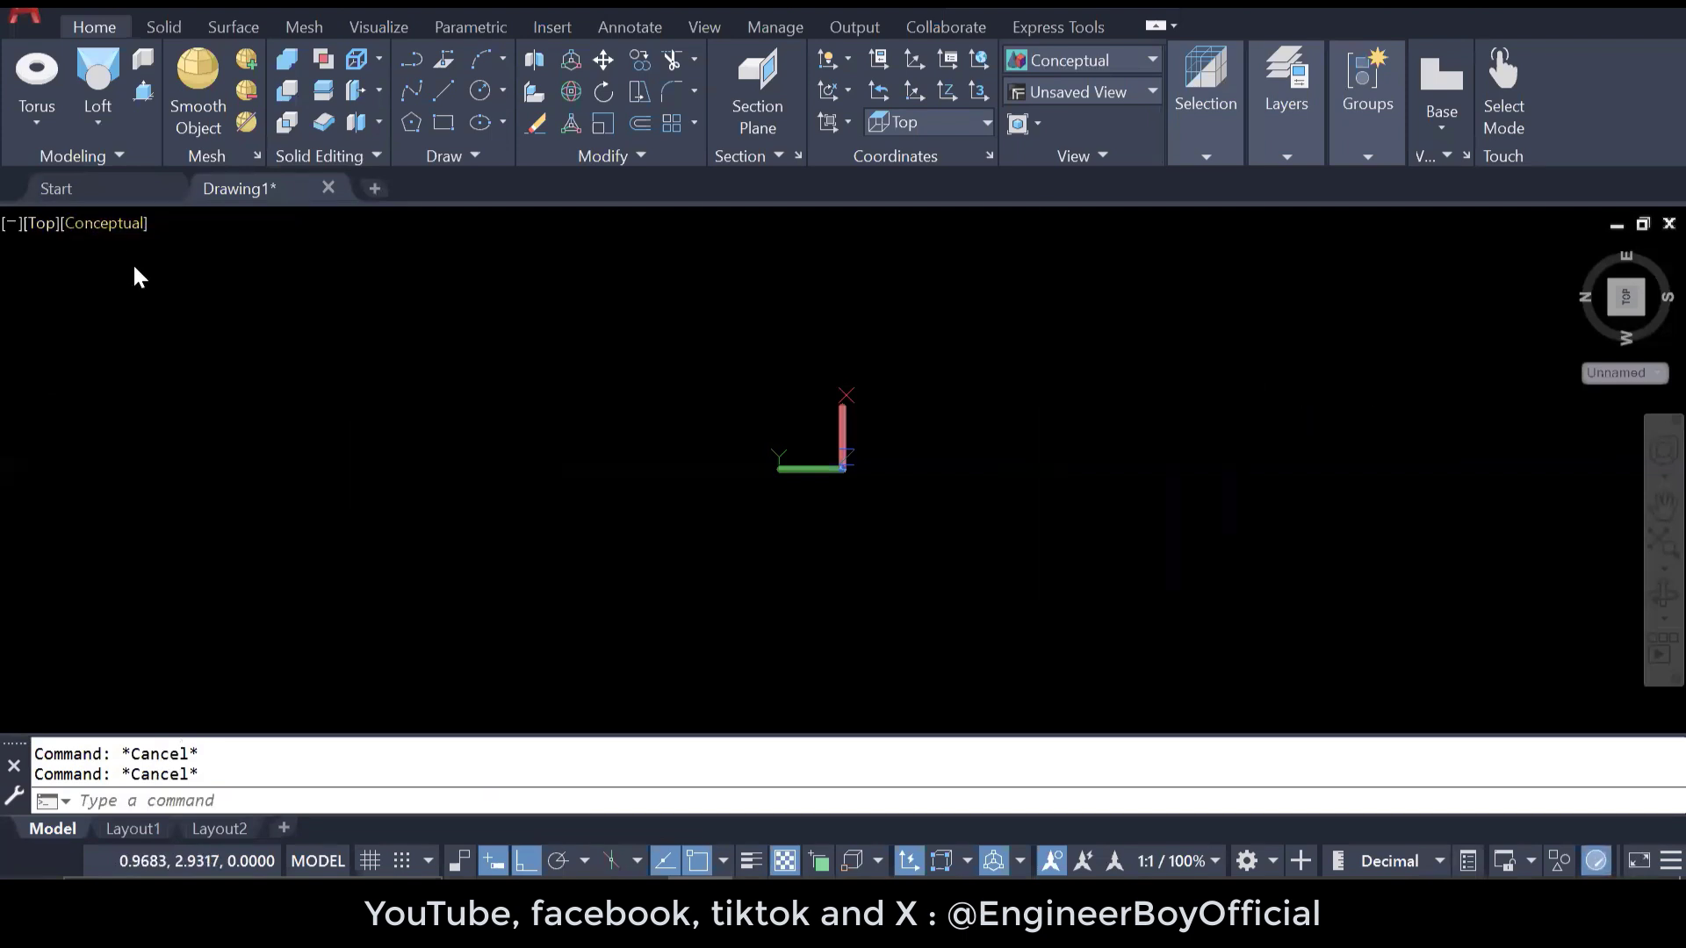
pyautogui.click(106, 223)
pyautogui.click(149, 285)
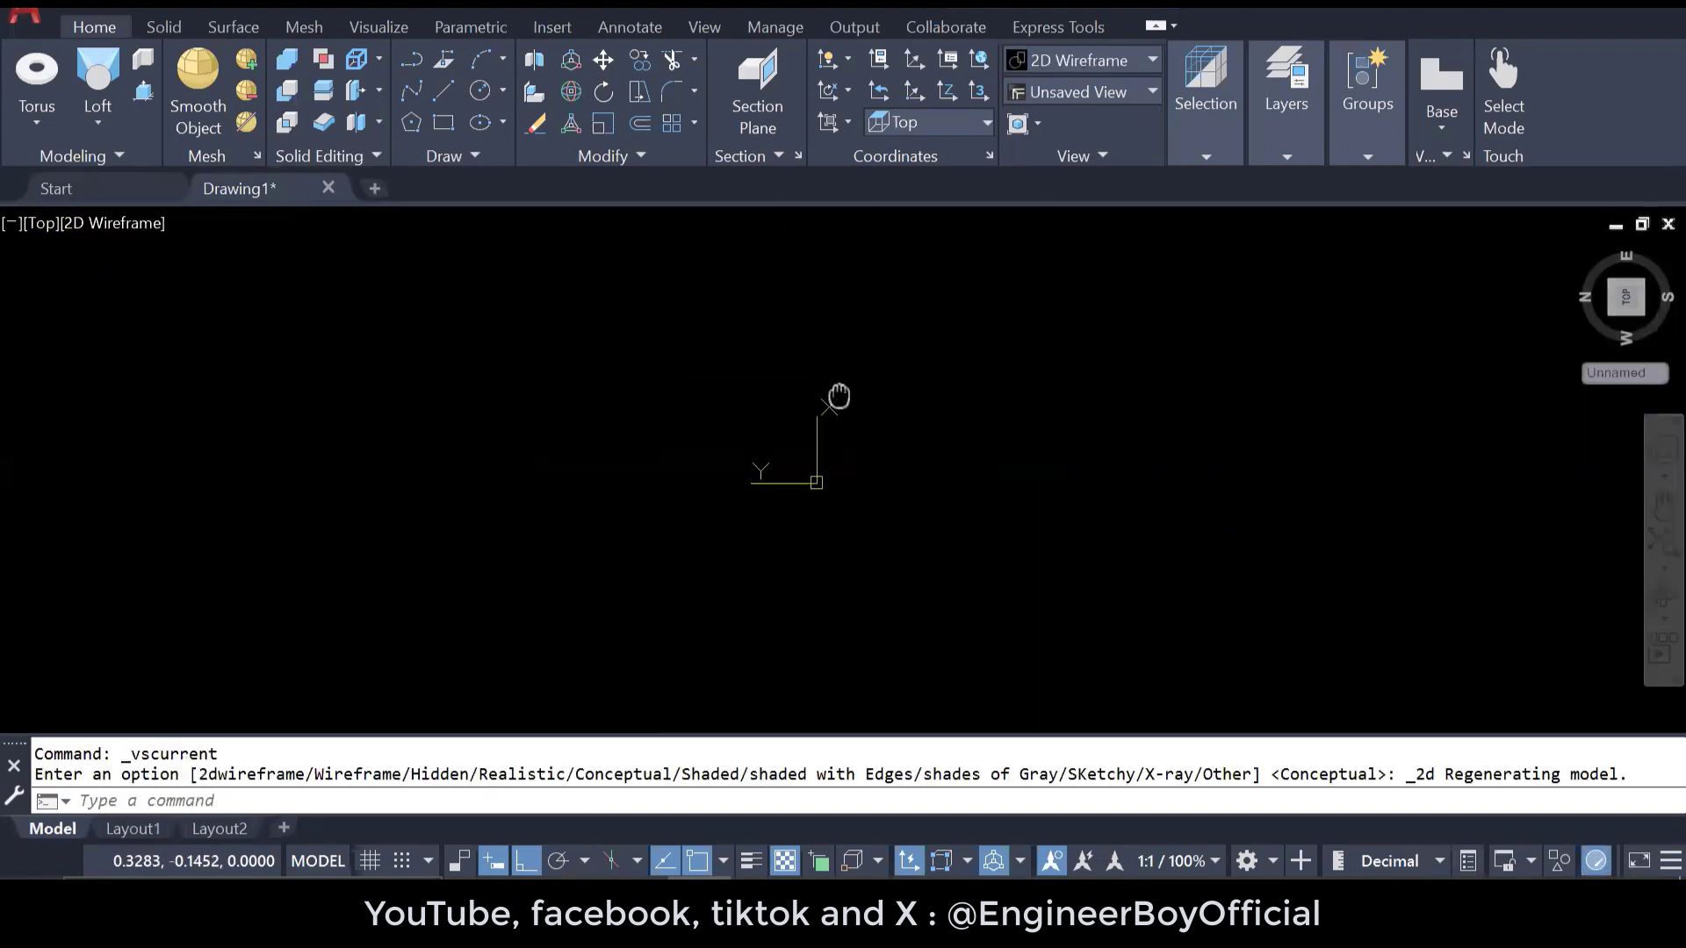
pyautogui.moveTo(839, 397); pyautogui.dragTo(480, 469, button='middle')
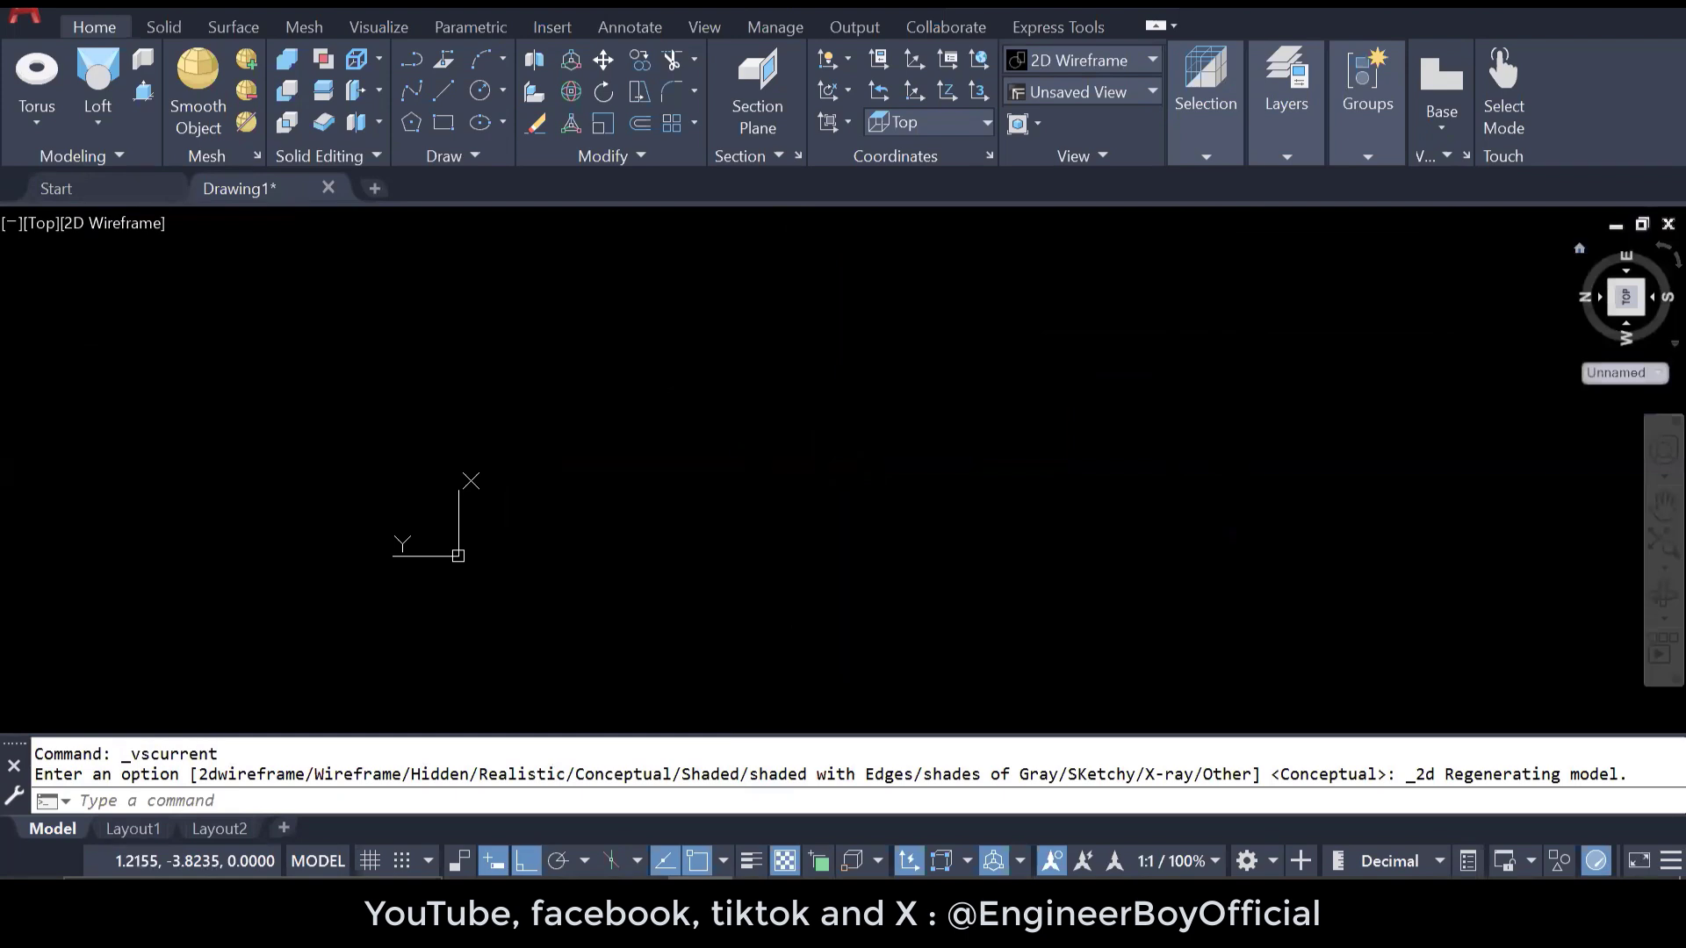
pyautogui.click(1646, 265)
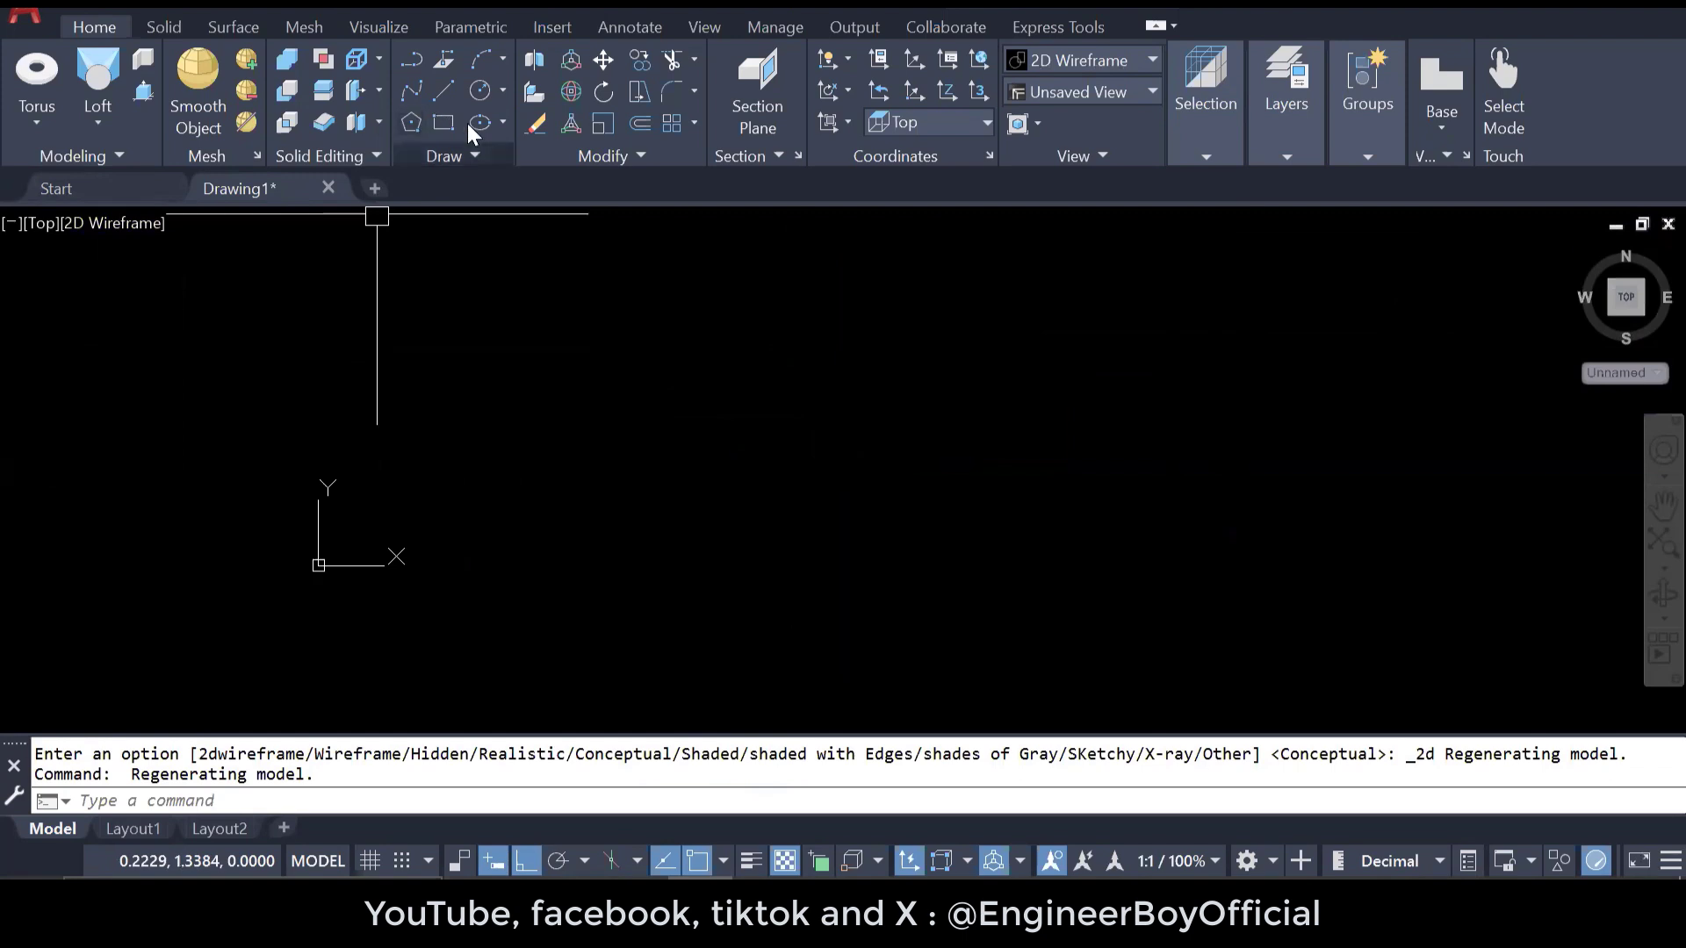
pyautogui.moveTo(468, 125)
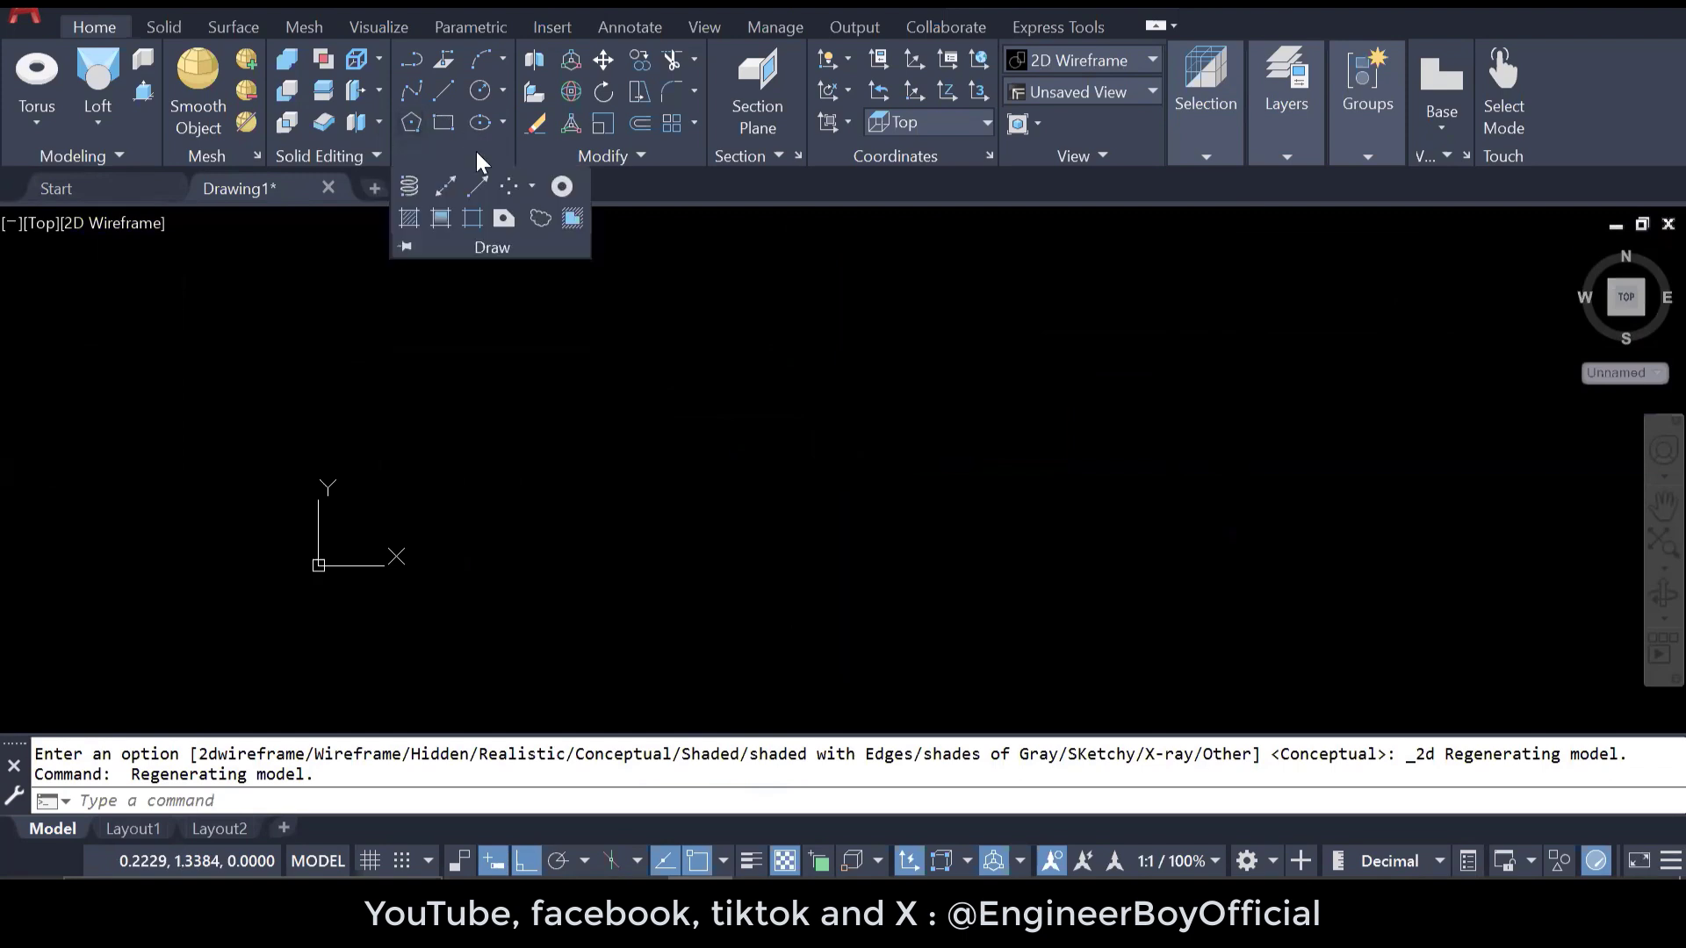
pyautogui.click(413, 220)
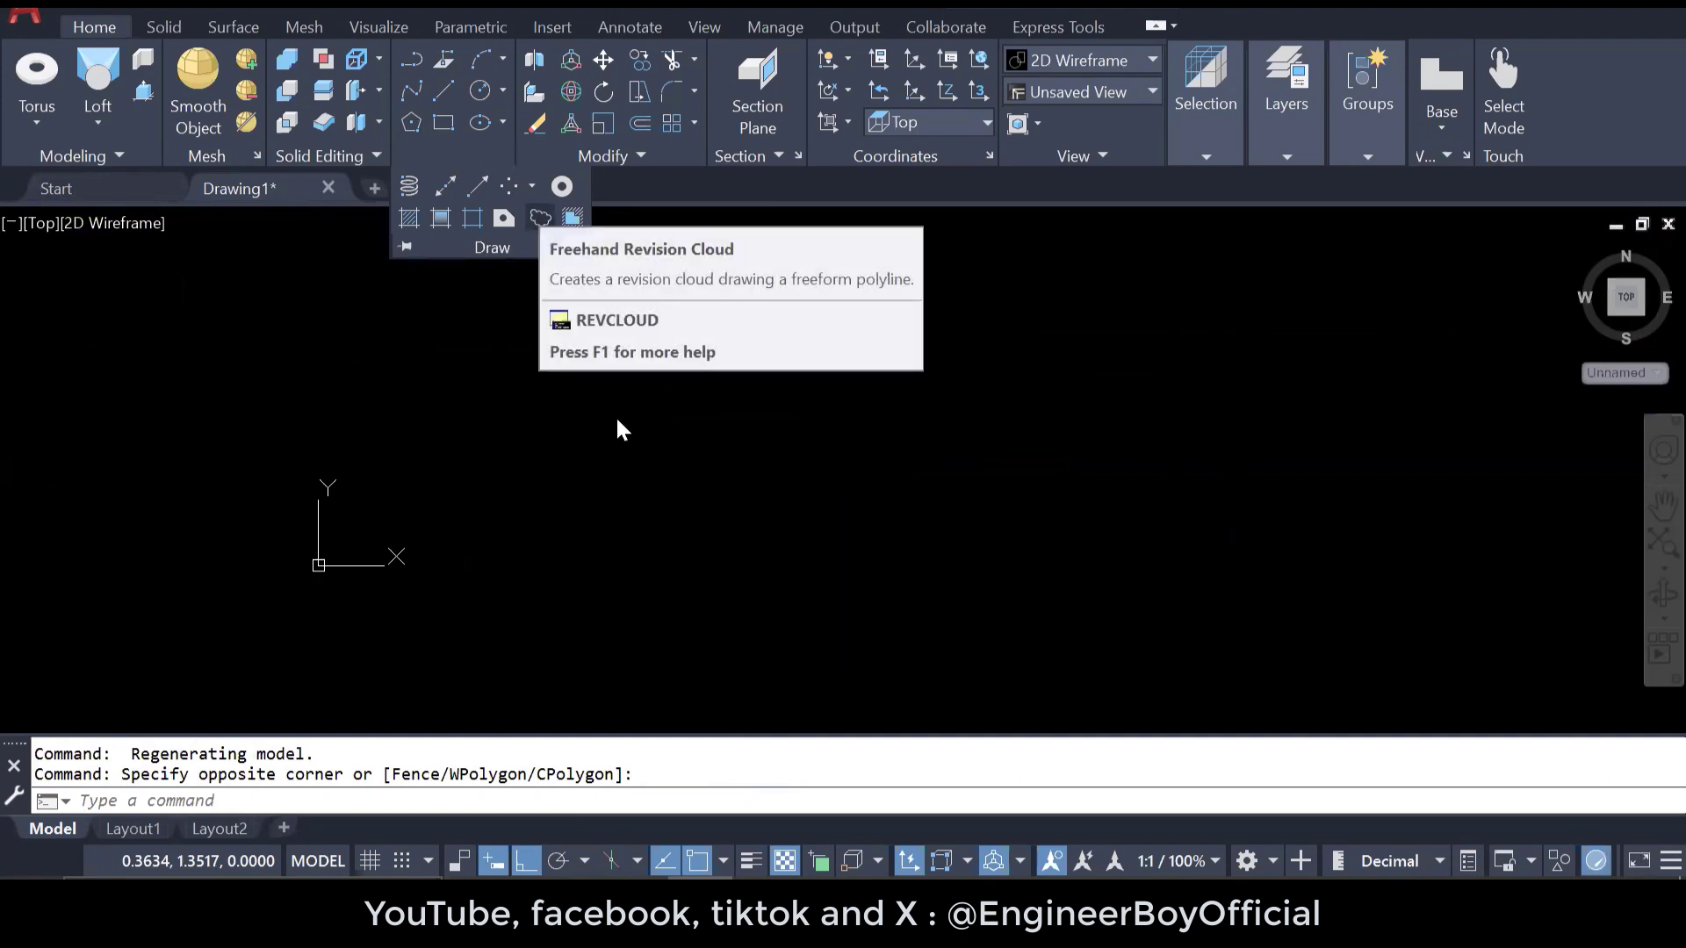
pyautogui.click(662, 406)
pyautogui.click(531, 591)
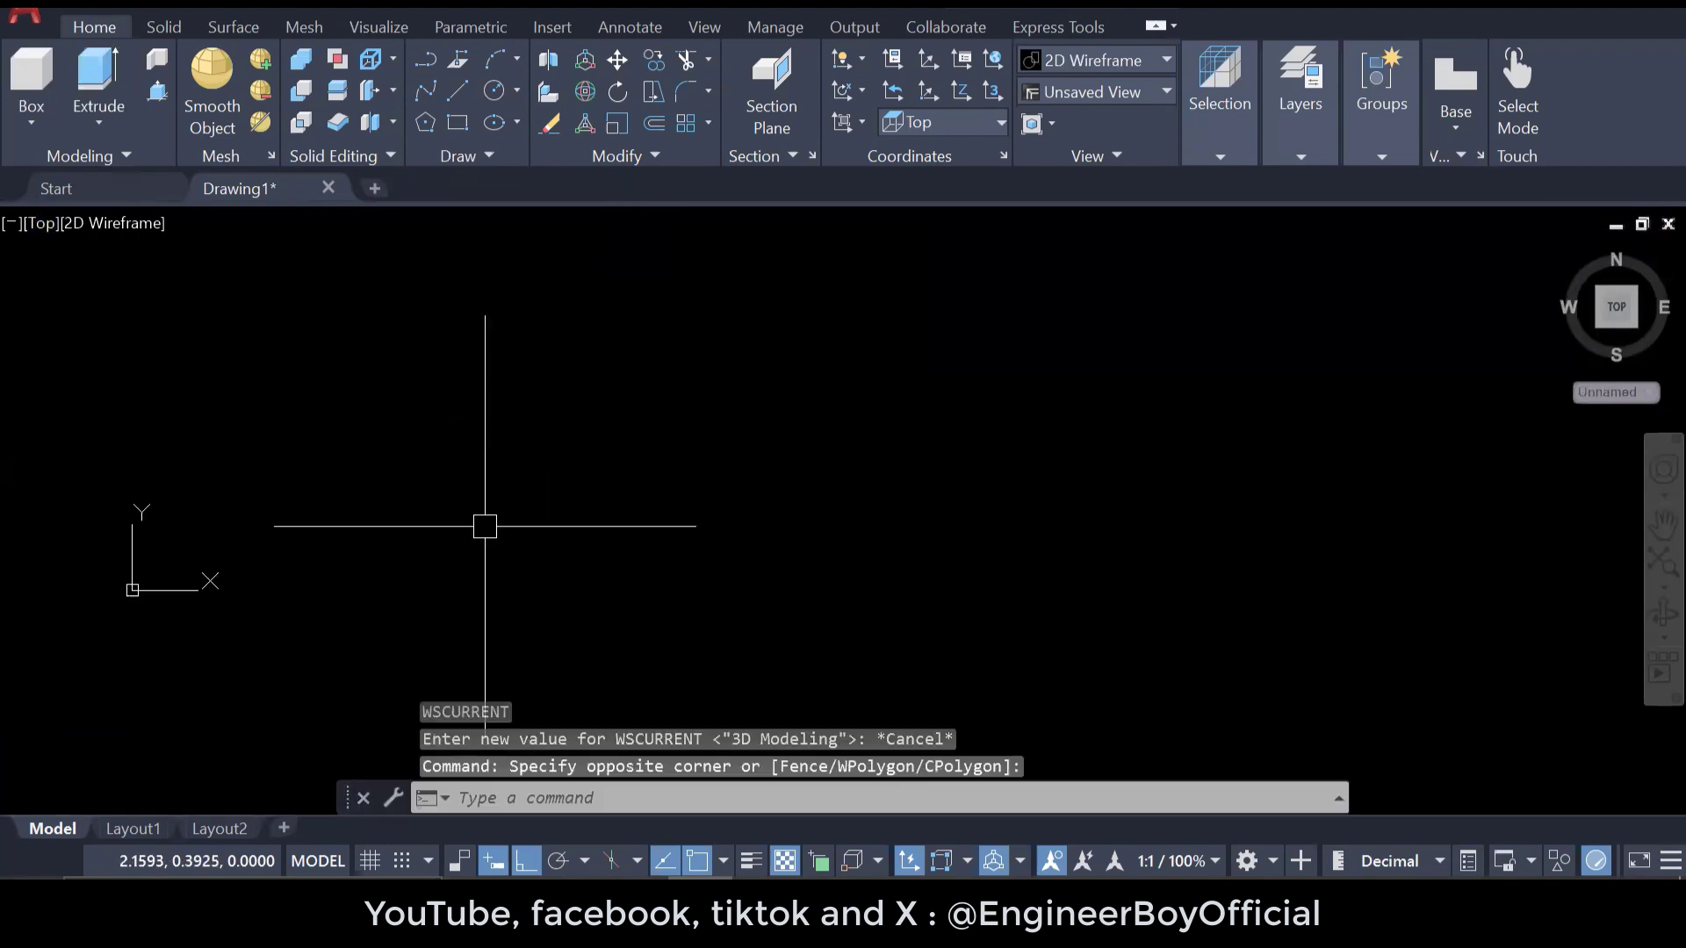
pyautogui.press('Escape')
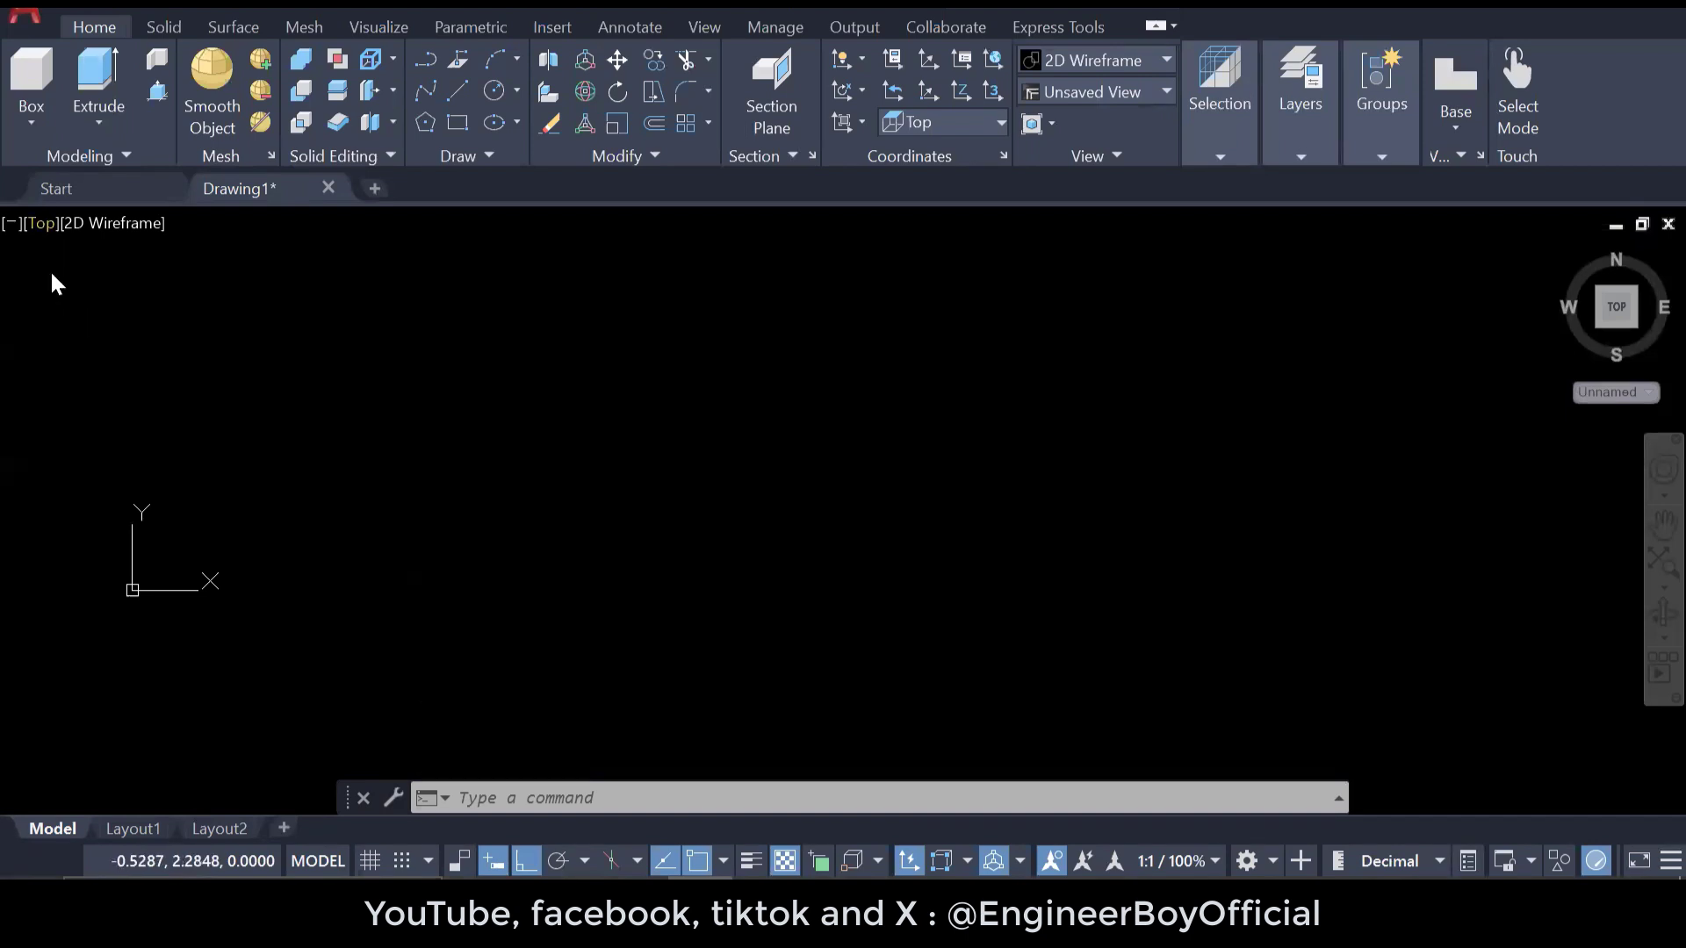
# - Set the view to Back and then to SW Isometric, keeping the Back plane as the drawing plane
pyautogui.click(41, 223)
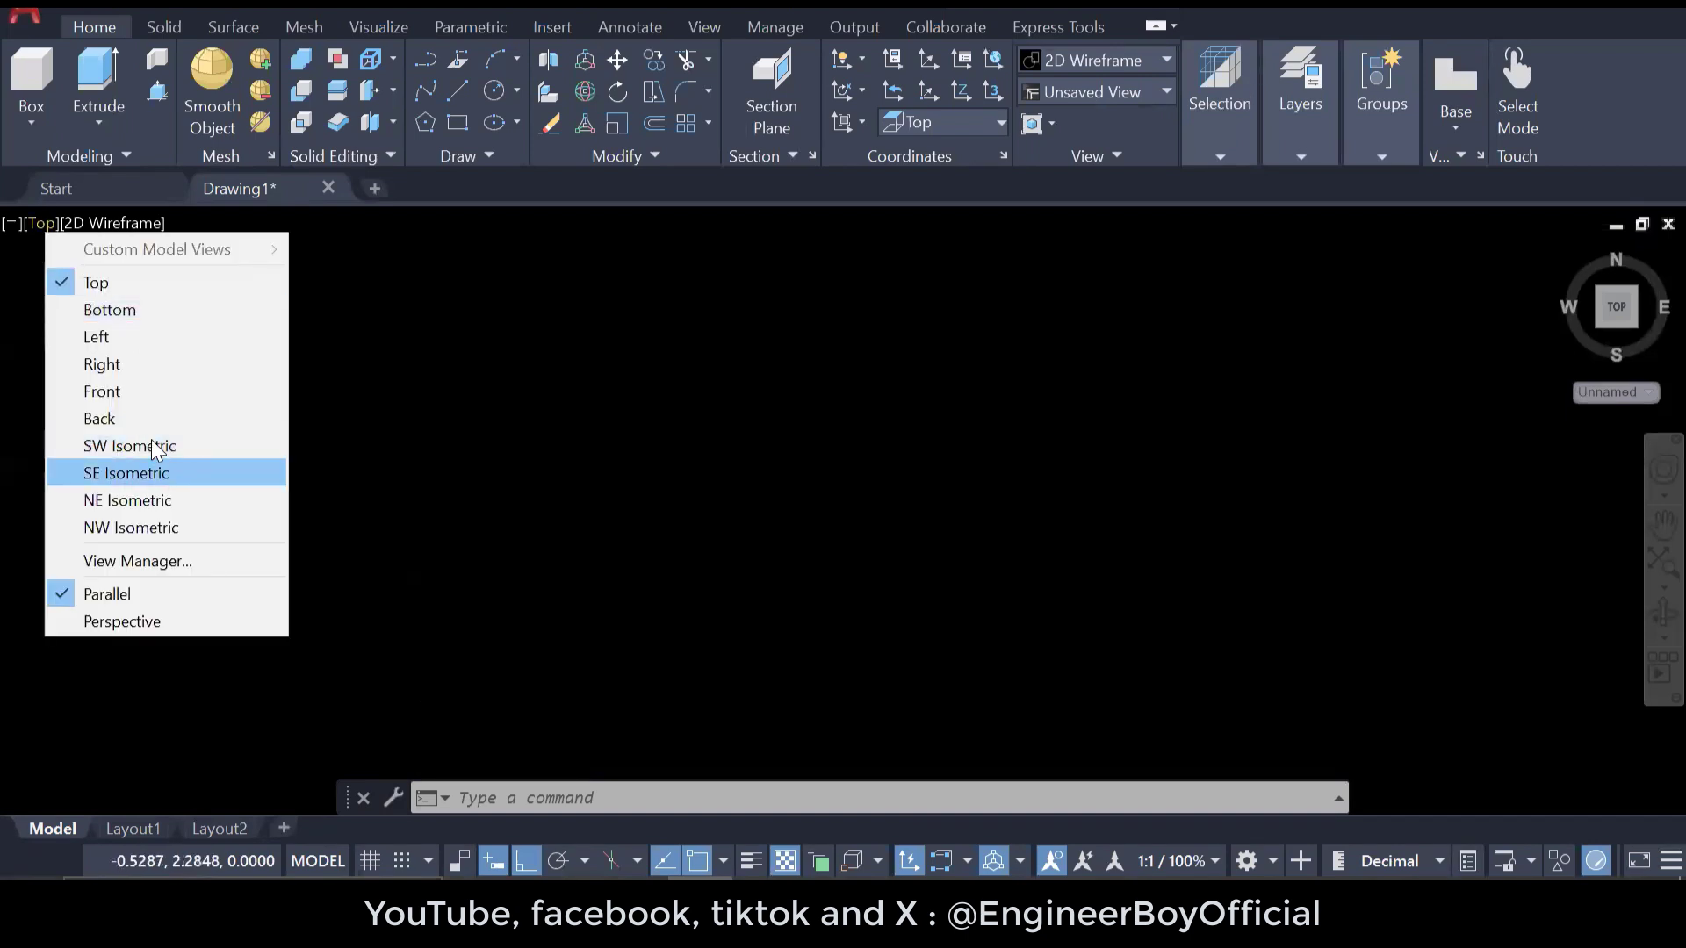
pyautogui.click(117, 419)
pyautogui.click(132, 446)
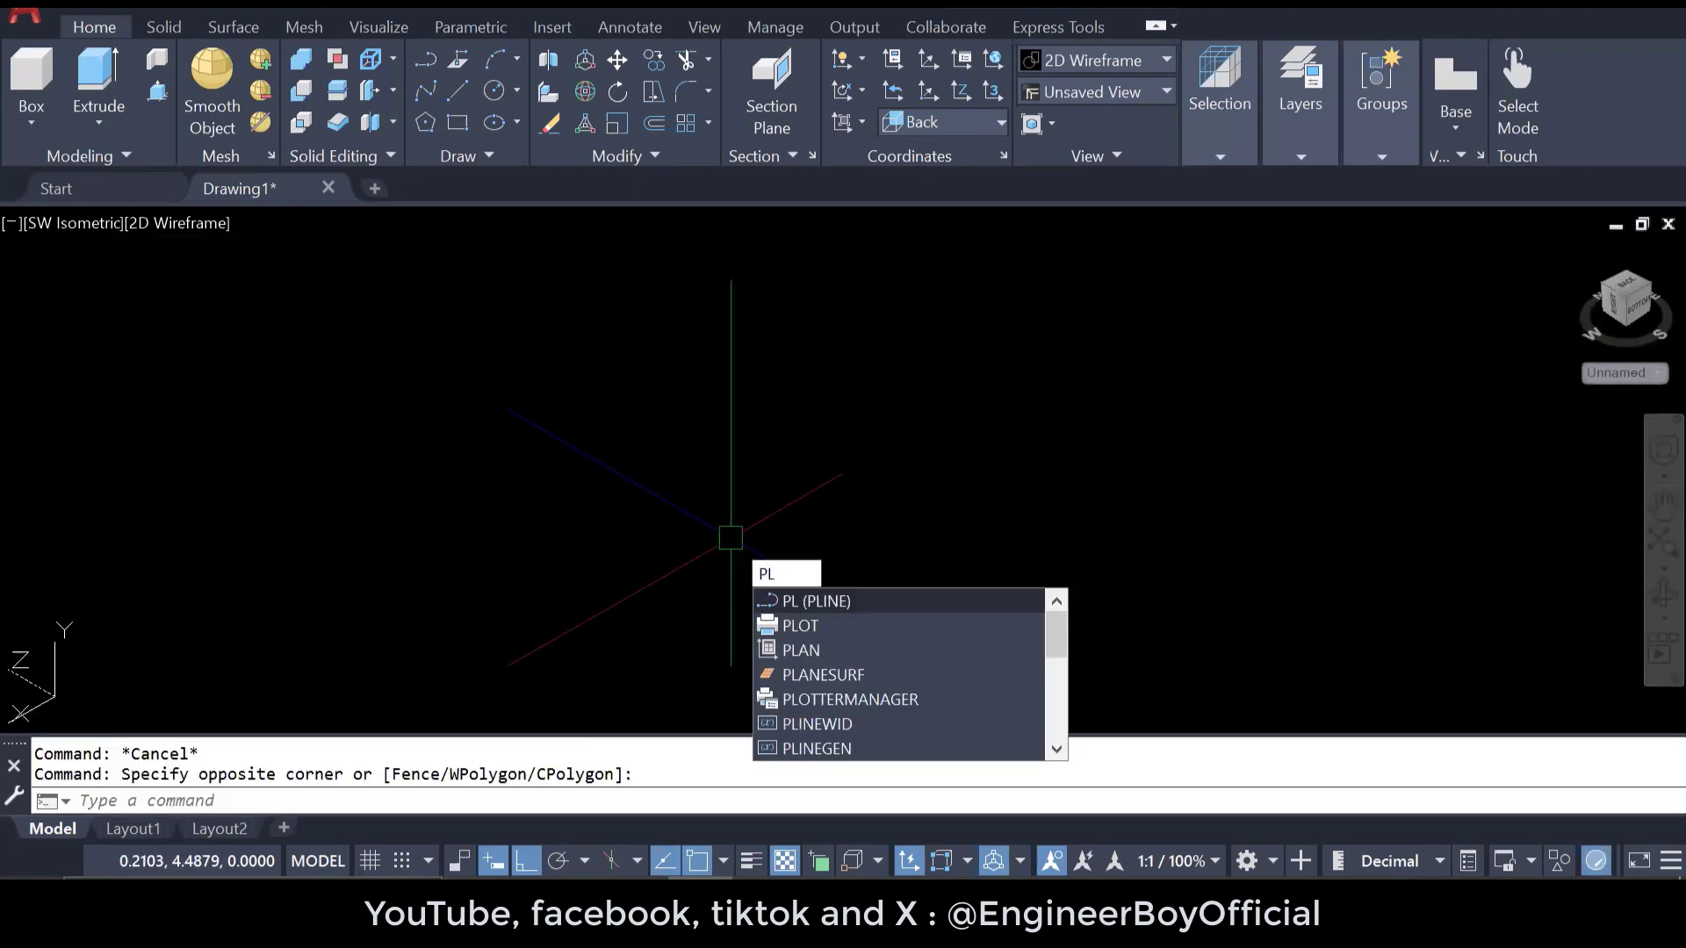
# - Draw a polyline with a straight segment about 0.68 units long followed by two connected arcs, with Ortho off for the arcs
pyautogui.press('Return')
pyautogui.click(632, 627)
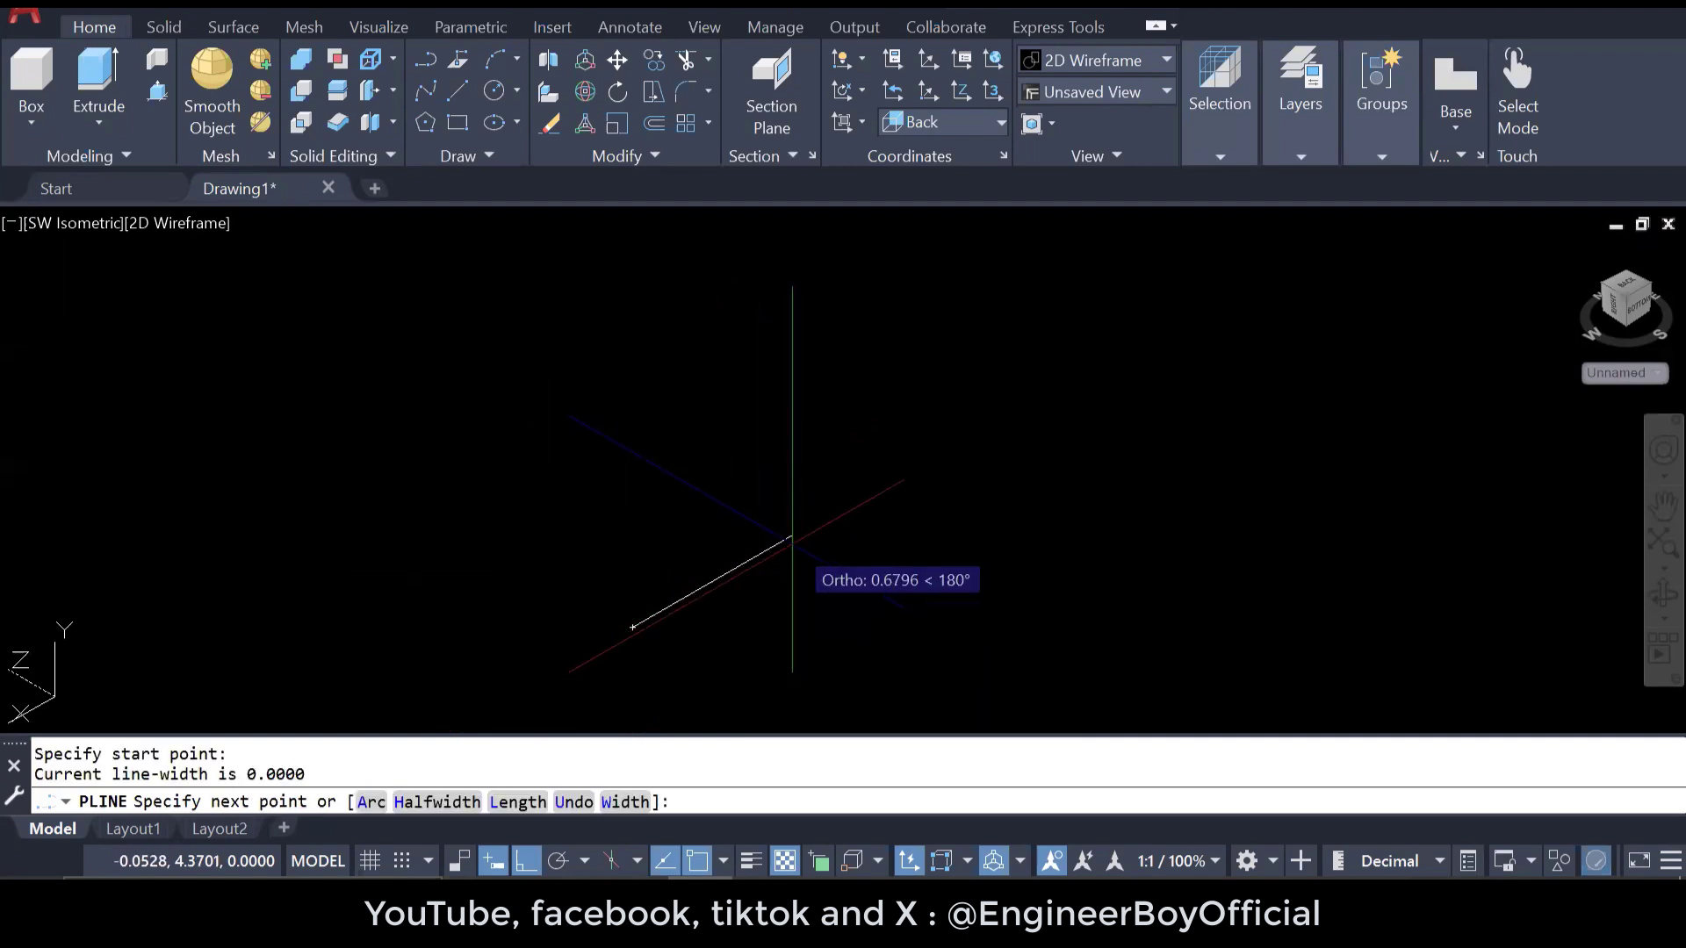
pyautogui.click(812, 525)
pyautogui.write('a')
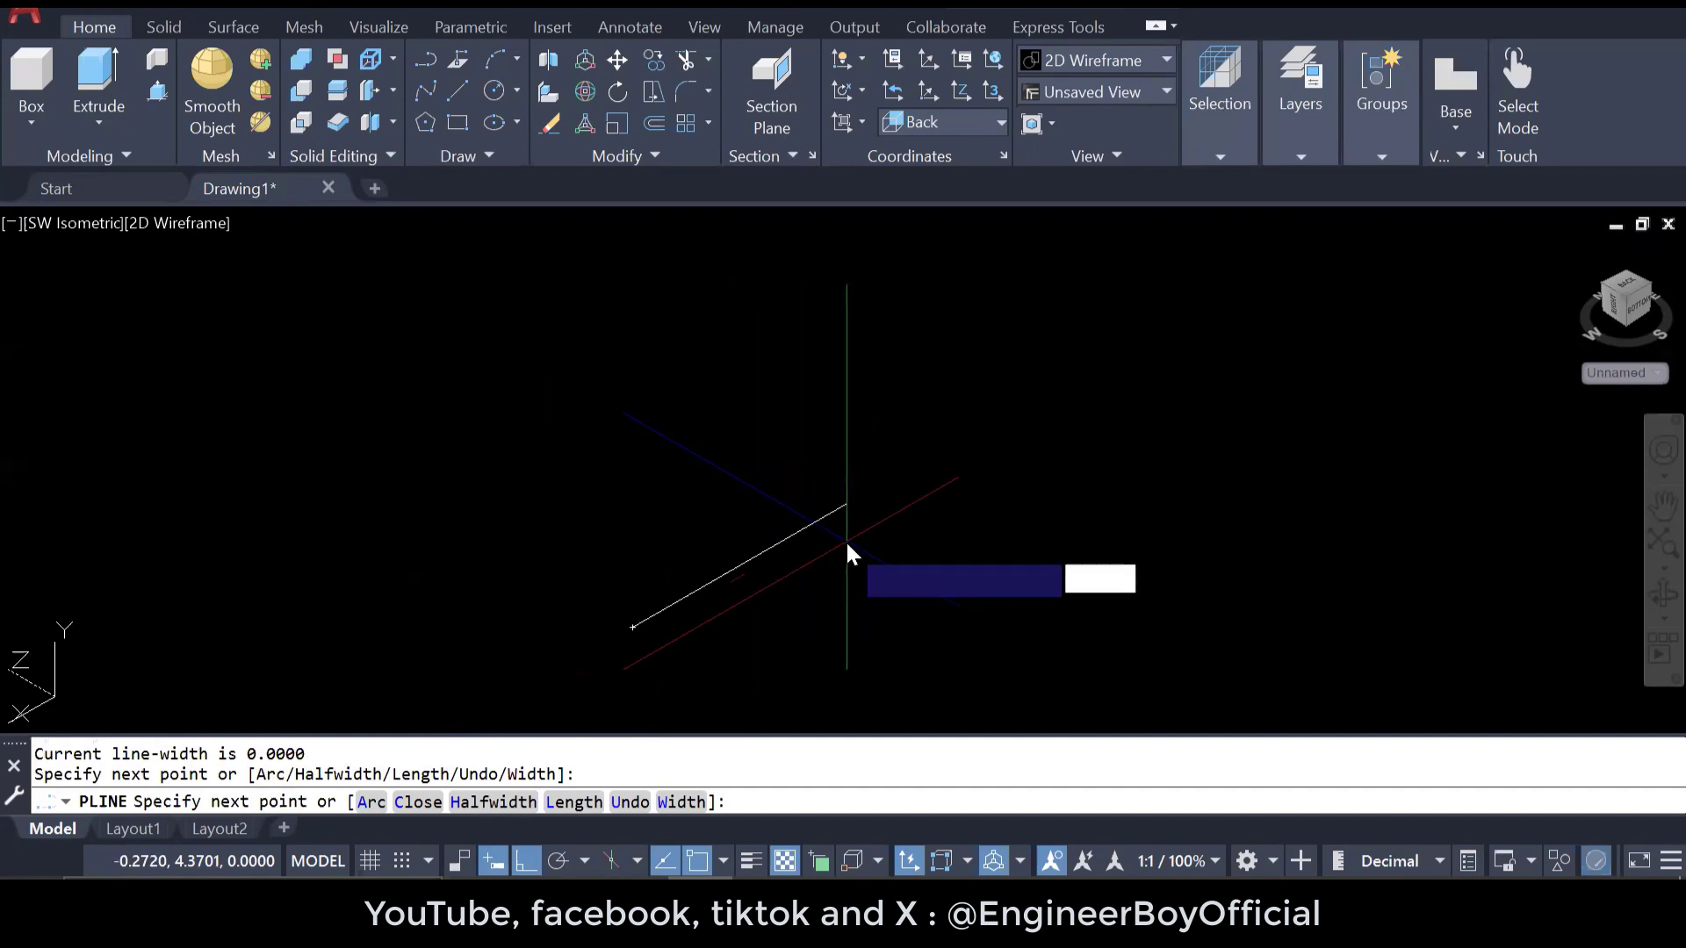
pyautogui.press('Return')
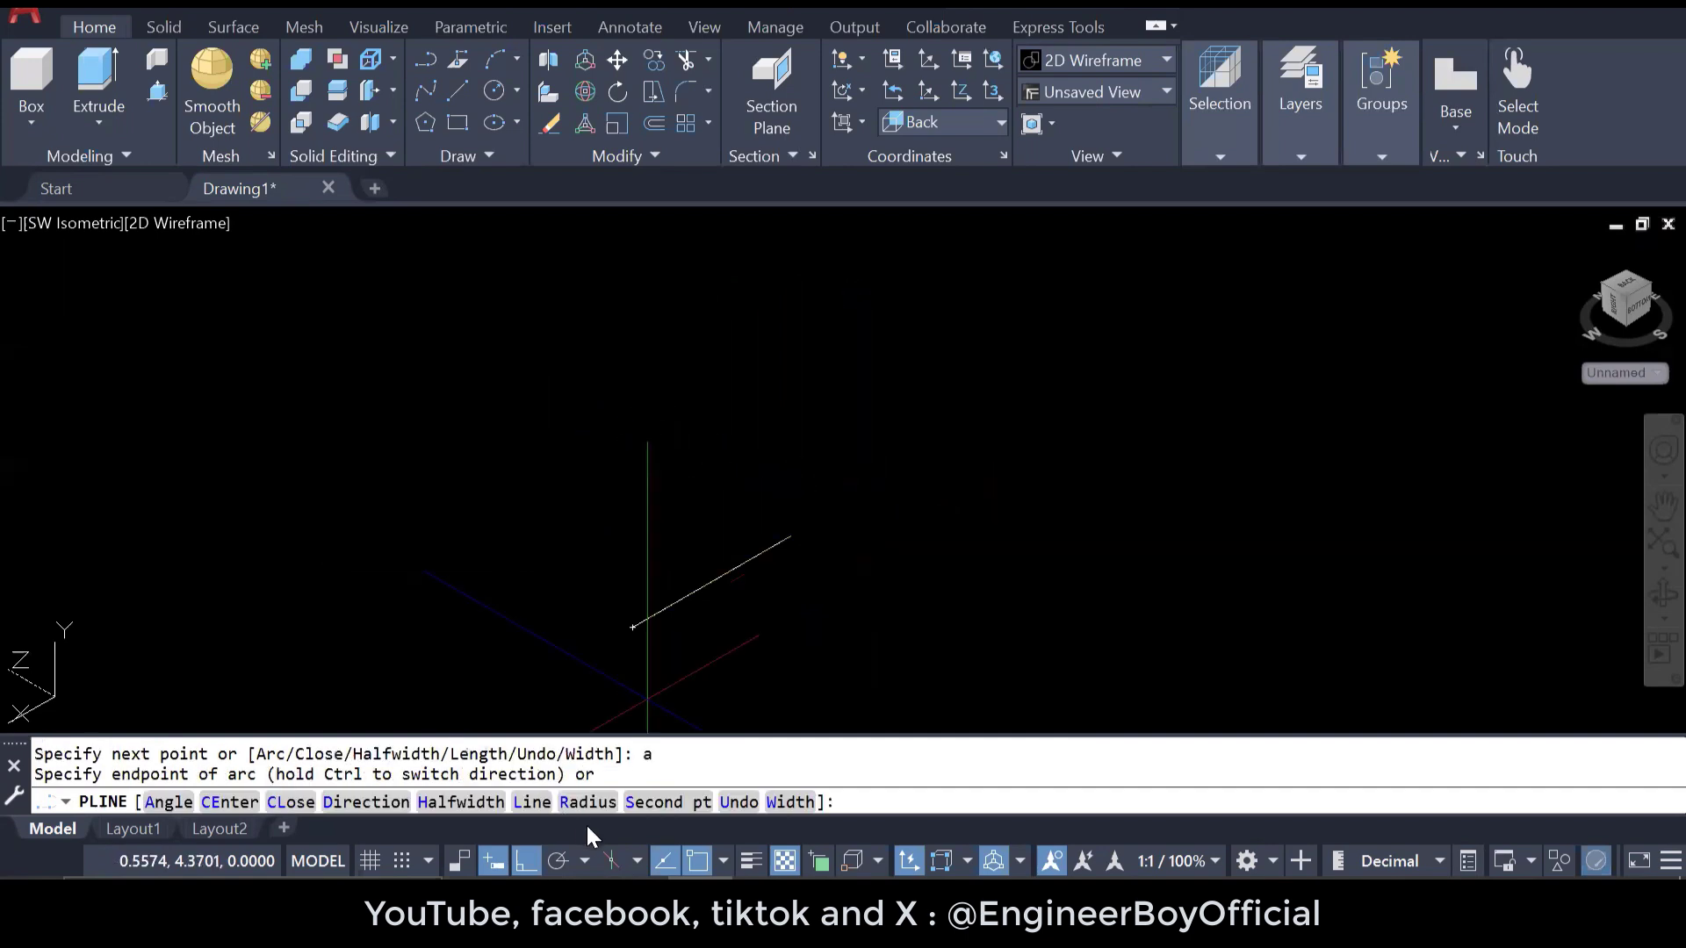
pyautogui.click(531, 858)
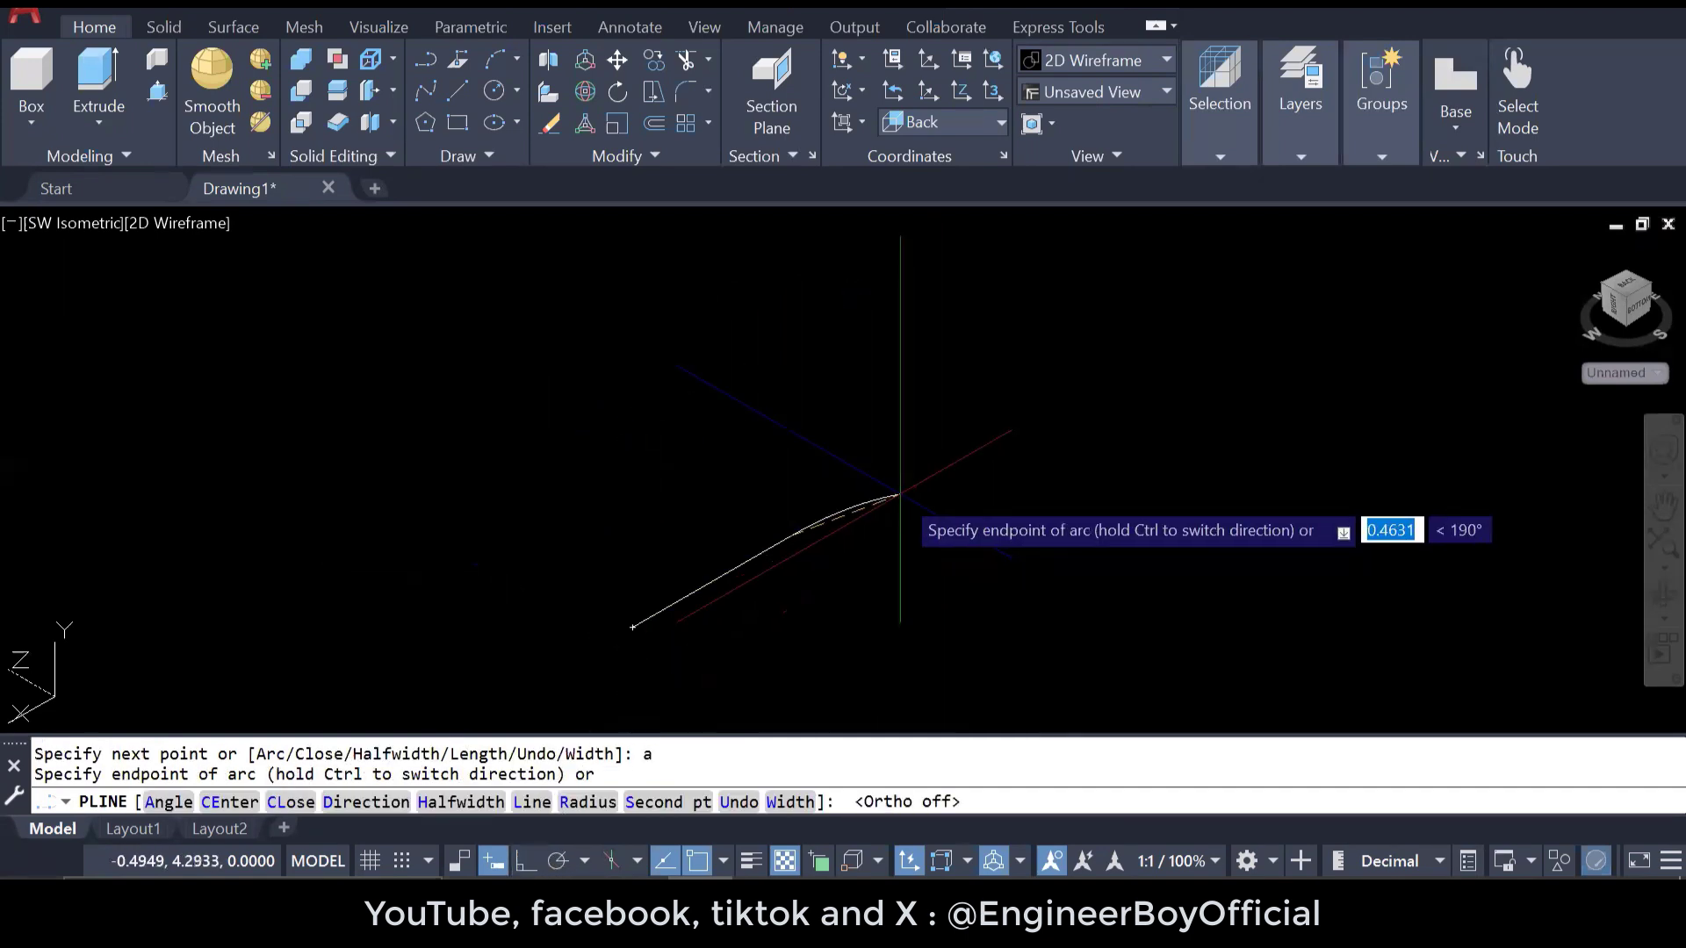
pyautogui.click(887, 516)
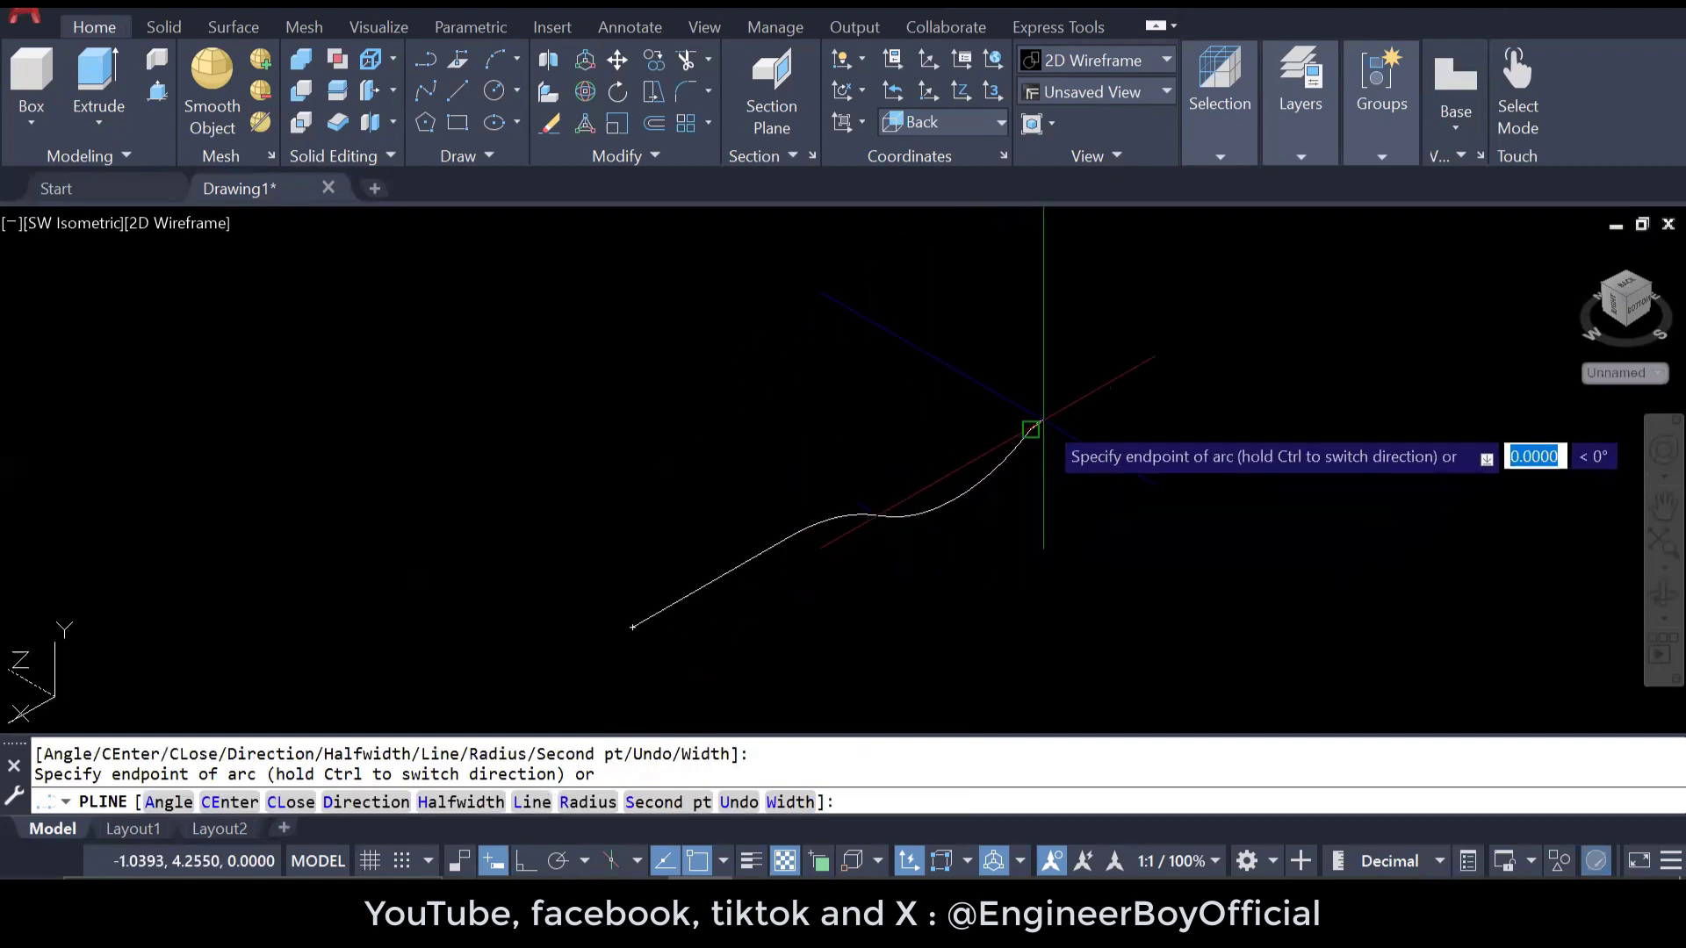
pyautogui.click(1032, 428)
pyautogui.press('Escape')
pyautogui.press('Escape')
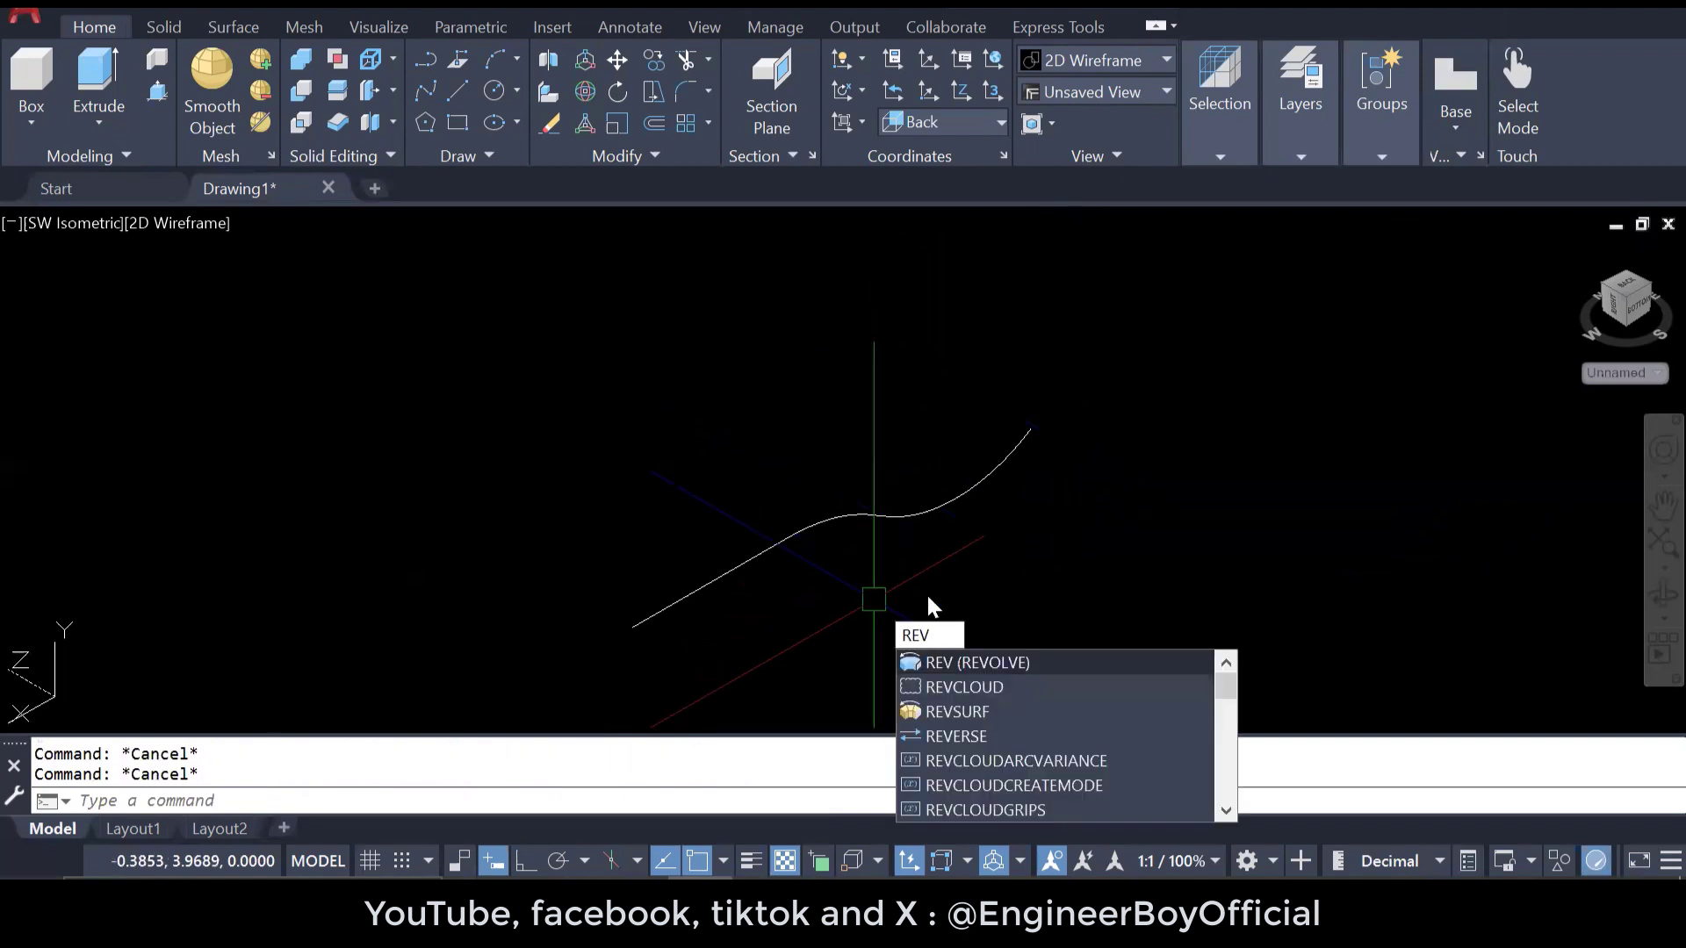
# - Convert the polyline into a revision cloud using the Object option, with the arc direction reversed
pyautogui.write('cloud')
pyautogui.press('Return')
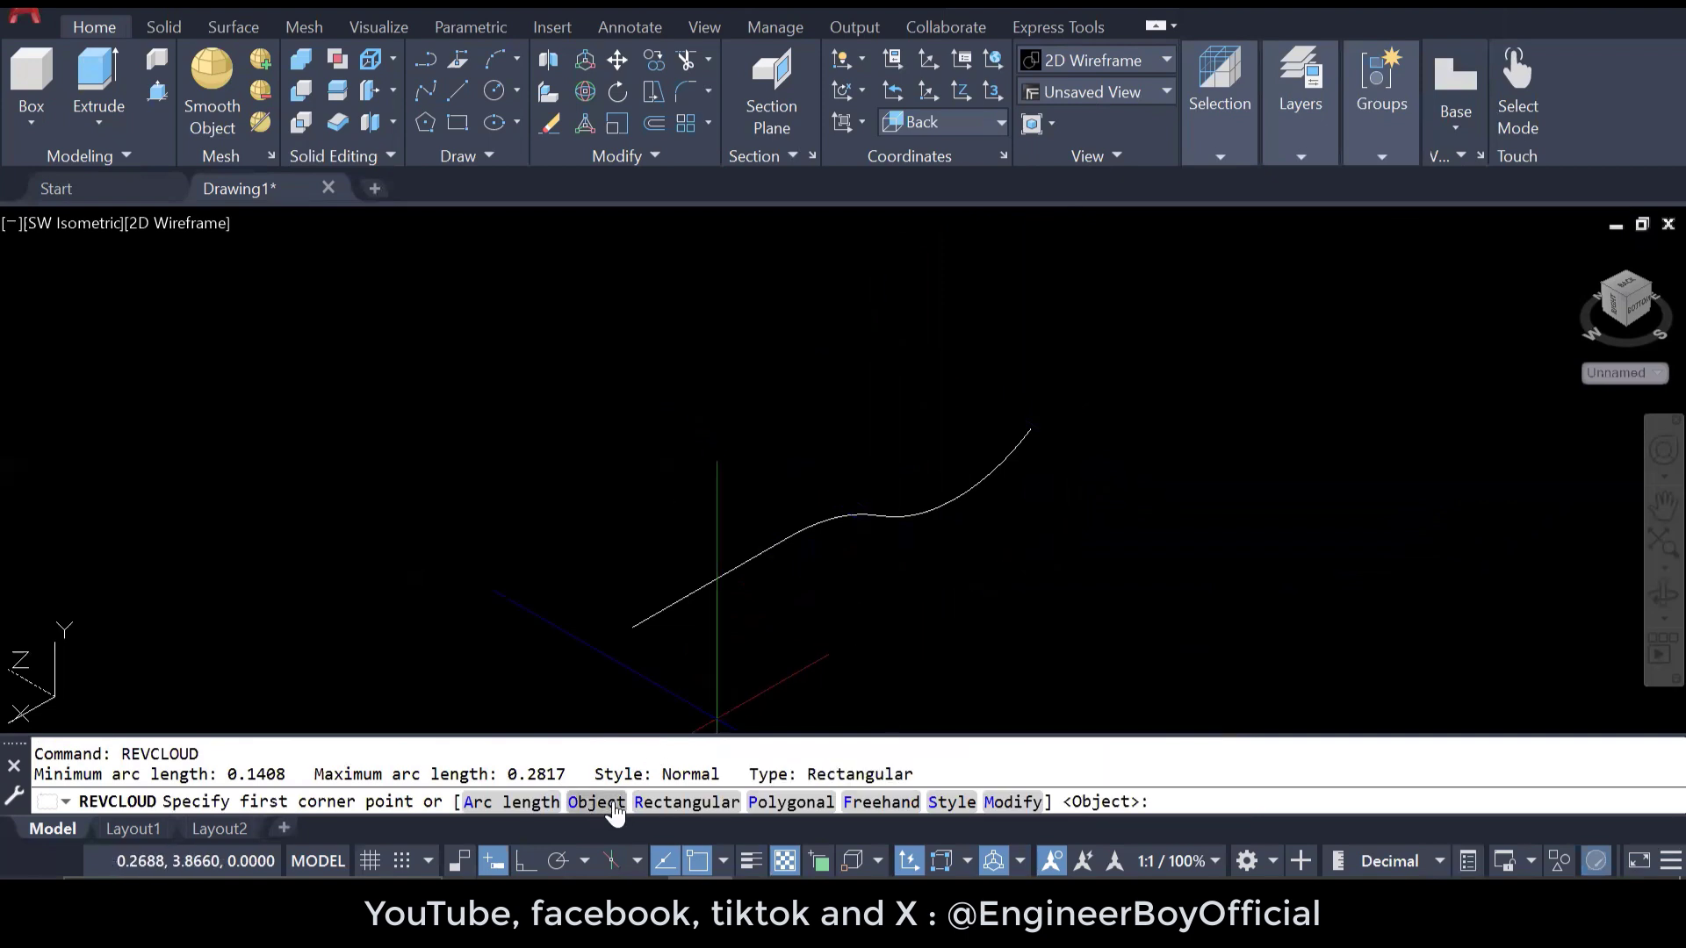
pyautogui.click(613, 802)
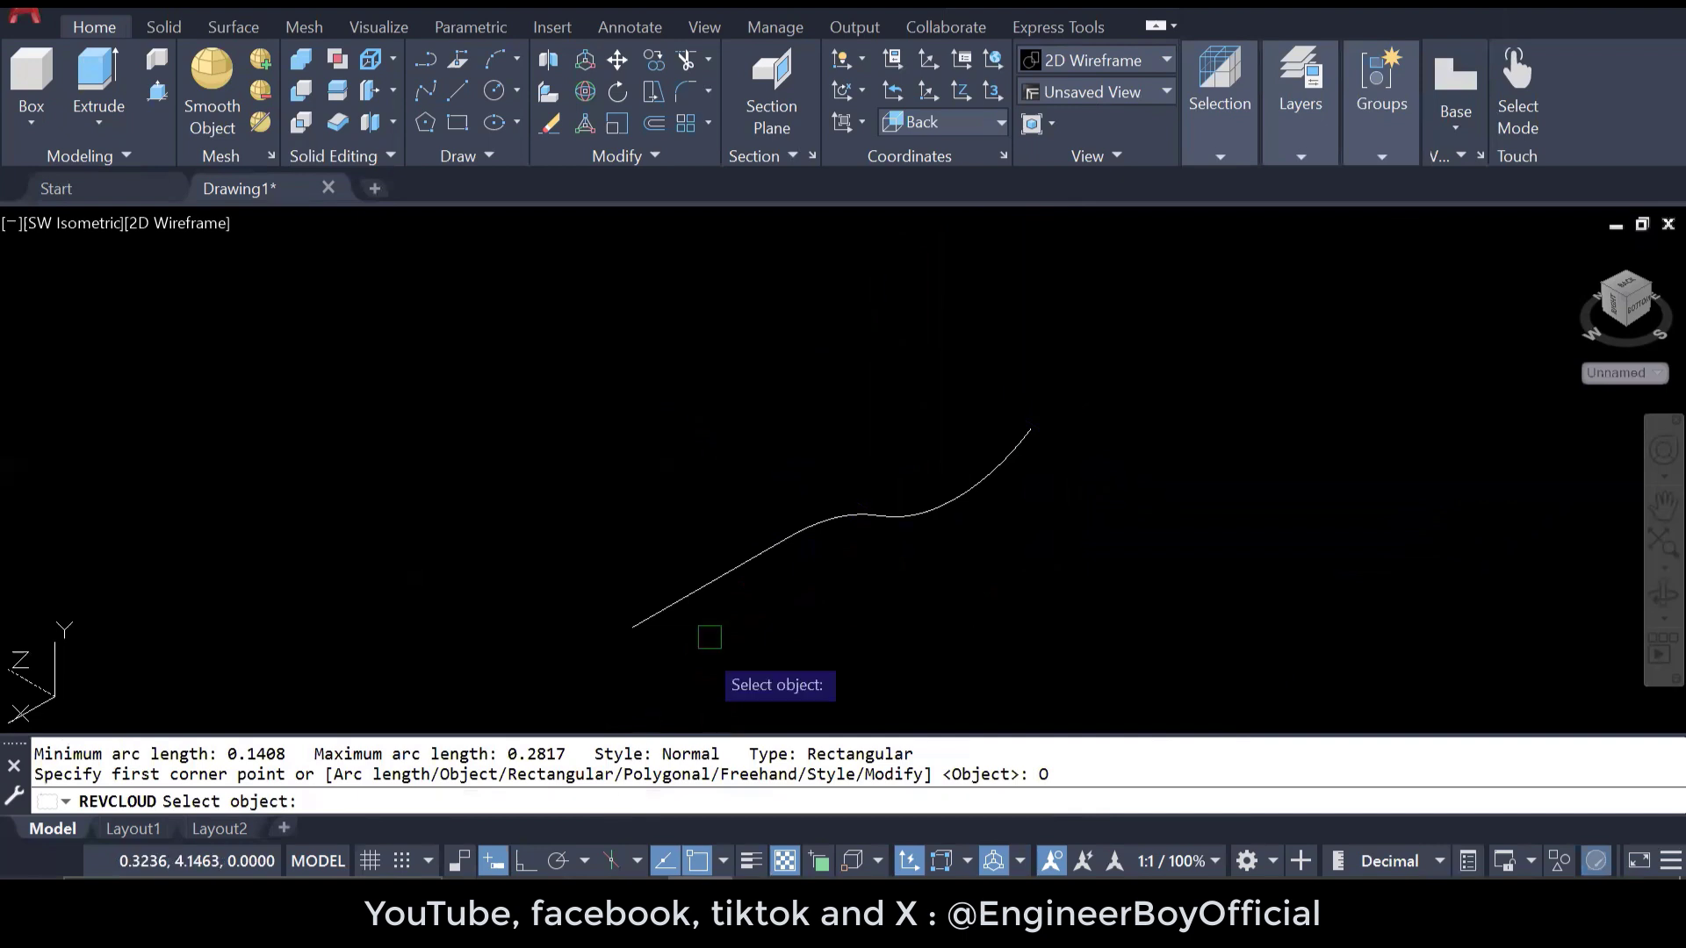
pyautogui.click(778, 537)
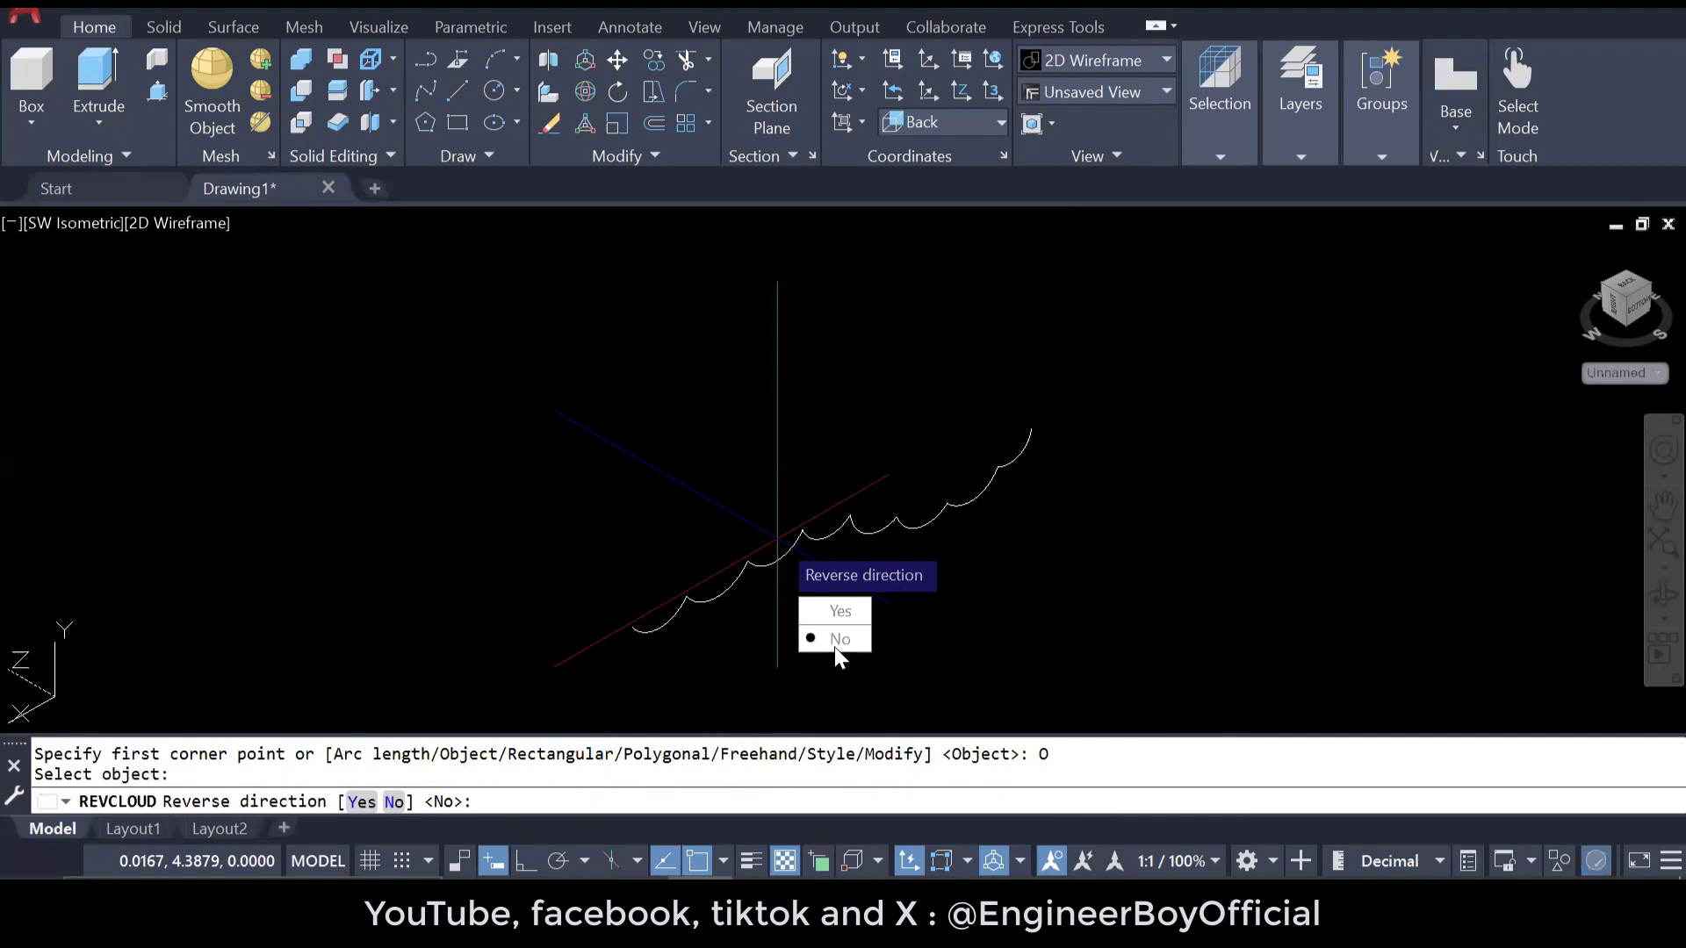
pyautogui.click(840, 612)
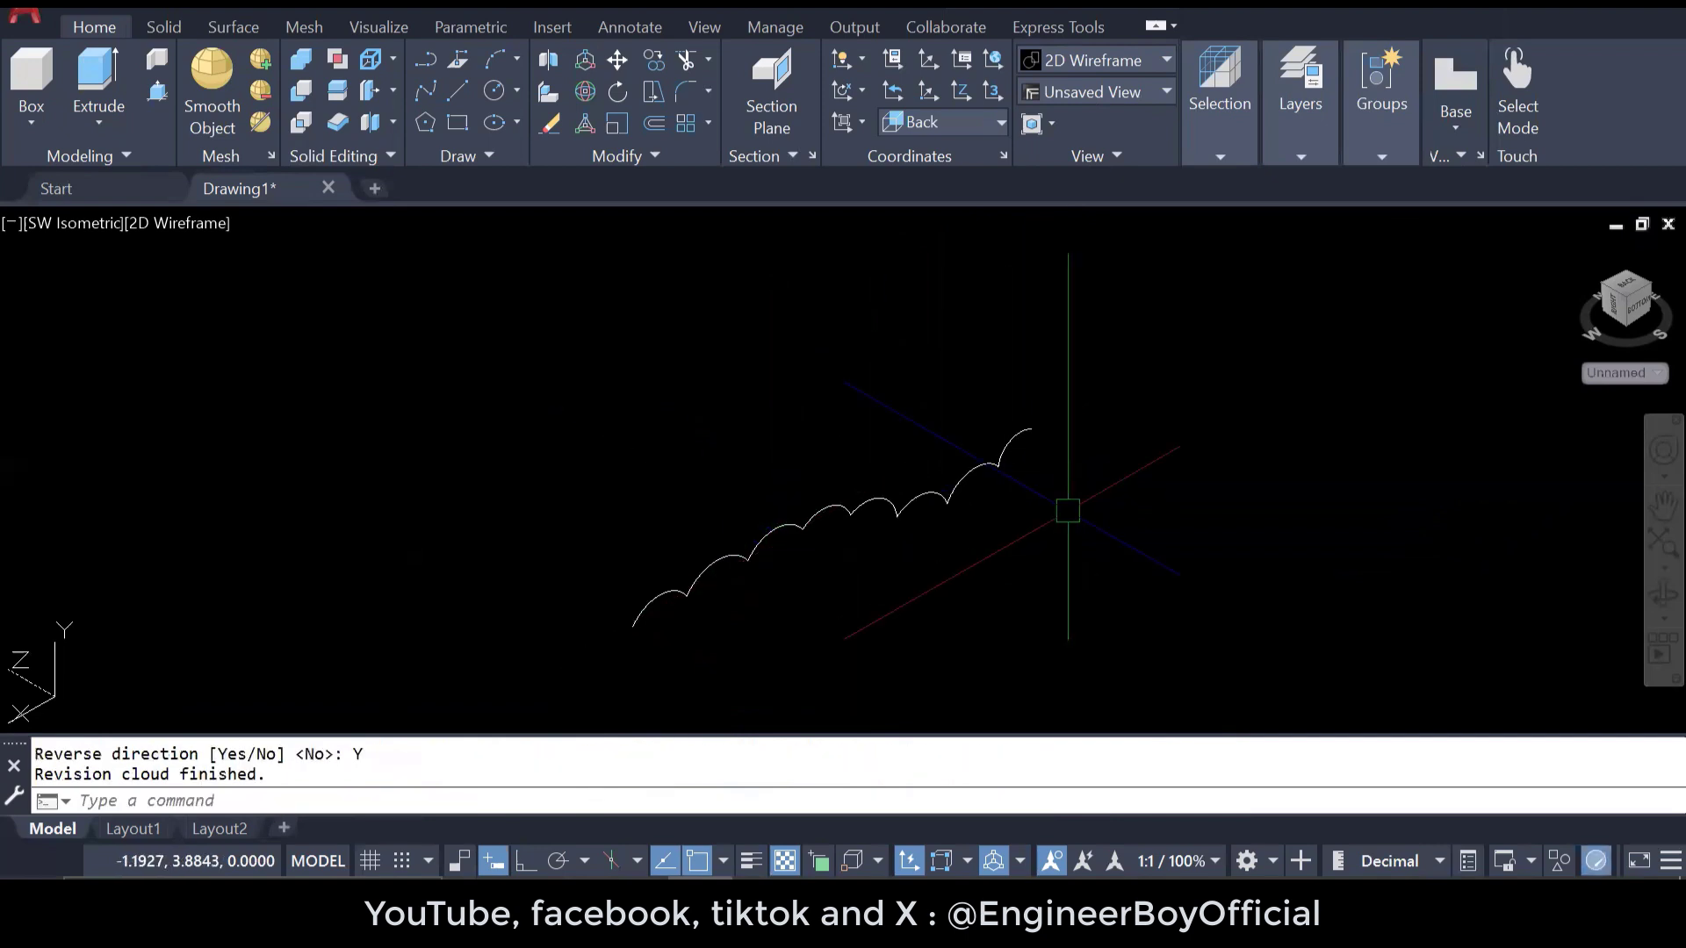
pyautogui.moveTo(1058, 501); pyautogui.dragTo(960, 488, button='middle')
pyautogui.press('Escape')
pyautogui.press('Escape')
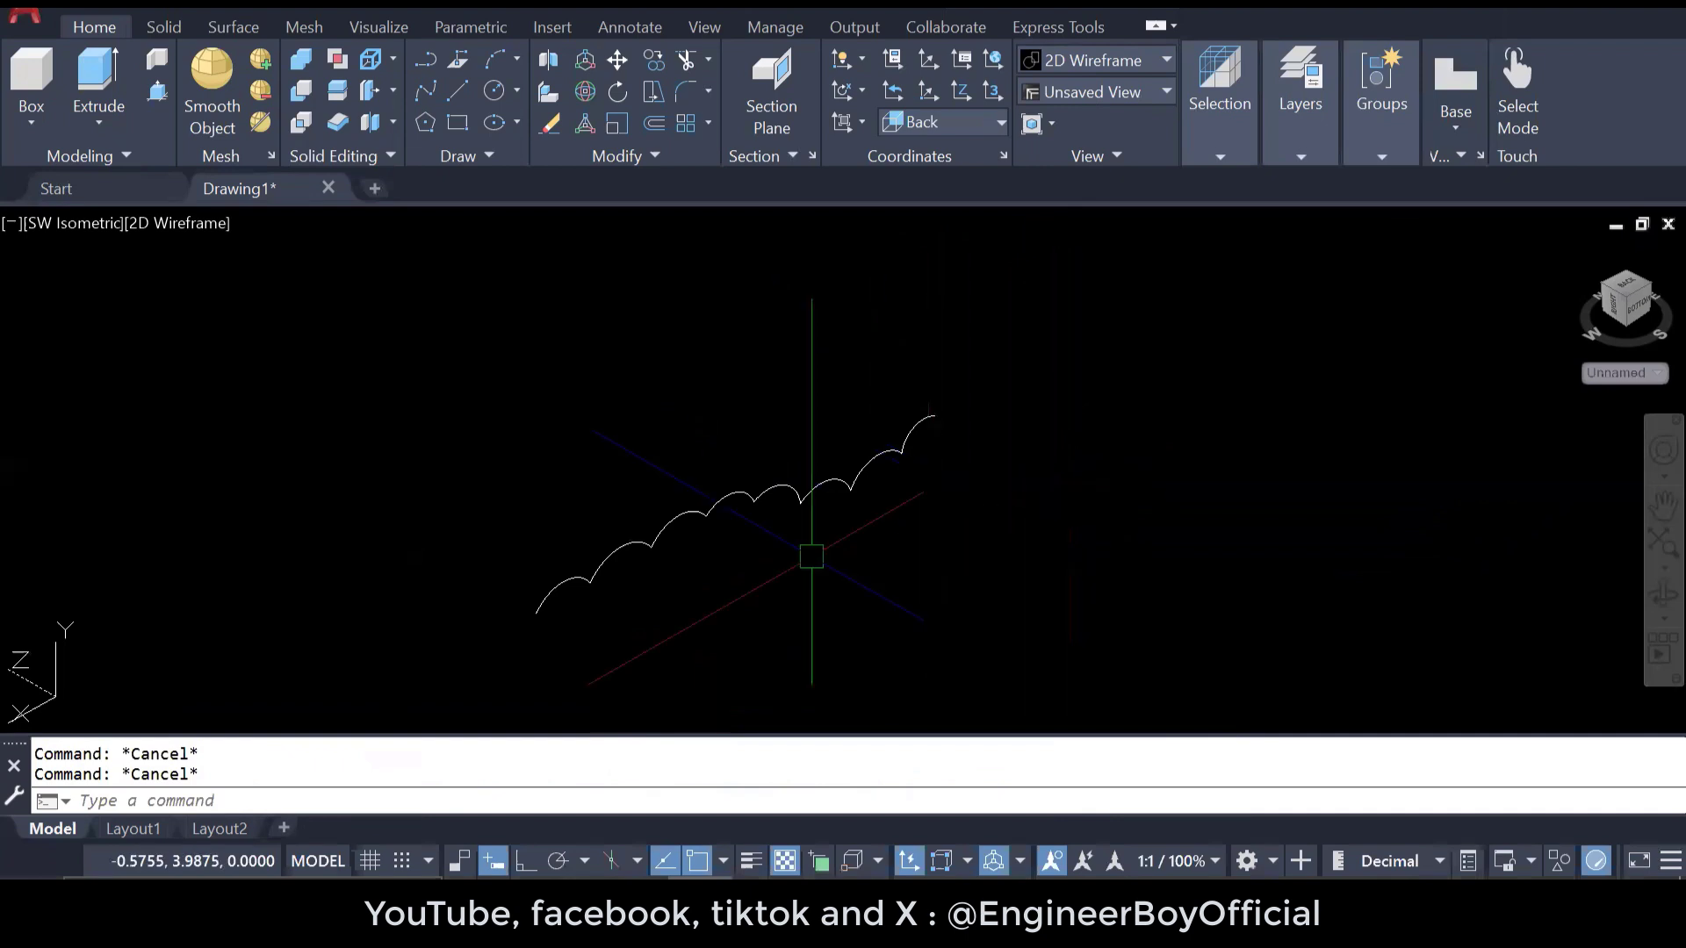
pyautogui.click(721, 502)
pyautogui.press('Escape')
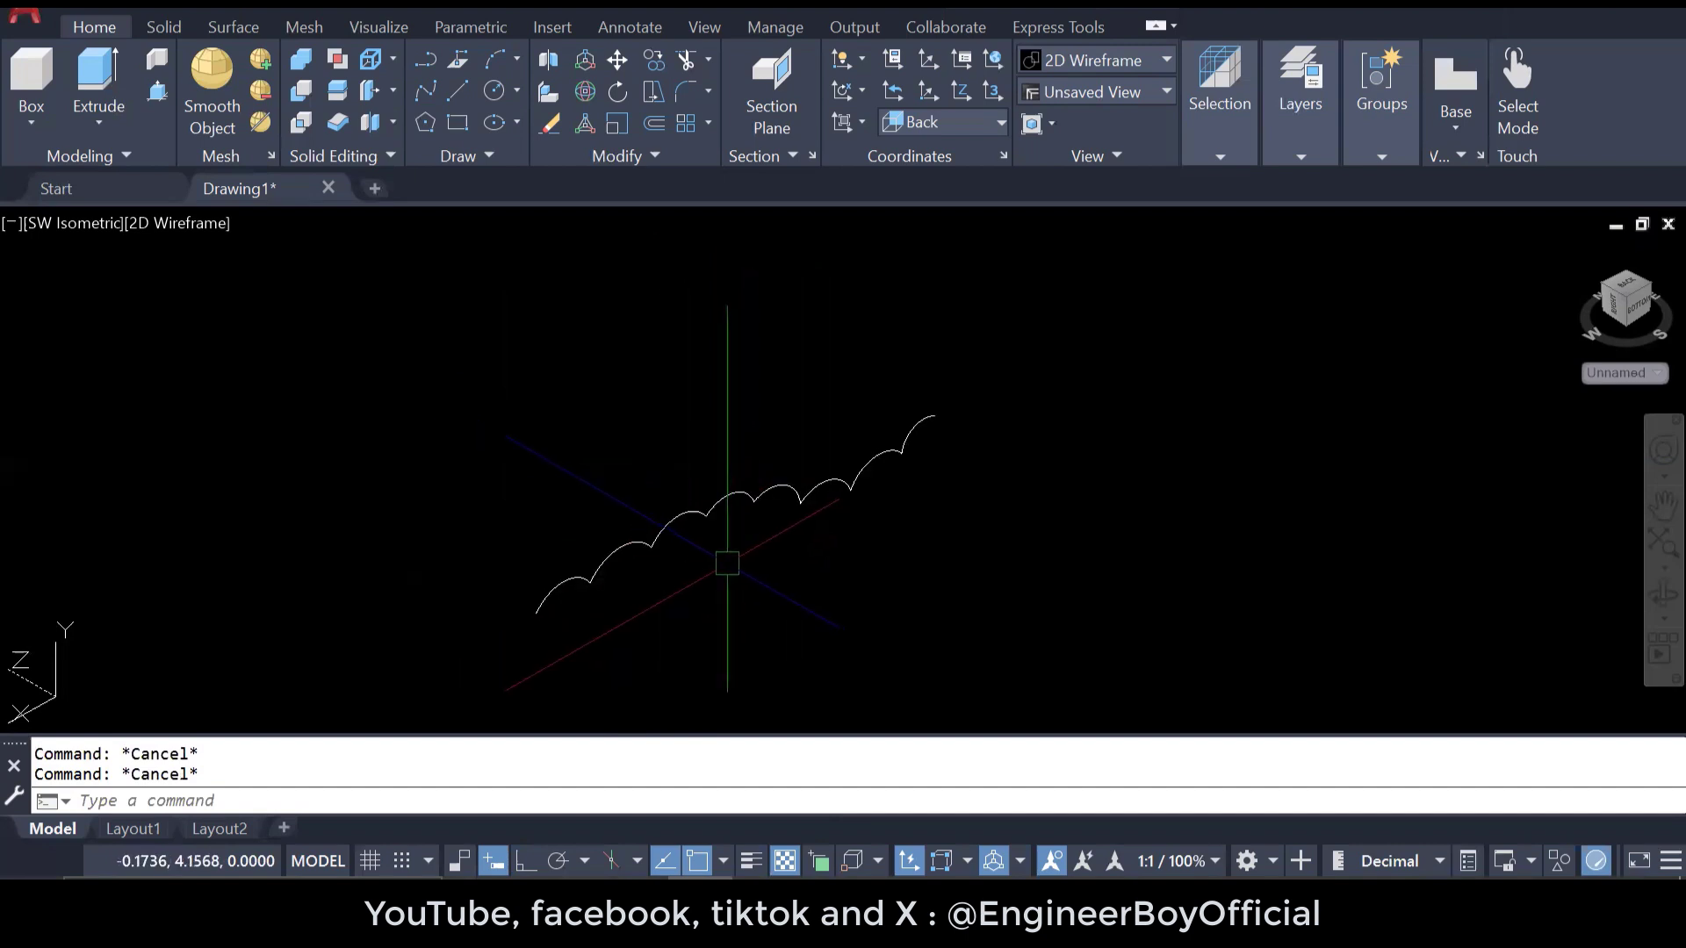
pyautogui.scroll(-2, 728, 562)
pyautogui.click(746, 564)
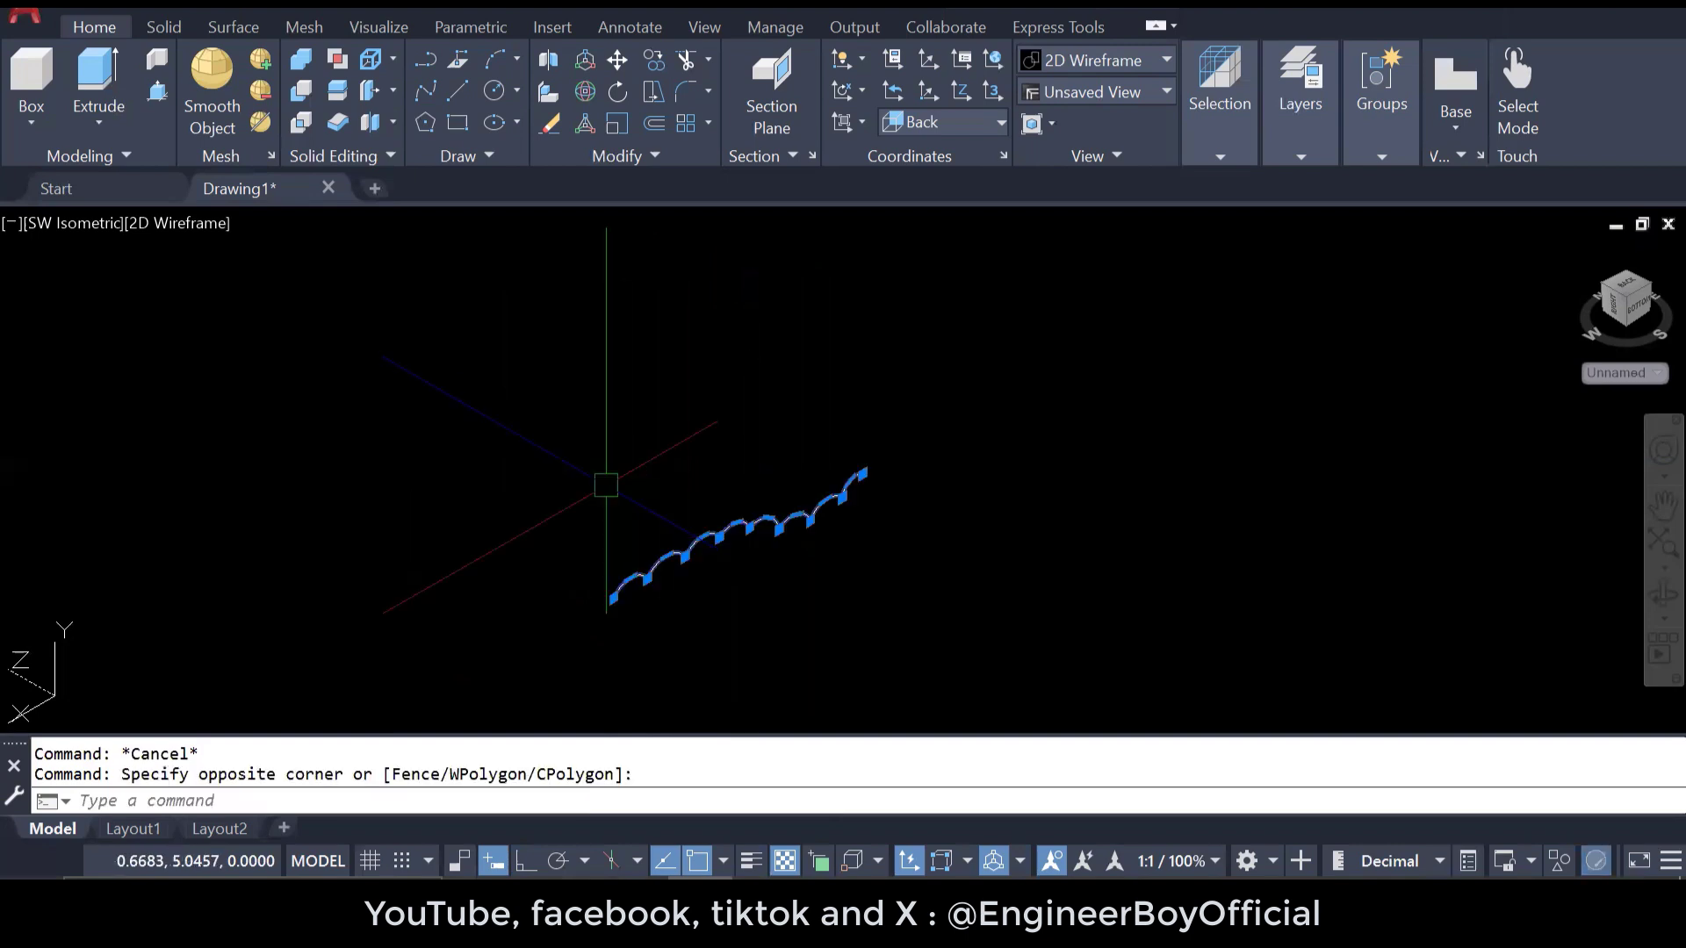
pyautogui.press('Escape')
pyautogui.press('Escape')
# - Switch to the Top view and erase the existing revision cloud curve
pyautogui.click(75, 223)
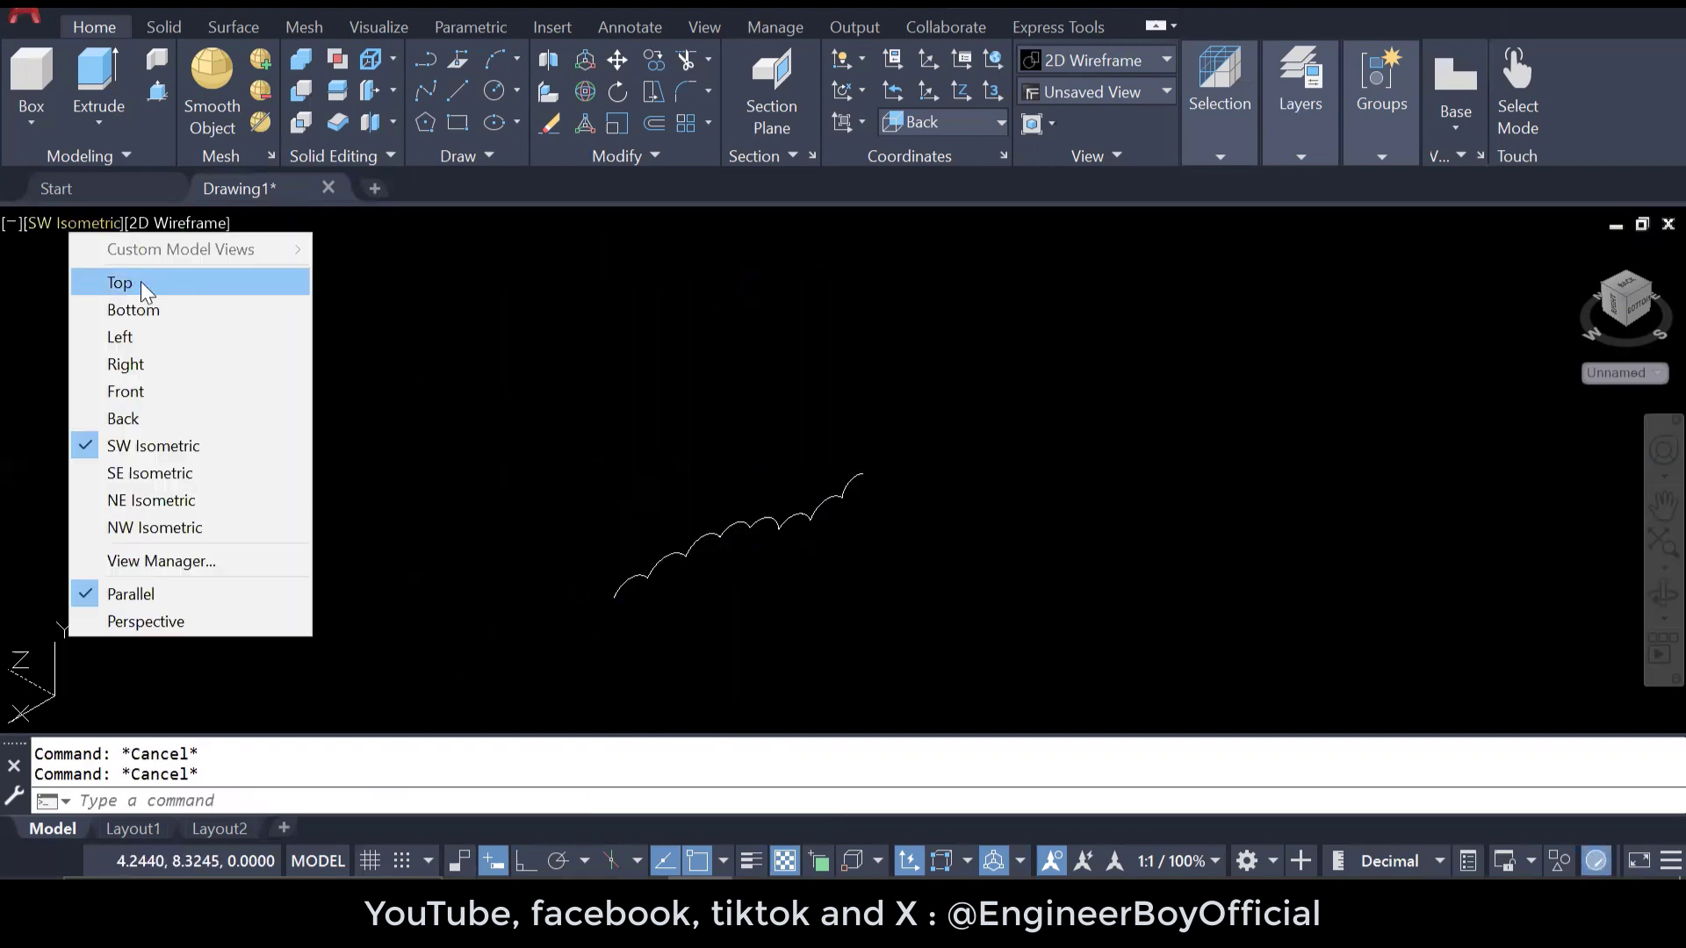
pyautogui.click(140, 281)
pyautogui.scroll(-4, 556, 560)
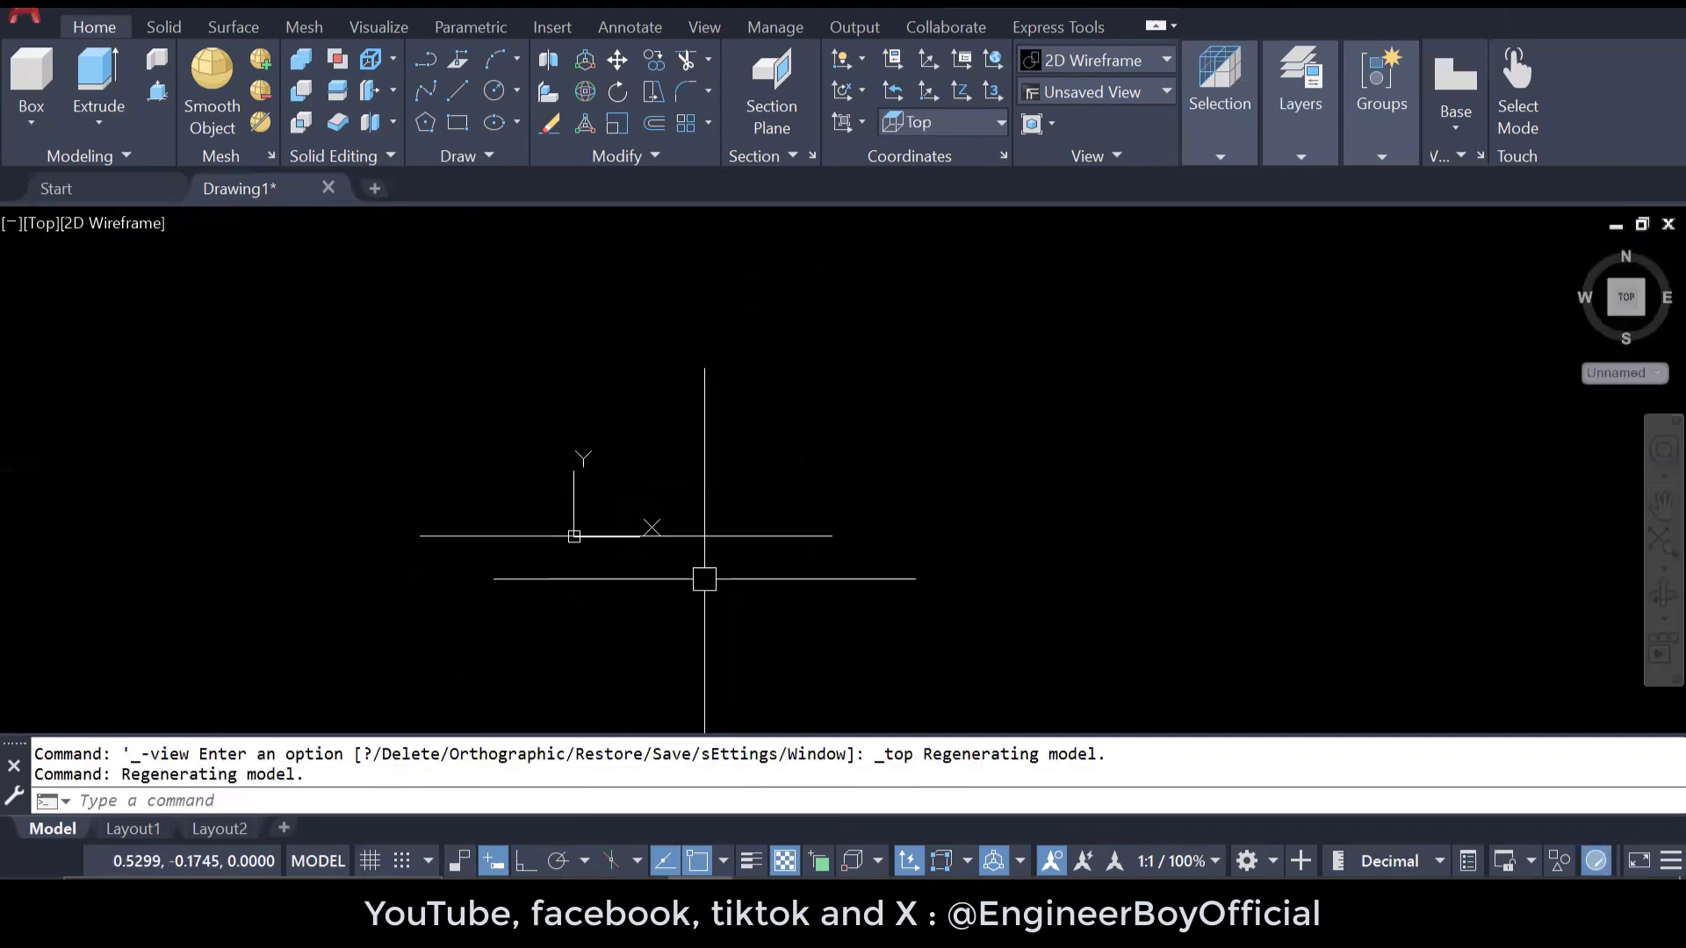
pyautogui.click(705, 578)
pyautogui.click(576, 486)
pyautogui.press('Delete')
pyautogui.press('Escape')
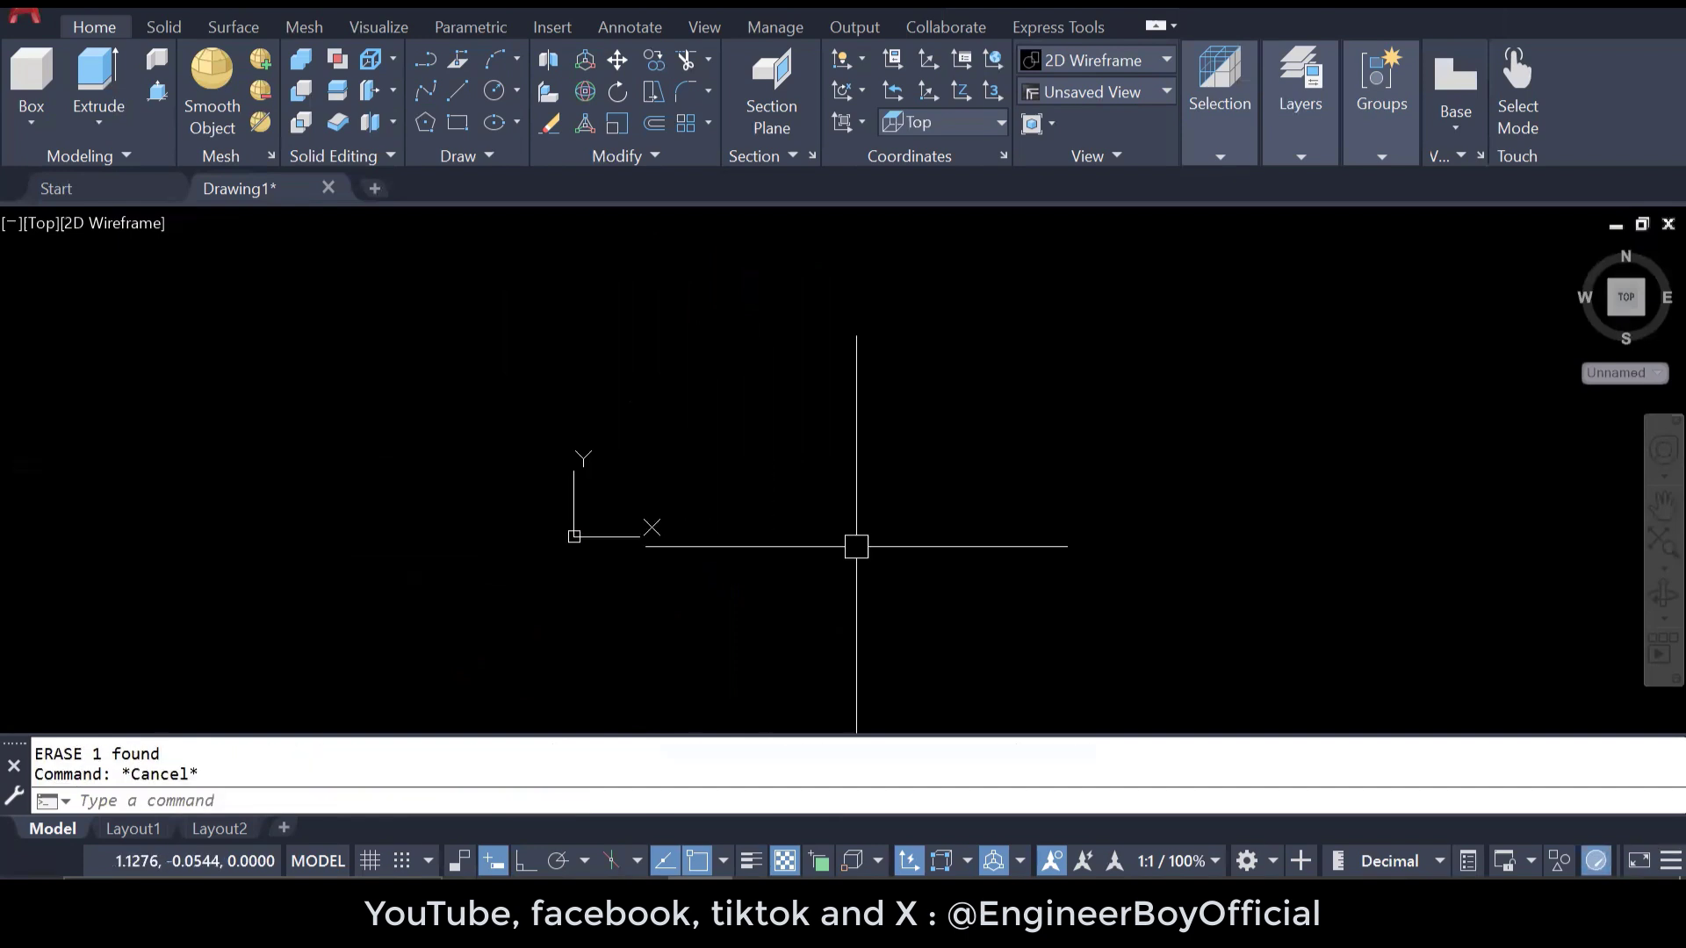
pyautogui.press('Escape')
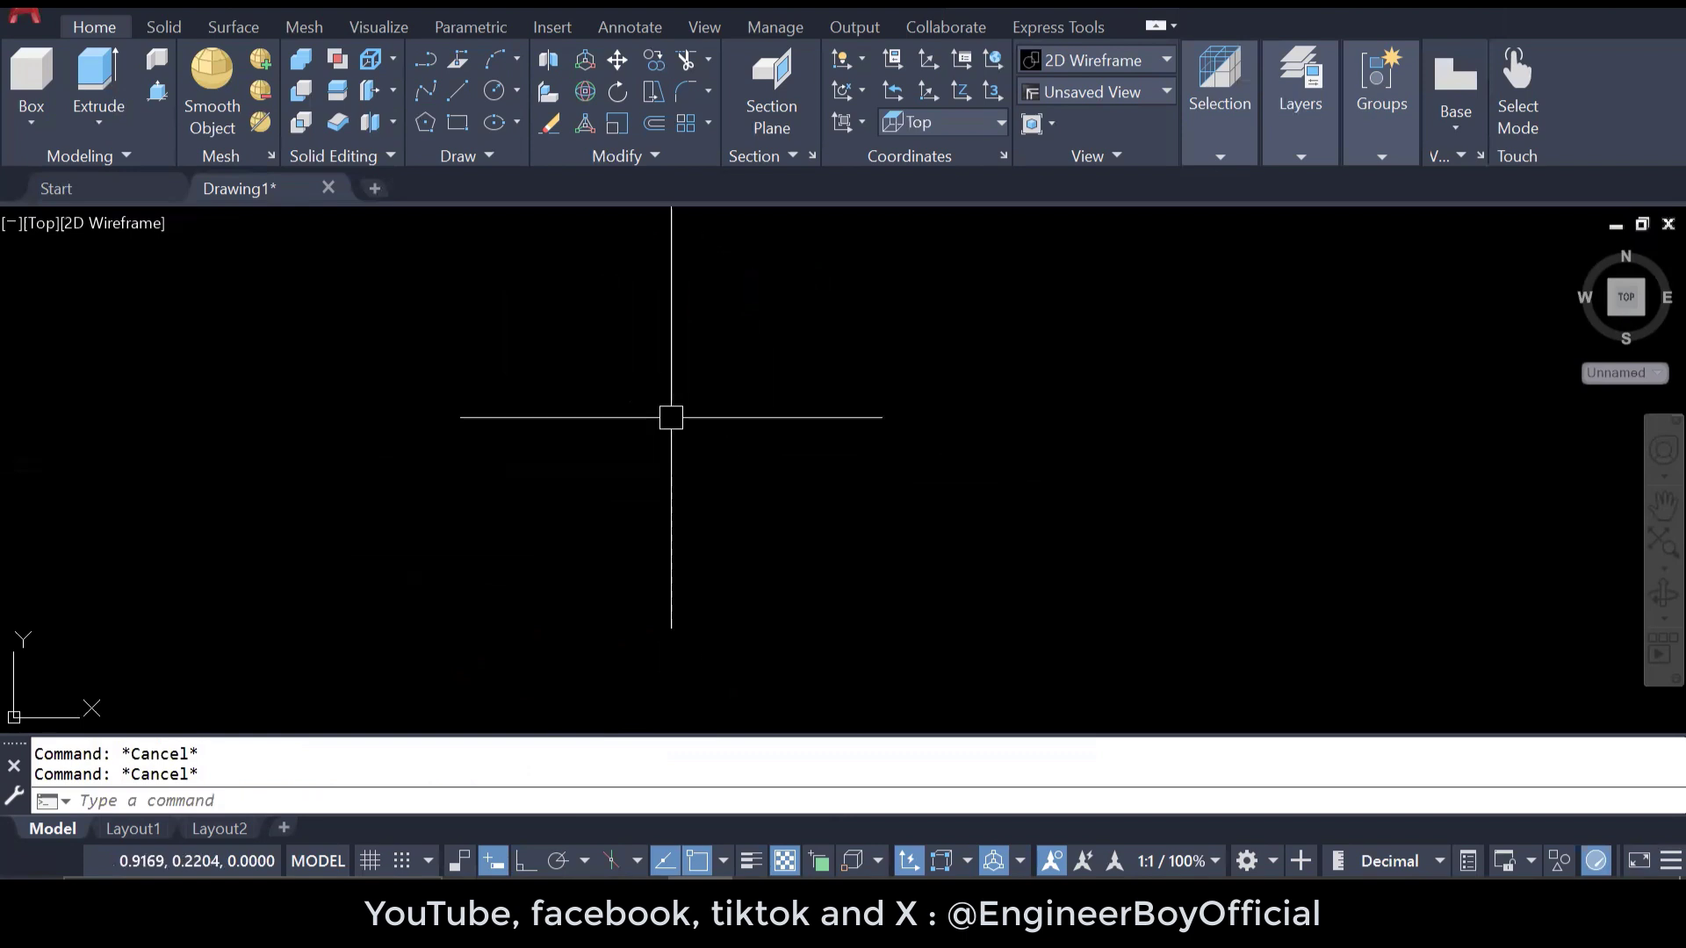
pyautogui.write('pl')
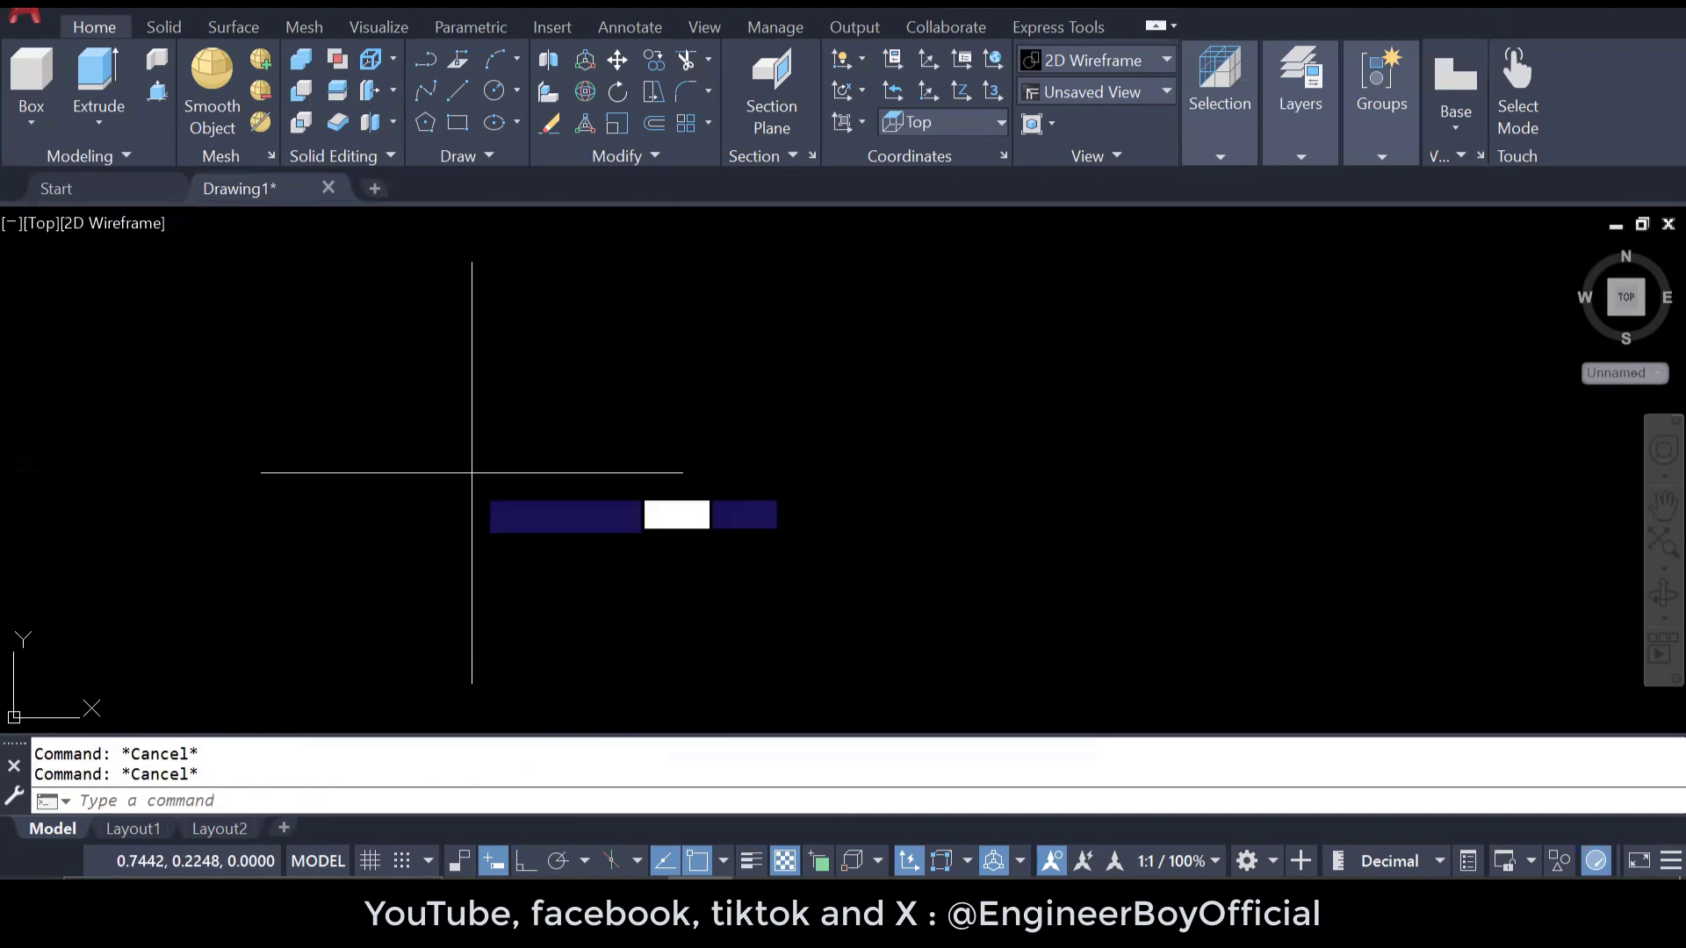
pyautogui.press('Return')
pyautogui.click(352, 565)
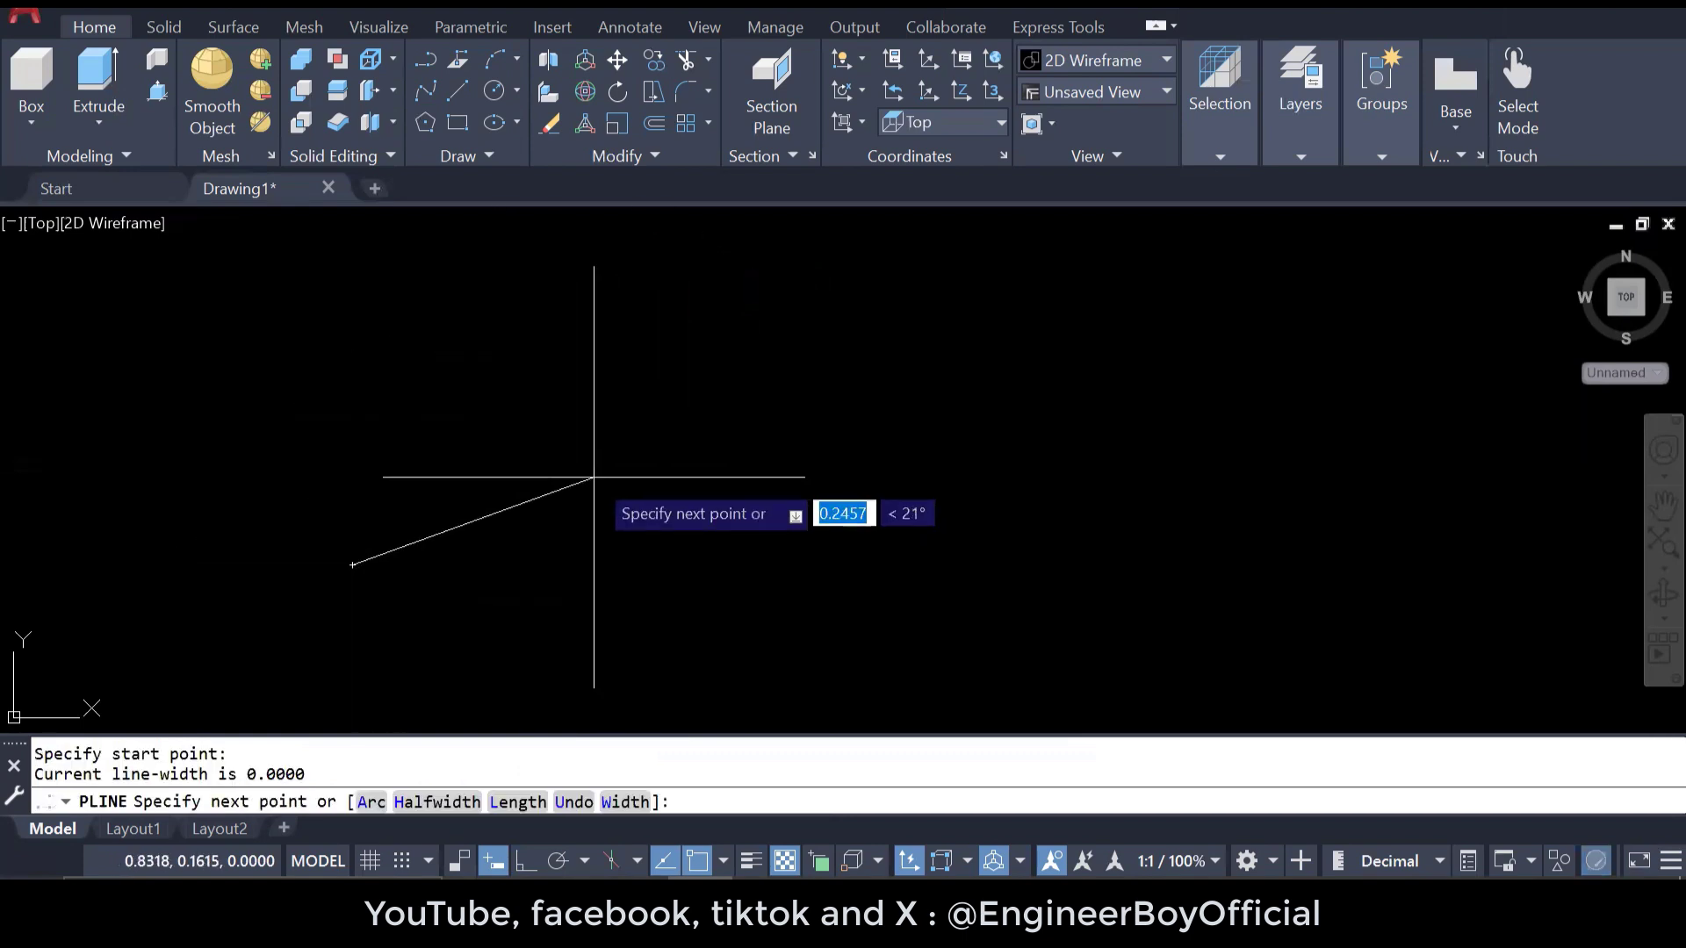
pyautogui.click(642, 483)
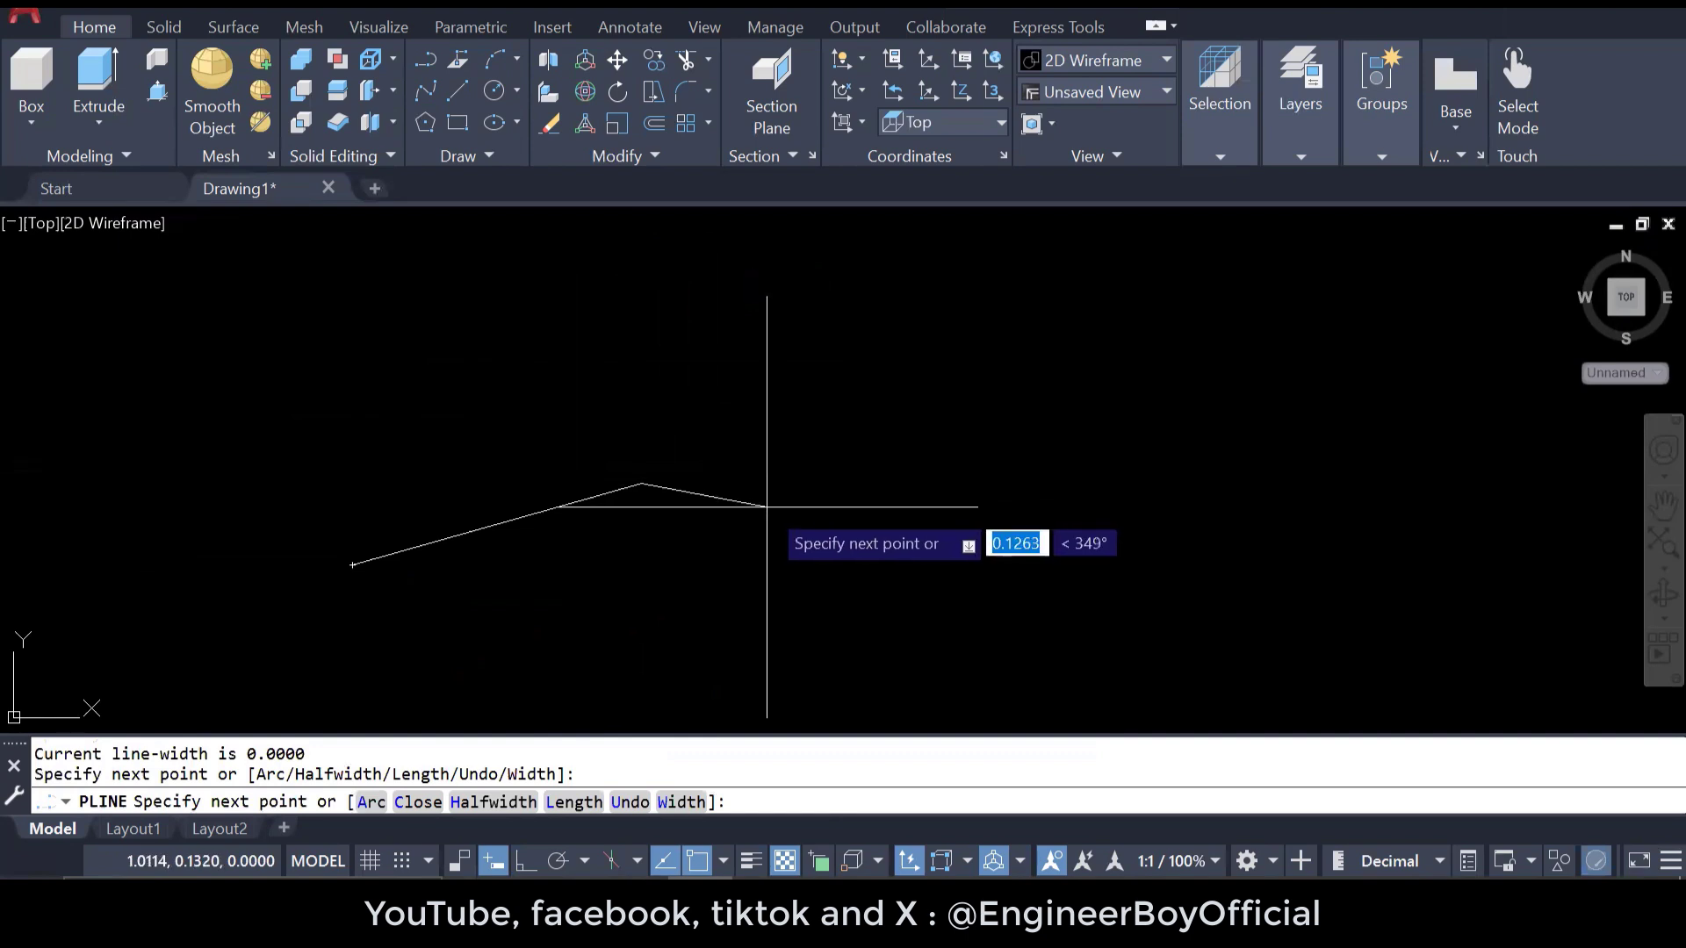
pyautogui.click(904, 492)
pyautogui.press('Escape')
pyautogui.press('Escape')
pyautogui.click(888, 572)
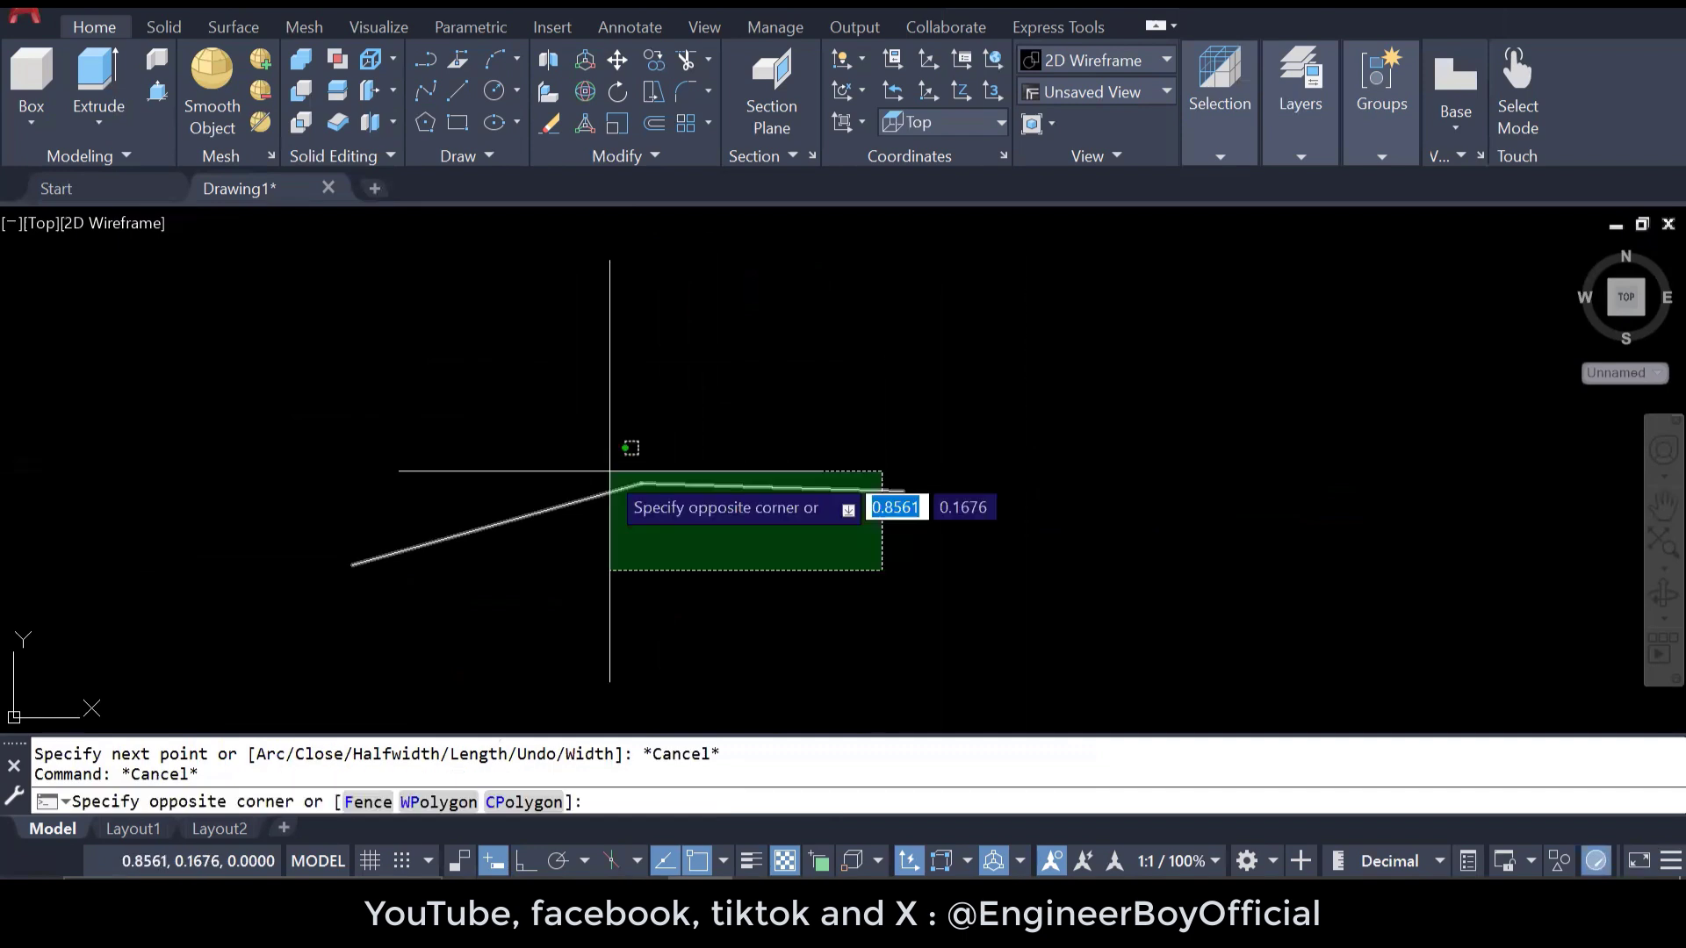
pyautogui.click(613, 471)
pyautogui.press('Delete')
pyautogui.press('Escape')
# - Draw a polyline with a horizontal straight segment followed by two connected tangent arcs, the first curving downward and the second upward
pyautogui.write('pl')
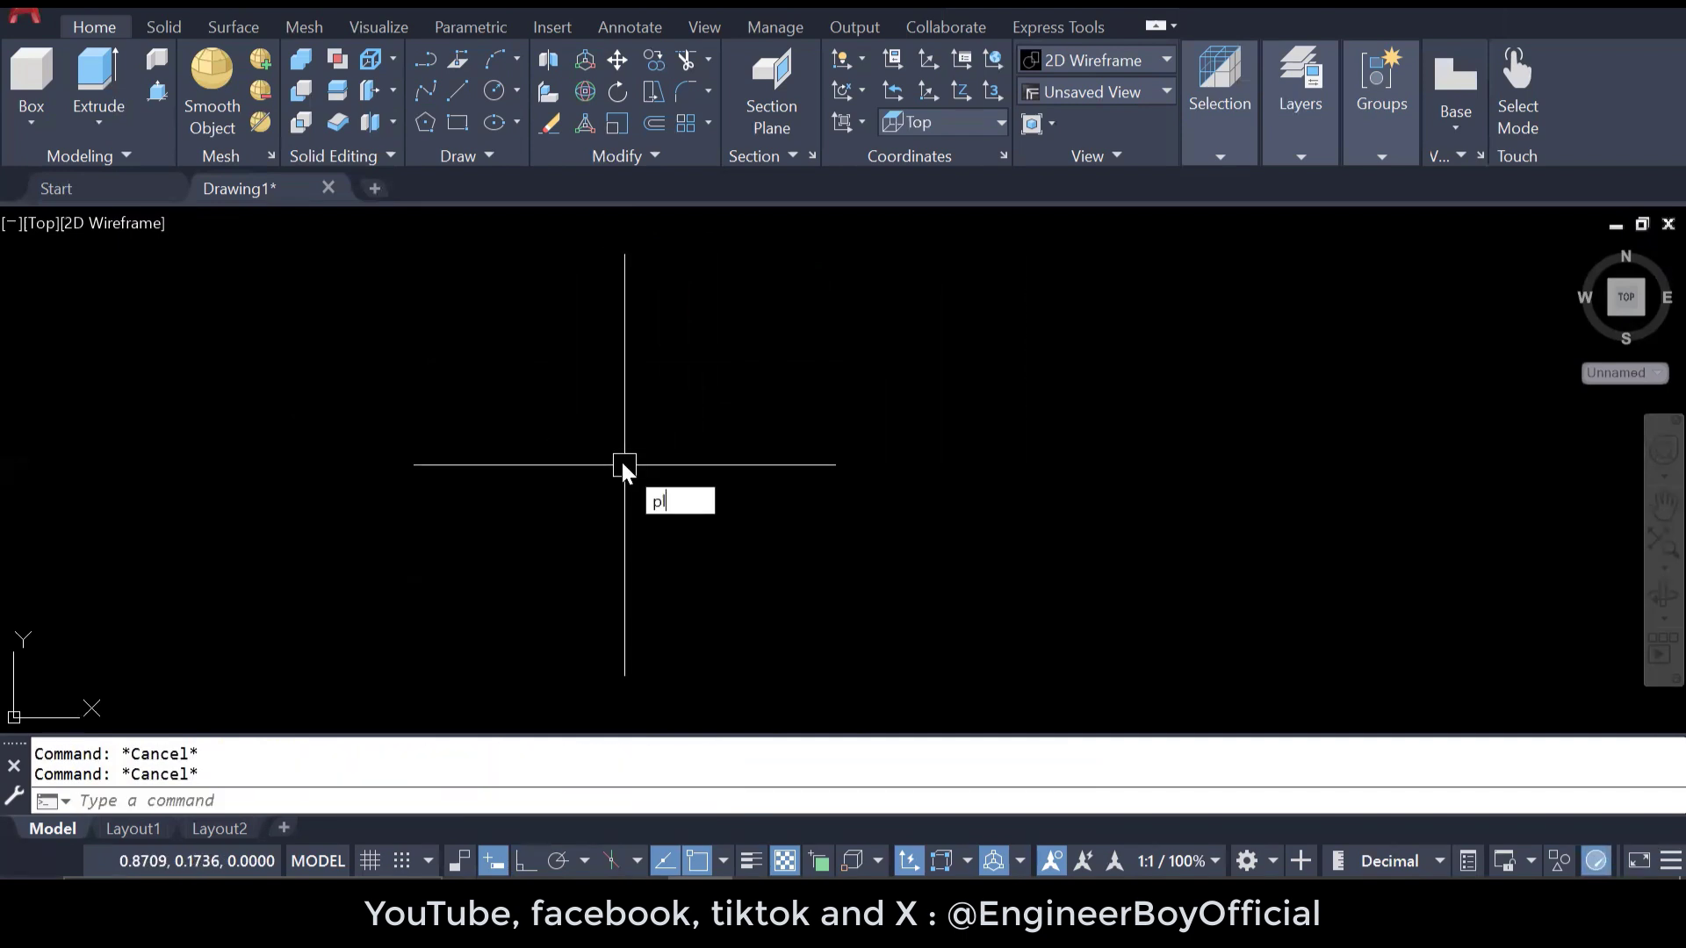
pyautogui.press('Return')
pyautogui.click(340, 498)
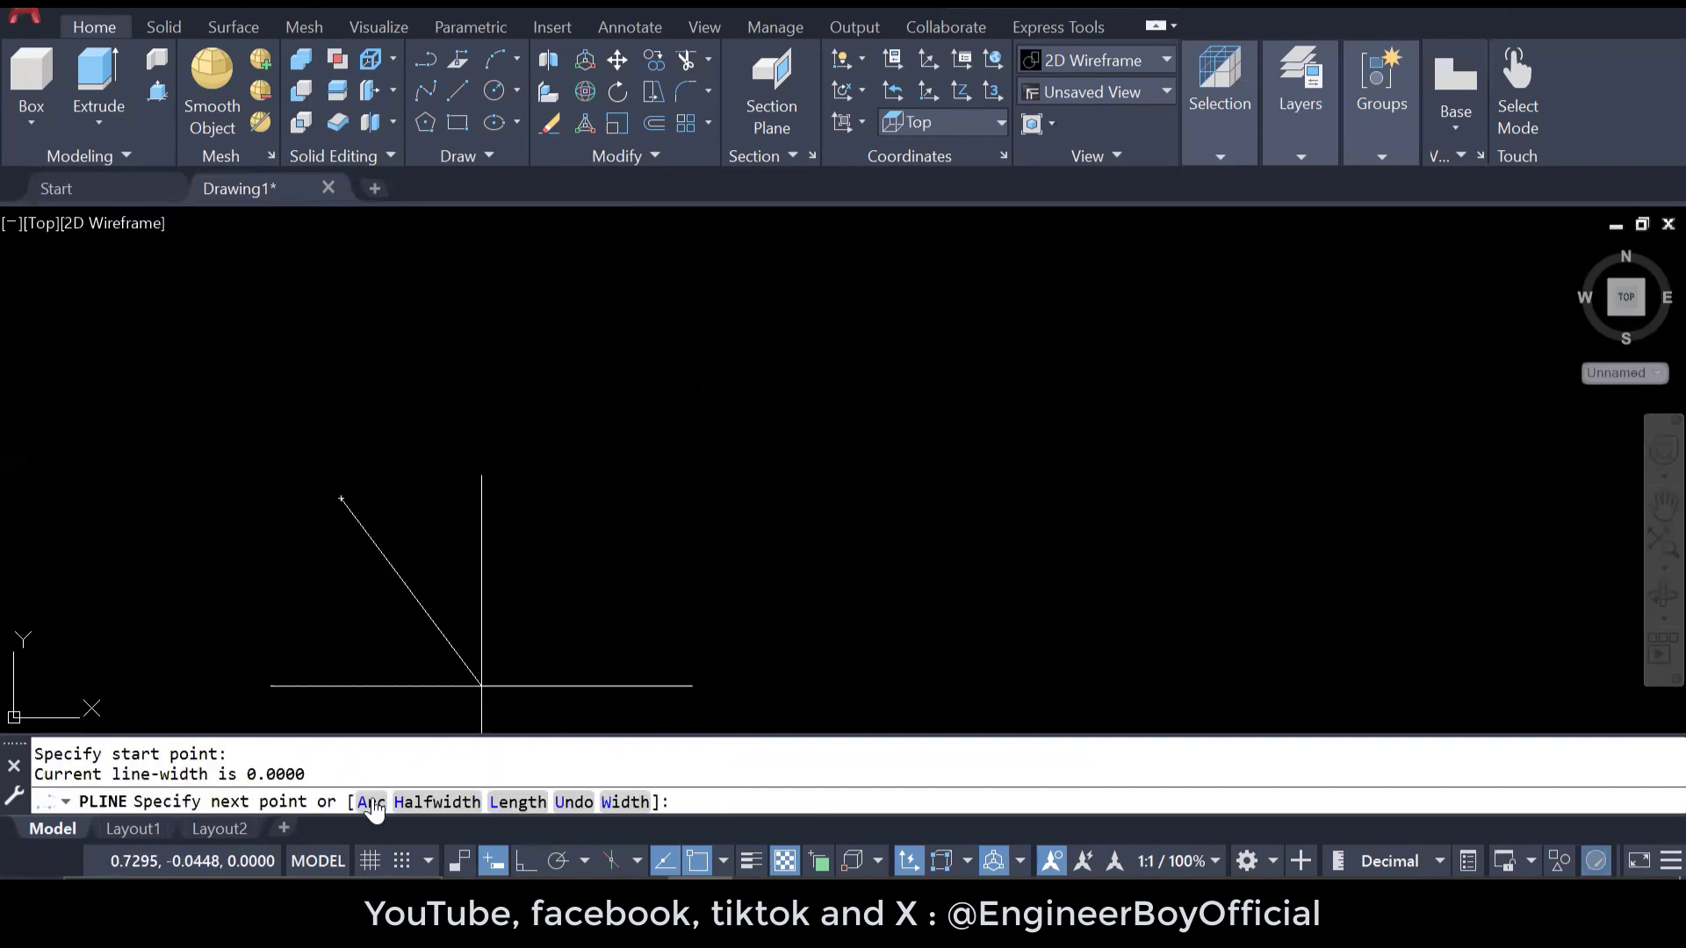
pyautogui.click(584, 498)
pyautogui.write('a')
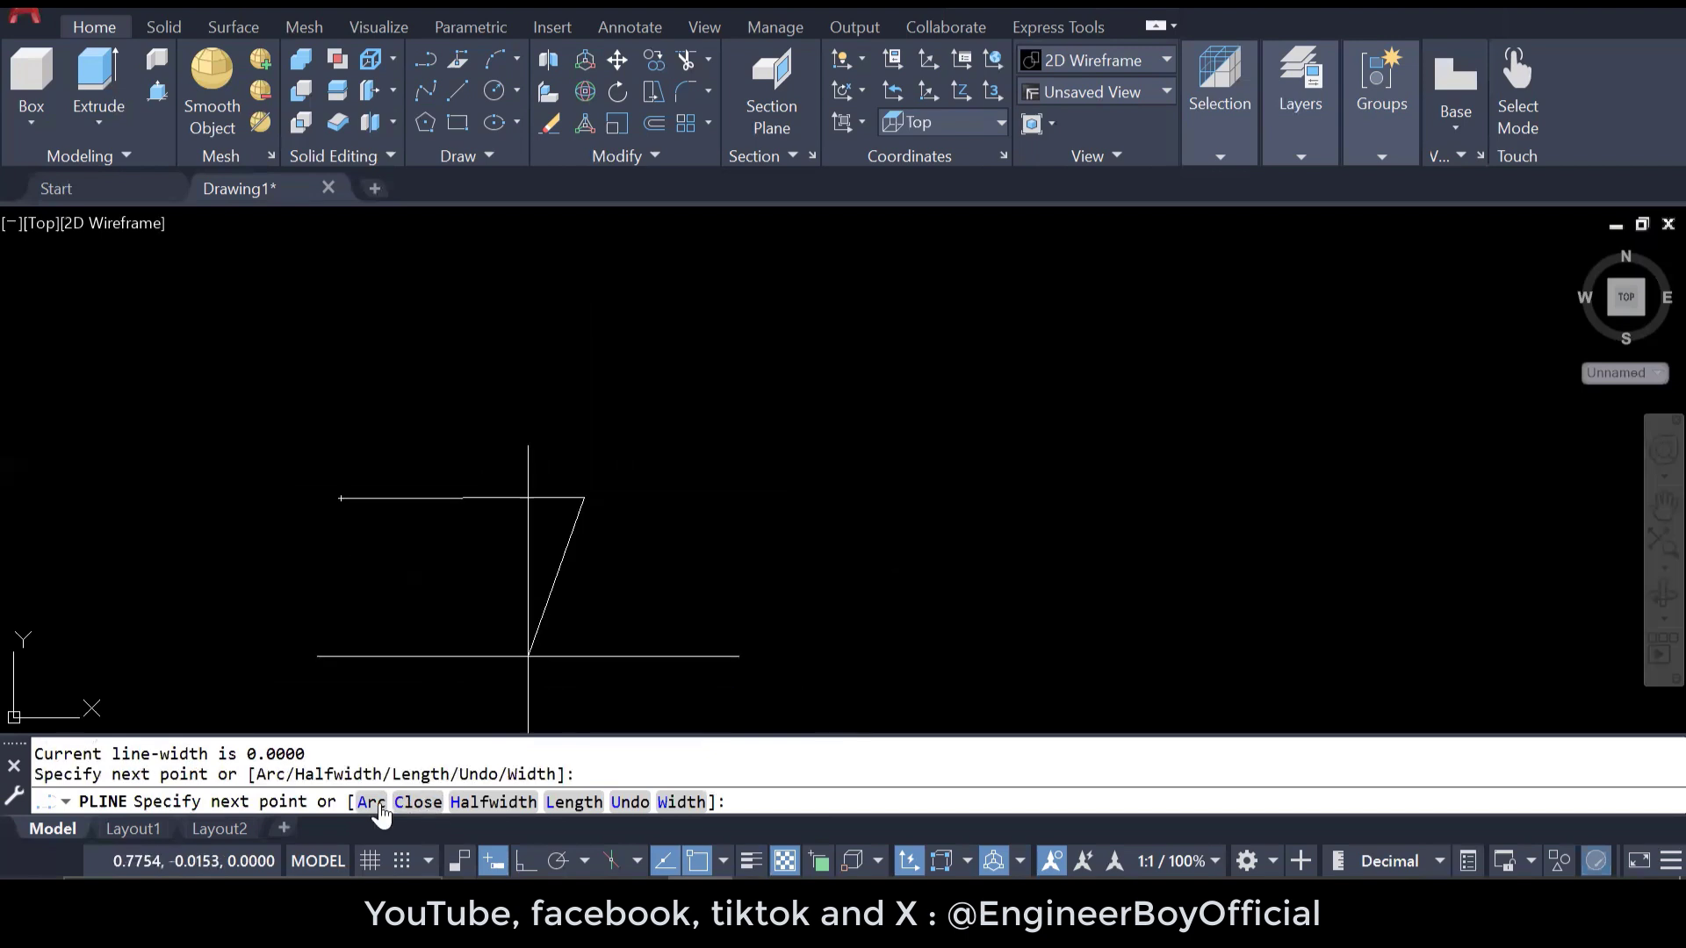
pyautogui.press('Return')
pyautogui.click(881, 539)
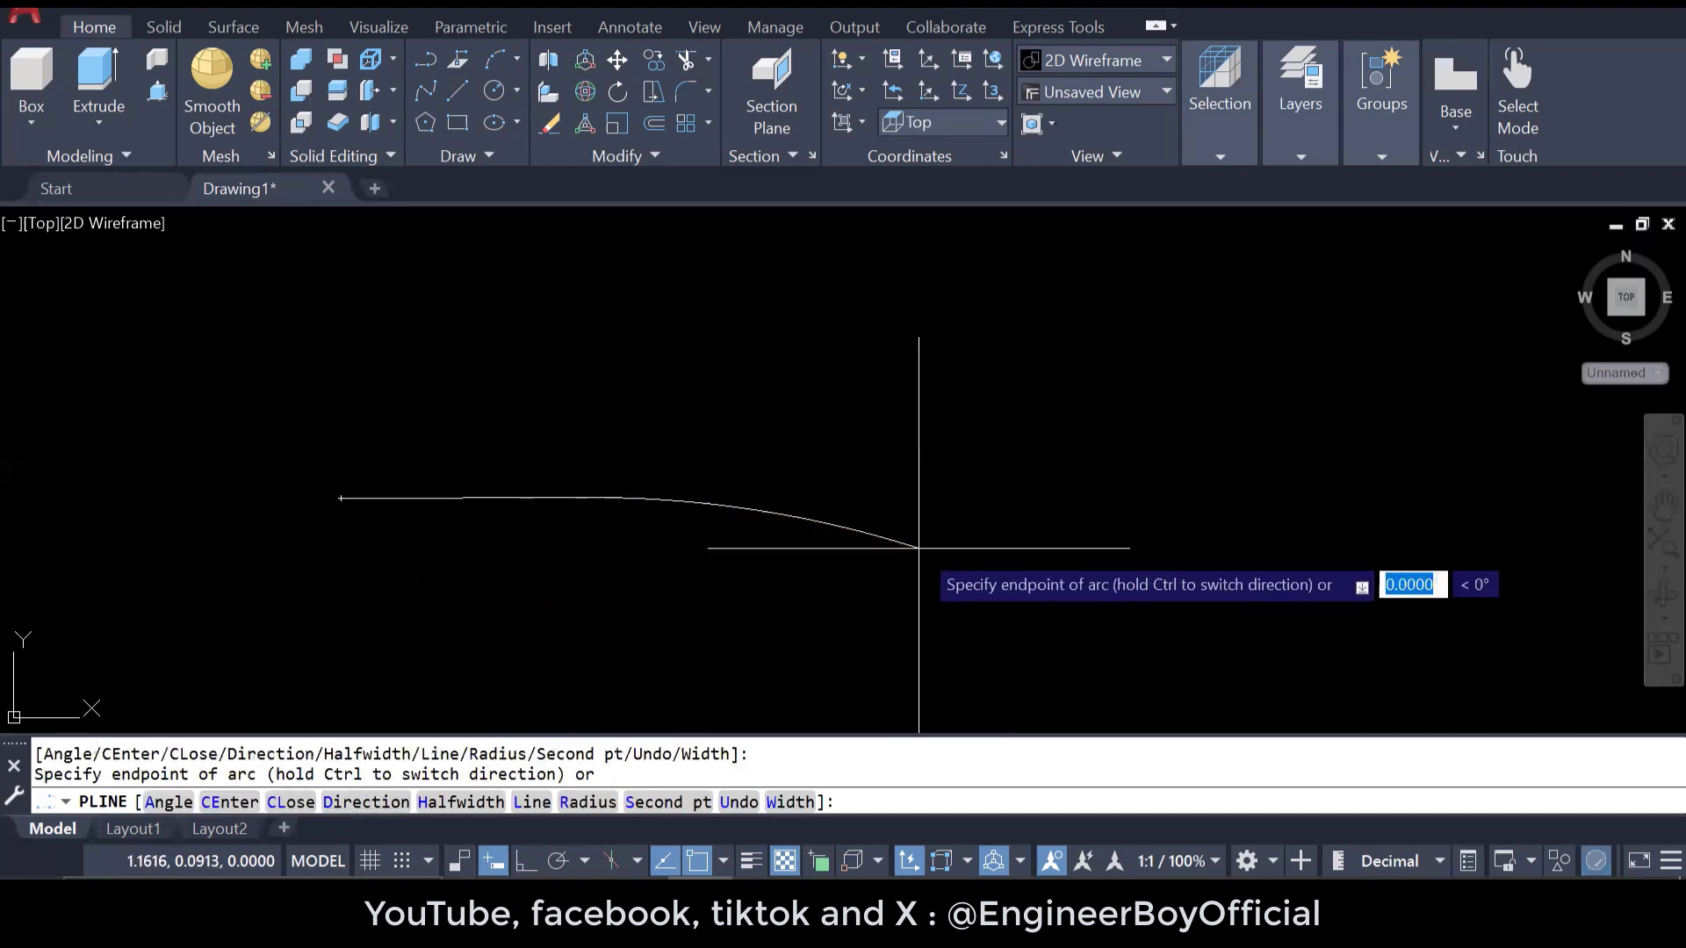
pyautogui.click(1236, 503)
pyautogui.press('Escape')
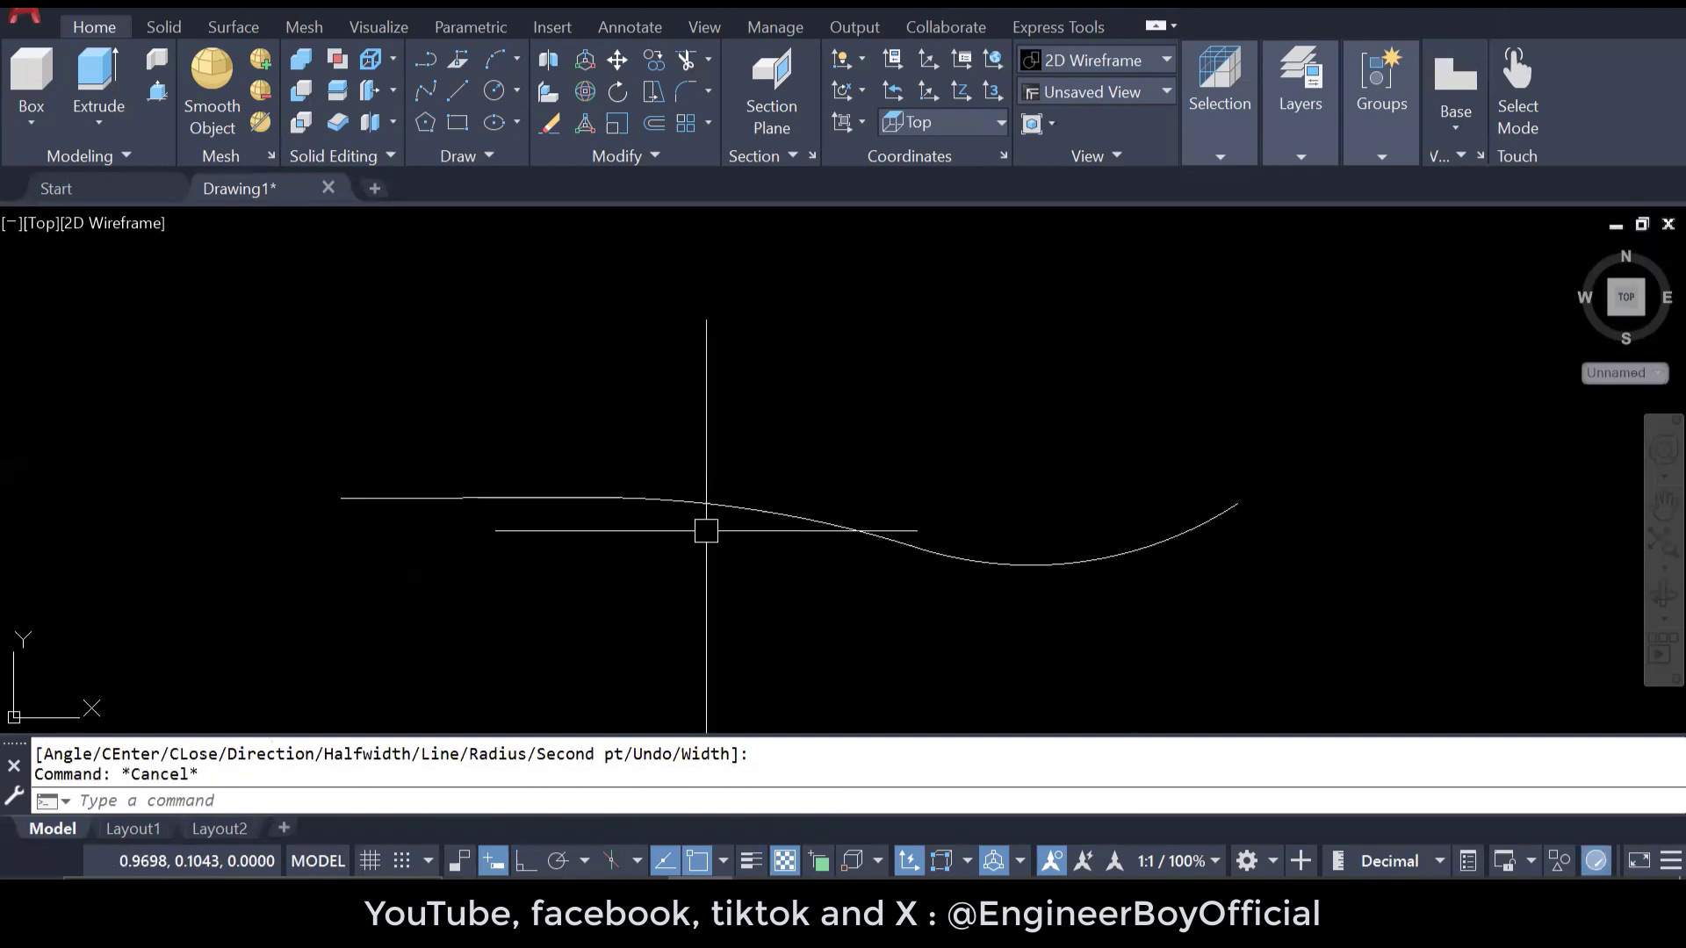
pyautogui.press('Escape')
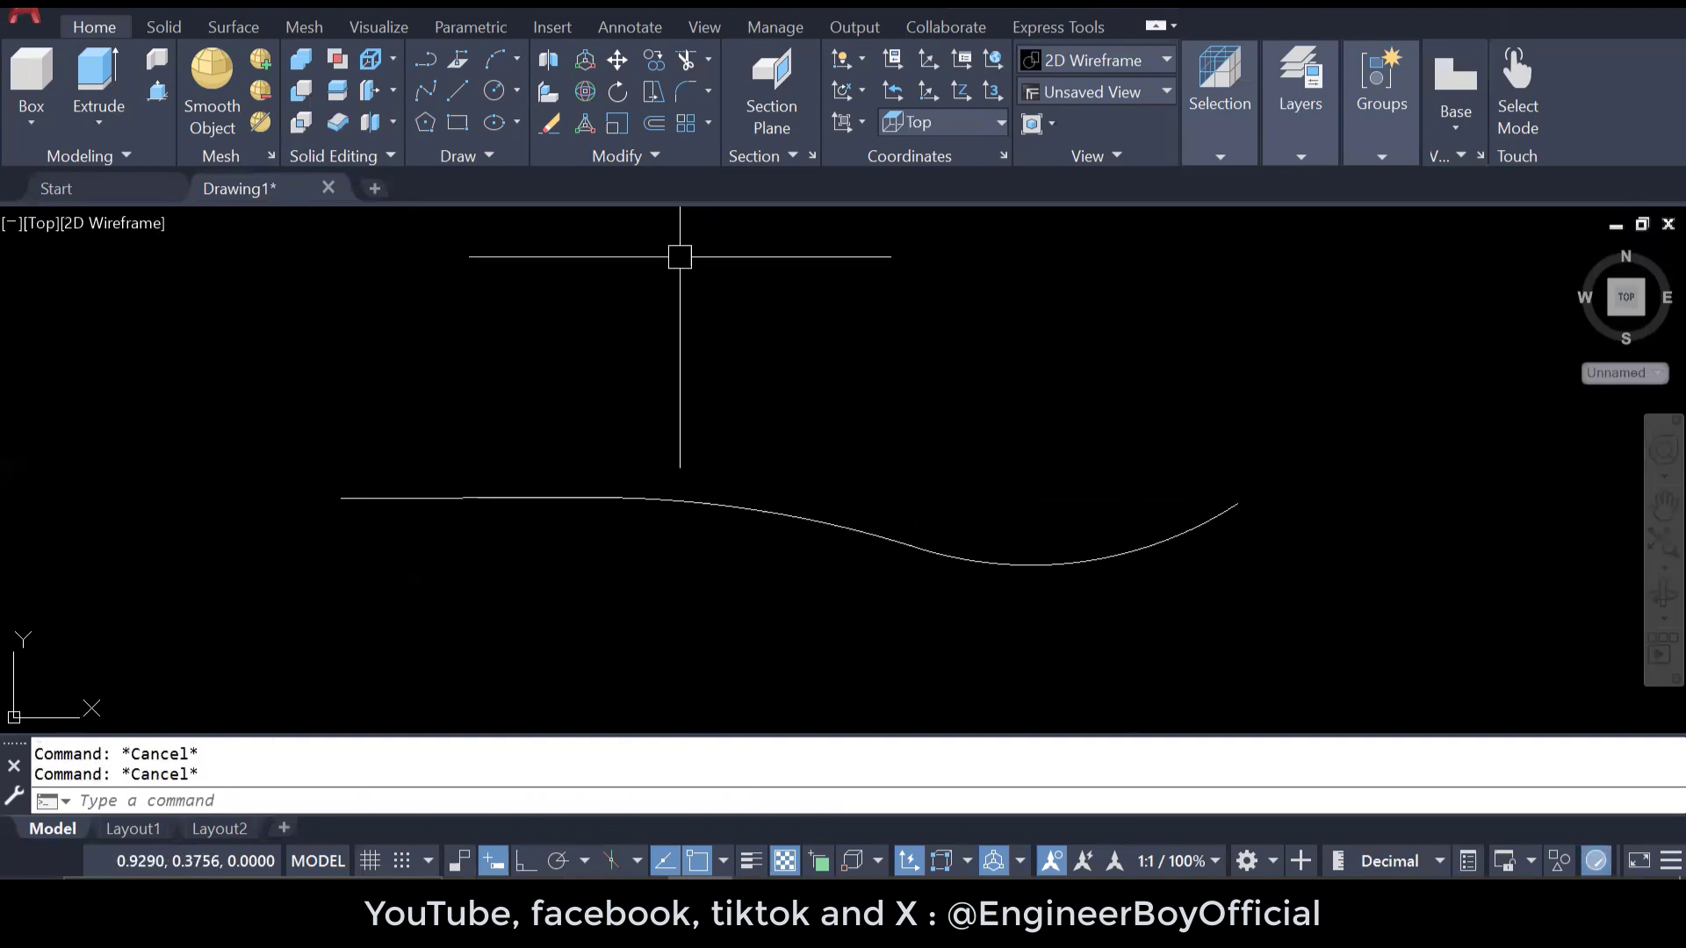
pyautogui.click(474, 155)
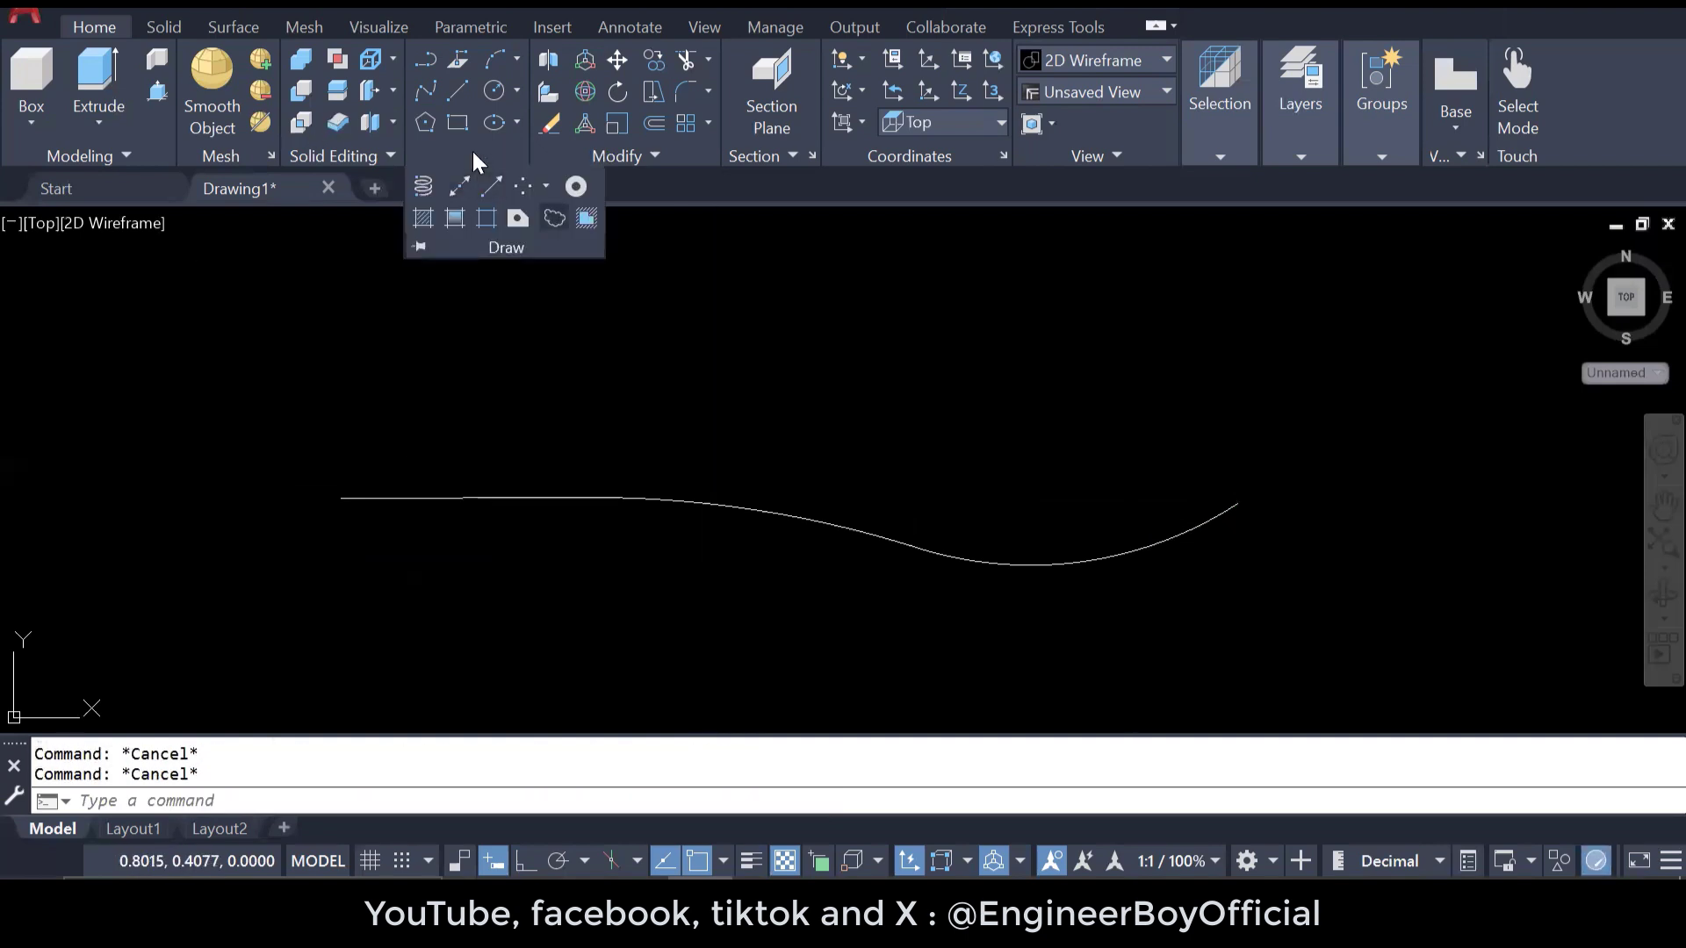
pyautogui.click(554, 217)
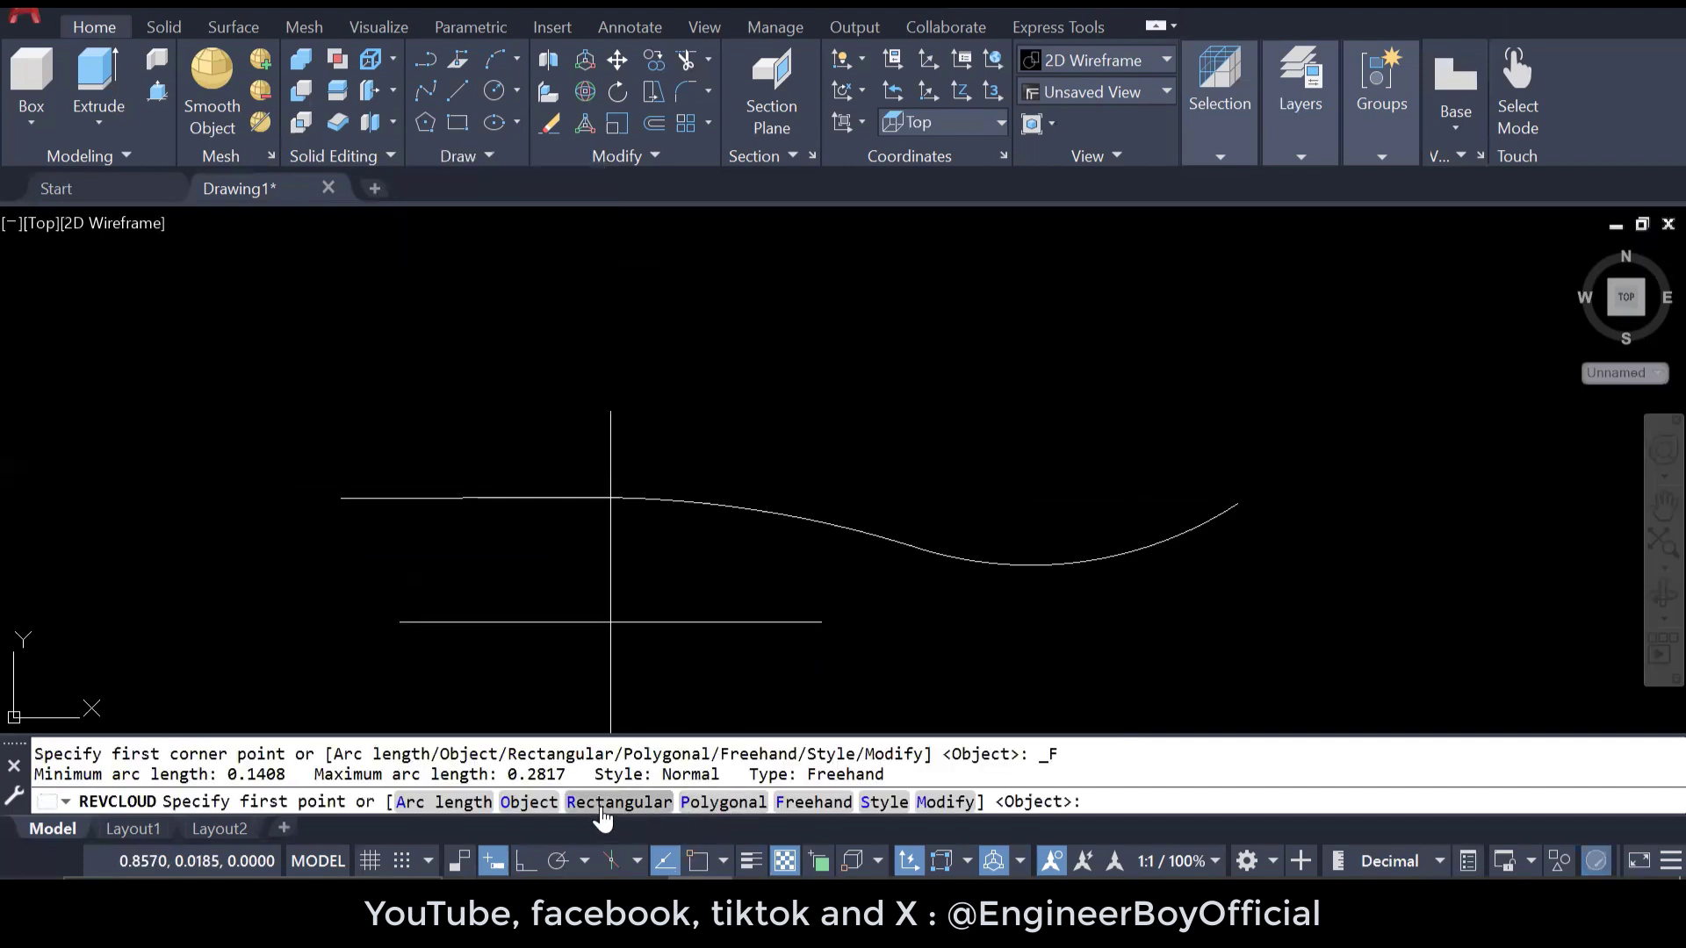
pyautogui.click(529, 801)
pyautogui.click(625, 500)
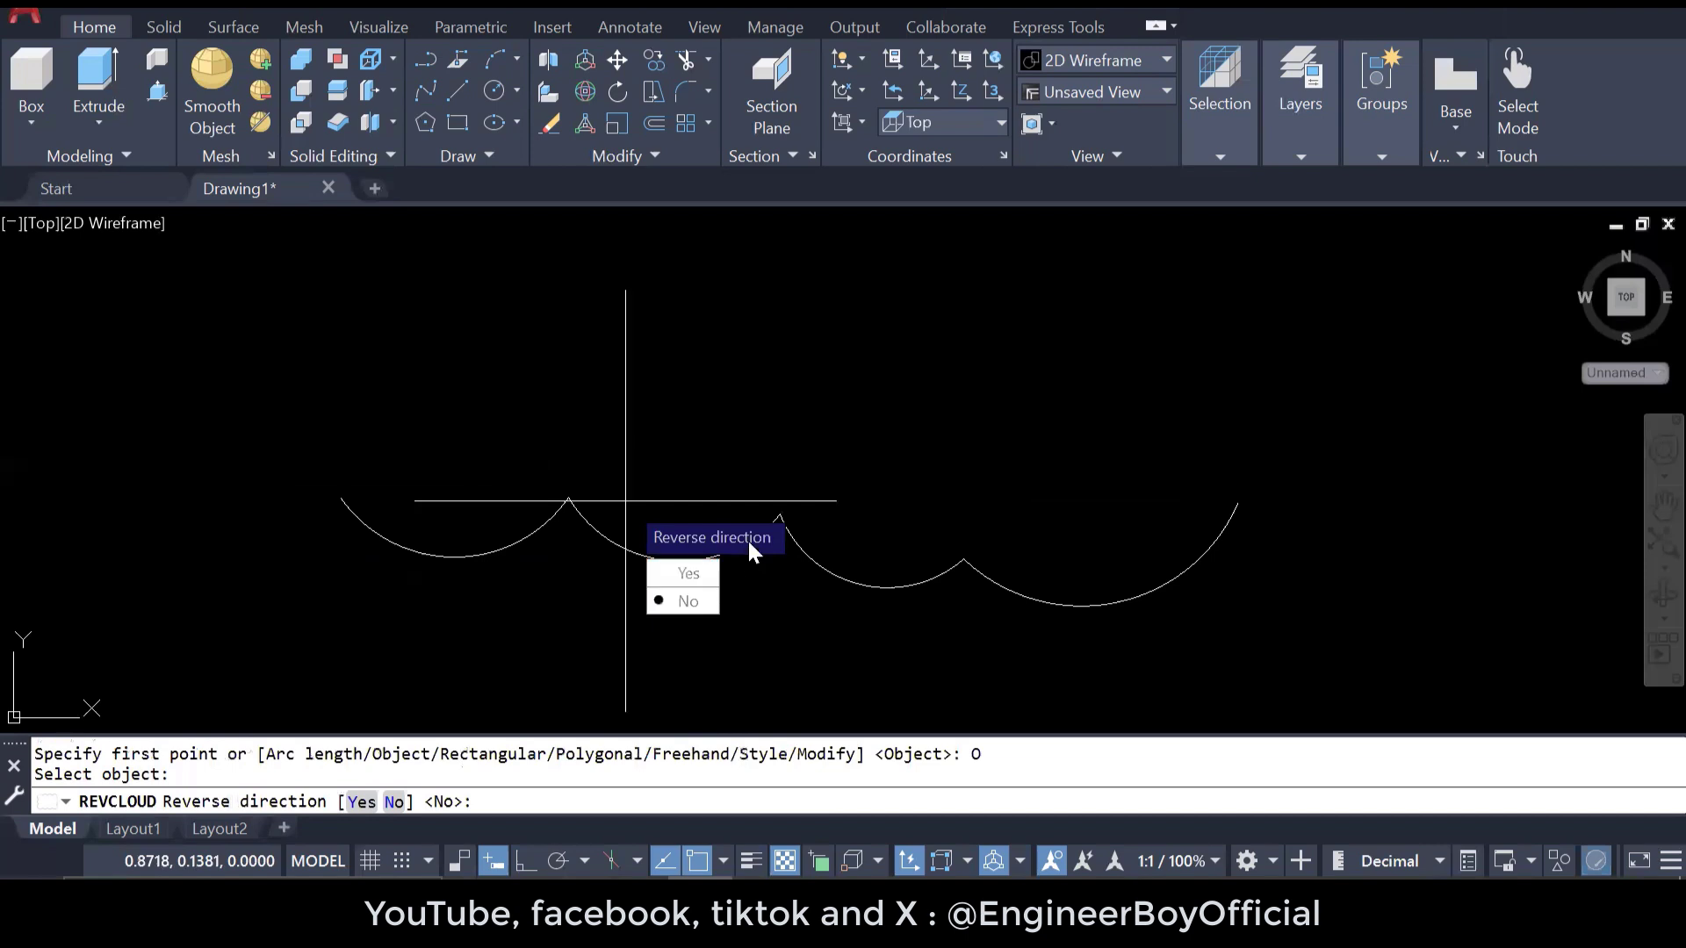
pyautogui.press('Escape')
pyautogui.press('Escape')
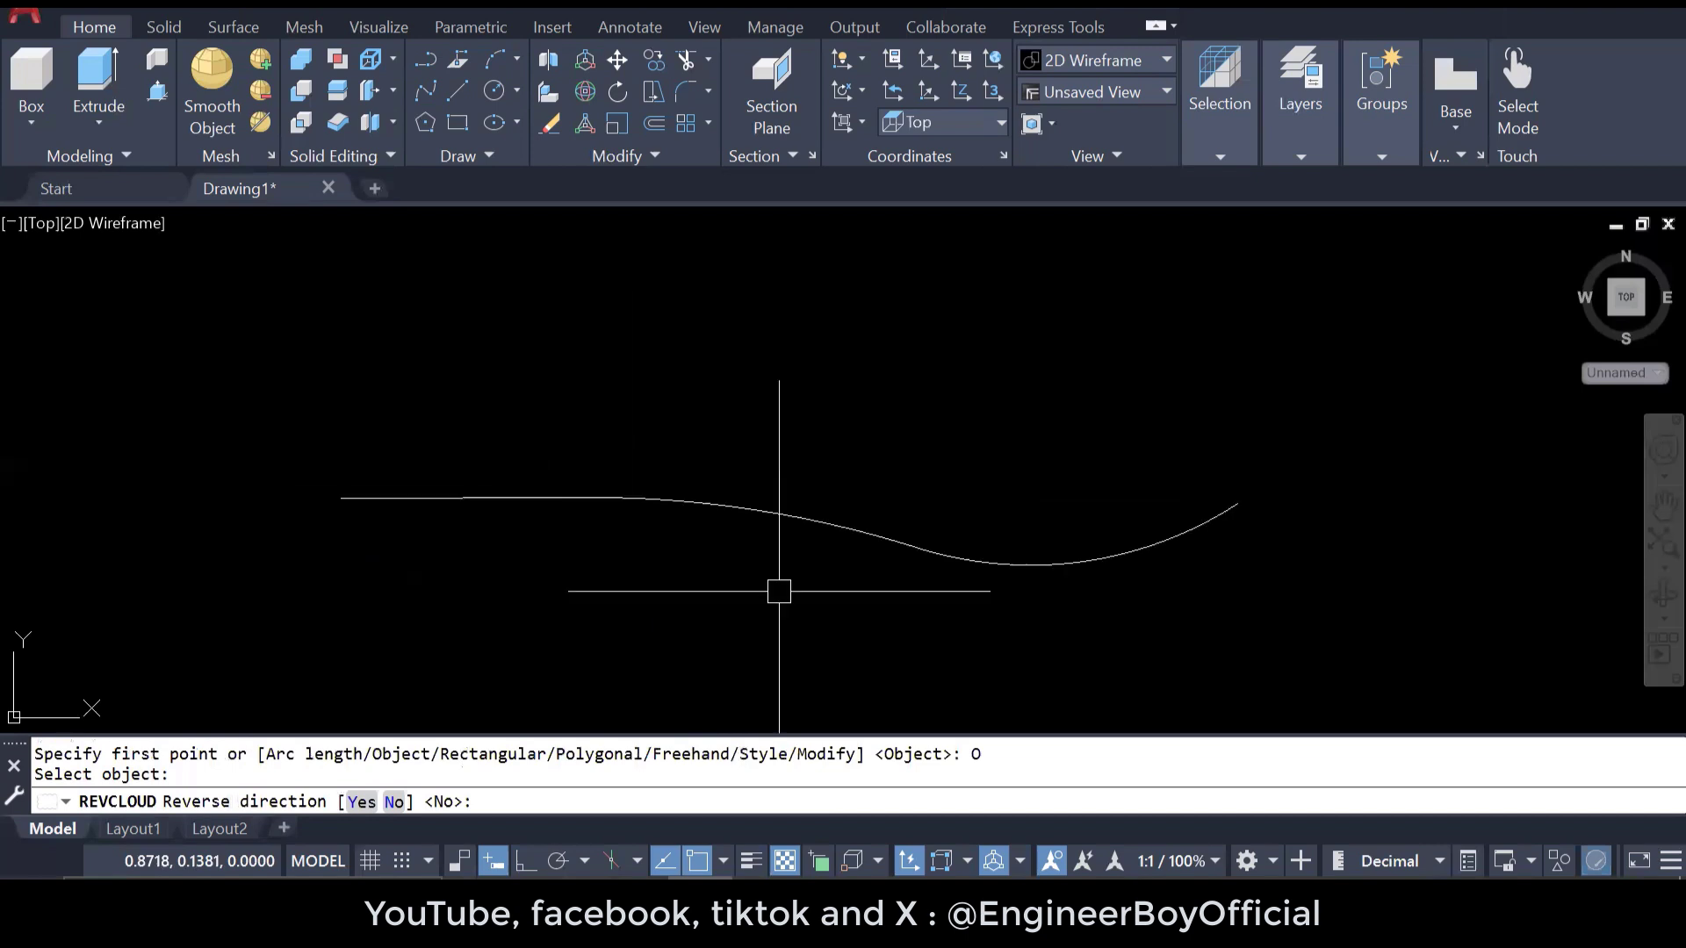
# - Convert the polyline into a revision cloud with an approximate arc length of 0.1, using the Object option and reversing the arc direction
pyautogui.click(488, 156)
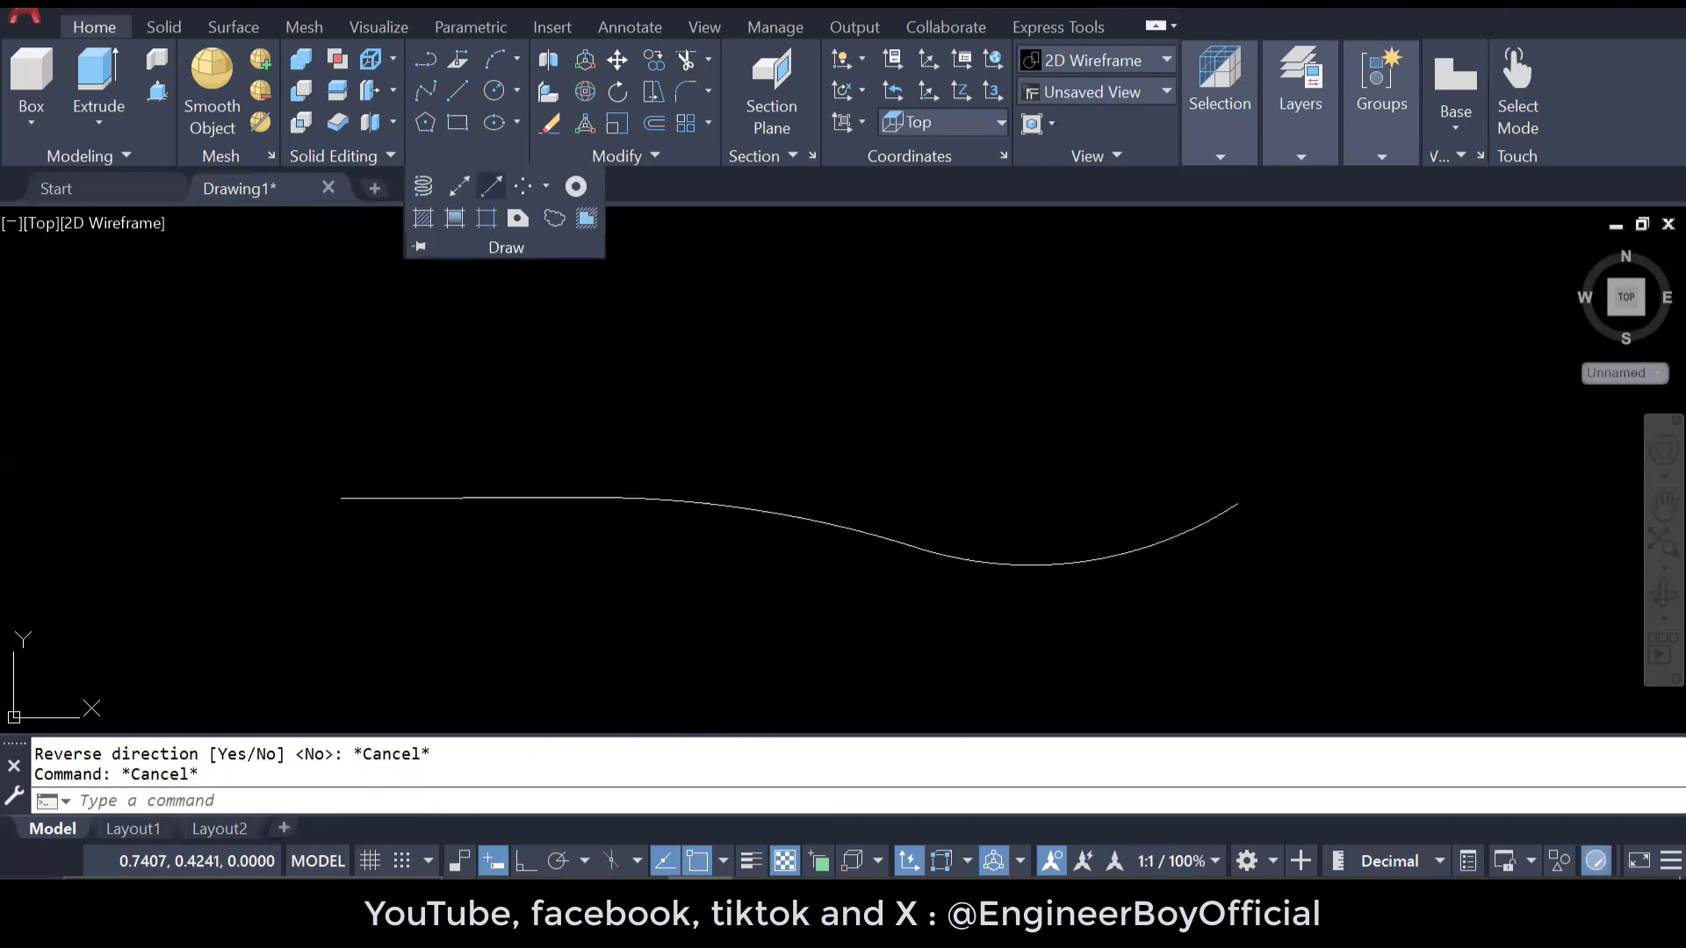
pyautogui.click(554, 217)
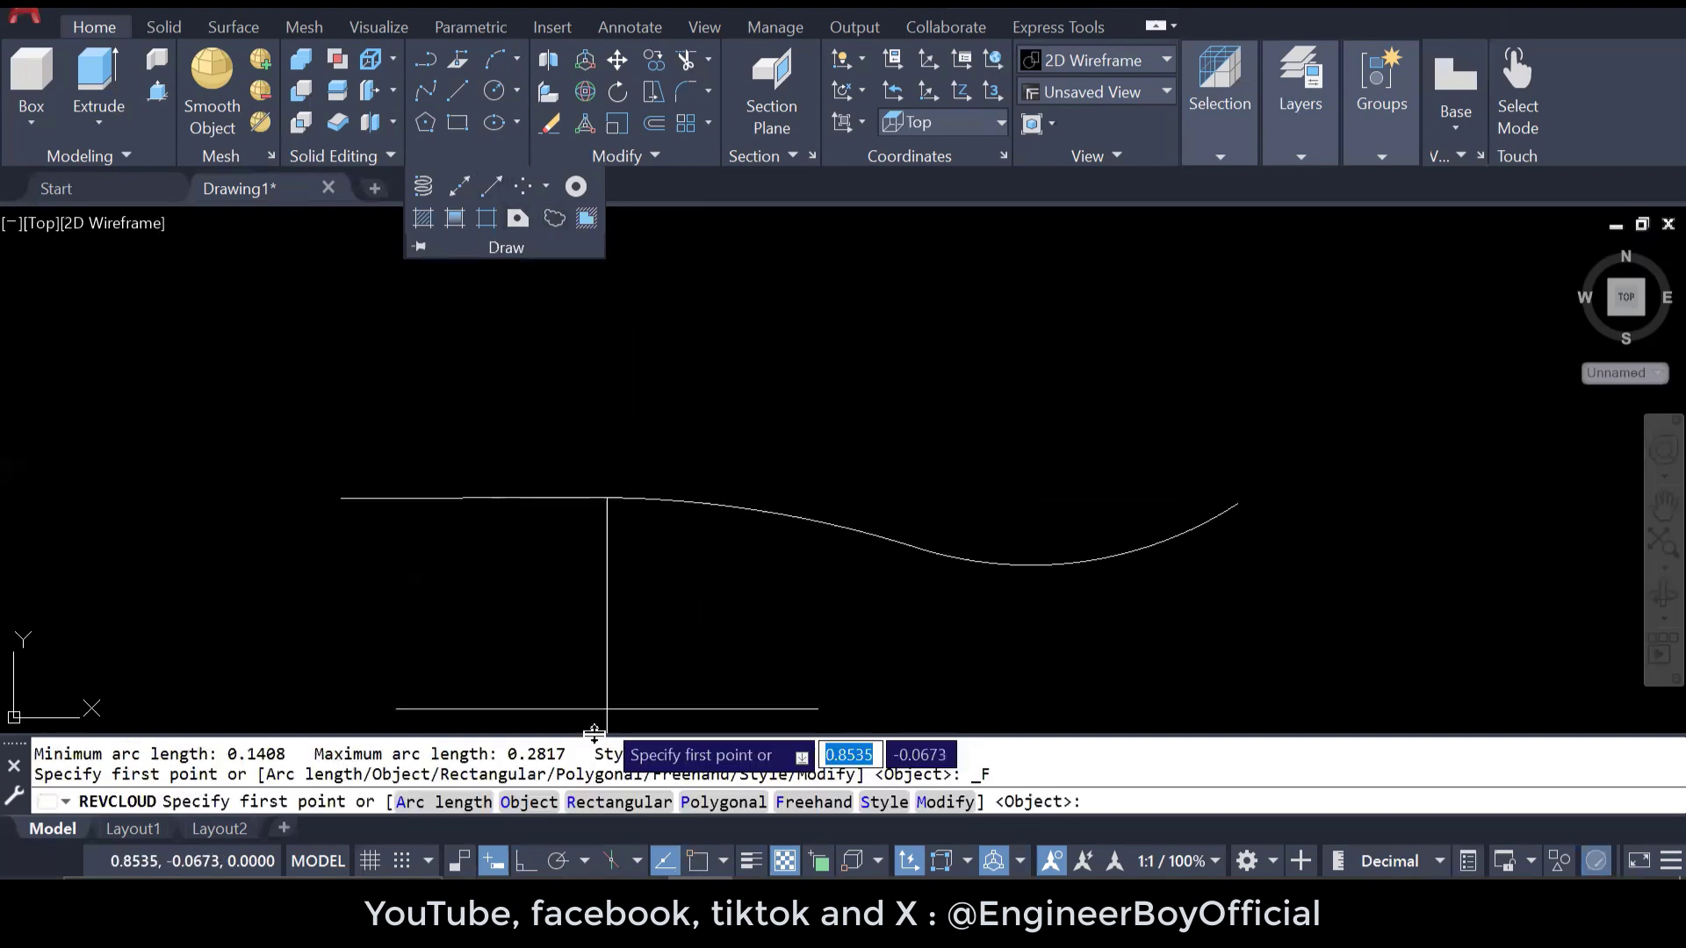
pyautogui.click(442, 803)
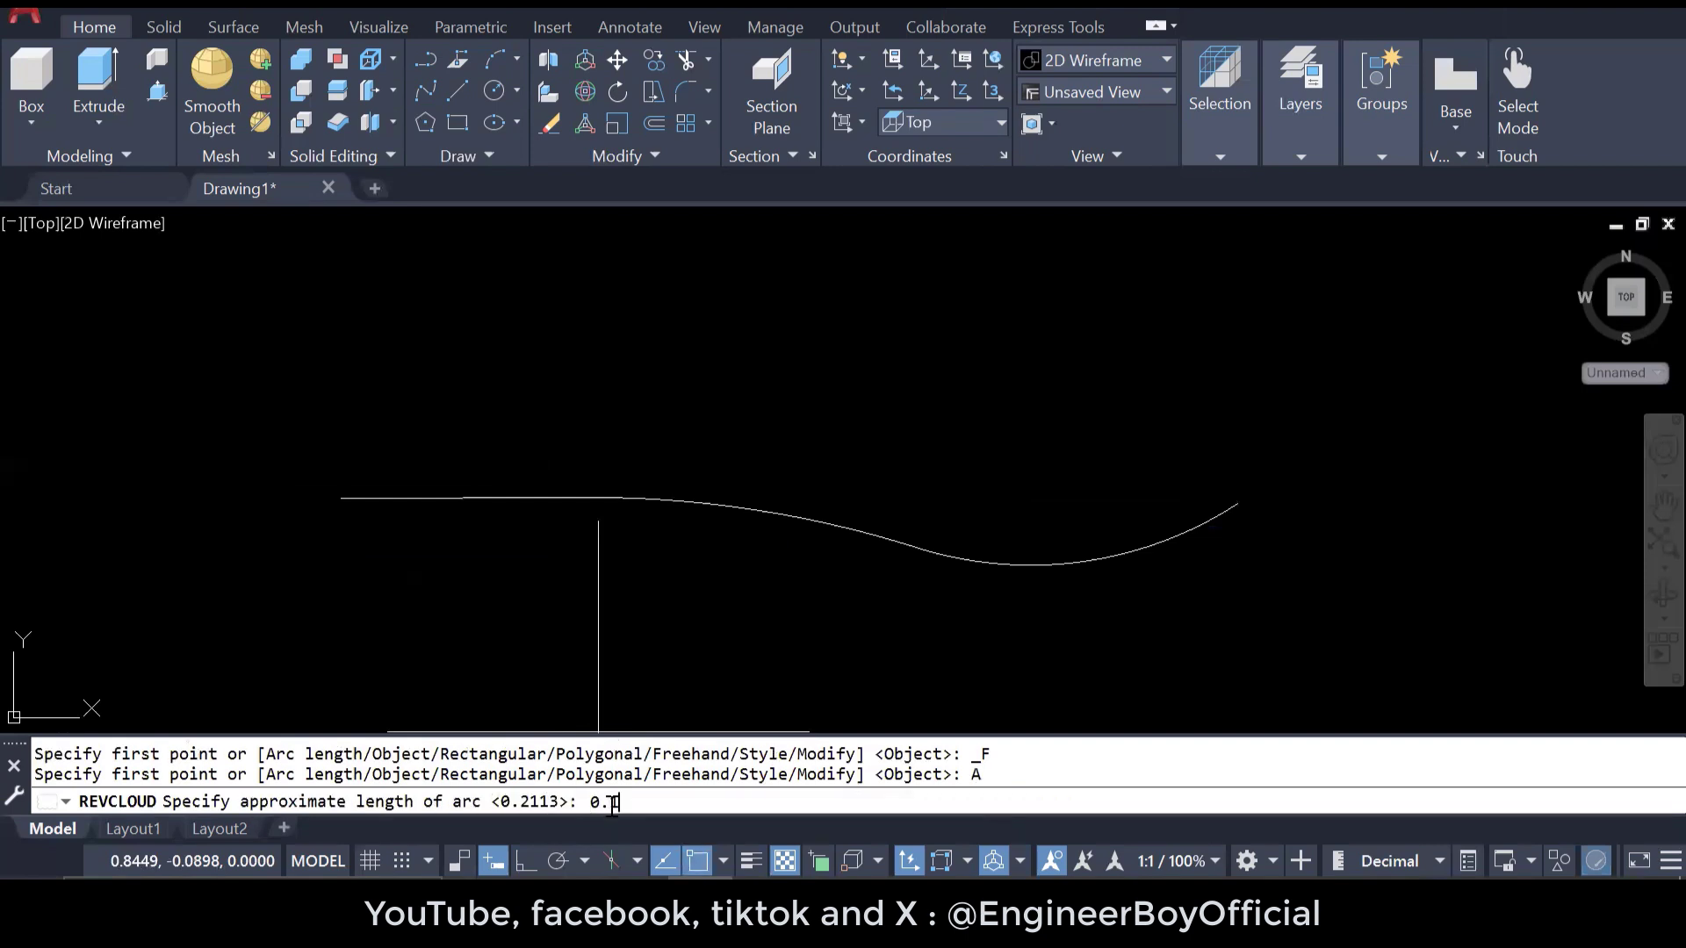
pyautogui.write('0.1')
pyautogui.press('Return')
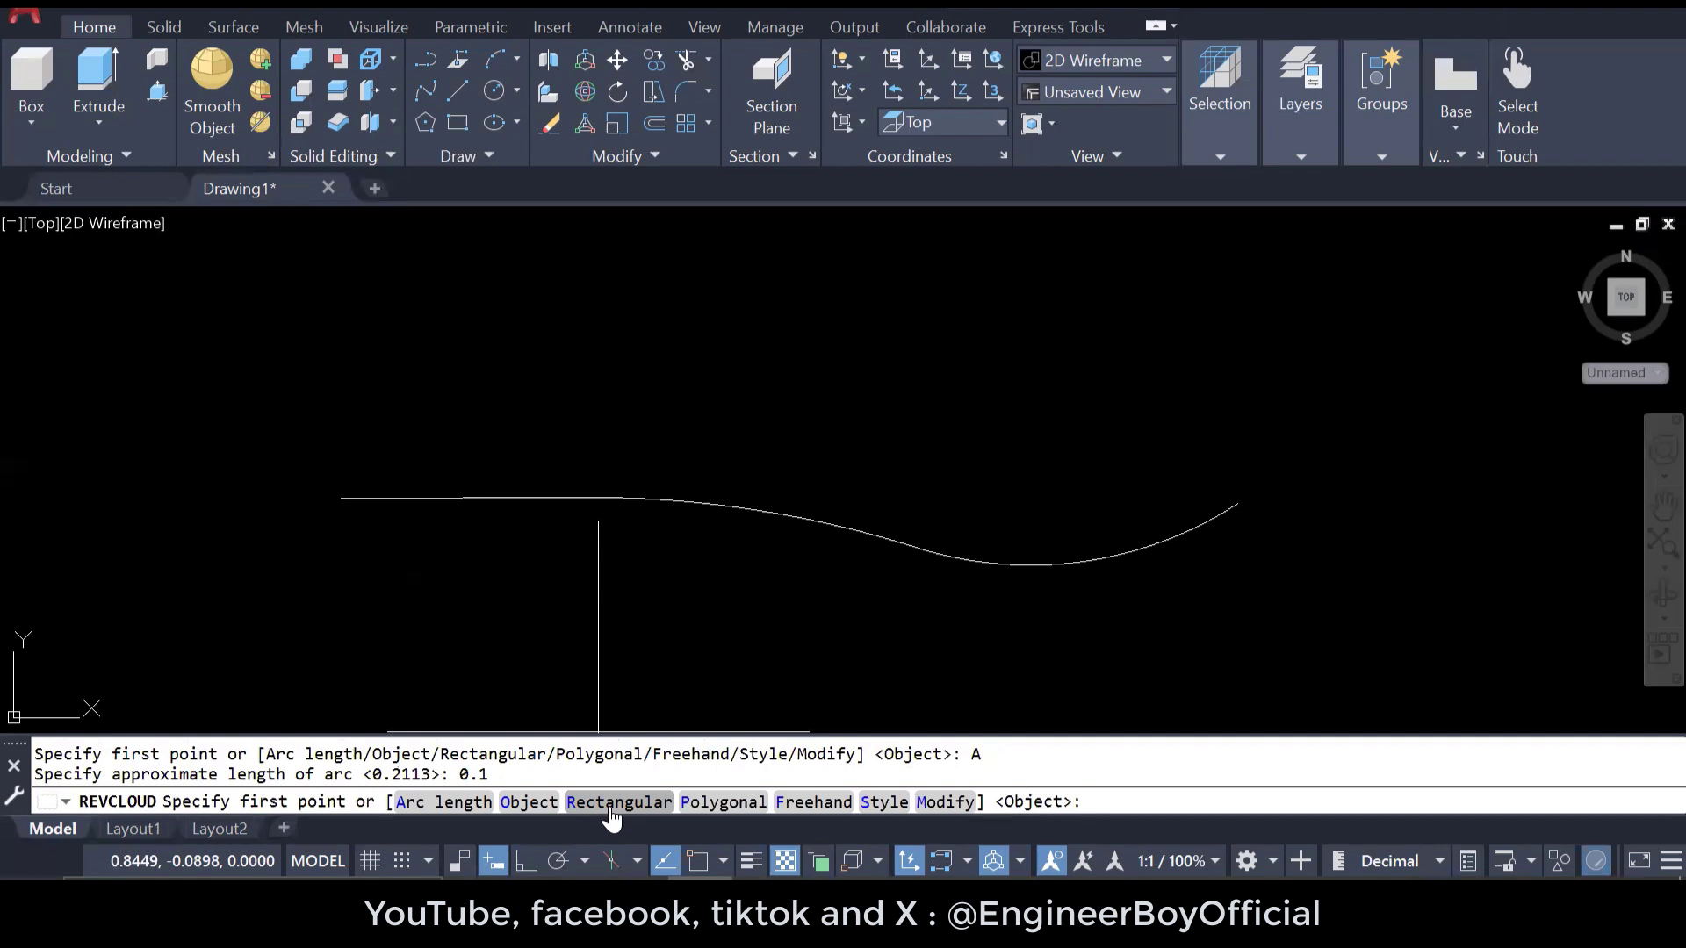
pyautogui.press('Return')
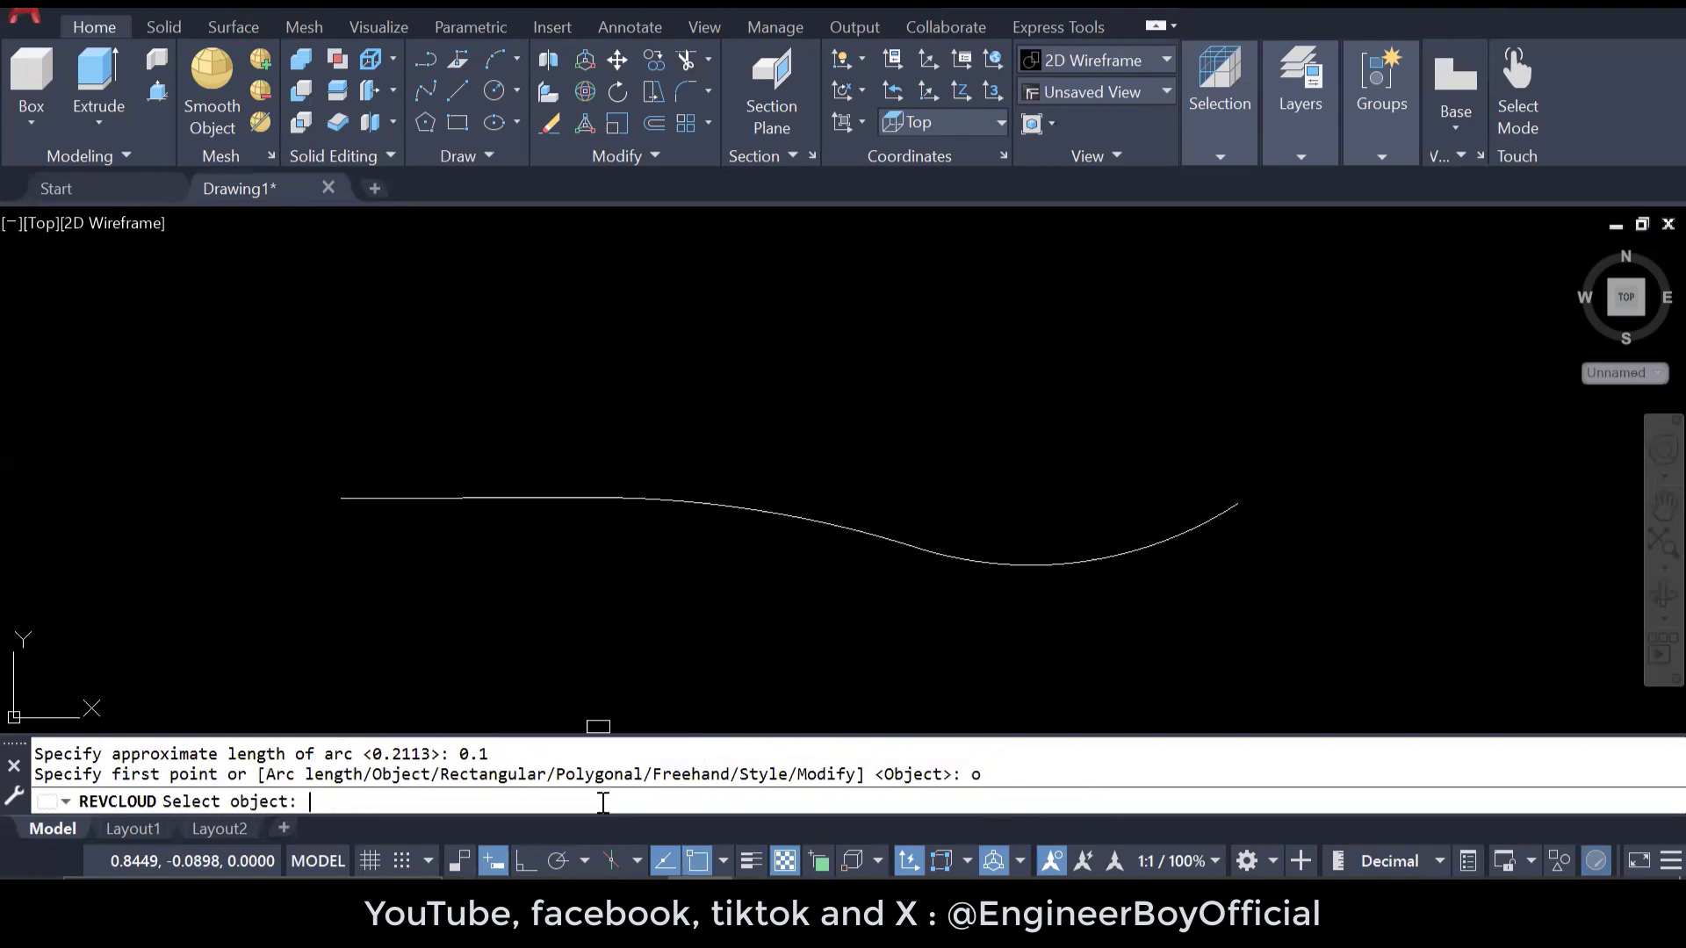
pyautogui.click(536, 498)
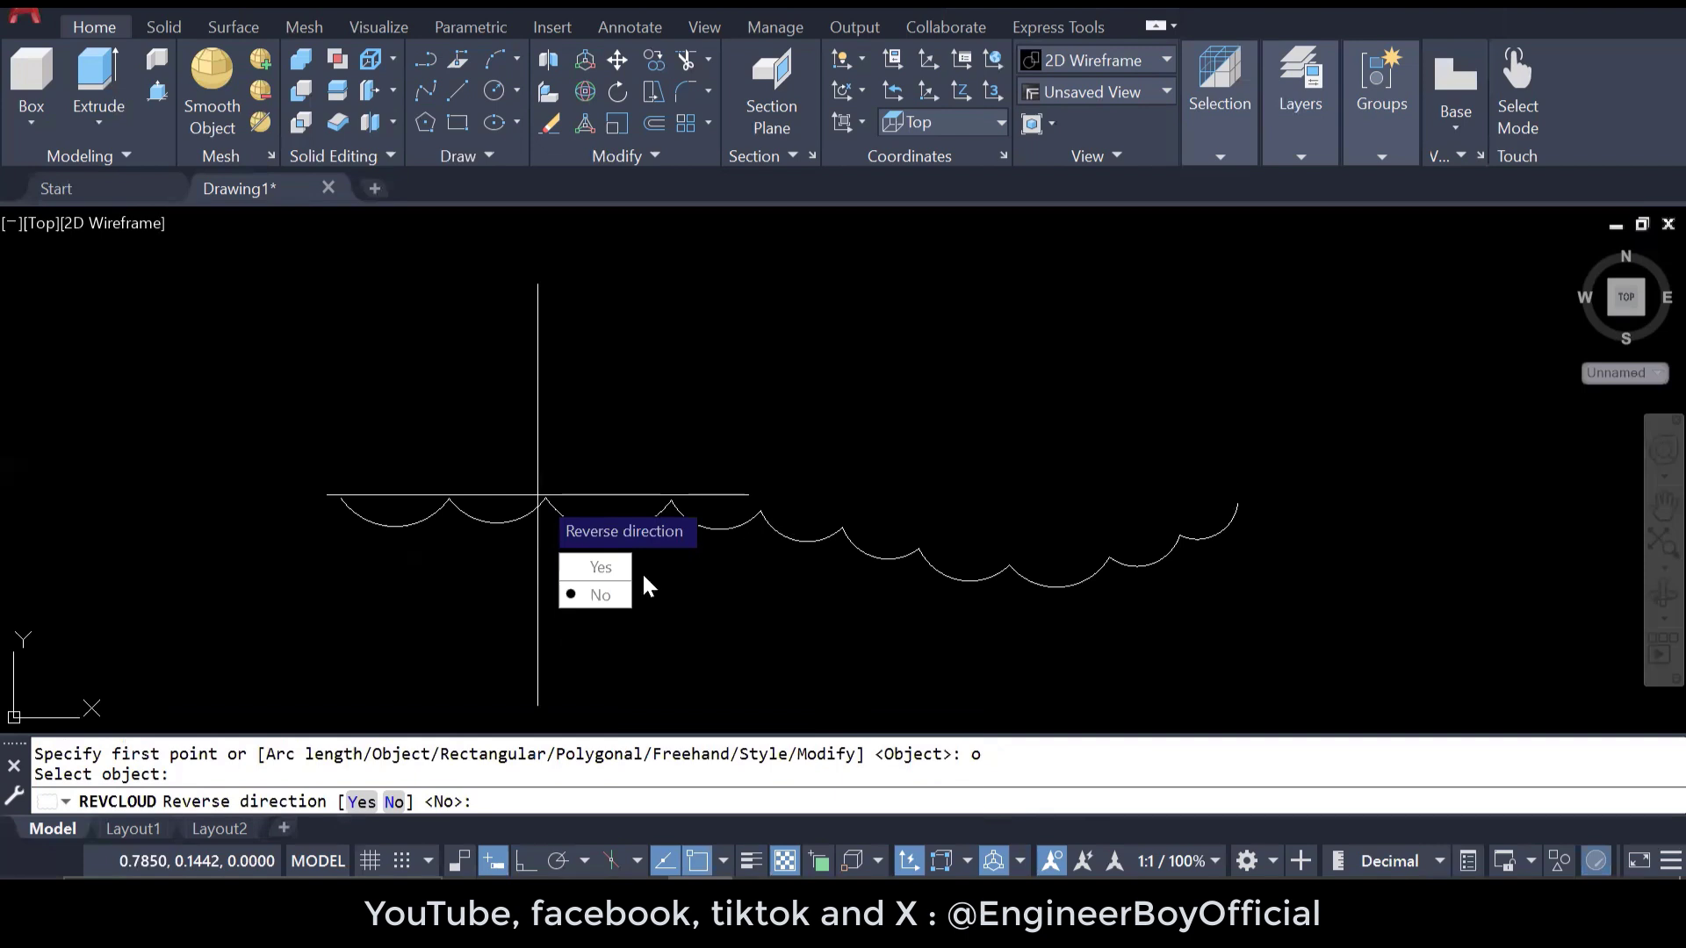
pyautogui.write('Y')
pyautogui.press('Return')
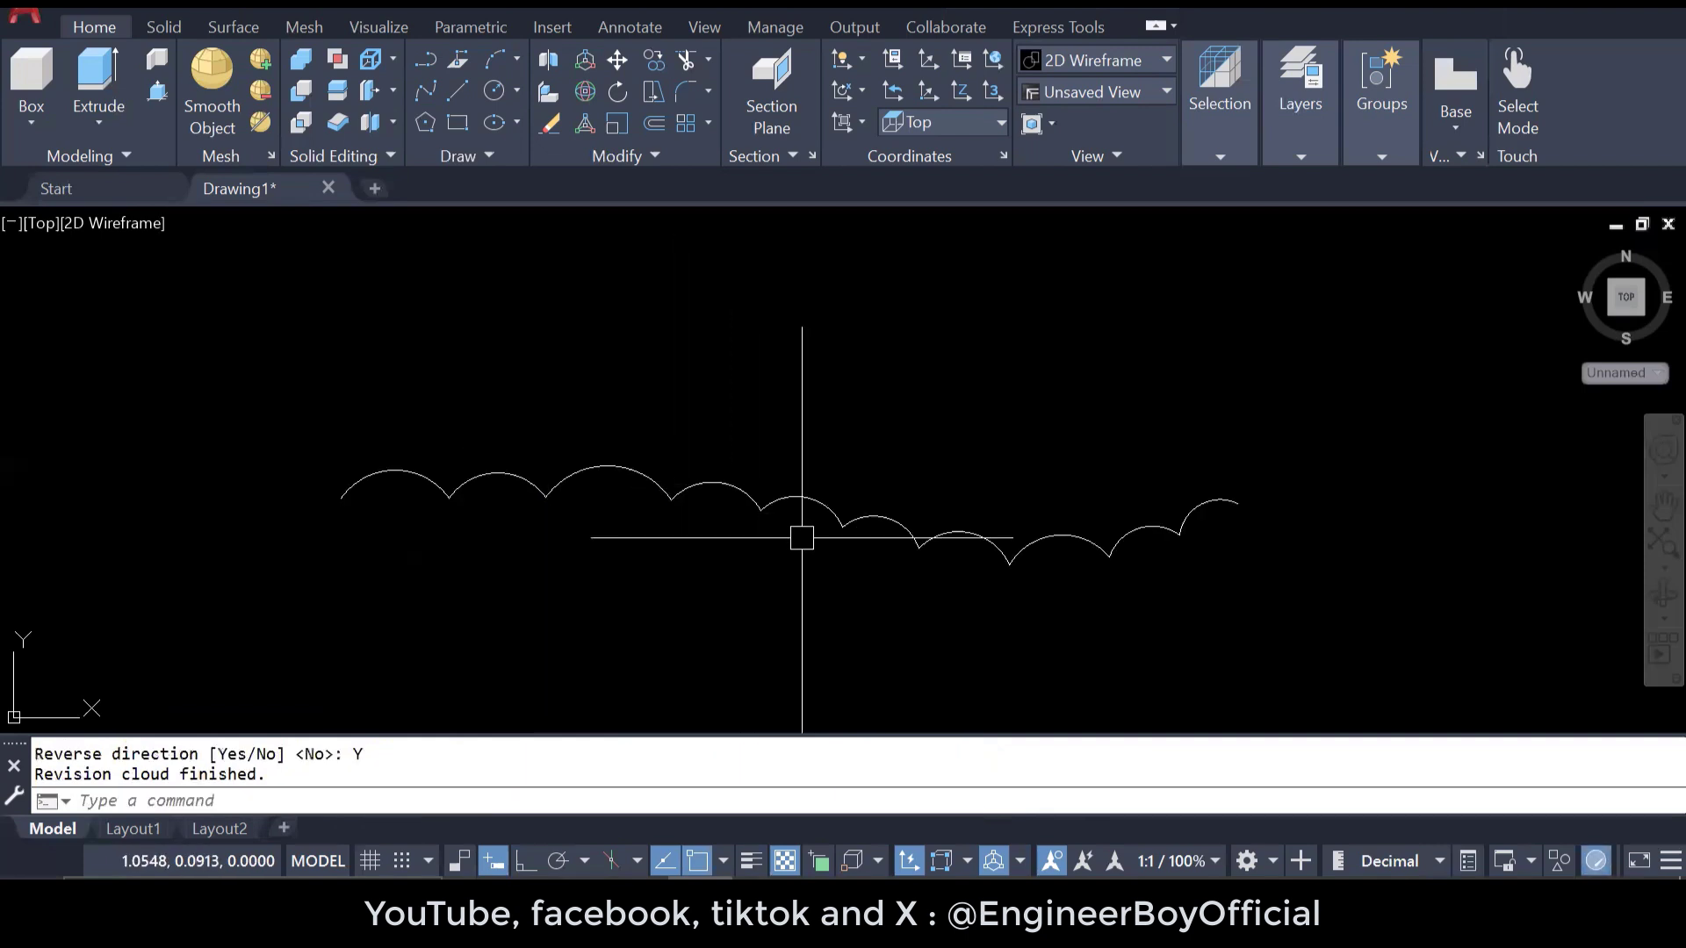
# - Switch from the Top view to the isometric home view of the revision cloud
pyautogui.scroll(-2, 614, 540)
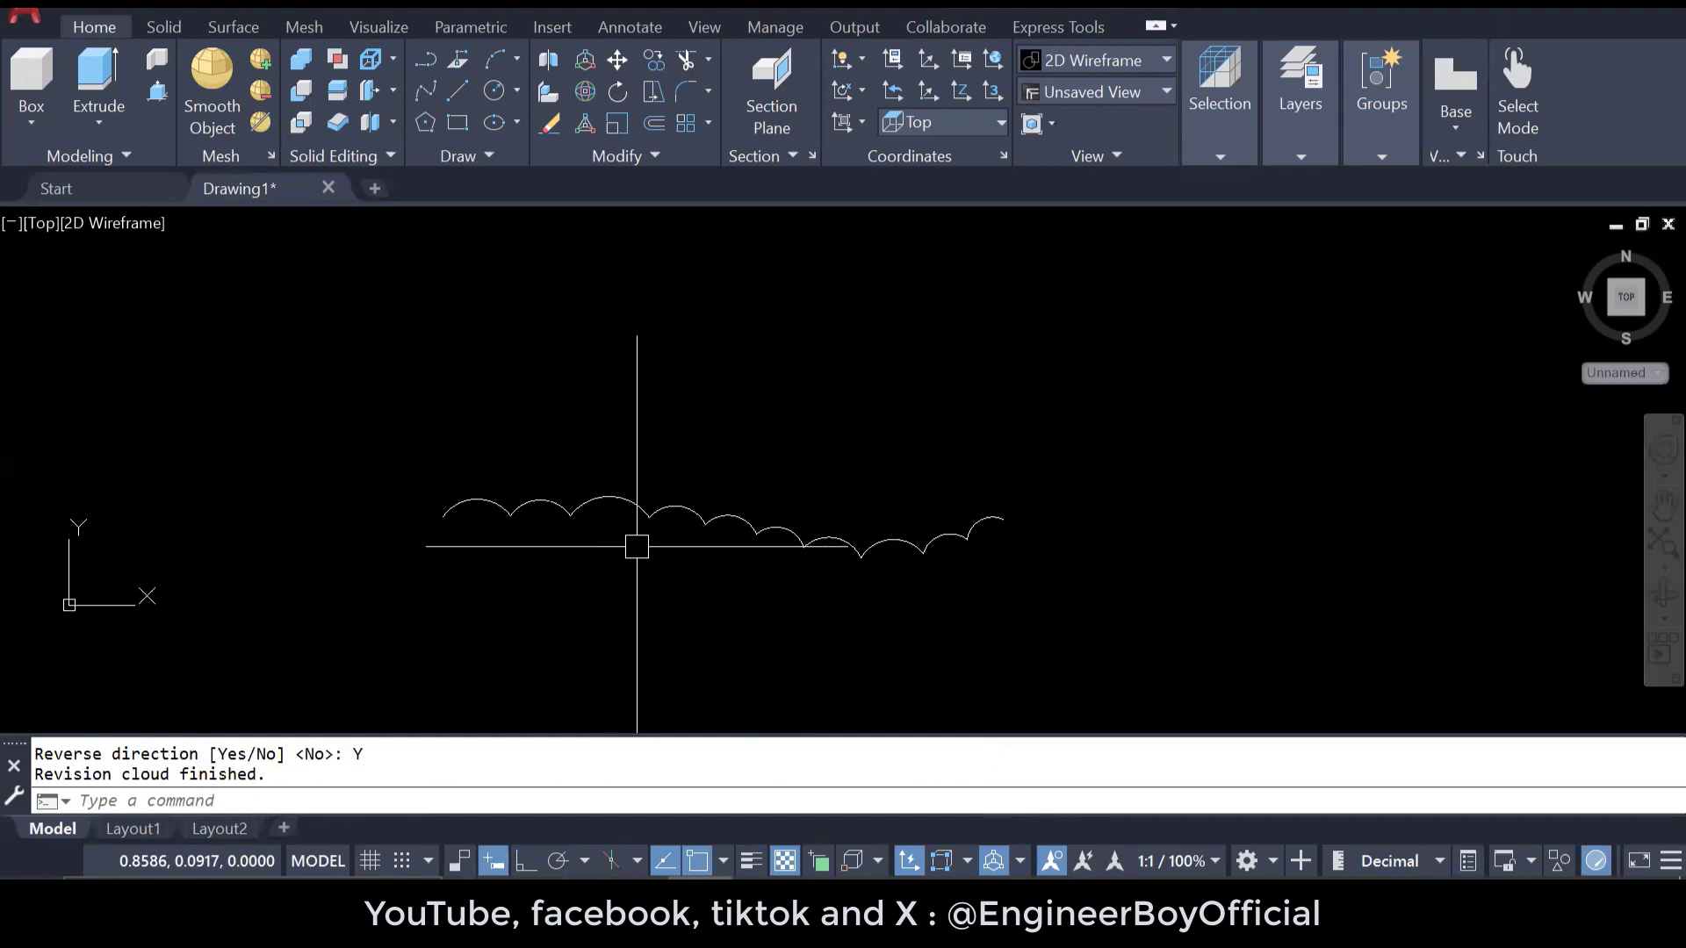
pyautogui.scroll(-4, 536, 532)
pyautogui.press('Escape')
pyautogui.press('Escape')
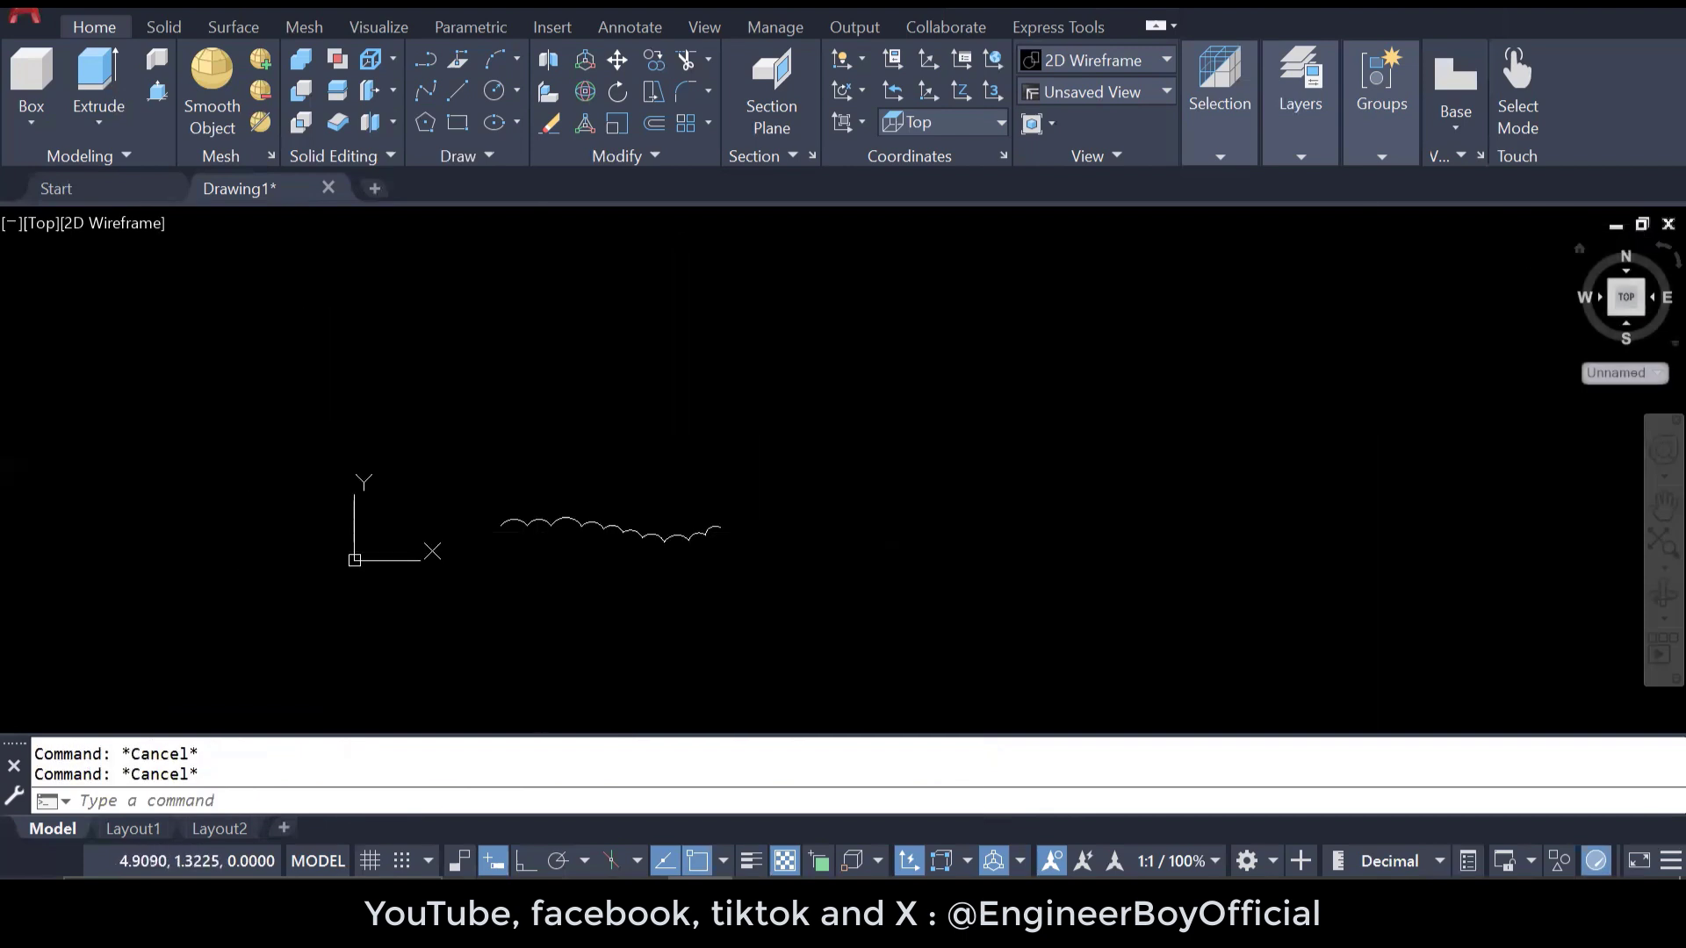
pyautogui.click(1580, 249)
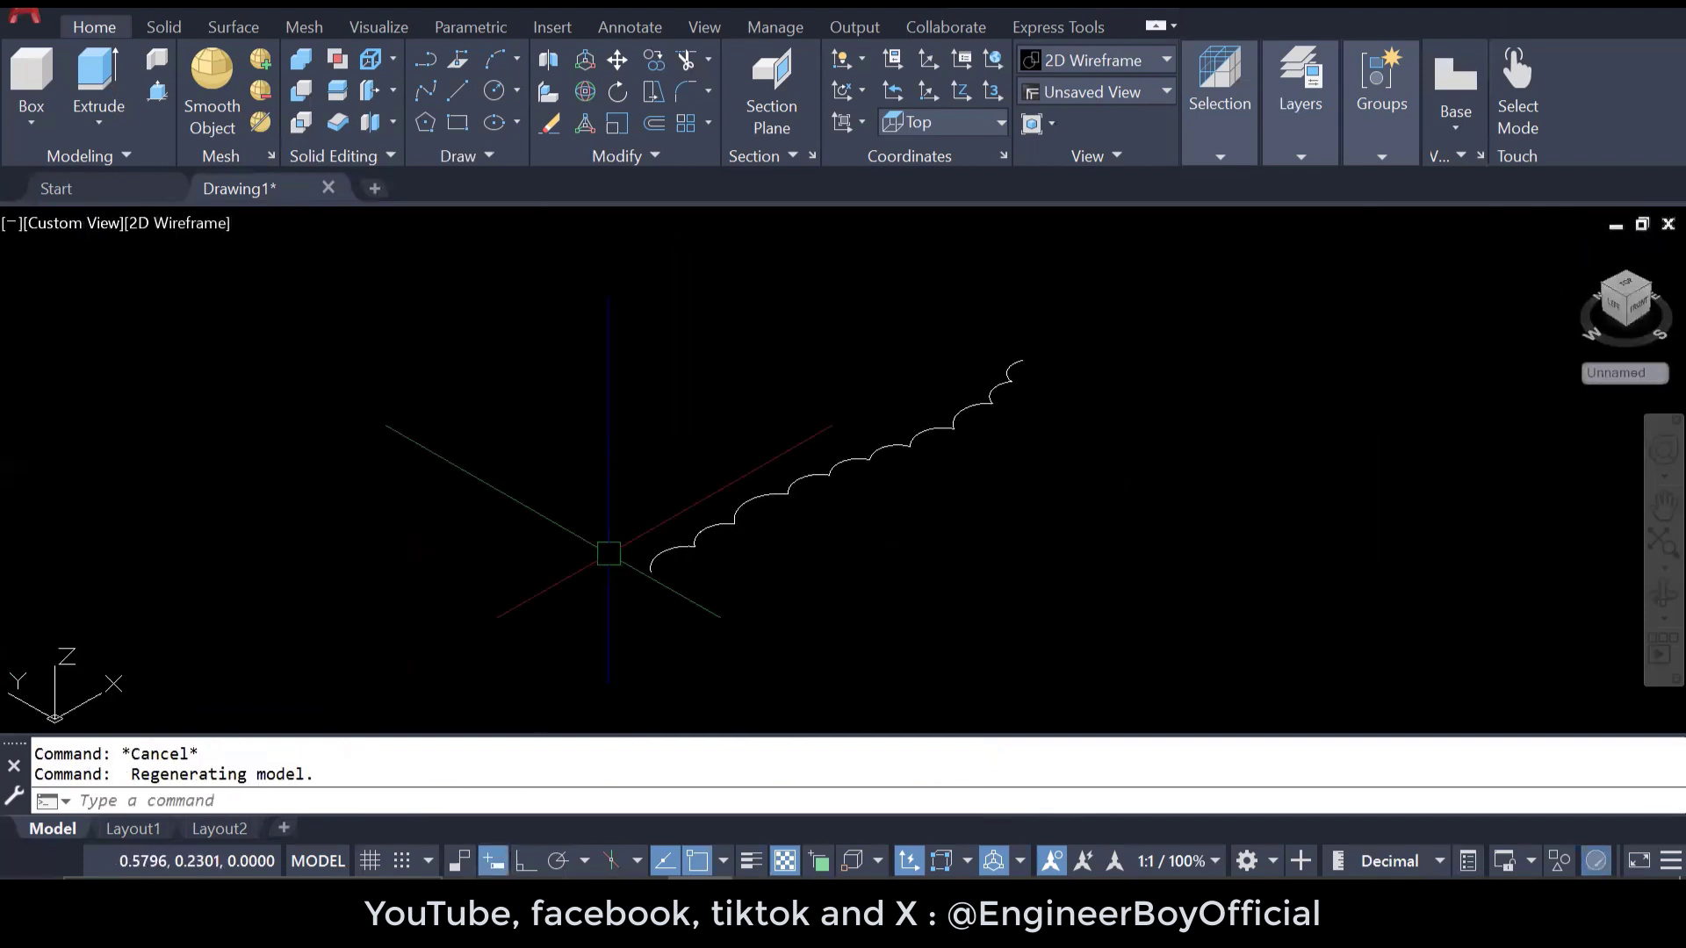
pyautogui.scroll(-4, 635, 618)
pyautogui.press('Escape')
pyautogui.press('Escape')
pyautogui.scroll(6, 741, 594)
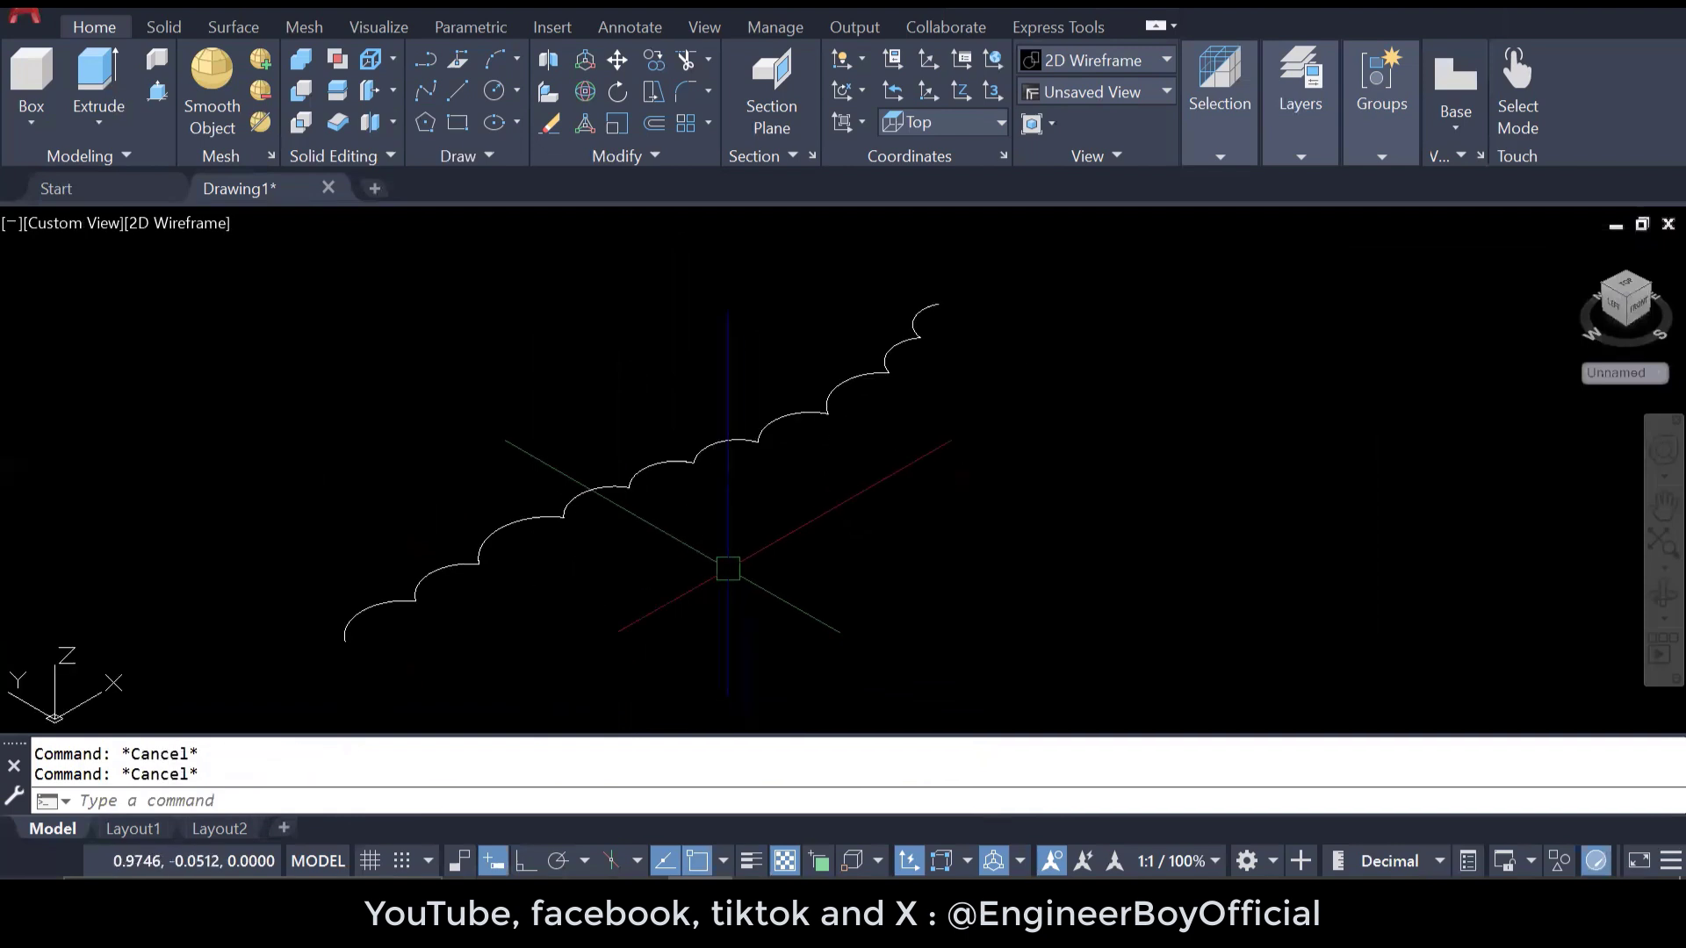
pyautogui.click(653, 466)
pyautogui.scroll(-2, 480, 557)
pyautogui.write('Nm')
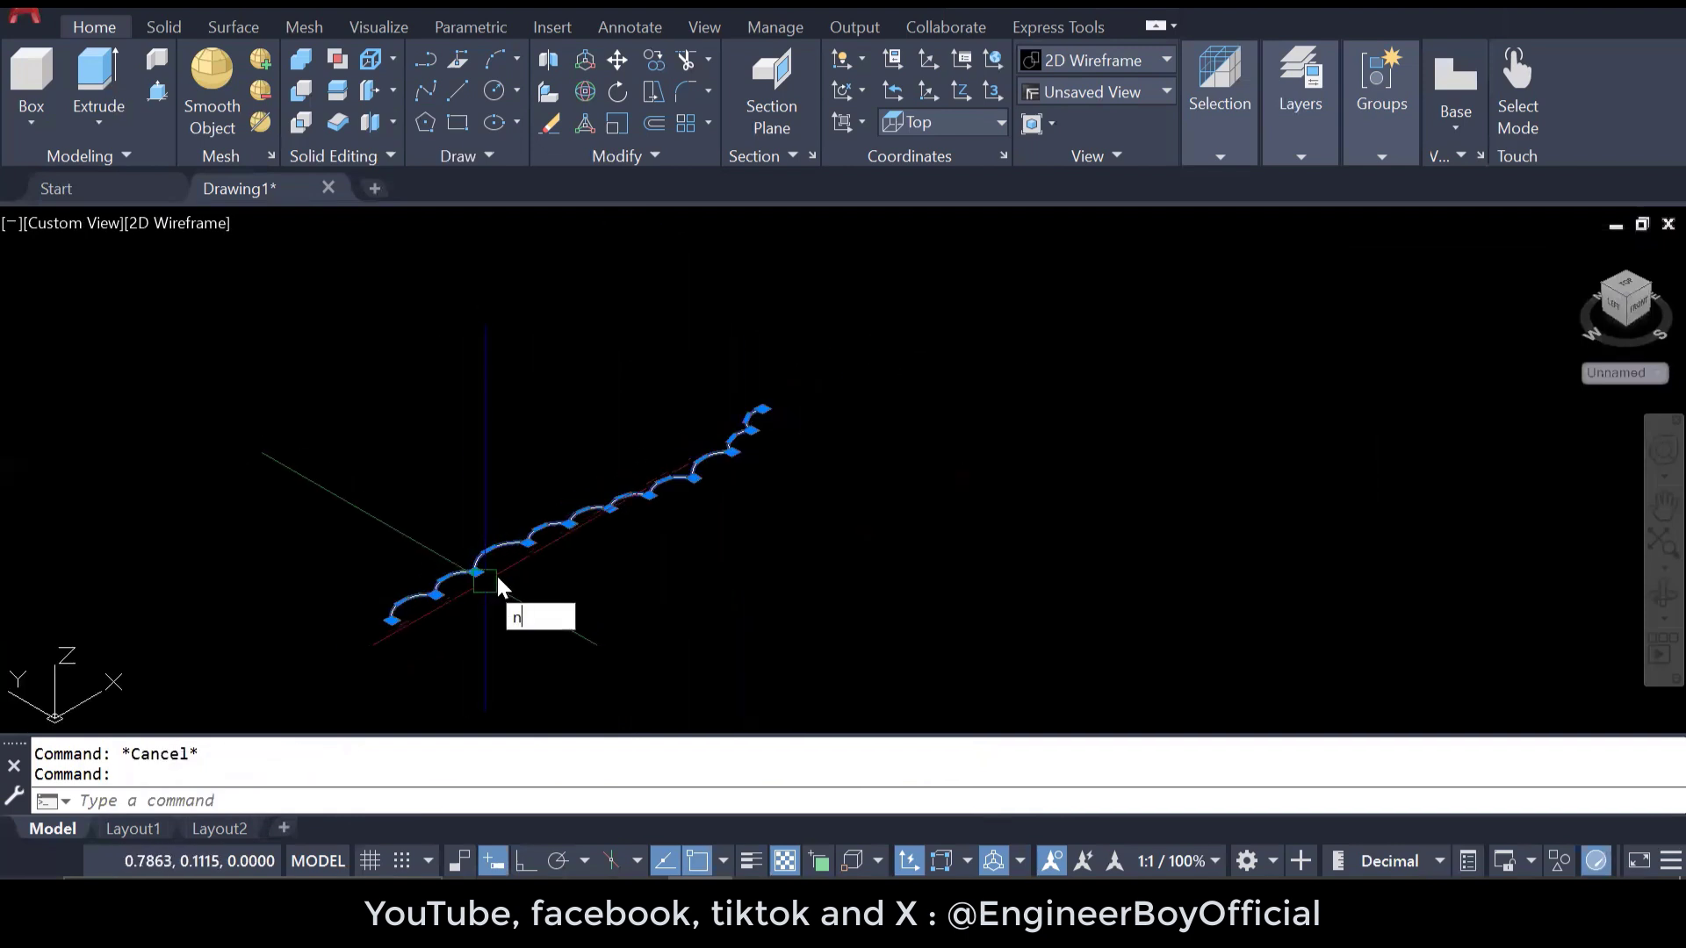
pyautogui.write('i')
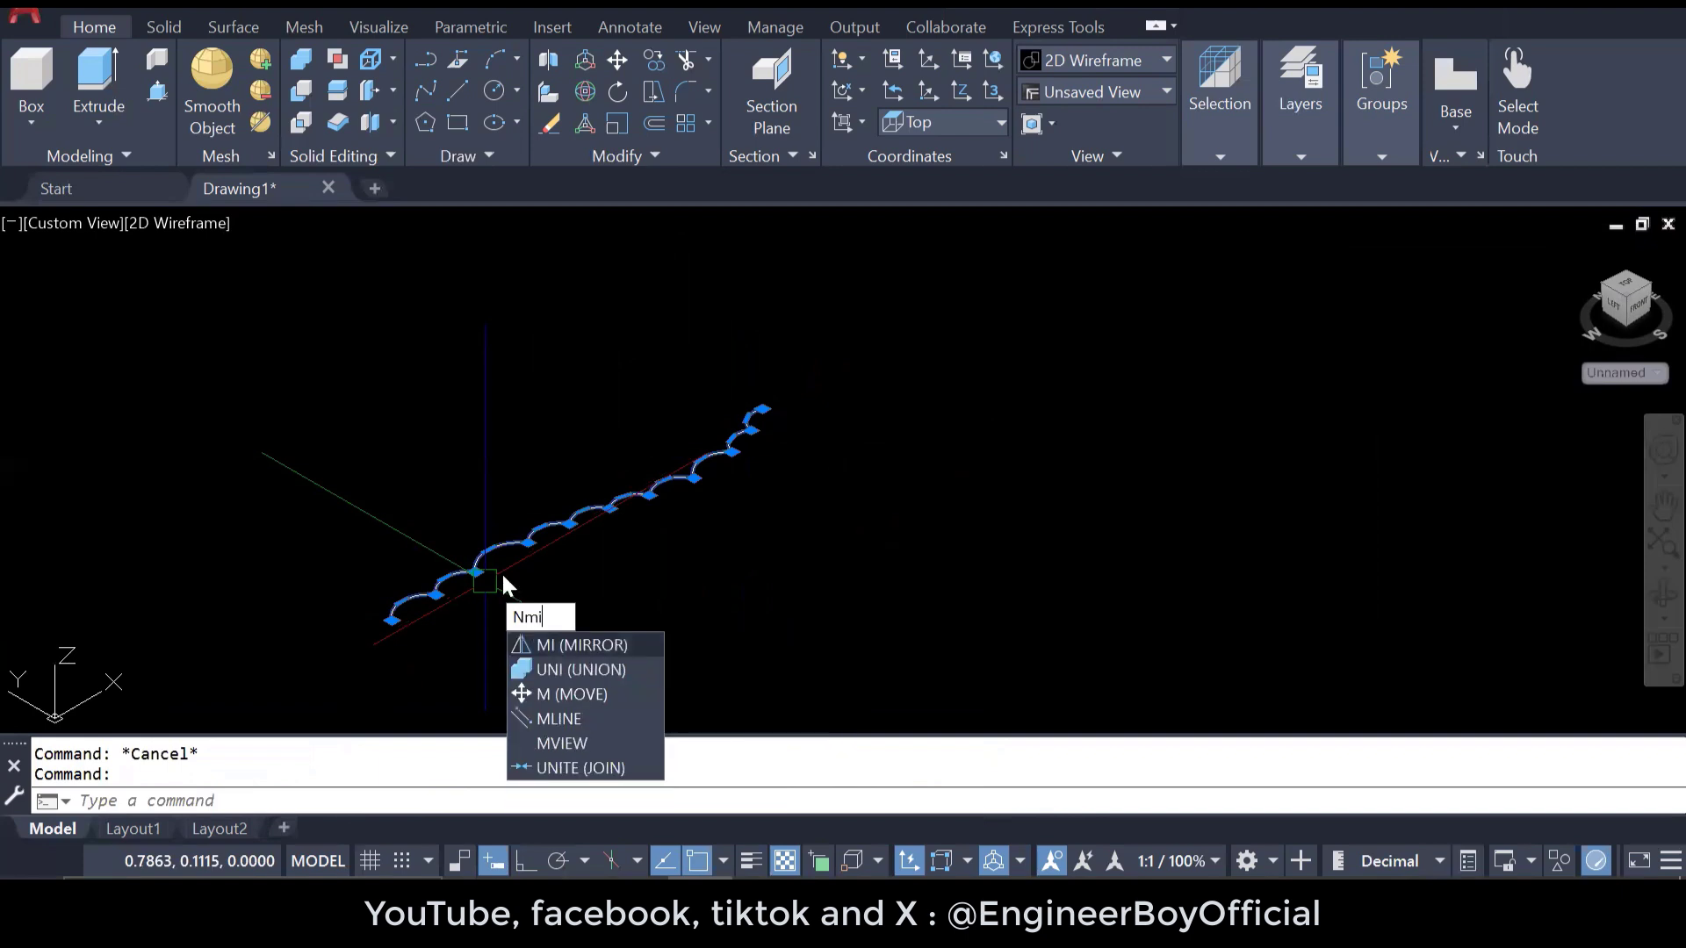
pyautogui.press('BackSpace')
pyautogui.press('BackSpace')
pyautogui.press('BackSpace')
pyautogui.write('mi')
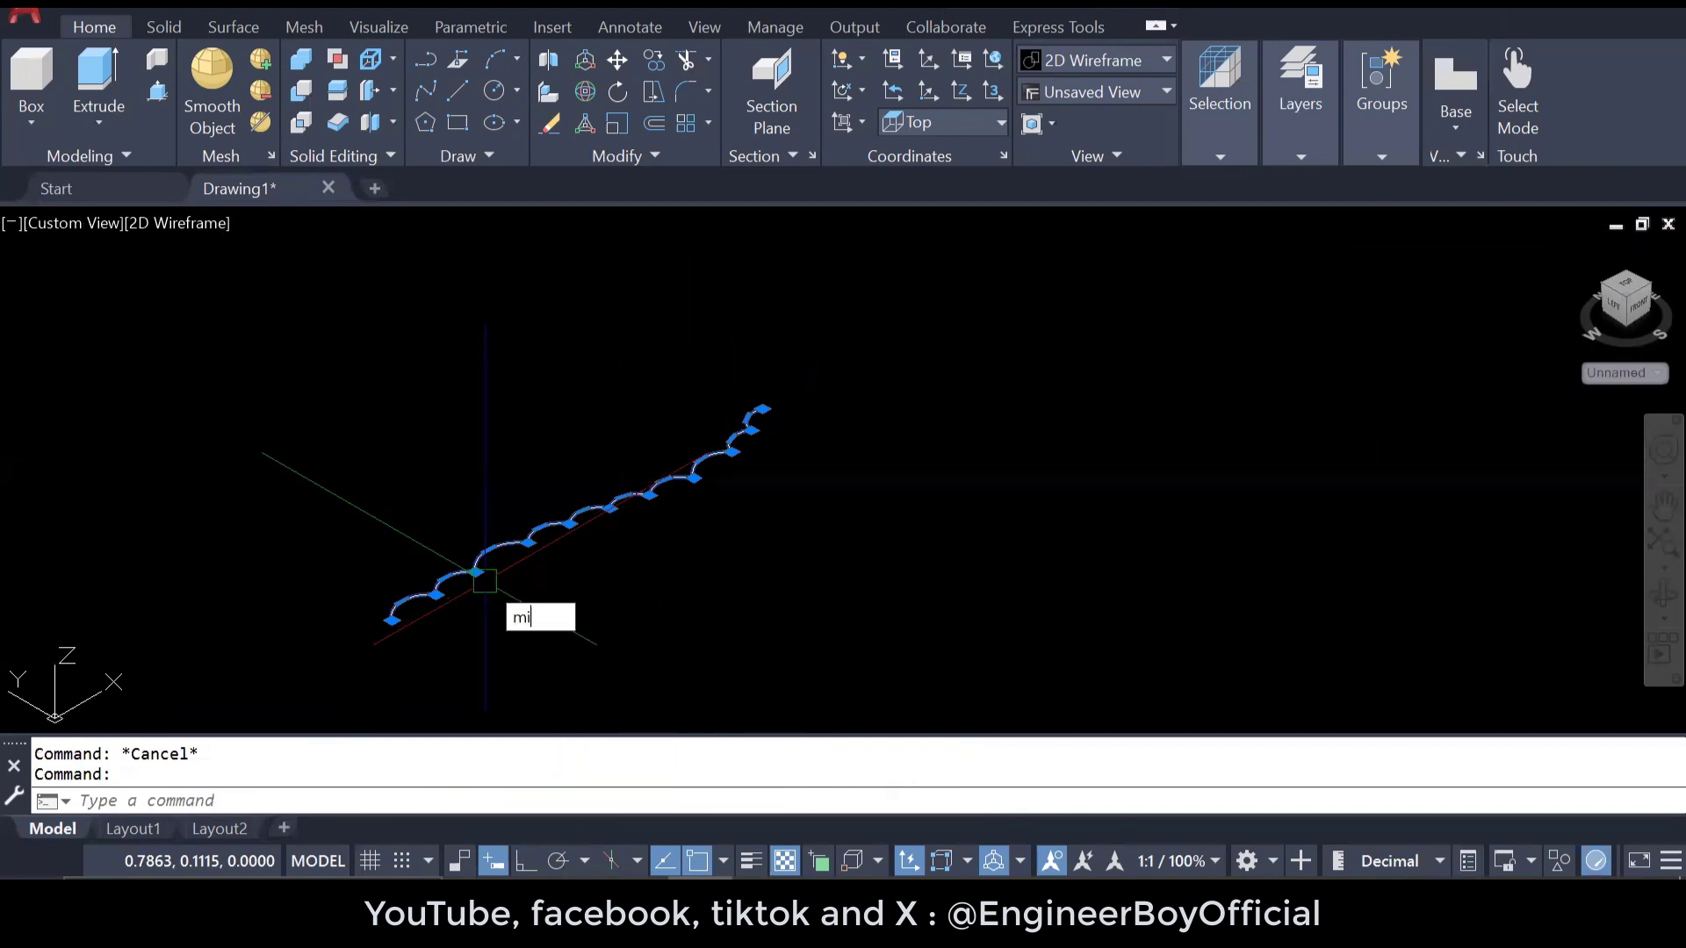
pyautogui.press('Return')
pyautogui.click(563, 625)
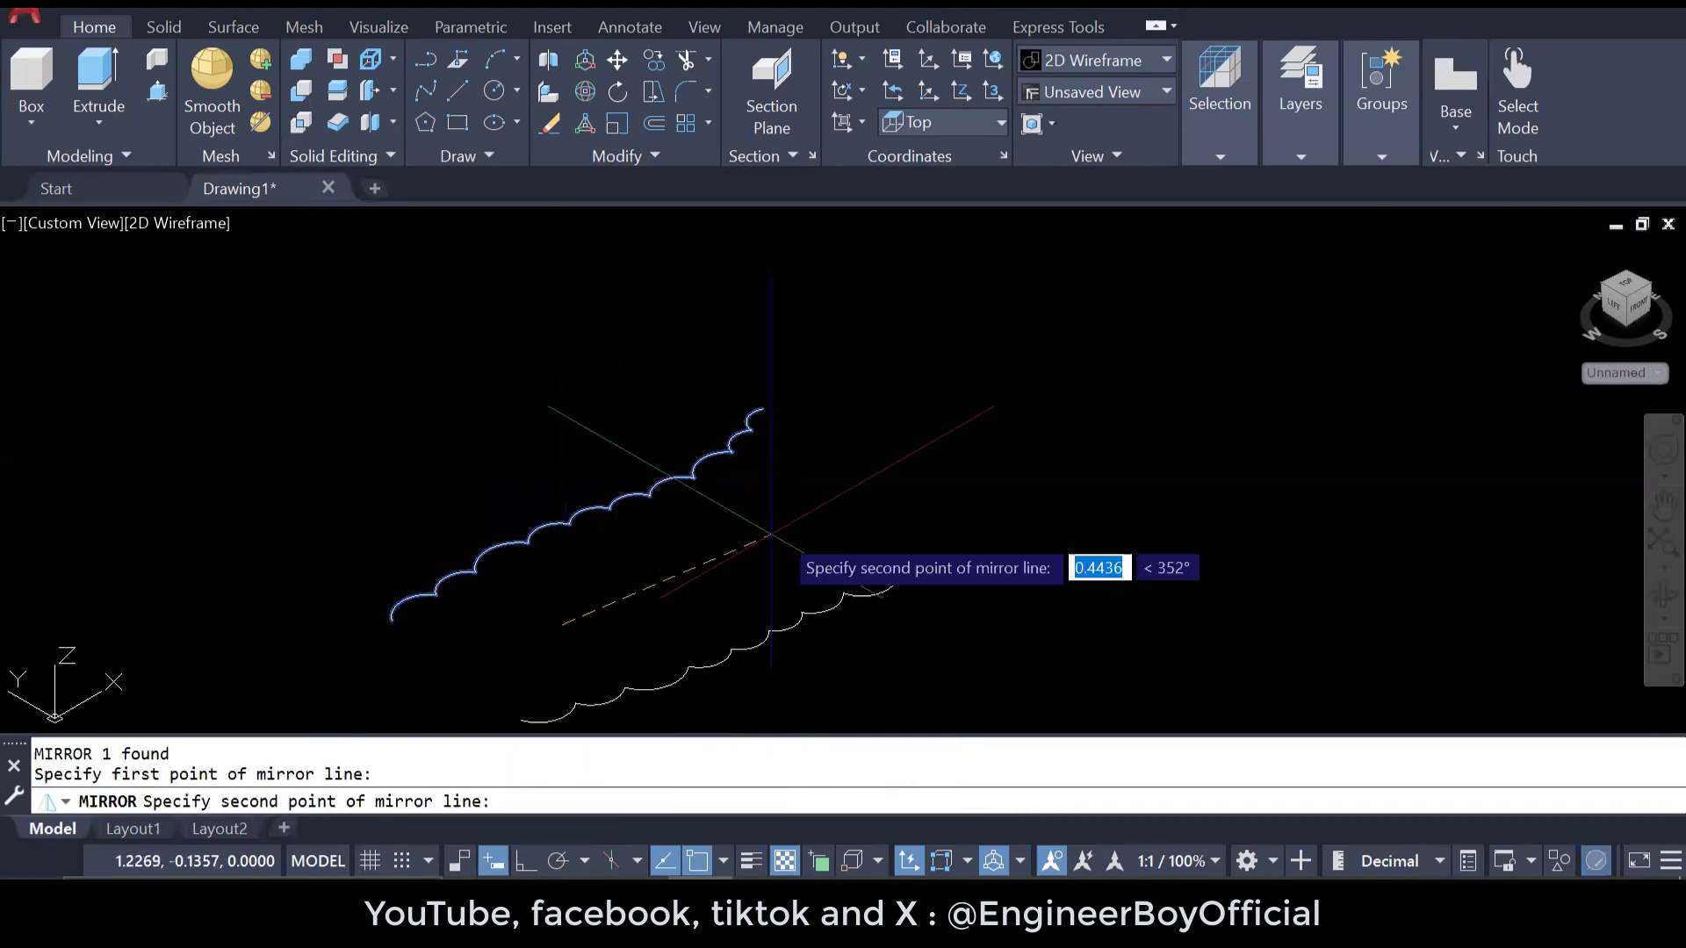
pyautogui.click(1034, 419)
pyautogui.press('Escape')
pyautogui.press('Escape')
# - Mirror the revision cloud across a slanted line drawn beside it, erasing the source object
pyautogui.scroll(-4, 755, 483)
pyautogui.press('Return')
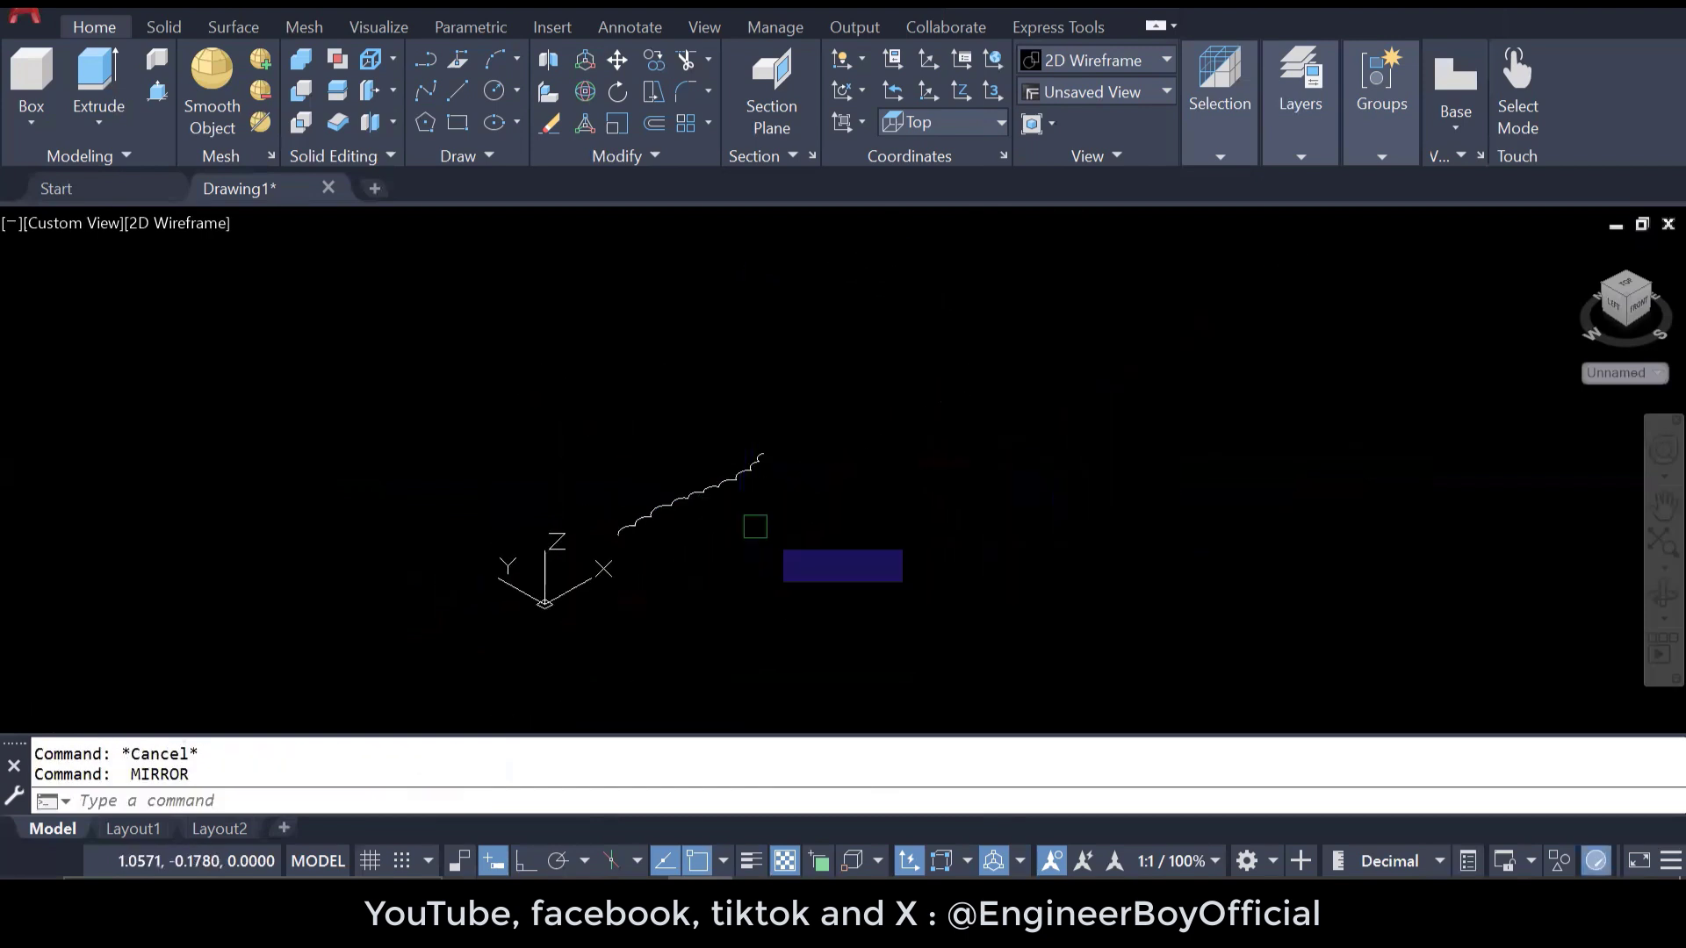
pyautogui.click(722, 485)
pyautogui.press('Return')
pyautogui.click(741, 547)
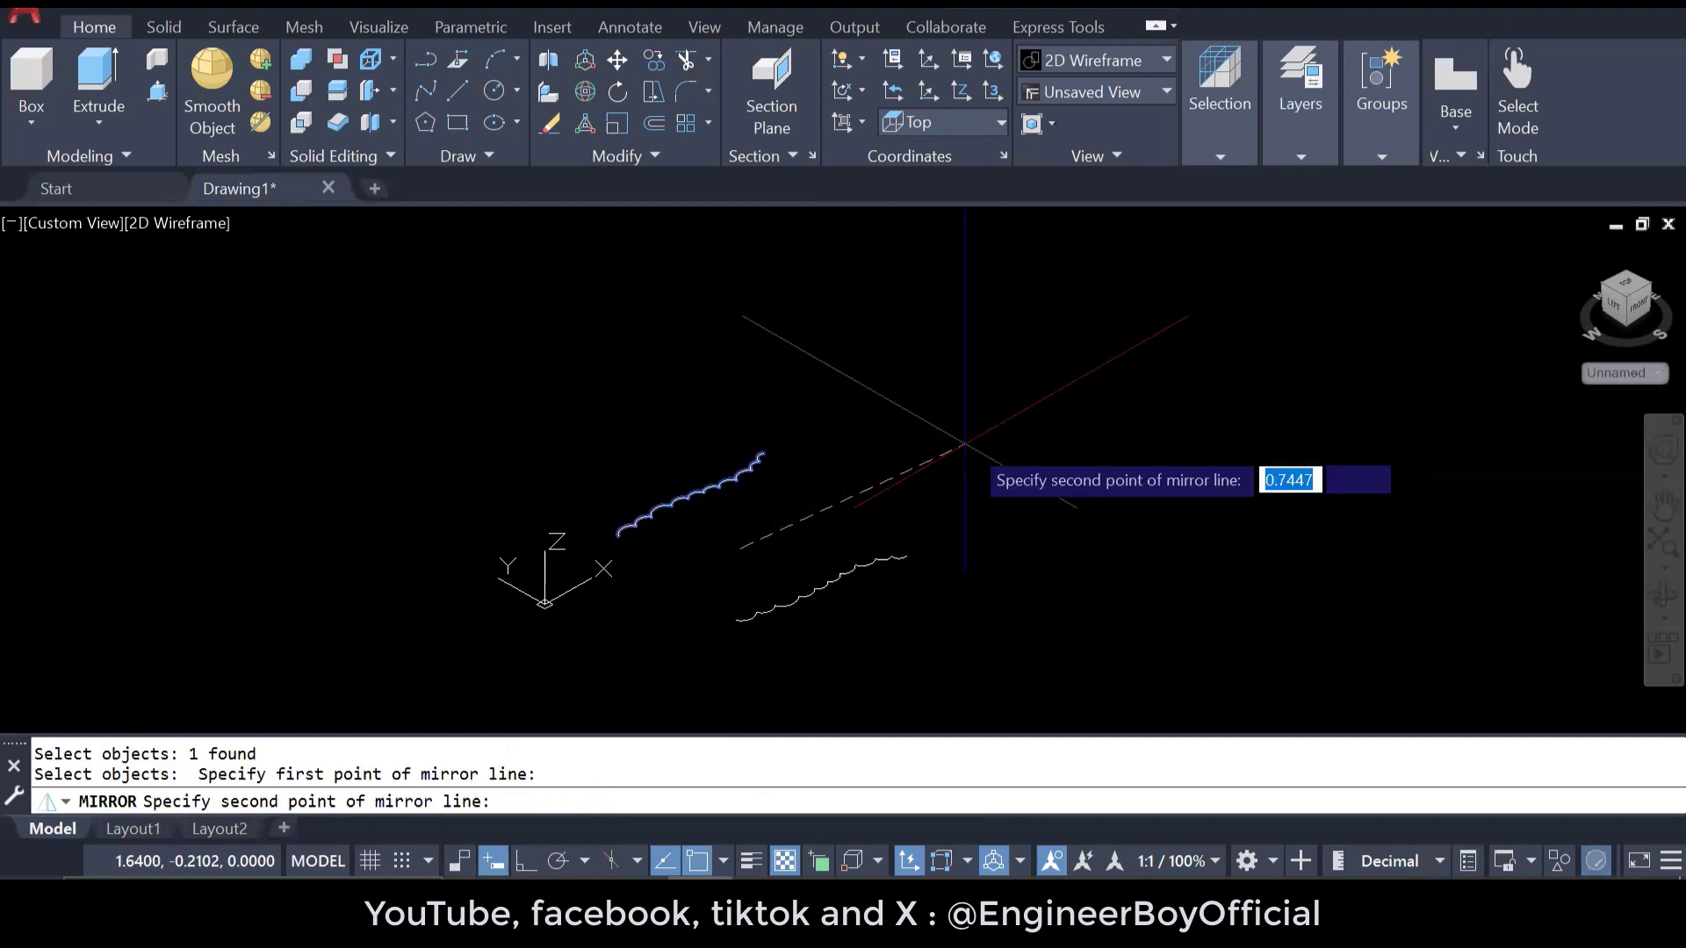
pyautogui.click(1016, 434)
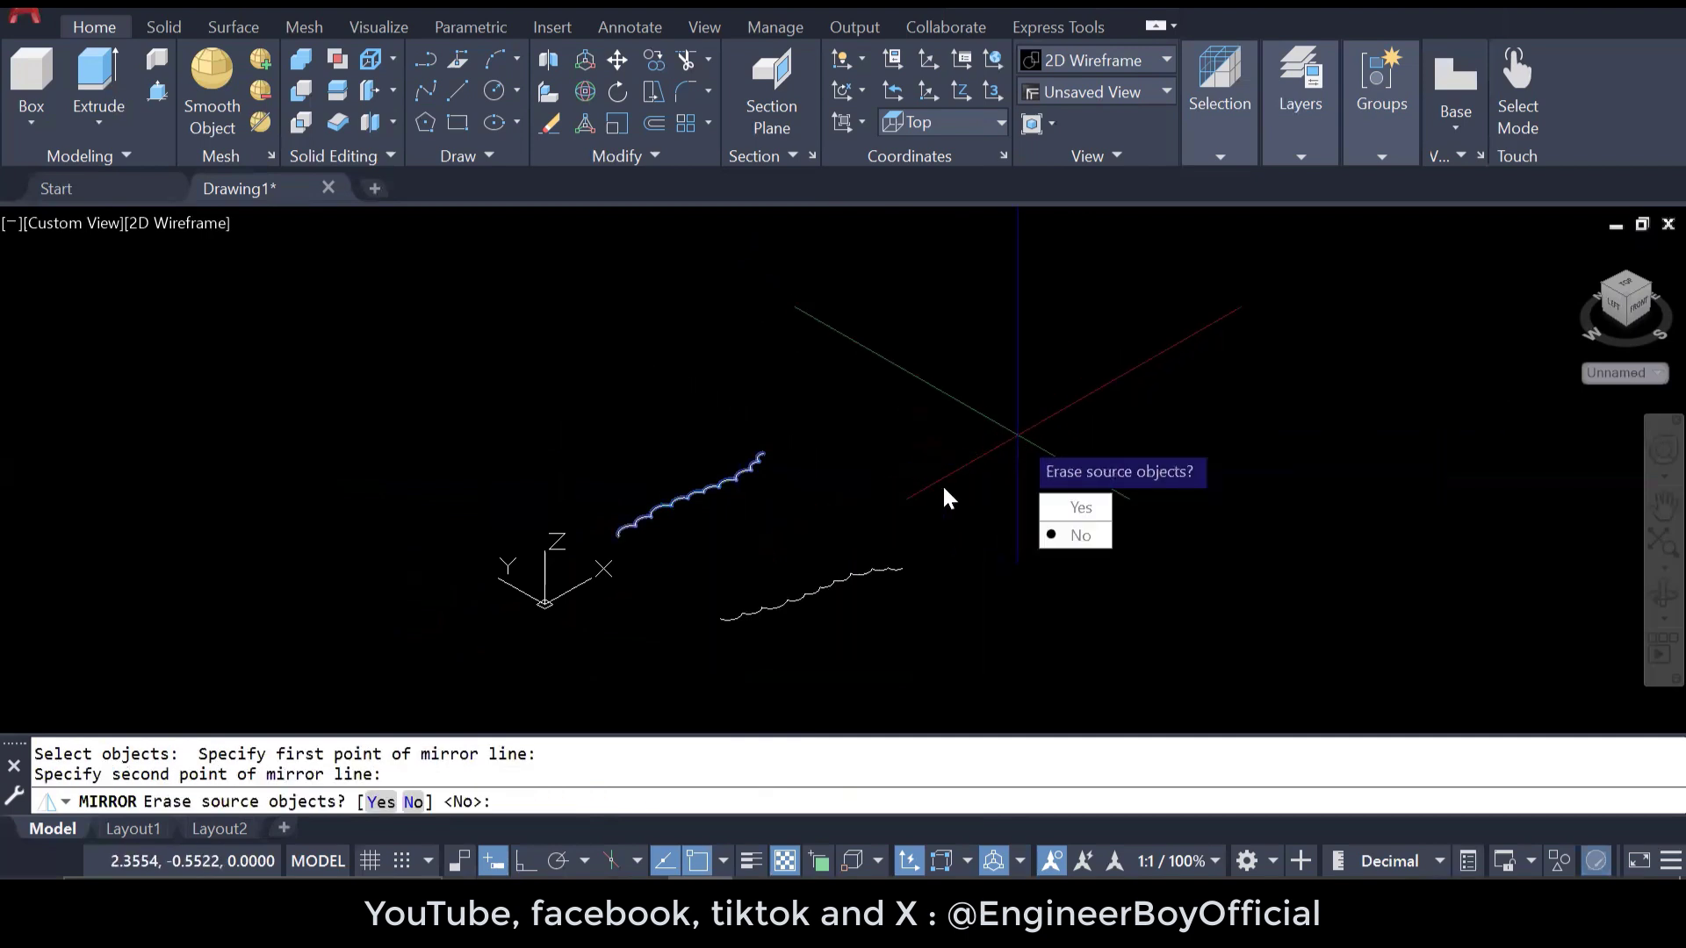
pyautogui.click(1076, 508)
pyautogui.press('Escape')
pyautogui.press('Escape')
# - Draw a polyline beside the mirrored revision cloud with a straight segment followed by two connected tangent arcs curving in opposite directions
pyautogui.moveTo(731, 593); pyautogui.dragTo(536, 555, button='middle')
pyautogui.scroll(4, 539, 579)
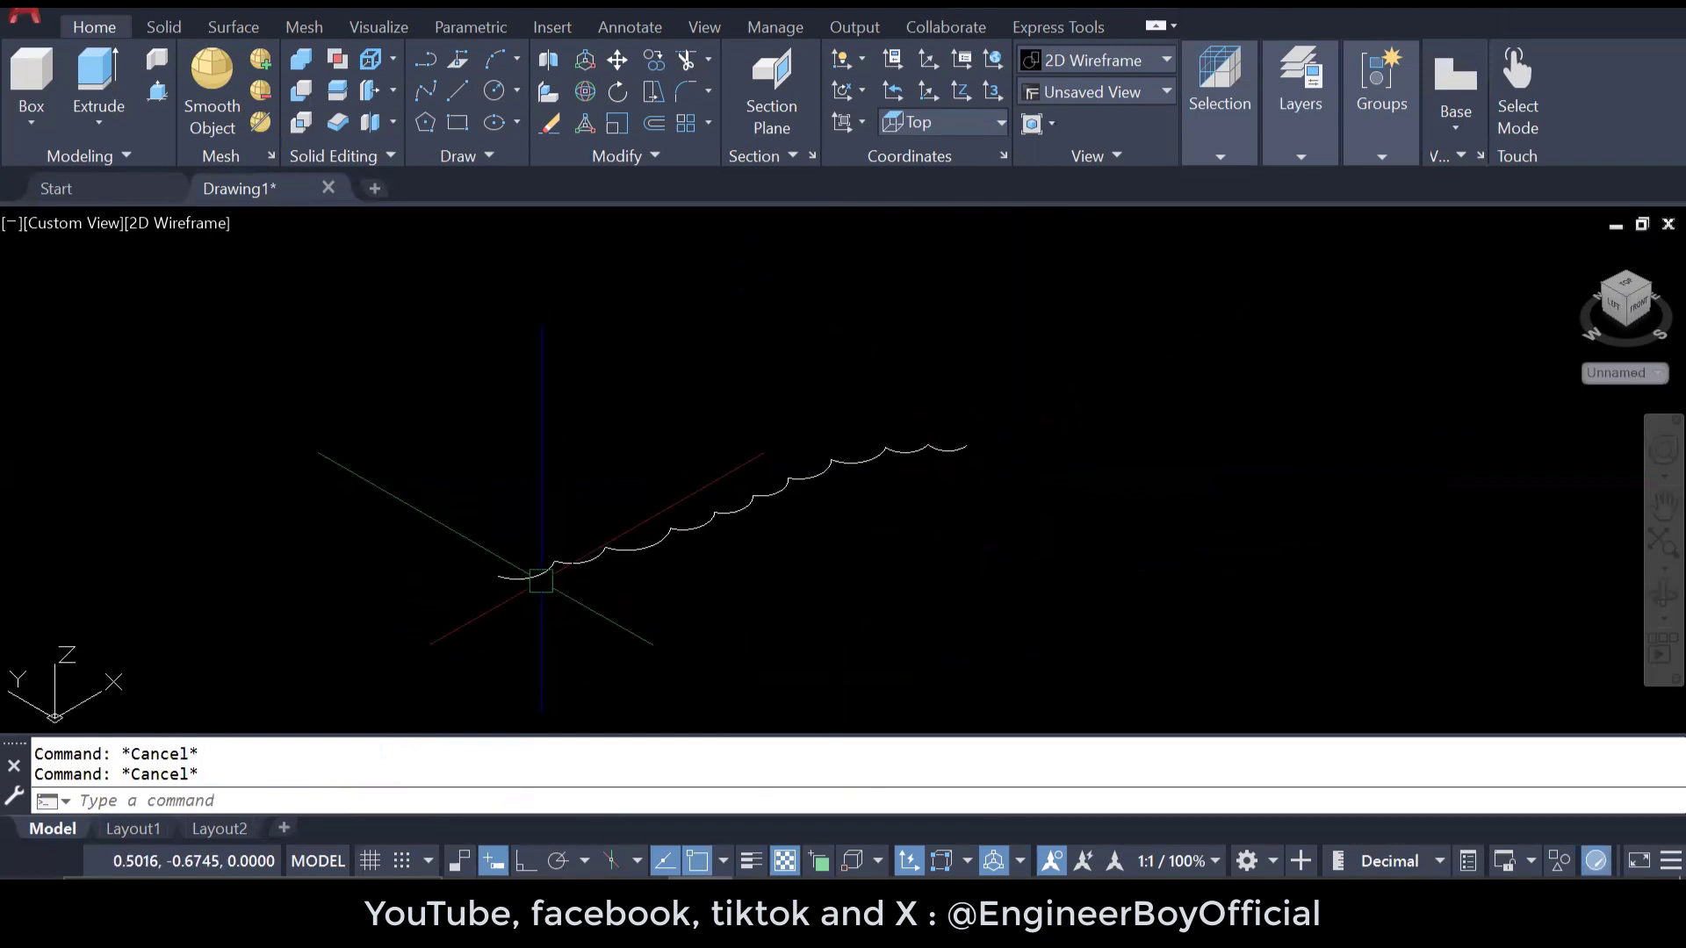
pyautogui.write('pl')
pyautogui.press('Return')
pyautogui.click(471, 585)
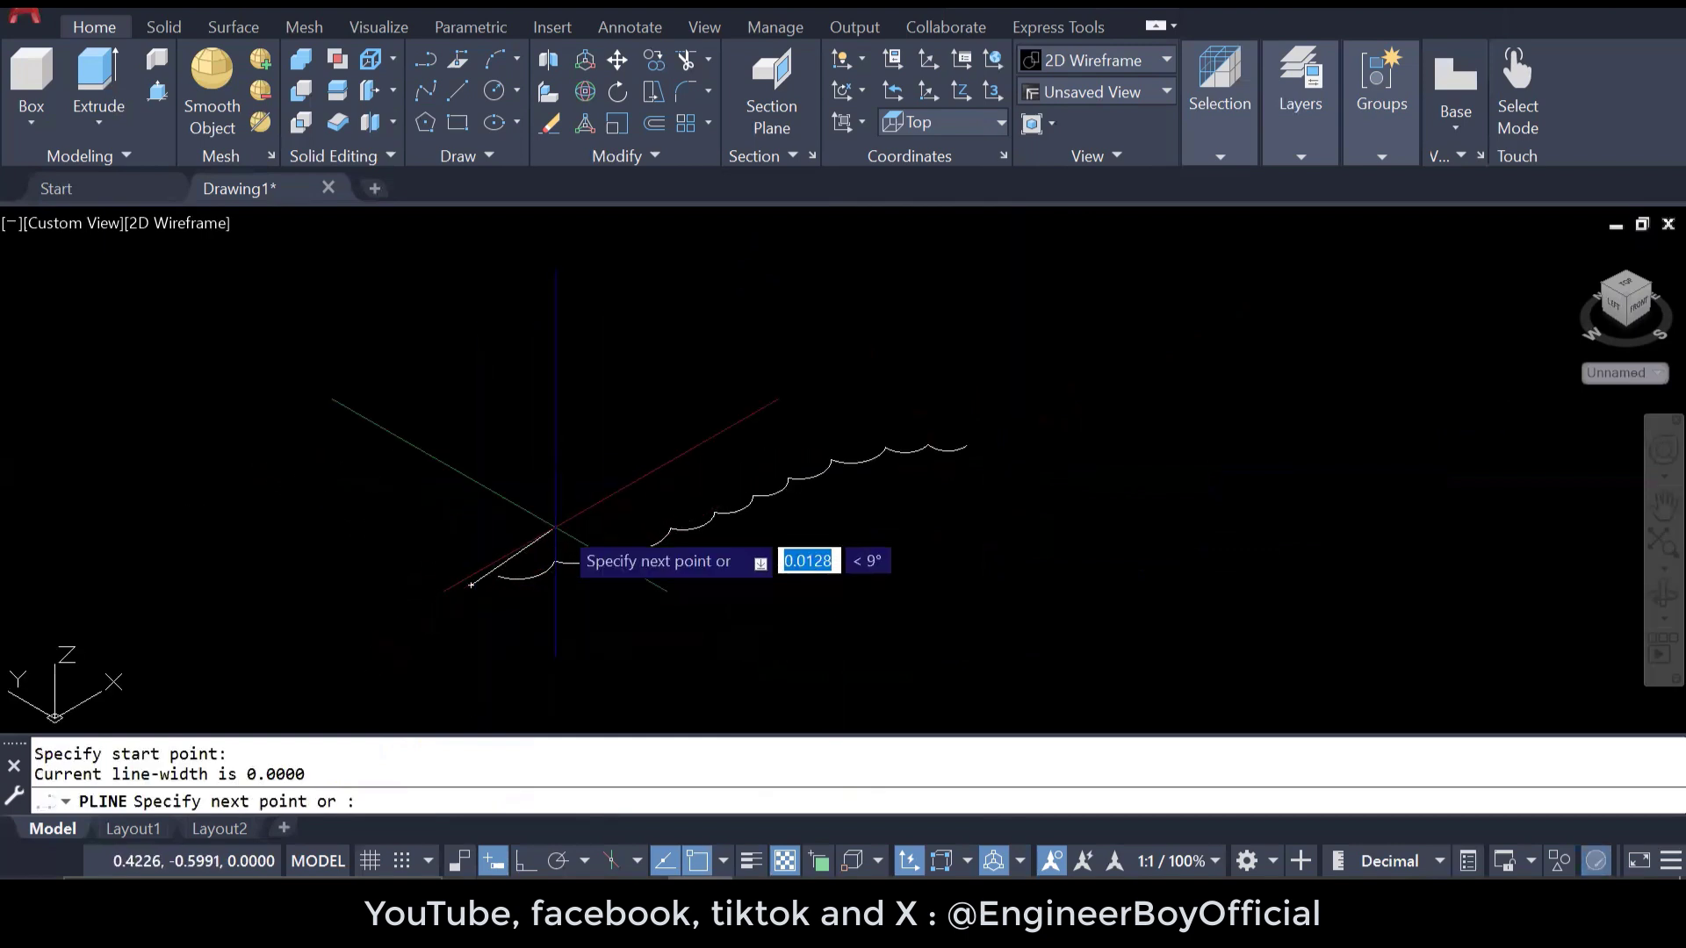
pyautogui.click(647, 494)
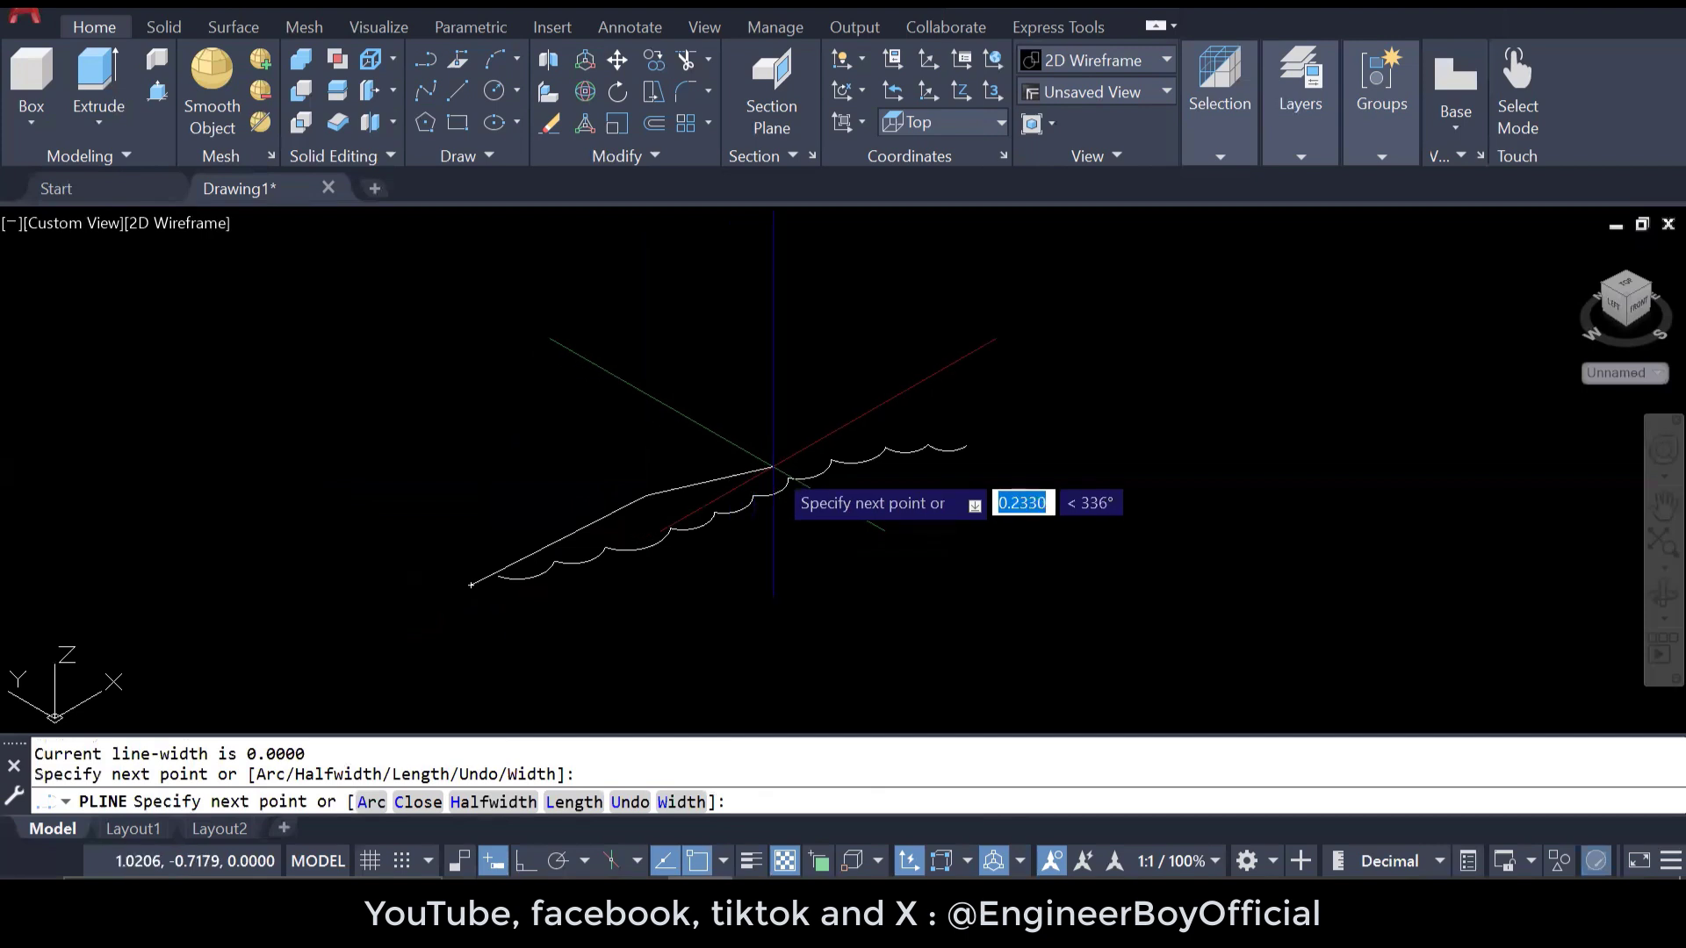
pyautogui.write('a')
pyautogui.press('Return')
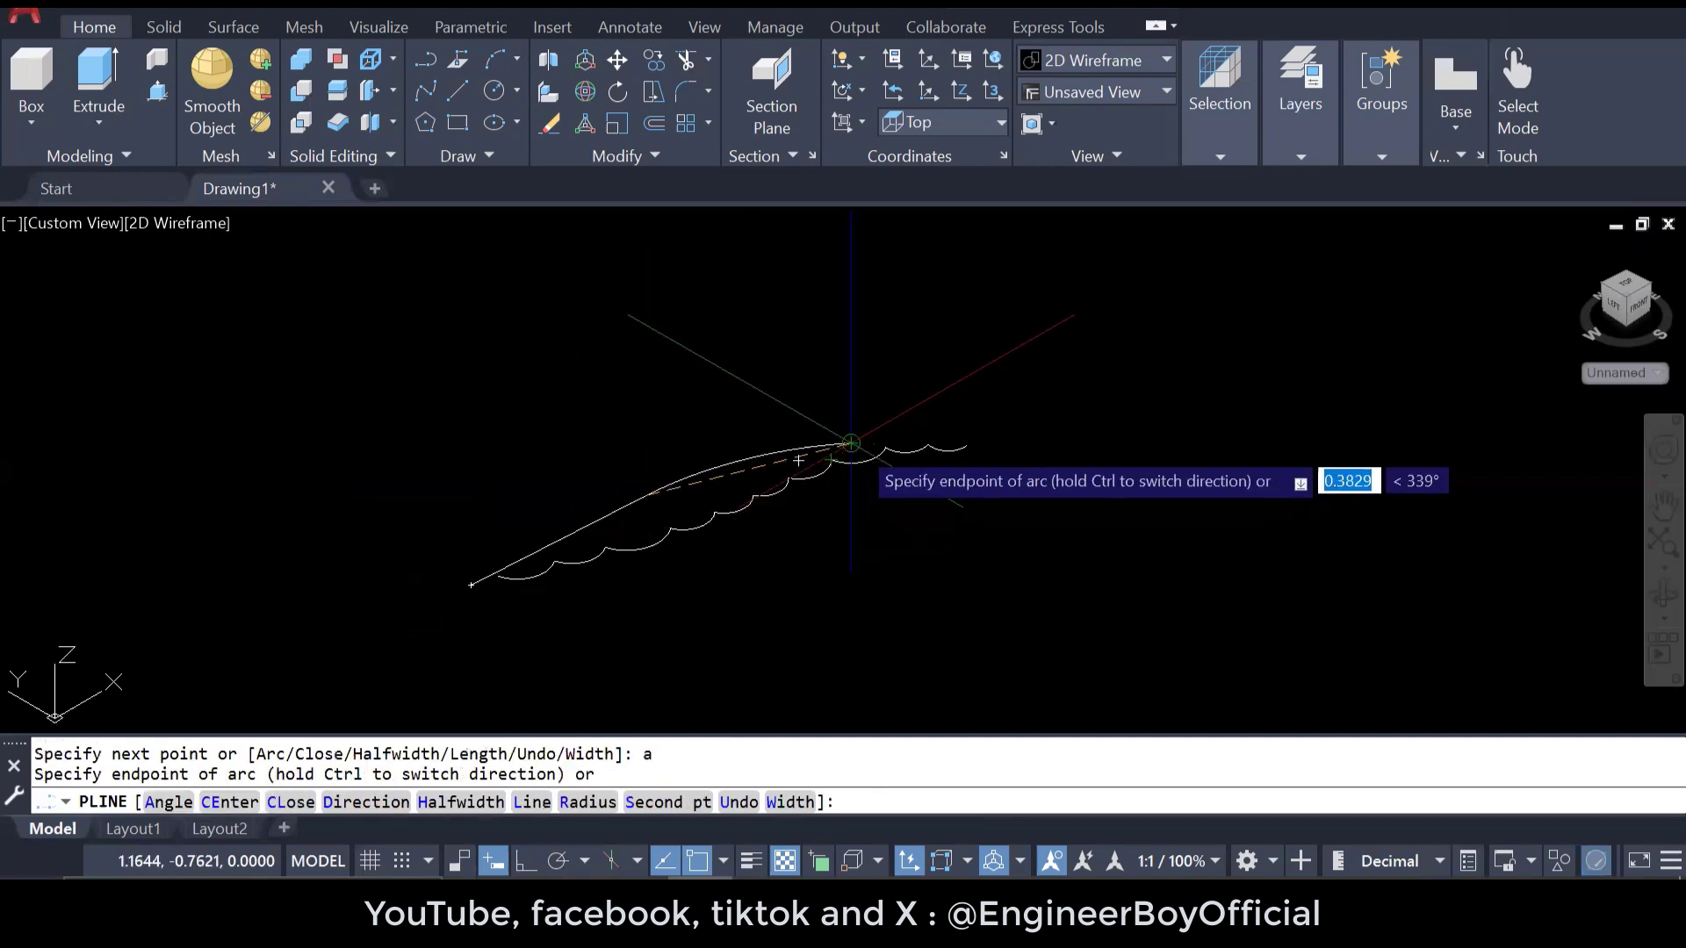
pyautogui.click(959, 377)
pyautogui.press('Escape')
pyautogui.press('Escape')
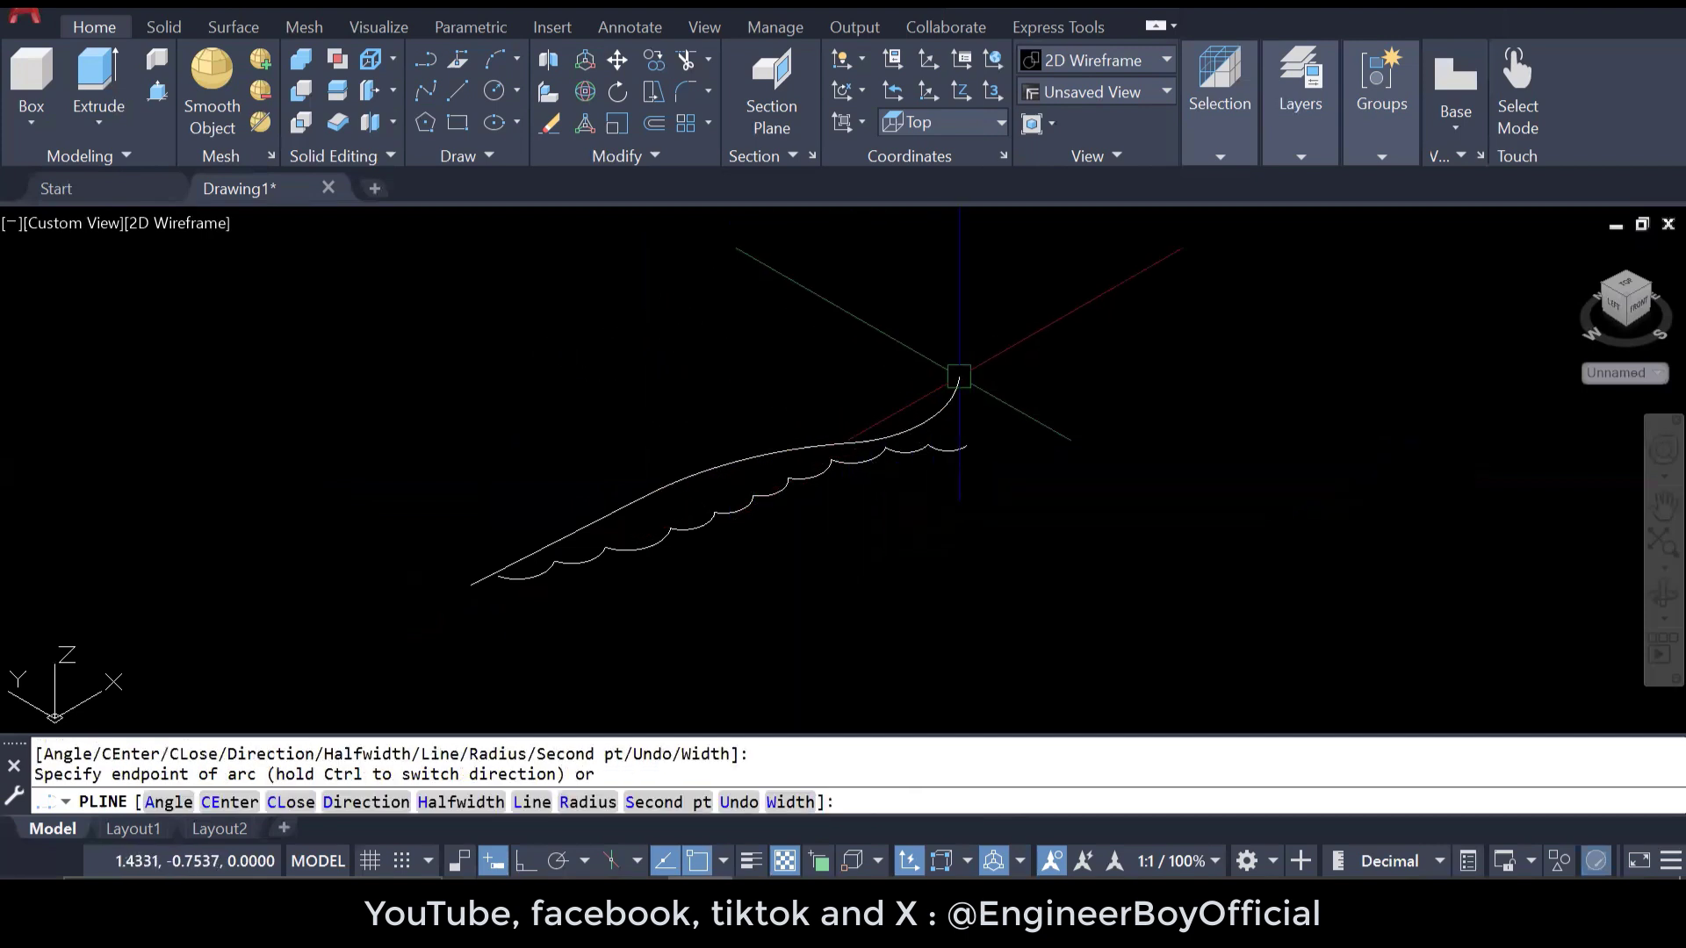
# - Move the new polyline straight up along the Z axis above the revision cloud, with Ortho turned on
pyautogui.scroll(-5, 639, 604)
pyautogui.click(643, 595)
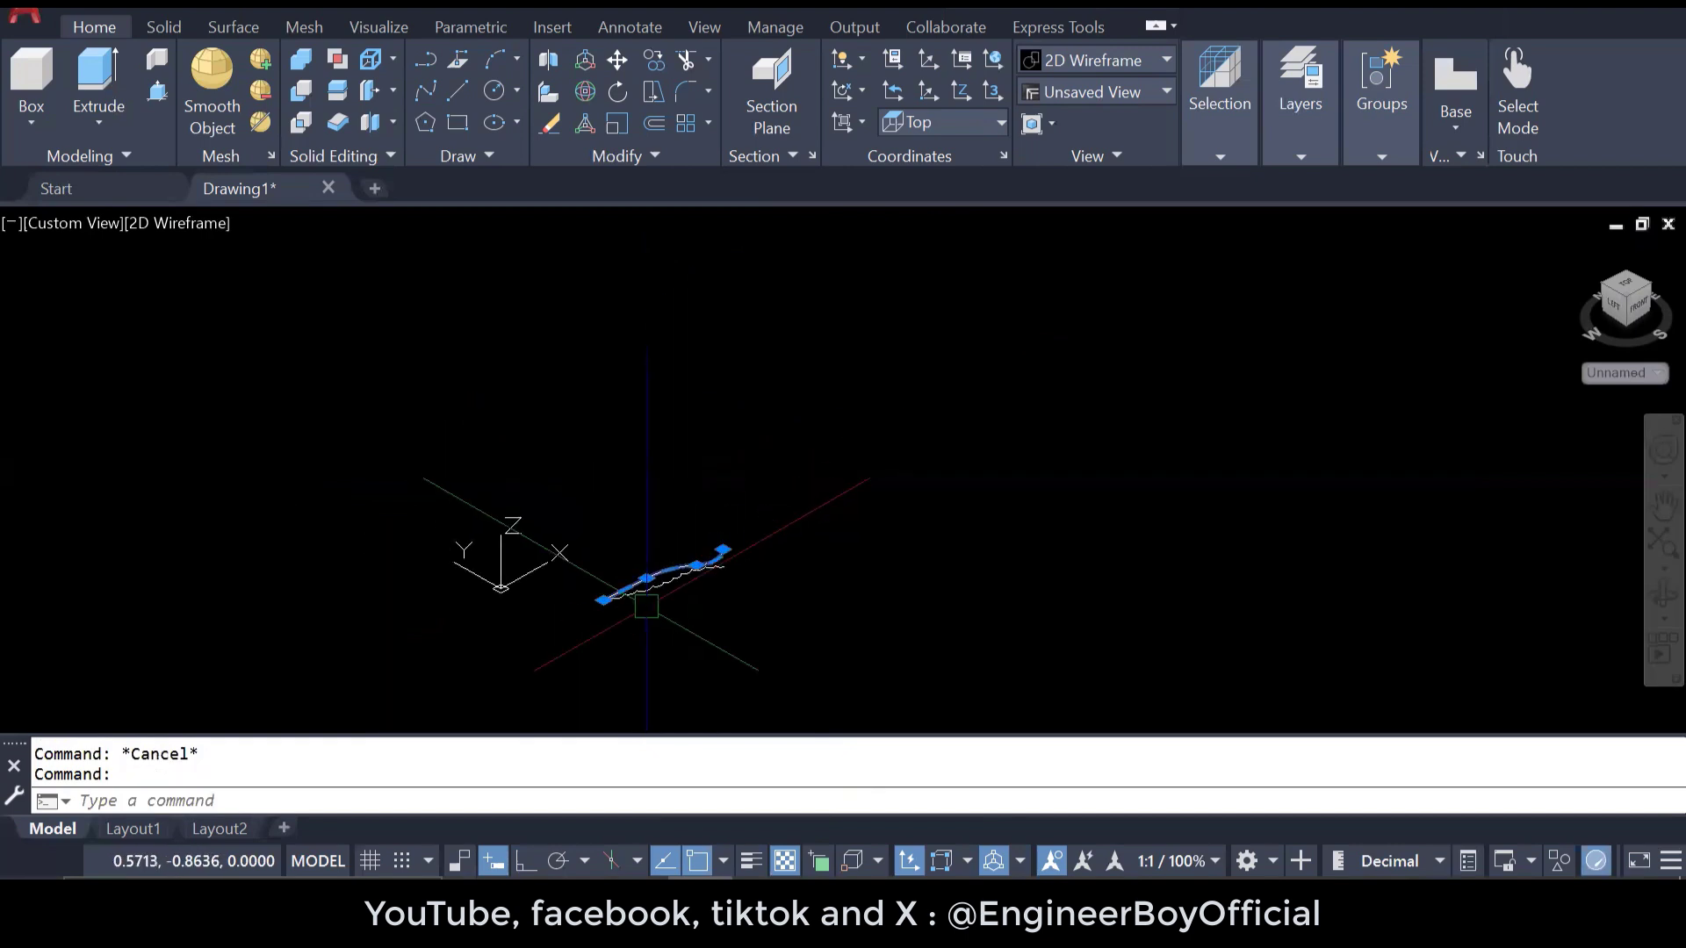
pyautogui.write('m')
pyautogui.press('Return')
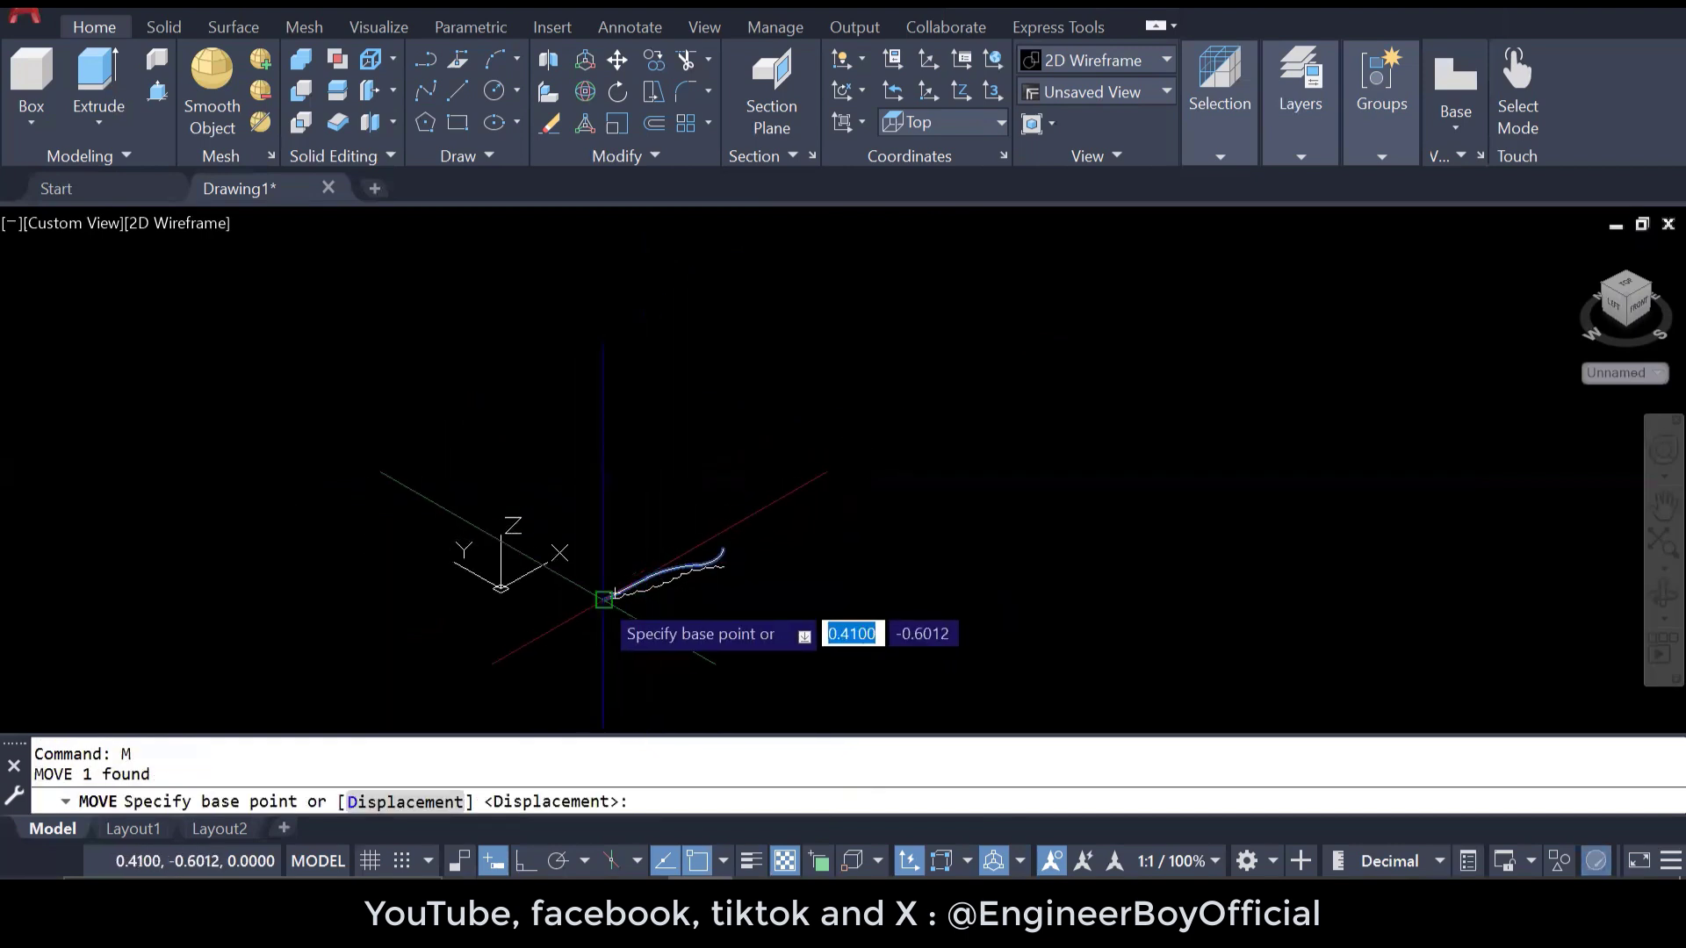
pyautogui.click(603, 600)
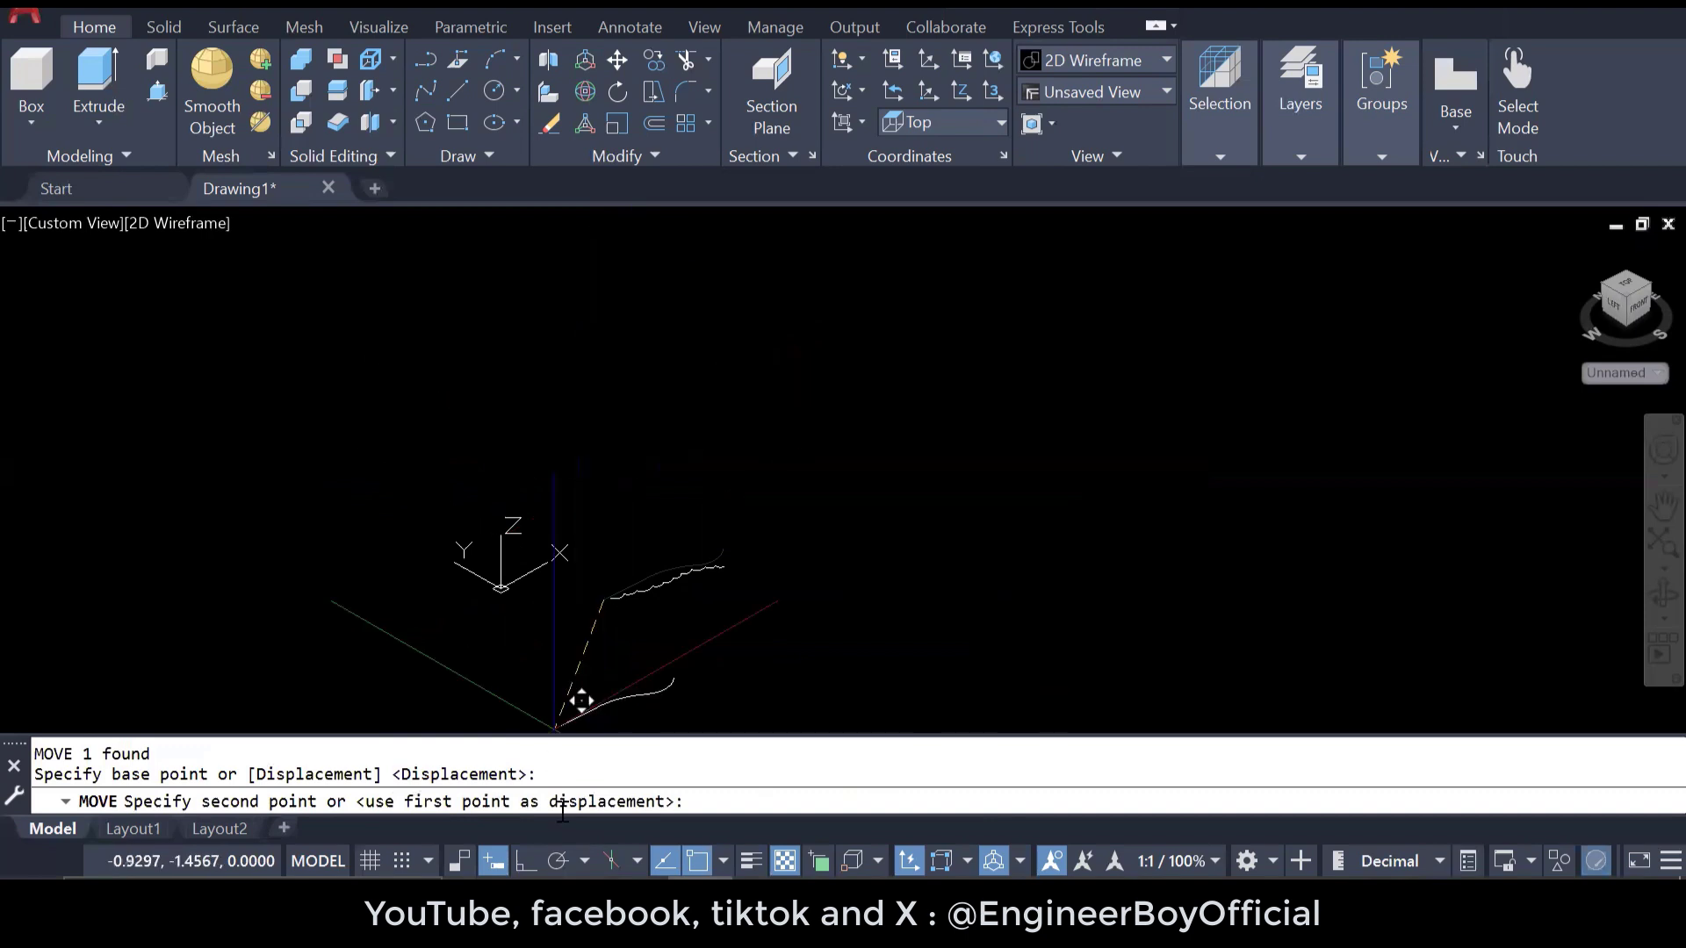
pyautogui.click(527, 863)
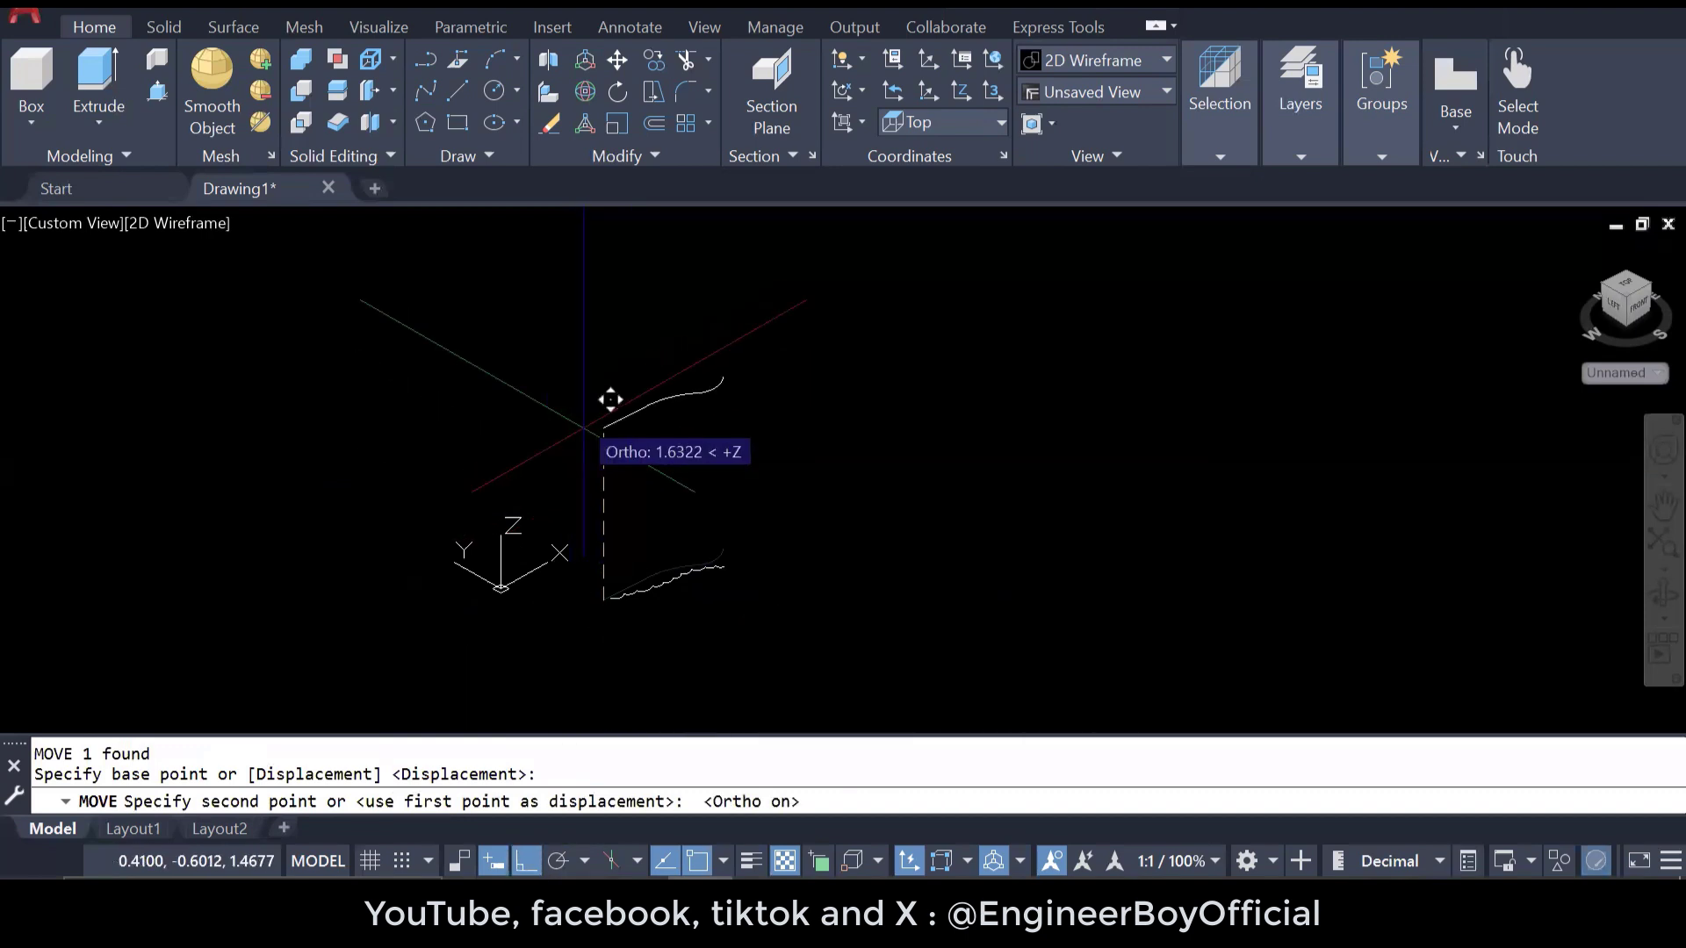
pyautogui.click(598, 485)
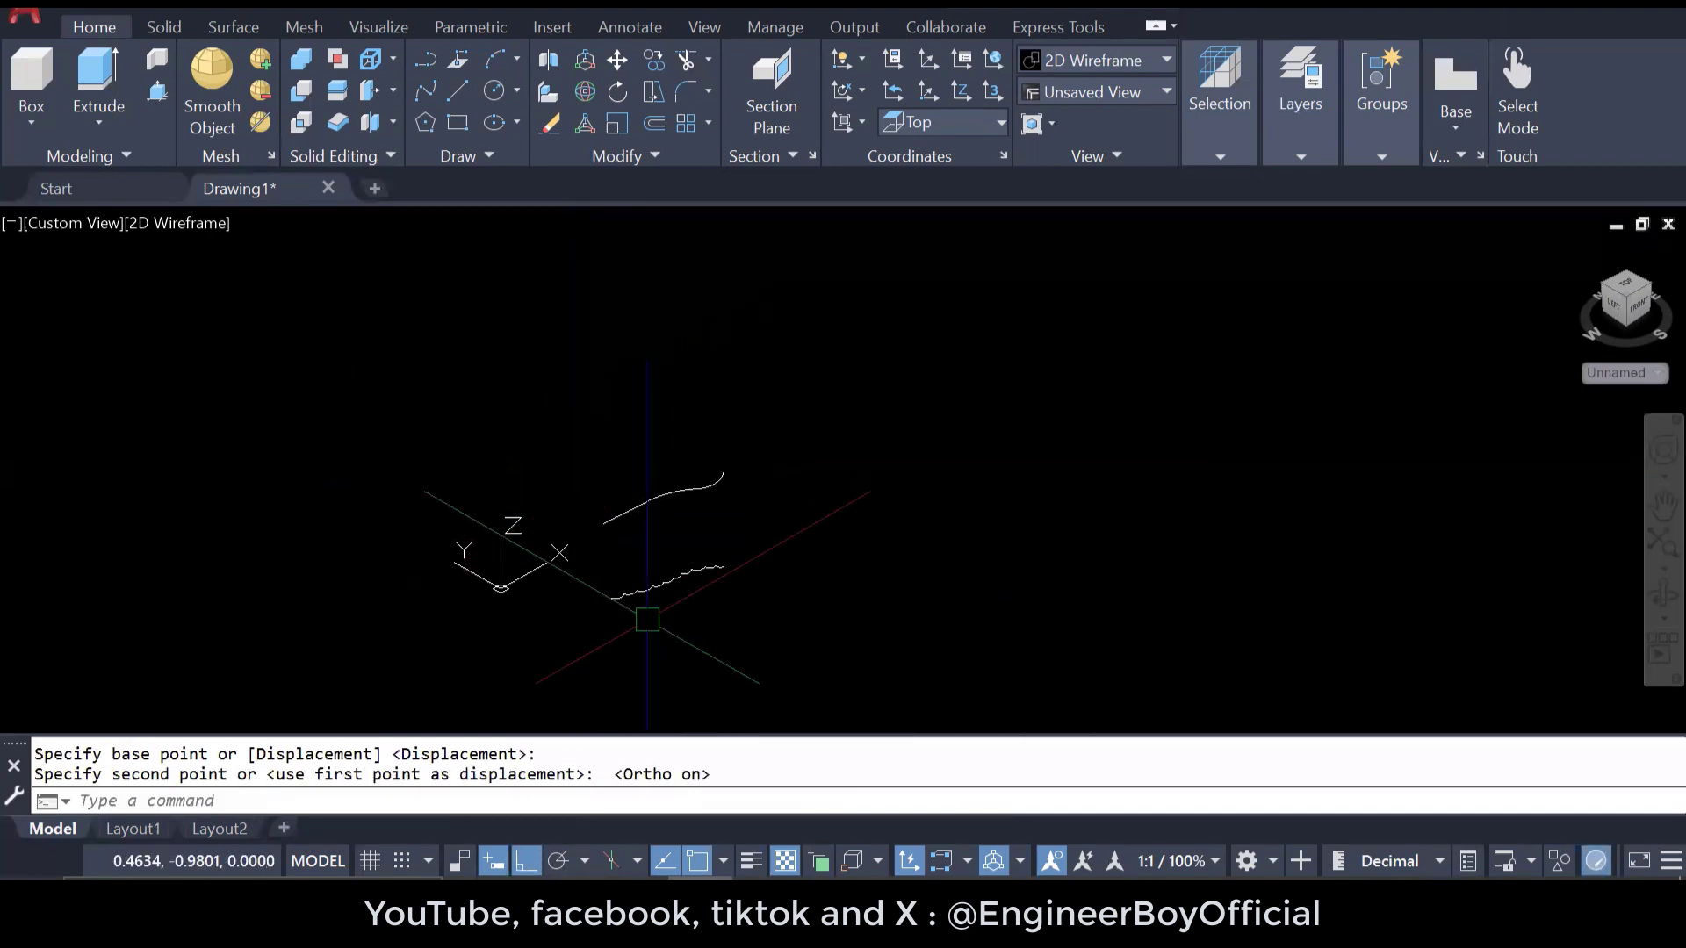
pyautogui.scroll(4, 586, 571)
pyautogui.scroll(2, 636, 524)
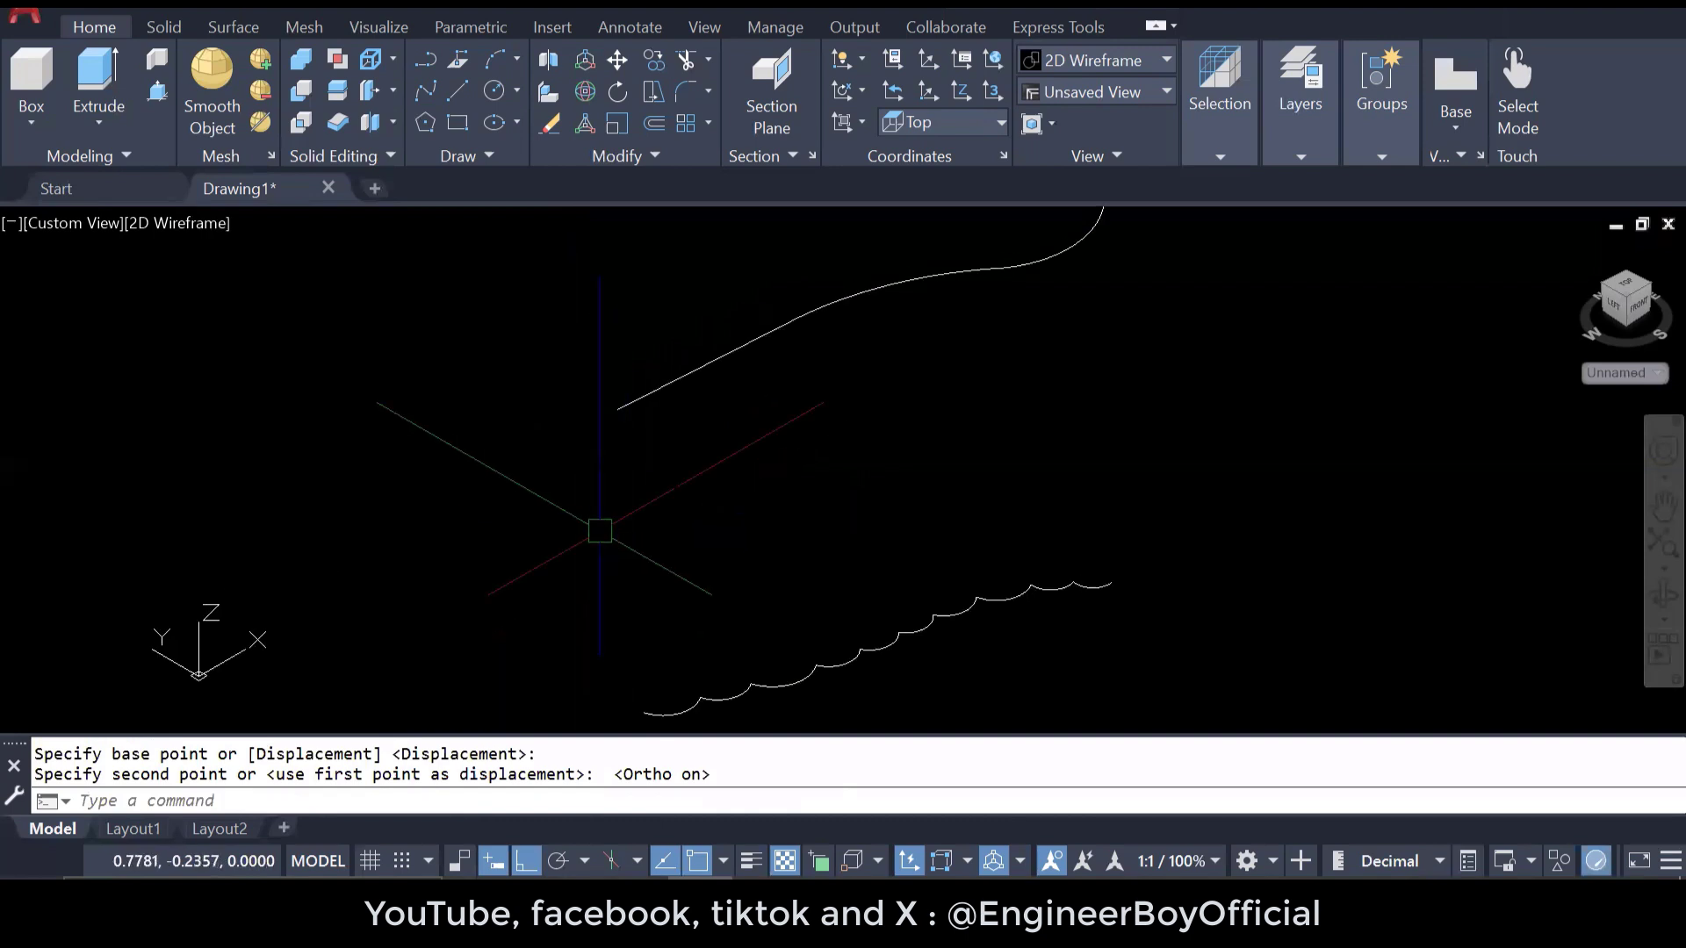
pyautogui.press('Escape')
# - Draw a three-point arc in the empty space beside the polyline and revision cloud
pyautogui.scroll(-2, 518, 506)
pyautogui.moveTo(774, 515); pyautogui.dragTo(621, 518, button='middle')
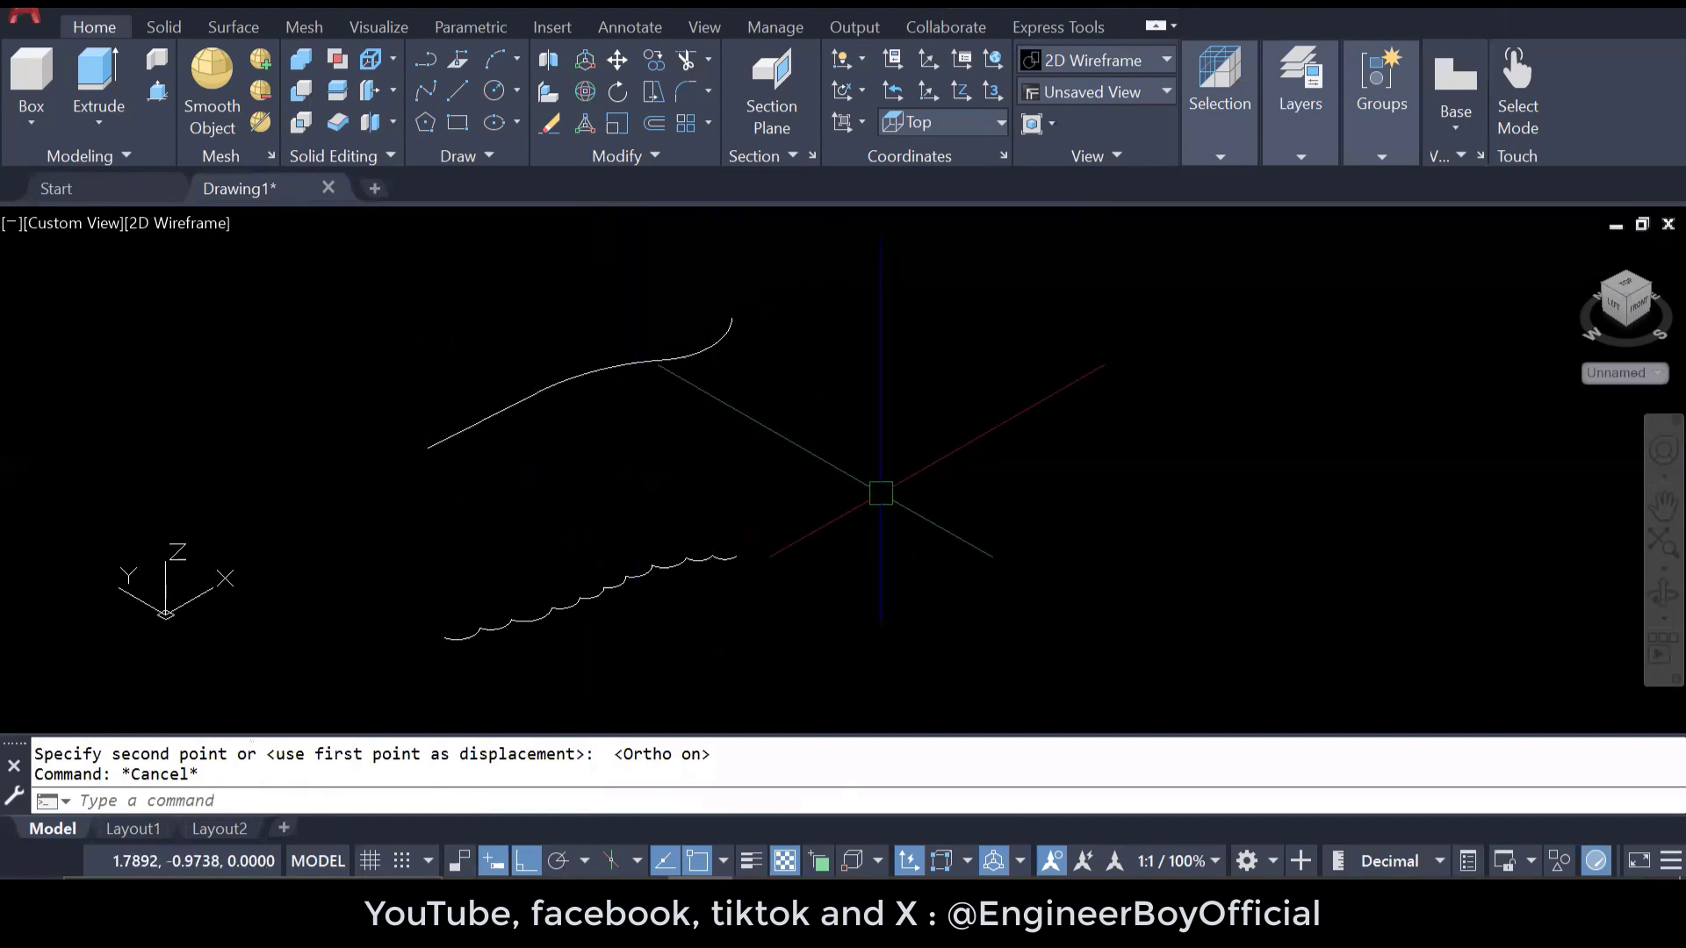
pyautogui.write('A')
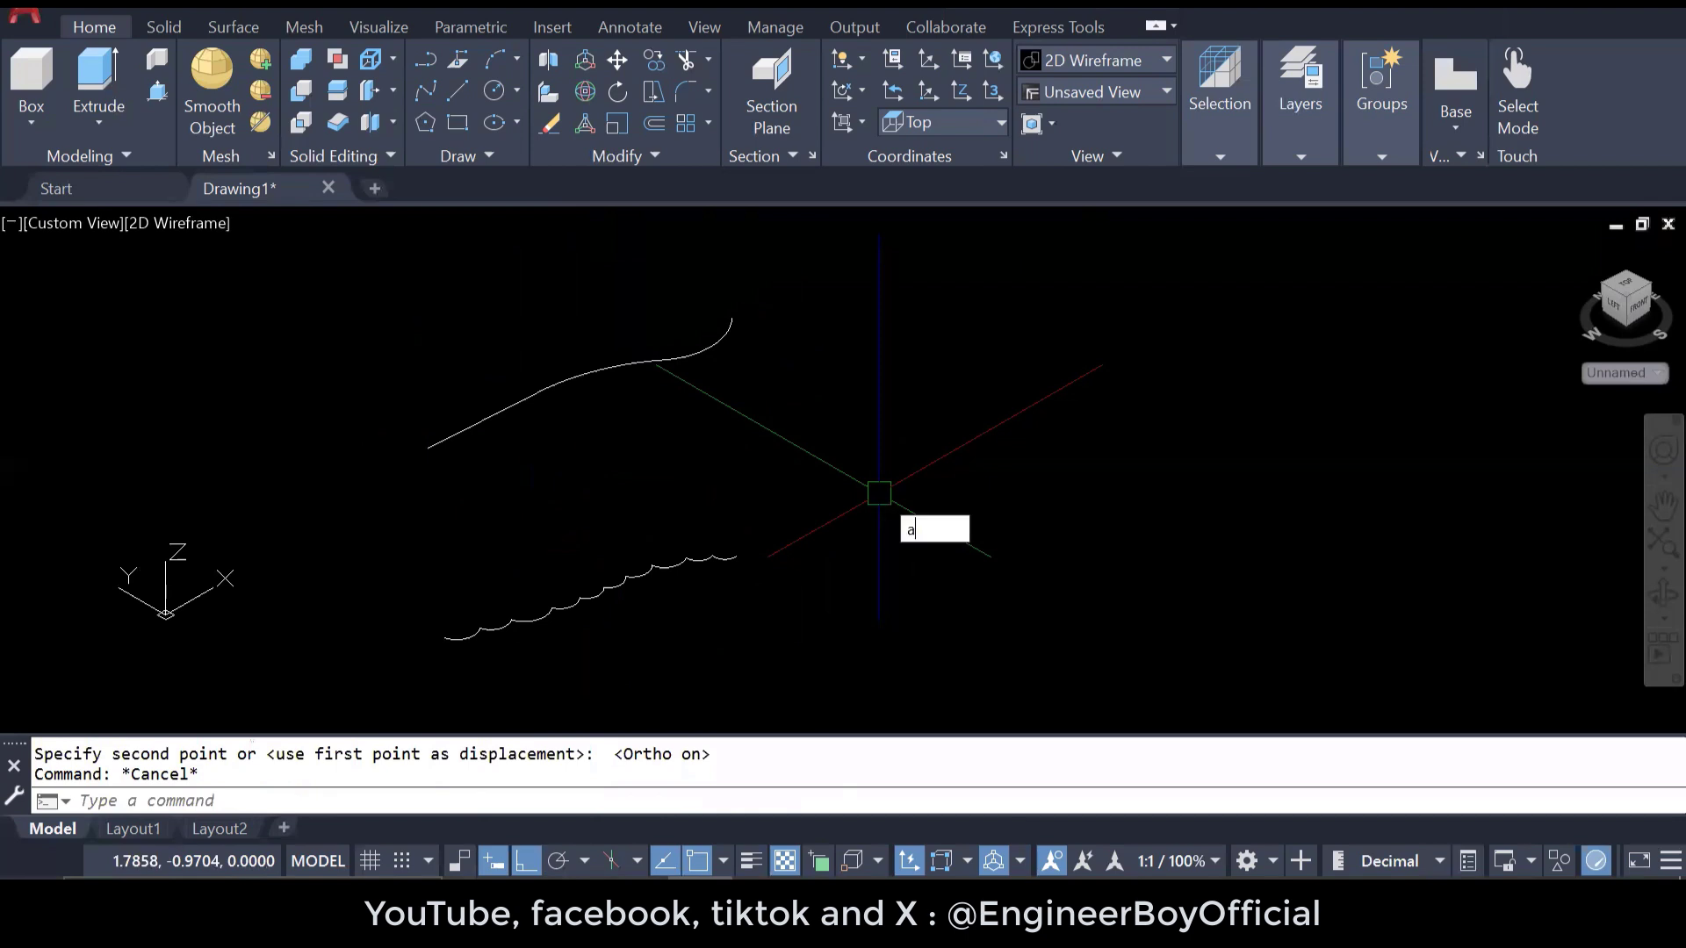
pyautogui.press('Return')
pyautogui.click(1036, 482)
pyautogui.click(931, 573)
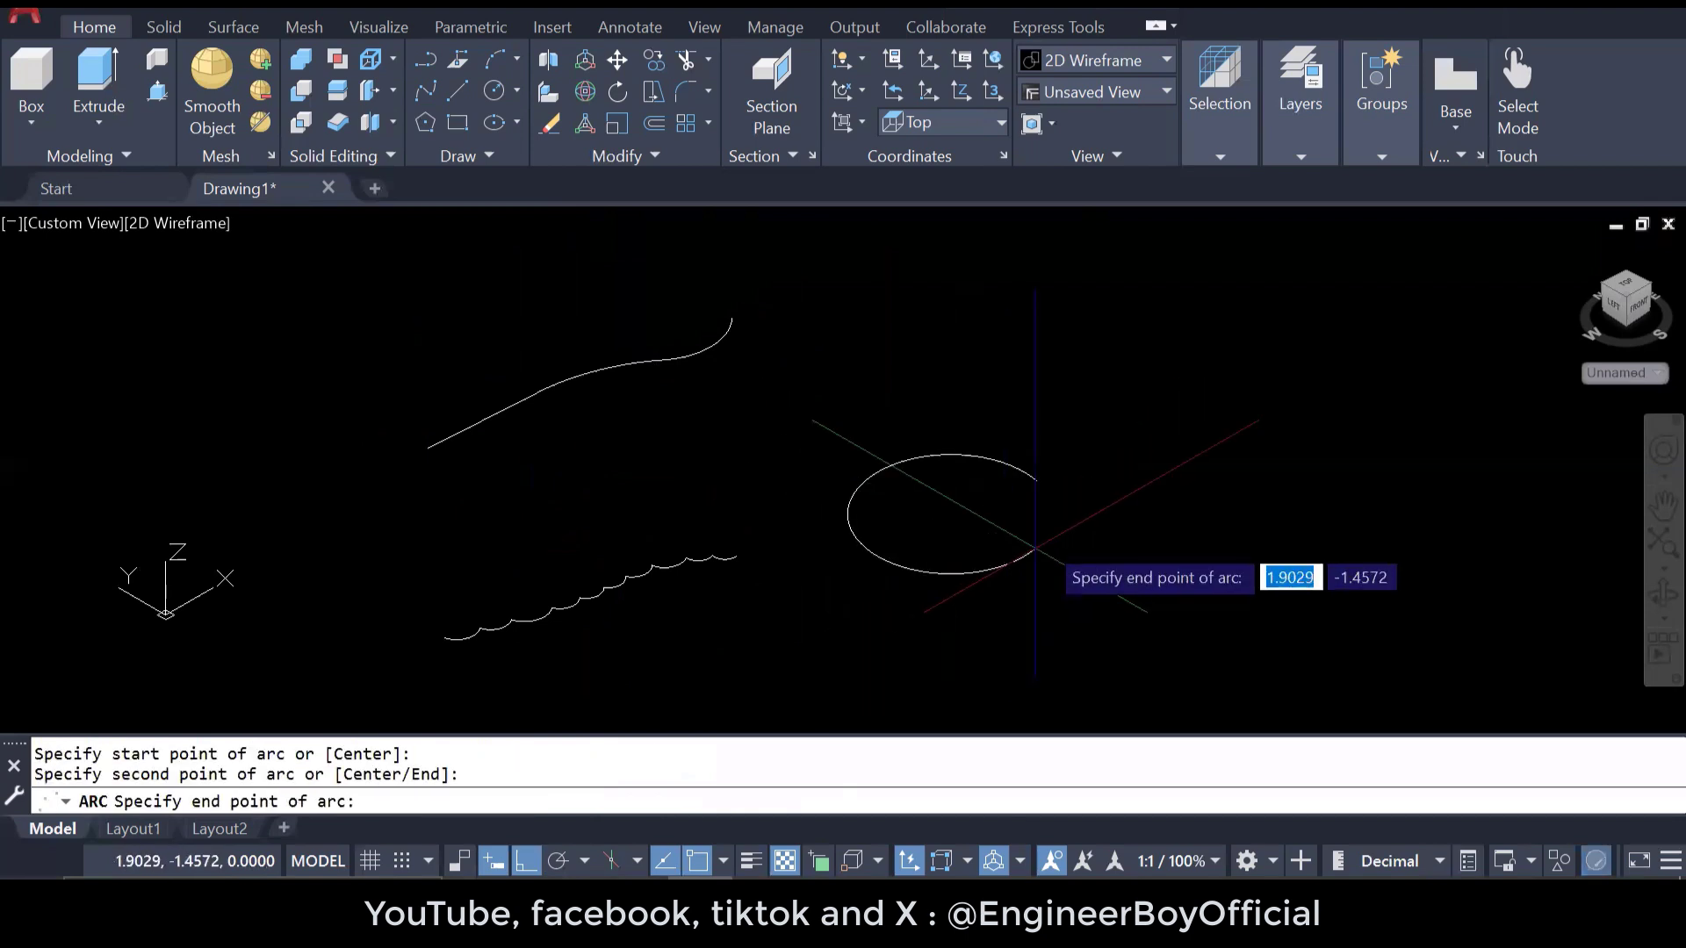
pyautogui.click(907, 569)
pyautogui.scroll(-2, 907, 570)
pyautogui.moveTo(953, 571); pyautogui.dragTo(862, 581, button='middle')
pyautogui.press('Escape')
pyautogui.press('Escape')
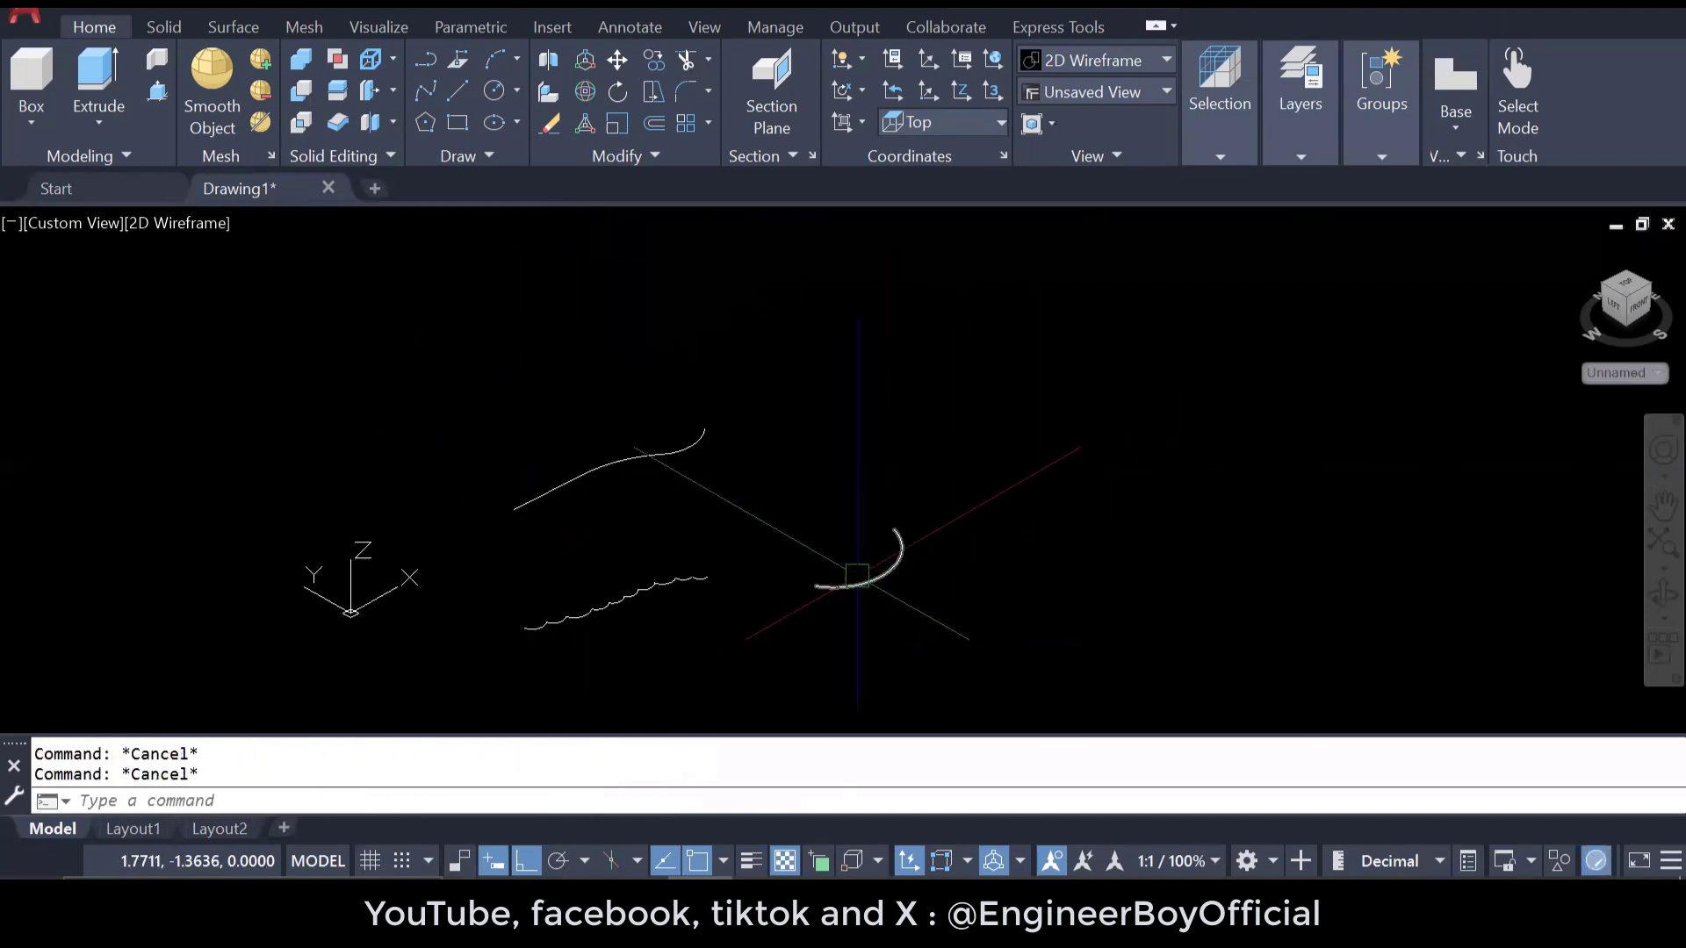
# - Draw a second, smaller arc near the first arc and rotate it freely with Ortho off
pyautogui.write('A')
pyautogui.press('Return')
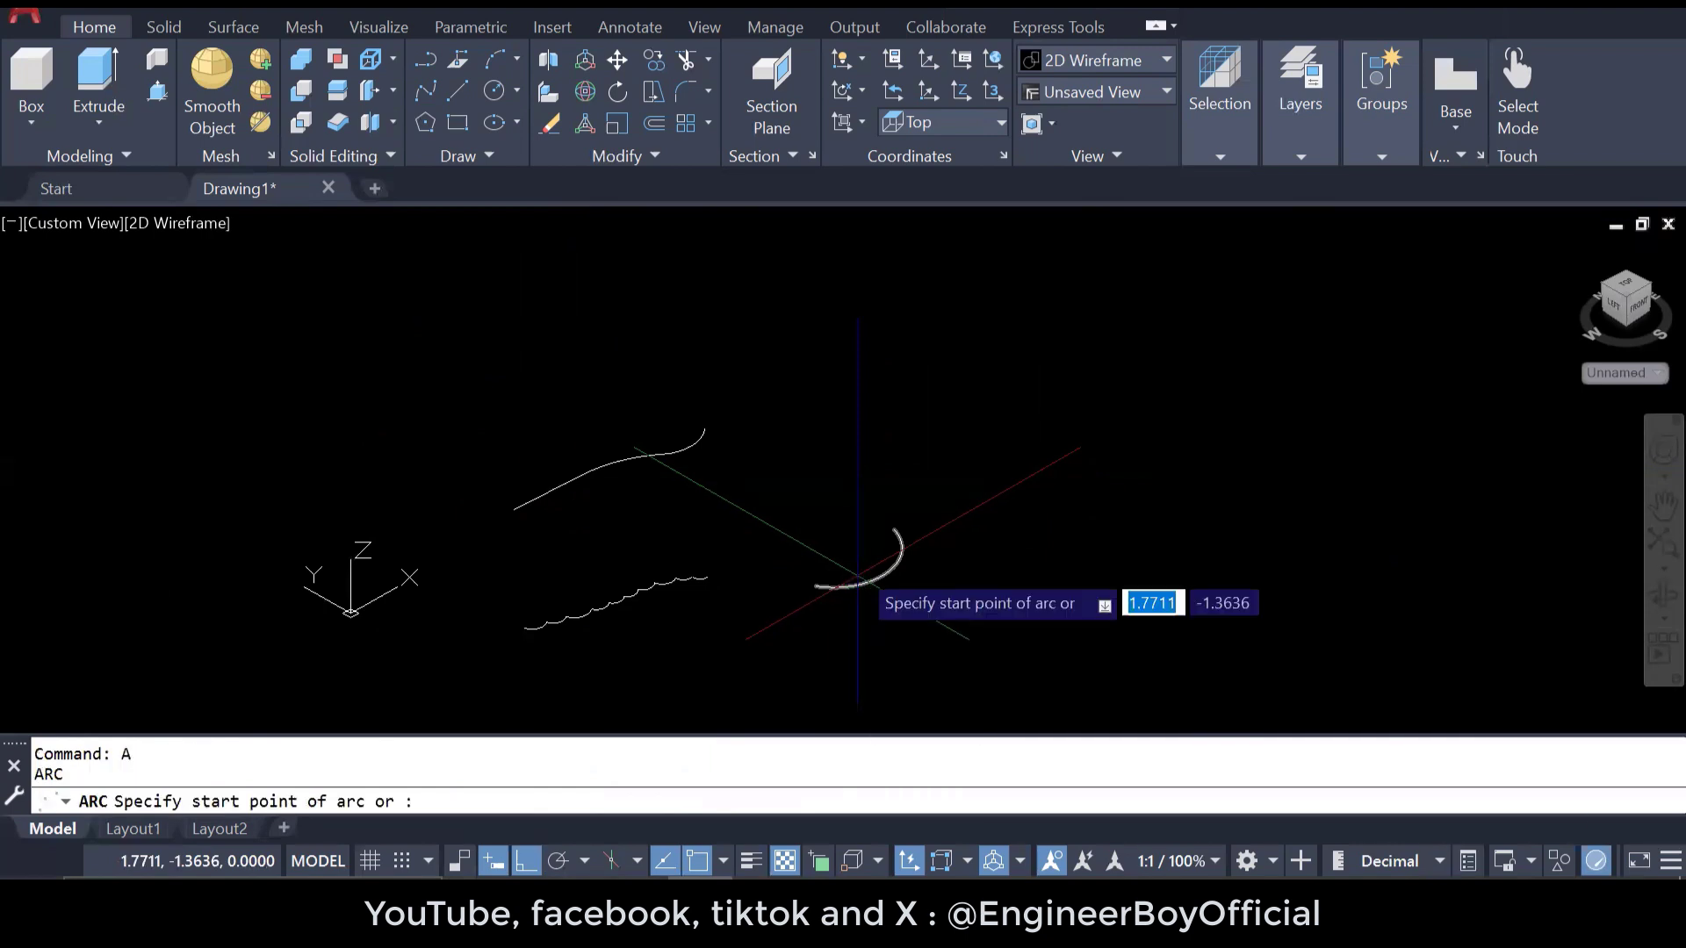
pyautogui.scroll(3, 863, 570)
pyautogui.click(872, 539)
pyautogui.click(1051, 630)
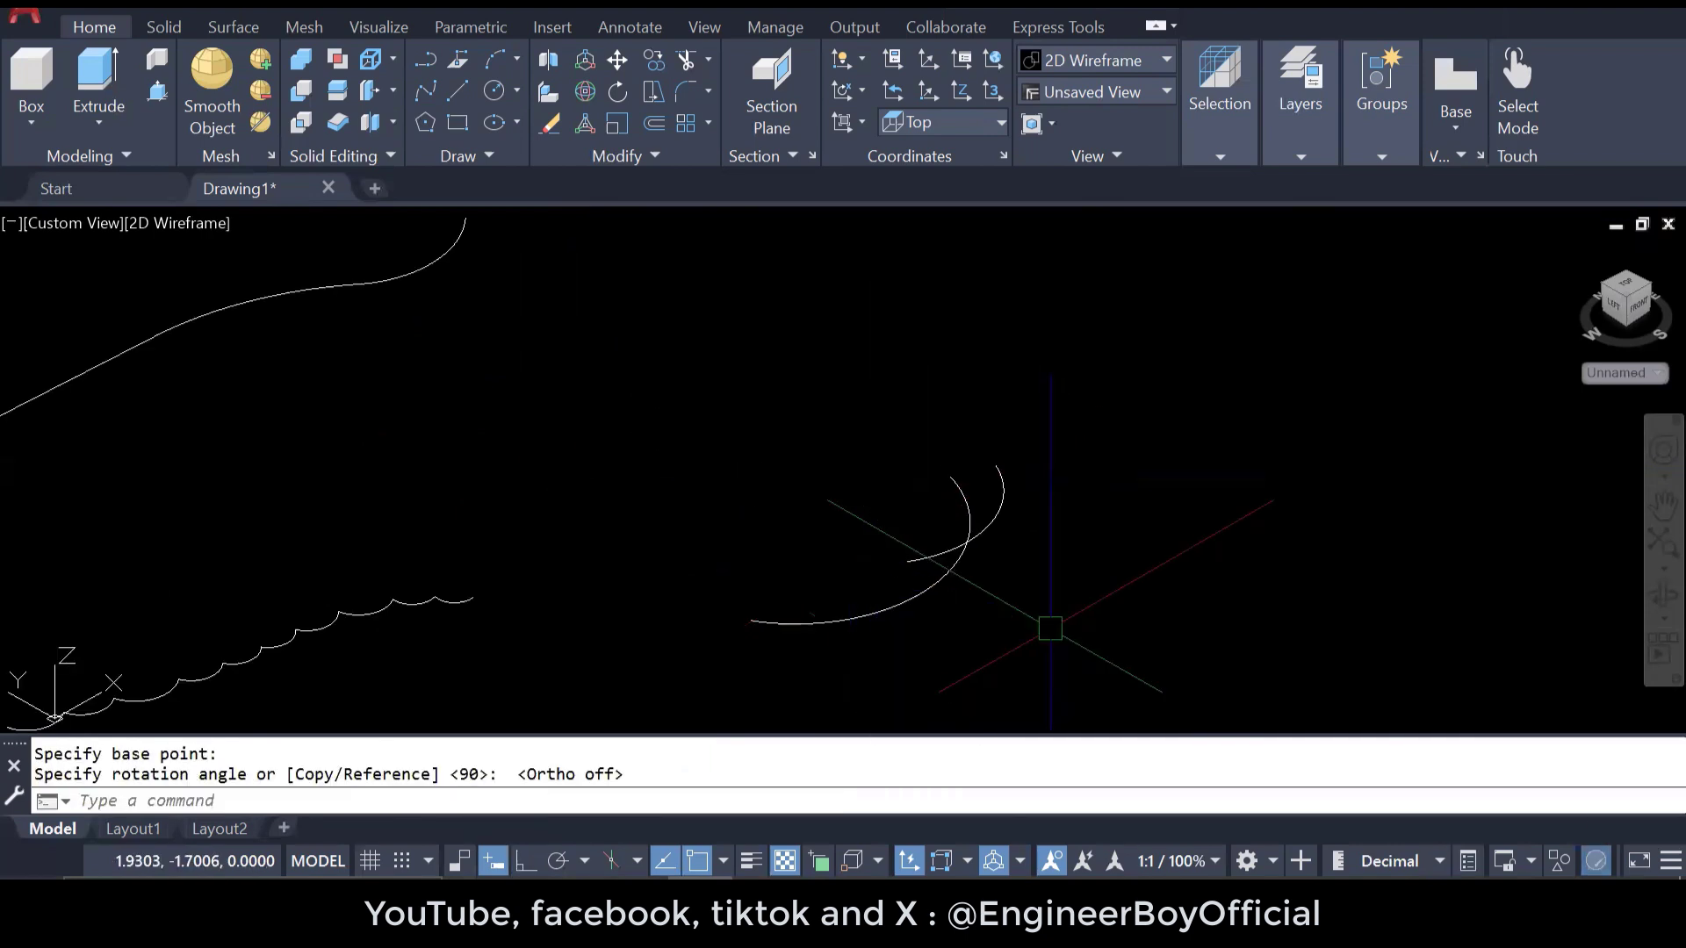
pyautogui.press('Escape')
pyautogui.press('Escape')
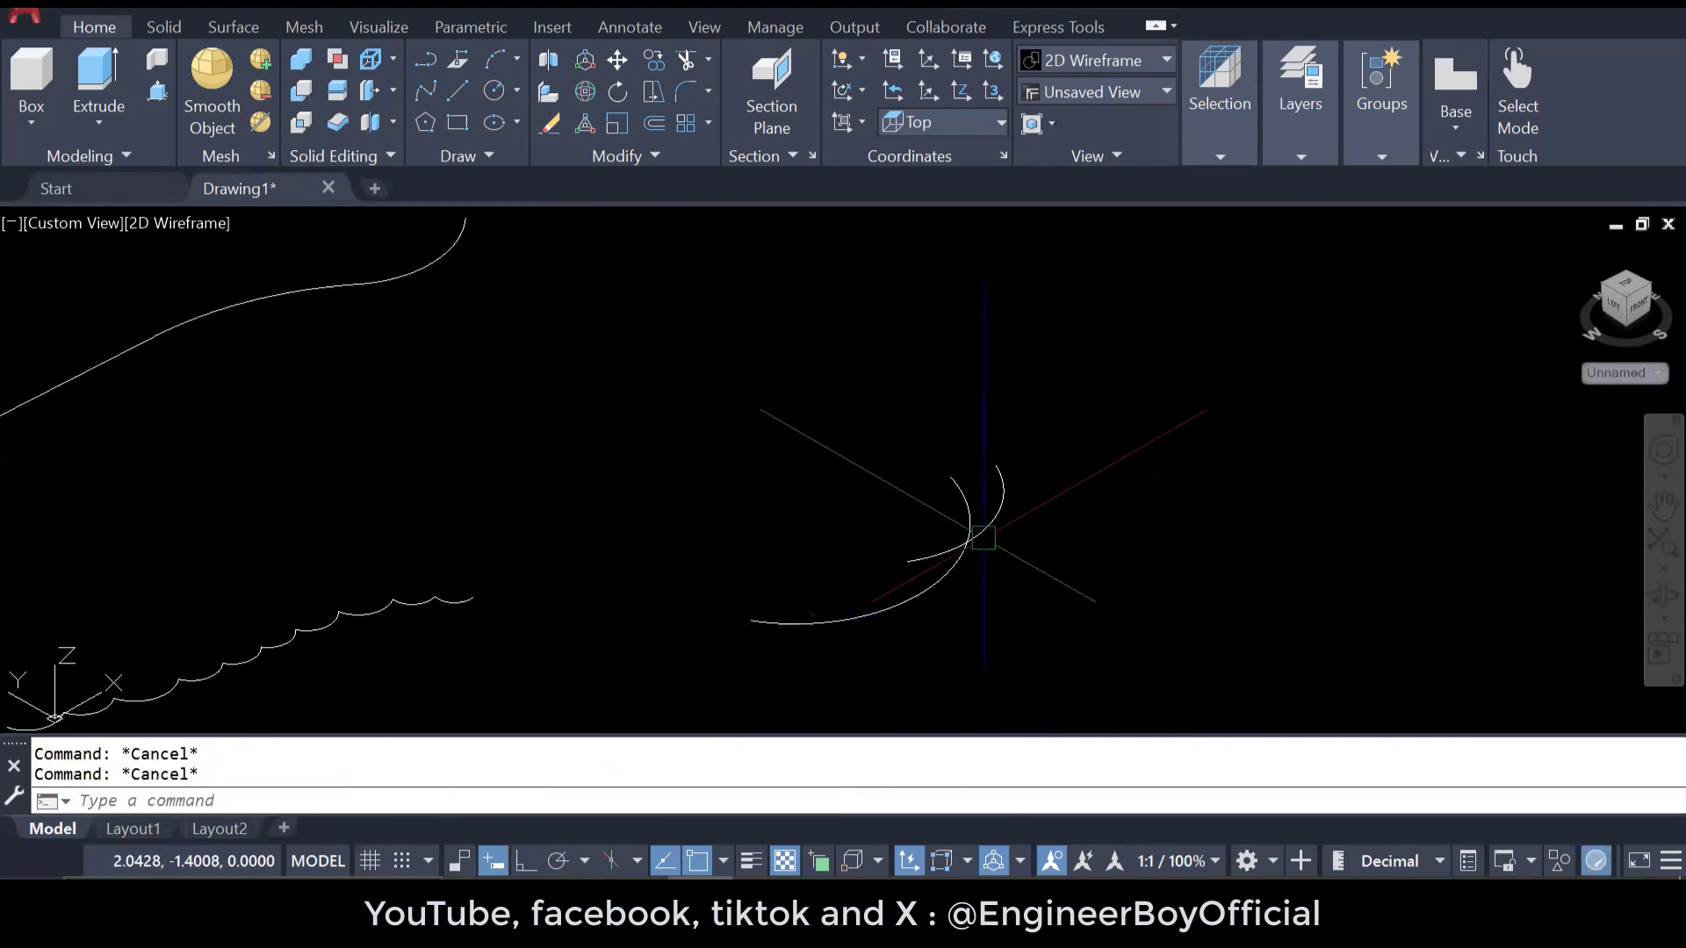
# - Move the smaller arc away from the larger one, into the gap toward the two lofting curves
pyautogui.click(995, 521)
pyautogui.write('m')
pyautogui.press('Return')
pyautogui.click(1016, 523)
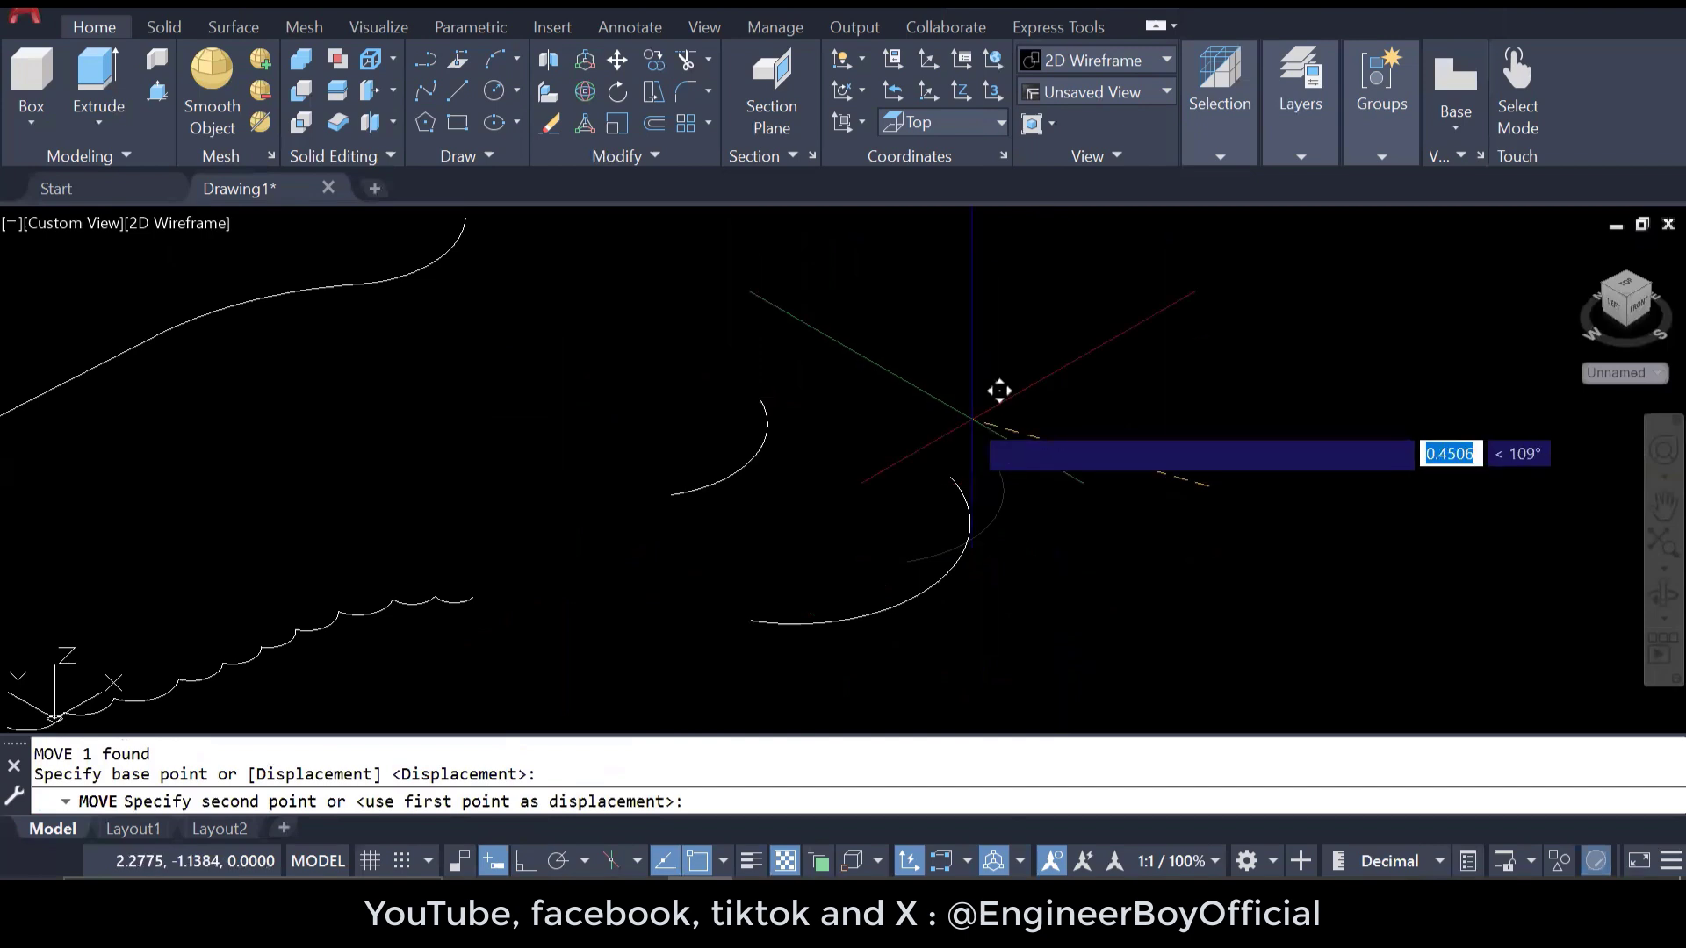
pyautogui.press('Escape')
pyautogui.press('Escape')
pyautogui.click(754, 455)
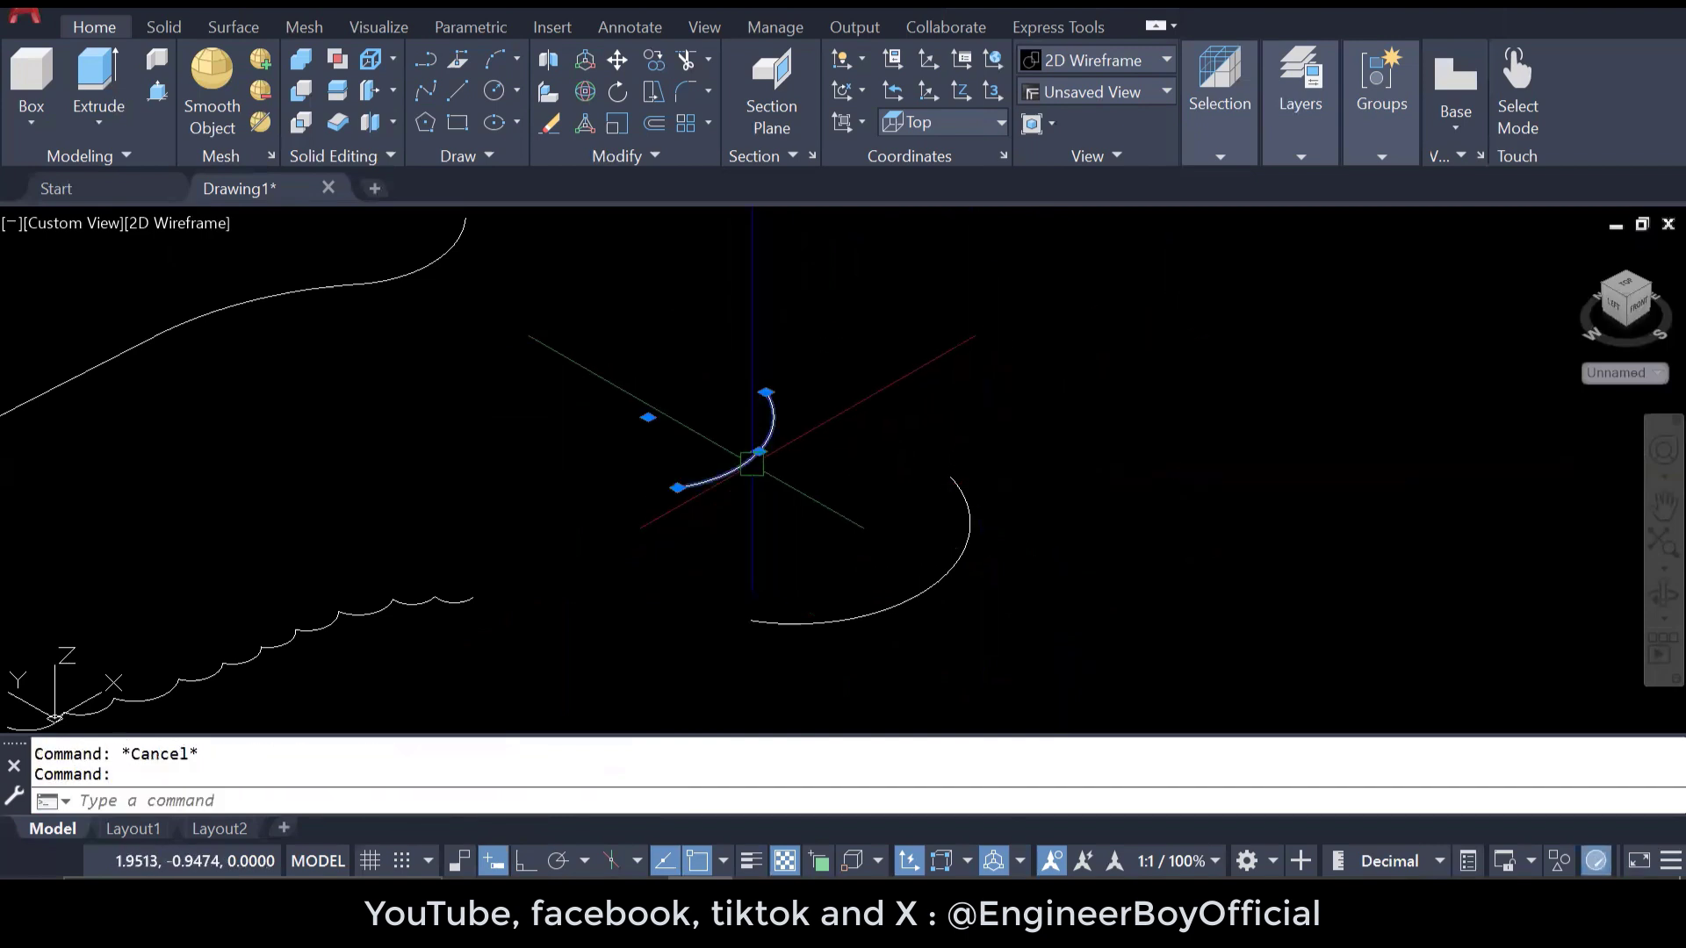
pyautogui.scroll(-2, 767, 631)
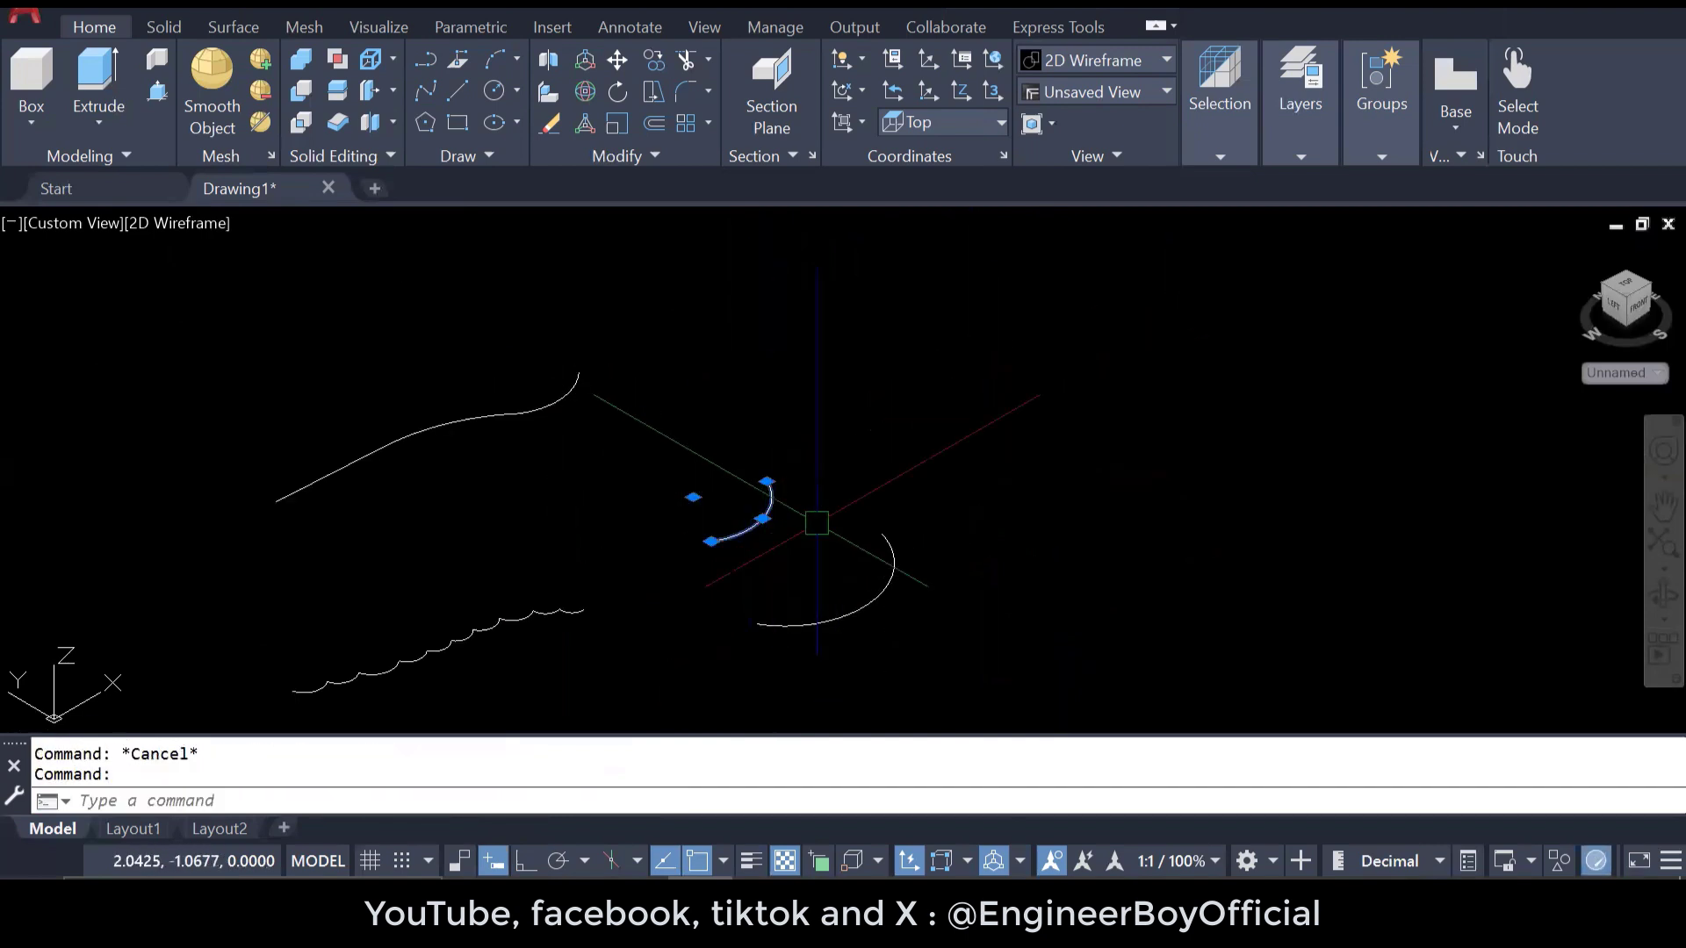
pyautogui.press('Escape')
pyautogui.press('Escape')
# - Loft a surface from the wavy revision cloud up to the polyline above it, using cross sections only
pyautogui.moveTo(794, 615); pyautogui.dragTo(1071, 561, button='middle')
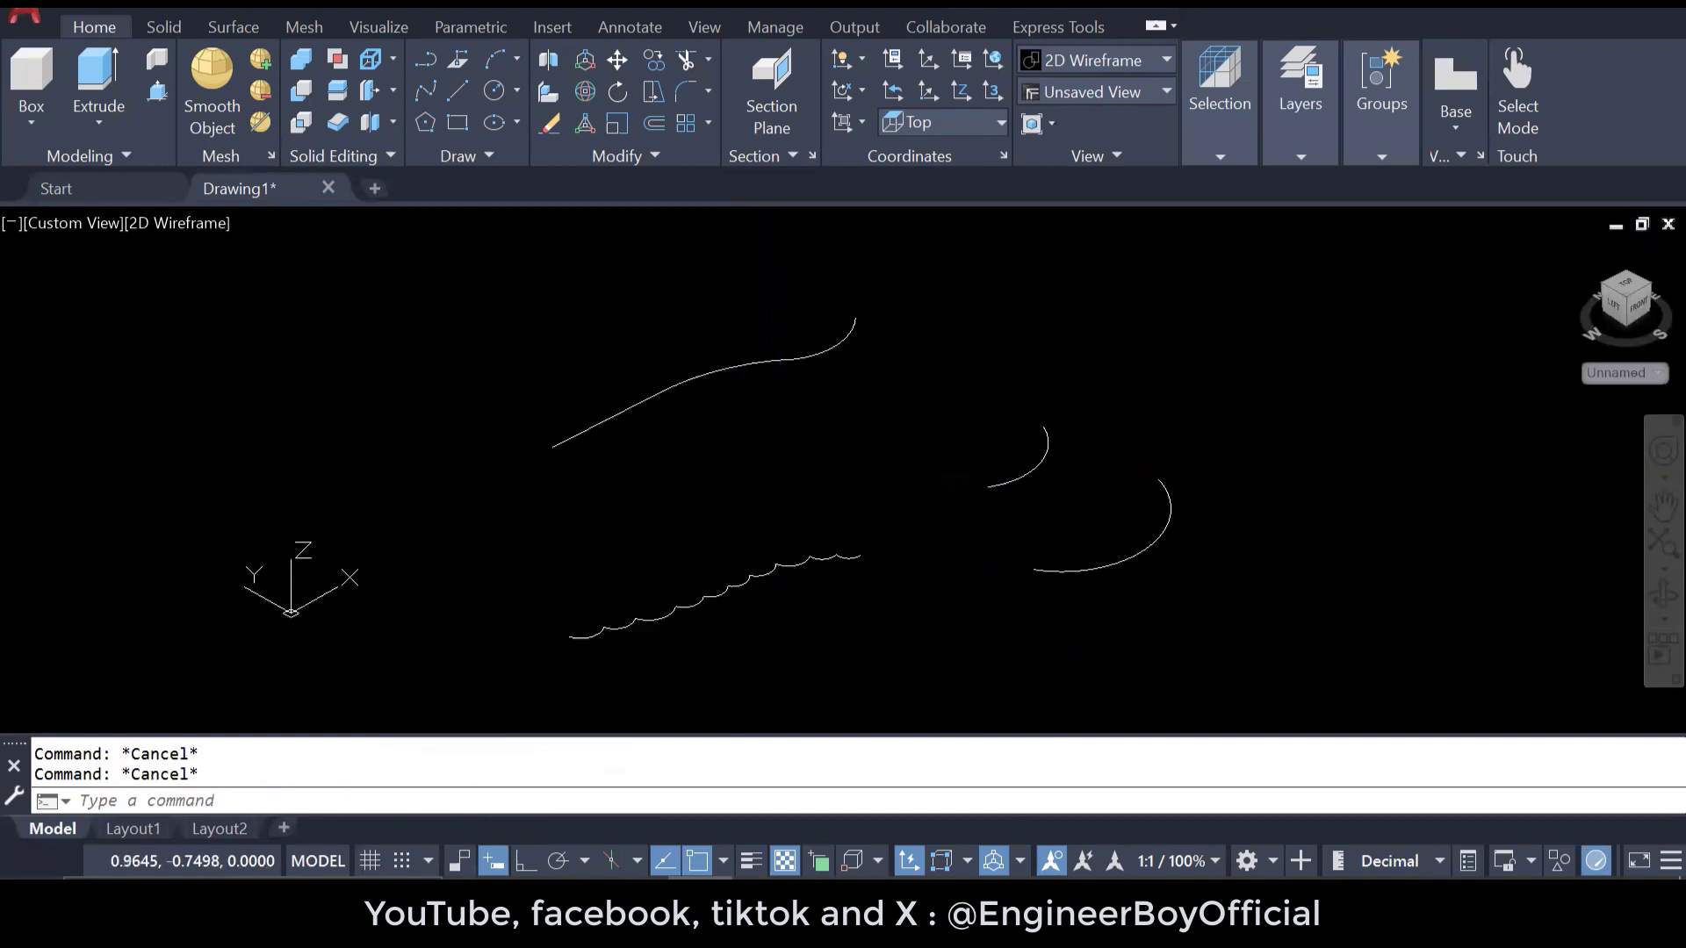
pyautogui.click(722, 586)
pyautogui.press('Escape')
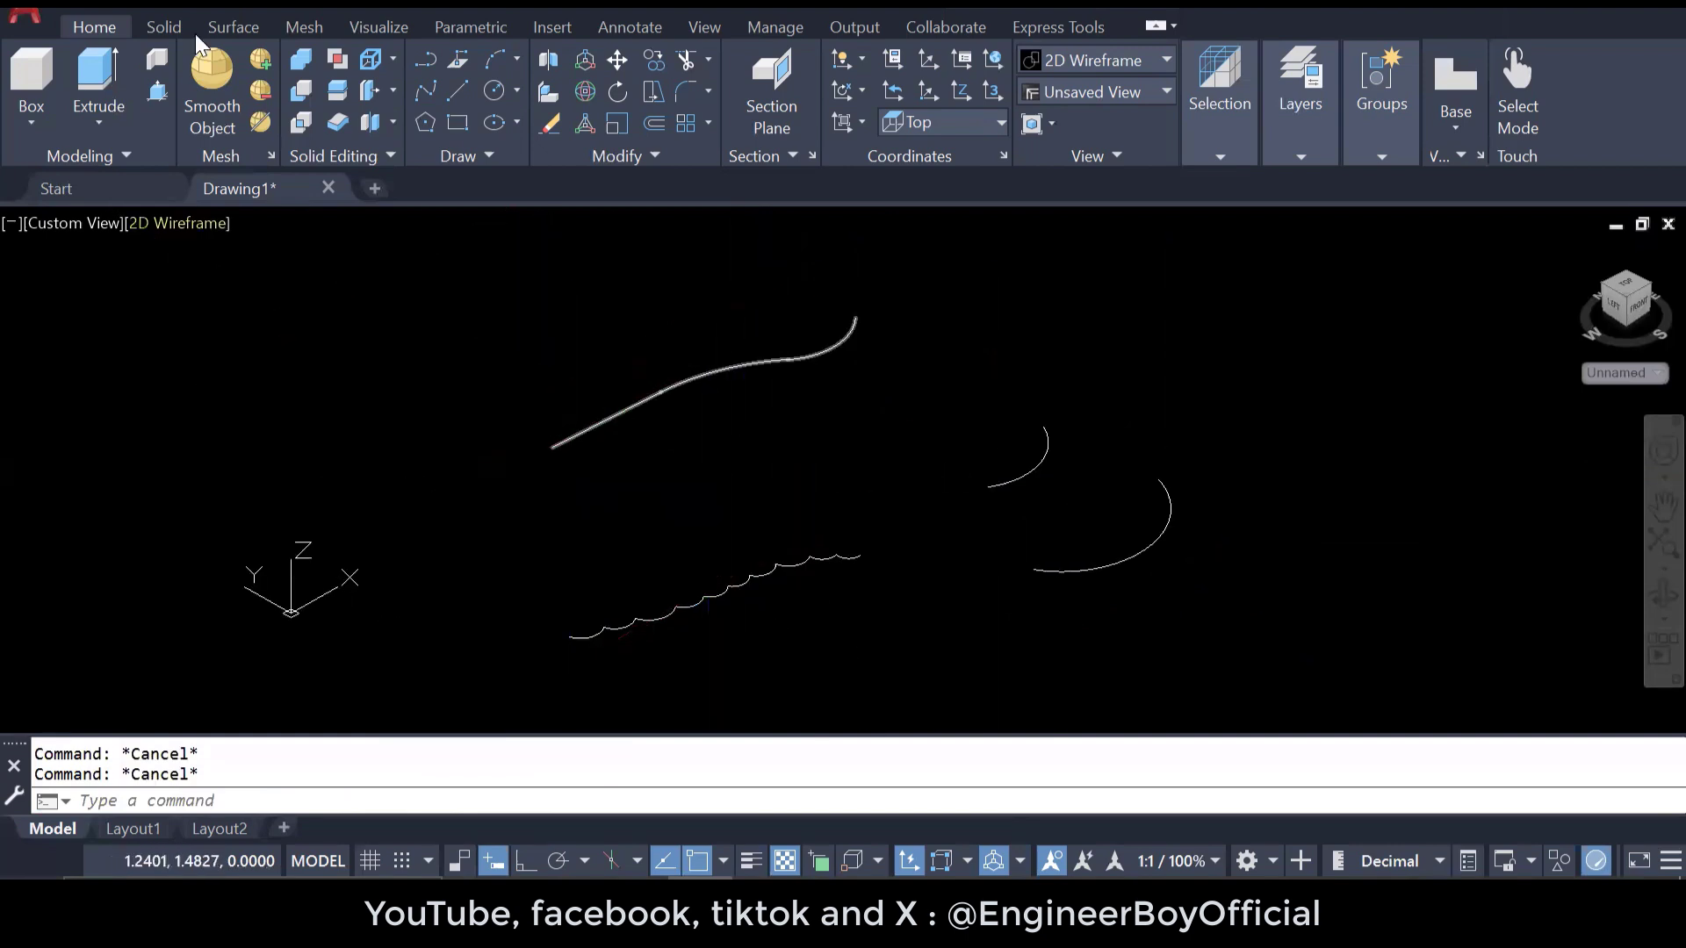
pyautogui.click(100, 123)
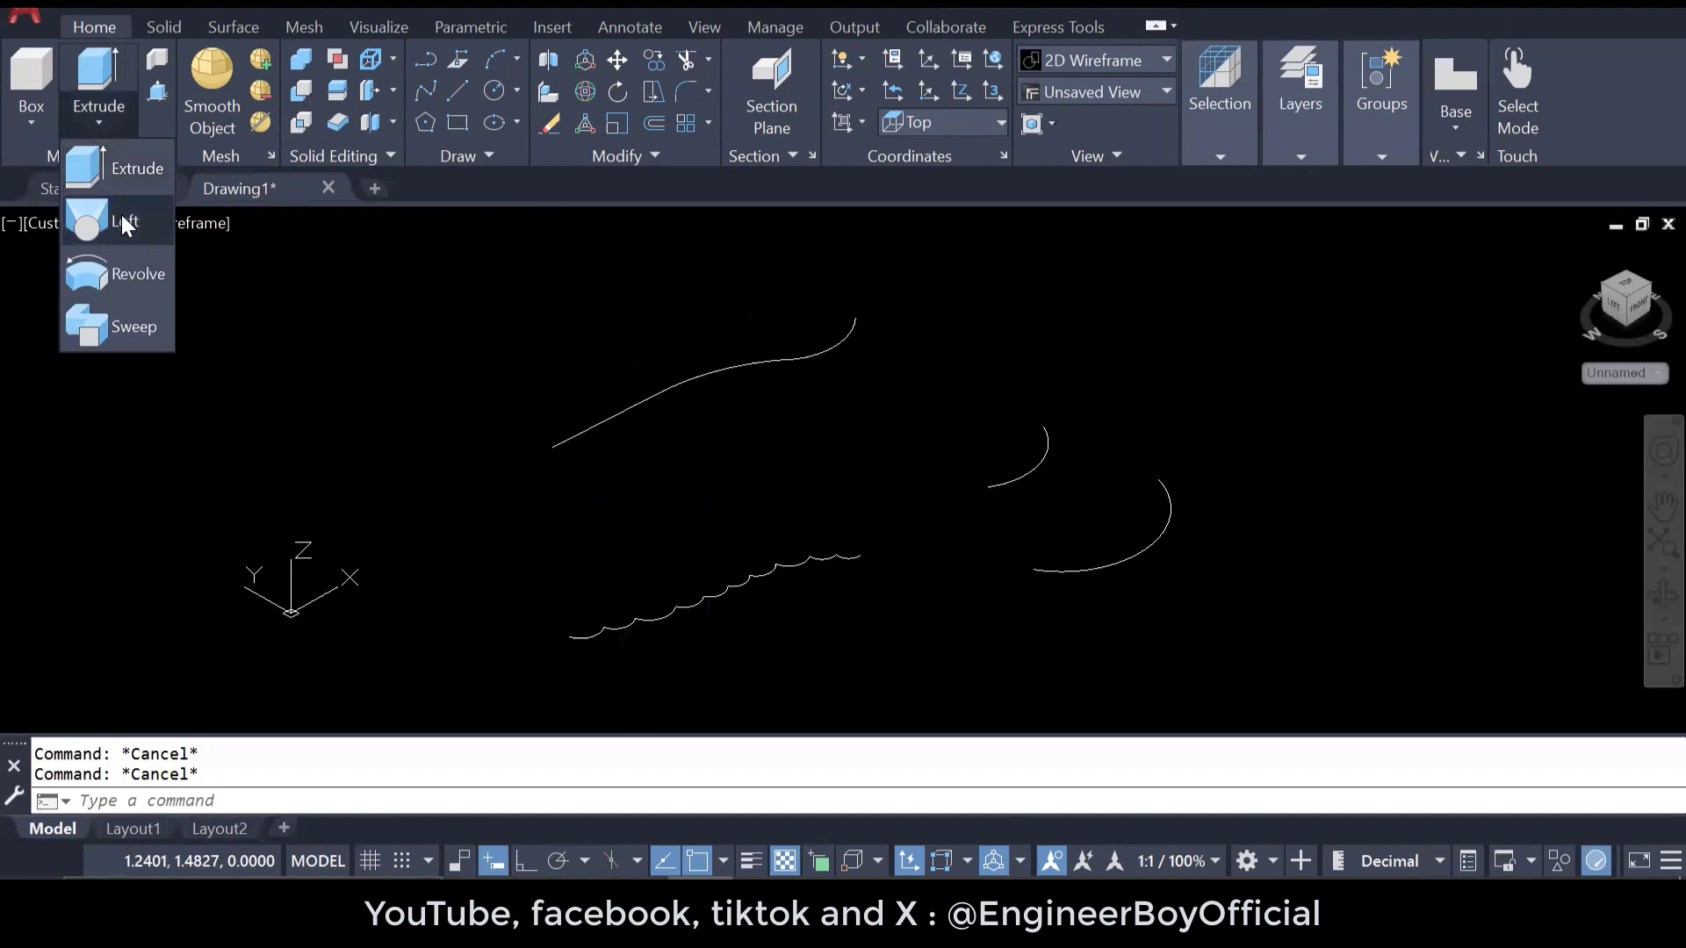
pyautogui.click(125, 226)
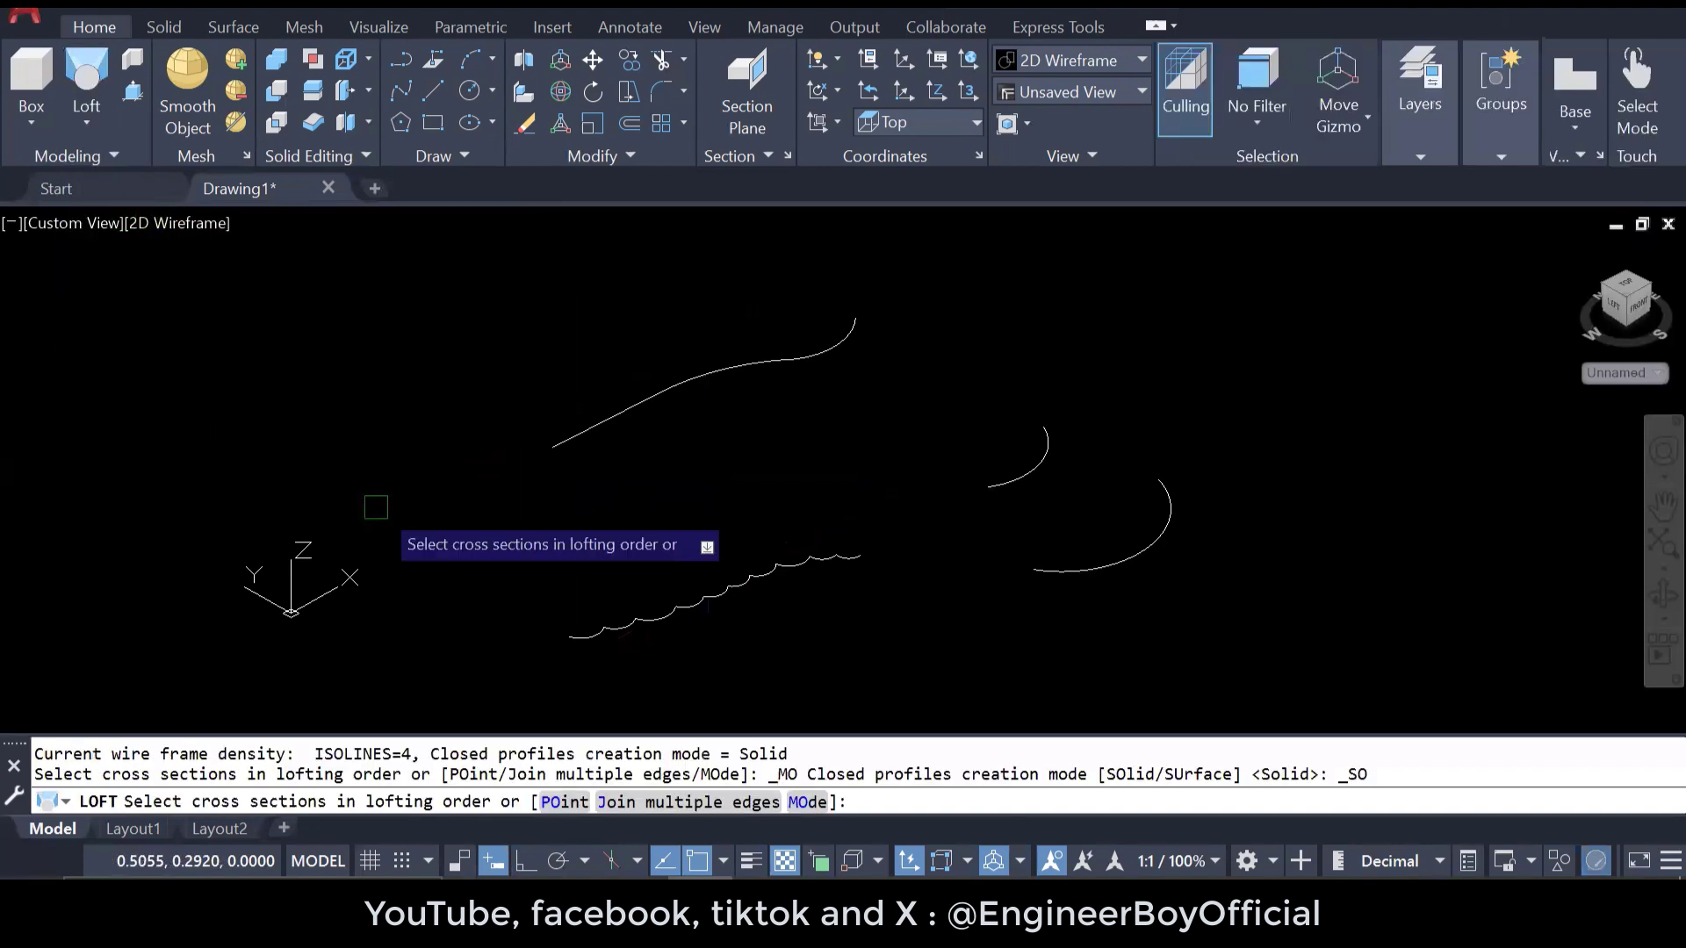
pyautogui.click(651, 609)
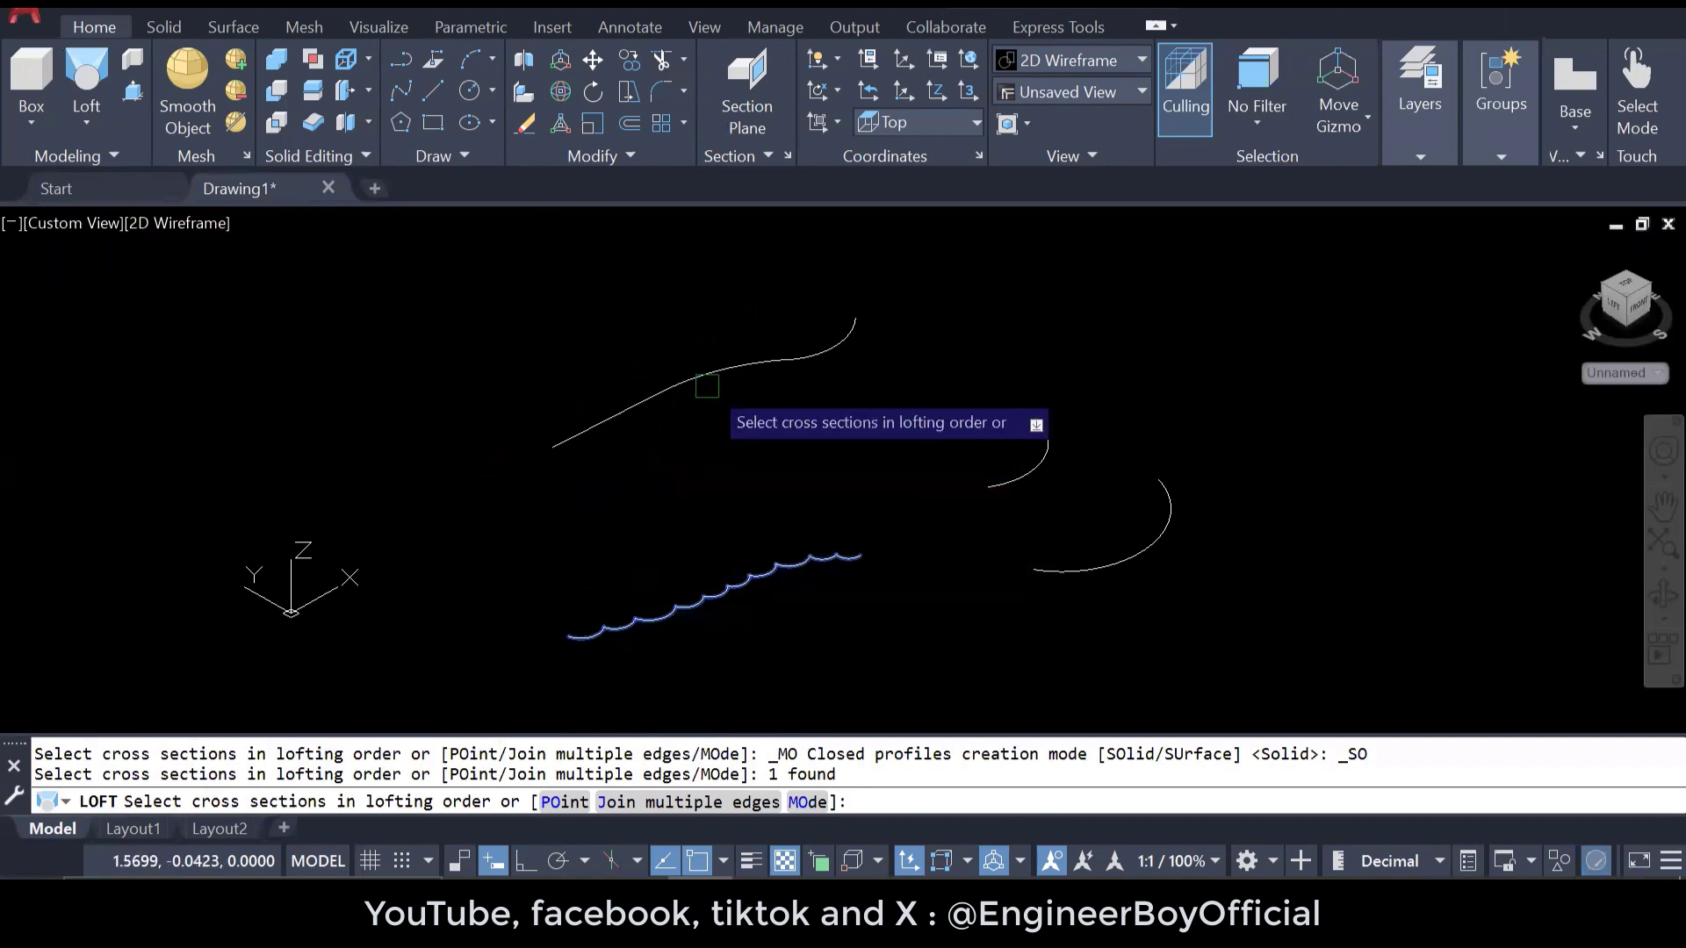
pyautogui.click(707, 375)
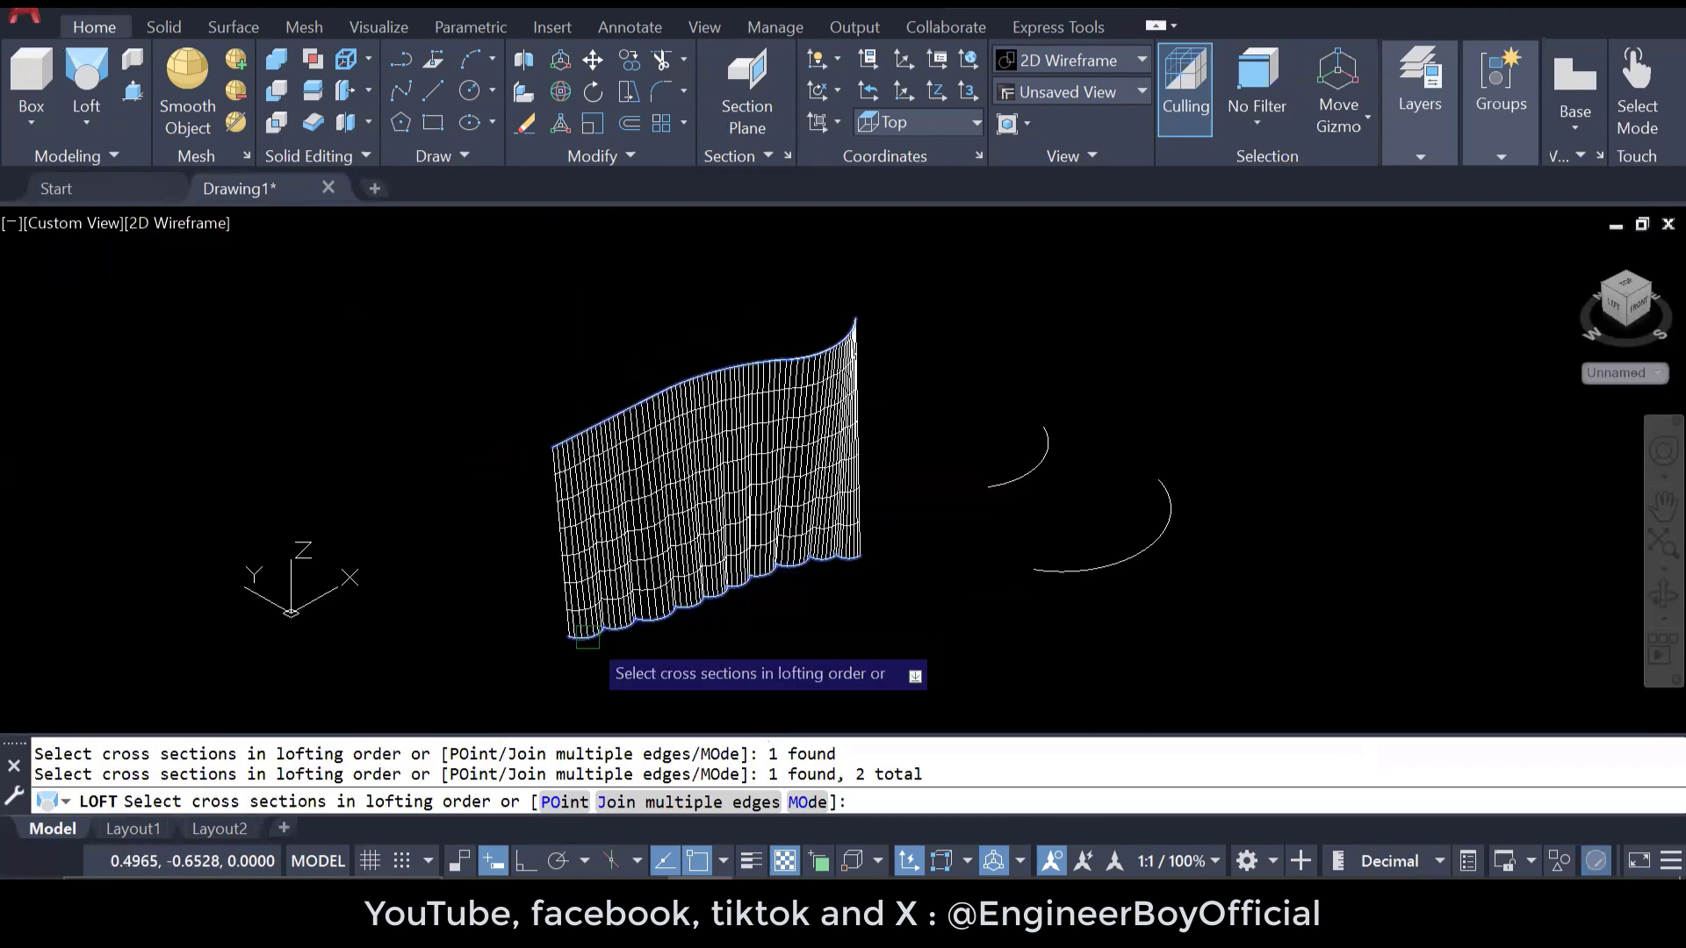
pyautogui.scroll(3, 615, 676)
pyautogui.scroll(-3, 614, 671)
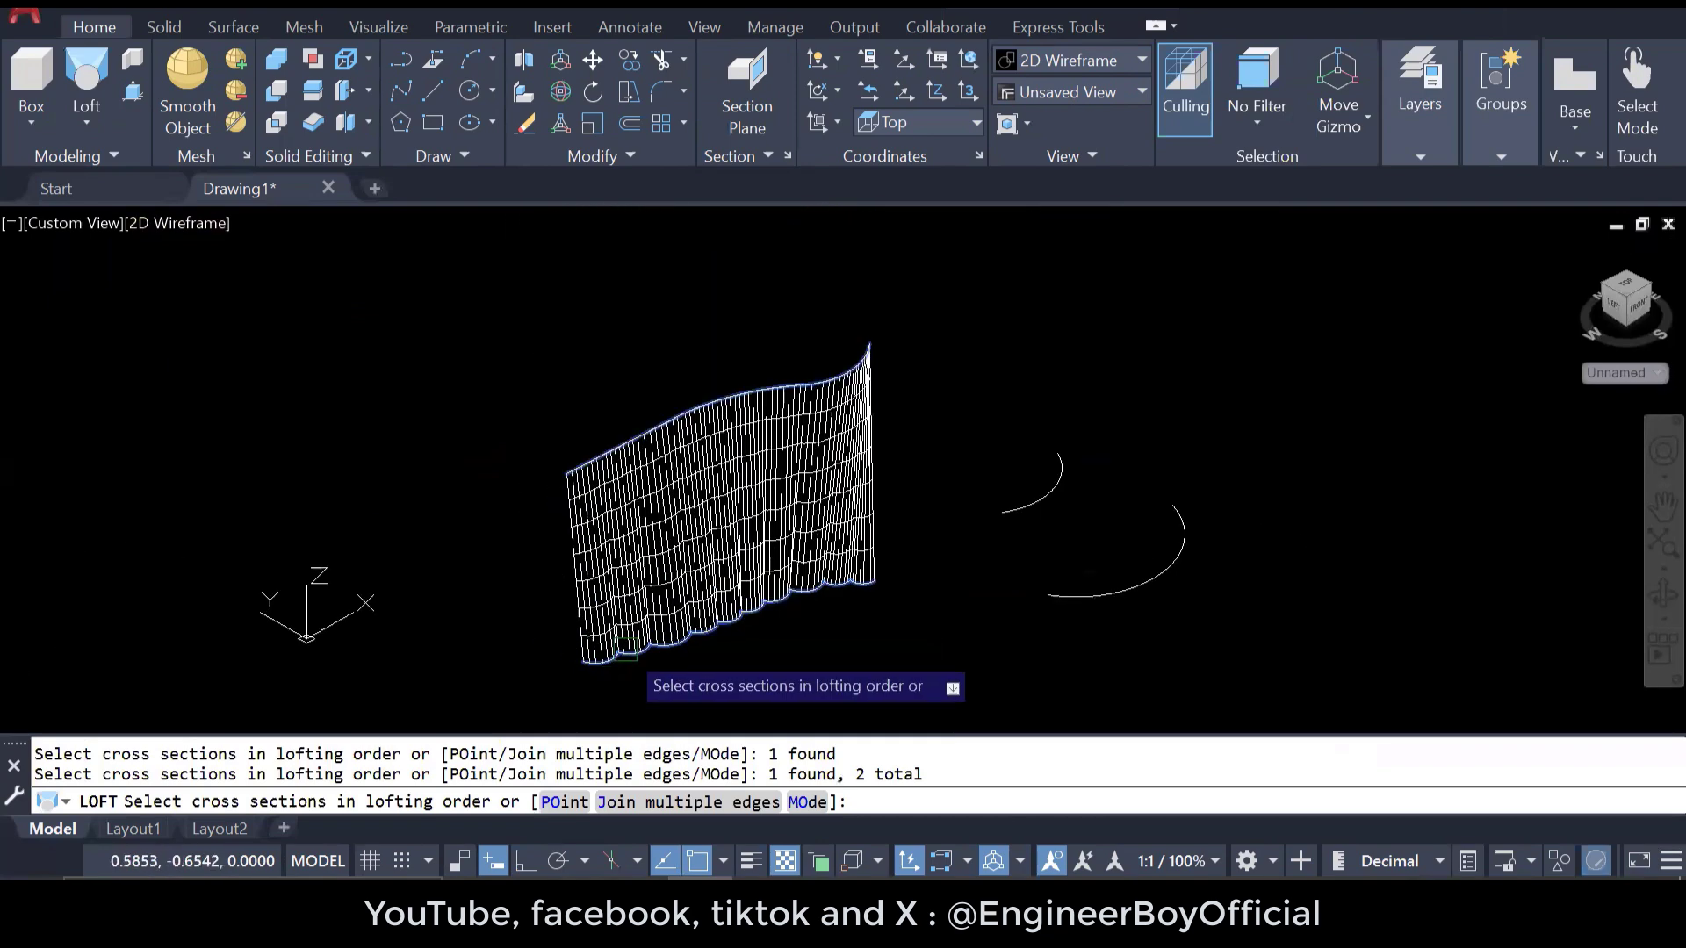
pyautogui.scroll(2, 619, 675)
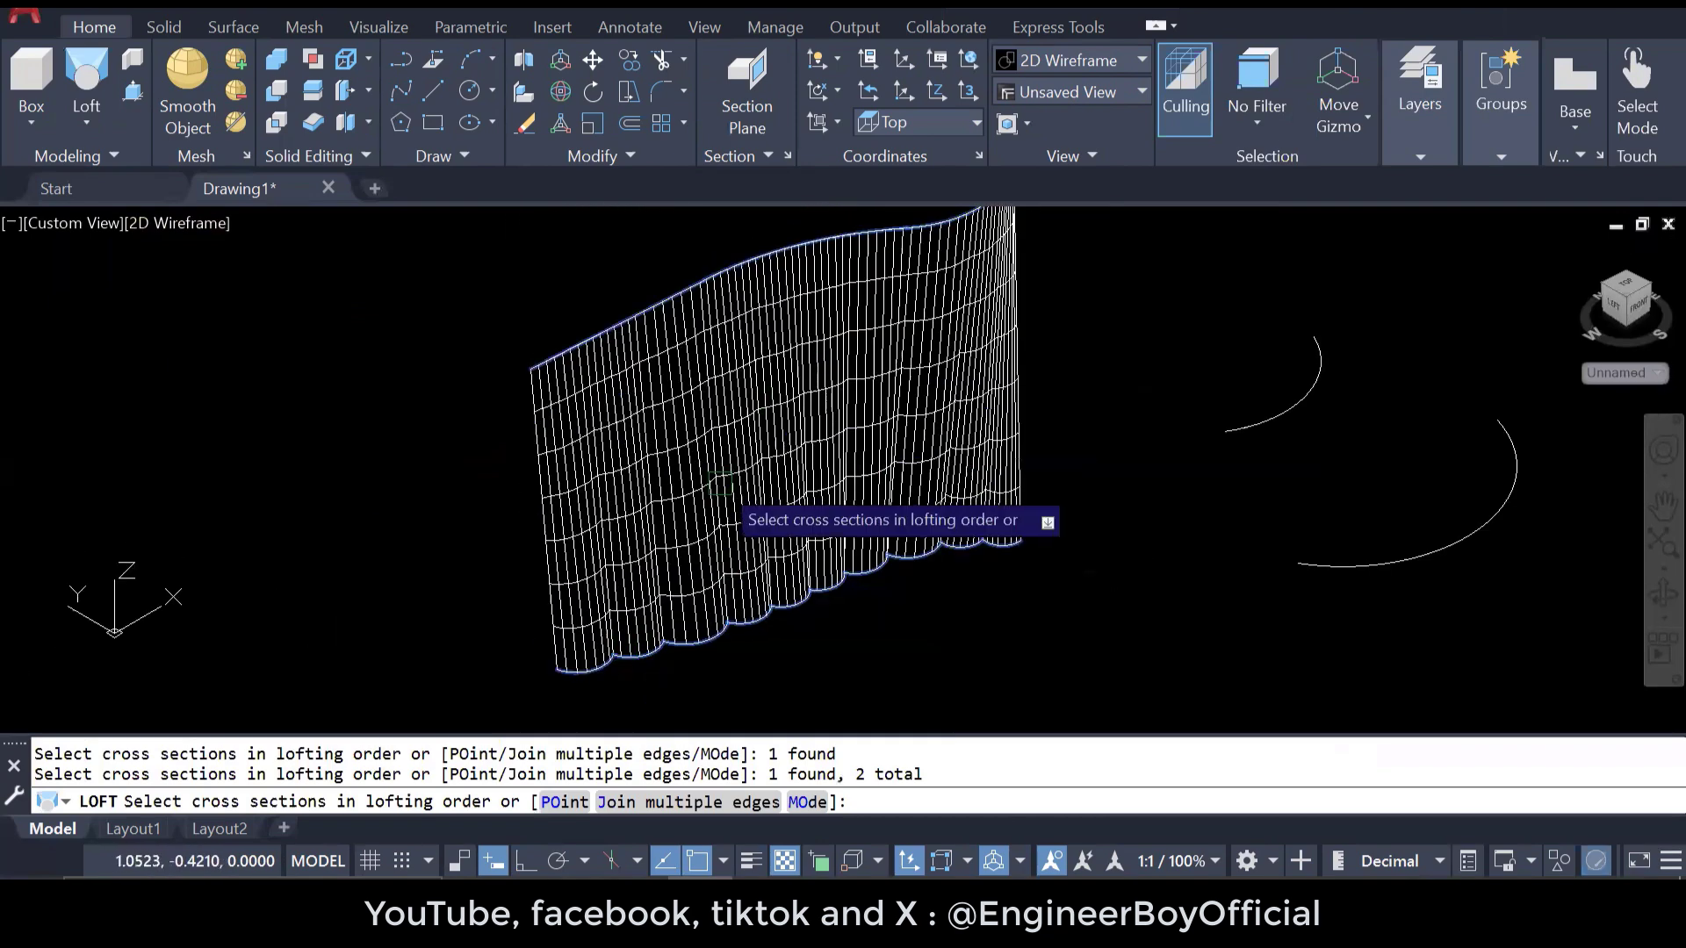
pyautogui.press('Return')
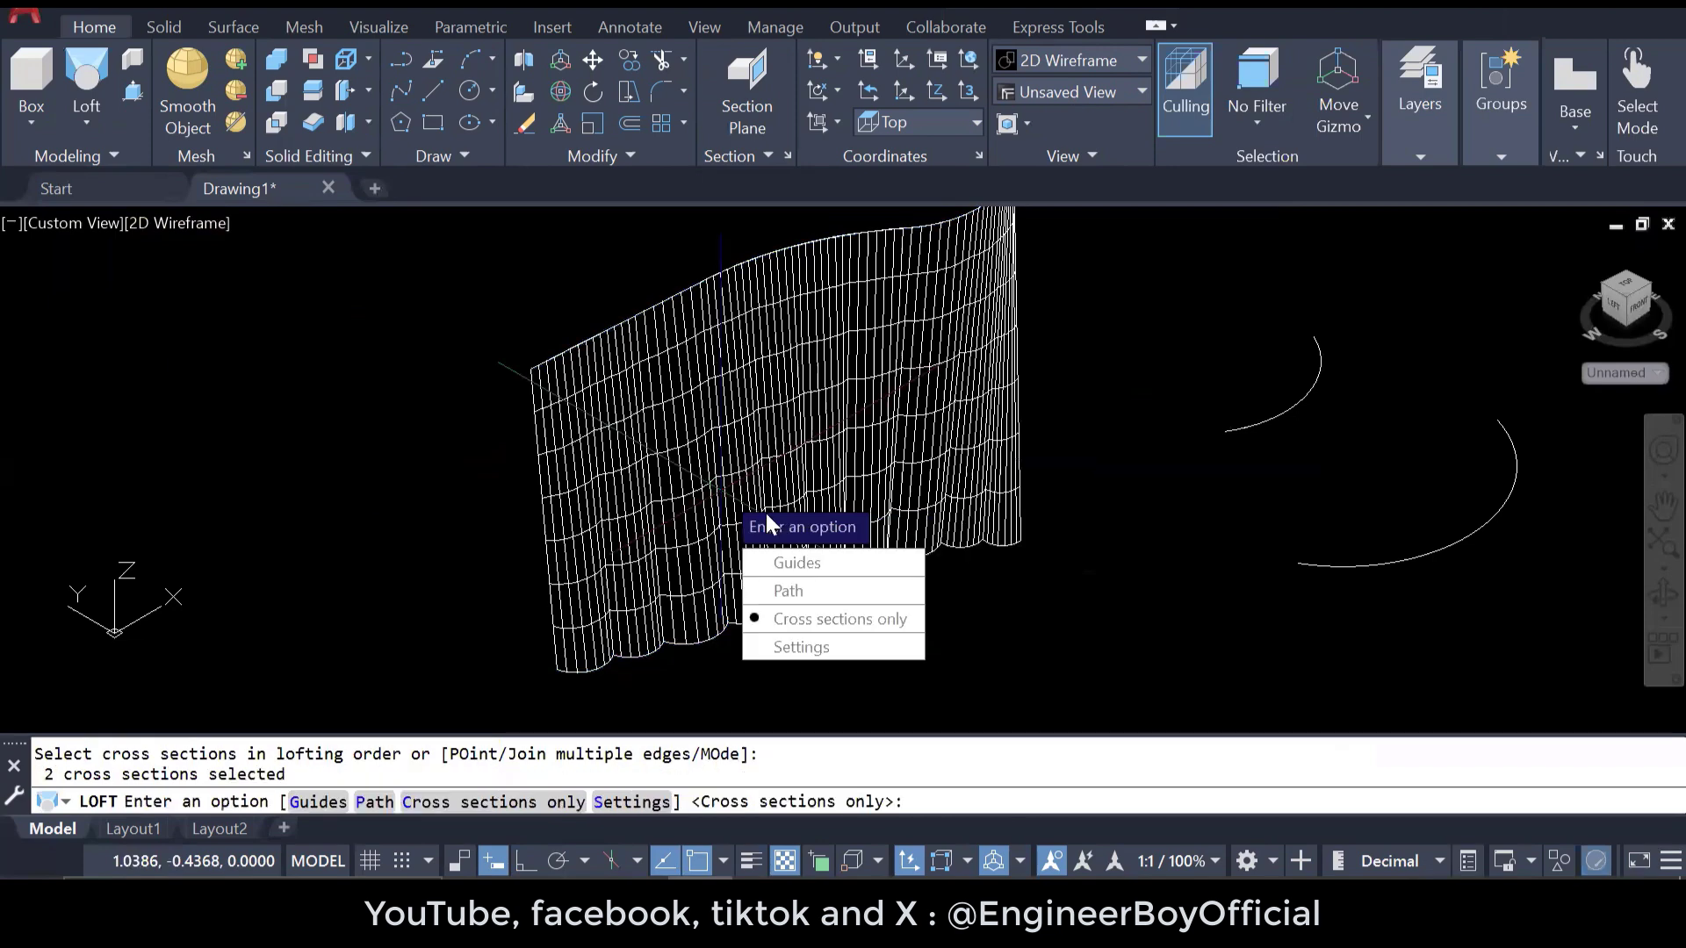
pyautogui.click(790, 617)
pyautogui.scroll(-2, 617, 510)
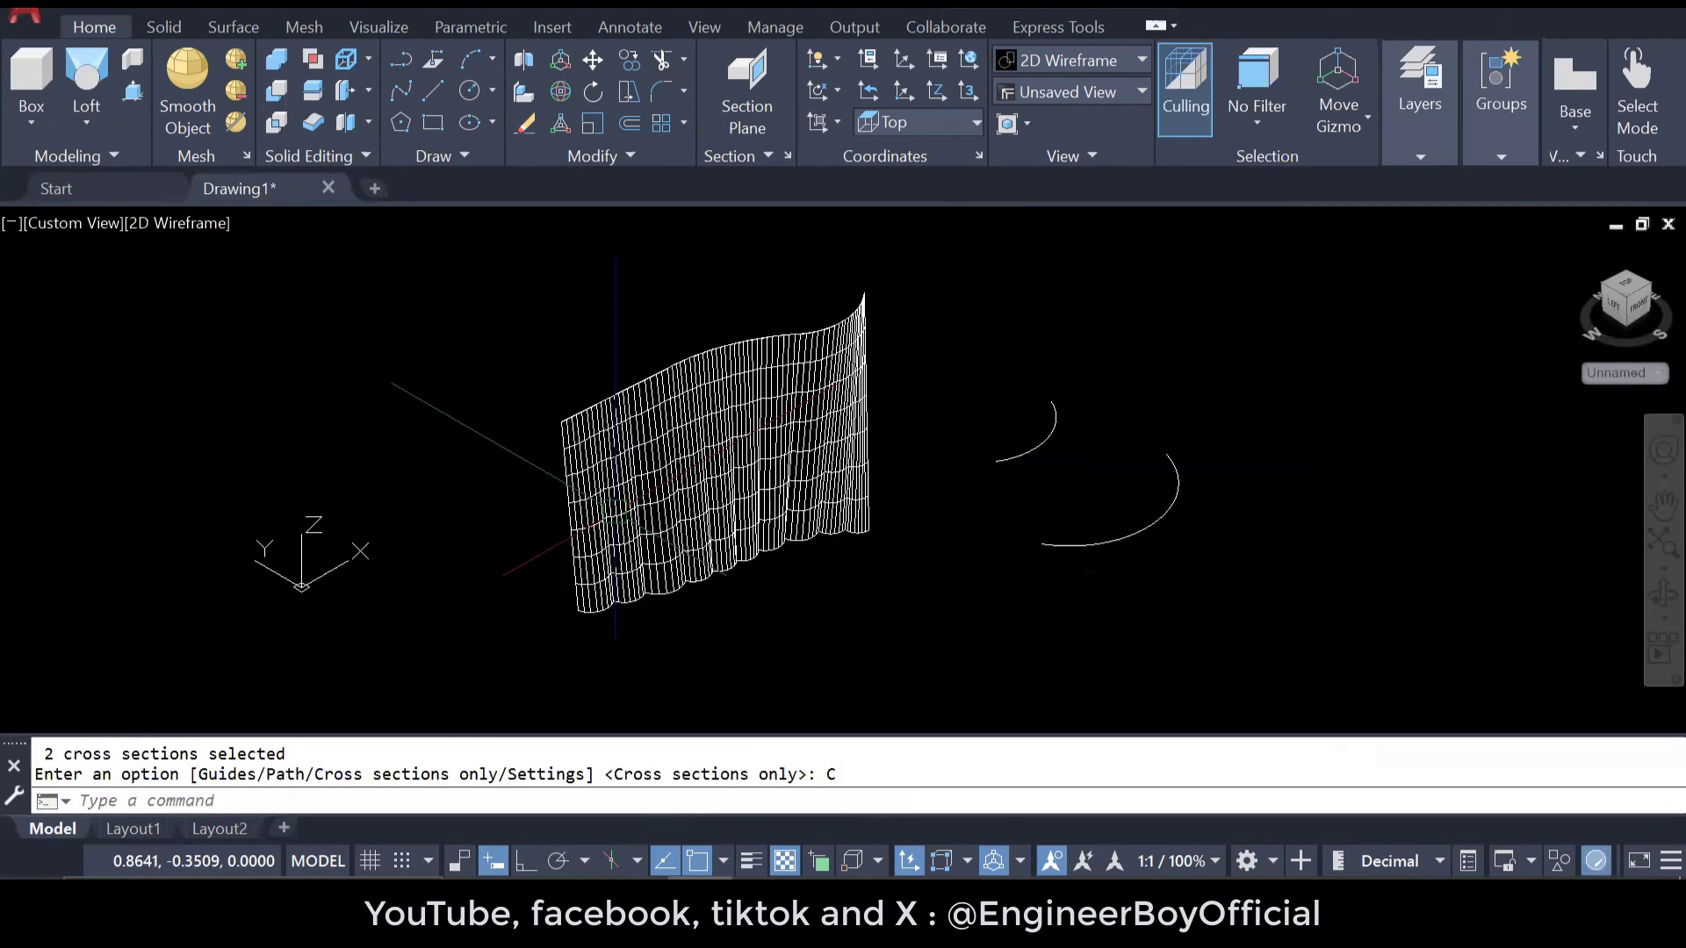
# - Switch the viewport's visual style from 2D Wireframe to Conceptual
pyautogui.scroll(2, 626, 475)
pyautogui.click(178, 223)
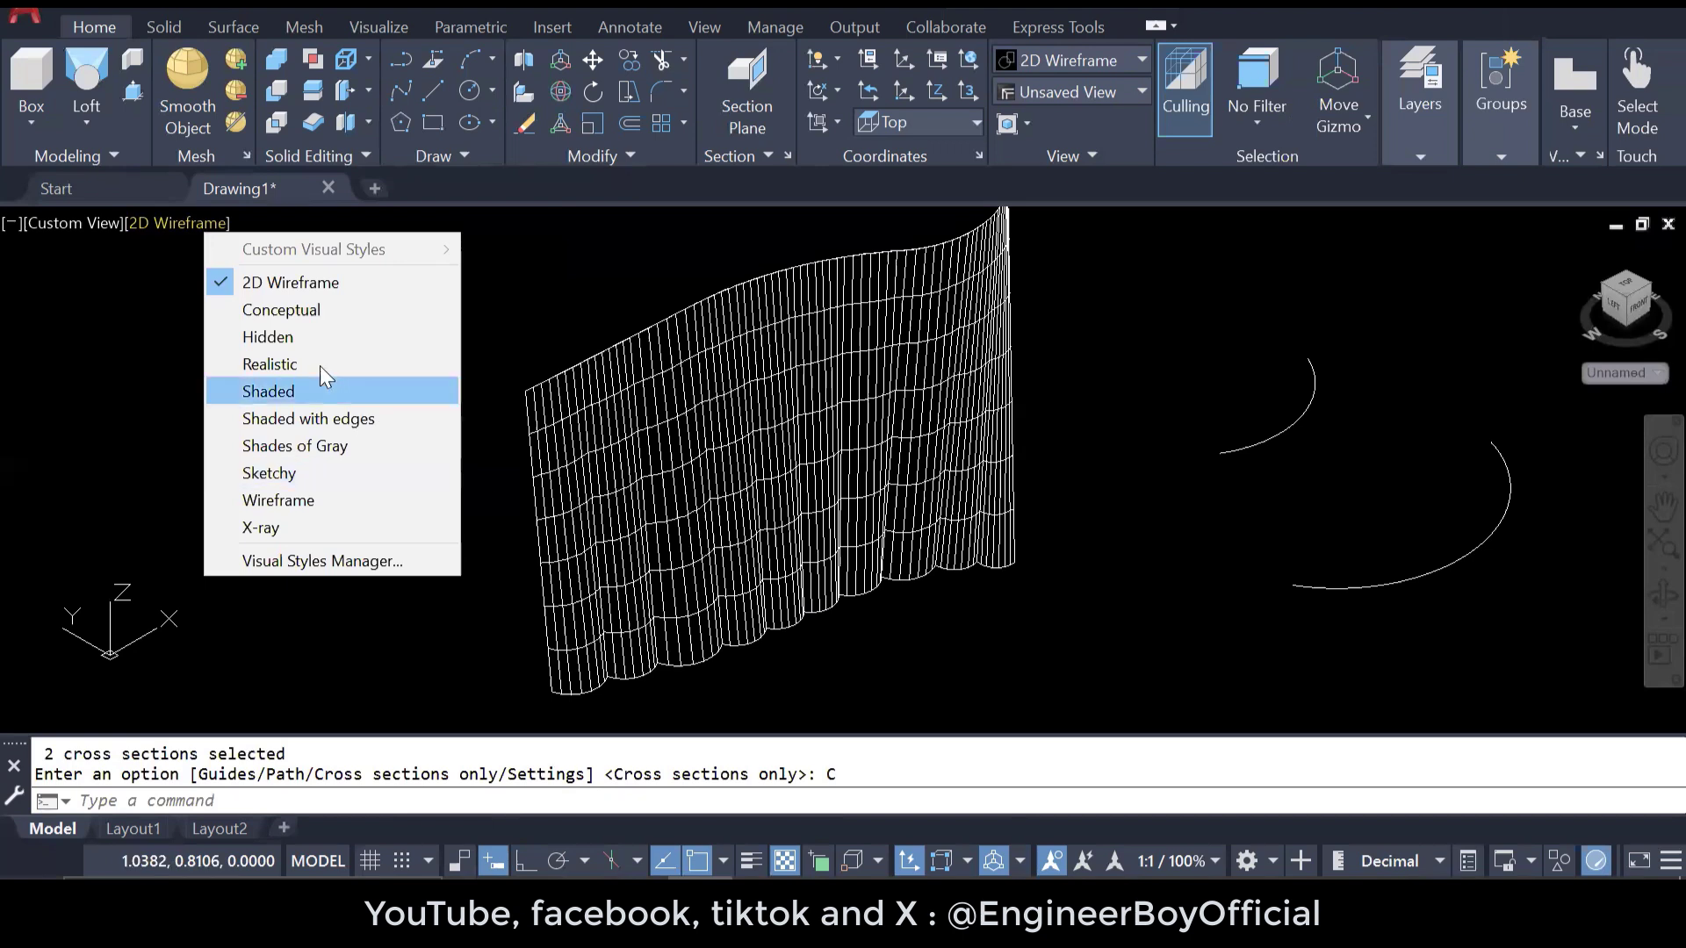
pyautogui.click(312, 314)
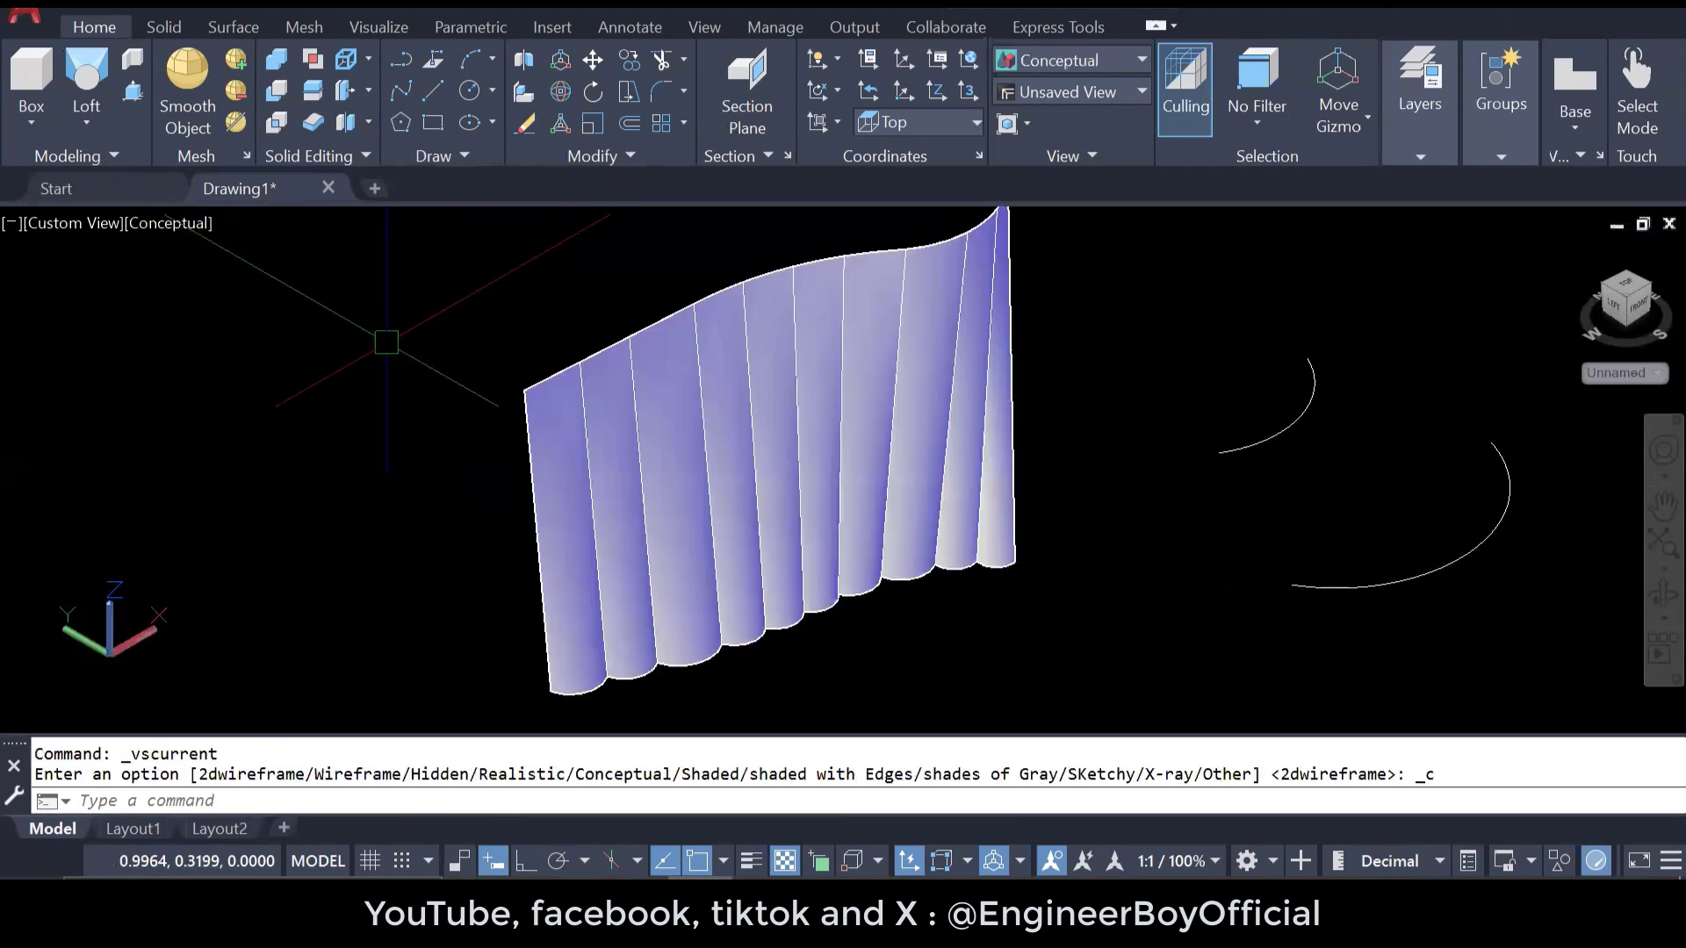
pyautogui.scroll(-4, 493, 533)
pyautogui.scroll(3, 576, 496)
pyautogui.press('Escape')
pyautogui.press('Escape')
# - Change the lofted surface's shape option to Normal to all sections
pyautogui.click(747, 483)
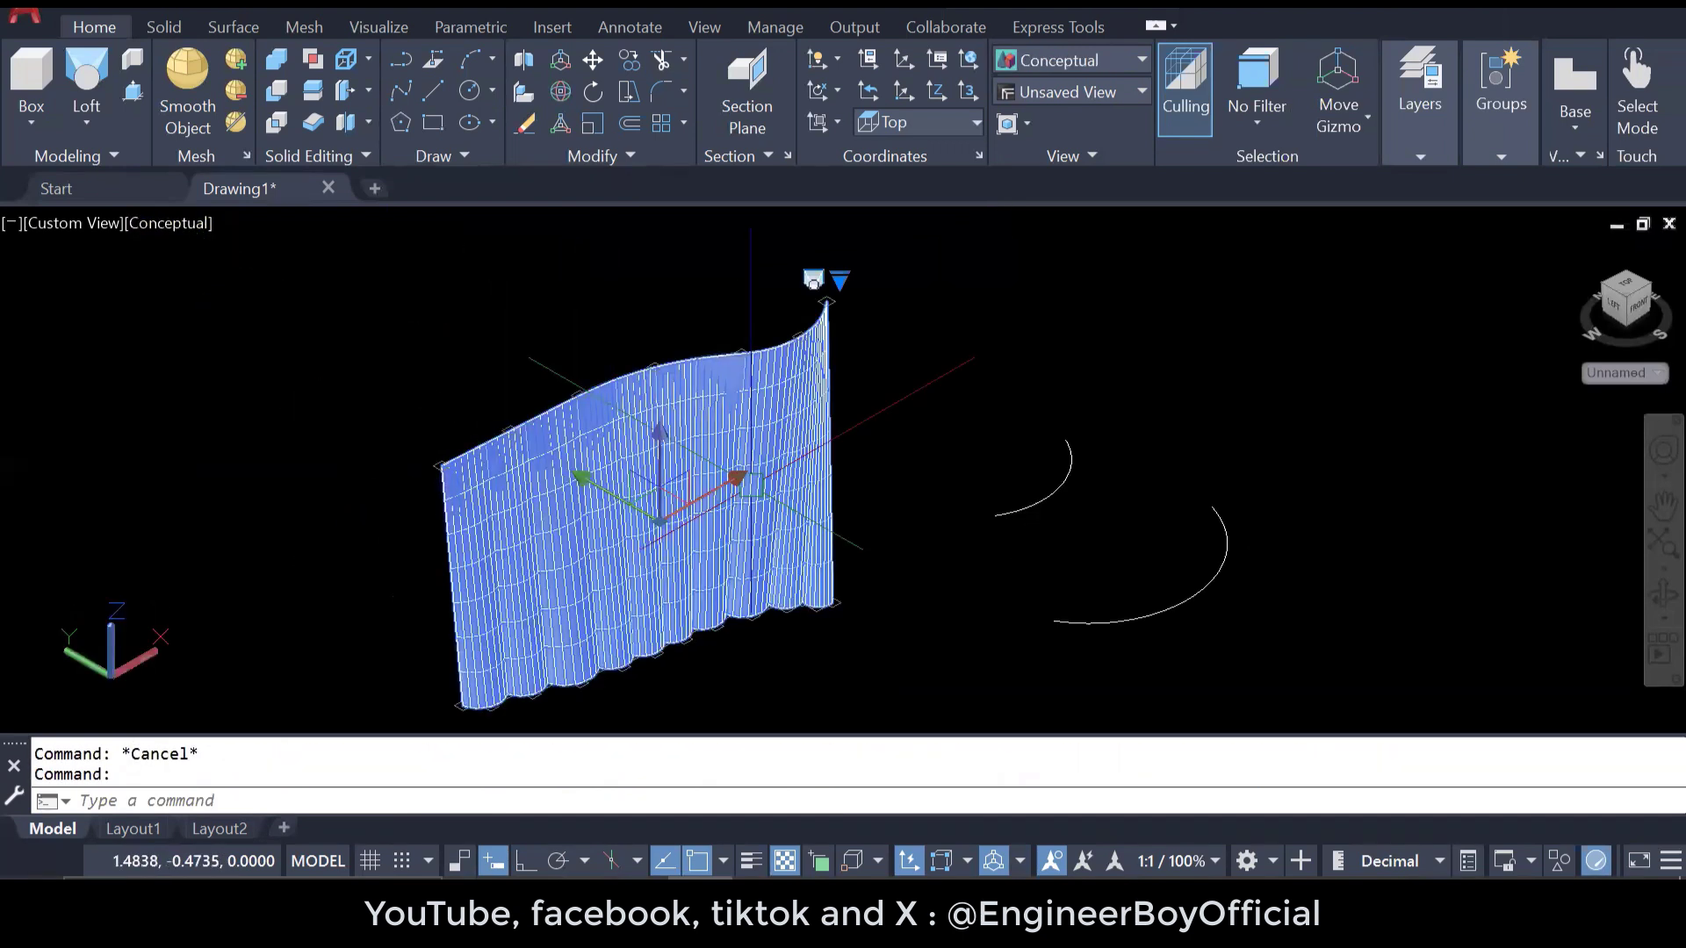
pyautogui.press('Escape')
pyautogui.click(768, 444)
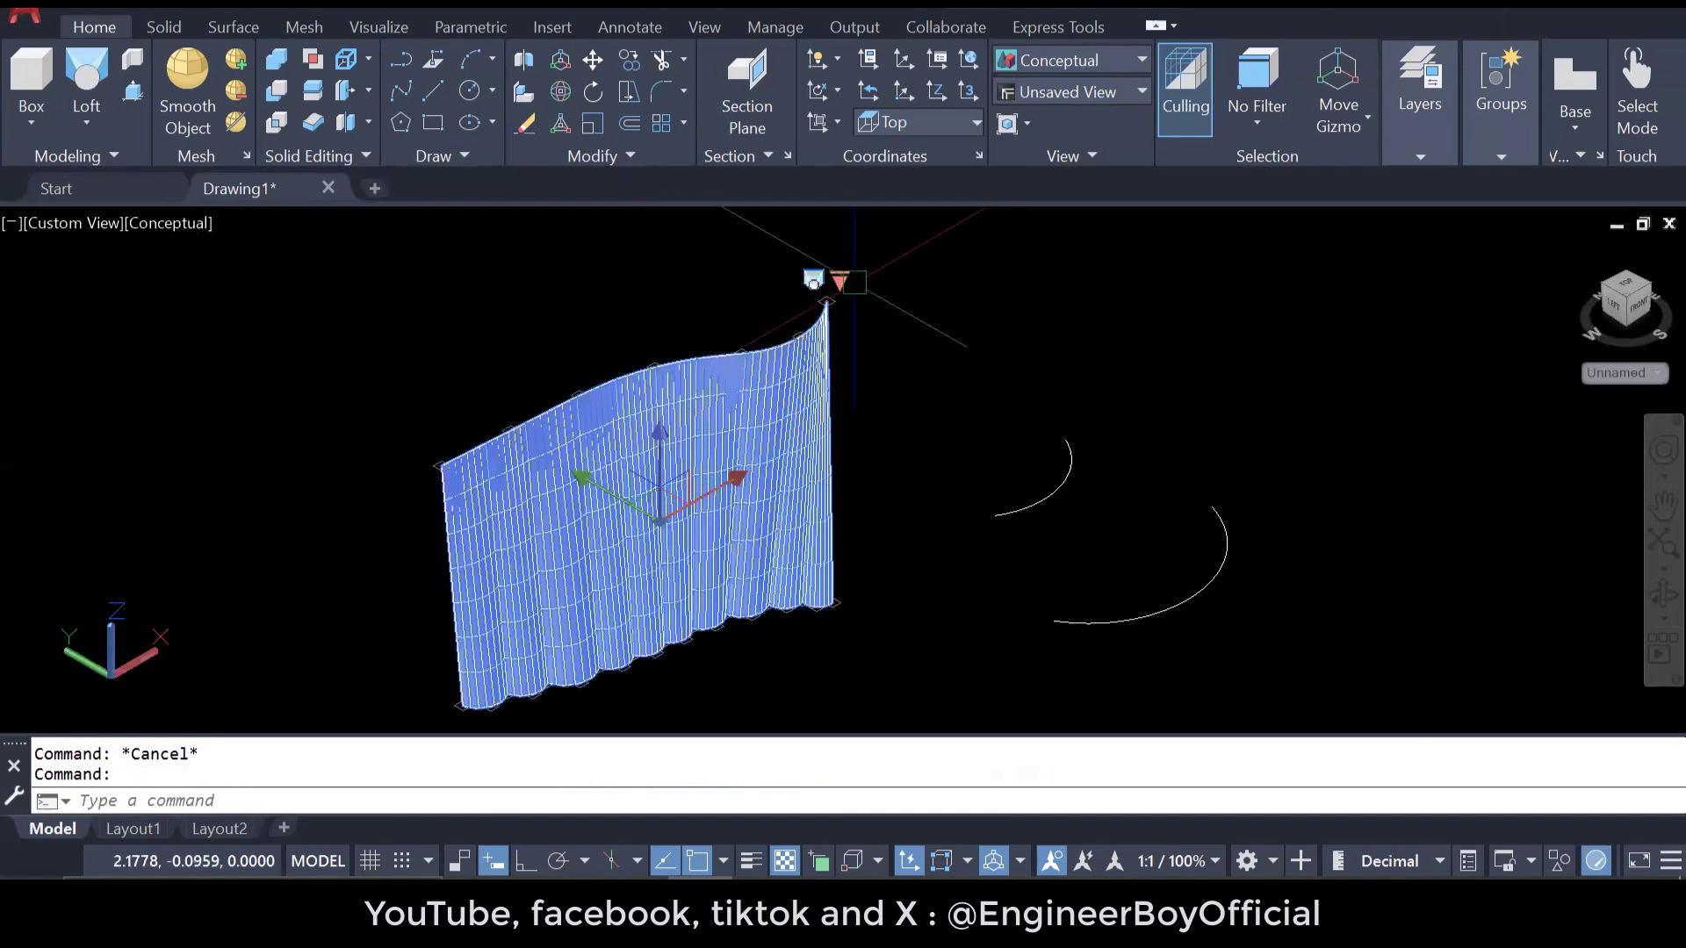
pyautogui.click(840, 282)
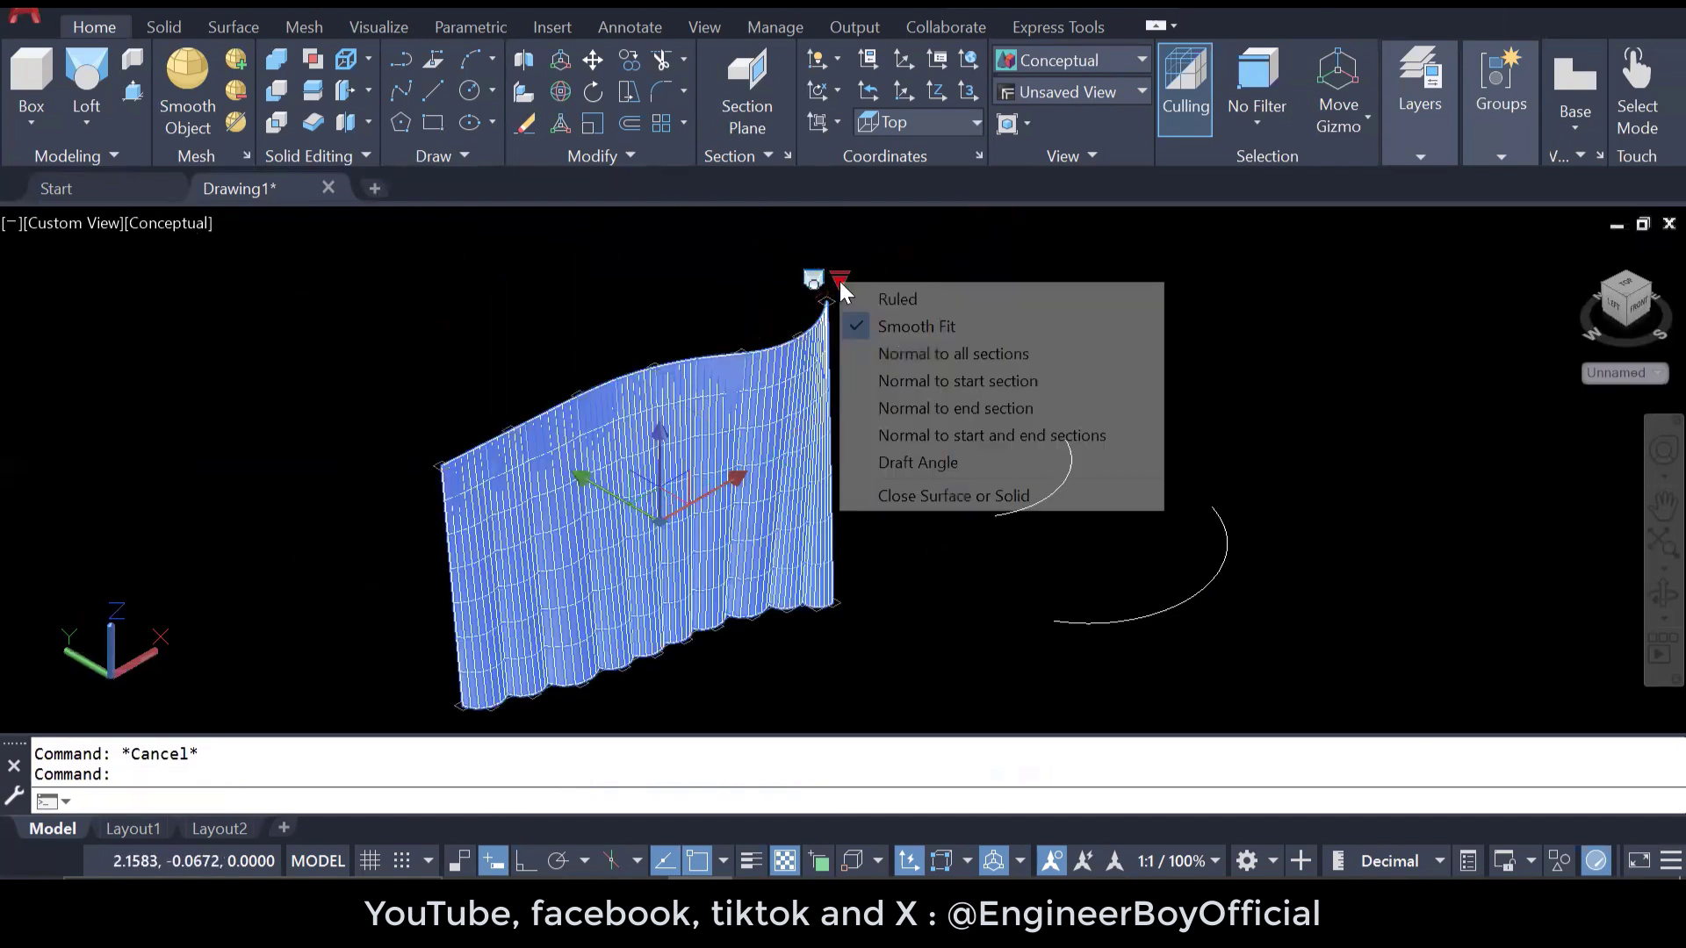
pyautogui.click(958, 355)
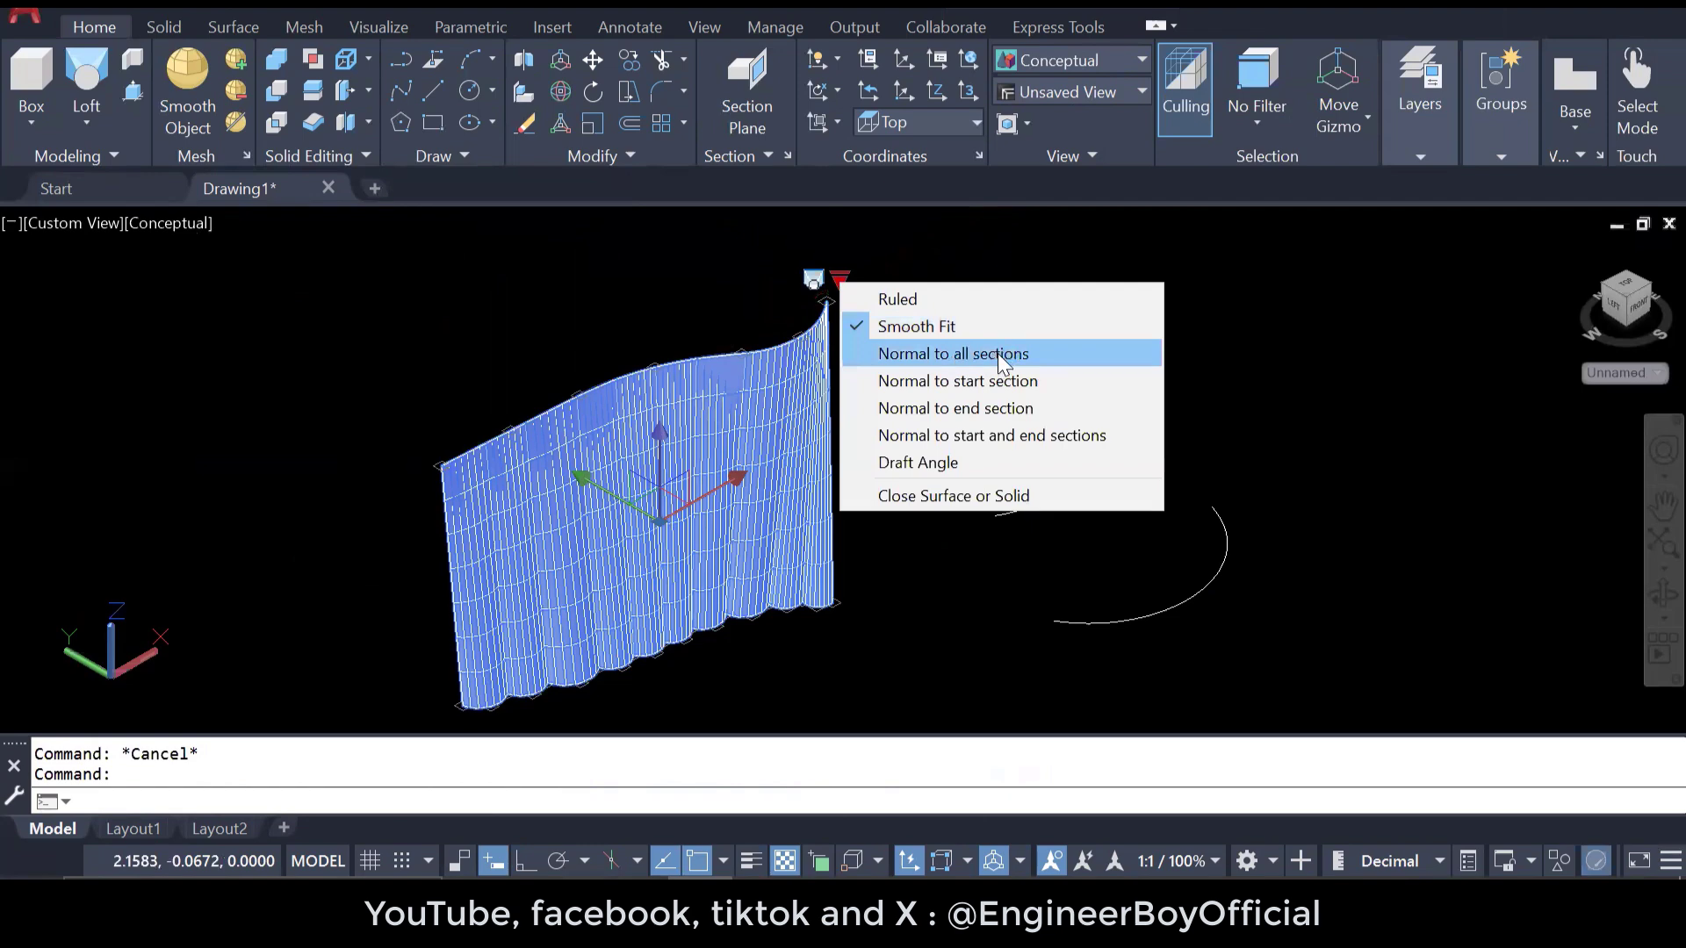
pyautogui.press('Escape')
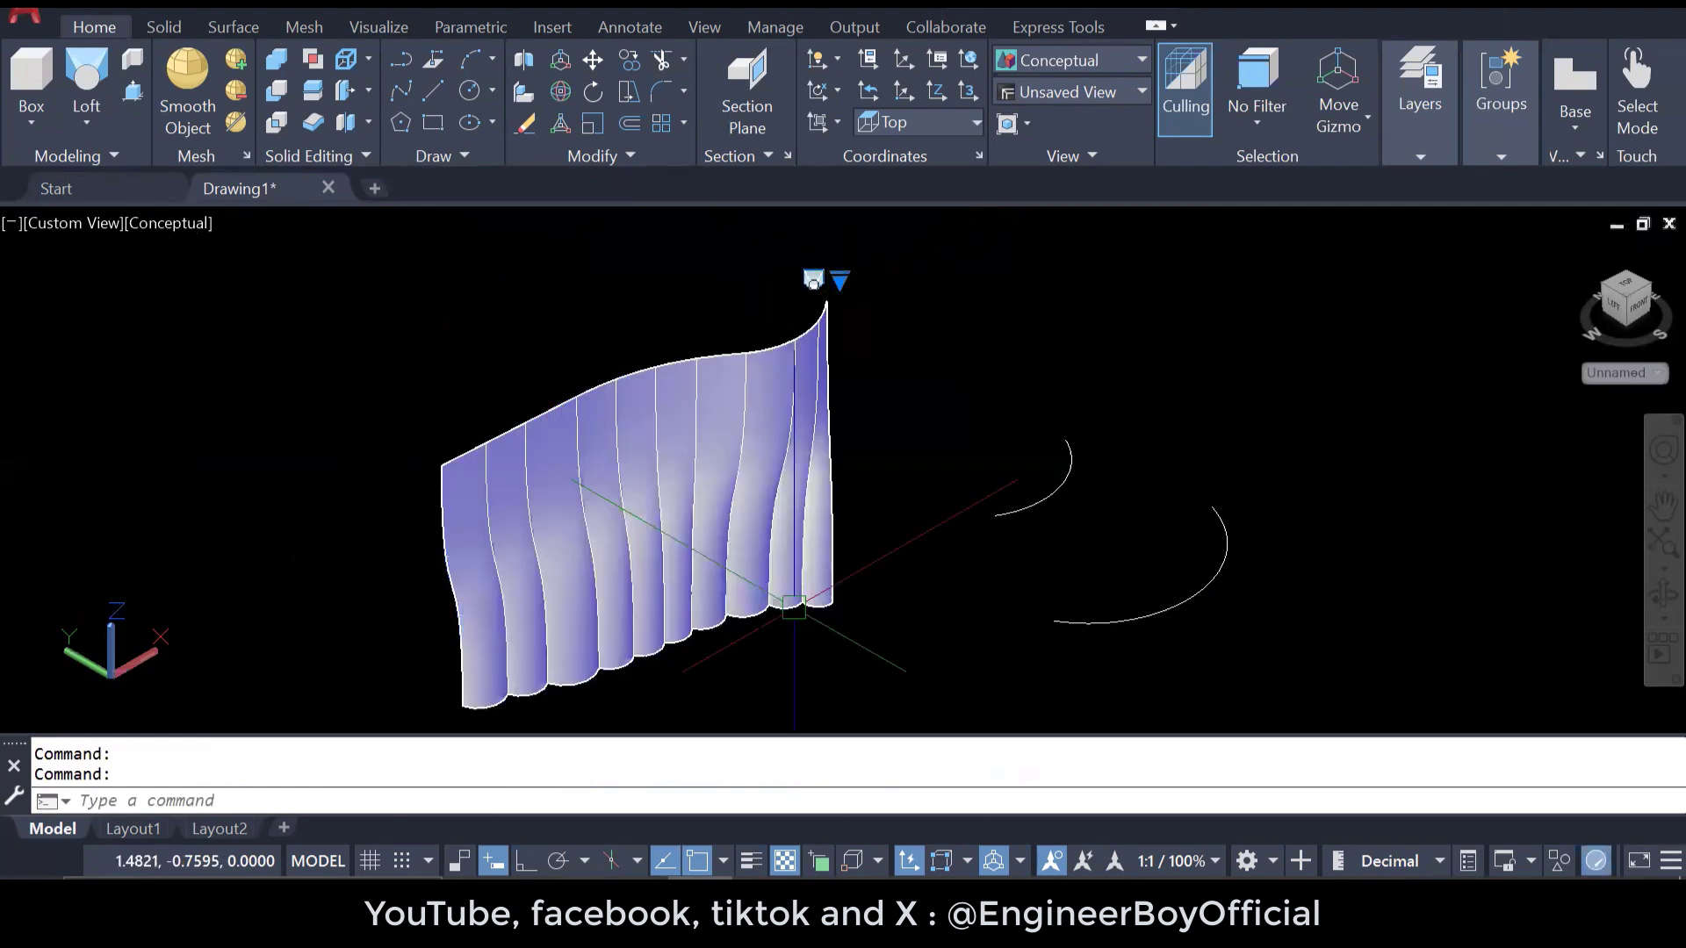
pyautogui.press('Escape')
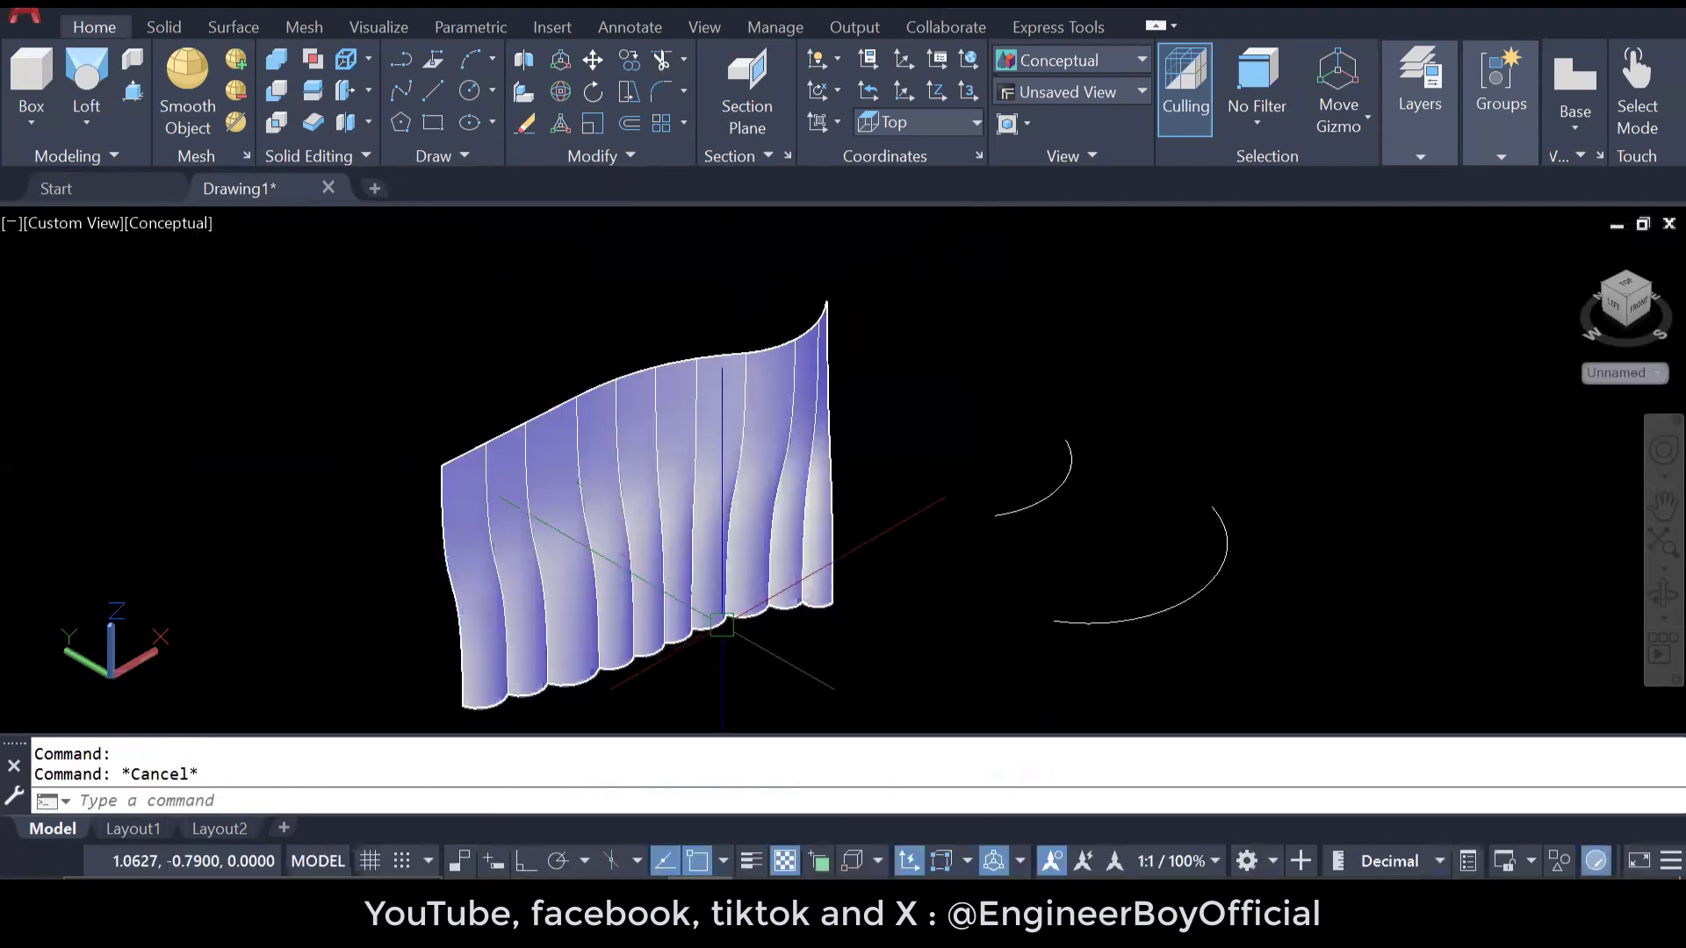
# - Orbit around the lofted surface with 3DORBIT to examine its curvature between the two profiles
pyautogui.press('Escape')
pyautogui.write('3do')
pyautogui.press('Return')
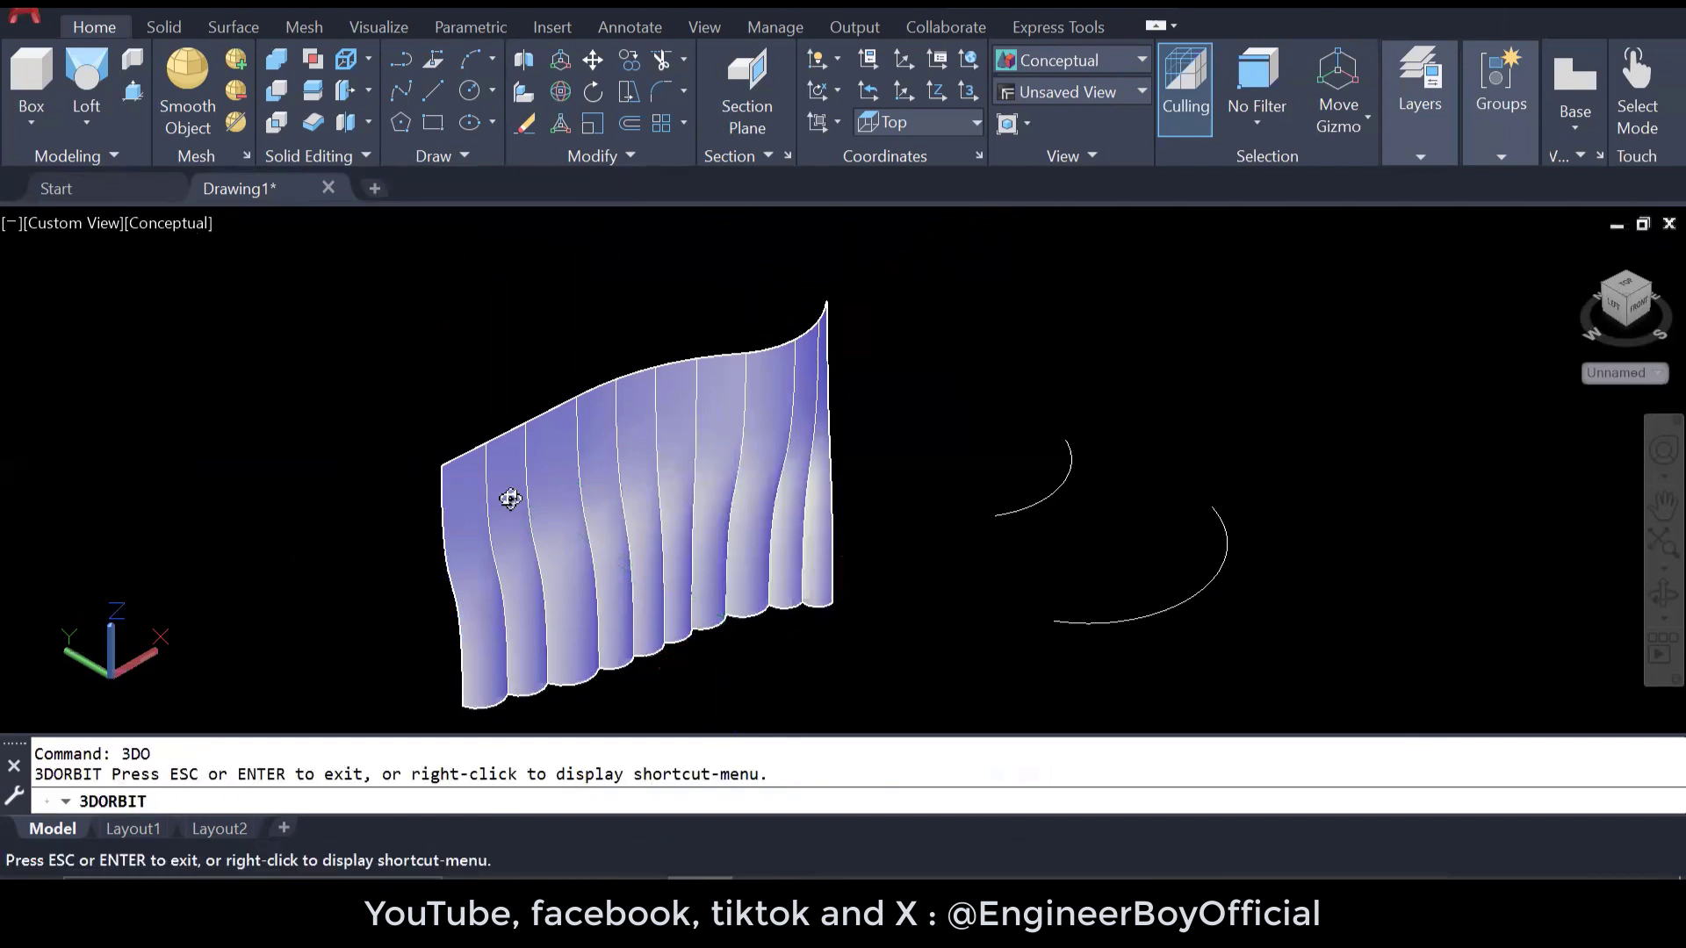
pyautogui.moveTo(466, 497); pyautogui.dragTo(602, 493)
pyautogui.moveTo(710, 525); pyautogui.dragTo(866, 527)
pyautogui.moveTo(679, 544); pyautogui.dragTo(647, 591)
pyautogui.press('Escape')
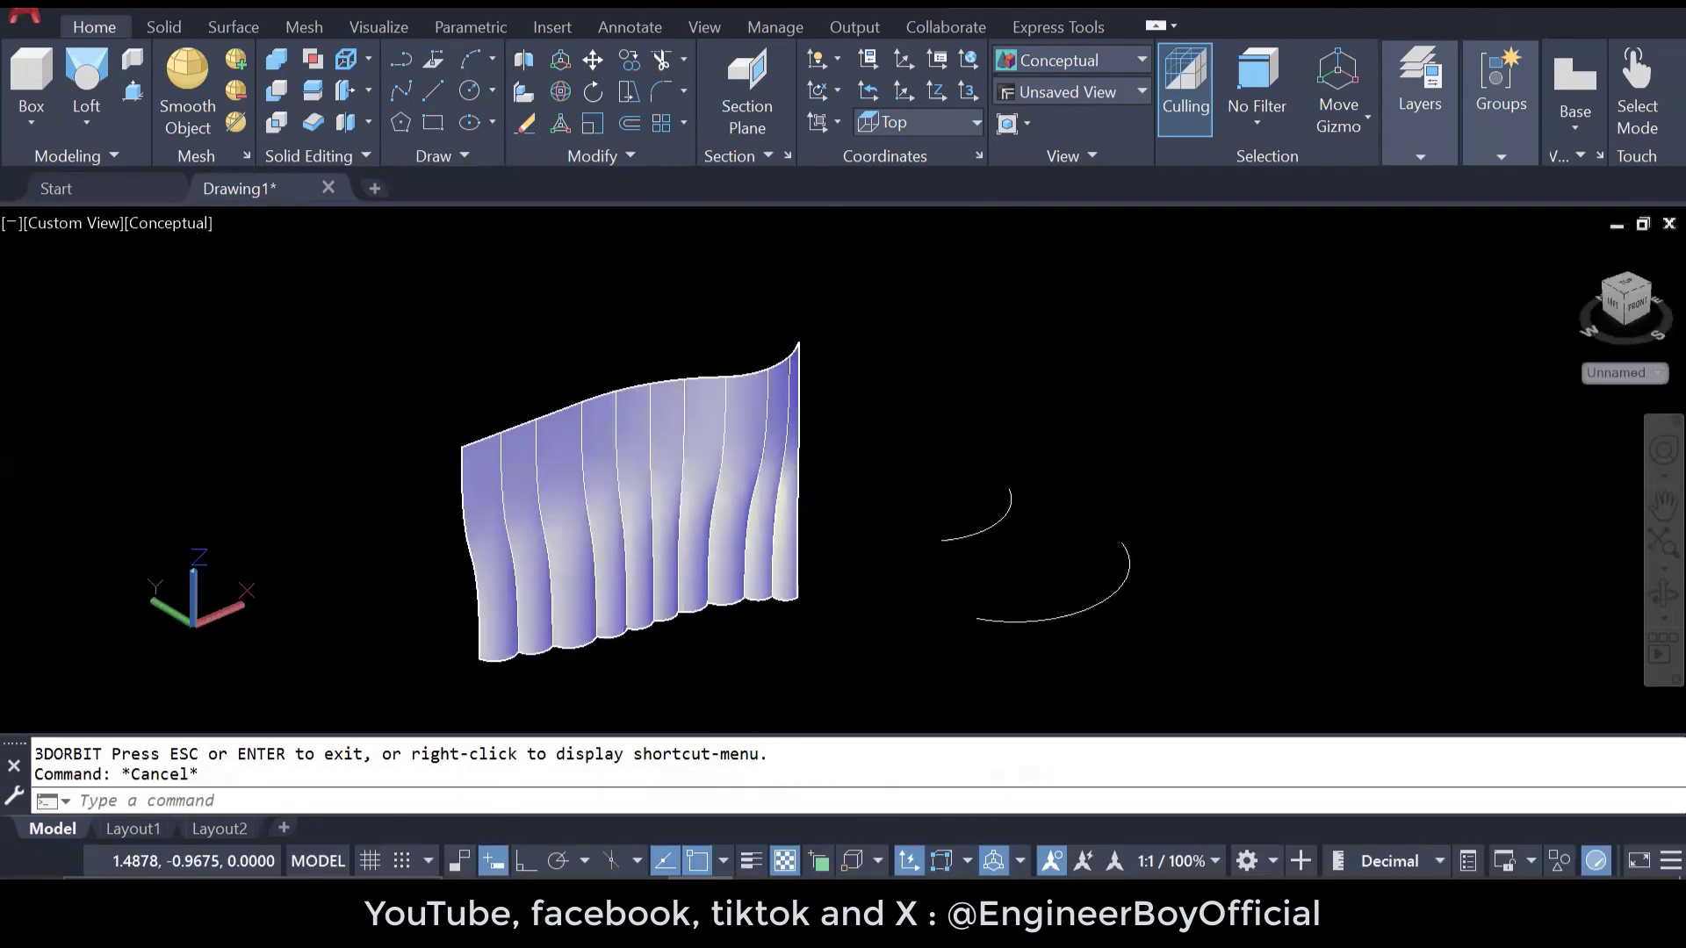
# - Erase the lofted surface and both arcs from the drawing
pyautogui.scroll(-4, 559, 558)
pyautogui.press('Escape')
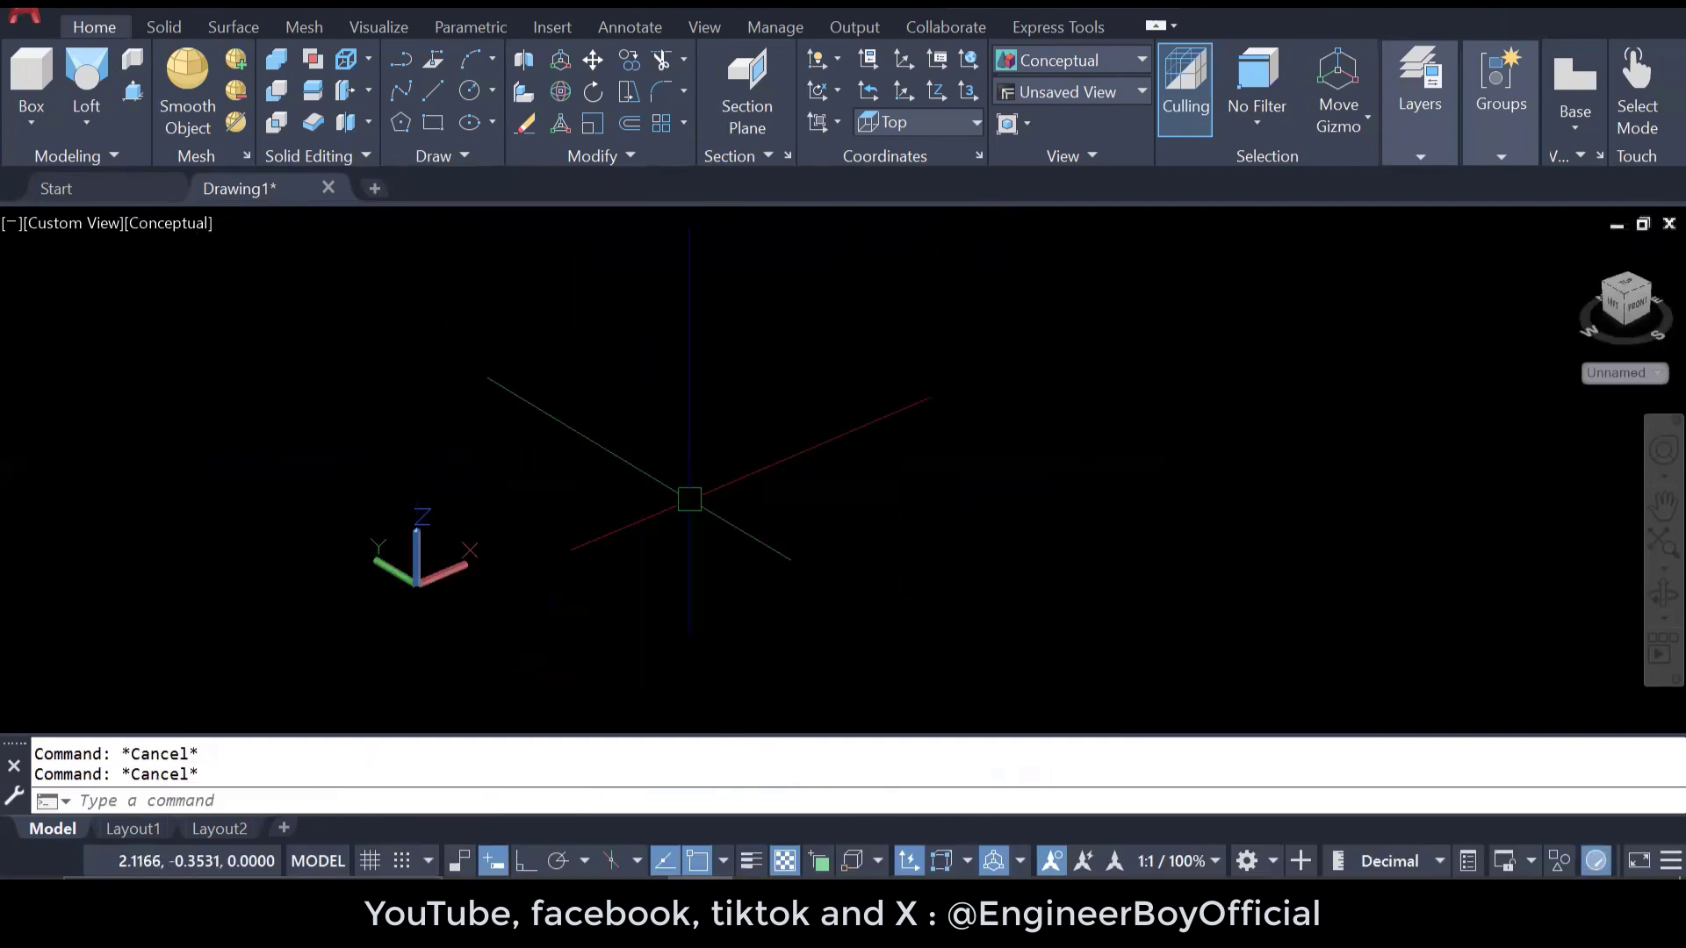
pyautogui.moveTo(689, 498); pyautogui.dragTo(684, 489, button='middle')
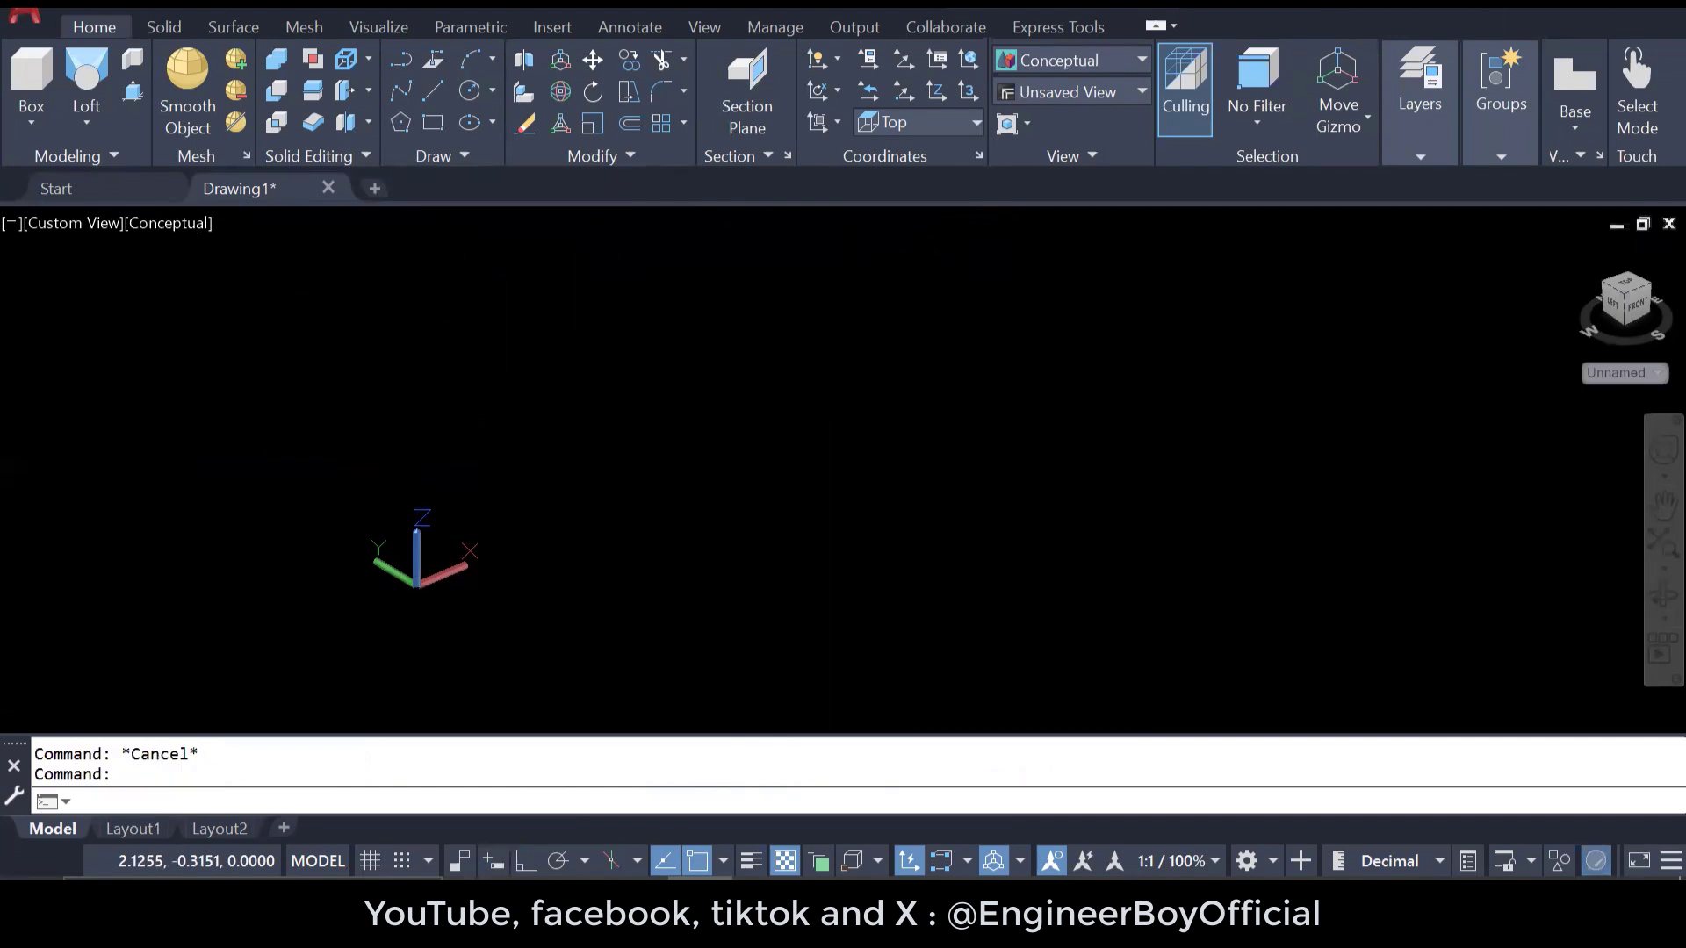
pyautogui.press('Escape')
pyautogui.click(86, 123)
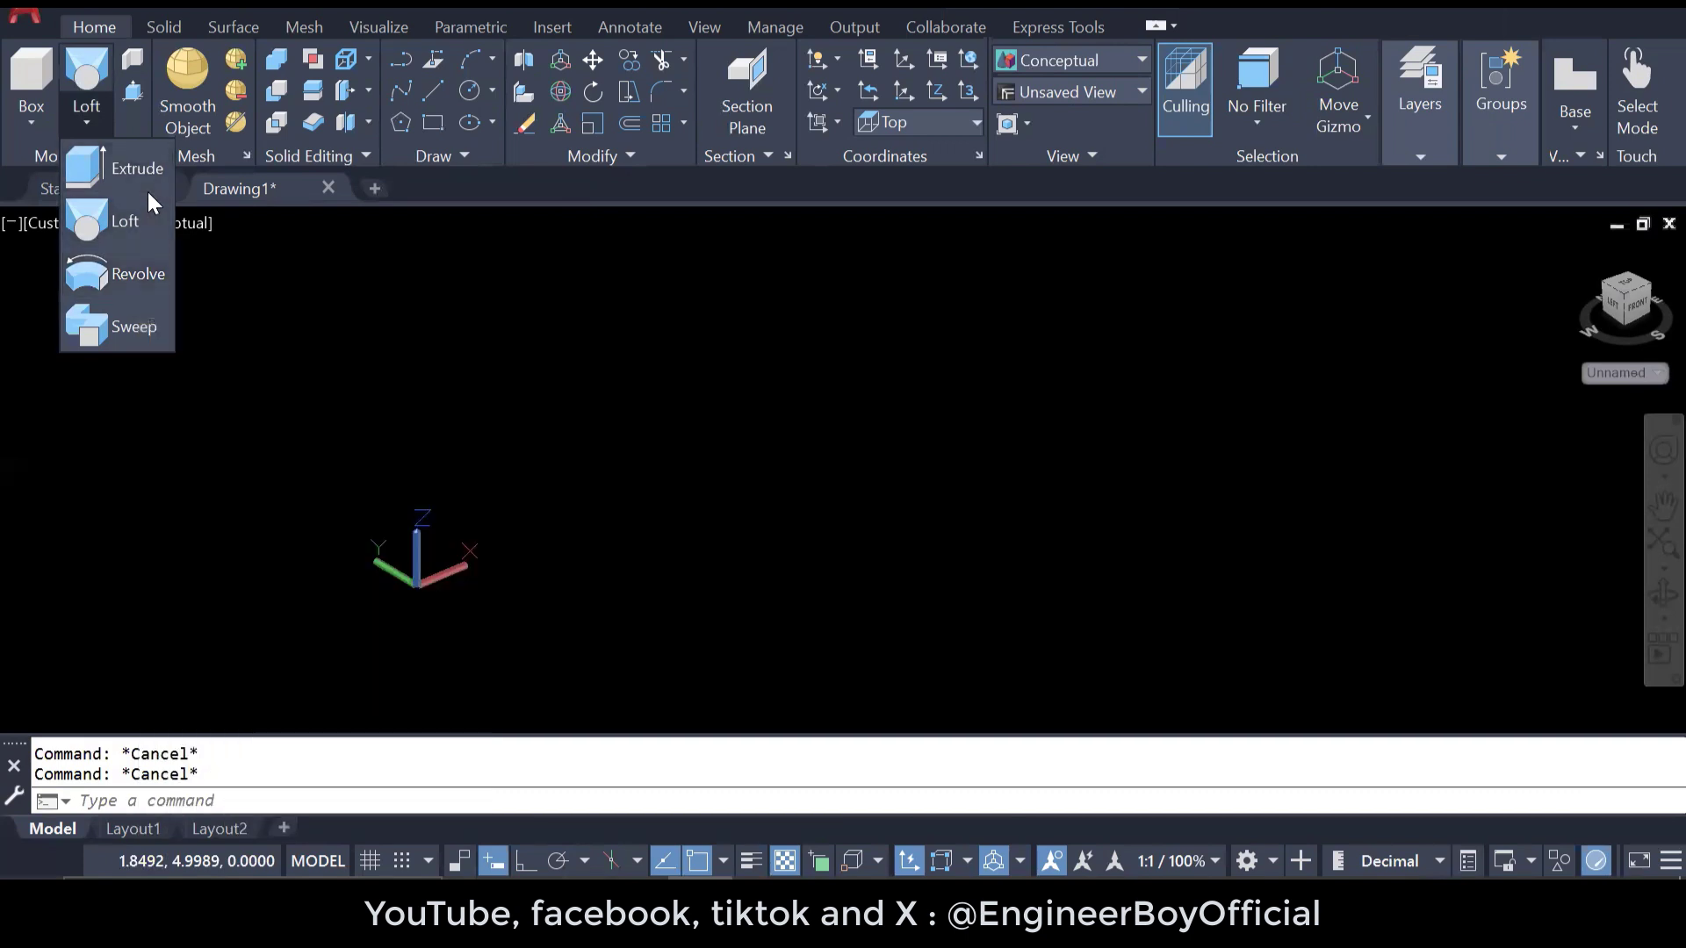
pyautogui.click(27, 128)
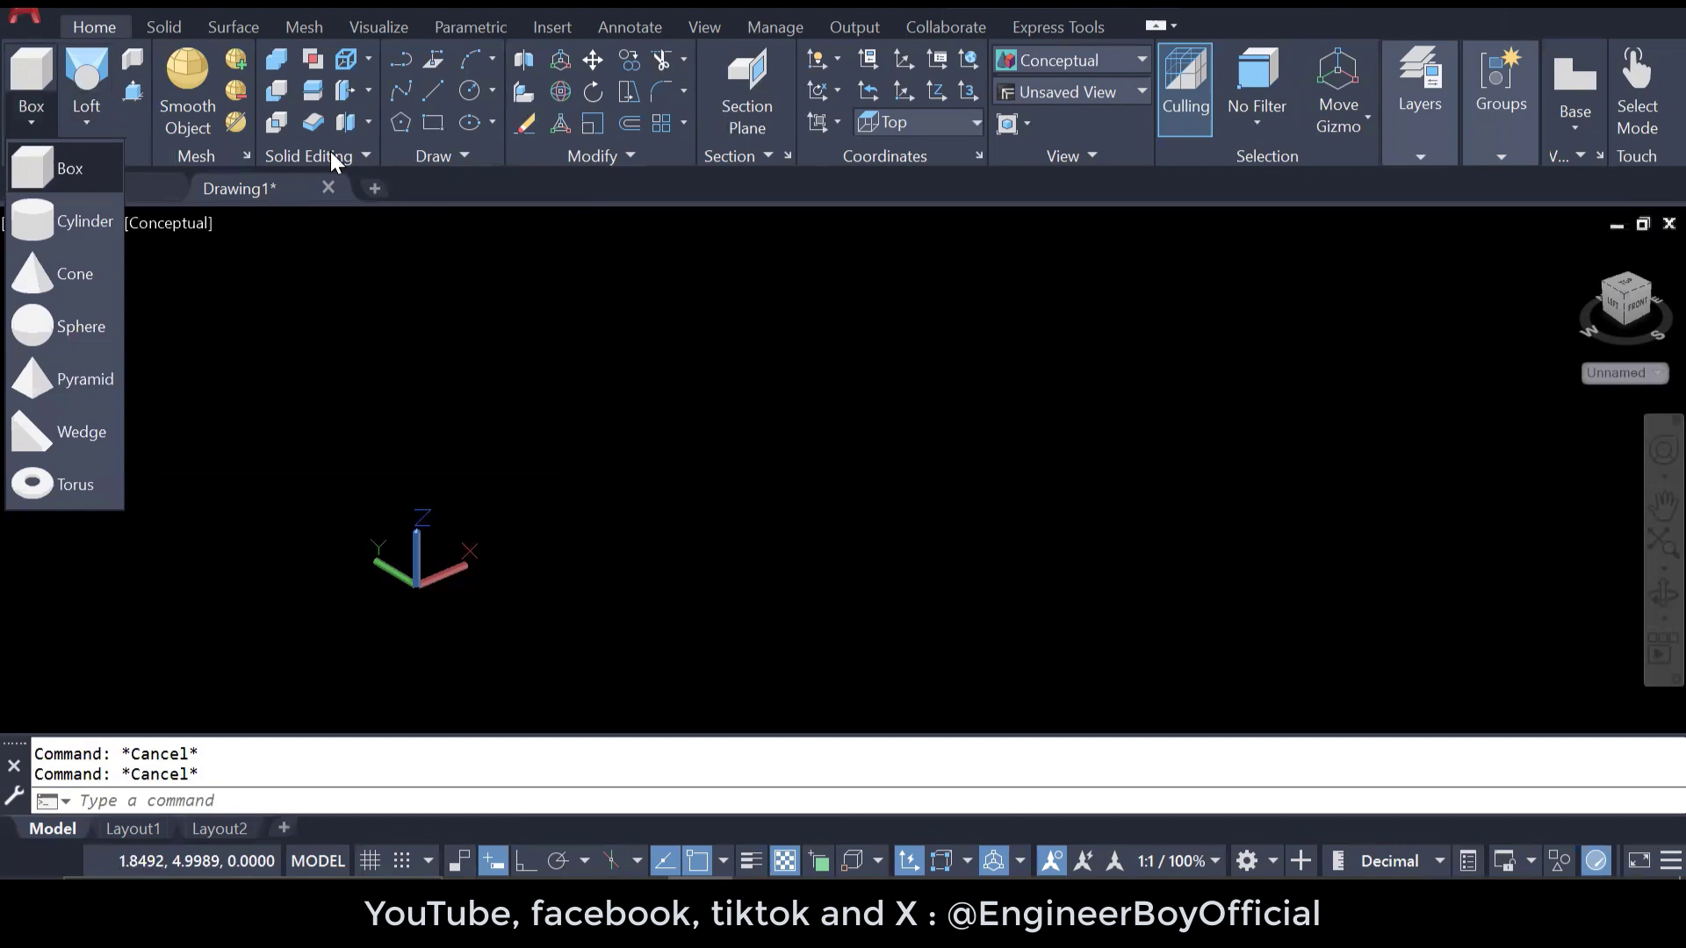
pyautogui.click(456, 294)
pyautogui.click(374, 305)
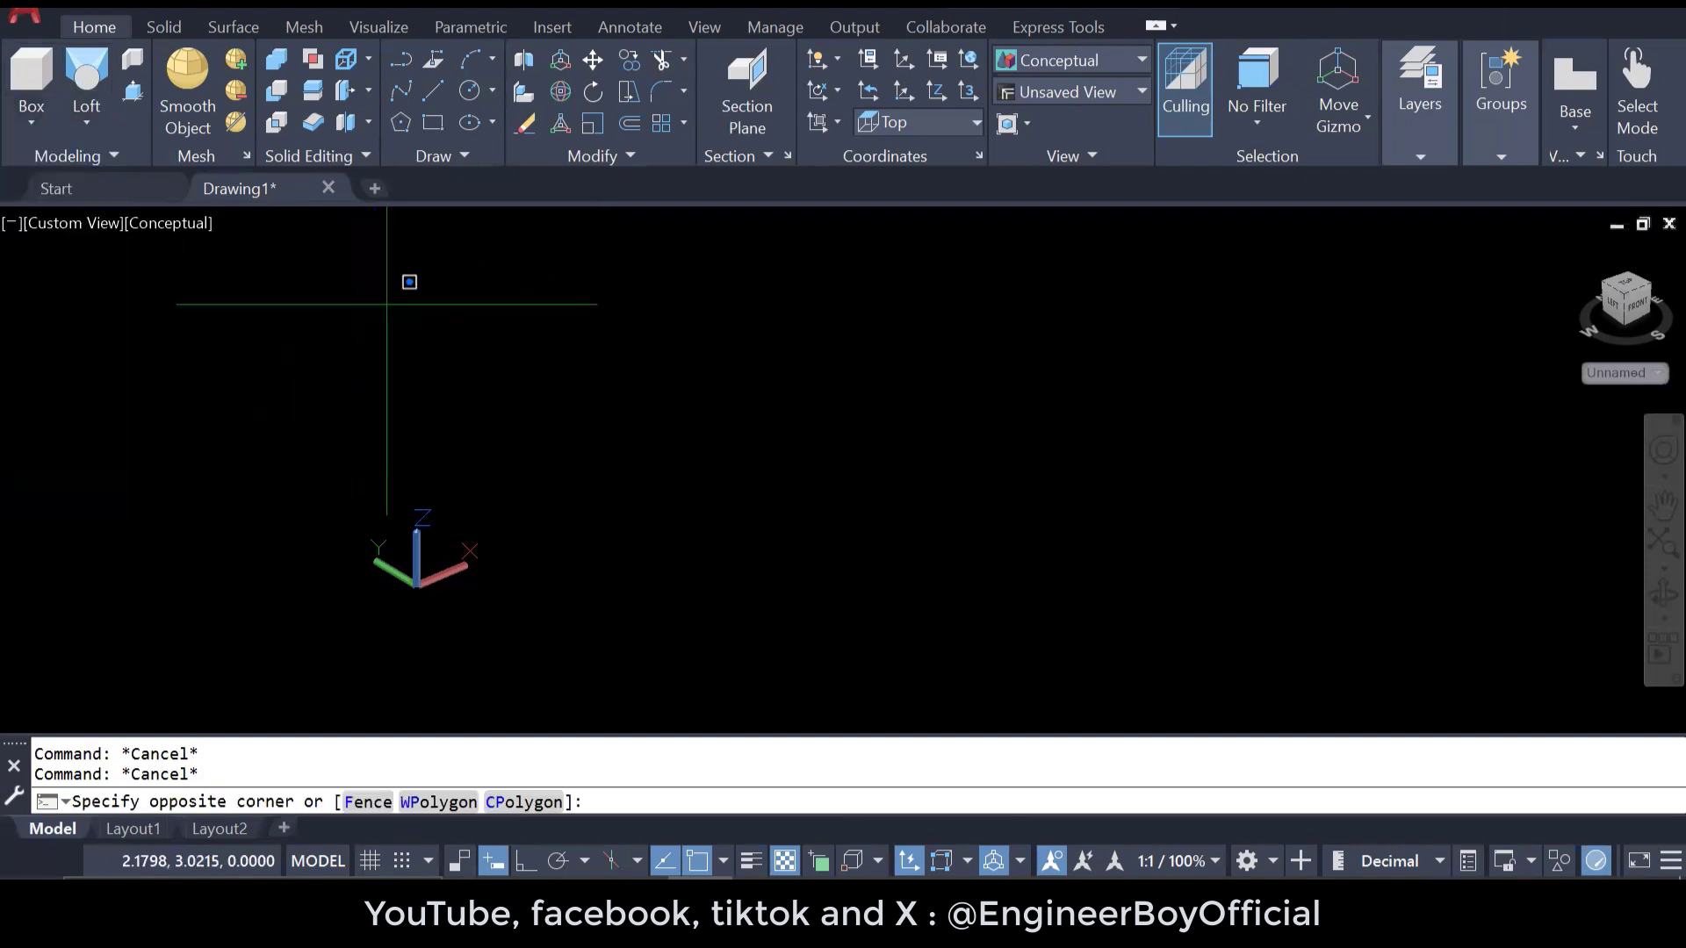
pyautogui.click(580, 361)
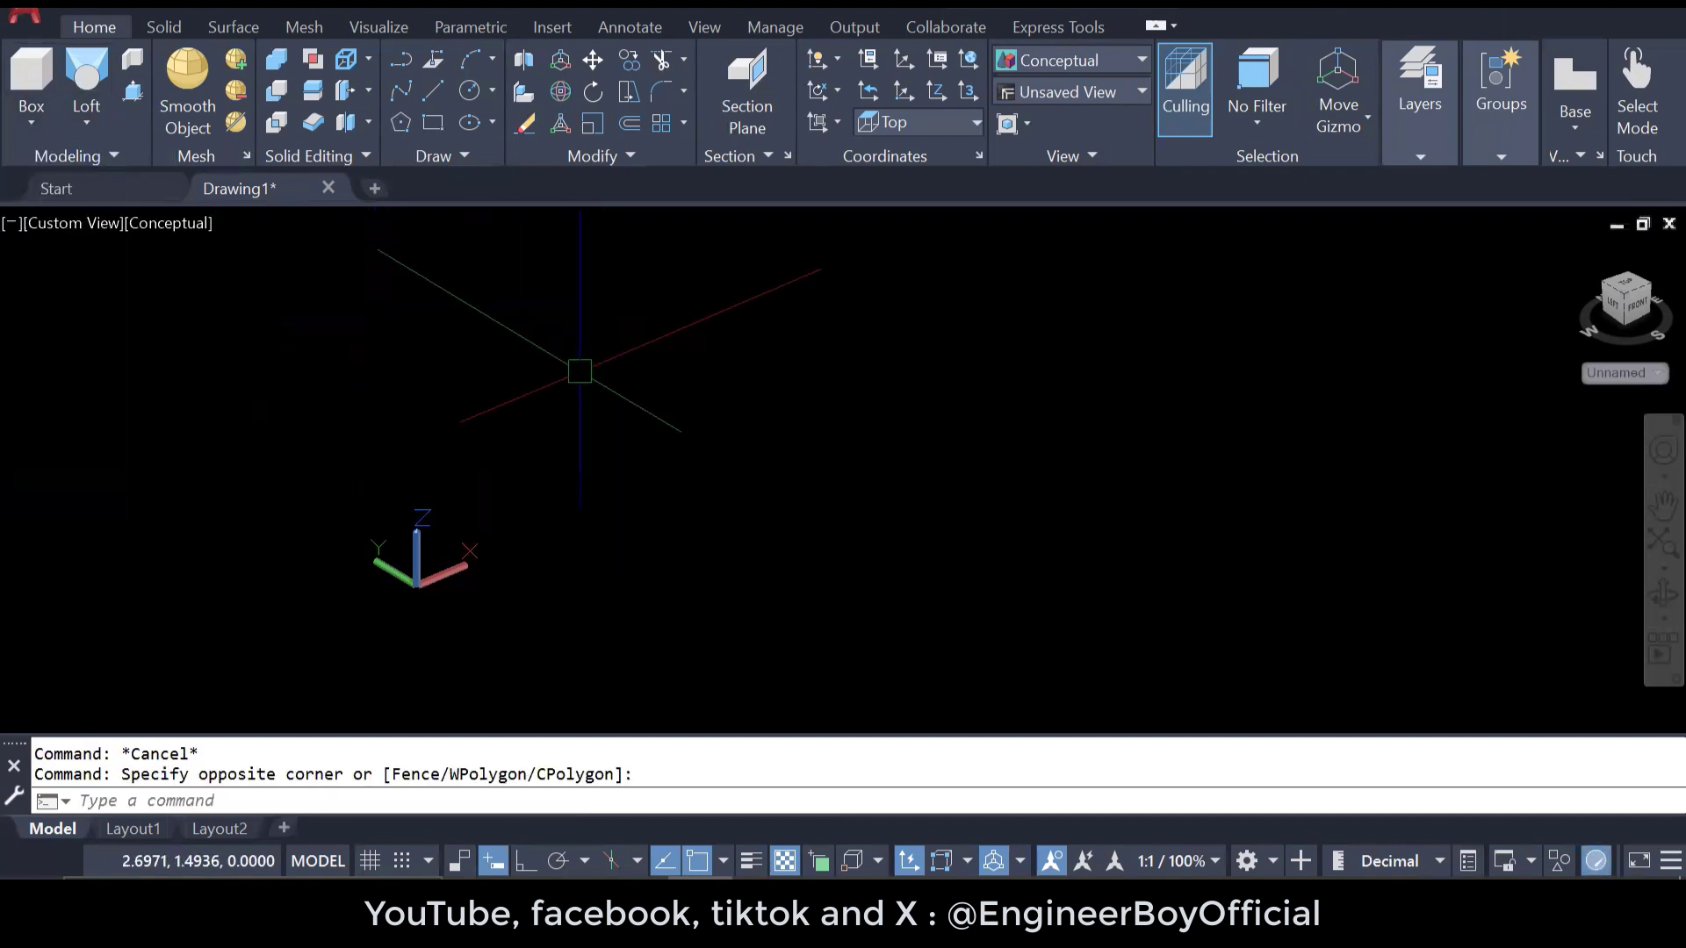